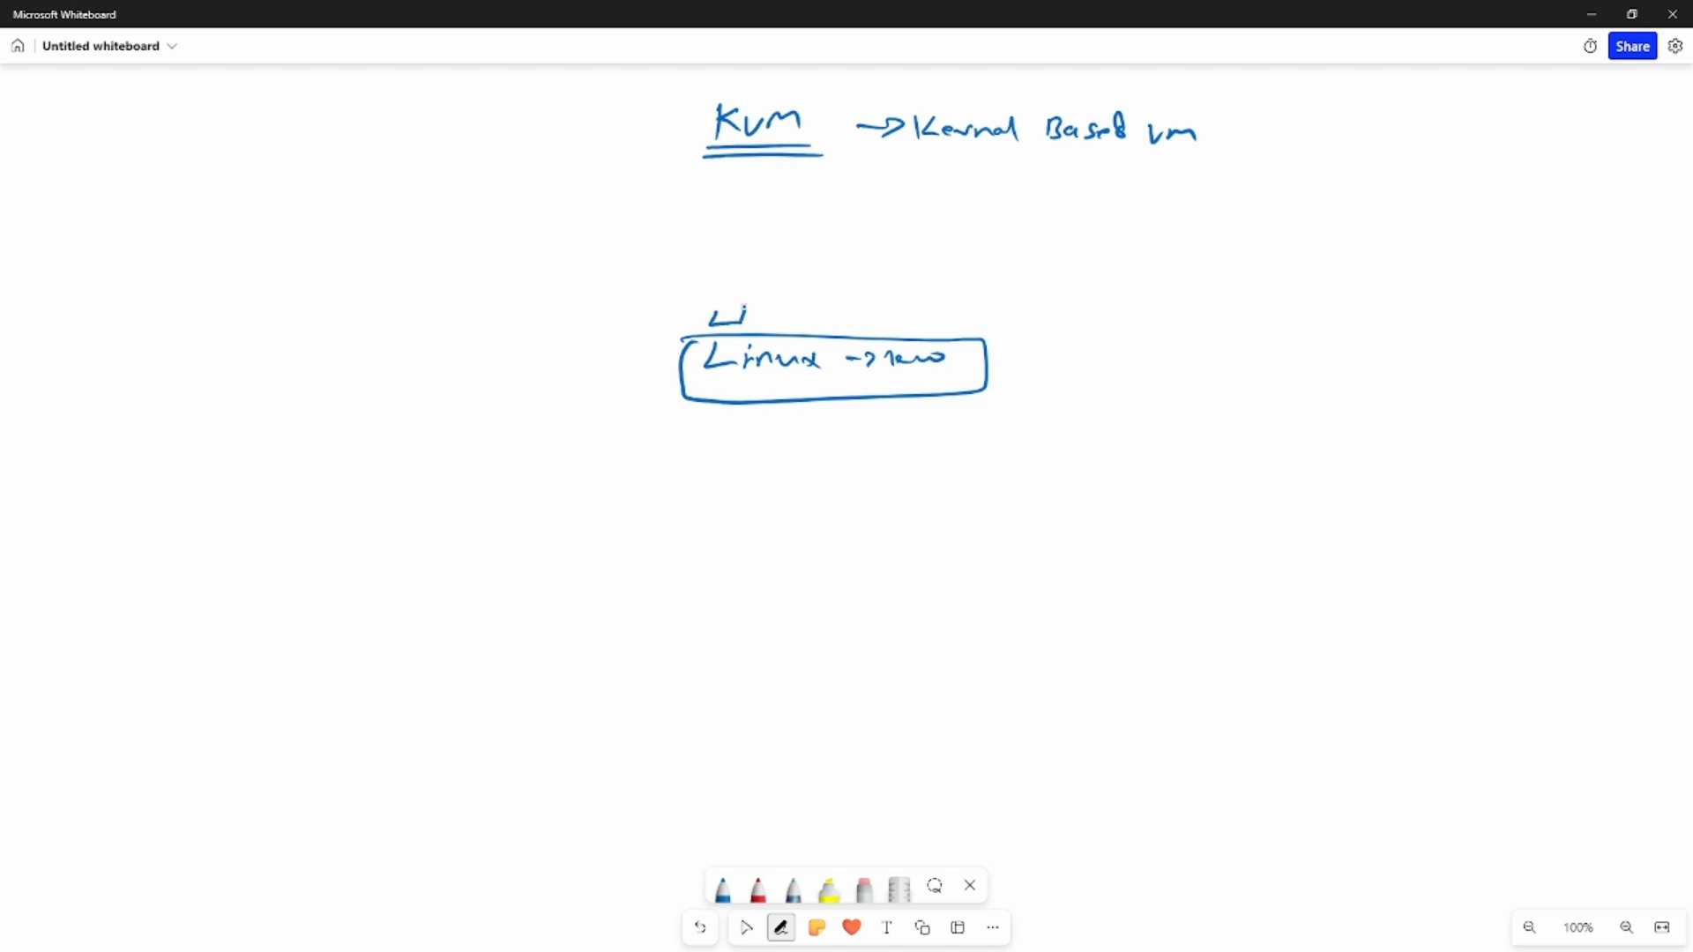
# - Finish the small VM boxes above the Linux box, then draw an ESXi host box with four small VMs and the note "App"
pyautogui.moveTo(880, 307)
pyautogui.mouseDown()
pyautogui.moveTo(882, 328)
pyautogui.moveTo(880, 307)
pyautogui.moveTo(957, 326)
pyautogui.moveTo(928, 310)
pyautogui.mouseUp()
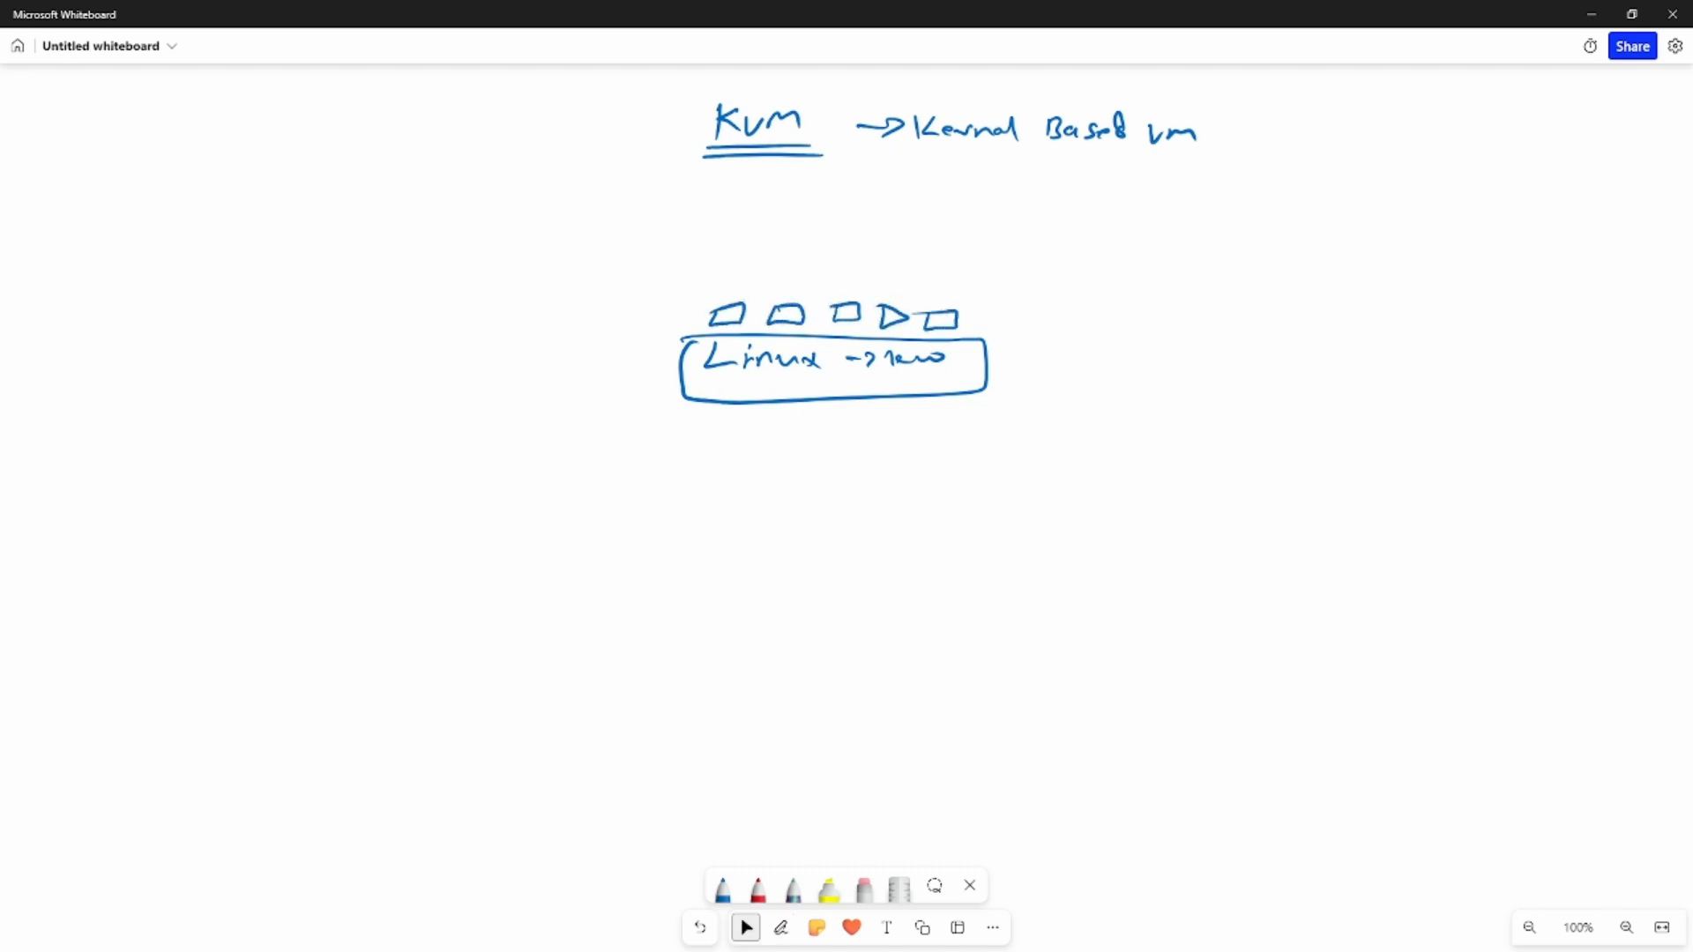
pyautogui.click(746, 928)
pyautogui.moveTo(1166, 338)
pyautogui.mouseDown()
pyautogui.moveTo(1170, 375)
pyautogui.moveTo(1341, 328)
pyautogui.moveTo(1429, 382)
pyautogui.moveTo(1171, 378)
pyautogui.mouseUp()
pyautogui.moveTo(1235, 351); pyautogui.dragTo(1283, 357)
pyautogui.moveTo(1189, 321)
pyautogui.mouseDown()
pyautogui.moveTo(1354, 301)
pyautogui.moveTo(1372, 321)
pyautogui.mouseUp()
pyautogui.moveTo(1233, 360)
pyautogui.mouseDown()
pyautogui.moveTo(1161, 423)
pyautogui.moveTo(1207, 407)
pyautogui.mouseUp()
pyautogui.click(1189, 422)
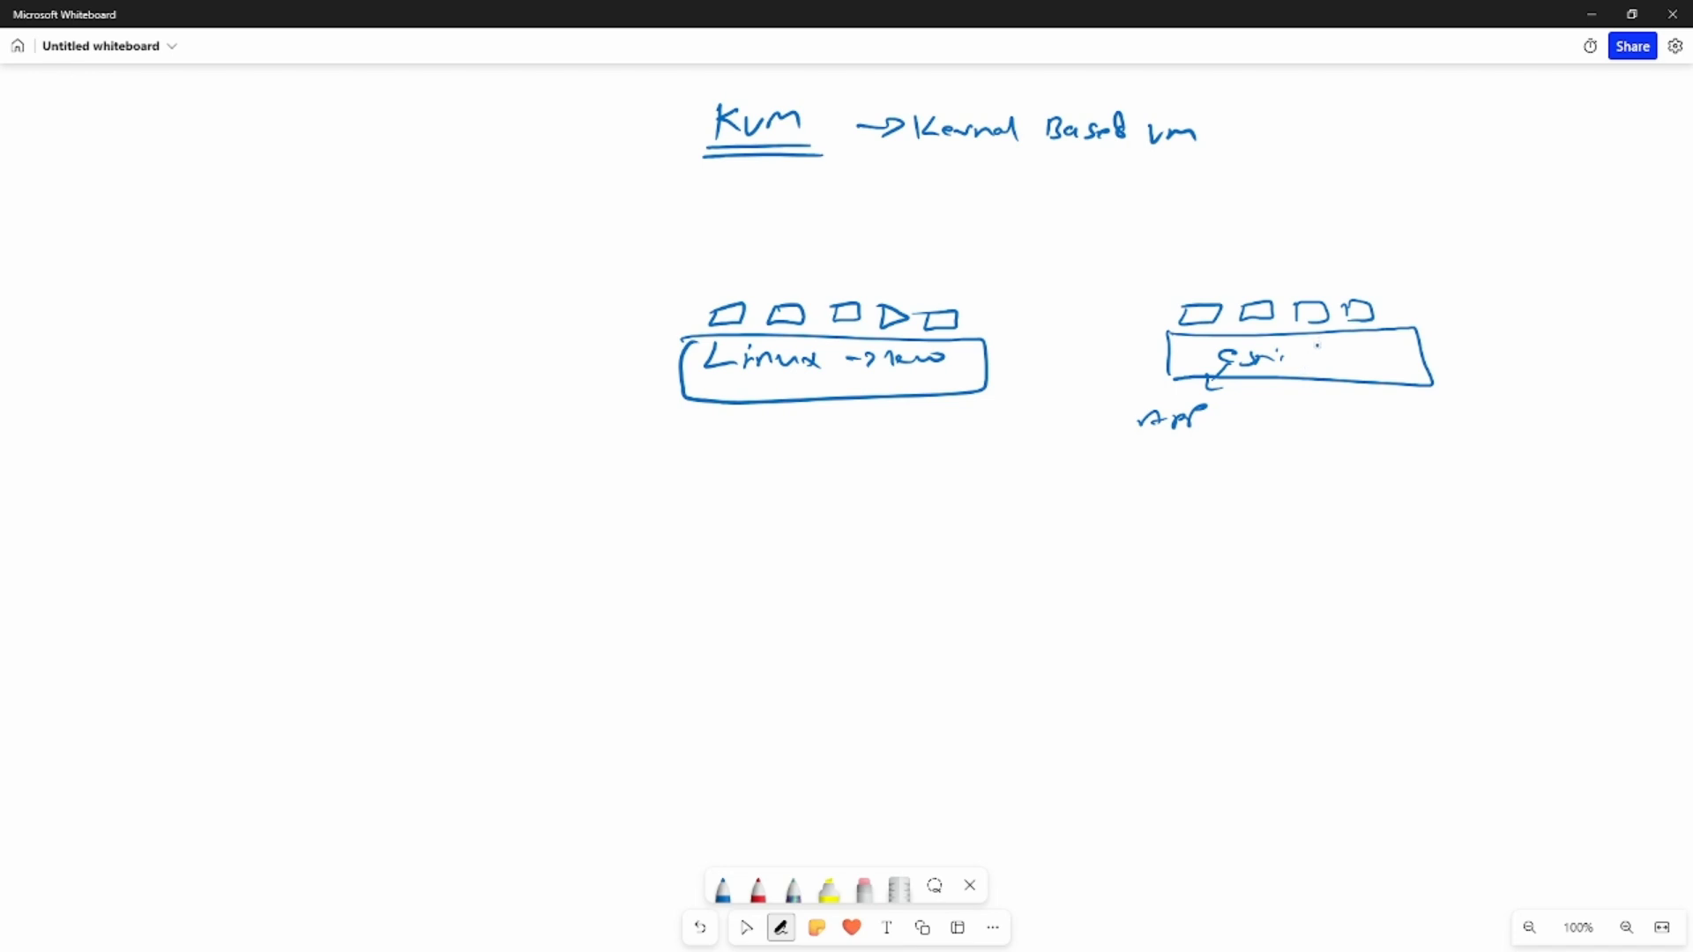
# - Draw another host box beside ESXi, stacking an operating-system layer, a "workstation" layer and a row of small VM boxes on it
pyautogui.click(746, 927)
pyautogui.moveTo(1453, 328)
pyautogui.mouseDown()
pyautogui.moveTo(1449, 373)
pyautogui.moveTo(1621, 362)
pyautogui.moveTo(1454, 373)
pyautogui.mouseUp()
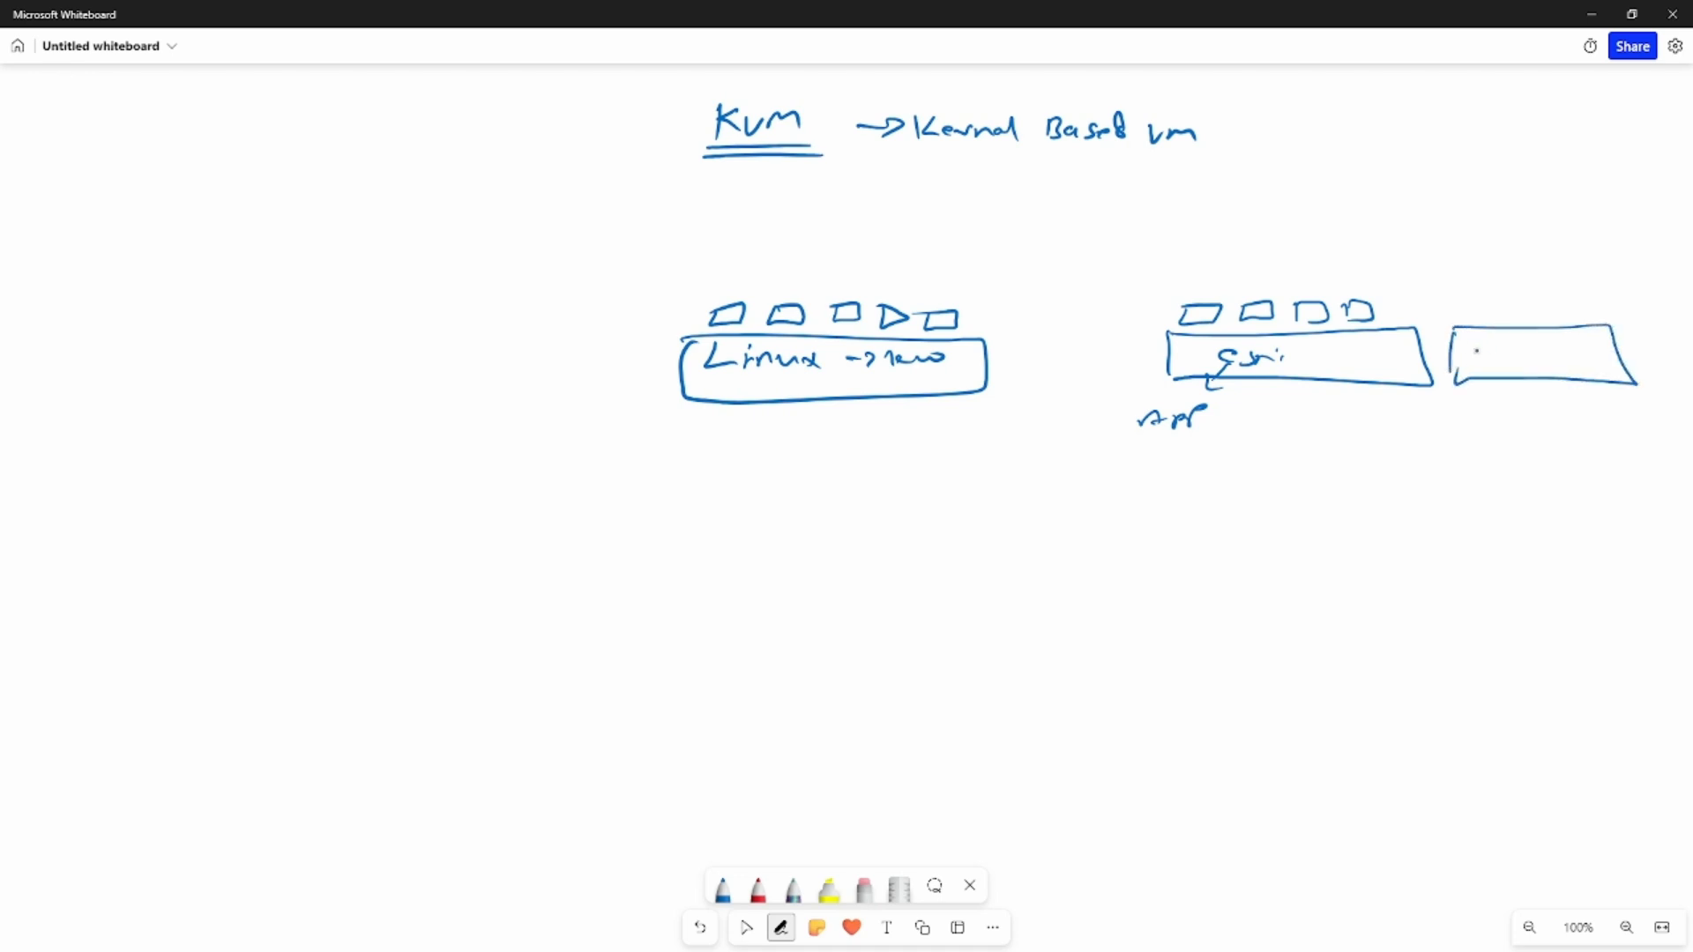
pyautogui.moveTo(1460, 303)
pyautogui.mouseDown()
pyautogui.moveTo(1455, 328)
pyautogui.moveTo(1588, 295)
pyautogui.moveTo(1600, 328)
pyautogui.moveTo(1527, 317)
pyautogui.mouseUp()
pyautogui.moveTo(1534, 311)
pyautogui.mouseDown()
pyautogui.moveTo(1534, 325)
pyautogui.moveTo(1577, 316)
pyautogui.mouseUp()
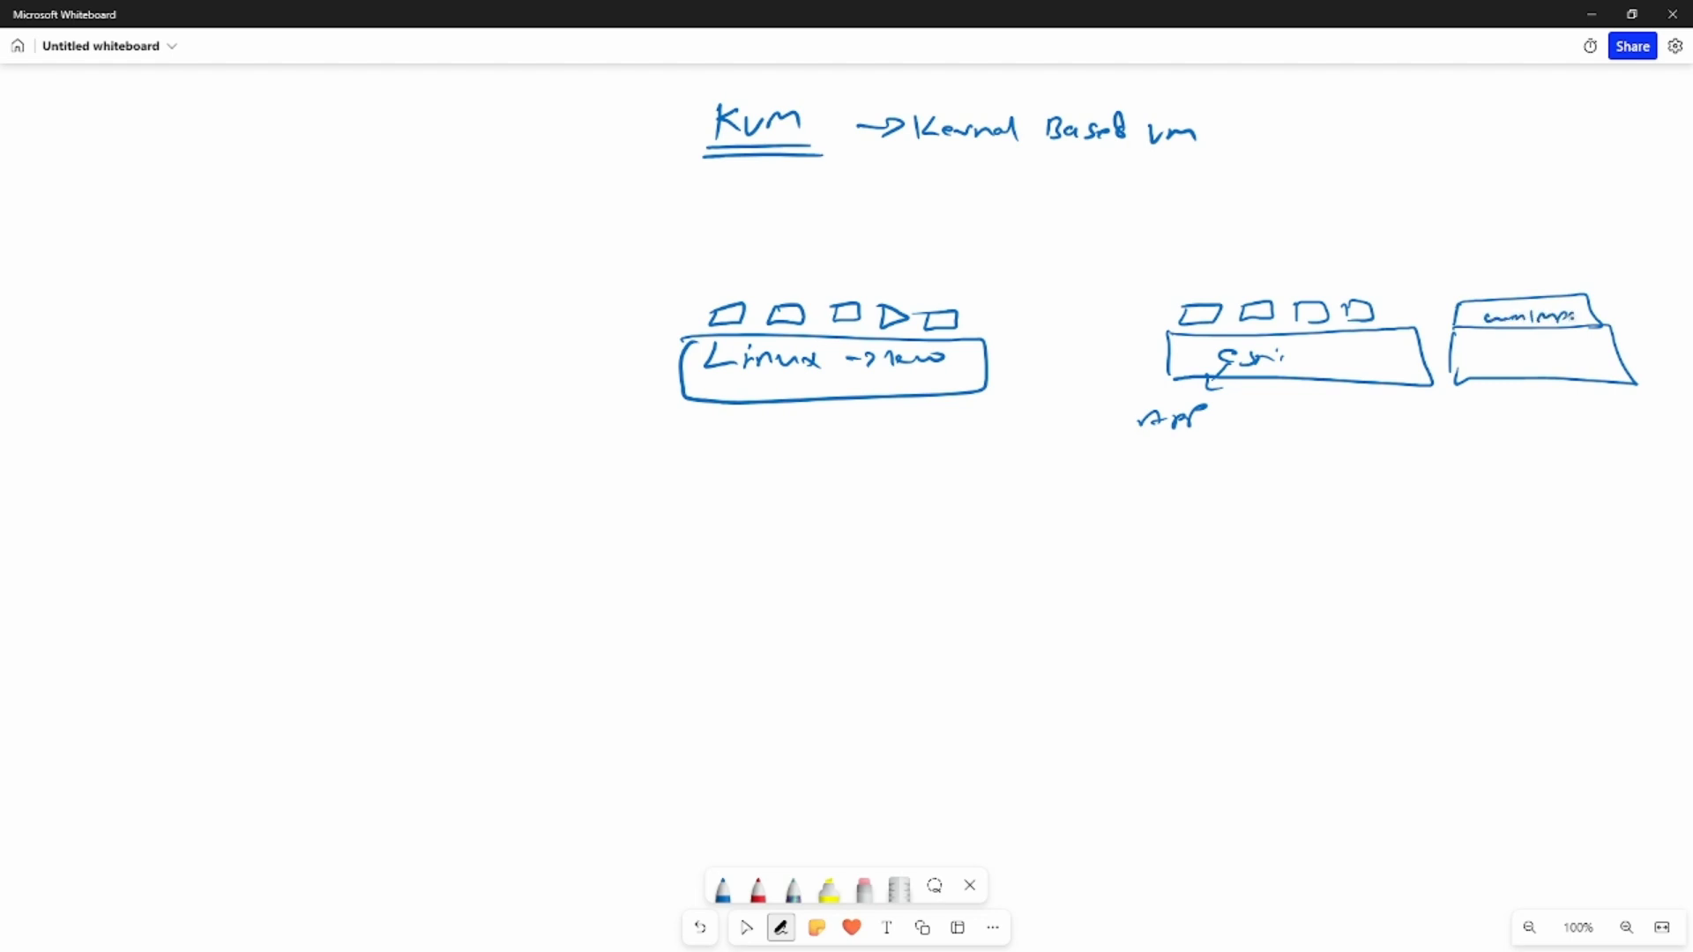
pyautogui.moveTo(1460, 304)
pyautogui.mouseDown()
pyautogui.moveTo(1461, 280)
pyautogui.moveTo(1587, 274)
pyautogui.moveTo(1589, 294)
pyautogui.moveTo(1485, 292)
pyautogui.moveTo(1555, 290)
pyautogui.mouseUp()
pyautogui.click(1476, 290)
pyautogui.moveTo(1461, 267); pyautogui.dragTo(1586, 272)
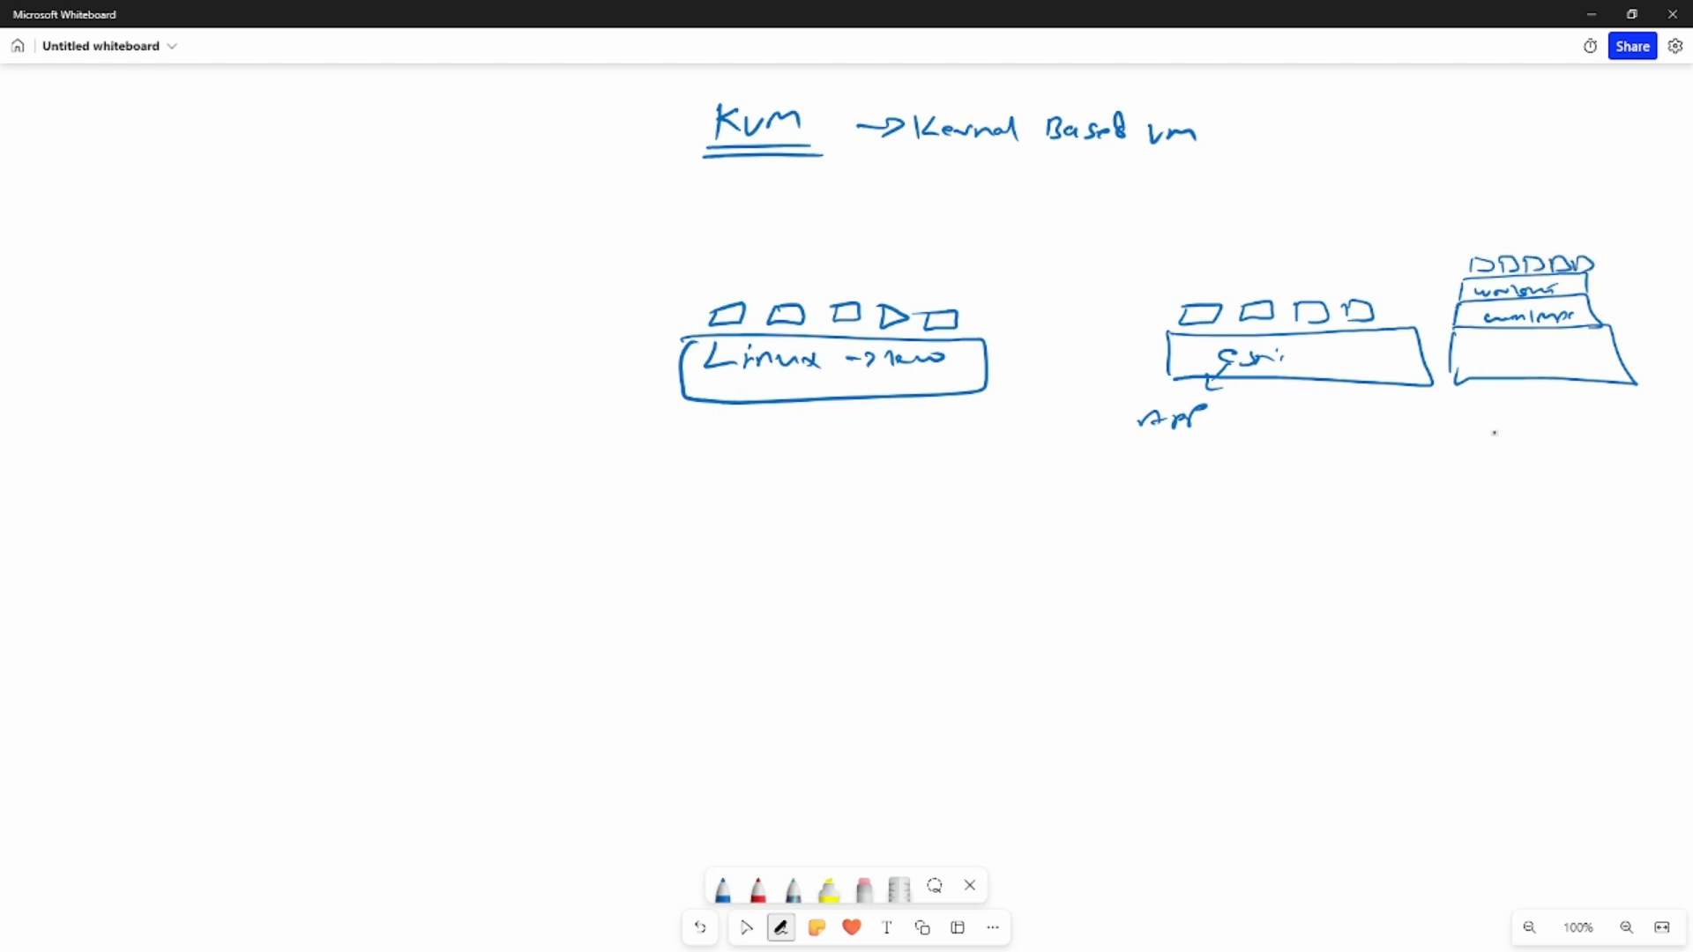
# - Frame the ESXi and workstation hosts with an open outline, and mark ESXi with an x and the workstation layer with an arrow
pyautogui.moveTo(1605, 213)
pyautogui.mouseDown()
pyautogui.moveTo(1261, 221)
pyautogui.moveTo(1115, 396)
pyautogui.moveTo(1526, 461)
pyautogui.mouseUp()
pyautogui.click(746, 928)
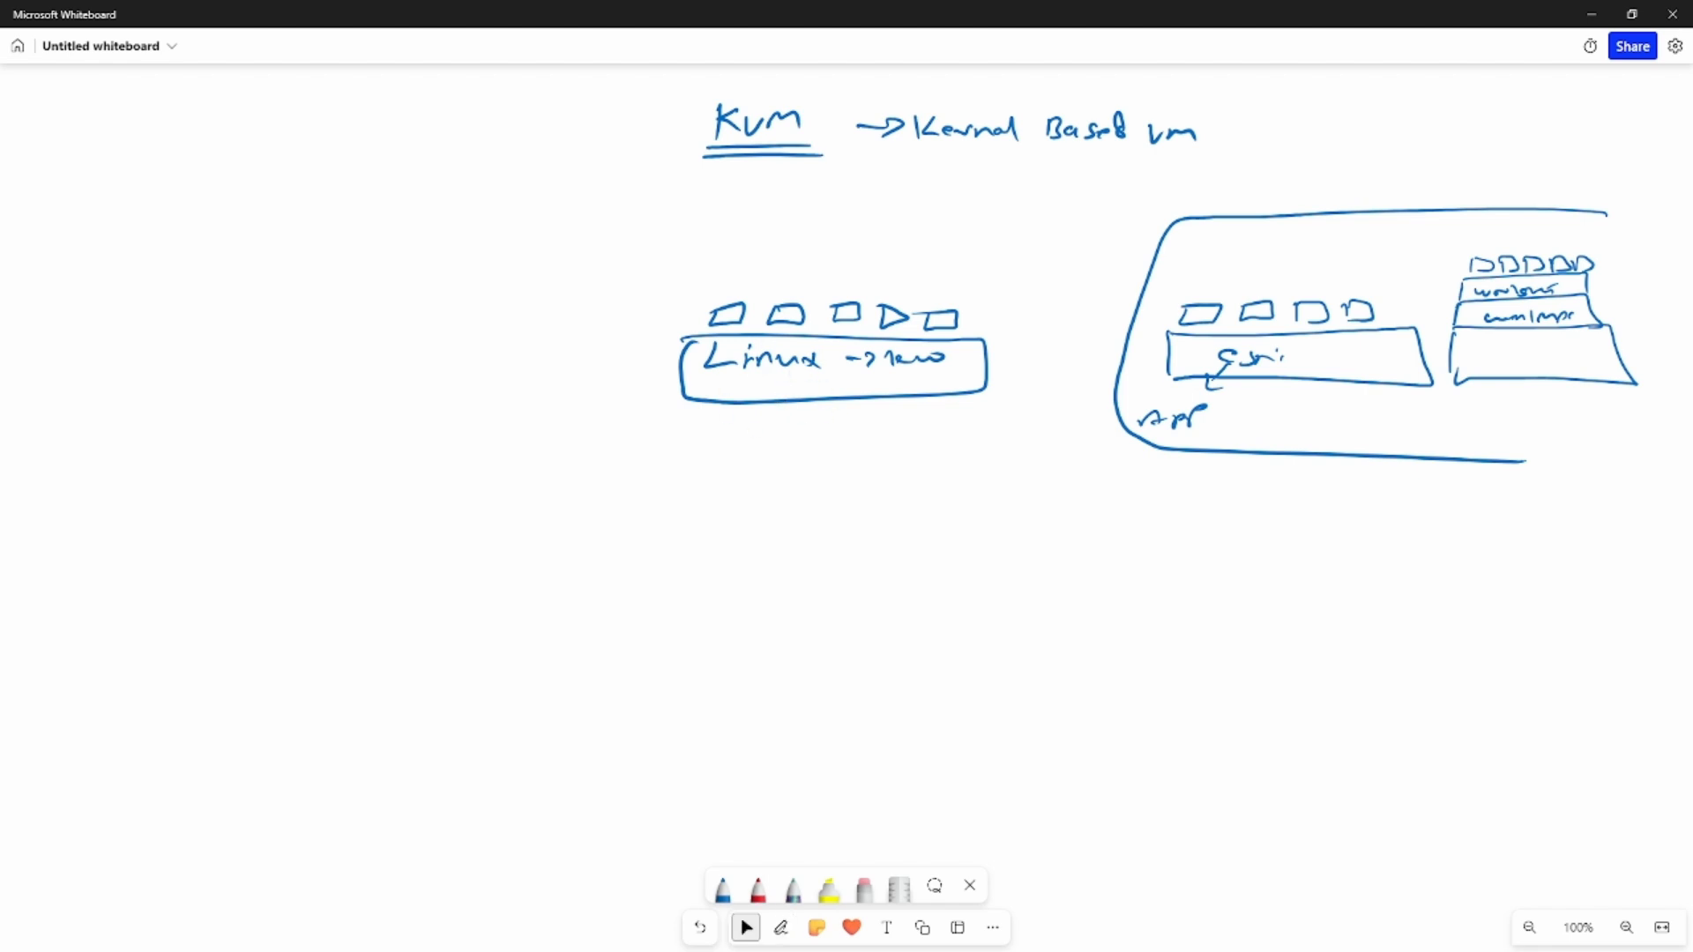
pyautogui.moveTo(1273, 364); pyautogui.dragTo(1321, 369)
pyautogui.moveTo(1319, 354); pyautogui.dragTo(1303, 370)
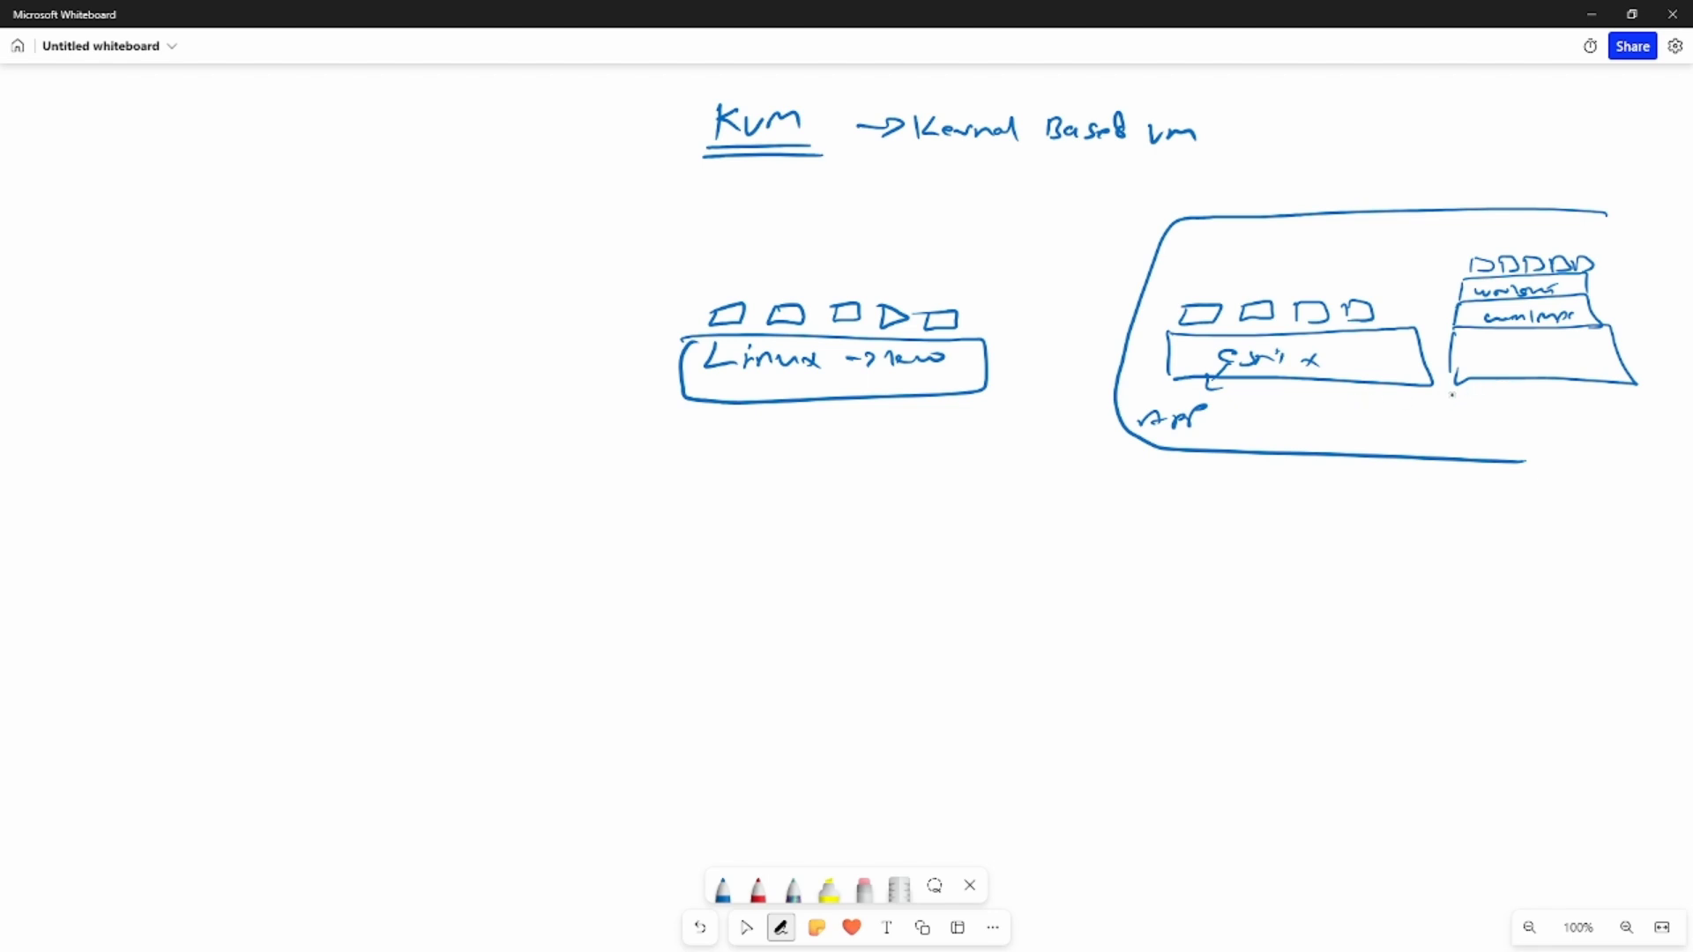
pyautogui.moveTo(1433, 290); pyautogui.dragTo(1460, 292)
pyautogui.click(746, 927)
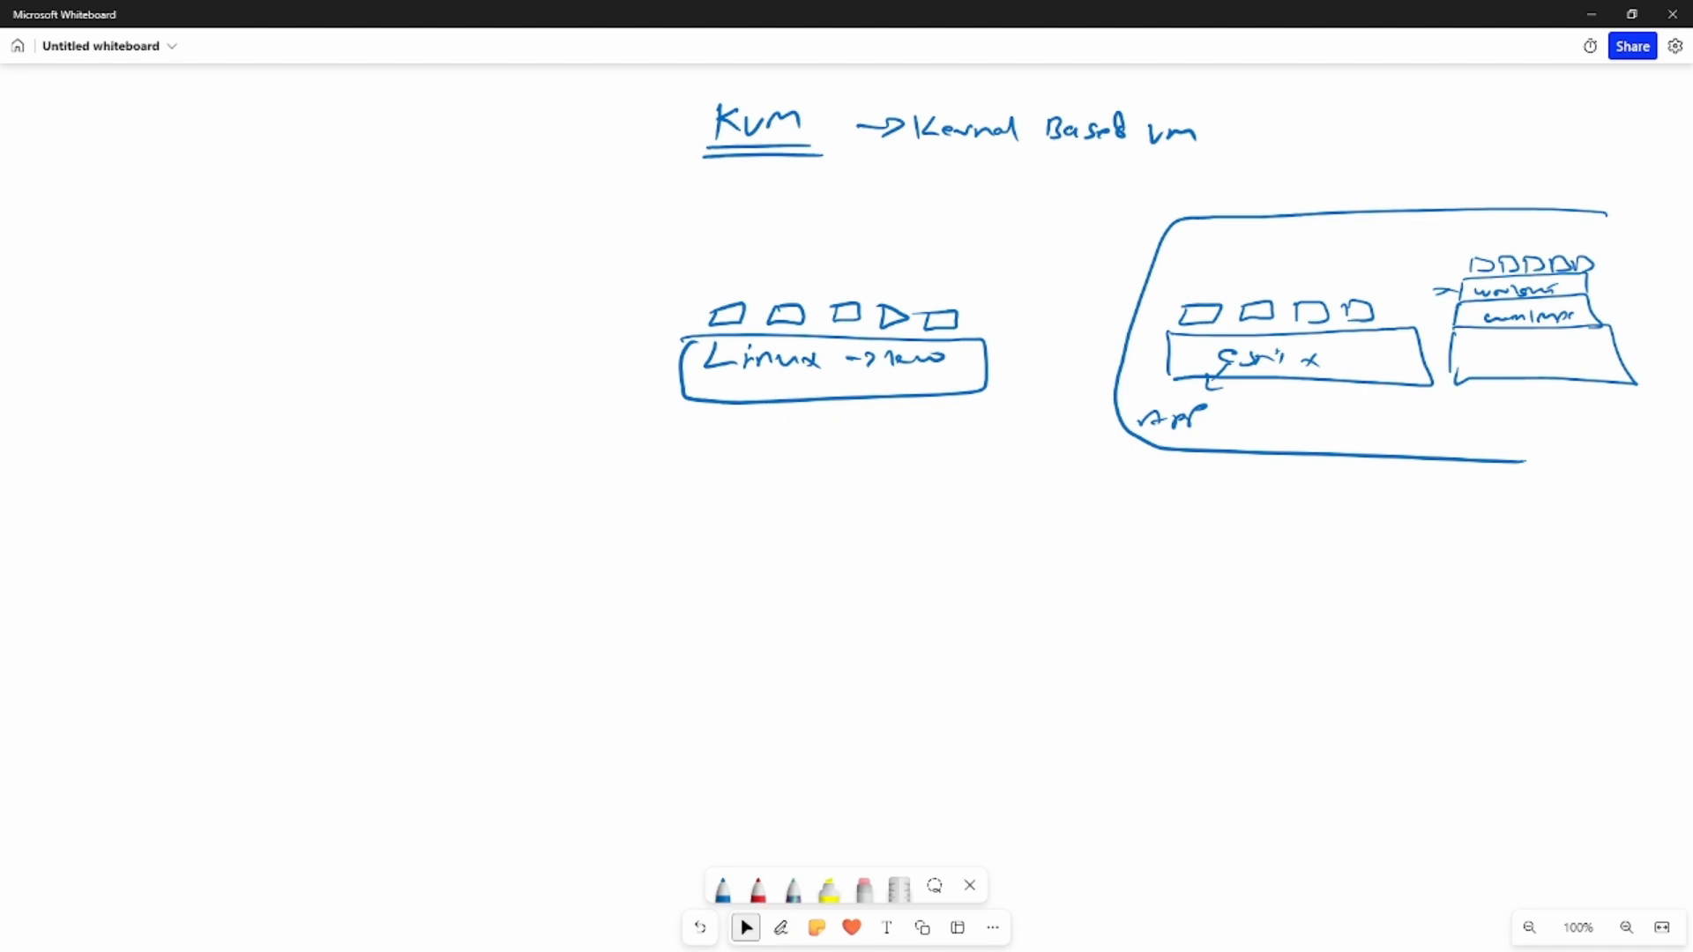
# - Write "CLI" under the Linux box with an arrow leading down from the box
pyautogui.click(782, 928)
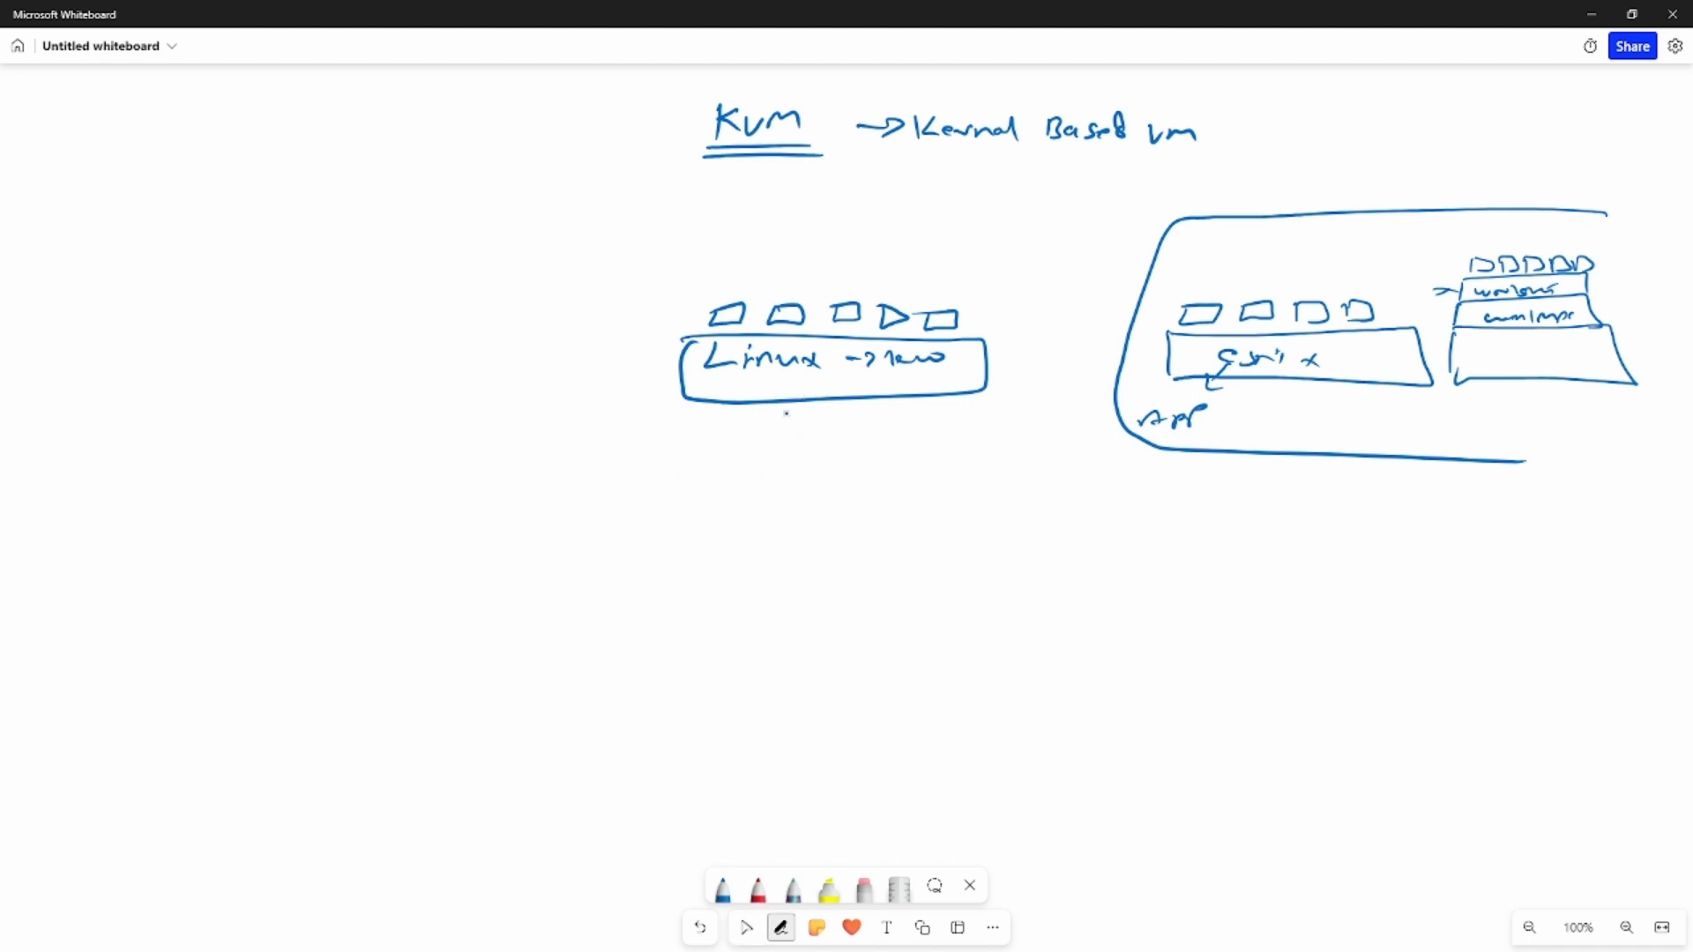
pyautogui.moveTo(743, 407)
pyautogui.mouseDown()
pyautogui.moveTo(748, 453)
pyautogui.moveTo(788, 447)
pyautogui.mouseUp()
pyautogui.moveTo(803, 433); pyautogui.dragTo(809, 454)
# - Write "GNS3" over "eve-ng" and bracket them with an arrow to an Ubuntu box topped by a gns/eve layer
pyautogui.moveTo(200, 165)
pyautogui.mouseDown()
pyautogui.moveTo(179, 182)
pyautogui.moveTo(204, 187)
pyautogui.mouseUp()
pyautogui.moveTo(212, 187); pyautogui.dragTo(238, 190)
pyautogui.moveTo(258, 172)
pyautogui.mouseDown()
pyautogui.moveTo(246, 189)
pyautogui.moveTo(261, 193)
pyautogui.mouseUp()
pyautogui.moveTo(172, 228); pyautogui.dragTo(312, 219)
pyautogui.moveTo(186, 263)
pyautogui.mouseDown()
pyautogui.moveTo(279, 261)
pyautogui.moveTo(297, 284)
pyautogui.mouseUp()
pyautogui.moveTo(327, 181)
pyautogui.mouseDown()
pyautogui.moveTo(352, 253)
pyautogui.moveTo(404, 212)
pyautogui.moveTo(517, 203)
pyautogui.mouseUp()
pyautogui.moveTo(422, 226)
pyautogui.mouseDown()
pyautogui.moveTo(538, 180)
pyautogui.moveTo(420, 228)
pyautogui.moveTo(410, 159)
pyautogui.moveTo(521, 150)
pyautogui.moveTo(533, 179)
pyautogui.moveTo(448, 170)
pyautogui.moveTo(513, 168)
pyautogui.mouseUp()
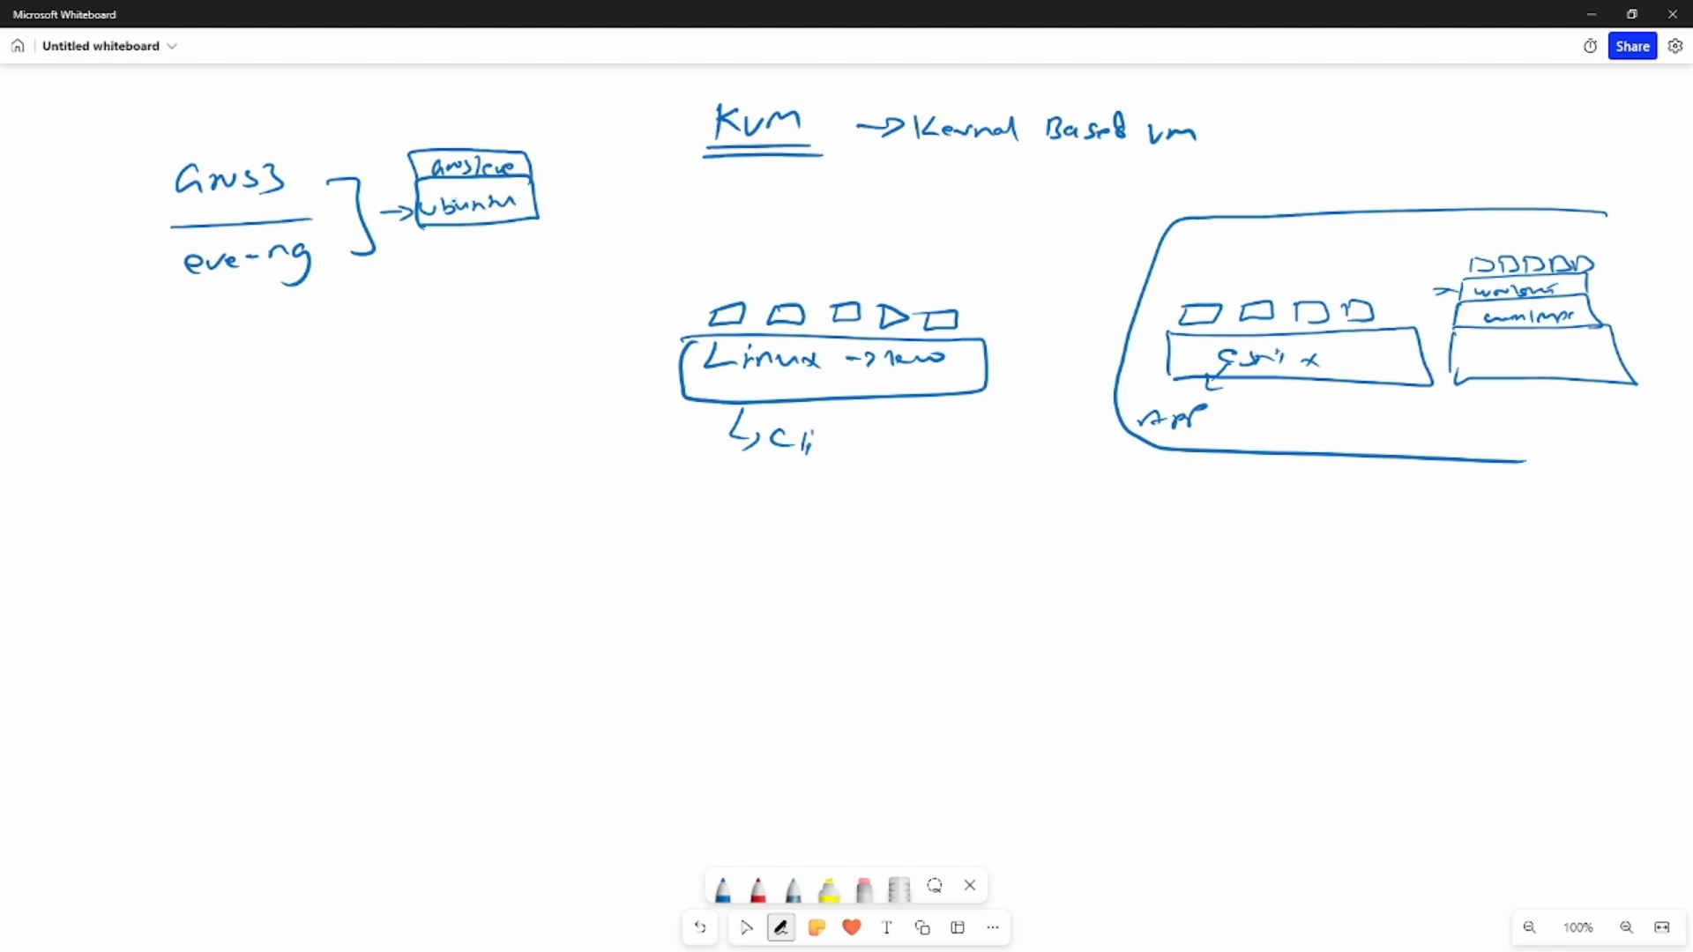
# - Write an underlined "webUI" above the gns/eve layer and connect it with an arrow
pyautogui.click(746, 928)
pyautogui.moveTo(427, 153)
pyautogui.mouseDown()
pyautogui.moveTo(480, 107)
pyautogui.moveTo(534, 100)
pyautogui.mouseUp()
pyautogui.moveTo(469, 124); pyautogui.dragTo(554, 118)
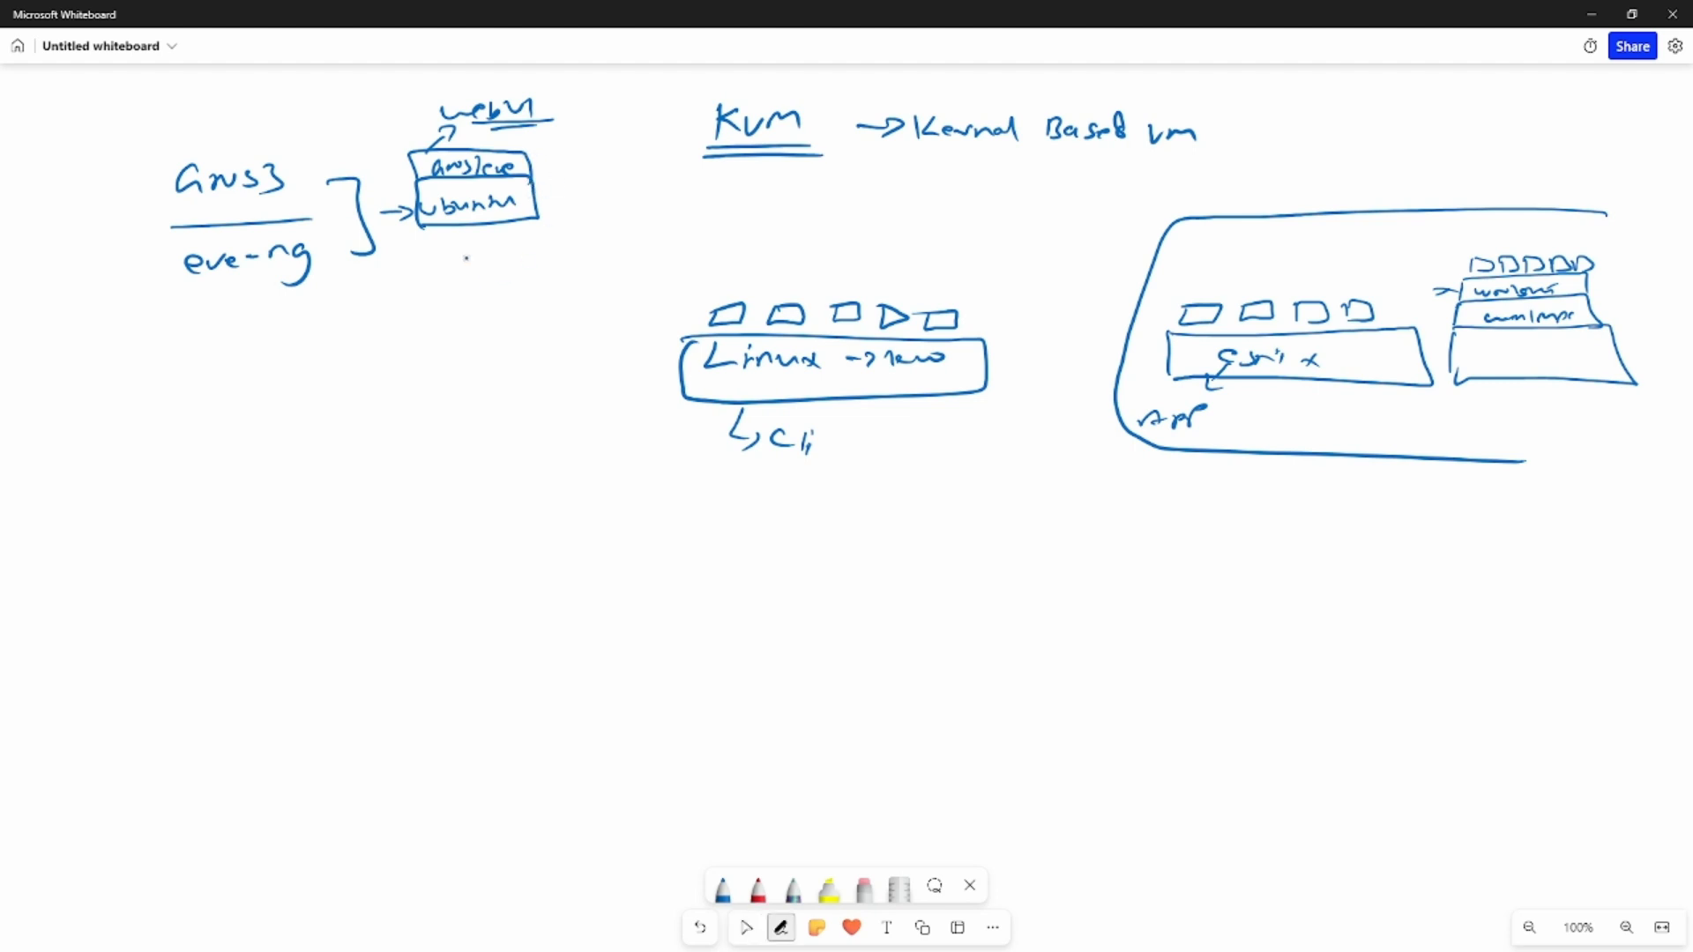
# - Write an underlined "GNS APP" below the Ubuntu box with an arrow leading to "VMs"
pyautogui.moveTo(416, 268)
pyautogui.mouseDown()
pyautogui.moveTo(396, 280)
pyautogui.moveTo(437, 292)
pyautogui.moveTo(446, 273)
pyautogui.moveTo(451, 288)
pyautogui.moveTo(544, 258)
pyautogui.mouseUp()
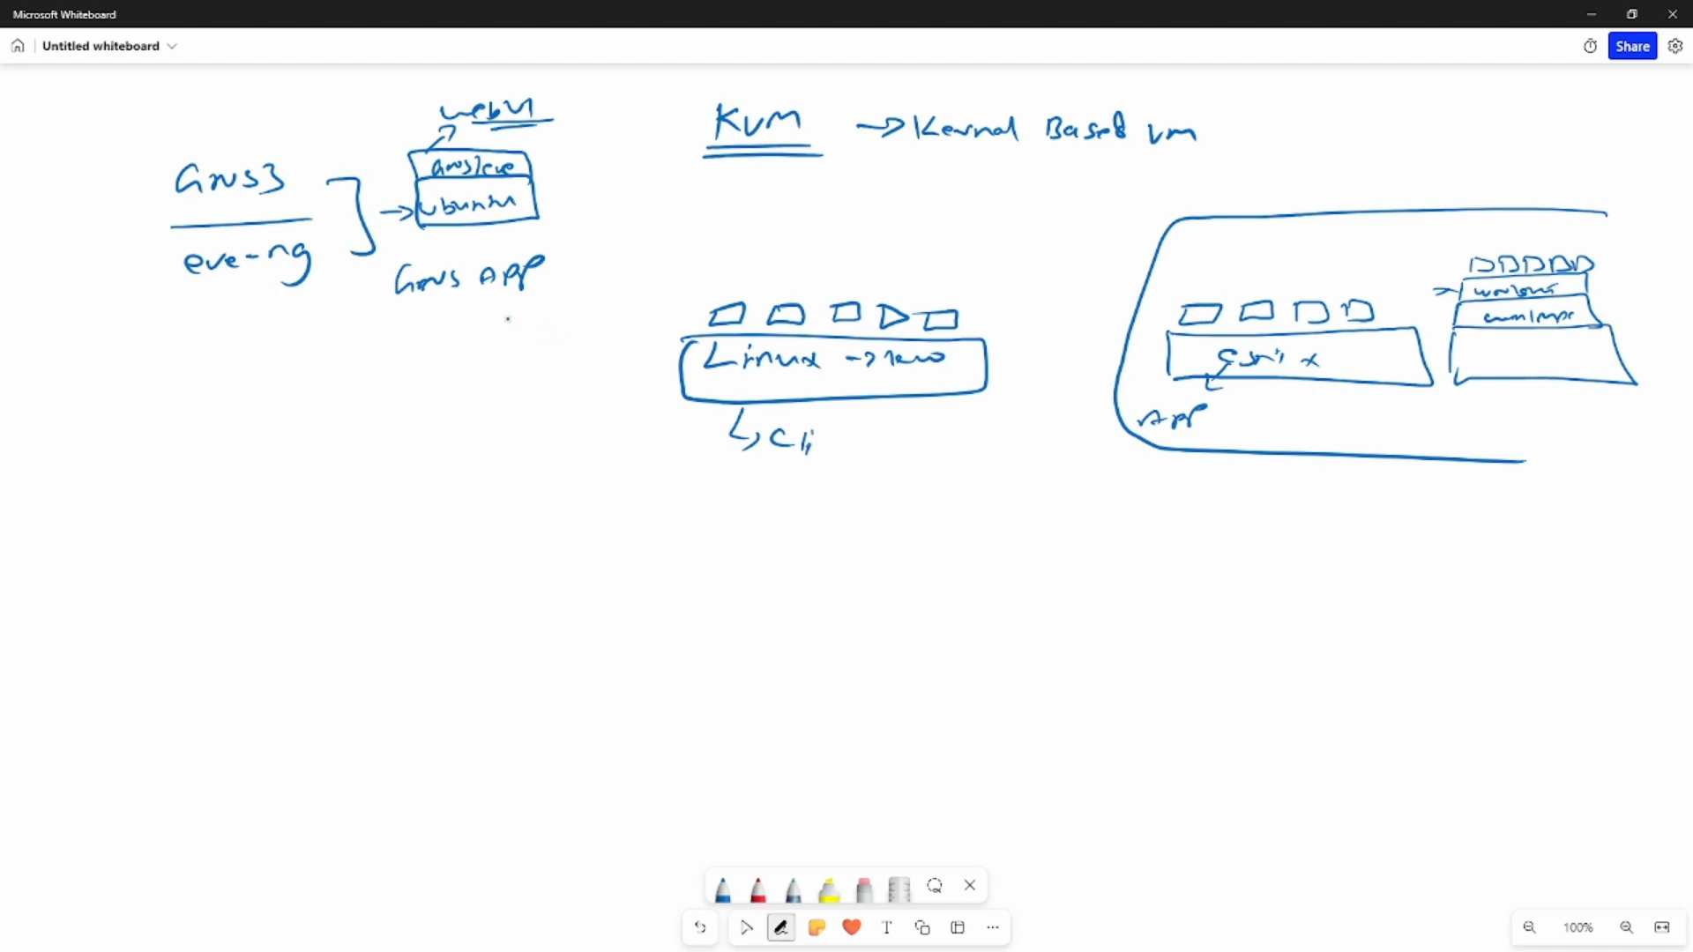
pyautogui.moveTo(412, 307)
pyautogui.mouseDown()
pyautogui.moveTo(528, 294)
pyautogui.moveTo(458, 347)
pyautogui.moveTo(561, 338)
pyautogui.mouseUp()
pyautogui.click(746, 928)
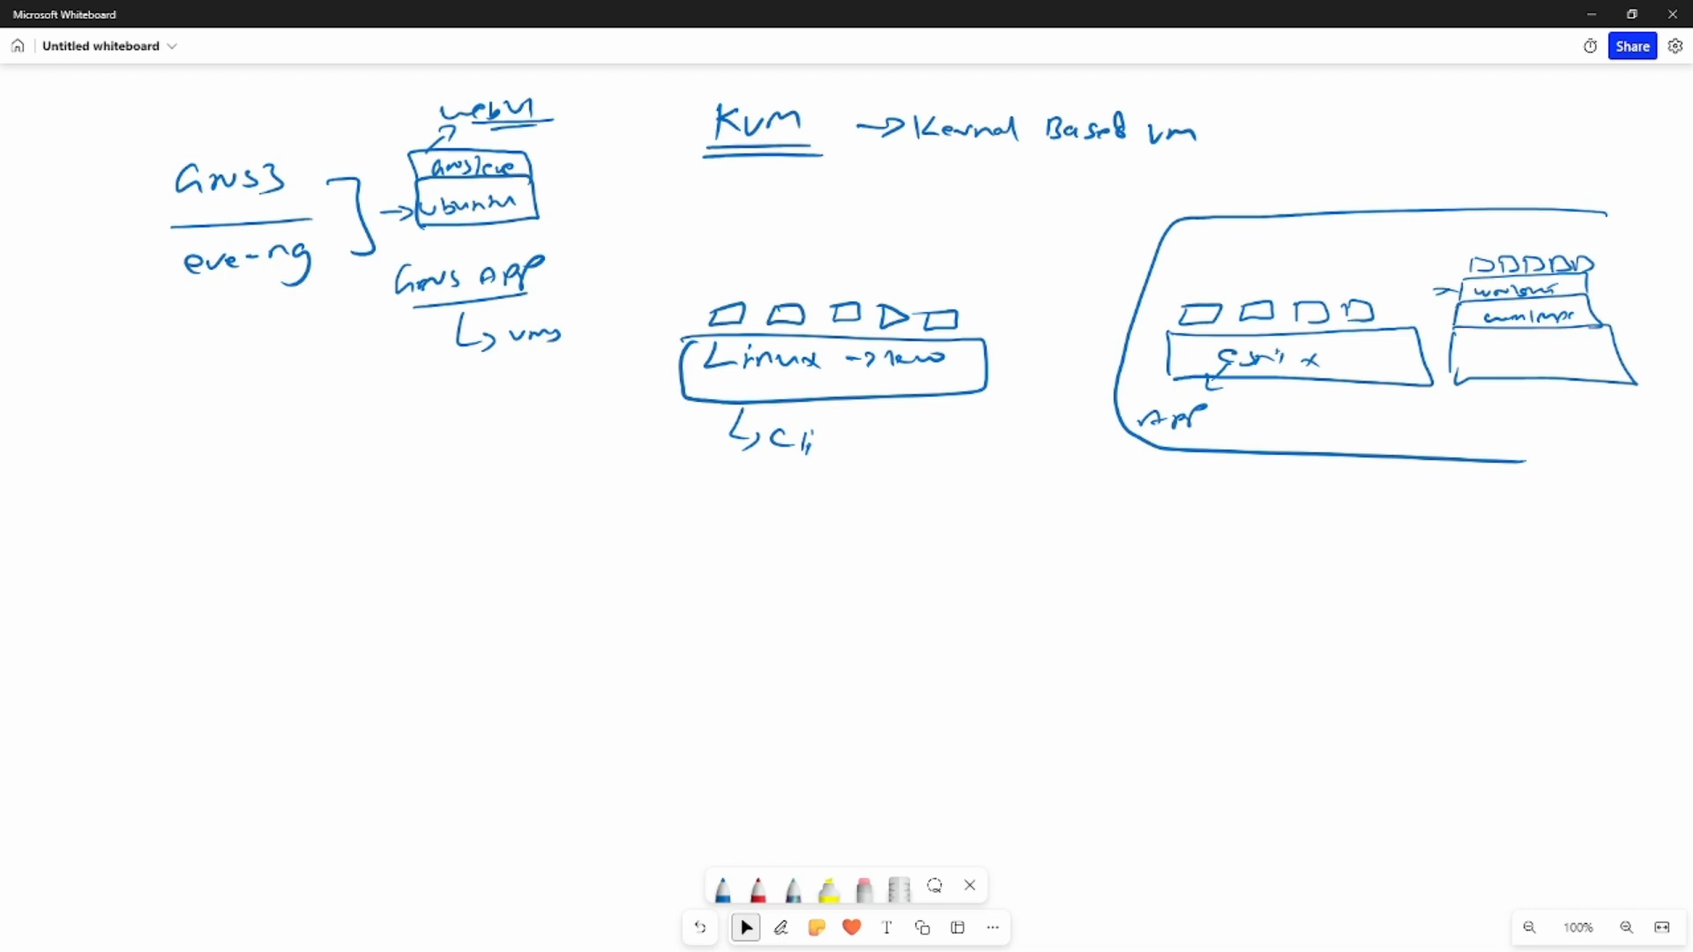
# - Draw an arrow from "VMs" to a handwritten list of device types ending in "Guest OS", and underline "VMs"
pyautogui.click(781, 927)
pyautogui.moveTo(561, 319)
pyautogui.mouseDown()
pyautogui.moveTo(675, 267)
pyautogui.moveTo(617, 318)
pyautogui.moveTo(676, 311)
pyautogui.moveTo(657, 370)
pyautogui.moveTo(607, 394)
pyautogui.moveTo(668, 388)
pyautogui.mouseUp()
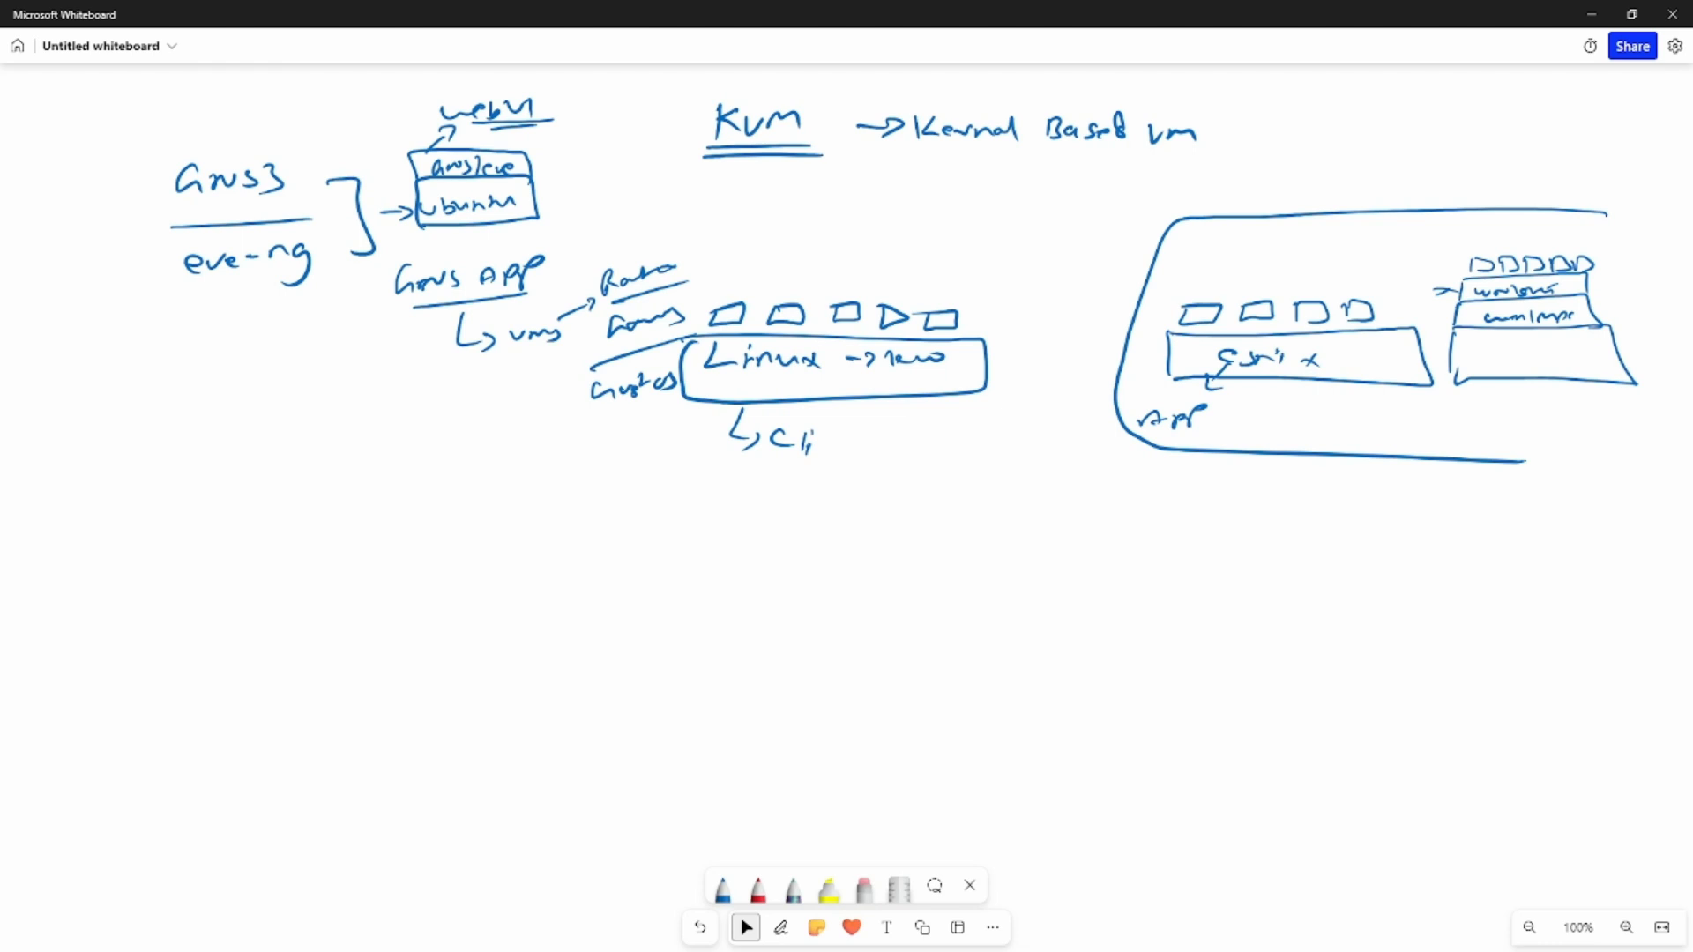
pyautogui.moveTo(511, 356); pyautogui.dragTo(566, 356)
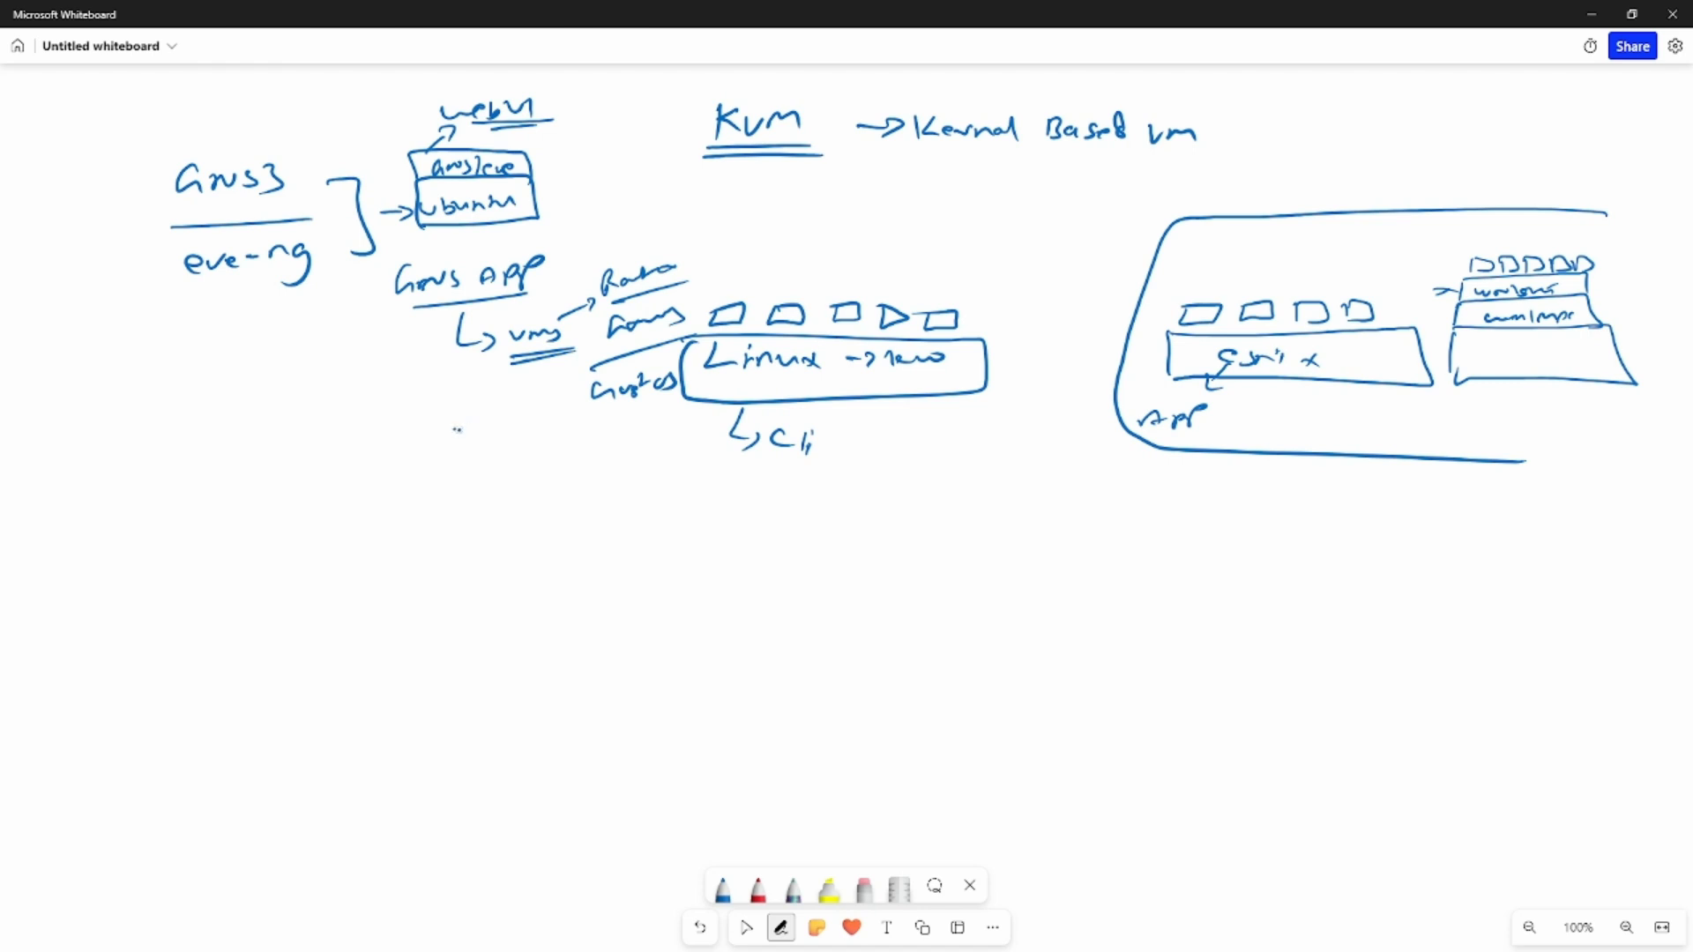
# - Write ".qcow2" twice below the VMs note and erase the upper copy
pyautogui.moveTo(477, 421)
pyautogui.mouseDown()
pyautogui.moveTo(474, 441)
pyautogui.moveTo(559, 412)
pyautogui.mouseUp()
pyautogui.click(465, 470)
pyautogui.moveTo(492, 460)
pyautogui.mouseDown()
pyautogui.moveTo(497, 482)
pyautogui.moveTo(522, 456)
pyautogui.moveTo(580, 460)
pyautogui.mouseUp()
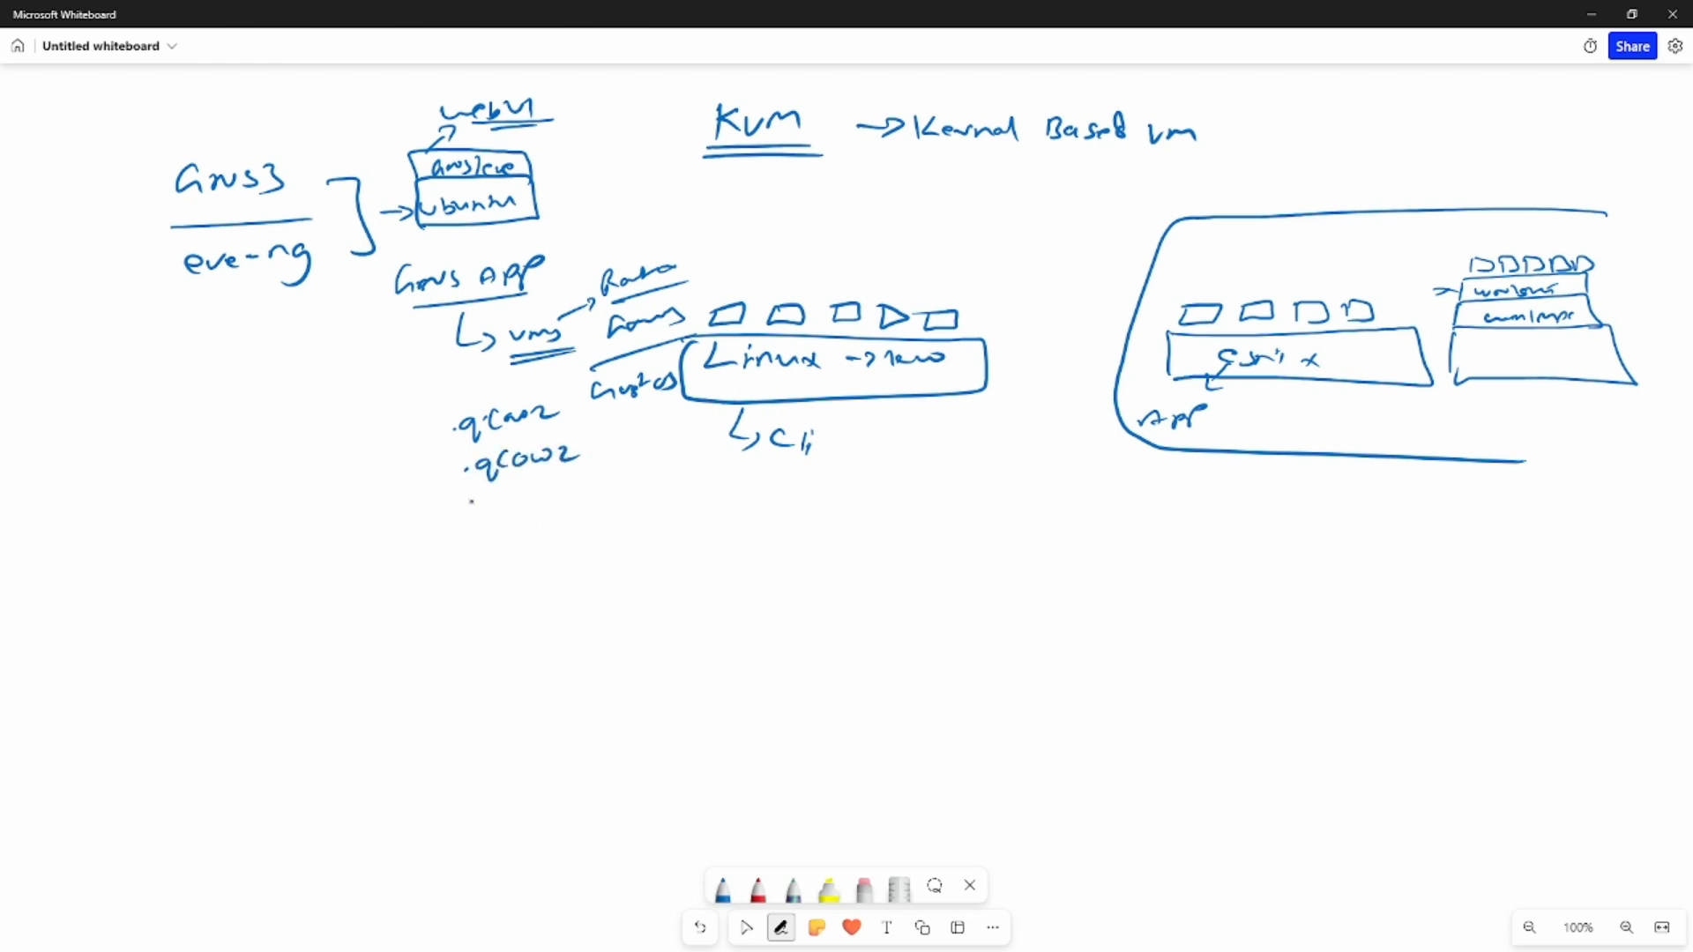
pyautogui.click(864, 889)
pyautogui.moveTo(558, 404)
pyautogui.mouseDown()
pyautogui.moveTo(450, 427)
pyautogui.moveTo(541, 404)
pyautogui.moveTo(465, 435)
pyautogui.mouseUp()
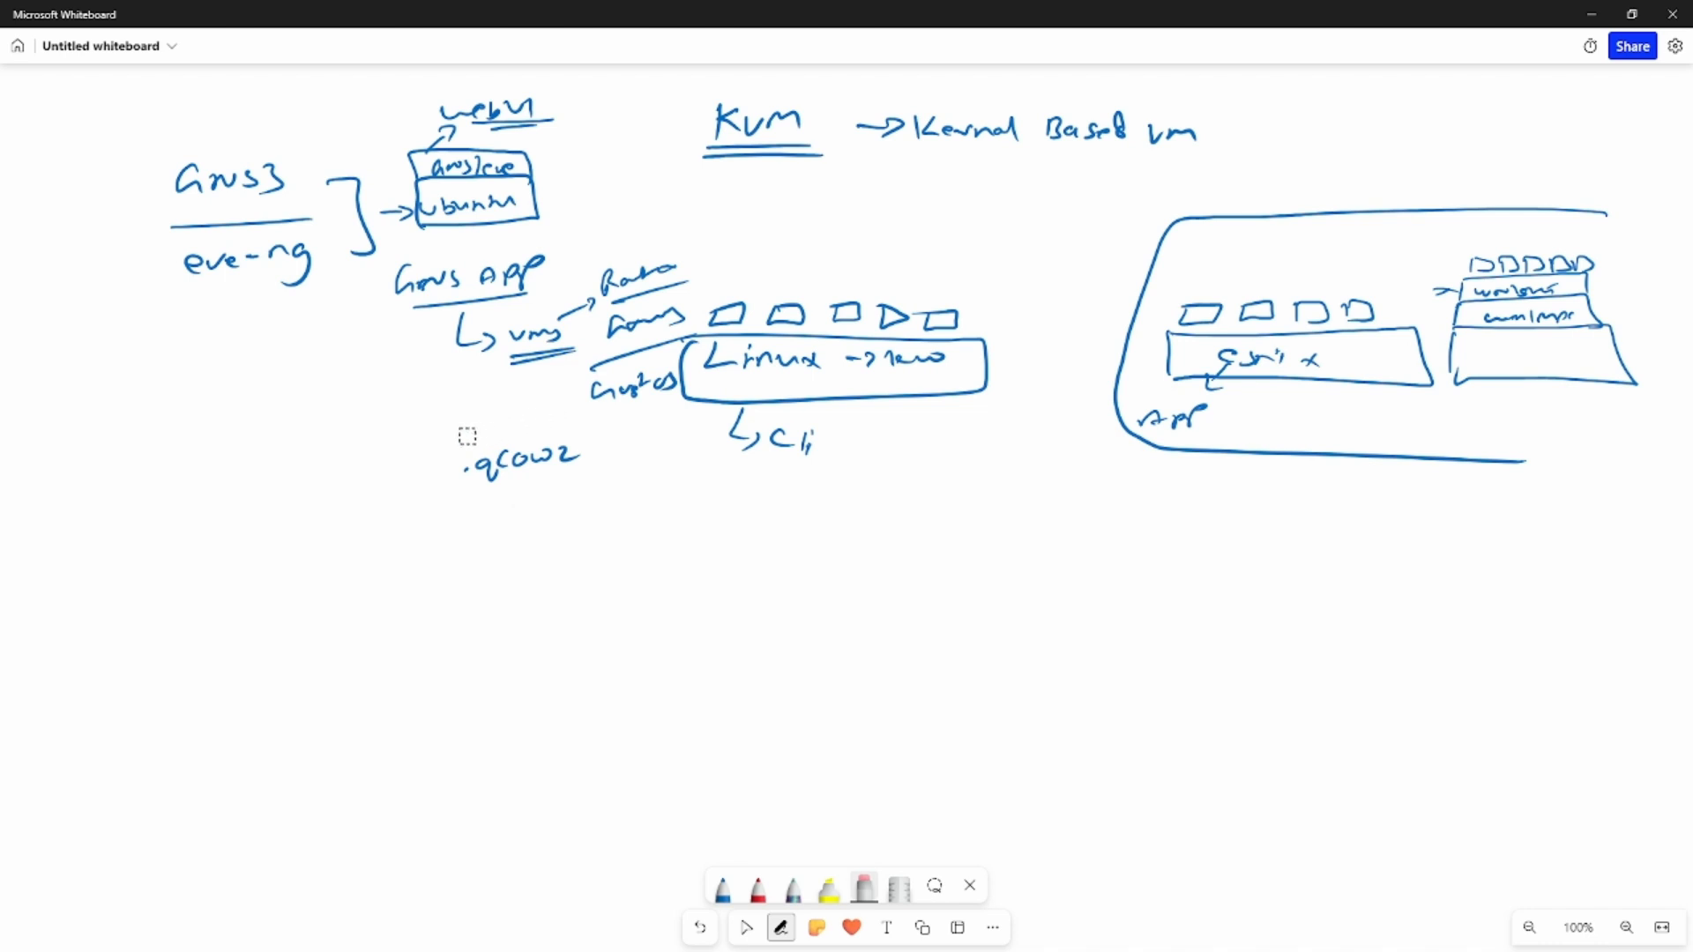
# - Draw blue check marks in front of "GNS3" and "eve-ng"
pyautogui.click(723, 888)
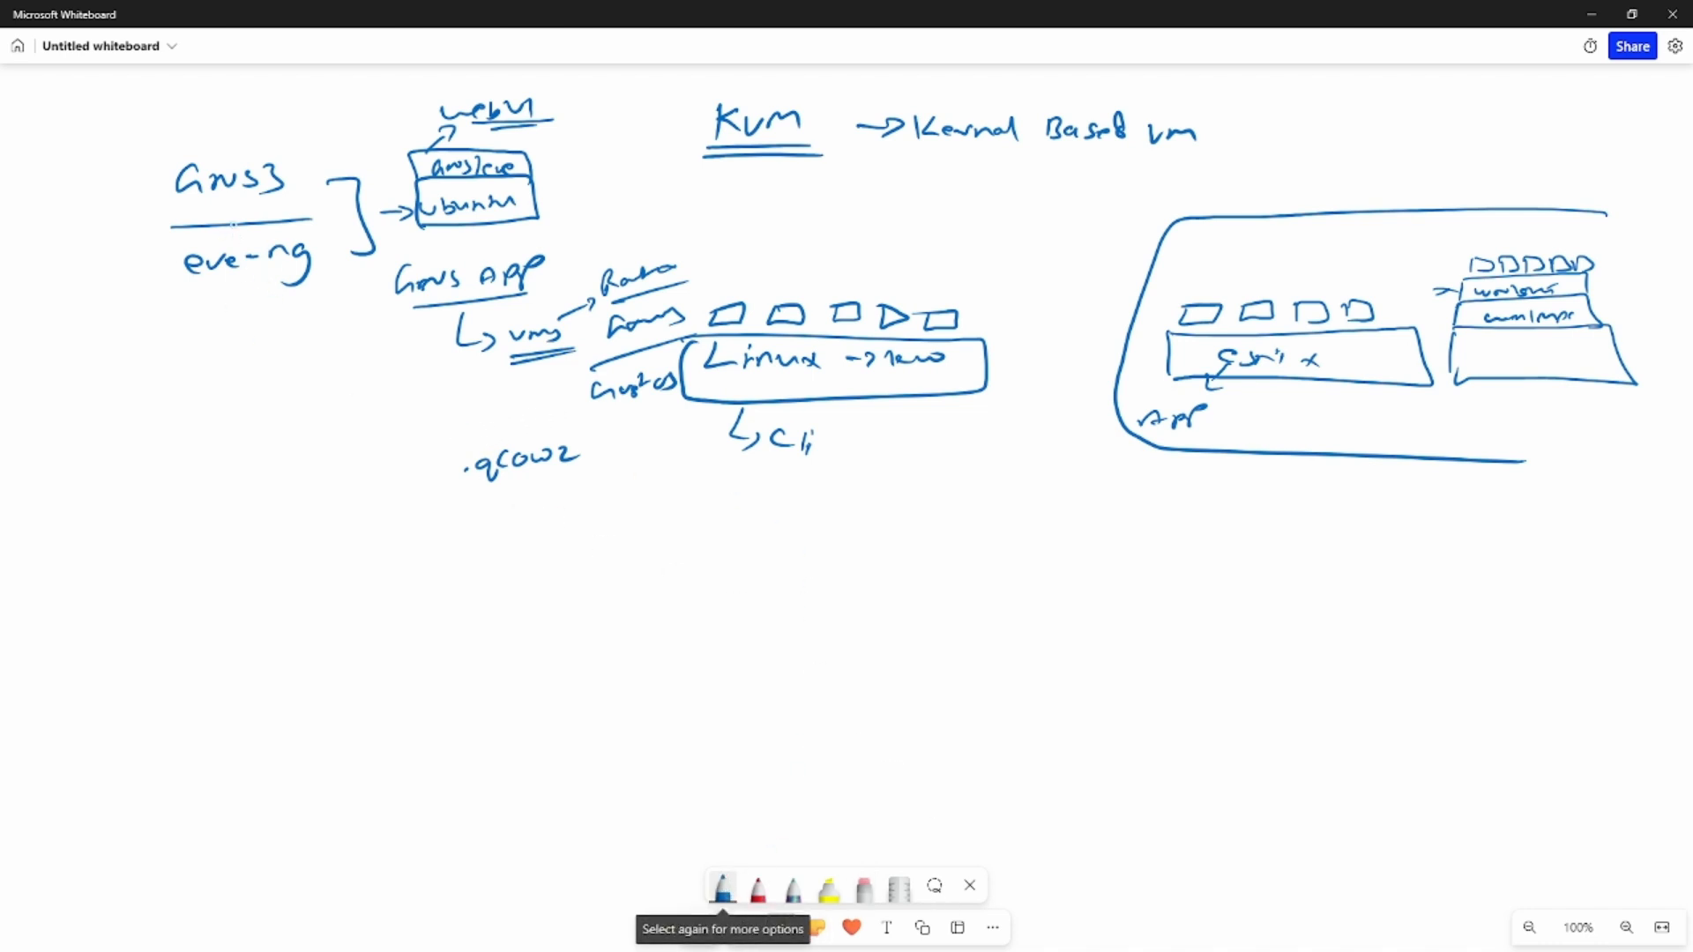
pyautogui.moveTo(112, 194); pyautogui.dragTo(153, 183)
pyautogui.moveTo(136, 257); pyautogui.dragTo(178, 240)
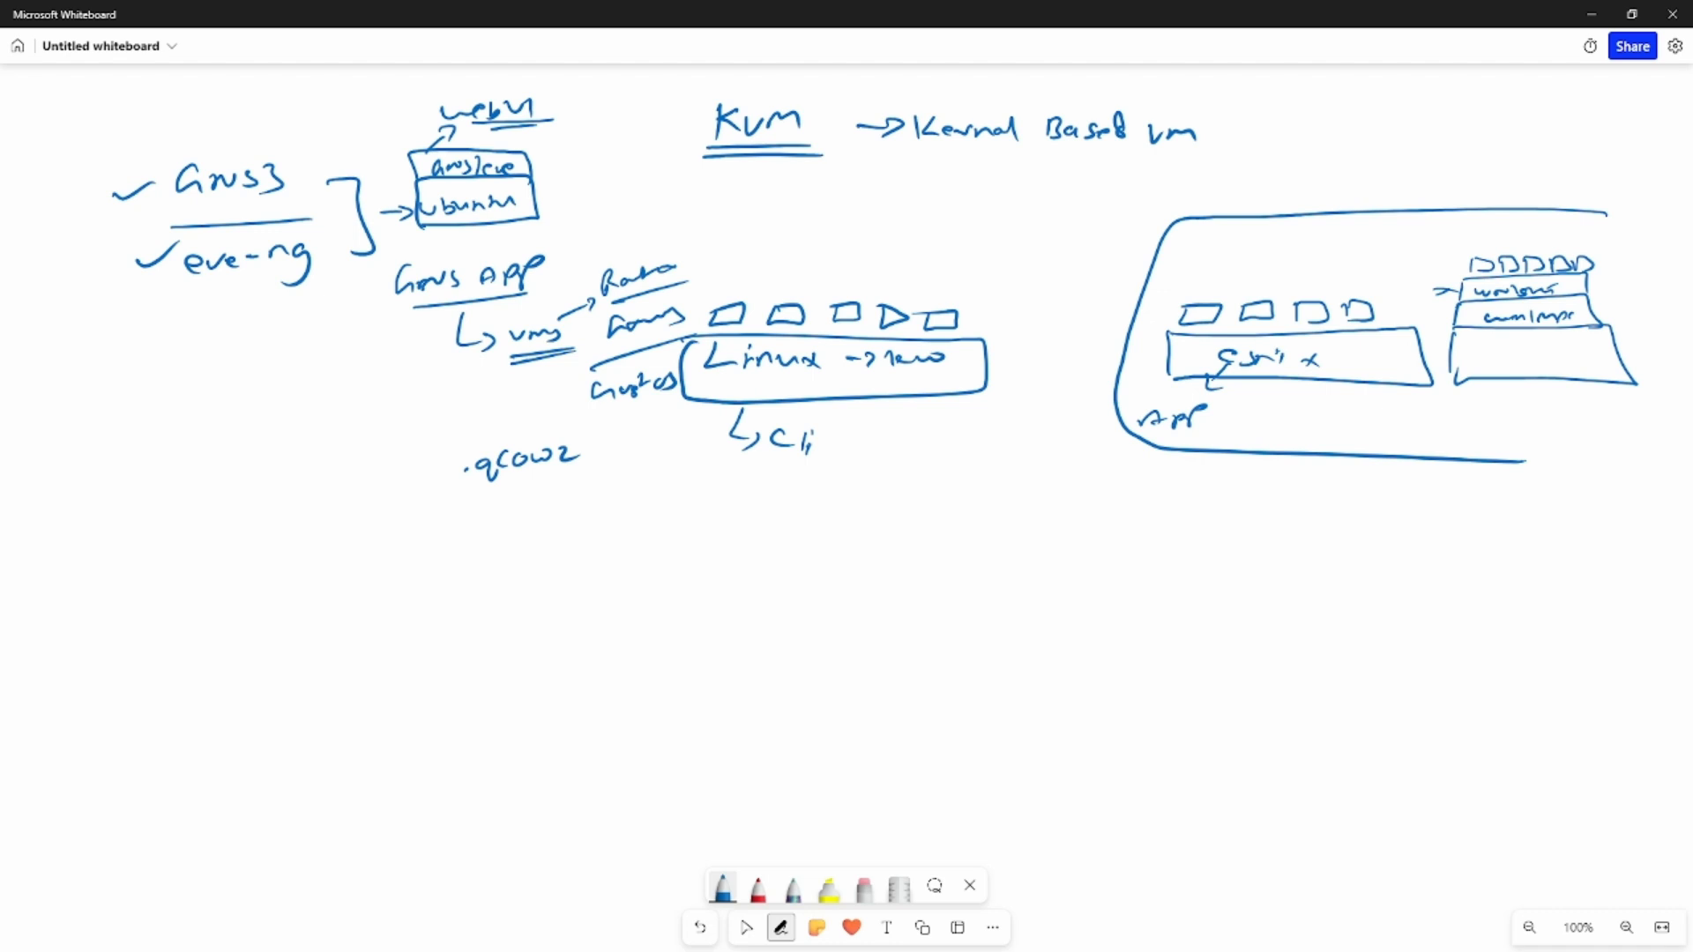
# - Switch to the web browser, open Google and search for "gns3 download"
pyautogui.hotkey('alt', 'Tab')
pyautogui.click(764, 12)
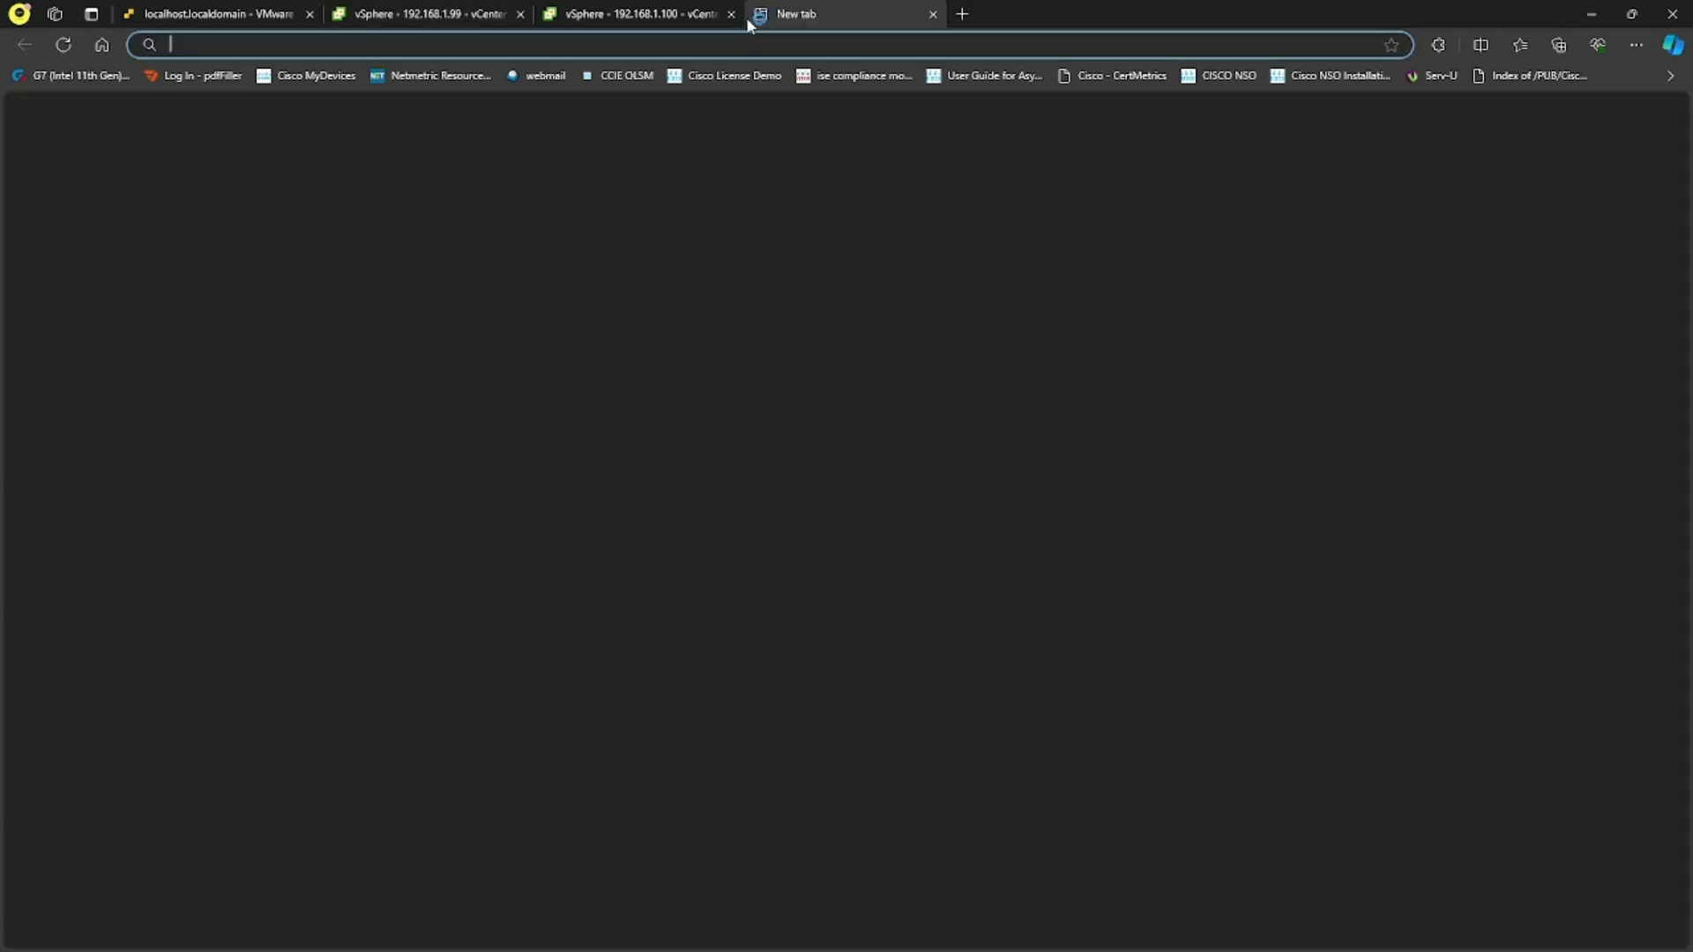
pyautogui.click(103, 45)
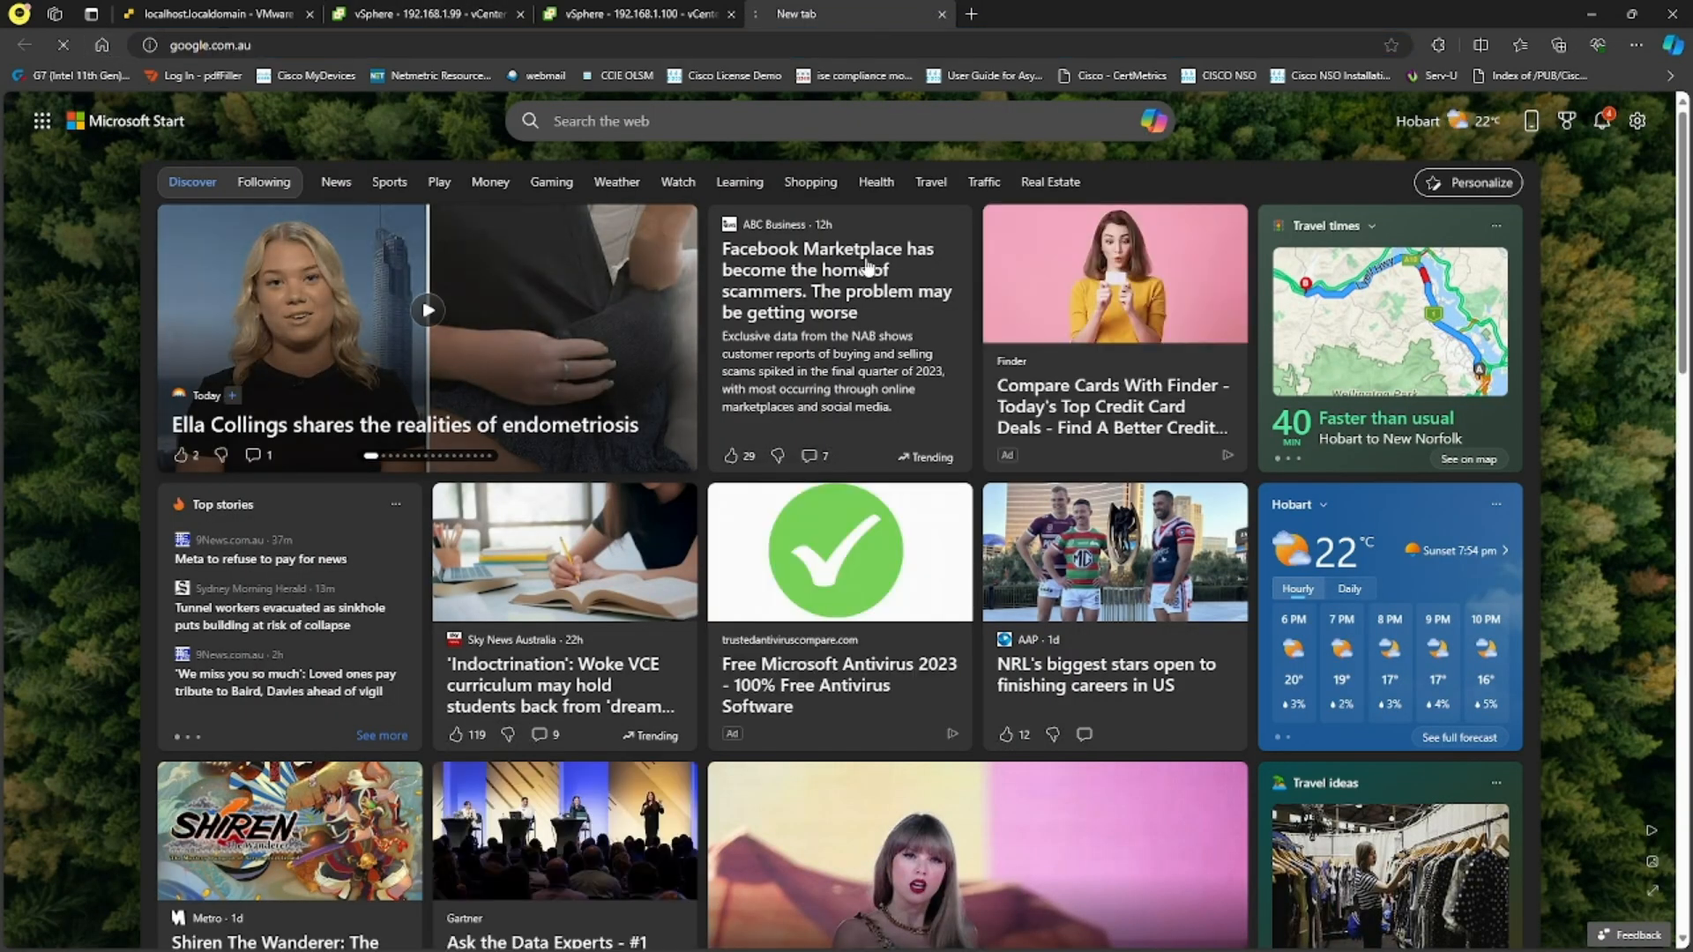
pyautogui.click(736, 444)
pyautogui.write('gbns3')
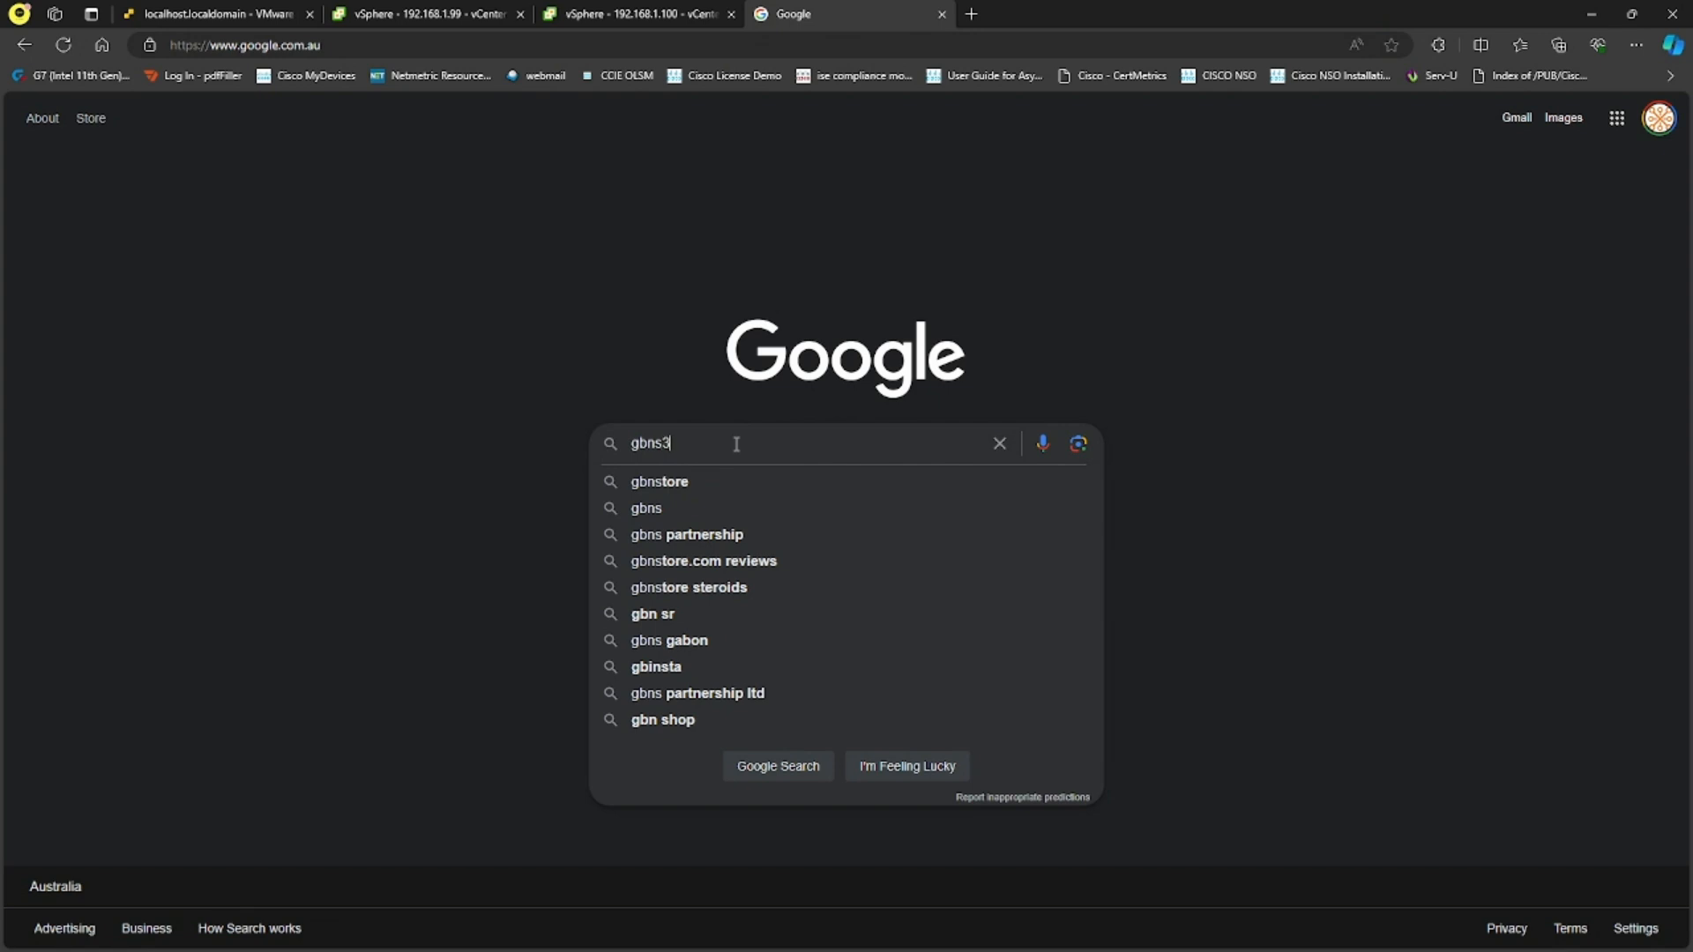
pyautogui.press('BackSpace')
pyautogui.press('BackSpace')
pyautogui.press('BackSpace')
pyautogui.press('BackSpace')
pyautogui.write('ns3 download')
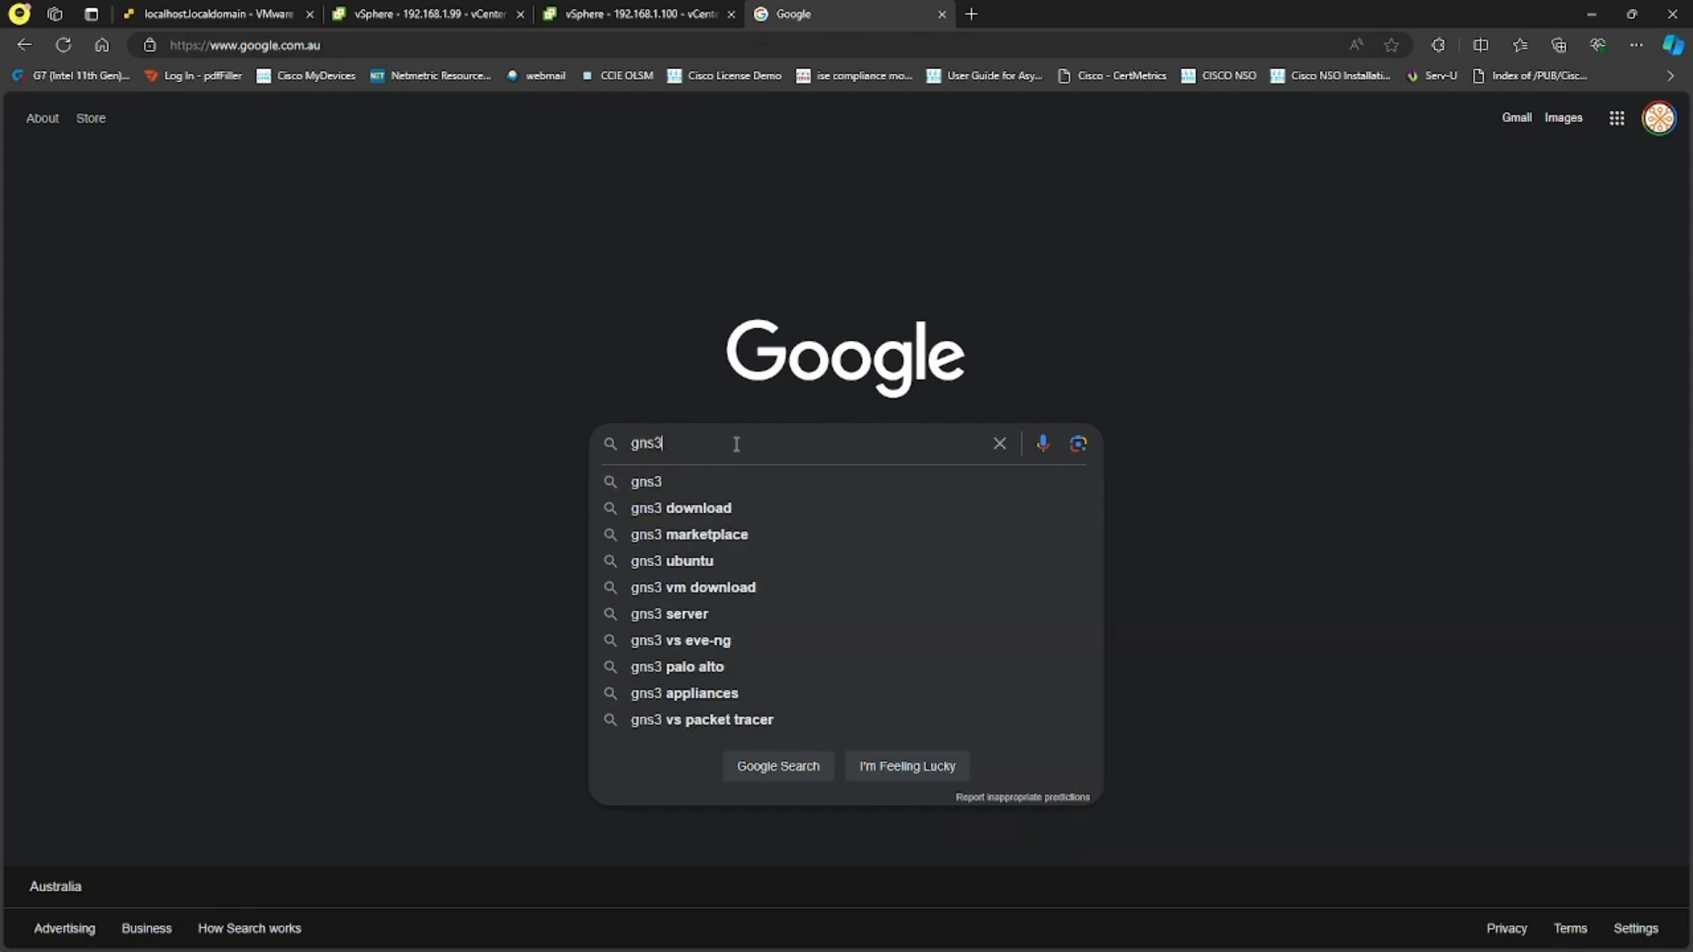
pyautogui.press('Return')
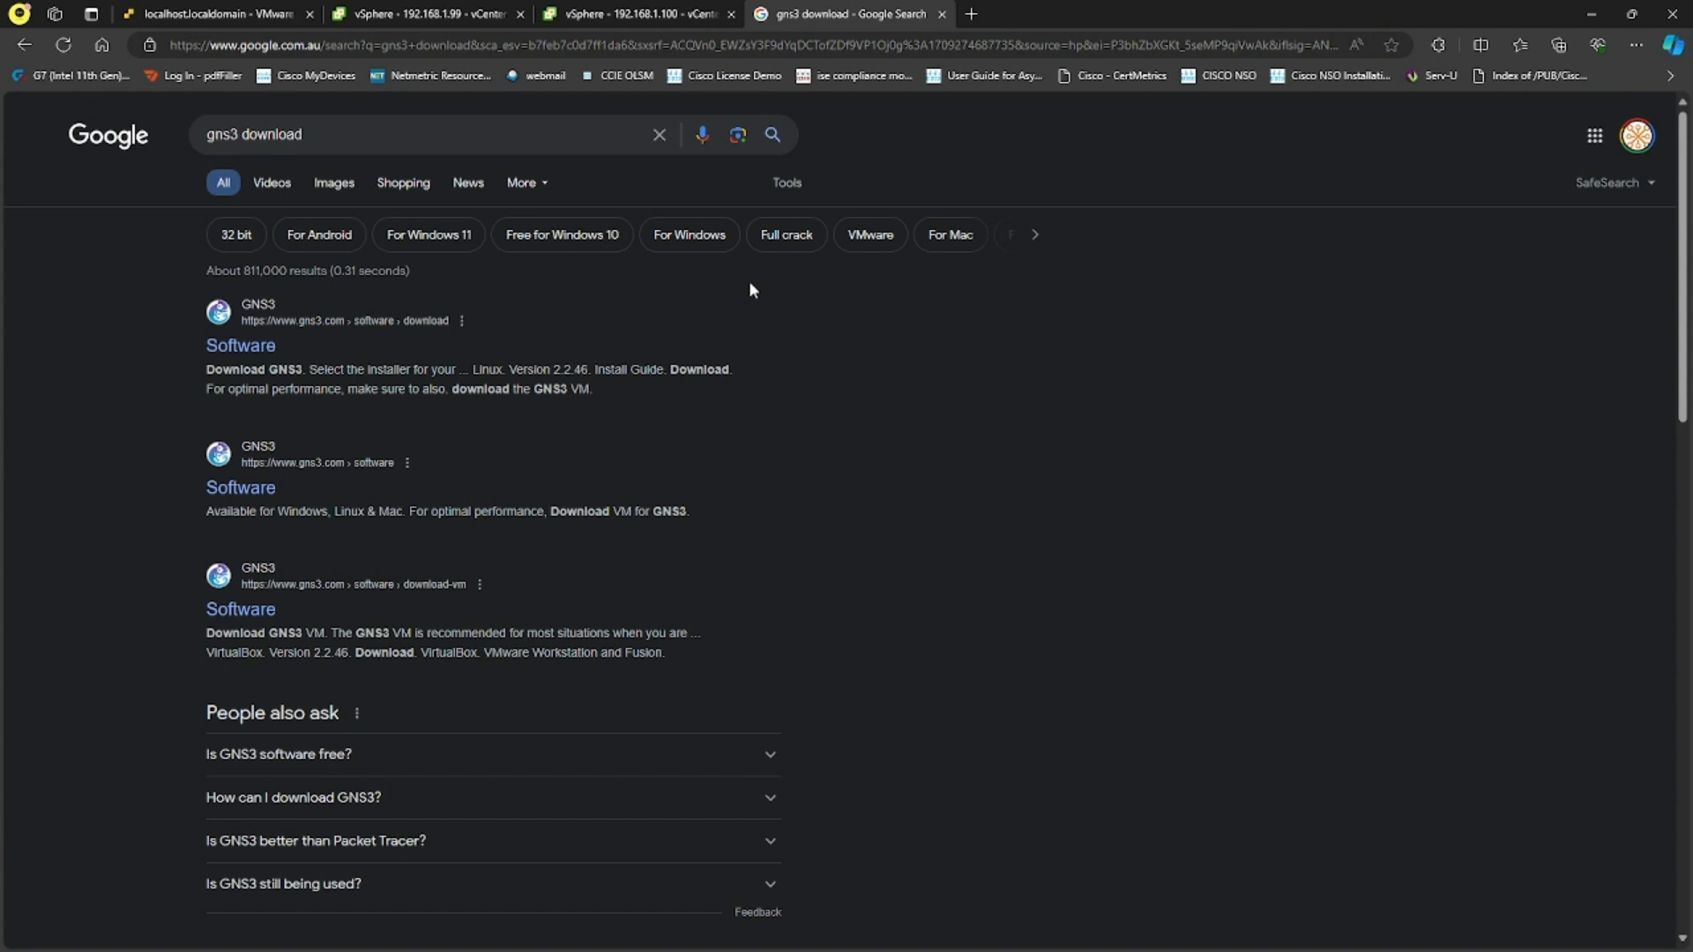
# - Open the GNS3 software download page and examine the version offered for Windows
pyautogui.click(254, 345)
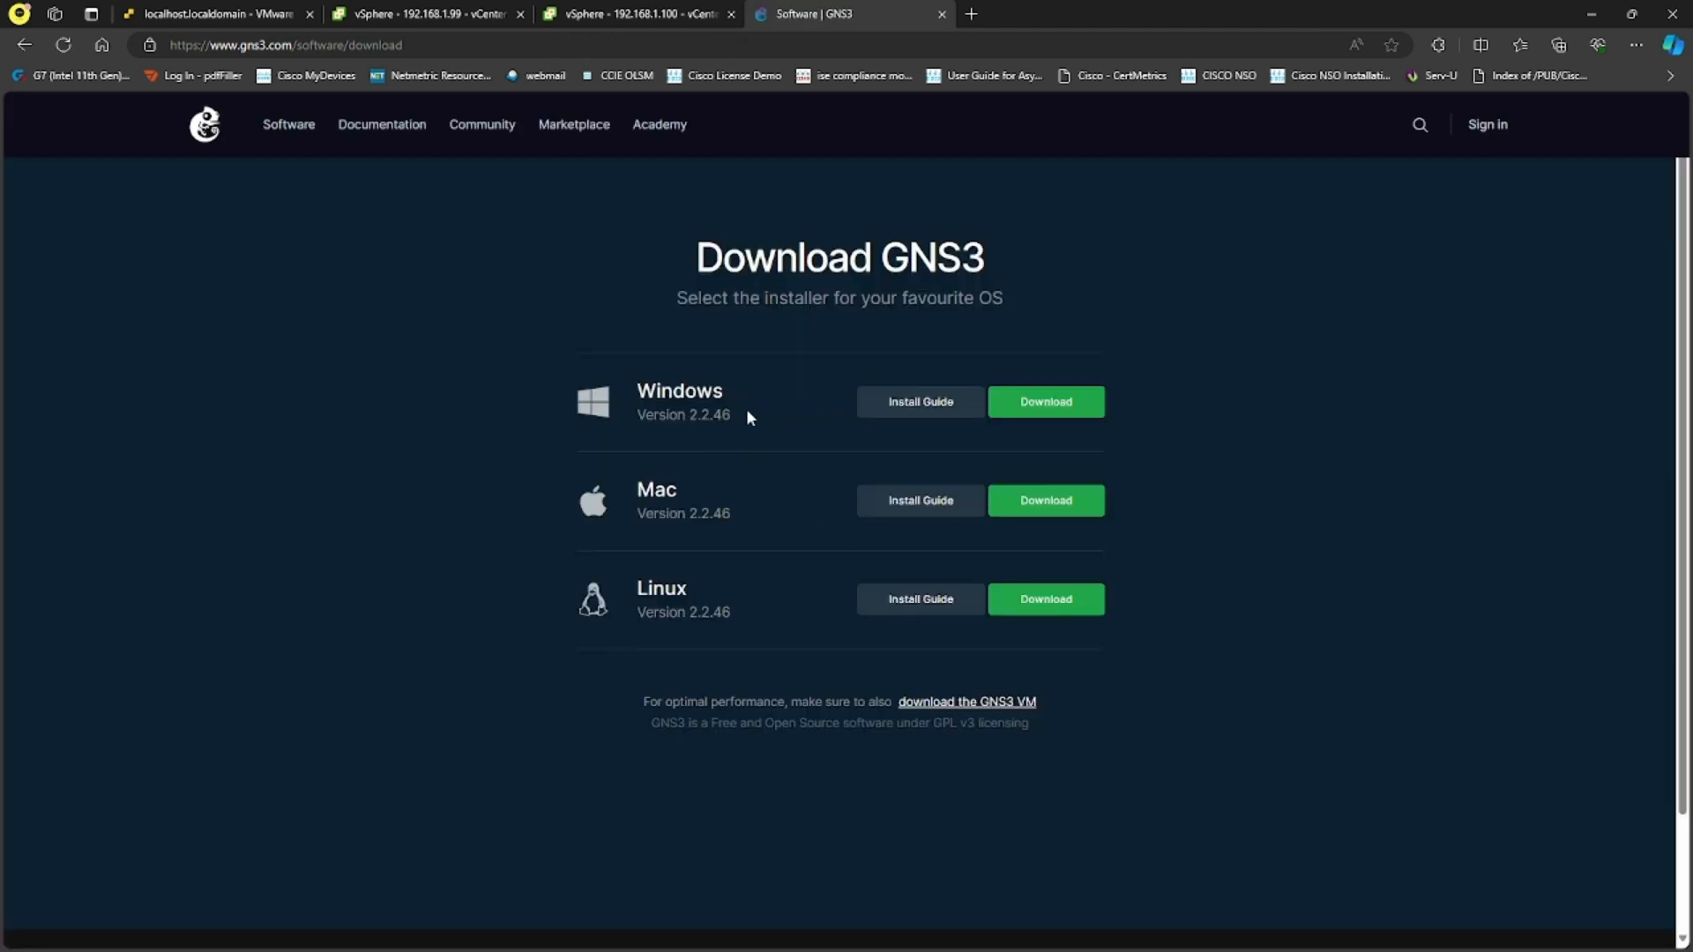
pyautogui.moveTo(747, 424); pyautogui.dragTo(638, 416)
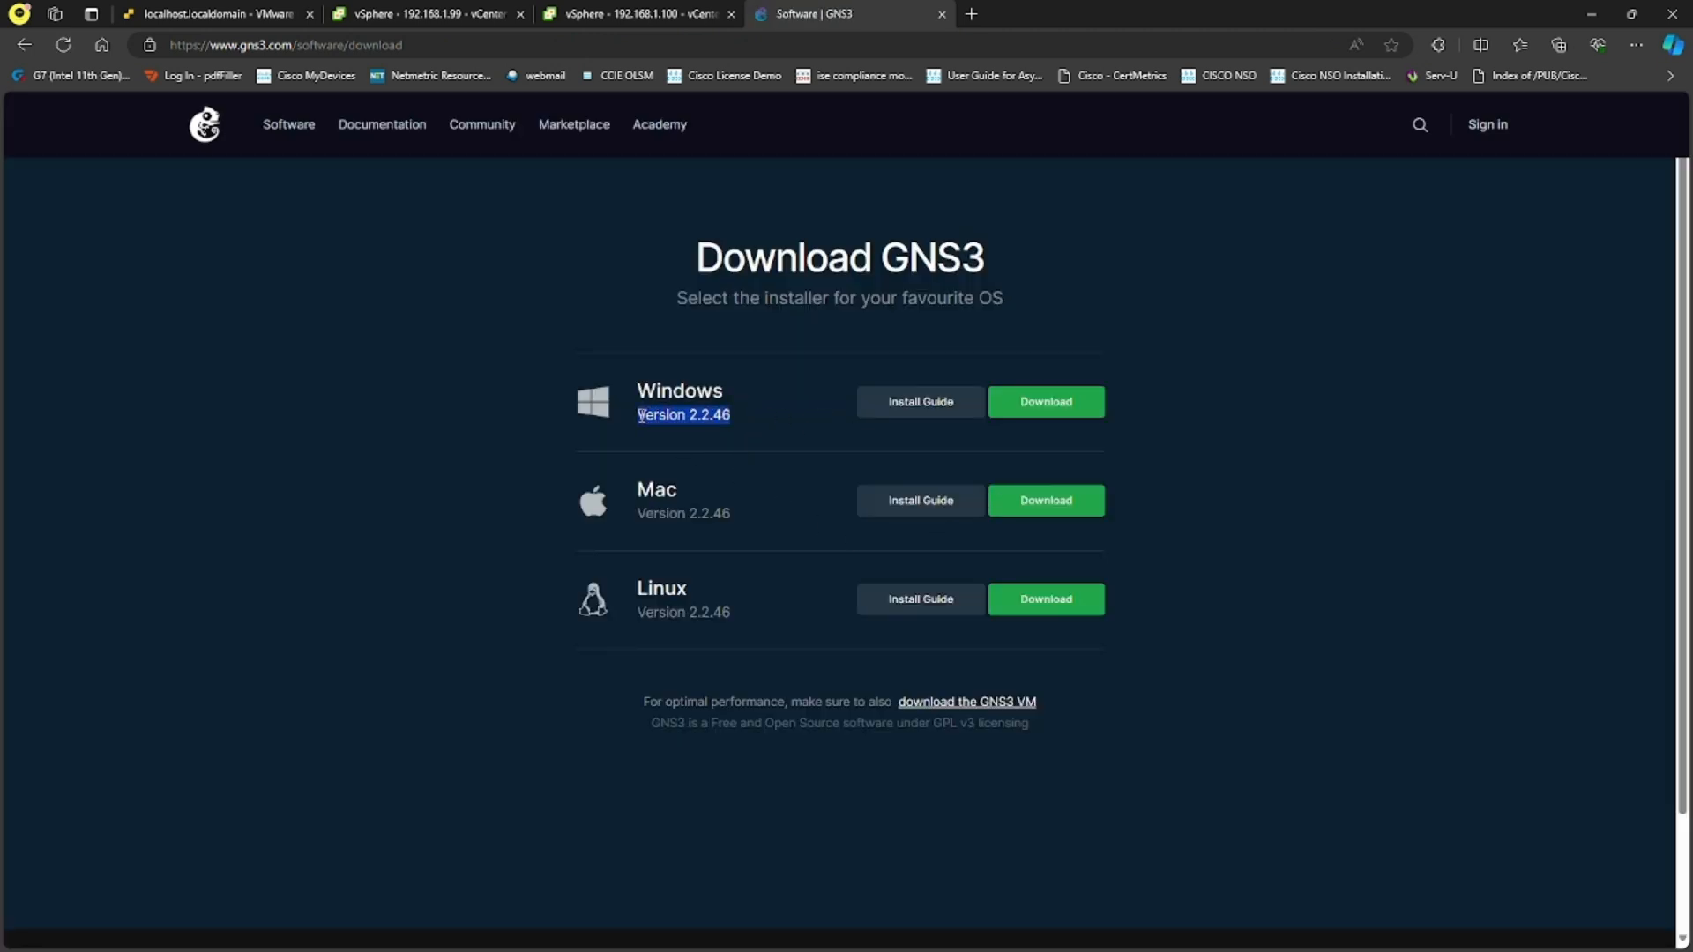
pyautogui.click(726, 414)
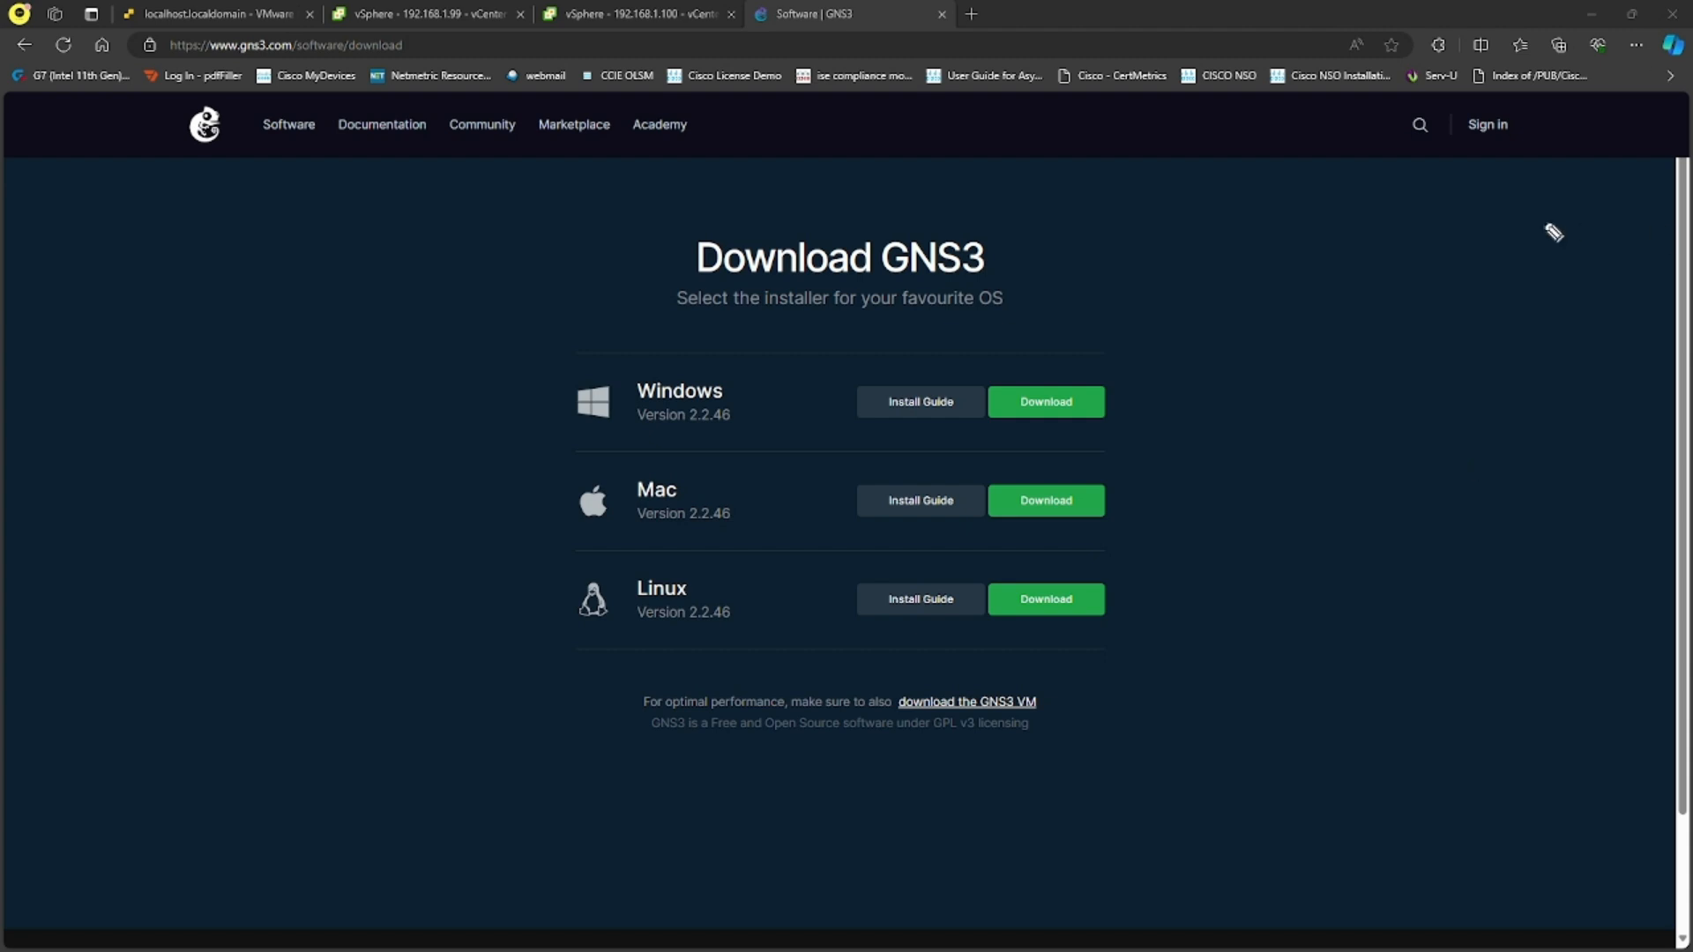
# - Underline the GNS3 VM link and the Windows download in yellow, and write "VM -> workstation" on the page
pyautogui.moveTo(1001, 708); pyautogui.dragTo(1061, 710)
pyautogui.moveTo(1383, 240)
pyautogui.mouseDown()
pyautogui.moveTo(1474, 249)
pyautogui.moveTo(1631, 222)
pyautogui.mouseUp()
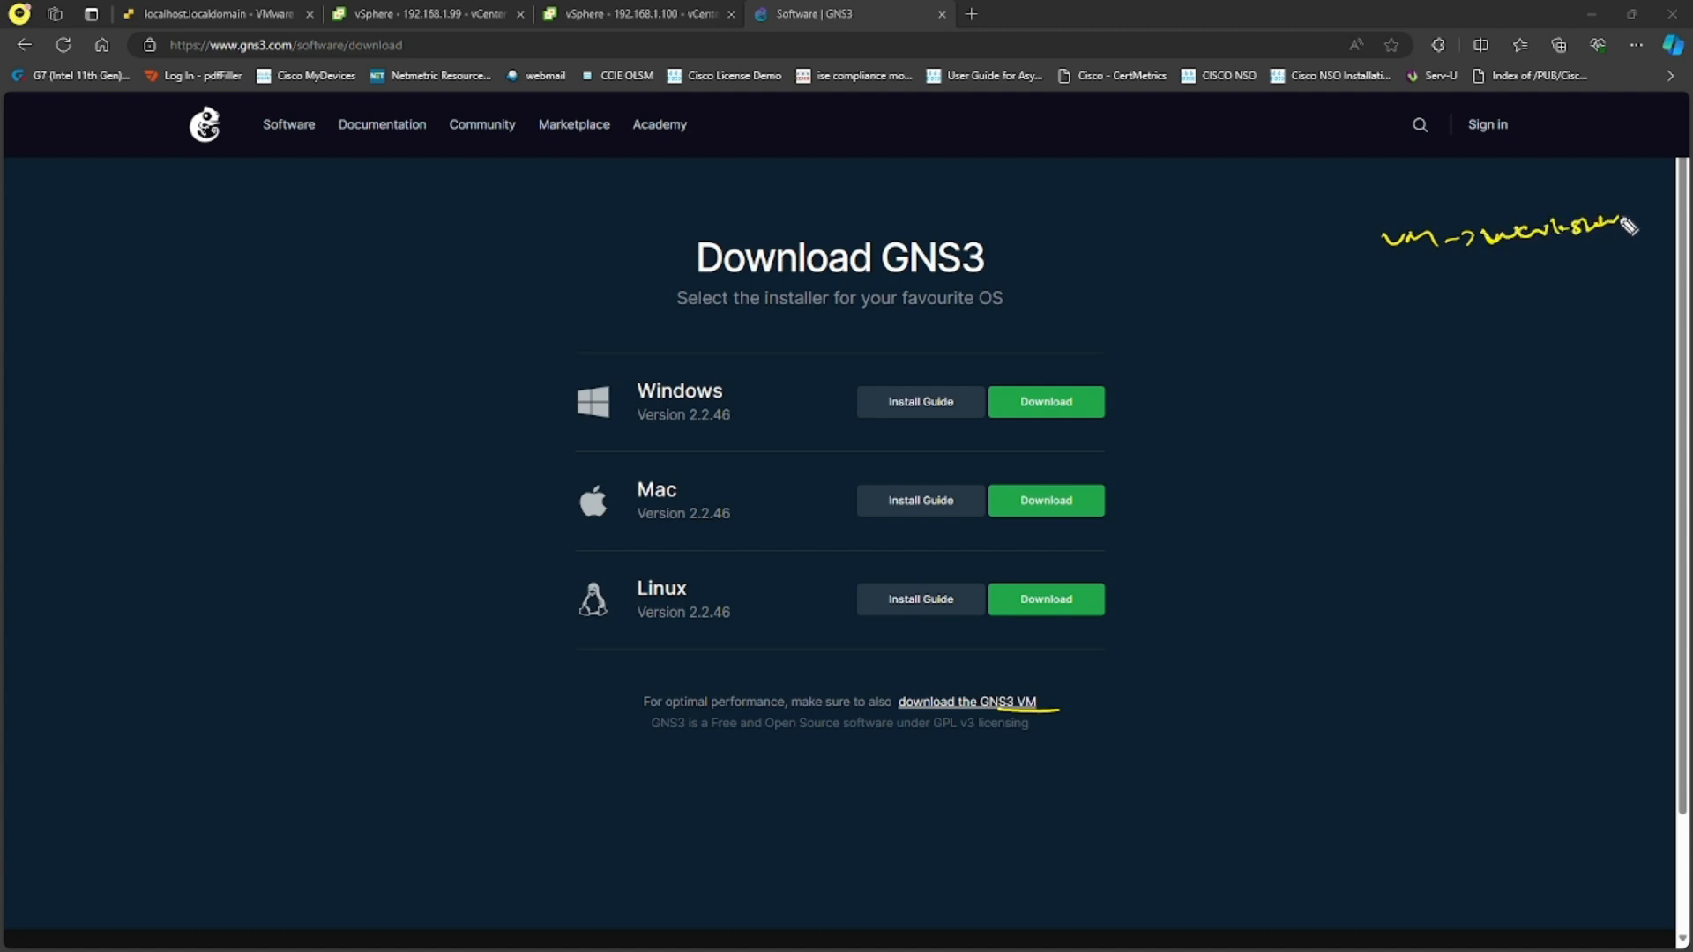
pyautogui.moveTo(998, 433); pyautogui.dragTo(1118, 425)
# - Write a double-underlined "OS" and draw an arrow from the Windows entry to "GUI -> VM"
pyautogui.moveTo(1277, 306); pyautogui.dragTo(1284, 310)
pyautogui.moveTo(1305, 304)
pyautogui.mouseDown()
pyautogui.moveTo(1293, 318)
pyautogui.moveTo(1320, 324)
pyautogui.mouseUp()
pyautogui.click(1270, 335)
pyautogui.moveTo(1272, 339); pyautogui.dragTo(1321, 334)
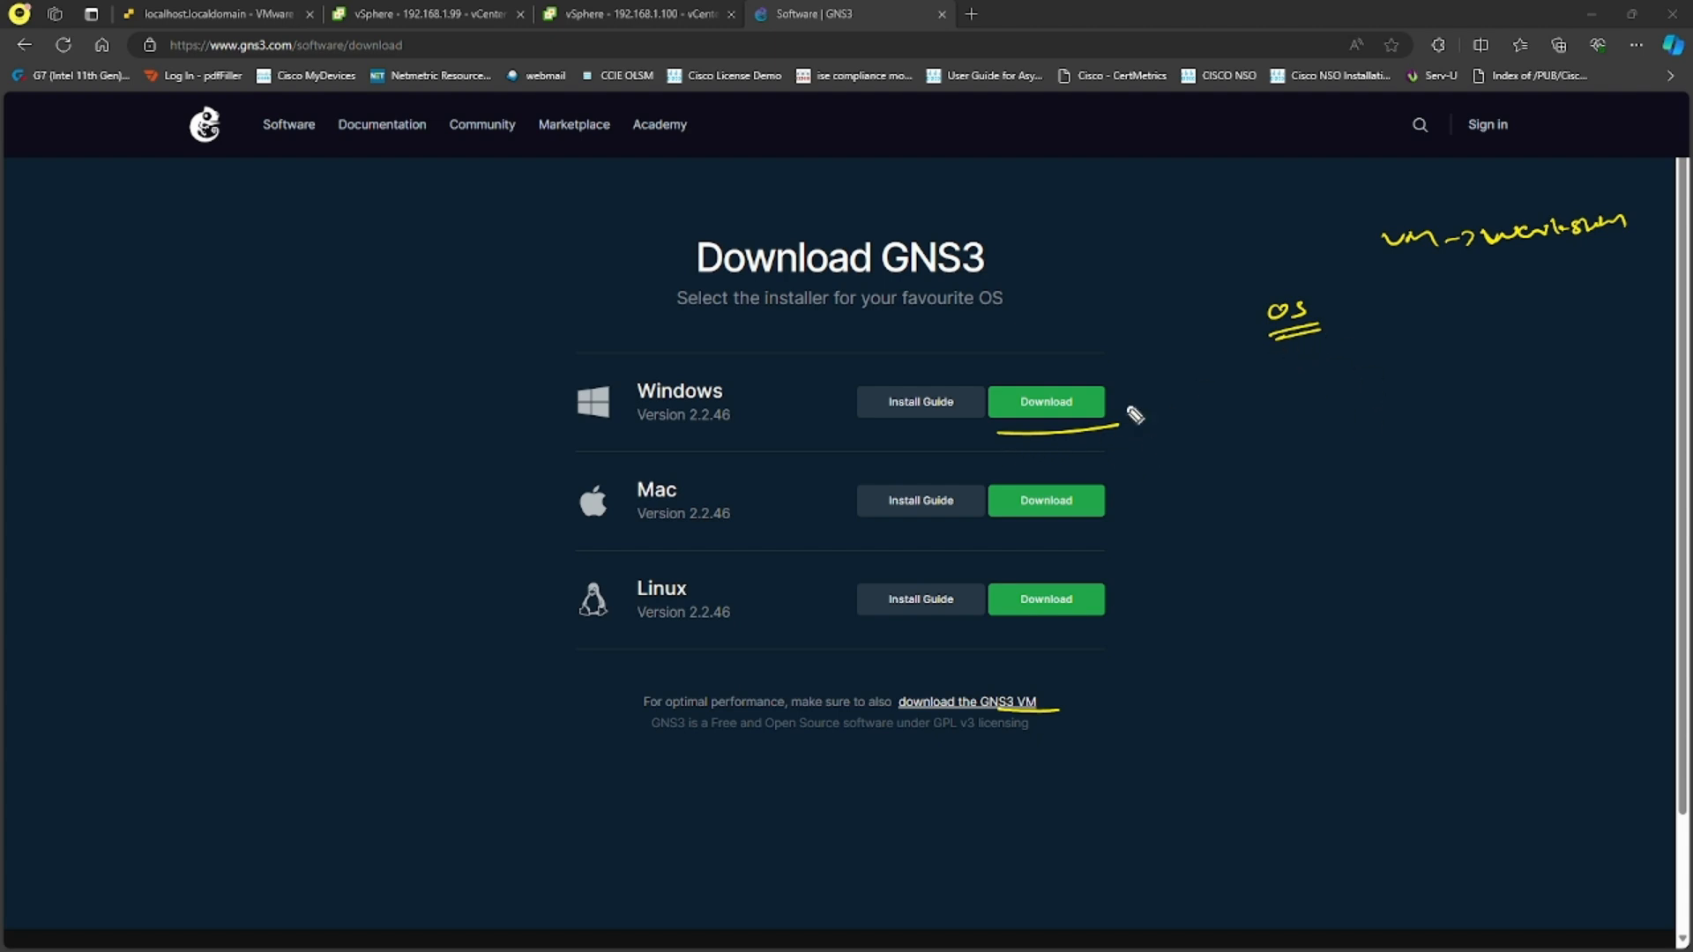
pyautogui.moveTo(797, 380)
pyautogui.mouseDown()
pyautogui.moveTo(880, 347)
pyautogui.moveTo(871, 359)
pyautogui.mouseUp()
pyautogui.moveTo(913, 344)
pyautogui.mouseDown()
pyautogui.moveTo(945, 333)
pyautogui.moveTo(926, 359)
pyautogui.moveTo(976, 357)
pyautogui.moveTo(1067, 308)
pyautogui.moveTo(1090, 325)
pyautogui.mouseUp()
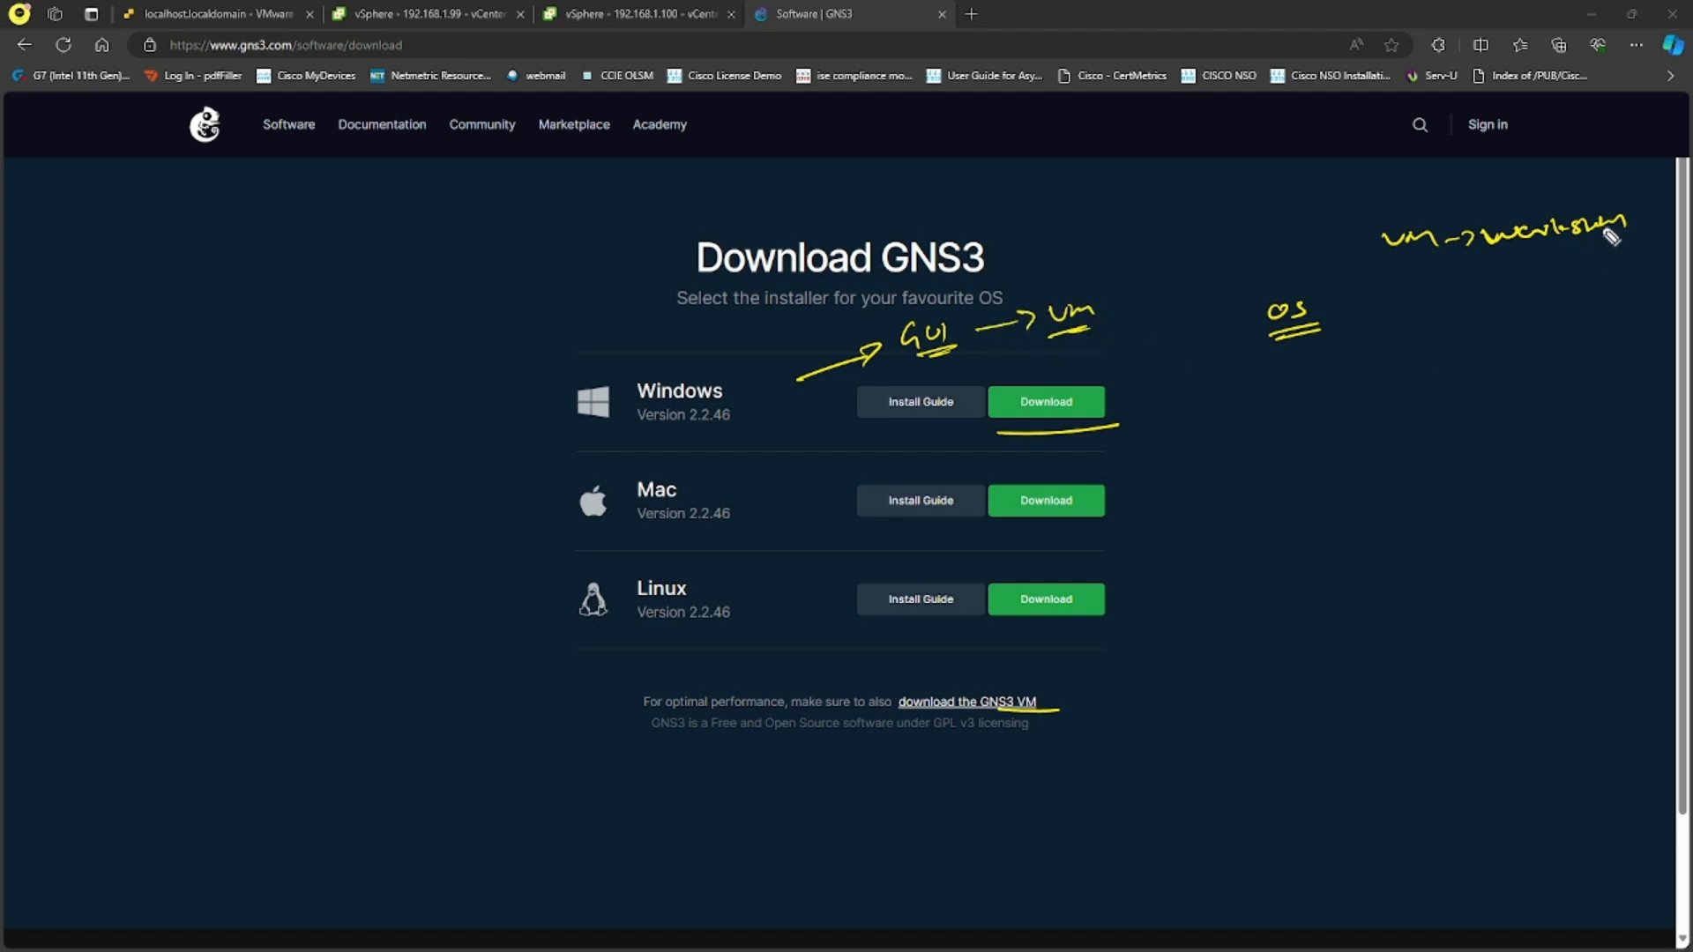
# - Underline and box "VM", box "workstation", and branch CPU and memory notes, starting with "4 cpus", down from "VM"
pyautogui.moveTo(1386, 259)
pyautogui.mouseDown()
pyautogui.moveTo(1646, 255)
pyautogui.moveTo(1490, 189)
pyautogui.moveTo(1499, 257)
pyautogui.moveTo(1353, 263)
pyautogui.moveTo(1413, 325)
pyautogui.moveTo(1481, 341)
pyautogui.moveTo(1458, 325)
pyautogui.moveTo(1547, 314)
pyautogui.mouseUp()
pyautogui.moveTo(1384, 338); pyautogui.dragTo(1411, 385)
pyautogui.moveTo(1422, 375); pyautogui.dragTo(1457, 388)
pyautogui.moveTo(1475, 366); pyautogui.dragTo(1554, 366)
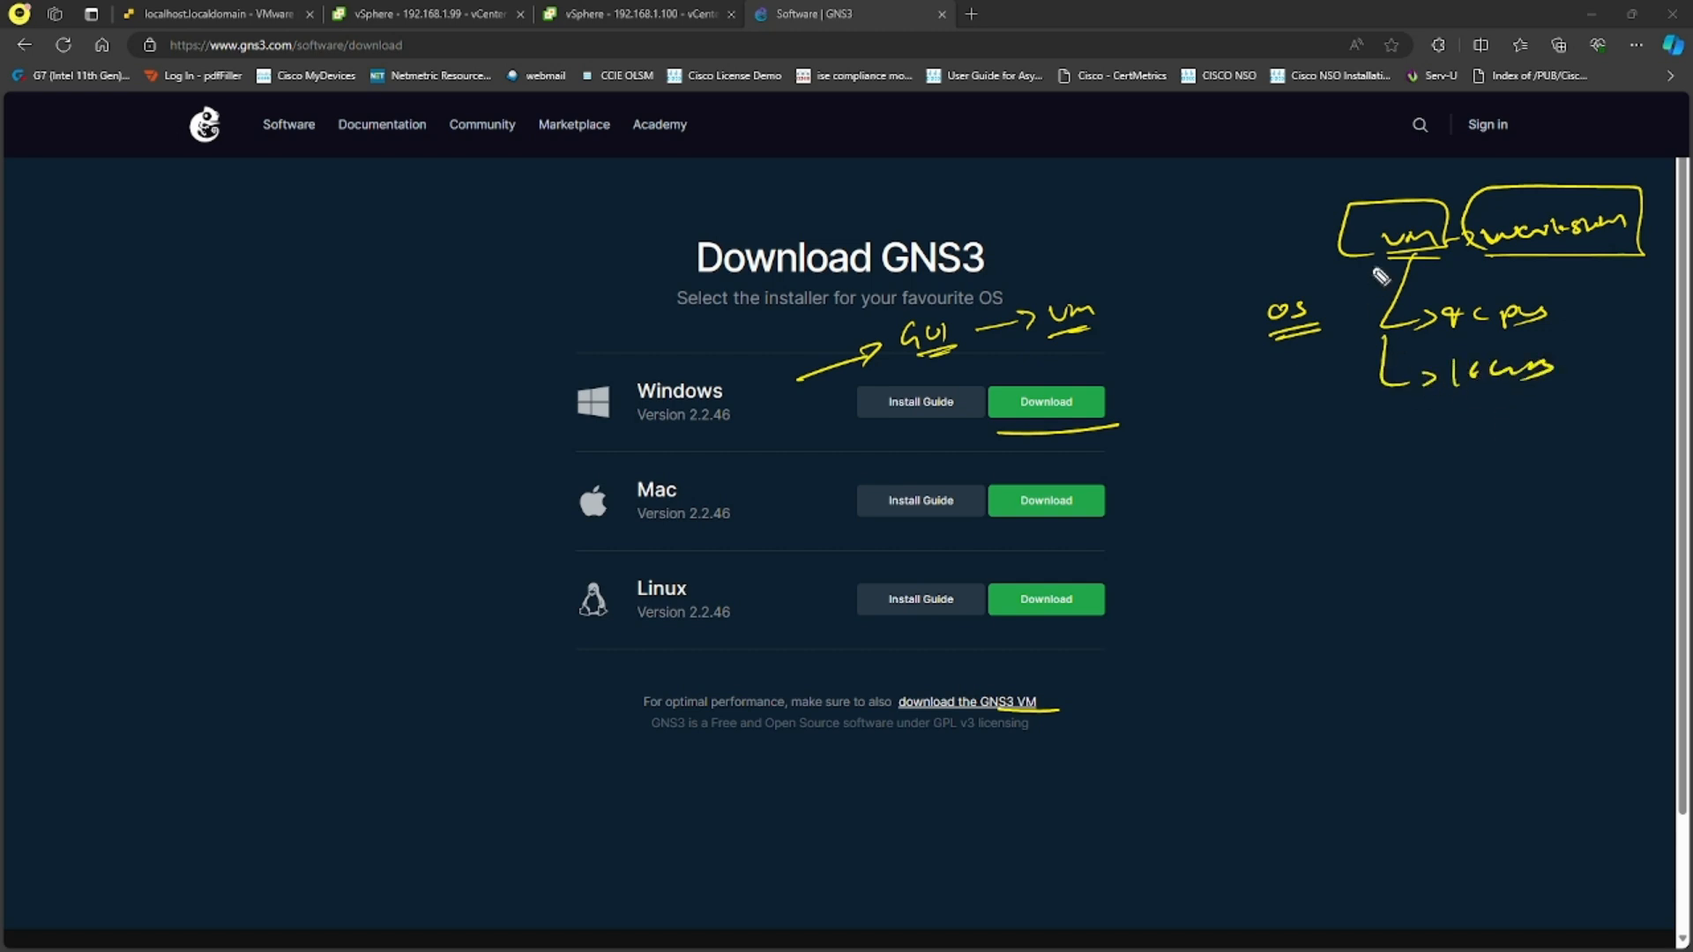
# - Emphasise the boxed "VM", frame the "VM" beside "GUI", and thicken the arrow pointing to "GUI"
pyautogui.moveTo(1349, 253); pyautogui.dragTo(1407, 251)
pyautogui.moveTo(1054, 340)
pyautogui.mouseDown()
pyautogui.moveTo(1113, 333)
pyautogui.moveTo(1041, 296)
pyautogui.moveTo(1088, 289)
pyautogui.mouseUp()
pyautogui.moveTo(799, 386)
pyautogui.mouseDown()
pyautogui.moveTo(871, 352)
pyautogui.moveTo(882, 368)
pyautogui.mouseUp()
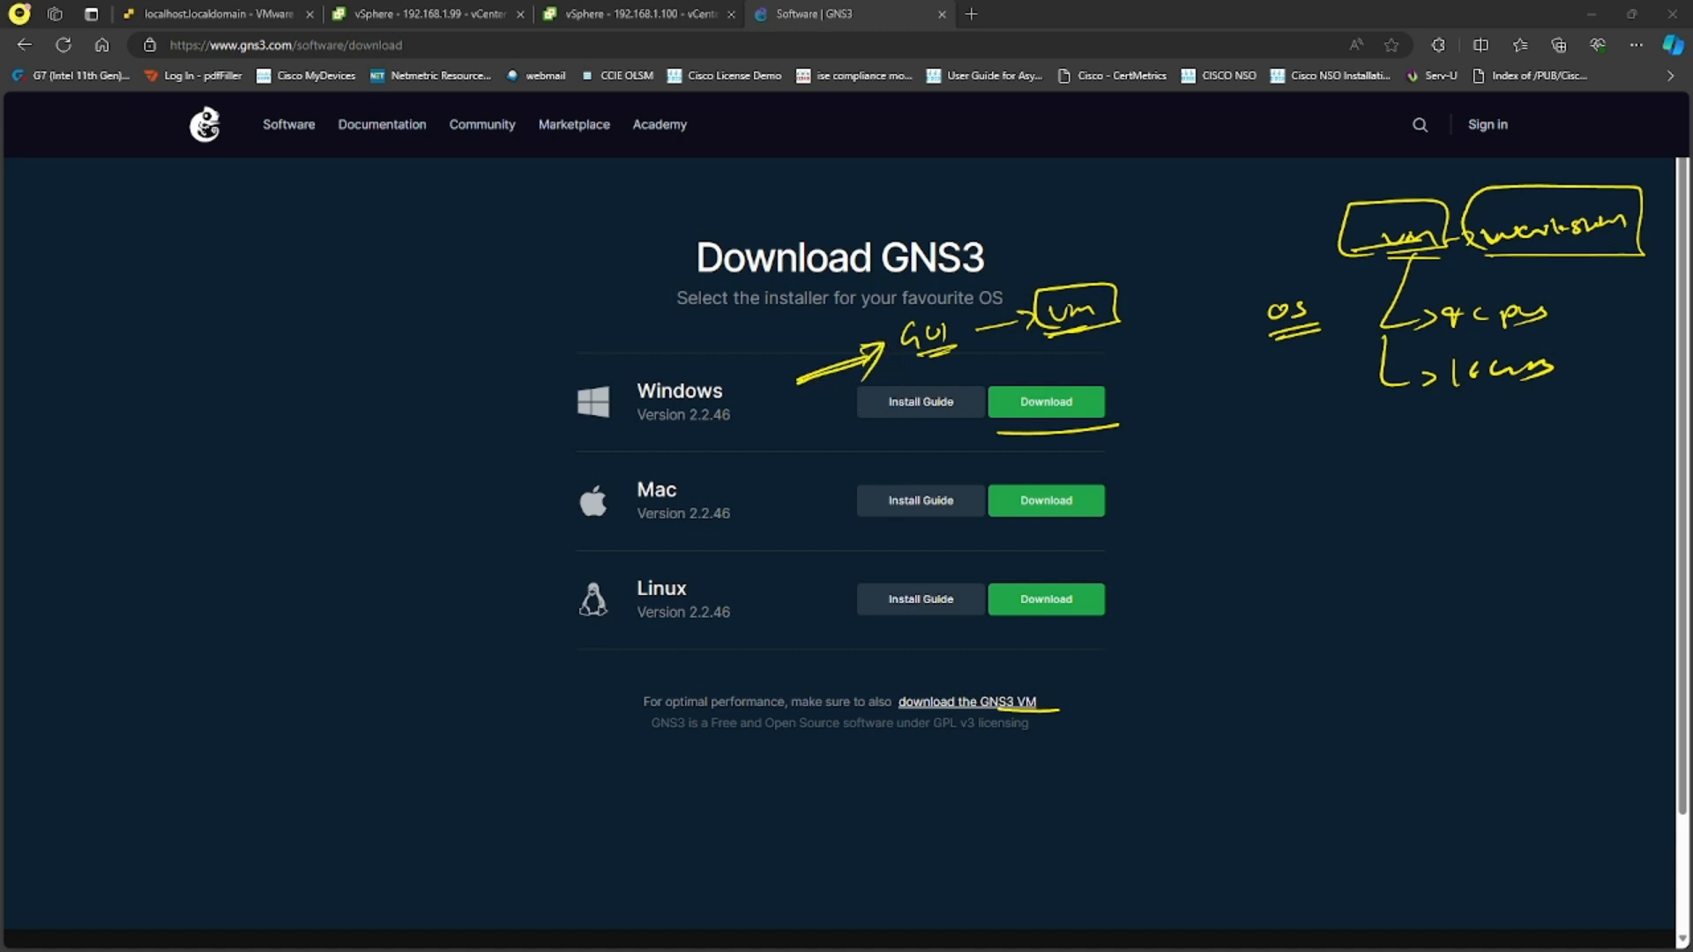
# - Draw a host box topped by a row of six small VM boxes and cross the row out
pyautogui.moveTo(1226, 589)
pyautogui.mouseDown()
pyautogui.moveTo(1225, 564)
pyautogui.moveTo(1425, 541)
pyautogui.moveTo(1453, 590)
pyautogui.moveTo(1235, 599)
pyautogui.moveTo(1235, 537)
pyautogui.moveTo(1391, 529)
pyautogui.moveTo(1447, 507)
pyautogui.moveTo(1430, 527)
pyautogui.moveTo(1460, 494)
pyautogui.moveTo(1469, 527)
pyautogui.mouseUp()
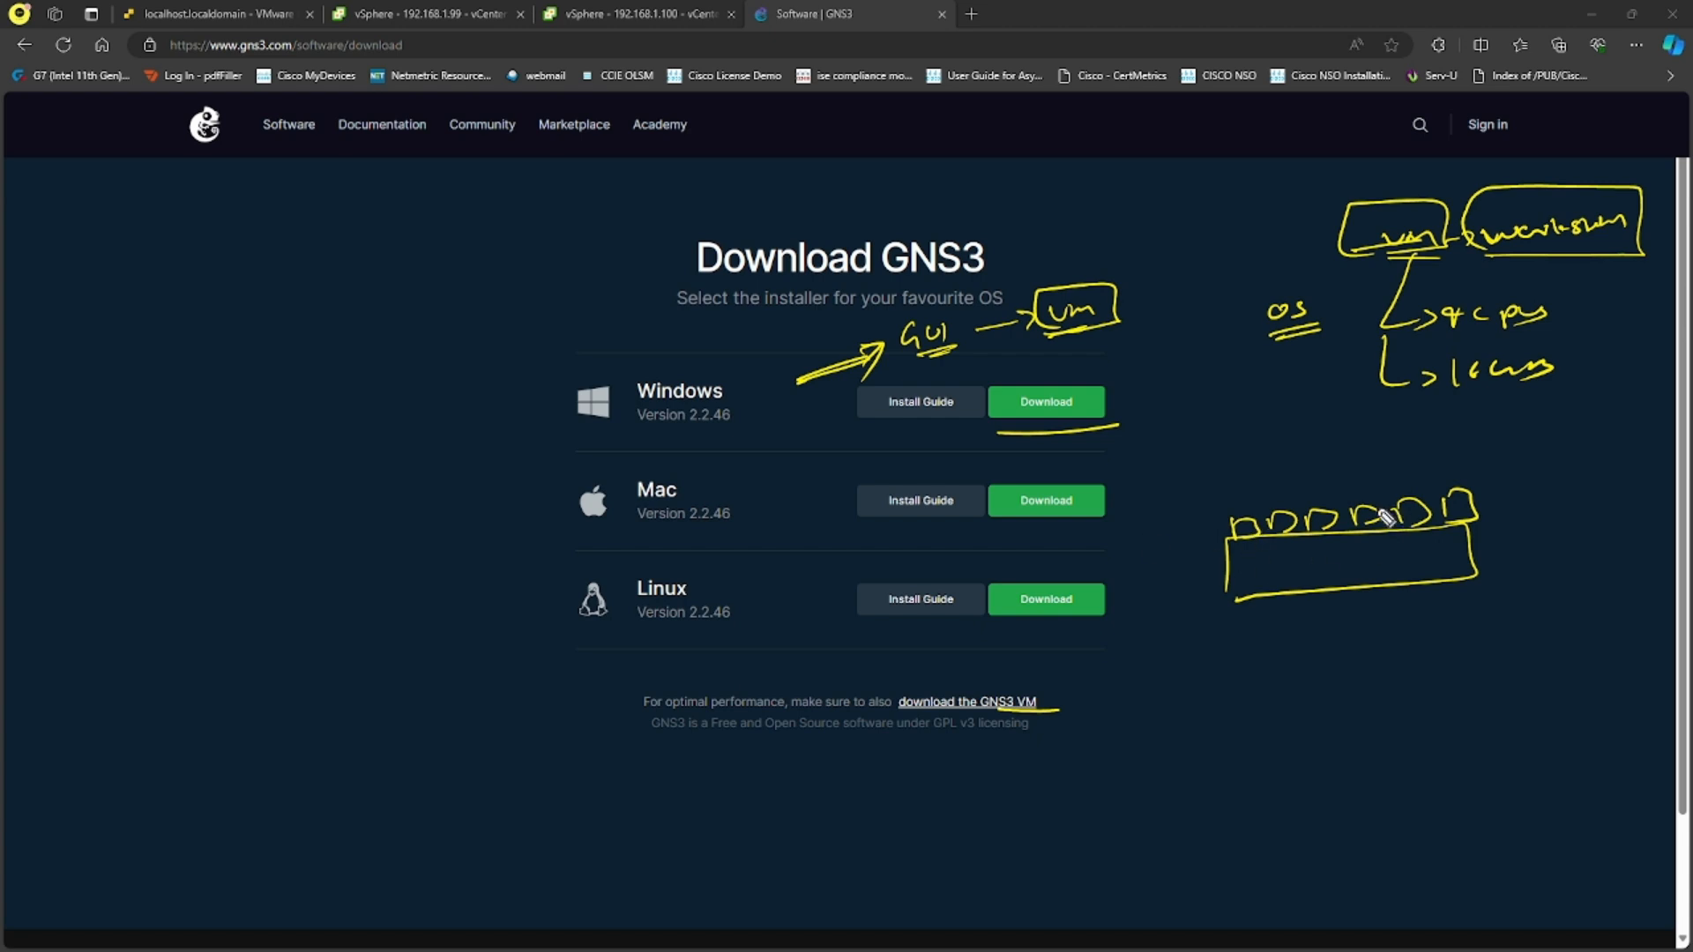
pyautogui.moveTo(1365, 486)
pyautogui.mouseDown()
pyautogui.moveTo(1304, 560)
pyautogui.moveTo(1363, 556)
pyautogui.mouseUp()
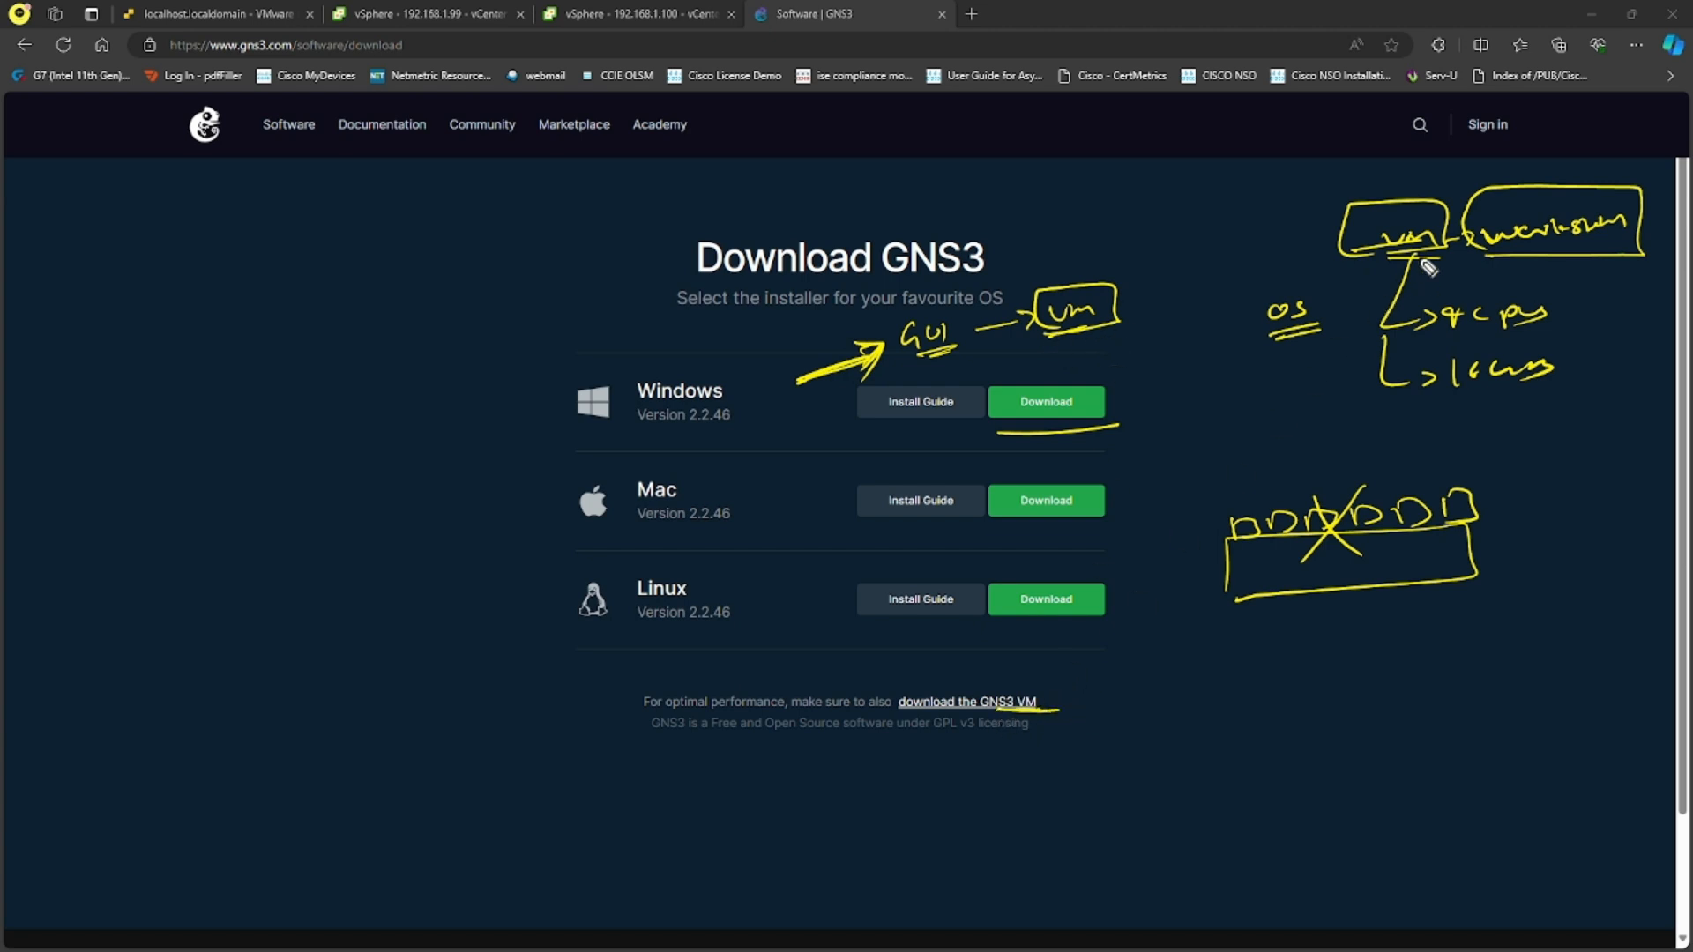
# - Write "OVA" beside the boxed "VM" and draw a curved arrow from "VM" to "workstation"
pyautogui.moveTo(1222, 221); pyautogui.dragTo(1236, 226)
pyautogui.moveTo(1247, 213)
pyautogui.mouseDown()
pyautogui.moveTo(1303, 208)
pyautogui.moveTo(1296, 231)
pyautogui.mouseUp()
pyautogui.moveTo(1429, 263)
pyautogui.mouseDown()
pyautogui.moveTo(1434, 292)
pyautogui.moveTo(1521, 259)
pyautogui.mouseUp()
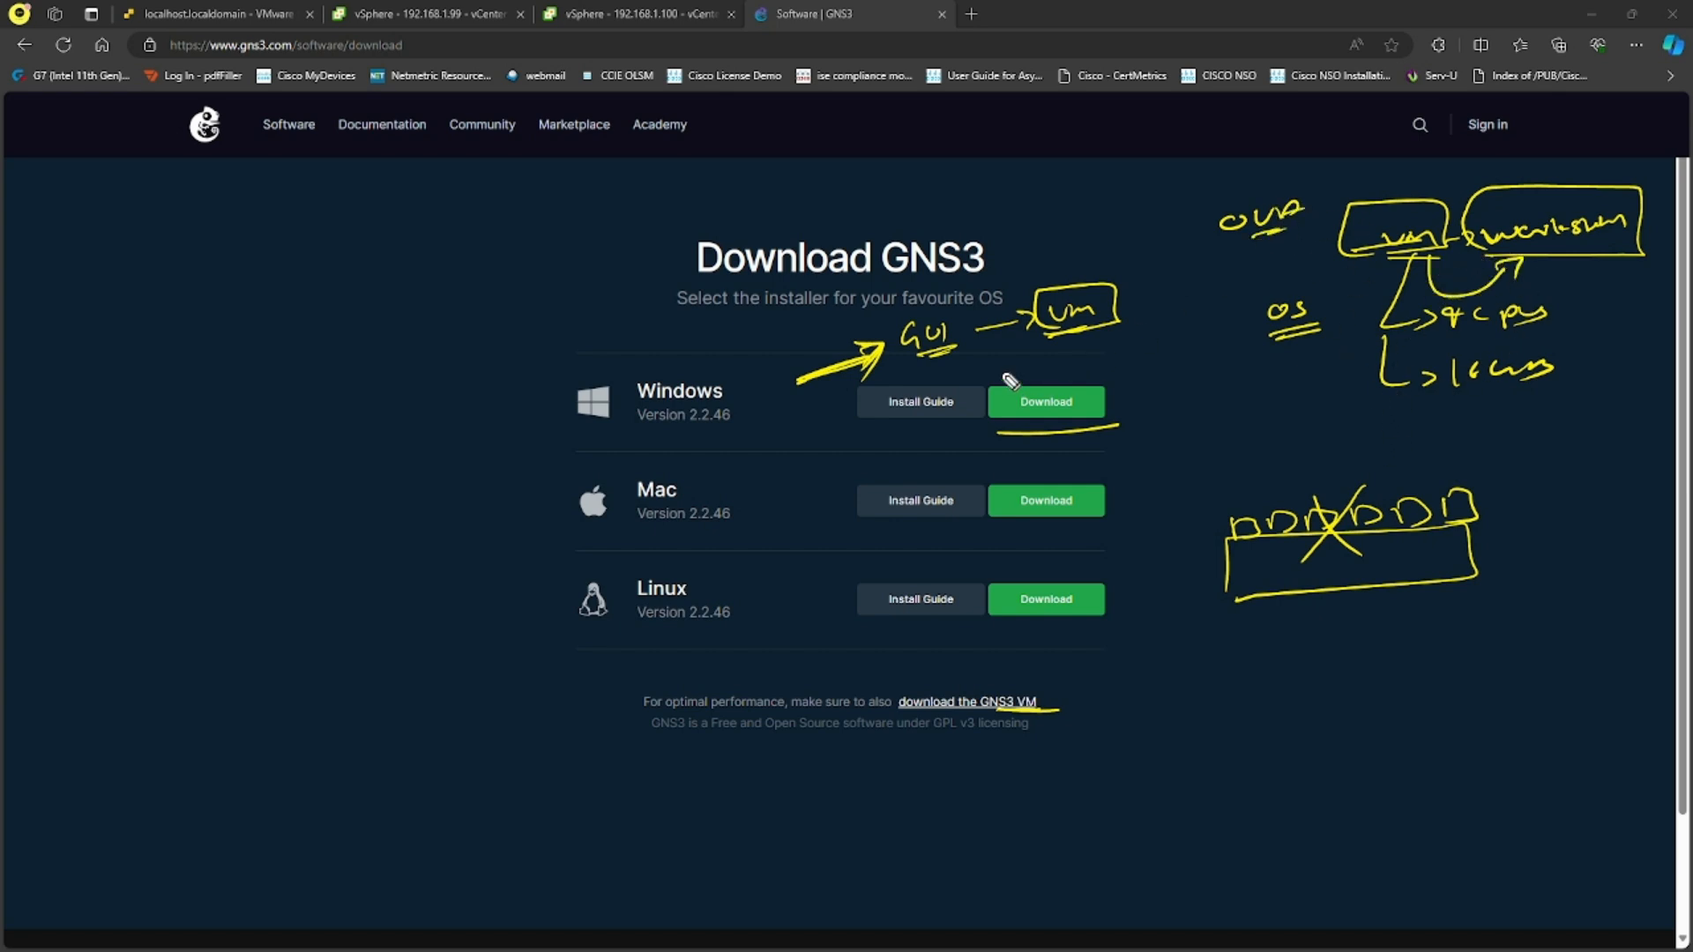
# - Draw a box around the Windows installer entry and clear all drawings from the page
pyautogui.moveTo(657, 436)
pyautogui.mouseDown()
pyautogui.moveTo(761, 434)
pyautogui.moveTo(564, 437)
pyautogui.moveTo(657, 433)
pyautogui.mouseUp()
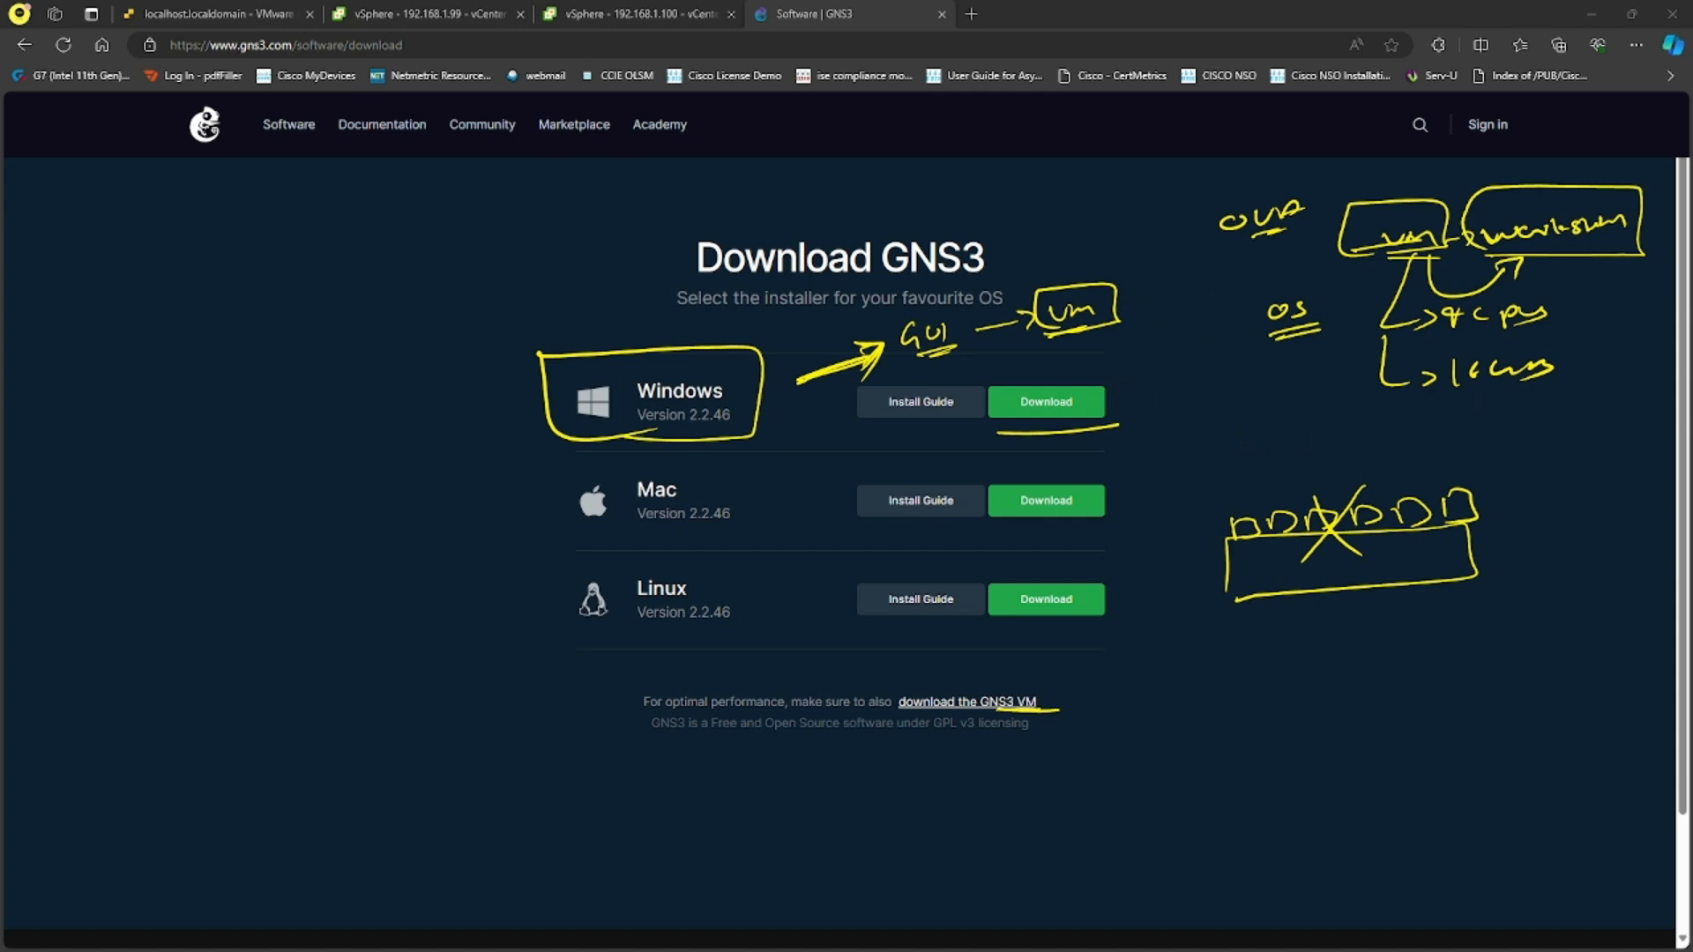
pyautogui.press('e')
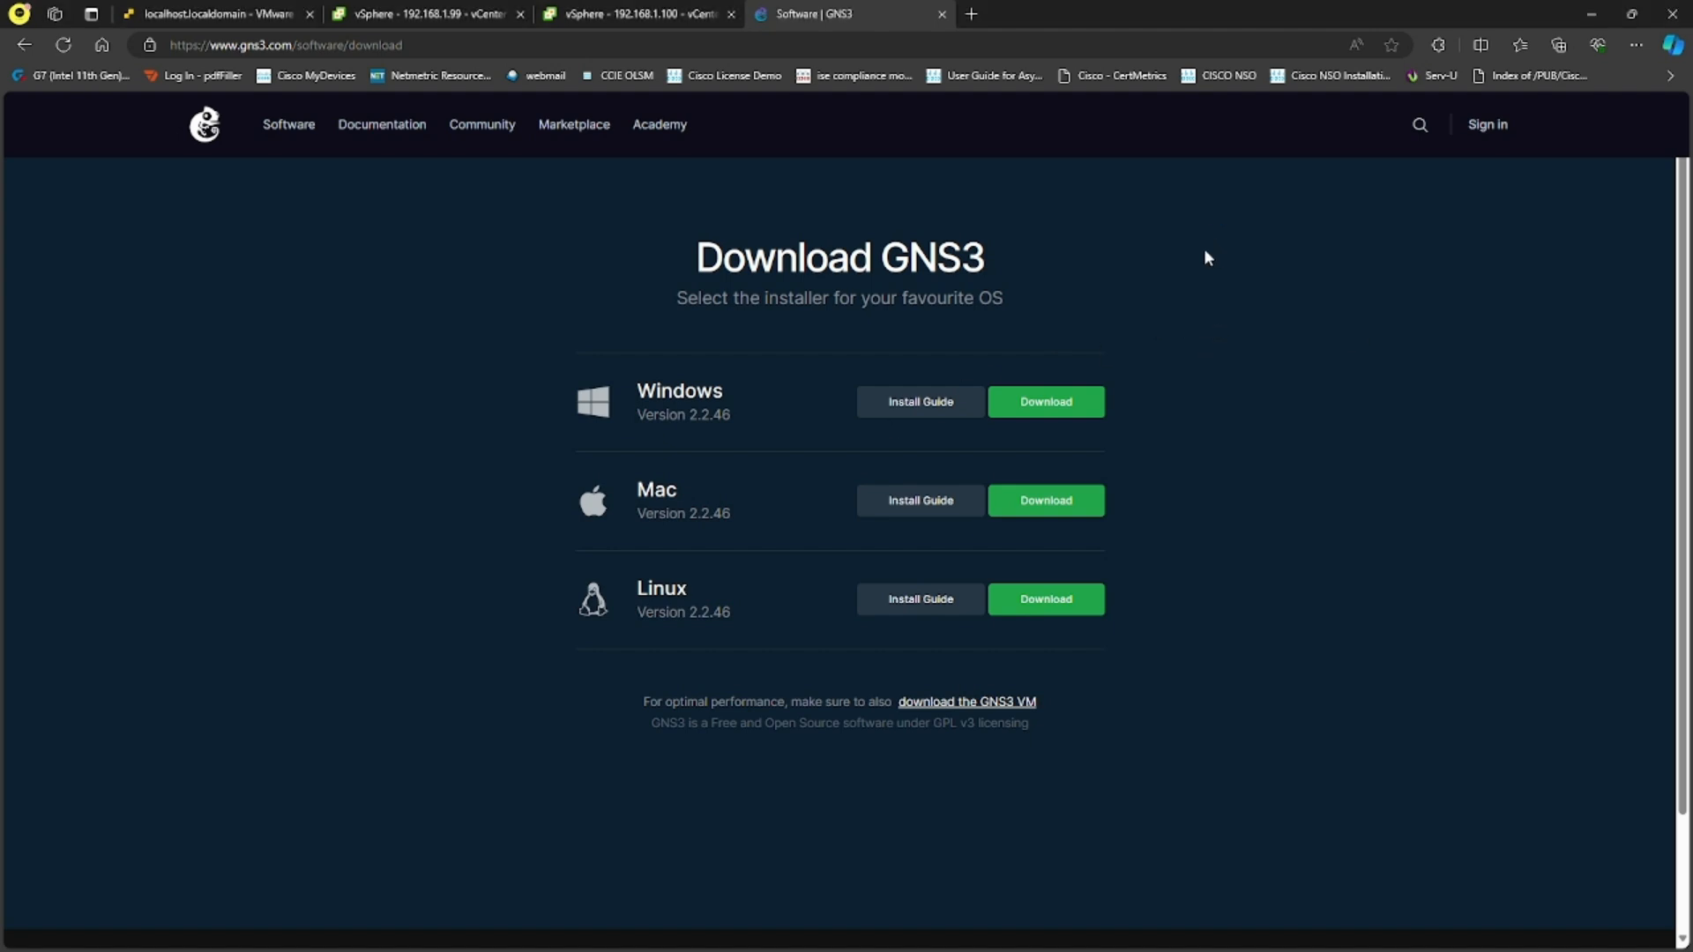
# - Open the GNS3 VM download page and download the VMware Workstation and Fusion version
pyautogui.click(996, 703)
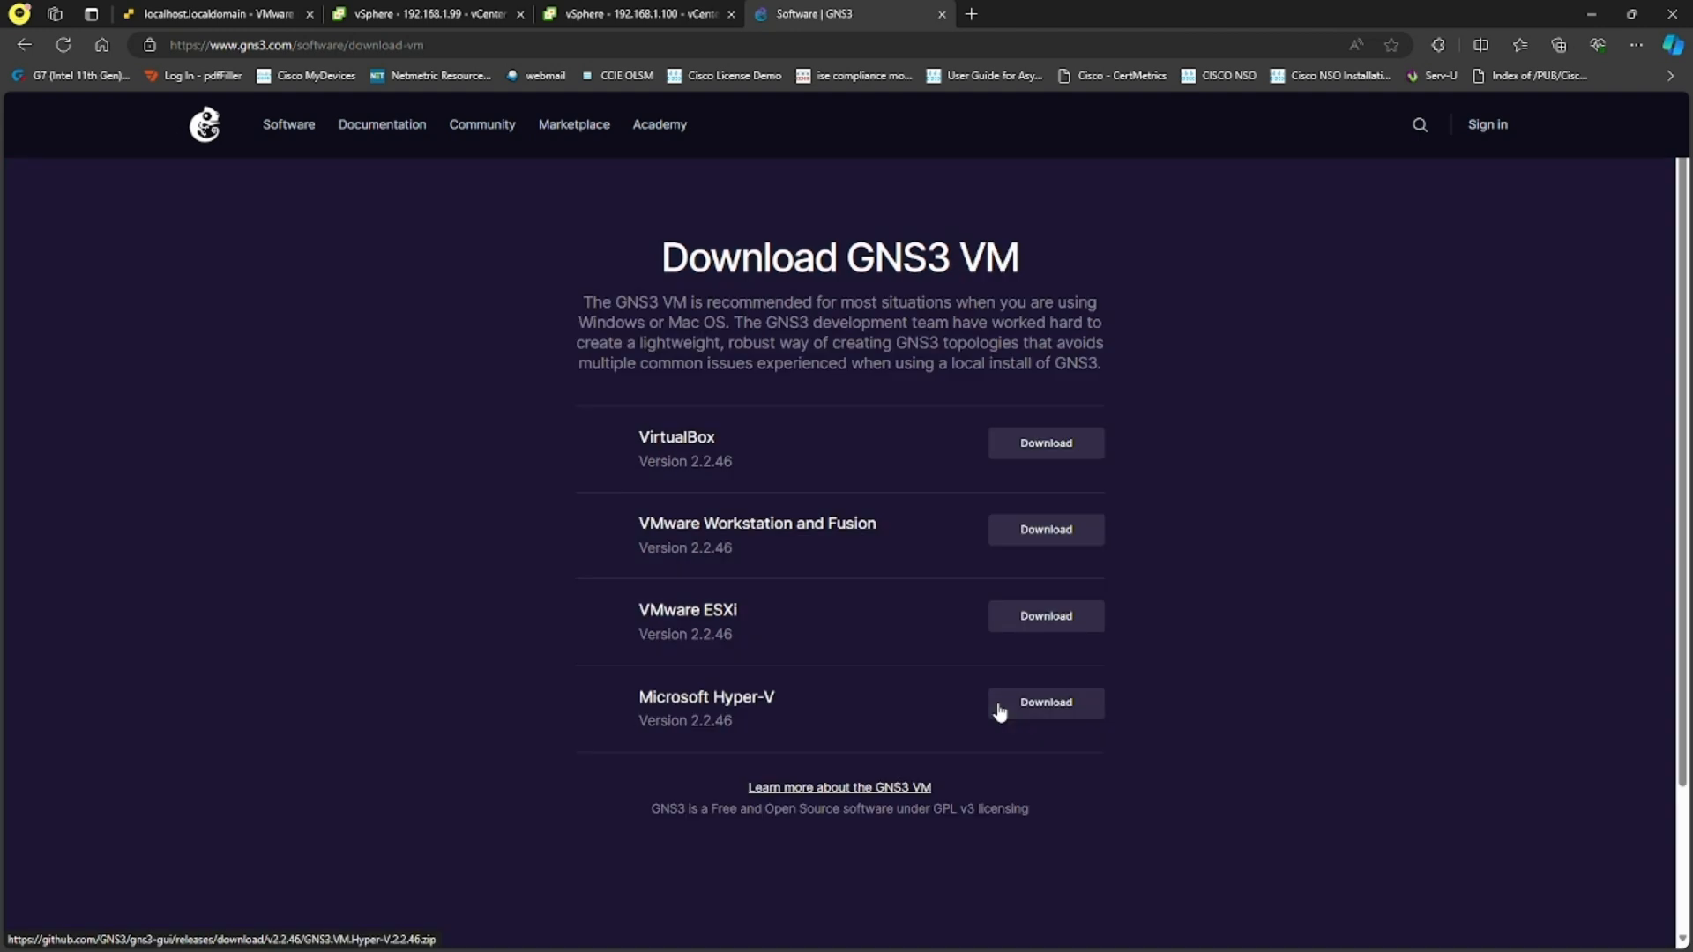
pyautogui.moveTo(640, 525); pyautogui.dragTo(875, 557)
pyautogui.click(881, 544)
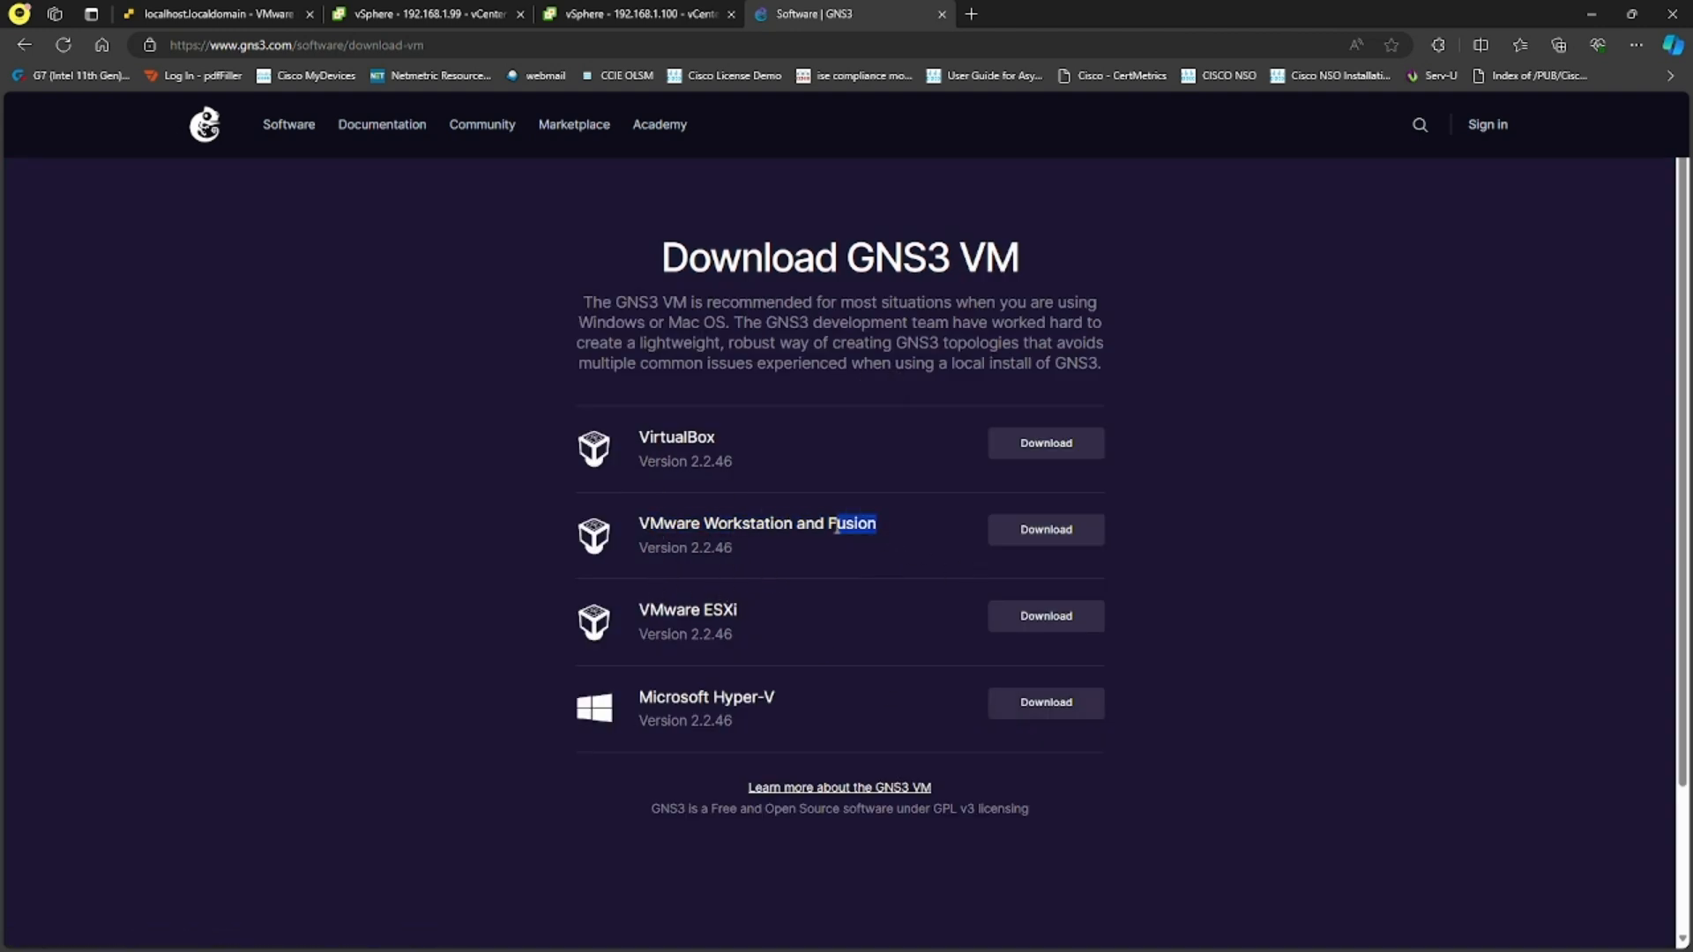
pyautogui.click(849, 560)
pyautogui.click(1069, 542)
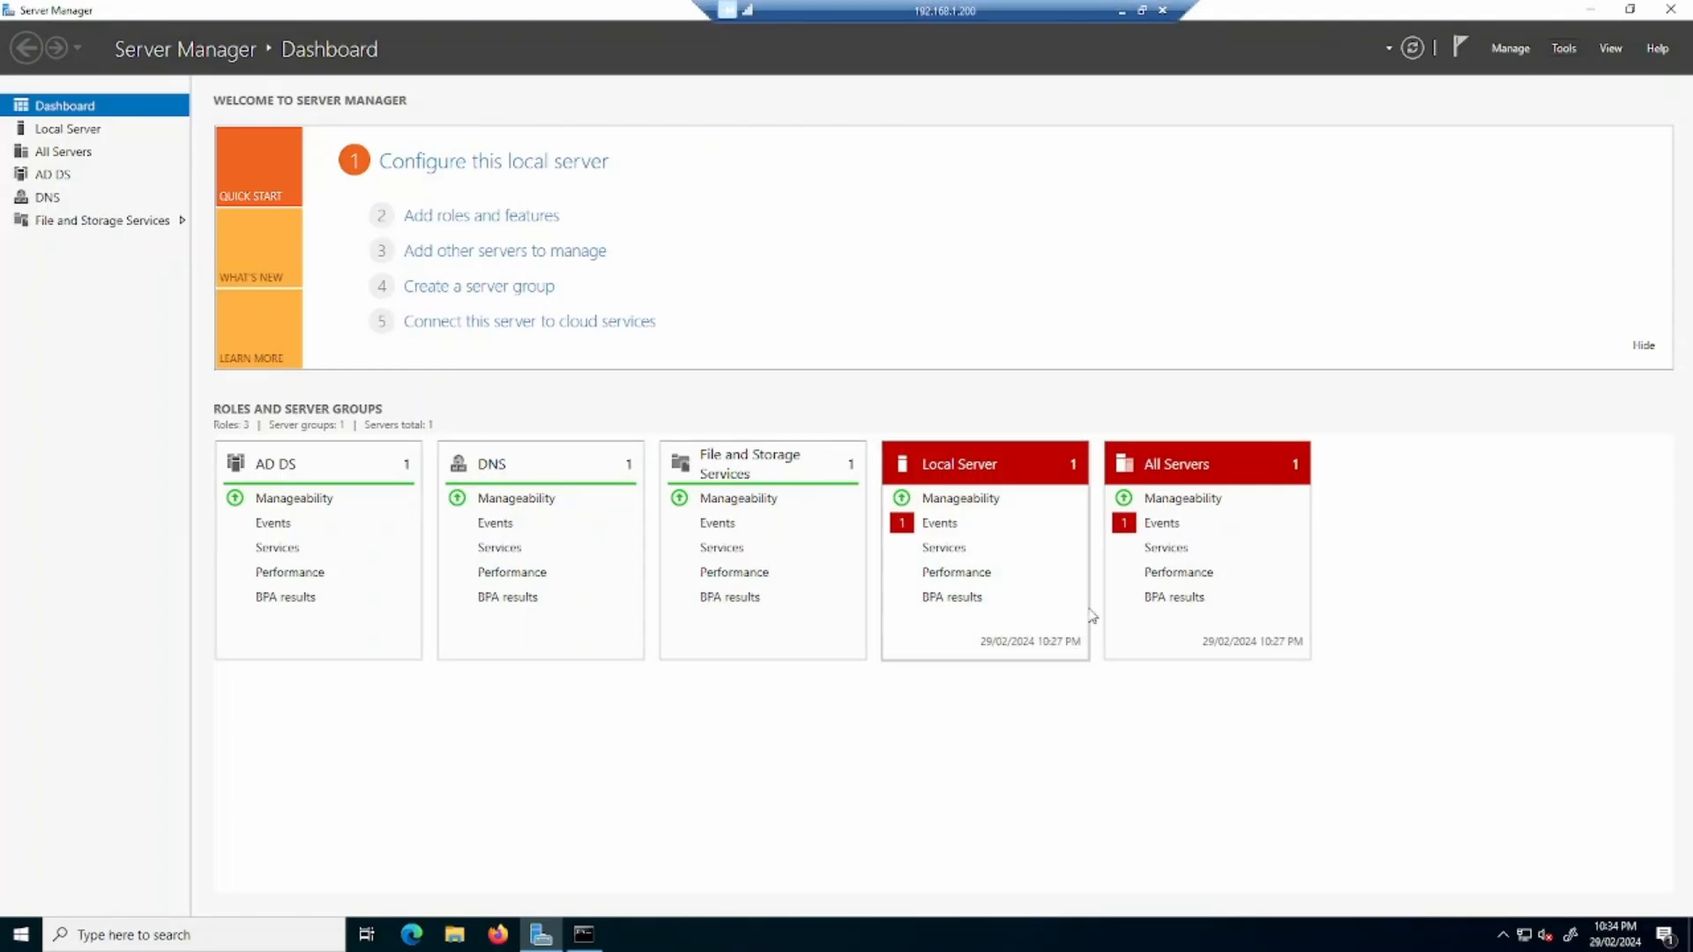
# - Minimize Server Manager on the remote server and close its Command Prompt window
pyautogui.click(1586, 11)
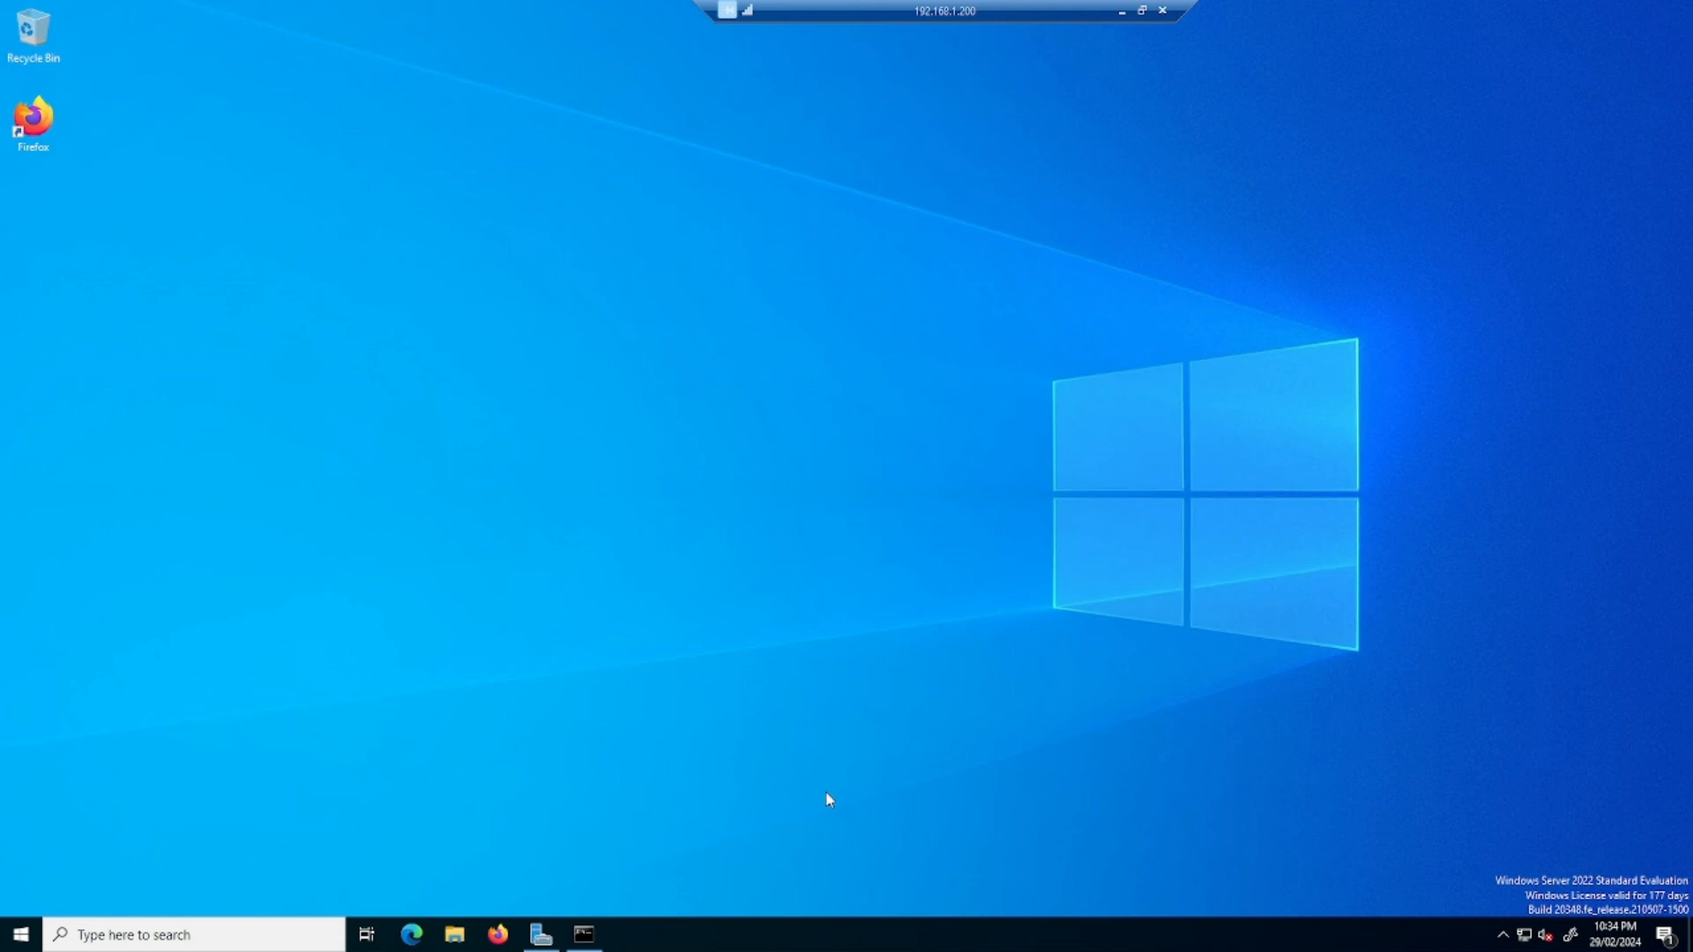
pyautogui.click(414, 935)
pyautogui.click(583, 935)
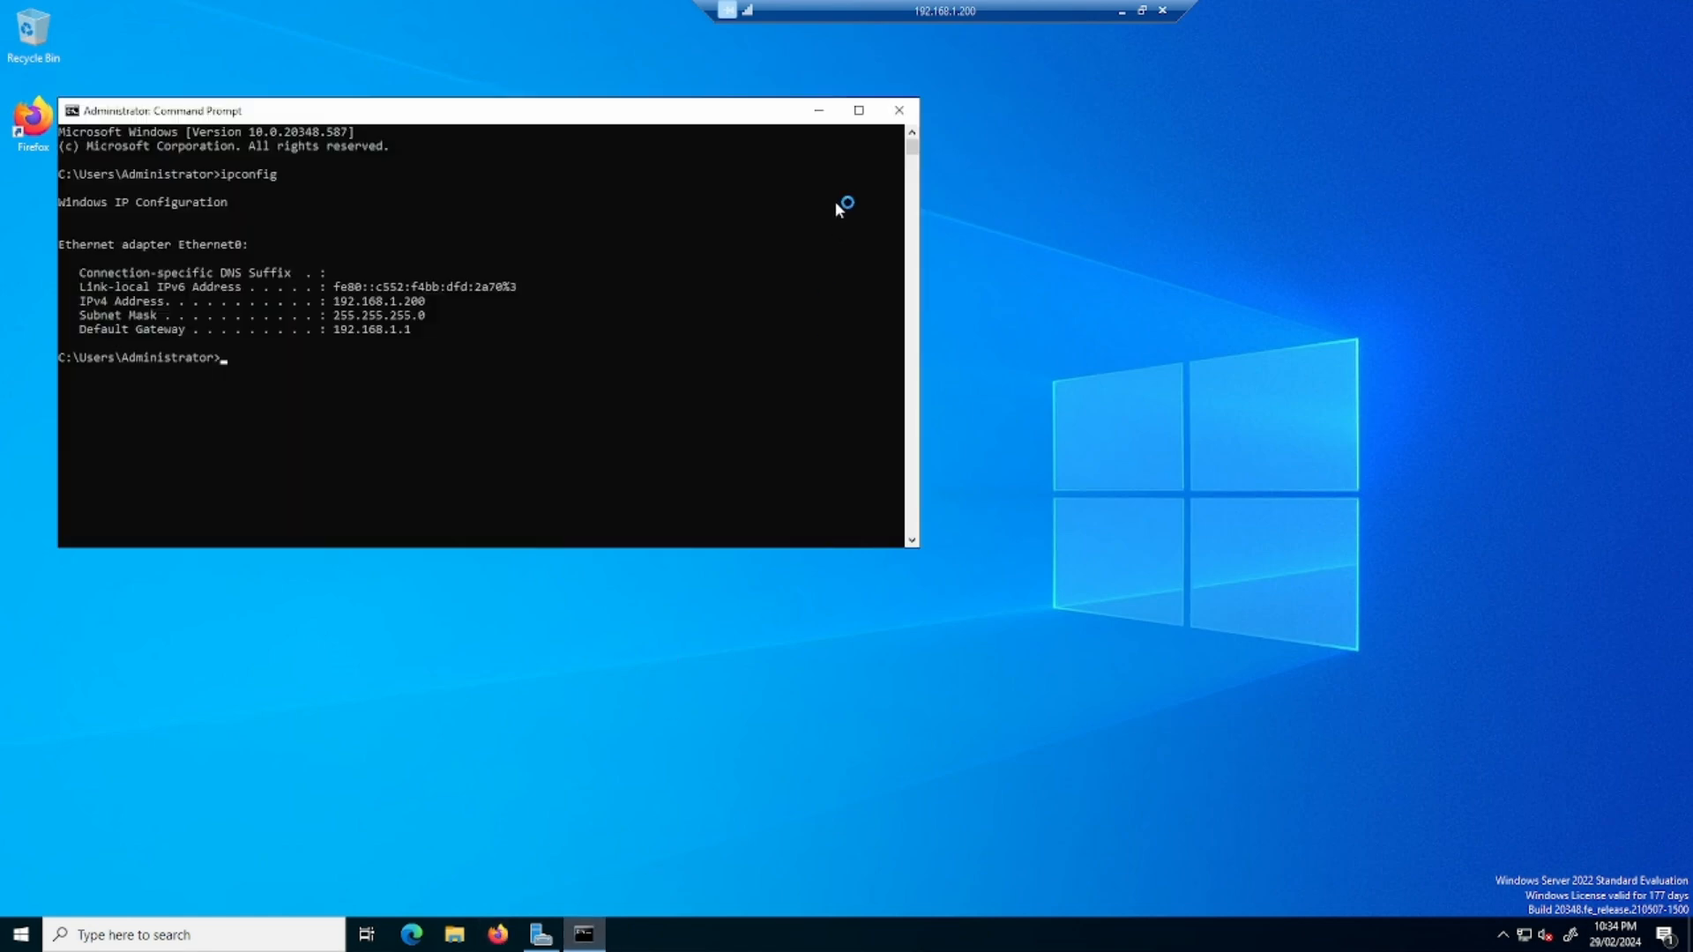
pyautogui.click(899, 112)
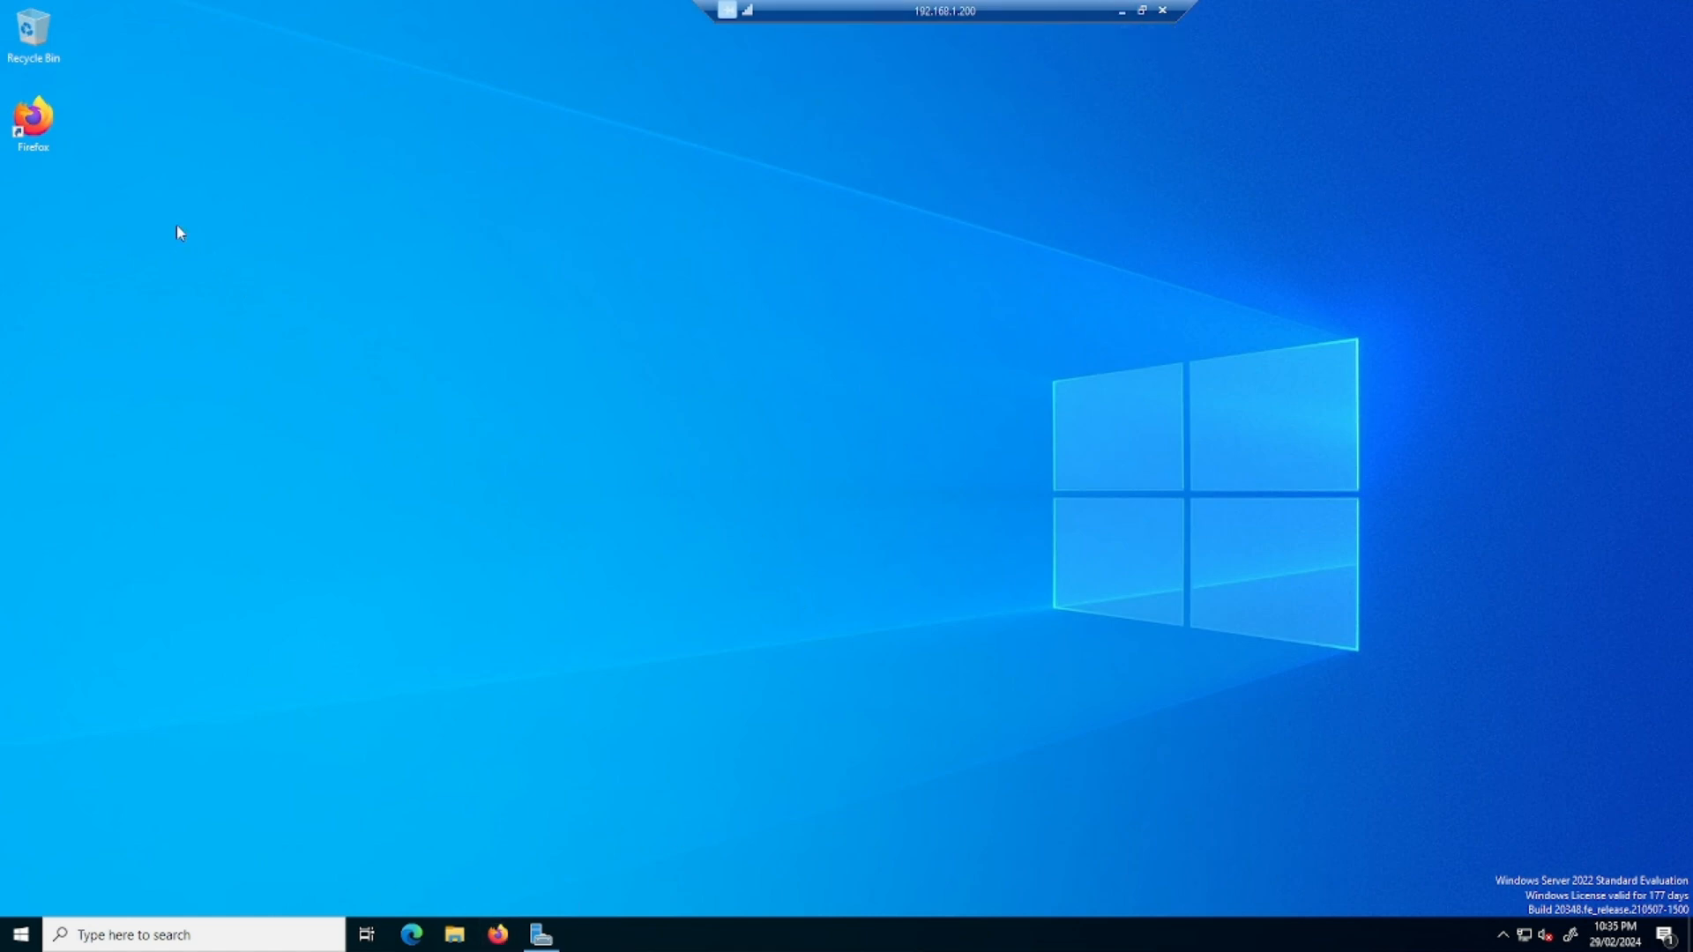
# - Try to launch Firefox on the remote server, and check the GNS3 VM download progress in the local browser
pyautogui.doubleClick(35, 122)
pyautogui.click(1122, 12)
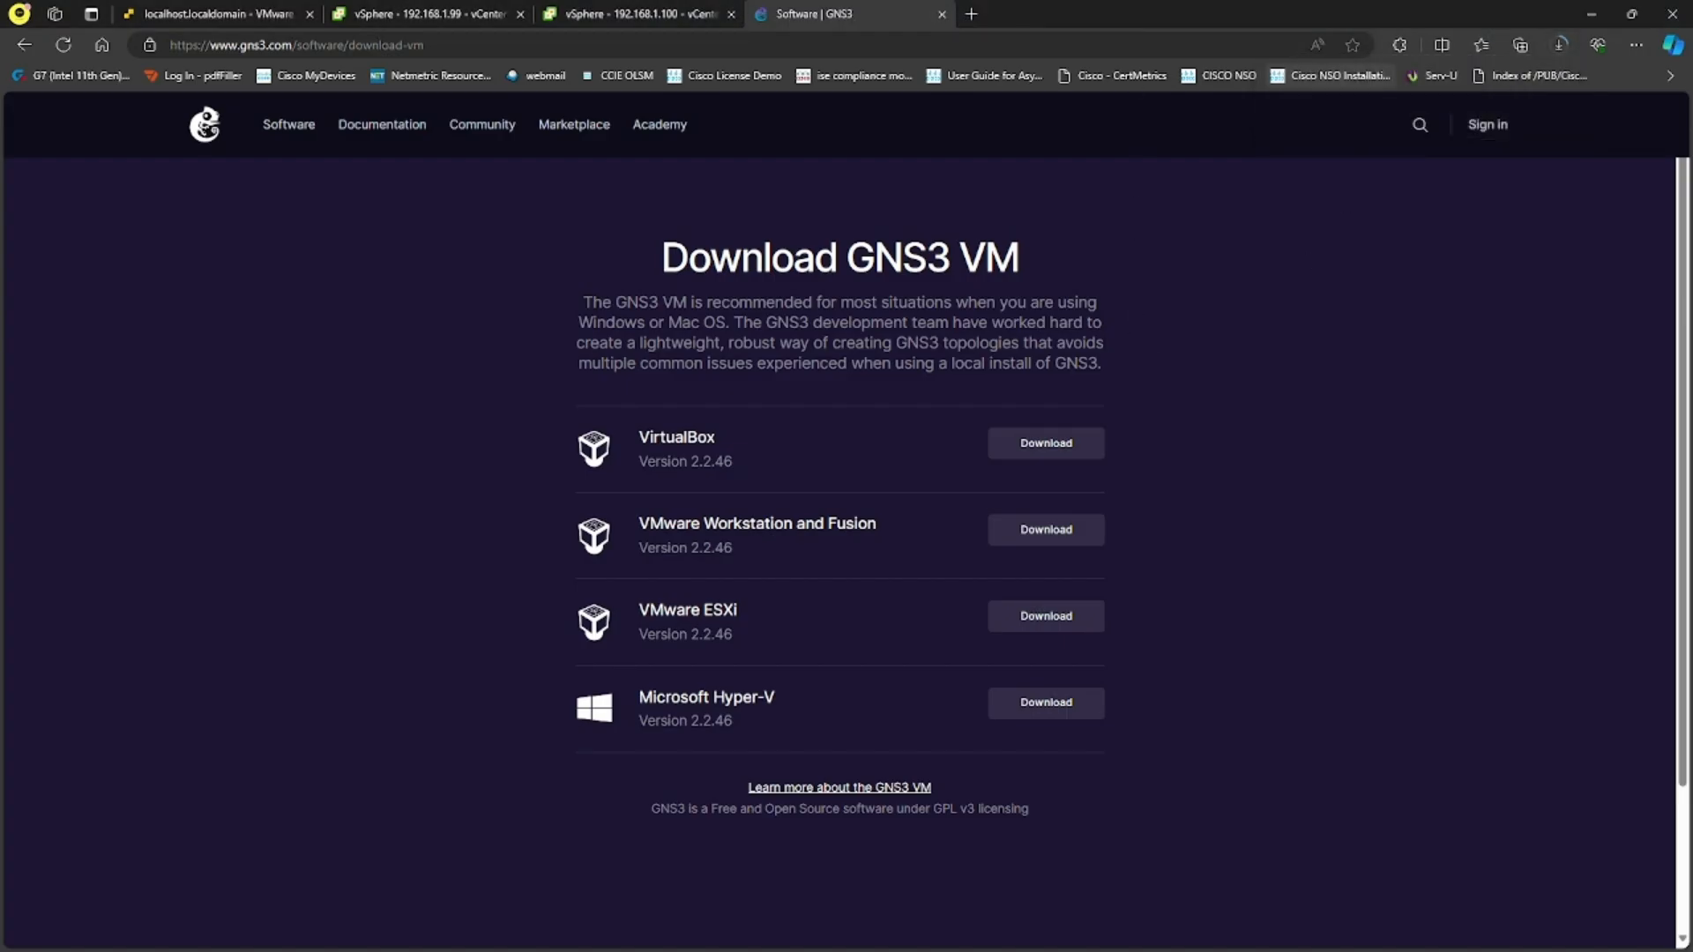
pyautogui.click(1561, 48)
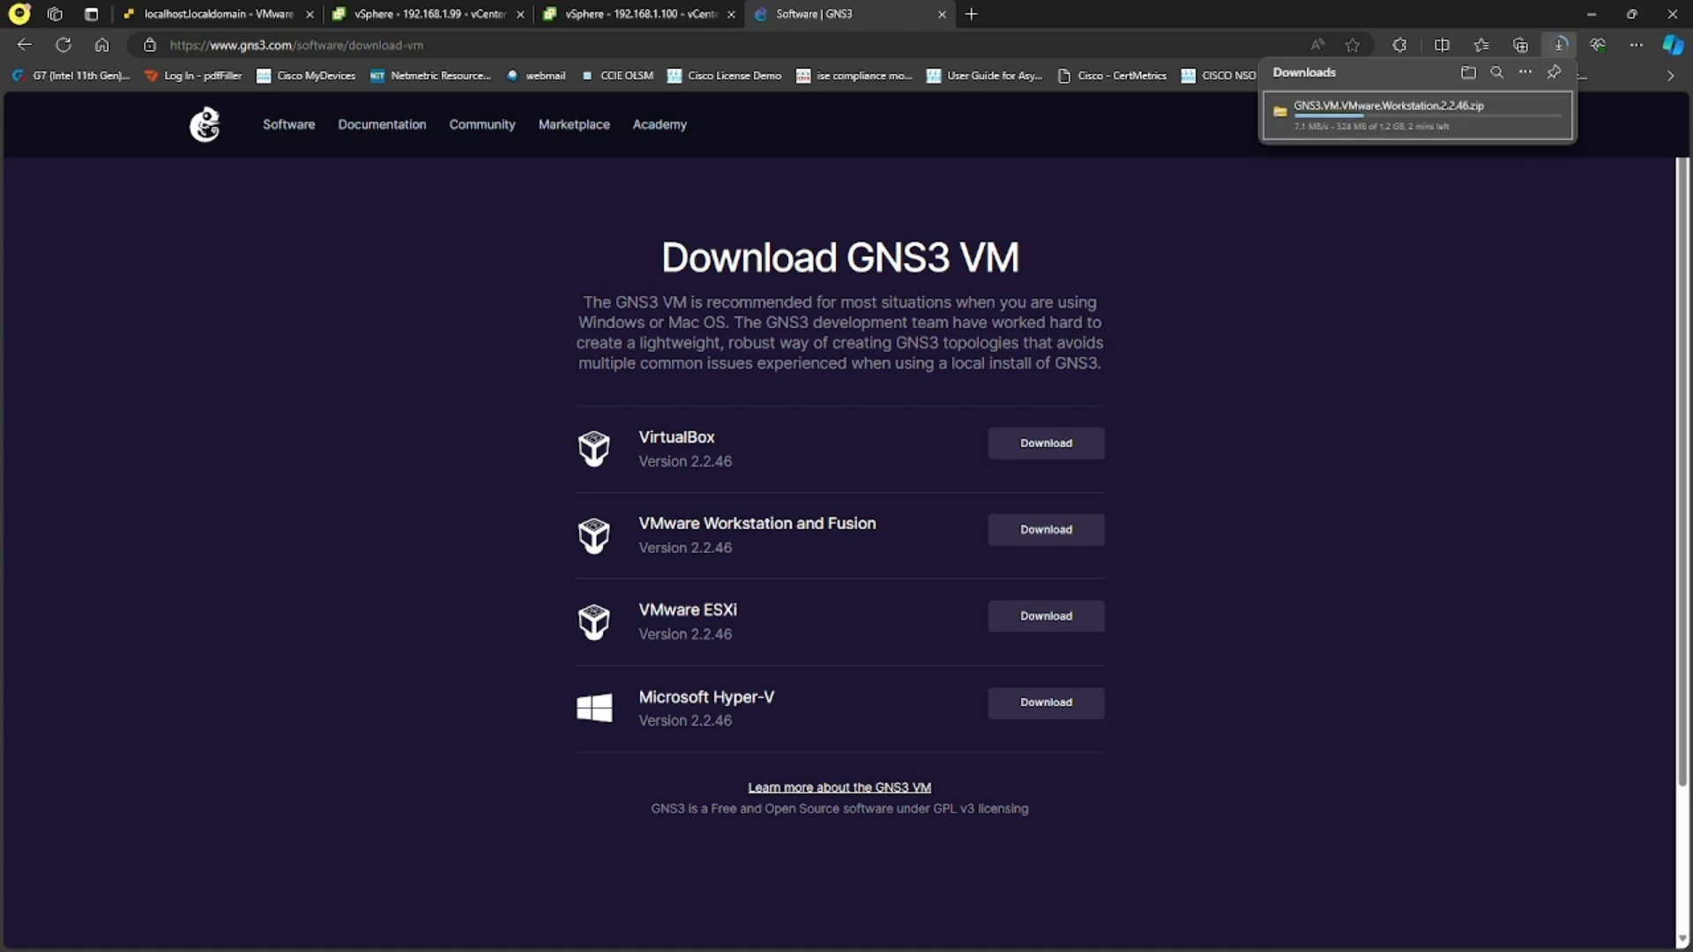
pyautogui.hotkey('alt', 'Tab')
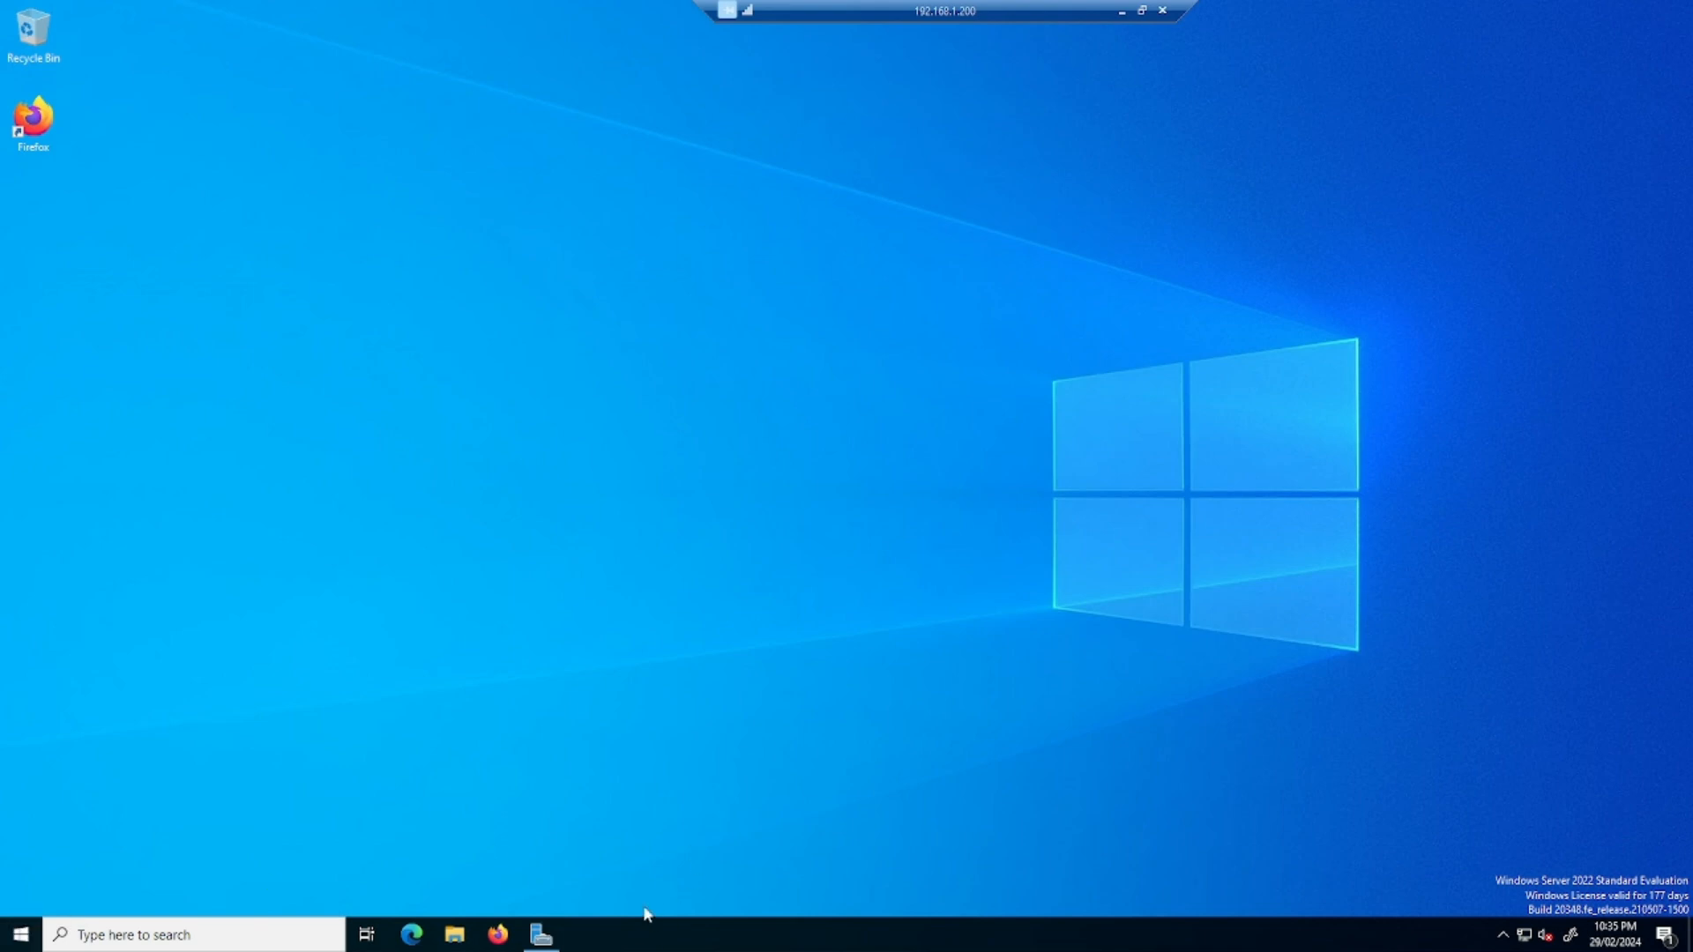
# - Search the remote server for "fire" to launch Firefox, and close the remote session to 192.168.1.200
pyautogui.click(542, 937)
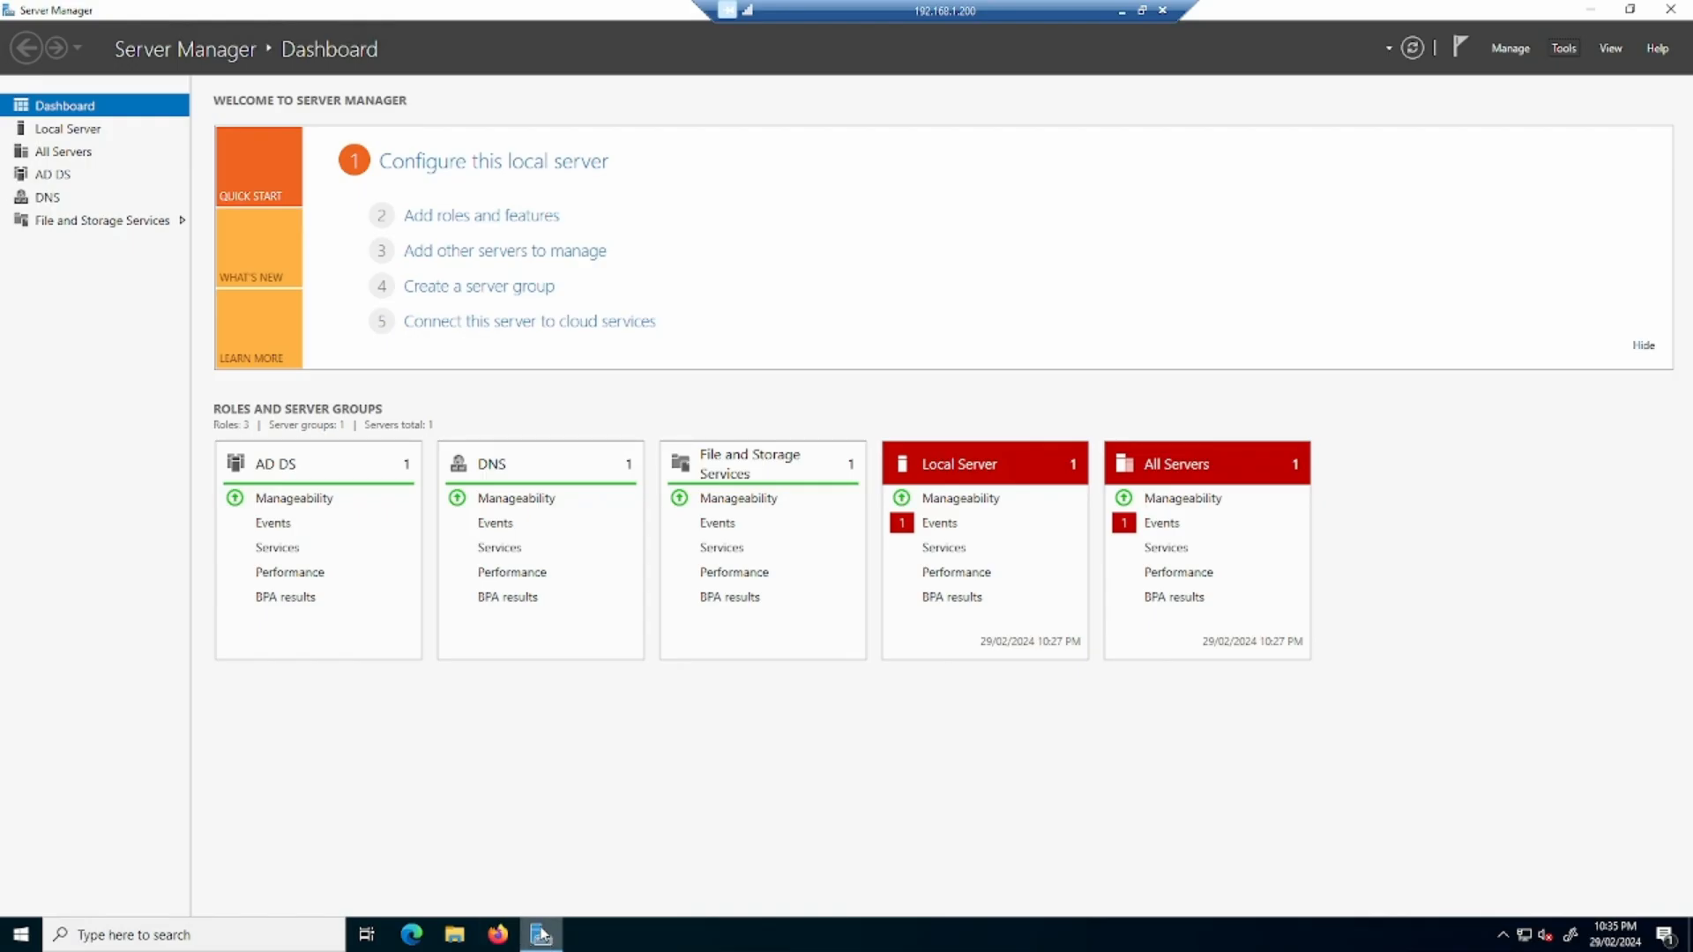
pyautogui.click(284, 926)
pyautogui.write('fire')
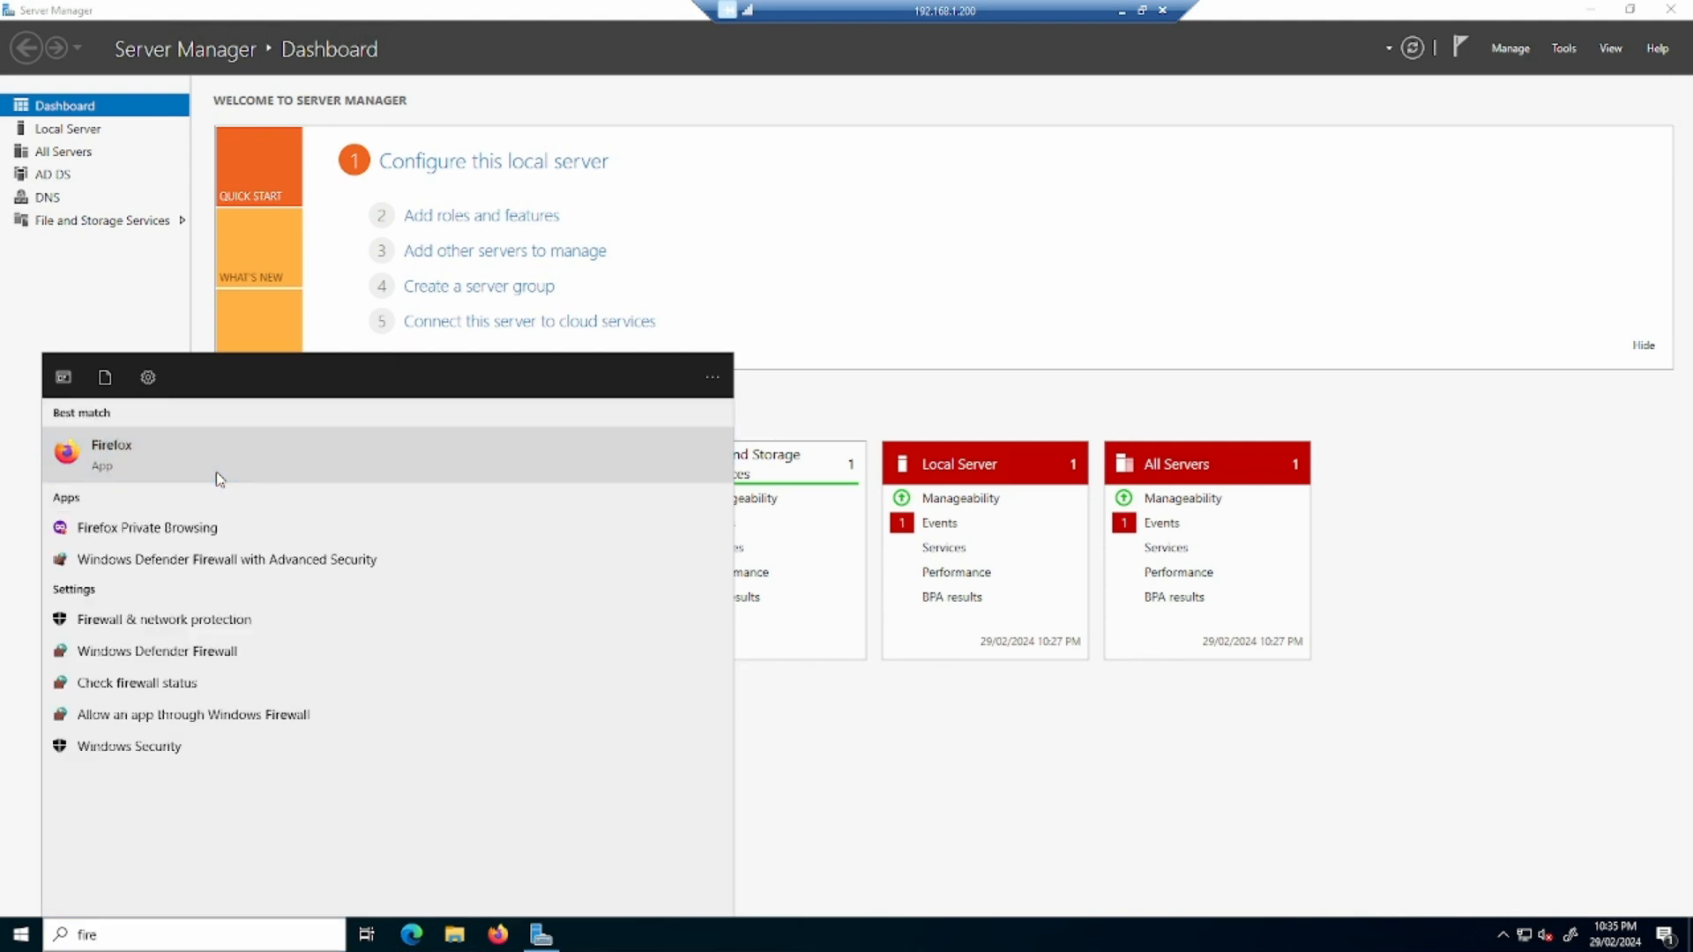
pyautogui.click(382, 465)
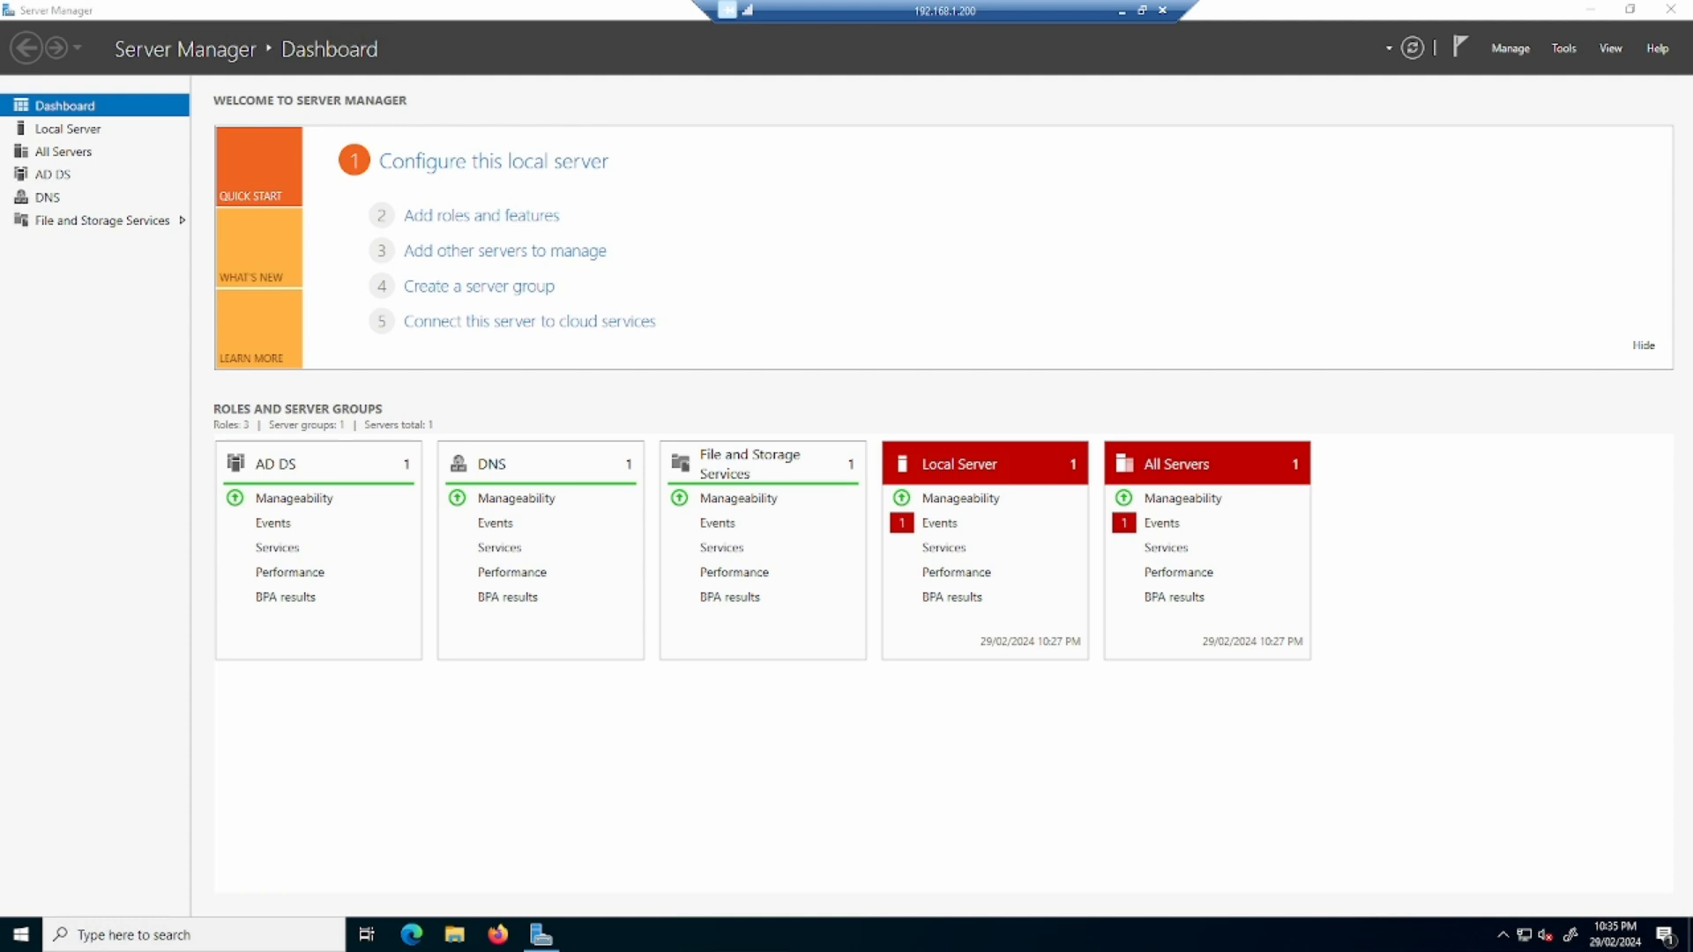
pyautogui.click(1160, 7)
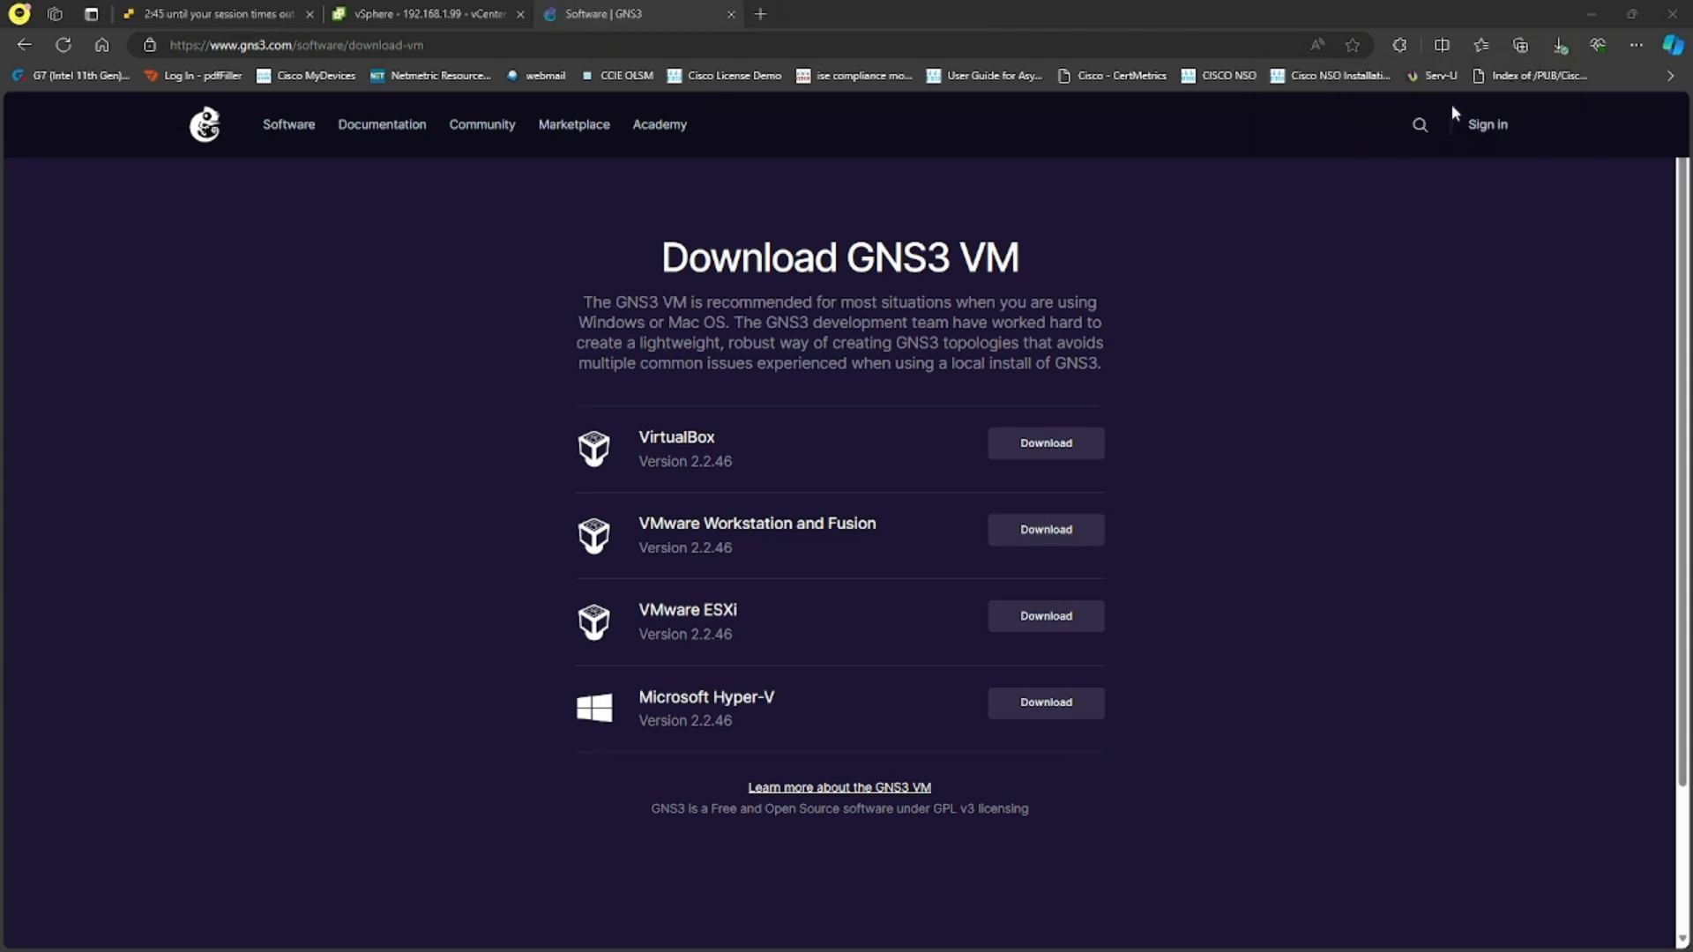
# - Extract GNS3.VM.VMware.Workstation.2.2.46.zip with WinRAR into a folder of the same name in Downloads
pyautogui.click(1558, 45)
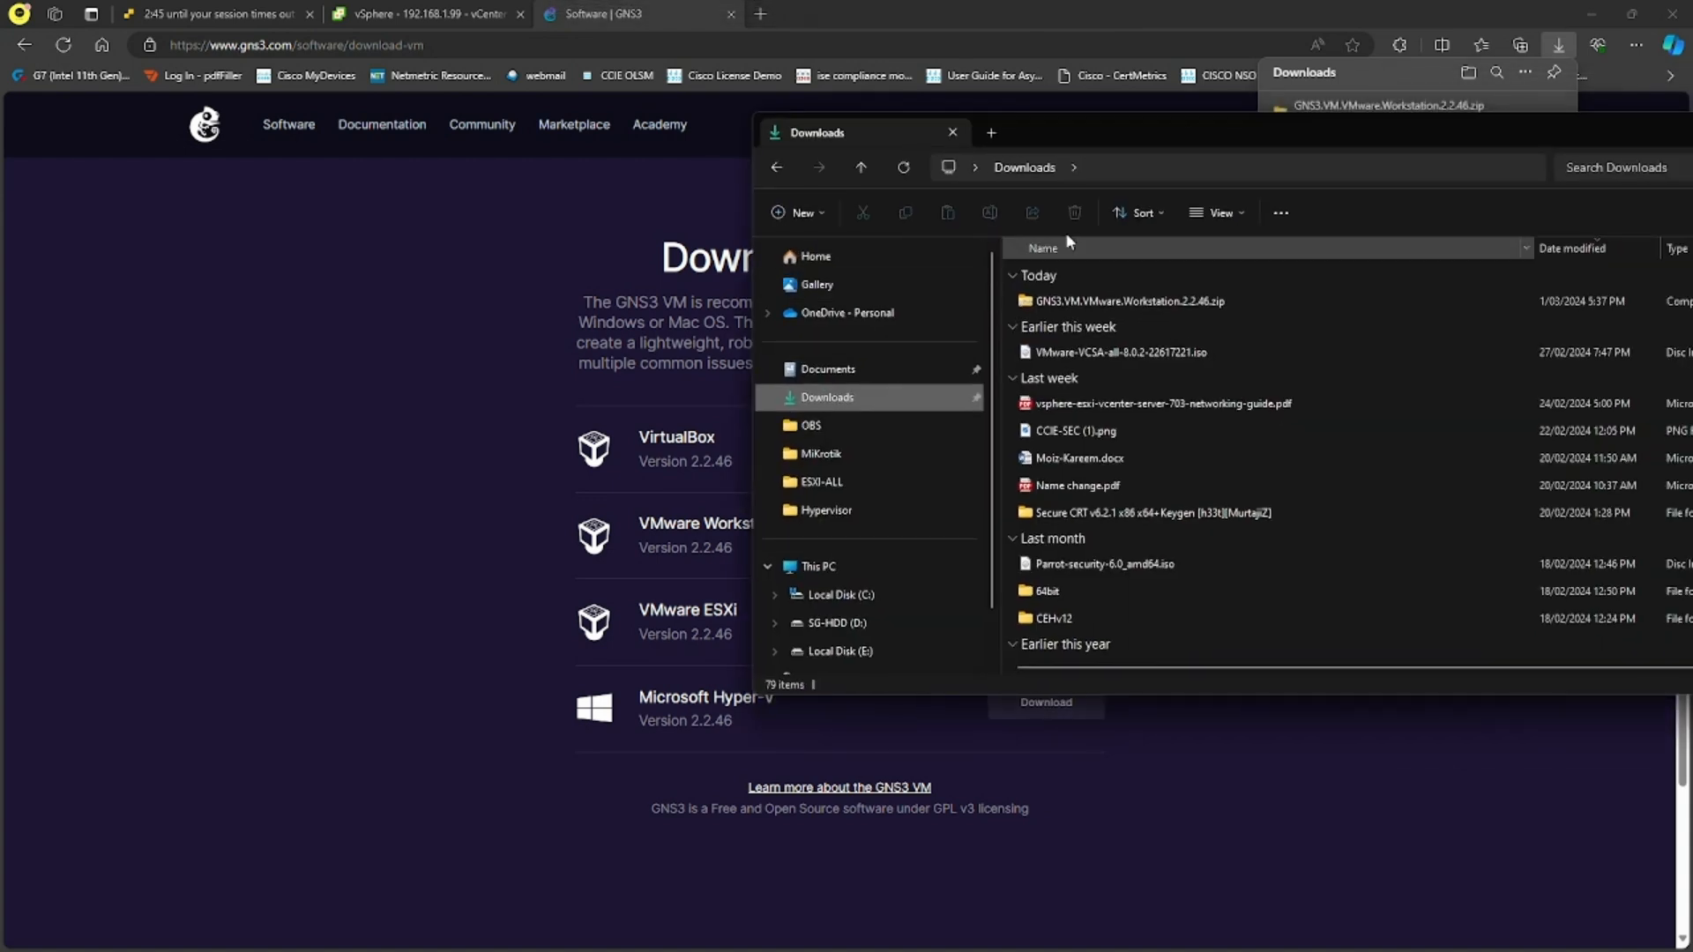
pyautogui.moveTo(1217, 146); pyautogui.dragTo(943, 148)
pyautogui.click(882, 311)
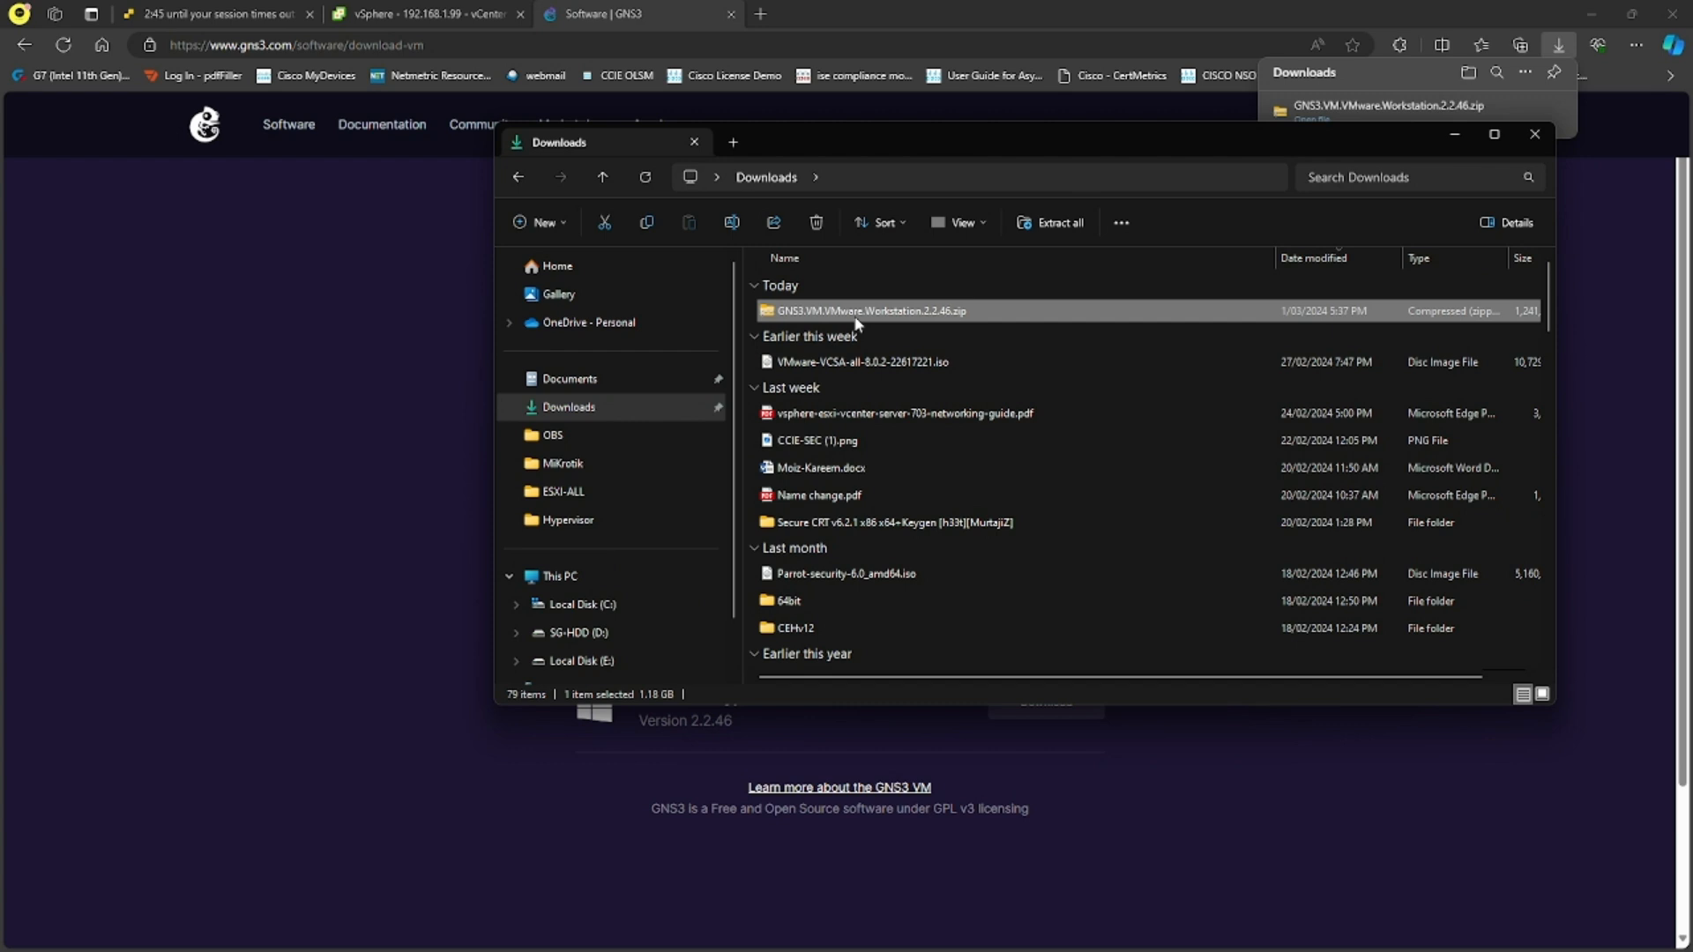
pyautogui.rightClick(873, 312)
pyautogui.moveTo(1083, 722)
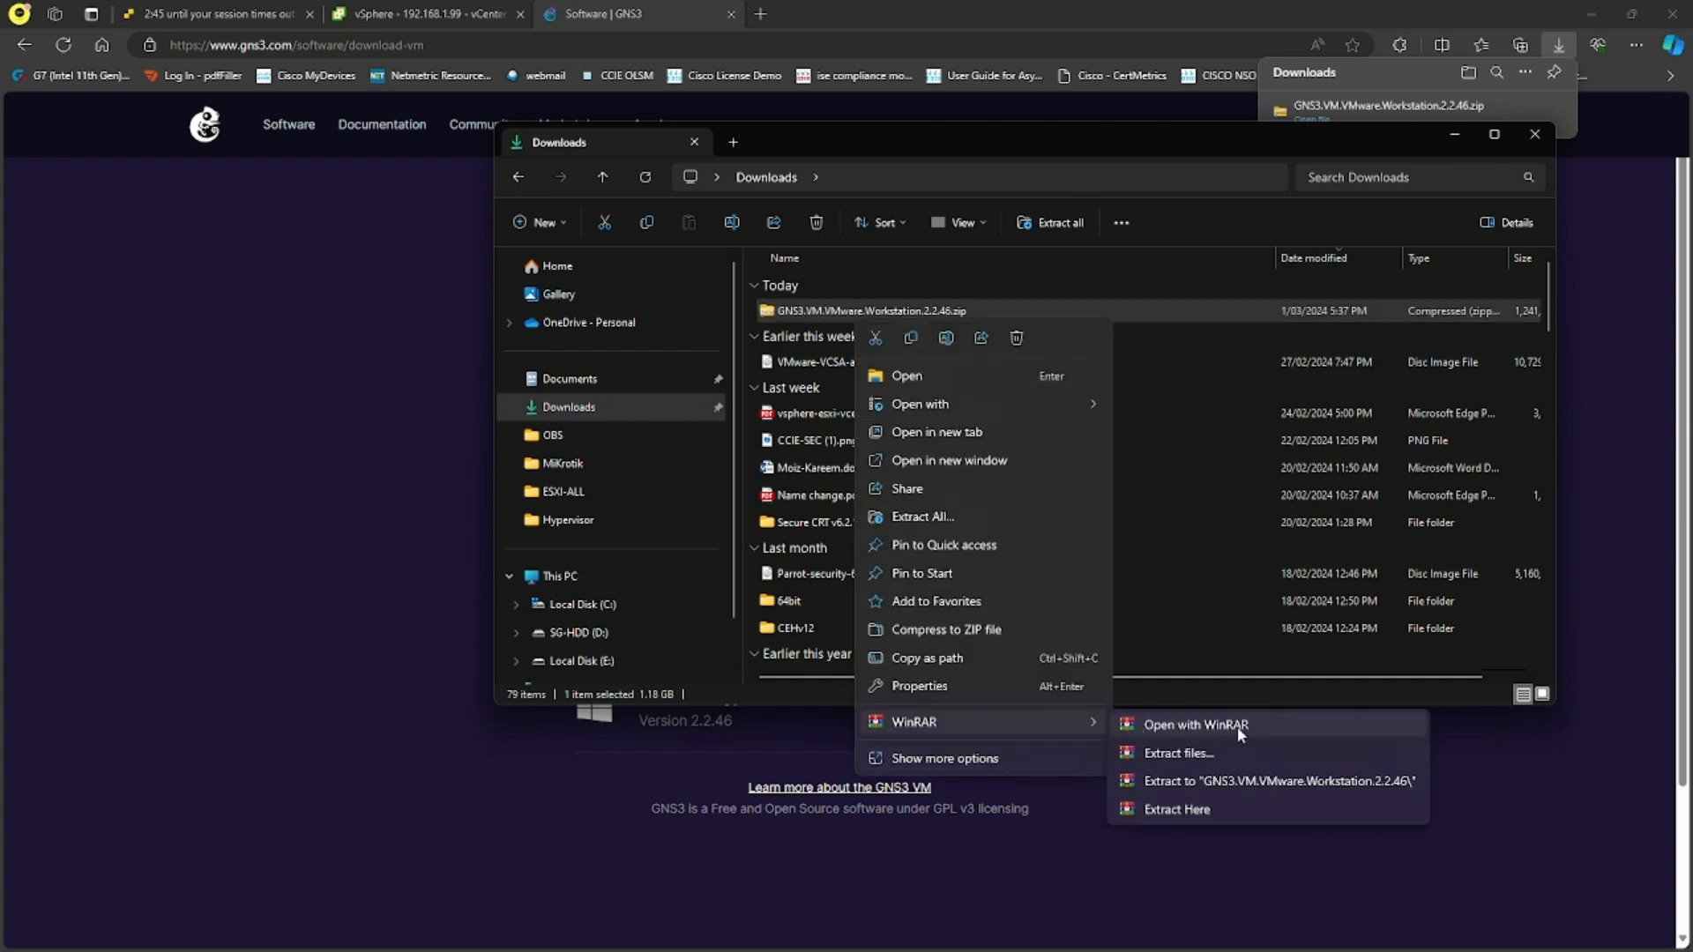
pyautogui.click(1186, 748)
pyautogui.click(898, 665)
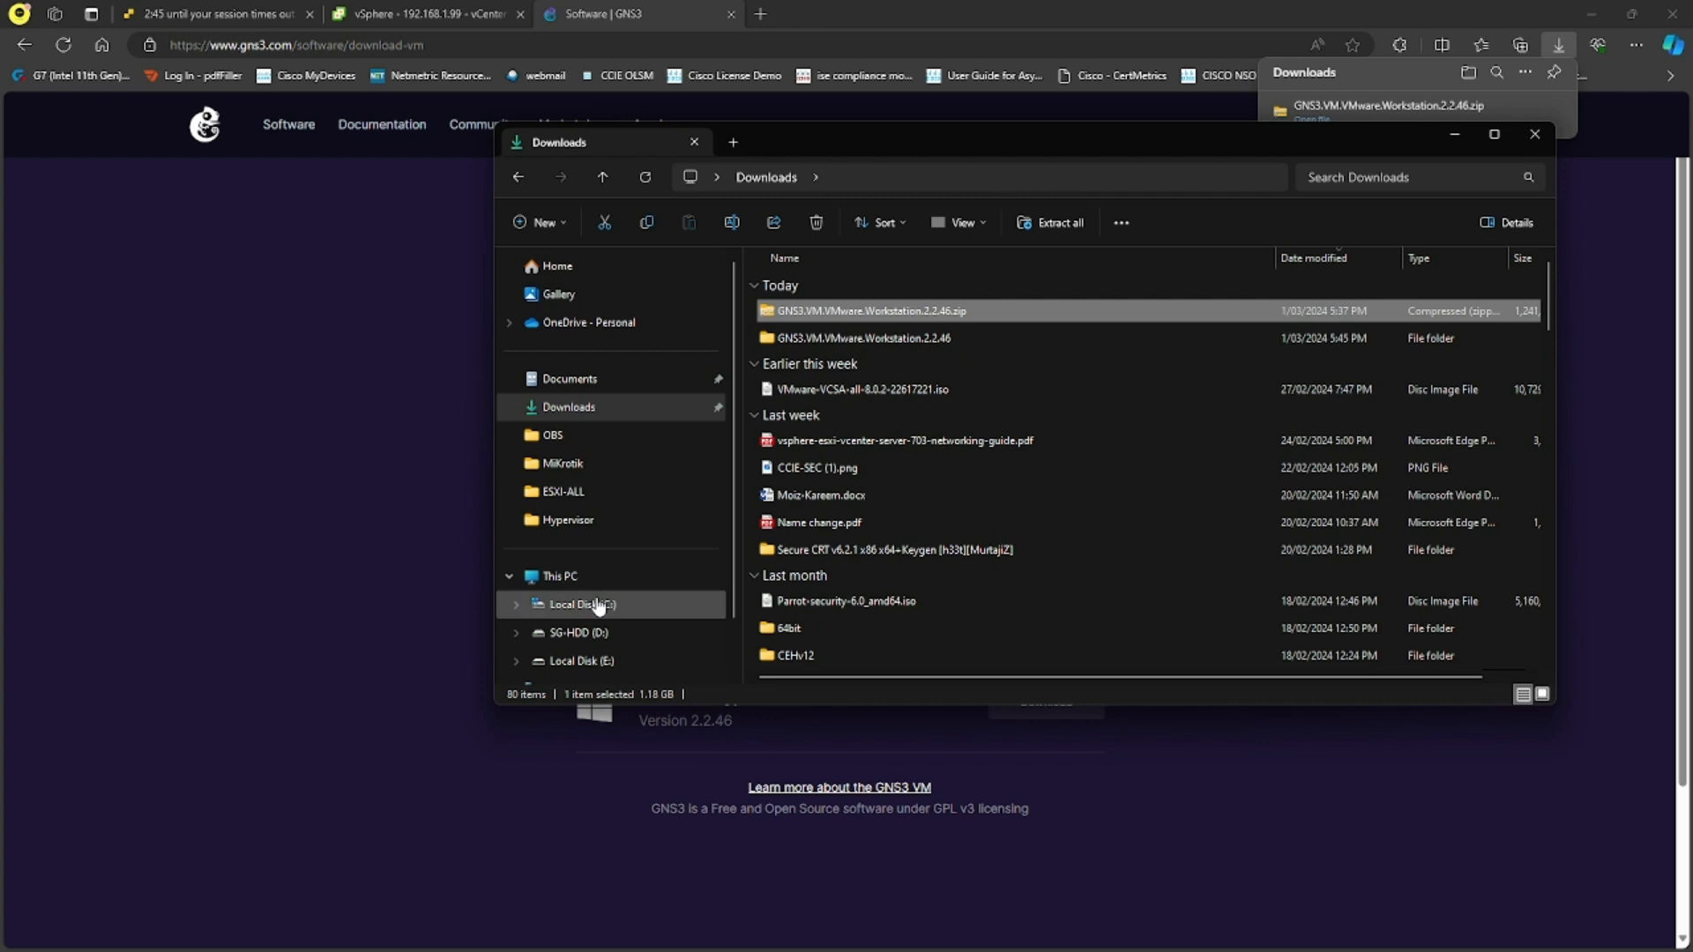
# - Create a folder named GNS3-1 inside the VMs folder on the SG-HDD (D:) drive
pyautogui.click(607, 635)
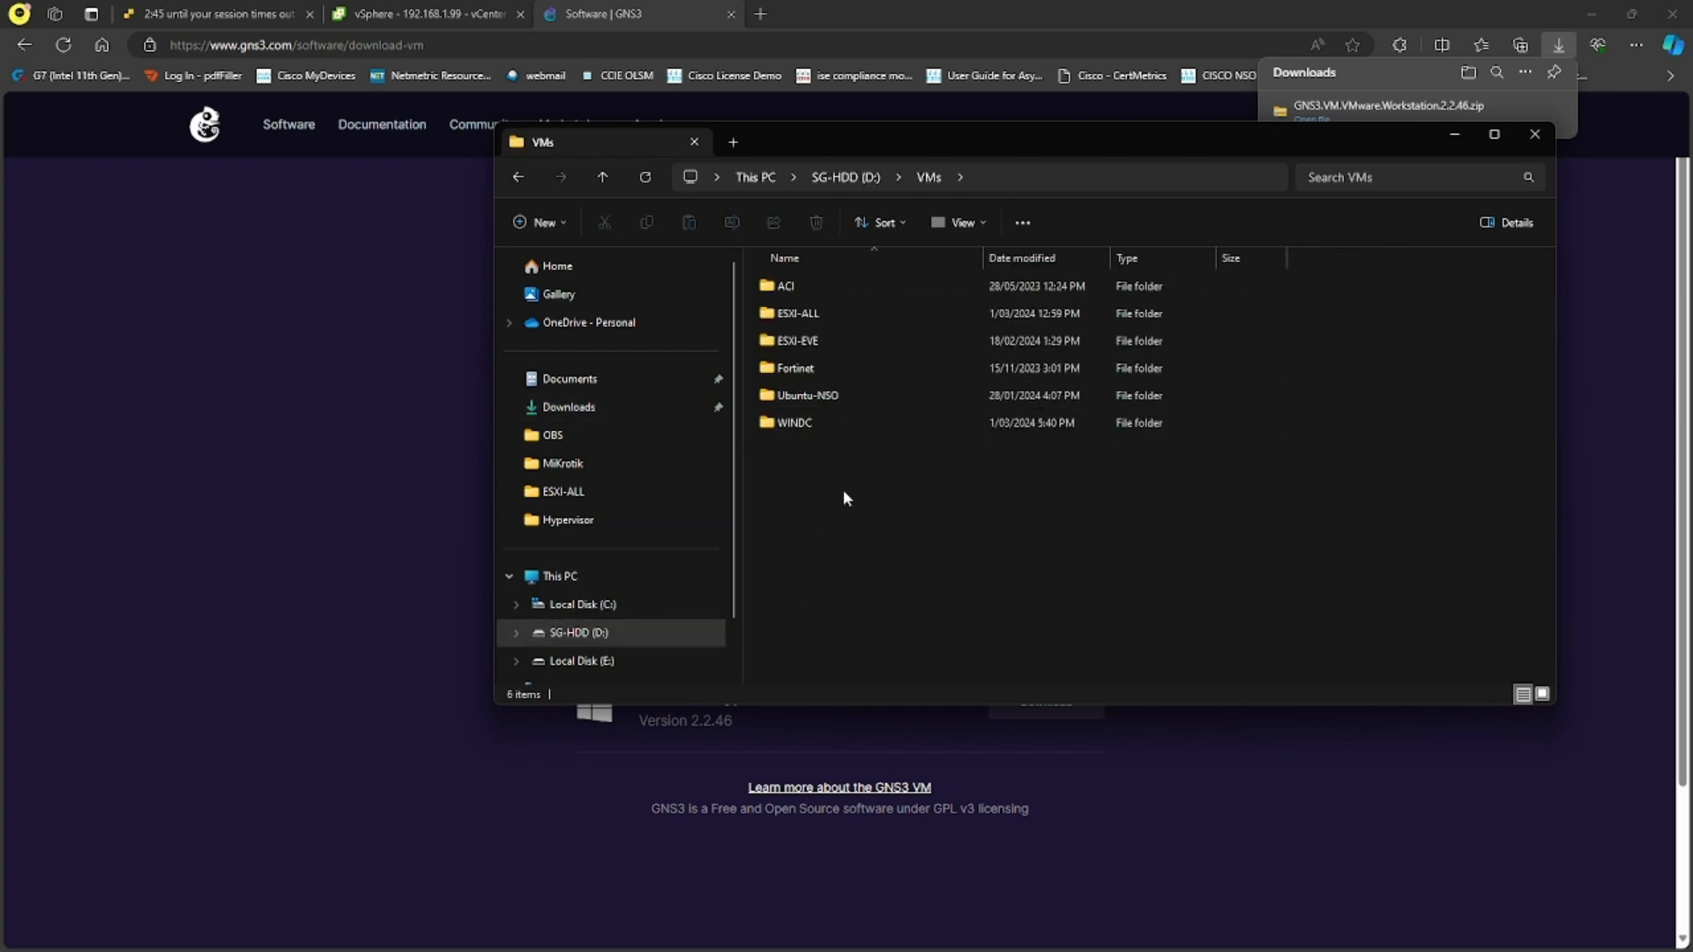
pyautogui.rightClick(843, 491)
pyautogui.moveTo(991, 637)
pyautogui.click(1133, 631)
pyautogui.write('GNS-1')
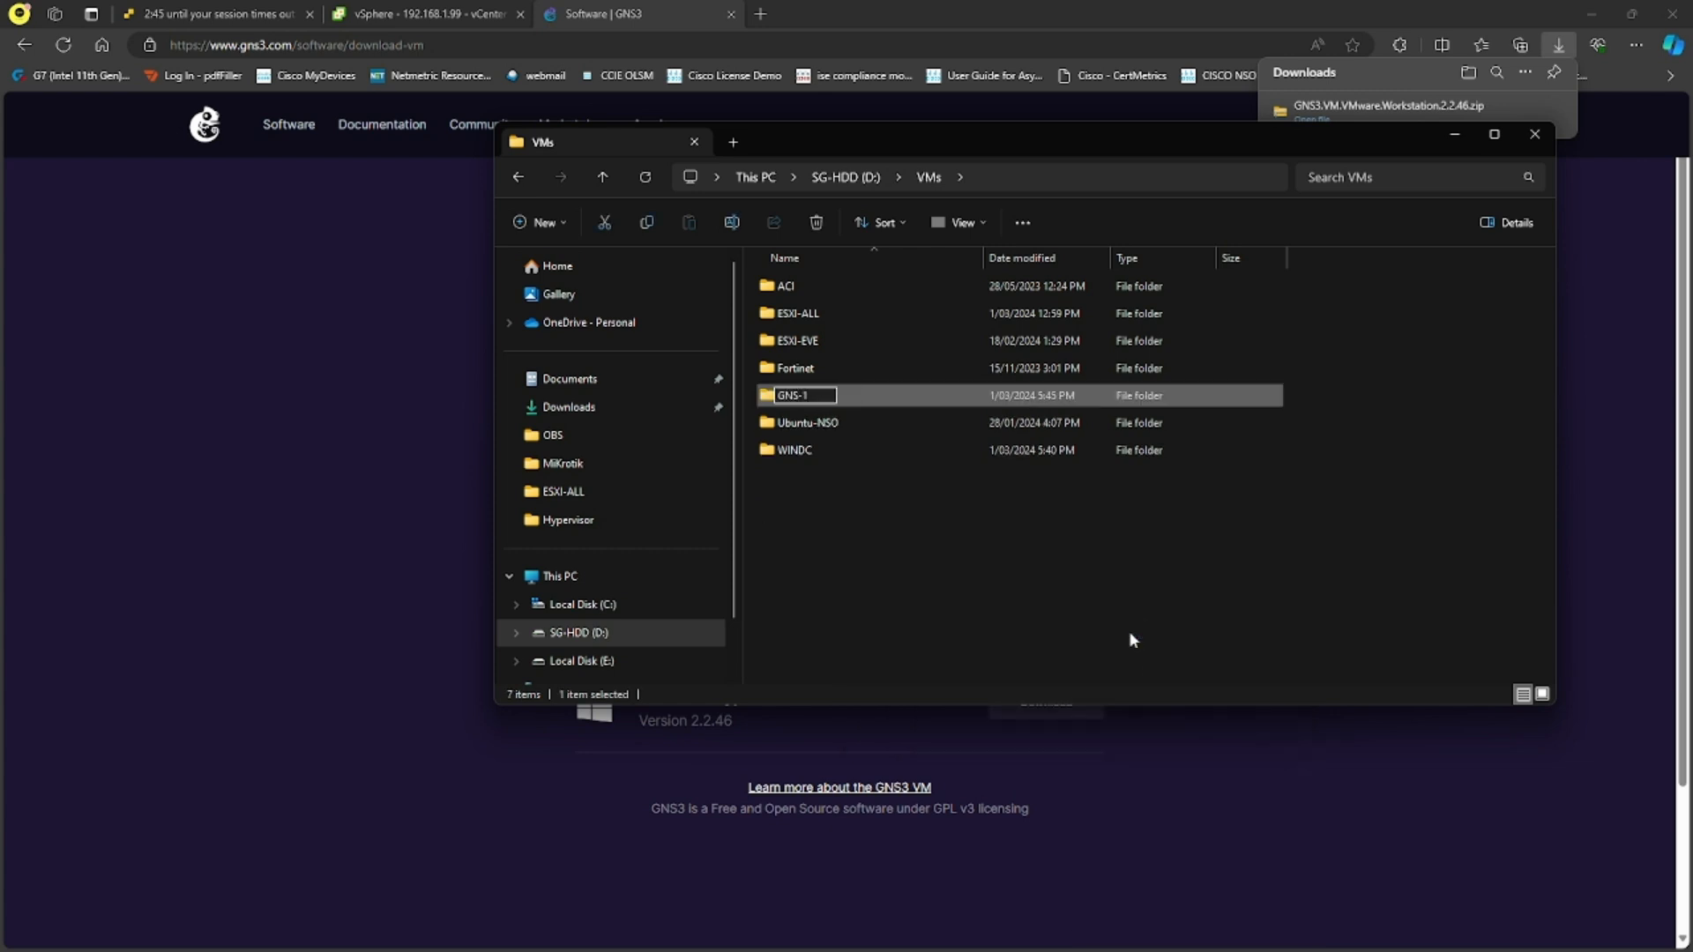
pyautogui.press('BackSpace')
pyautogui.press('BackSpace')
pyautogui.write('3-1')
pyautogui.click(1111, 610)
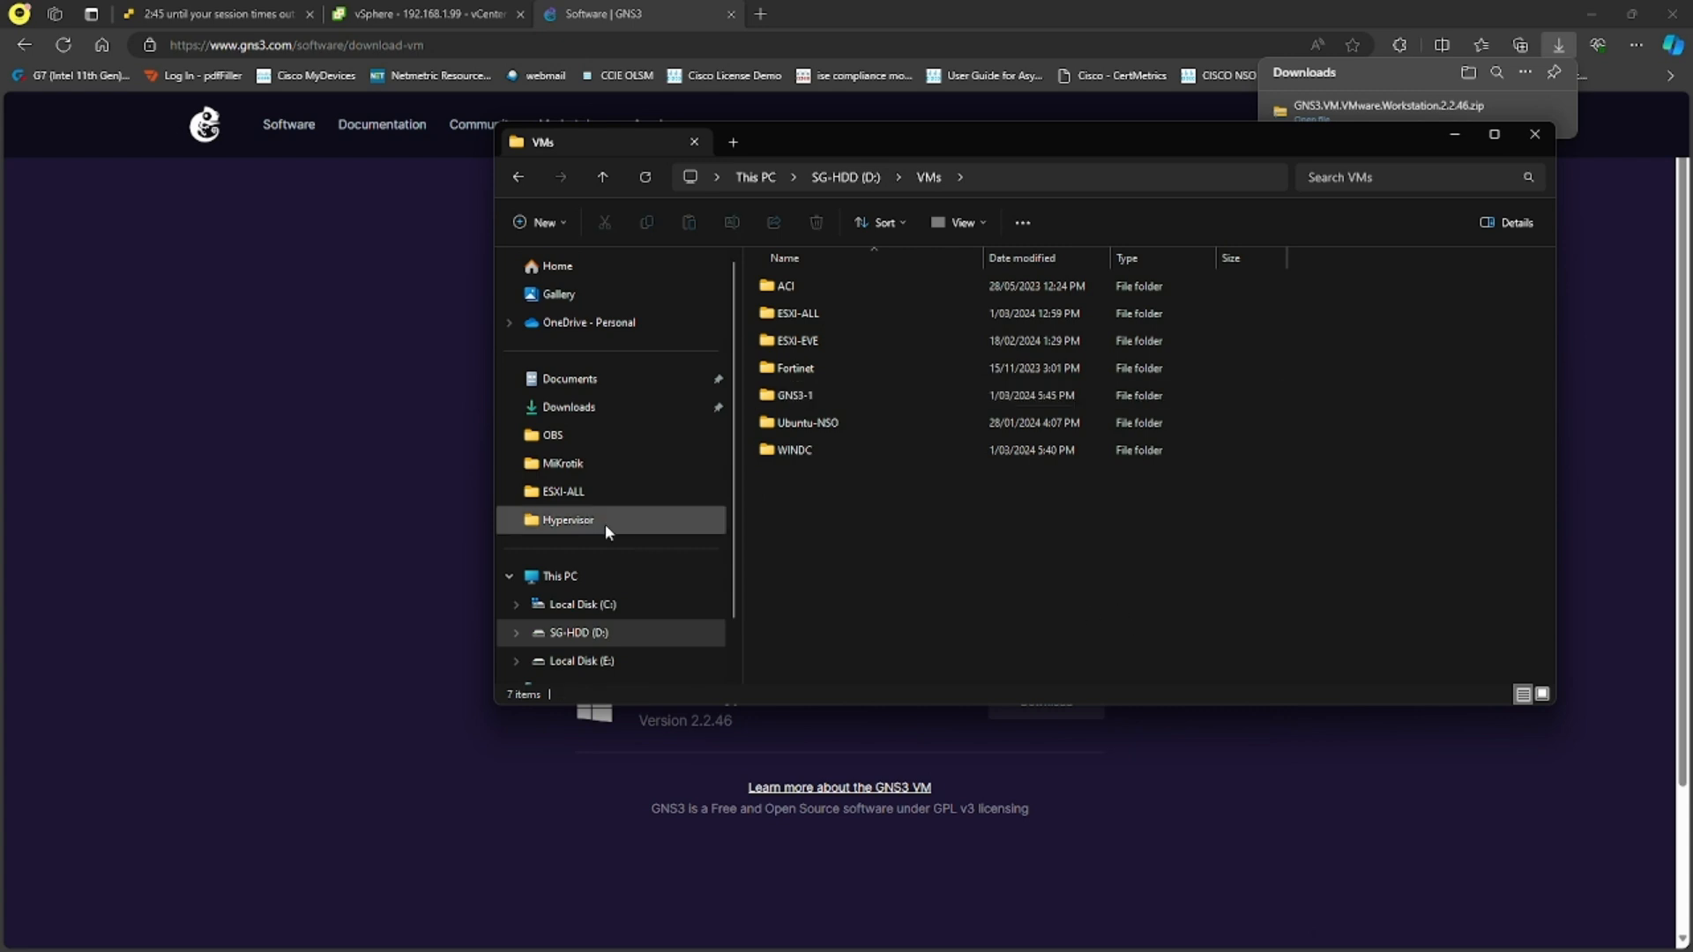
# - Open the extracted GNS3.VM.VMware.Workstation.2.2.46 folder in Downloads and open GNS3 VM.ova with VMware Workstation
pyautogui.click(569, 406)
pyautogui.click(842, 340)
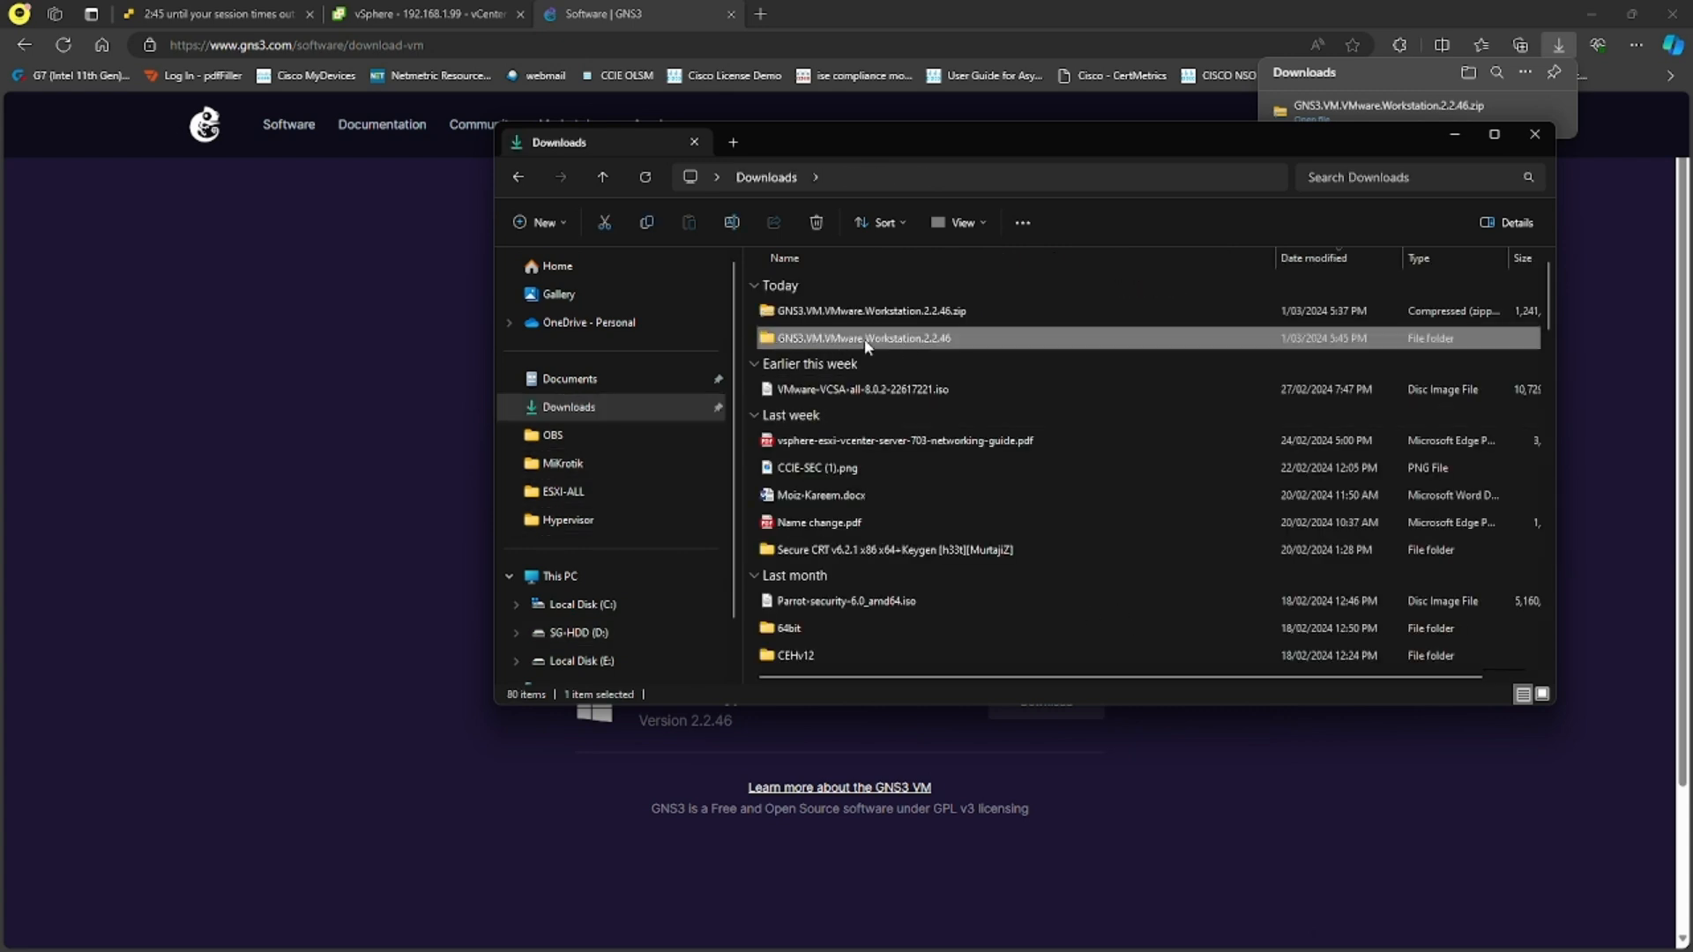
pyautogui.doubleClick(891, 339)
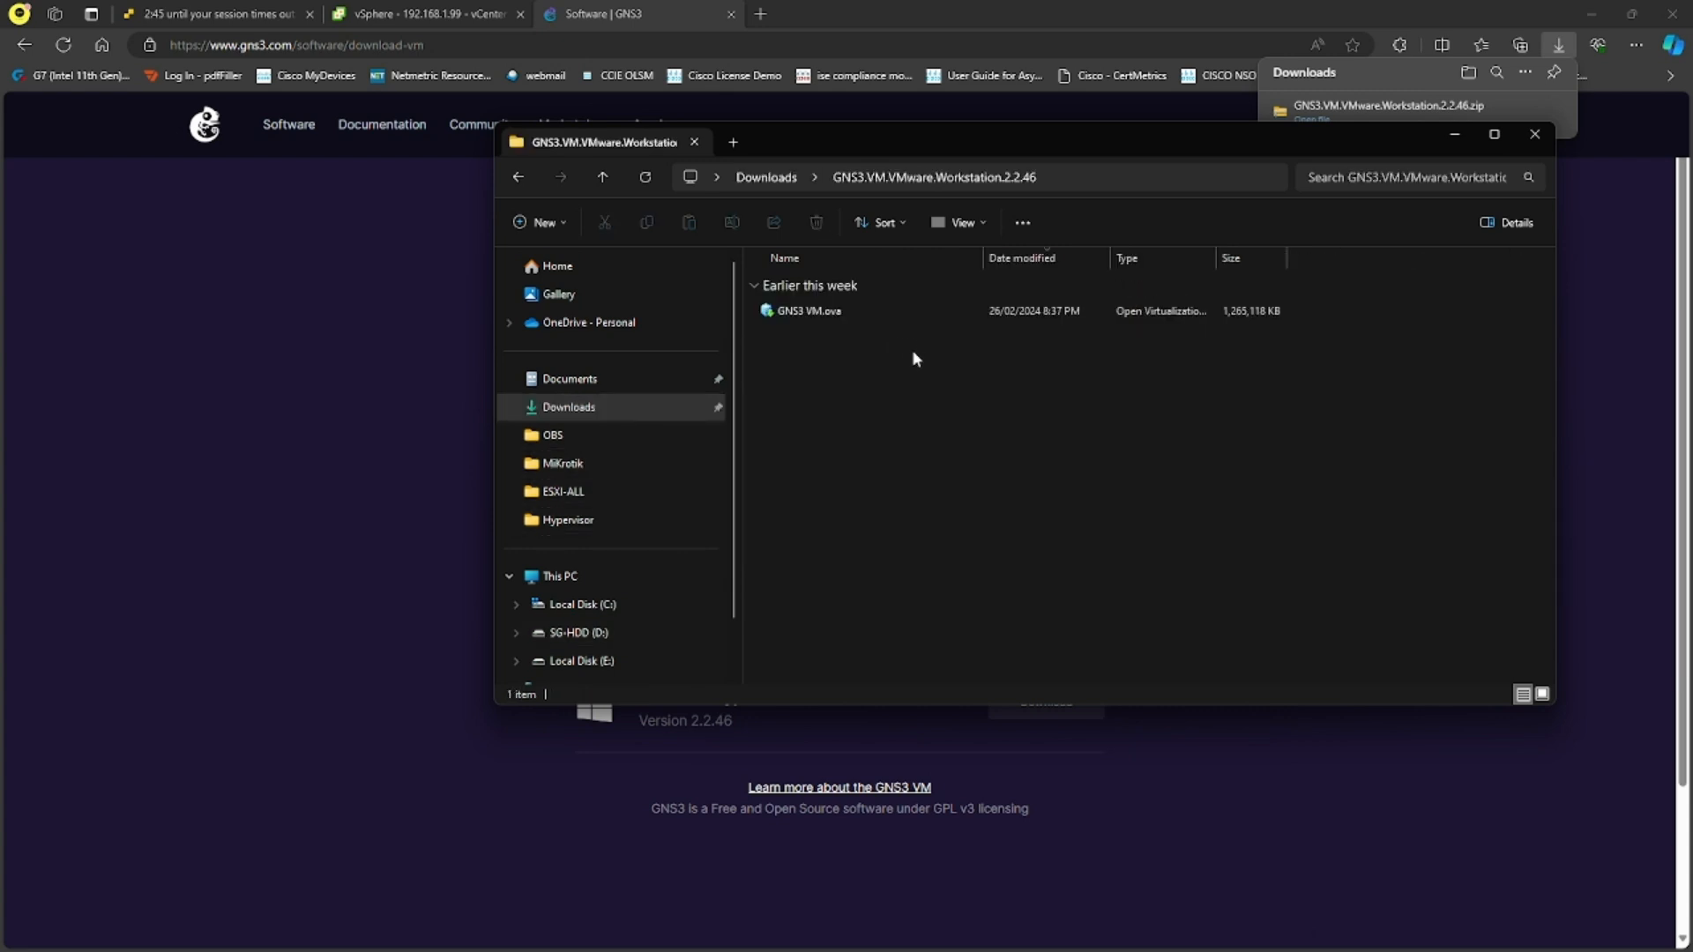
pyautogui.rightClick(829, 316)
pyautogui.moveTo(975, 402)
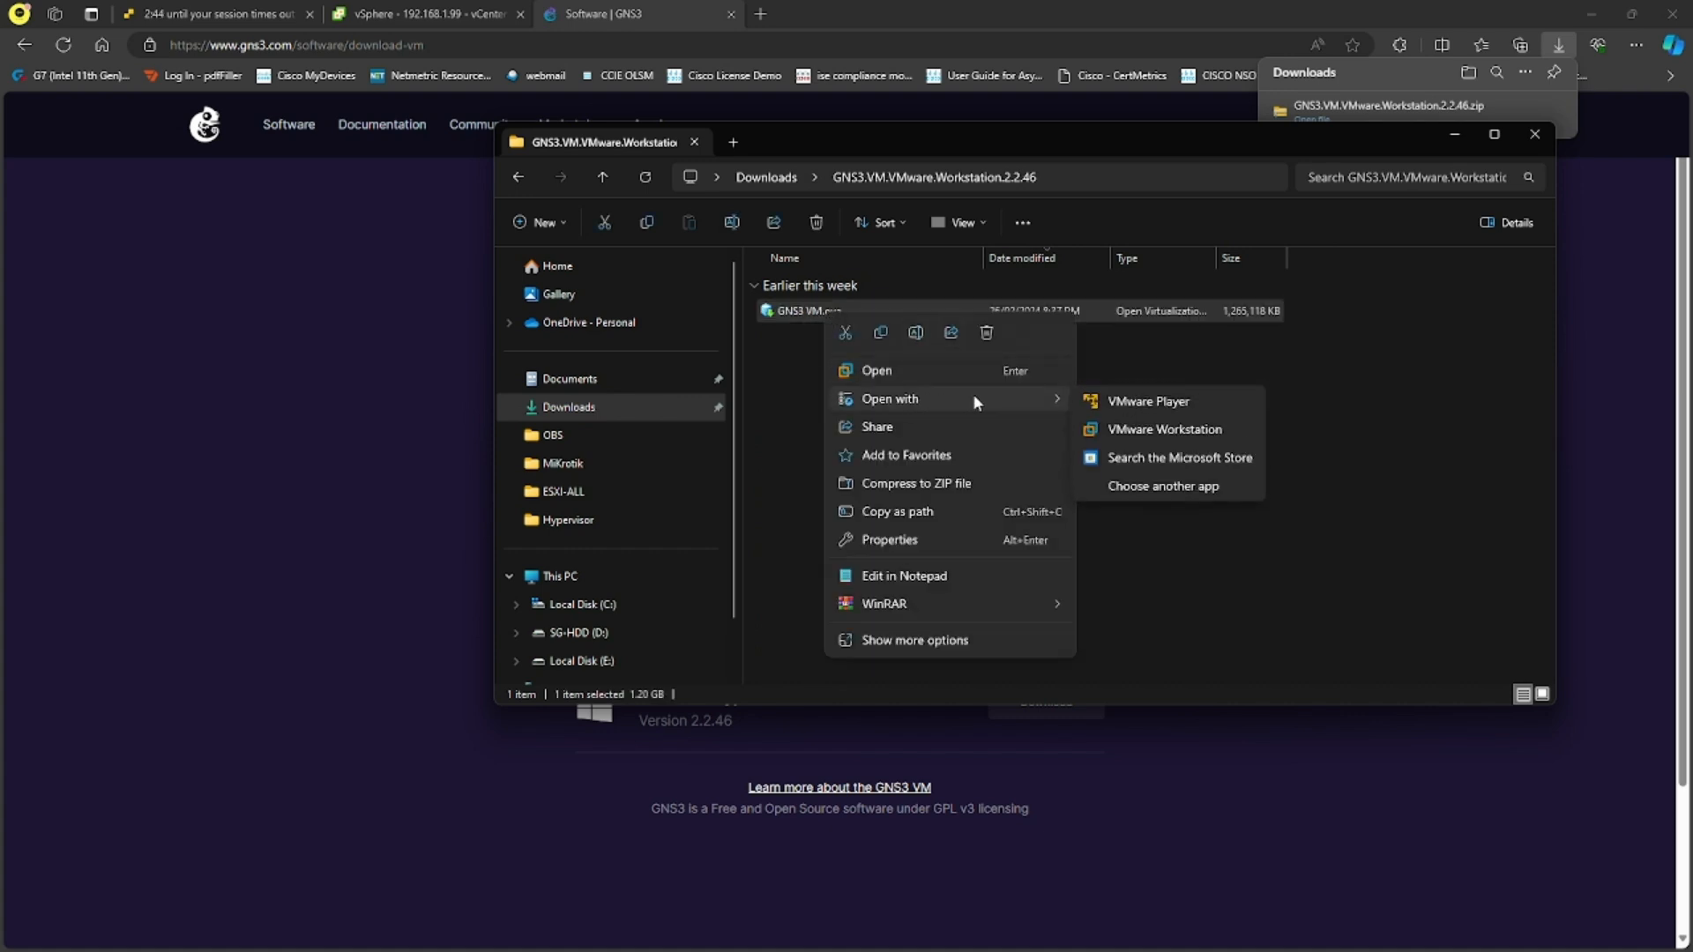
pyautogui.click(1157, 428)
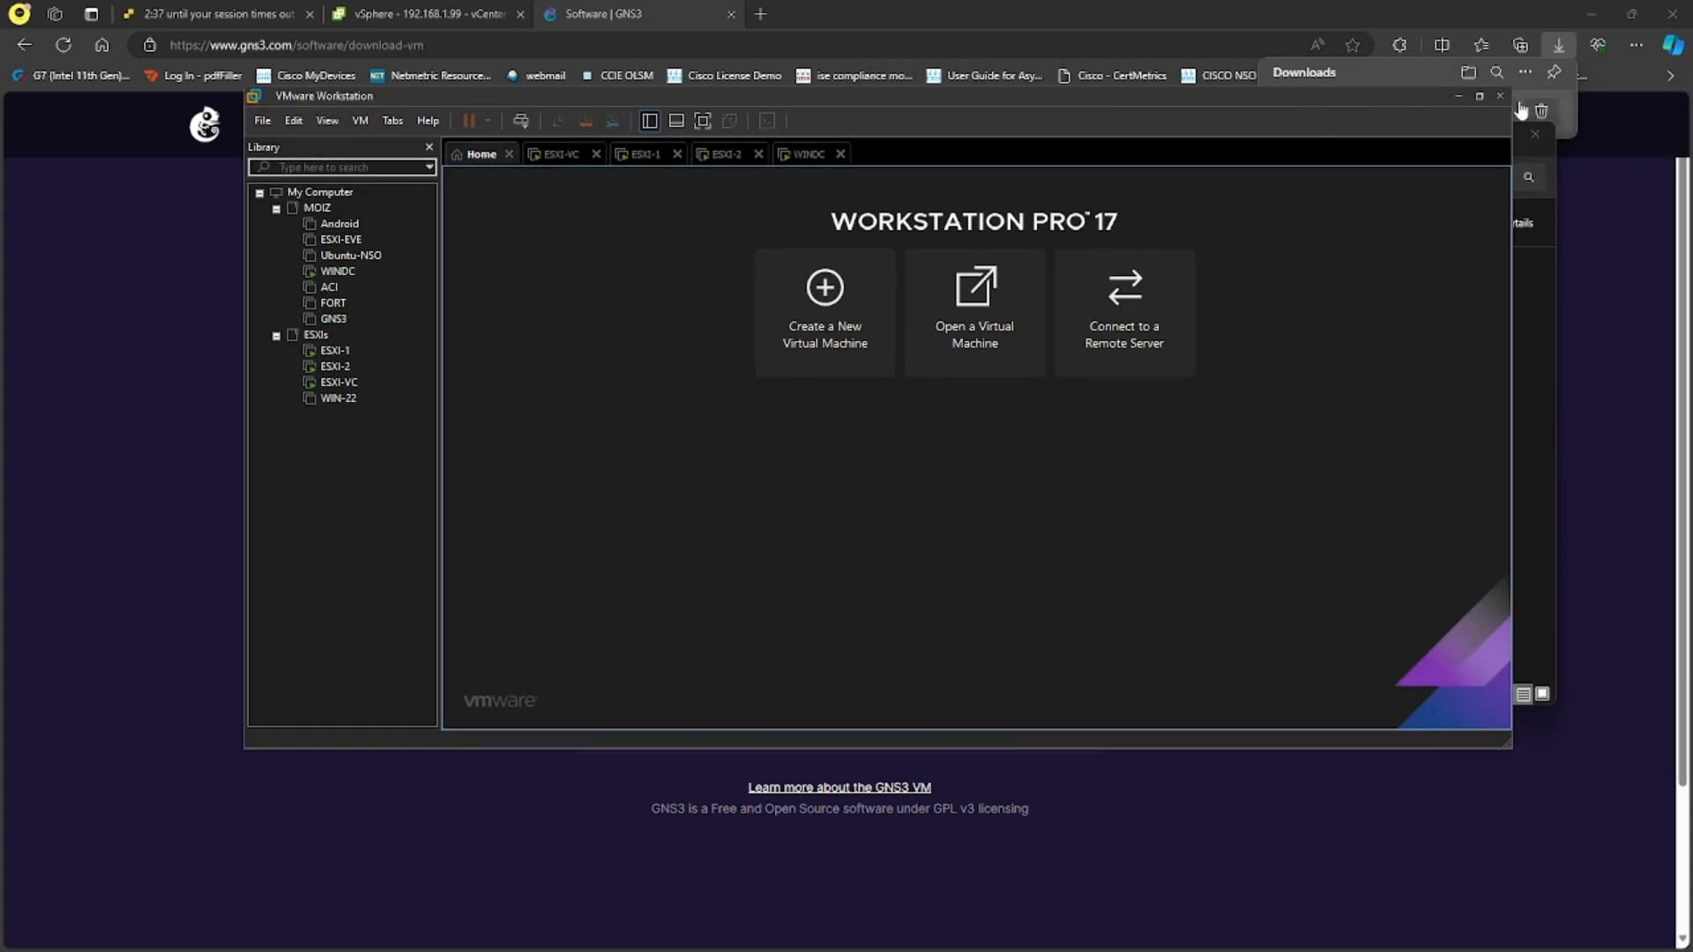
# - Maximize VMware Workstation and open GNS3 VM.ova with it again from the extracted folder
pyautogui.click(1479, 96)
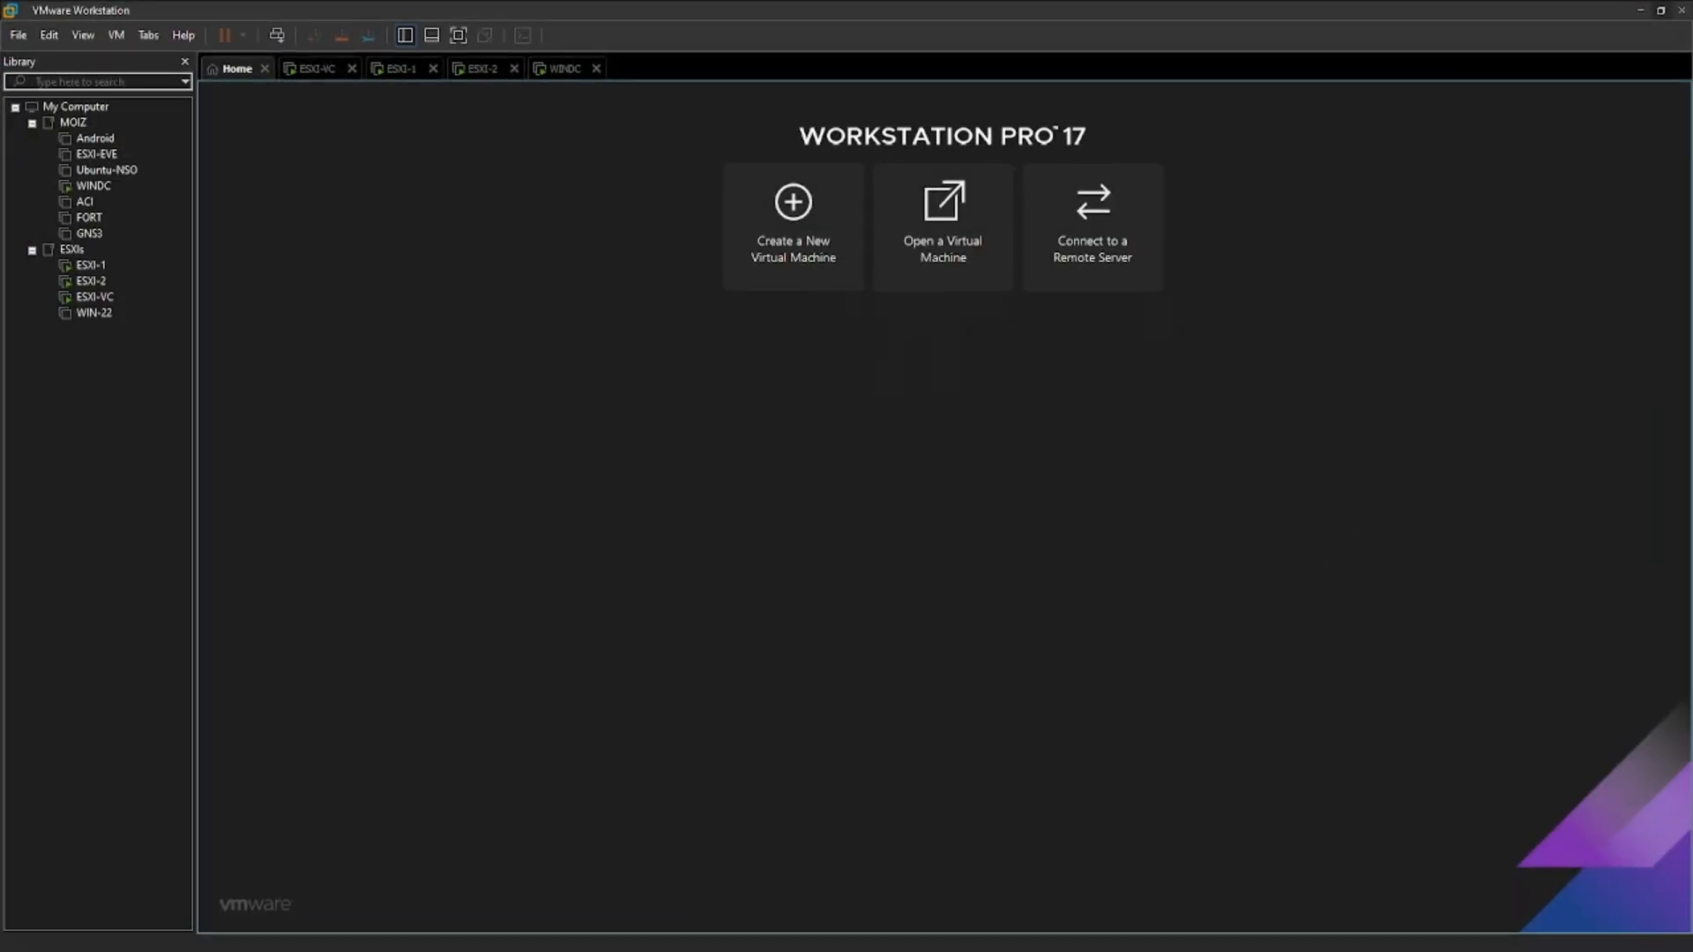
pyautogui.hotkey('alt', 'Tab')
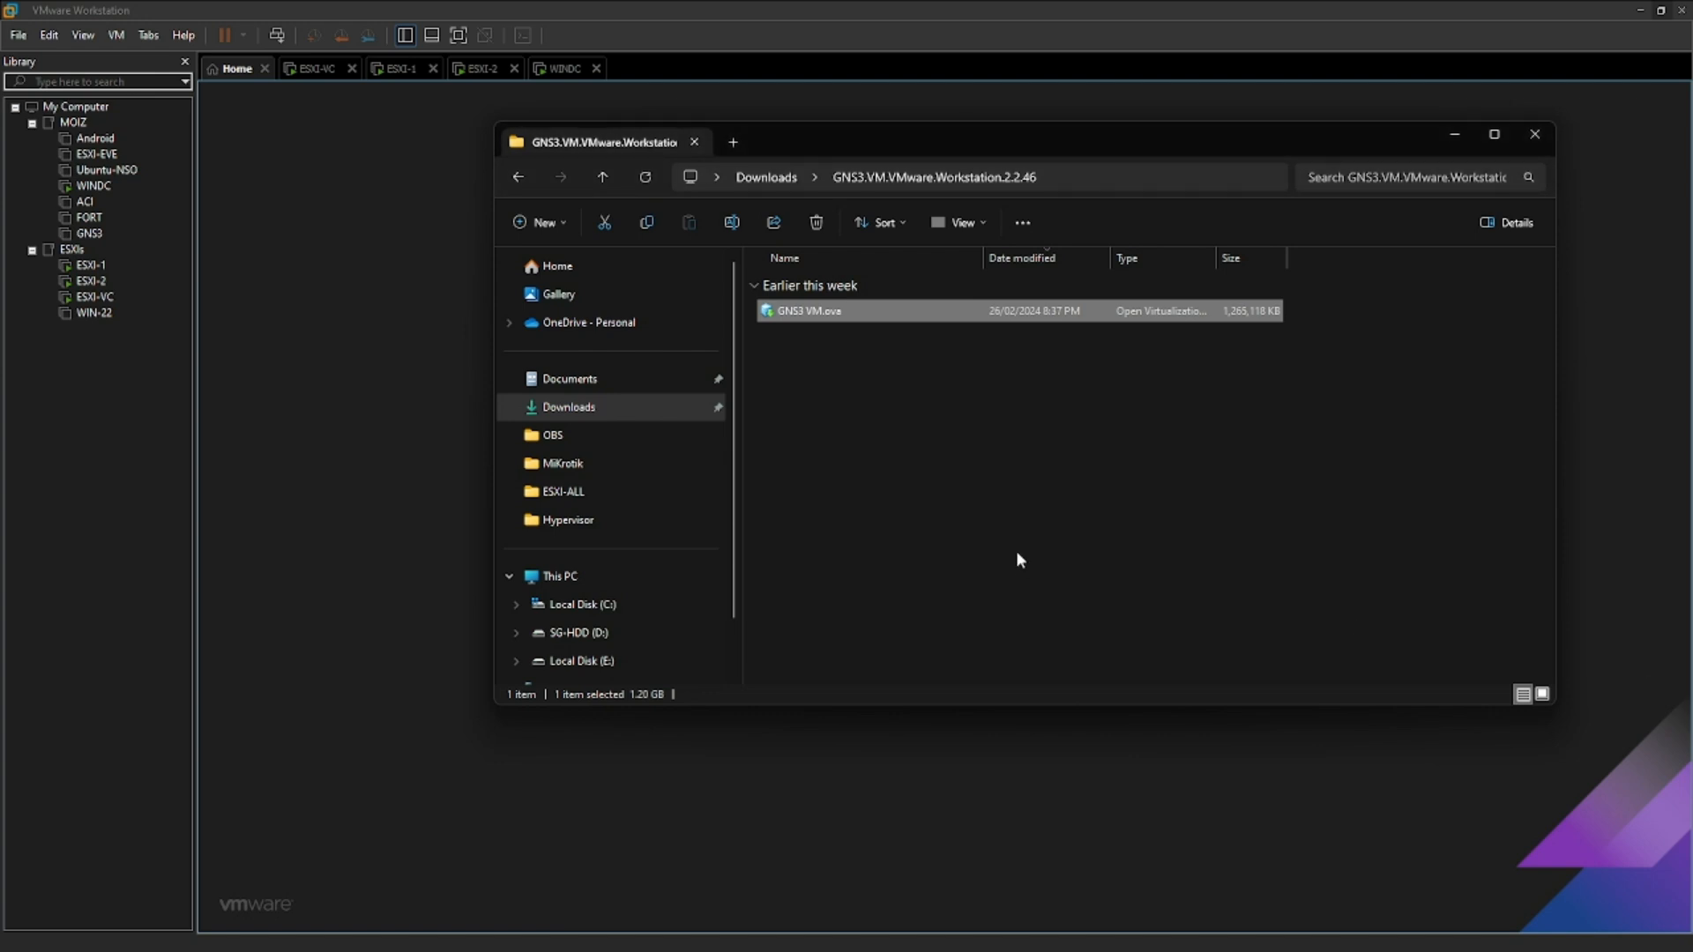
pyautogui.rightClick(854, 320)
pyautogui.moveTo(988, 400)
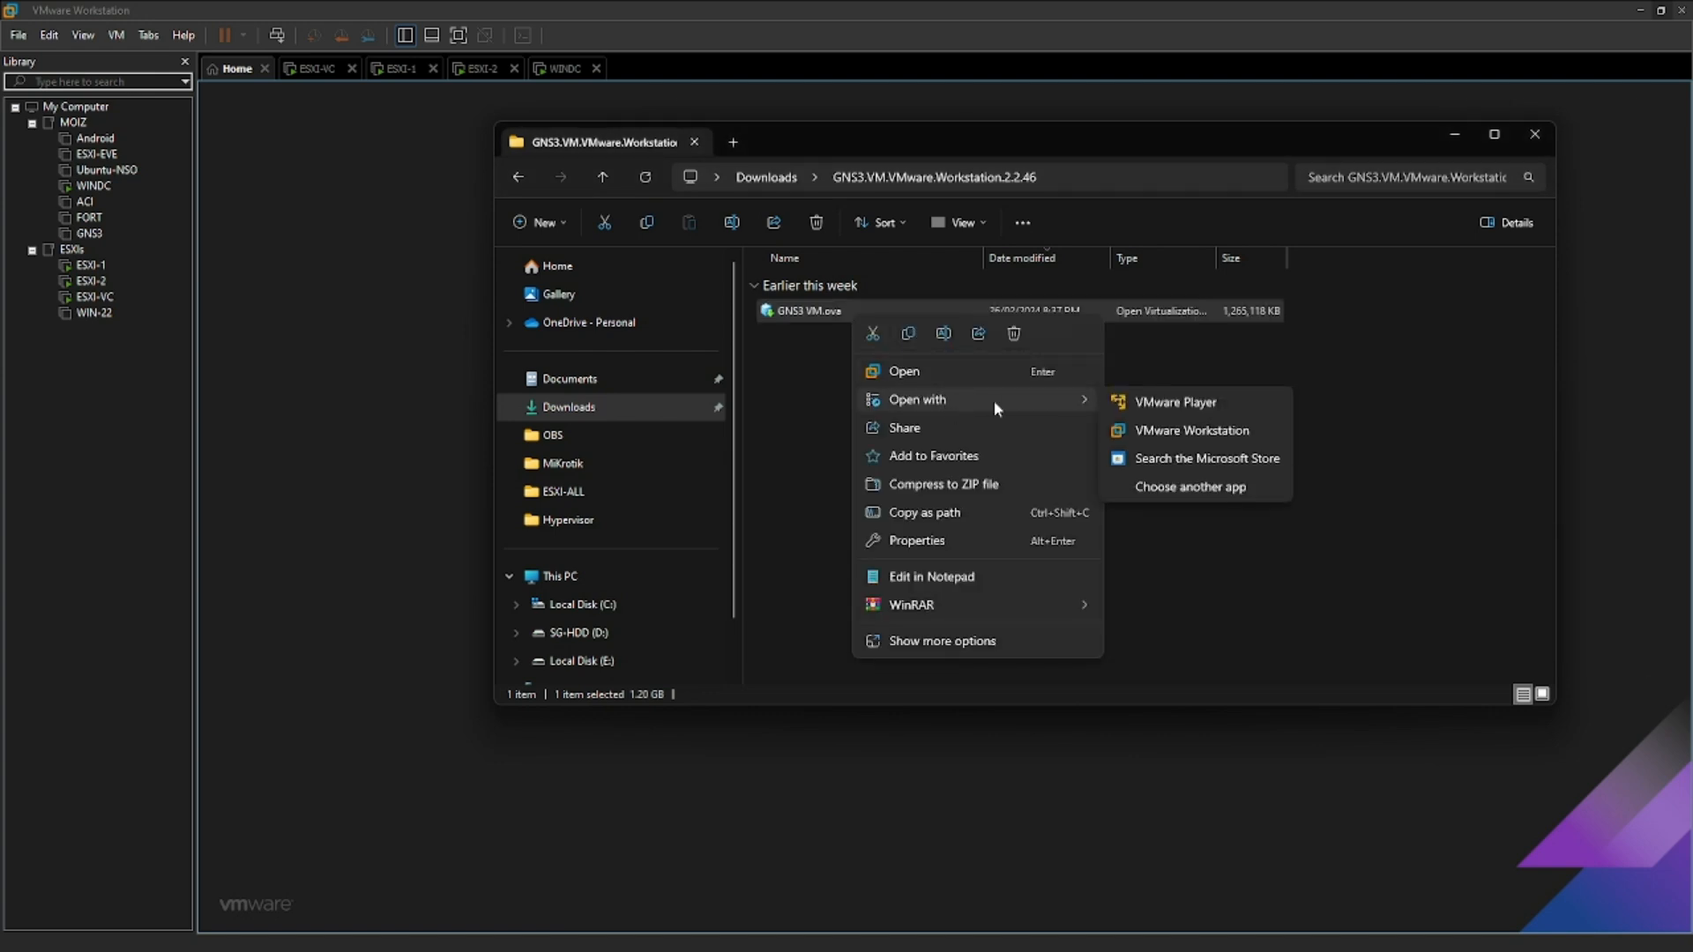
pyautogui.click(1190, 431)
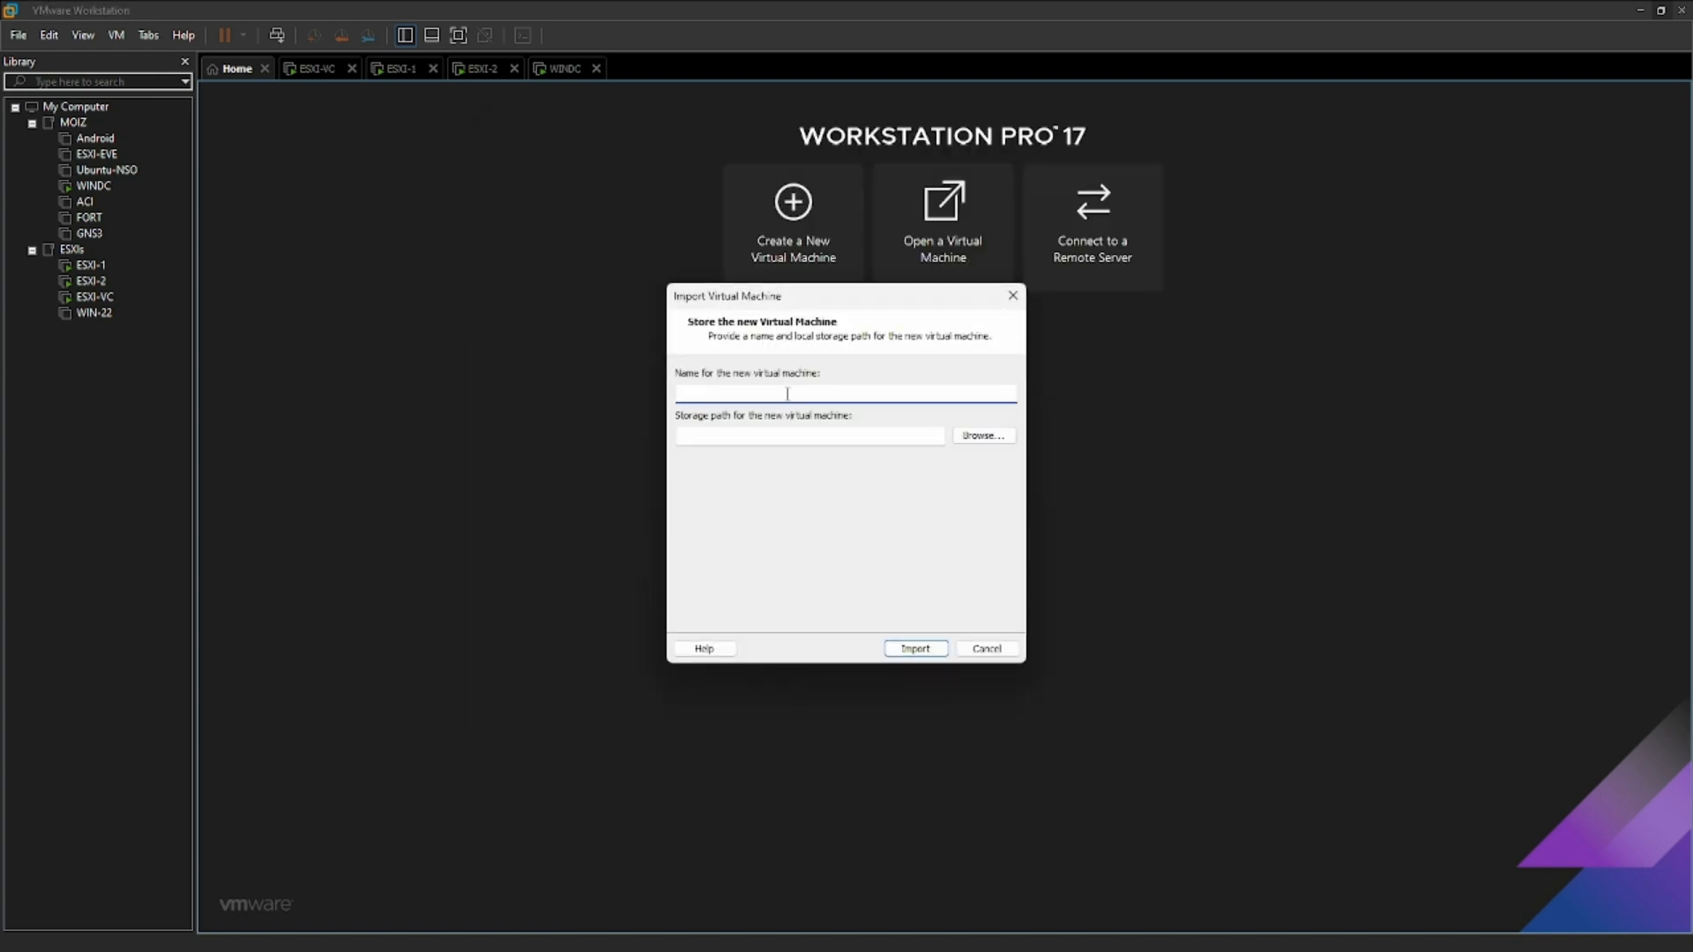
# - Name the new virtual machine GNS3-1, set its storage path to D:\VMs\GNS3-1, and import it
pyautogui.write('GNS3-1')
pyautogui.click(981, 436)
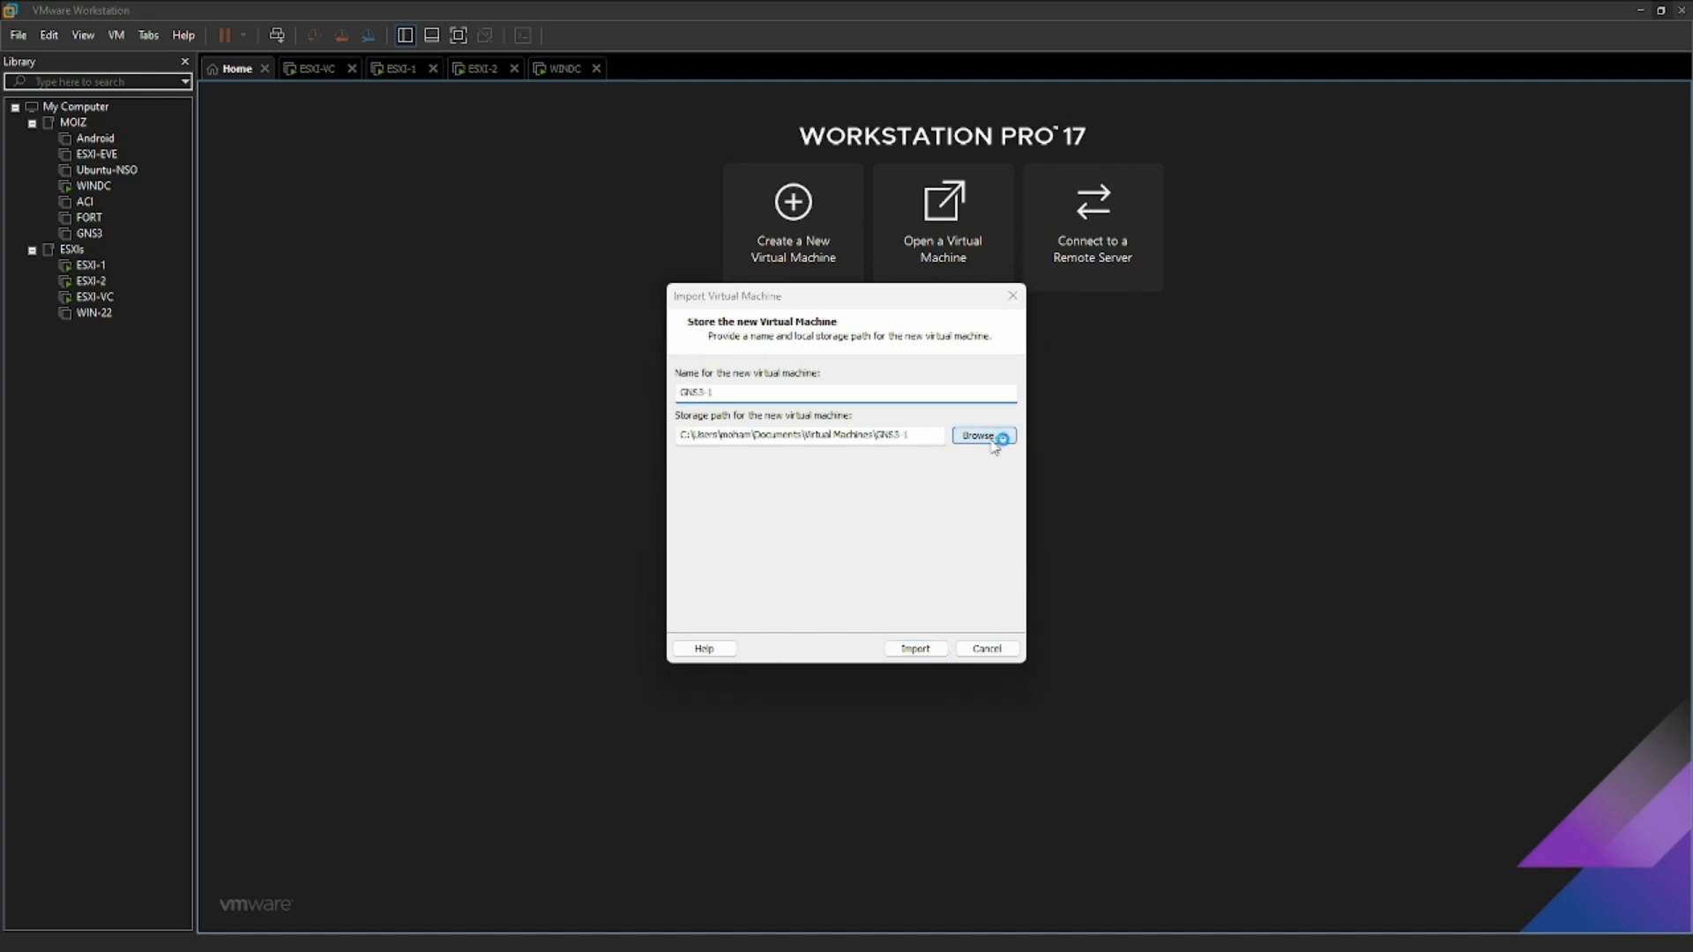
pyautogui.scroll(-3, 813, 534)
pyautogui.doubleClick(798, 541)
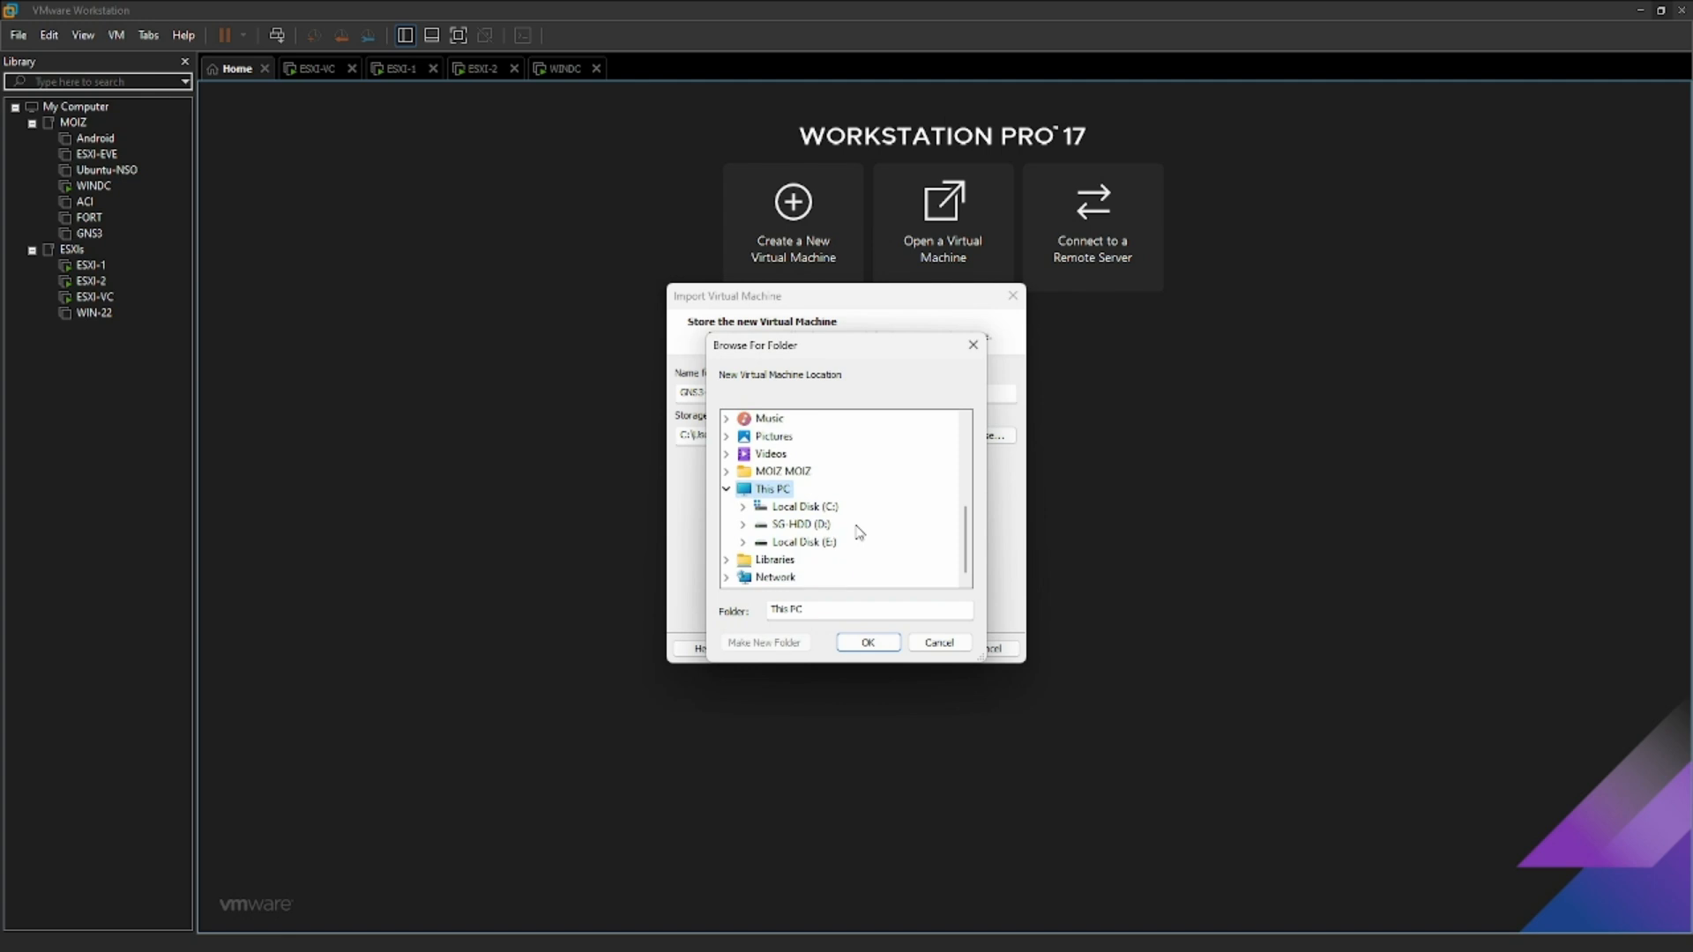
pyautogui.doubleClick(834, 526)
pyautogui.doubleClick(799, 577)
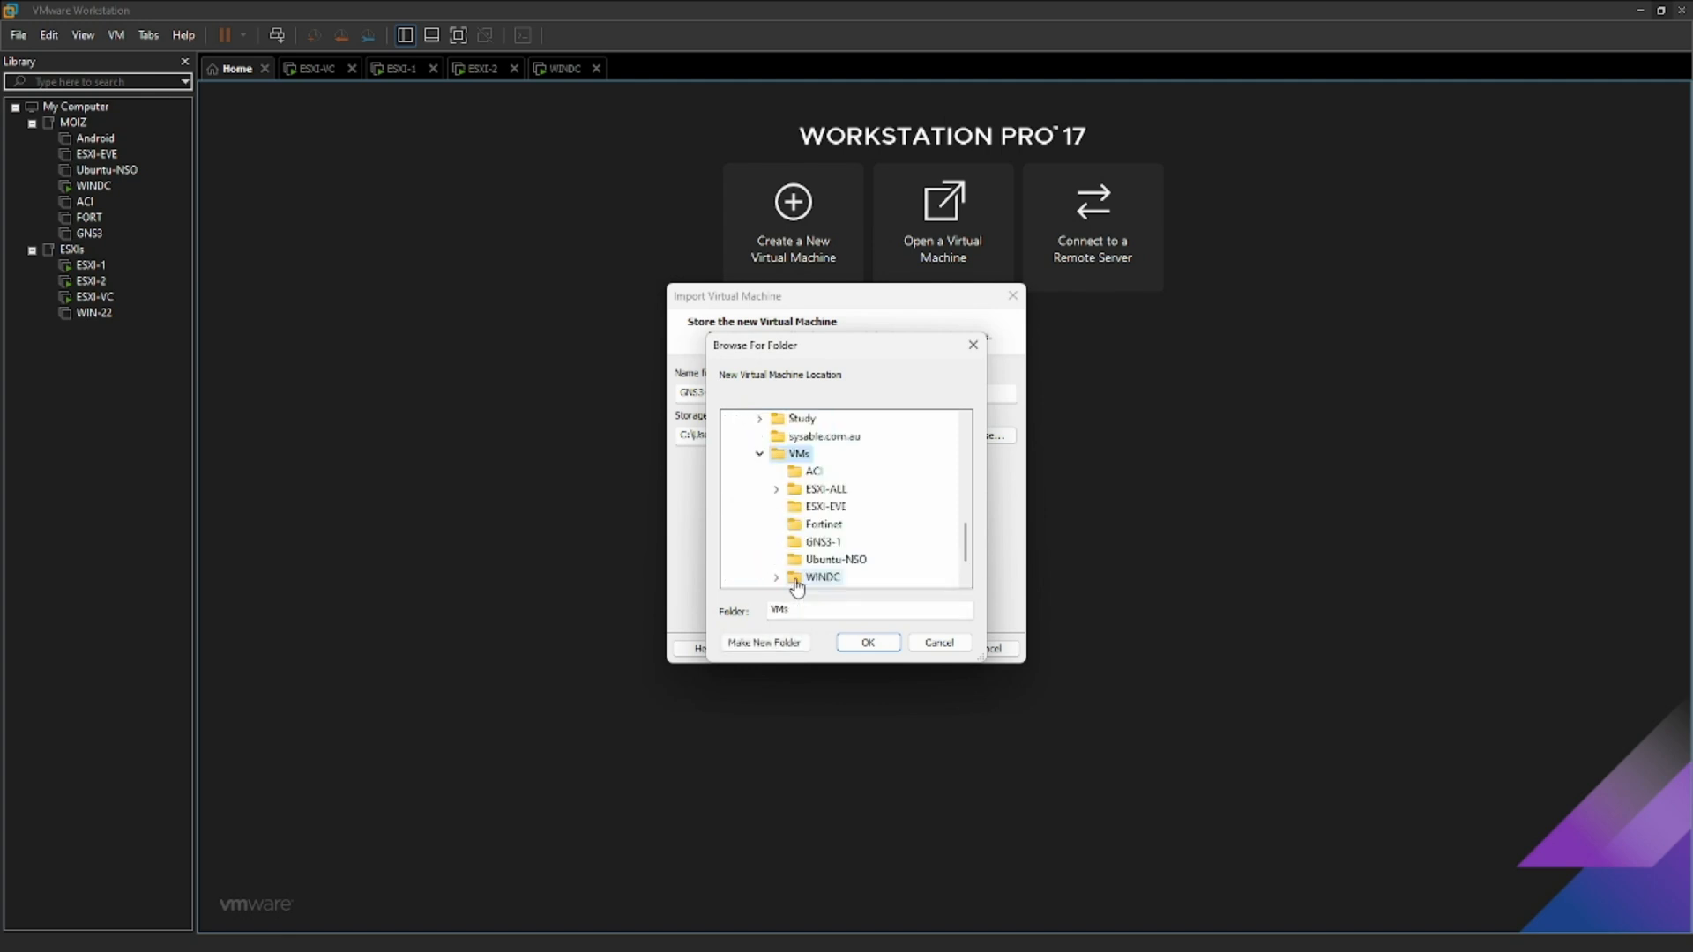
pyautogui.click(825, 542)
pyautogui.click(871, 643)
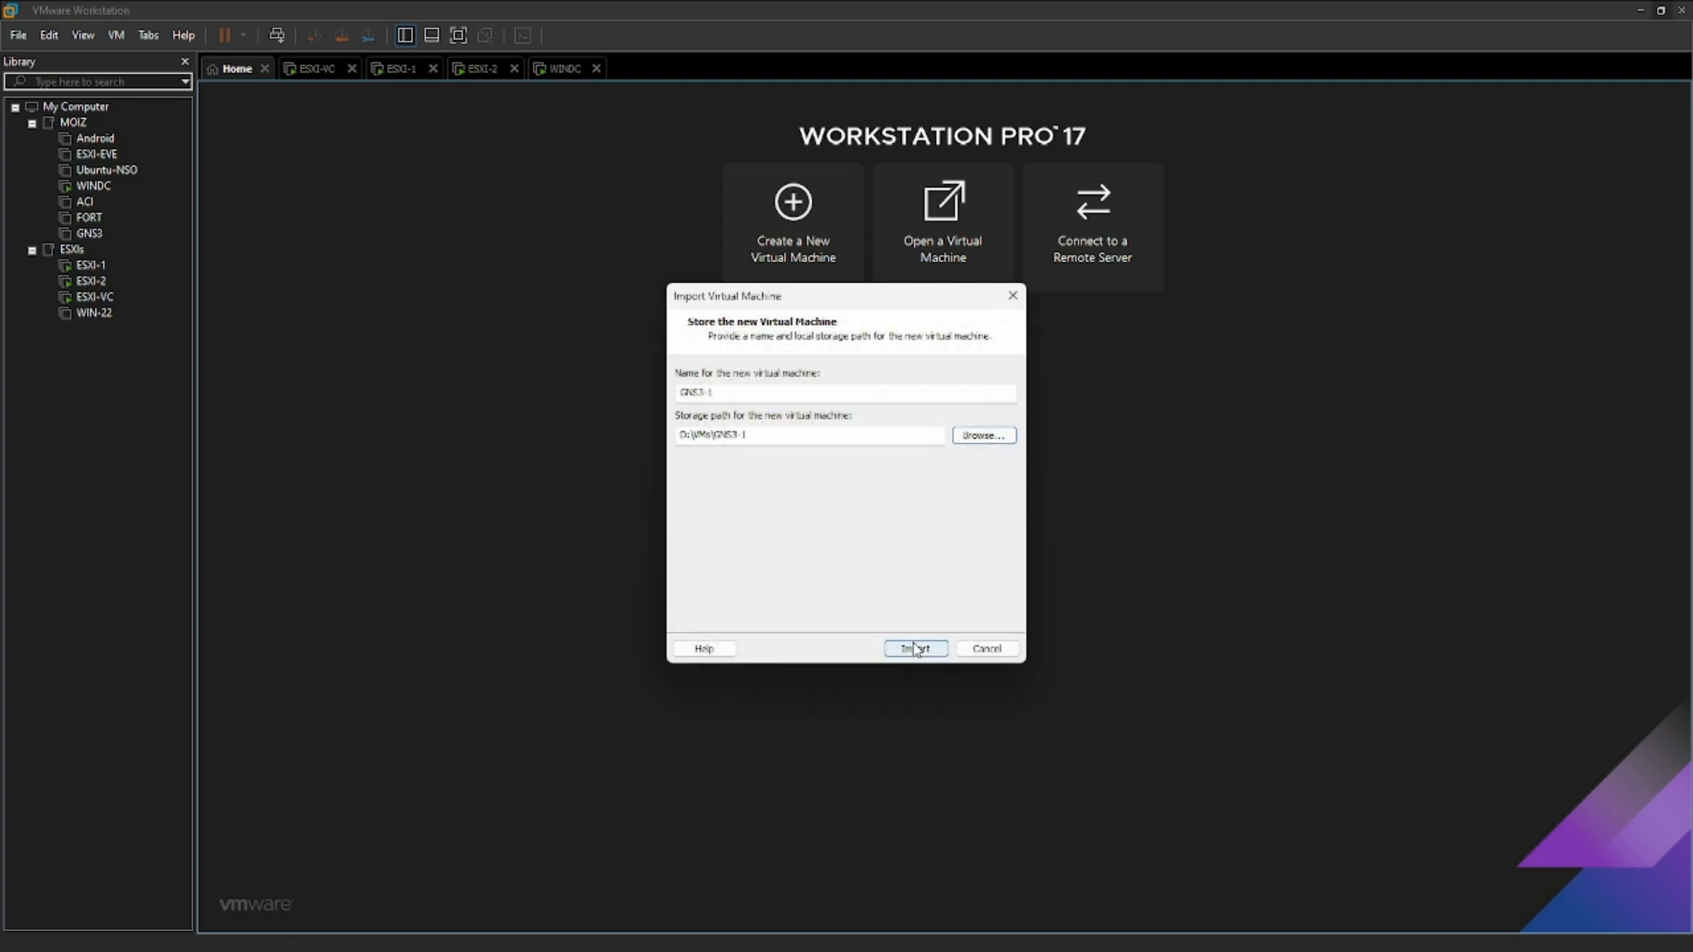
pyautogui.click(917, 650)
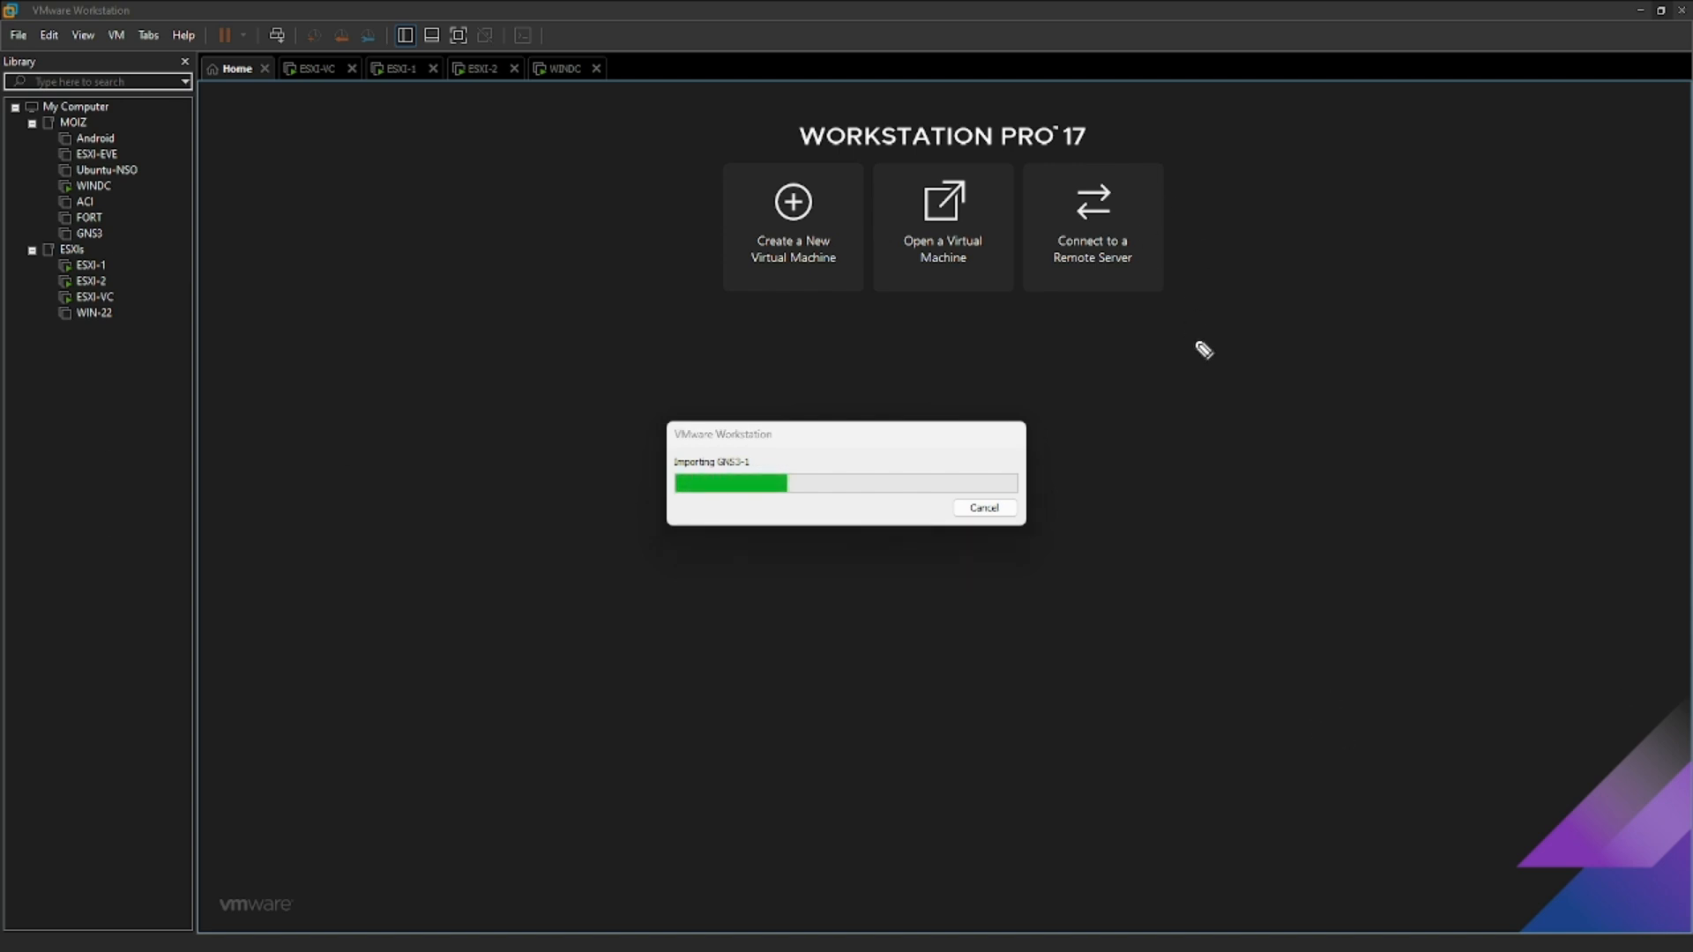
# - Handwrite adapter notes beside the import dialog: Adapter → VNICs, then 3 with NIC0 → Bridge, NIC1 and NIC2
pyautogui.moveTo(1246, 289)
pyautogui.mouseDown()
pyautogui.moveTo(1572, 241)
pyautogui.moveTo(1538, 264)
pyautogui.mouseUp()
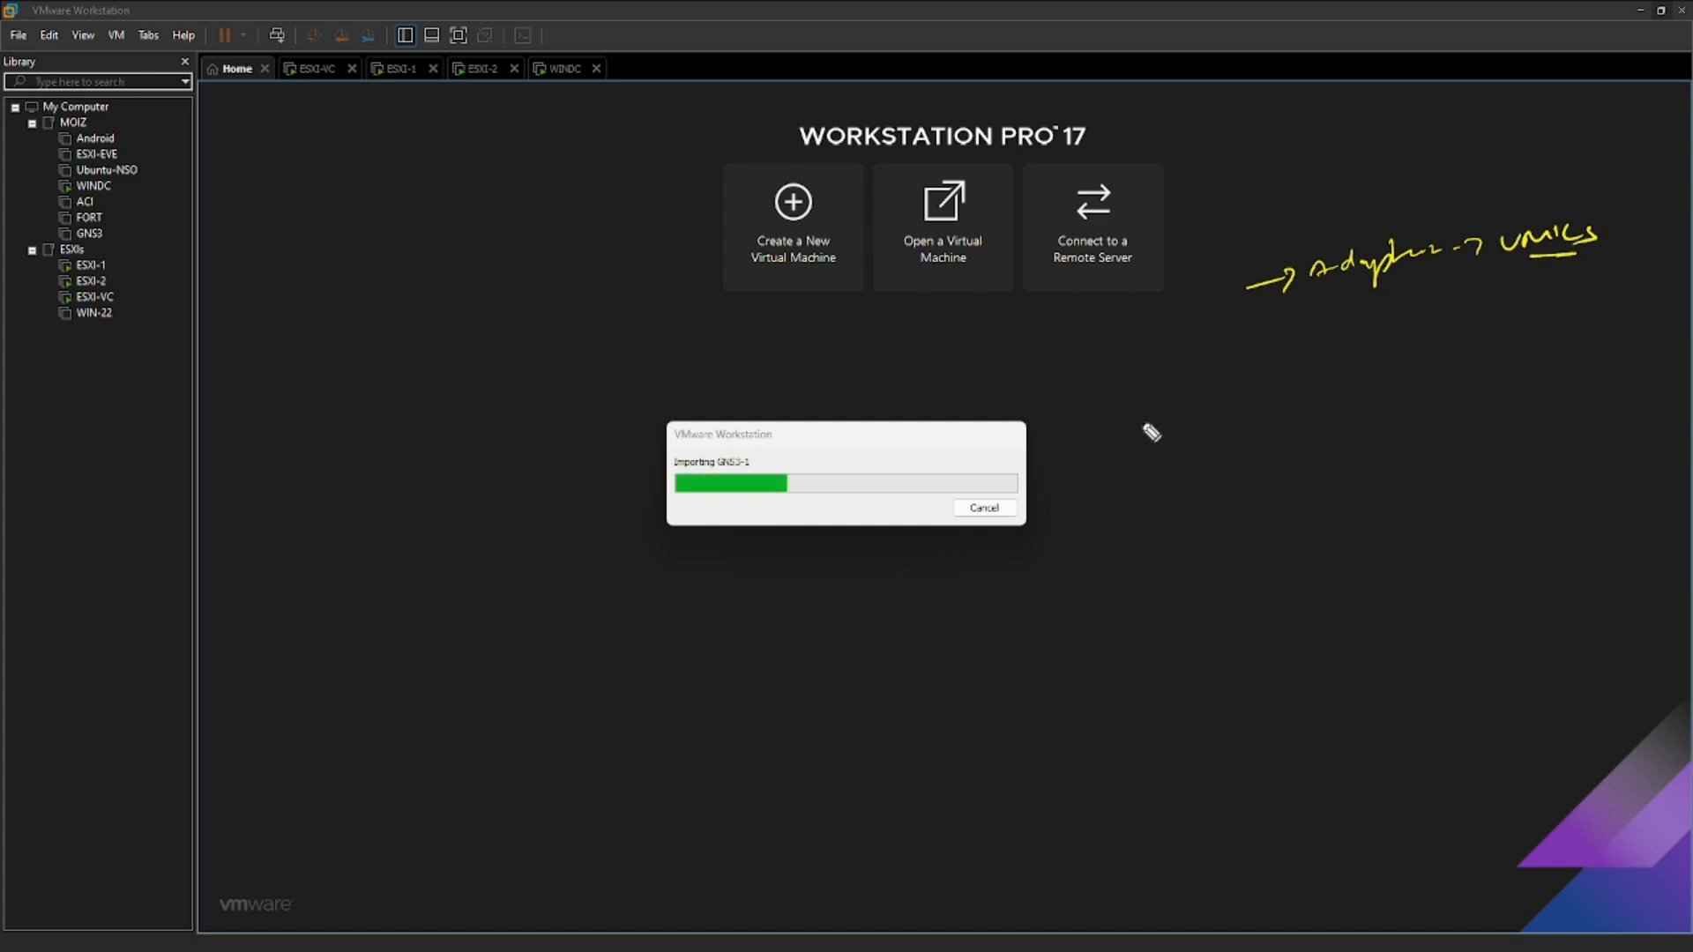
pyautogui.moveTo(1270, 346); pyautogui.dragTo(1459, 319)
pyautogui.moveTo(1404, 377)
pyautogui.mouseDown()
pyautogui.moveTo(1447, 361)
pyautogui.moveTo(1468, 375)
pyautogui.mouseUp()
pyautogui.moveTo(1411, 431); pyautogui.dragTo(1503, 404)
pyautogui.moveTo(1484, 324); pyautogui.dragTo(1642, 283)
pyautogui.moveTo(1488, 365); pyautogui.dragTo(1532, 354)
pyautogui.moveTo(1518, 347); pyautogui.dragTo(1542, 357)
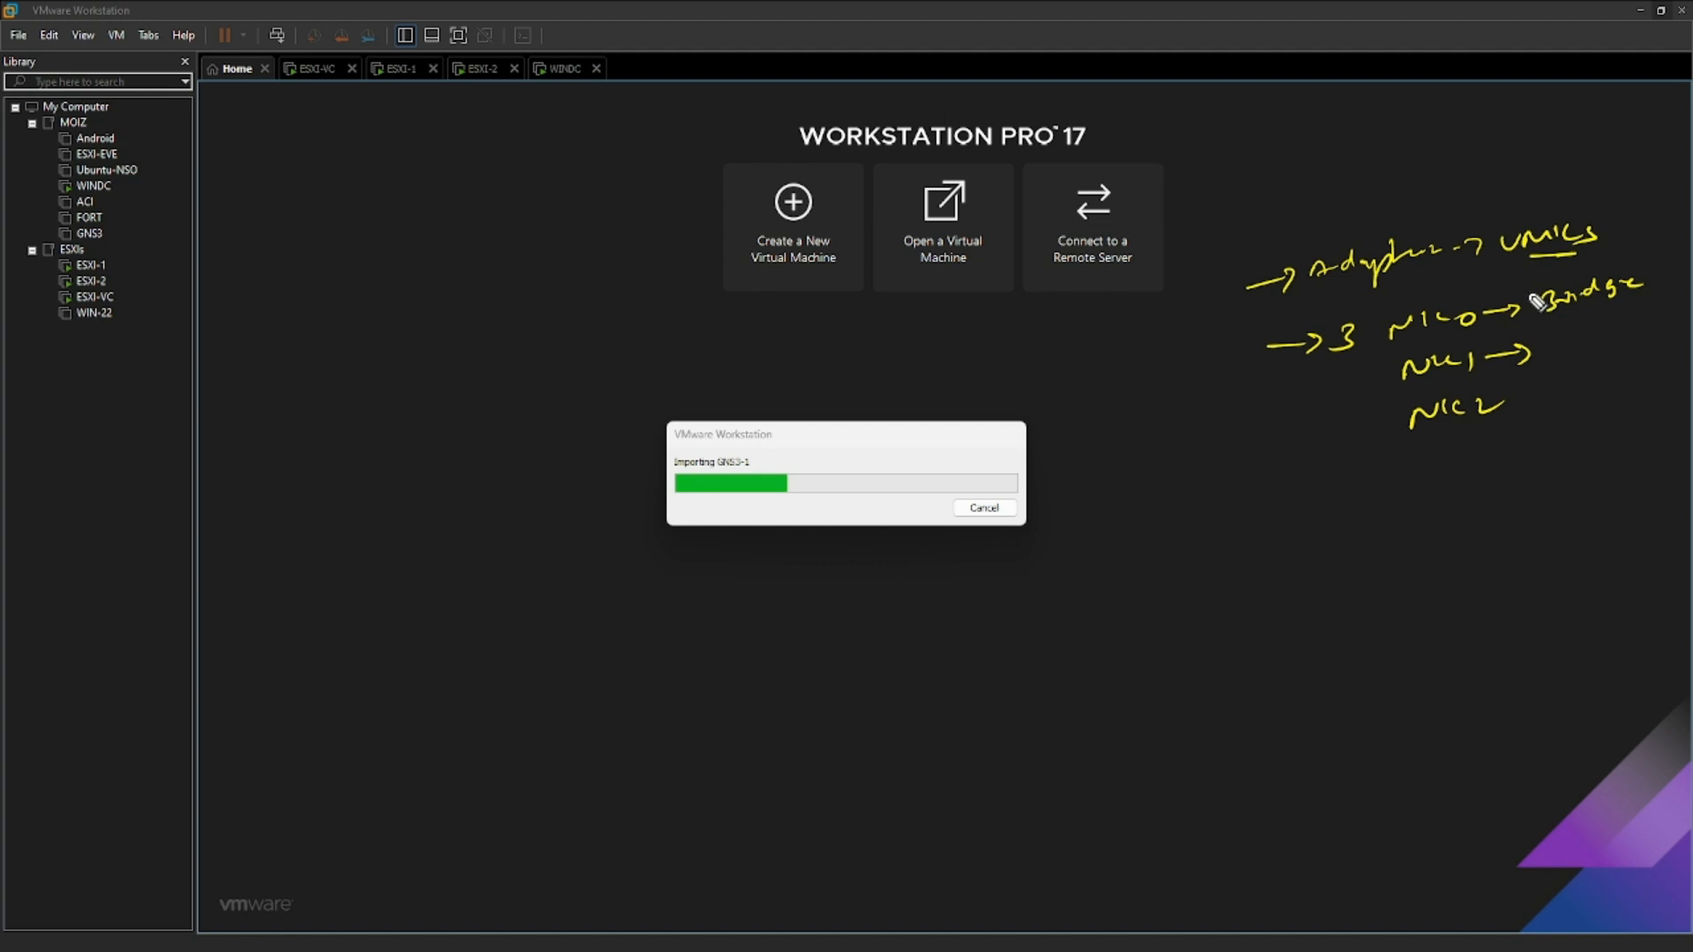
# - Annotate Bridge as Mgmt, write and strike out NAT for NIC1, assign SW1 to NIC2, and bracket the three NICs
pyautogui.moveTo(1533, 295); pyautogui.dragTo(1553, 279)
pyautogui.moveTo(1538, 277); pyautogui.dragTo(1558, 281)
pyautogui.moveTo(1598, 275); pyautogui.dragTo(1665, 231)
pyautogui.moveTo(1545, 351); pyautogui.dragTo(1598, 346)
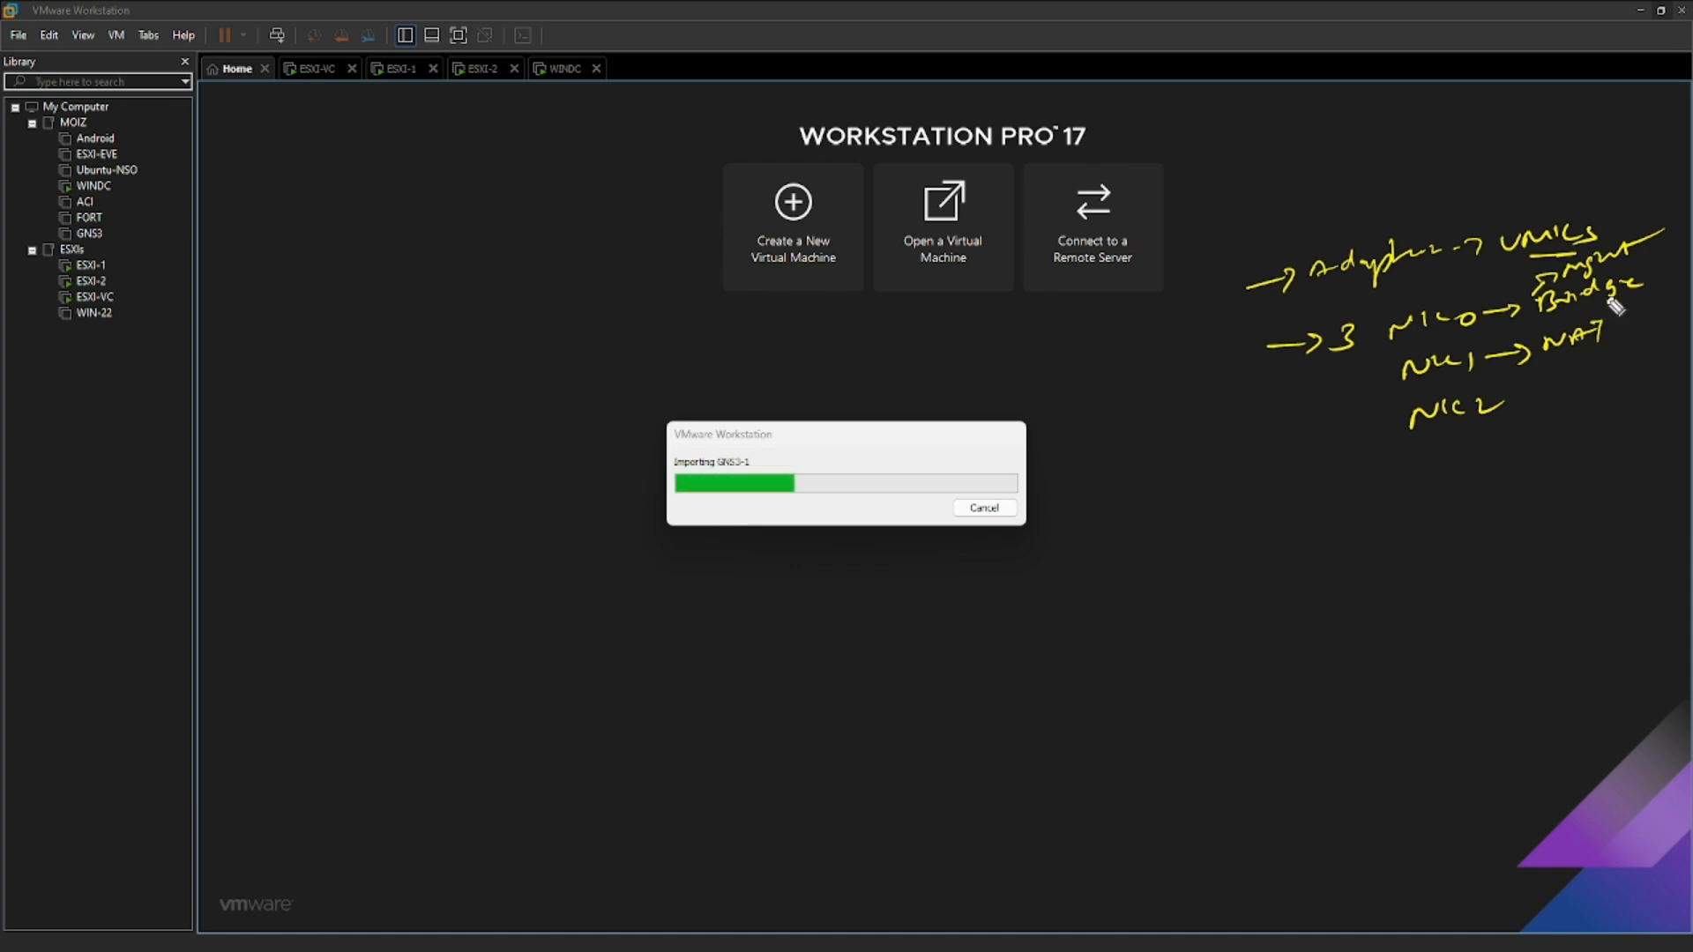
pyautogui.moveTo(1592, 349); pyautogui.dragTo(1548, 346)
pyautogui.moveTo(1508, 408)
pyautogui.mouseDown()
pyautogui.moveTo(1561, 414)
pyautogui.moveTo(1613, 380)
pyautogui.moveTo(1607, 413)
pyautogui.mouseUp()
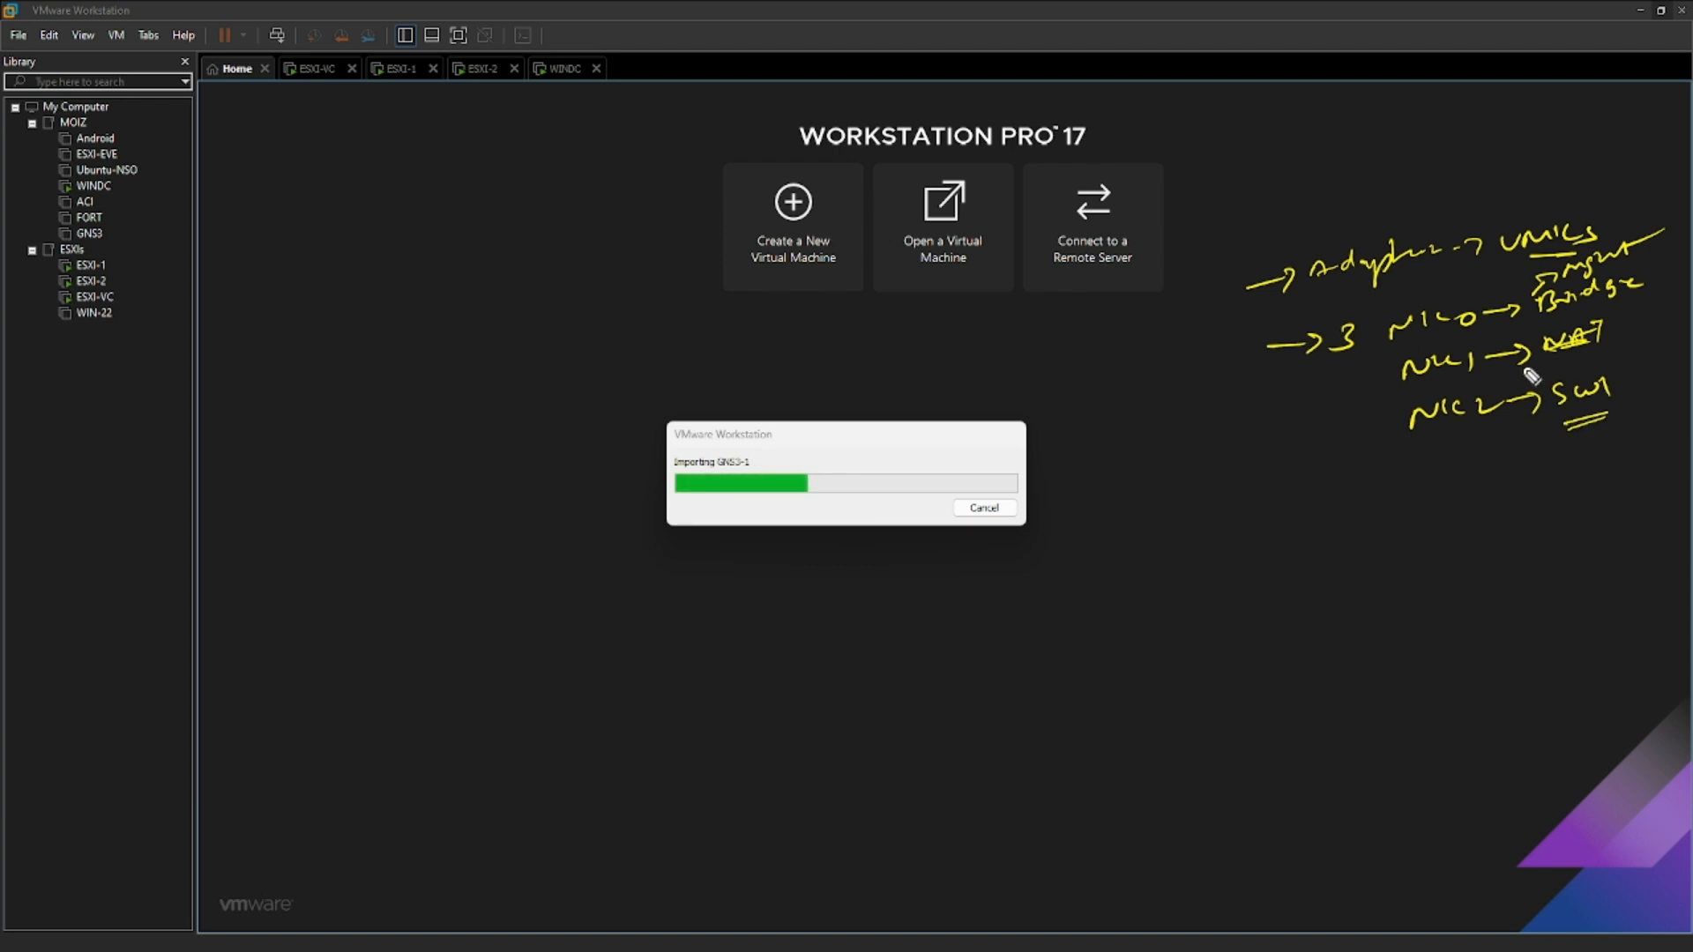
pyautogui.moveTo(1404, 326)
pyautogui.mouseDown()
pyautogui.moveTo(1365, 332)
pyautogui.moveTo(1370, 414)
pyautogui.moveTo(1412, 431)
pyautogui.mouseUp()
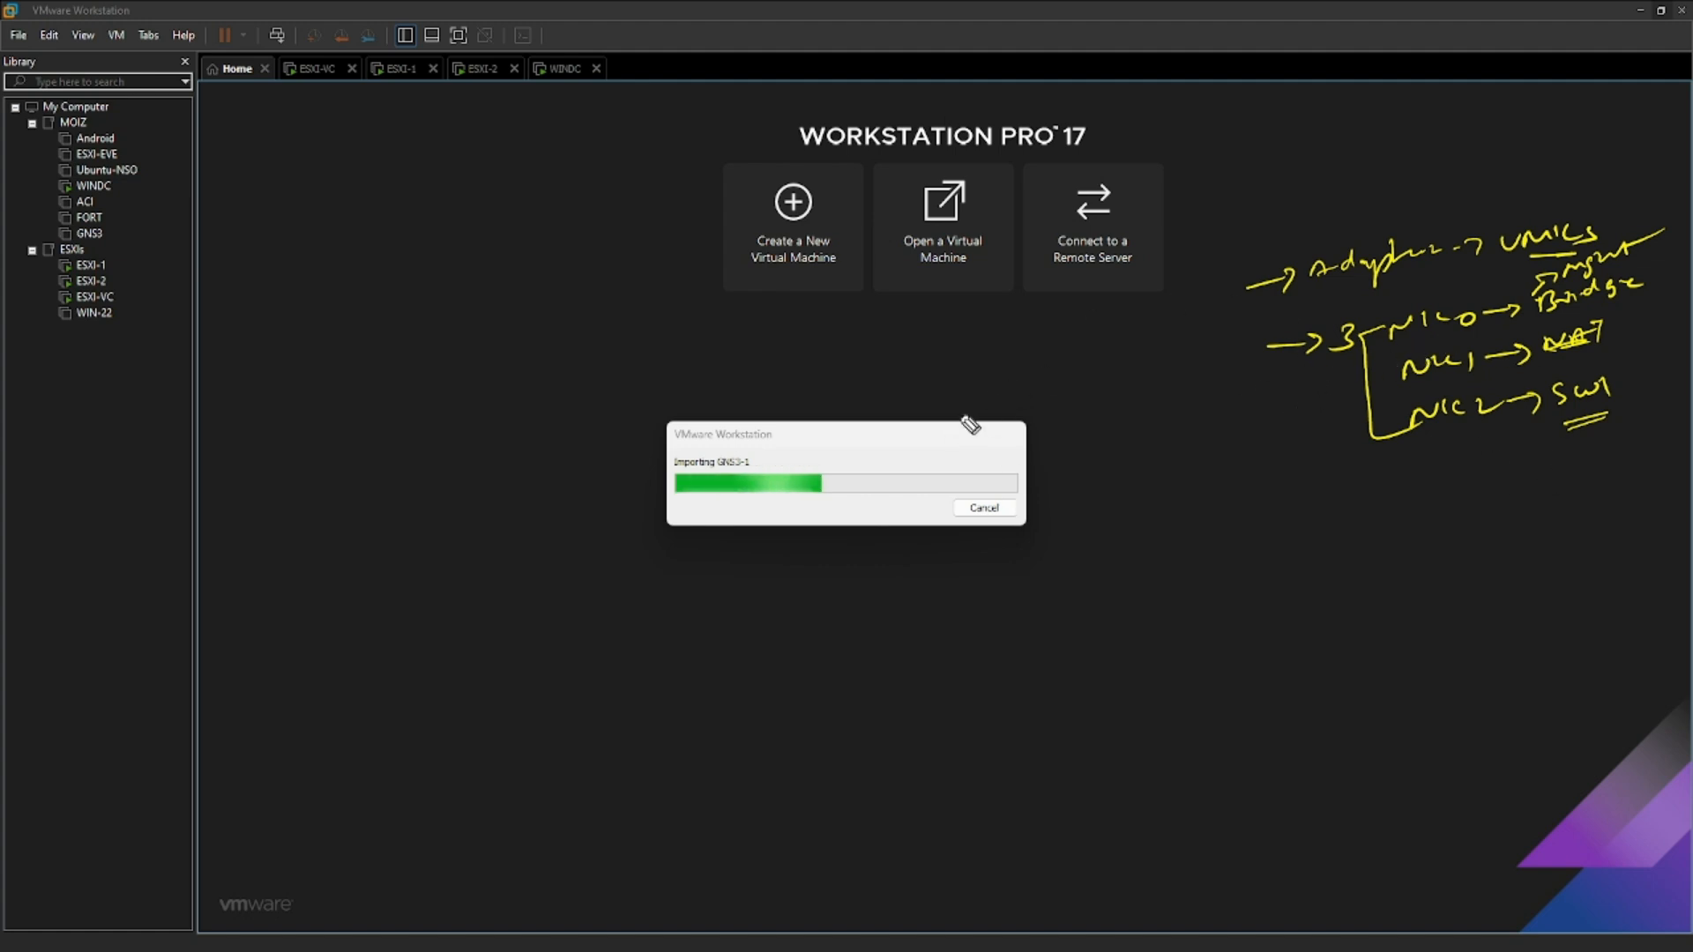
# - Handwrite and underline GNS3 above the import dialog, and clear all annotations from the screen
pyautogui.moveTo(1052, 365)
pyautogui.mouseDown()
pyautogui.moveTo(1006, 404)
pyautogui.moveTo(960, 397)
pyautogui.mouseUp()
pyautogui.moveTo(962, 393)
pyautogui.mouseDown()
pyautogui.moveTo(993, 380)
pyautogui.moveTo(1025, 399)
pyautogui.mouseUp()
pyautogui.moveTo(966, 419); pyautogui.dragTo(1010, 410)
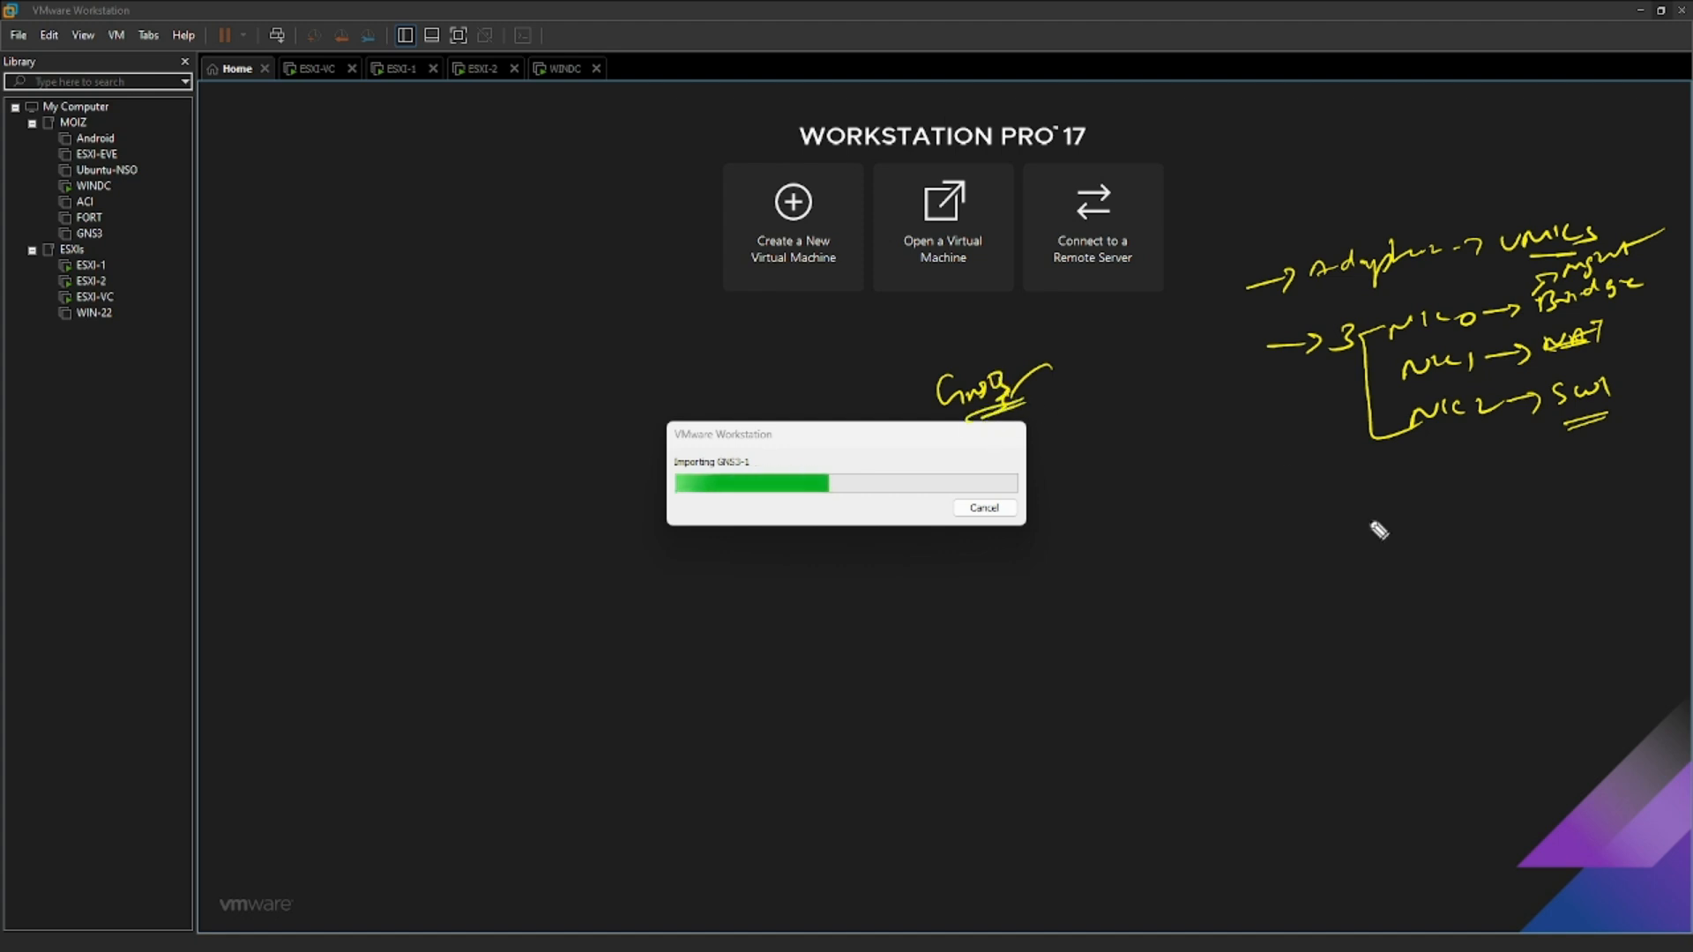
pyautogui.press('Escape')
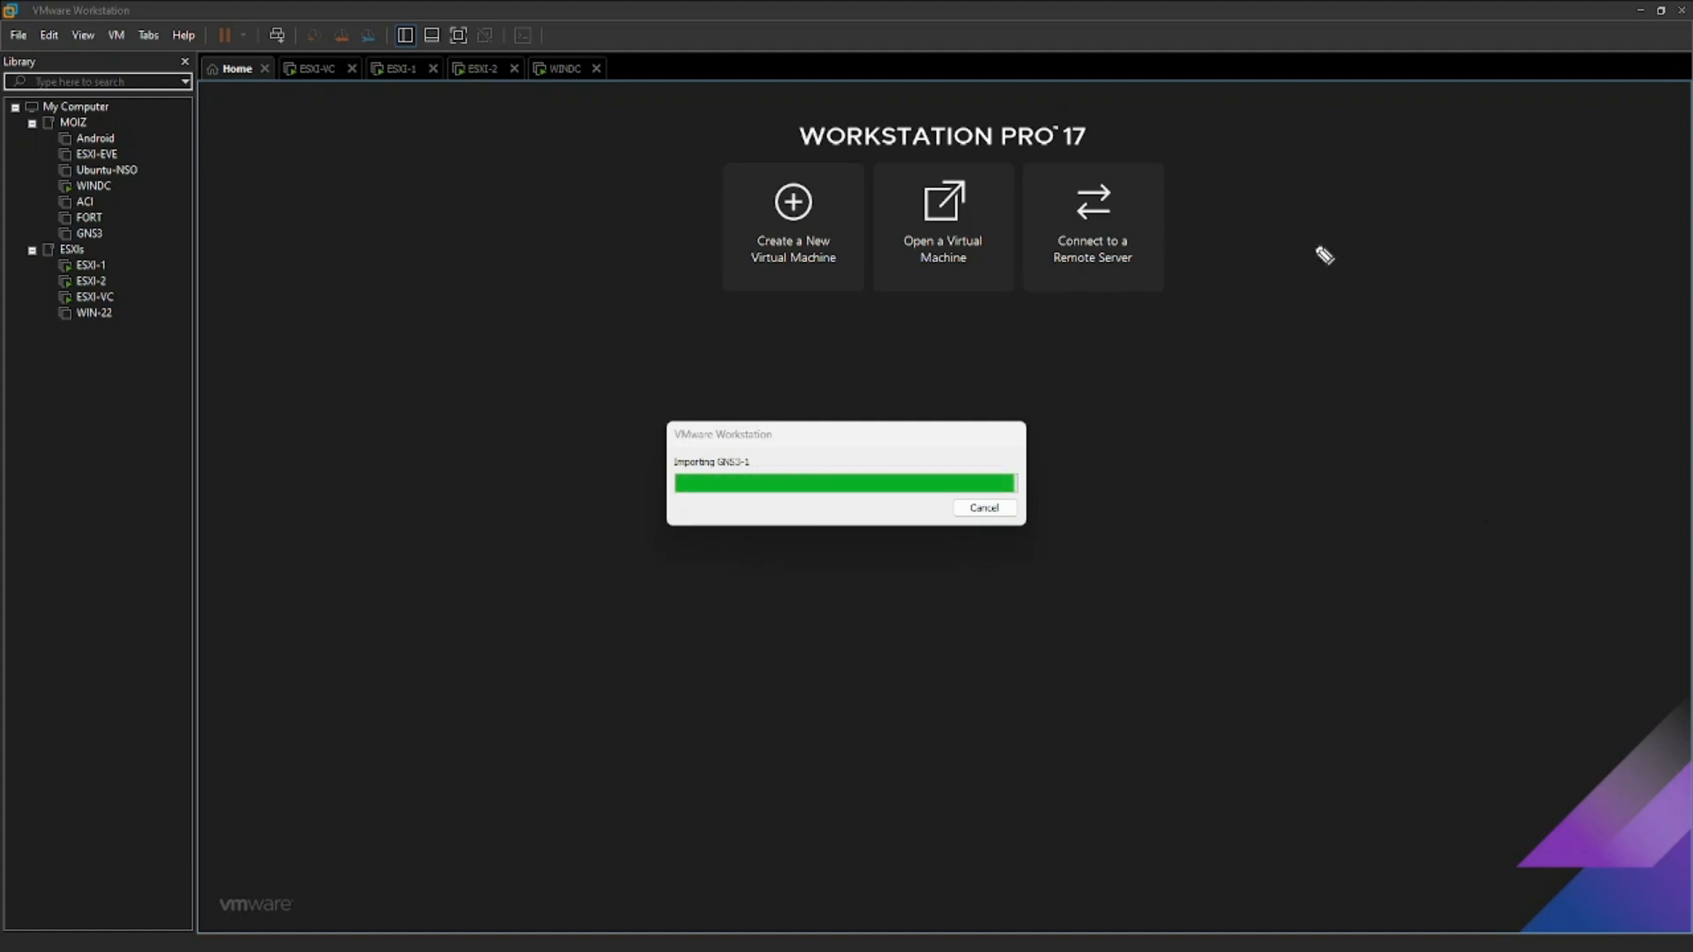
# - Handwrite resource notes for the virtual machine, including 4 GB and 2 vCPUs, beside the import dialog
pyautogui.moveTo(1406, 238)
pyautogui.mouseDown()
pyautogui.moveTo(1376, 227)
pyautogui.moveTo(1430, 244)
pyautogui.mouseUp()
pyautogui.moveTo(1347, 277); pyautogui.dragTo(1464, 279)
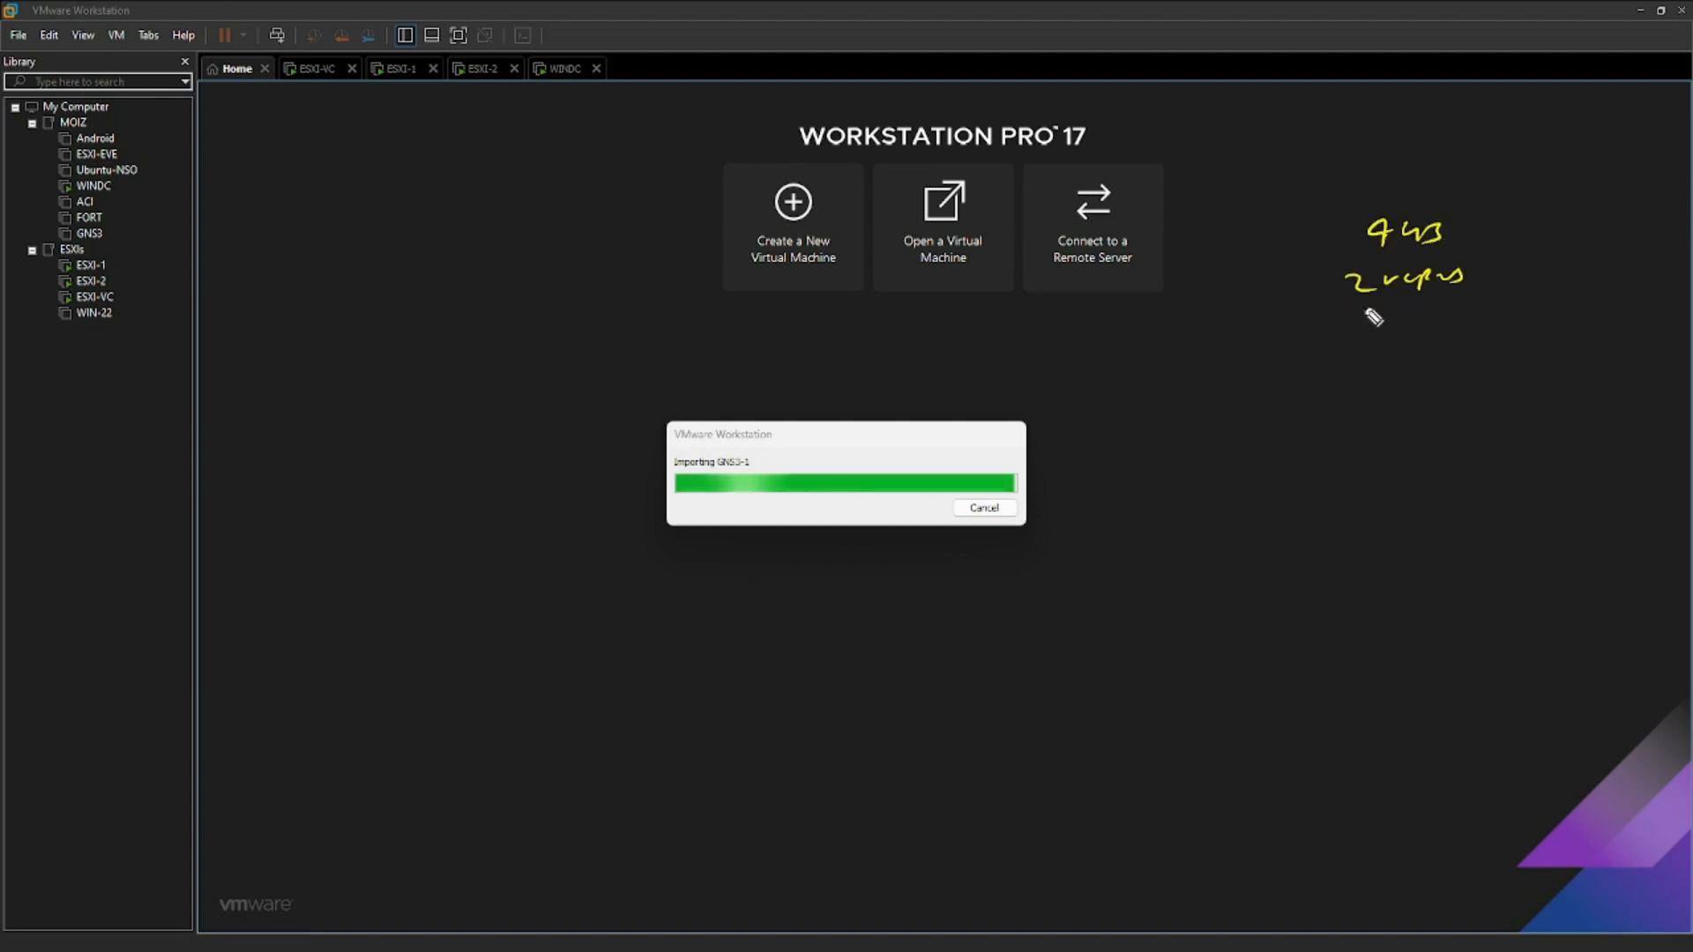
pyautogui.moveTo(1362, 323)
pyautogui.mouseDown()
pyautogui.moveTo(1490, 331)
pyautogui.moveTo(1570, 281)
pyautogui.moveTo(1627, 299)
pyautogui.mouseUp()
pyautogui.moveTo(1486, 325); pyautogui.dragTo(1630, 319)
pyautogui.moveTo(1533, 366)
pyautogui.mouseDown()
pyautogui.moveTo(1490, 334)
pyautogui.moveTo(1616, 374)
pyautogui.mouseUp()
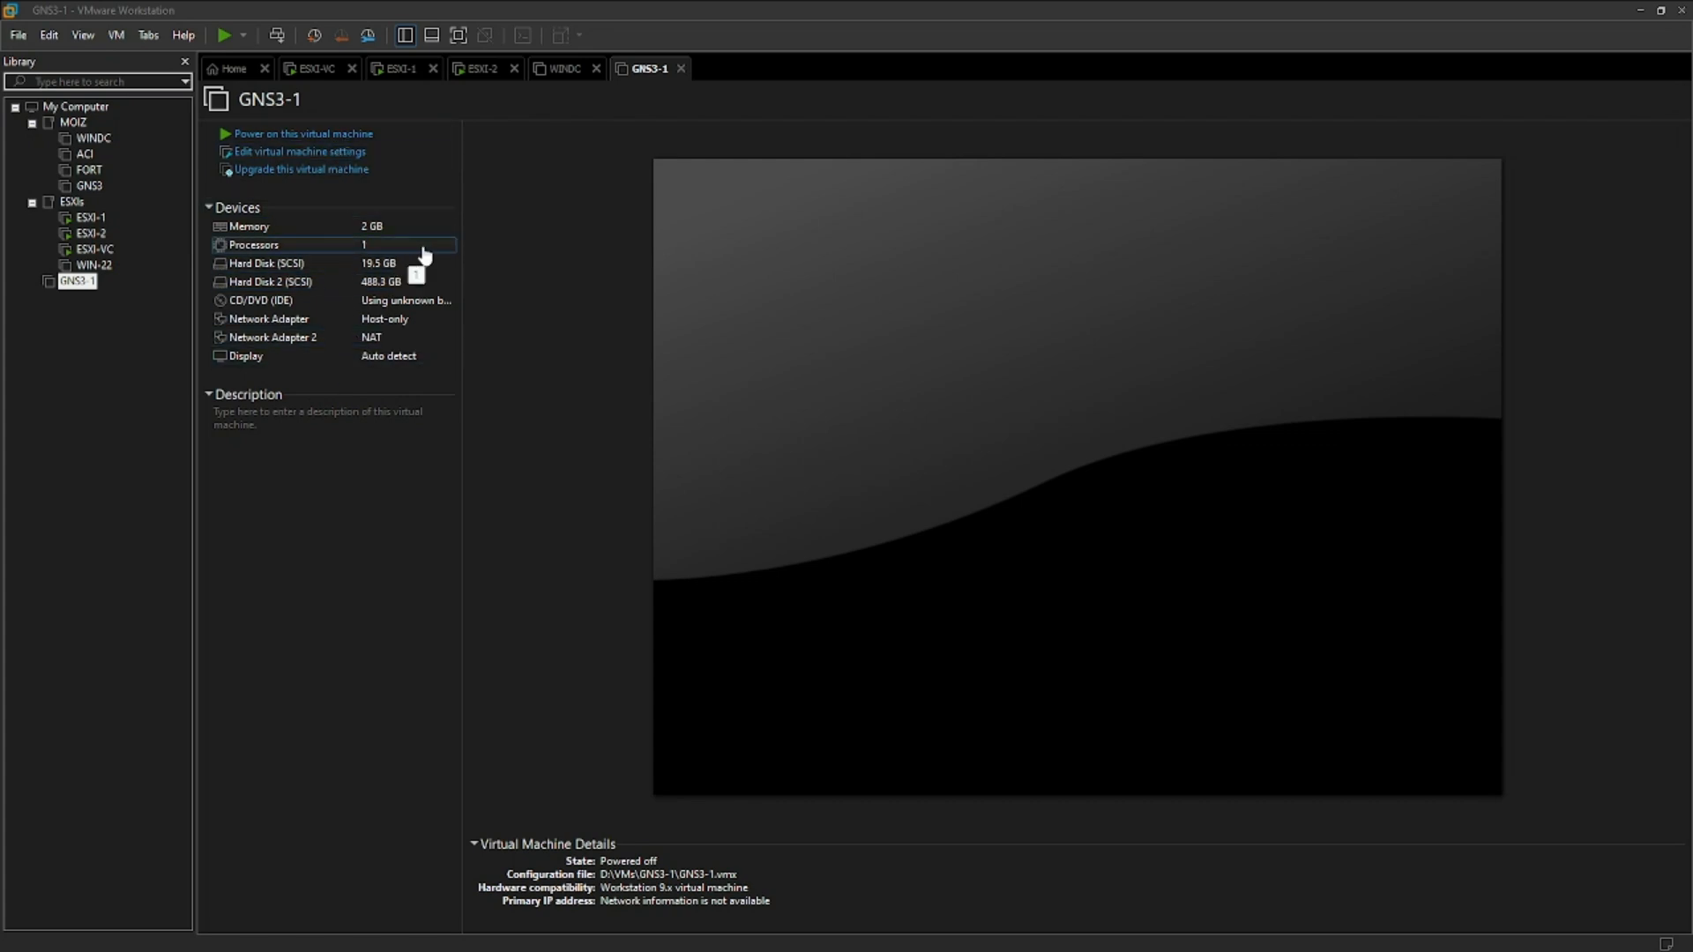
# - Upgrade the GNS3-1 virtual machine's hardware compatibility to Workstation 17.5.x and close the wizard
pyautogui.click(297, 172)
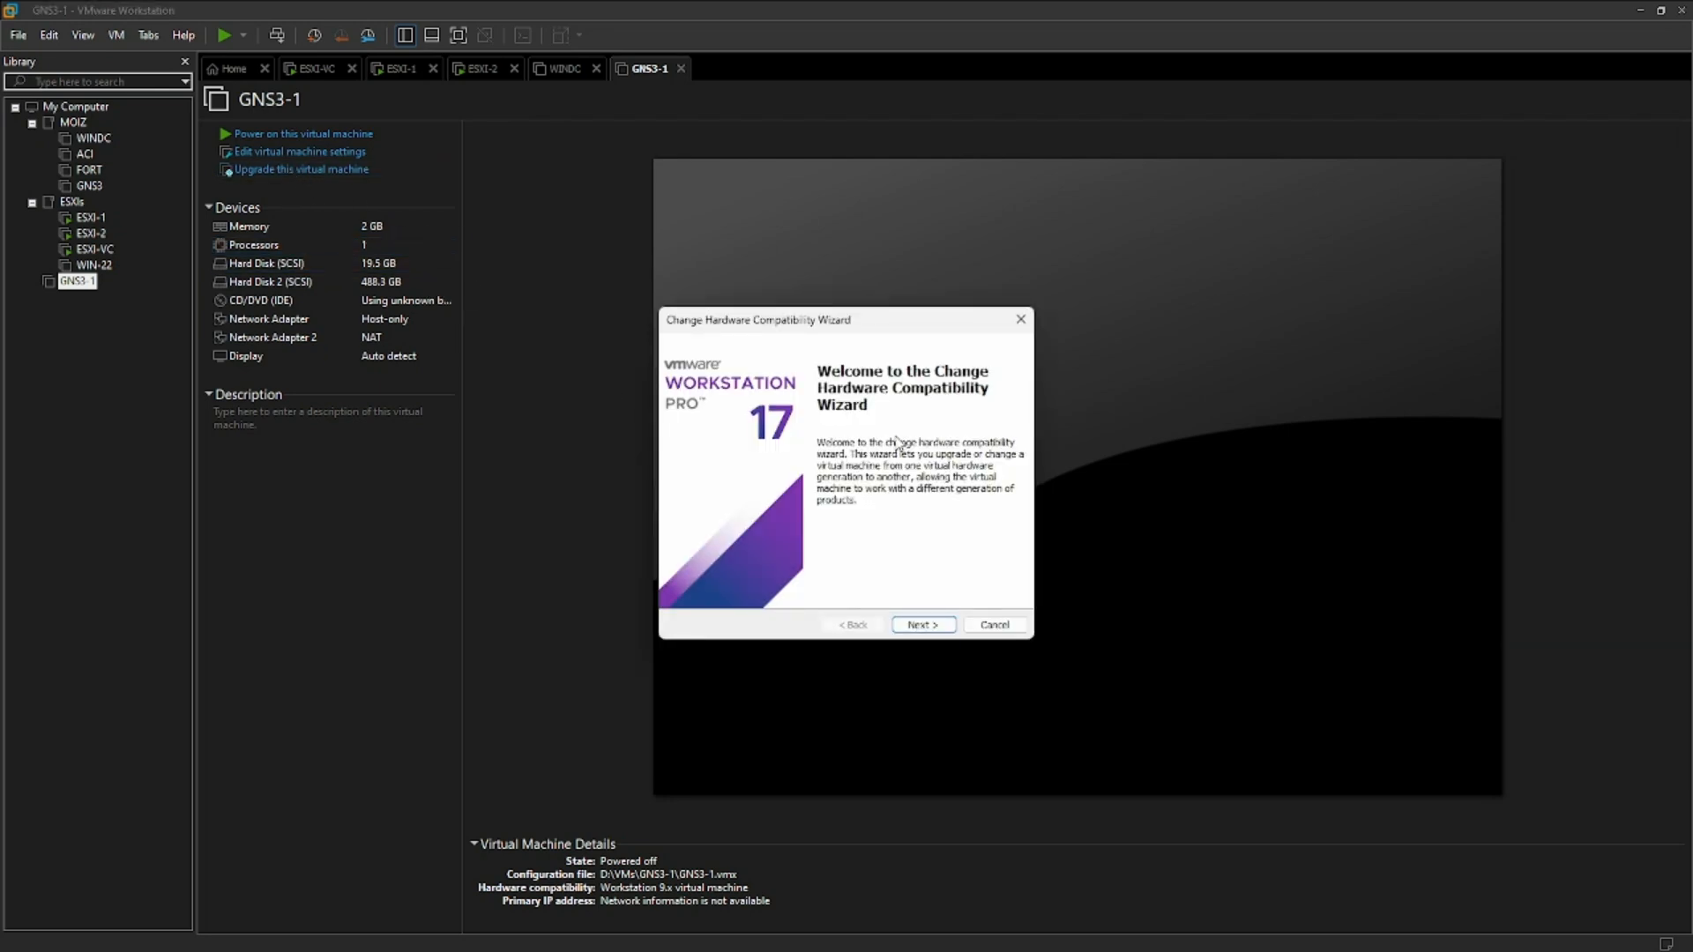
pyautogui.click(923, 626)
pyautogui.click(860, 412)
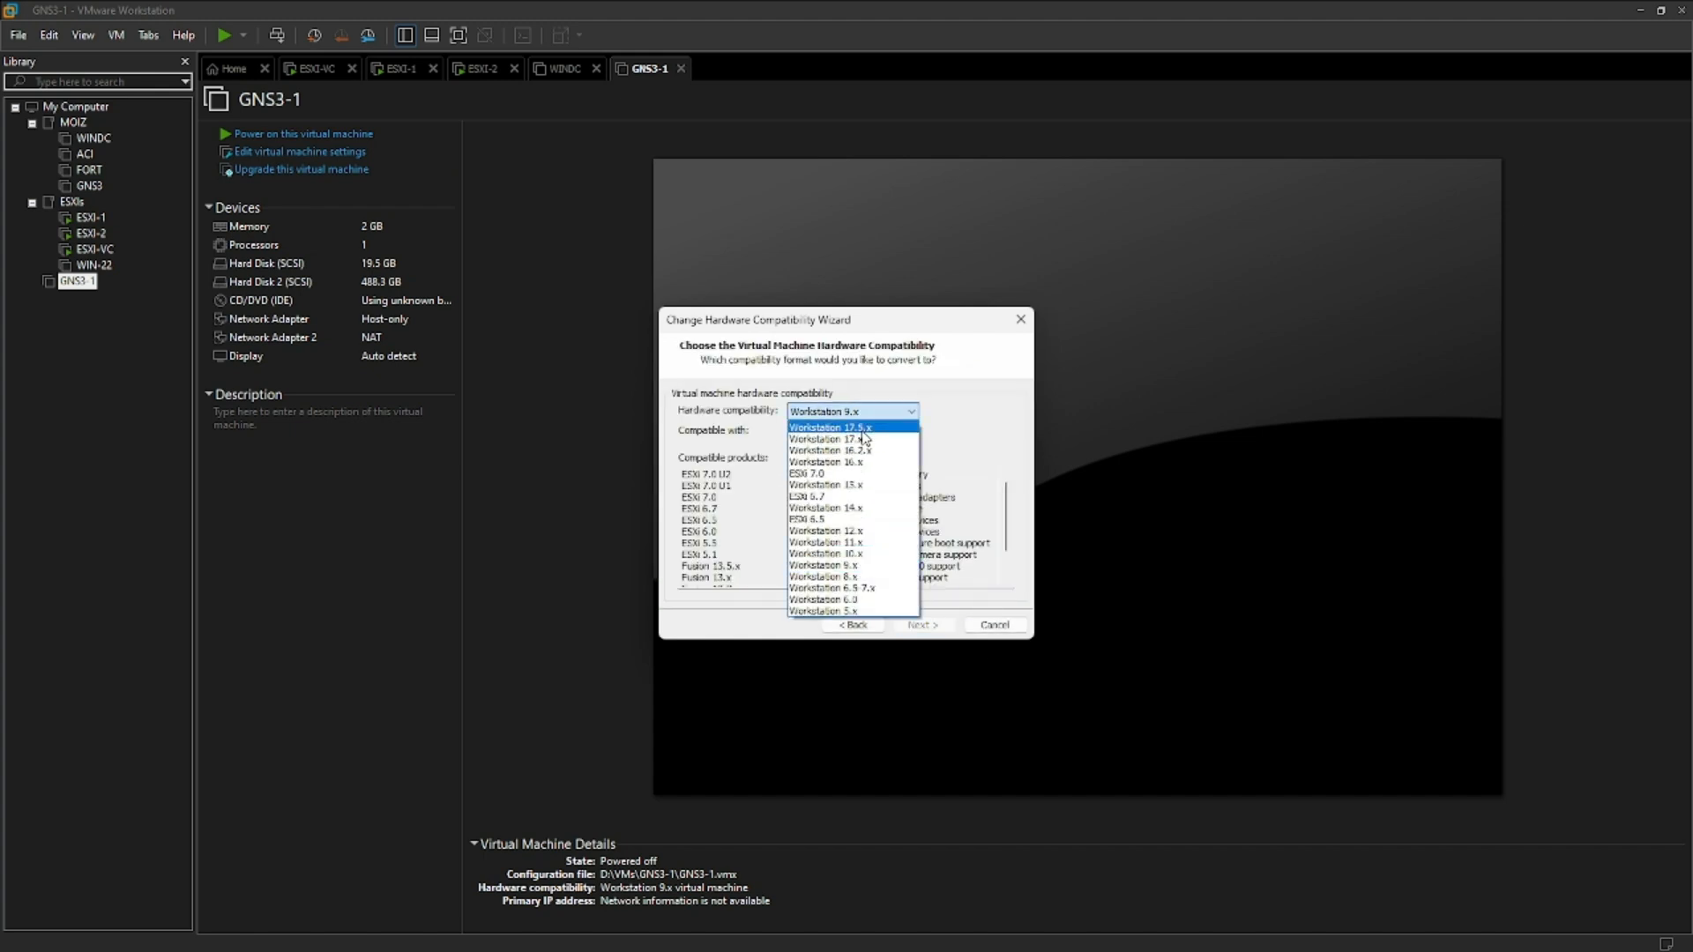
pyautogui.click(862, 431)
pyautogui.click(924, 625)
pyautogui.click(702, 487)
pyautogui.click(917, 624)
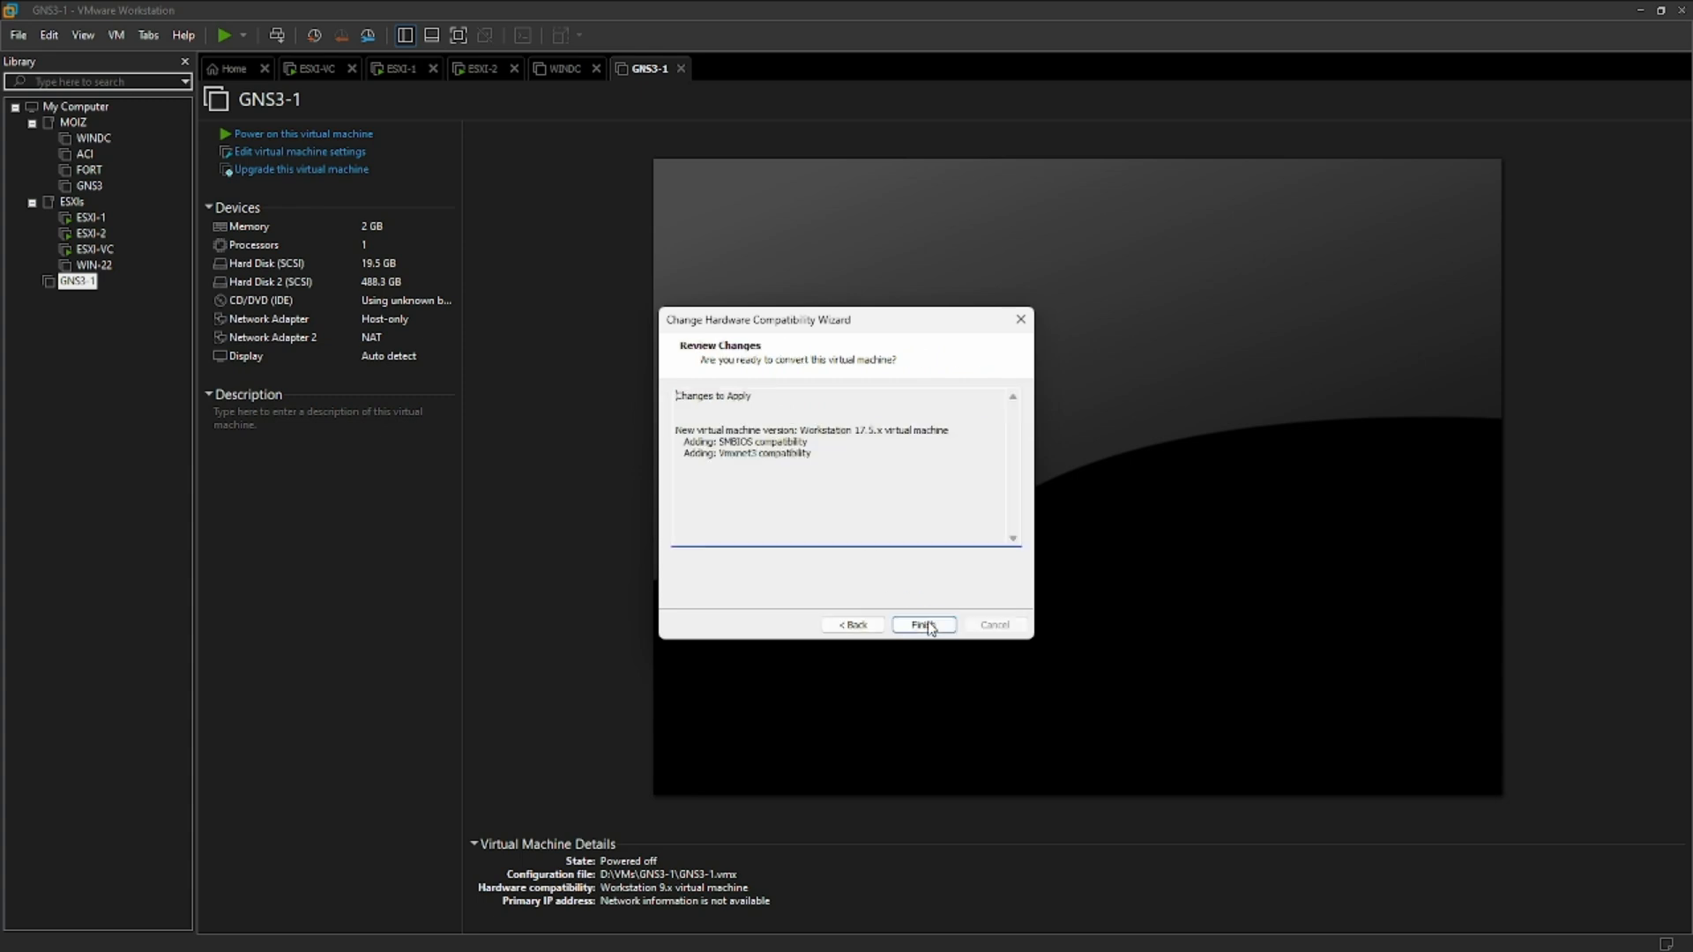
pyautogui.click(928, 626)
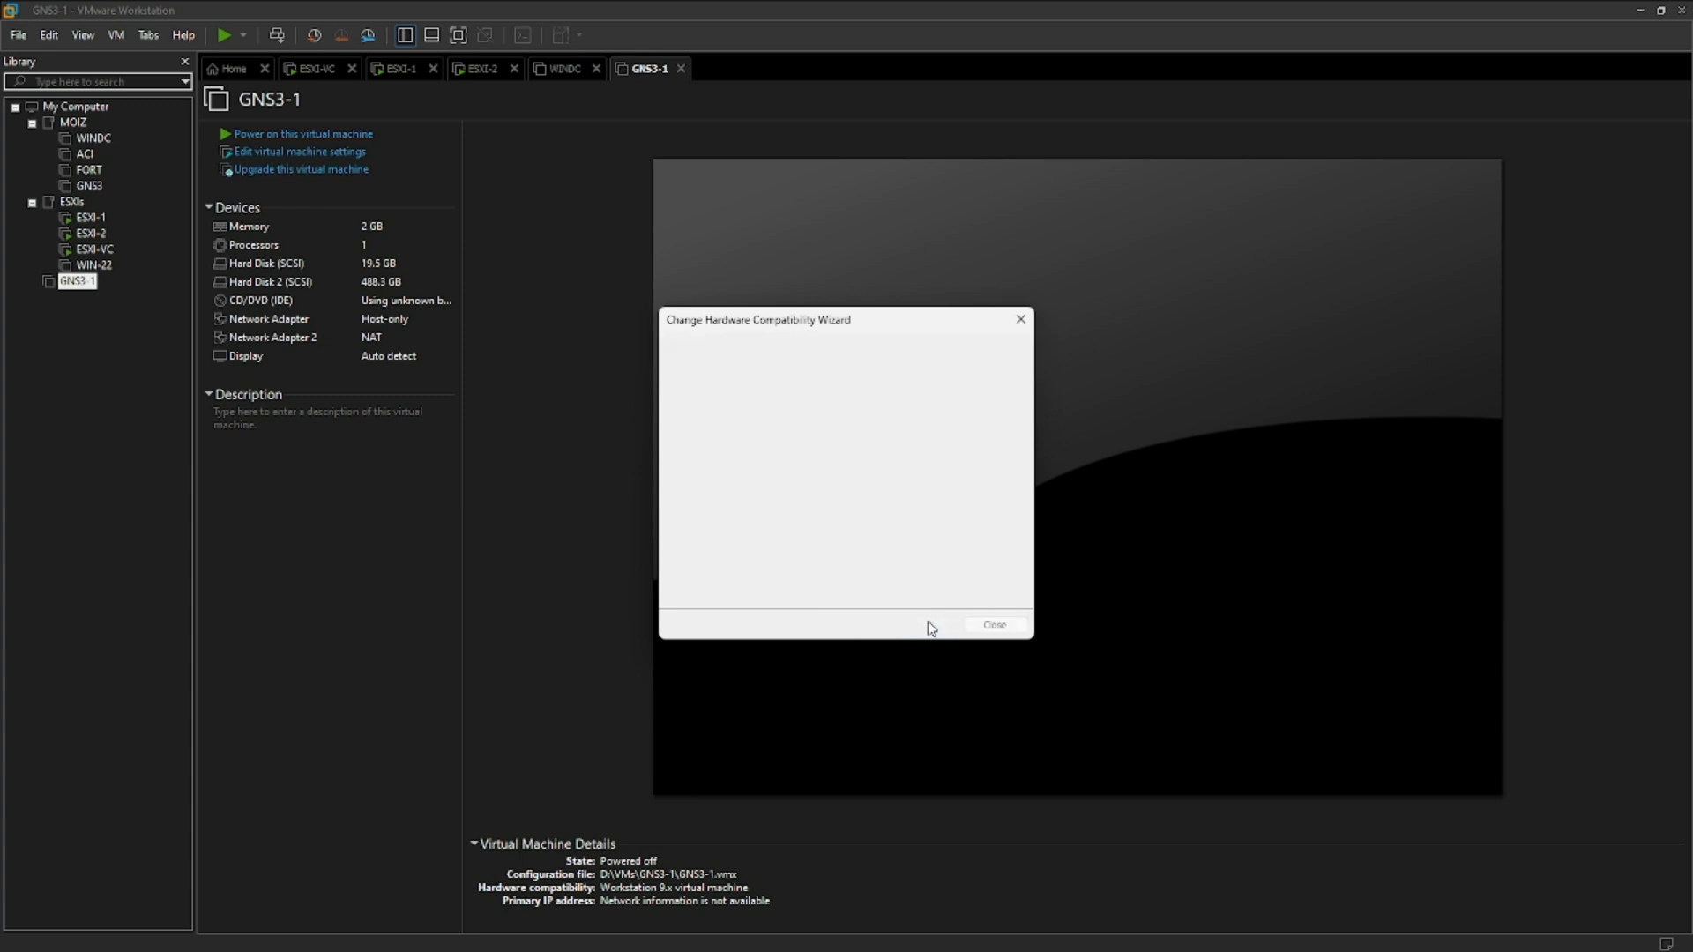
pyautogui.click(995, 625)
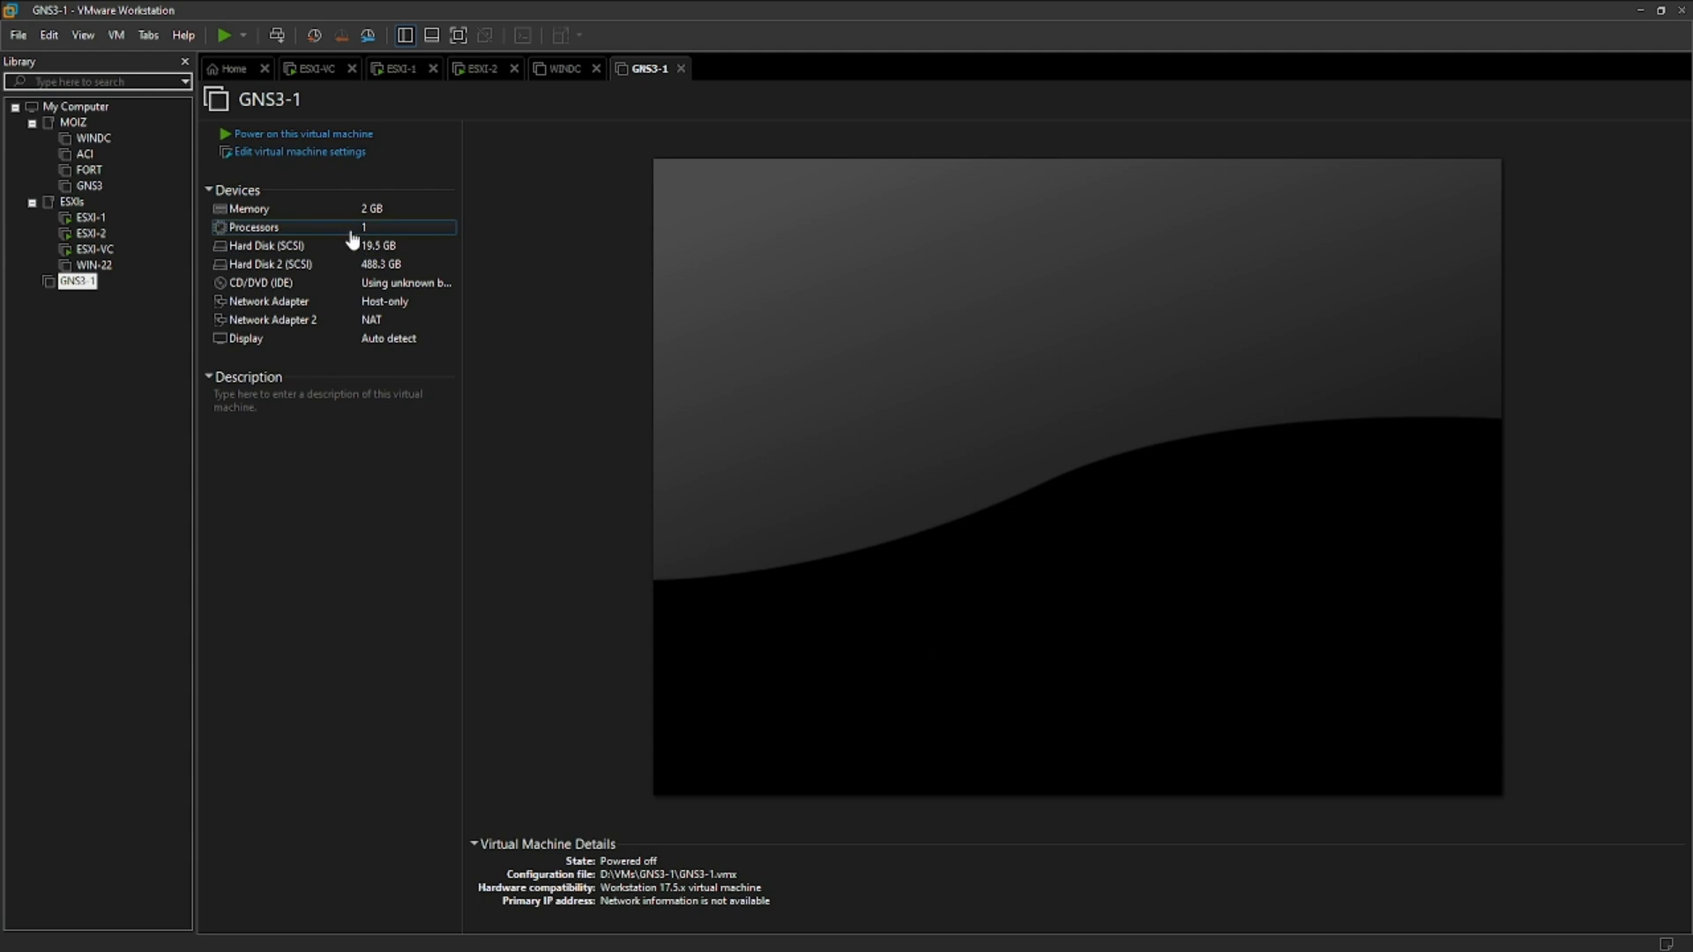
# - In the GNS3-1 virtual machine settings, set the memory to 4096 MB and the number of processors to 2
pyautogui.click(335, 152)
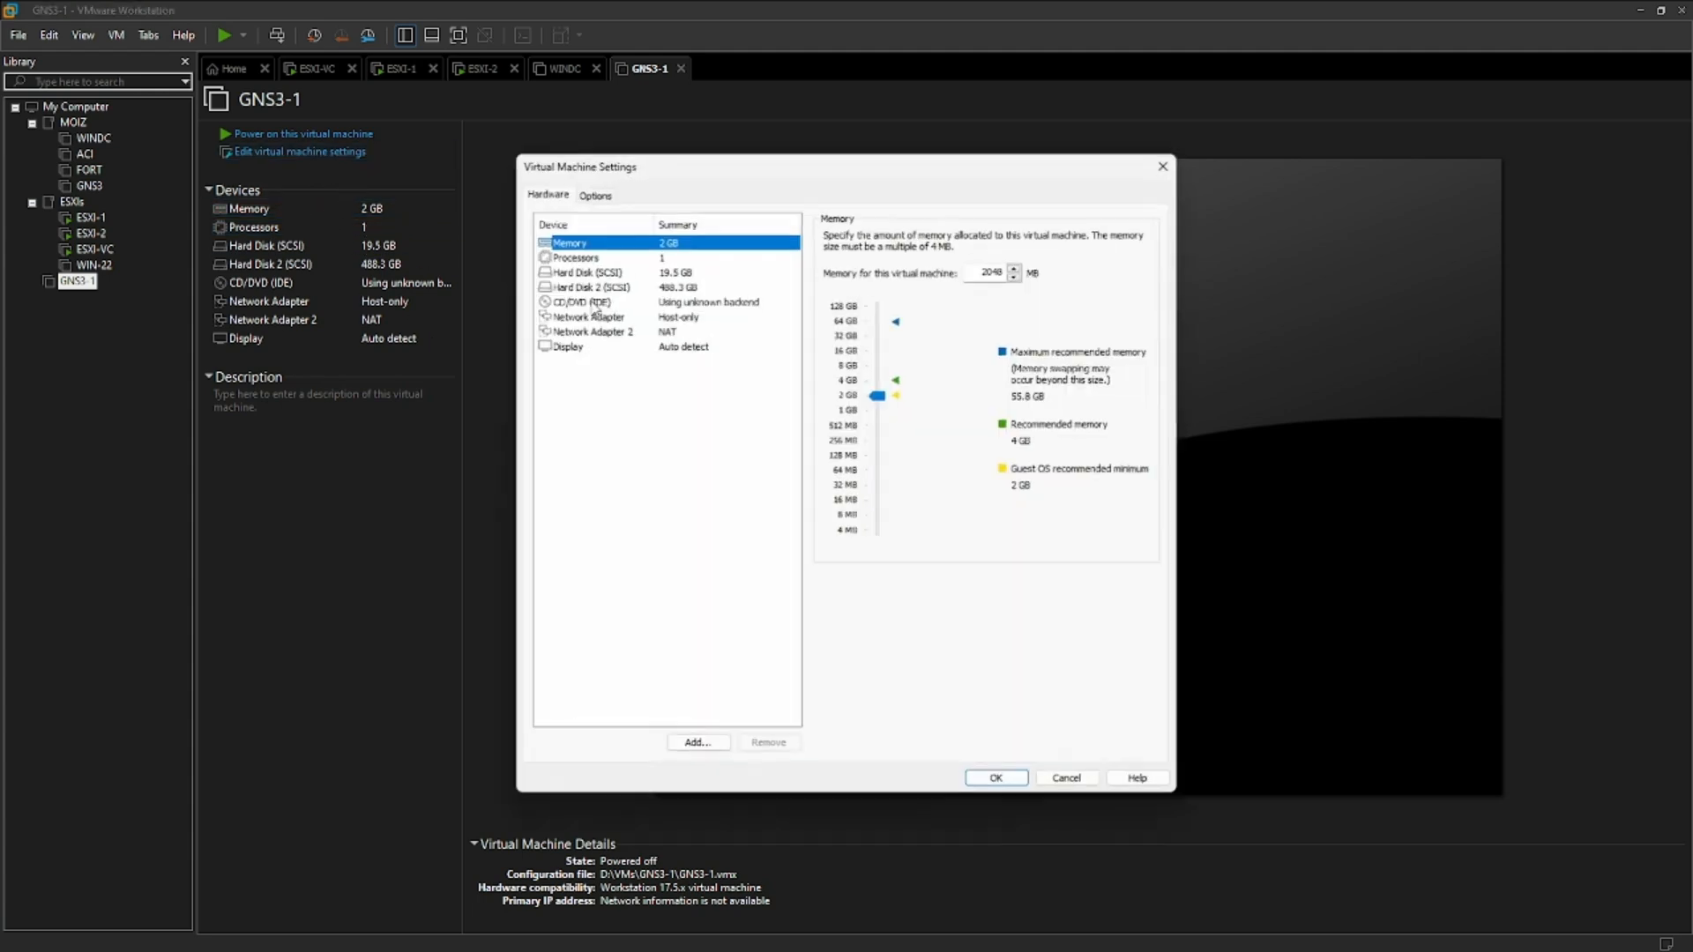
pyautogui.click(691, 257)
pyautogui.click(1027, 236)
pyautogui.click(1001, 262)
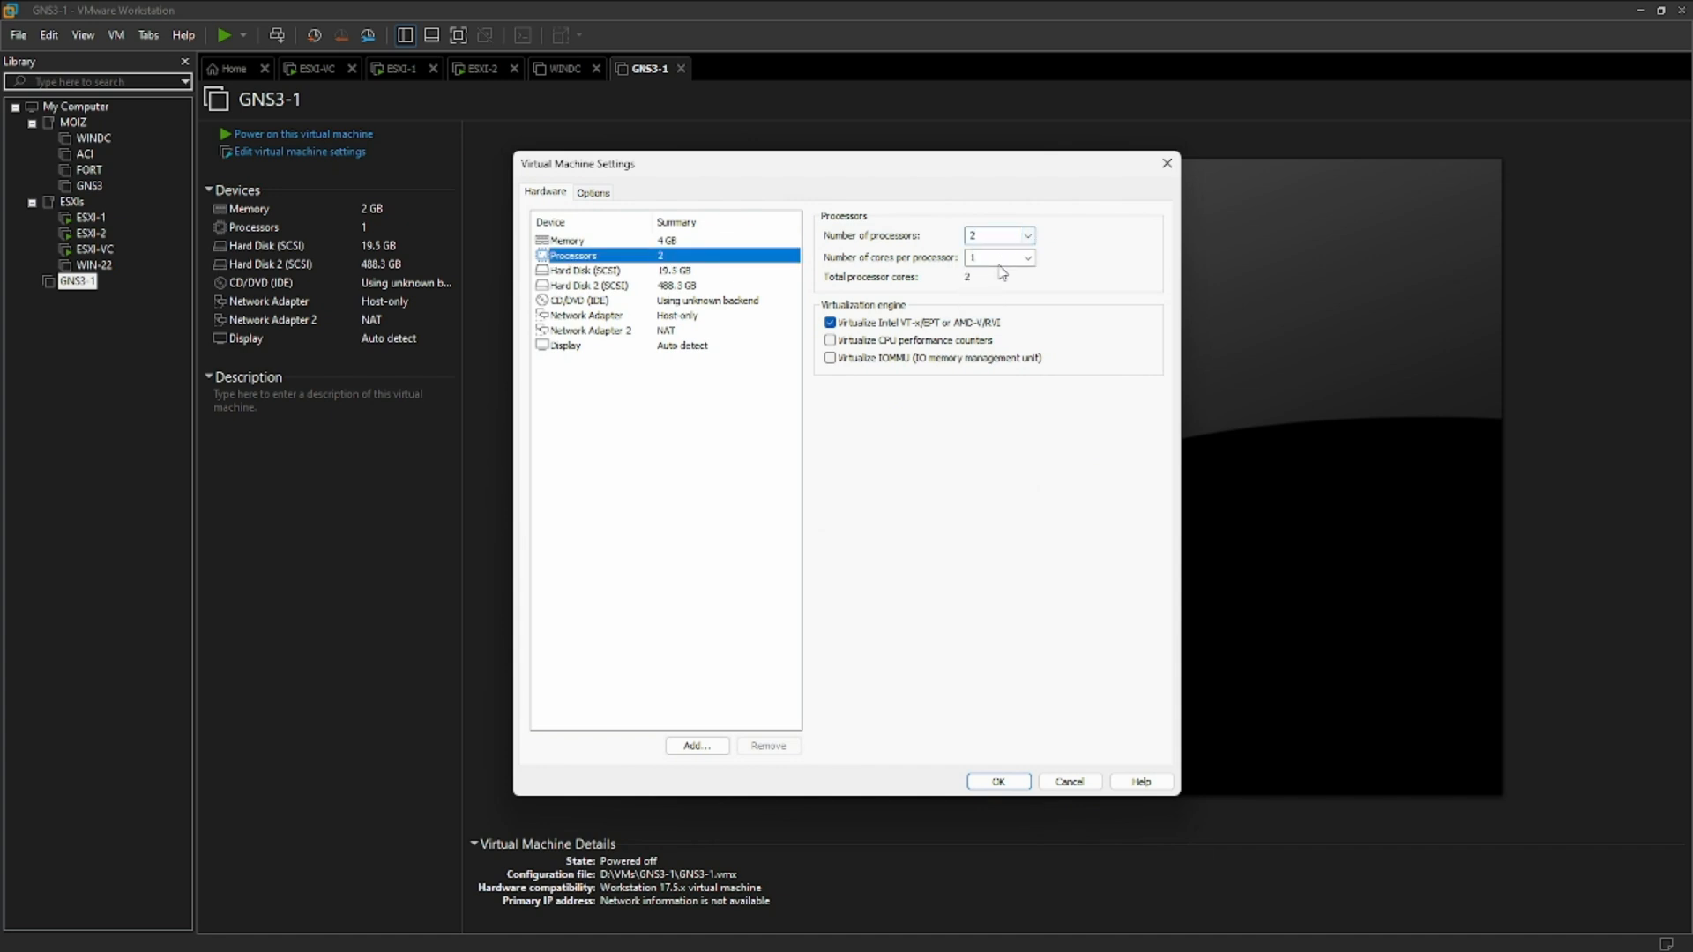
# - Review the two hard disks of GNS3-1 and set the first network adapter's connection to Bridged
pyautogui.click(681, 271)
pyautogui.click(683, 284)
pyautogui.click(682, 272)
pyautogui.click(687, 286)
pyautogui.click(686, 272)
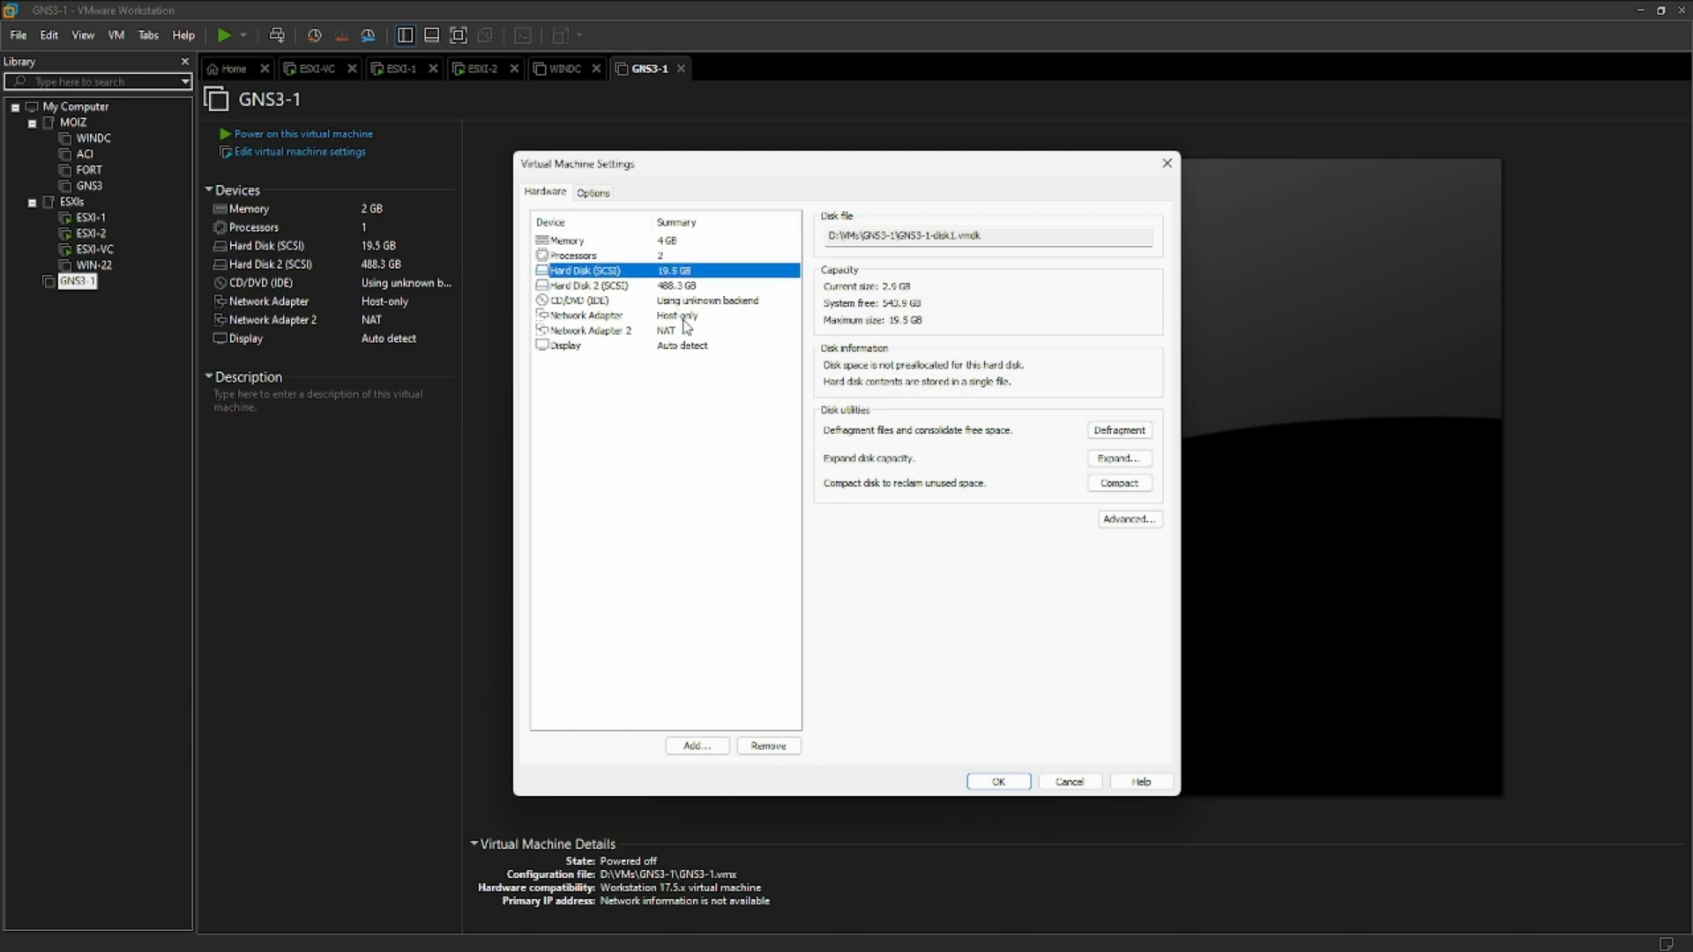
pyautogui.click(675, 316)
pyautogui.click(626, 326)
pyautogui.click(626, 319)
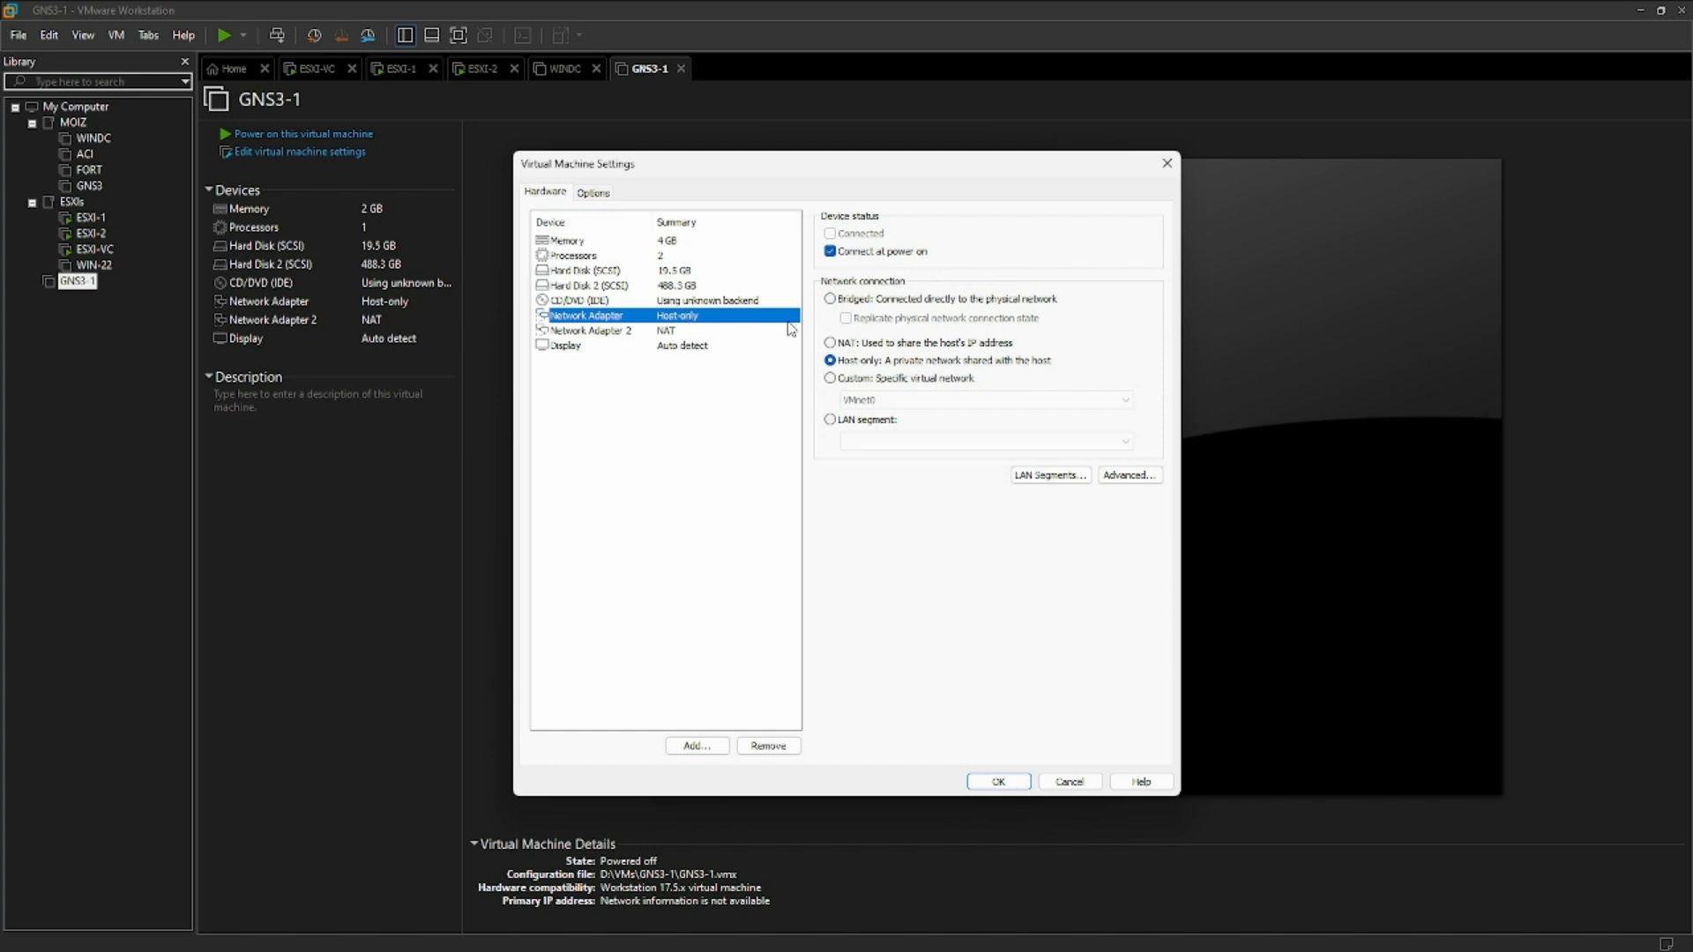
pyautogui.click(830, 300)
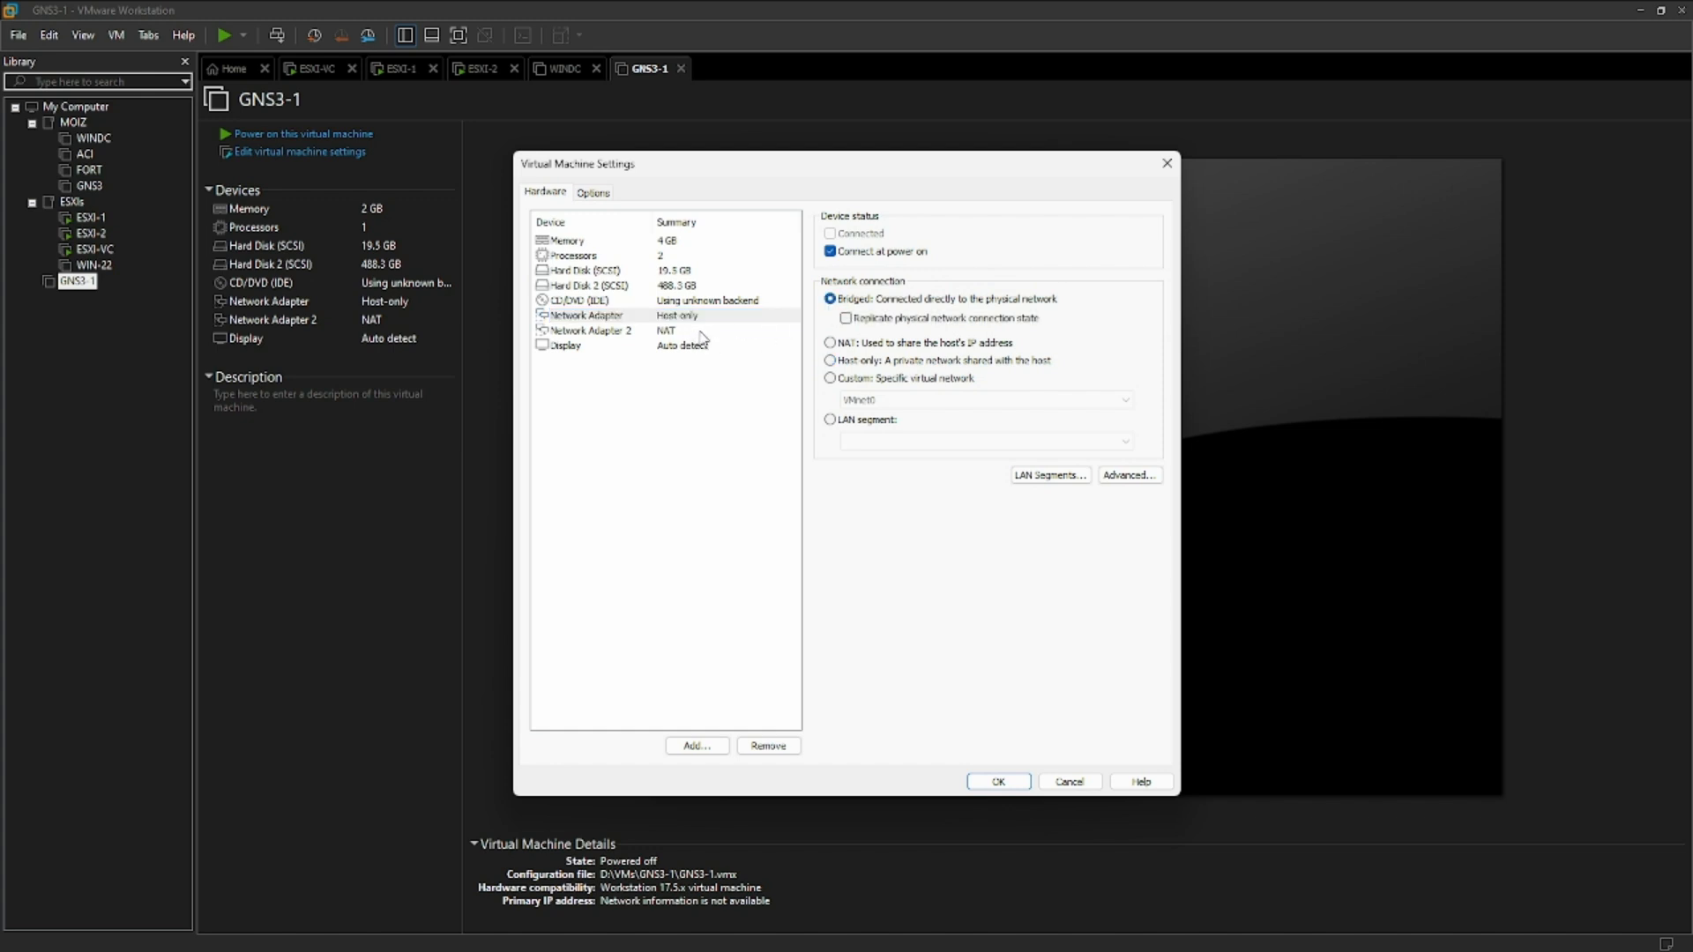
# - Add a third network adapter to GNS3-1 on the custom virtual network SW1 (Host-only), and apply the settings
pyautogui.click(688, 332)
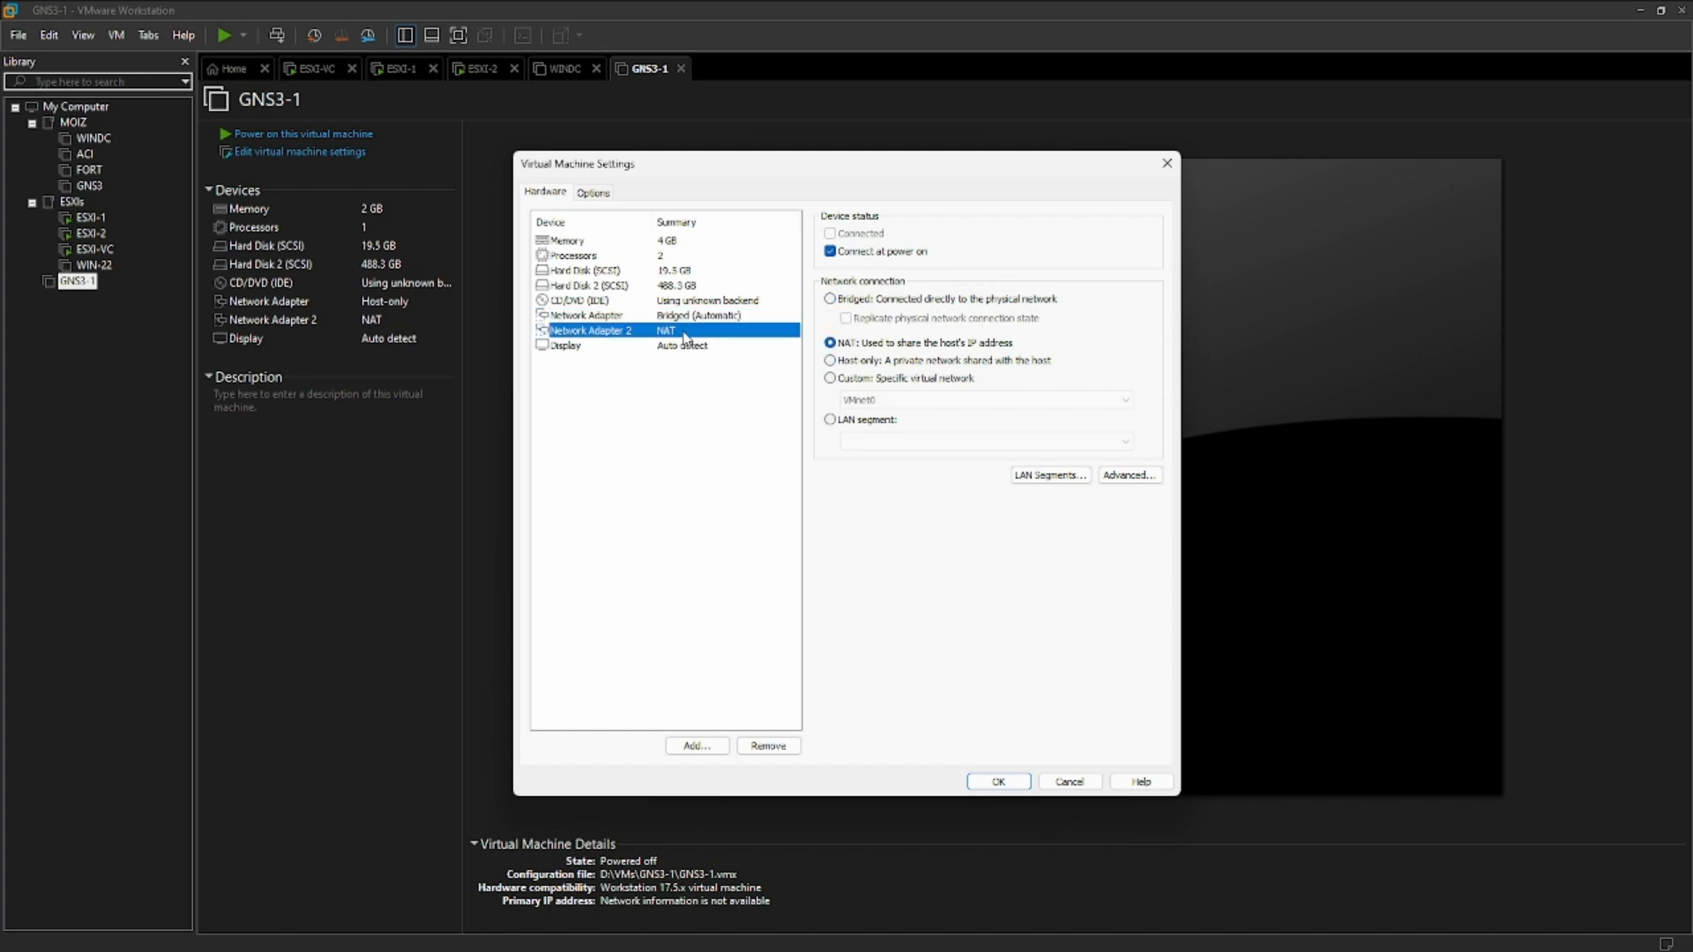
pyautogui.click(697, 746)
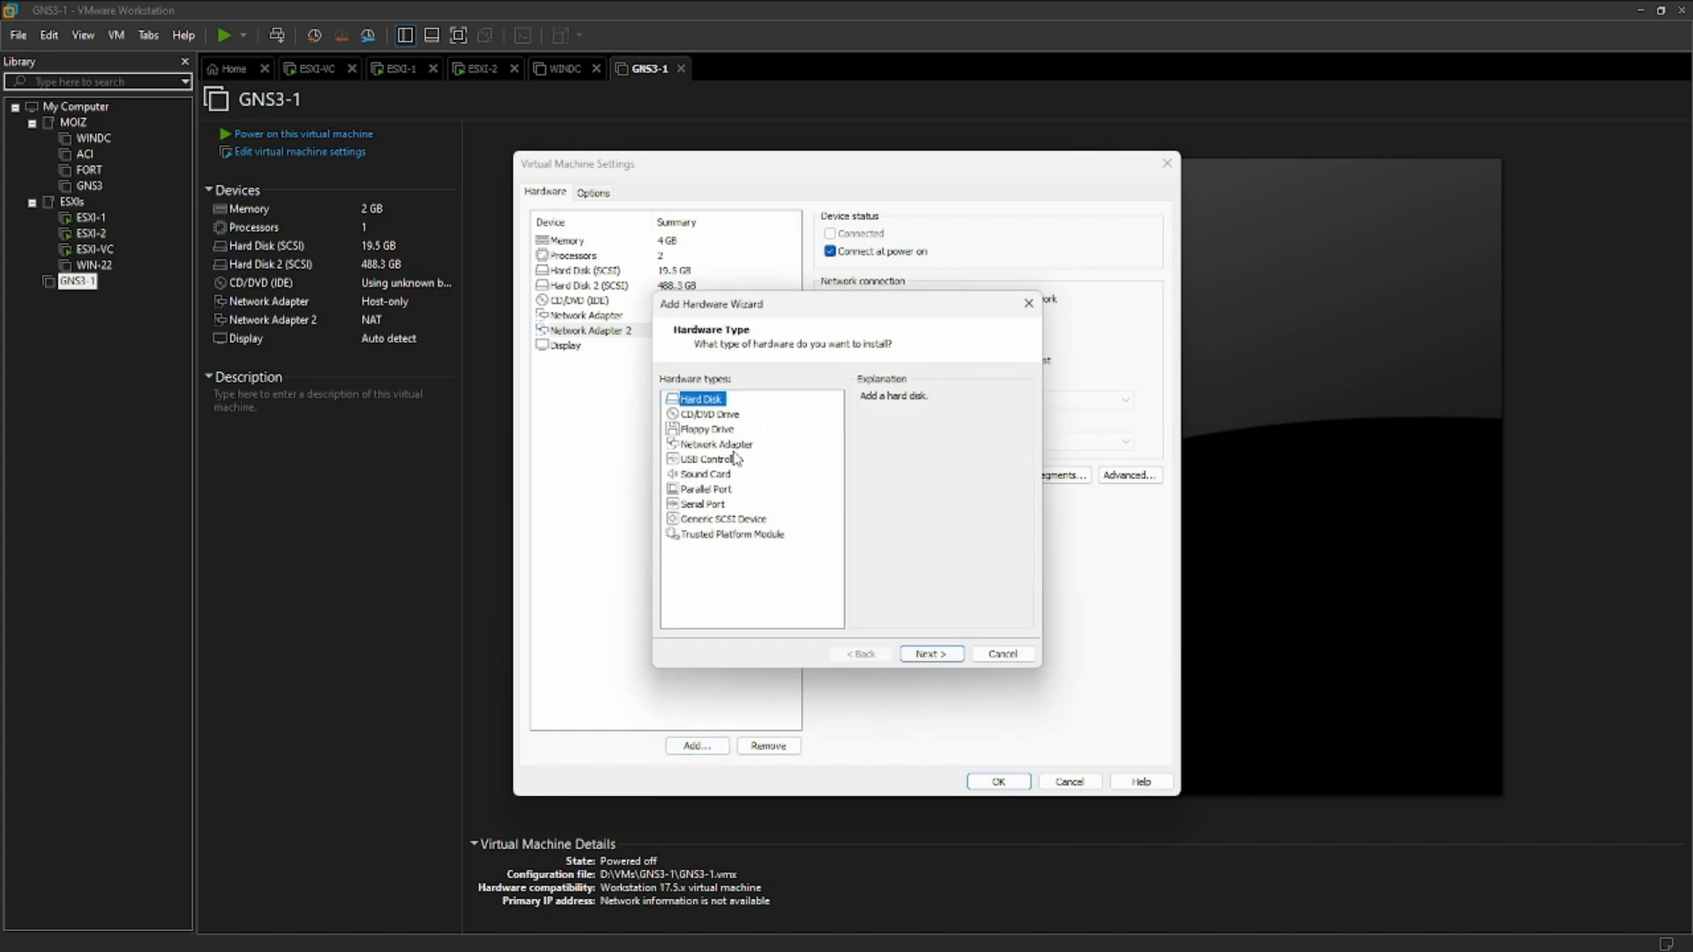
pyautogui.click(736, 445)
pyautogui.click(932, 654)
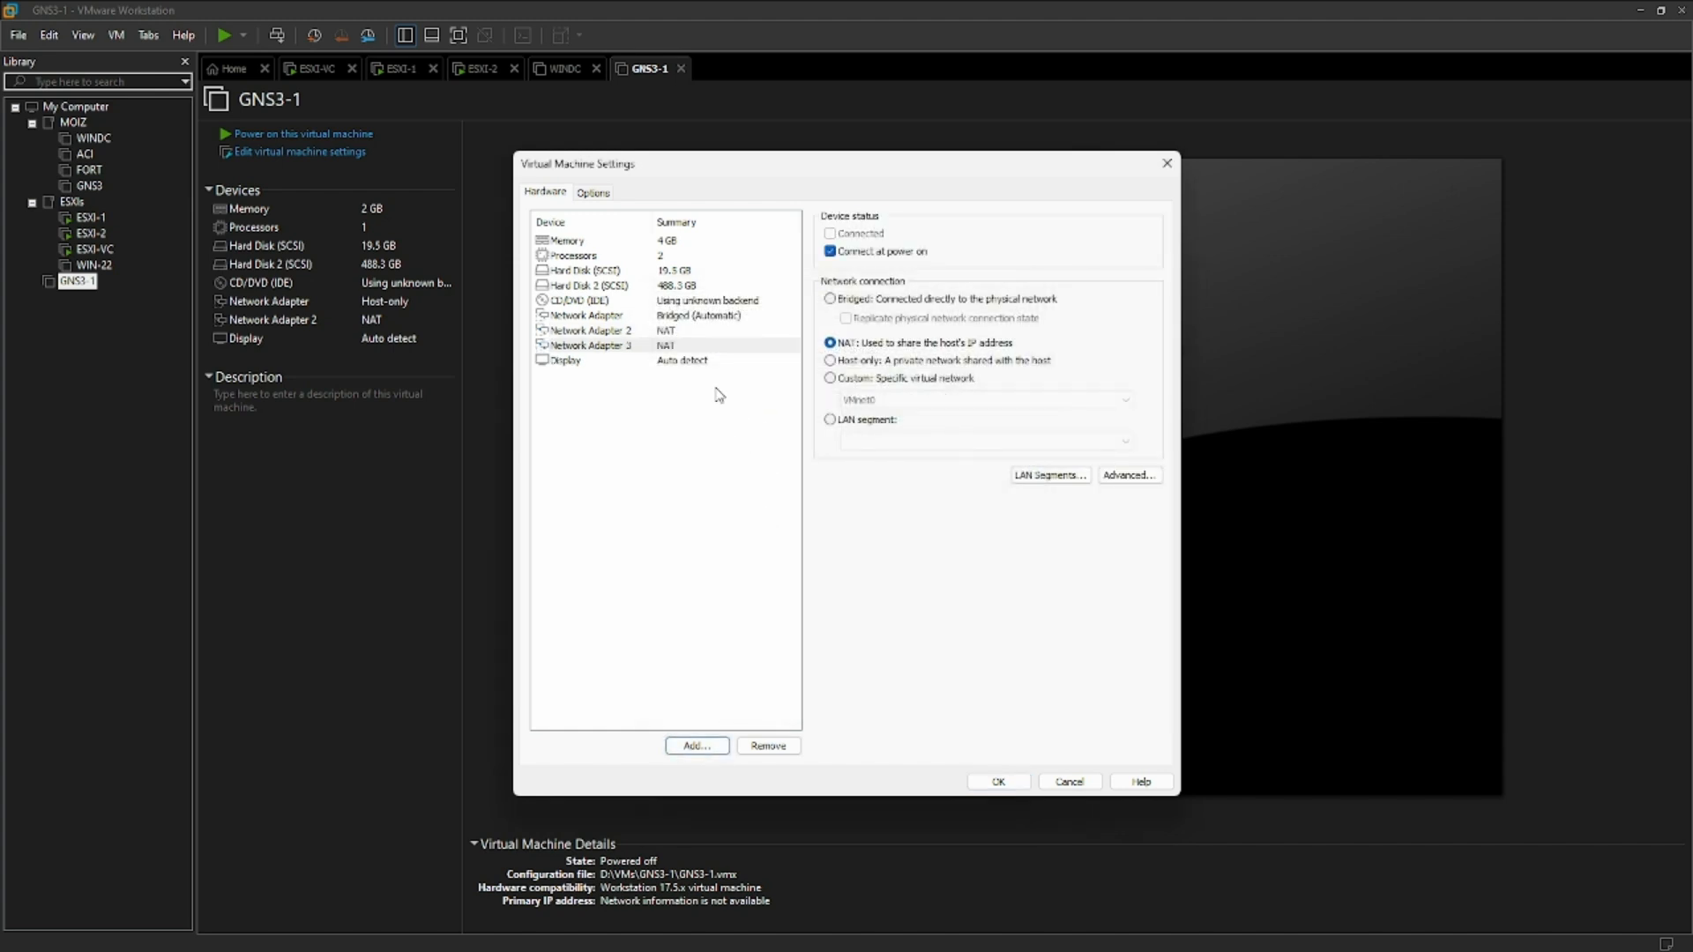
pyautogui.click(830, 378)
pyautogui.click(983, 400)
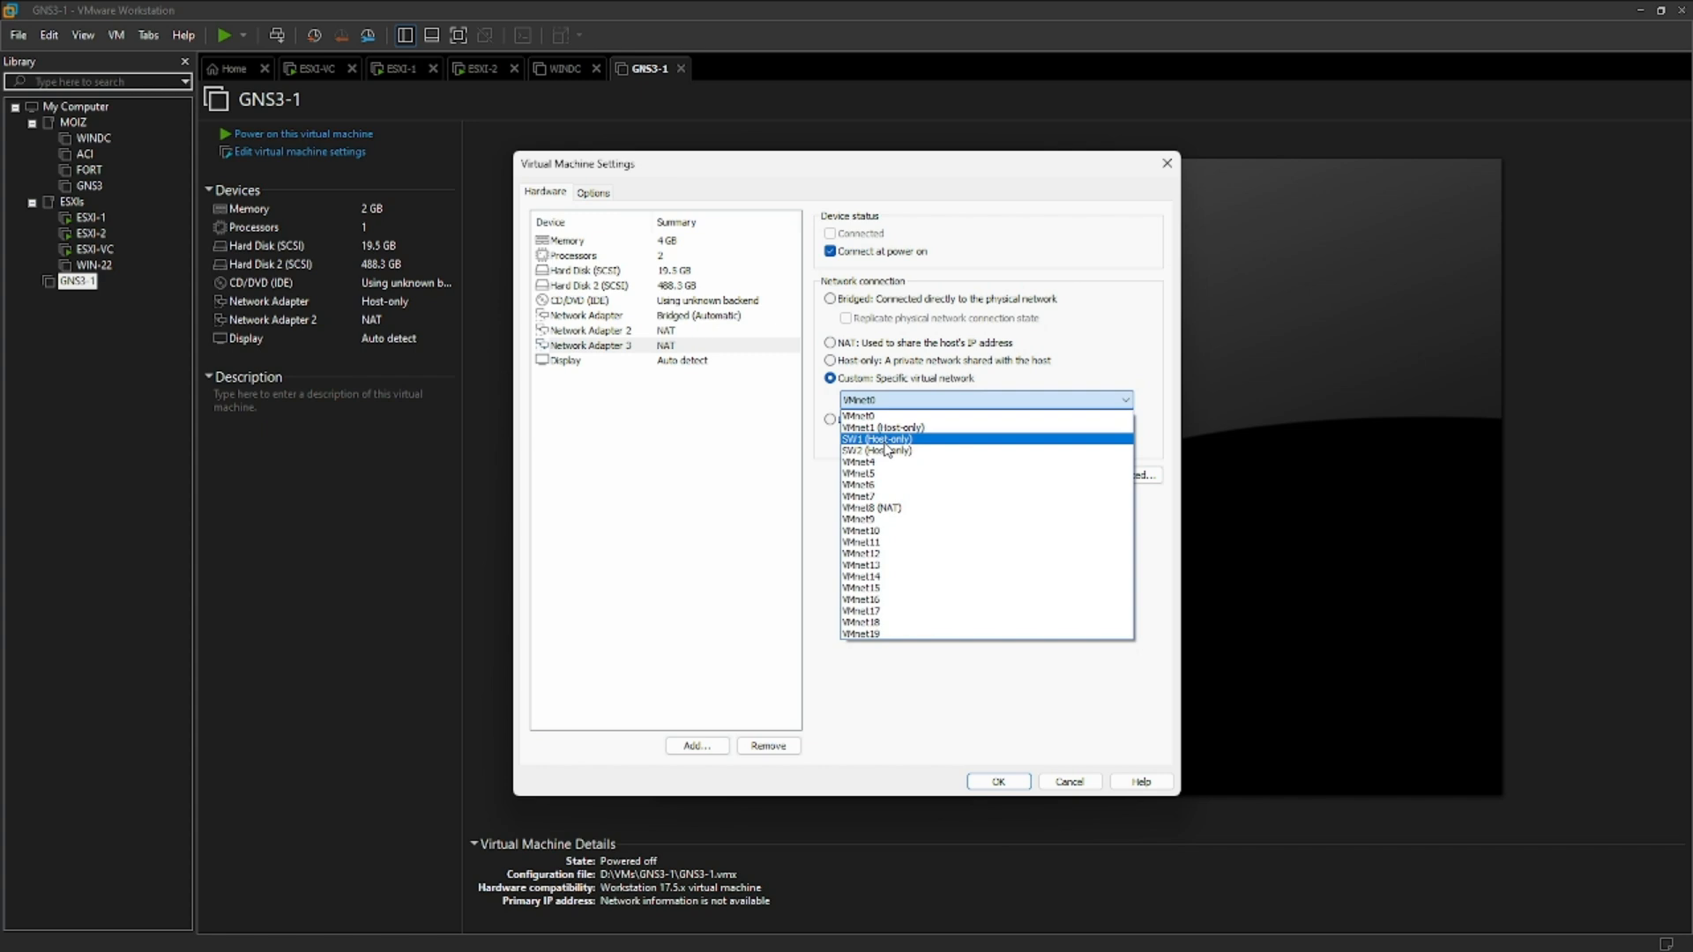
pyautogui.click(882, 439)
pyautogui.click(997, 781)
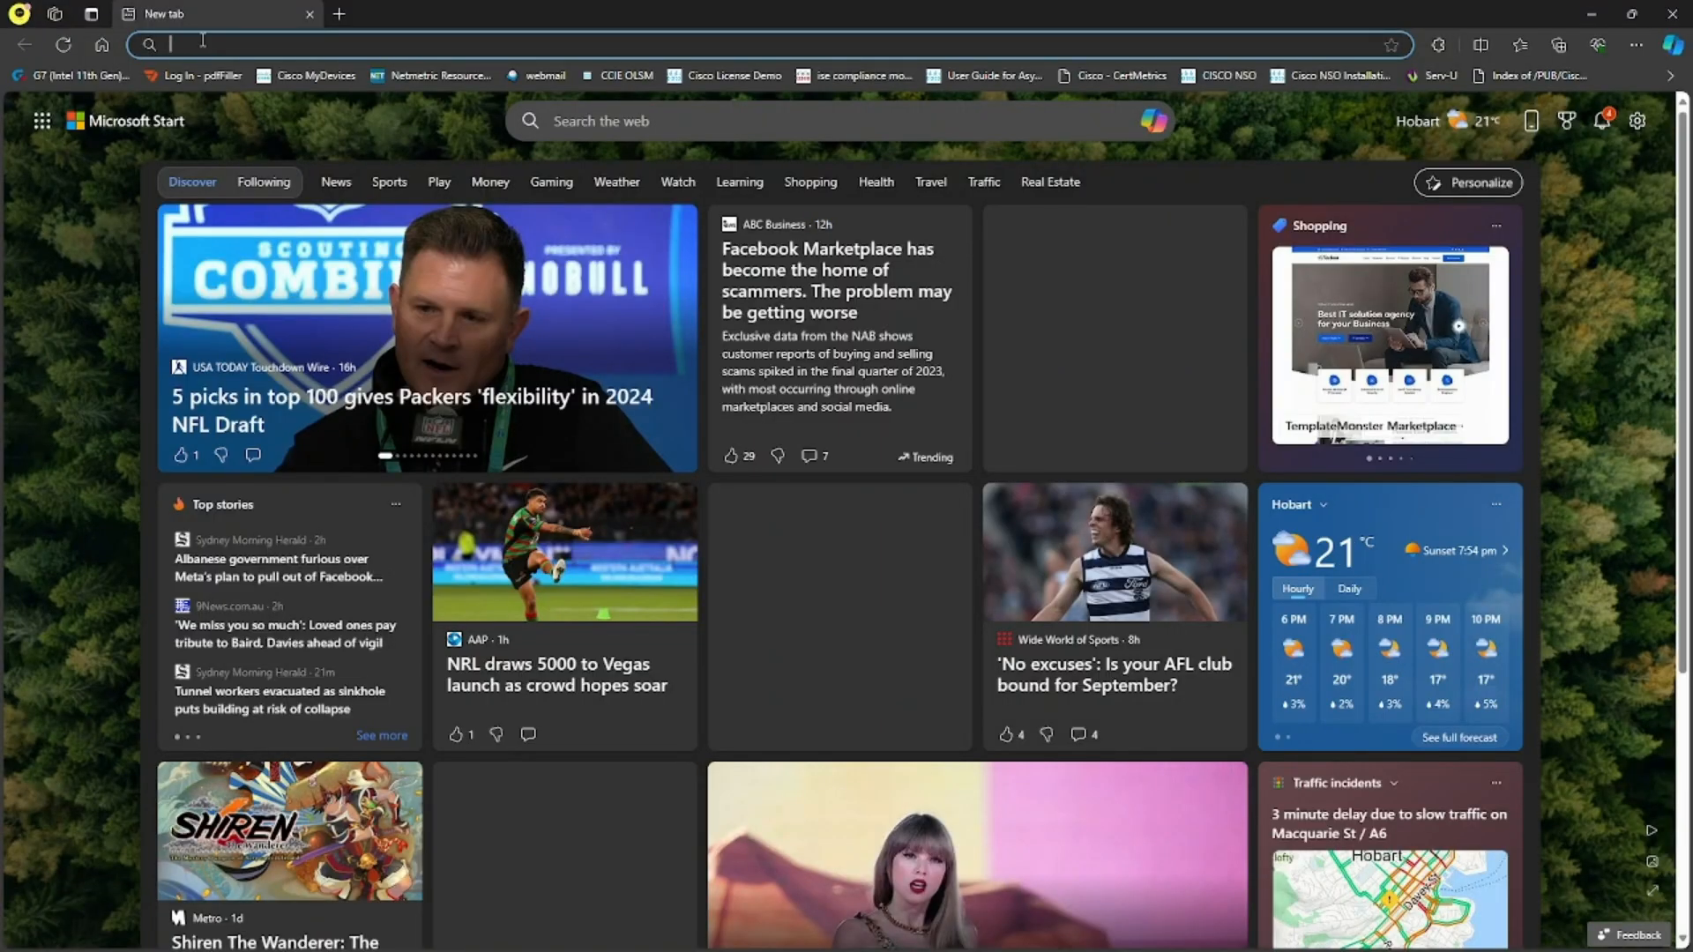
# - Open the GNS3 Web UI at 192.168.1.47 in Microsoft Edge, show the system status, and dismiss the banner
pyautogui.click(204, 41)
pyautogui.write('192.168.')
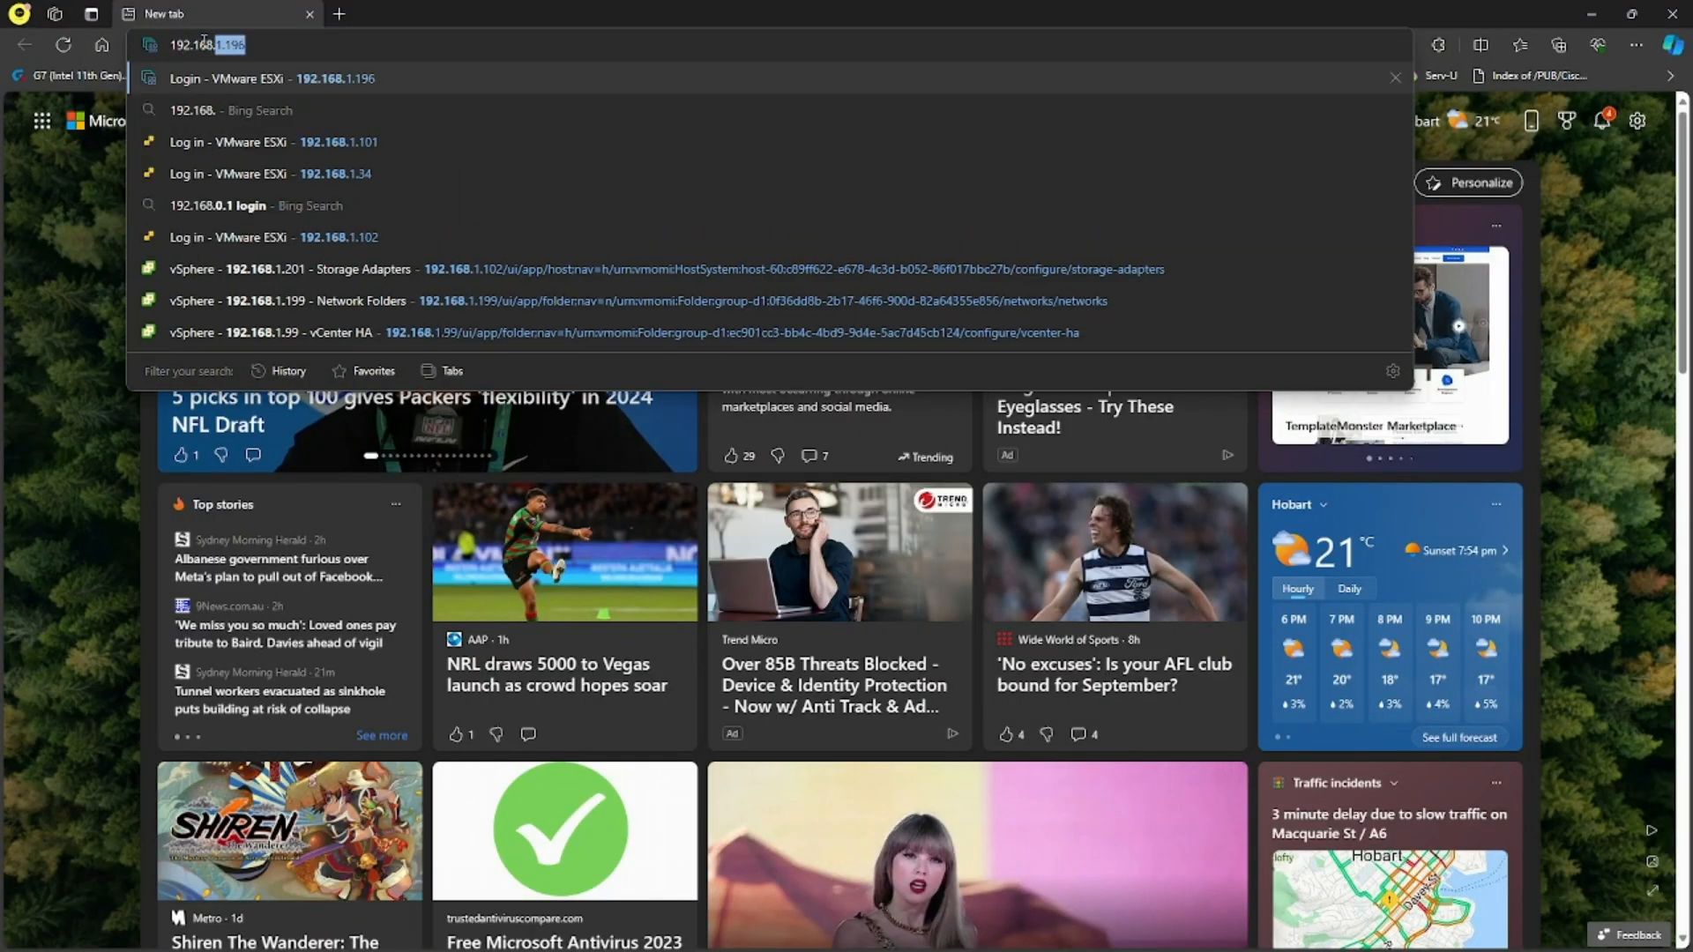
pyautogui.write('1.47')
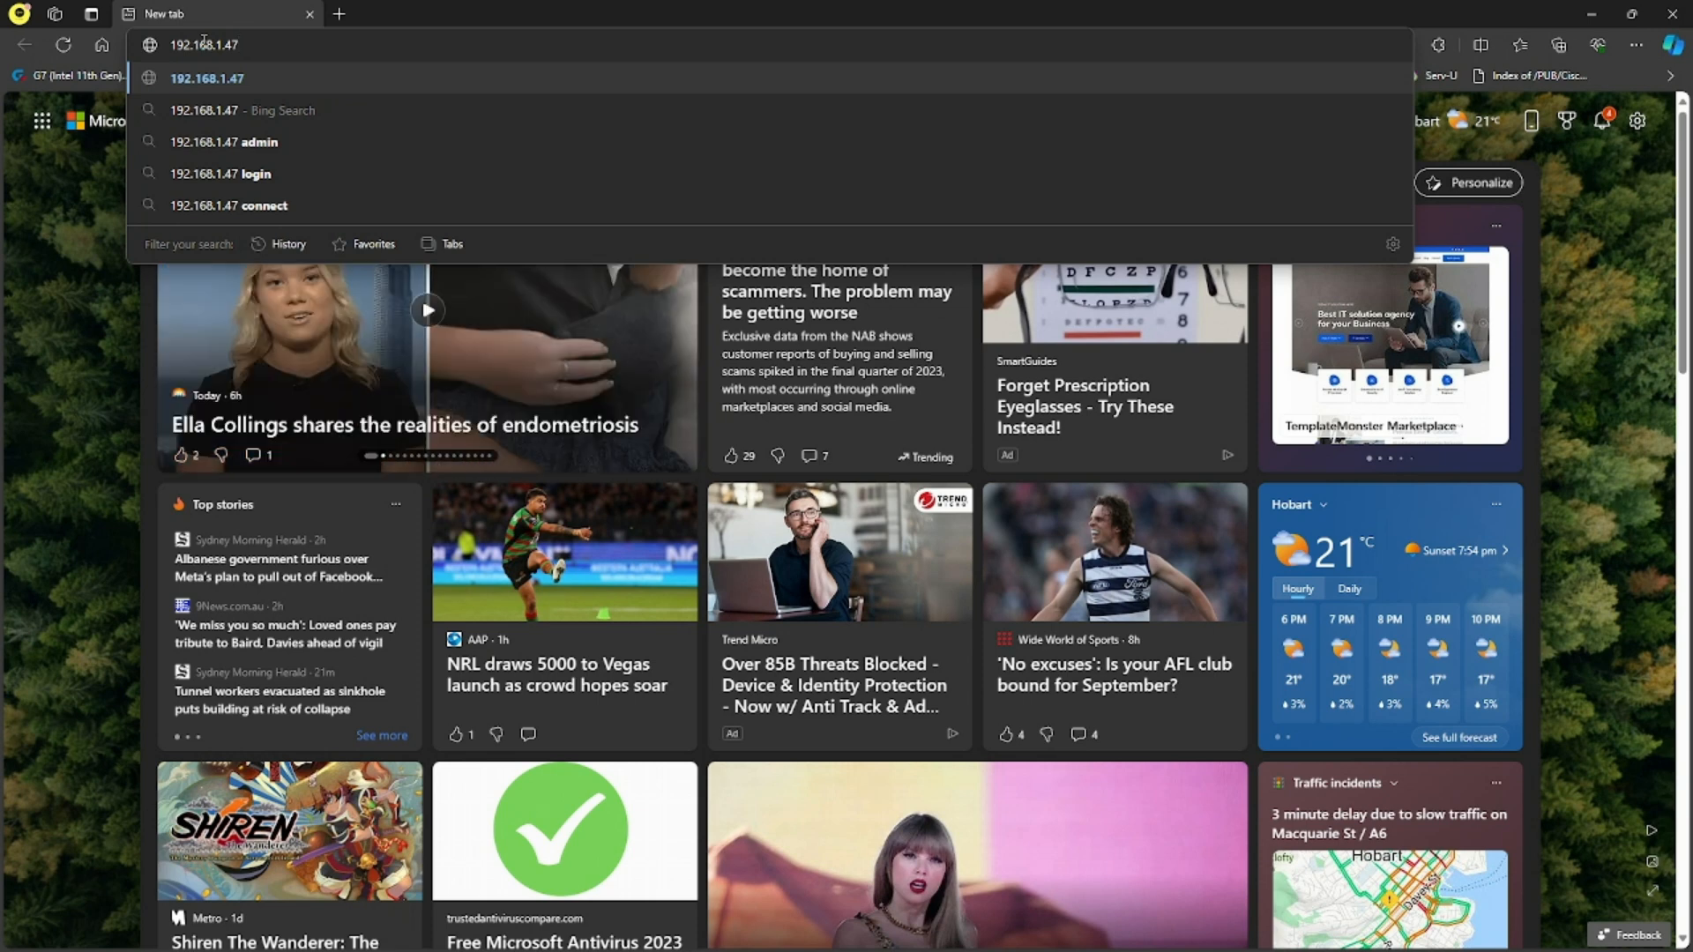
pyautogui.press('Return')
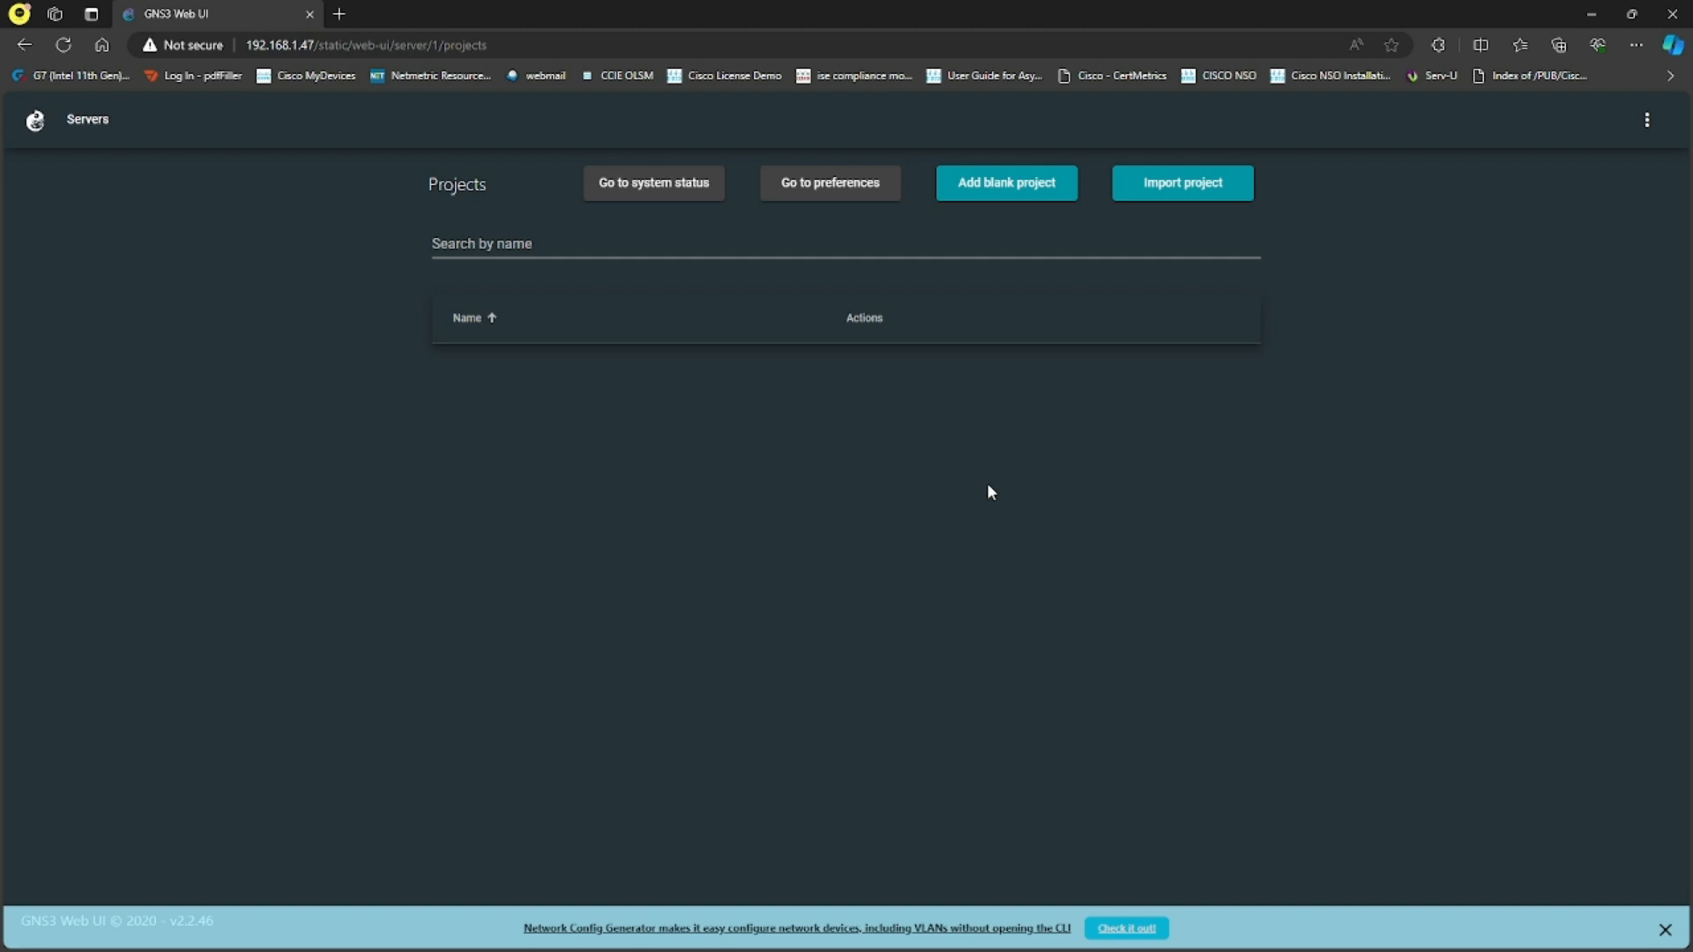
pyautogui.click(639, 187)
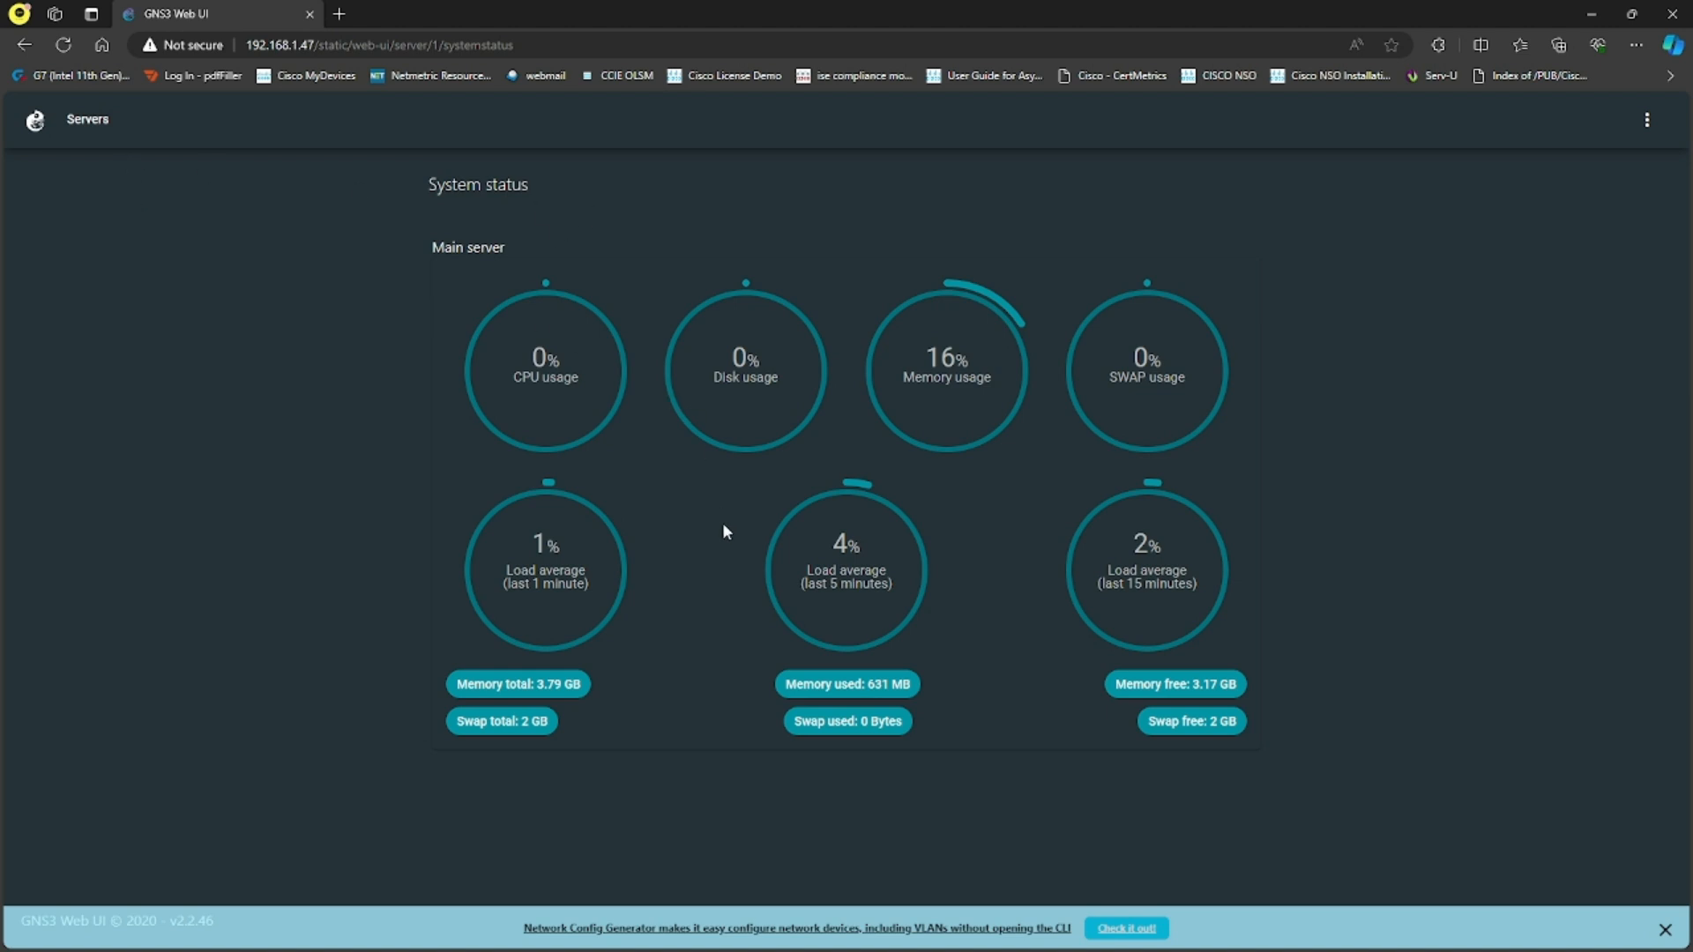
pyautogui.click(1665, 931)
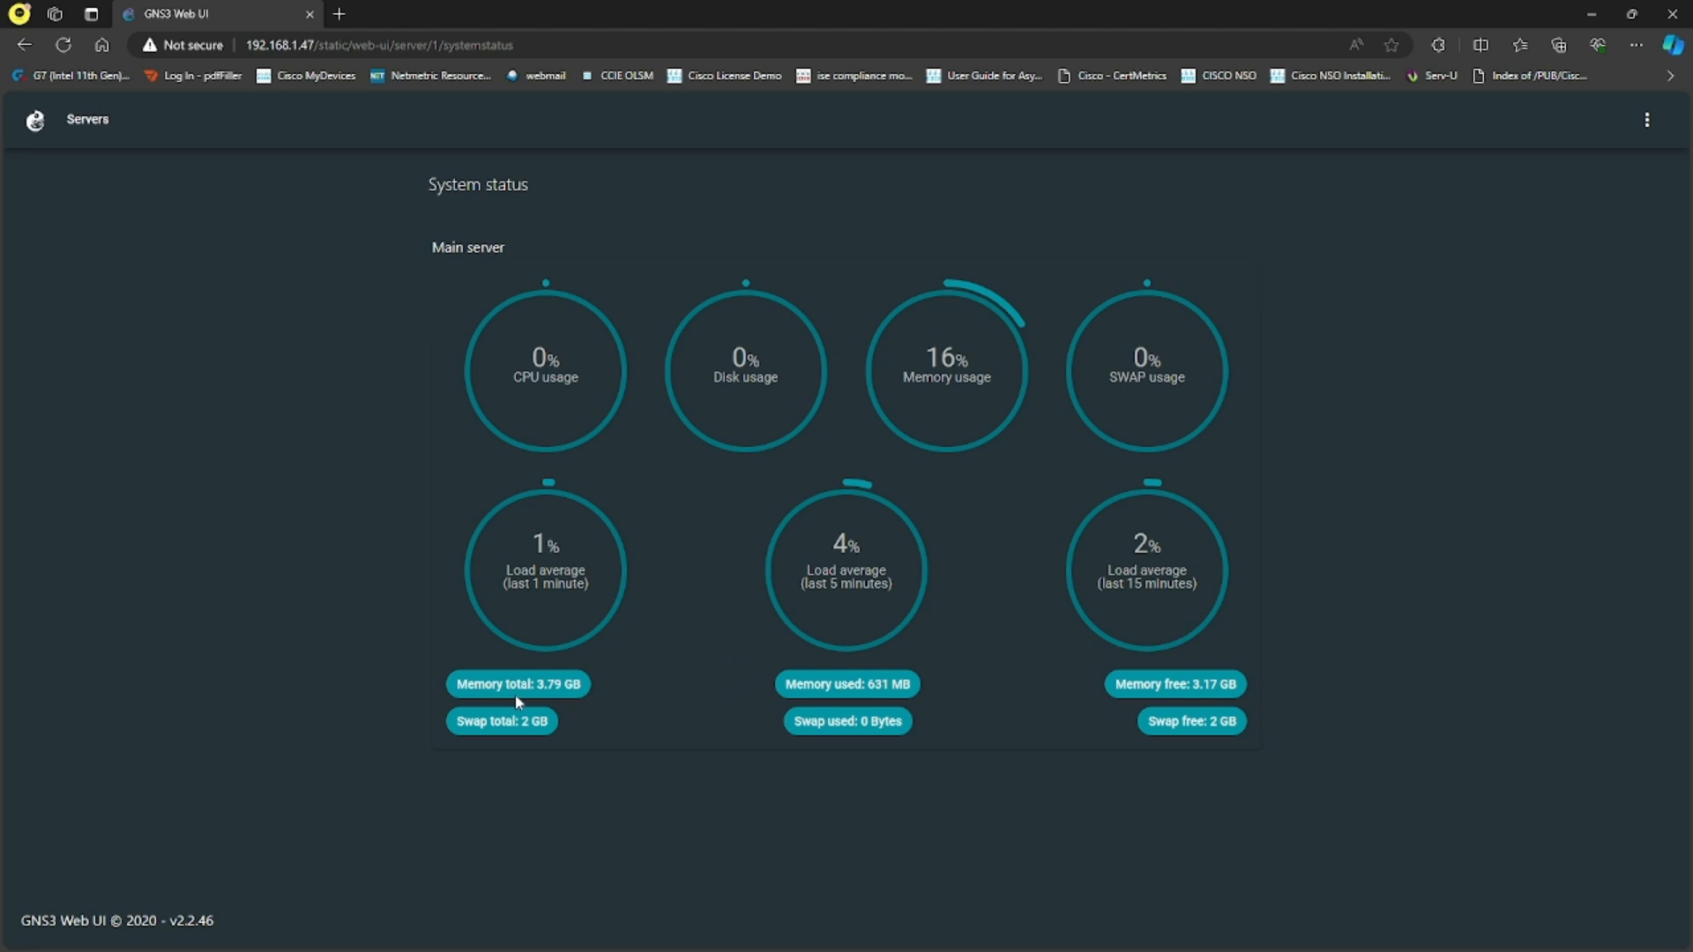
# - Examine the local, console, theme and update sections of the GNS3 Web UI settings and its other available options
pyautogui.click(1647, 120)
pyautogui.click(1585, 166)
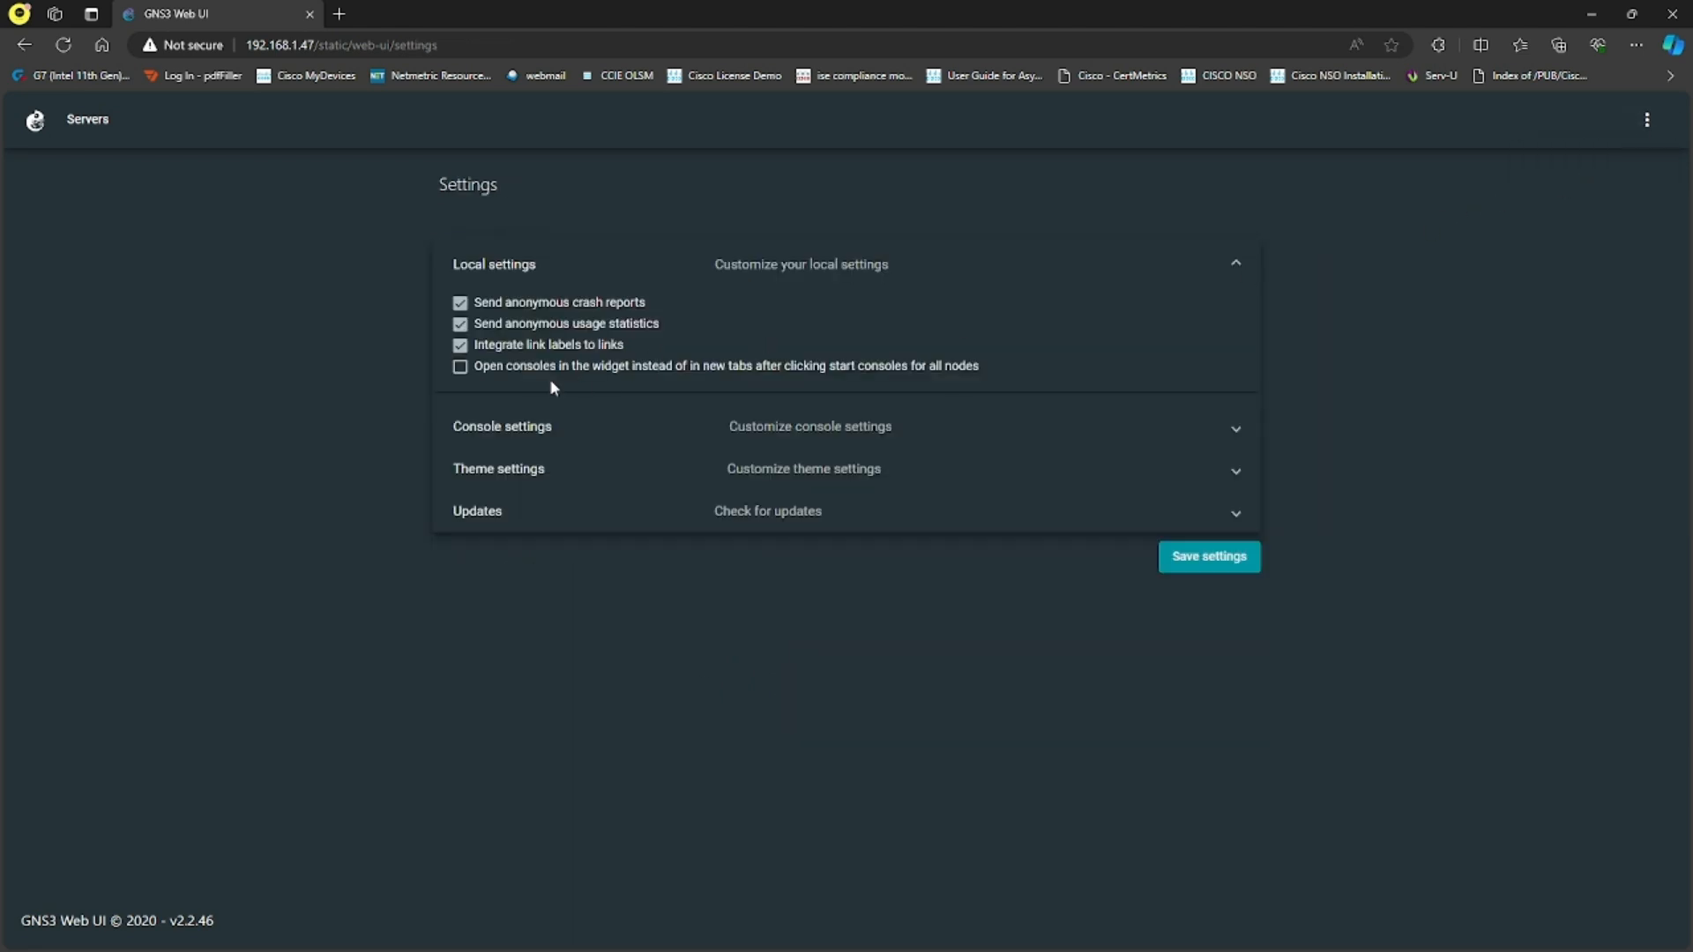
pyautogui.click(748, 432)
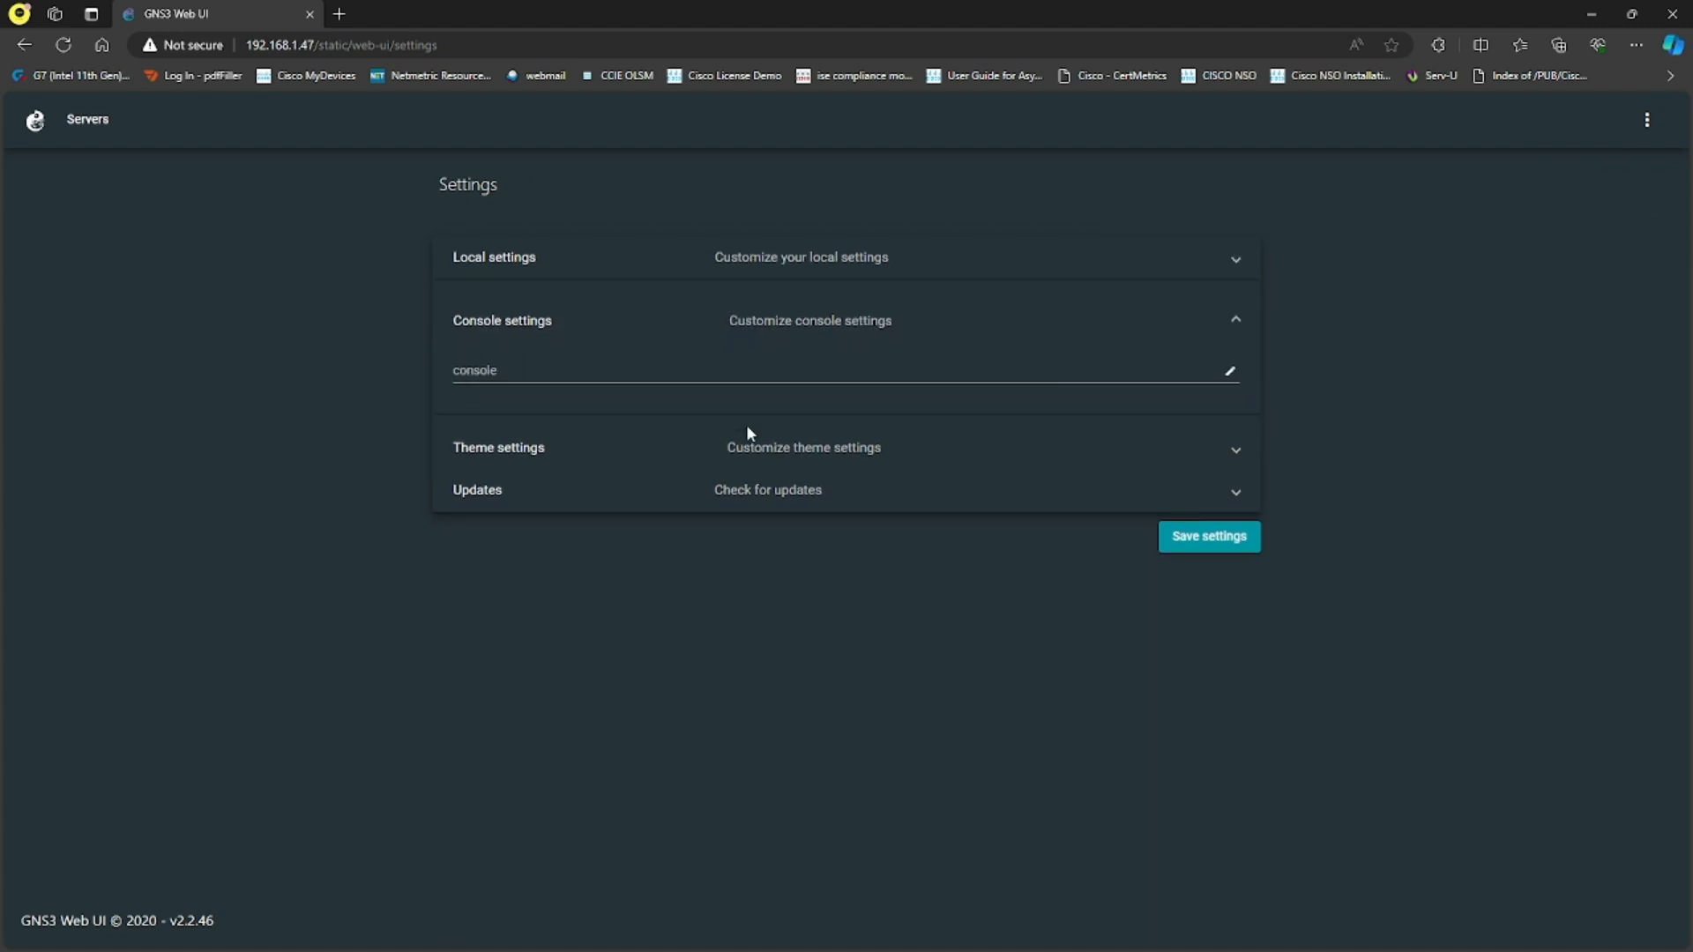
pyautogui.click(620, 448)
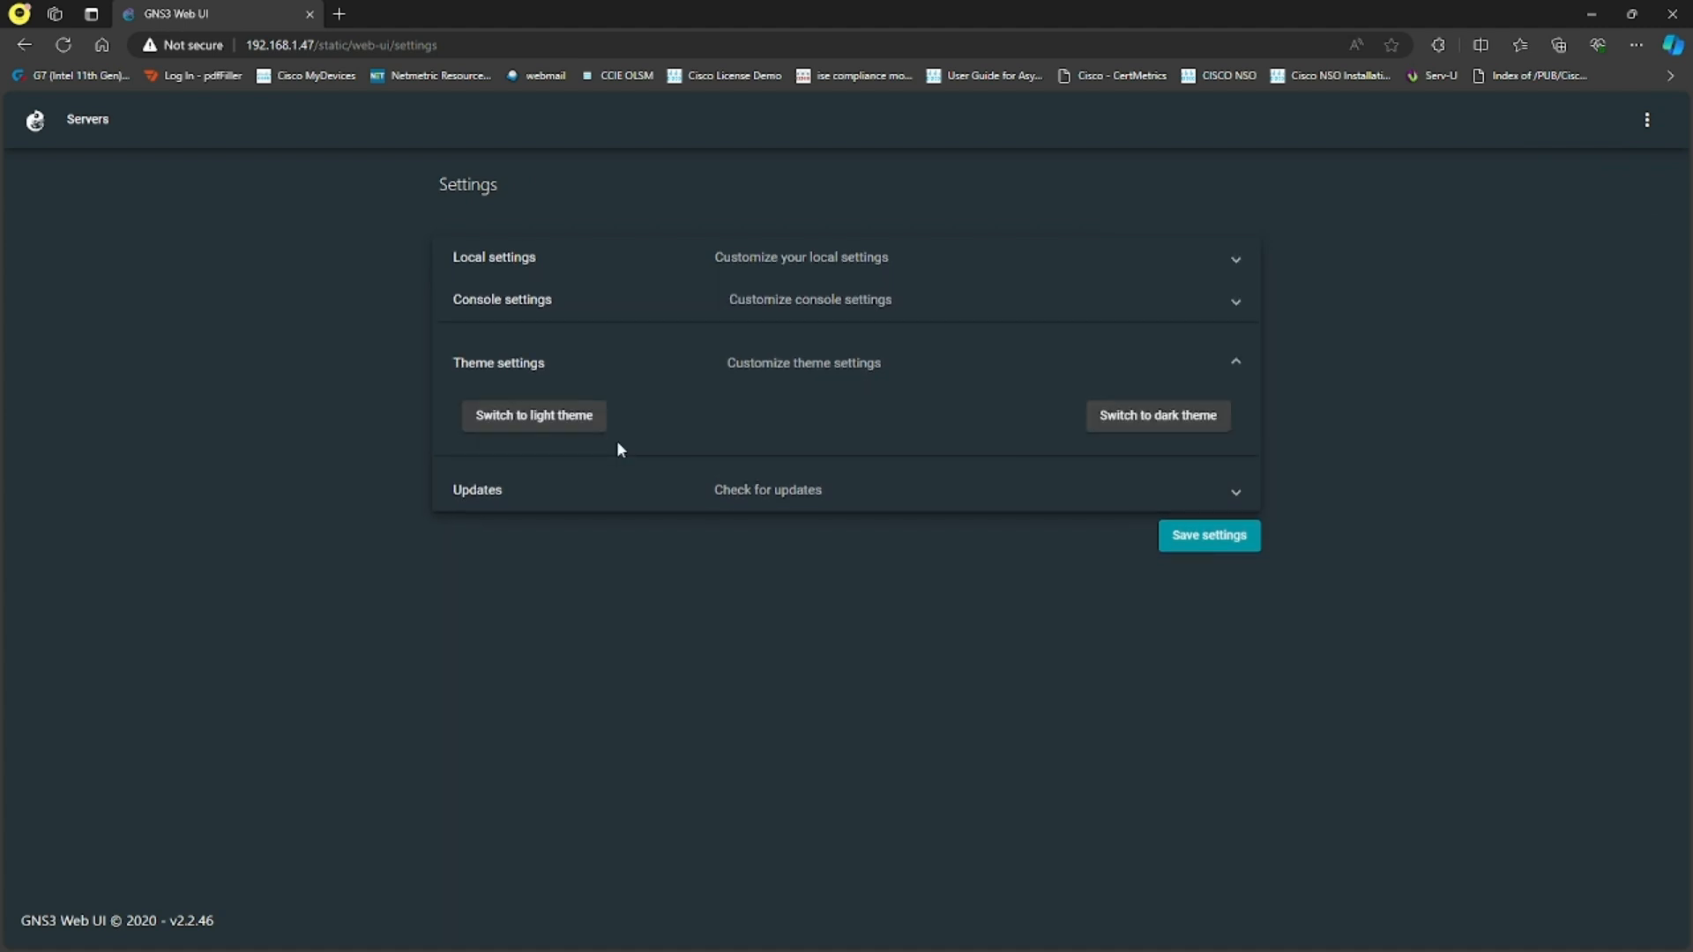
pyautogui.click(611, 492)
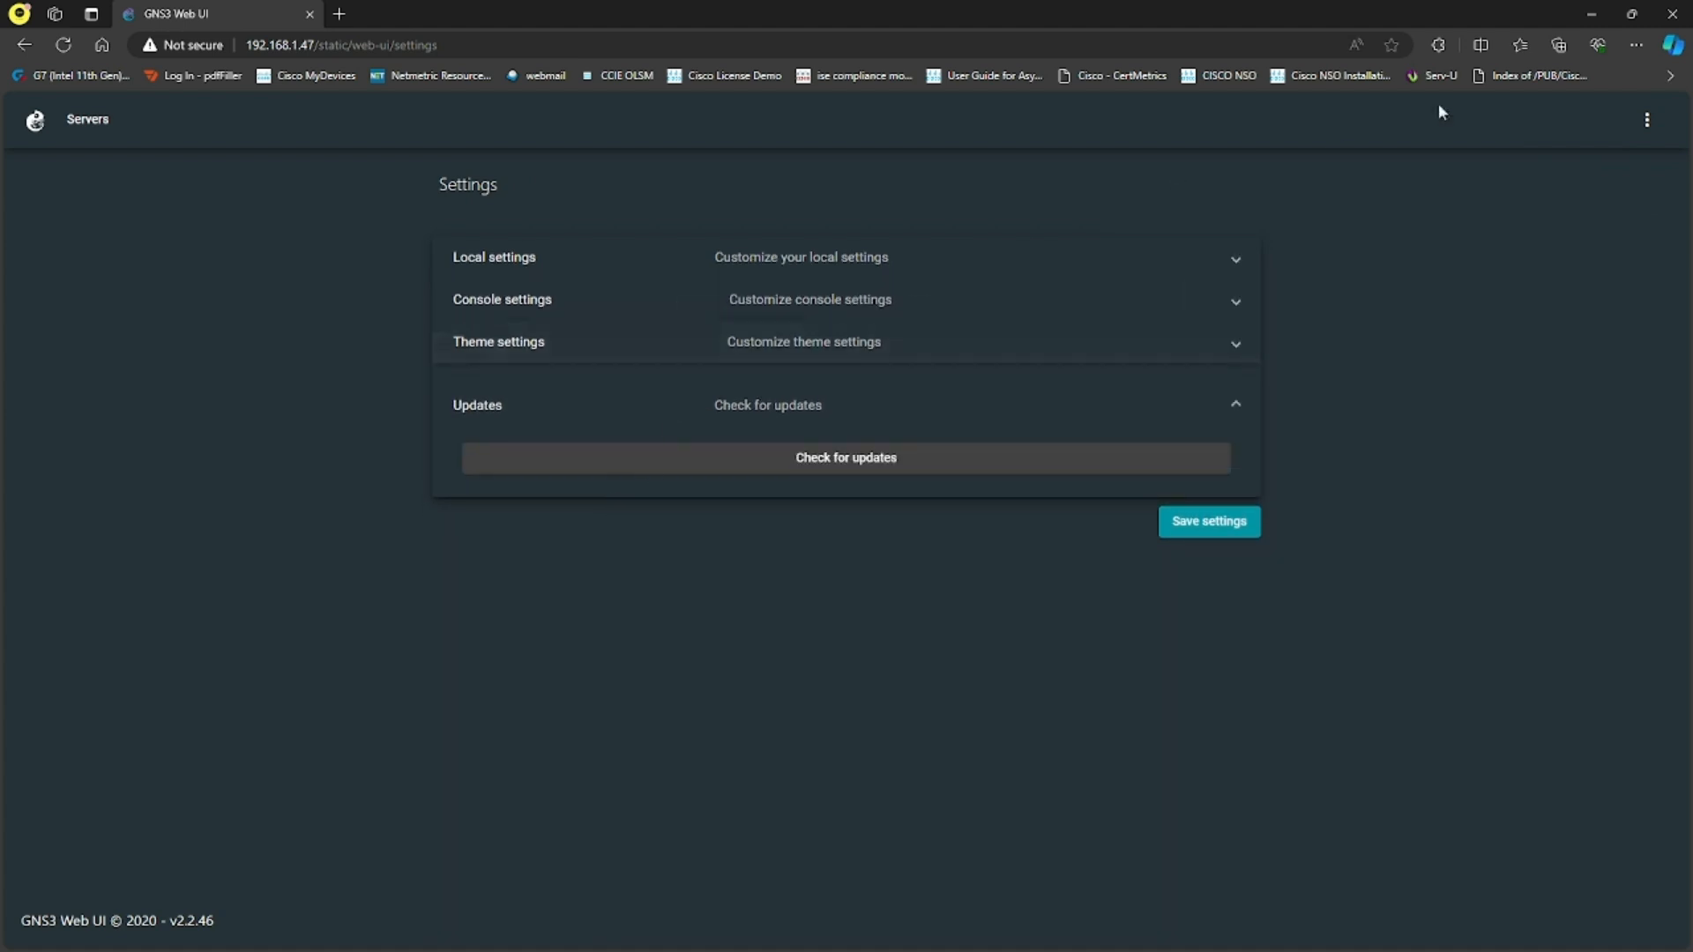
pyautogui.click(1648, 119)
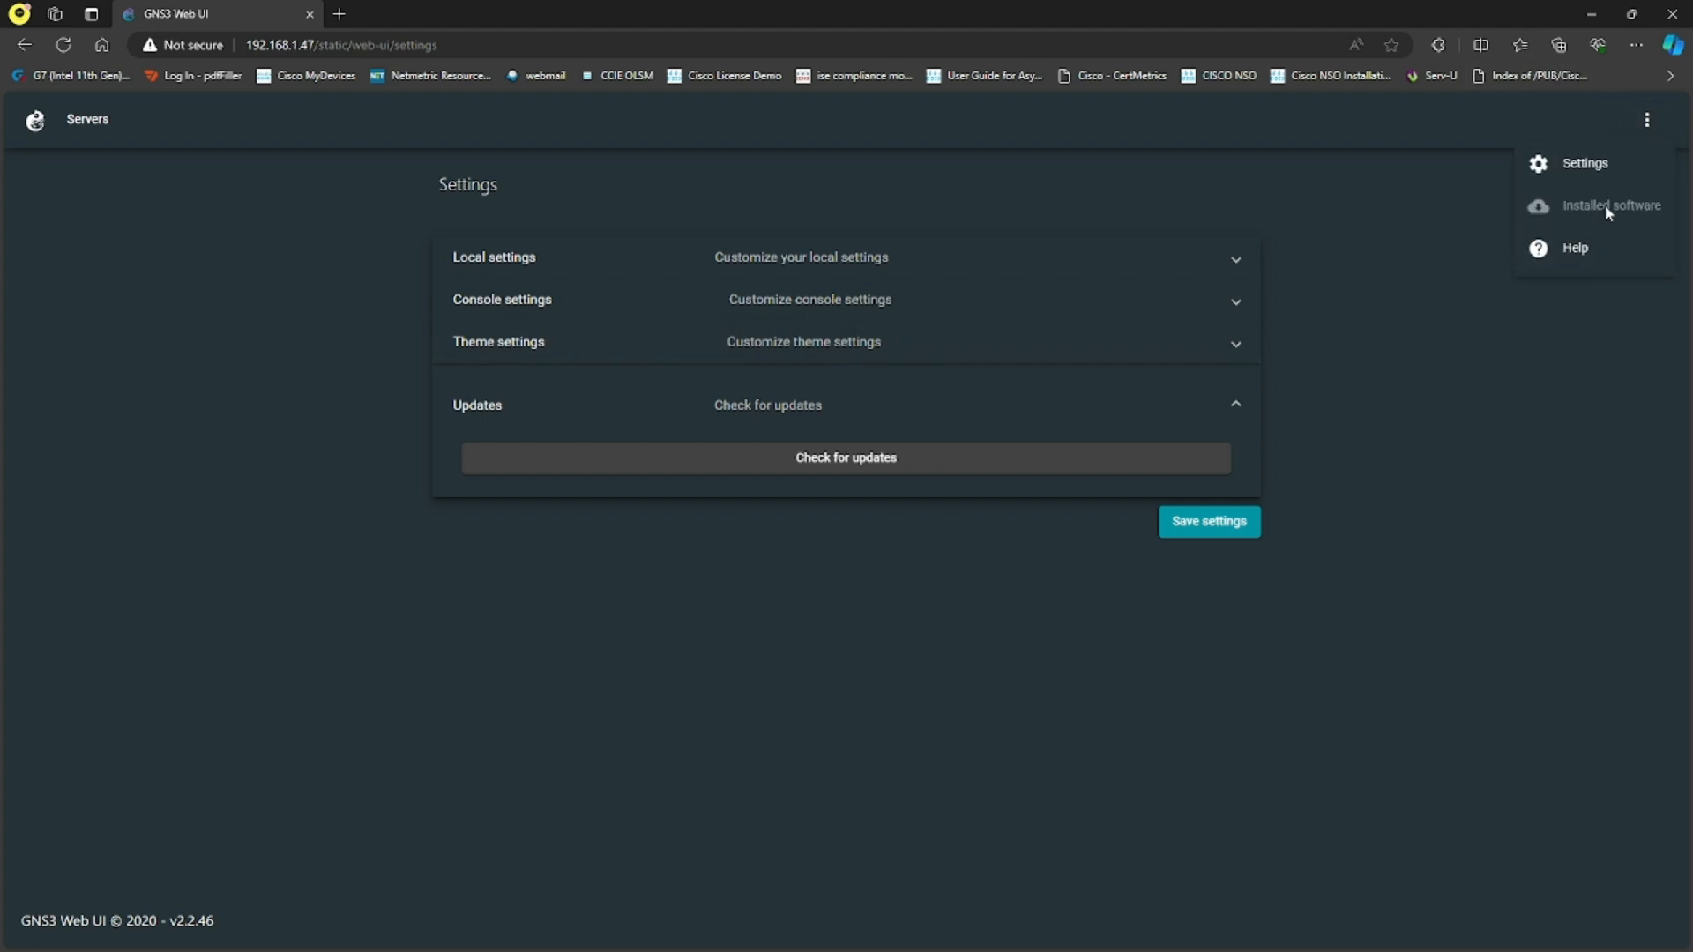
pyautogui.click(1421, 233)
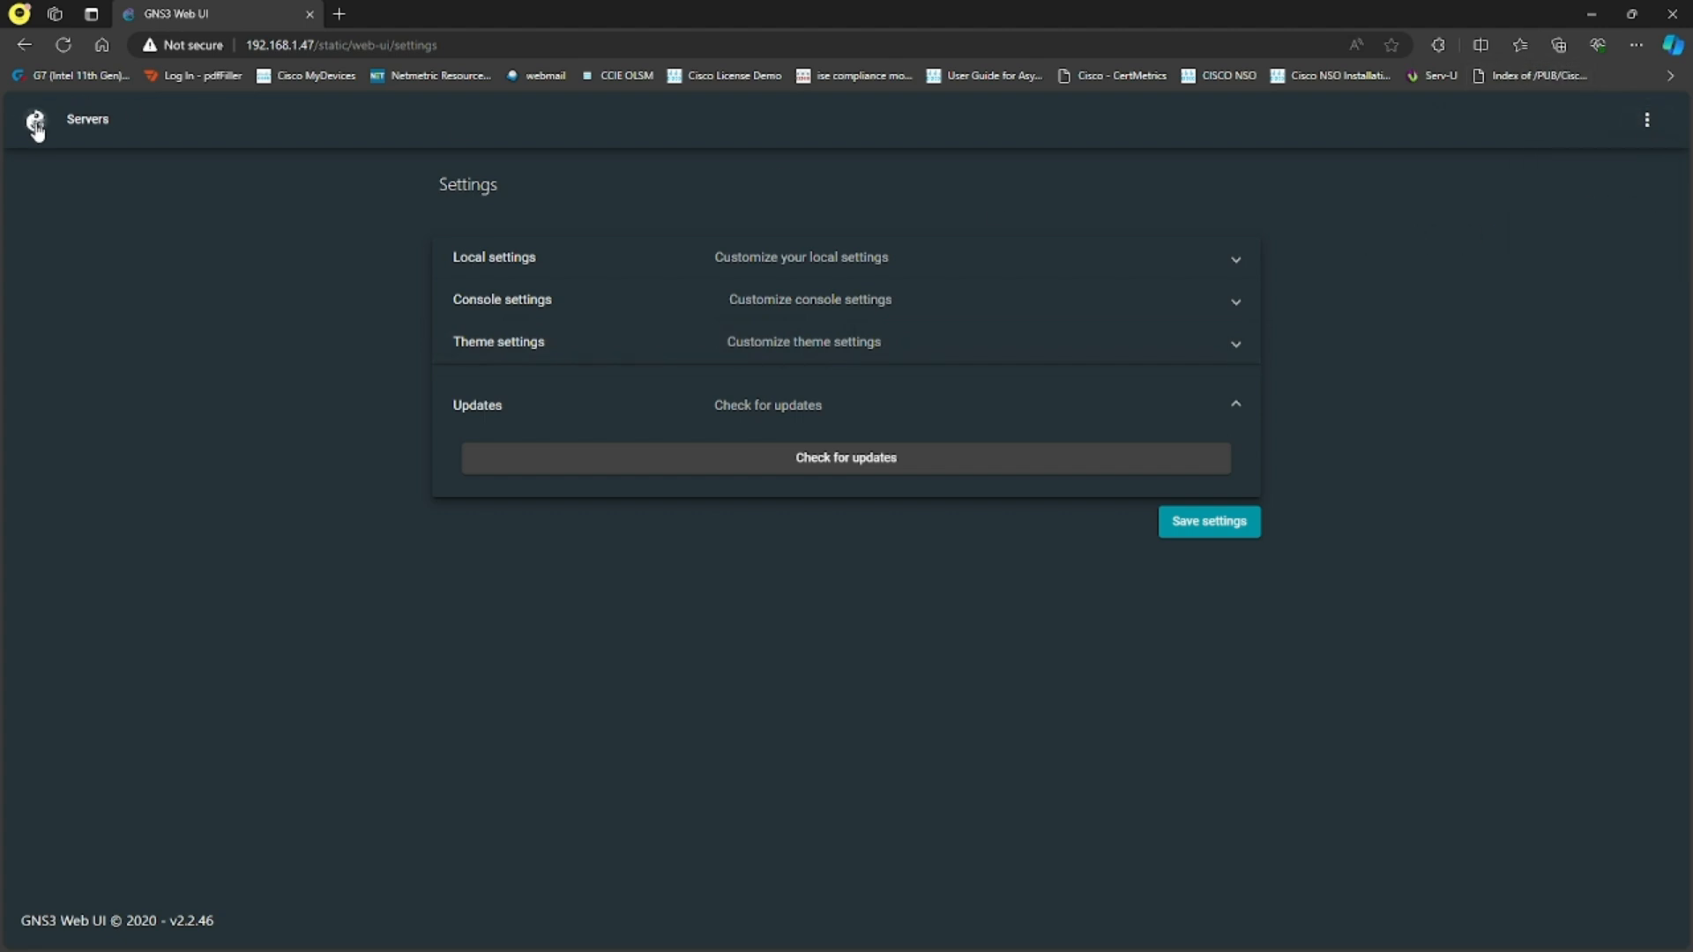
# - Review the server list, its additional options, and the projects page of the local server at 192.168.1.47
pyautogui.click(88, 128)
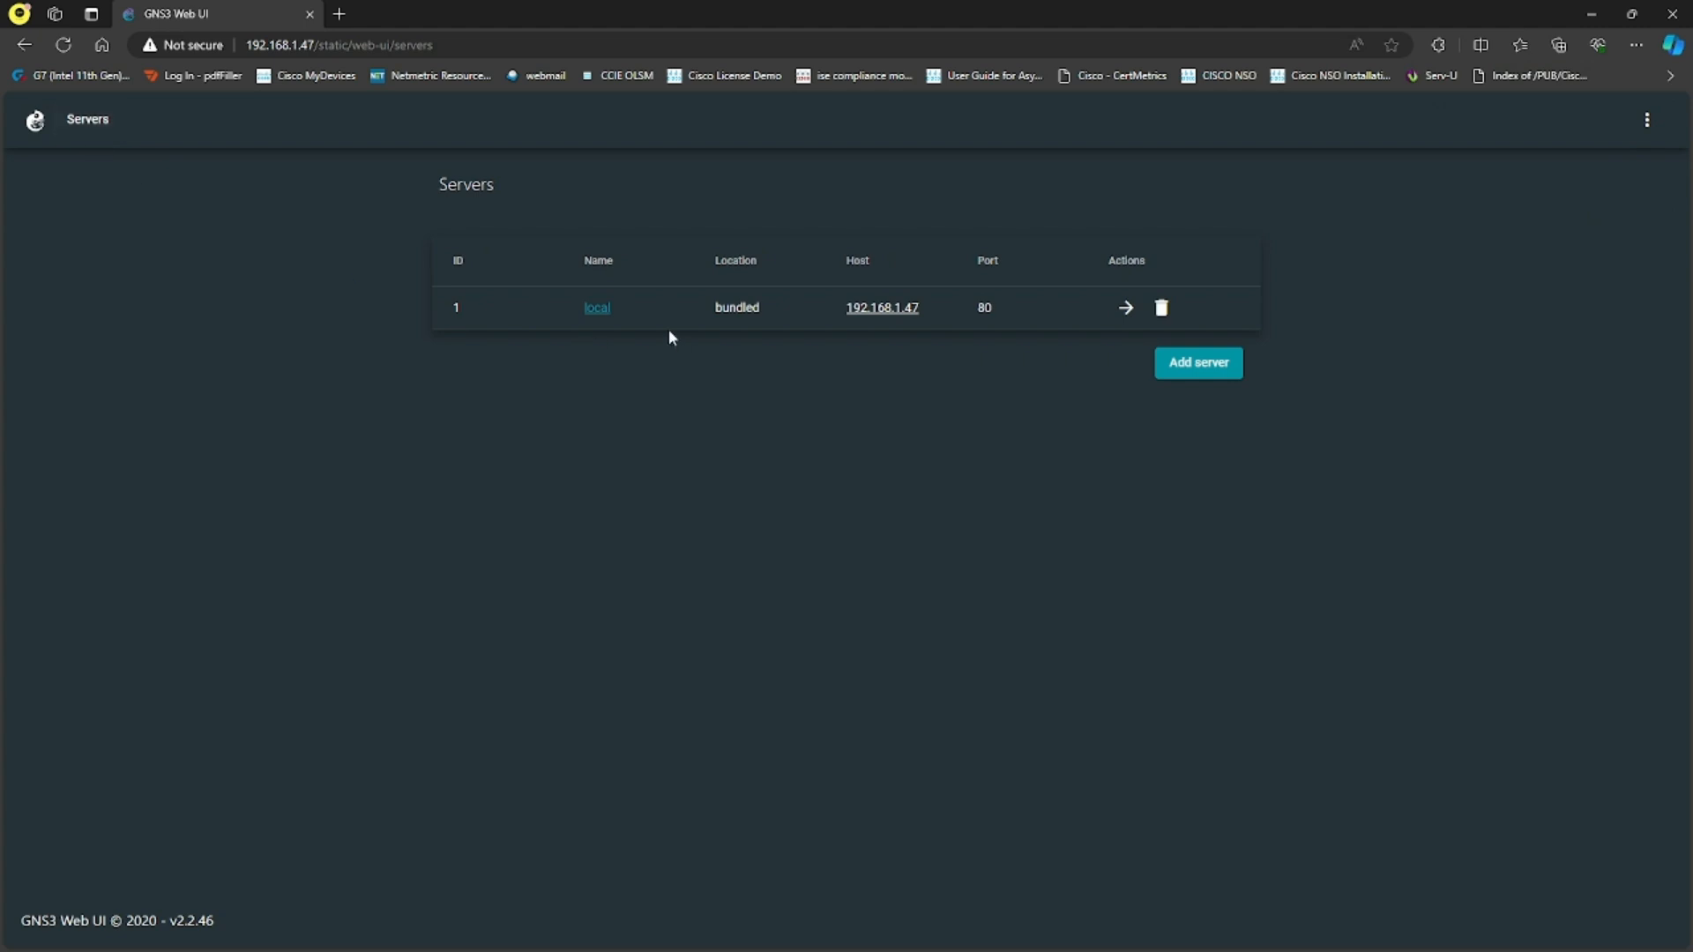
pyautogui.moveTo(922, 309); pyautogui.dragTo(845, 309)
pyautogui.click(839, 360)
pyautogui.click(1646, 119)
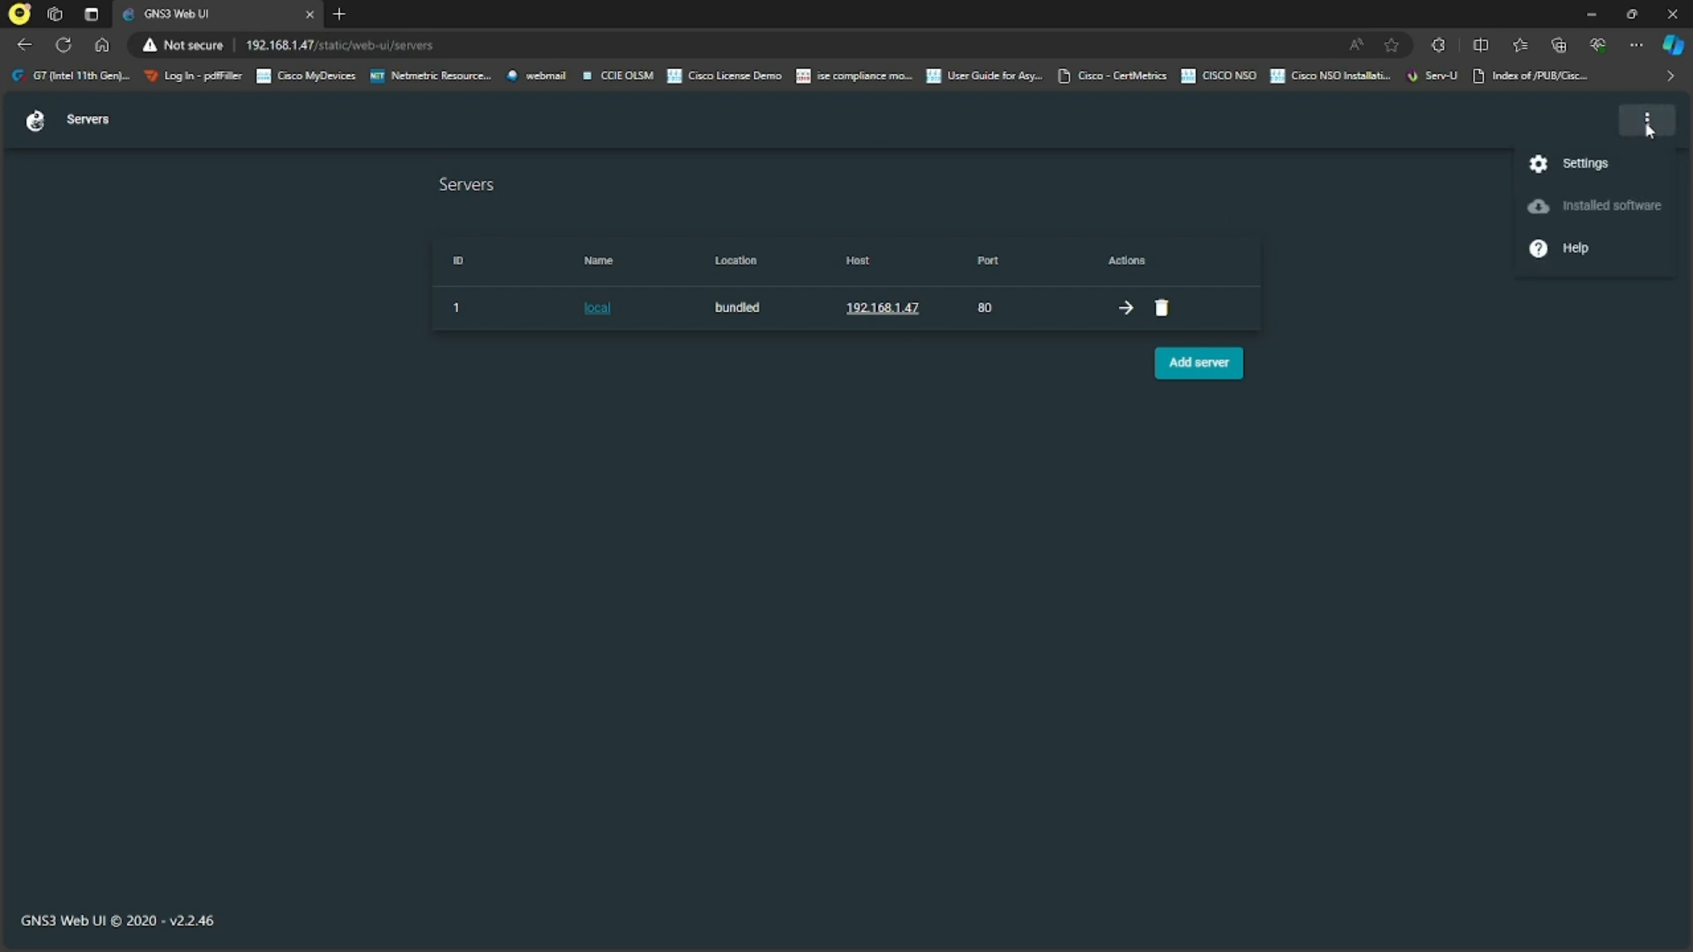
pyautogui.click(1381, 325)
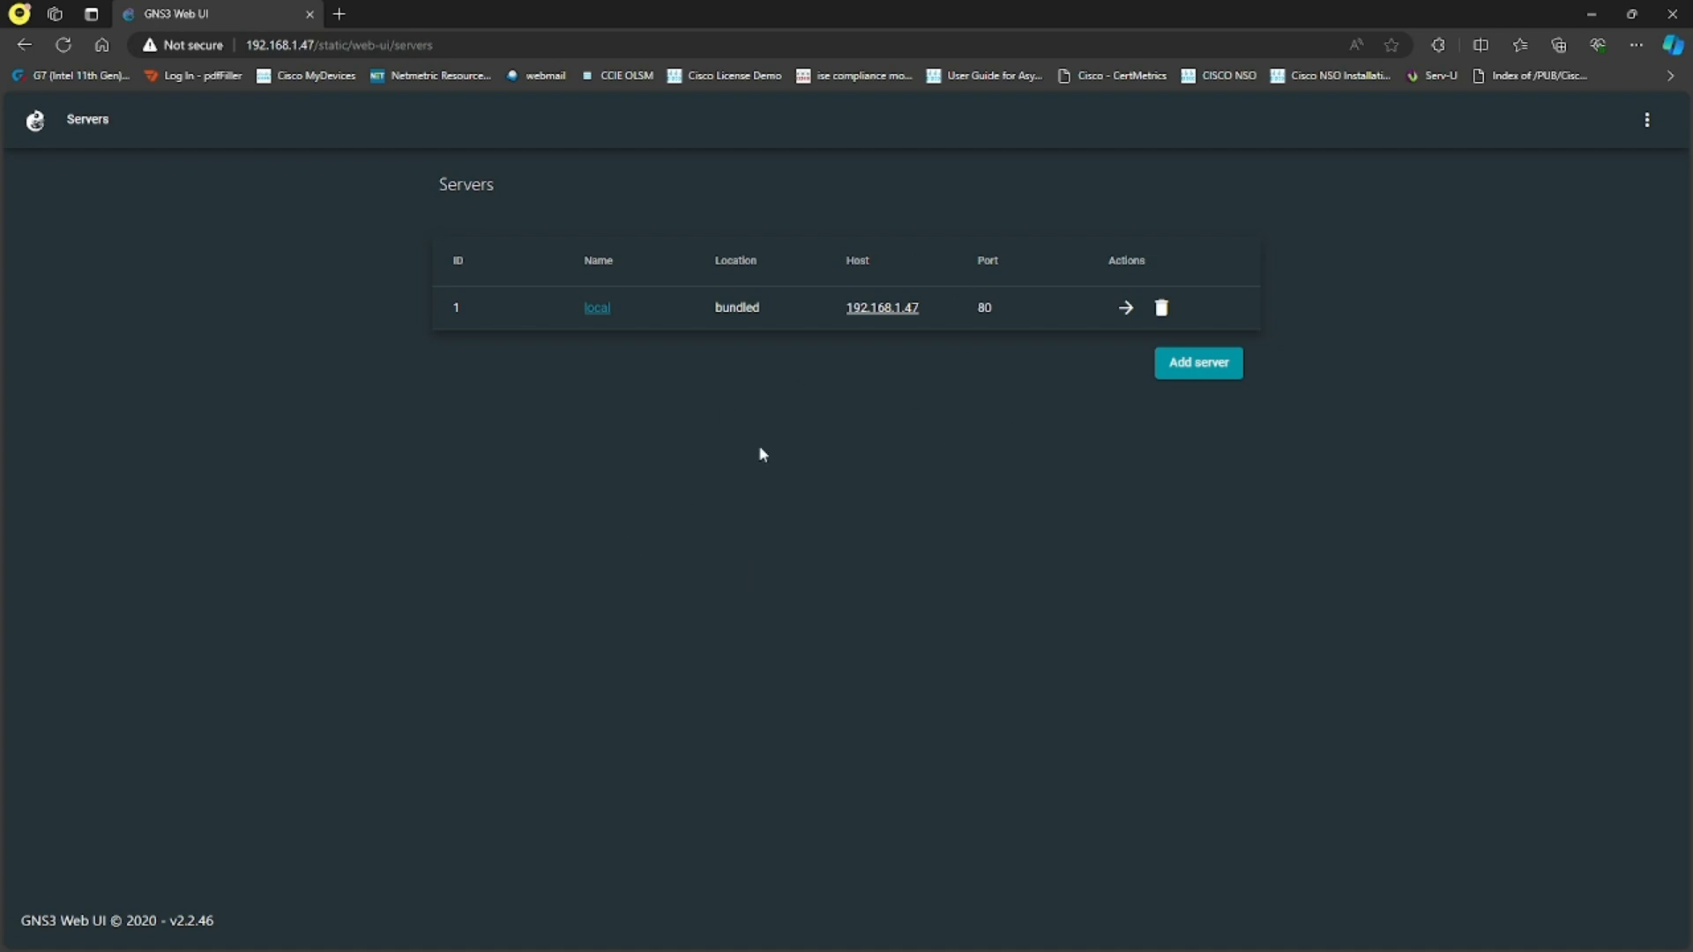
pyautogui.click(1126, 309)
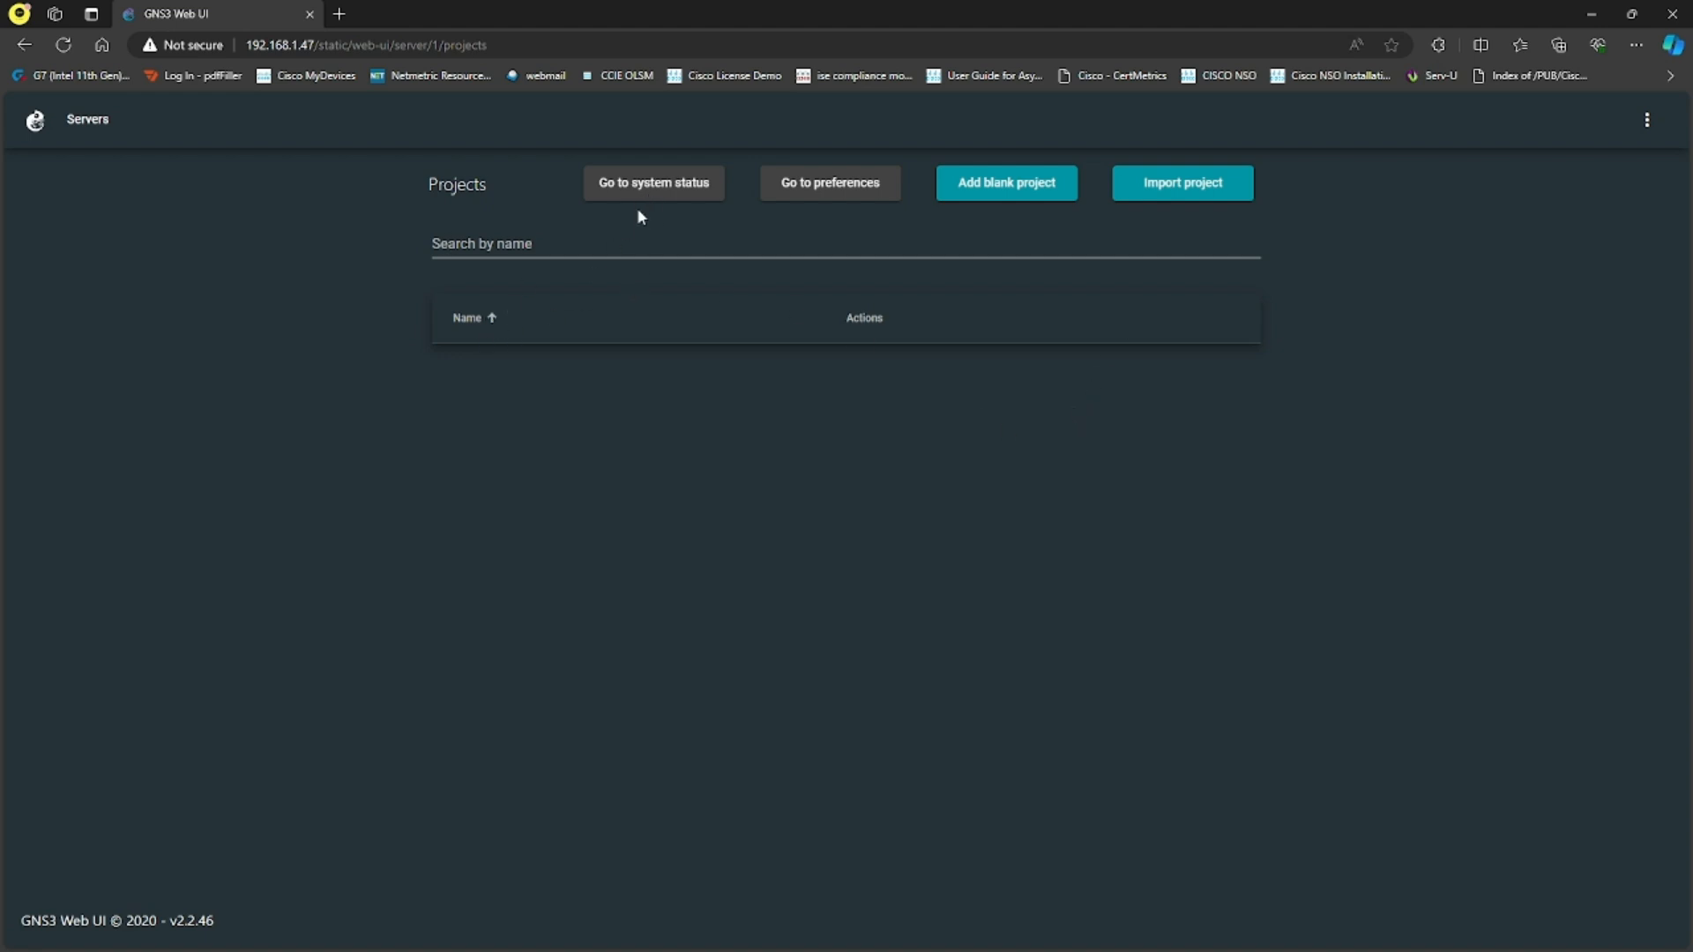
pyautogui.click(110, 121)
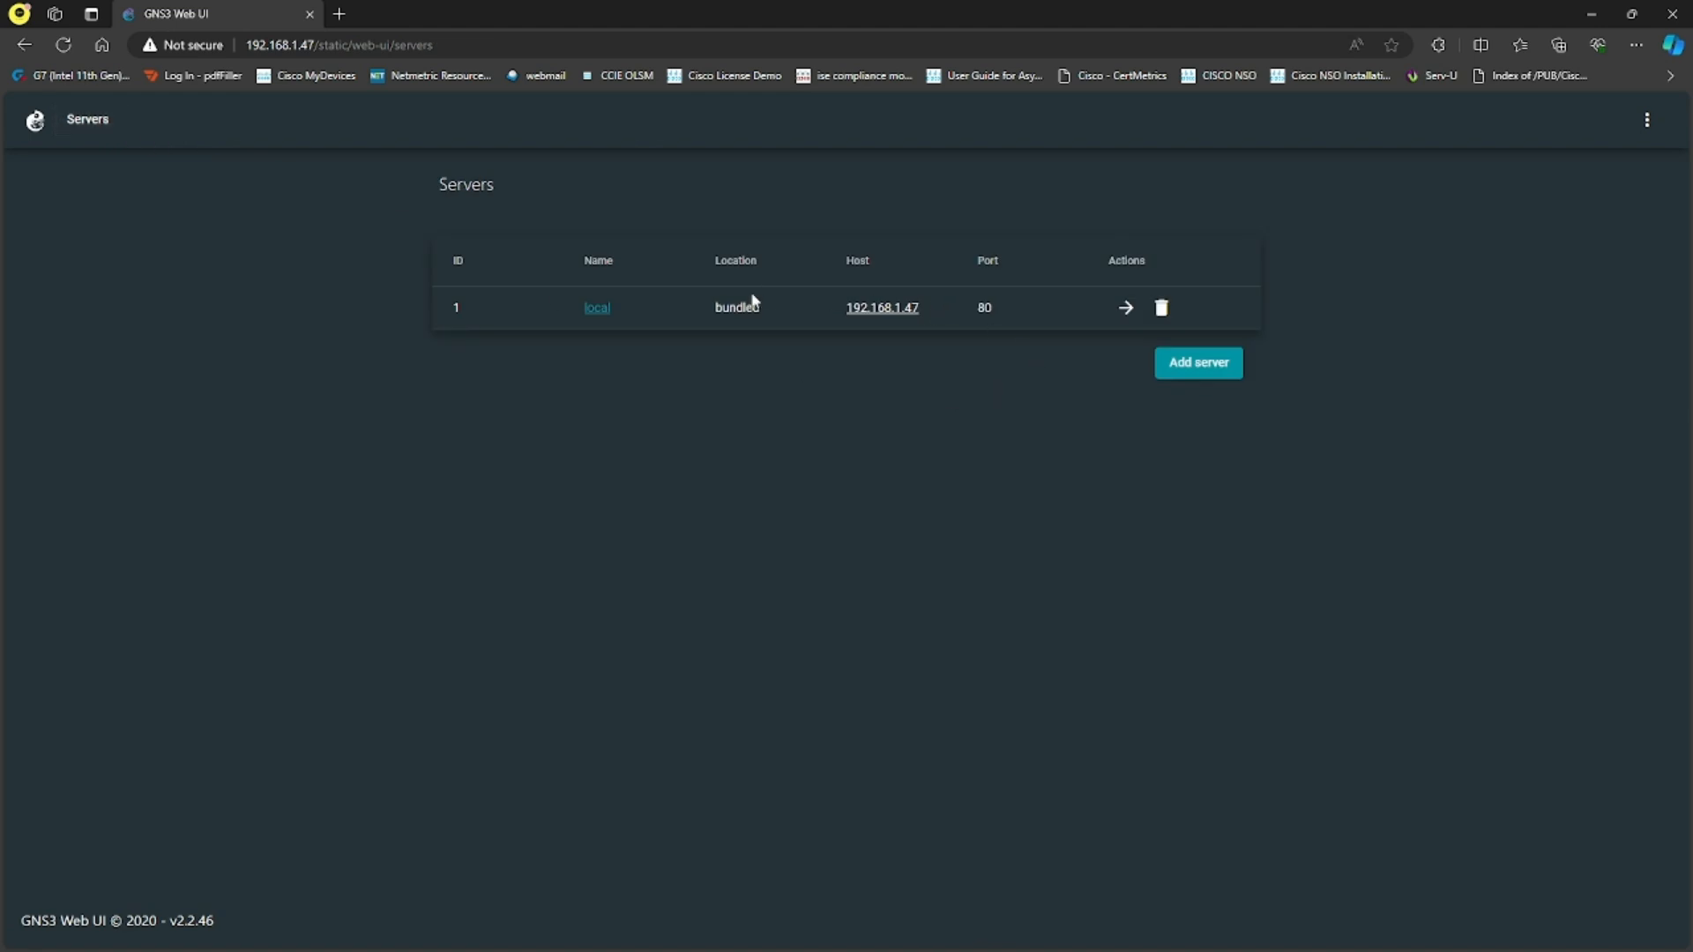
# - Create a blank project named PR1 on the local server and dismiss the notification
pyautogui.click(1125, 309)
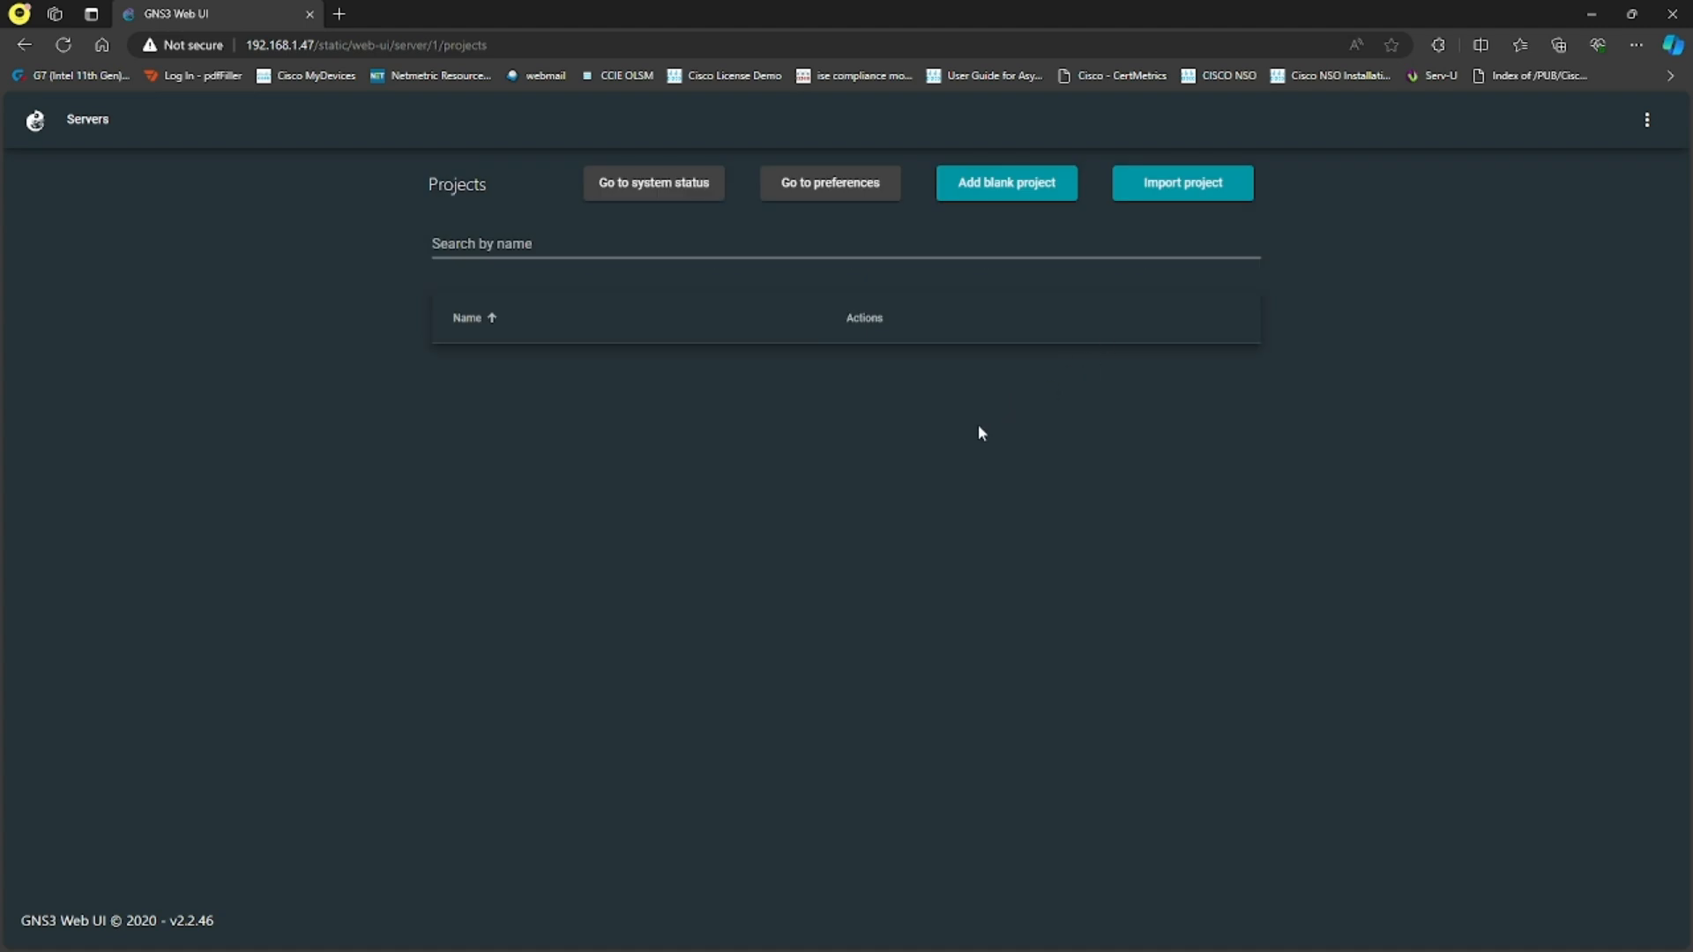
pyautogui.click(1010, 187)
pyautogui.click(771, 514)
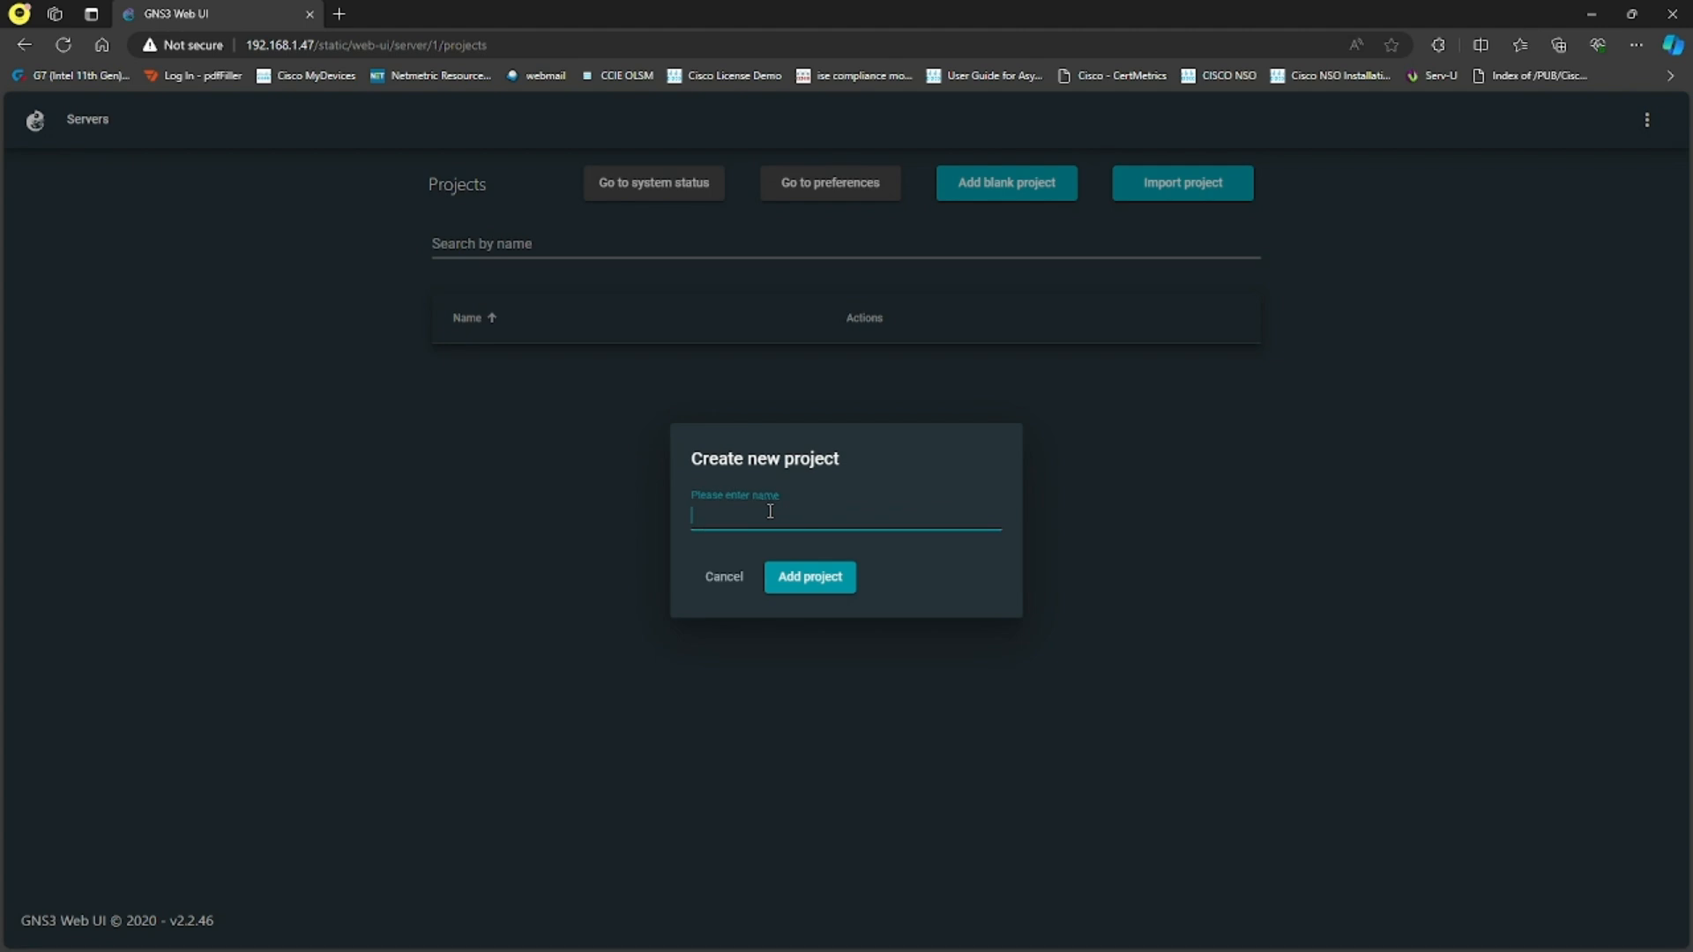
pyautogui.write('PR1')
pyautogui.click(827, 582)
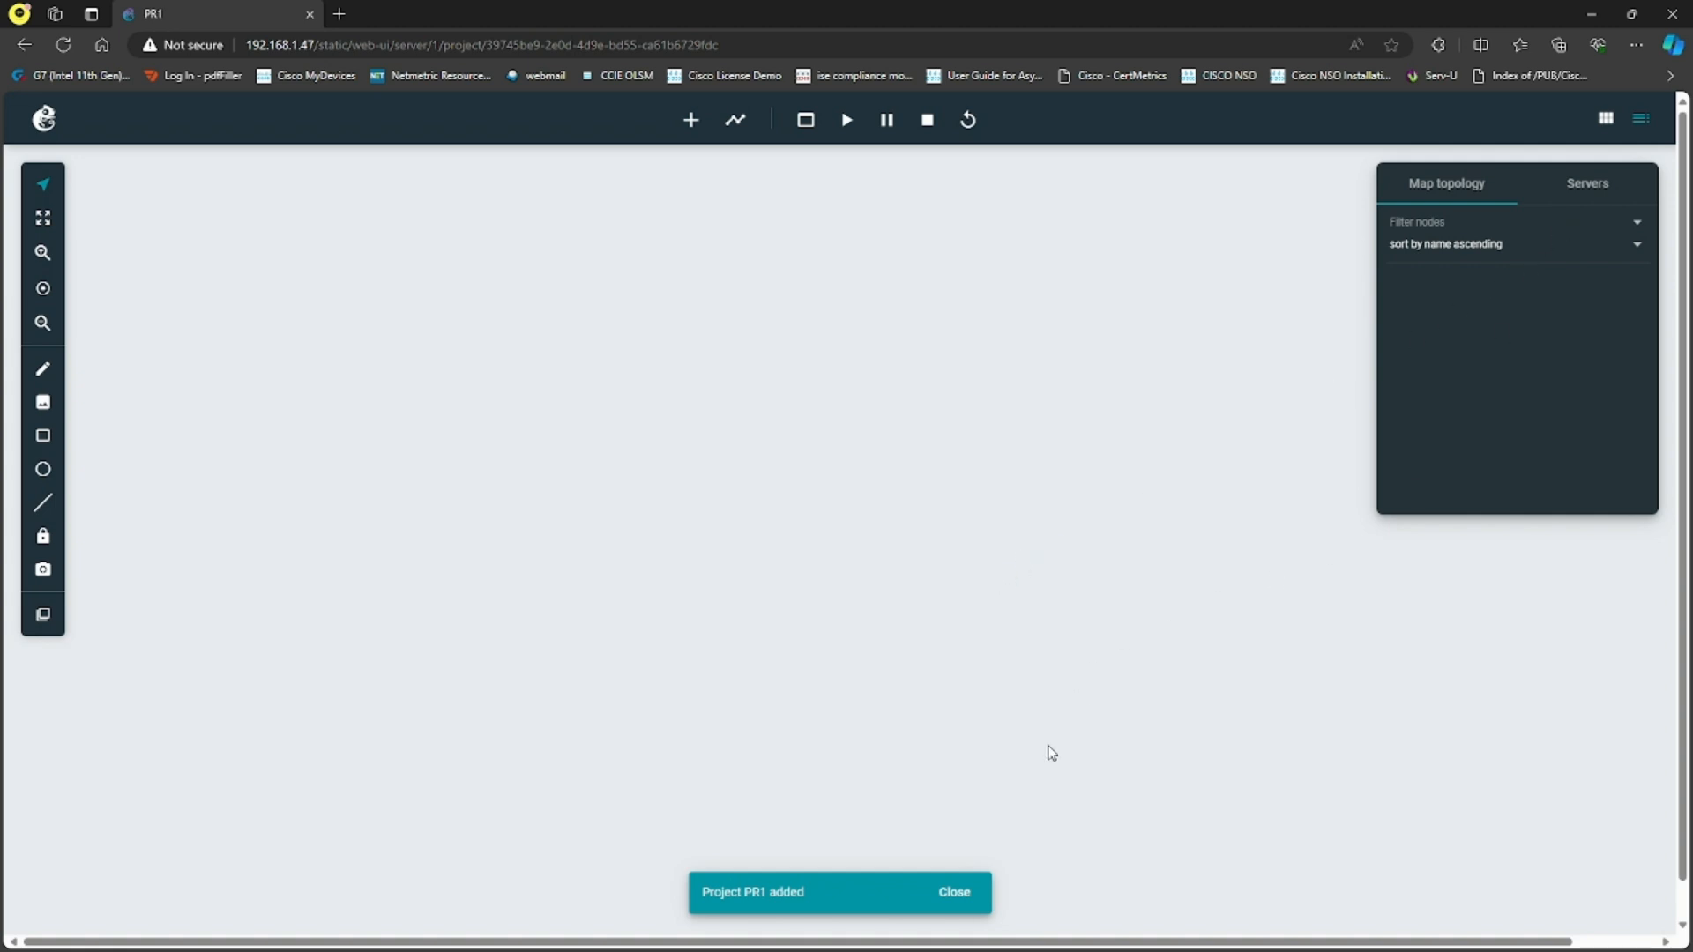
pyautogui.click(957, 891)
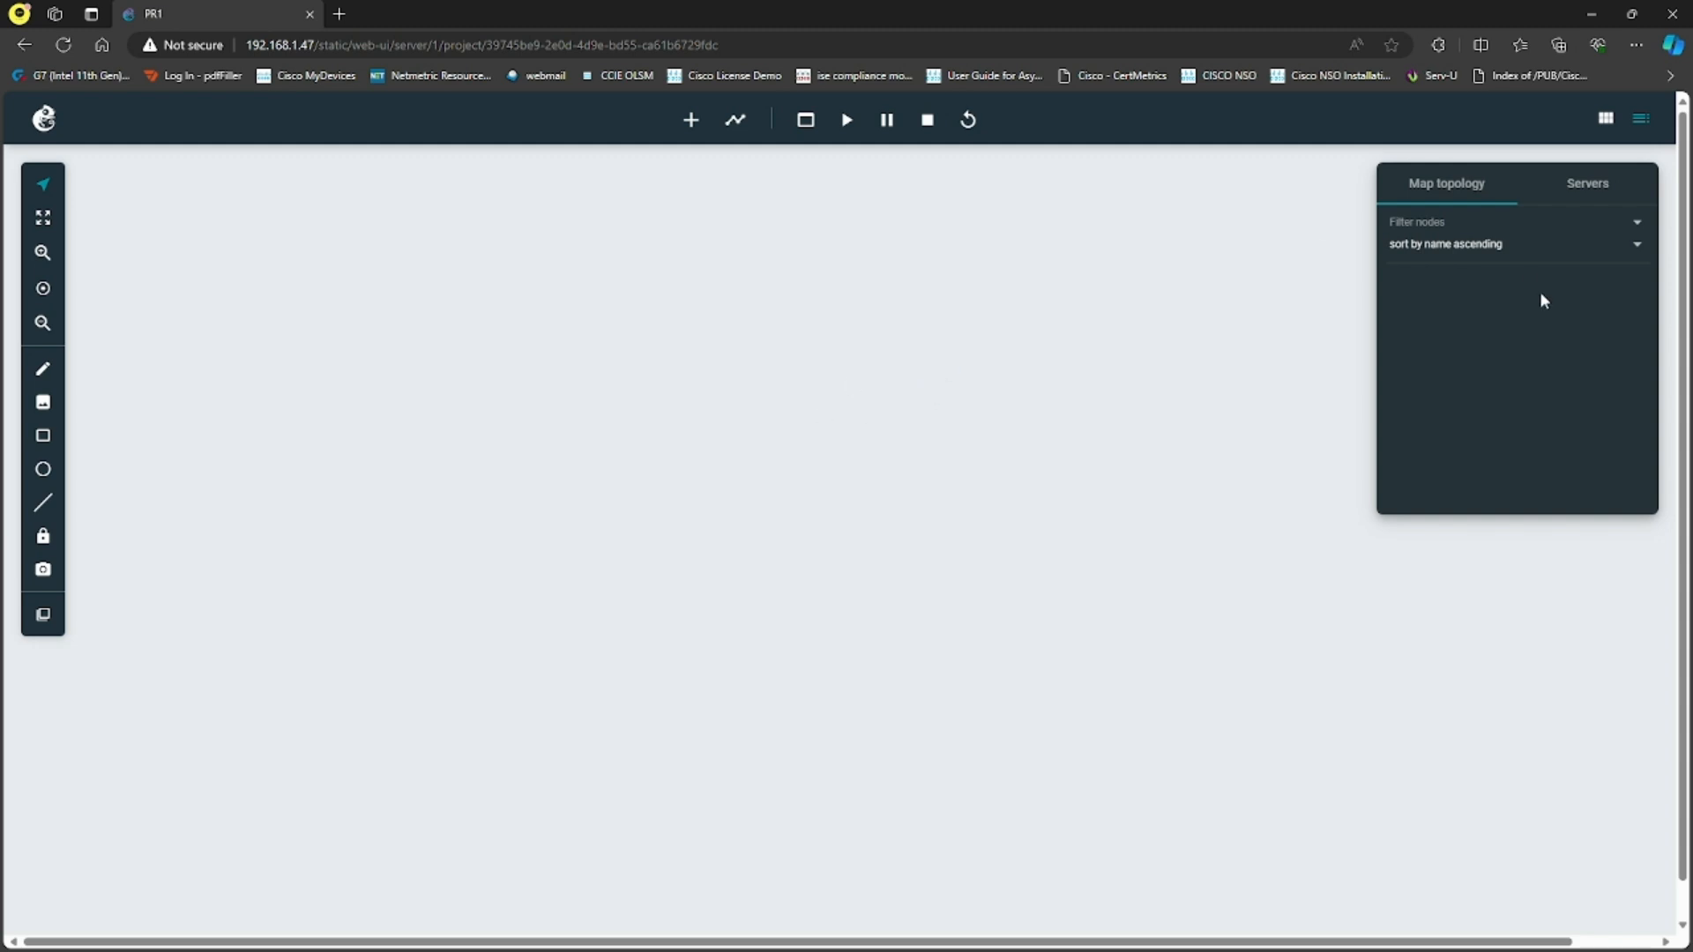
# - Check the project's server information, return to the map topology view, and keep the selection tool active
pyautogui.click(1579, 193)
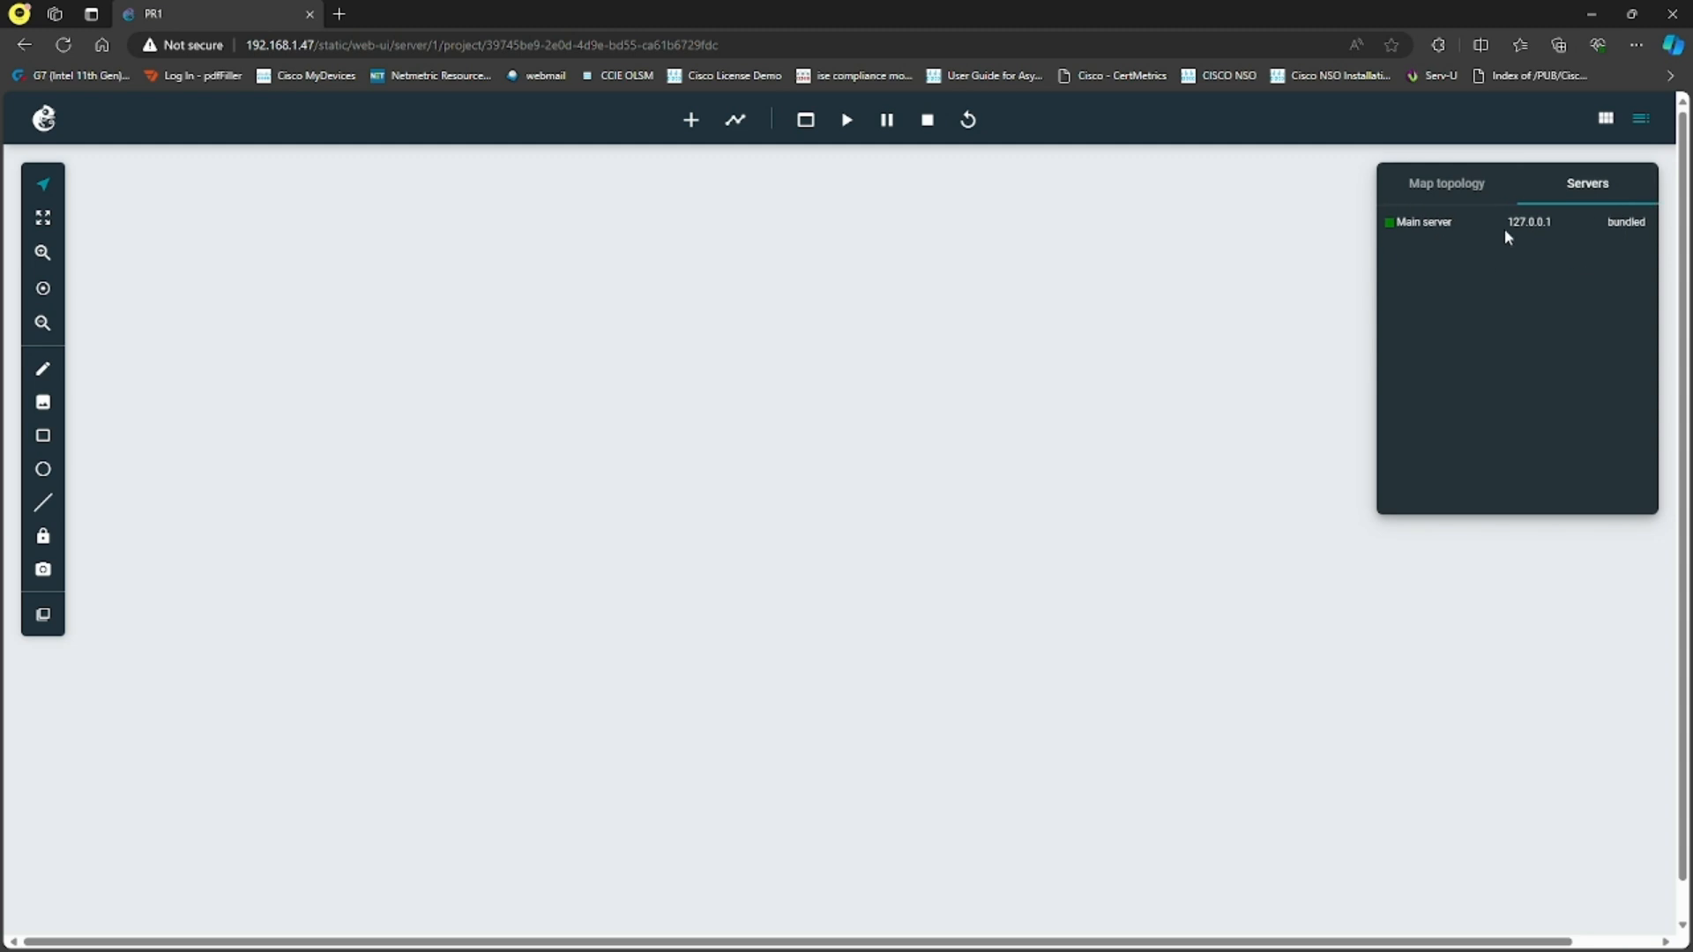
pyautogui.click(1447, 194)
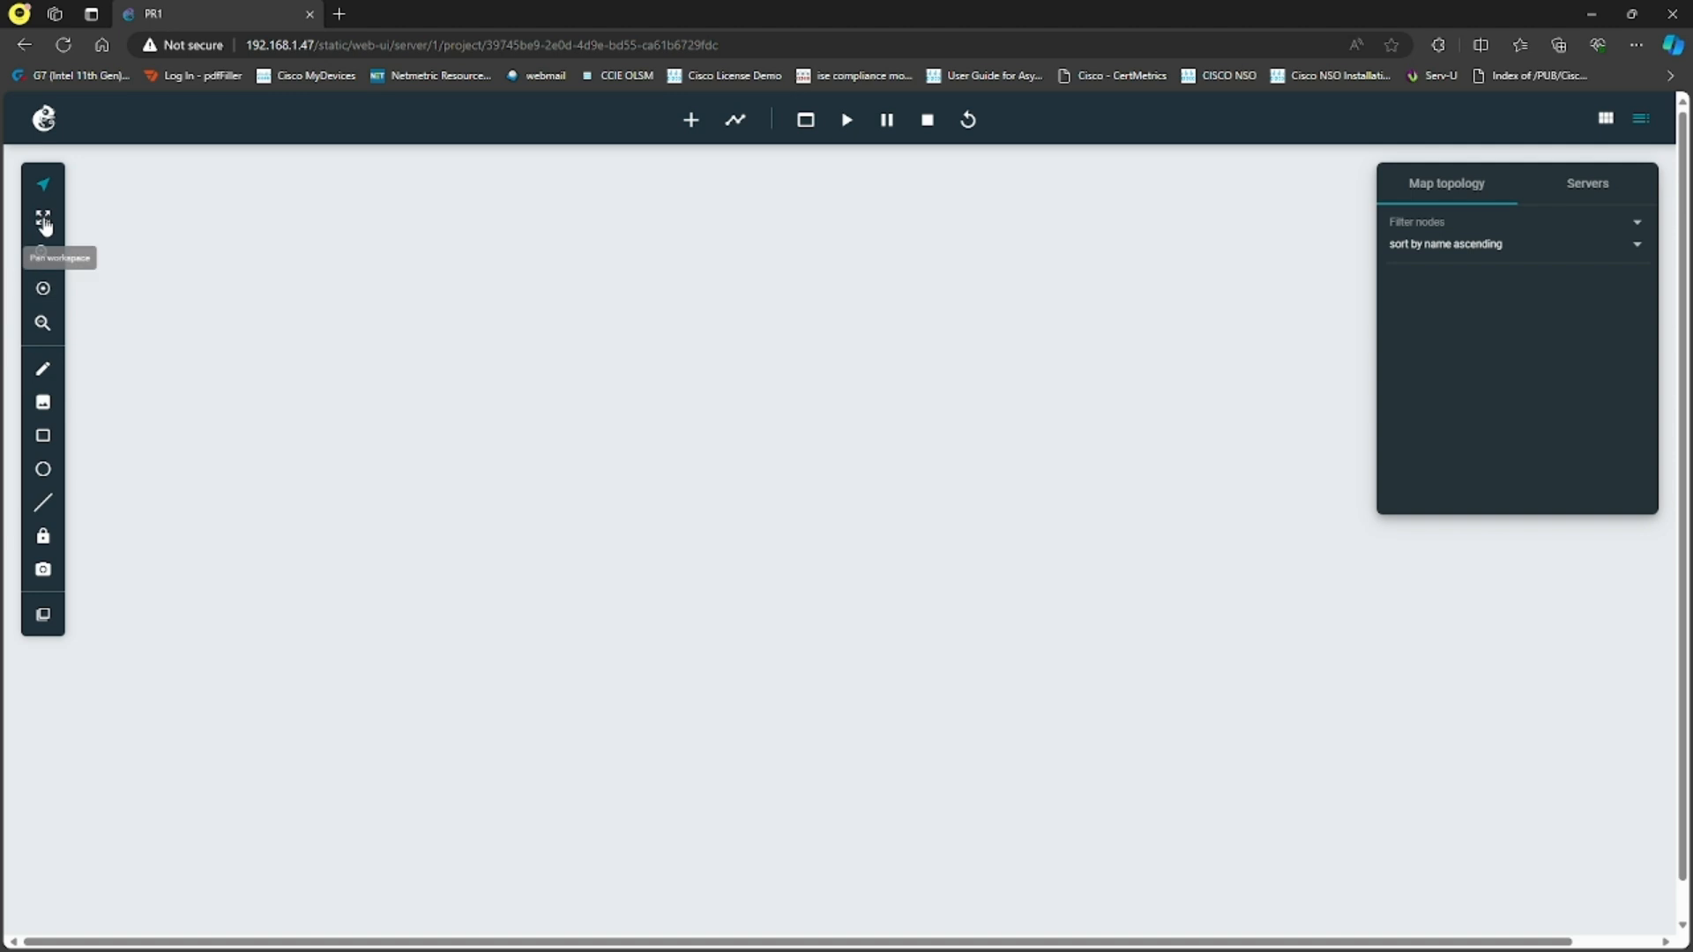
pyautogui.click(44, 187)
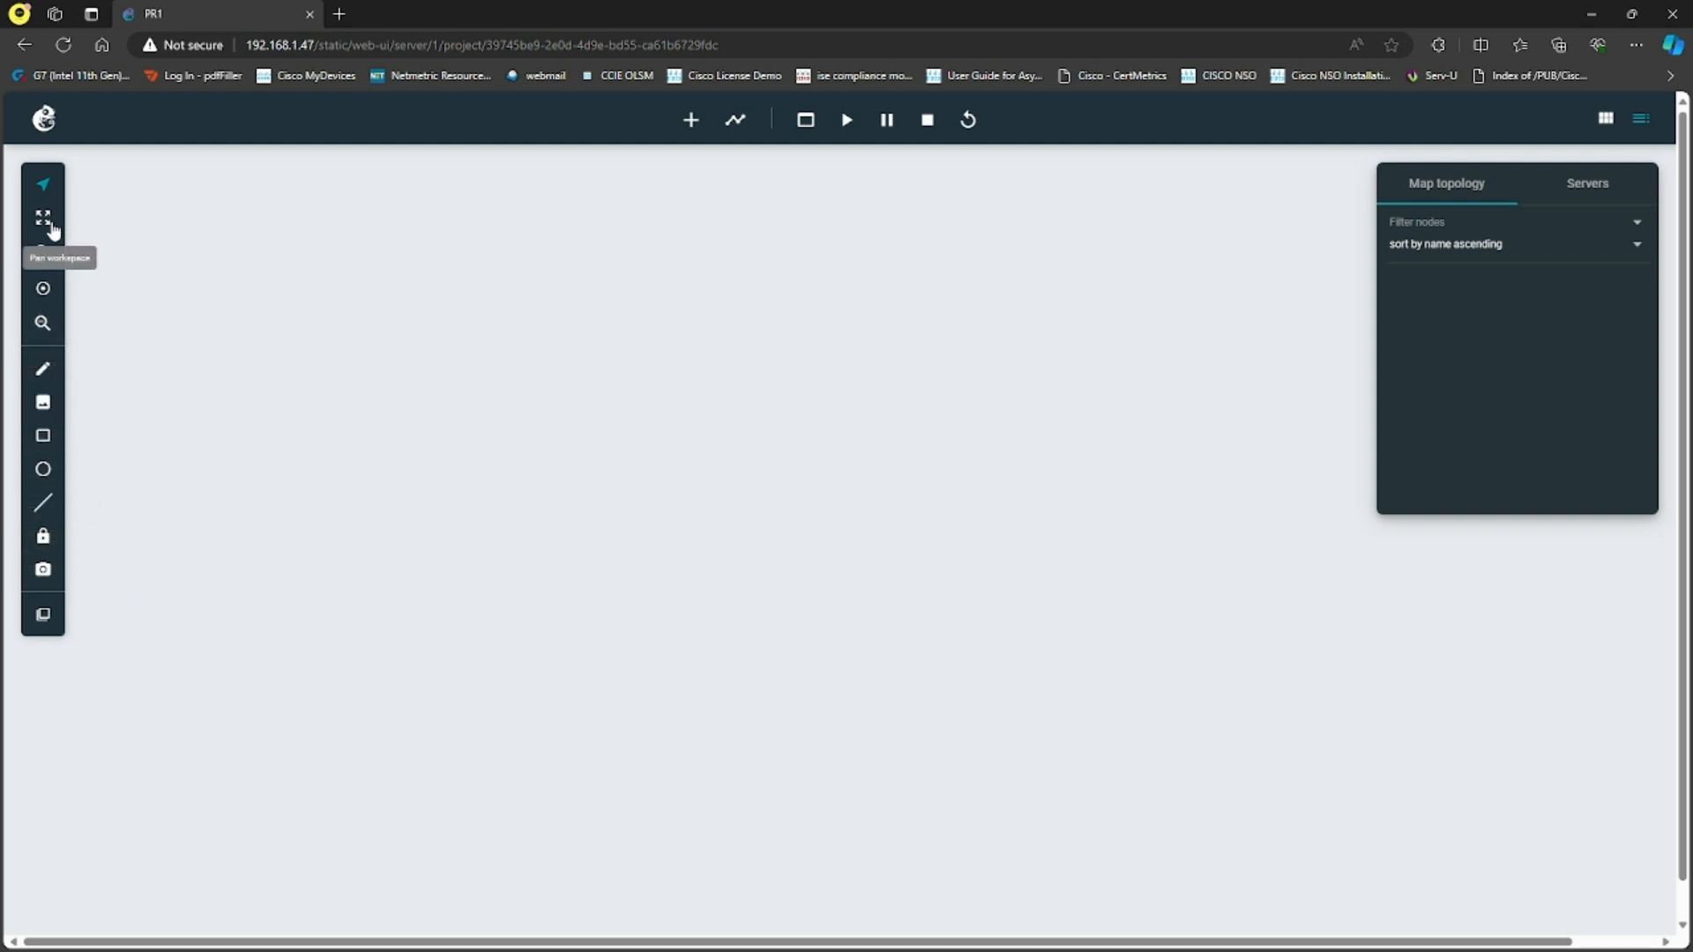
# - Start a new template and choose to install a new appliance from the GNS server
pyautogui.click(691, 122)
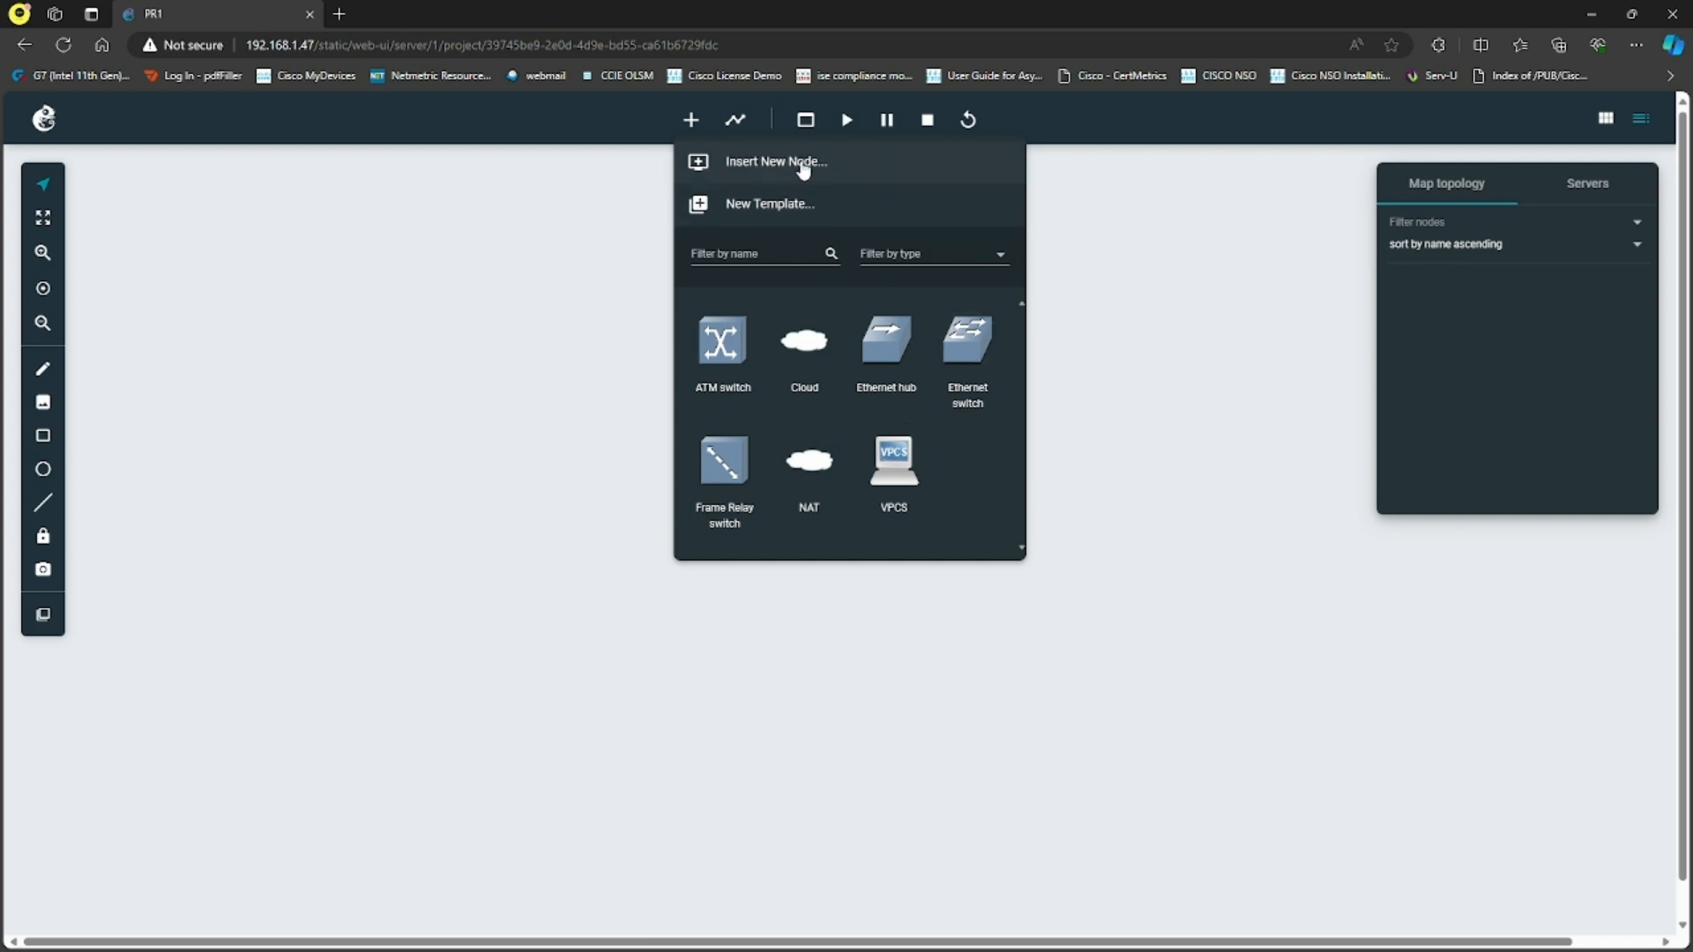
pyautogui.click(767, 210)
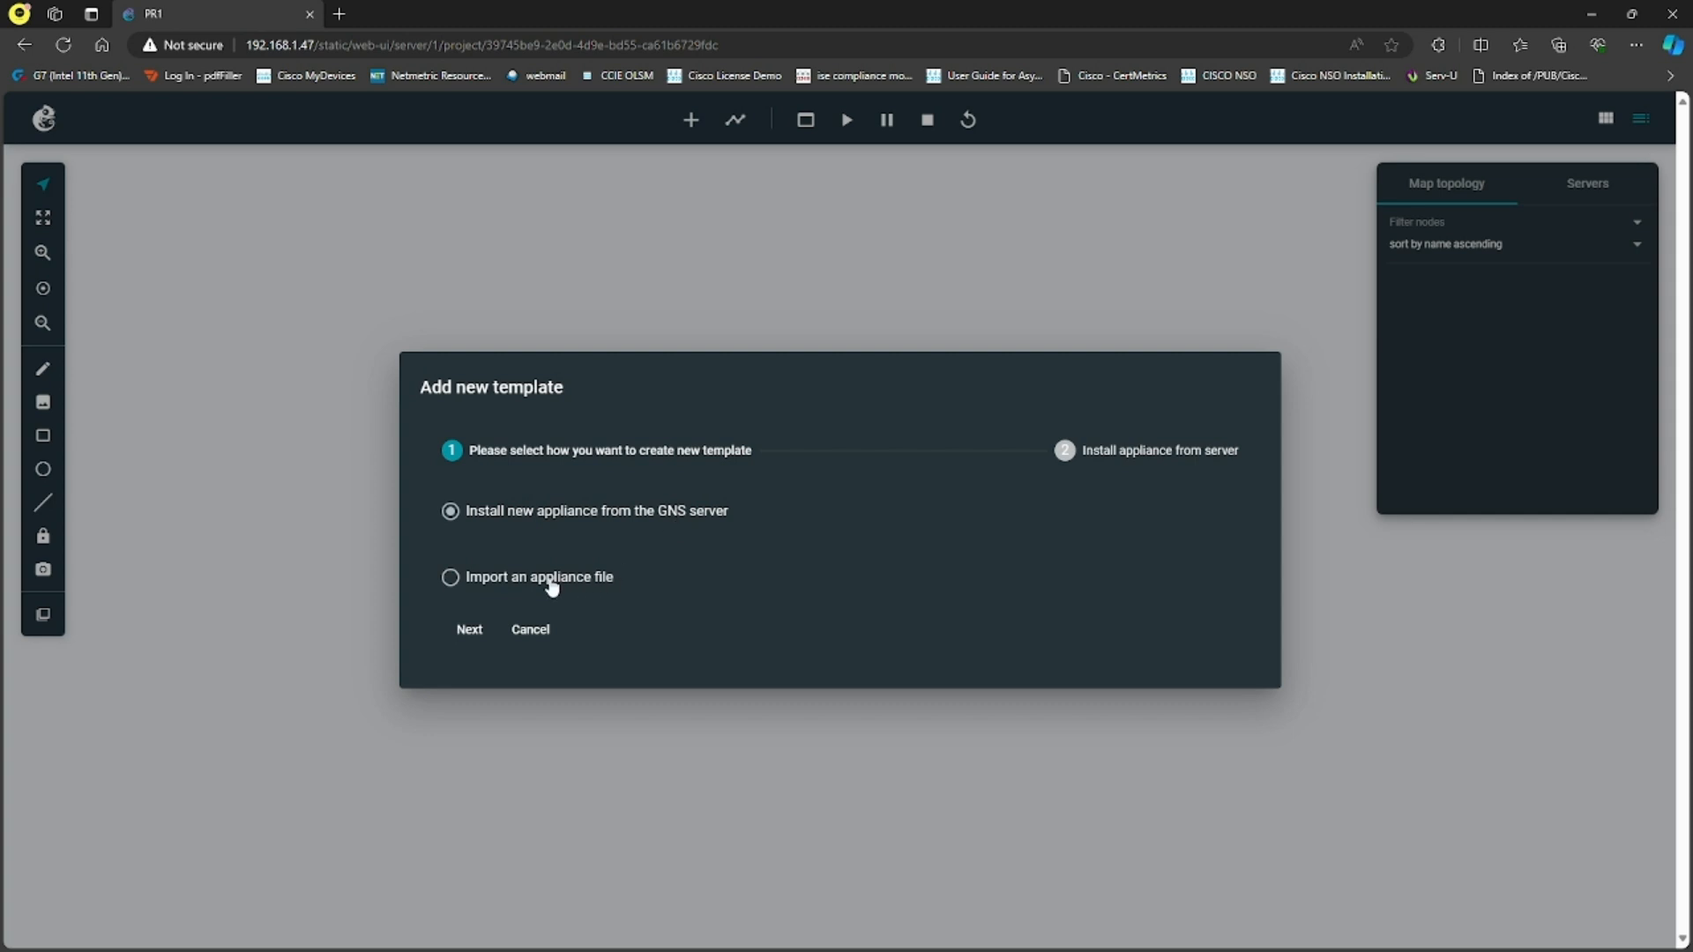
pyautogui.click(523, 580)
pyautogui.click(603, 514)
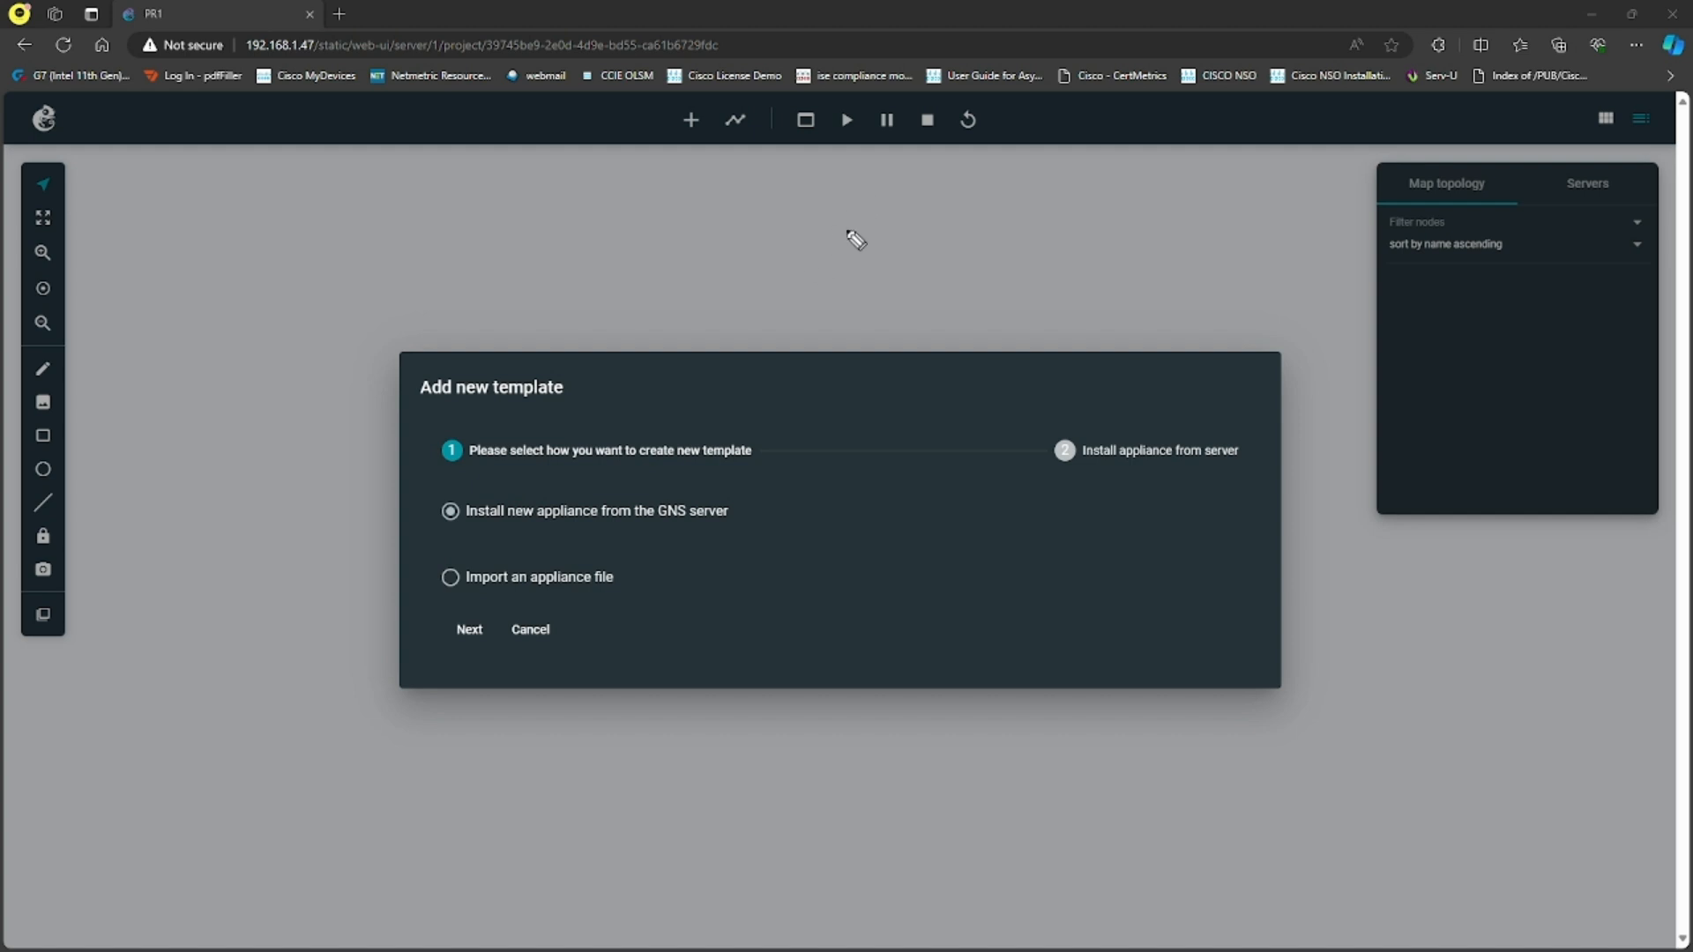
pyautogui.moveTo(829, 210); pyautogui.dragTo(938, 189)
pyautogui.moveTo(970, 192)
pyautogui.mouseDown()
pyautogui.moveTo(971, 215)
pyautogui.moveTo(1059, 205)
pyautogui.mouseUp()
pyautogui.moveTo(863, 254); pyautogui.dragTo(1081, 208)
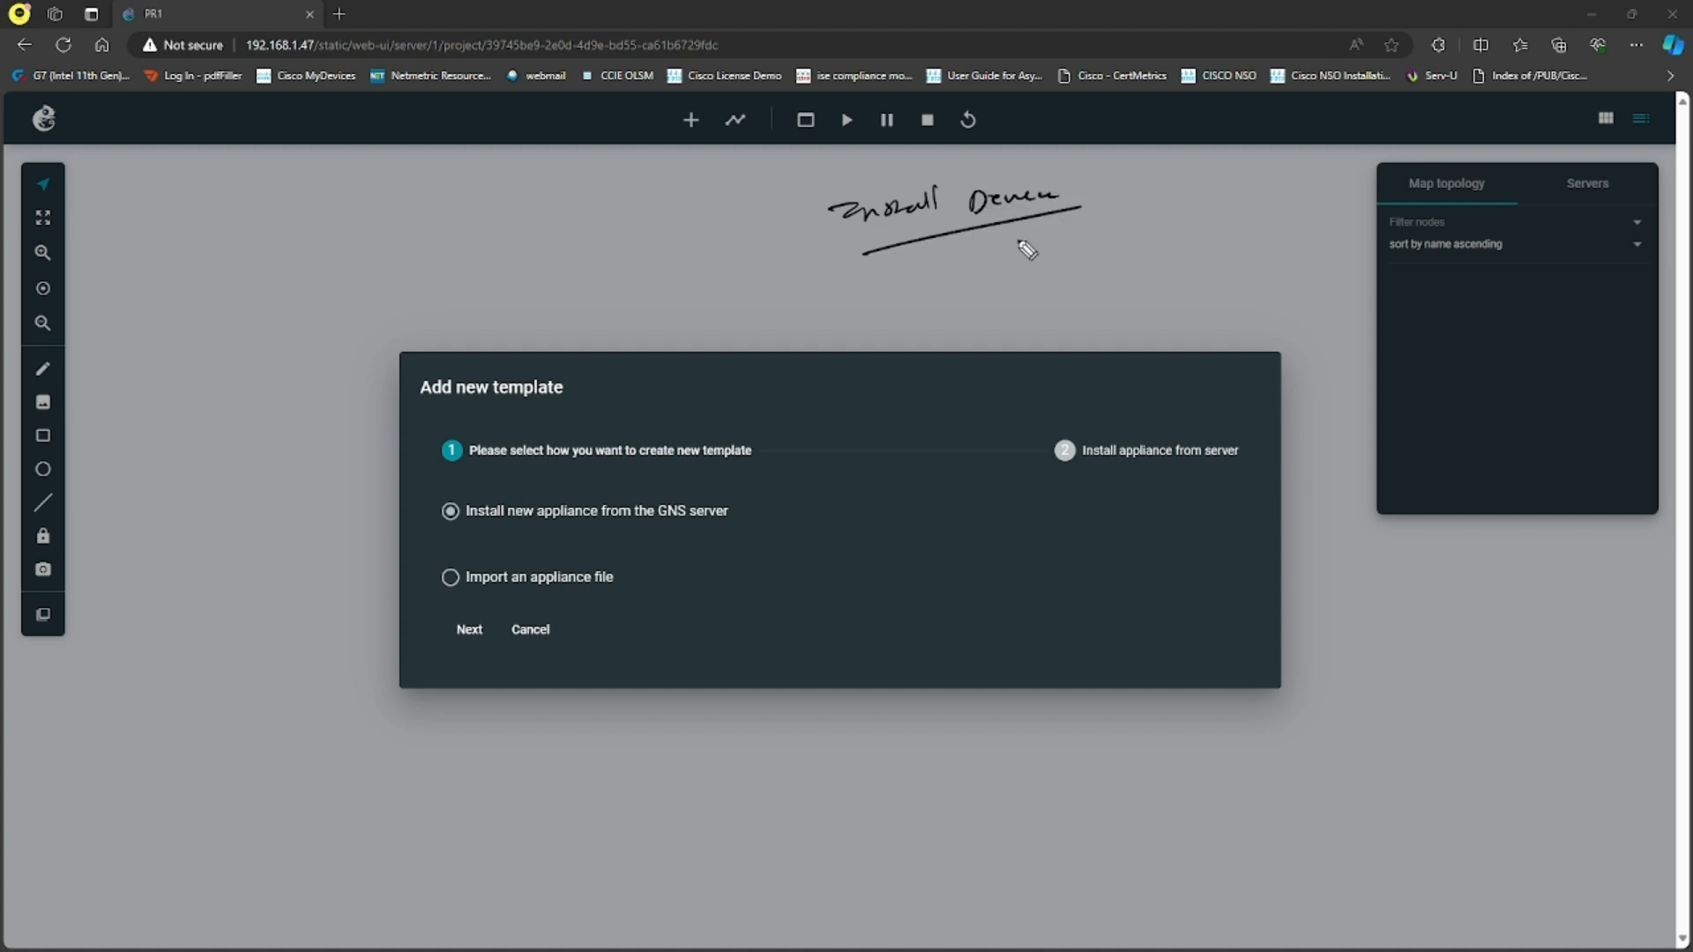
pyautogui.moveTo(955, 240); pyautogui.dragTo(998, 268)
pyautogui.moveTo(540, 533); pyautogui.dragTo(579, 538)
pyautogui.moveTo(1026, 261); pyautogui.dragTo(1061, 248)
pyautogui.moveTo(1074, 226)
pyautogui.mouseDown()
pyautogui.moveTo(1079, 242)
pyautogui.moveTo(1157, 225)
pyautogui.mouseUp()
pyautogui.moveTo(1161, 217)
pyautogui.mouseDown()
pyautogui.moveTo(1285, 195)
pyautogui.moveTo(1263, 224)
pyautogui.moveTo(1372, 205)
pyautogui.moveTo(1367, 221)
pyautogui.mouseUp()
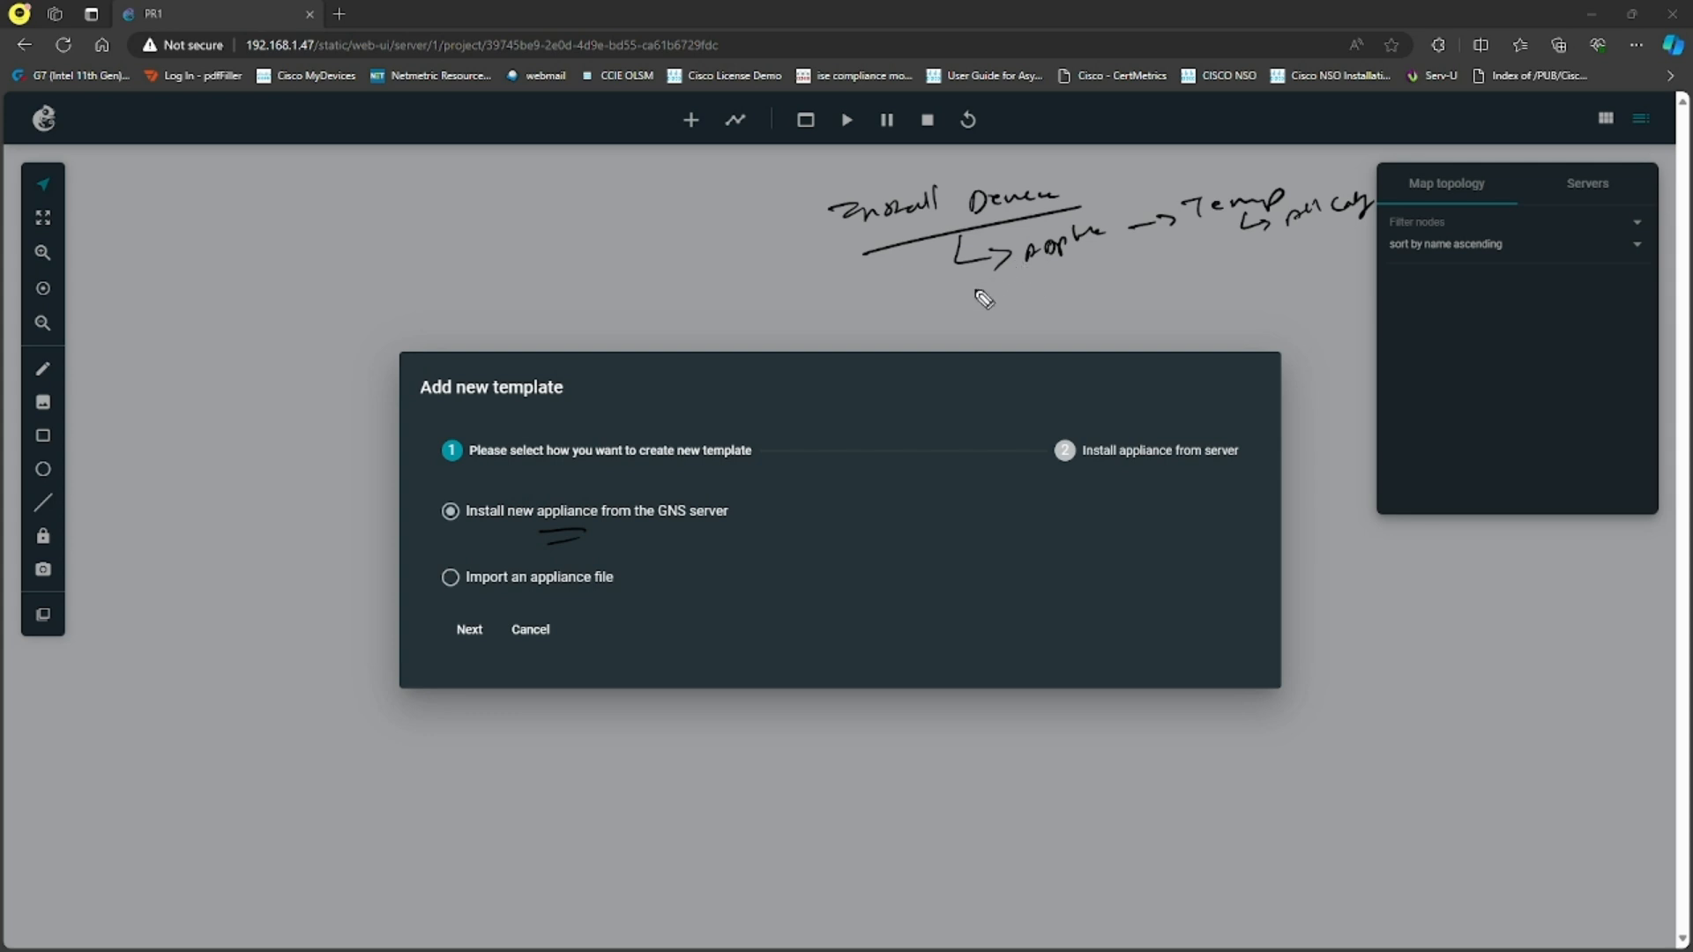
pyautogui.moveTo(1056, 269)
pyautogui.mouseDown()
pyautogui.moveTo(1089, 294)
pyautogui.moveTo(1180, 287)
pyautogui.mouseUp()
pyautogui.moveTo(1201, 280); pyautogui.dragTo(1244, 271)
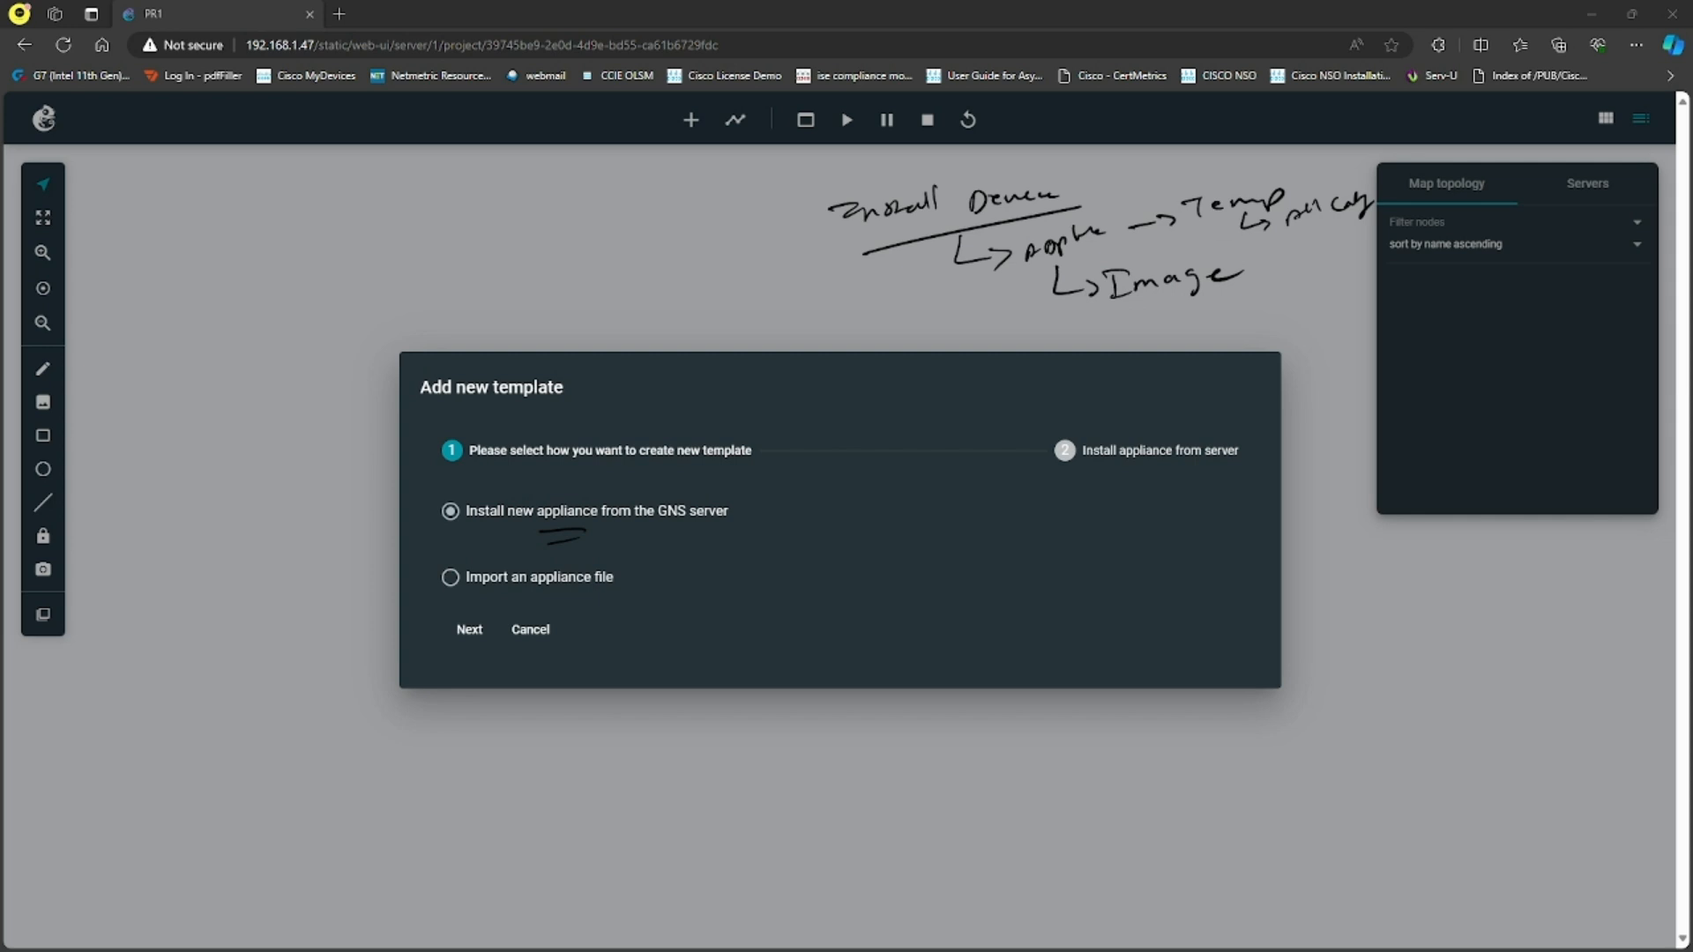
pyautogui.moveTo(1042, 263); pyautogui.dragTo(1181, 257)
pyautogui.press('Escape')
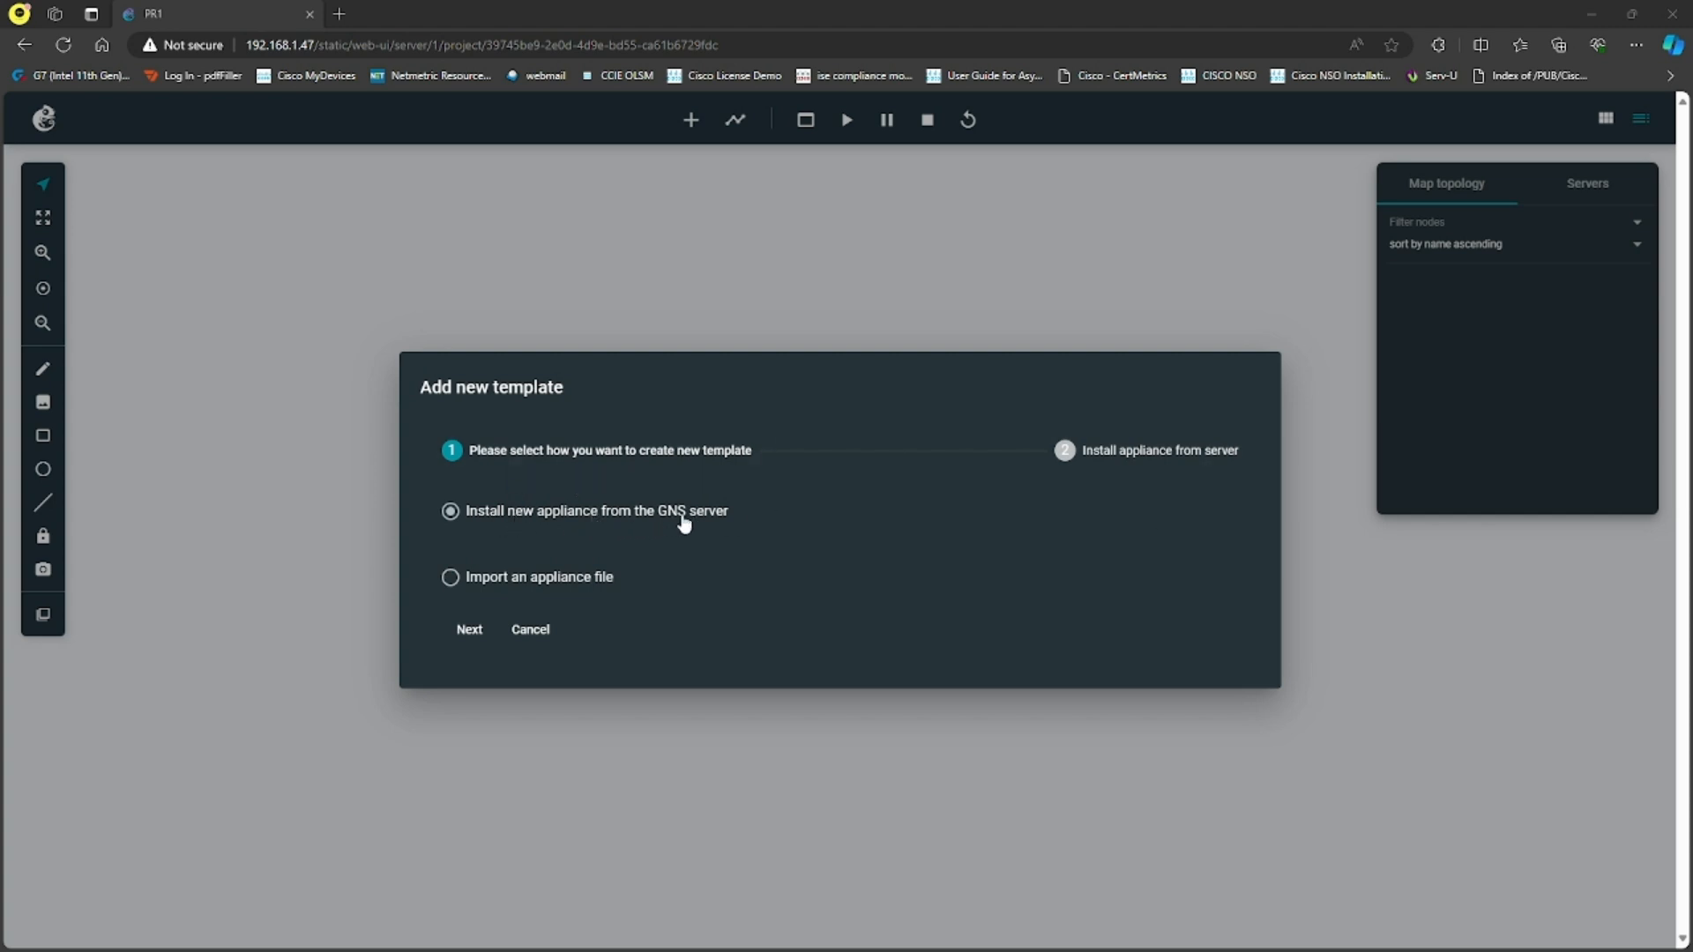
# - Continue to the server's appliance list and show 100 items per page
pyautogui.click(466, 630)
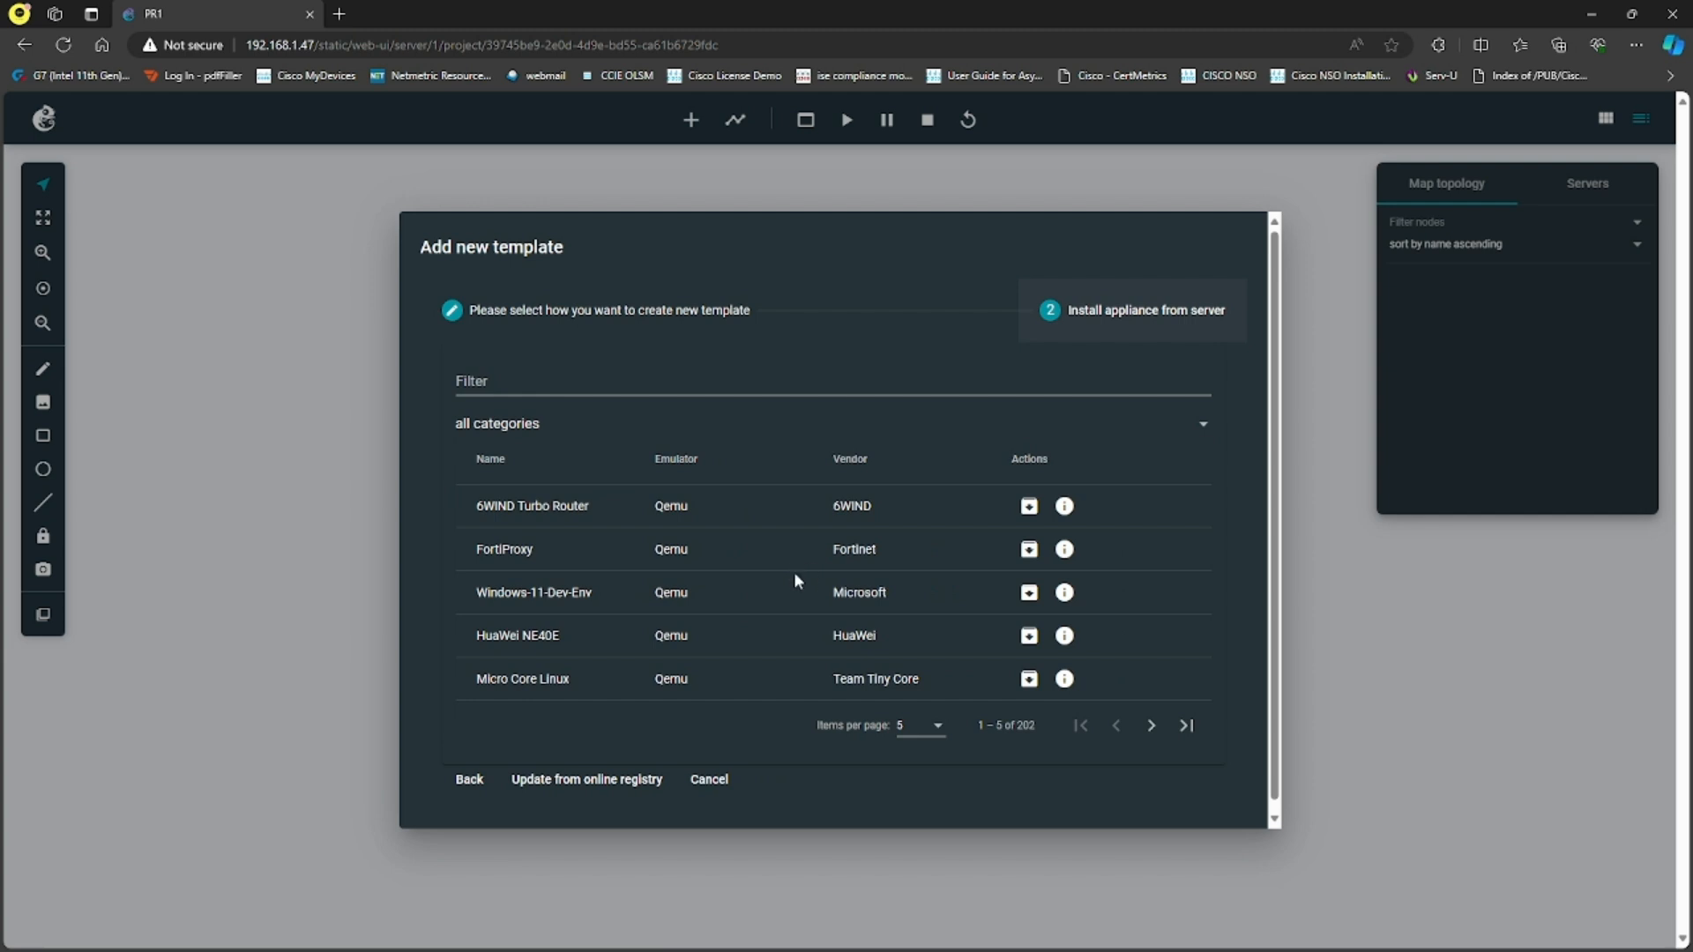
pyautogui.scroll(-1, 675, 533)
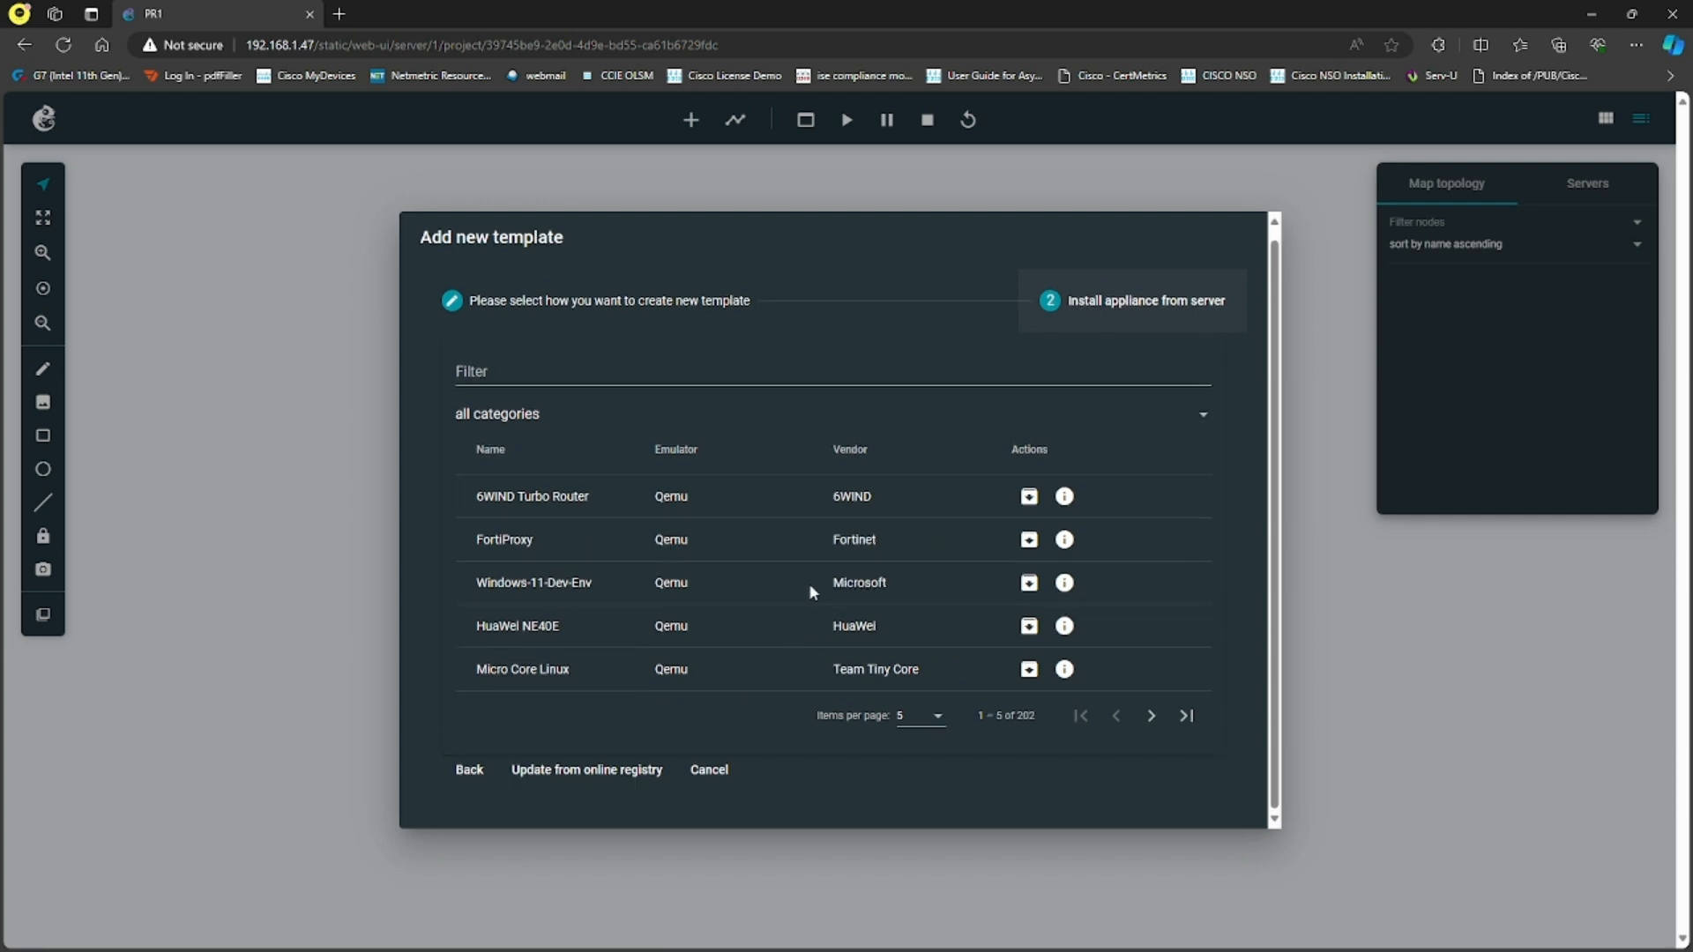
pyautogui.scroll(1, 897, 548)
pyautogui.moveTo(813, 725); pyautogui.dragTo(884, 721)
pyautogui.click(885, 725)
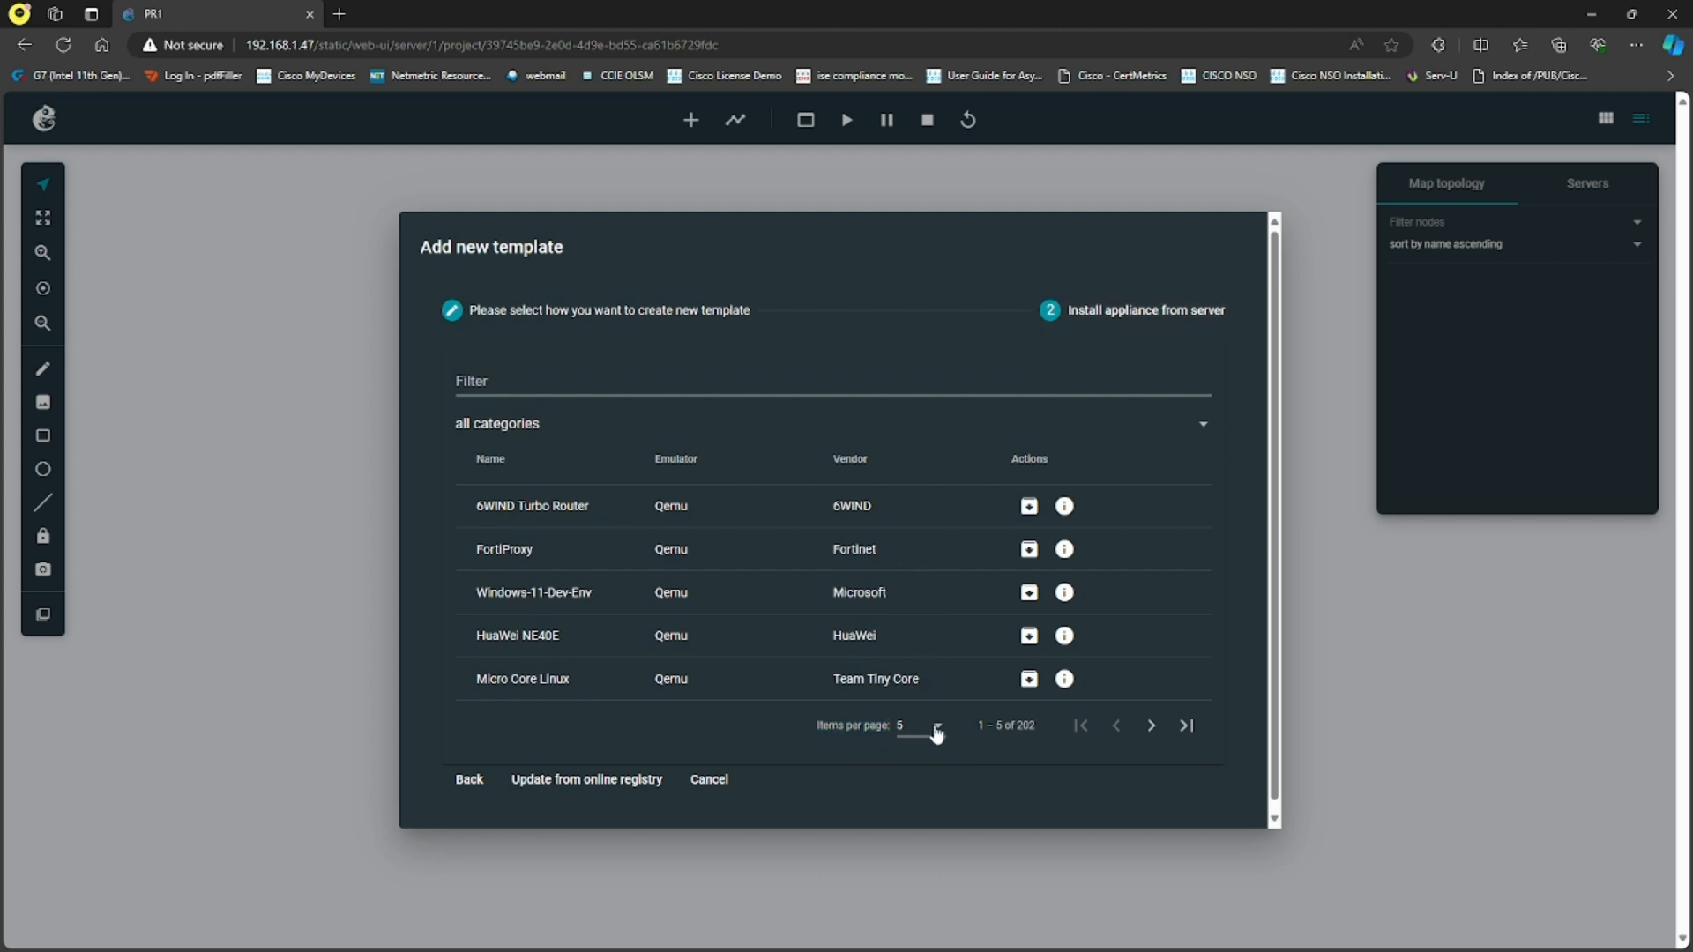
pyautogui.click(936, 734)
pyautogui.click(928, 850)
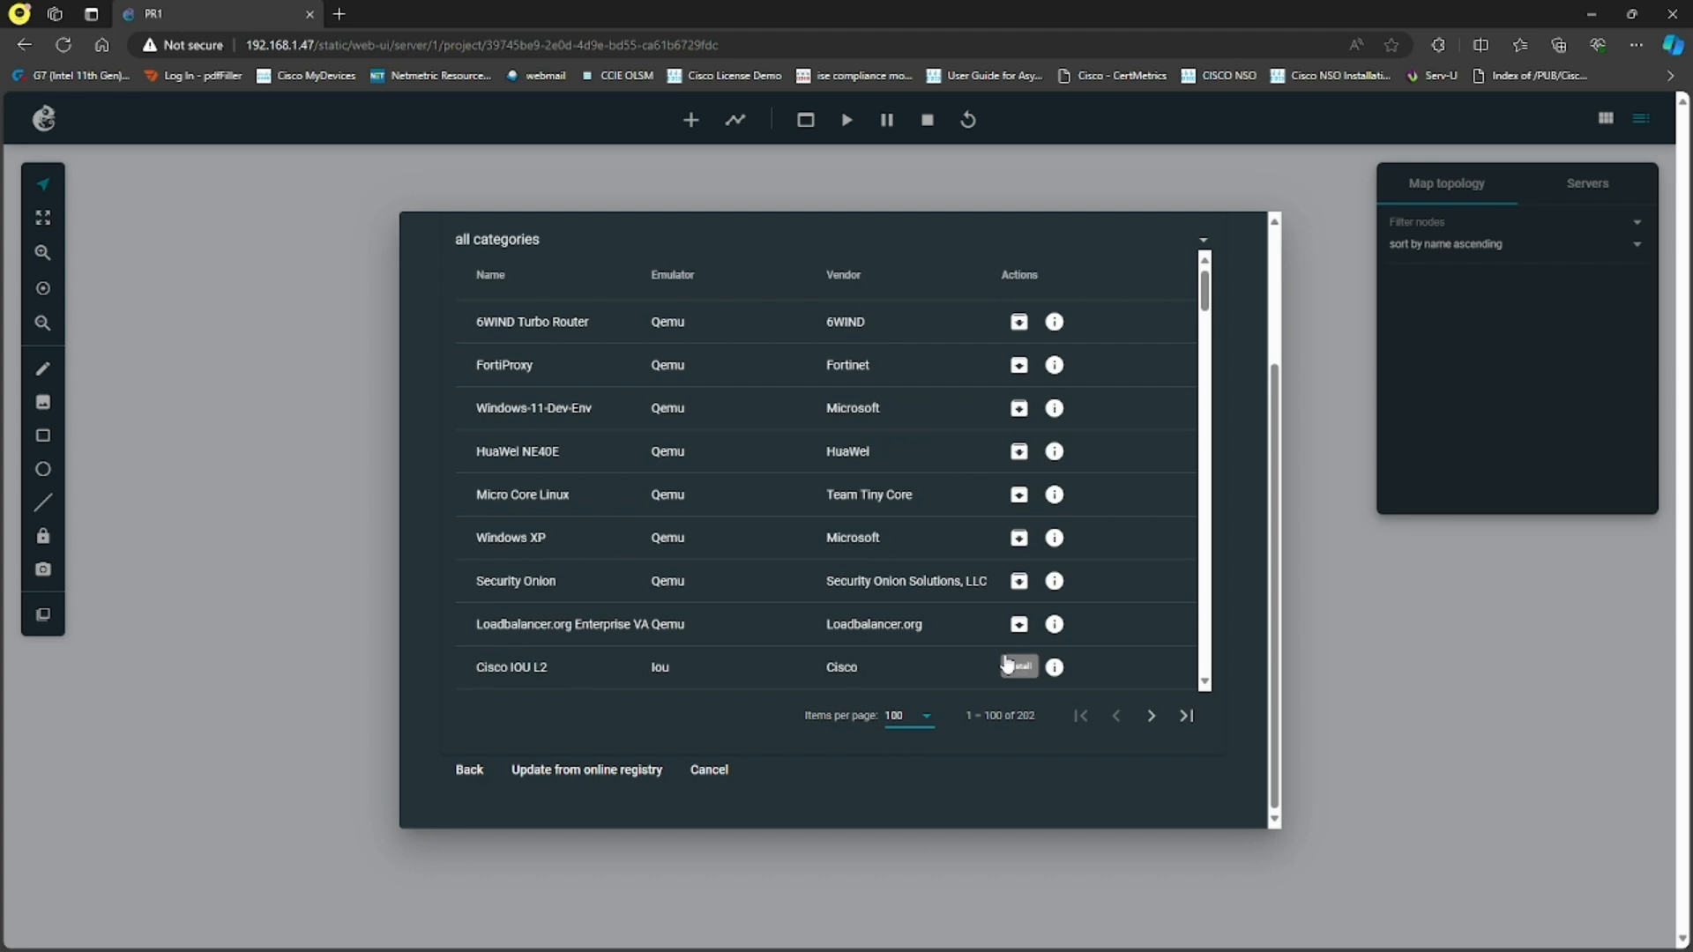
# - Find the Cisco 3620 Dynamips appliance in the list and choose to install it
pyautogui.scroll(-4, 1023, 468)
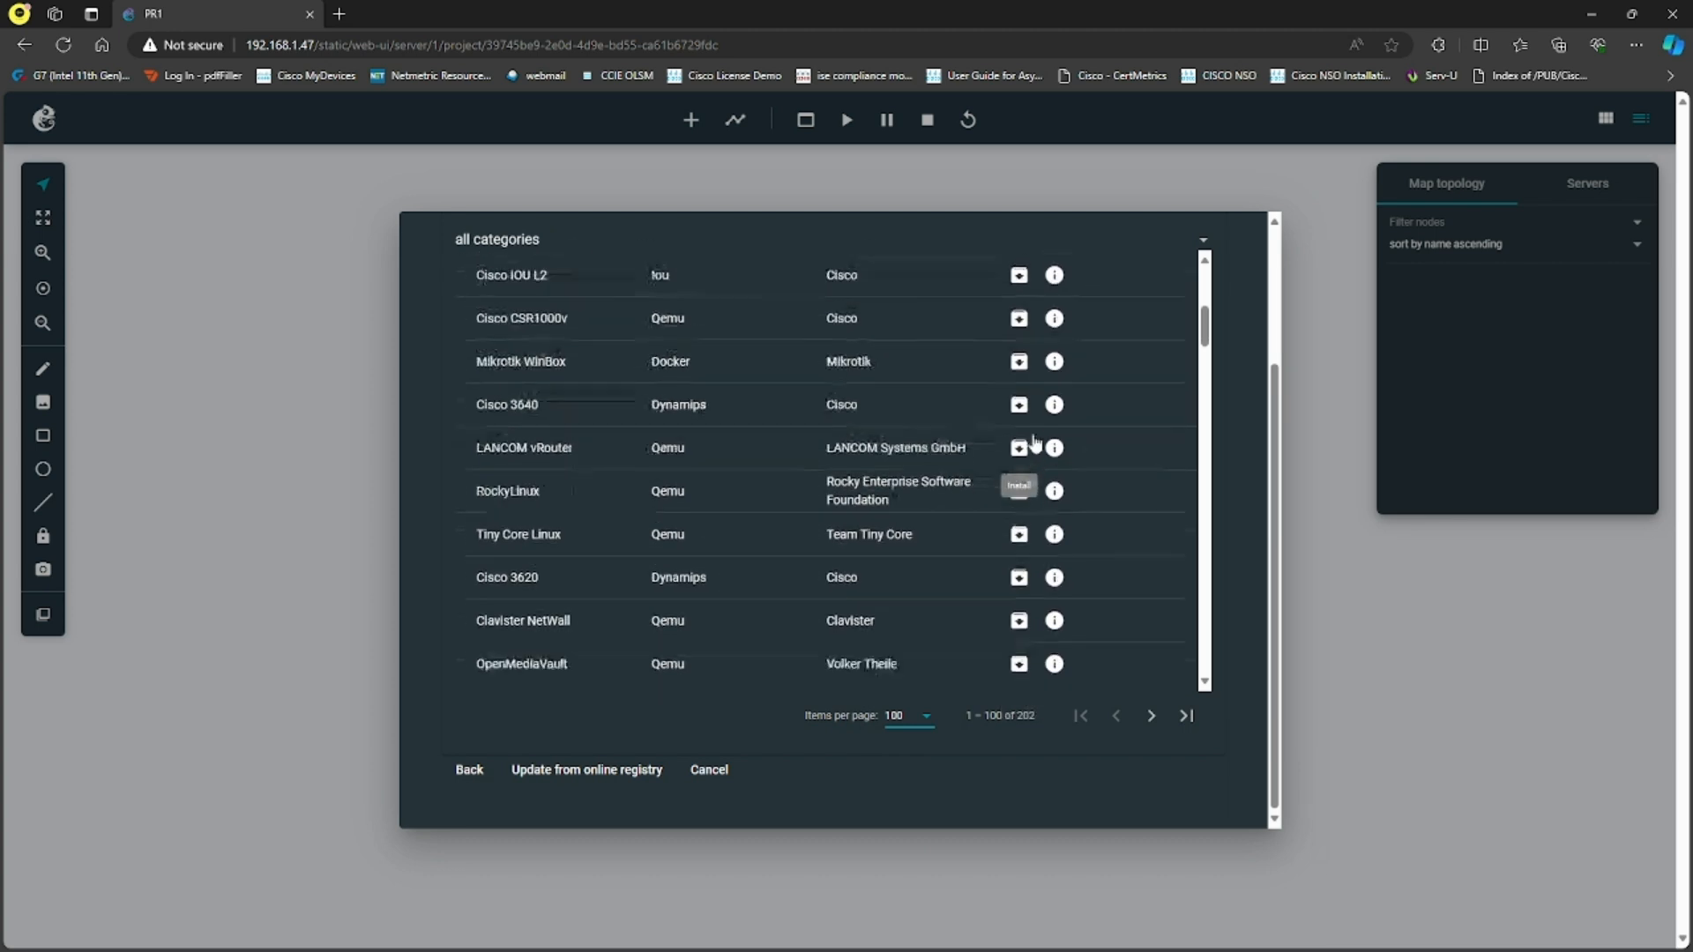
pyautogui.scroll(-1, 1034, 443)
pyautogui.scroll(-5, 1035, 443)
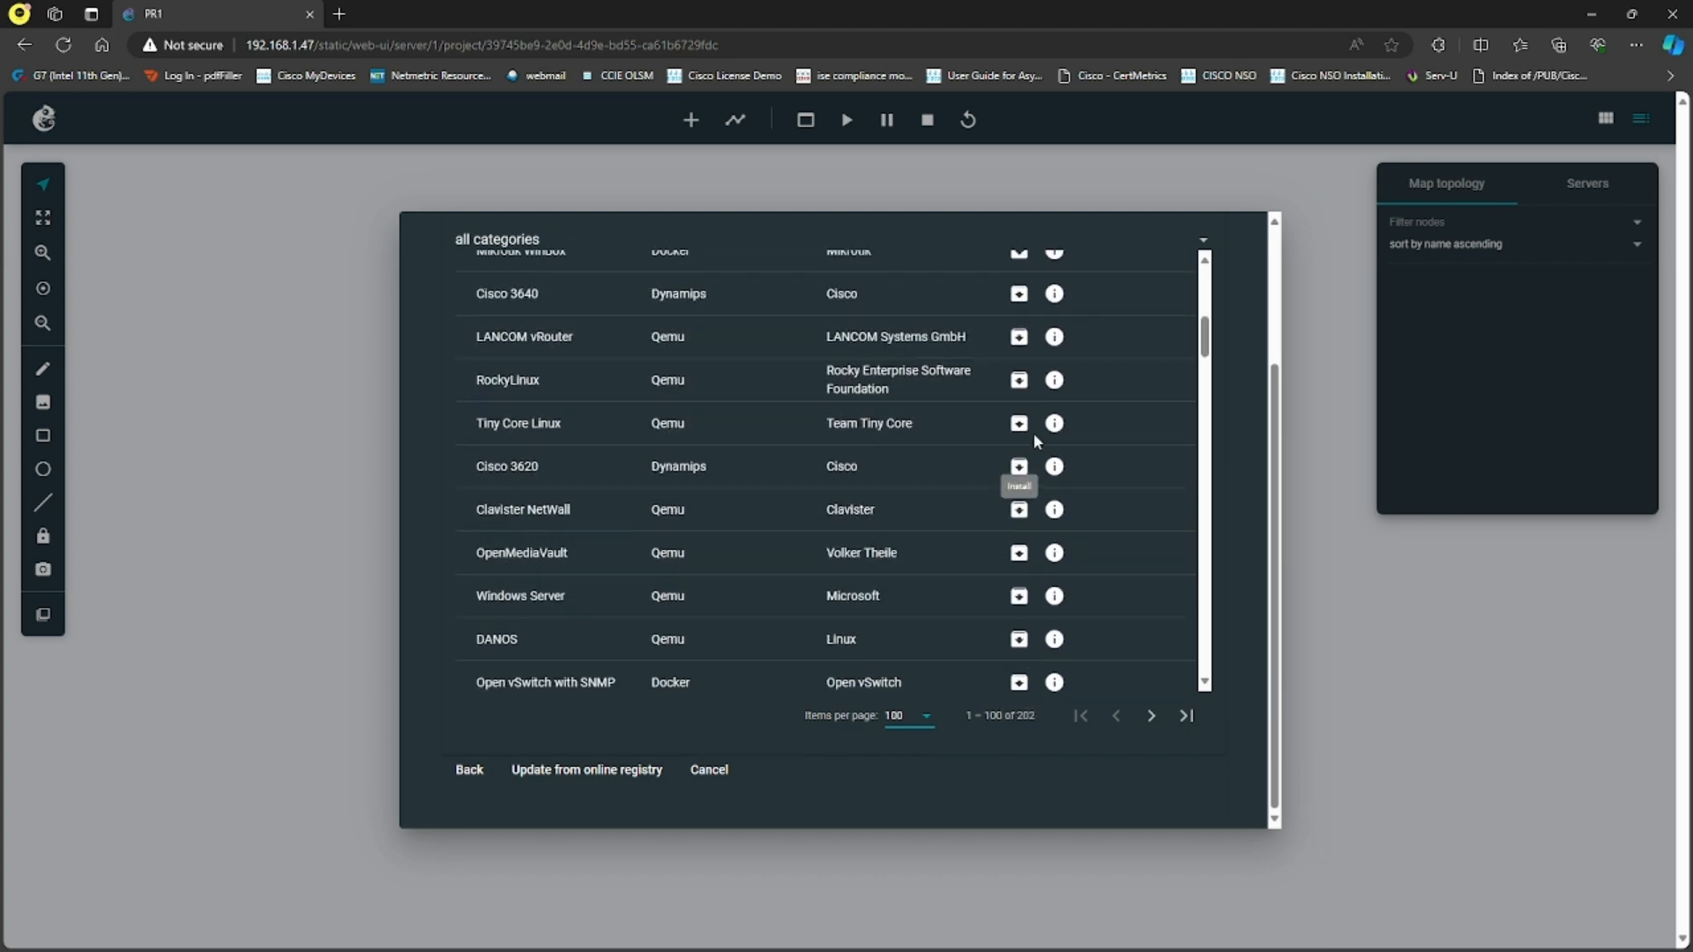
pyautogui.scroll(-2, 1041, 449)
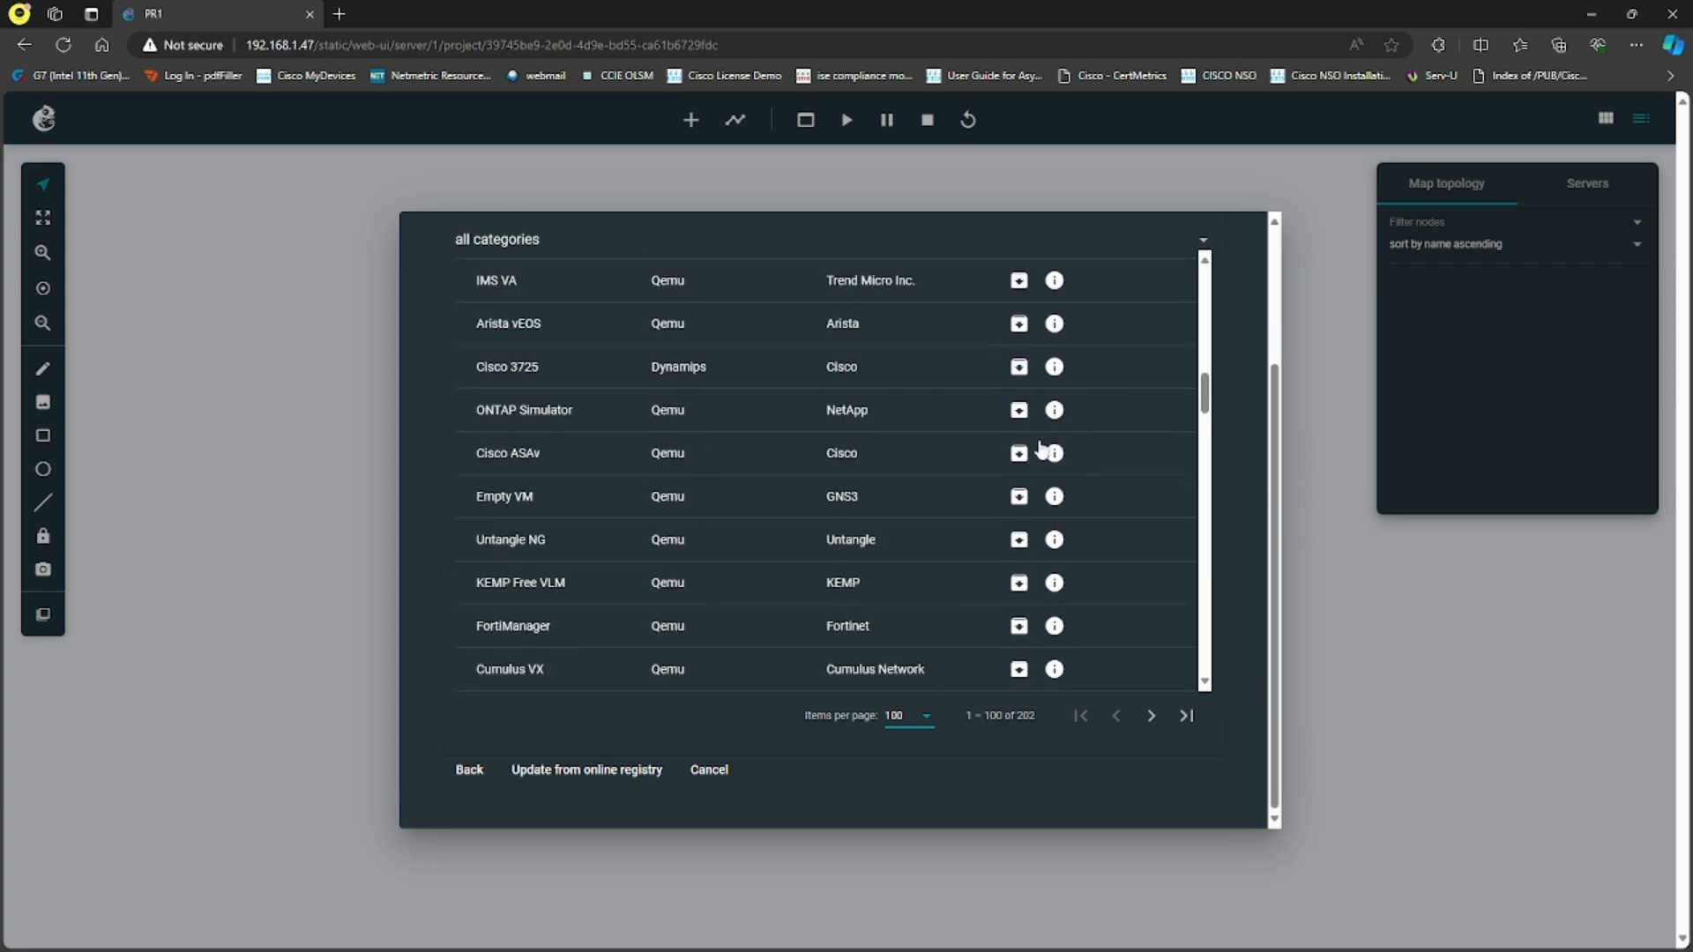
pyautogui.scroll(-2, 1034, 442)
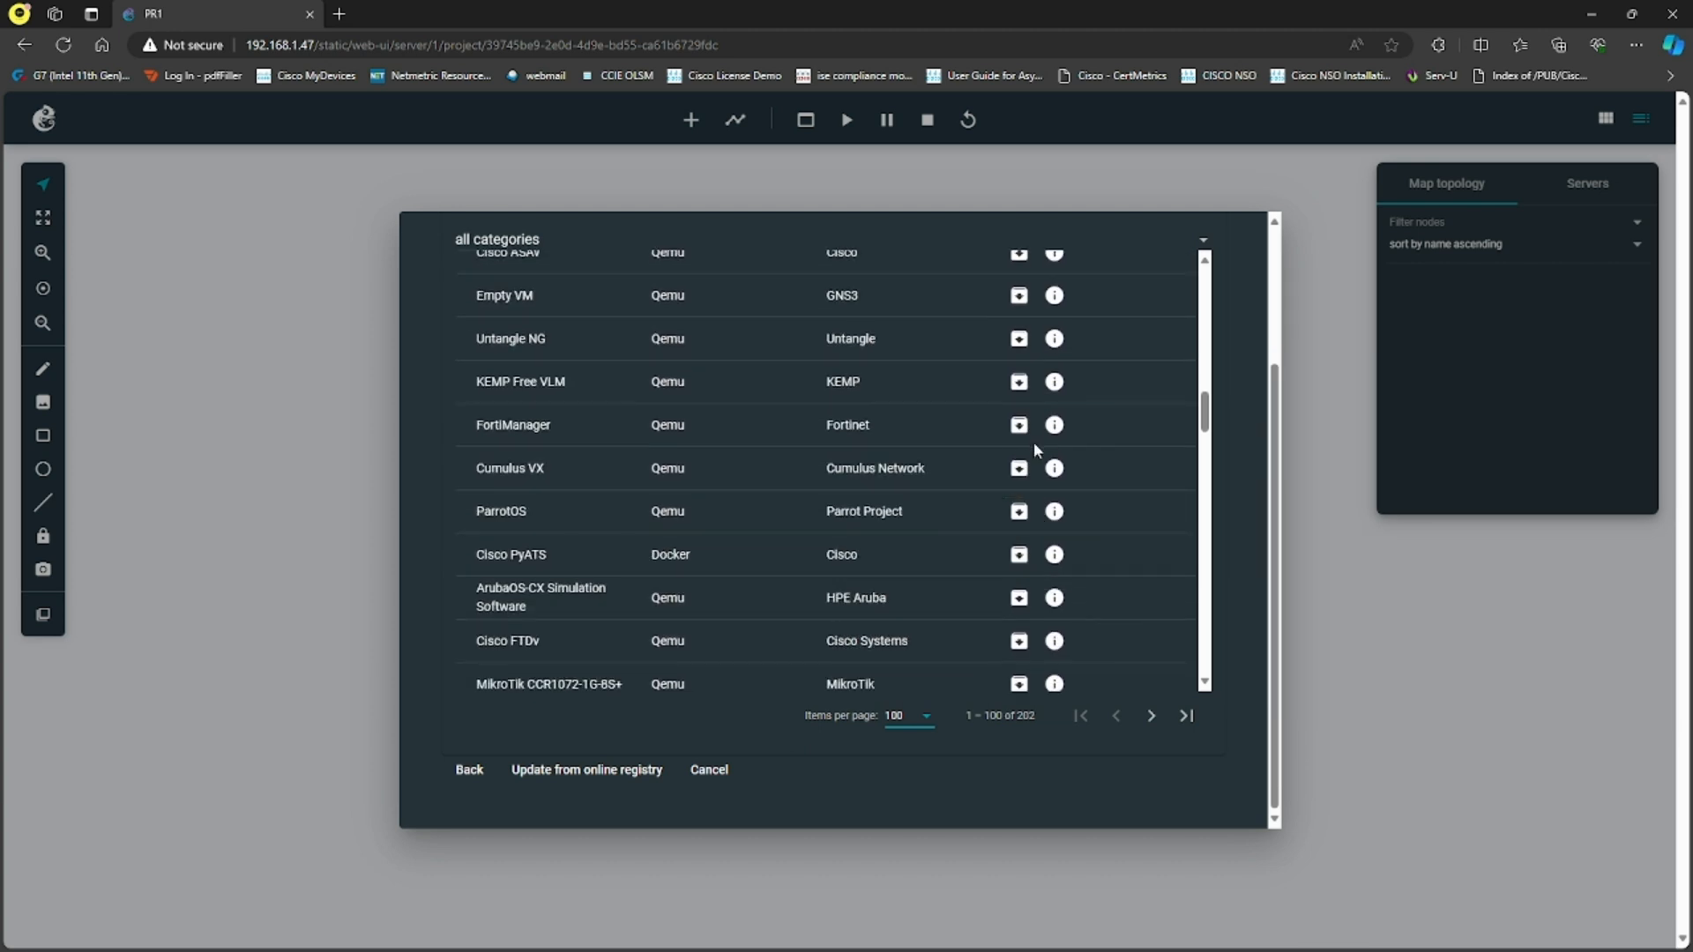
pyautogui.scroll(9, 1033, 442)
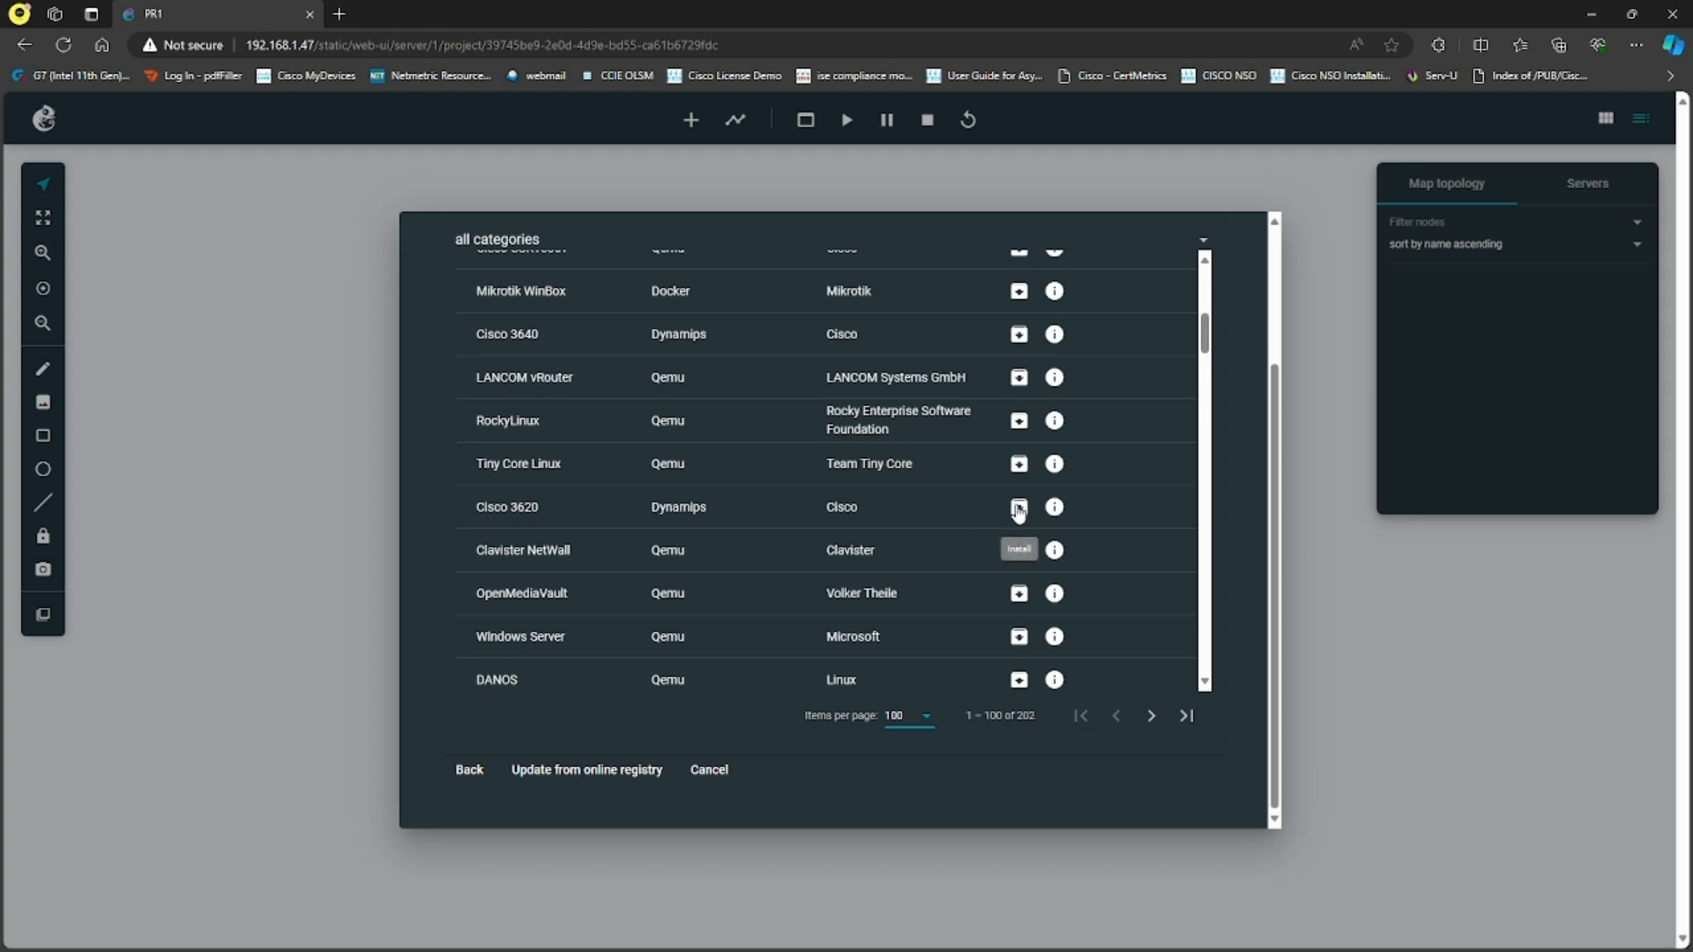
pyautogui.tripleClick(488, 504)
pyautogui.click(782, 527)
pyautogui.click(1020, 509)
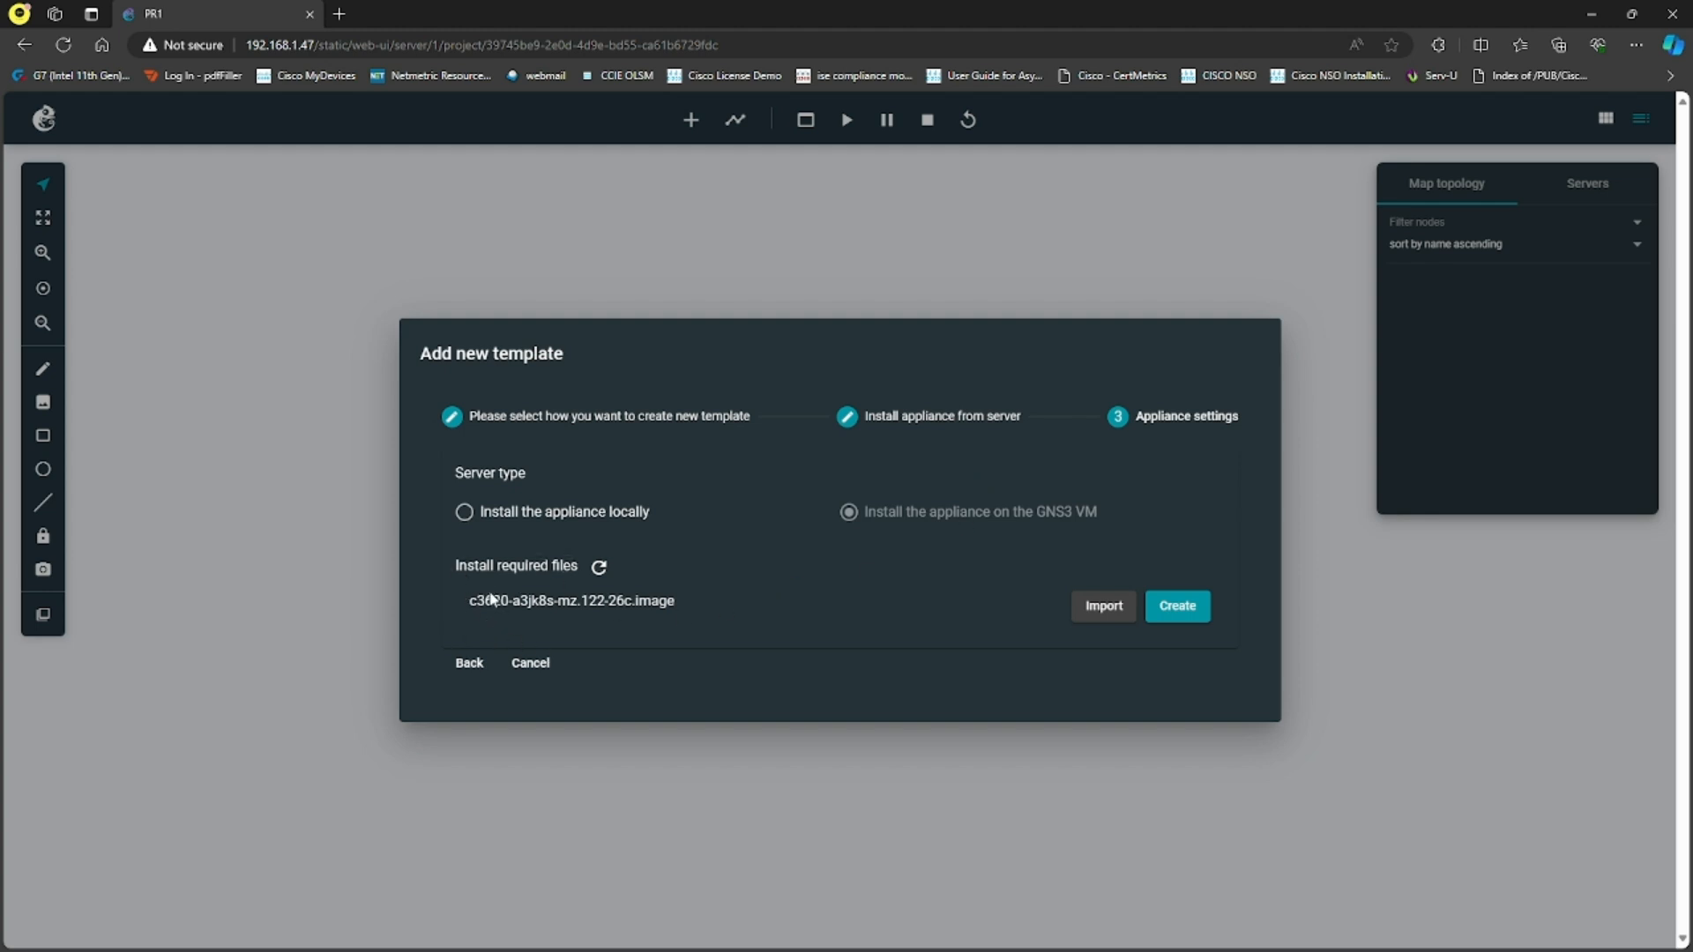
# - Create the template from the c3620-a3jk8s-mz.122-26c.image file and add it under the name Cisco 3620
pyautogui.moveTo(469, 601); pyautogui.dragTo(719, 627)
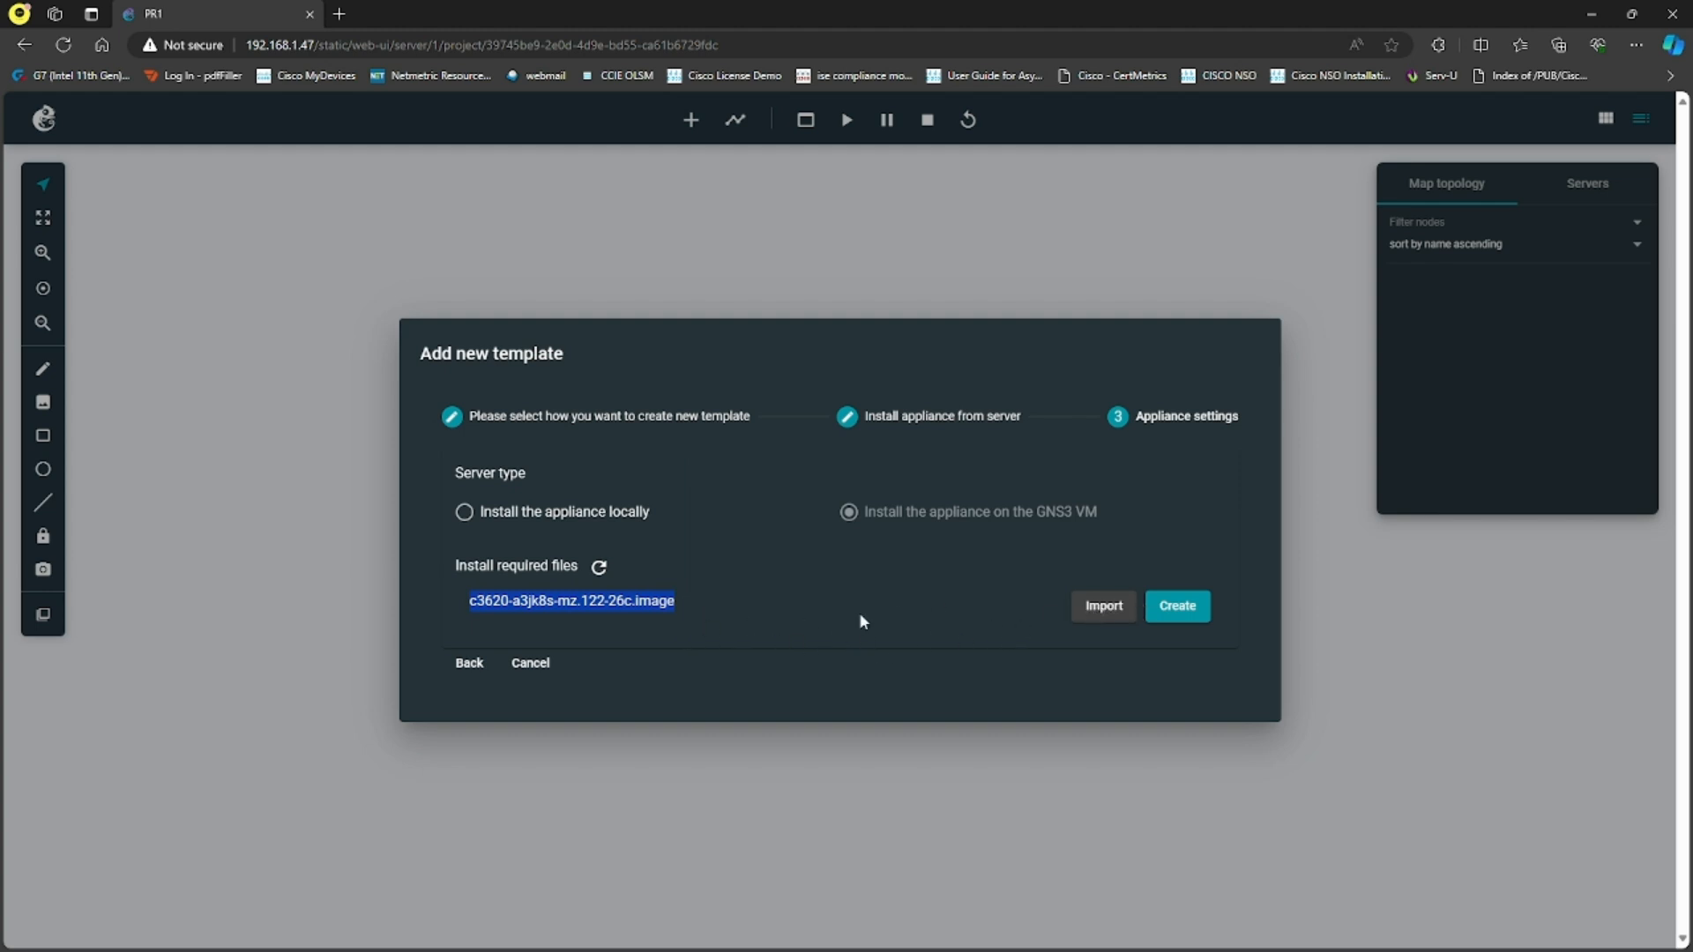
pyautogui.click(747, 625)
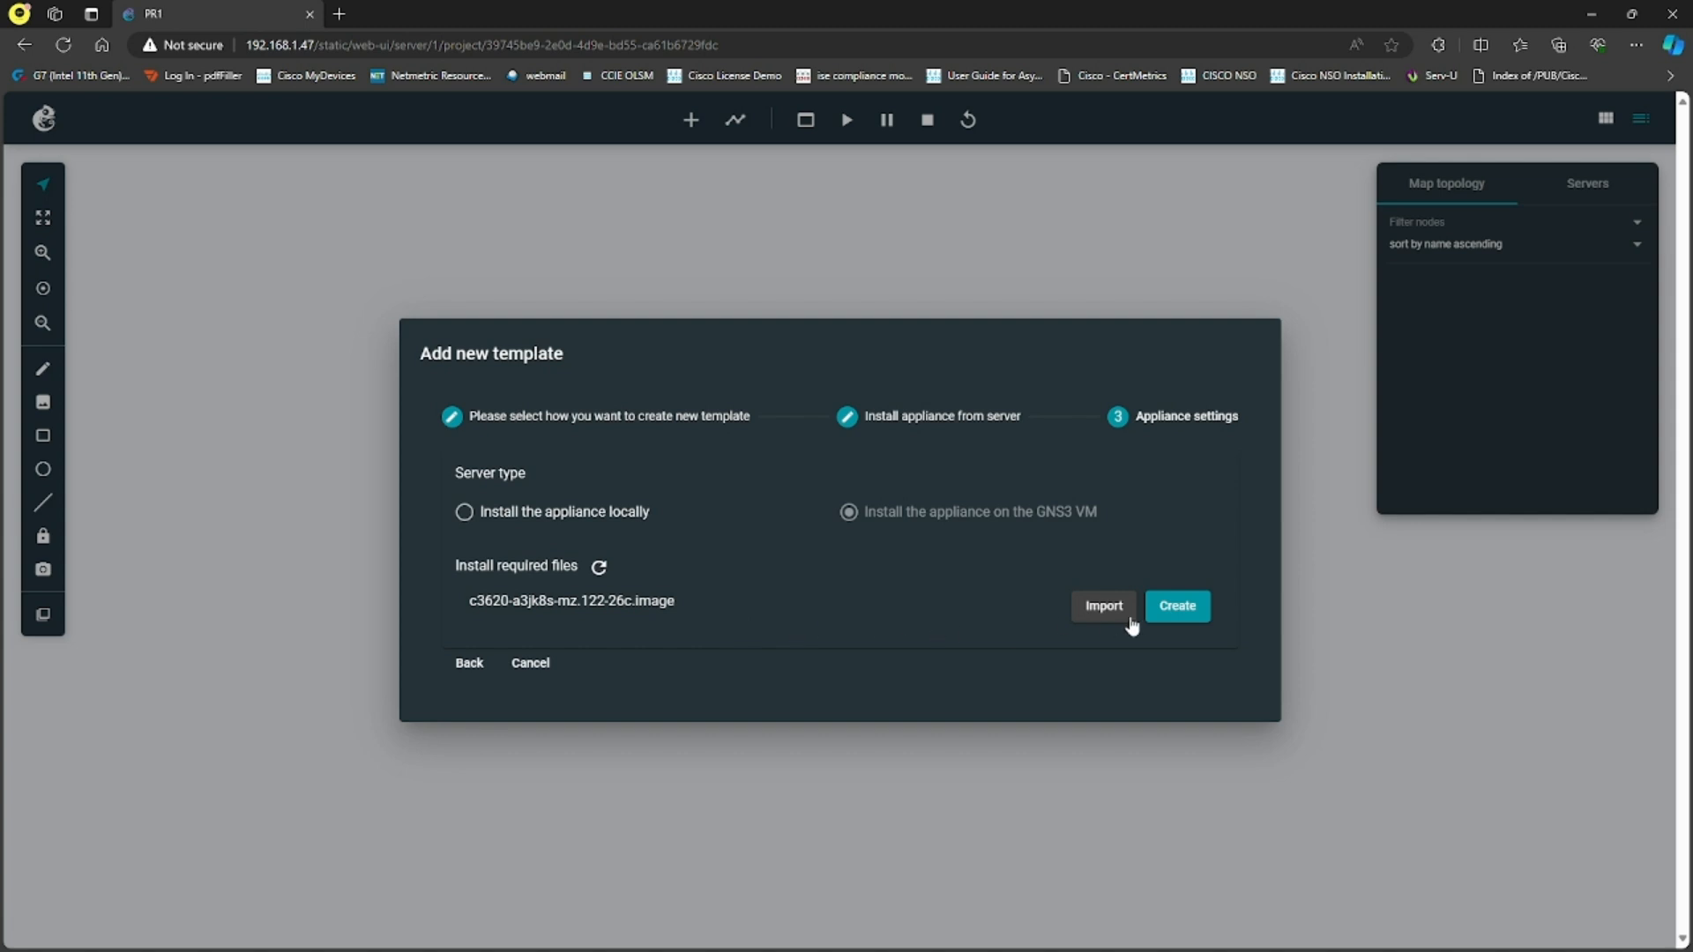
pyautogui.click(1182, 611)
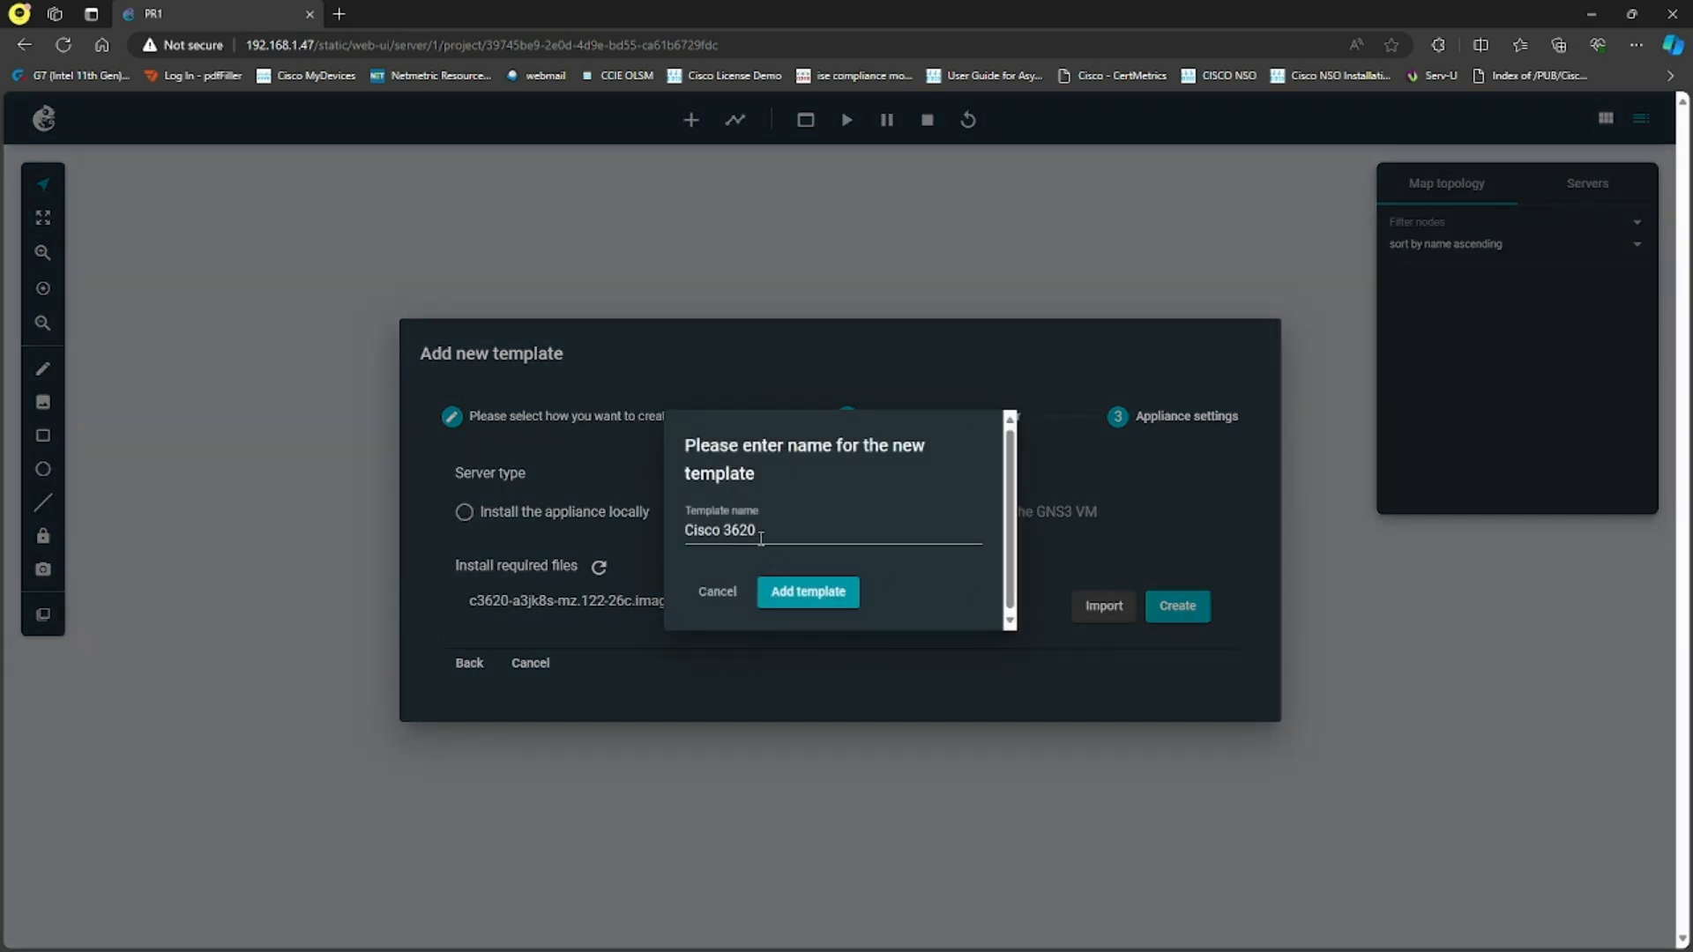
pyautogui.moveTo(758, 532); pyautogui.dragTo(715, 528)
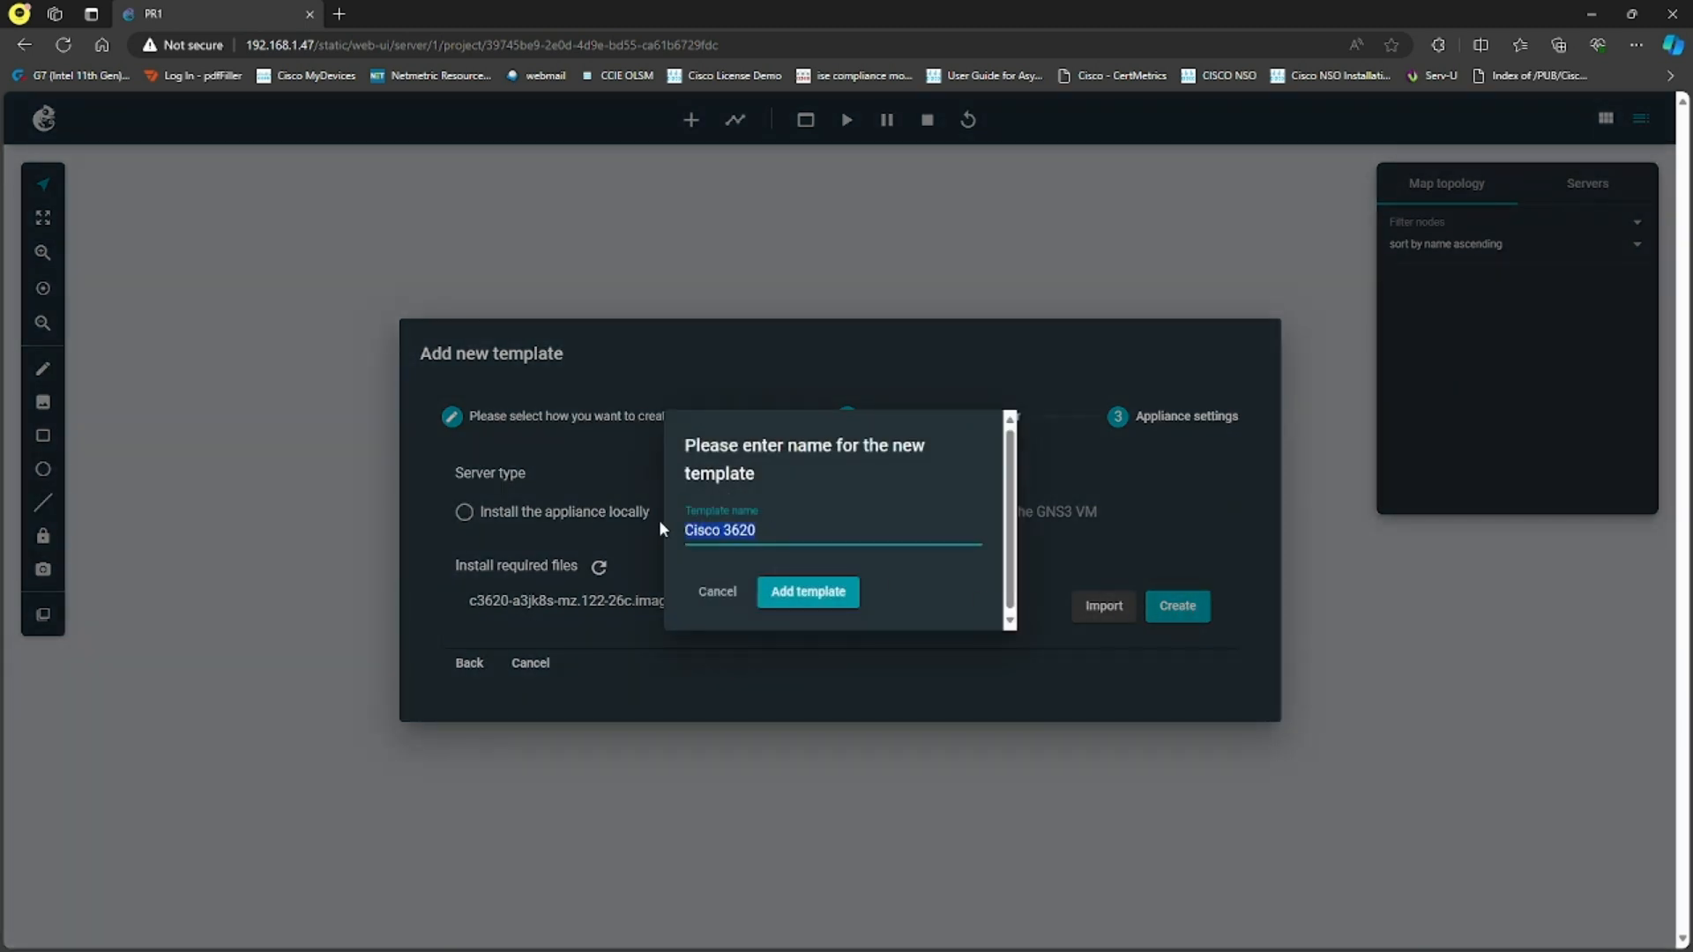
pyautogui.click(770, 526)
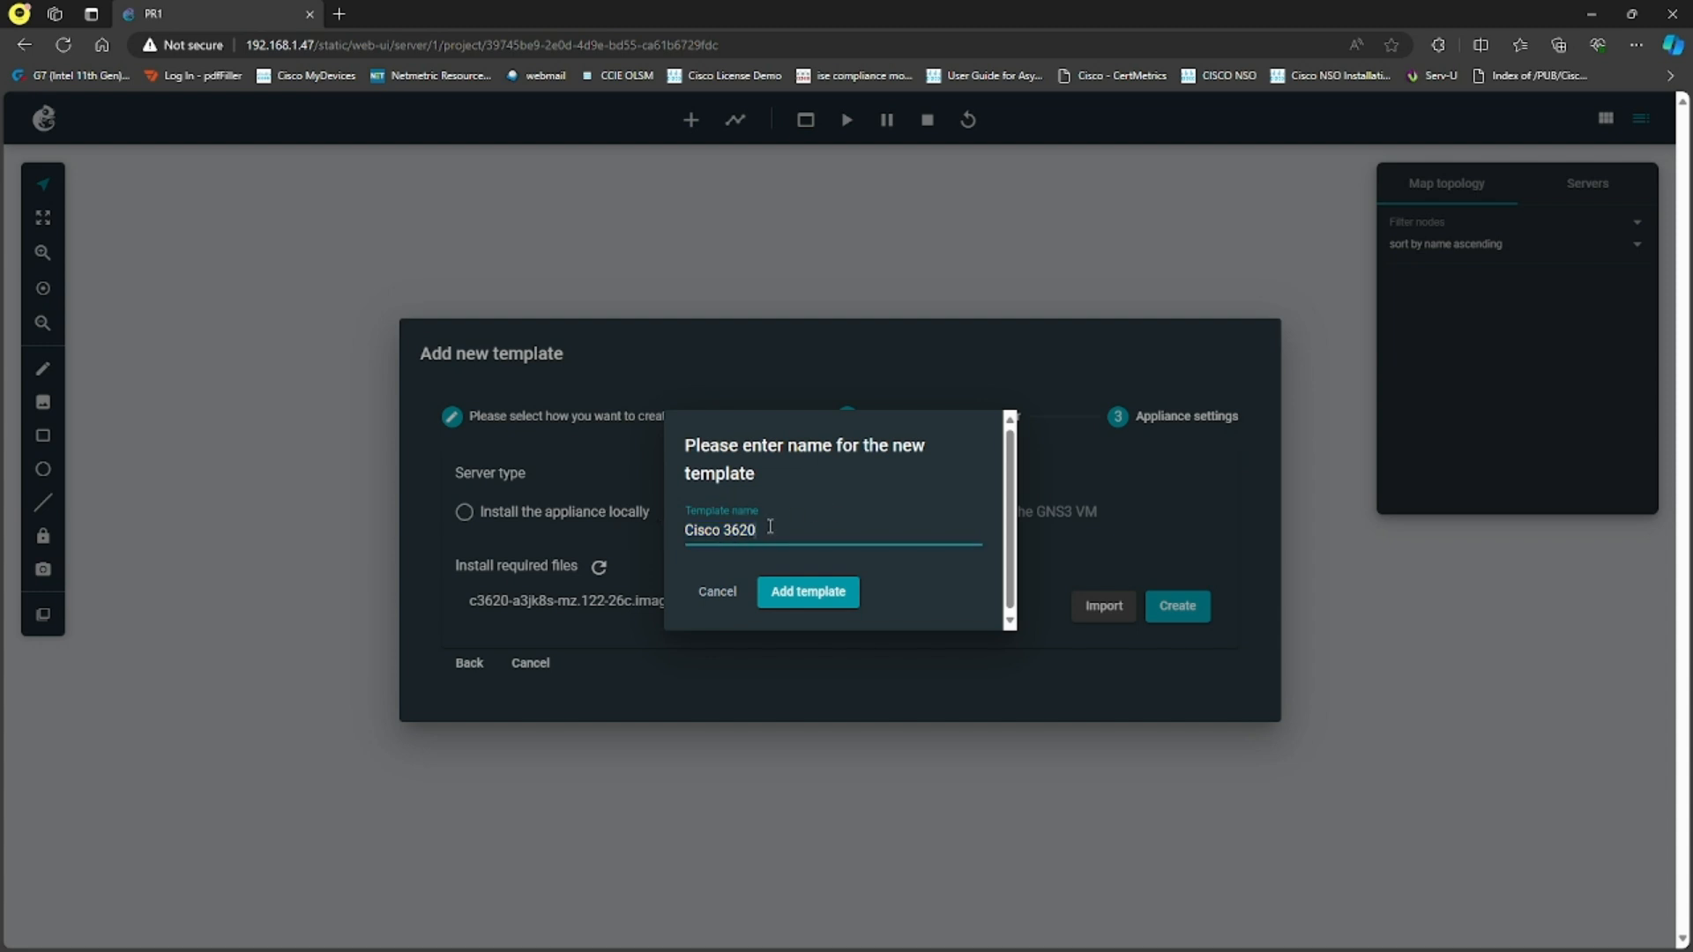
pyautogui.click(801, 602)
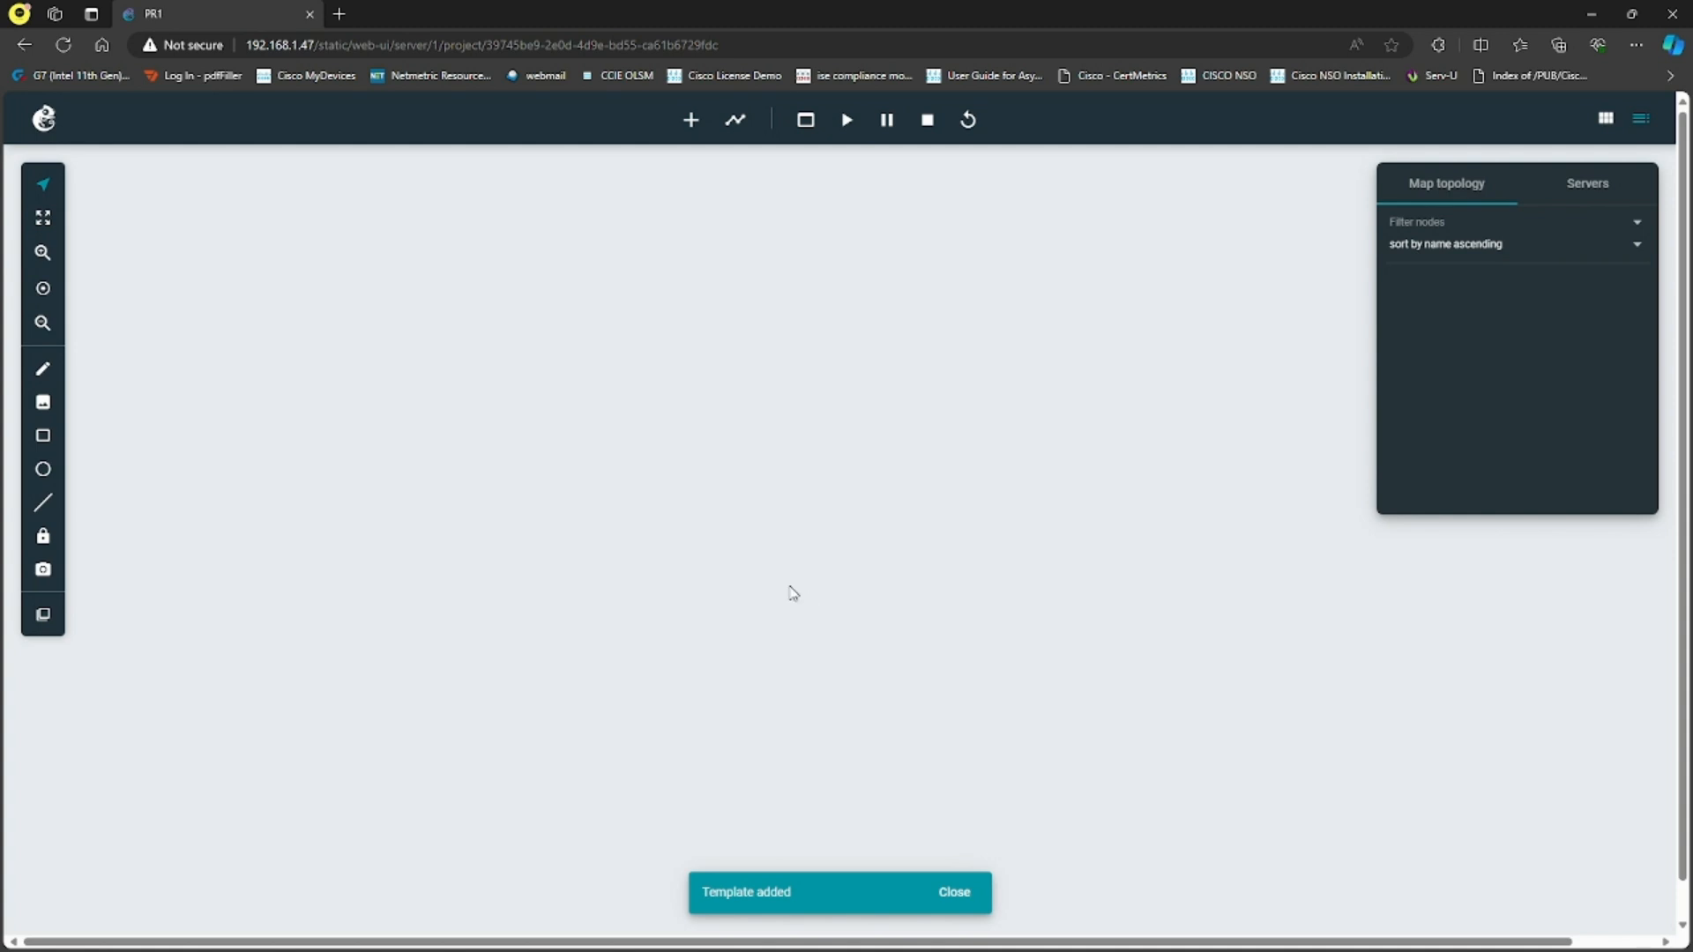
# - Try to place a Cisco 3620 router from the node list onto the project canvas
pyautogui.click(691, 119)
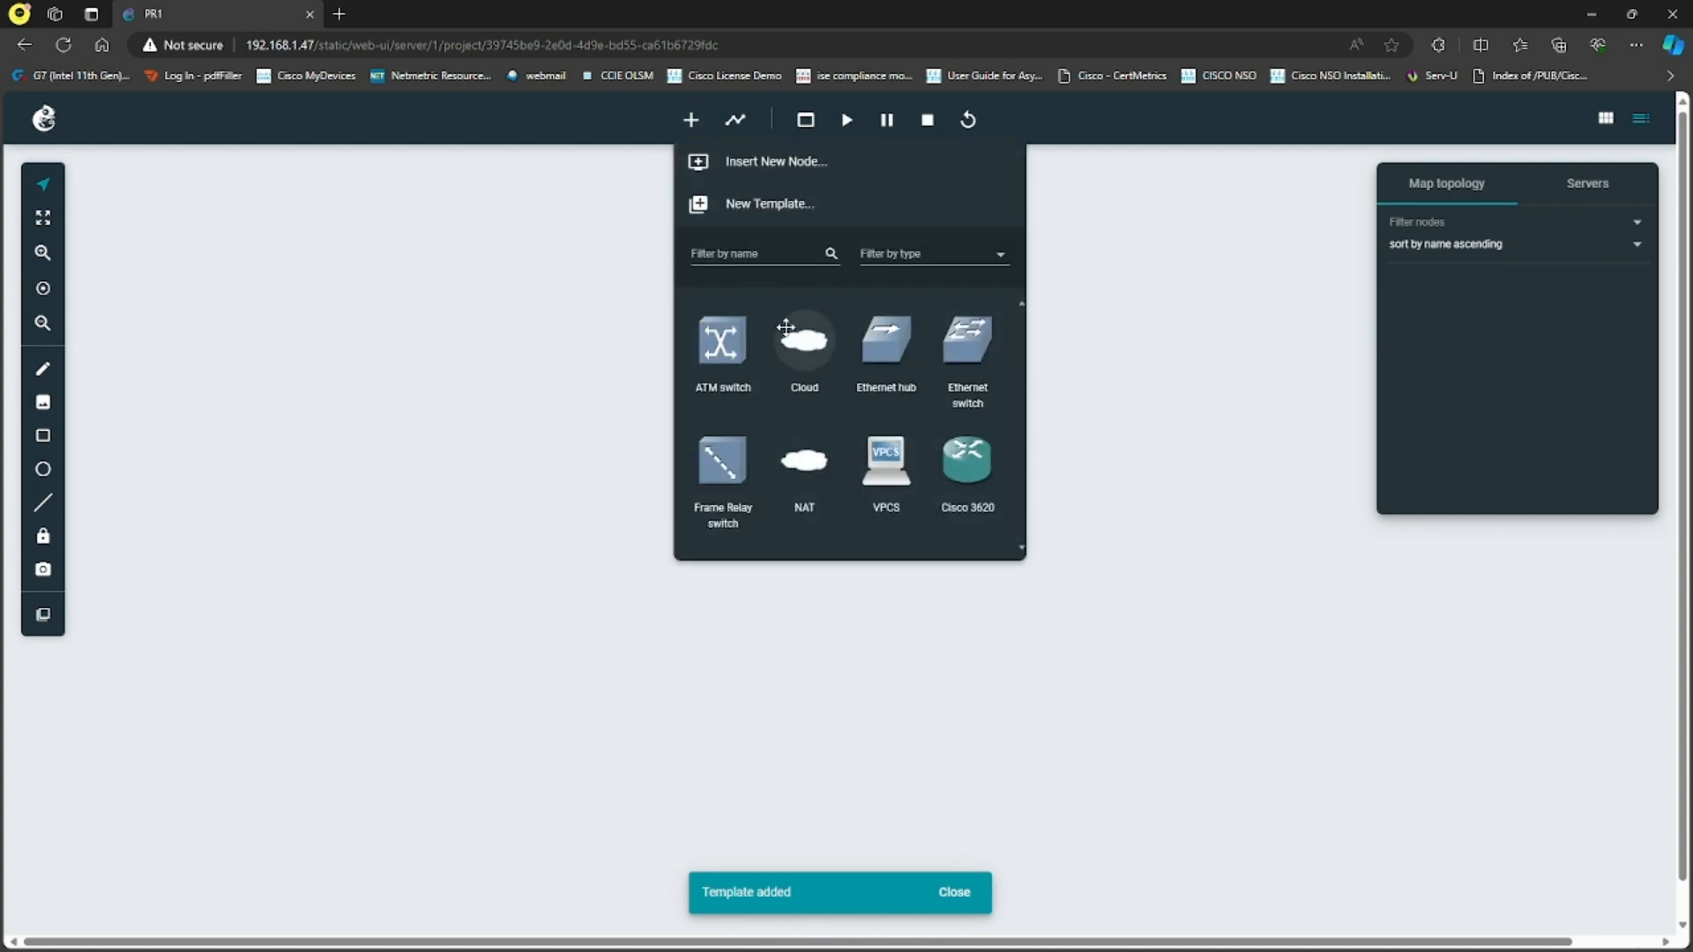
pyautogui.moveTo(965, 453); pyautogui.dragTo(1114, 506)
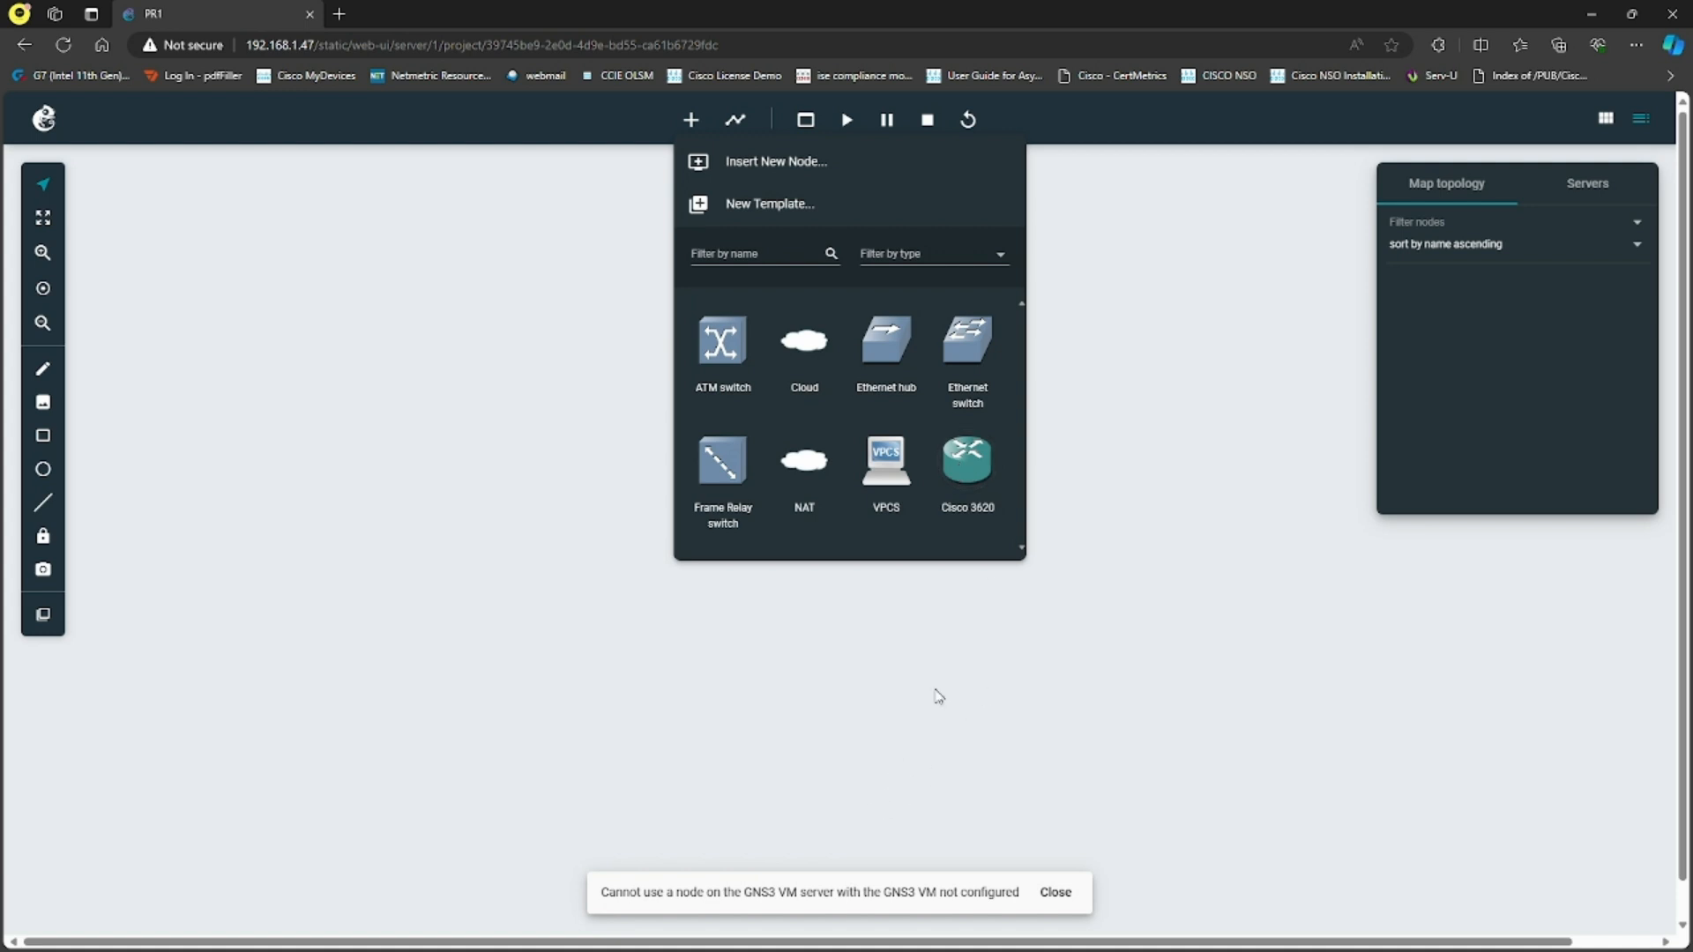
pyautogui.moveTo(959, 465); pyautogui.dragTo(1105, 496)
pyautogui.moveTo(604, 894); pyautogui.dragTo(1044, 900)
pyautogui.click(1046, 895)
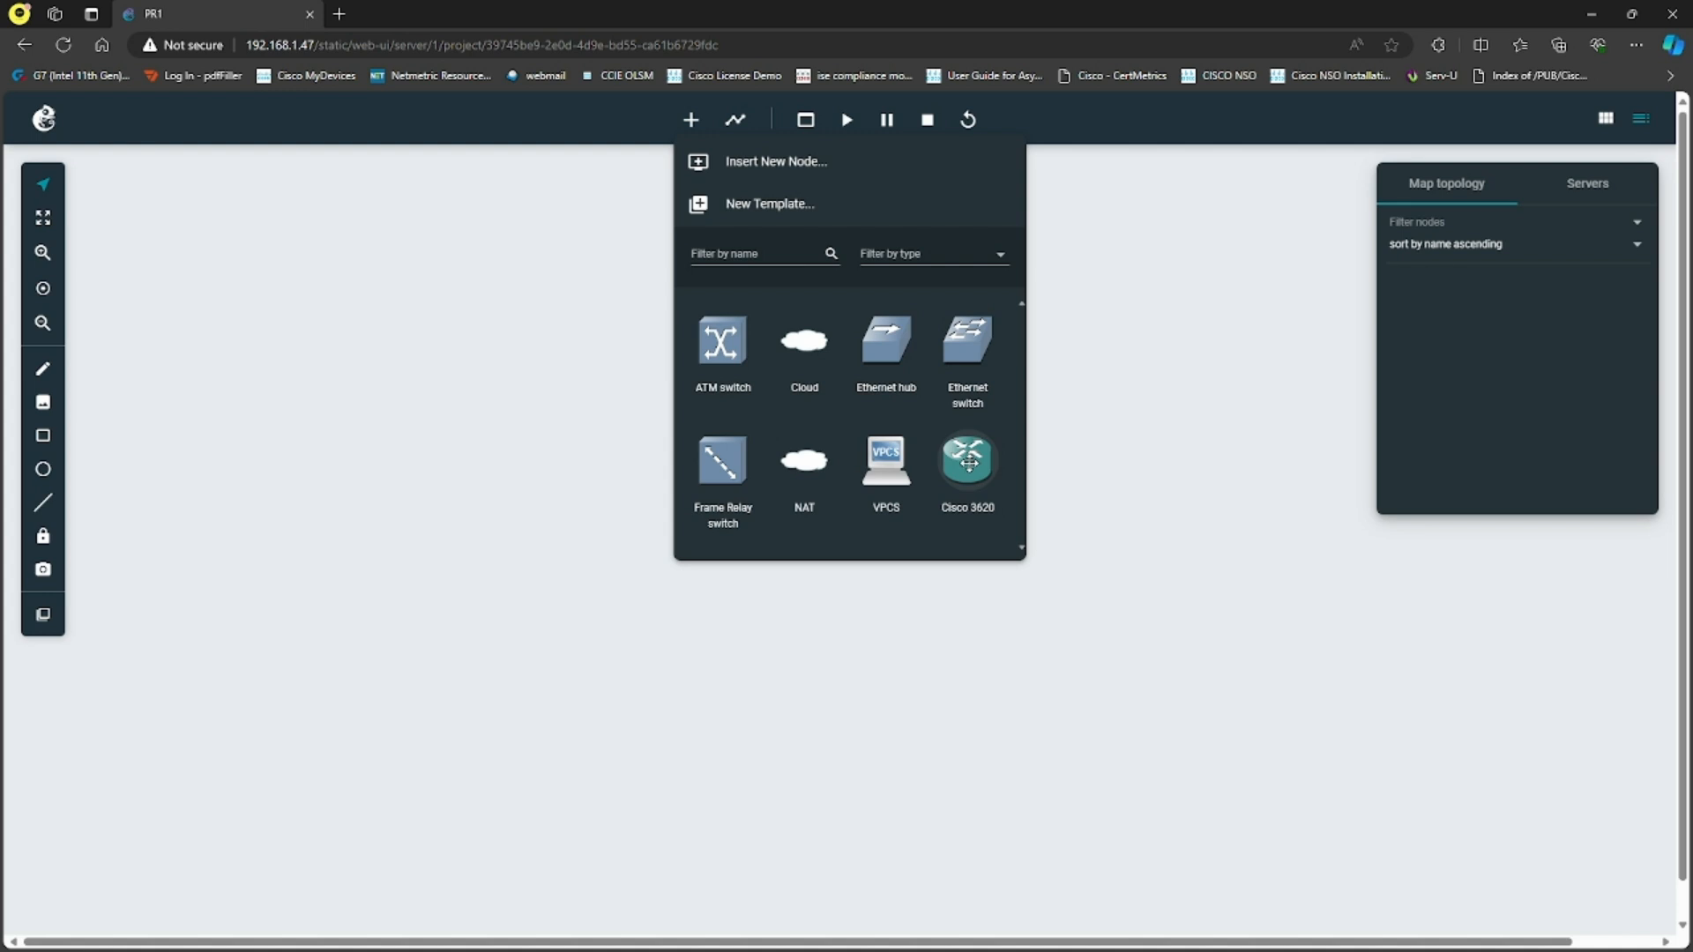
pyautogui.moveTo(967, 460)
pyautogui.mouseDown()
pyautogui.moveTo(914, 371)
pyautogui.moveTo(957, 470)
pyautogui.mouseUp()
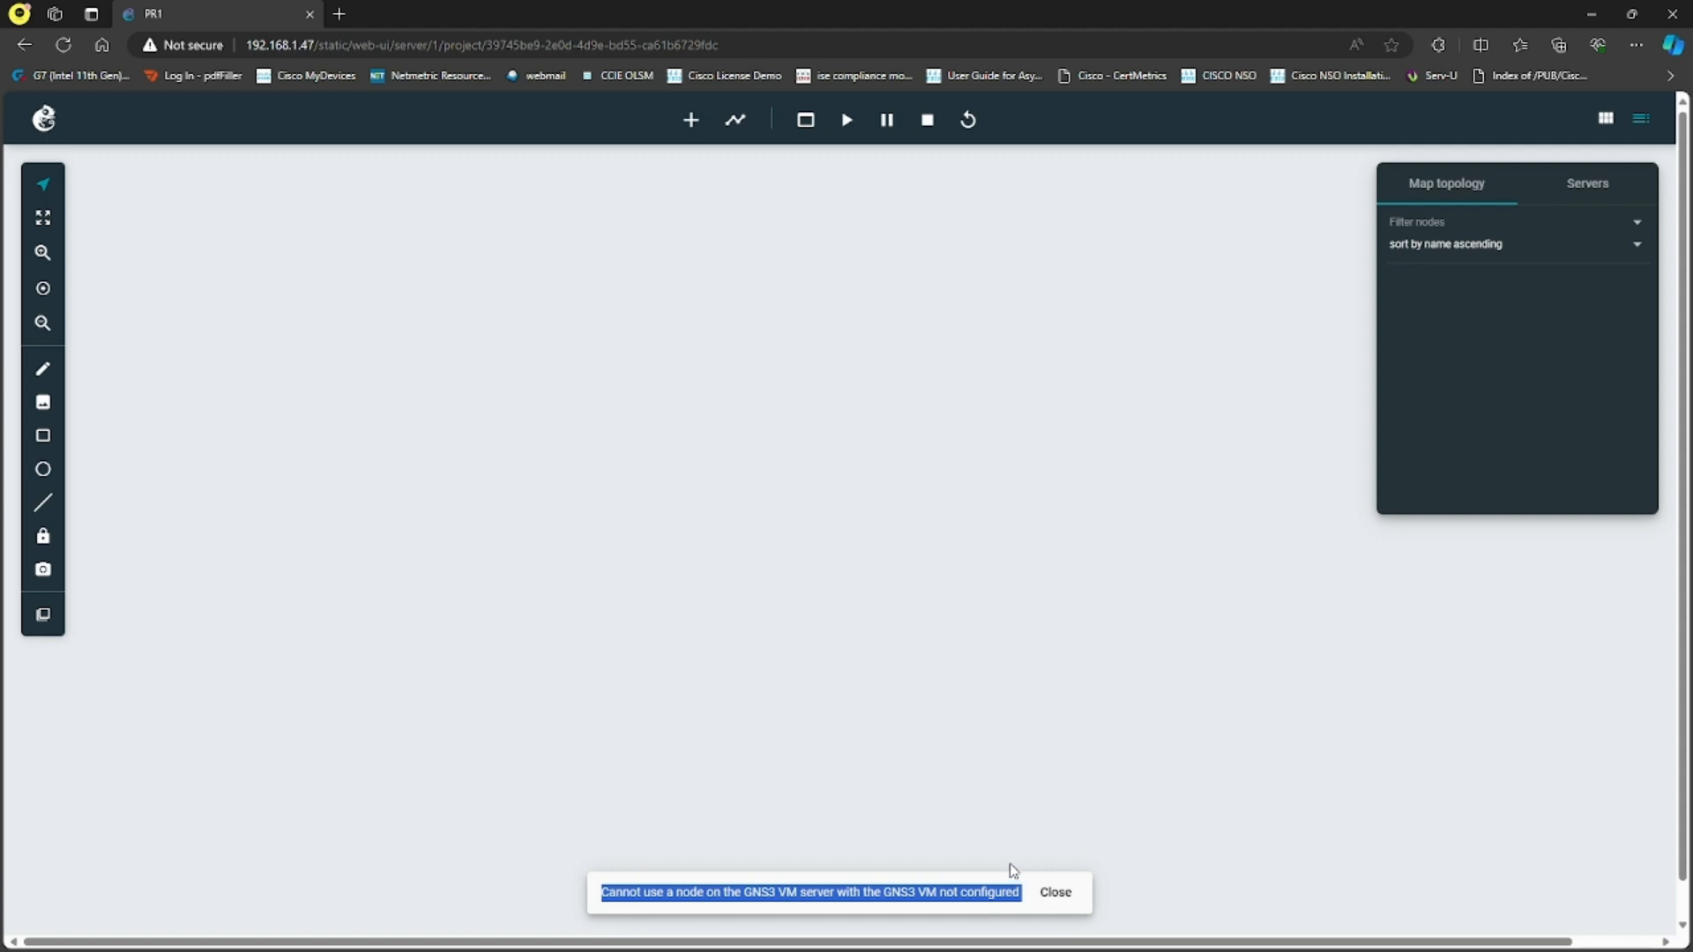
pyautogui.click(1056, 892)
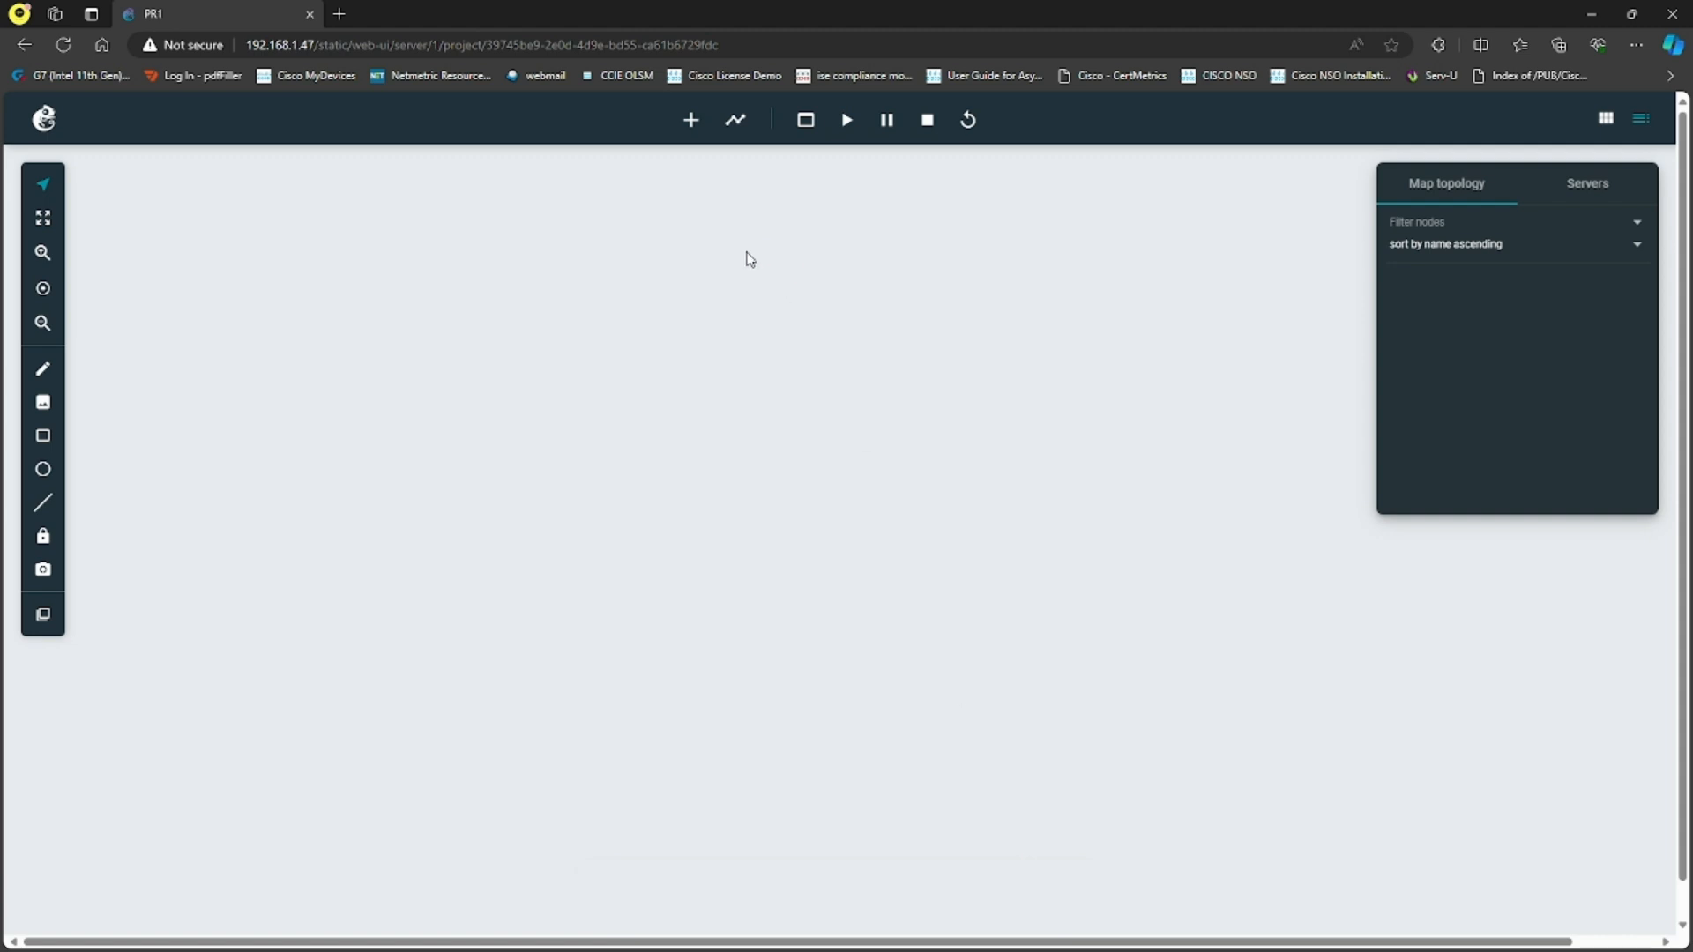
# - Start a new template from the GNS server's appliances and show 100 items per page
pyautogui.click(691, 122)
pyautogui.click(860, 205)
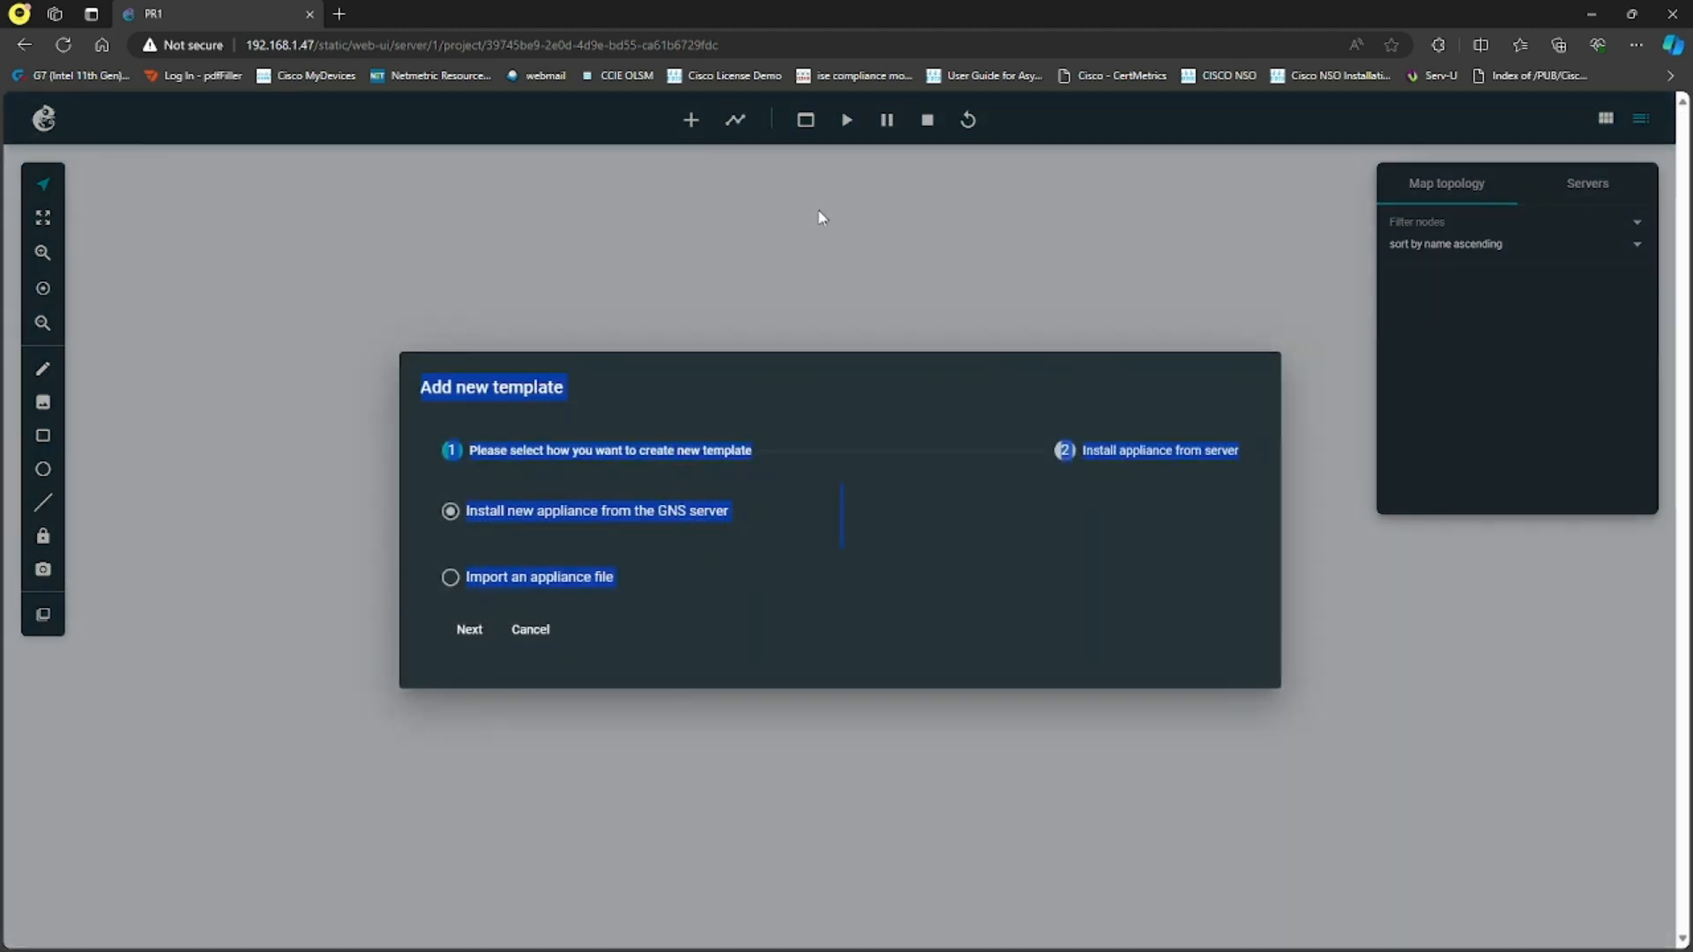
pyautogui.click(541, 509)
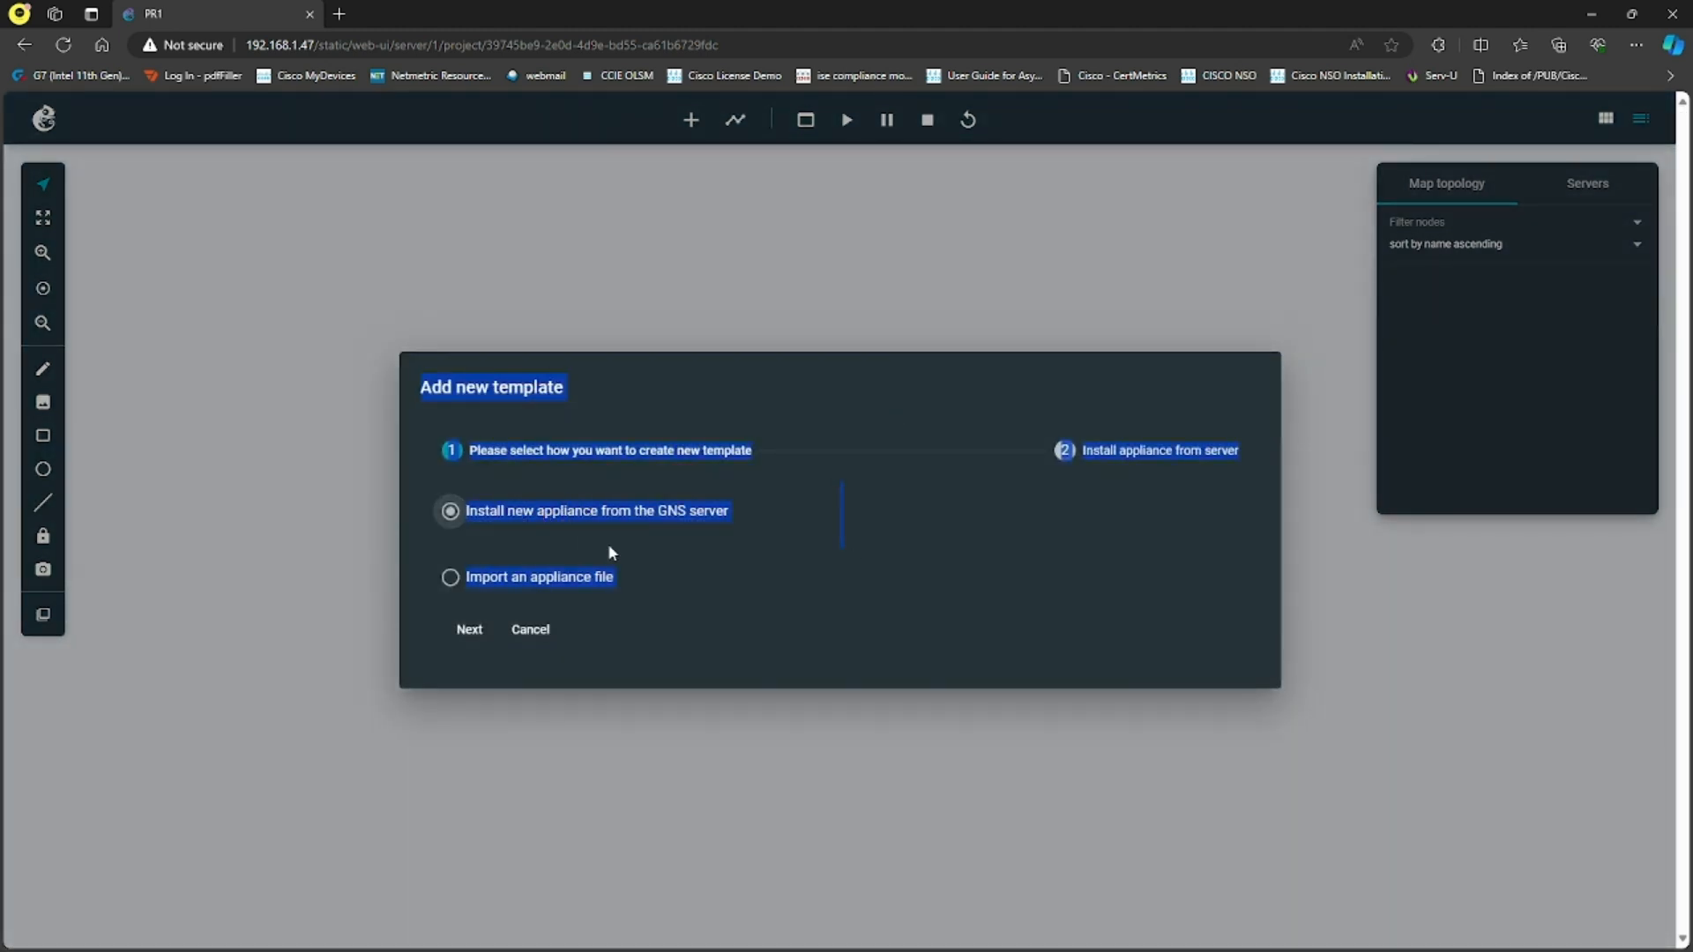
pyautogui.click(464, 632)
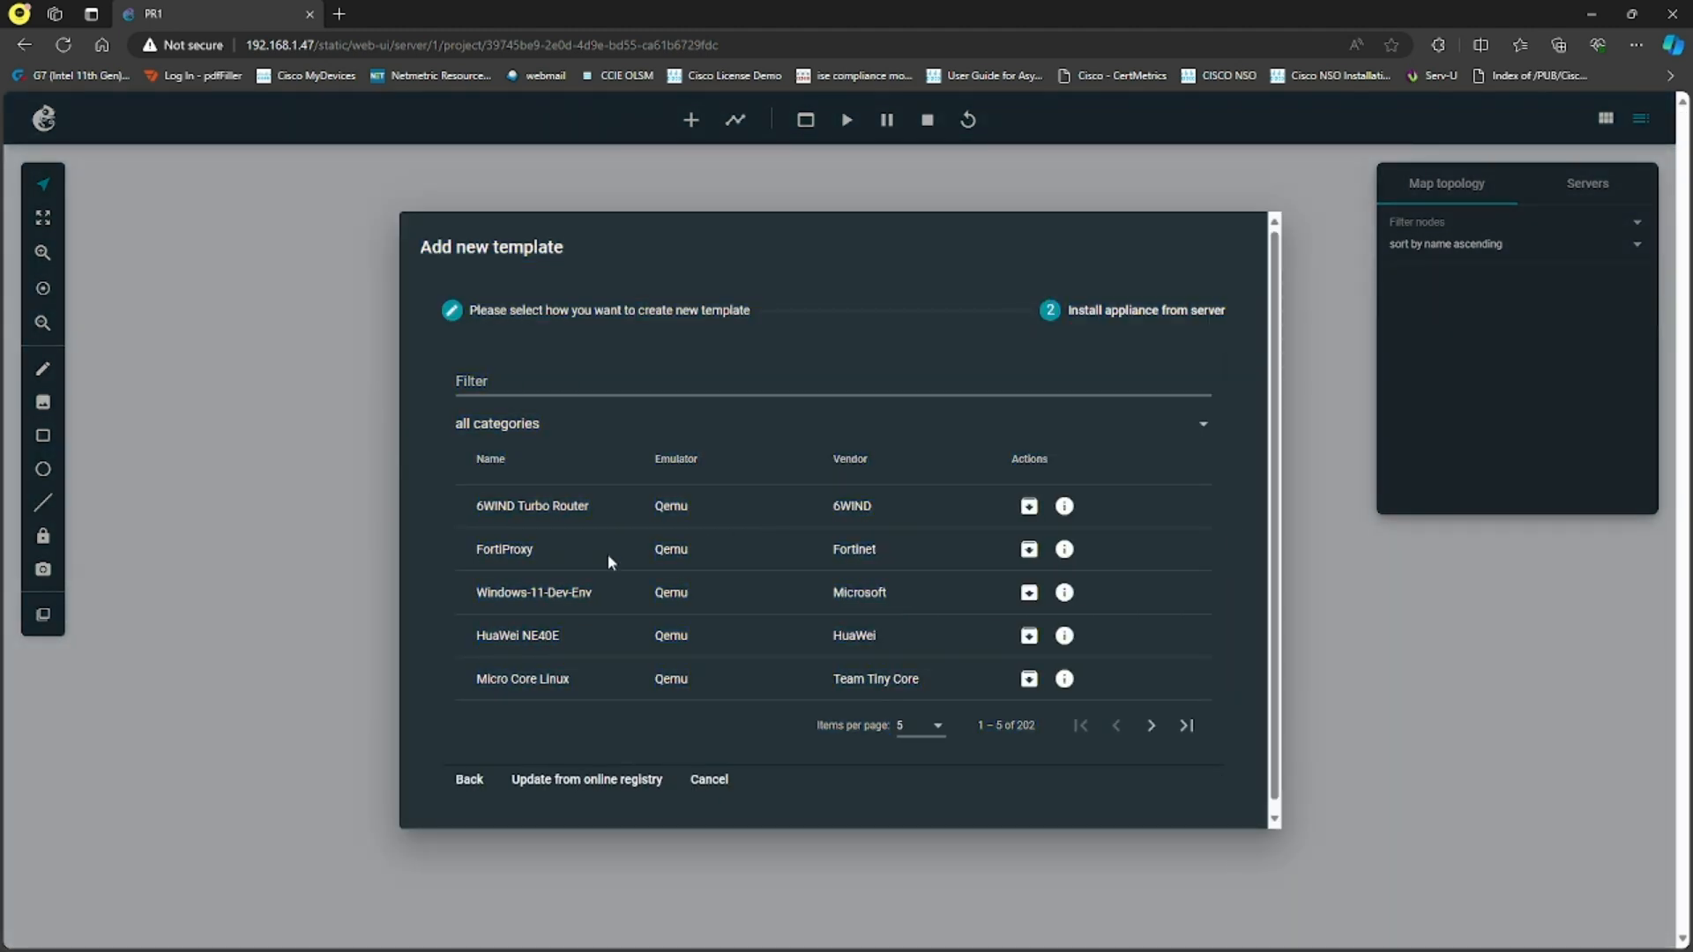
pyautogui.click(935, 716)
pyautogui.click(913, 846)
# - Choose the Cisco 3620 appliance for installation, open the image import, then cancel it and return to the appliance list
pyautogui.scroll(-3, 801, 444)
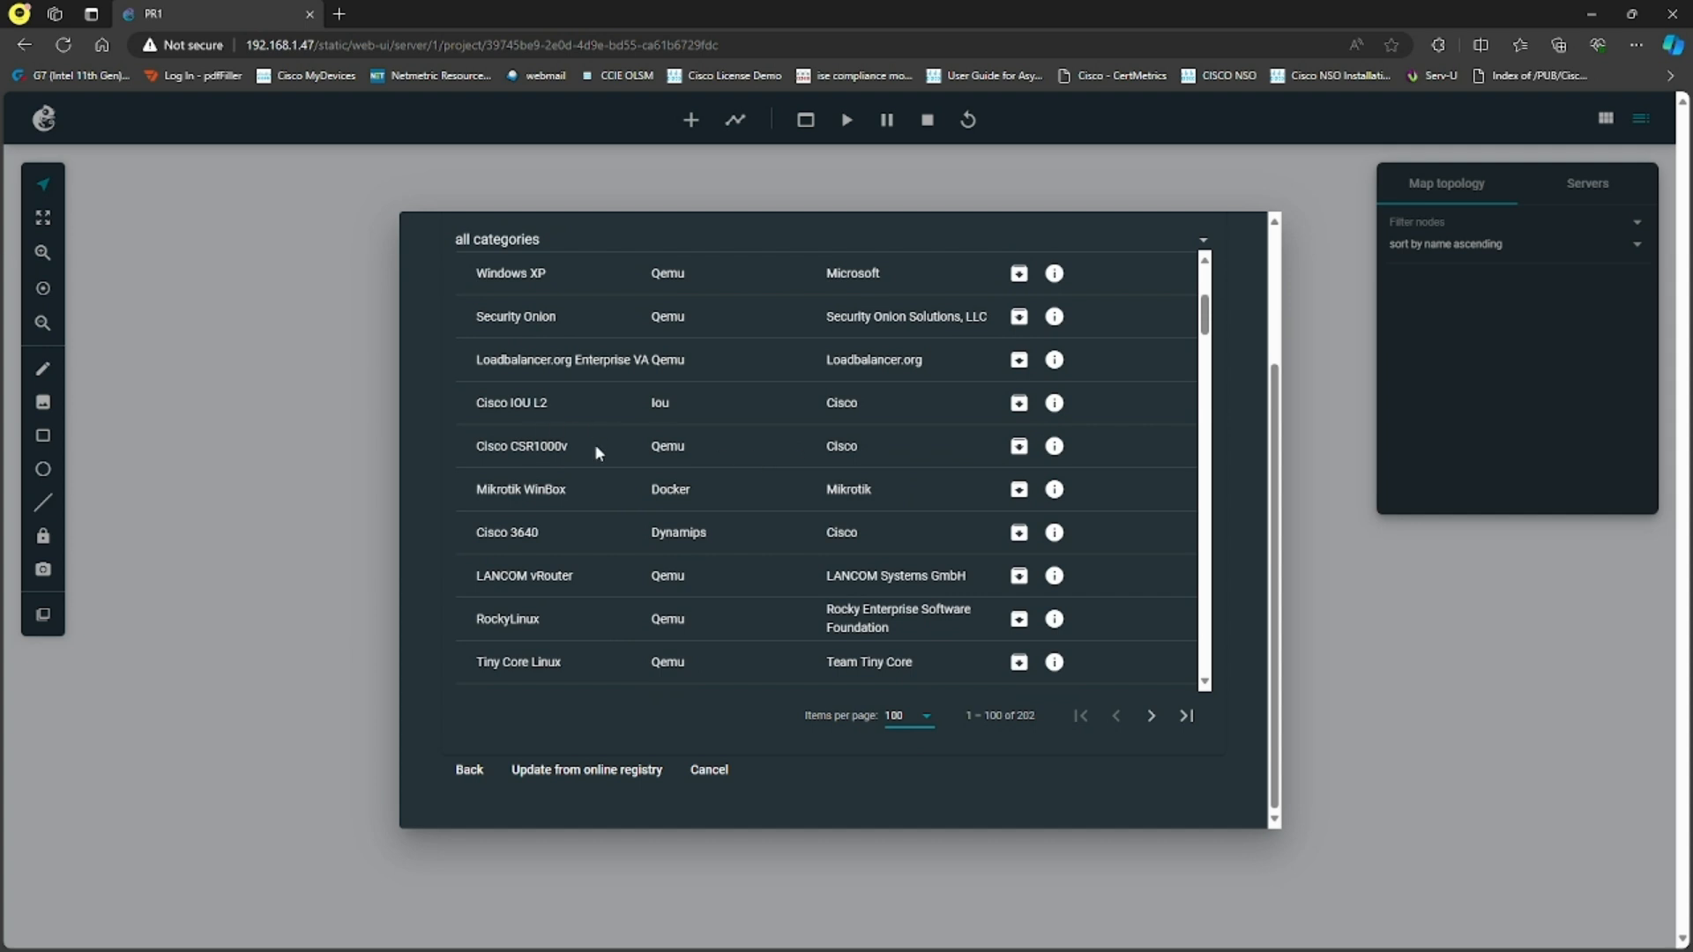
pyautogui.scroll(1, 592, 443)
pyautogui.scroll(-3, 593, 444)
pyautogui.scroll(-1, 577, 452)
pyautogui.click(1019, 443)
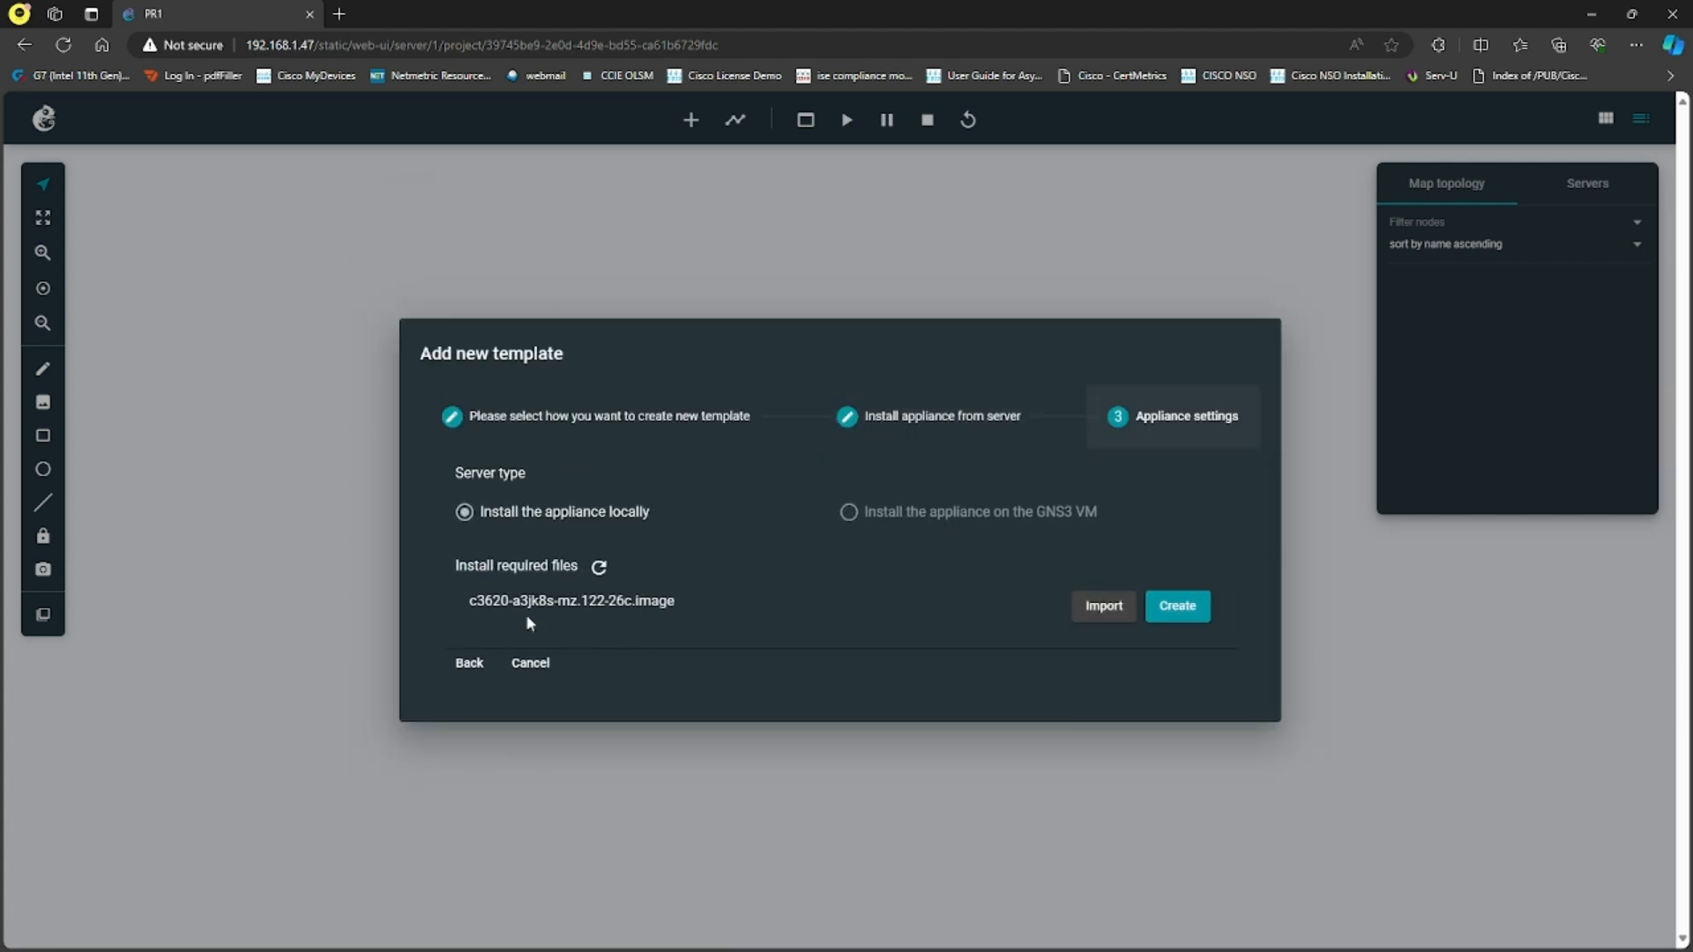
pyautogui.click(1106, 612)
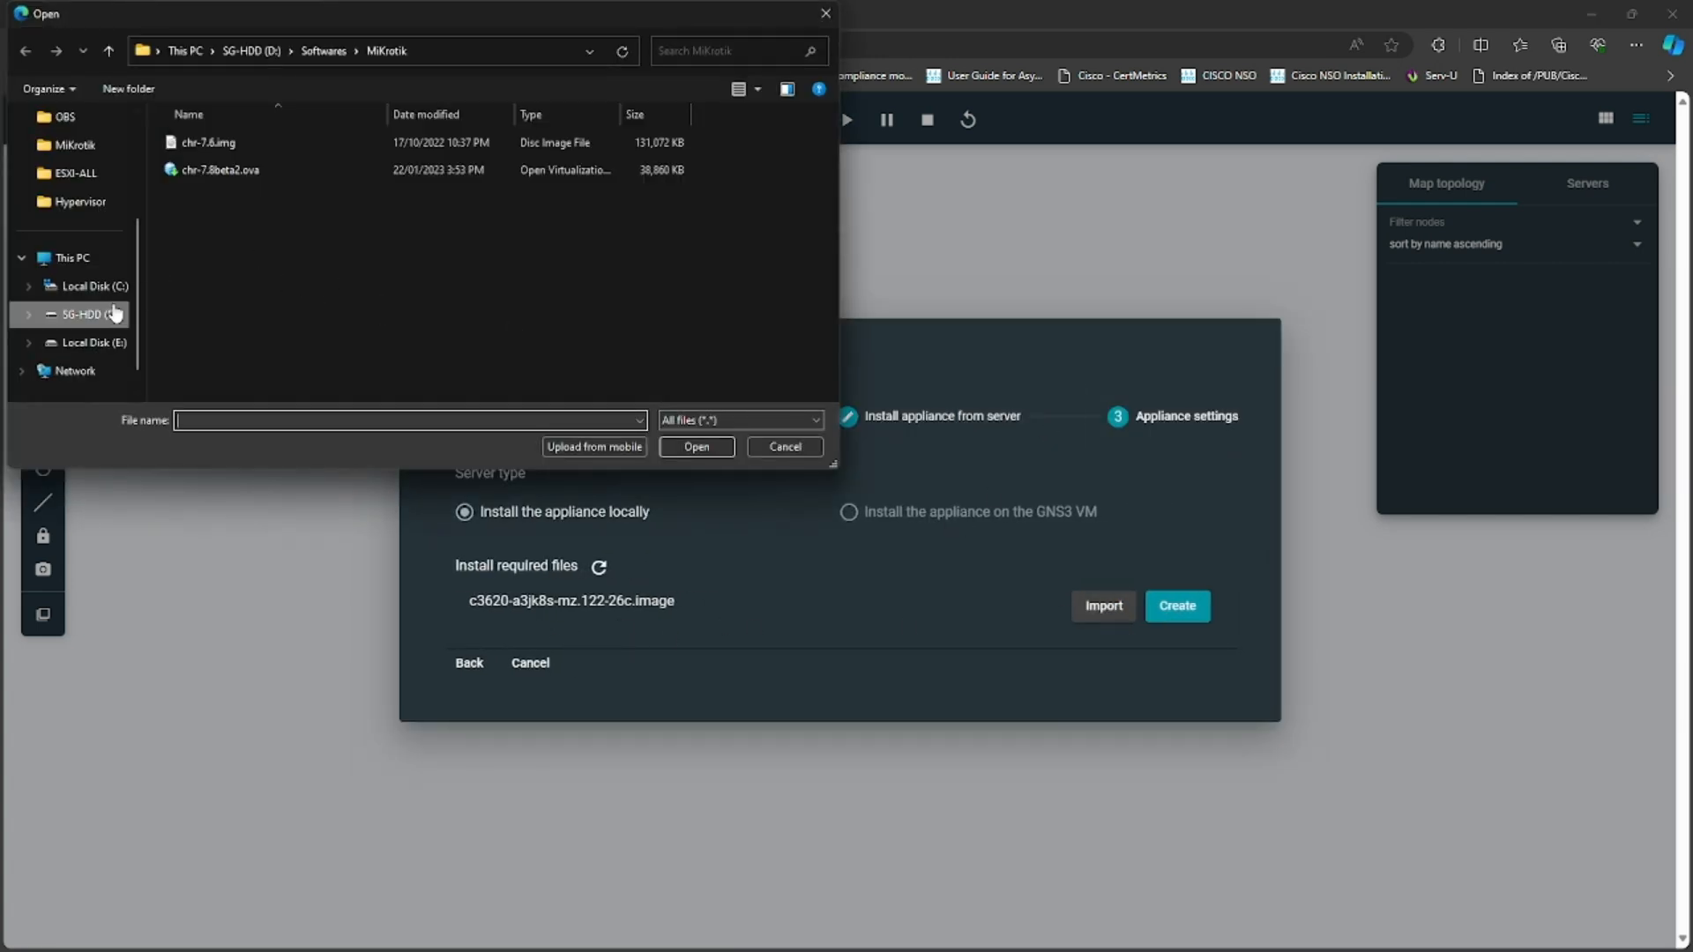
pyautogui.click(785, 447)
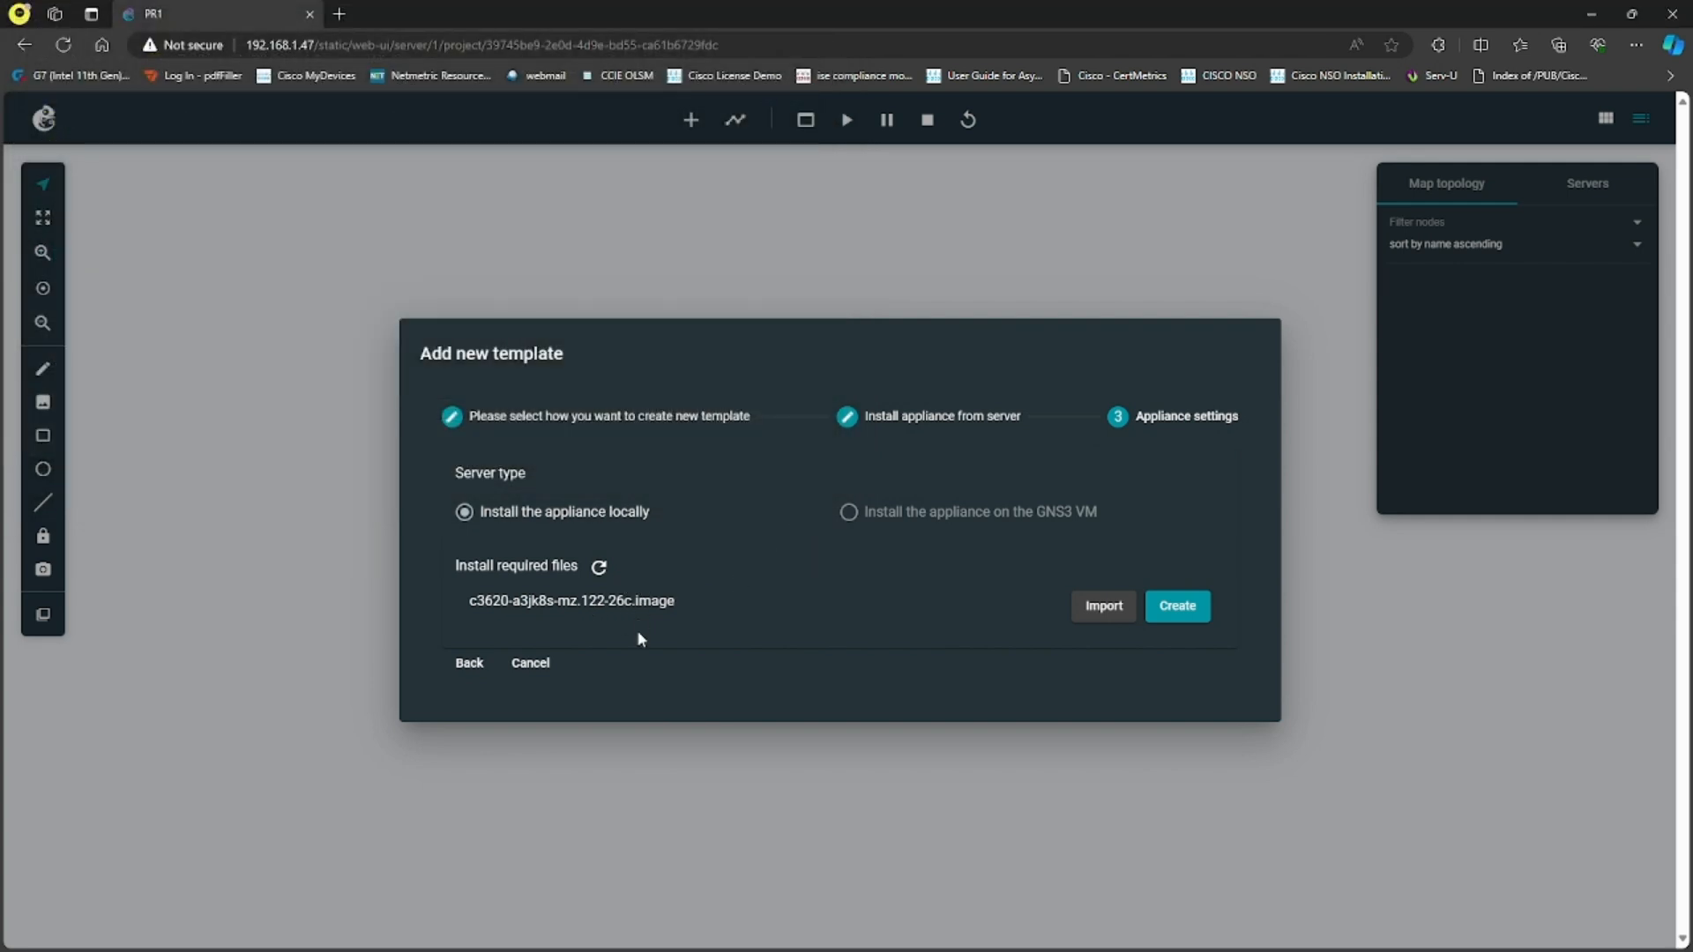
pyautogui.click(469, 663)
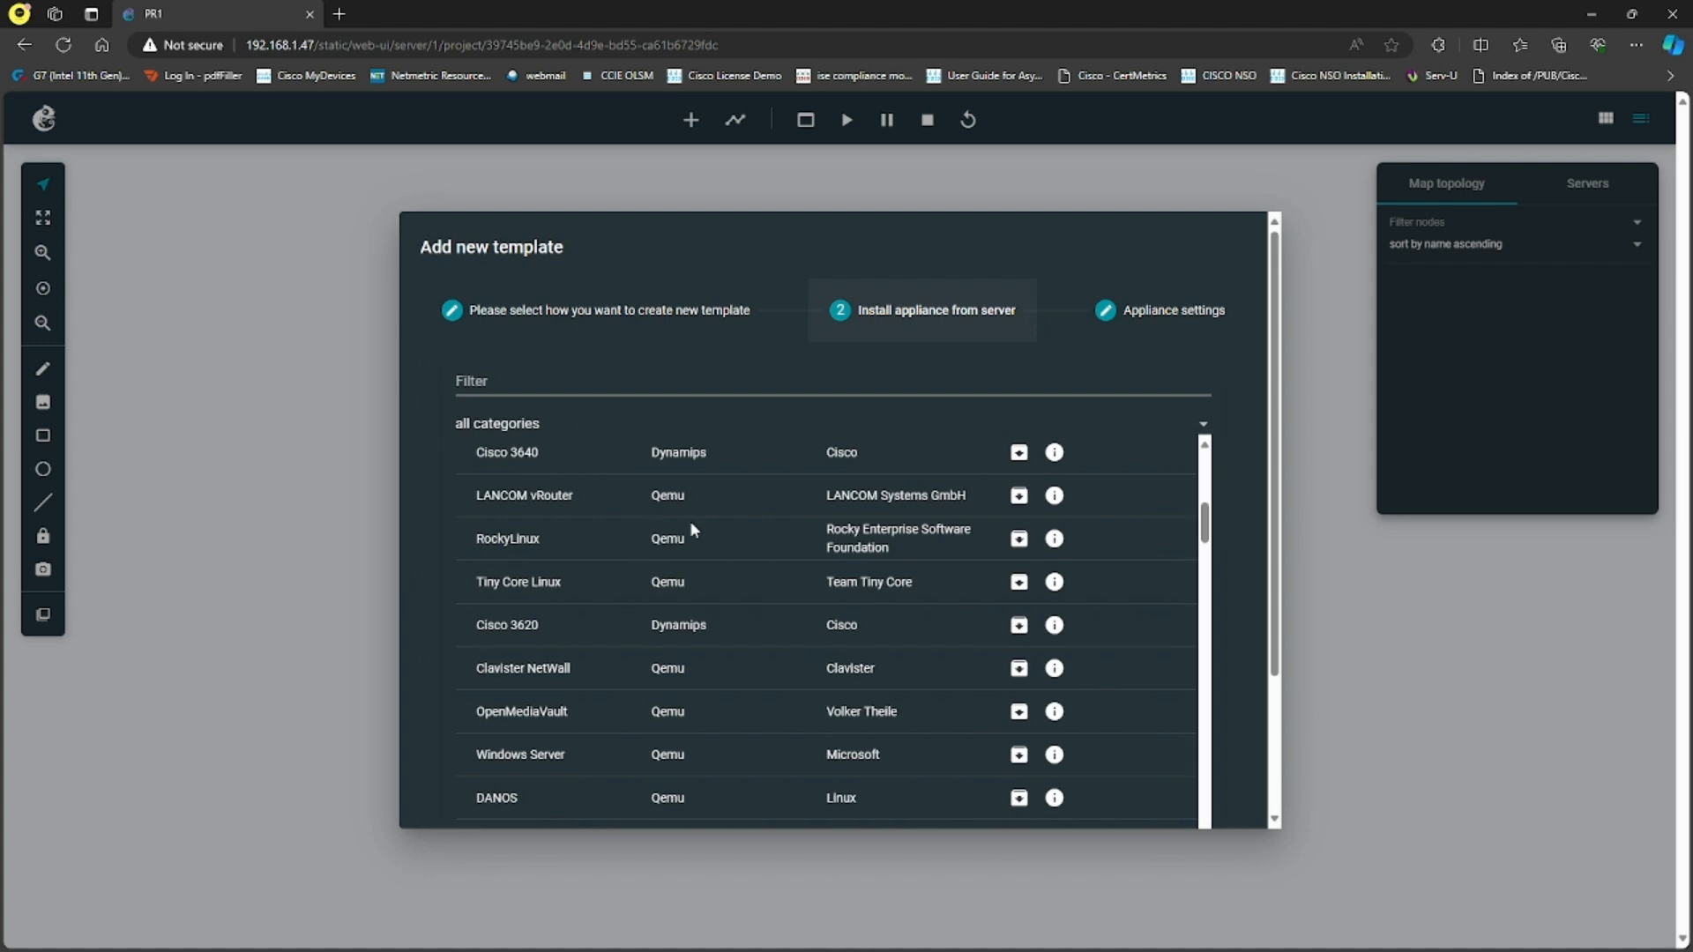
# - Switch to File Explorer and look in the GNS3-Images folder on drive D: for the ASAv.qcow2 image
pyautogui.scroll(-3, 707, 540)
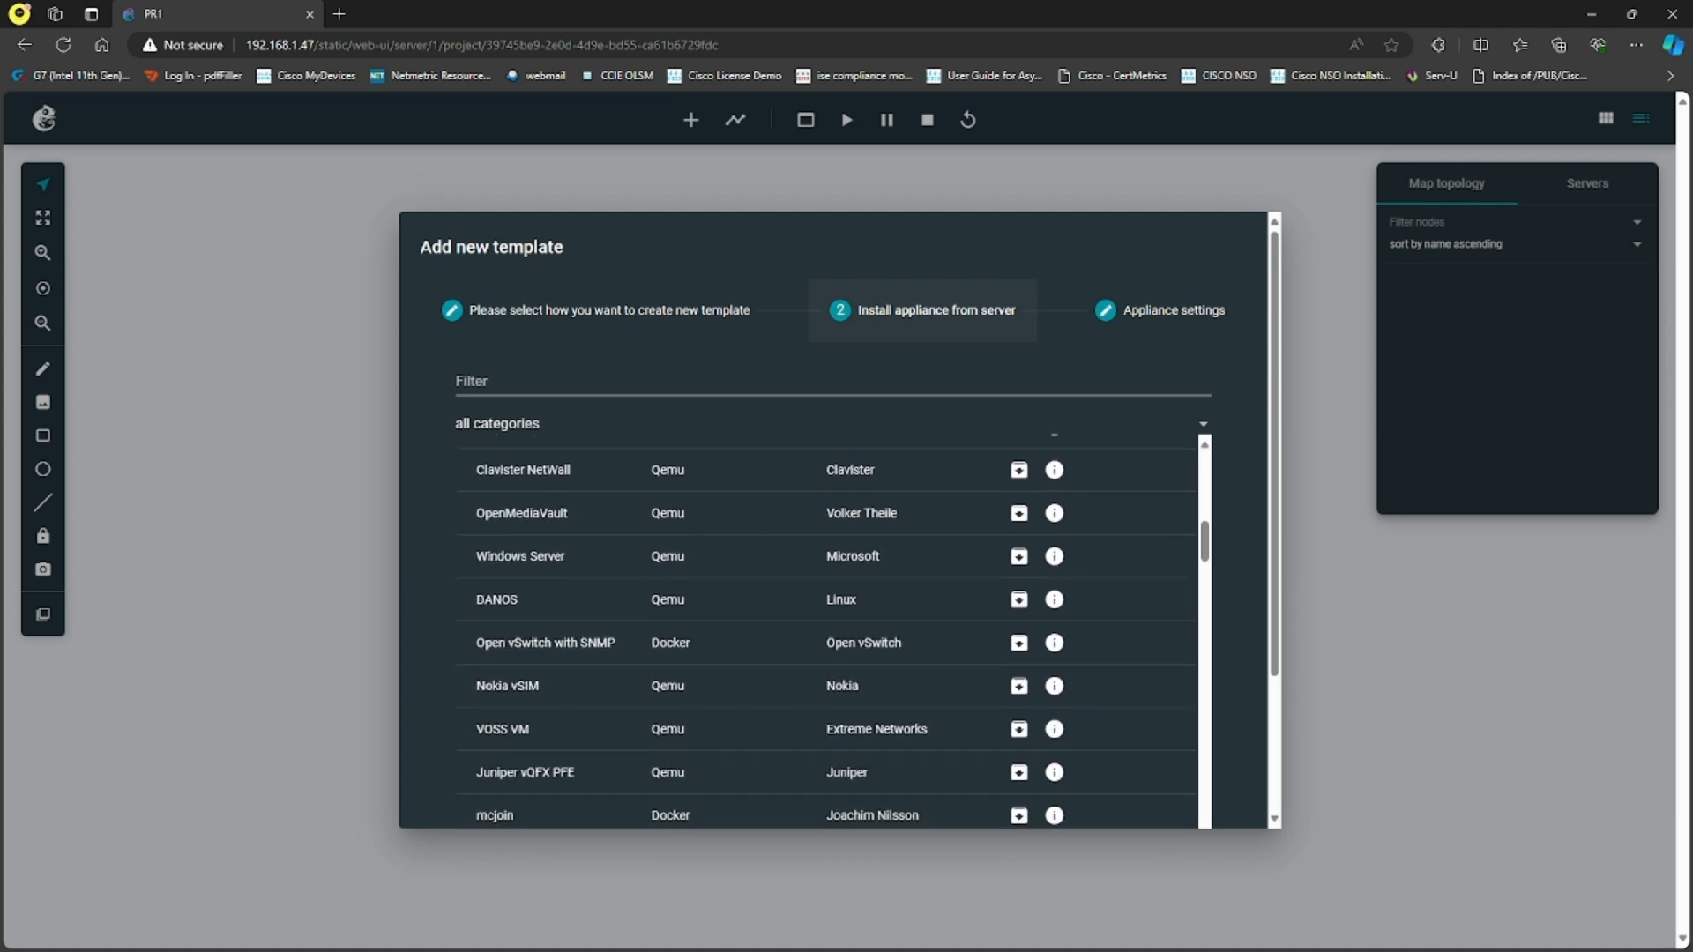
pyautogui.hotkey('alt', 'Tab')
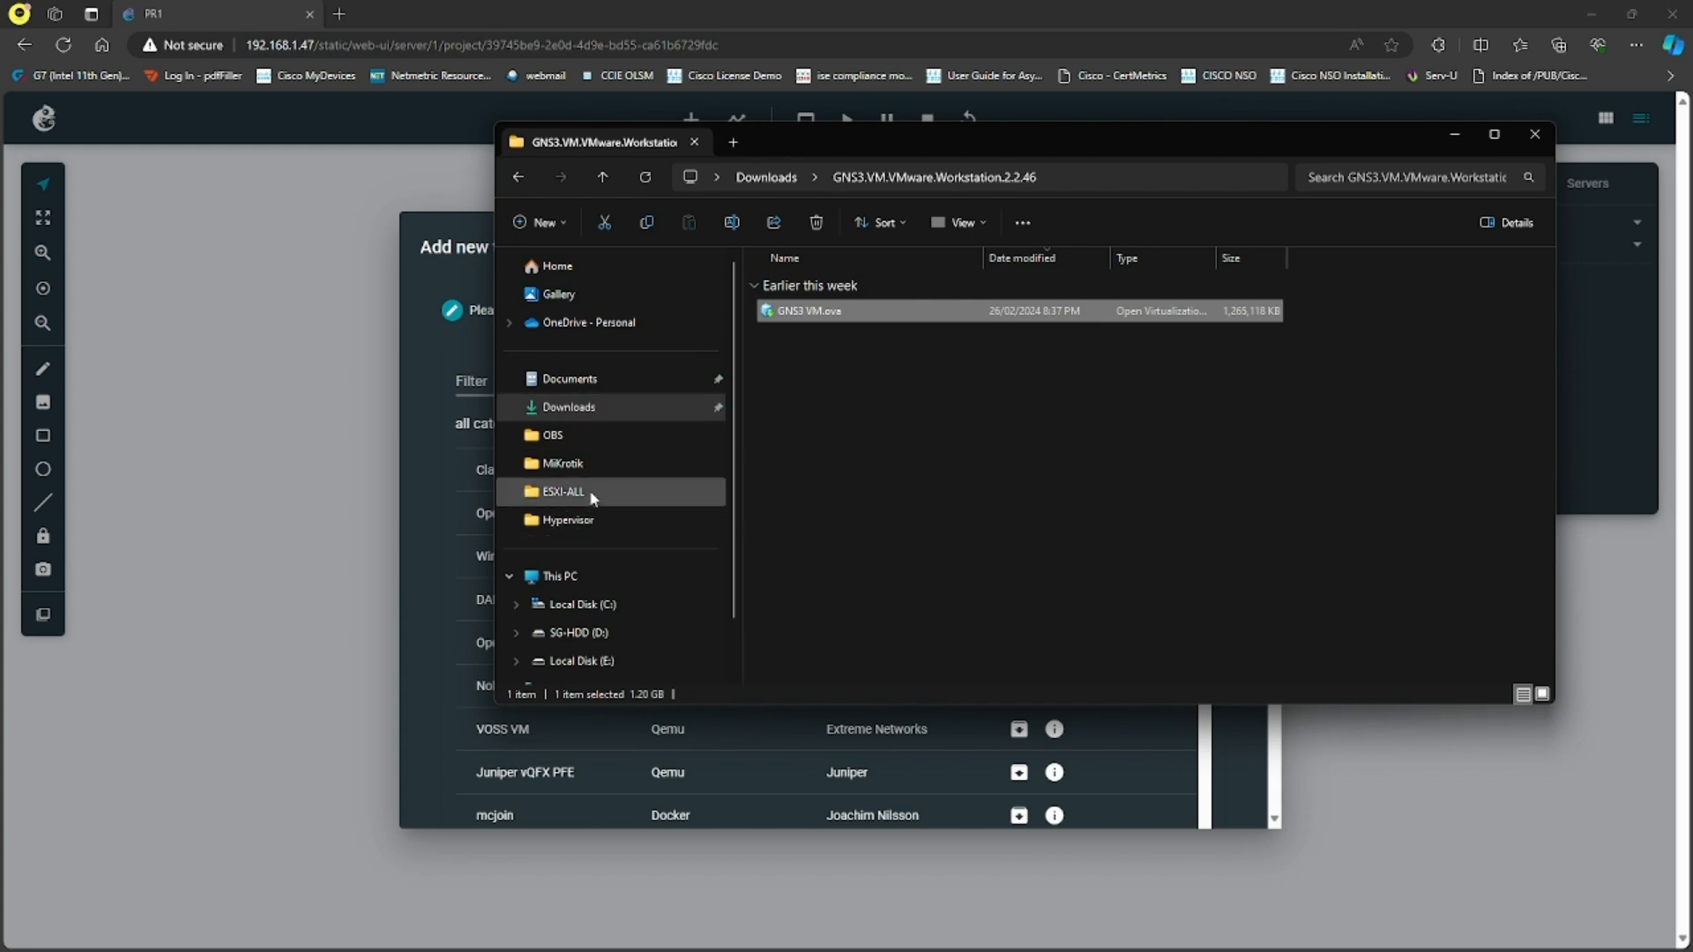
pyautogui.click(580, 632)
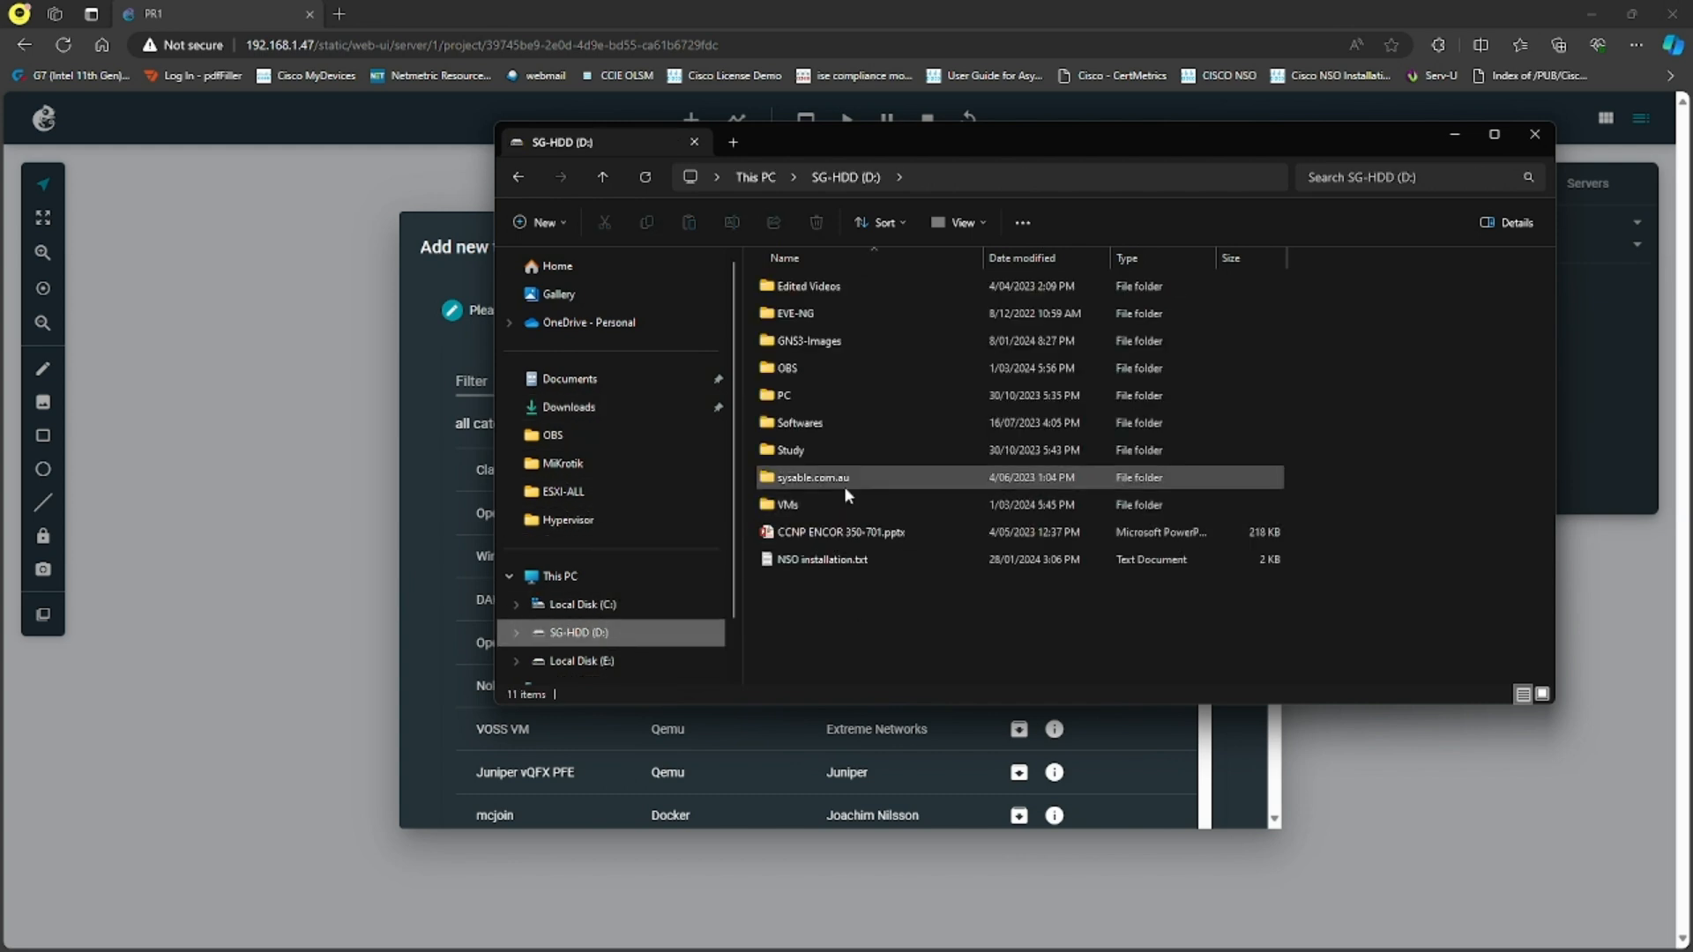
pyautogui.doubleClick(870, 342)
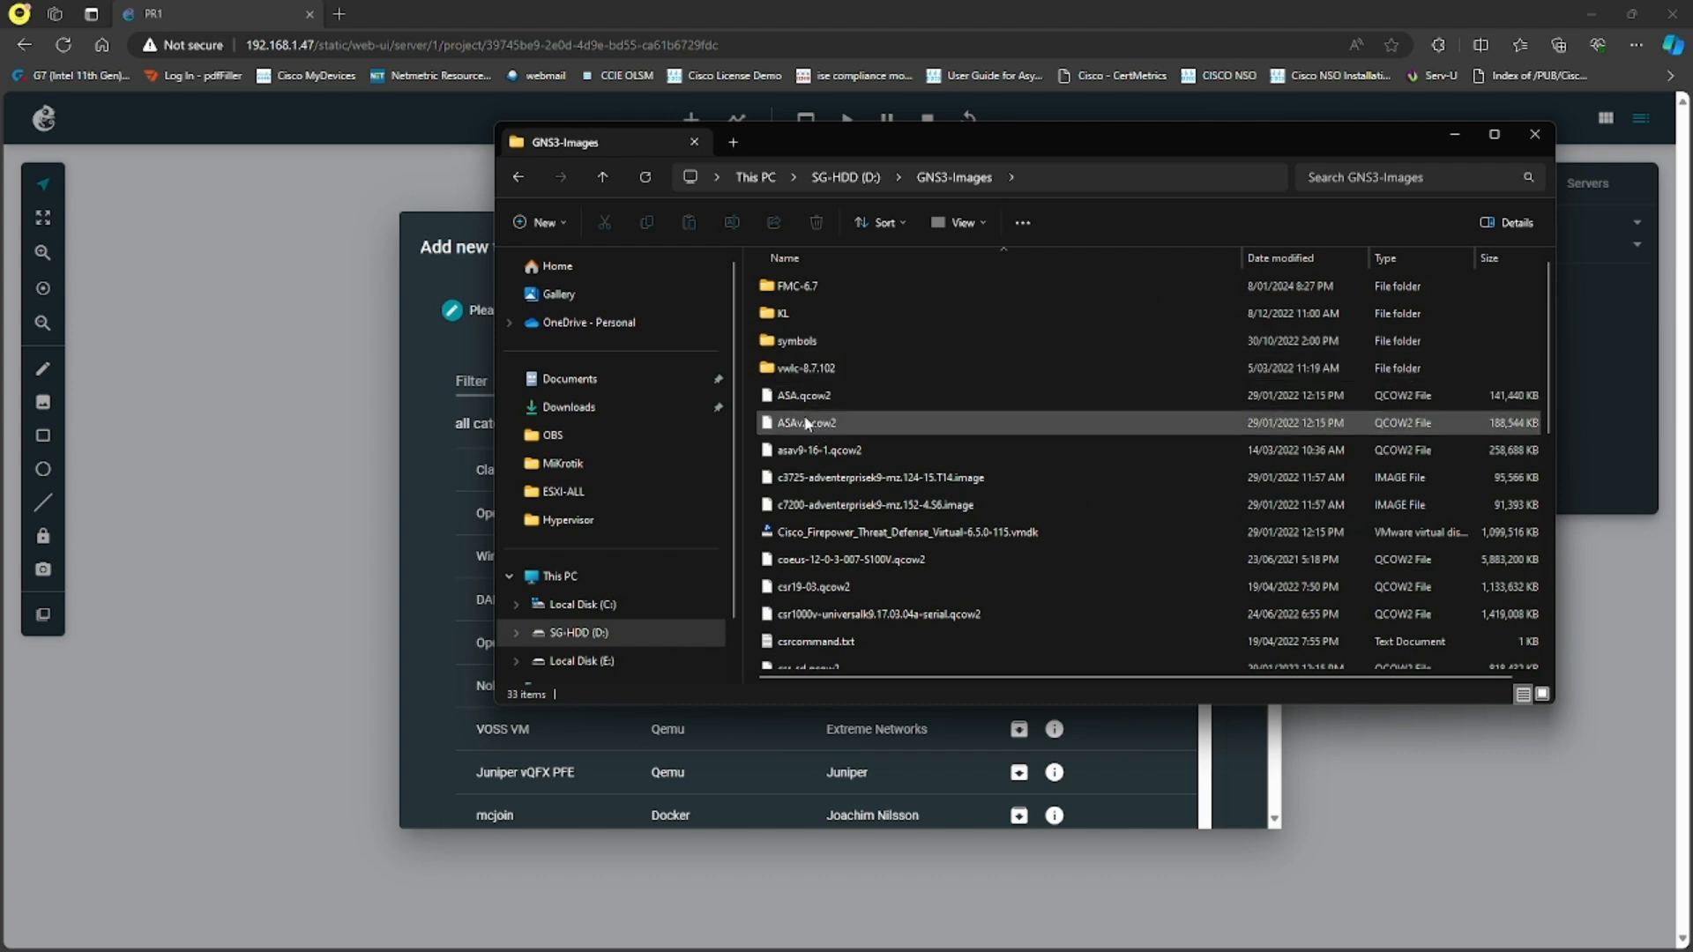
pyautogui.click(846, 423)
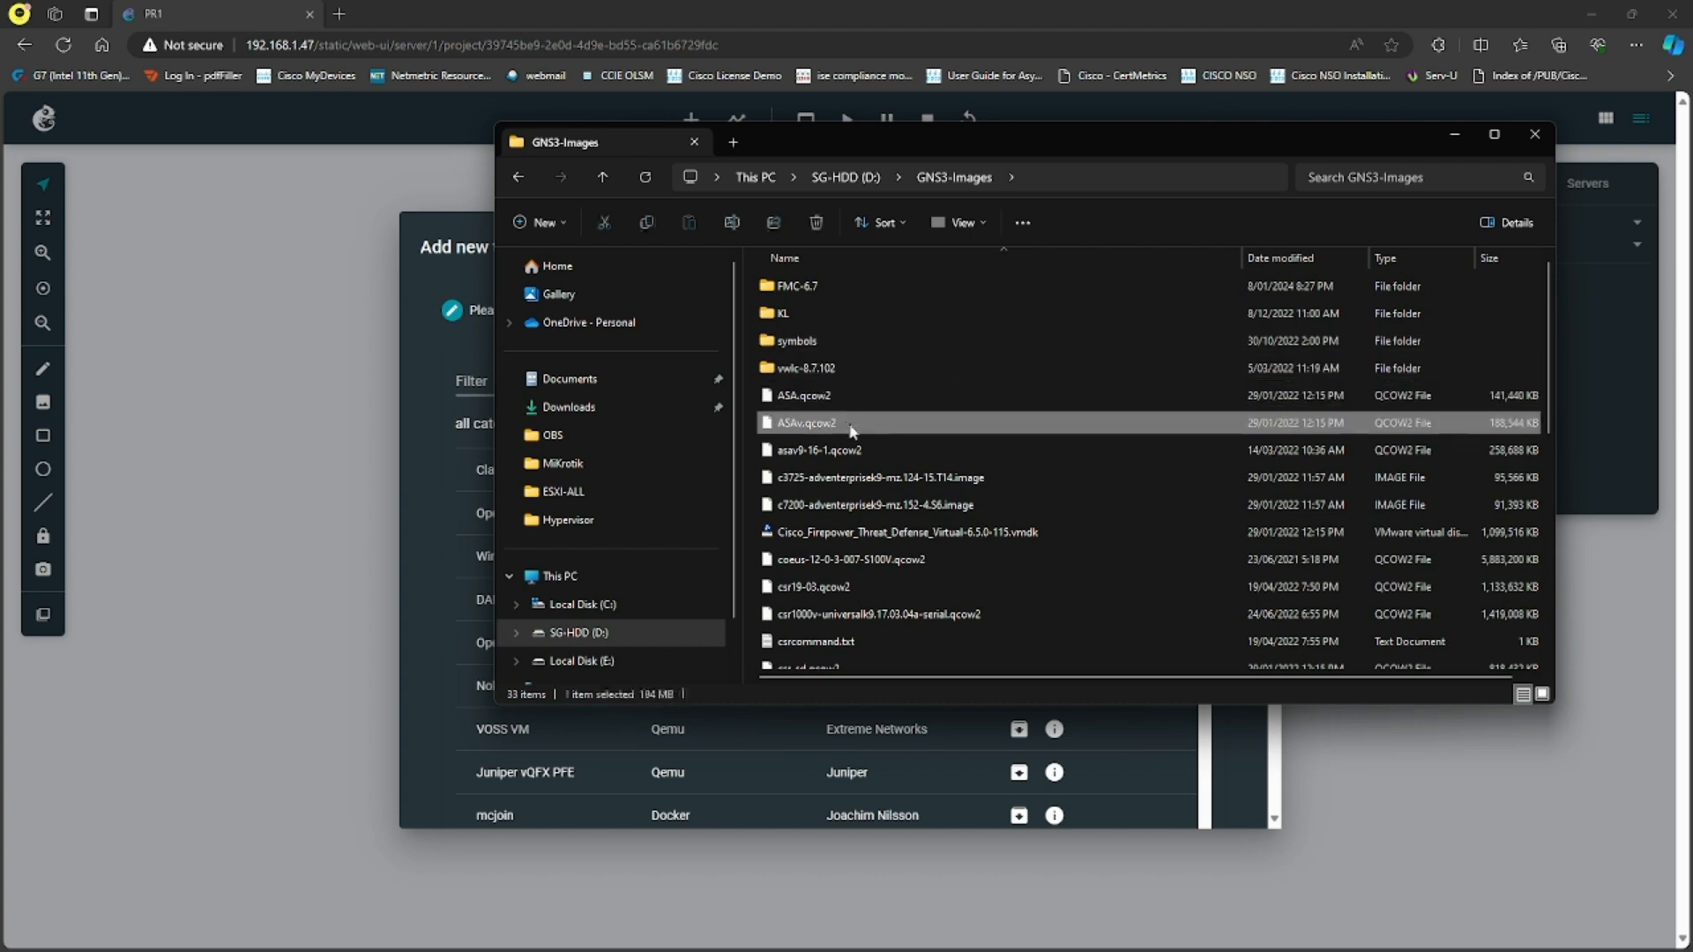
pyautogui.click(1456, 135)
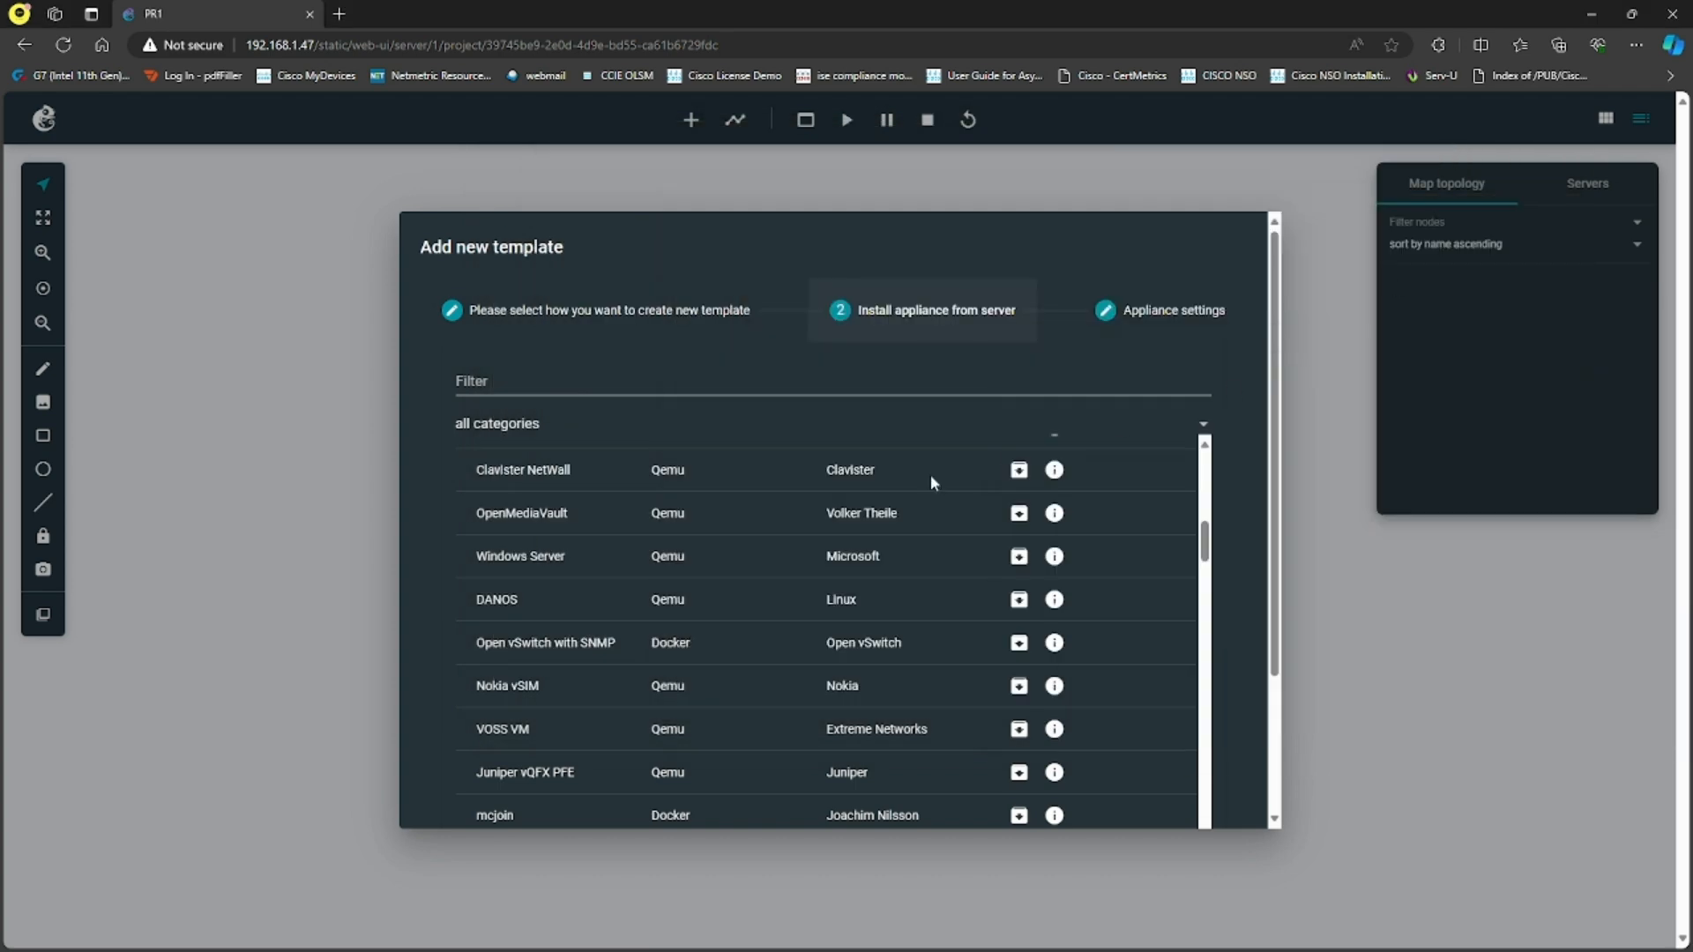
# - Filter the appliance list by asa and choose to install the Cisco ASAv appliance
pyautogui.click(657, 393)
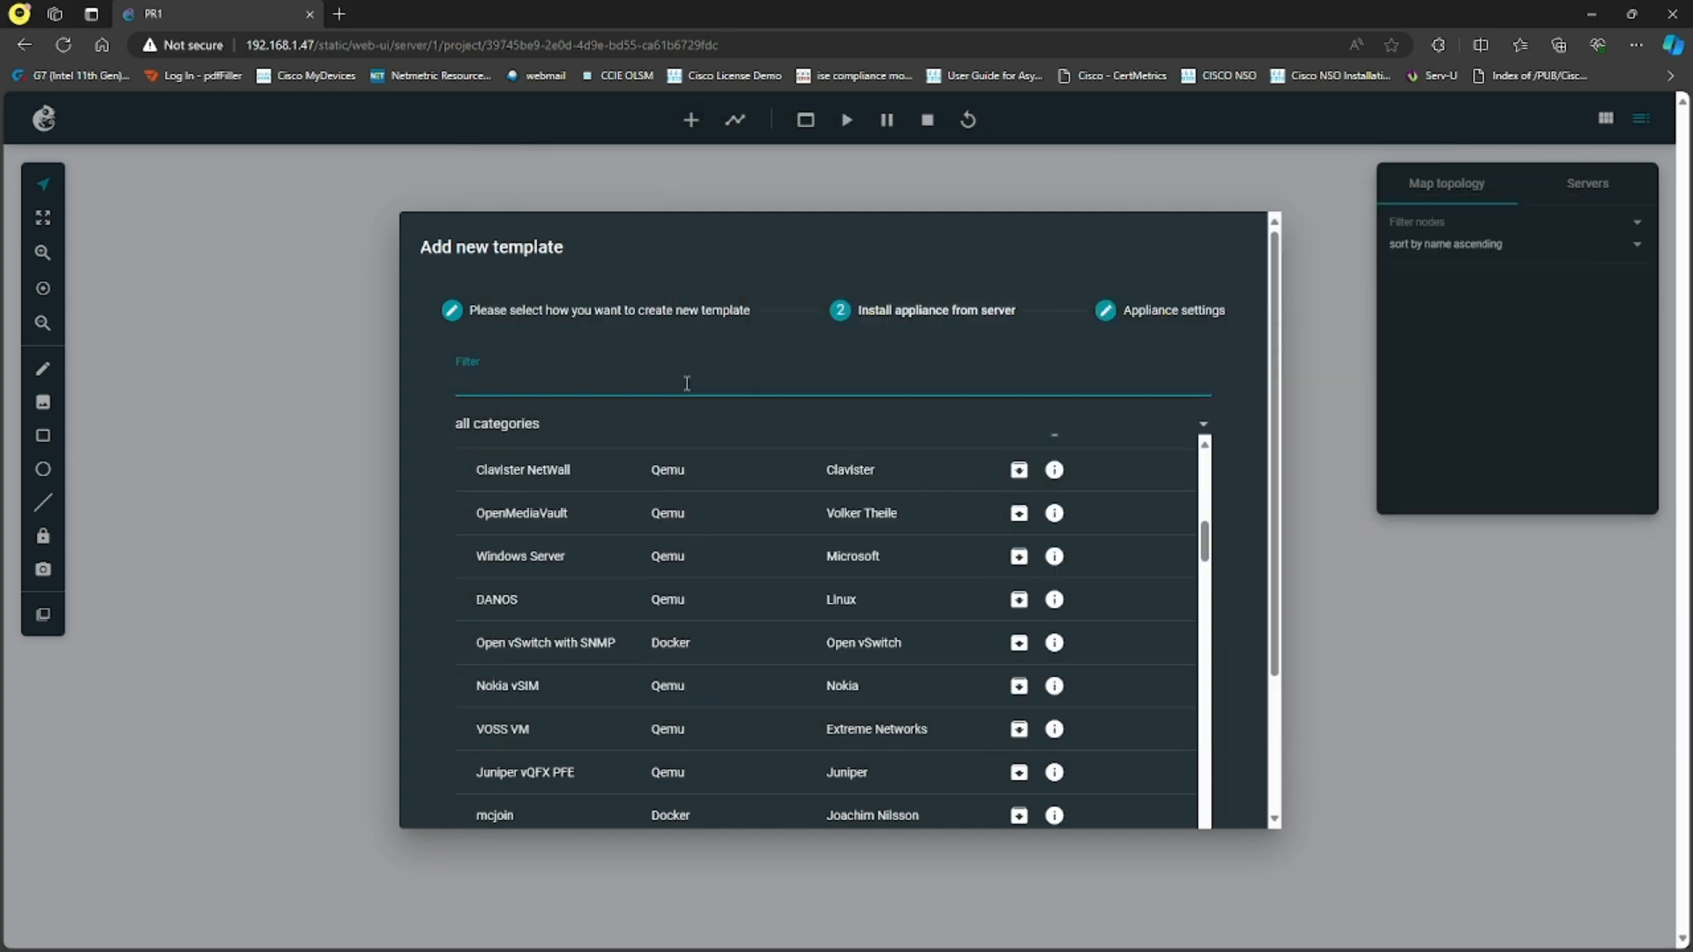
pyautogui.write('asa')
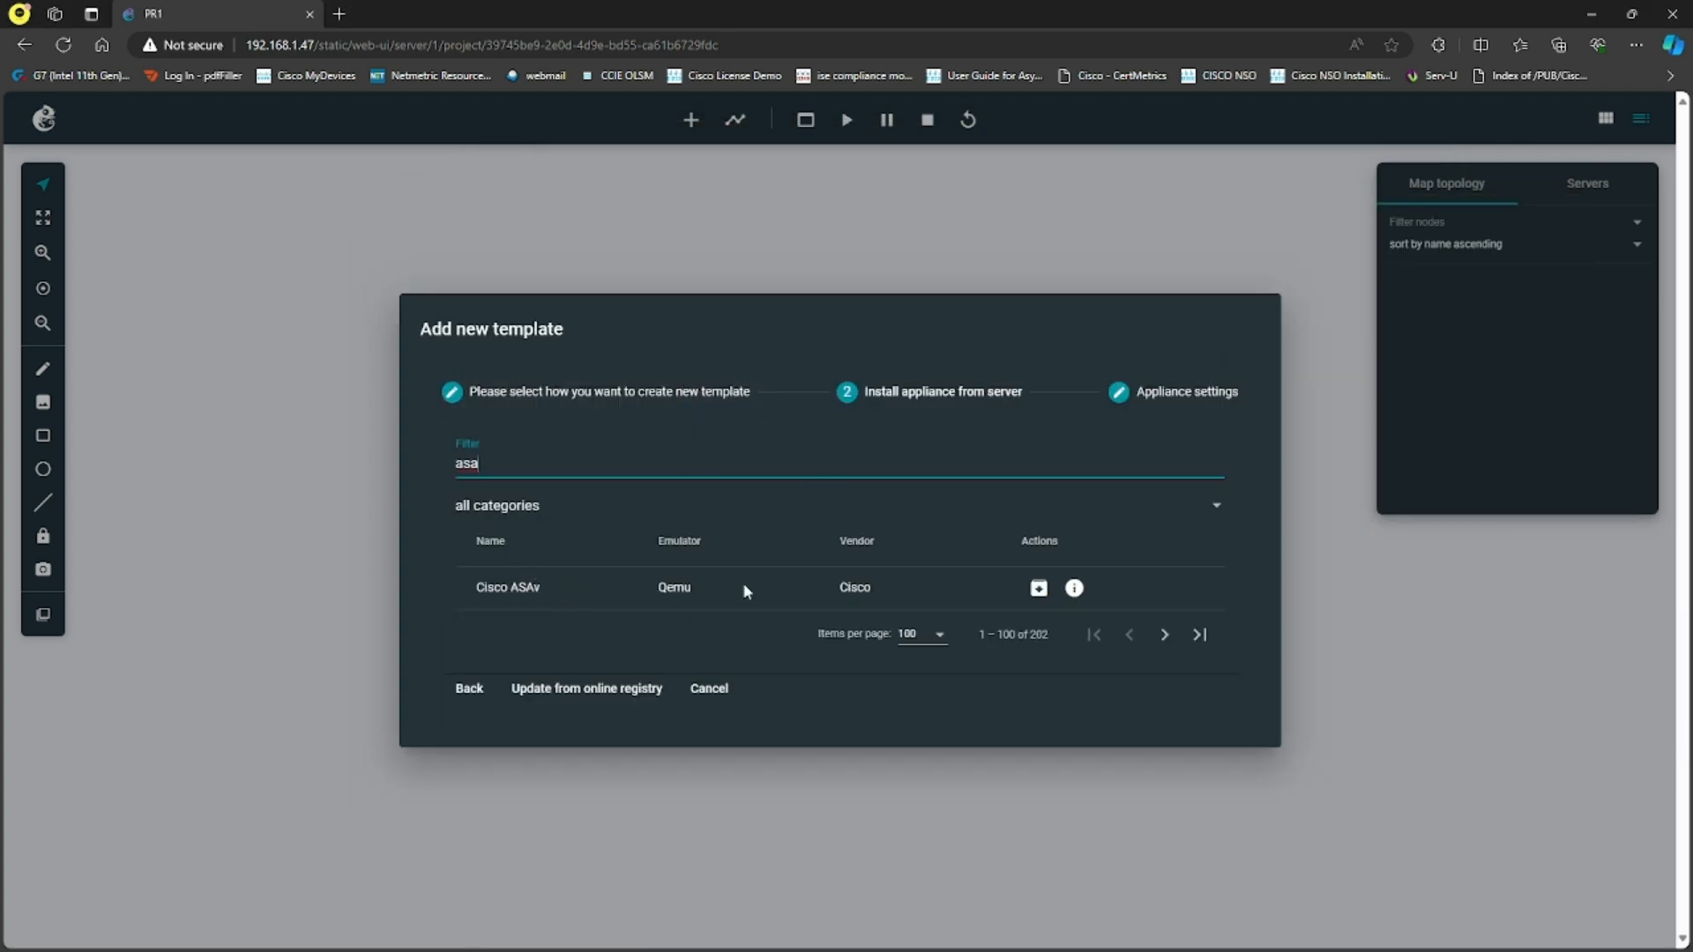
pyautogui.click(1039, 589)
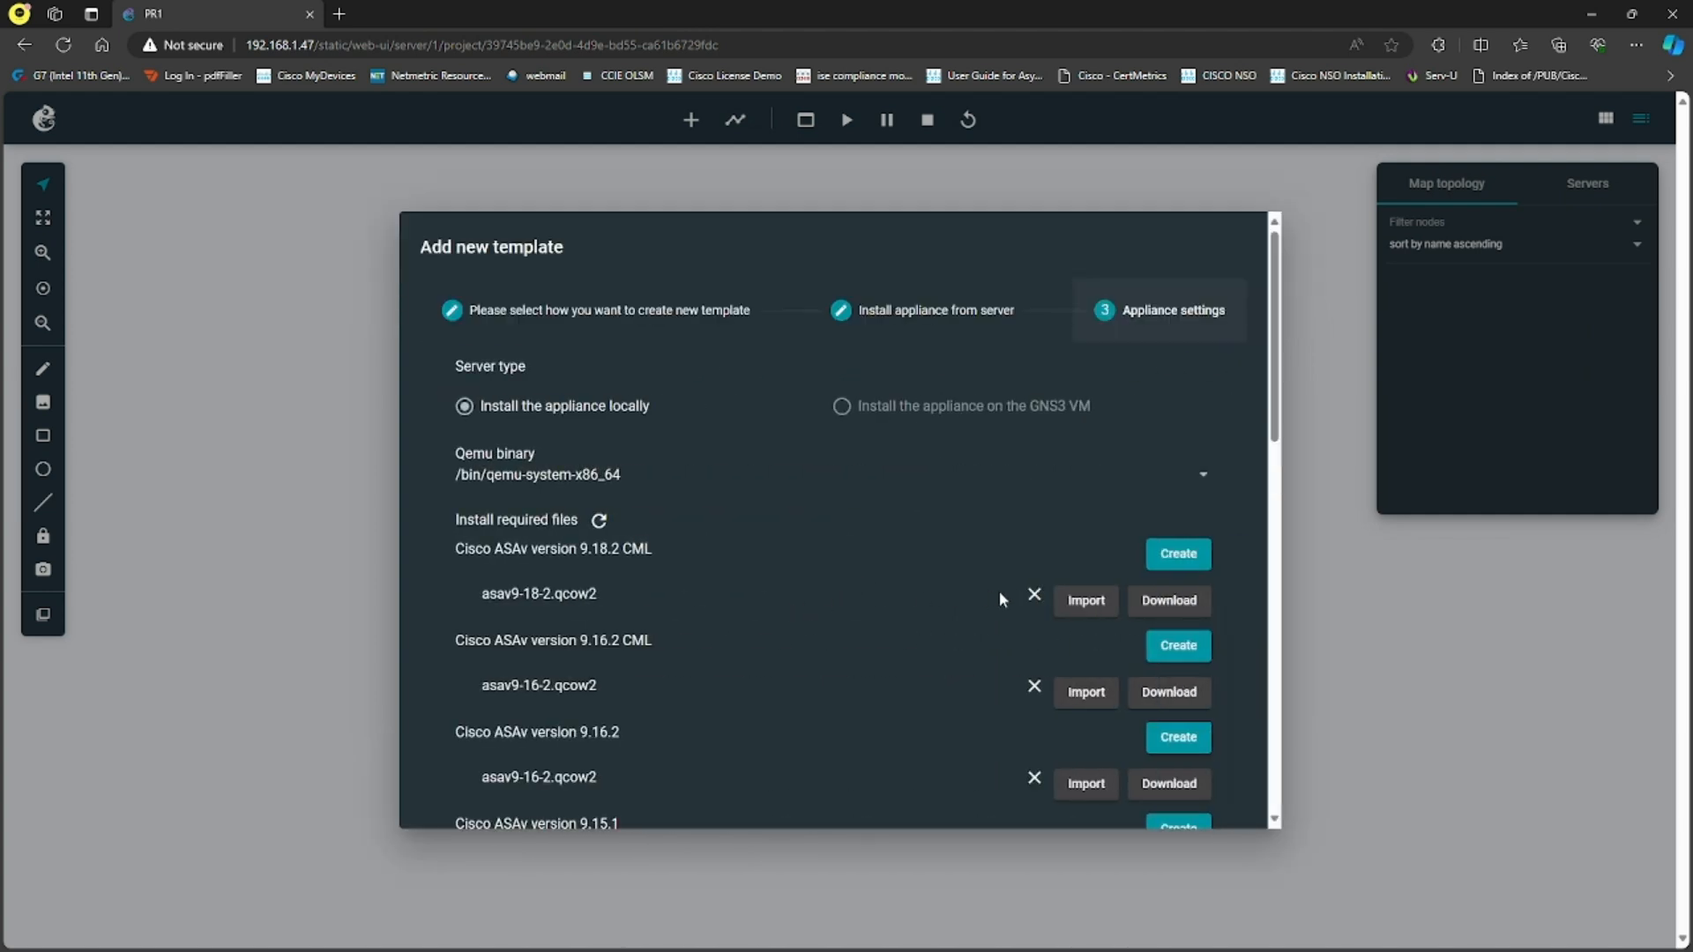
# - Set the Cisco ASAv appliance to install on the GNS3 VM and try to create version 9.18.2 CML
pyautogui.scroll(-6, 767, 563)
pyautogui.scroll(-4, 762, 575)
pyautogui.scroll(10, 762, 575)
pyautogui.scroll(-10, 842, 560)
pyautogui.scroll(2, 829, 582)
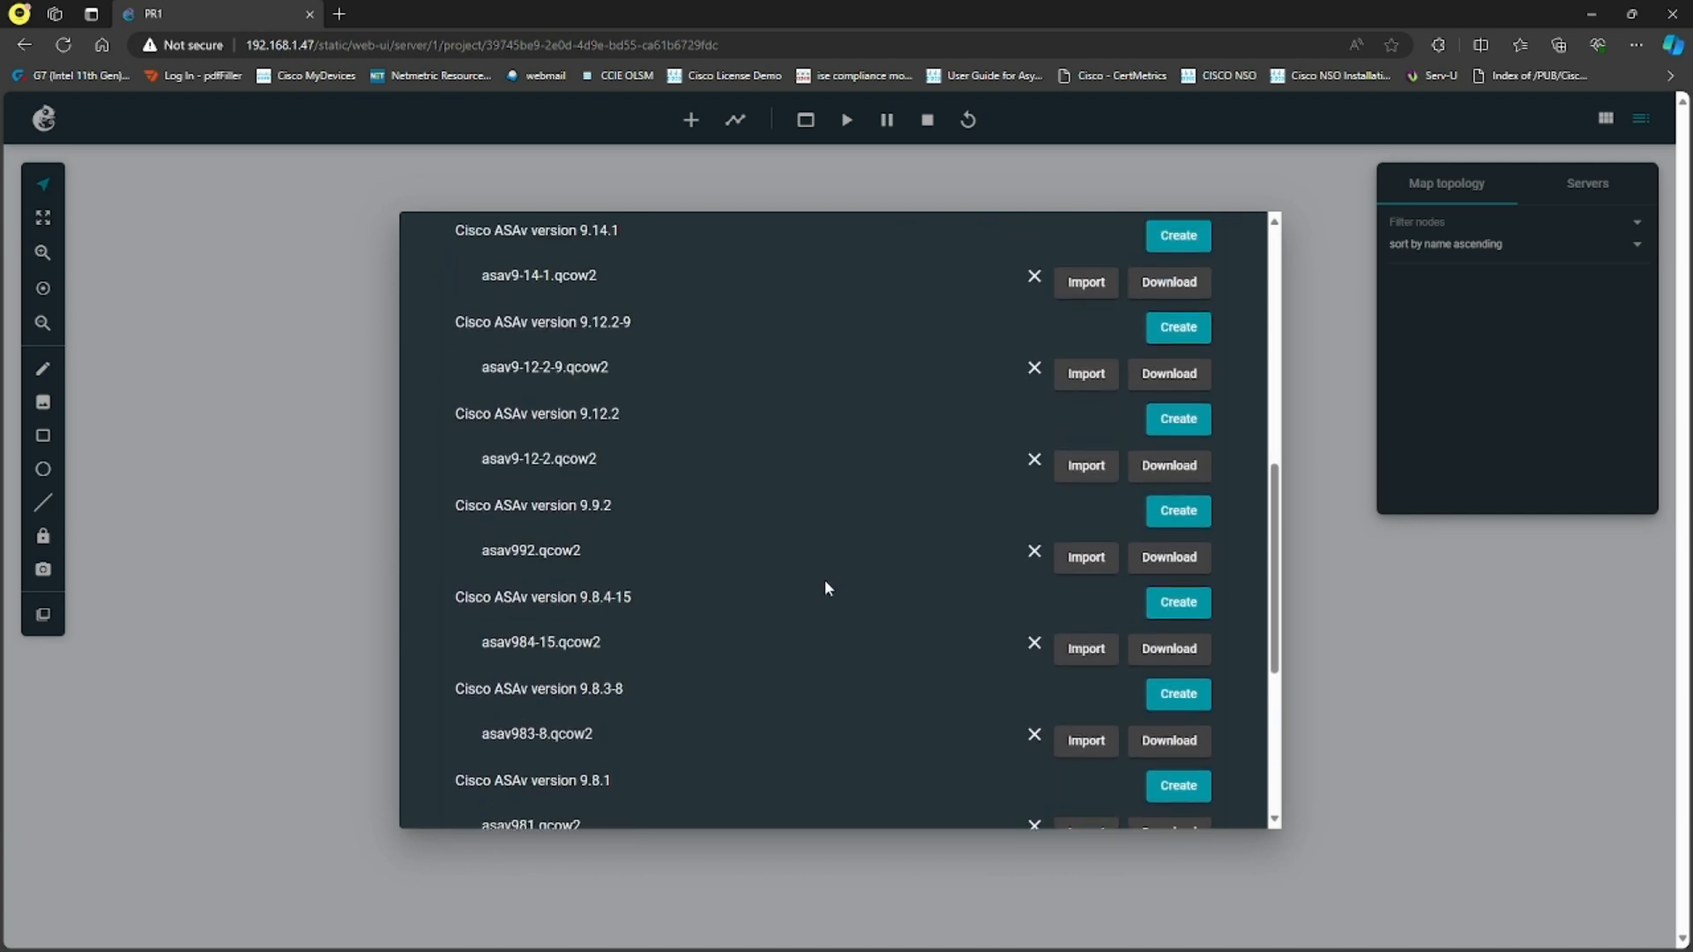
pyautogui.scroll(8, 826, 586)
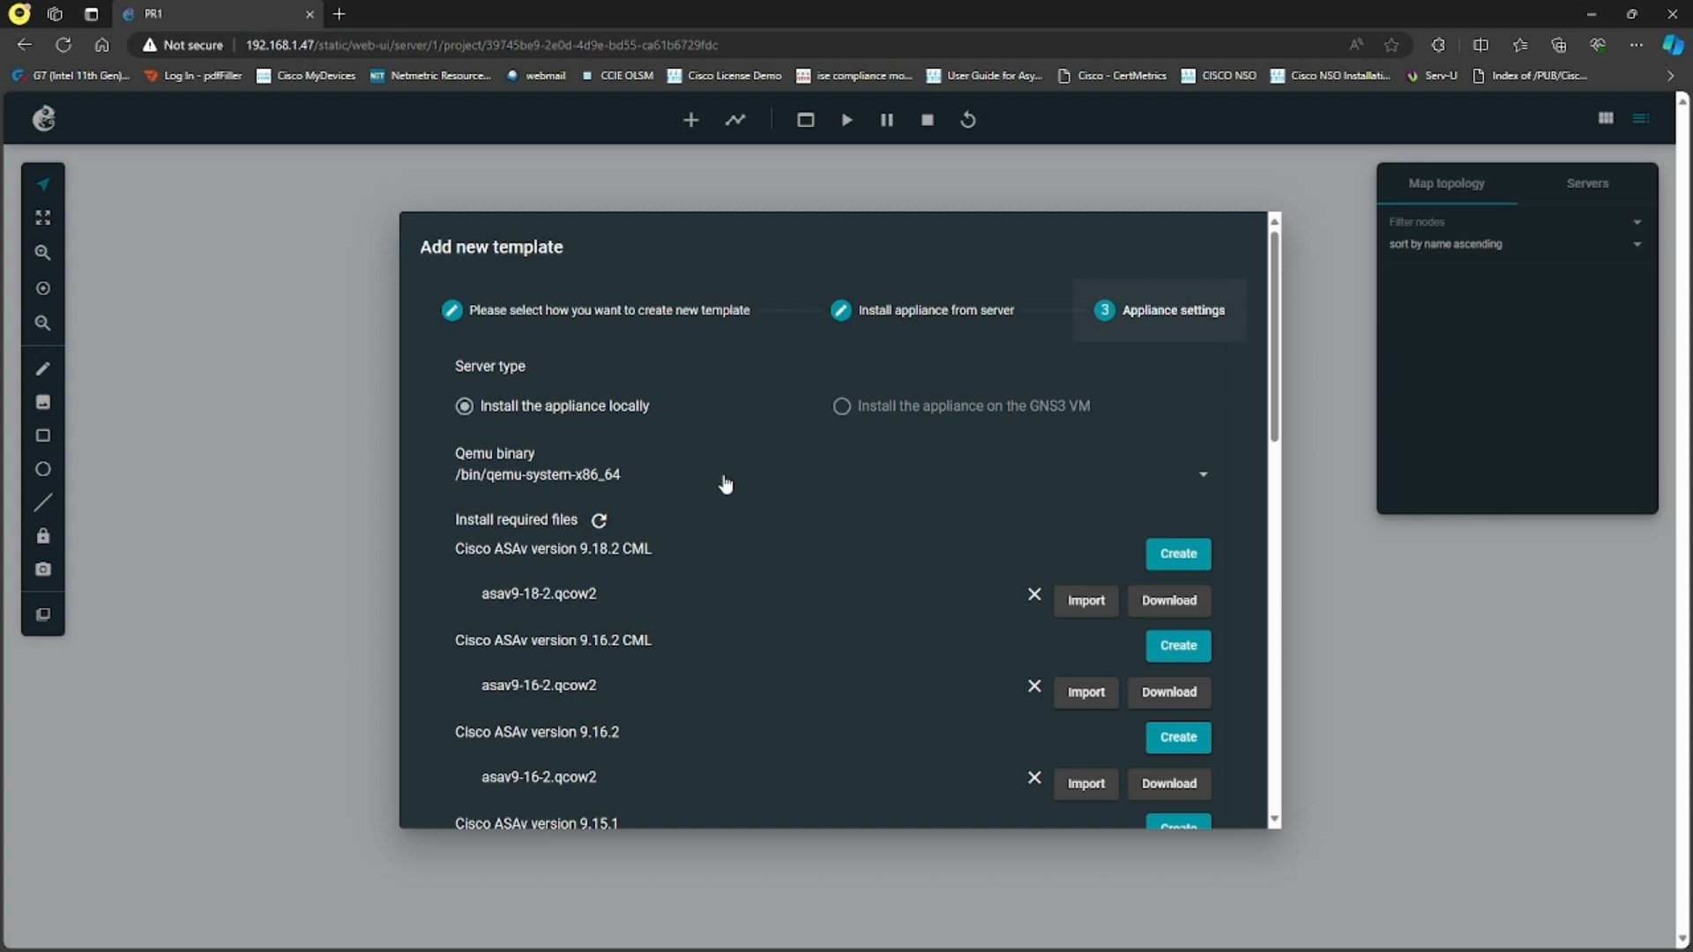
pyautogui.click(843, 405)
pyautogui.scroll(-15, 926, 450)
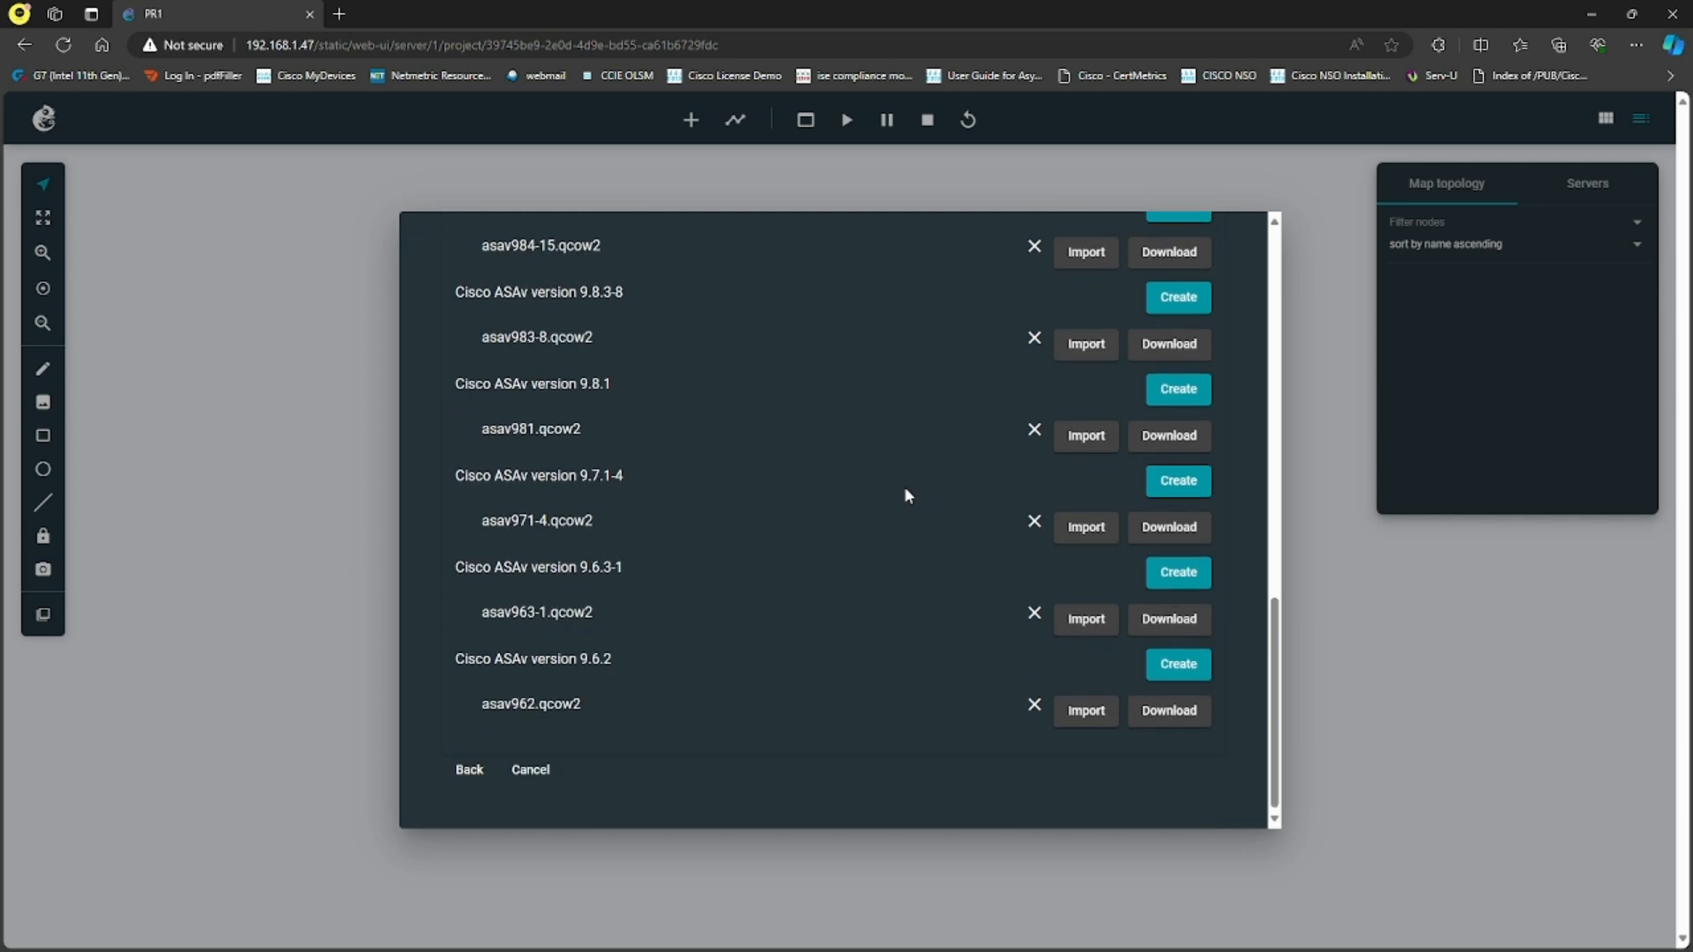
pyautogui.scroll(12, 737, 644)
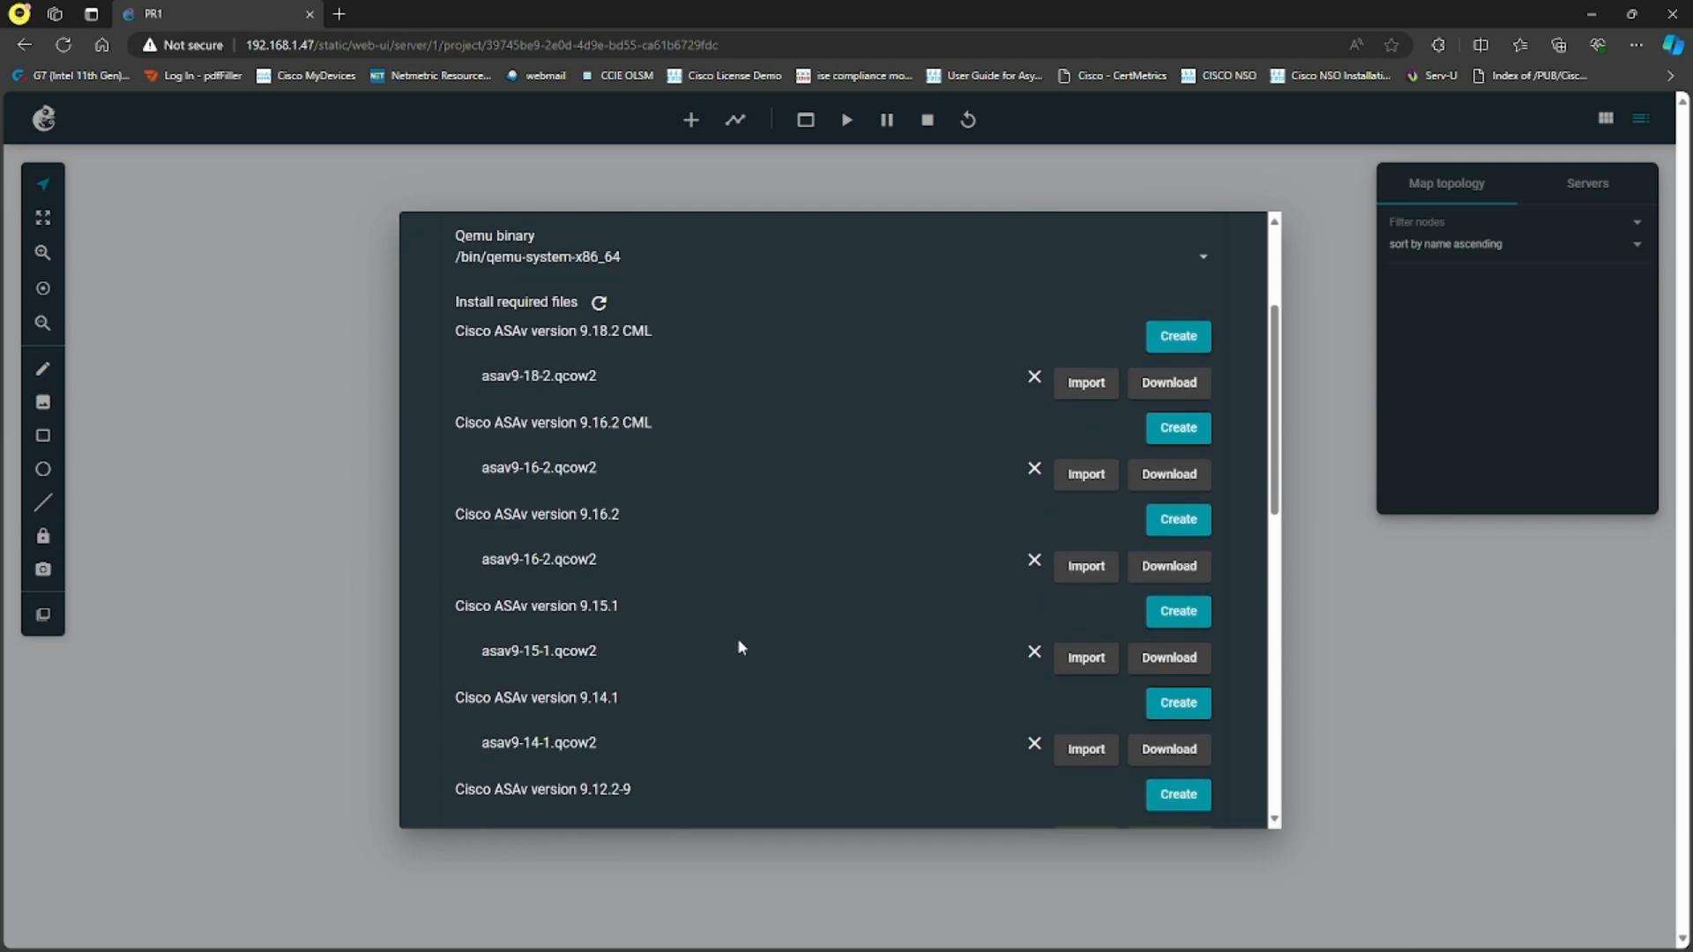
pyautogui.scroll(2, 738, 649)
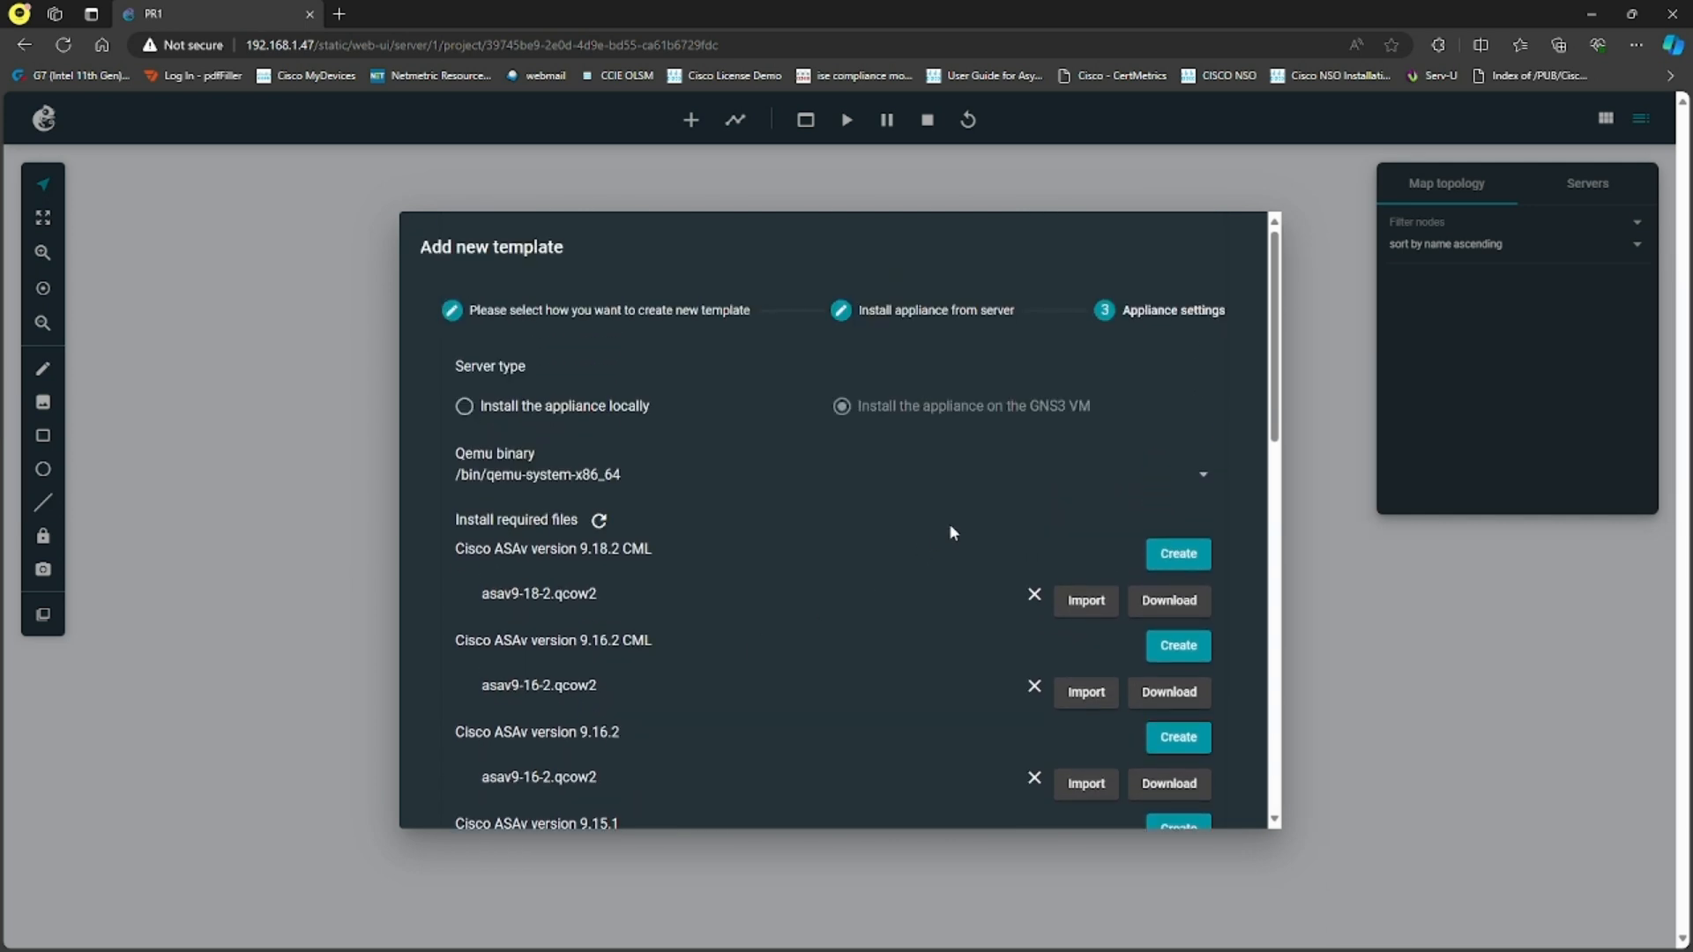
pyautogui.click(1182, 563)
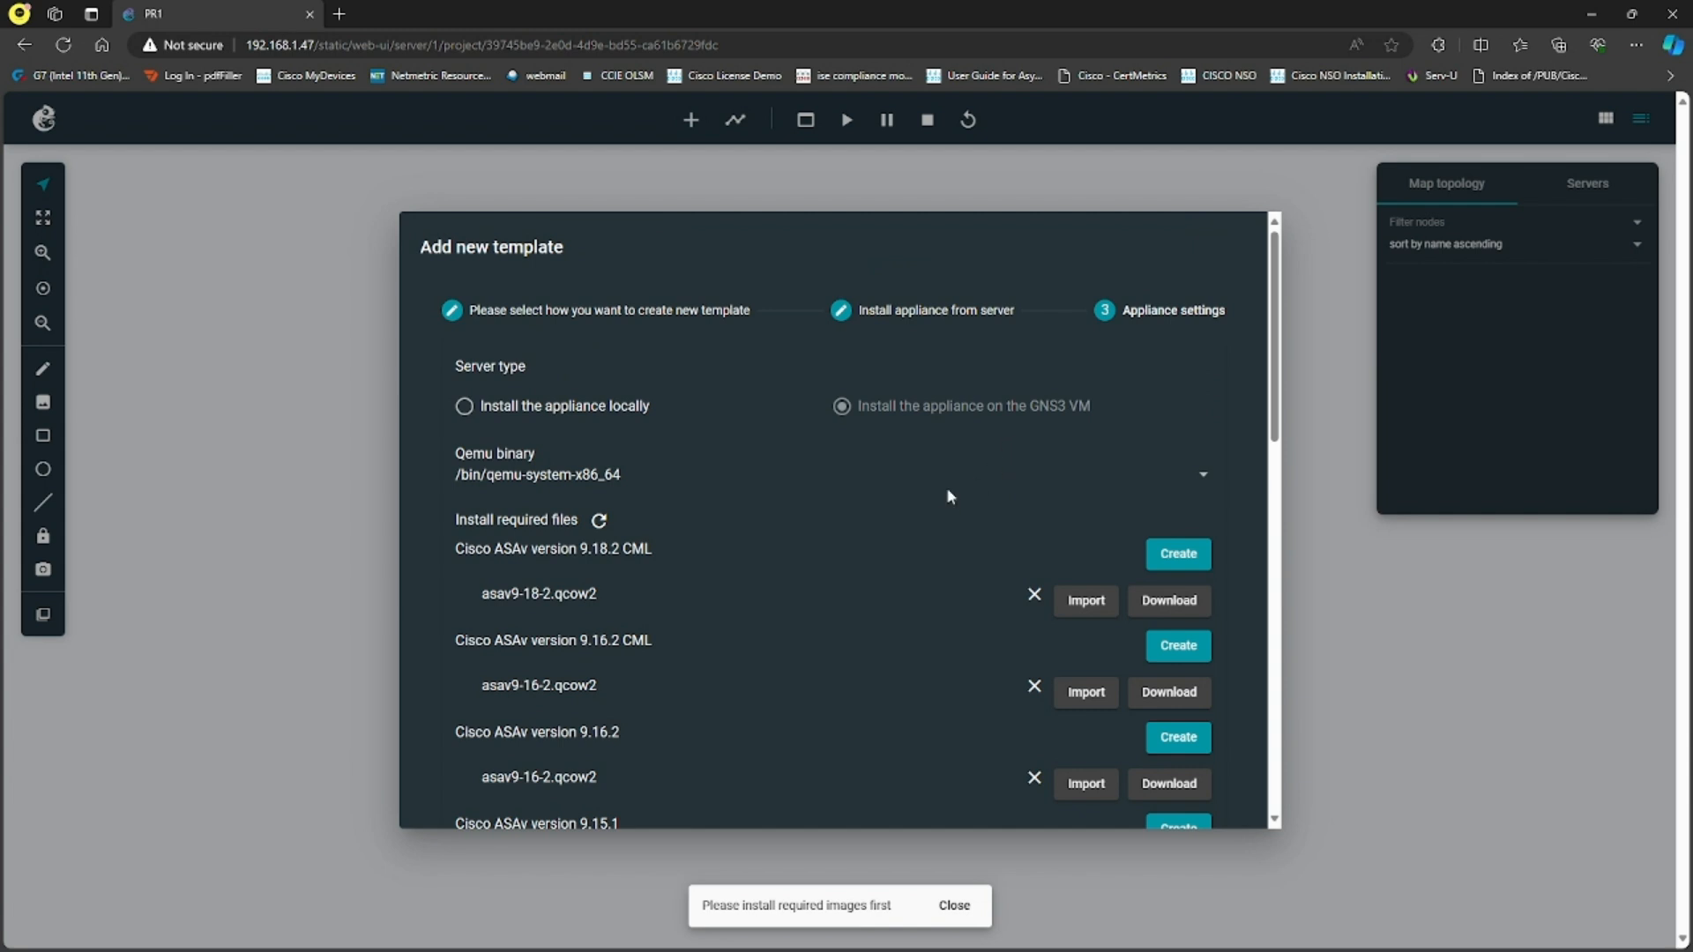
# - Try to import ASAv.qcow2 from D:\GNS3-Images for Cisco ASAv version 9.8.1, and decline to accept the mismatched file
pyautogui.scroll(-10, 951, 497)
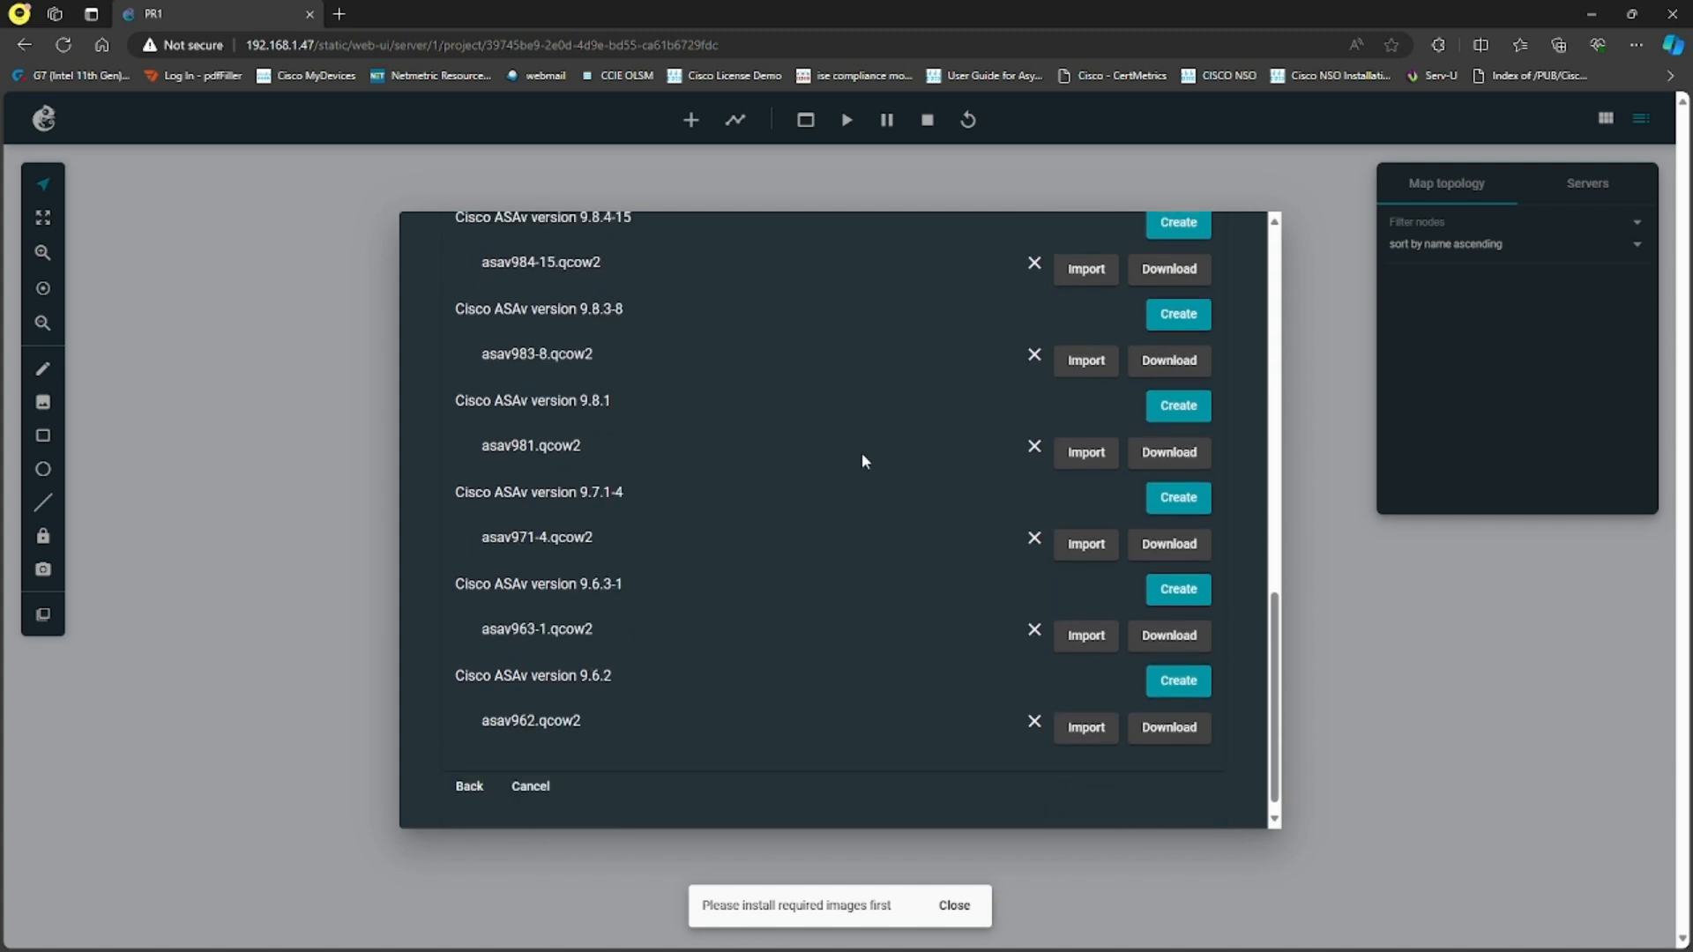
pyautogui.scroll(-2, 863, 460)
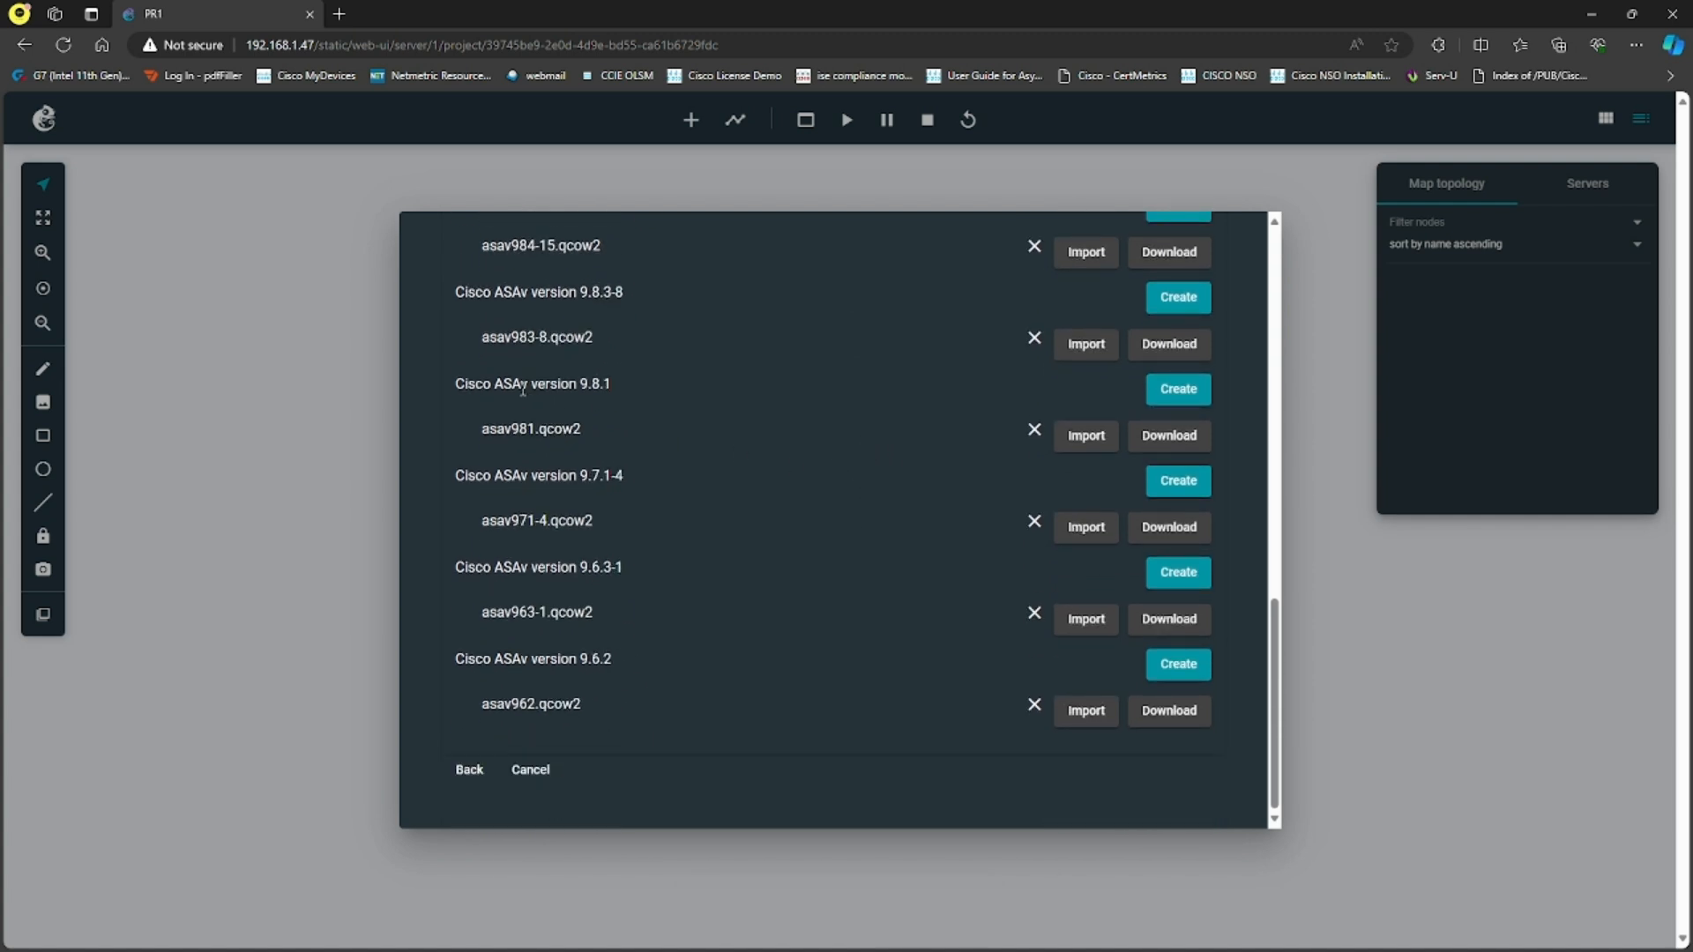
pyautogui.moveTo(579, 383); pyautogui.dragTo(616, 385)
pyautogui.click(645, 397)
pyautogui.click(1099, 448)
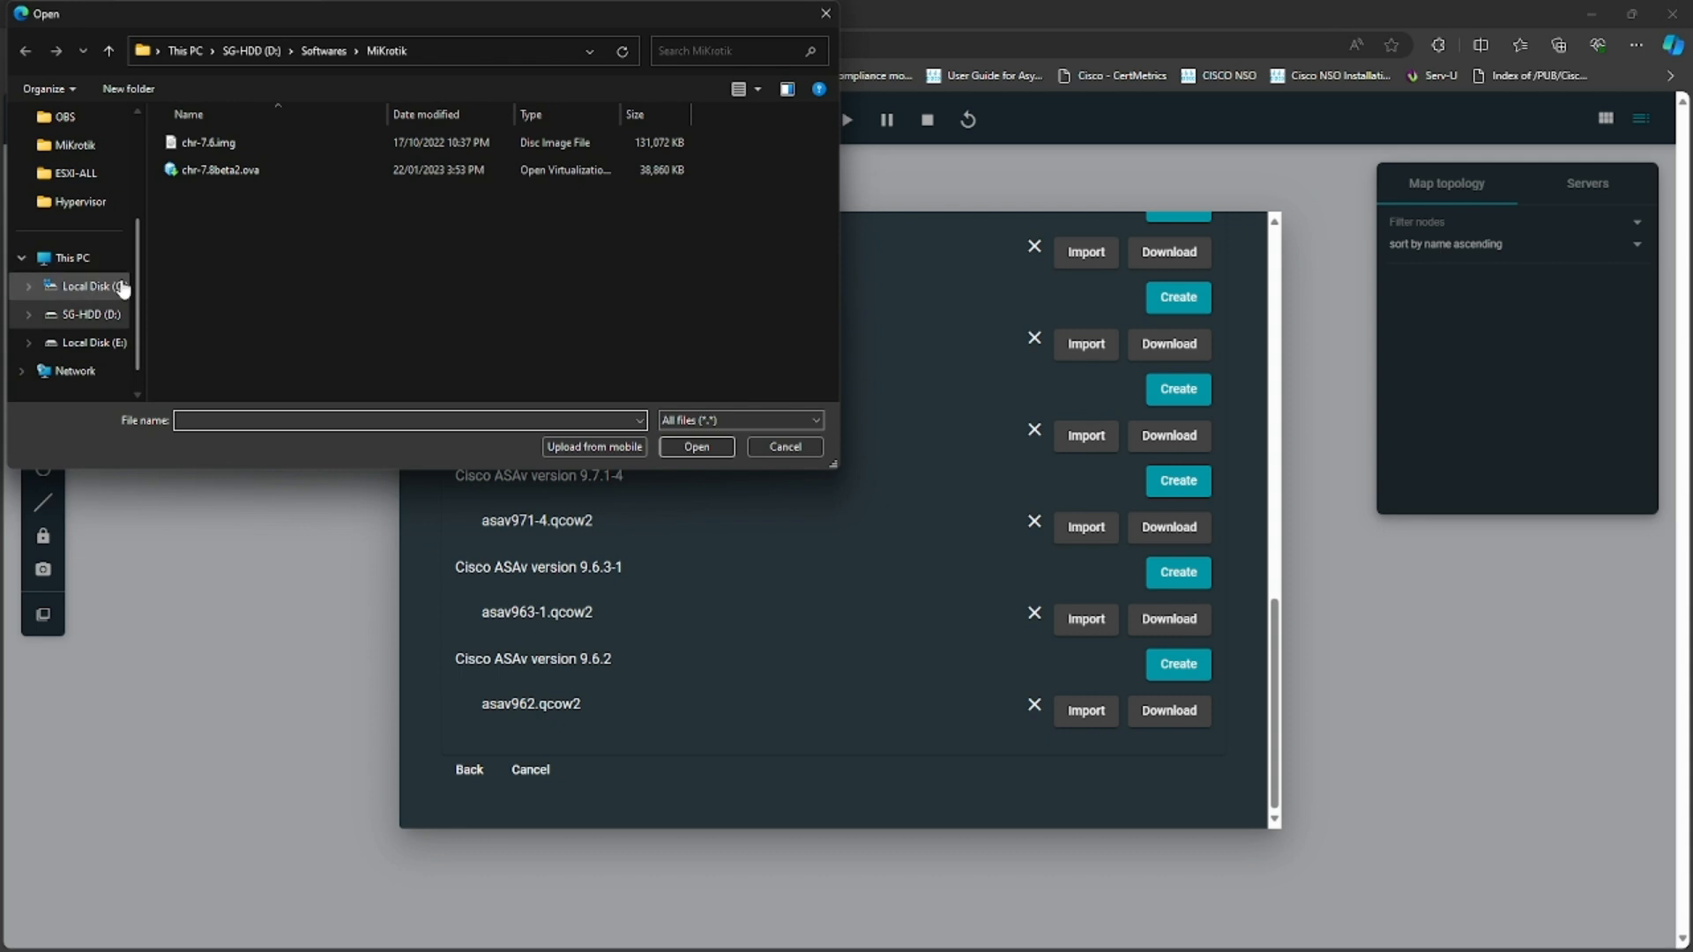
pyautogui.click(80, 315)
pyautogui.doubleClick(251, 203)
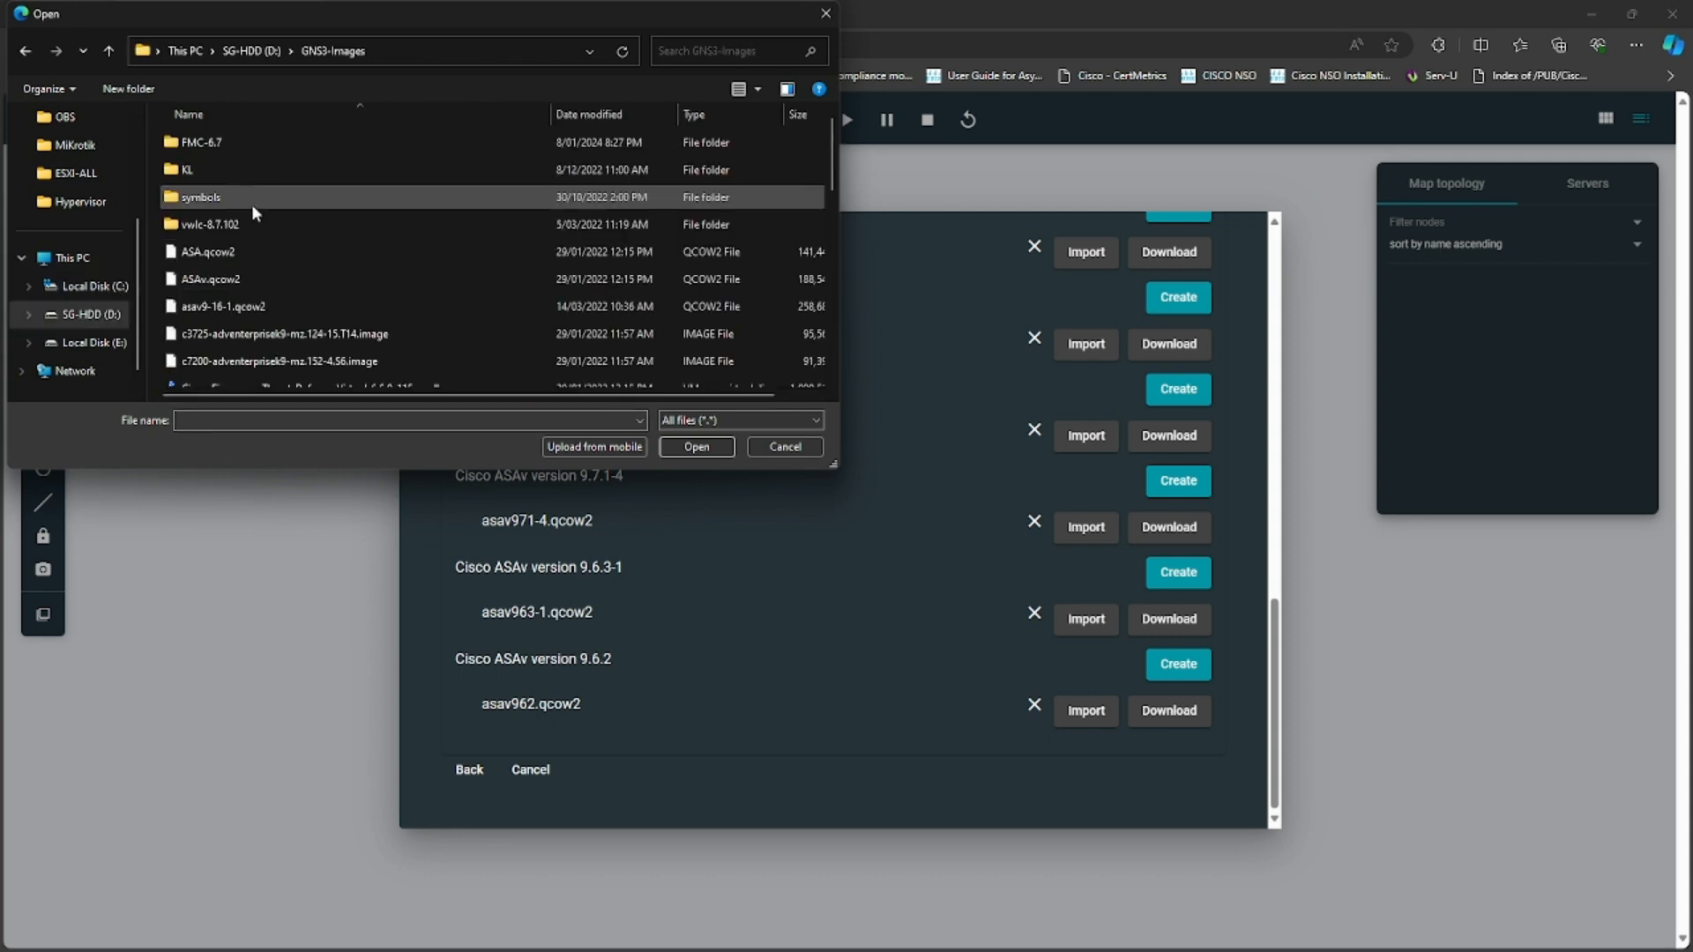
pyautogui.click(212, 280)
pyautogui.click(696, 447)
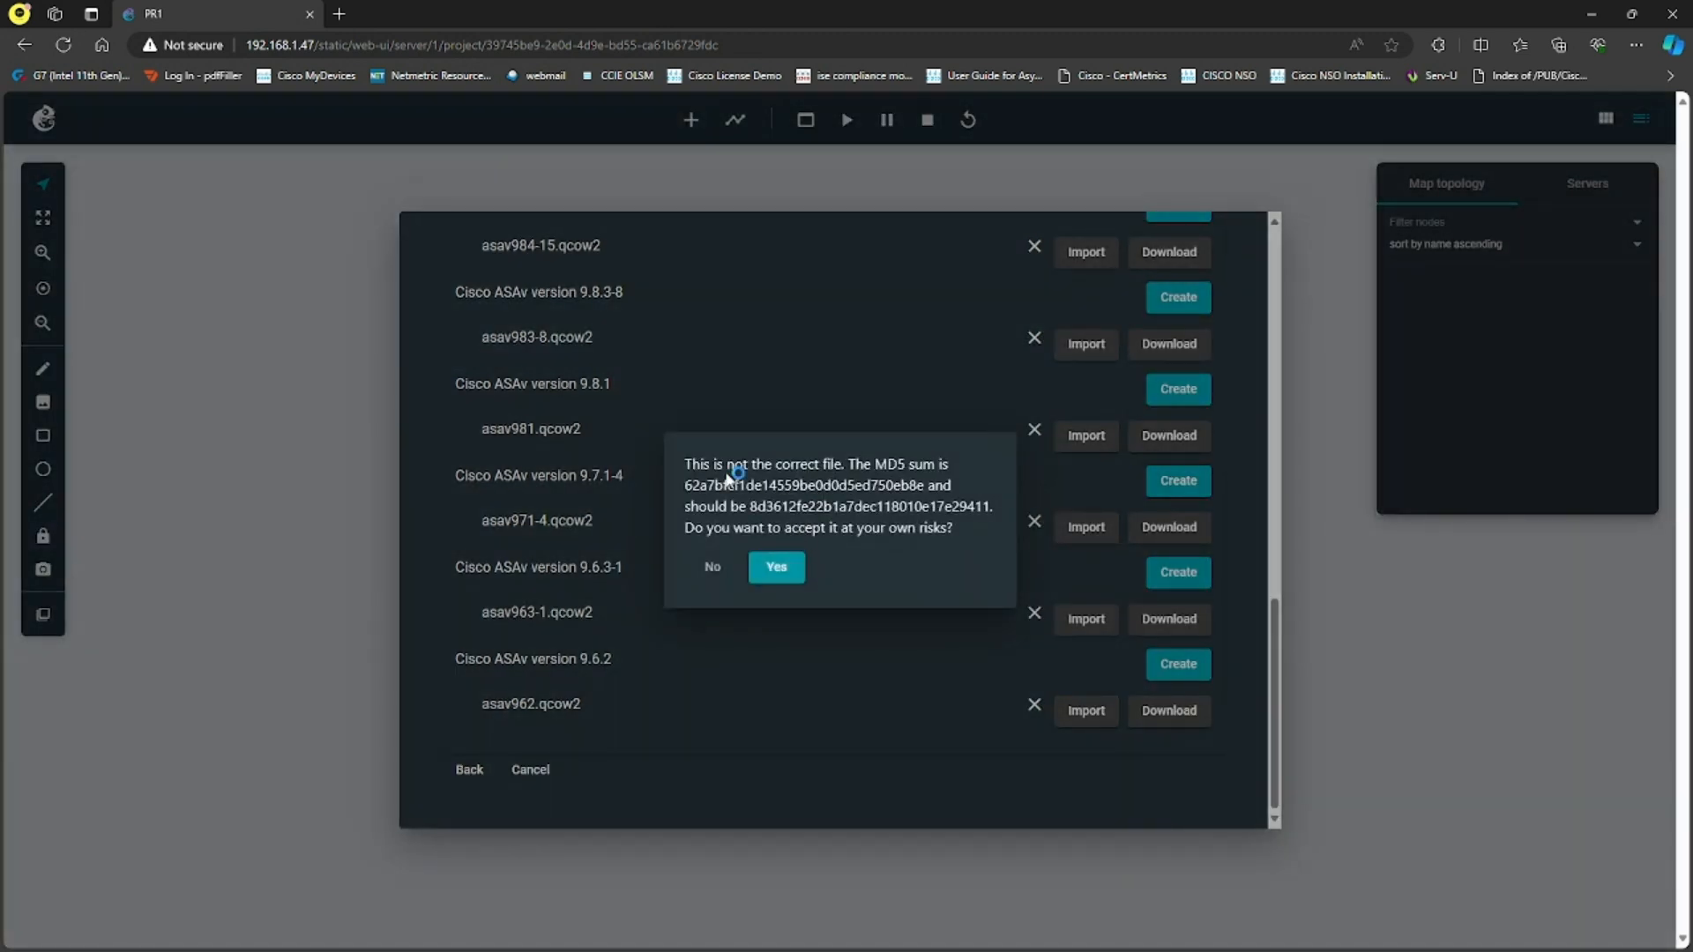
pyautogui.moveTo(679, 472); pyautogui.dragTo(854, 467)
pyautogui.click(712, 566)
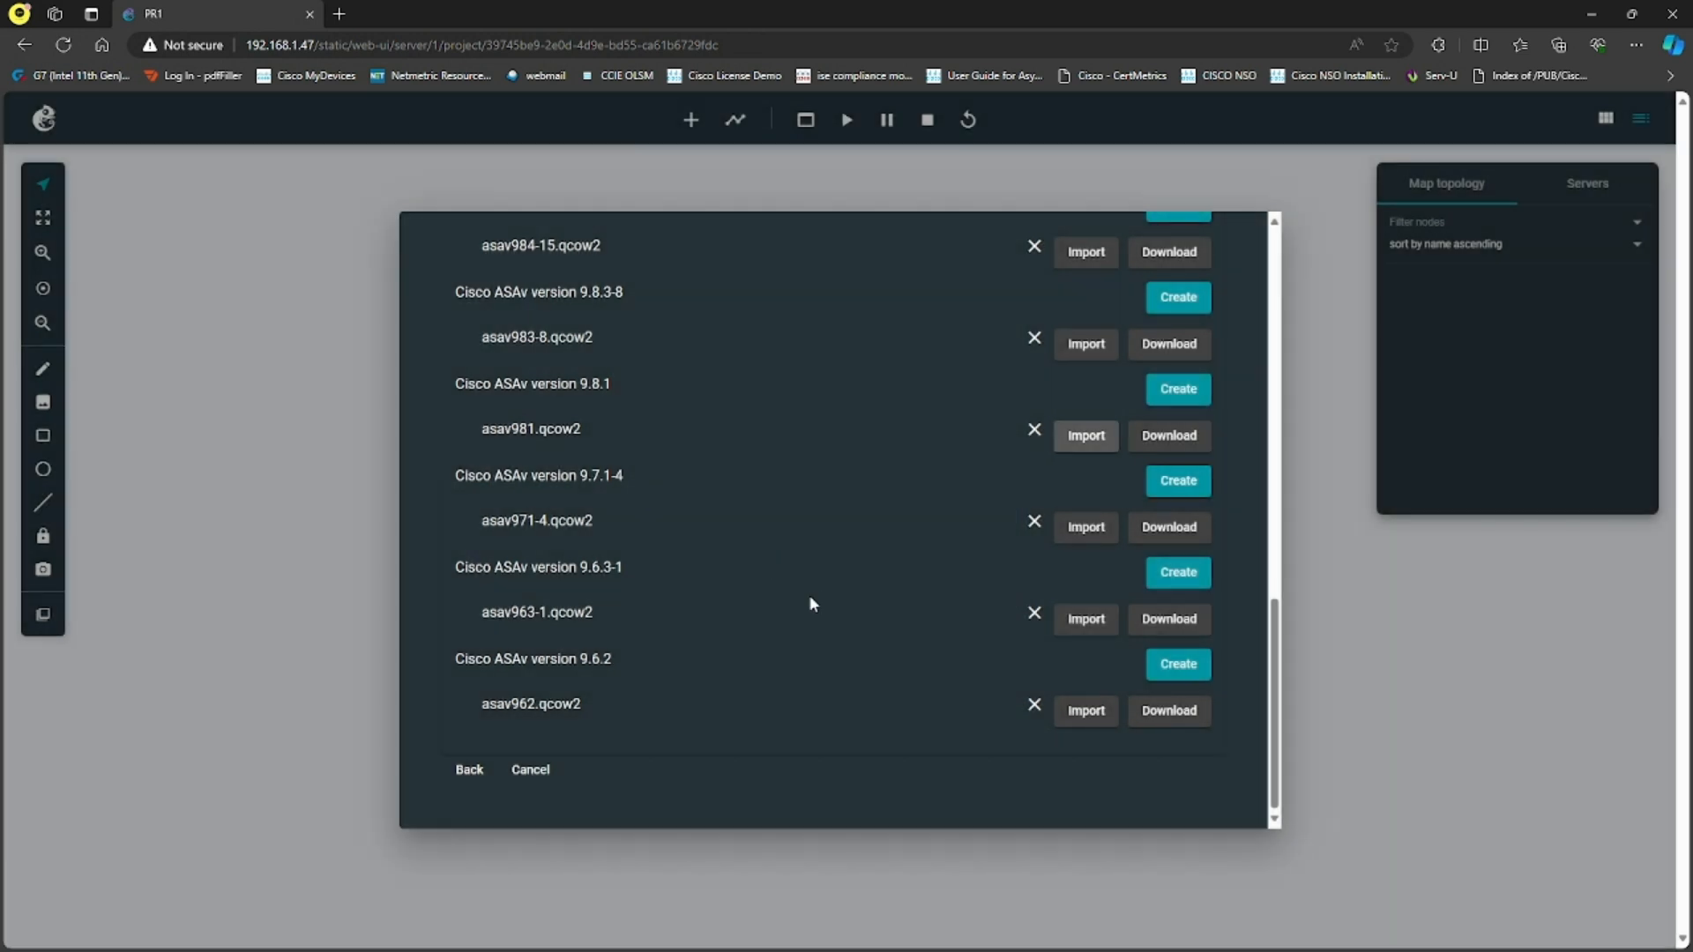
# - Look through the listed Cisco ASAv versions and cancel the new template
pyautogui.scroll(15, 809, 599)
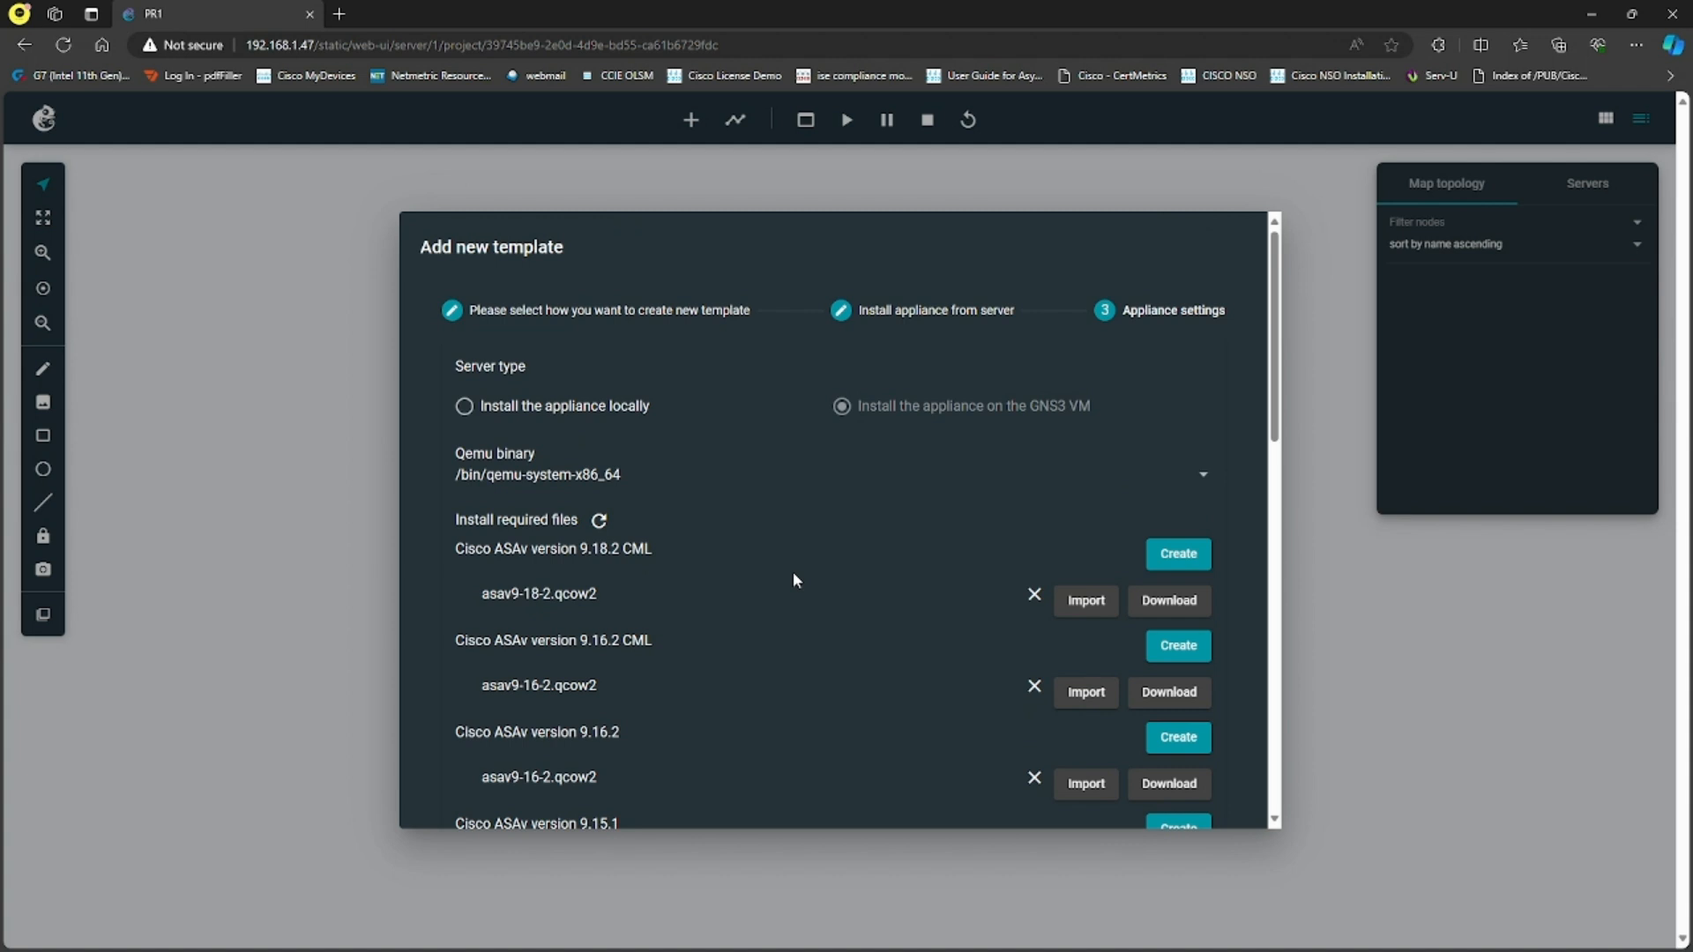
pyautogui.scroll(-15, 829, 526)
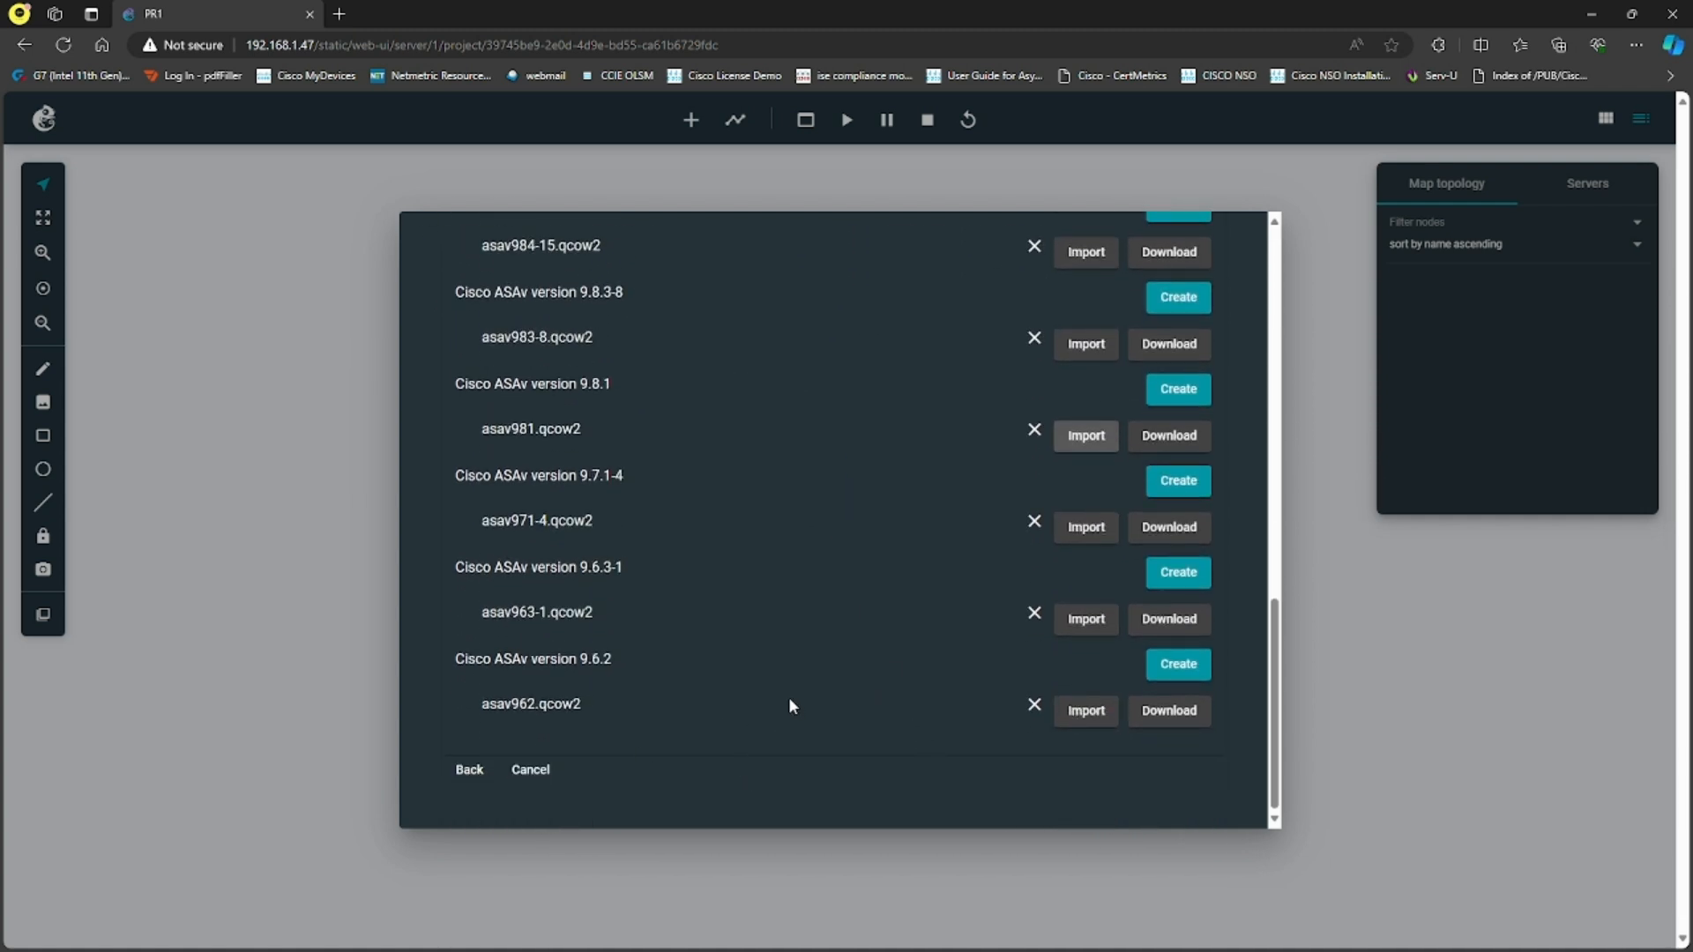
pyautogui.scroll(15, 788, 696)
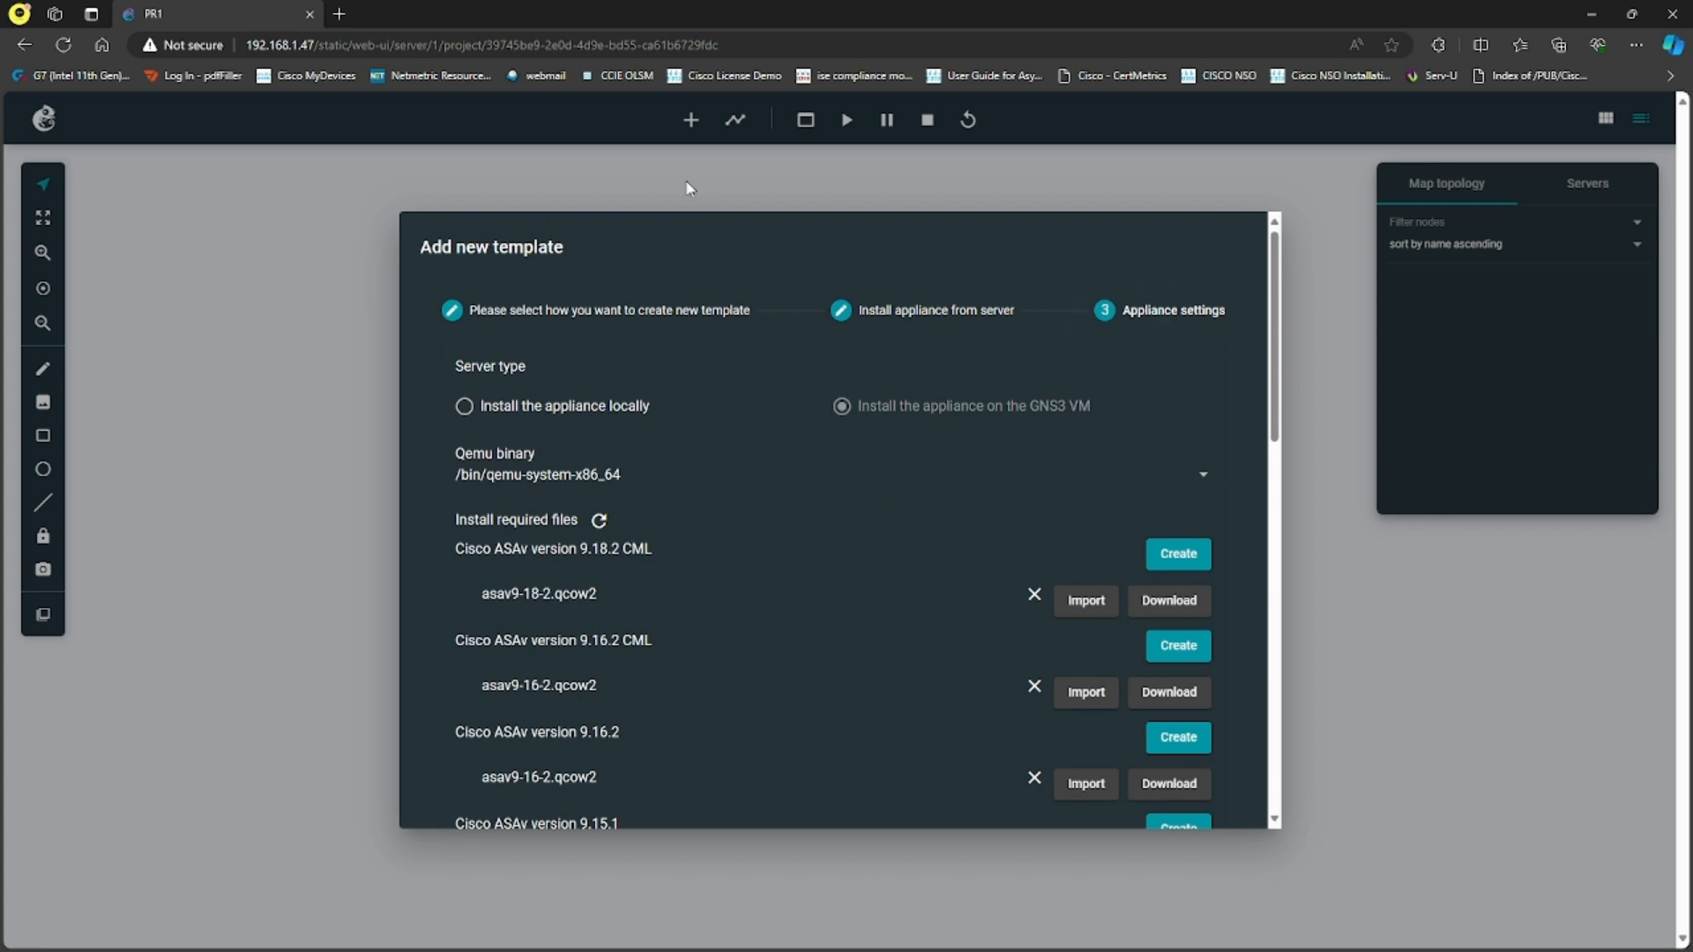
pyautogui.scroll(-15, 733, 488)
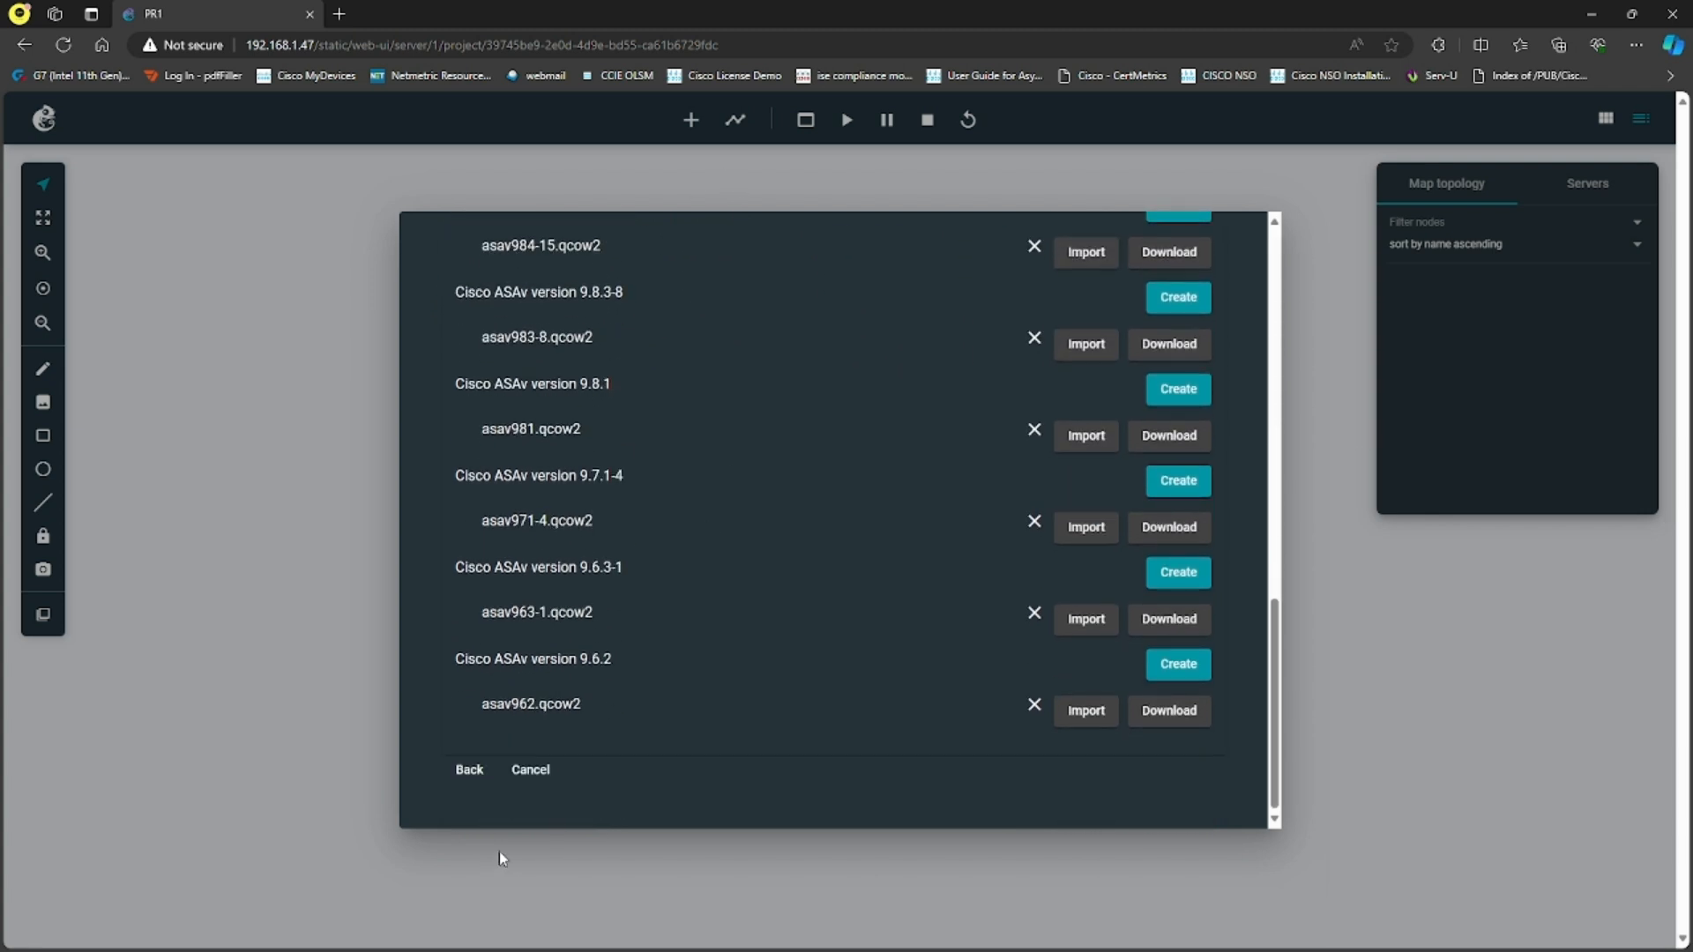
pyautogui.click(533, 771)
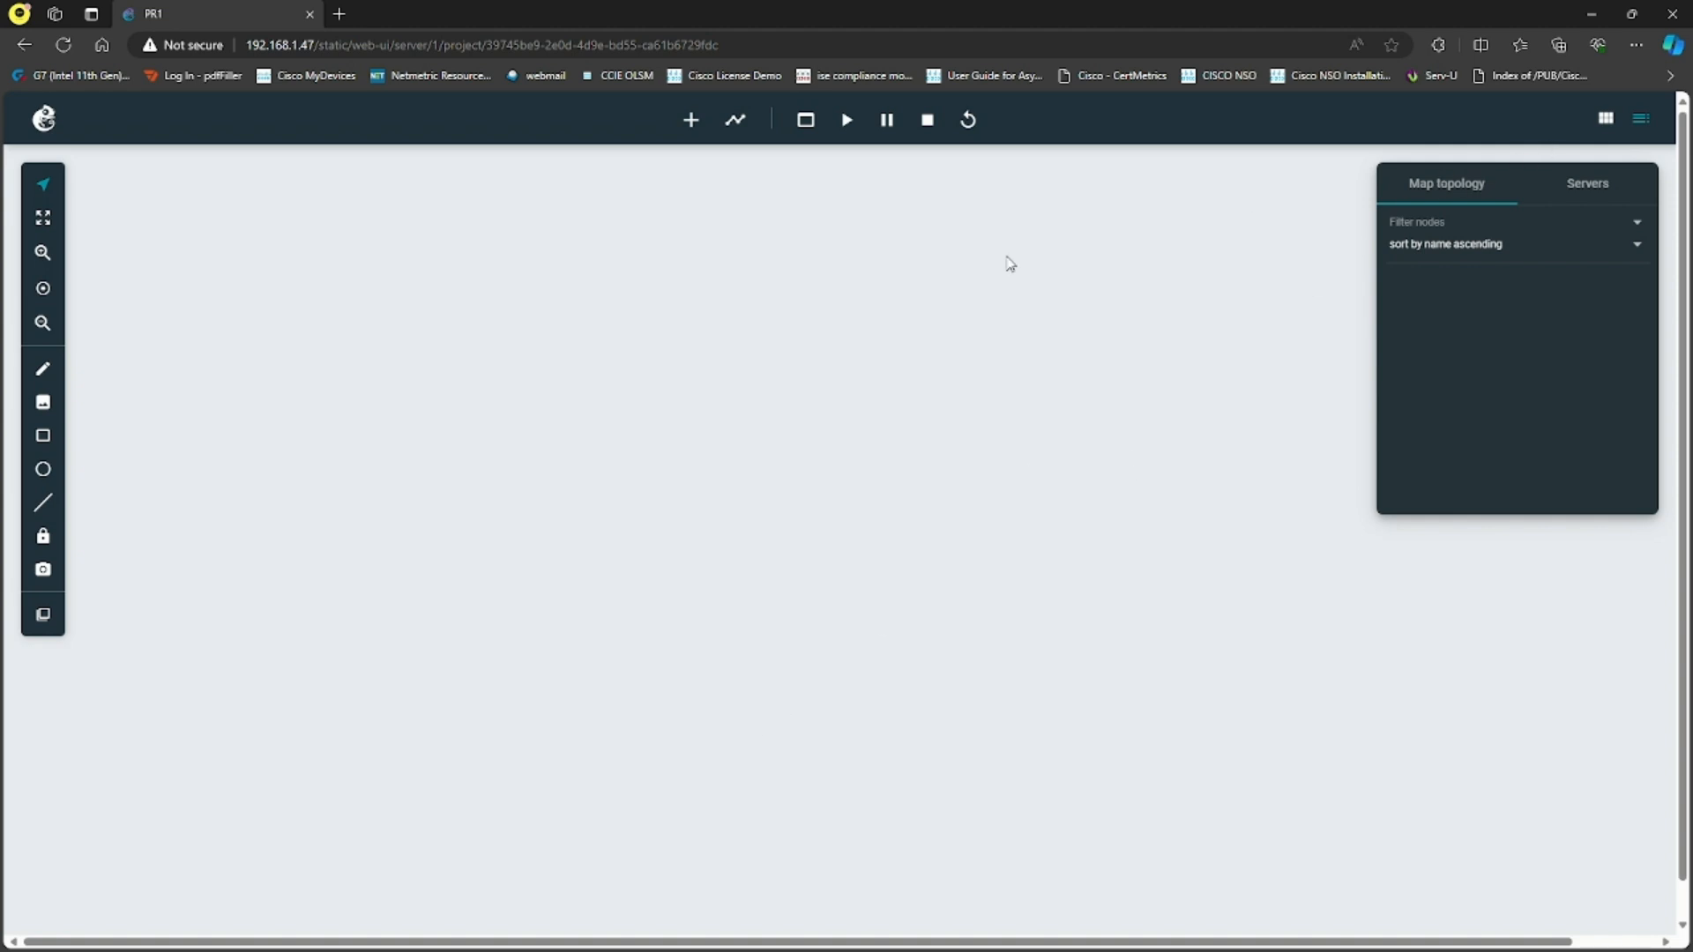
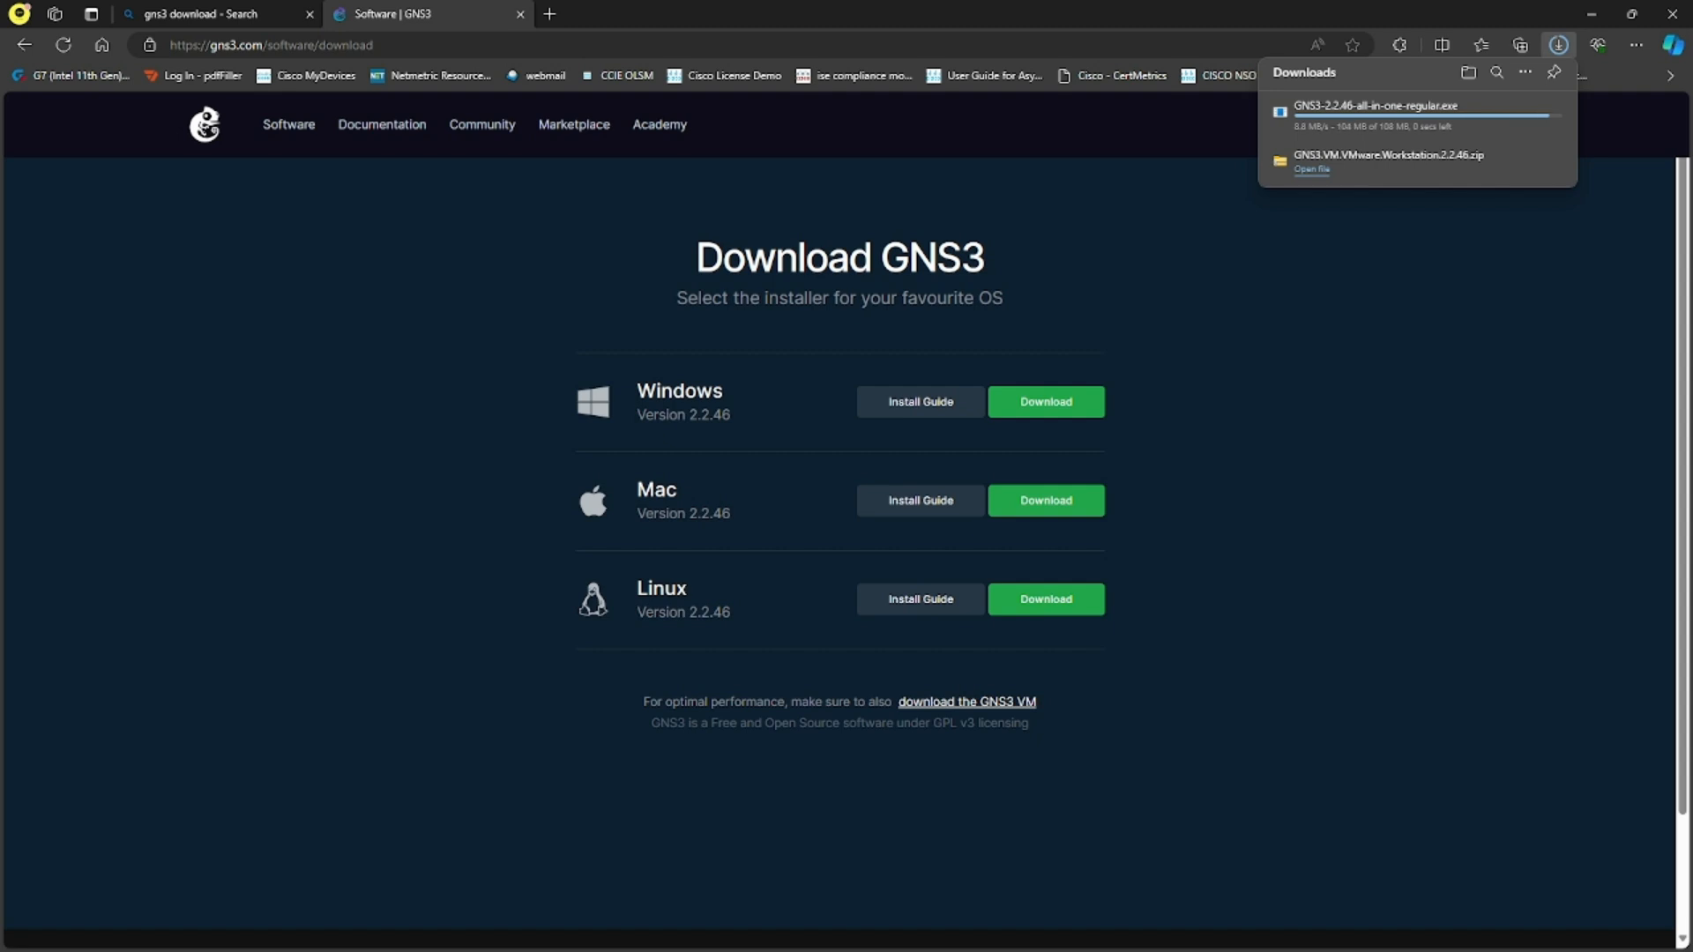
# - Copy the GNS3-2.2.46-all-in-one-regular.exe installer from the Downloads folder and put the file window away
pyautogui.hotkey('alt', 'Tab')
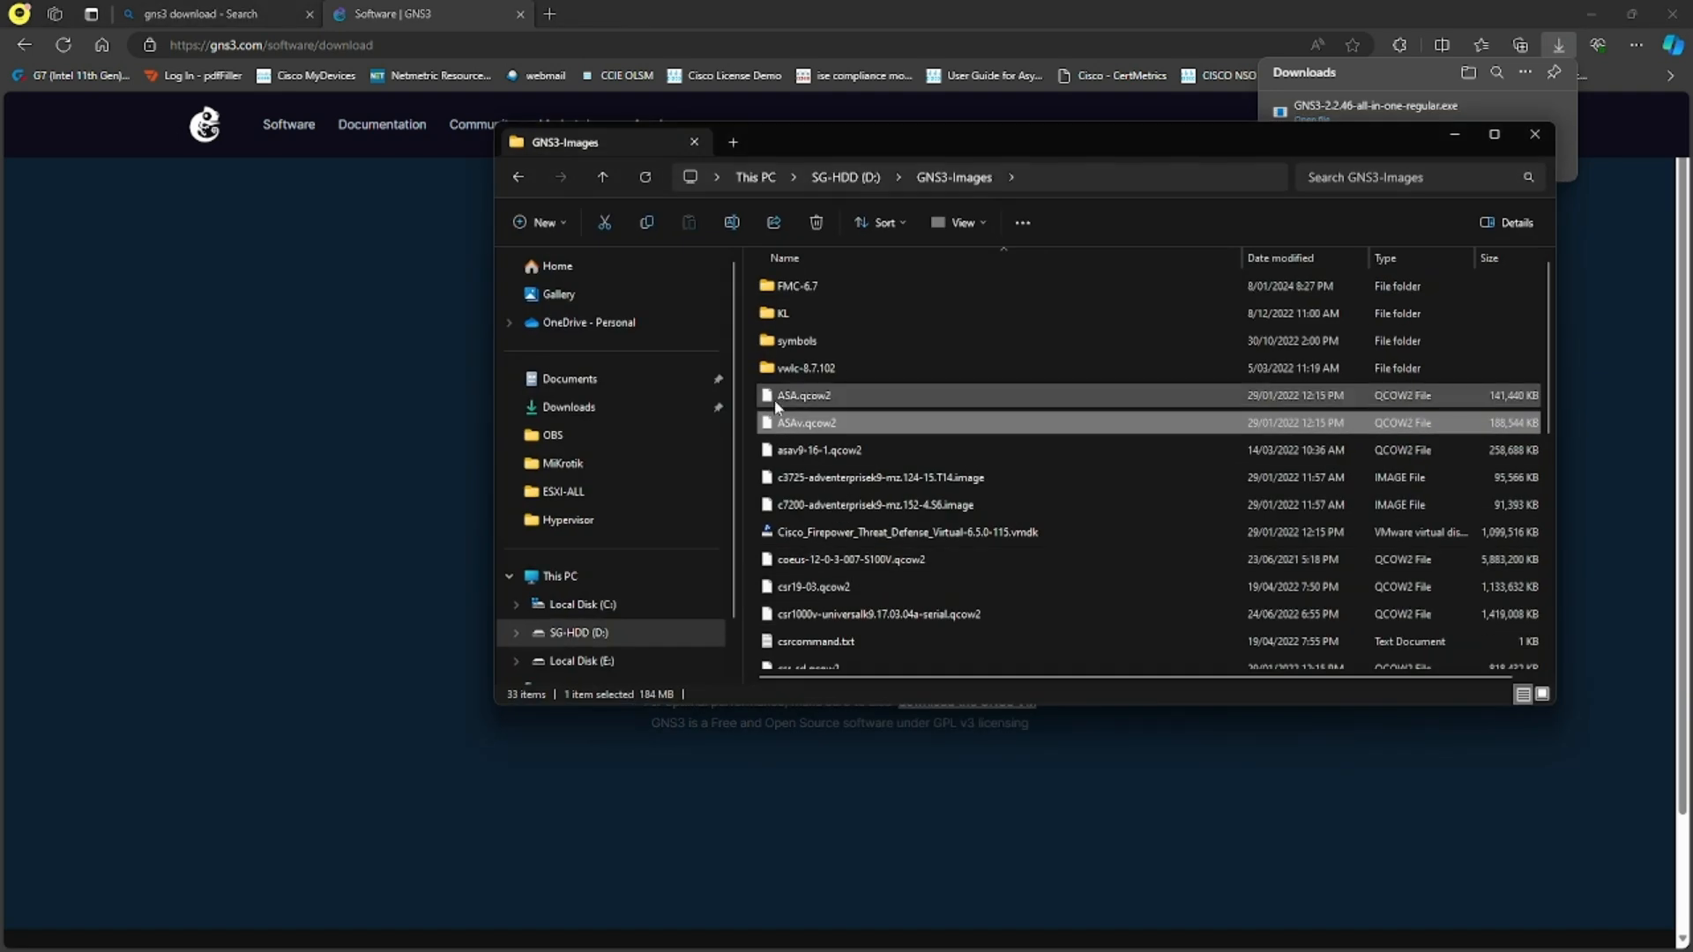
pyautogui.click(569, 407)
pyautogui.click(843, 311)
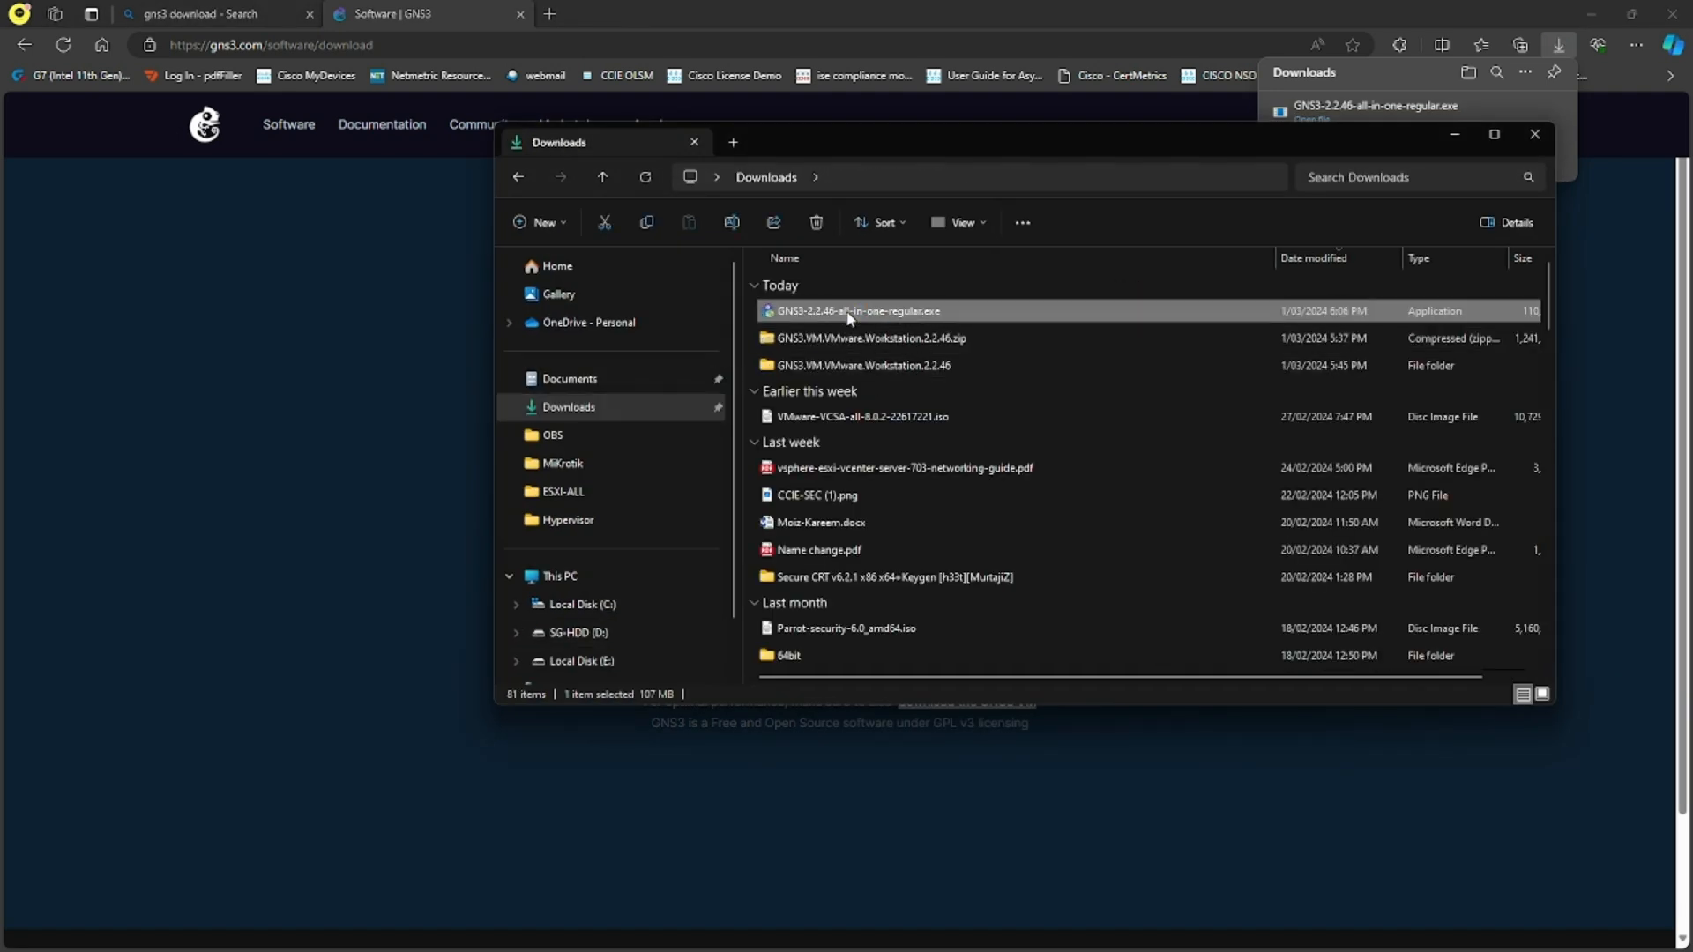
pyautogui.rightClick(842, 311)
pyautogui.click(905, 339)
pyautogui.click(1455, 134)
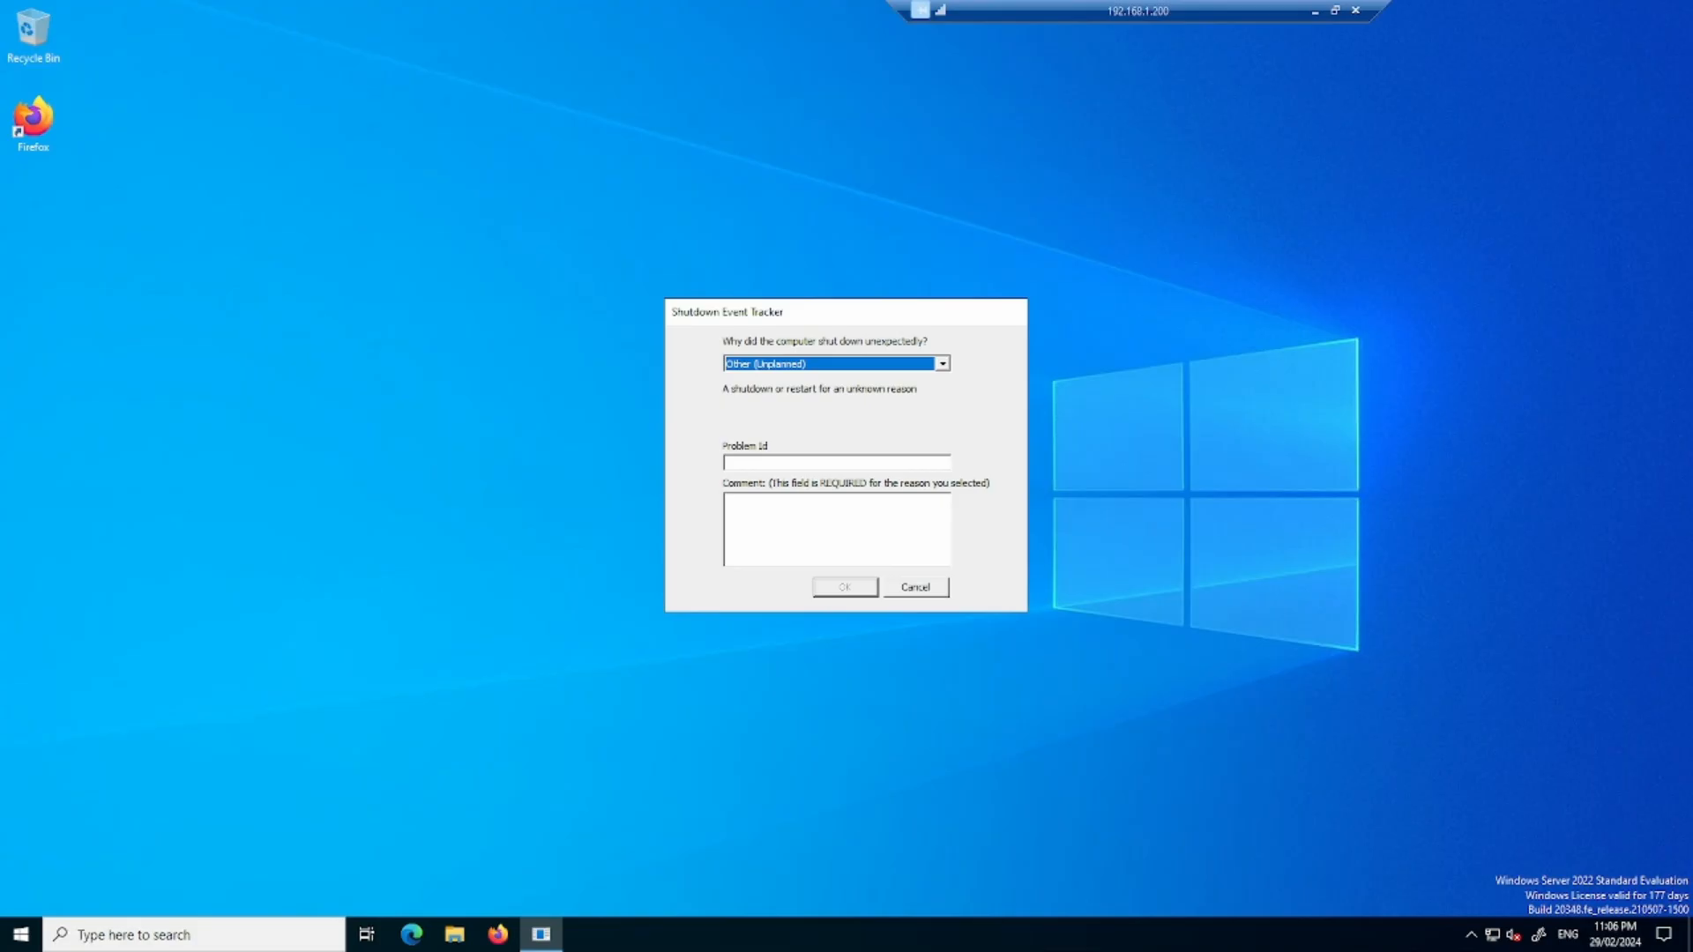
# - On the remote server 192.168.1.200, cancel the Shutdown Event Tracker and paste the GNS3 installer onto the desktop near the existing icons
pyautogui.click(916, 587)
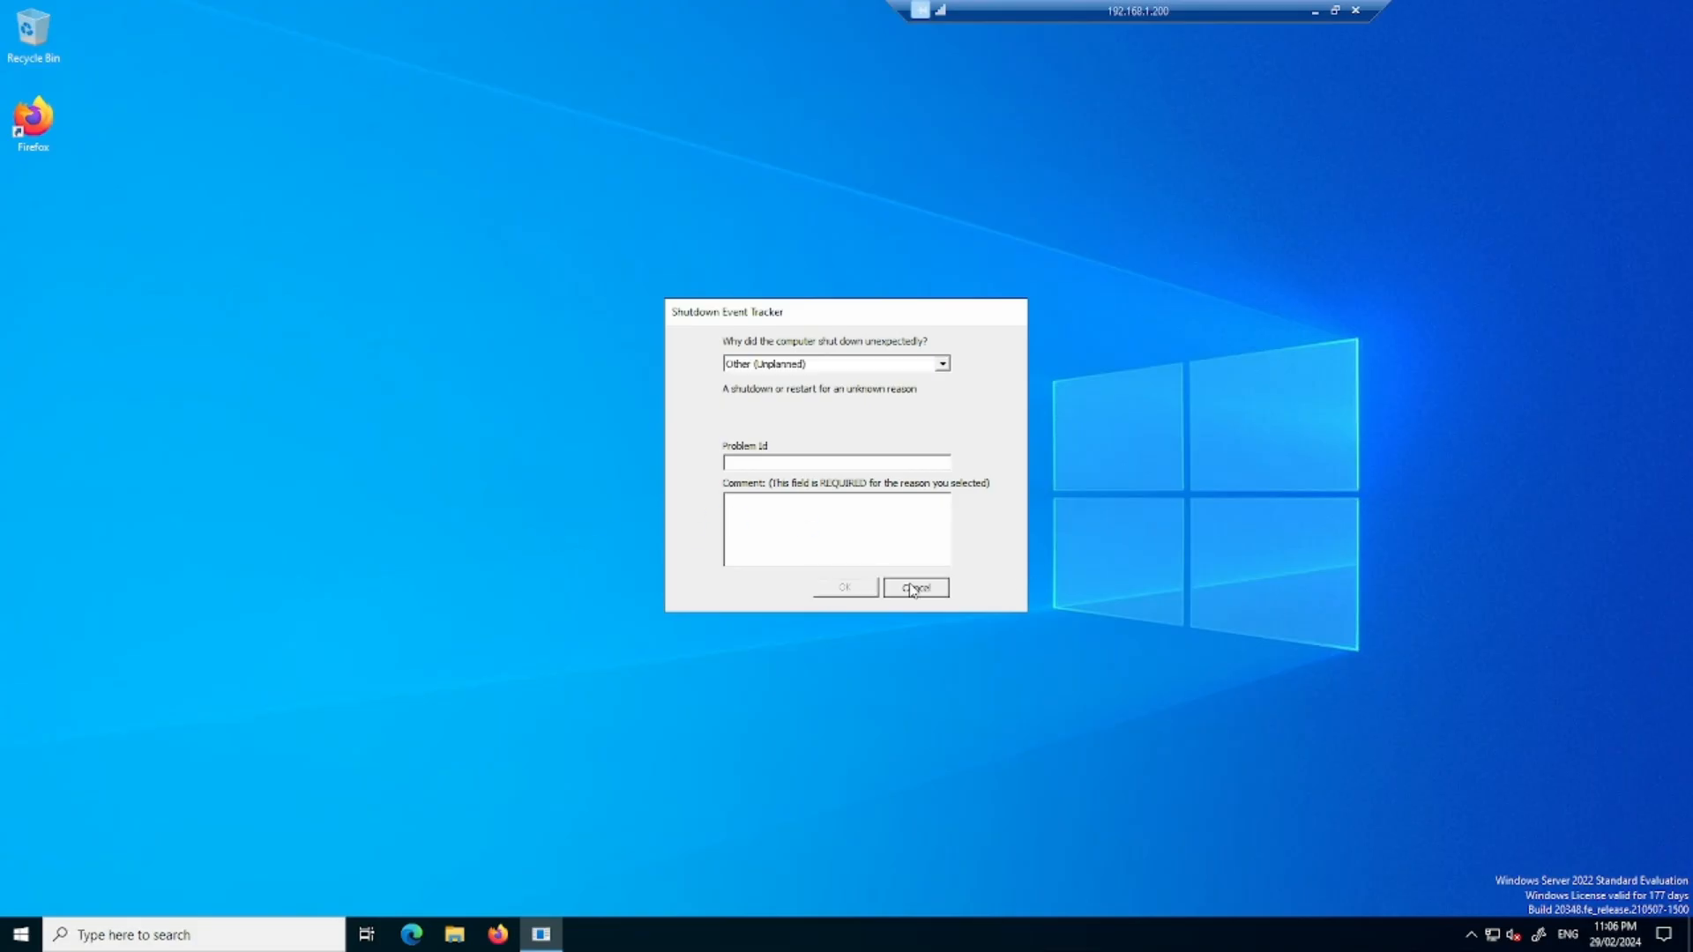
pyautogui.rightClick(455, 344)
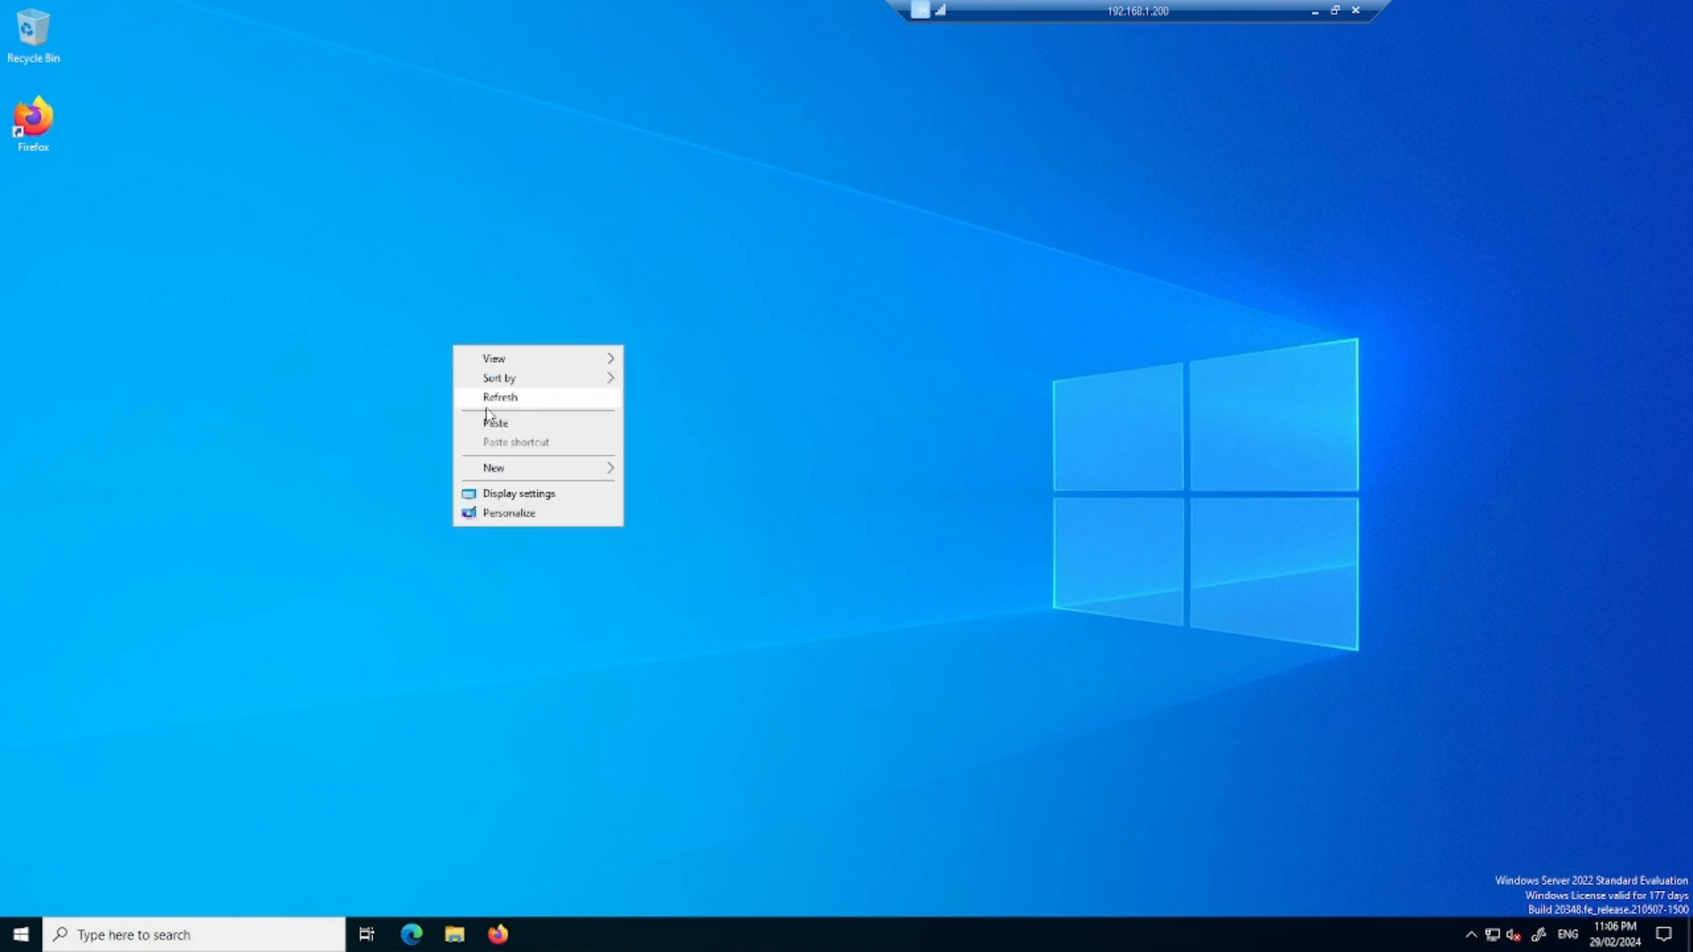
pyautogui.click(573, 430)
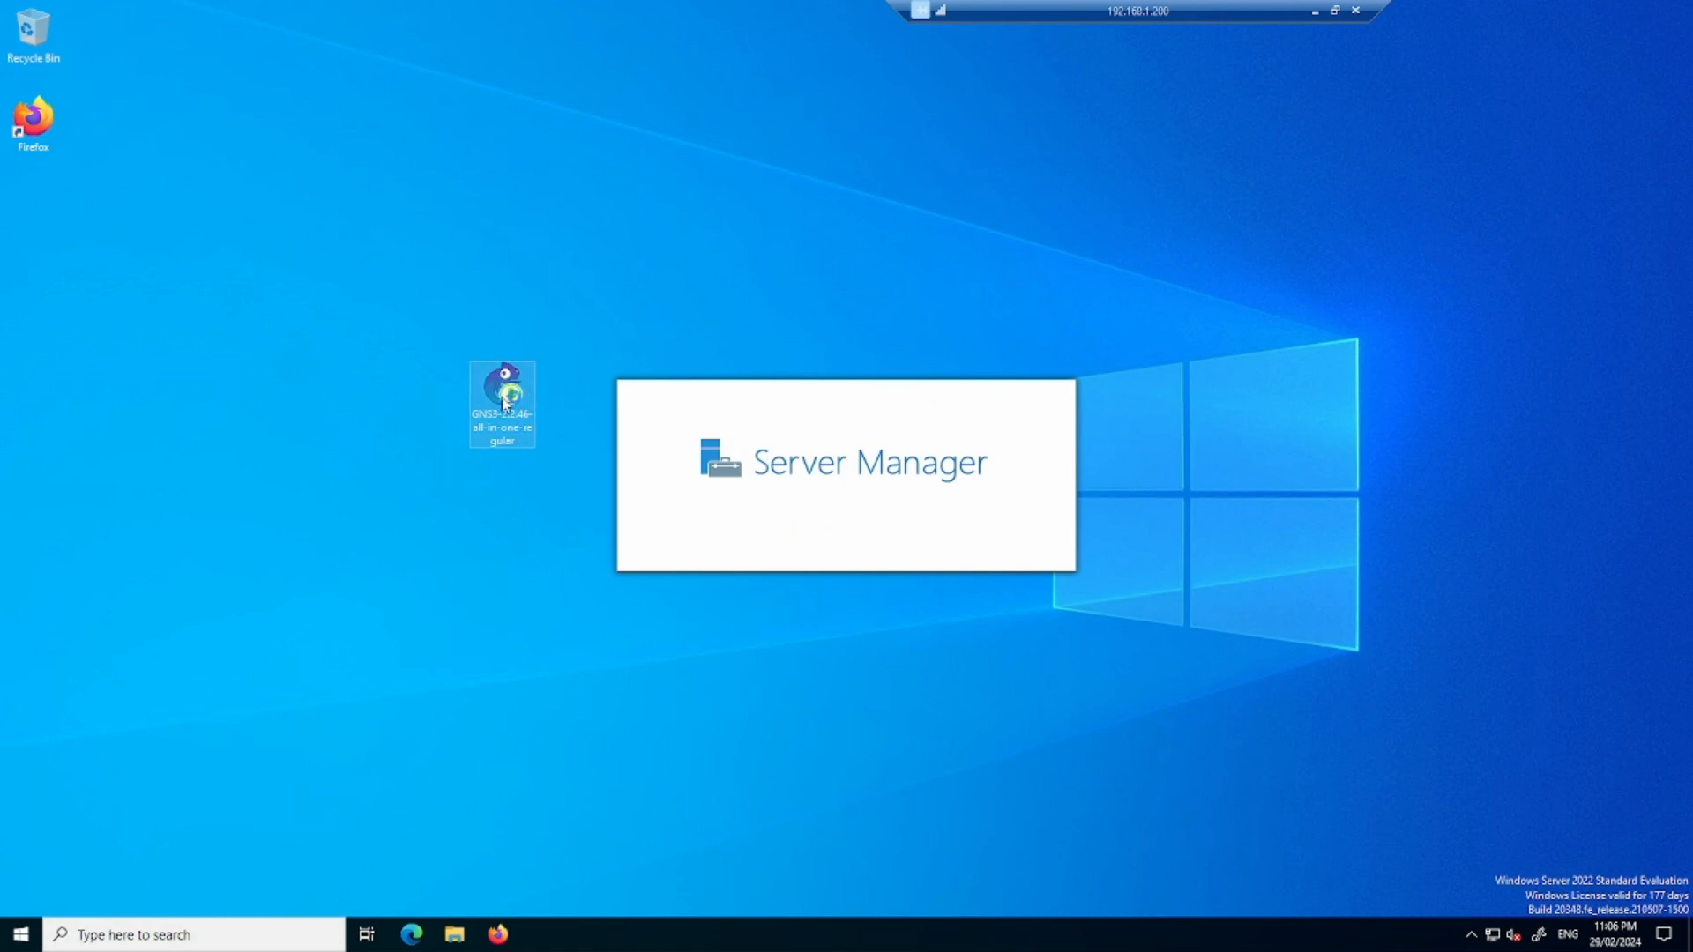
pyautogui.moveTo(504, 398); pyautogui.dragTo(79, 229)
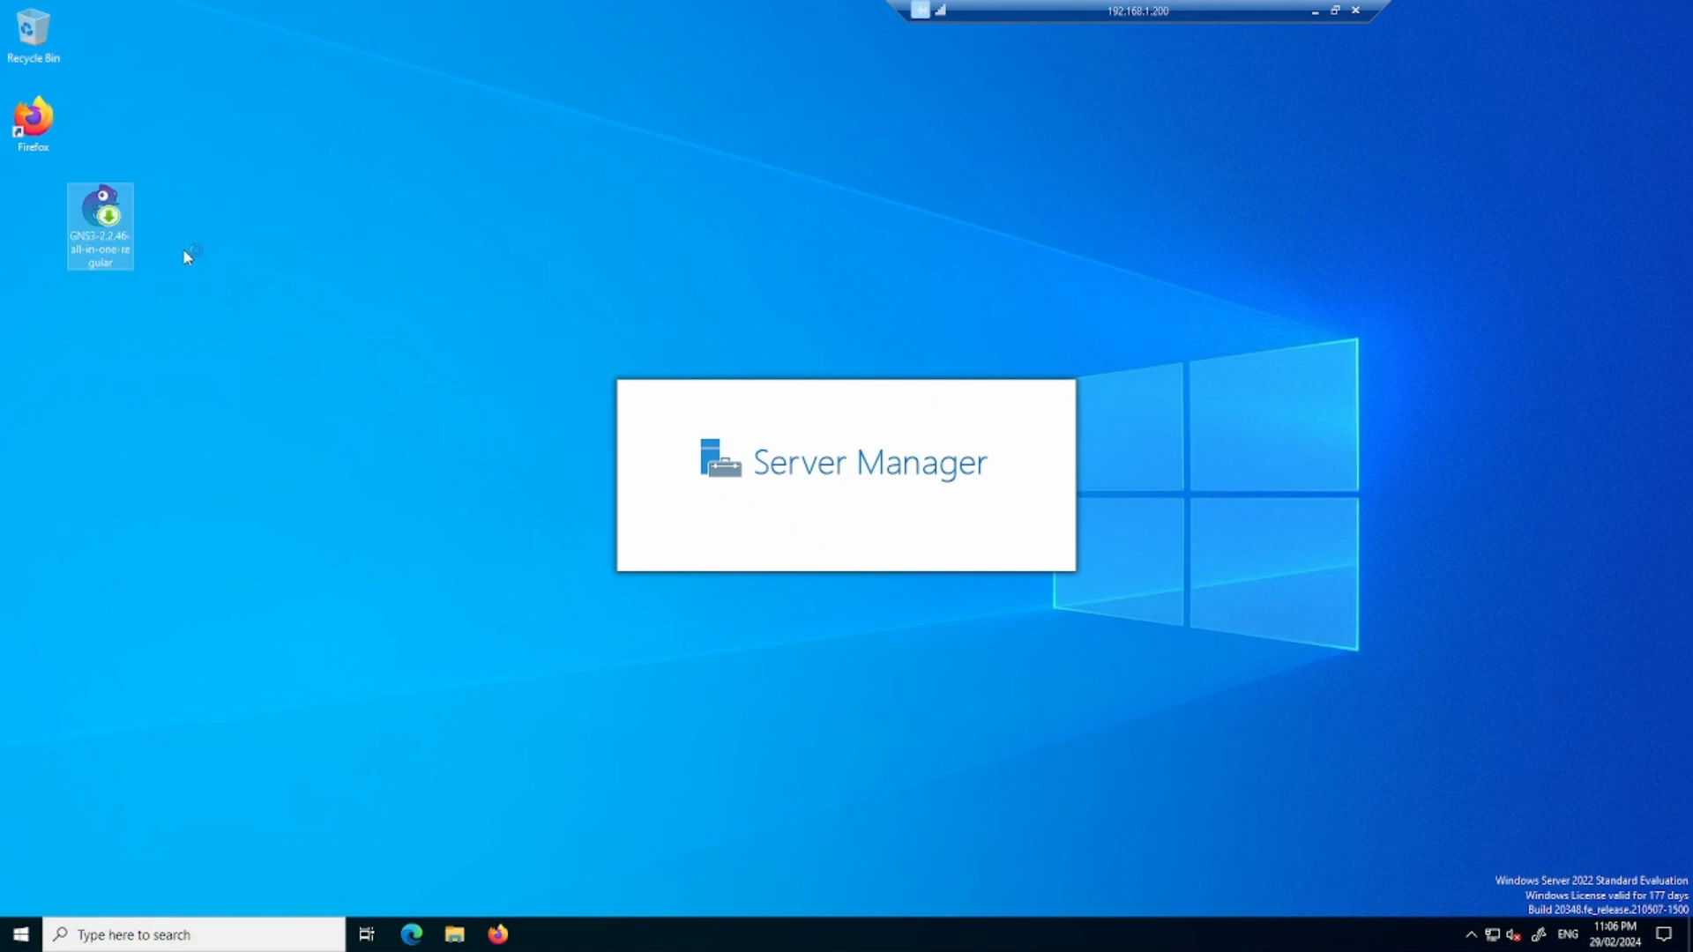
# - Run the GNS3 2.2.46 installer, accept the license, keep the default components, and install to C:\Program Files\GNS3
pyautogui.doubleClick(92, 215)
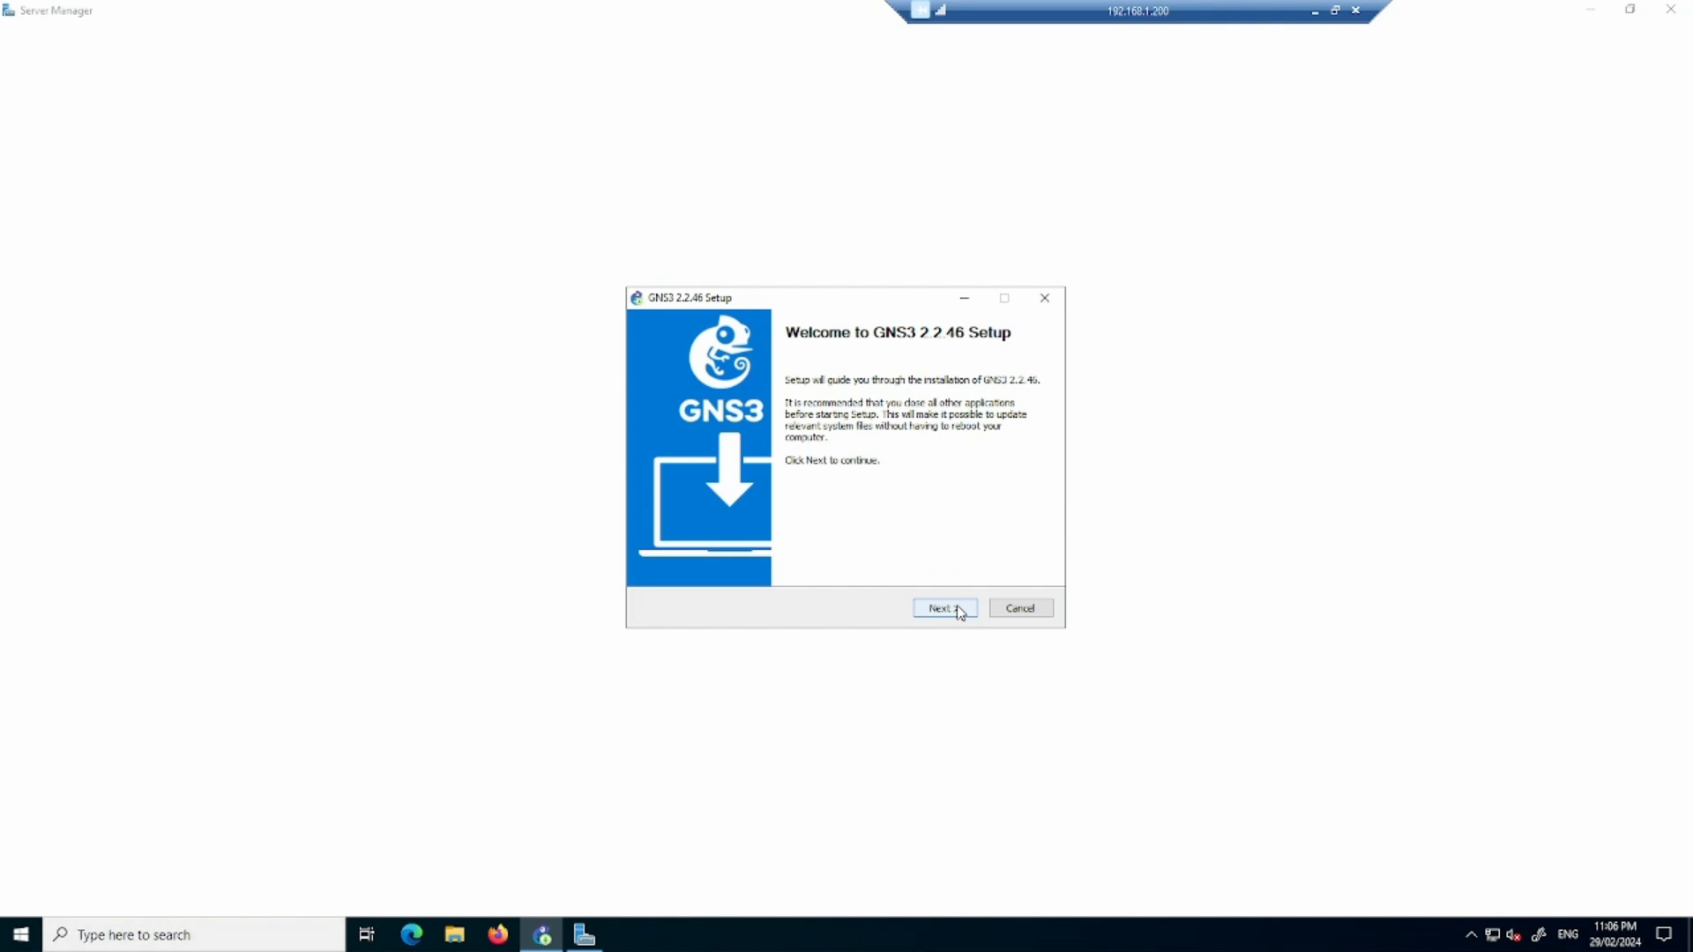
pyautogui.click(960, 612)
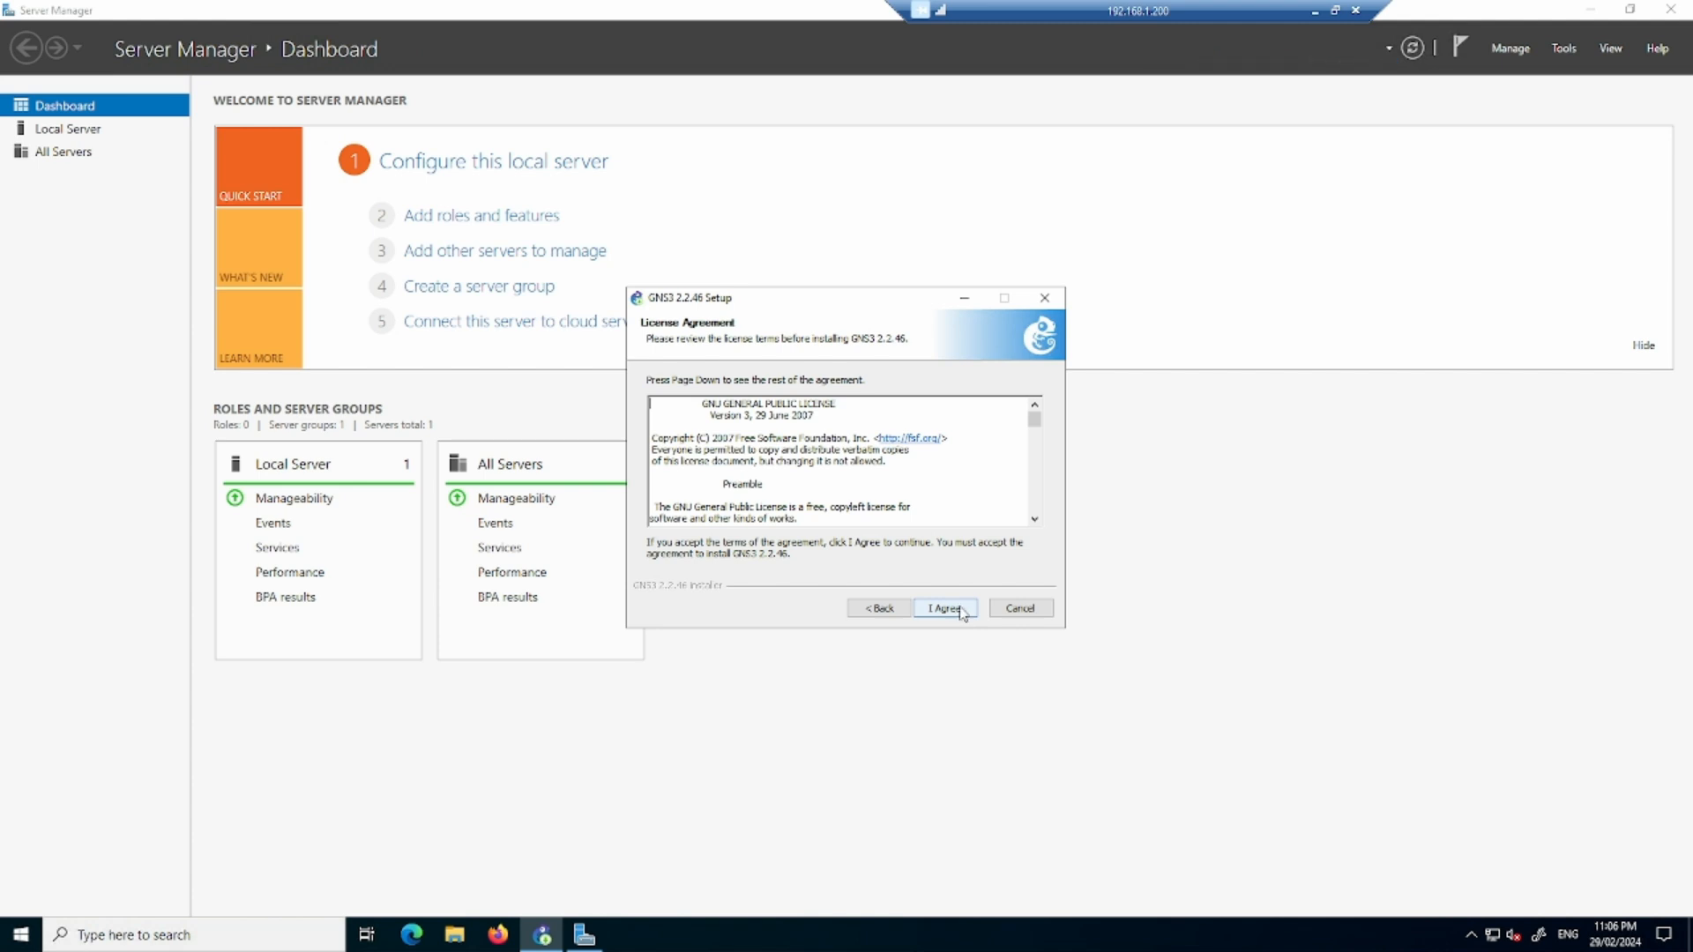
pyautogui.click(945, 609)
pyautogui.click(962, 610)
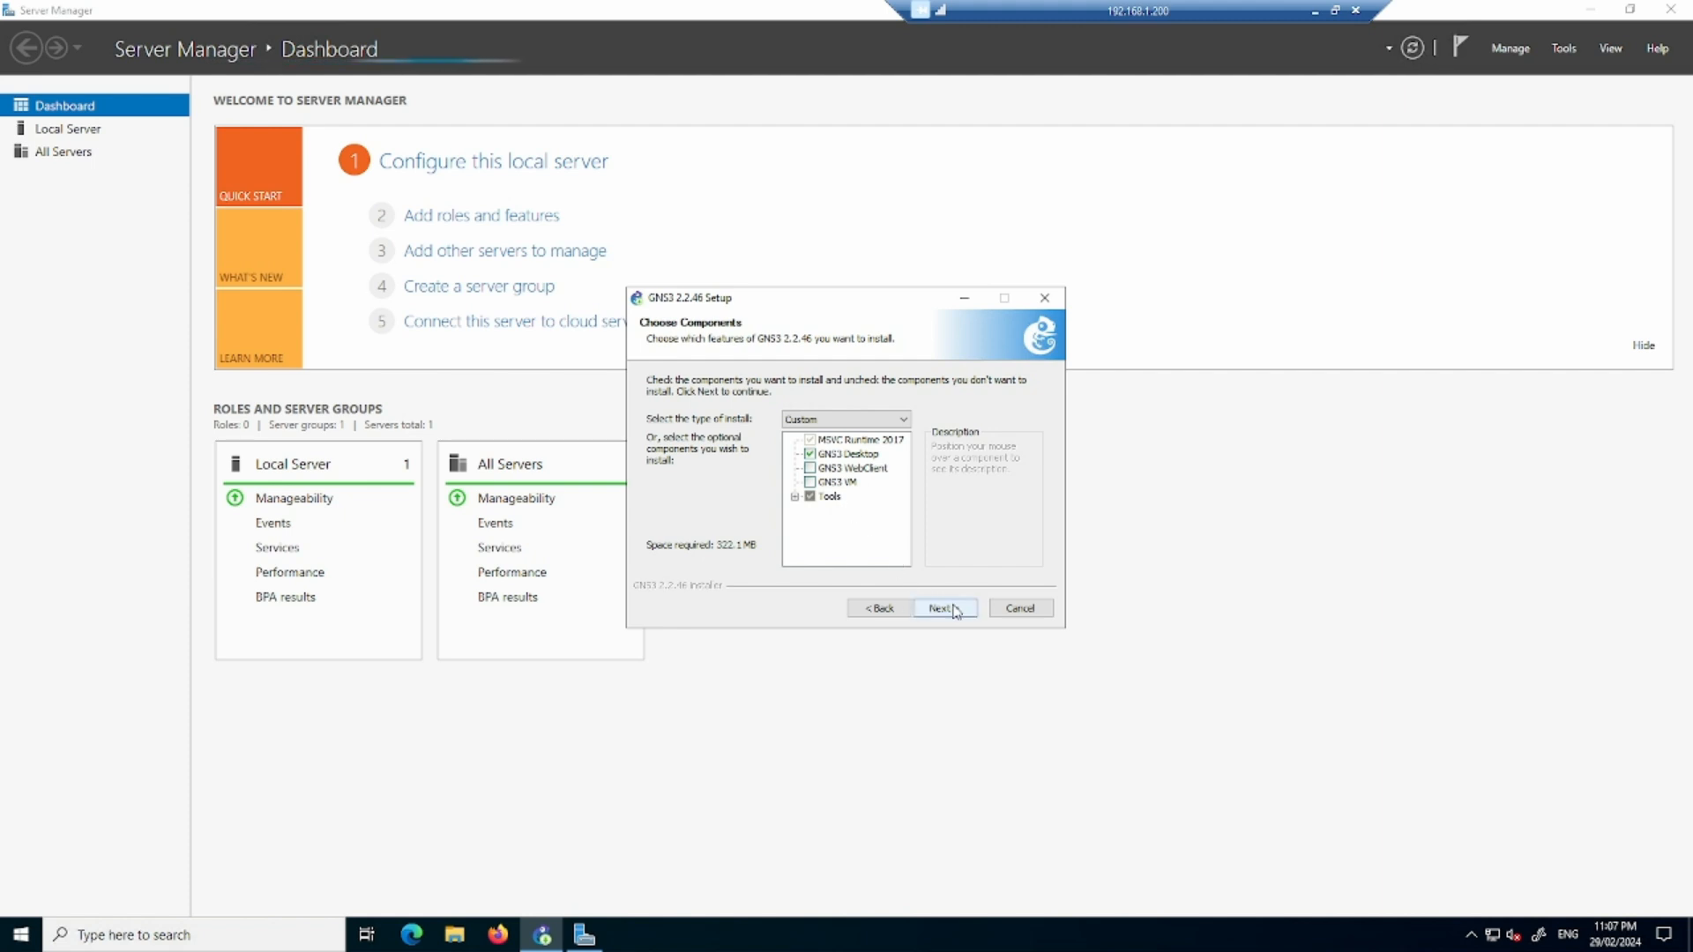
pyautogui.click(955, 610)
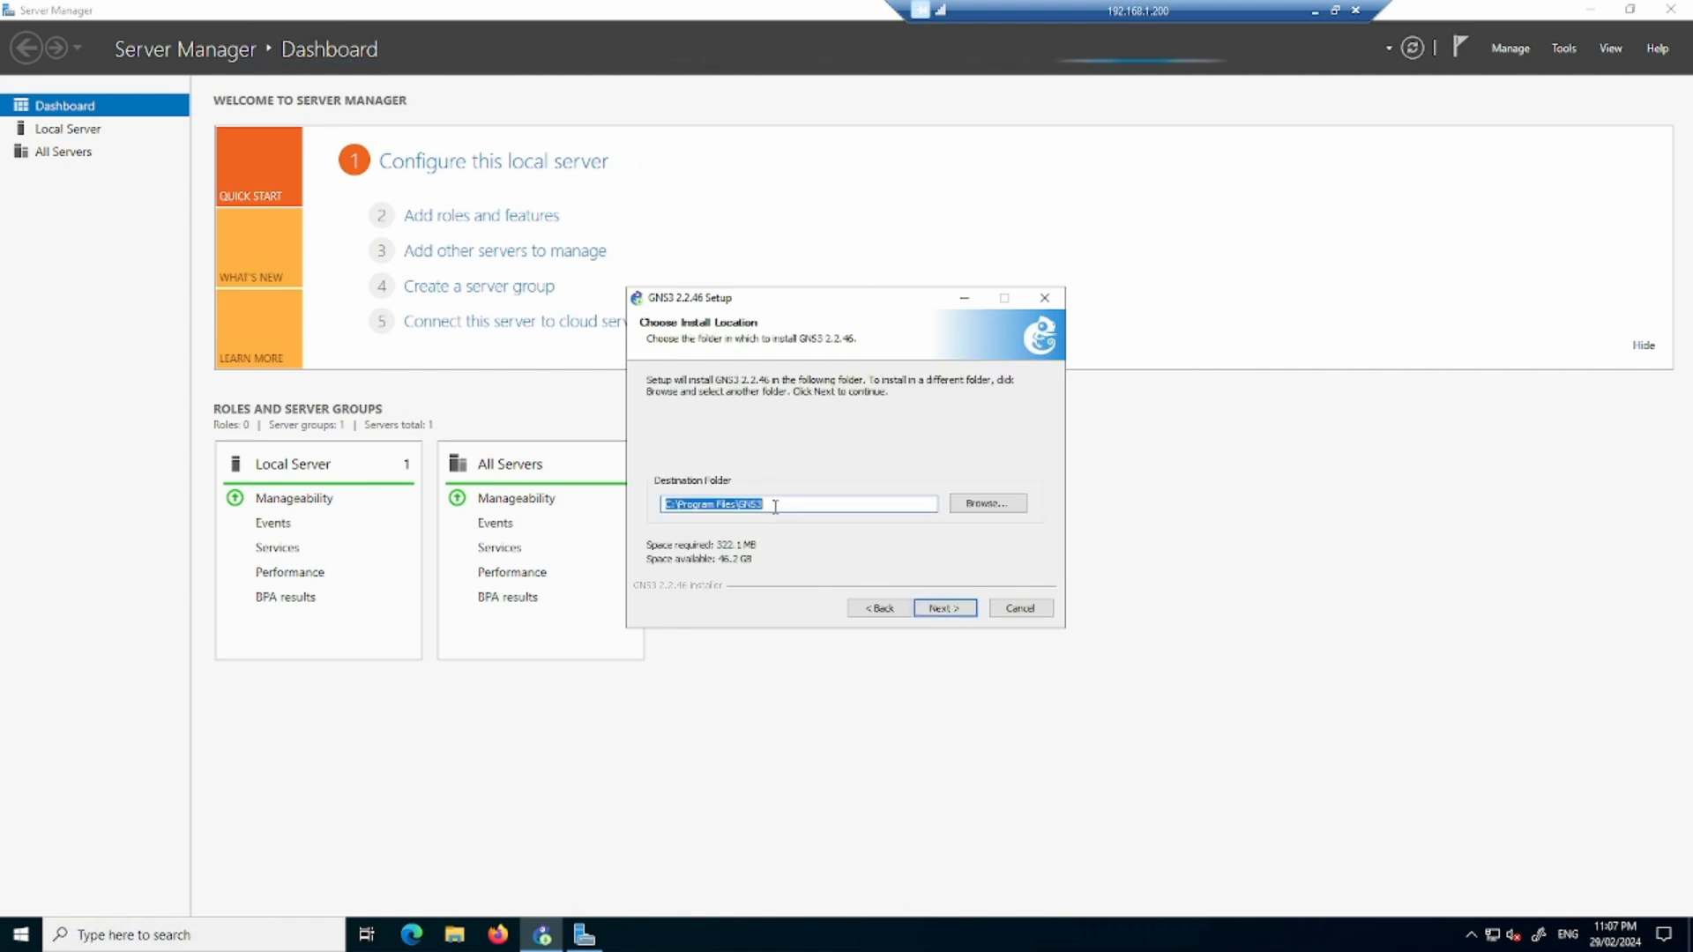
pyautogui.click(945, 608)
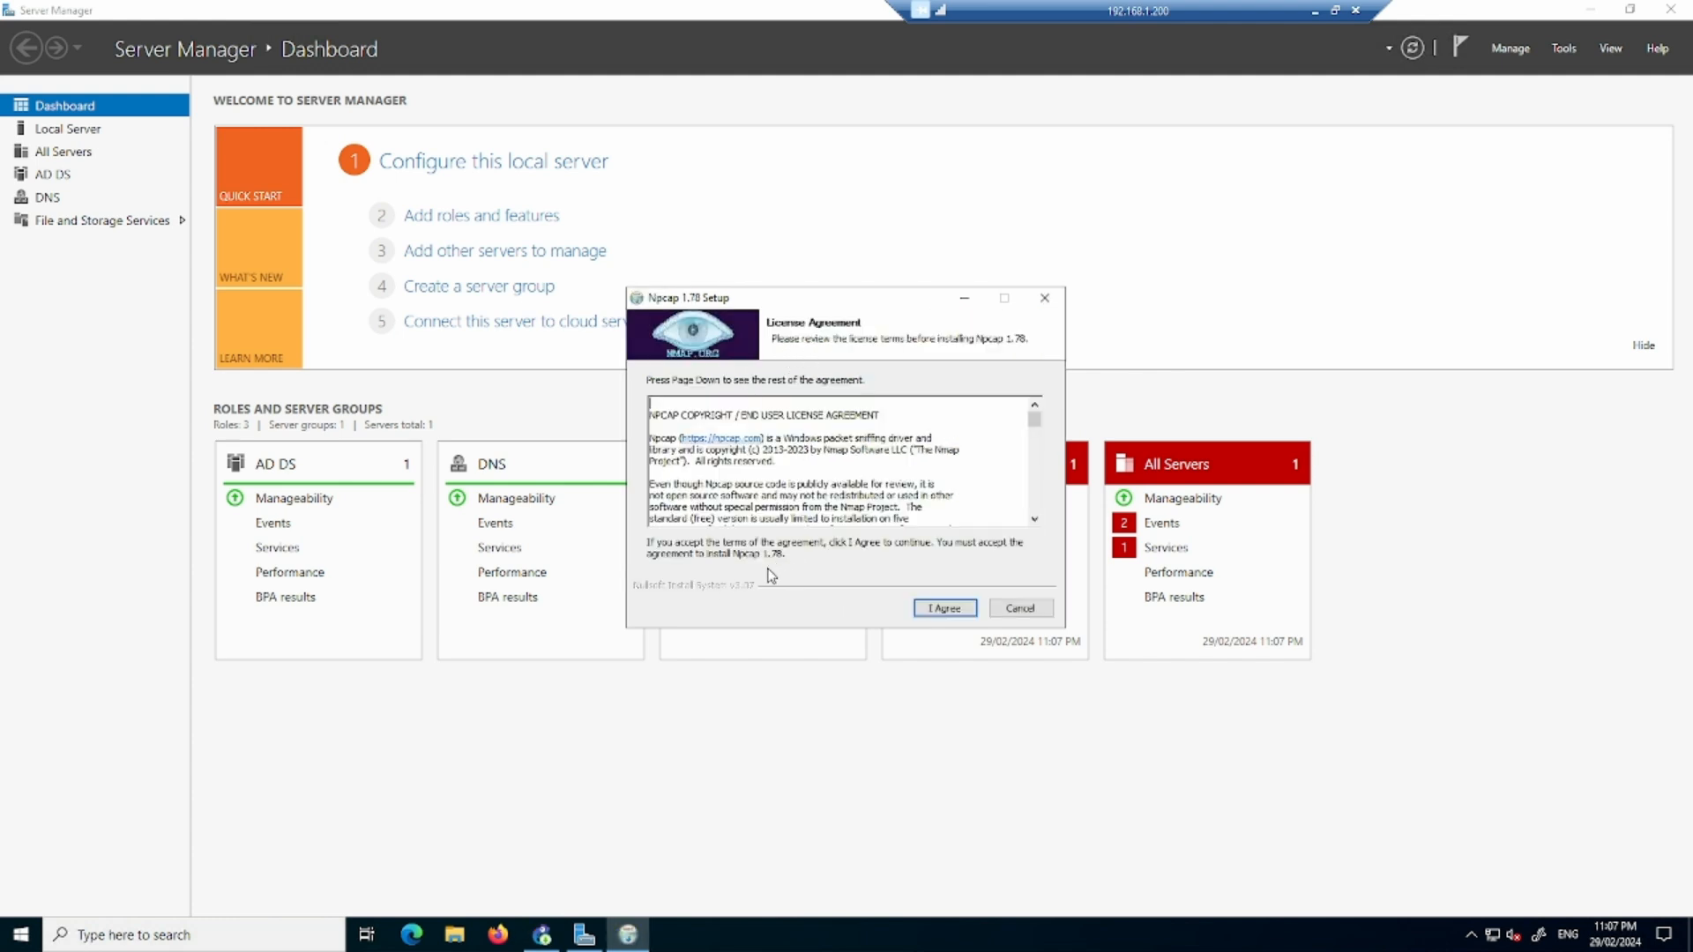
# - Accept the Npcap 1.78 license and install it with raw 802.11 support and WinPcap API-compatible mode enabled
pyautogui.click(943, 610)
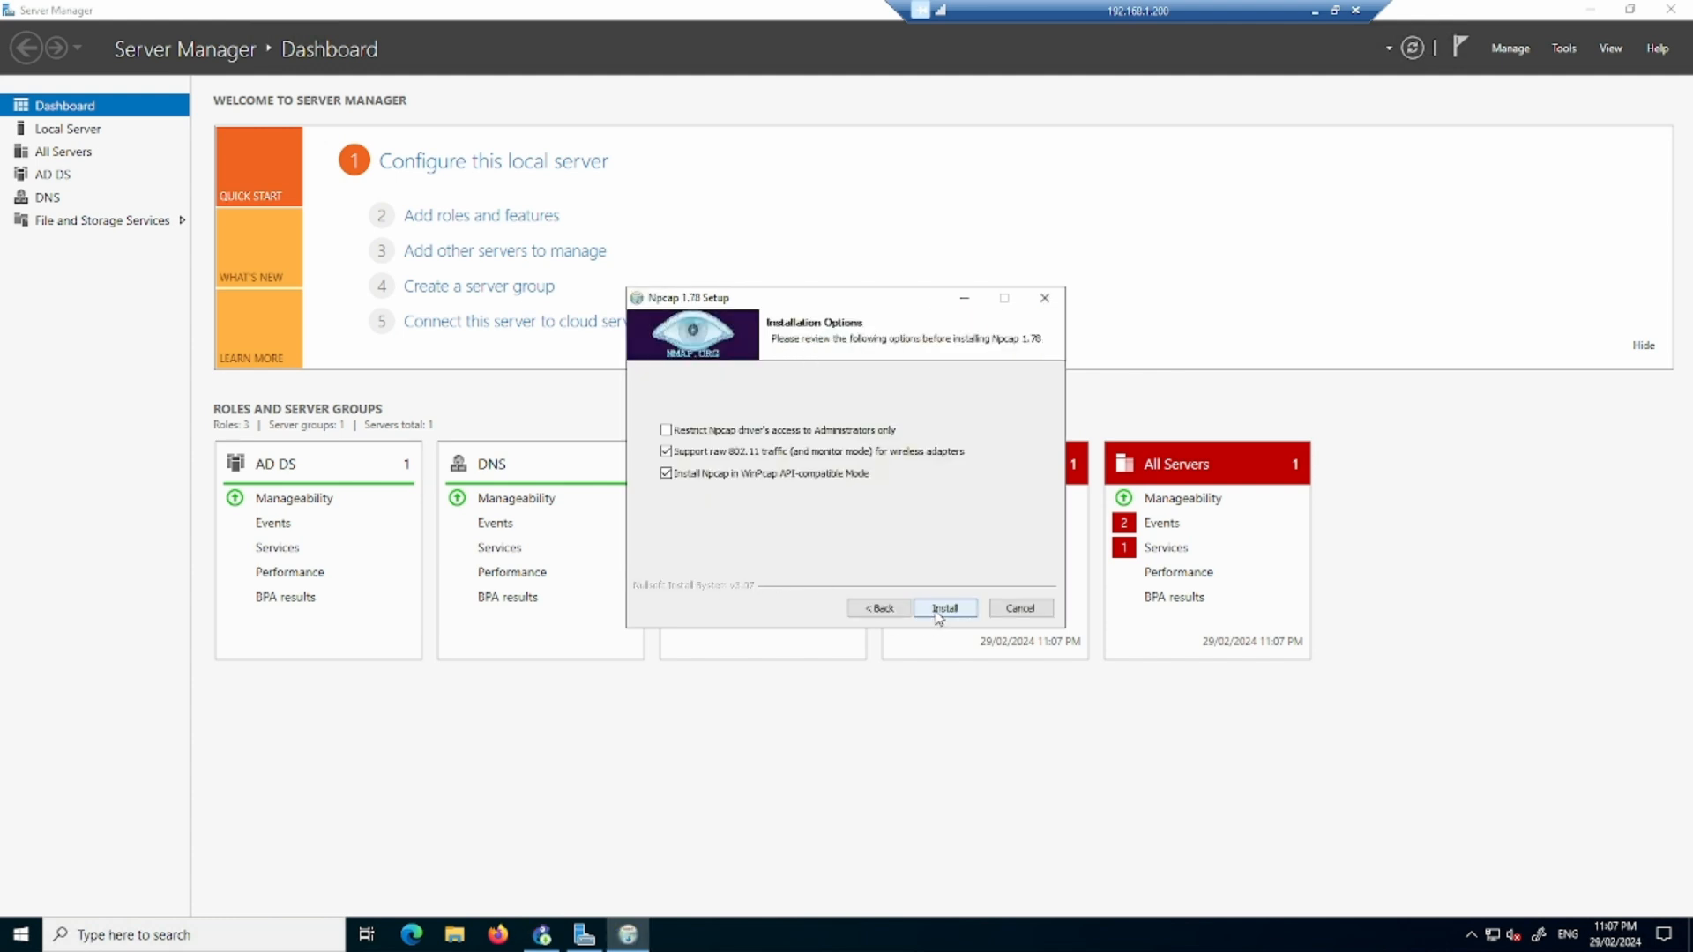
pyautogui.click(944, 609)
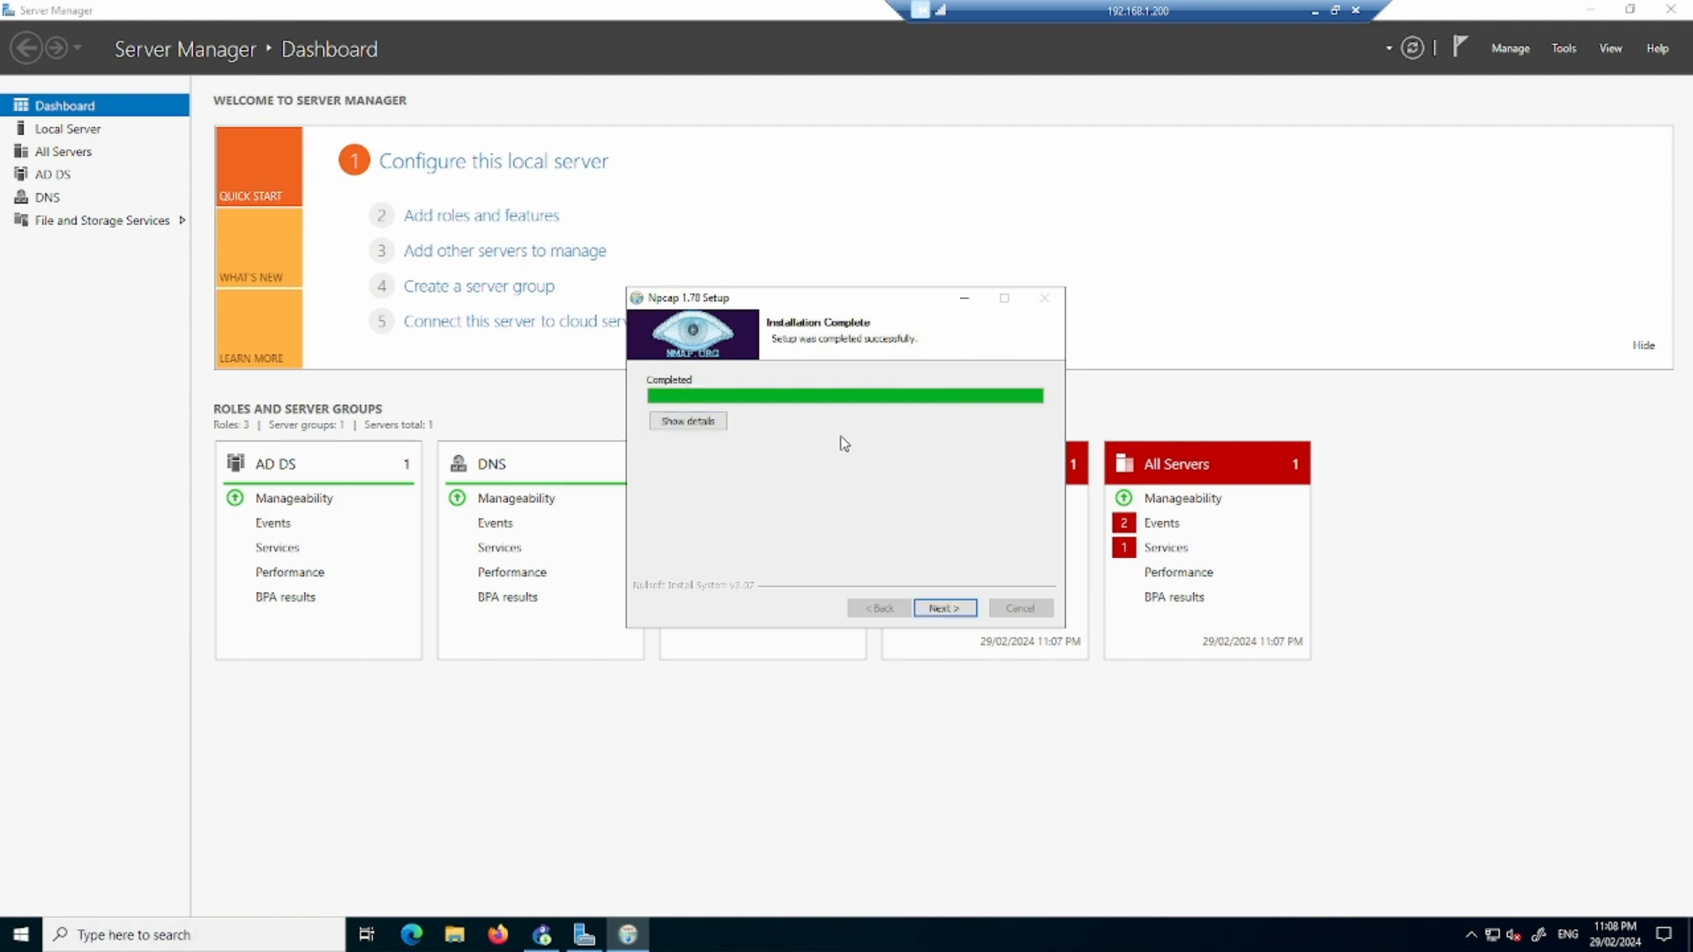
pyautogui.click(945, 609)
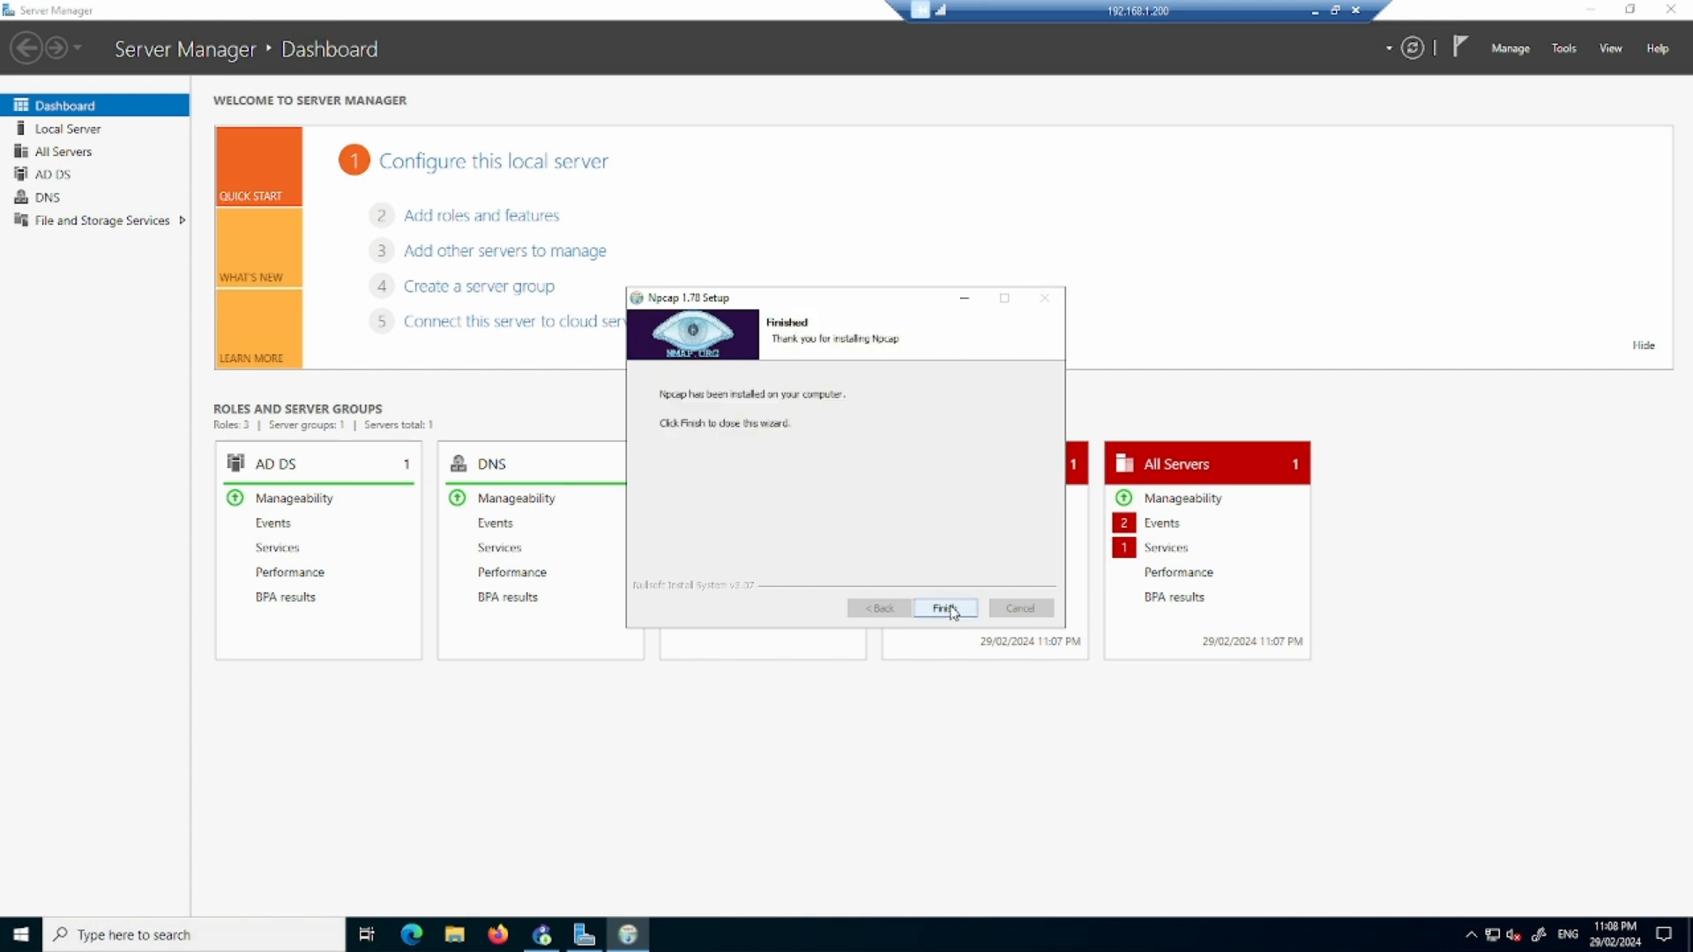
pyautogui.click(945, 609)
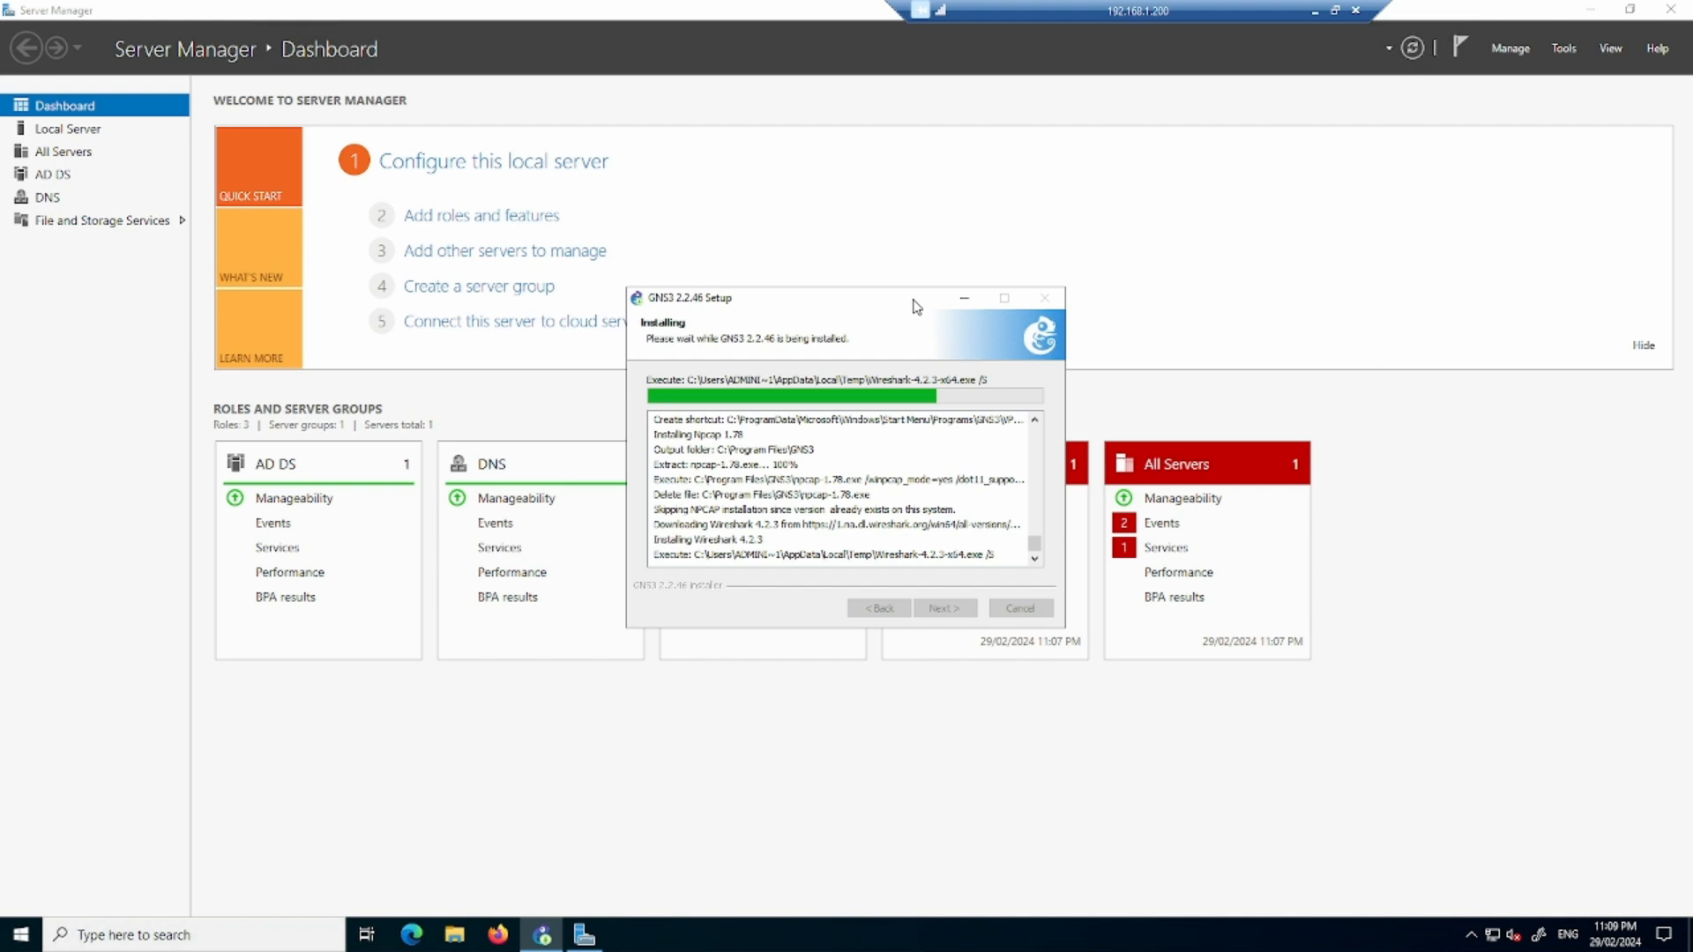
# - Minimize Server Manager and reposition the GNS3 Setup window on the desktop
pyautogui.moveTo(915, 305); pyautogui.dragTo(647, 342)
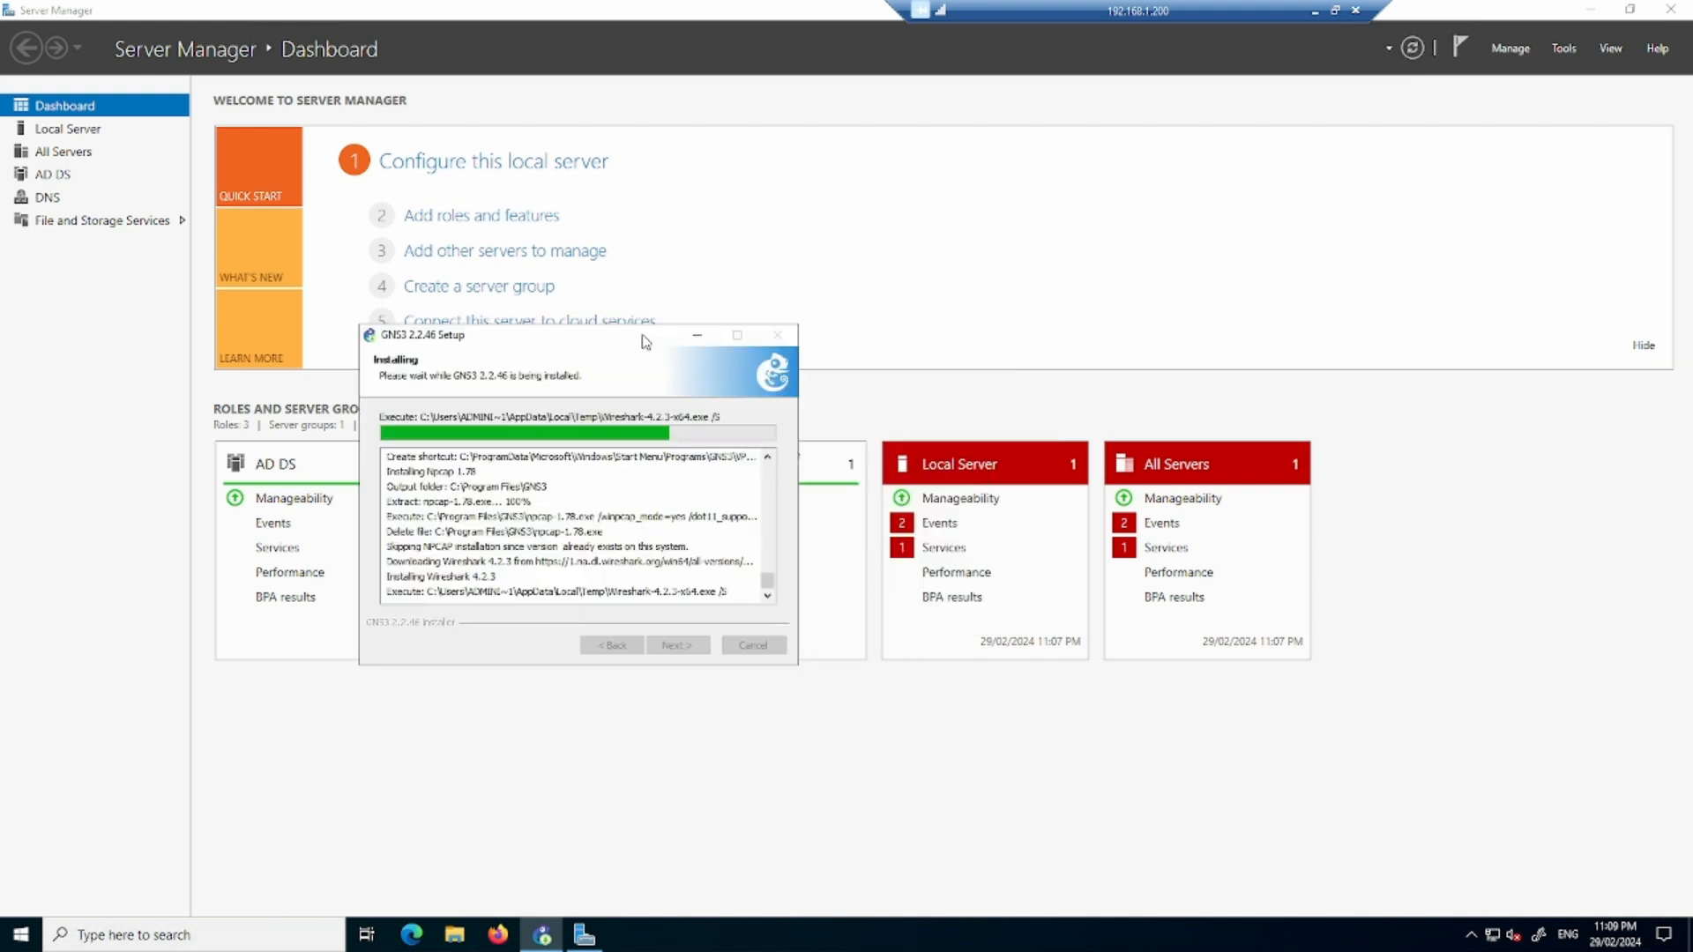
pyautogui.click(584, 937)
pyautogui.click(1592, 10)
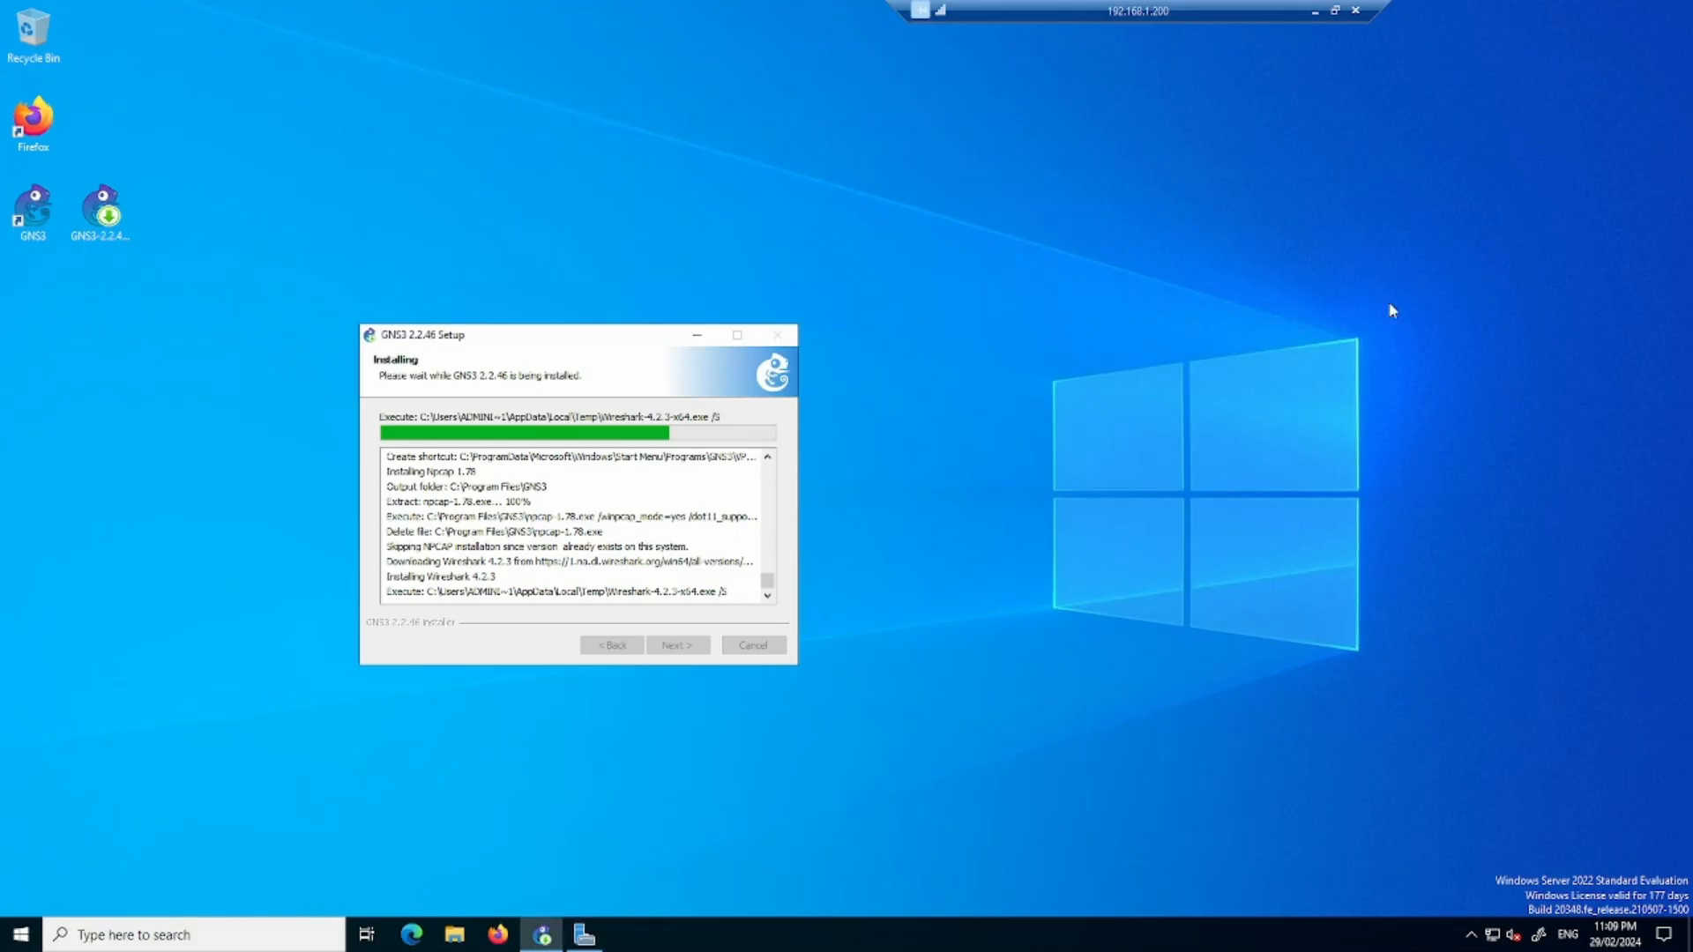
pyautogui.moveTo(664, 333); pyautogui.dragTo(918, 191)
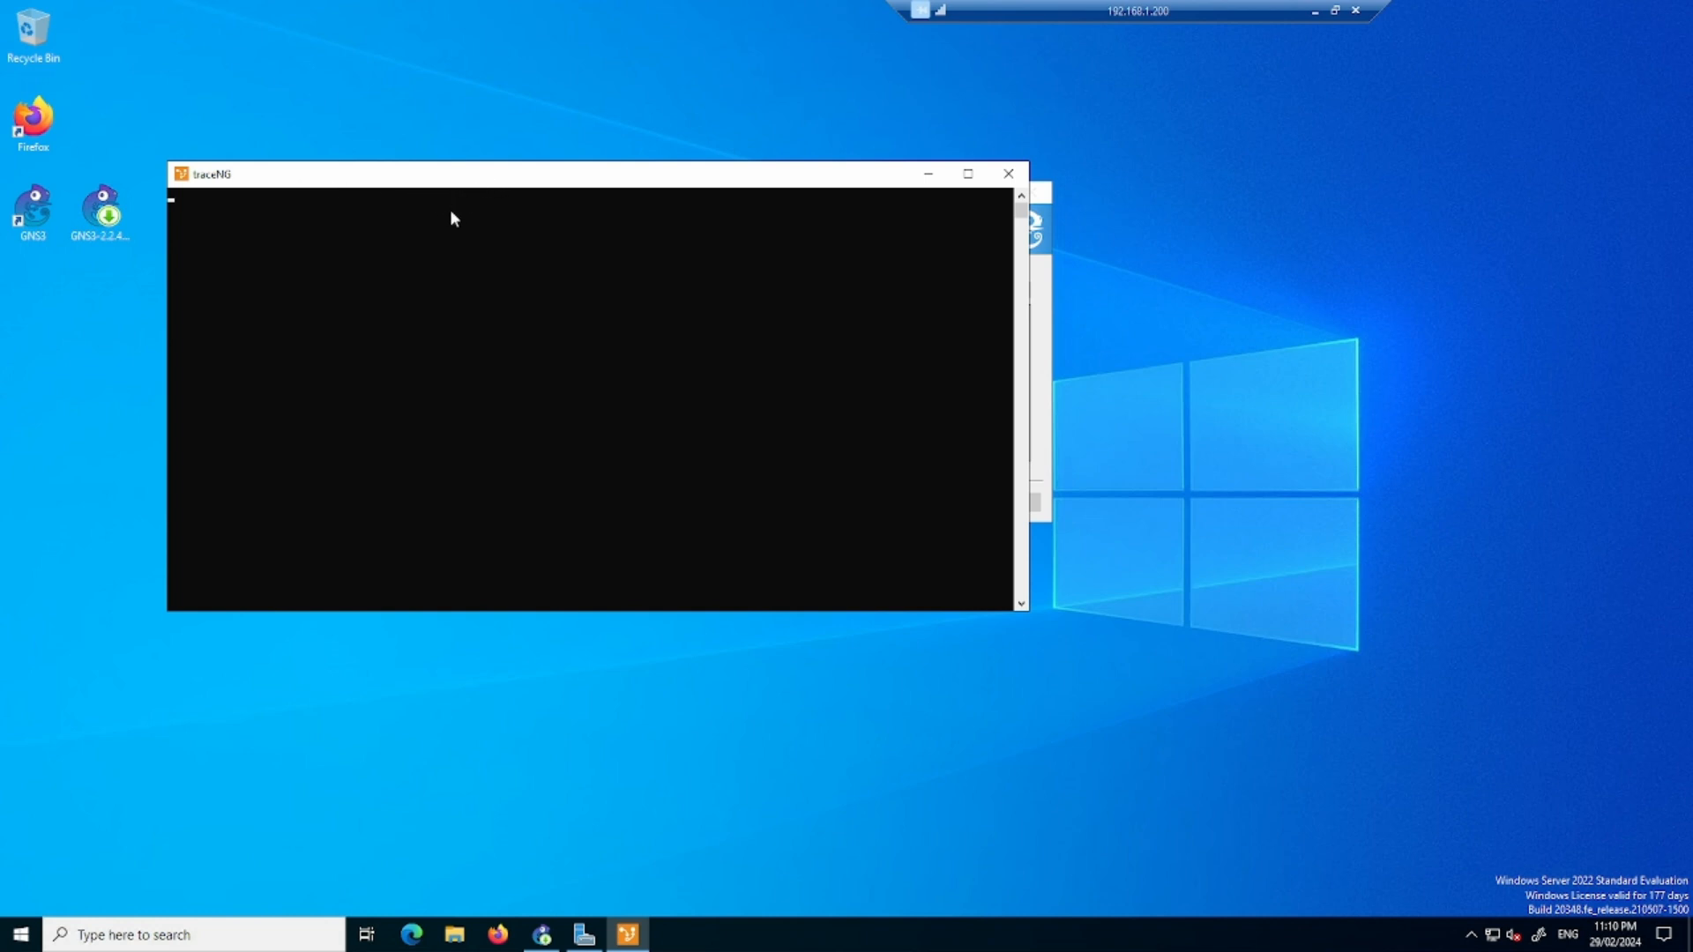
# - Move the TraceNG console clear of the setup window and accept the TraceNG license agreement
pyautogui.moveTo(419, 301); pyautogui.dragTo(419, 302)
pyautogui.click(758, 192)
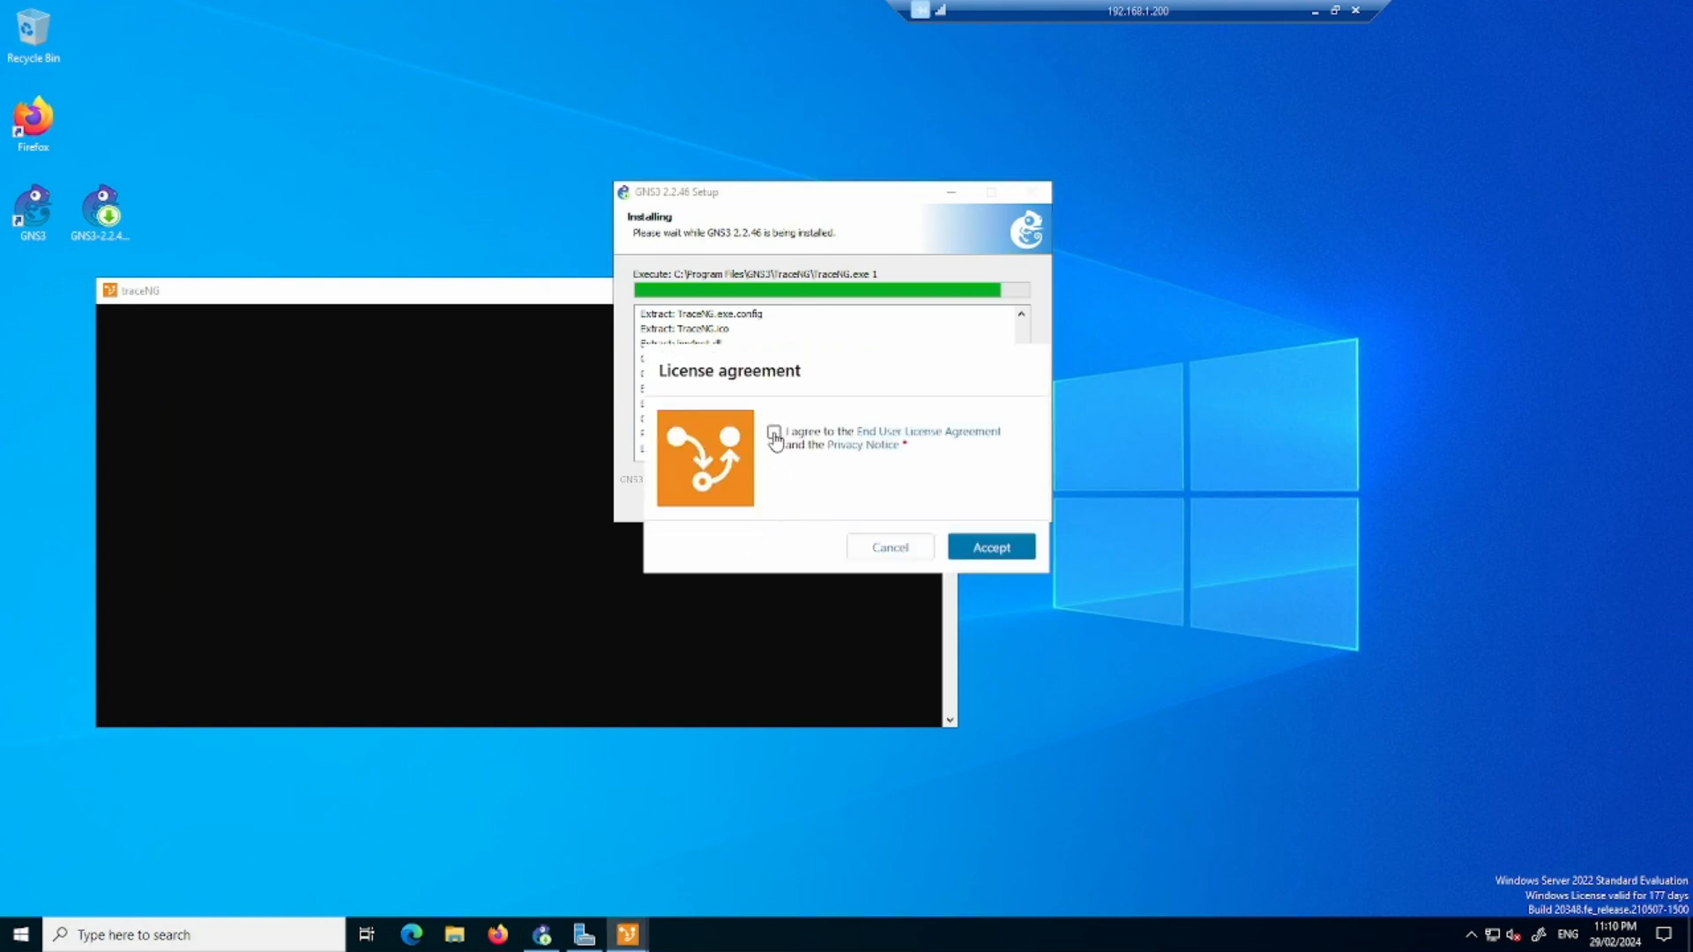
pyautogui.click(774, 434)
pyautogui.click(990, 548)
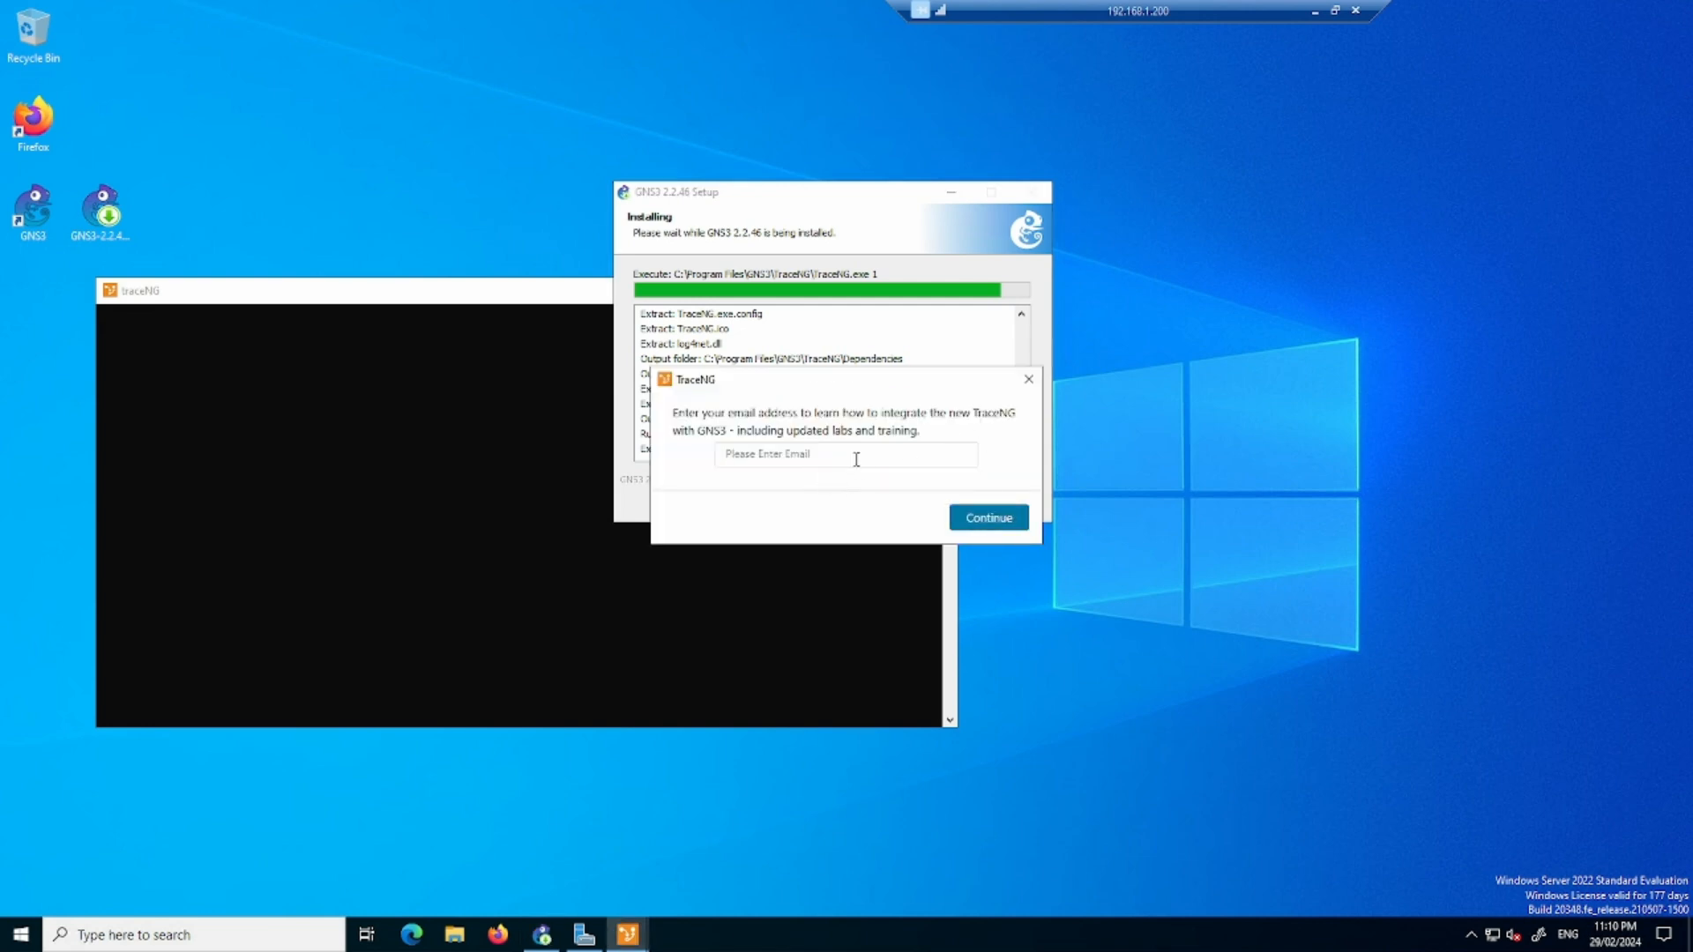
# - Enter the user's e-mail address in the TraceNG registration prompt and continue
pyautogui.click(856, 459)
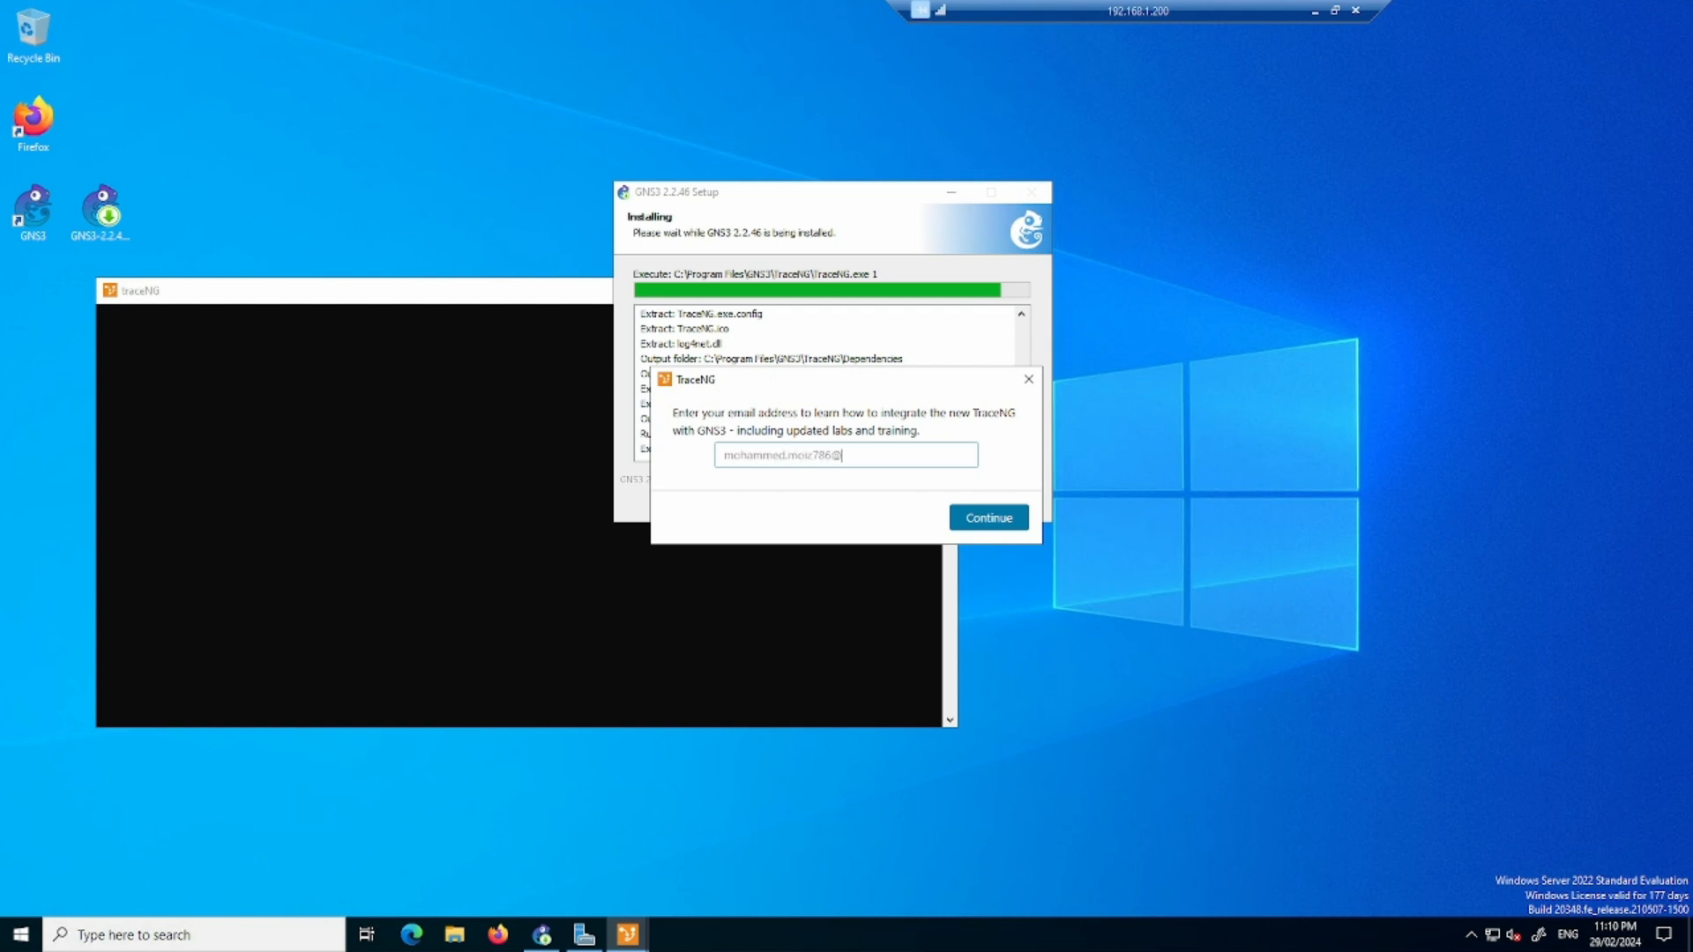
pyautogui.click(983, 520)
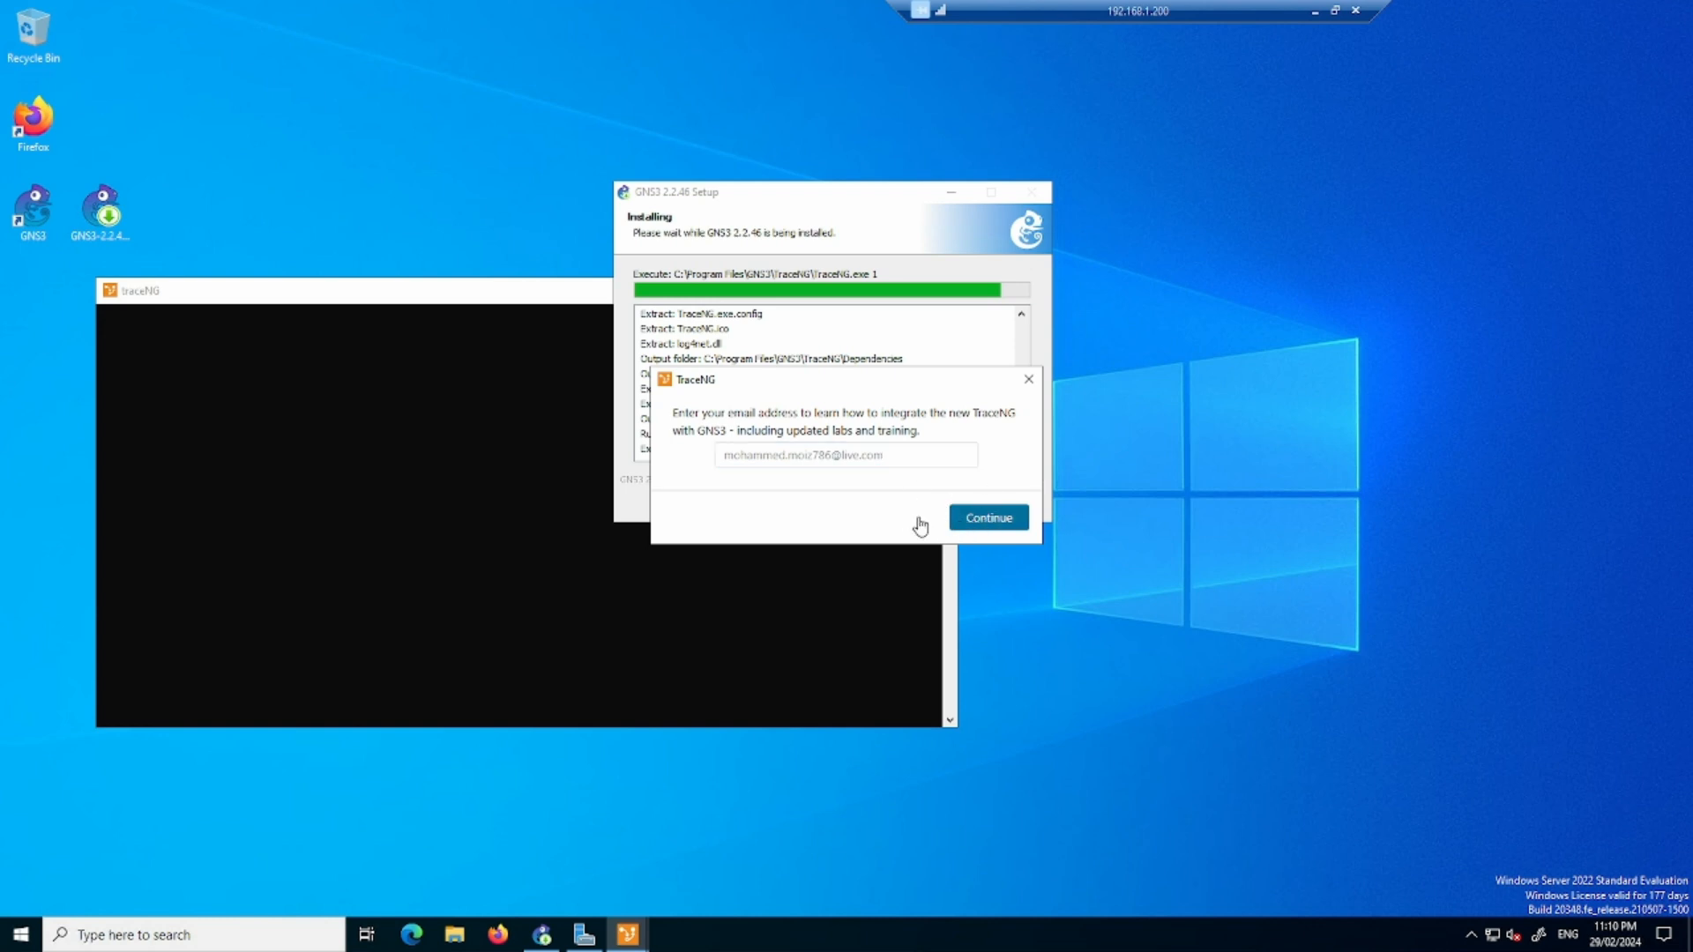
pyautogui.click(992, 520)
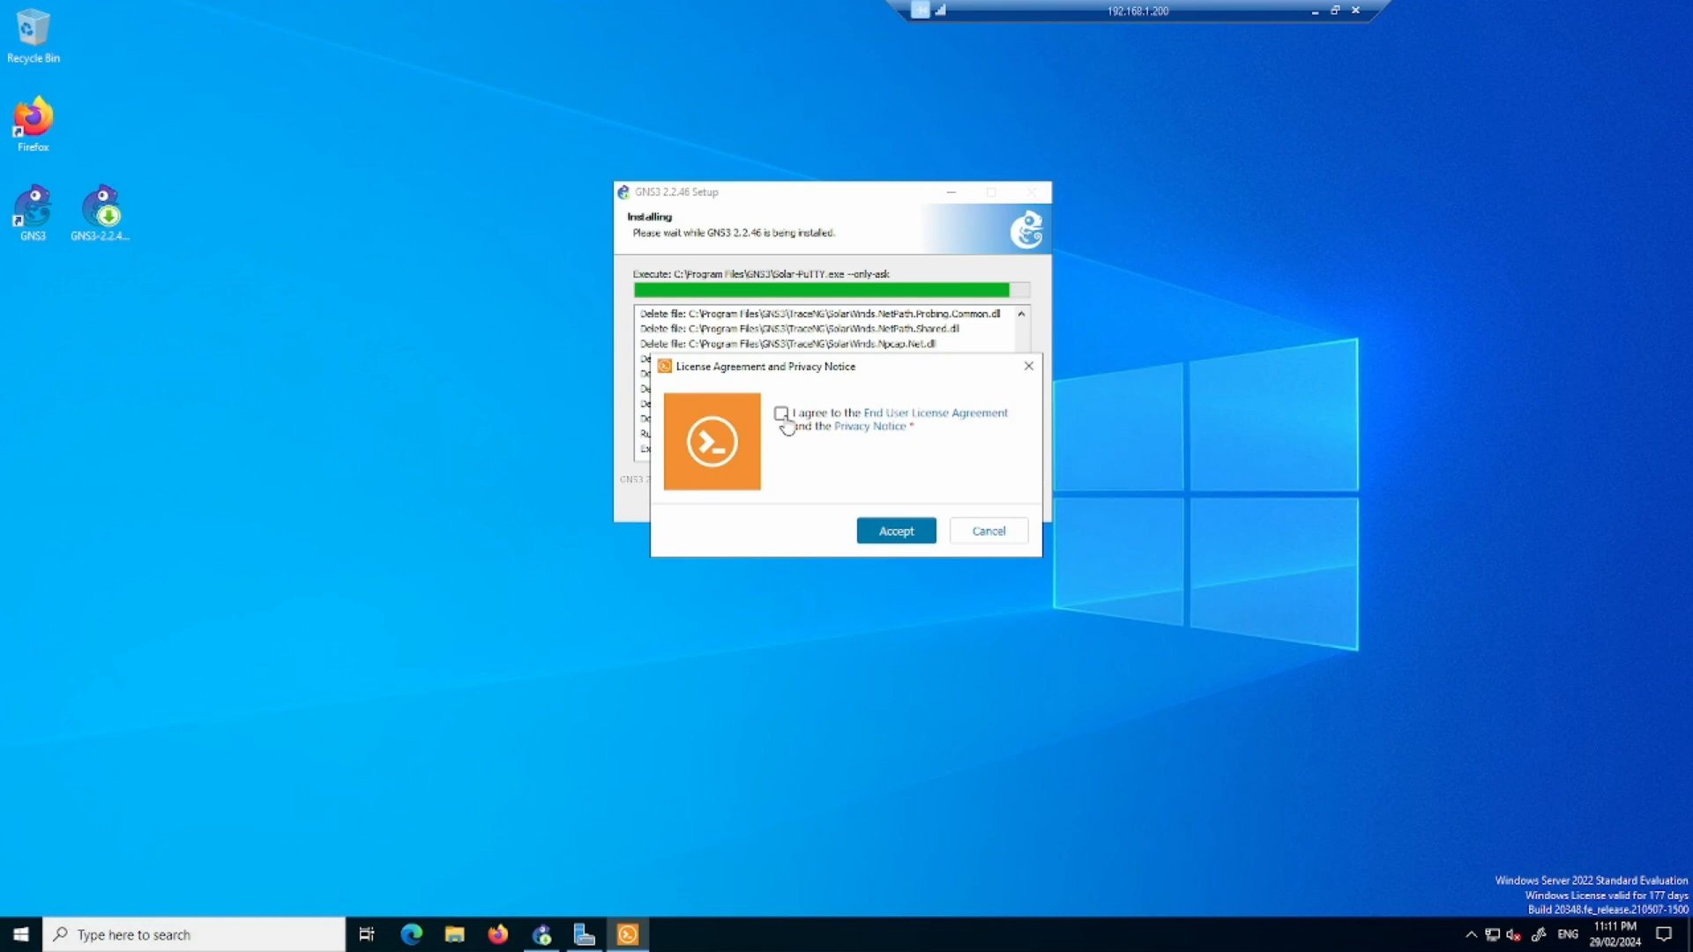
# - Accept the Solar-PuTTY license agreement and privacy notice, and submit the user's e-mail address
pyautogui.click(783, 416)
pyautogui.click(899, 531)
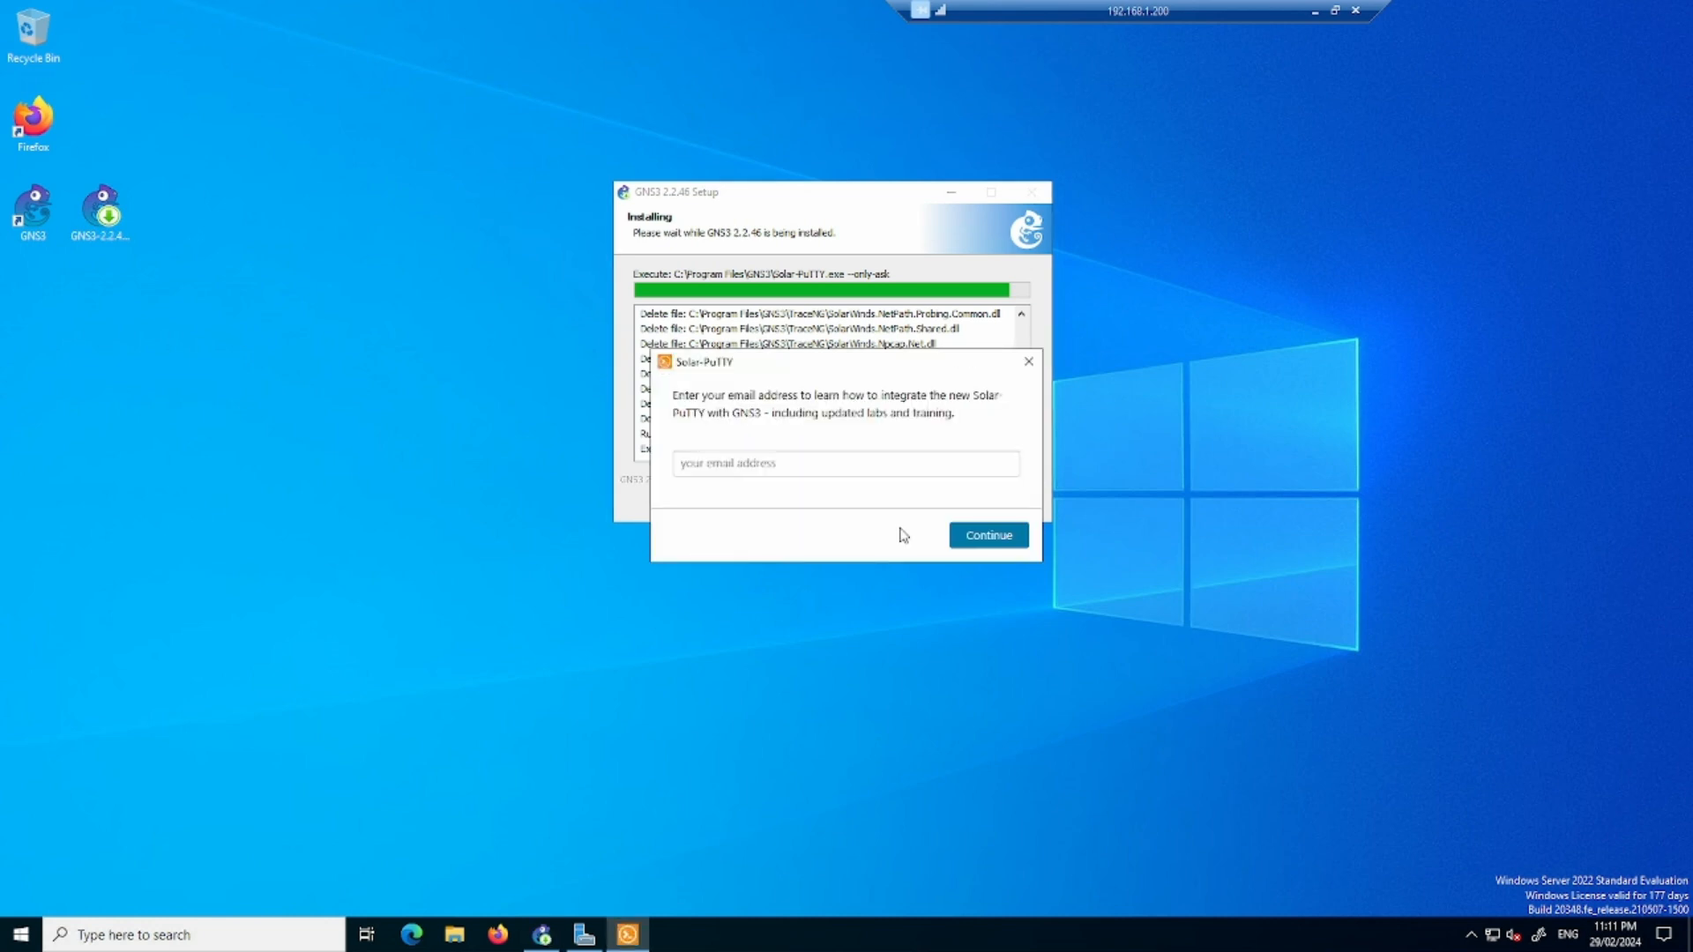
pyautogui.click(880, 467)
pyautogui.click(1005, 536)
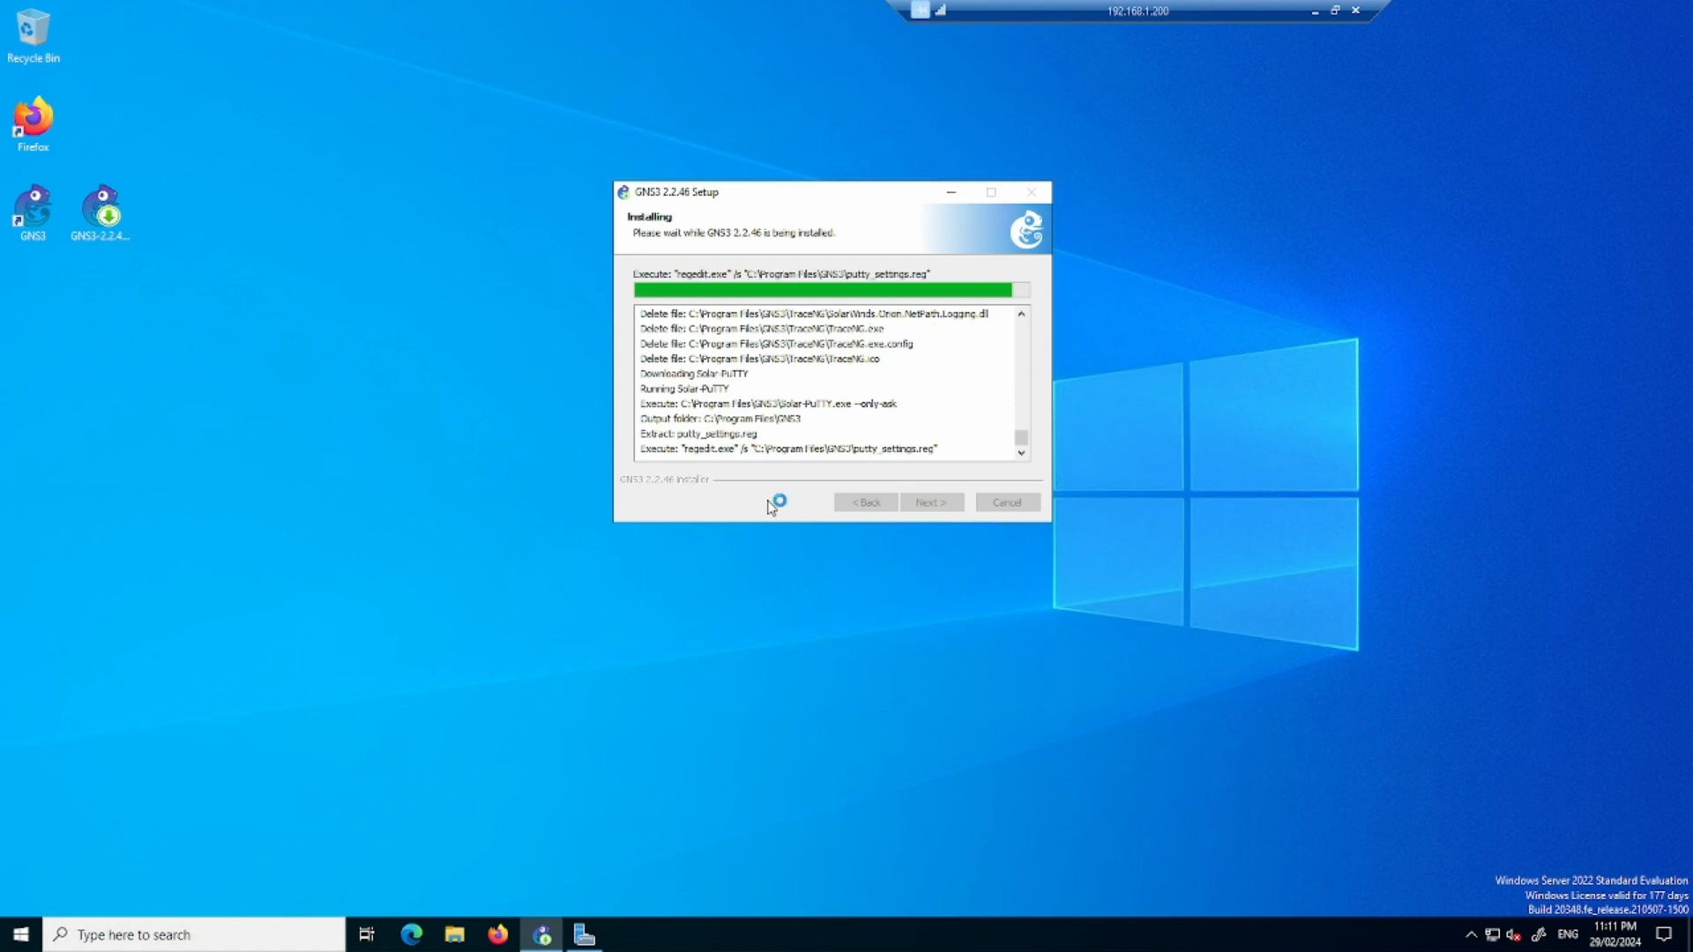
# - Decline the free Solarwinds Standard Toolset license and finish GNS3 Setup with Start GNS3 enabled
pyautogui.click(948, 502)
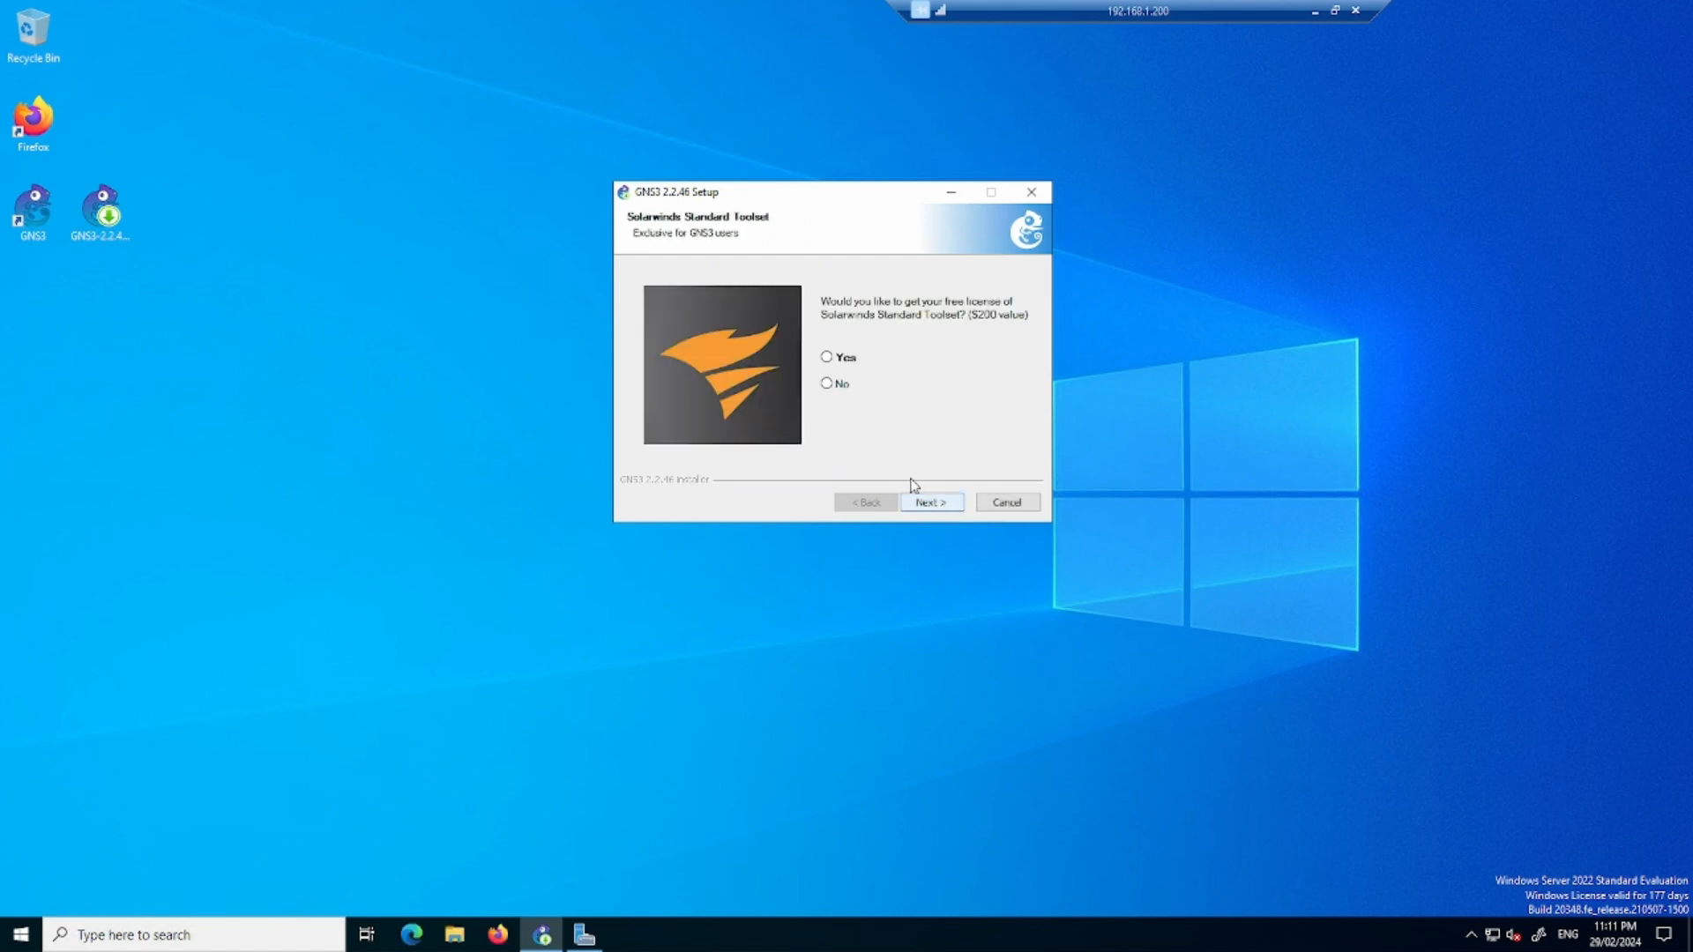
pyautogui.click(825, 386)
pyautogui.click(942, 501)
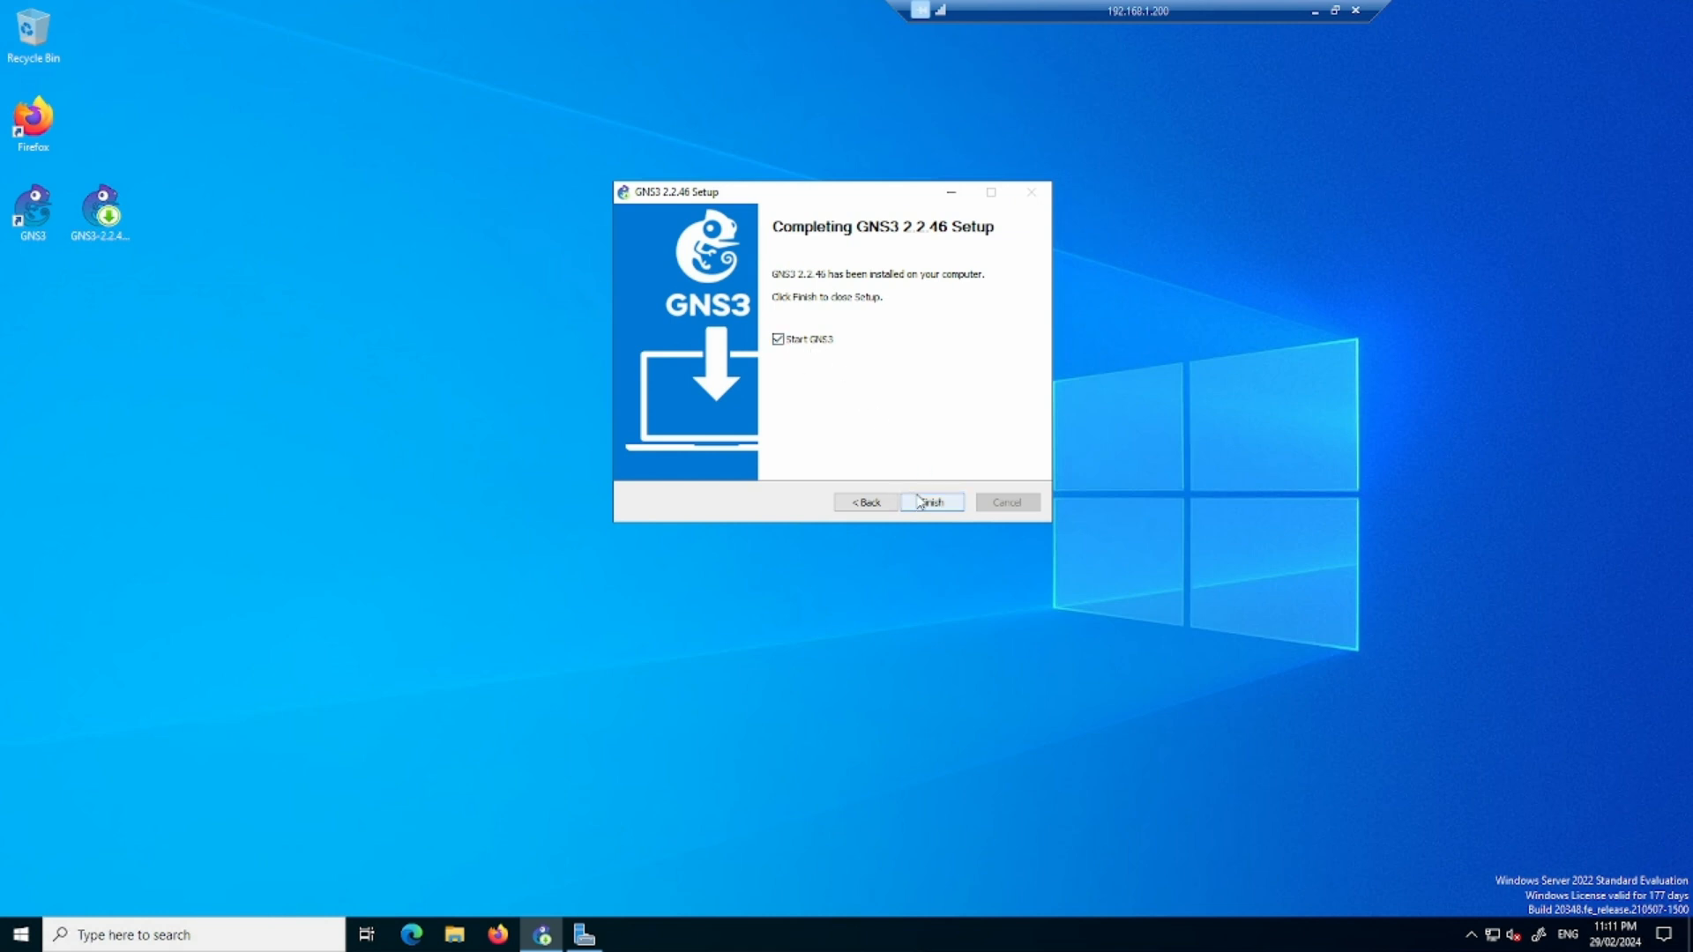
pyautogui.click(933, 502)
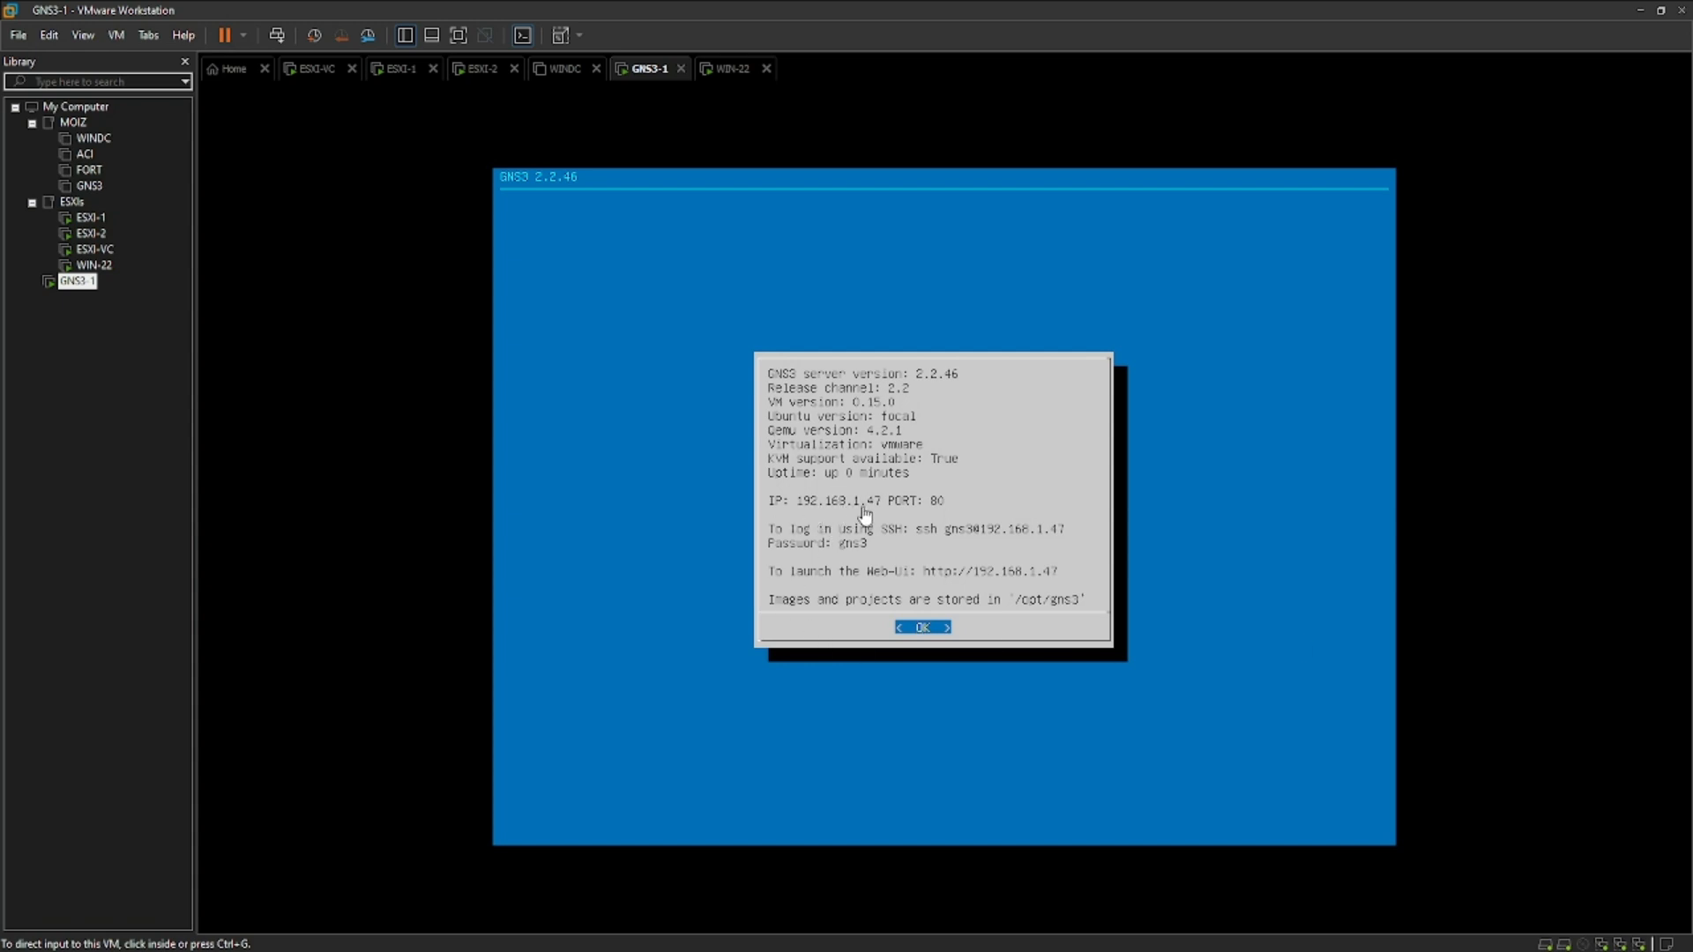
# - Minimize VMware Workstation, close the GNS3 download page on the remote server, and open Command Prompt there
pyautogui.click(1640, 10)
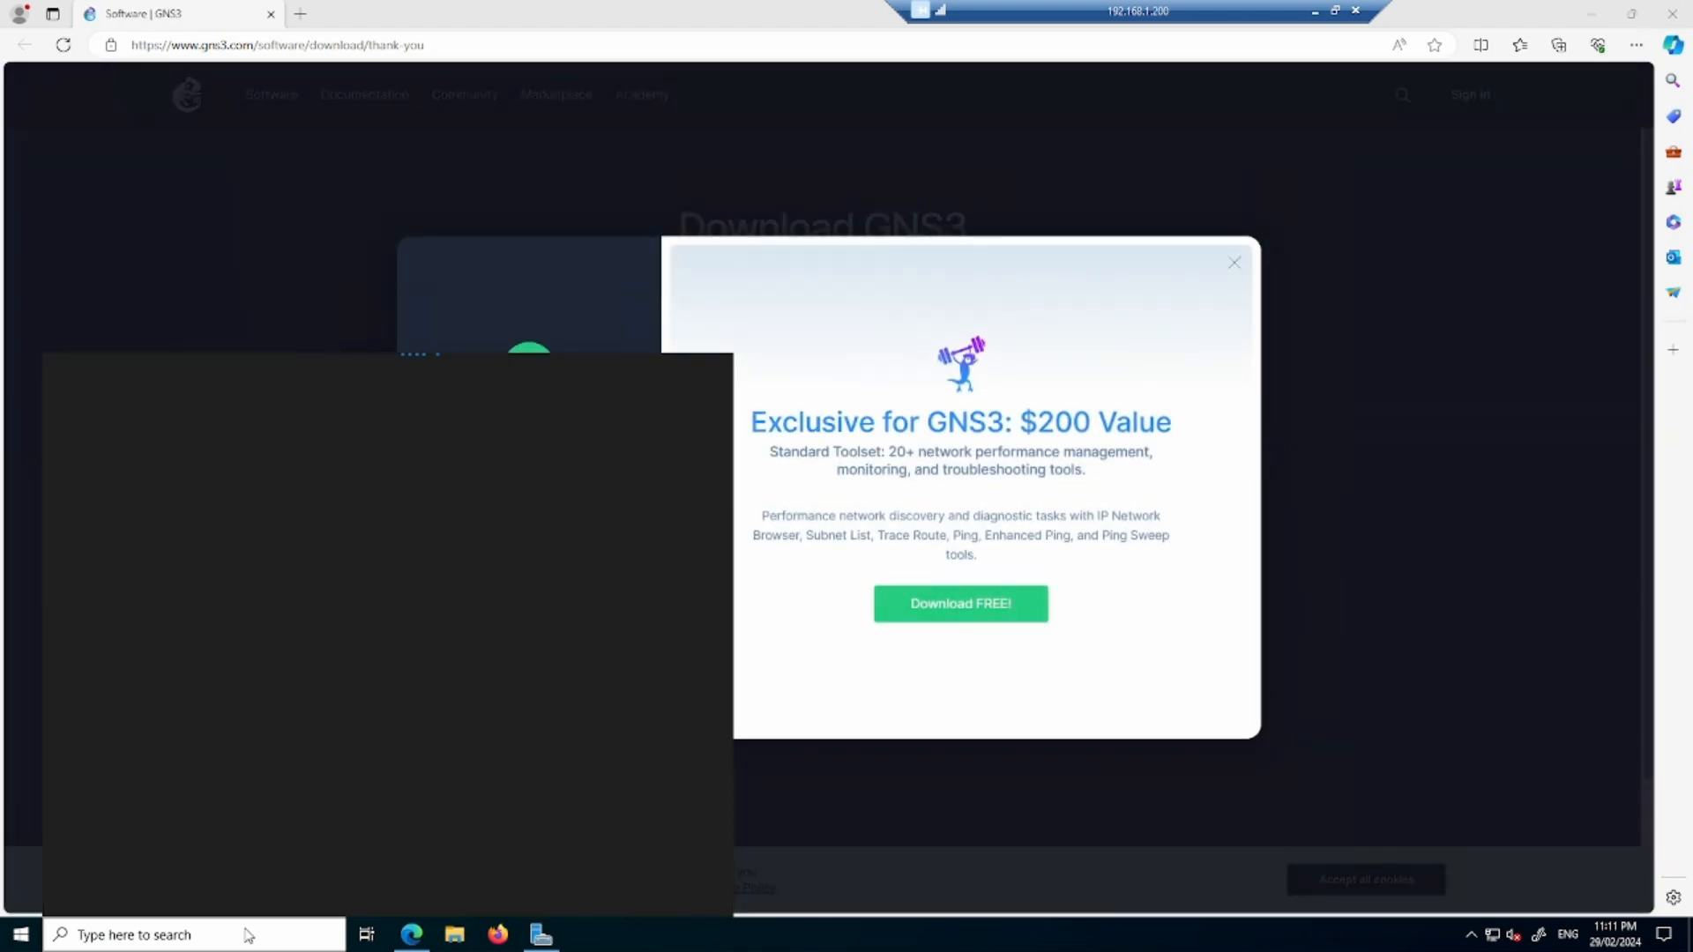
pyautogui.click(1673, 13)
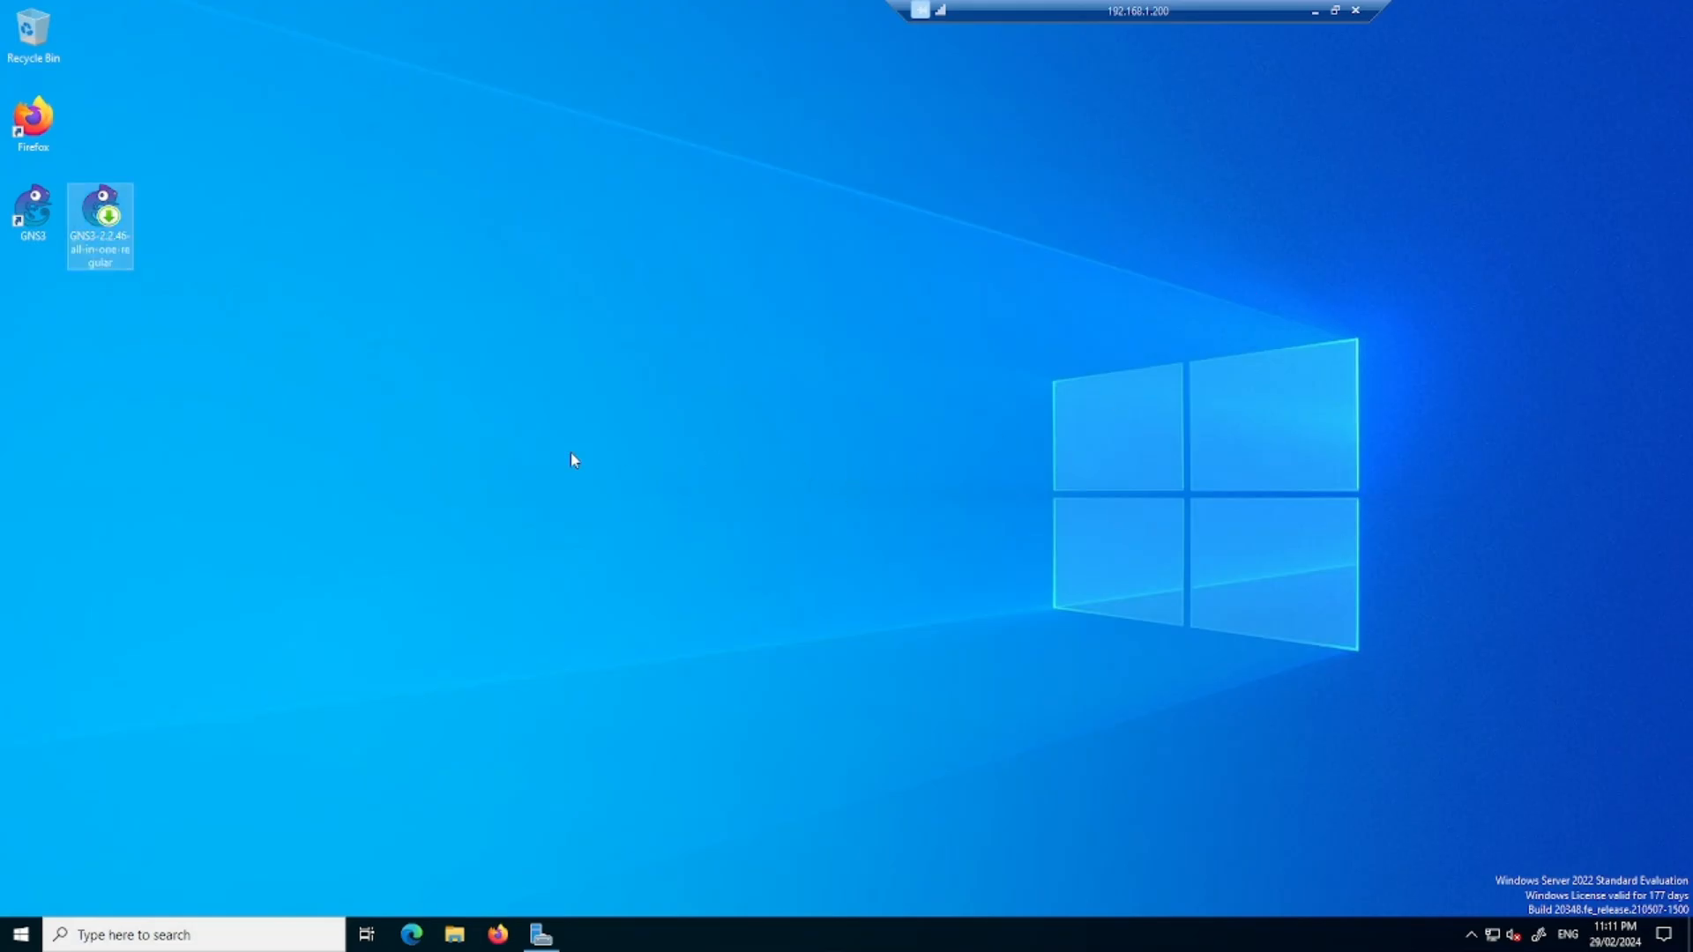
pyautogui.click(212, 927)
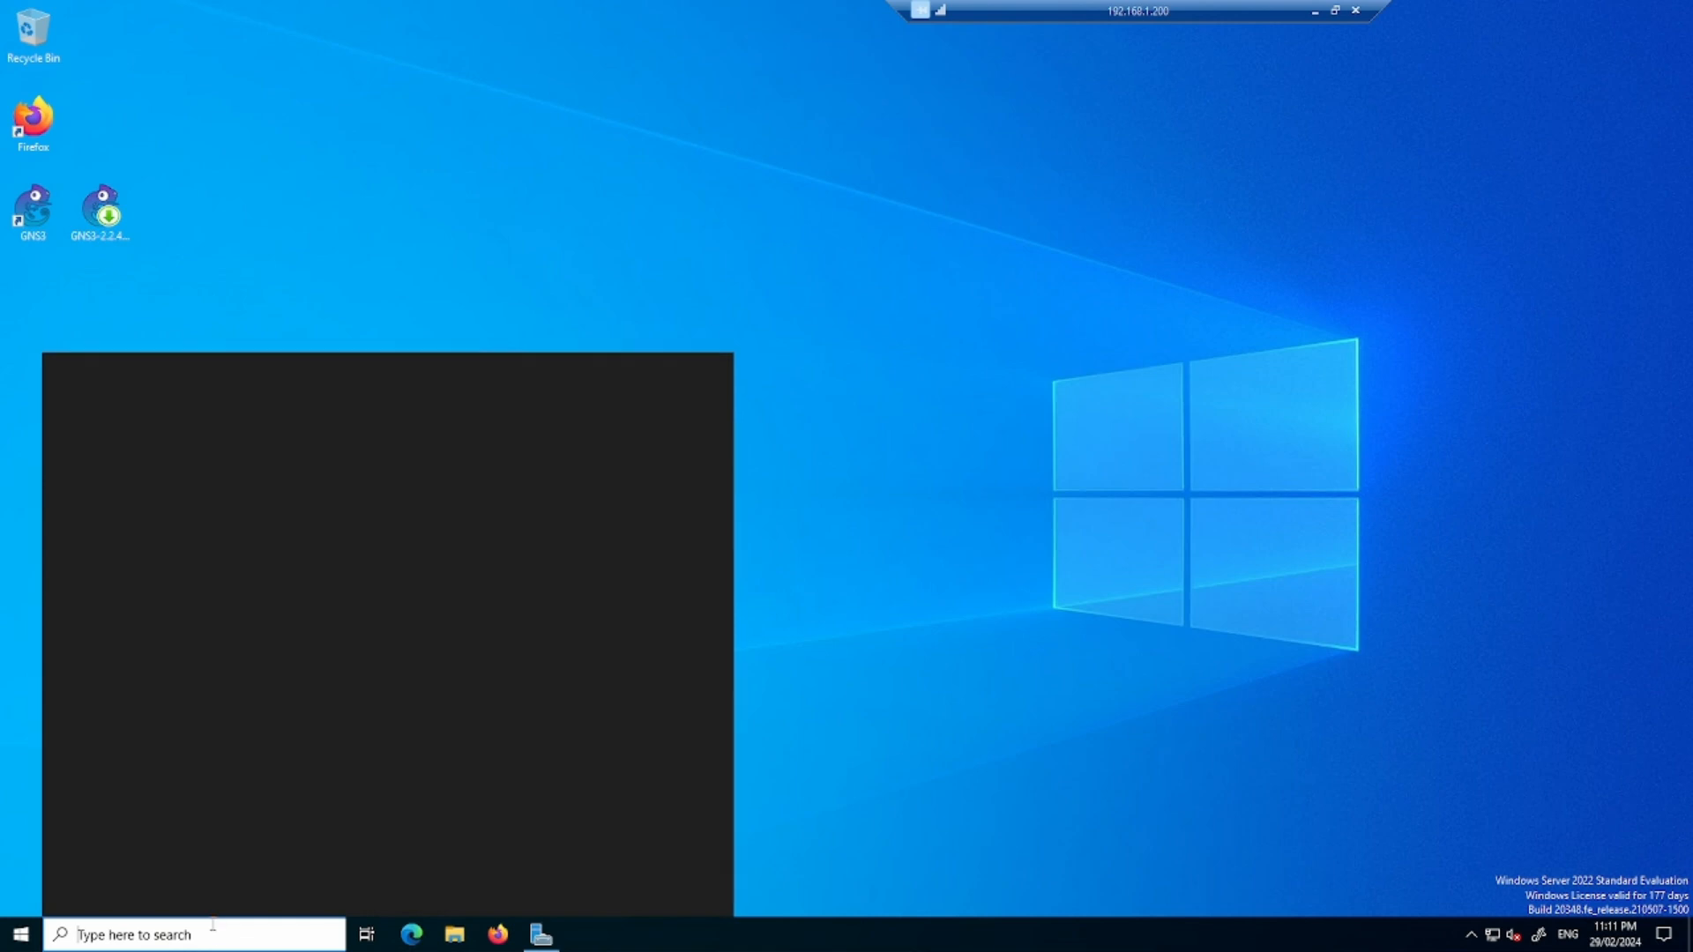
pyautogui.write('cmd')
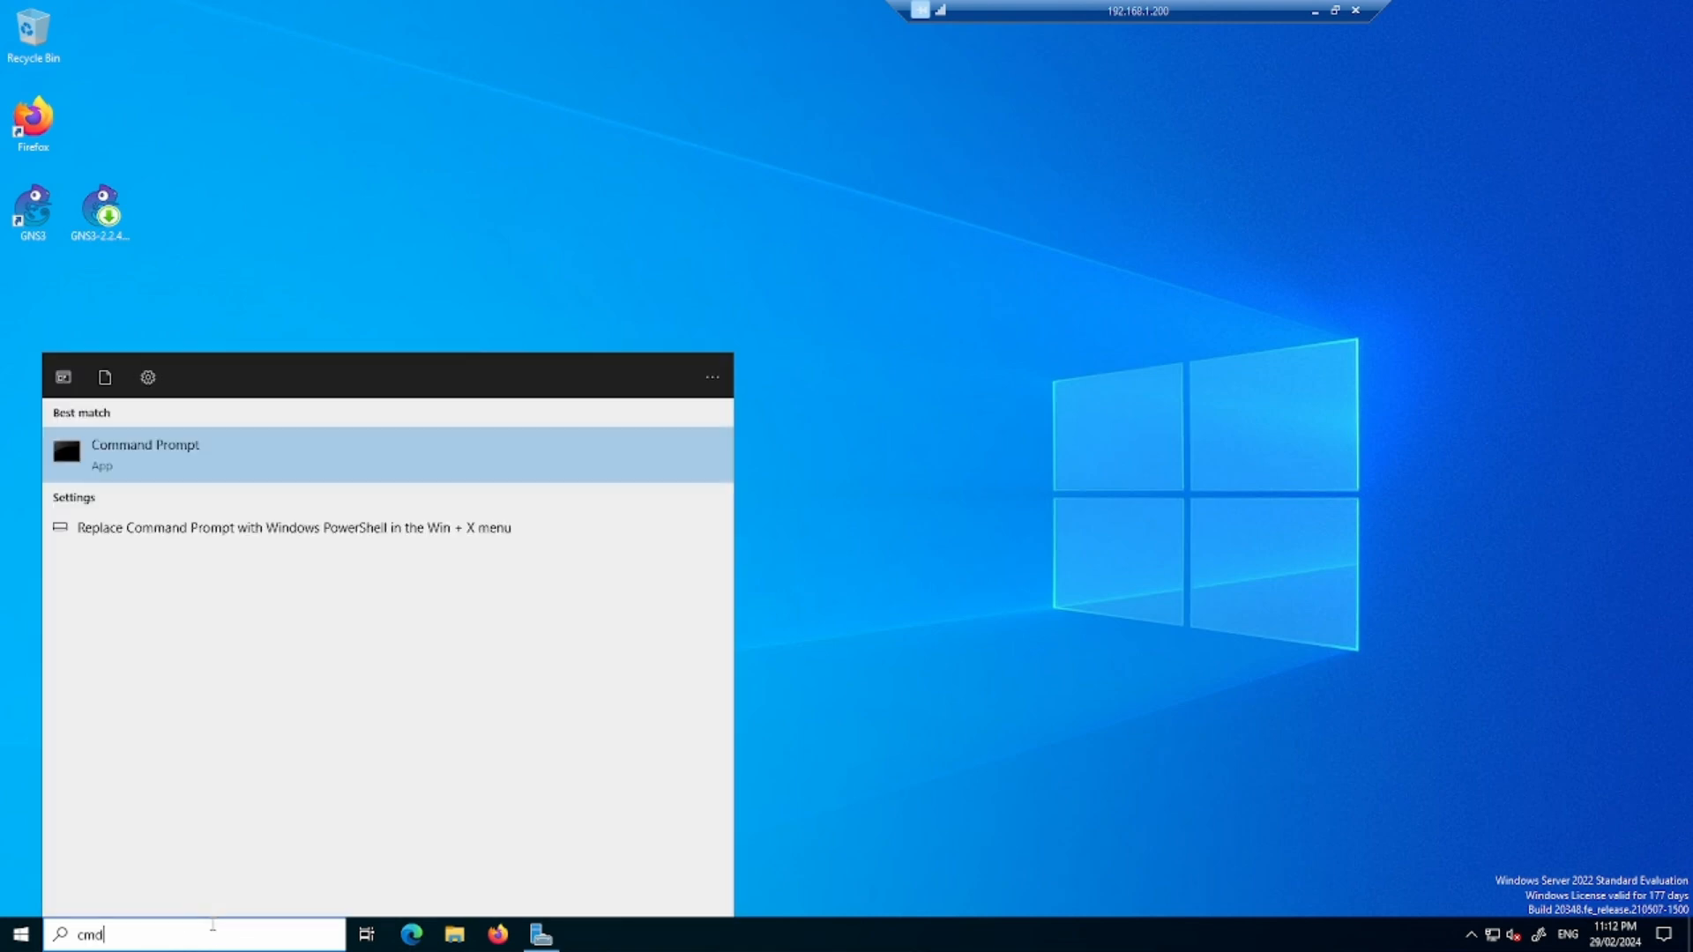
pyautogui.press('Return')
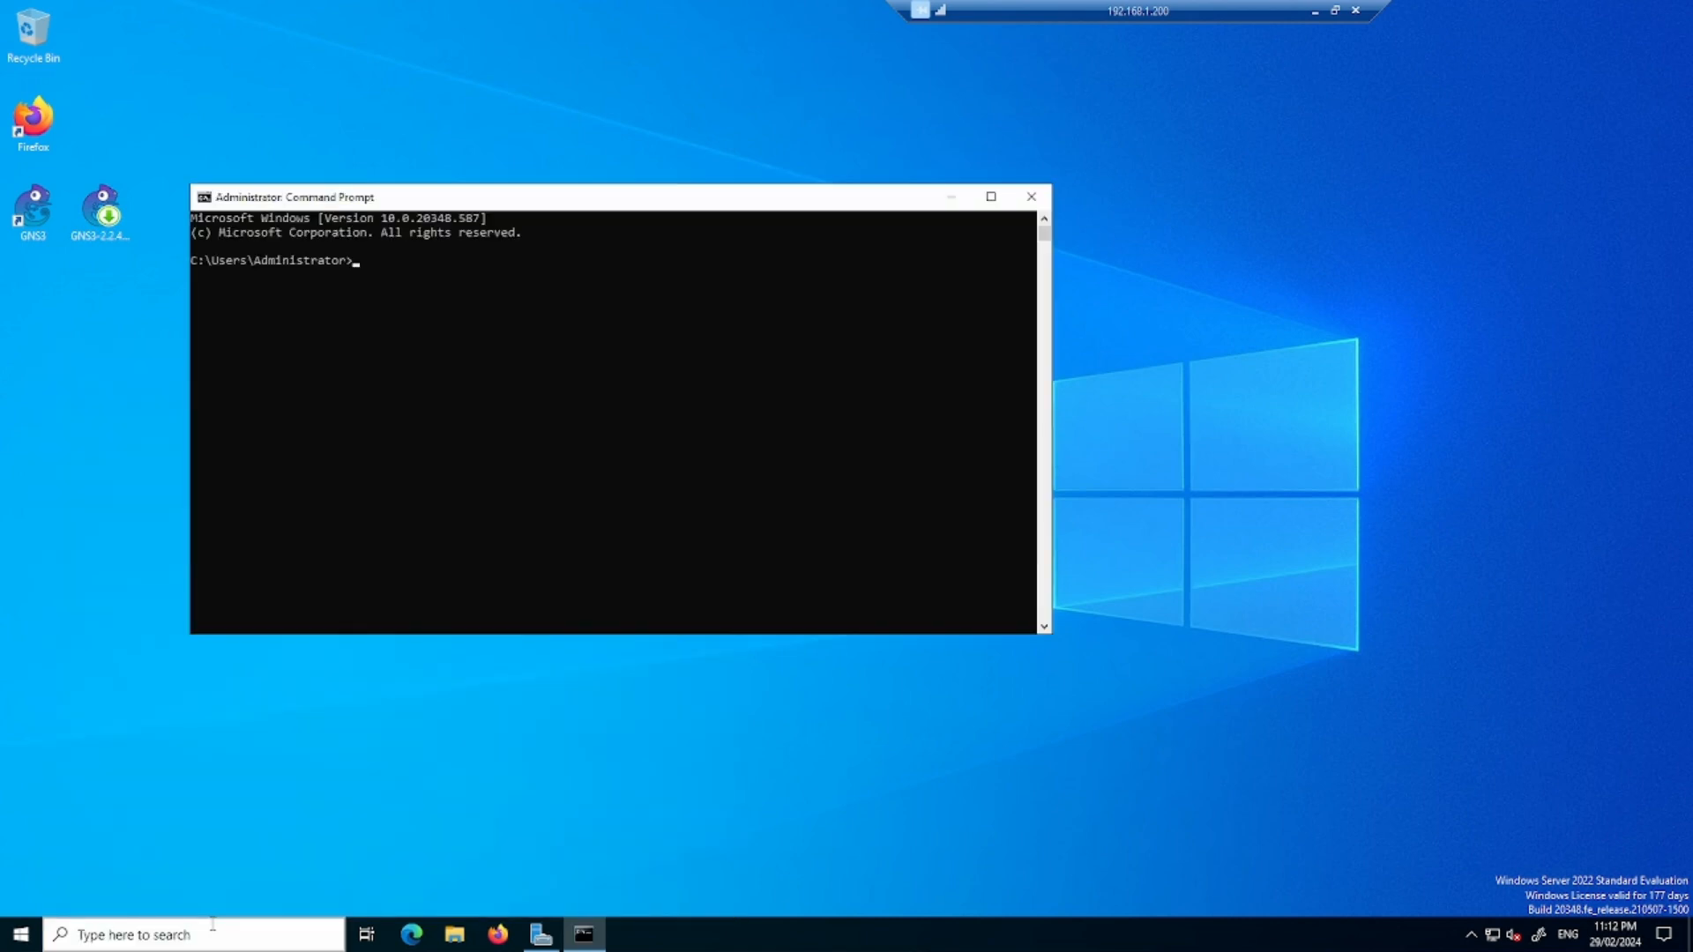
# - Ping the GNS3 VM at 192.168.1.47 from the remote server, and minimize Command Prompt
pyautogui.write('ping 1921')
pyautogui.write('68.')
pyautogui.press('BackSpace')
pyautogui.press('BackSpace')
pyautogui.press('BackSpace')
pyautogui.press('BackSpace')
pyautogui.press('BackSpace')
pyautogui.press('BackSpace')
pyautogui.write('.168.1.47')
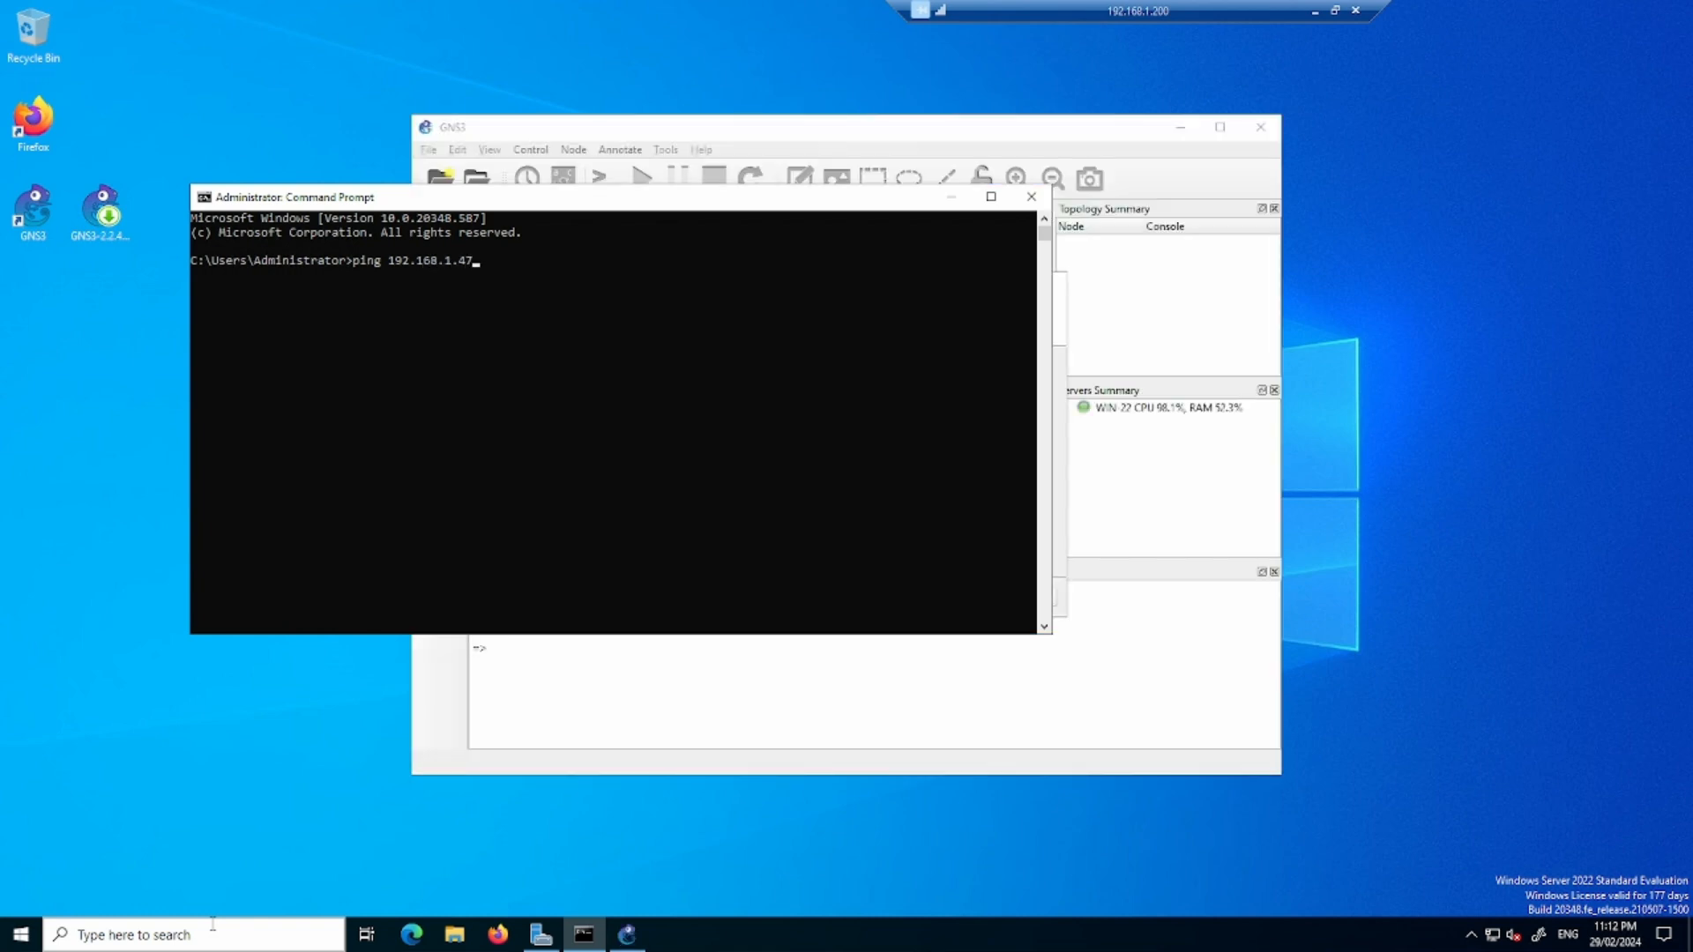
pyautogui.press('Return')
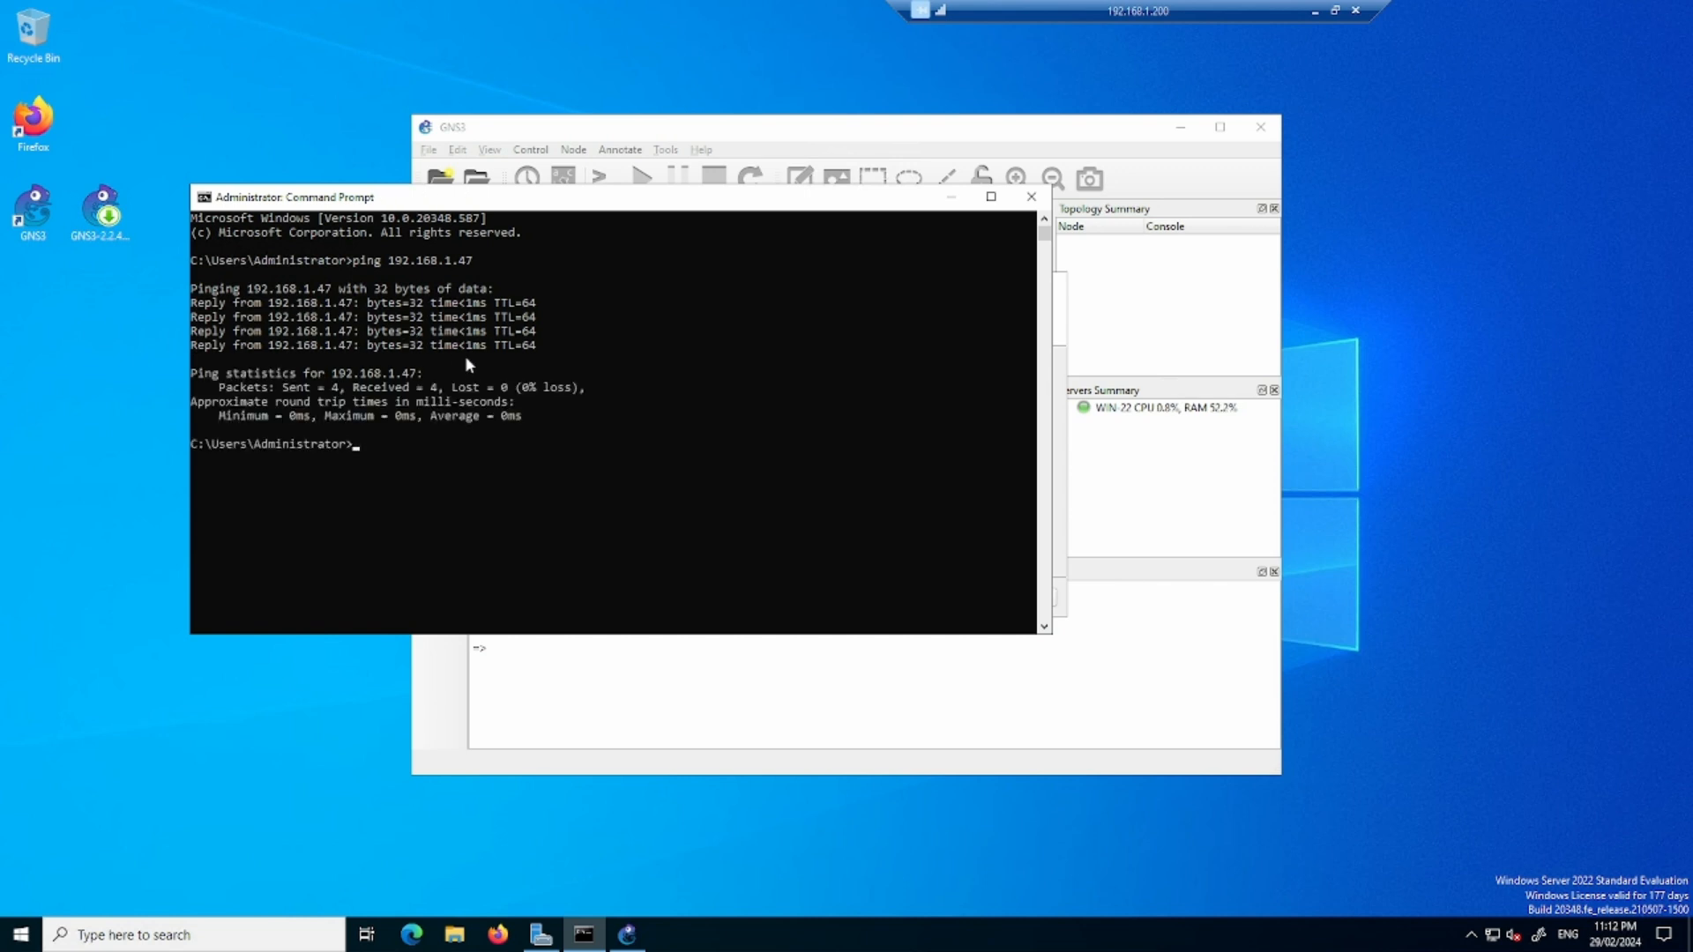
pyautogui.click(951, 197)
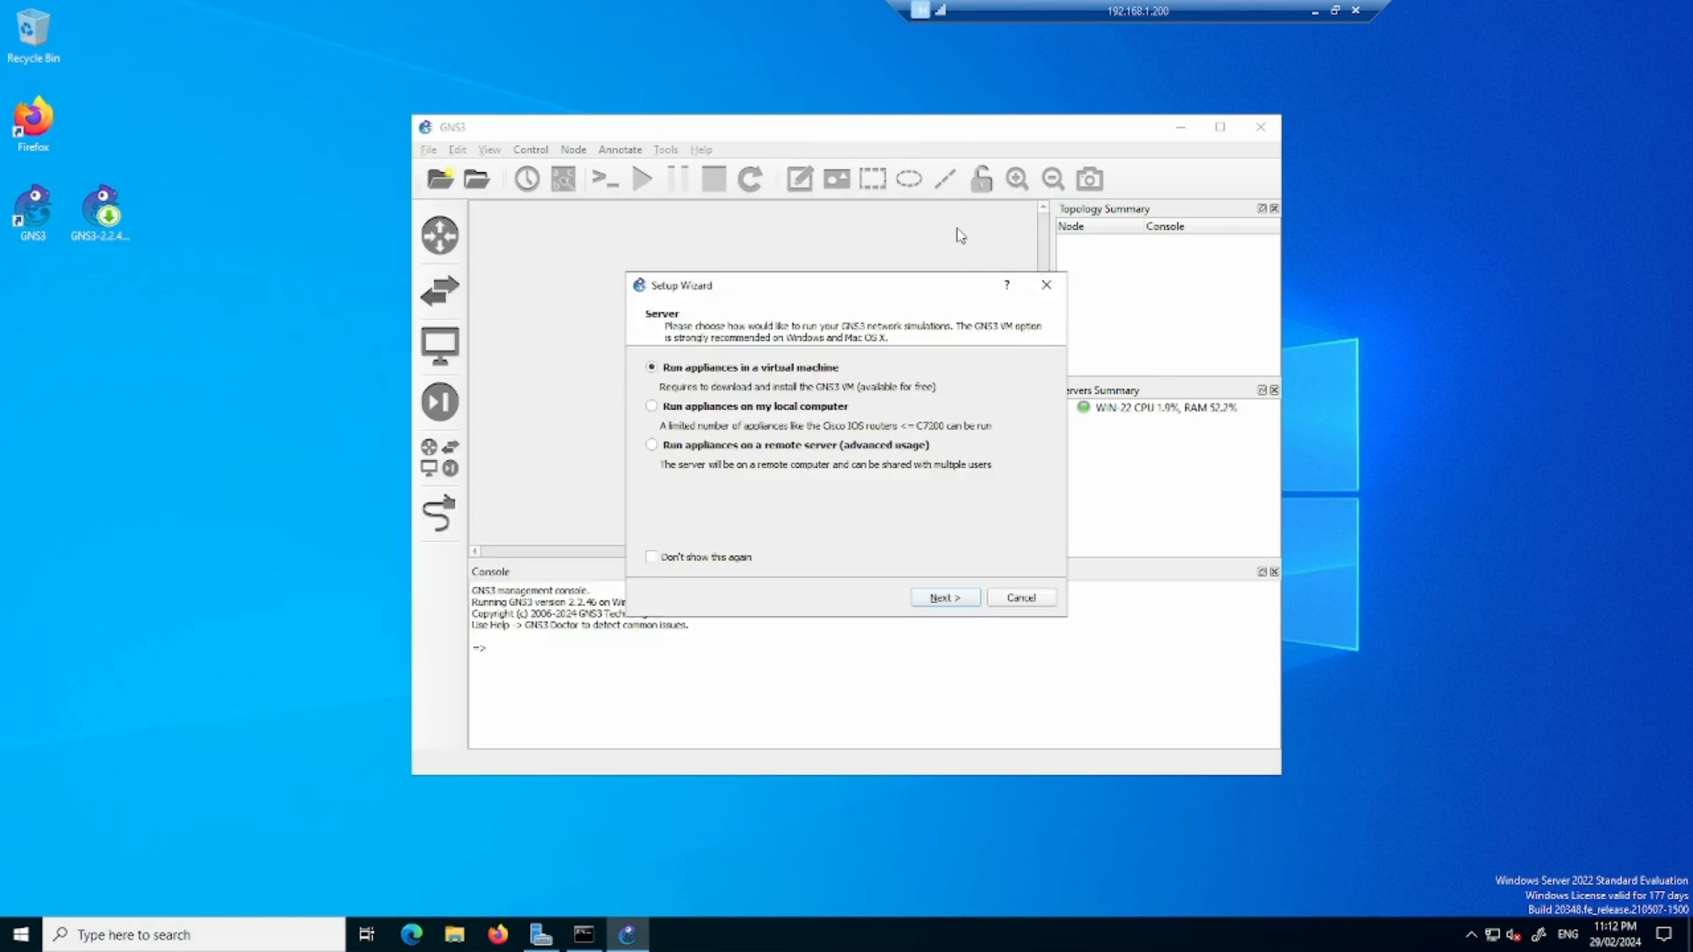
# - Cancel the GNS3 Setup Wizard, maximize the main window, and close its Console pane
pyautogui.click(1021, 599)
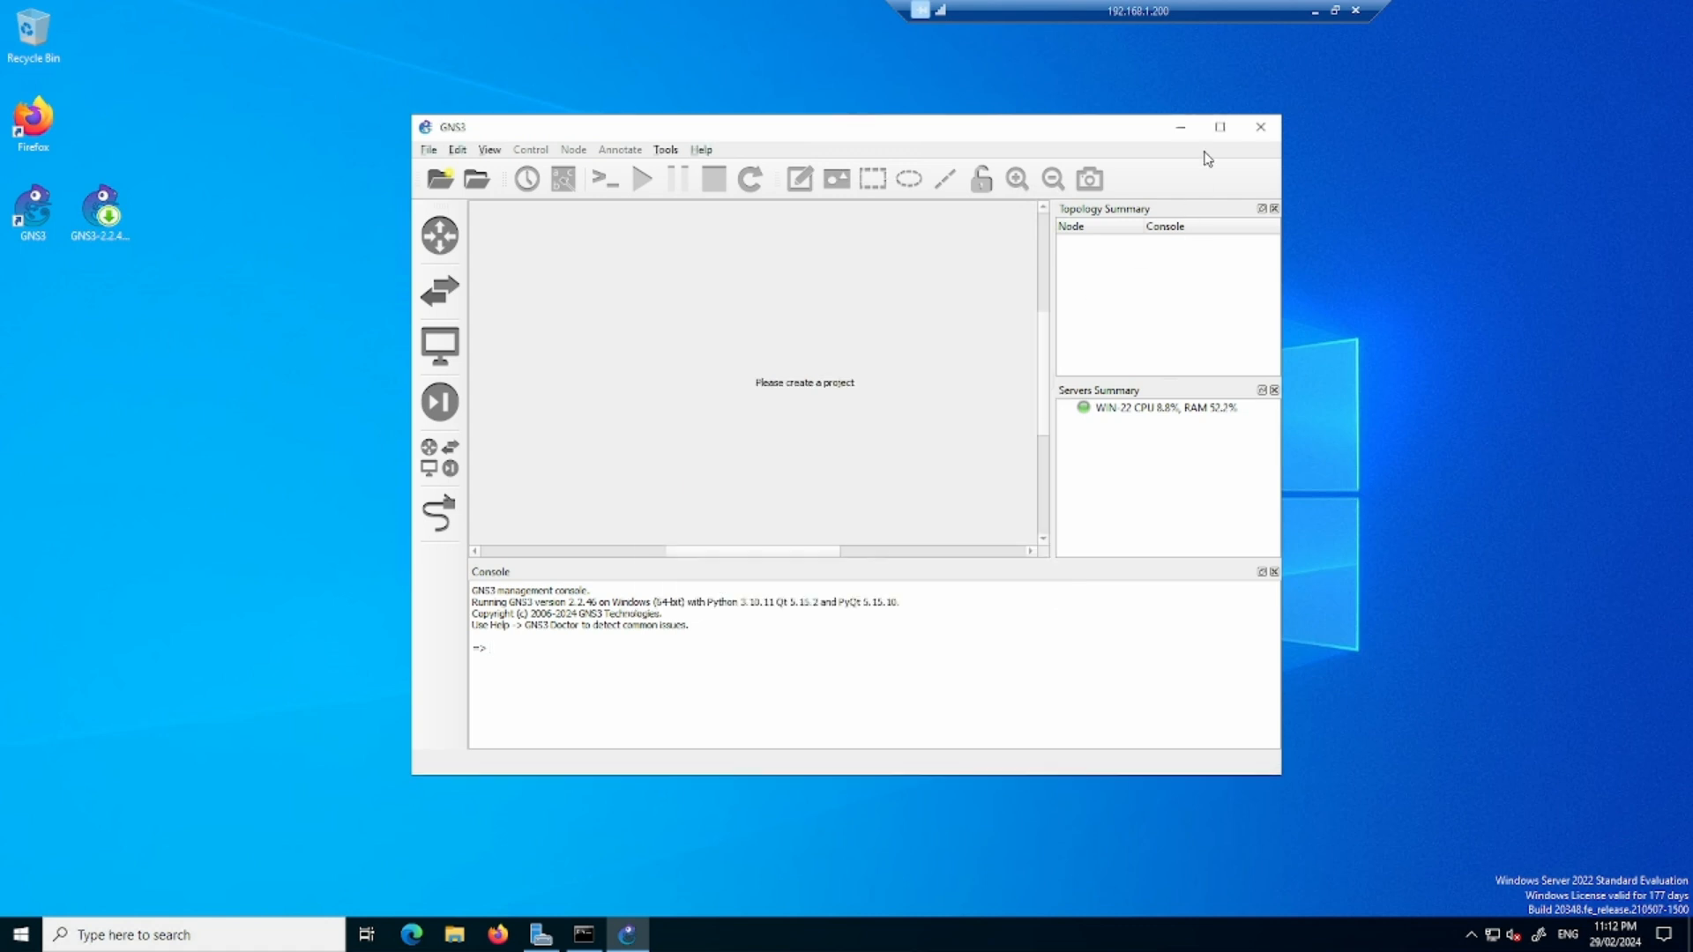
pyautogui.click(1220, 128)
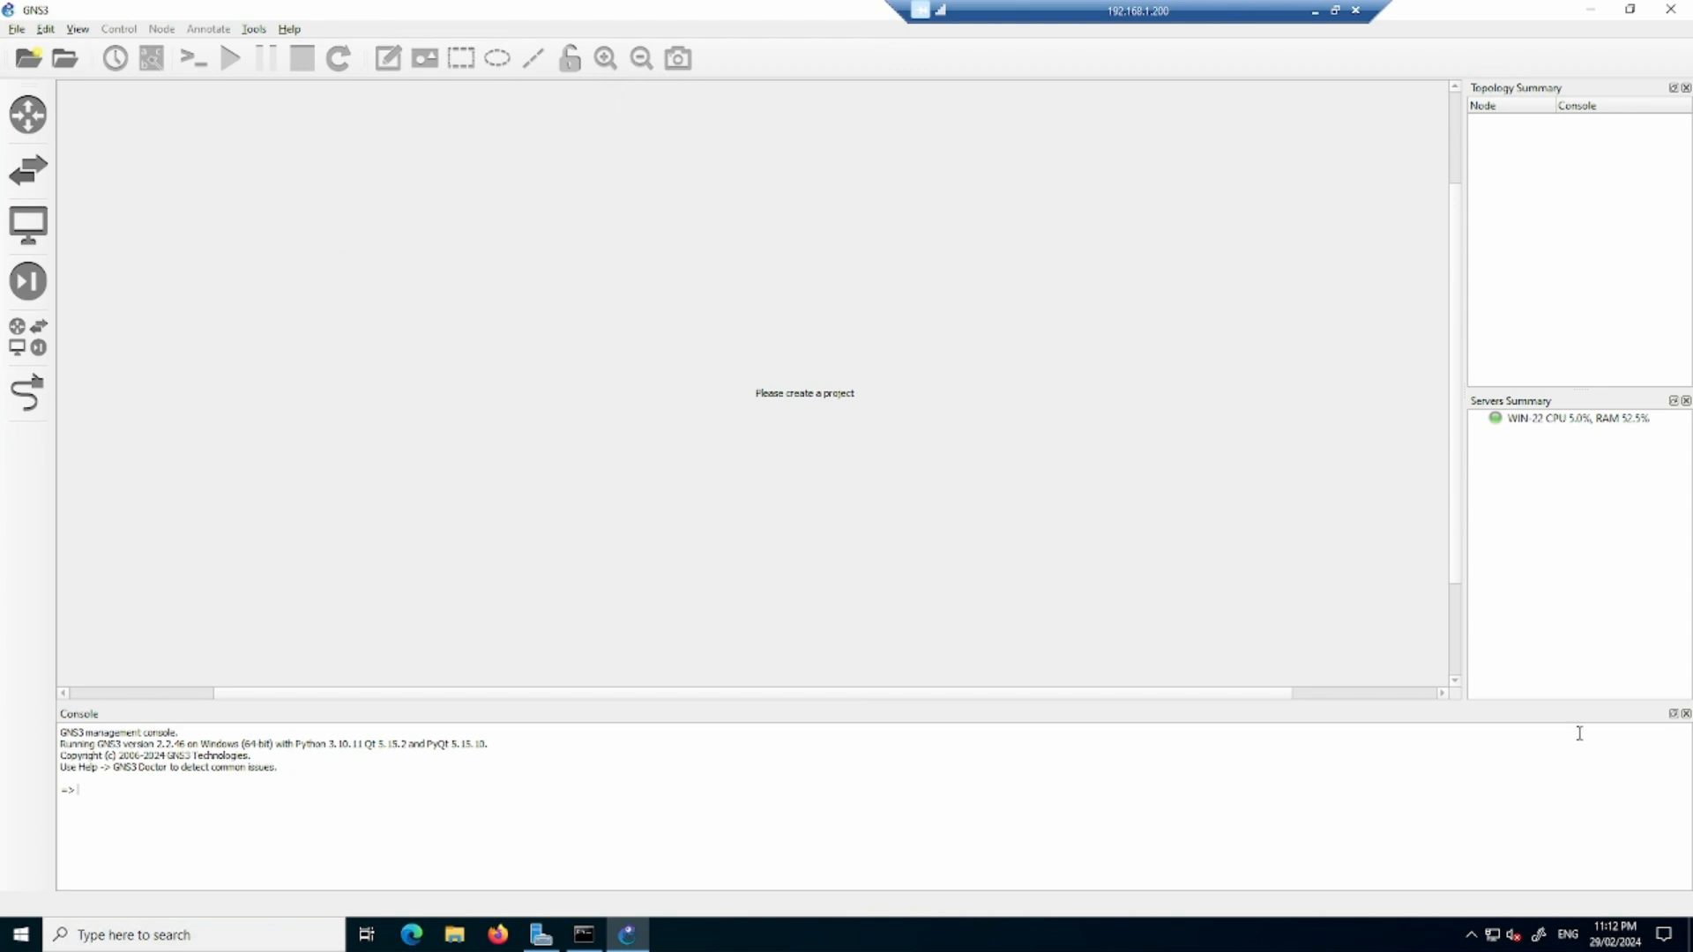
pyautogui.click(1685, 713)
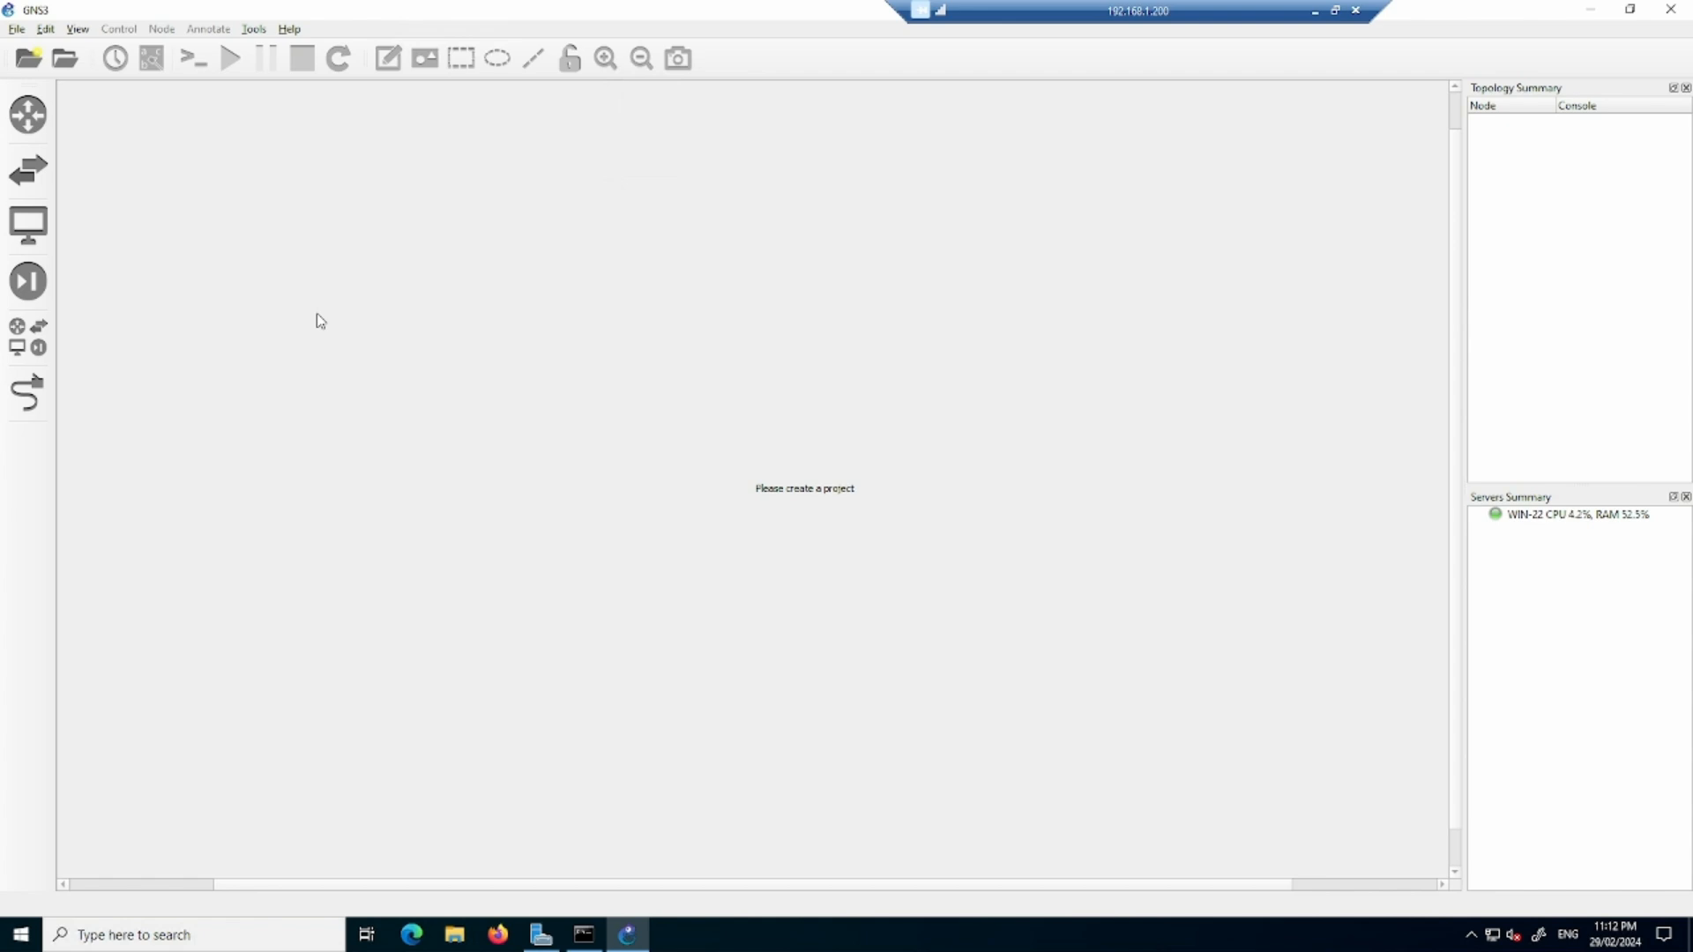
# - Set the symbol theme for new templates to Affinity-square-blue in the General preferences
pyautogui.click(45, 29)
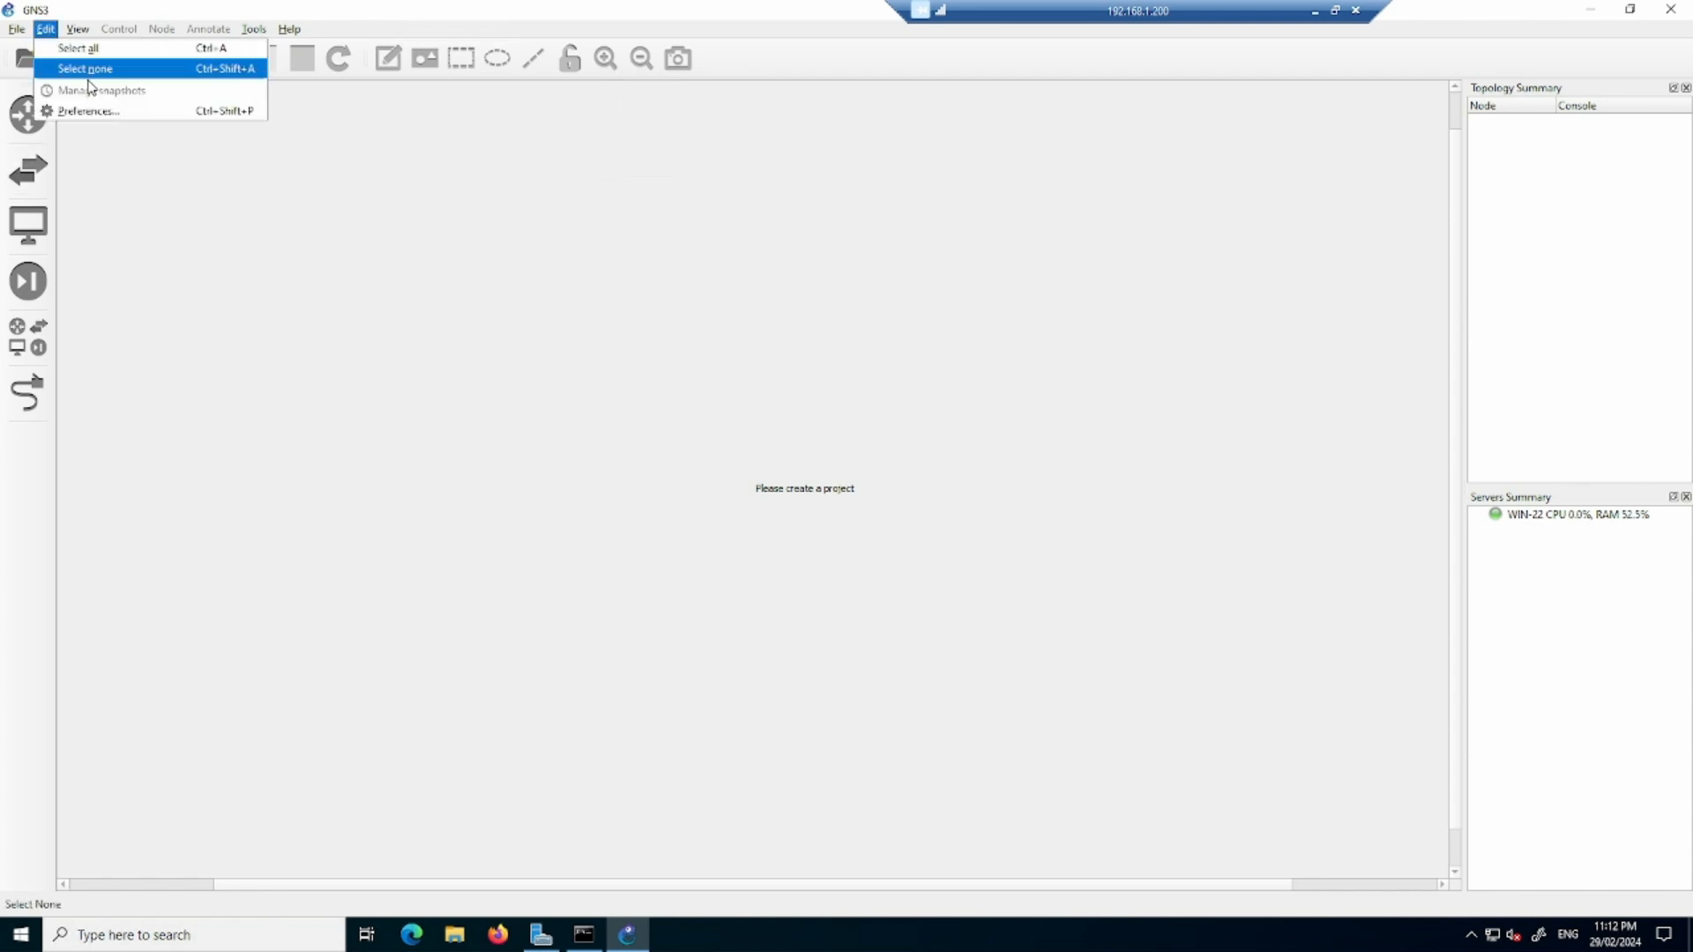
pyautogui.click(113, 110)
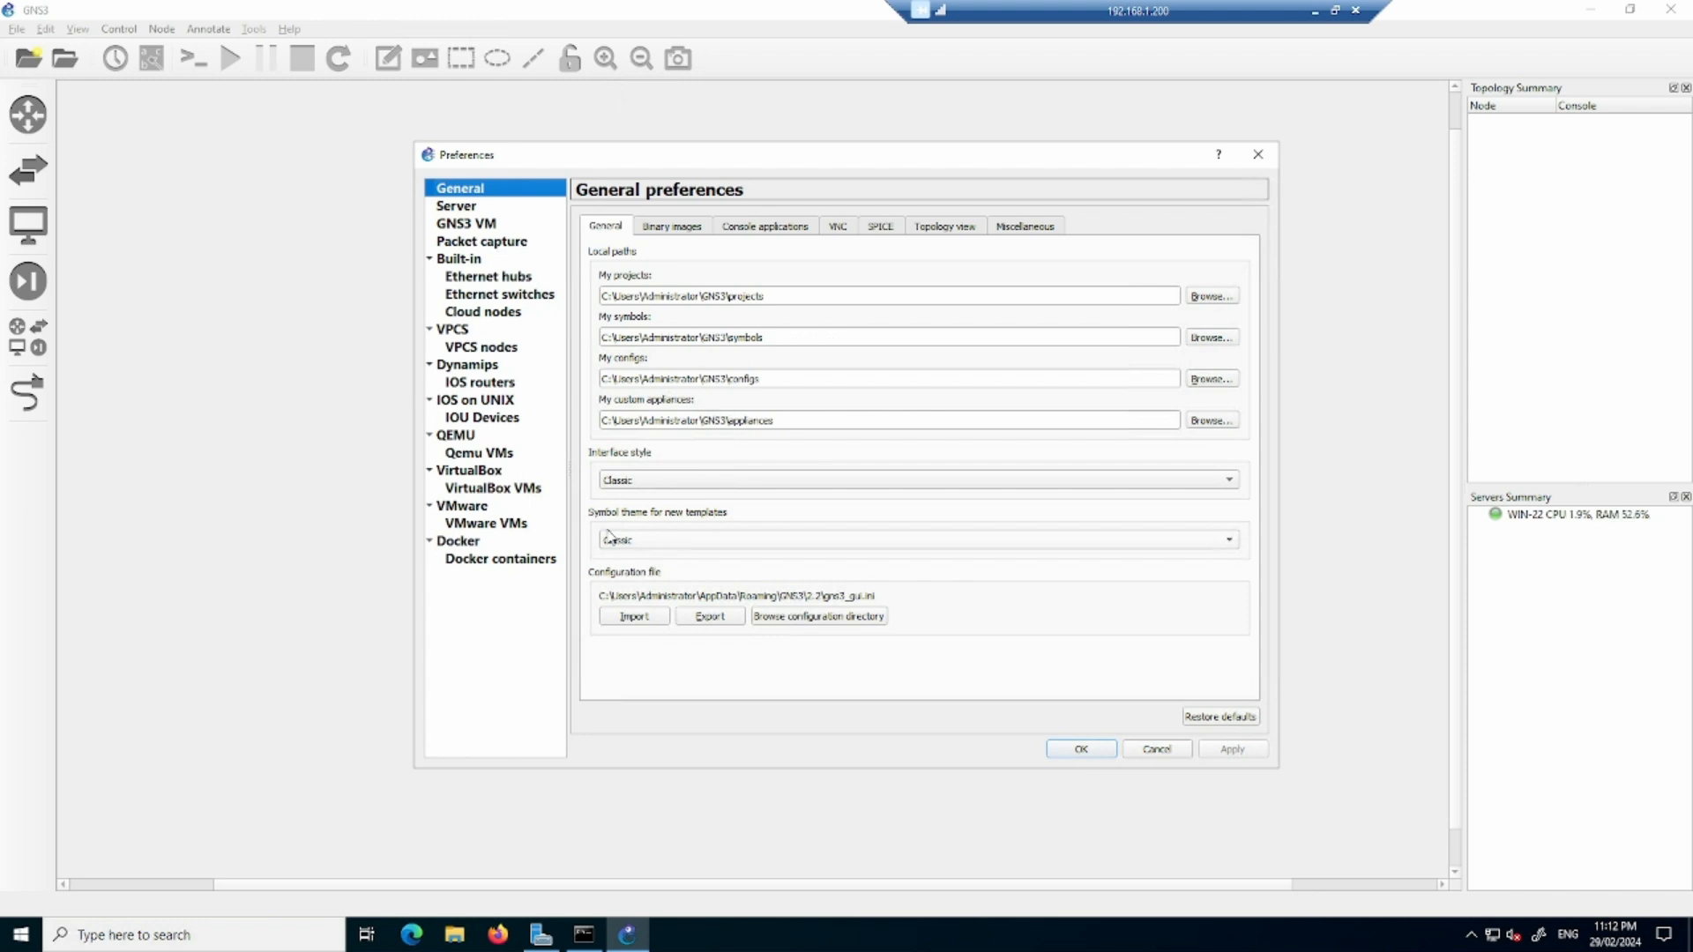
pyautogui.click(663, 542)
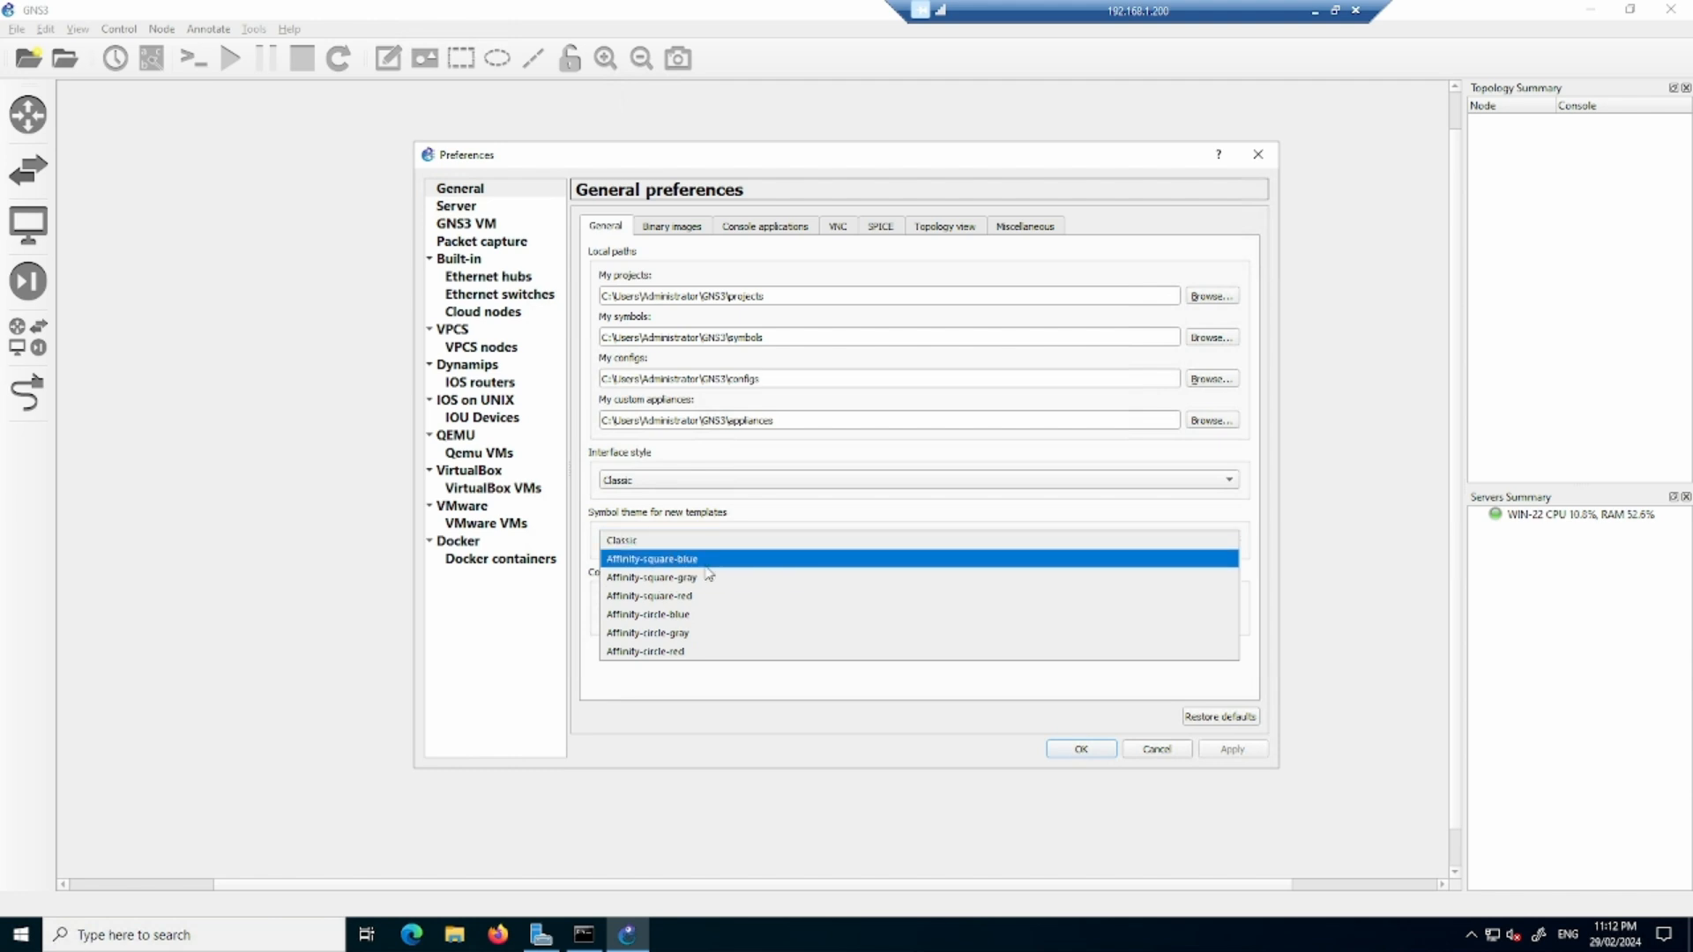
pyautogui.click(609, 536)
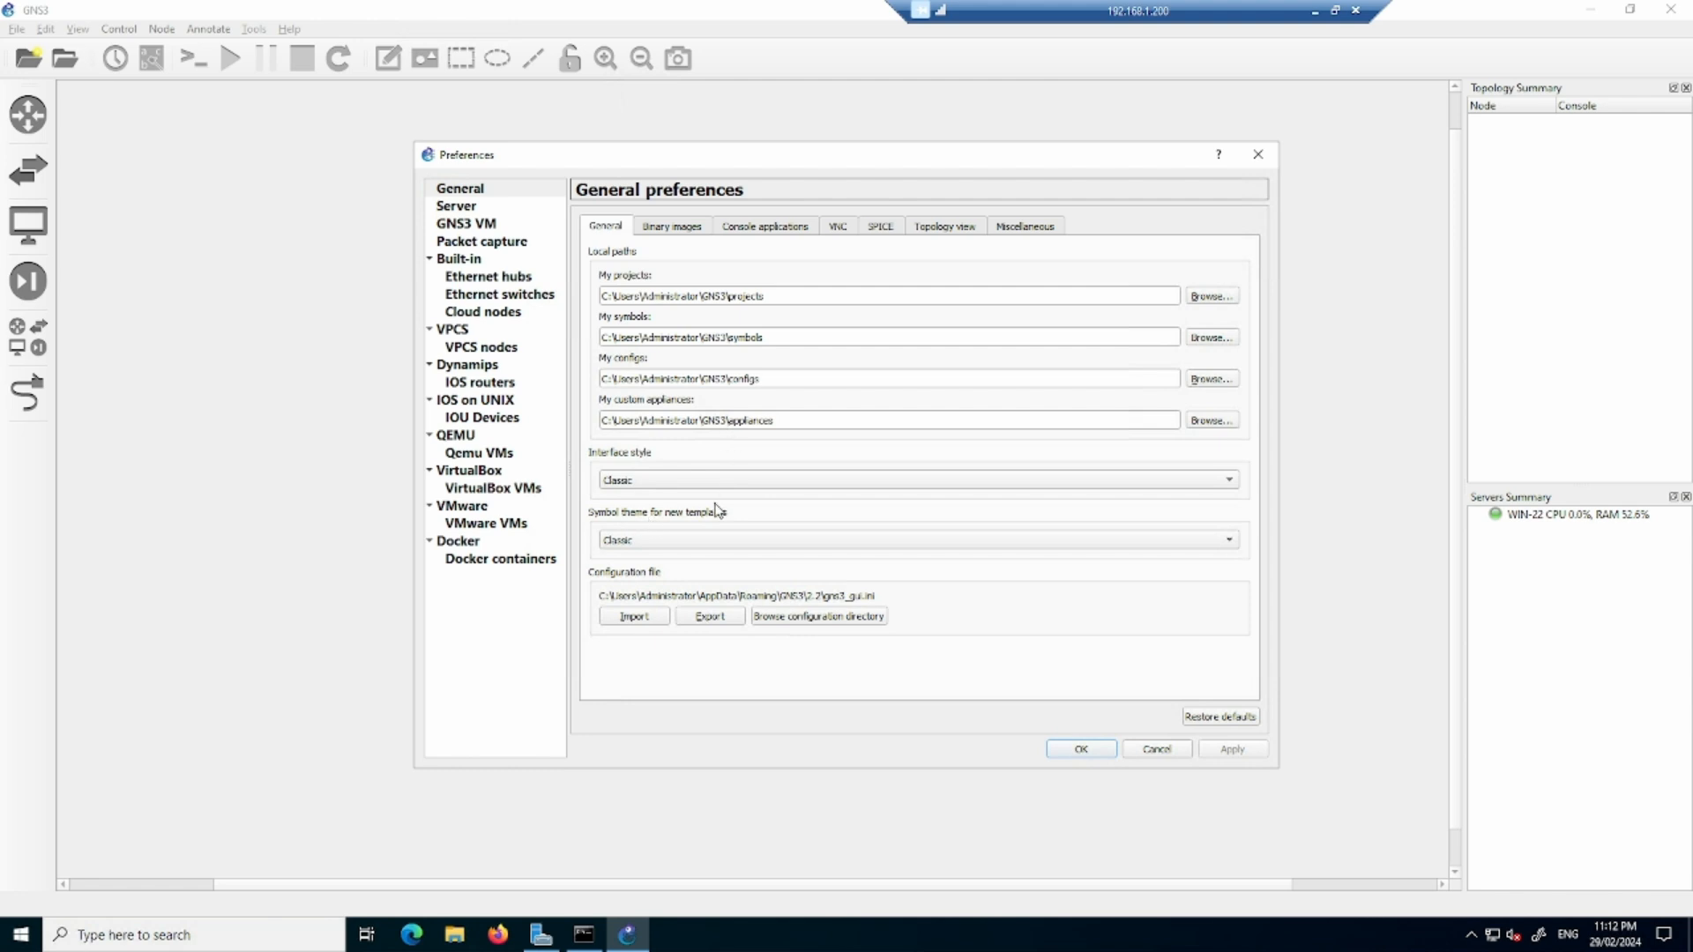
pyautogui.click(723, 542)
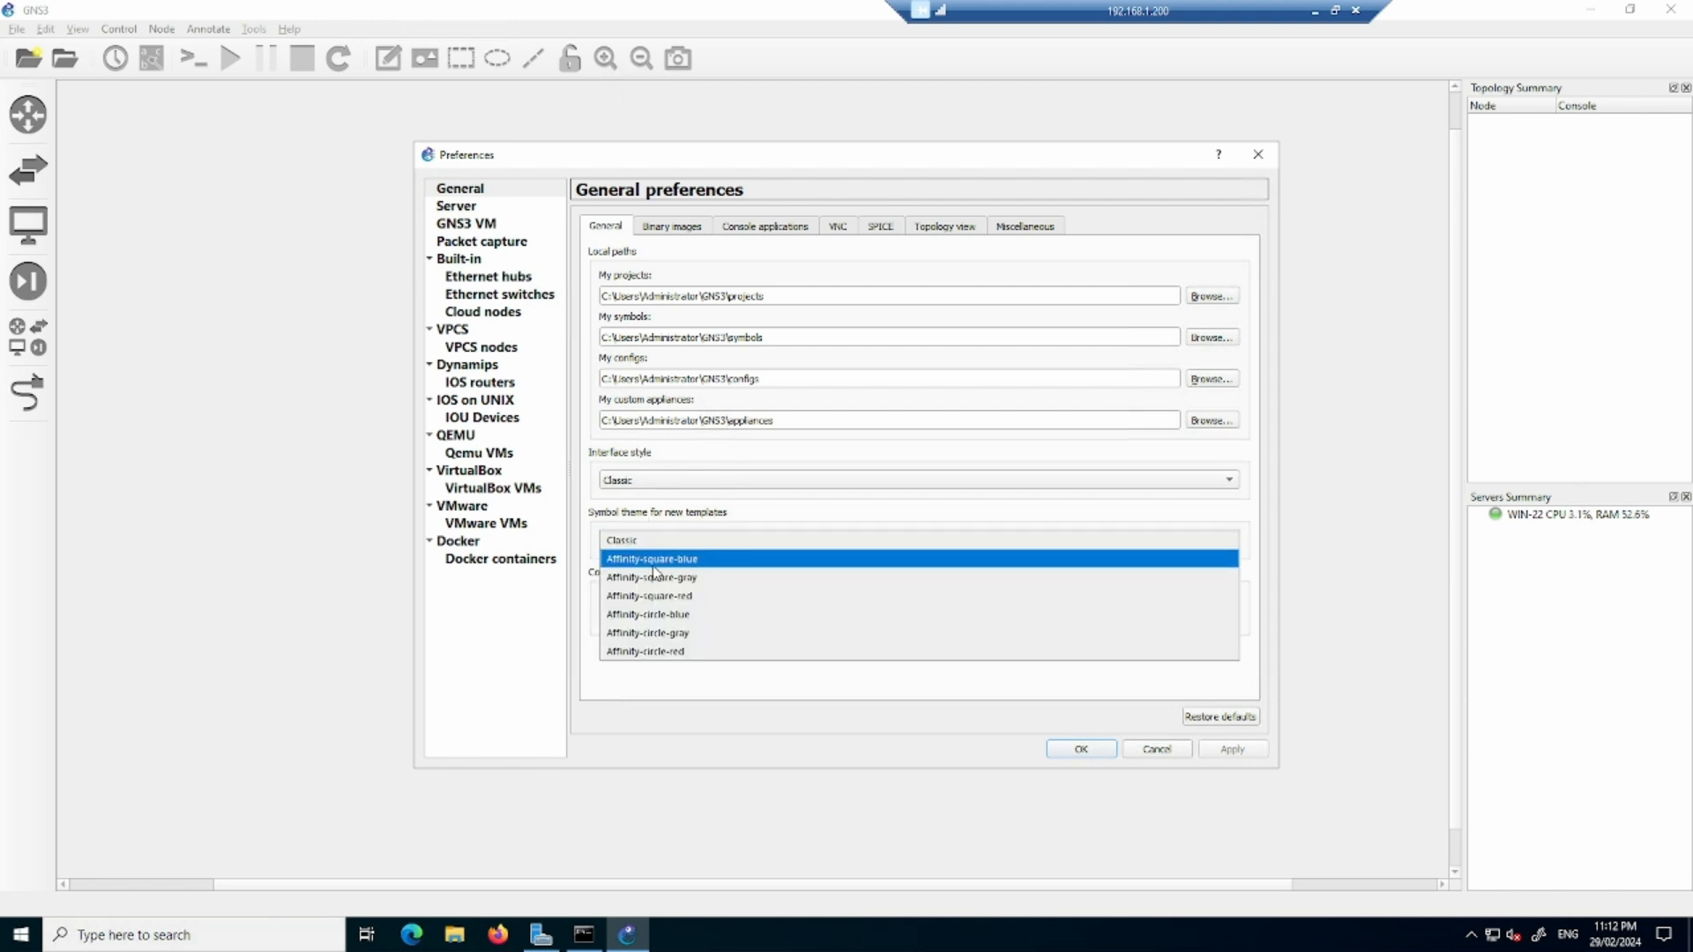
pyautogui.click(690, 564)
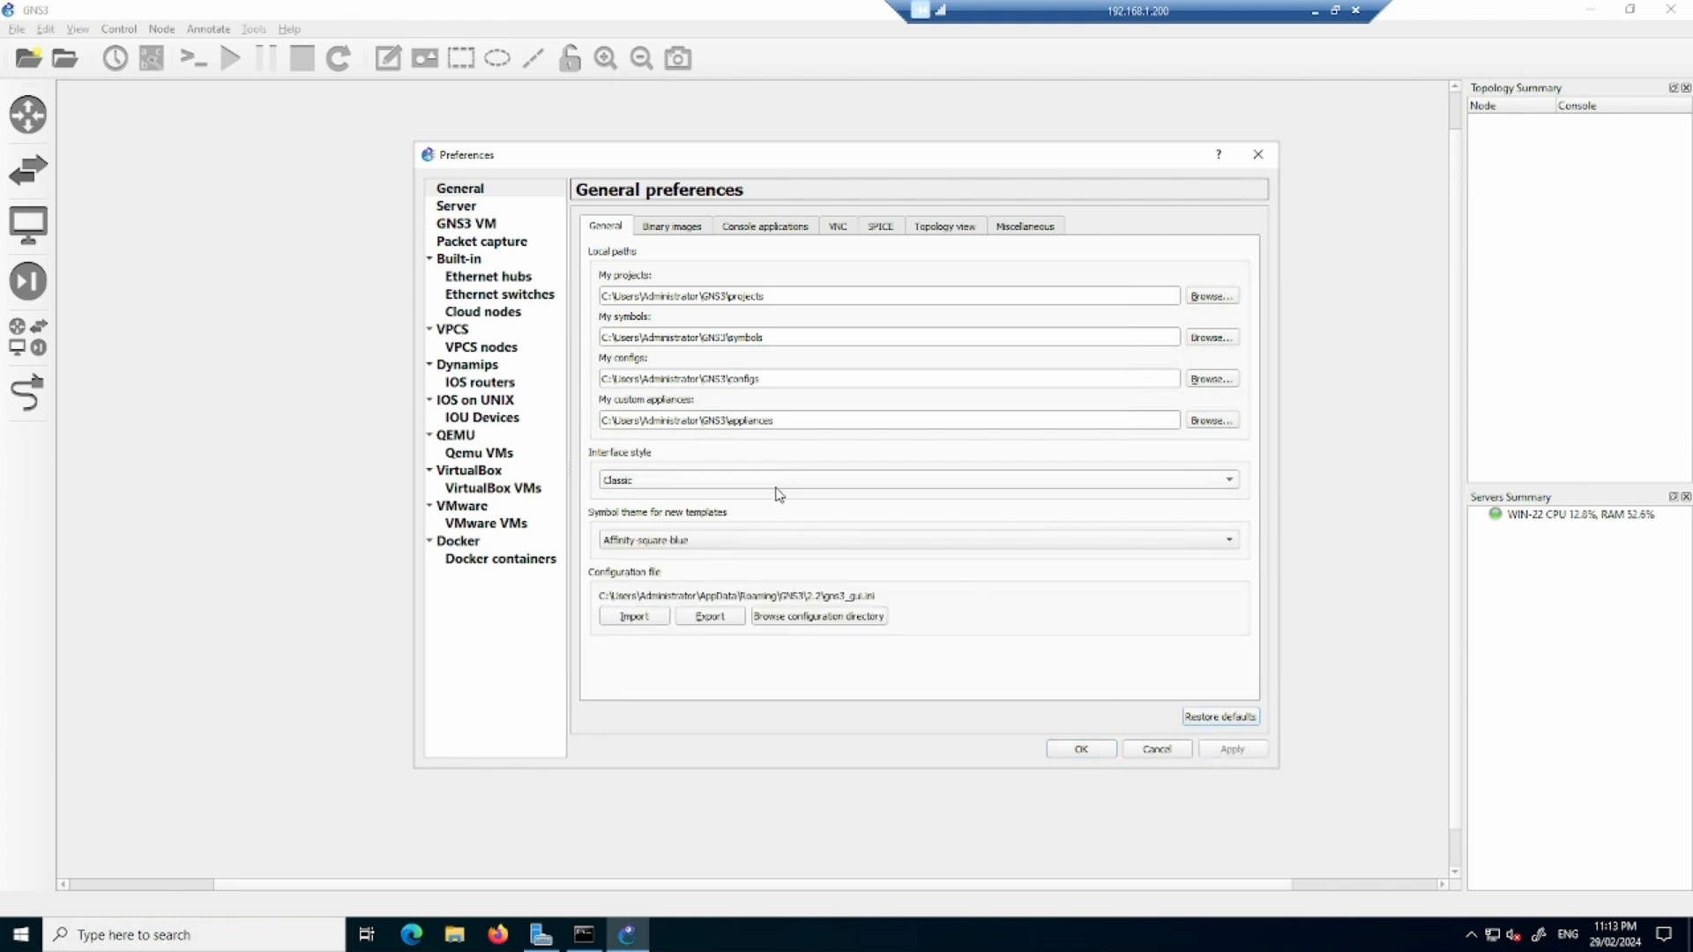
# - Set the main server's host binding to 192.168.1.200 in the Server preferences and apply it
pyautogui.click(456, 207)
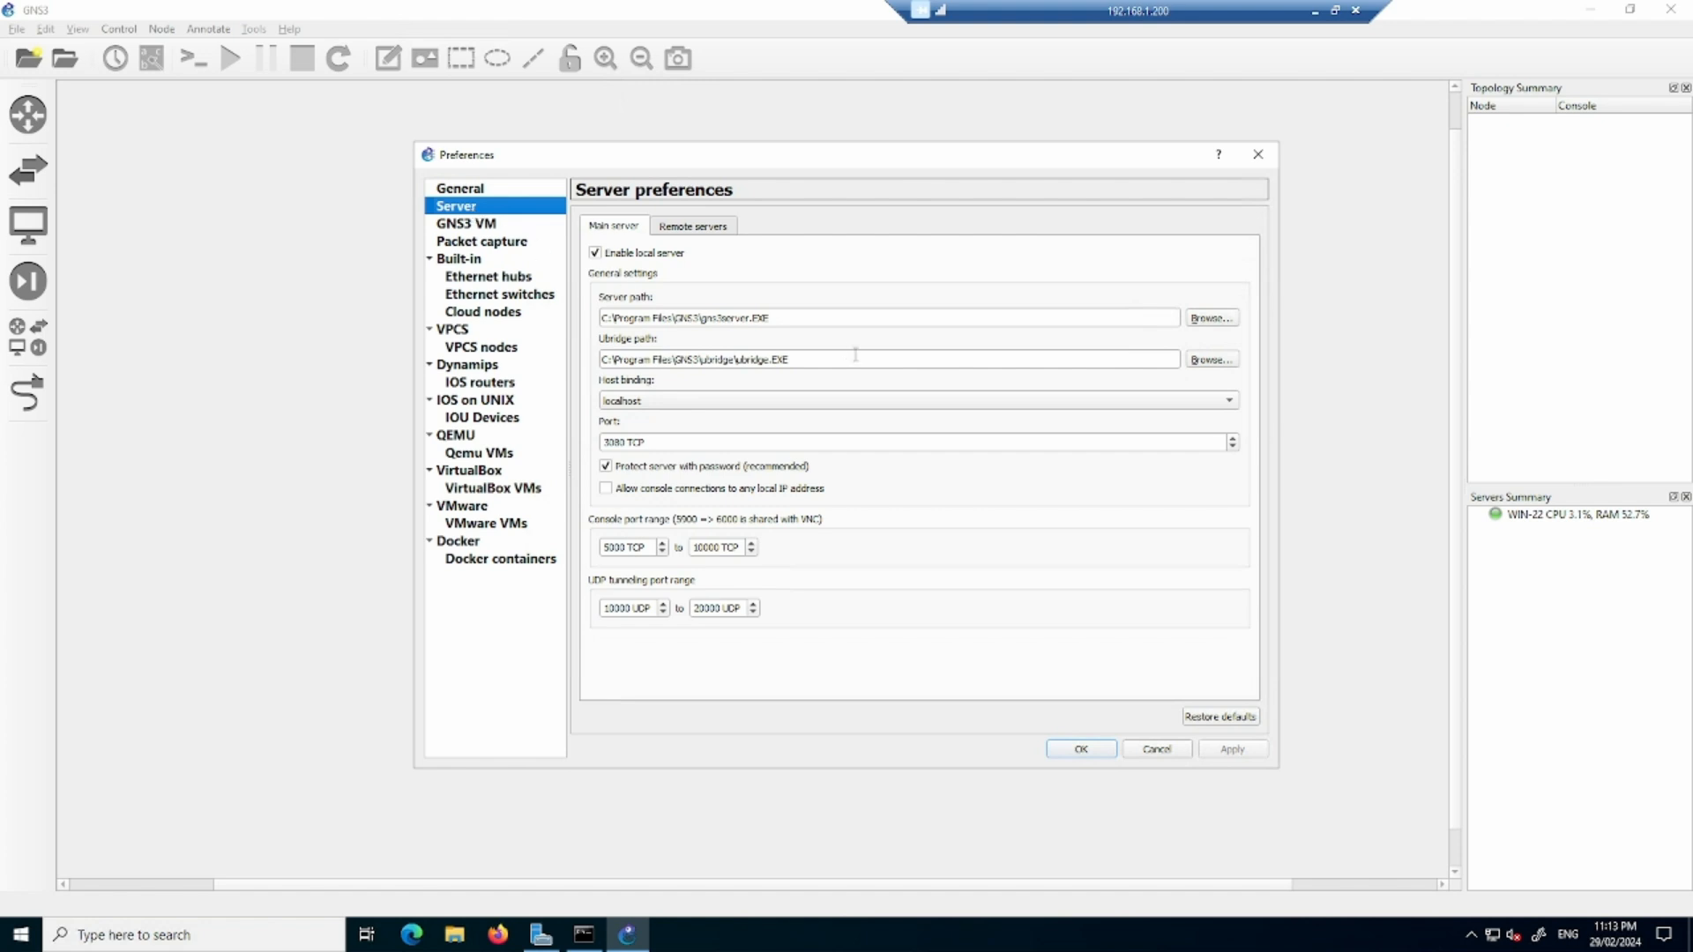
pyautogui.click(655, 405)
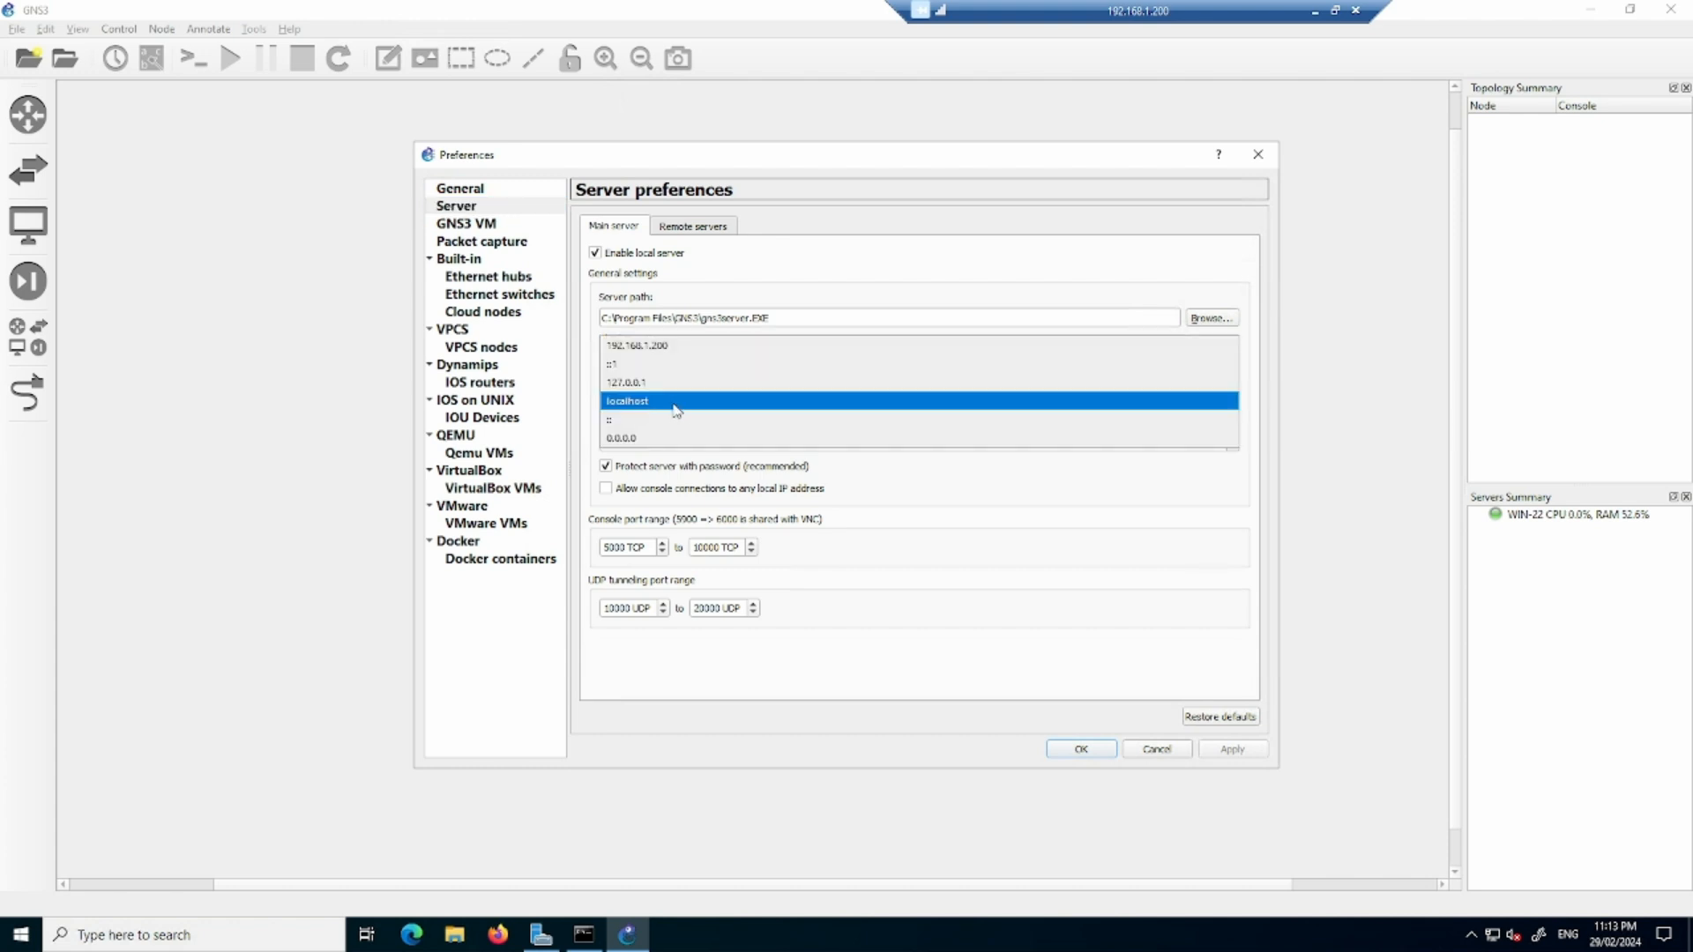
pyautogui.click(676, 353)
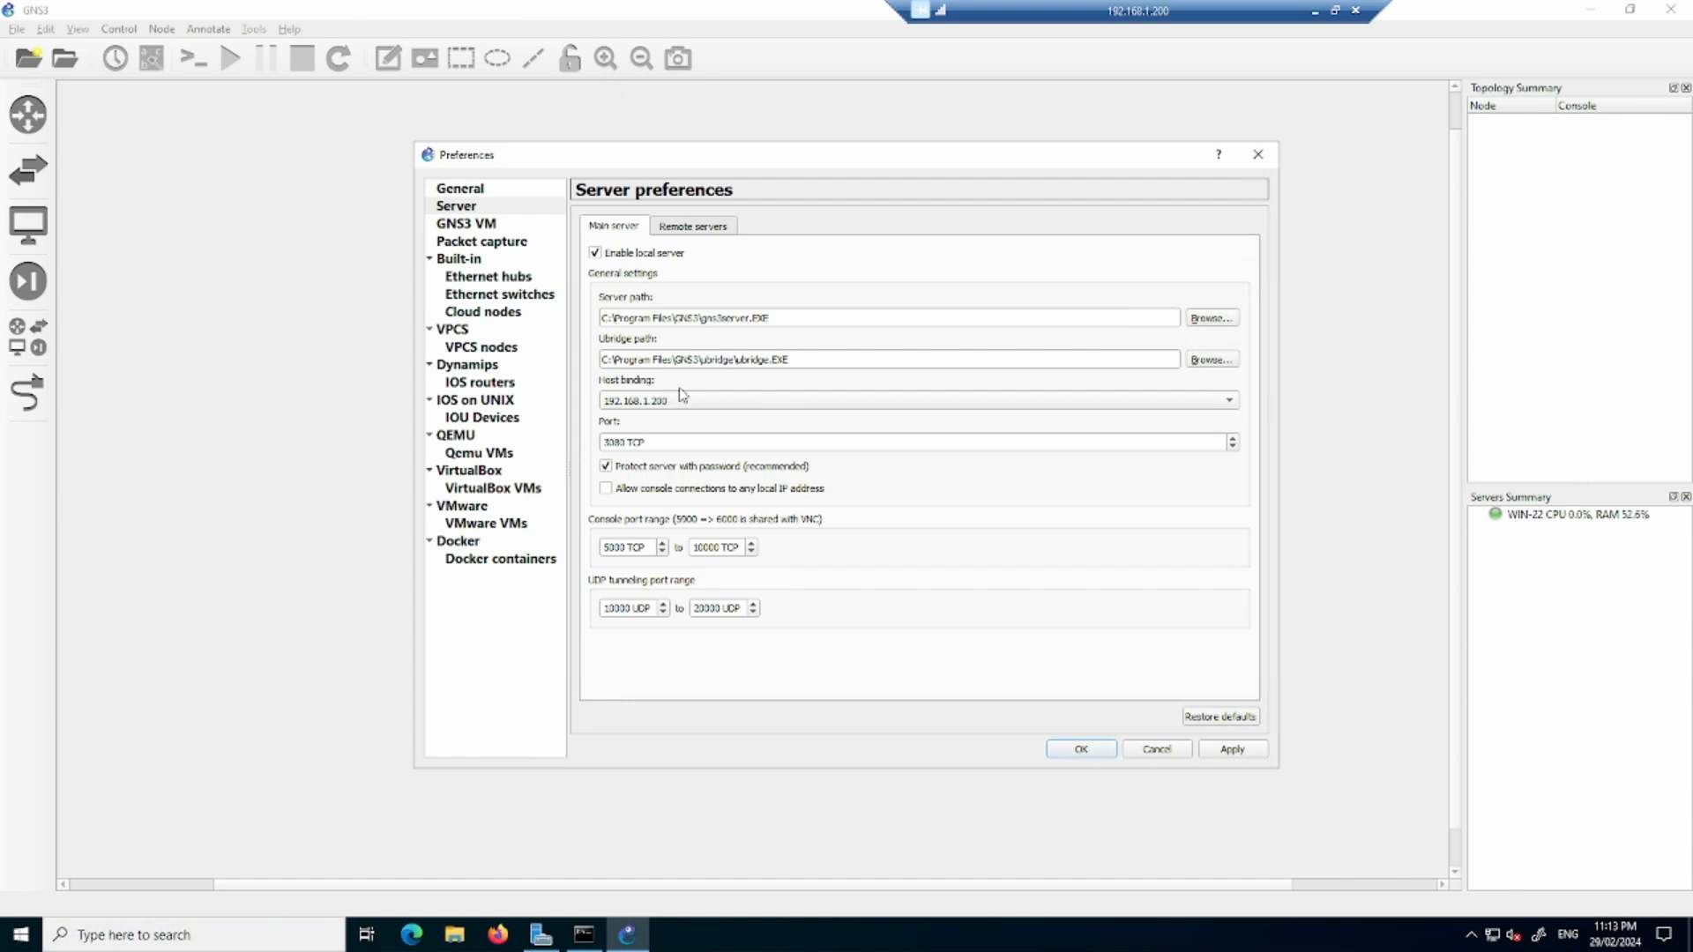
pyautogui.click(1233, 752)
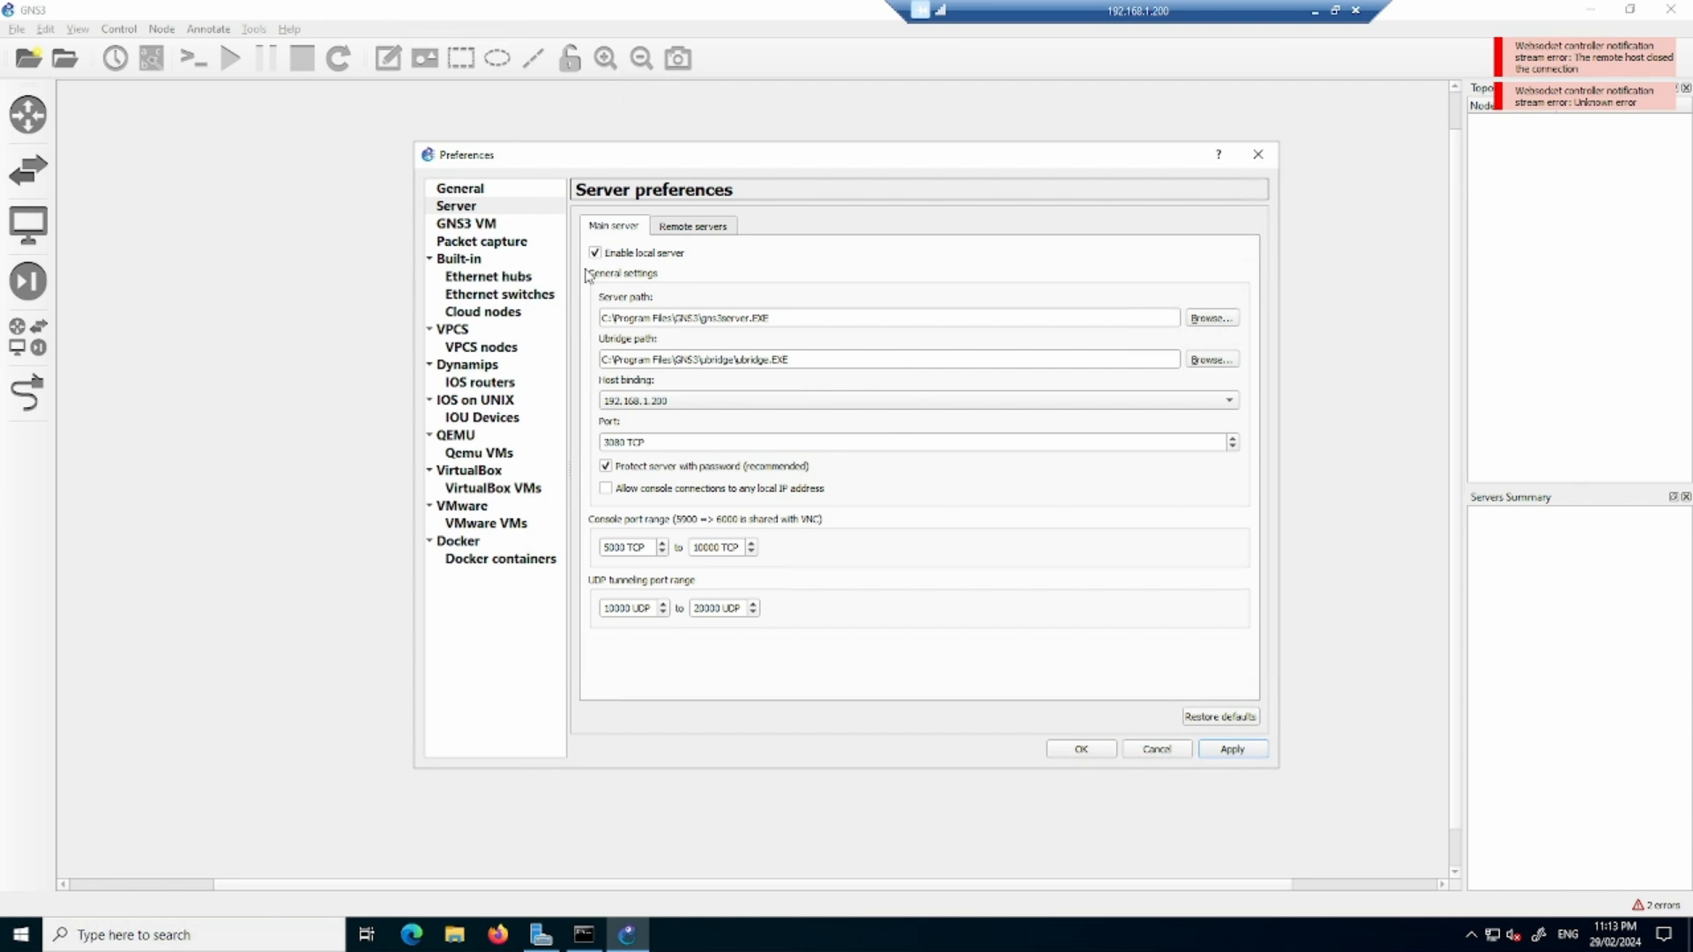
# - Check the GNS3 VM preferences, close Preferences without saving, and exit GNS3
pyautogui.click(484, 226)
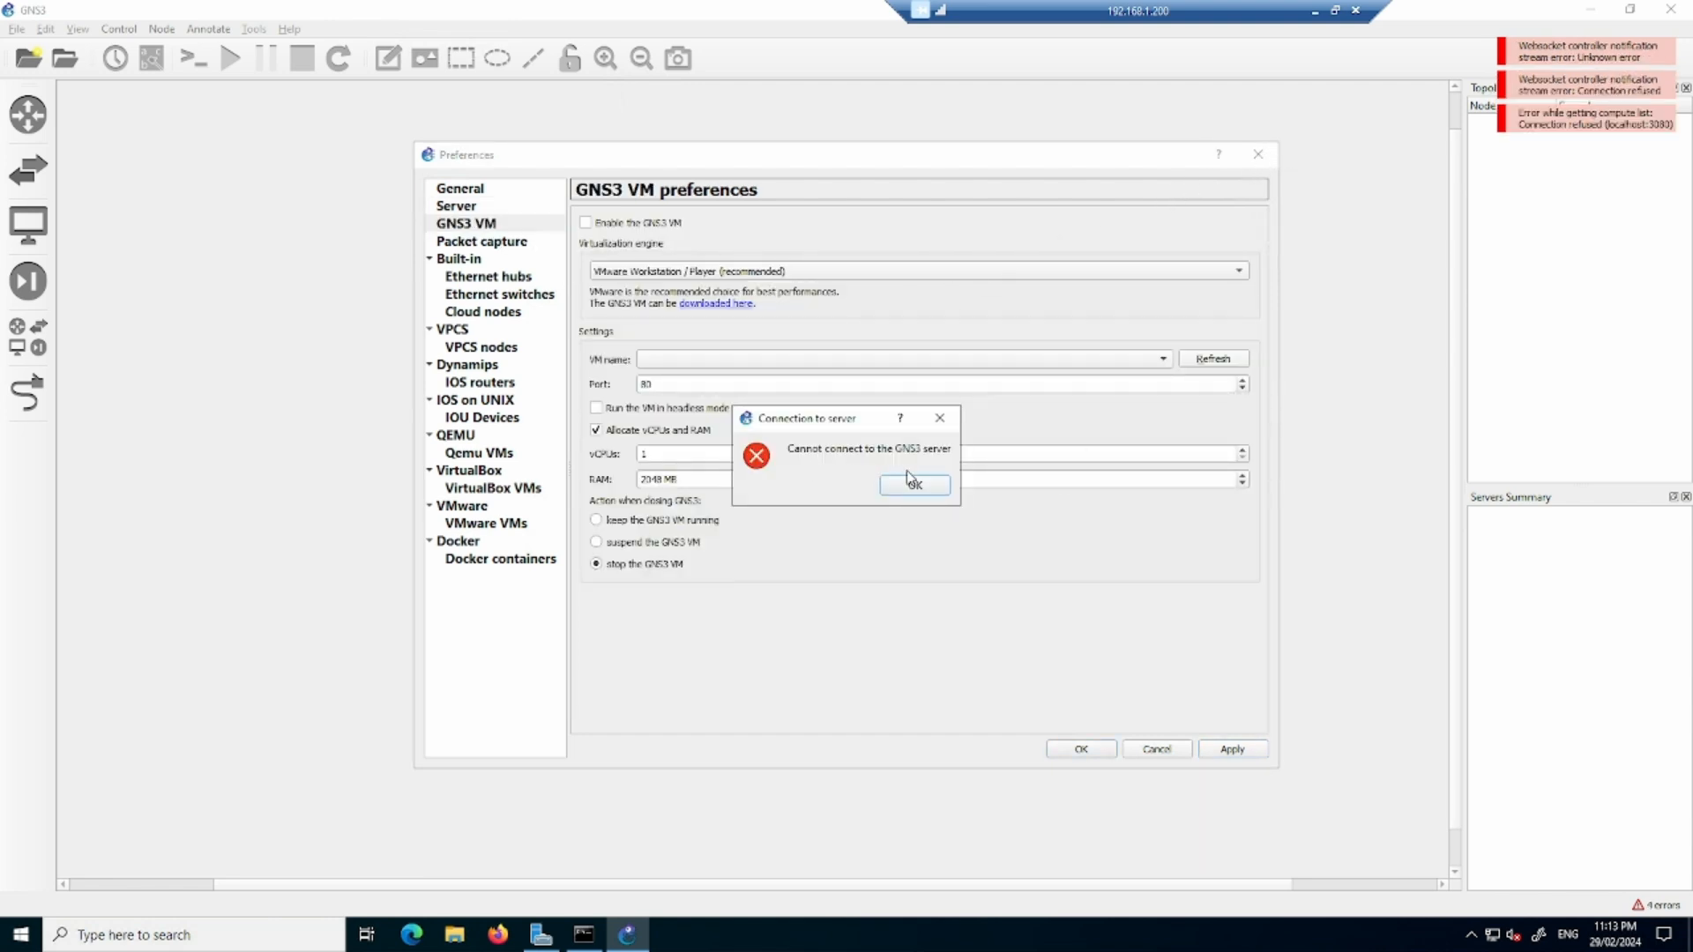
pyautogui.click(916, 486)
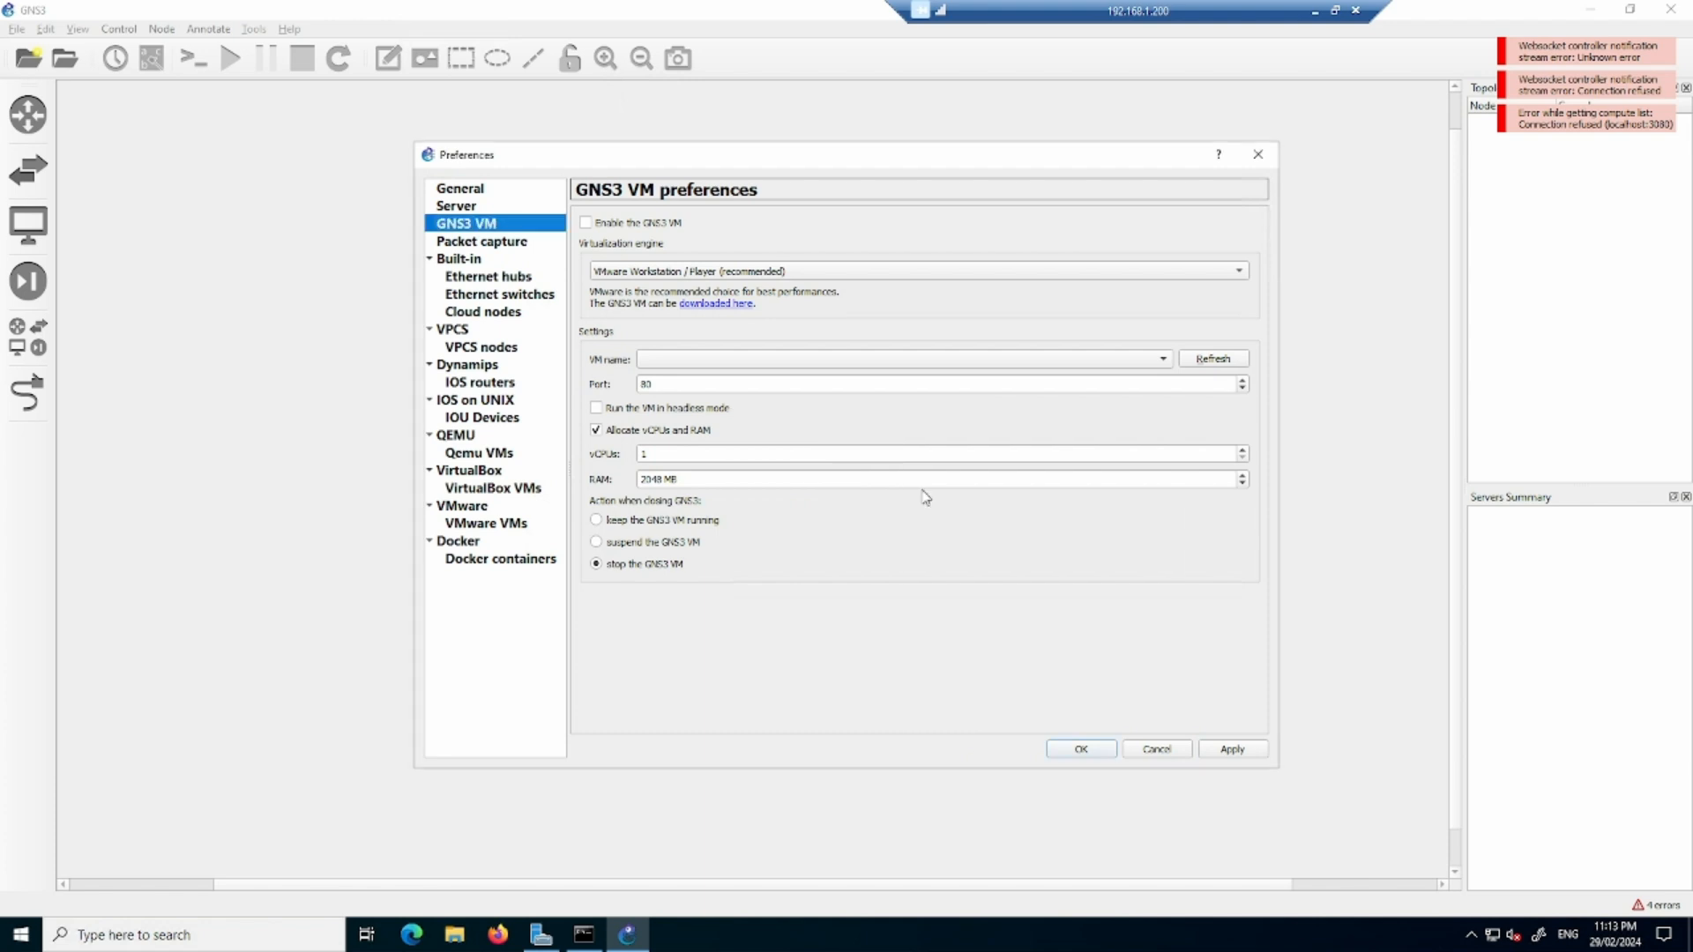
pyautogui.click(1258, 155)
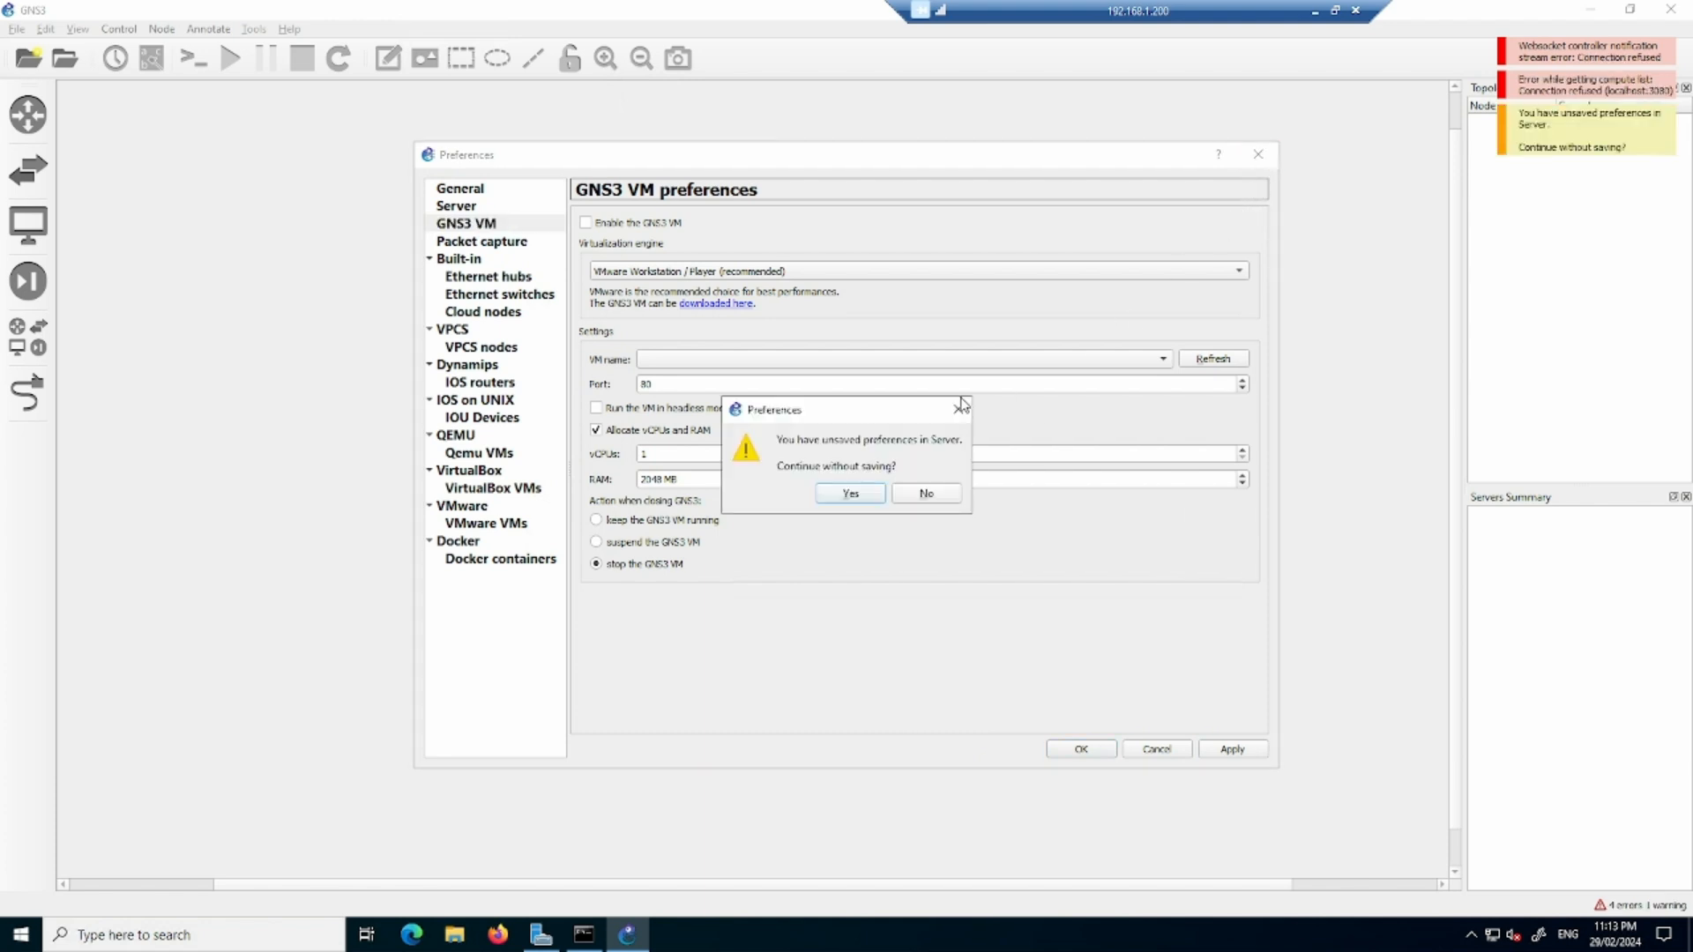
pyautogui.click(868, 493)
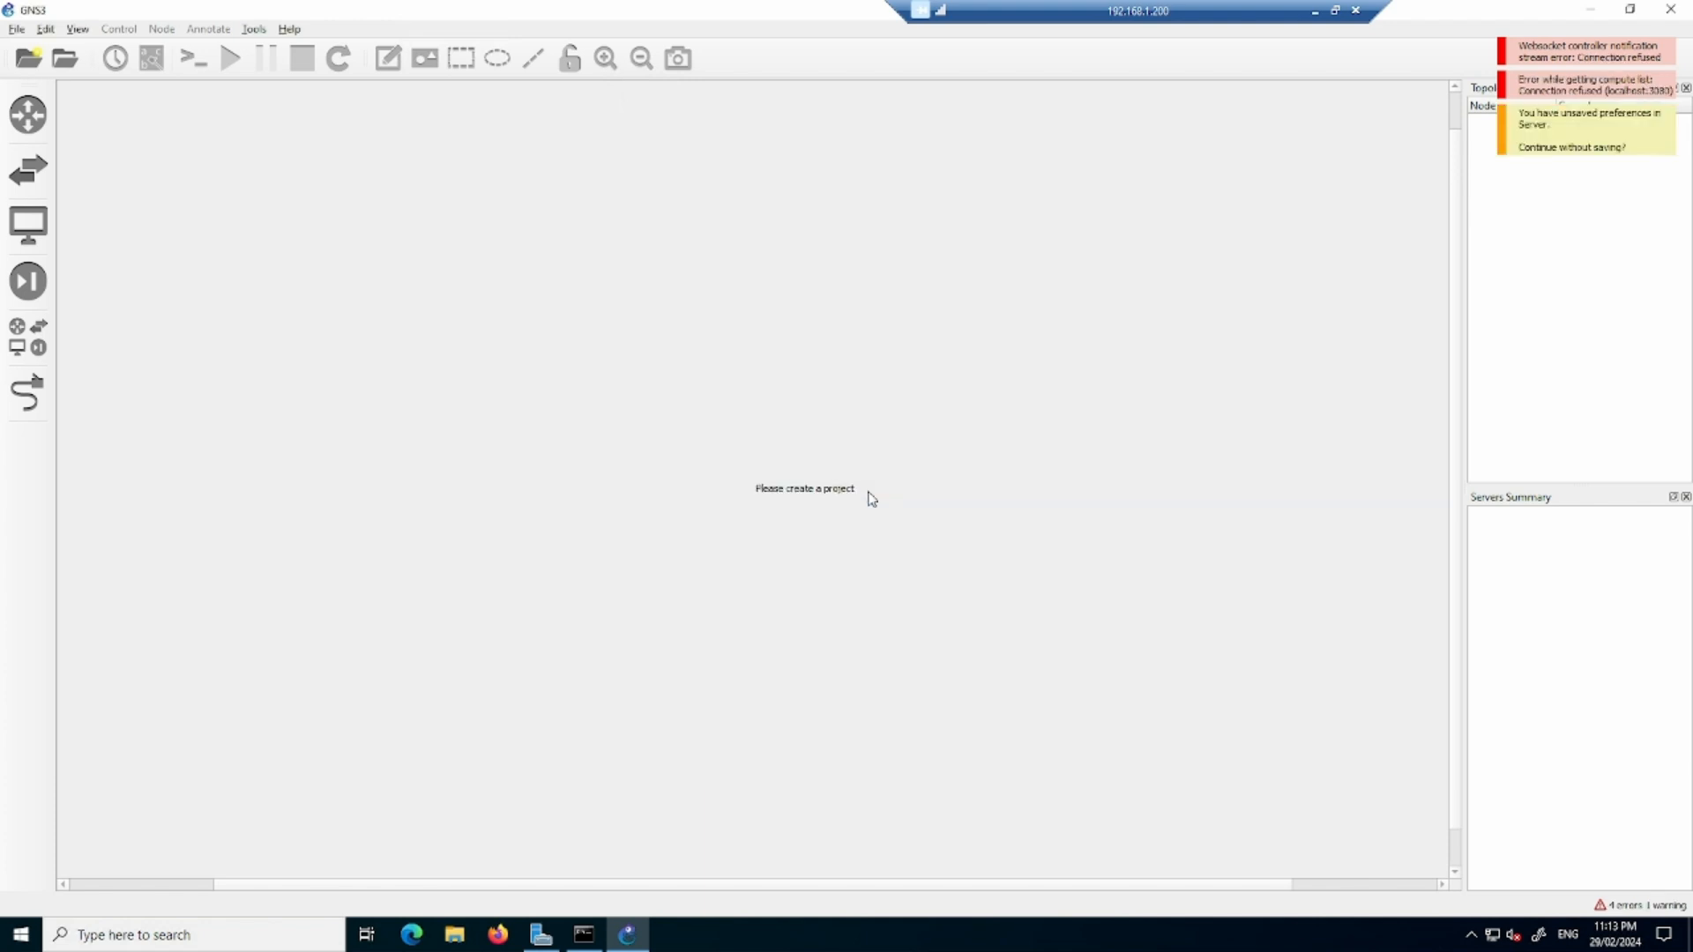
pyautogui.click(1672, 10)
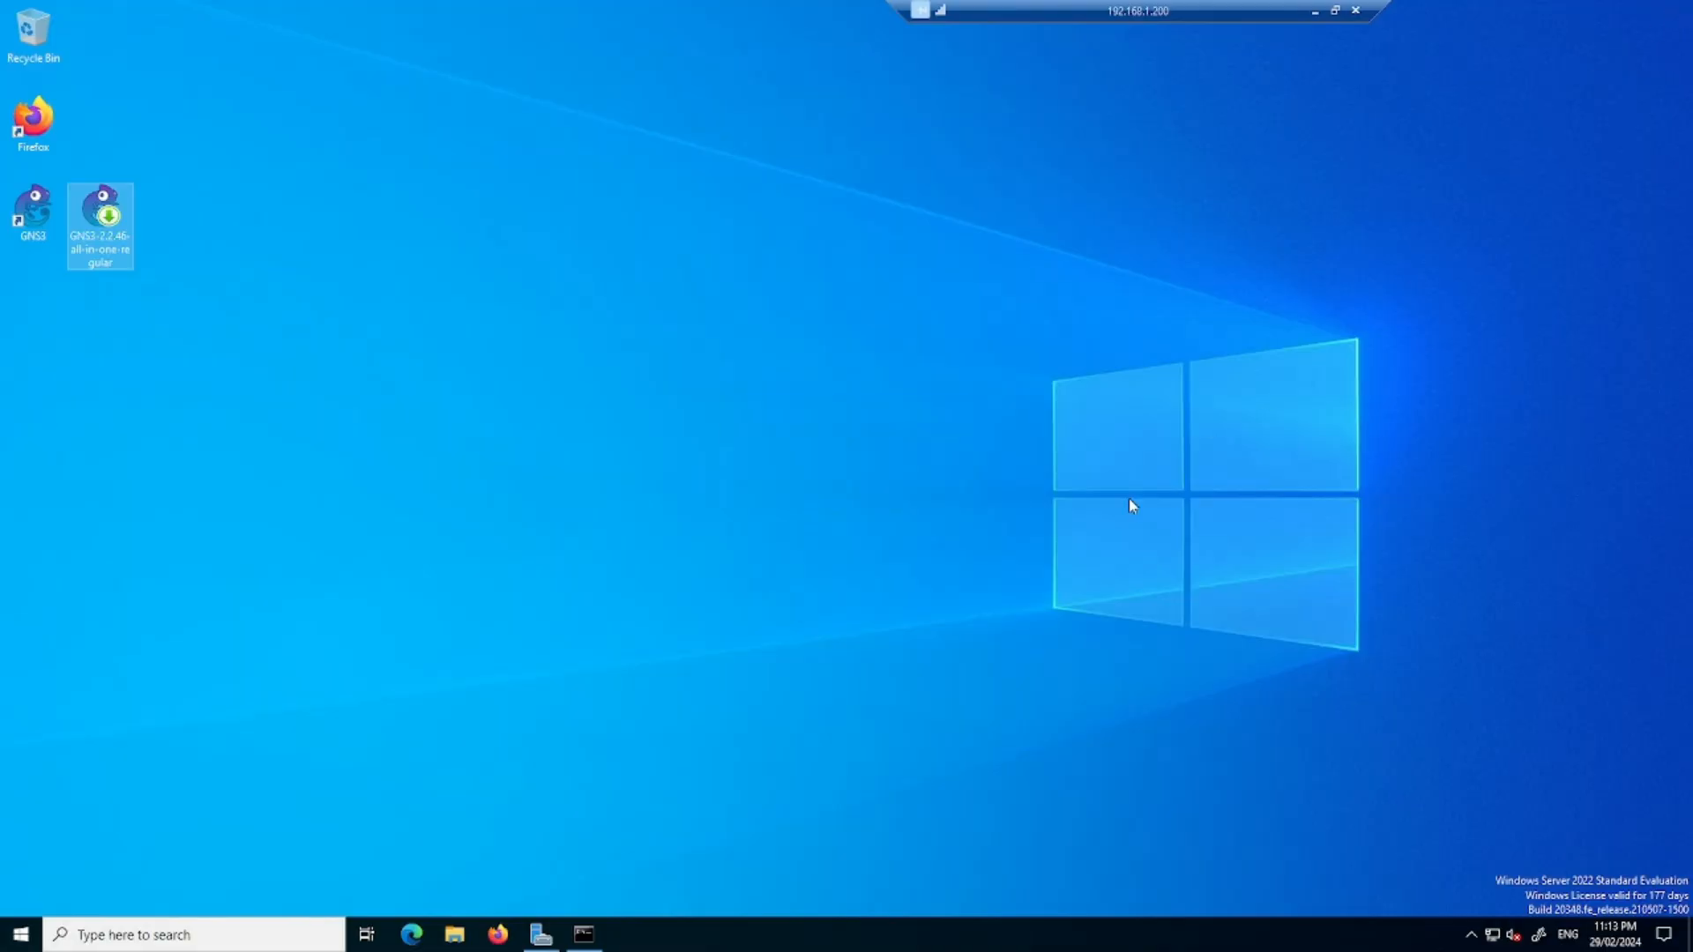
# - Relaunch GNS3 without creating a project, and narrow the Topology Summary and Servers Summary panes
pyautogui.doubleClick(36, 212)
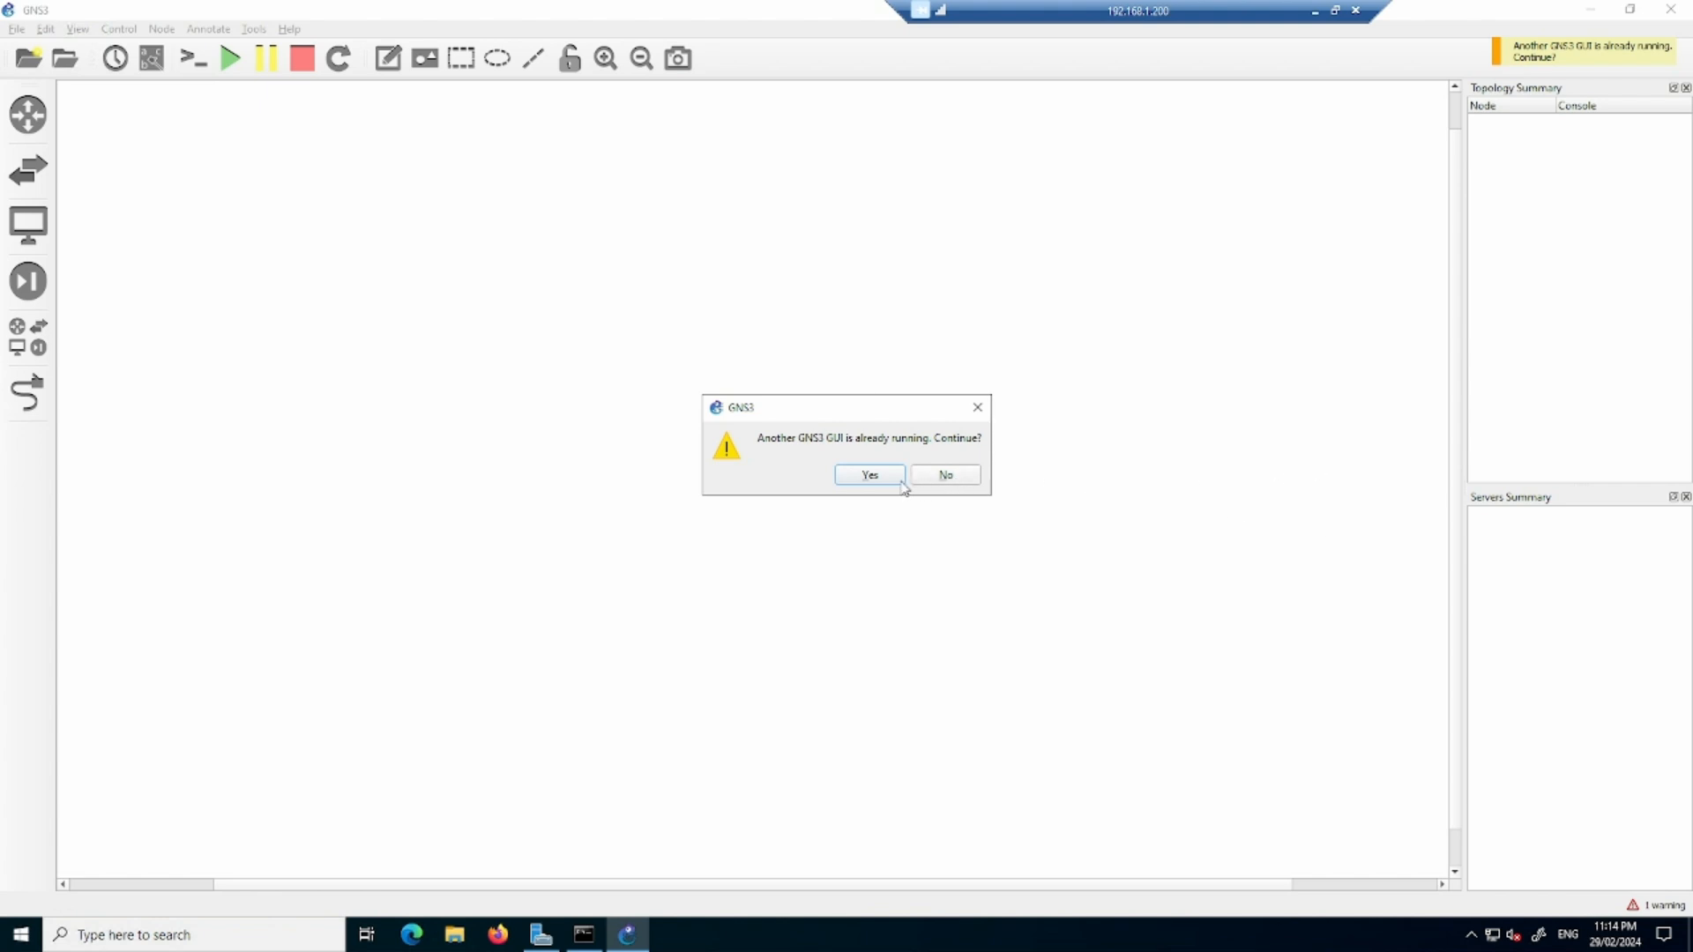
pyautogui.click(945, 479)
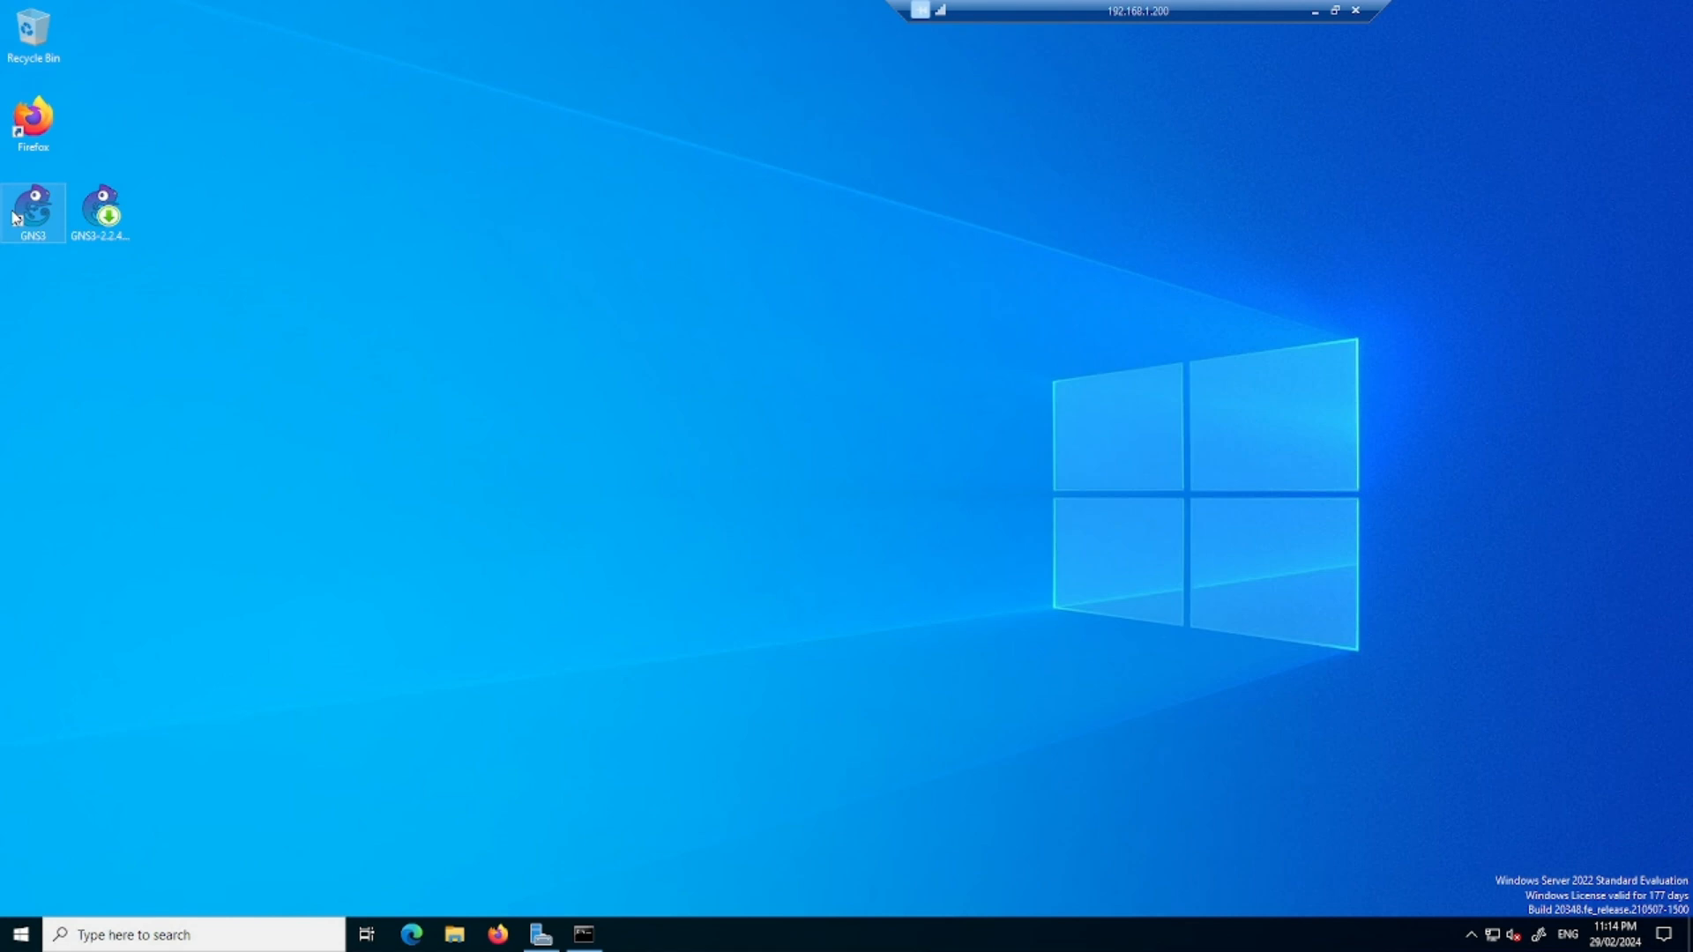
pyautogui.doubleClick(44, 222)
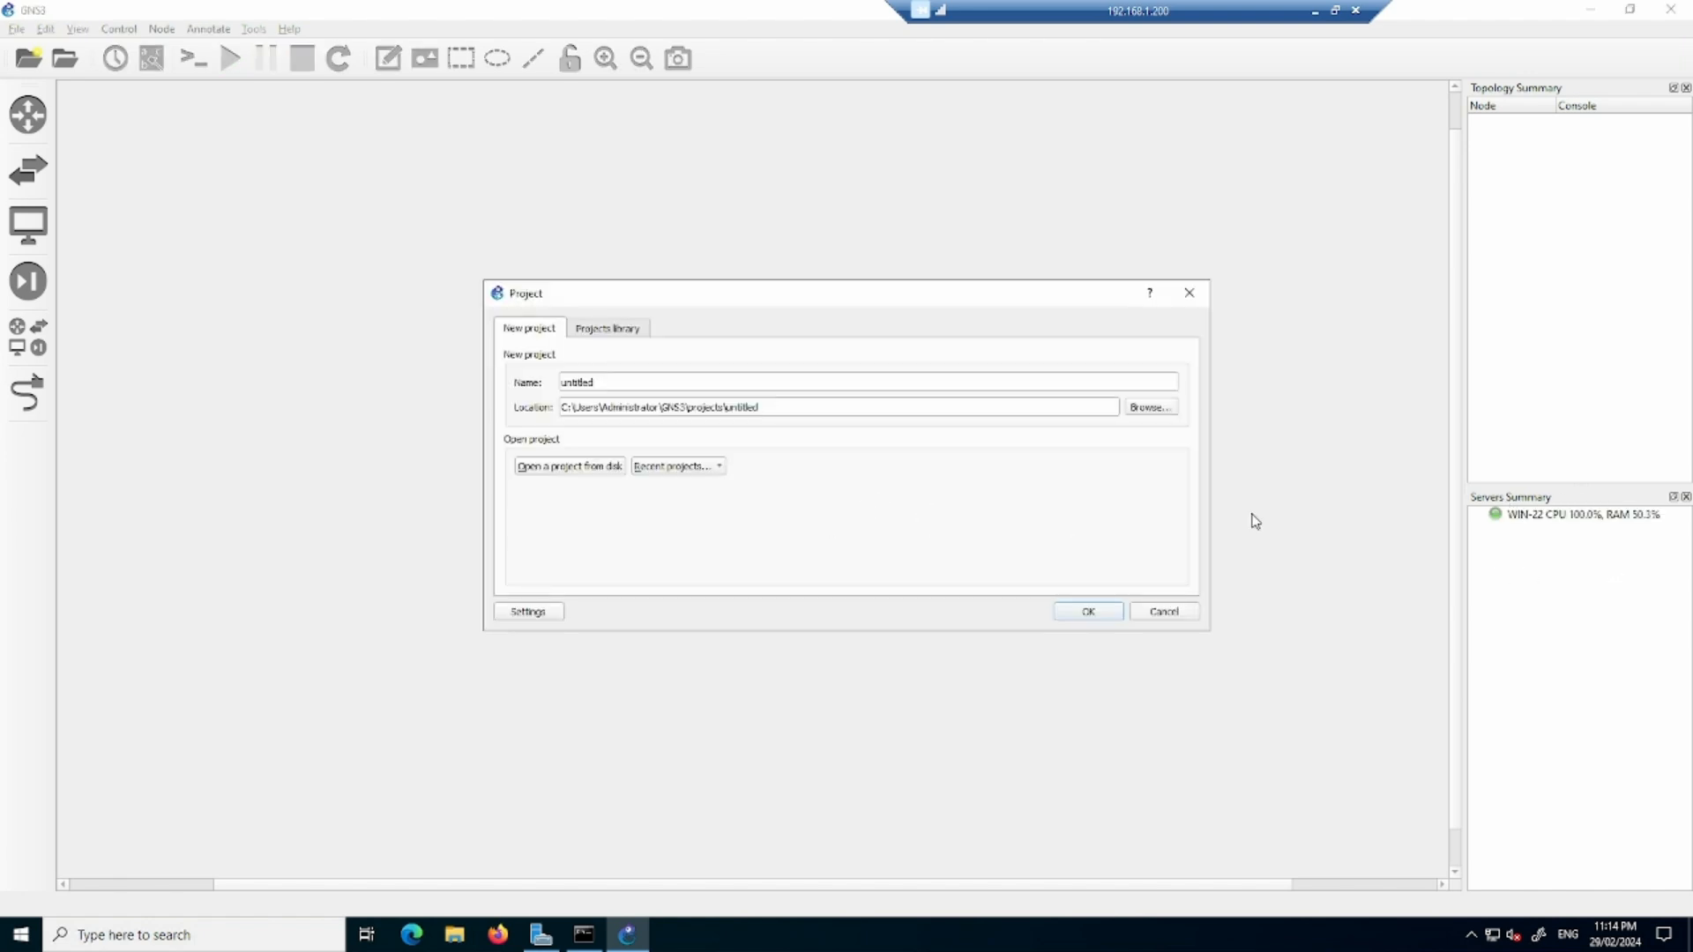
pyautogui.click(1166, 613)
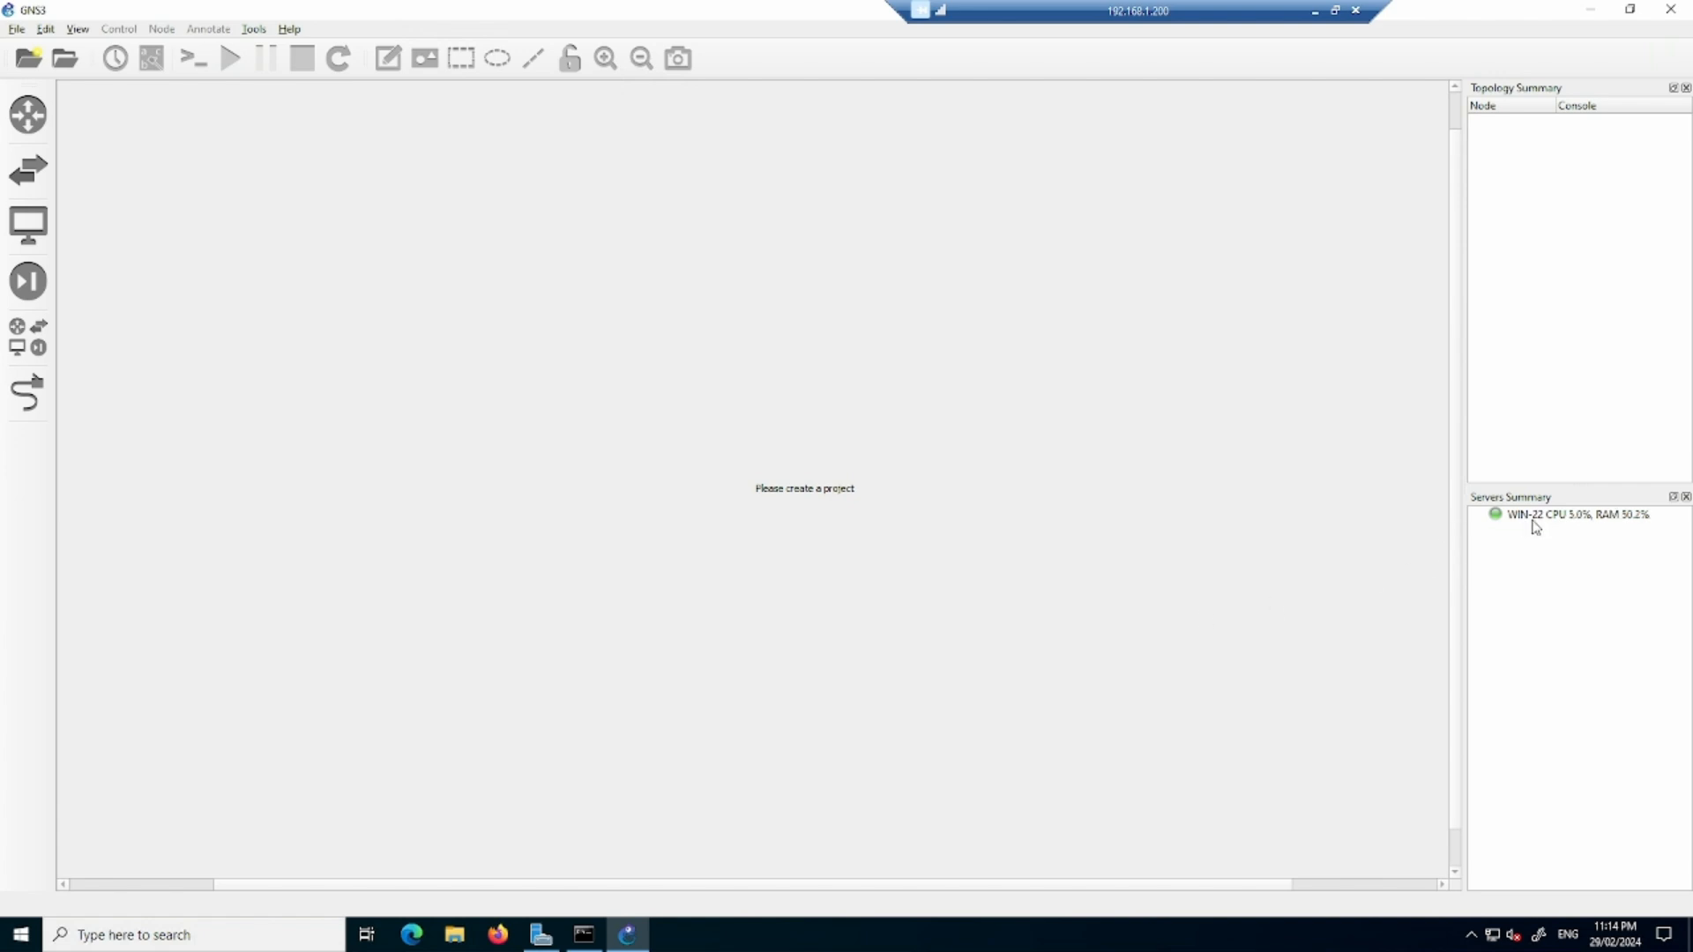
pyautogui.moveTo(1467, 465); pyautogui.dragTo(1516, 465)
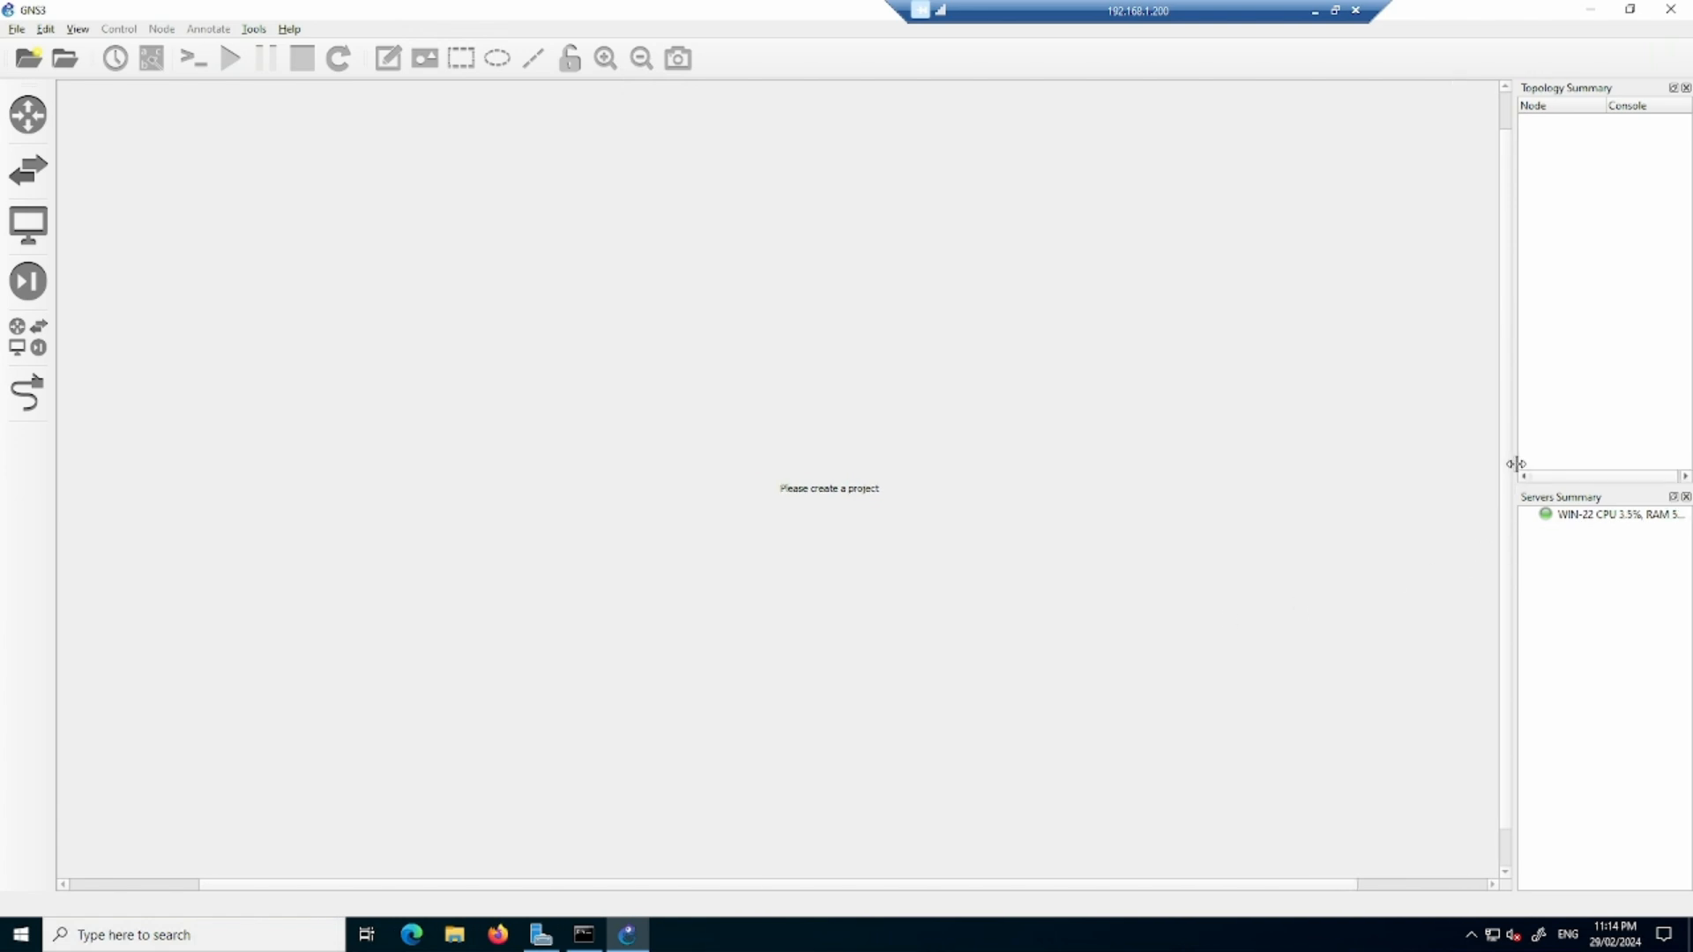
# - Open the GNS3 VM preferences and try the Enable the GNS3 VM option
pyautogui.click(45, 29)
pyautogui.click(86, 111)
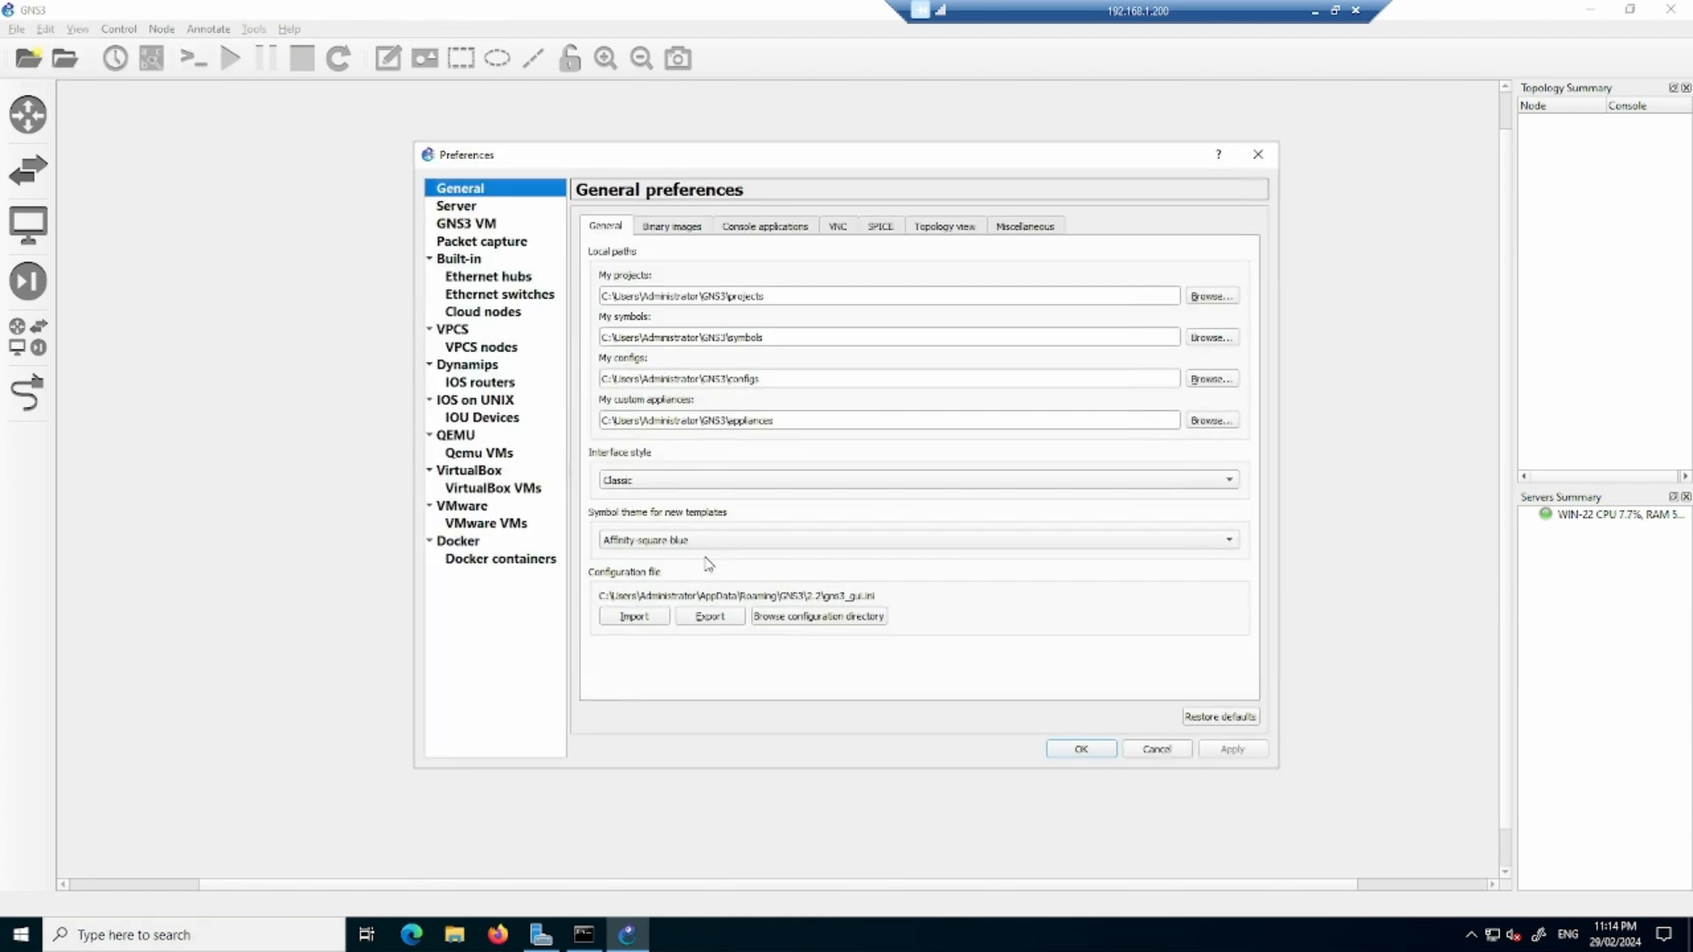
pyautogui.click(468, 226)
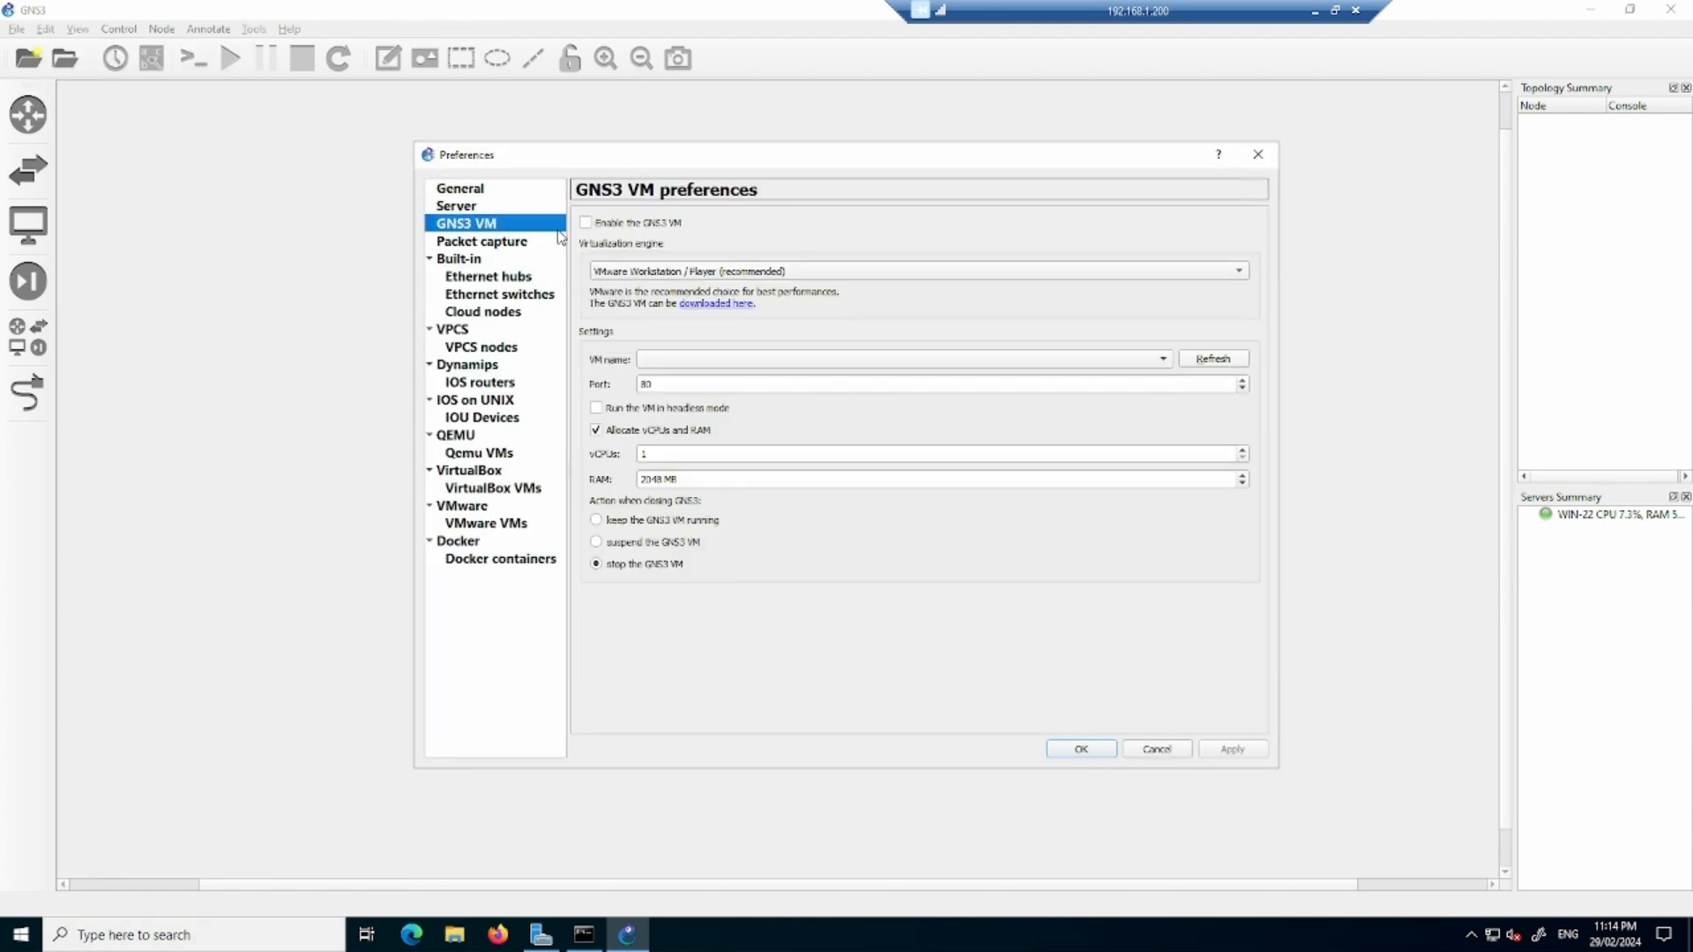
pyautogui.click(586, 223)
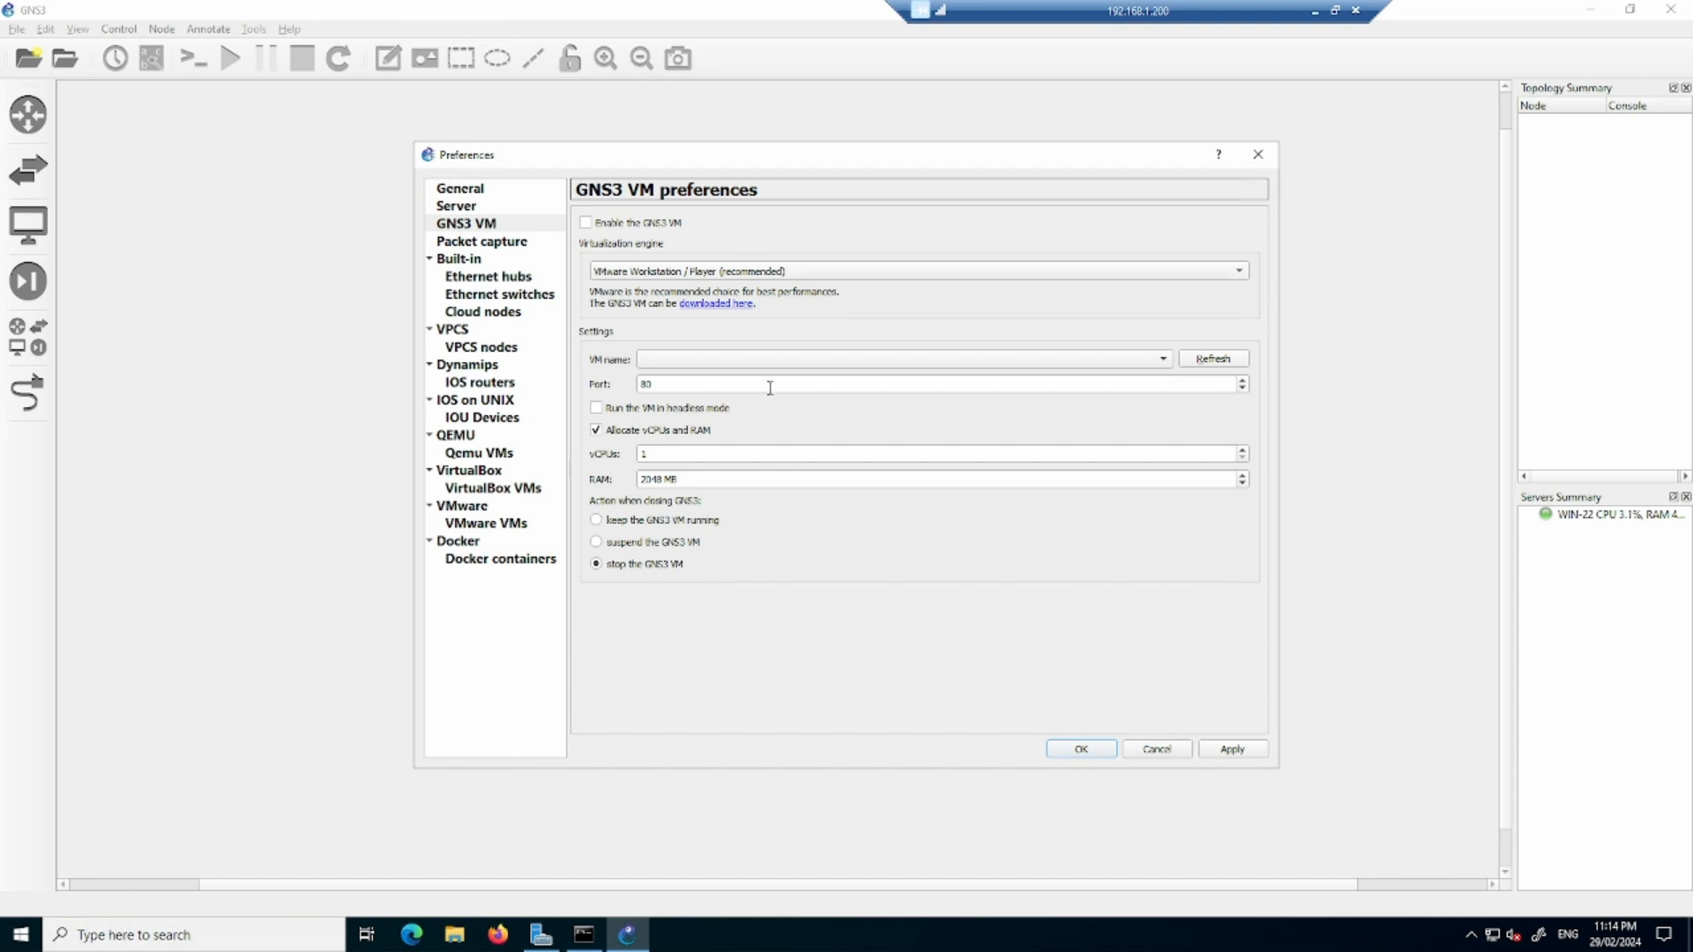
# - Add a remote server entry in the Server preferences and name it GNS3-VM
pyautogui.click(467, 209)
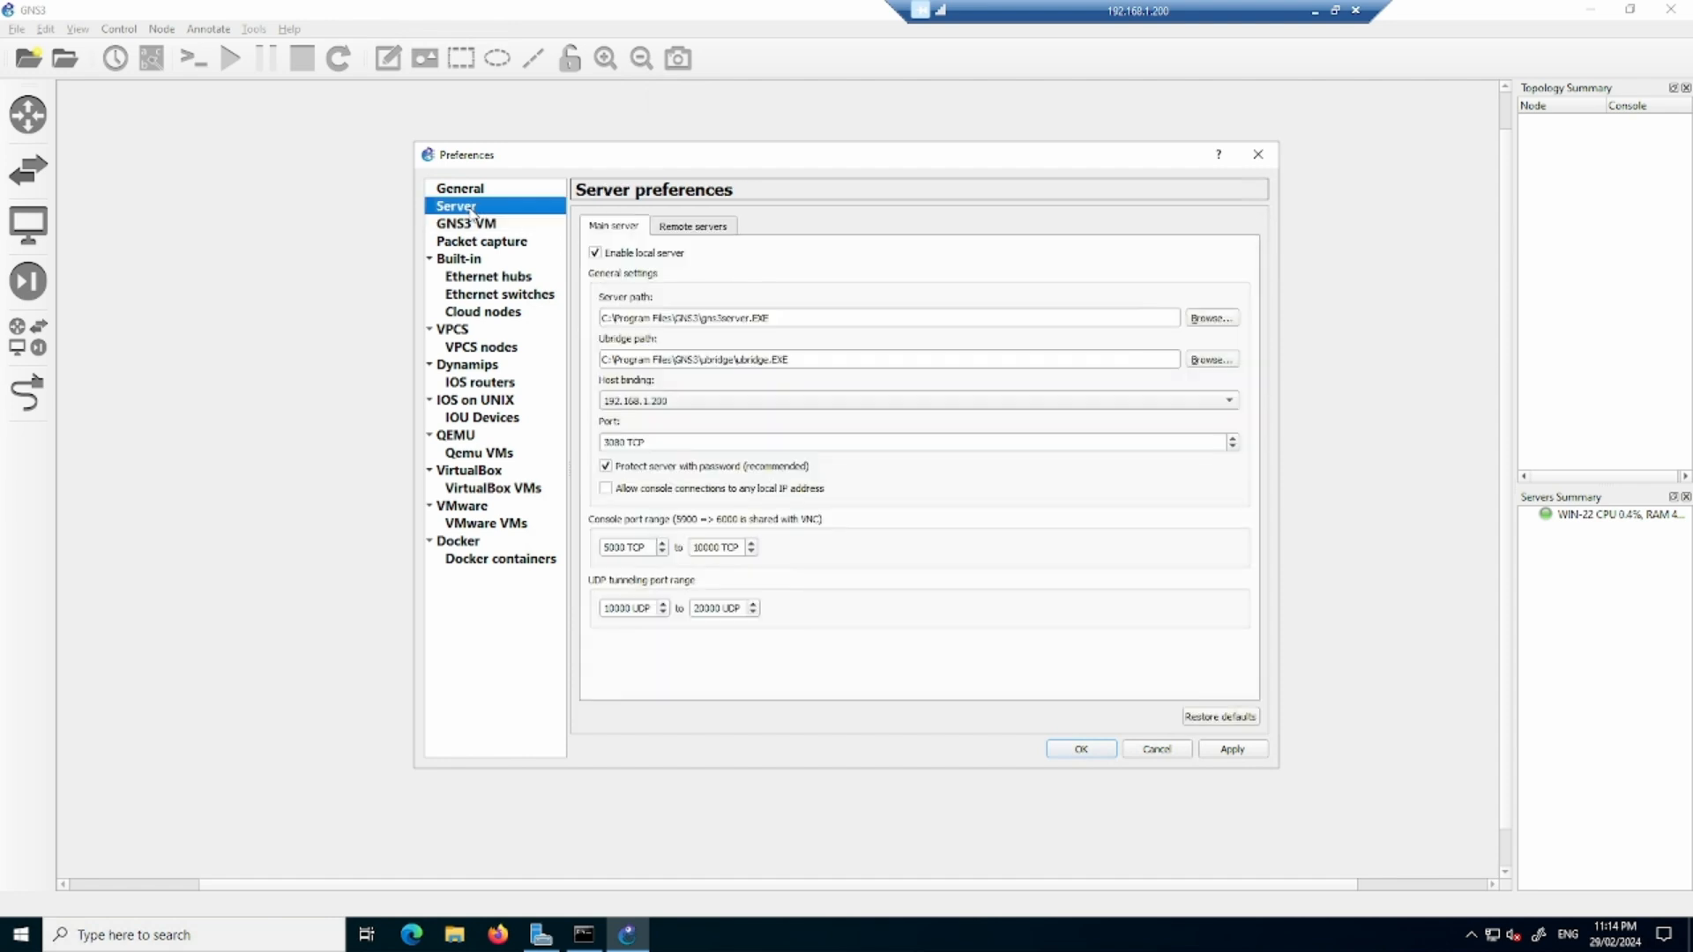
pyautogui.click(698, 227)
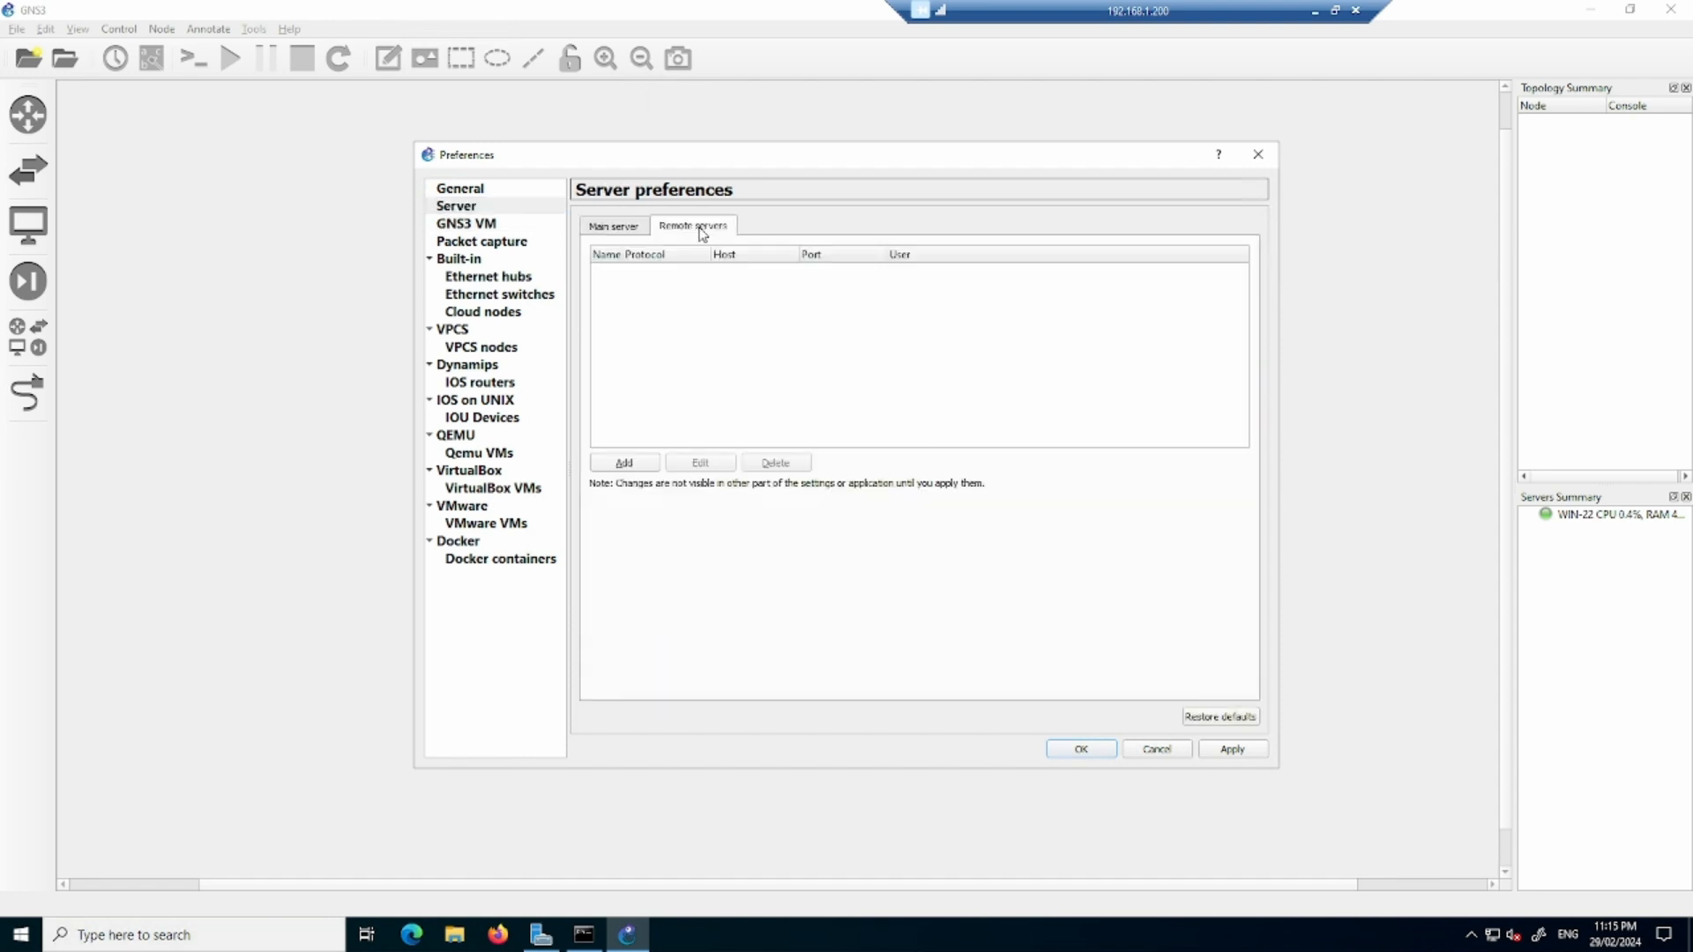
pyautogui.click(625, 463)
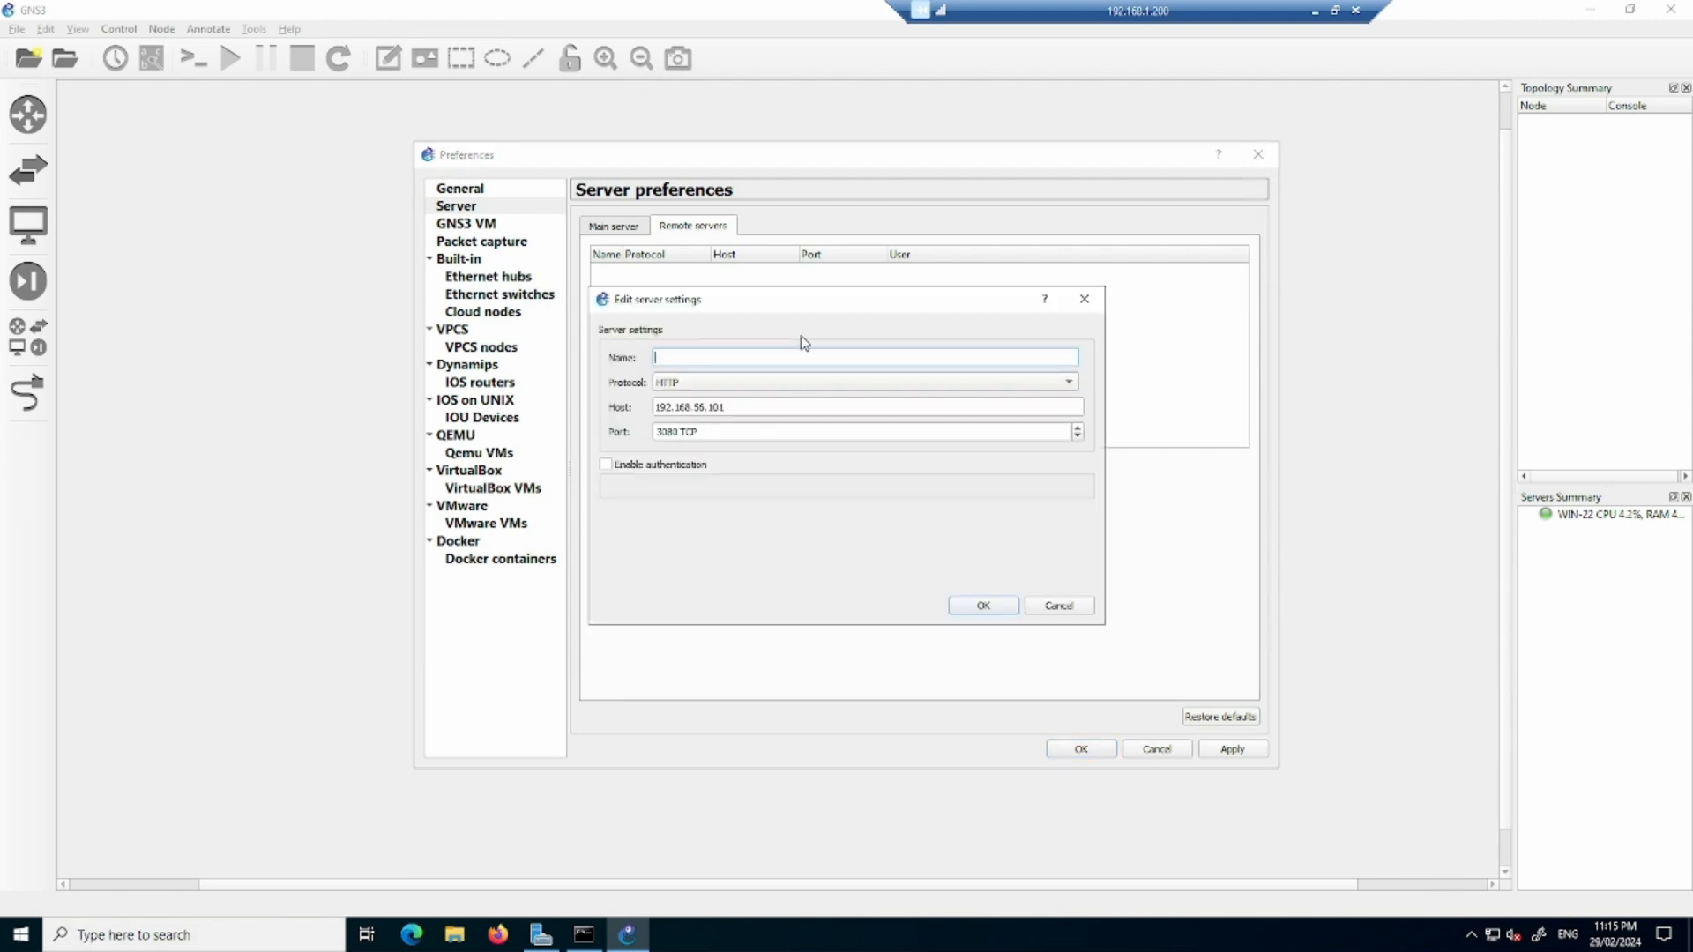
pyautogui.write('192.168.1.47')
pyautogui.moveTo(748, 356); pyautogui.dragTo(585, 342)
pyautogui.press('BackSpace')
pyautogui.write('GNS')
pyautogui.write('3-V')
# - Set the new remote server's host to 192.168.1.47 and port to 80, and enable authentication
pyautogui.moveTo(736, 407); pyautogui.dragTo(587, 397)
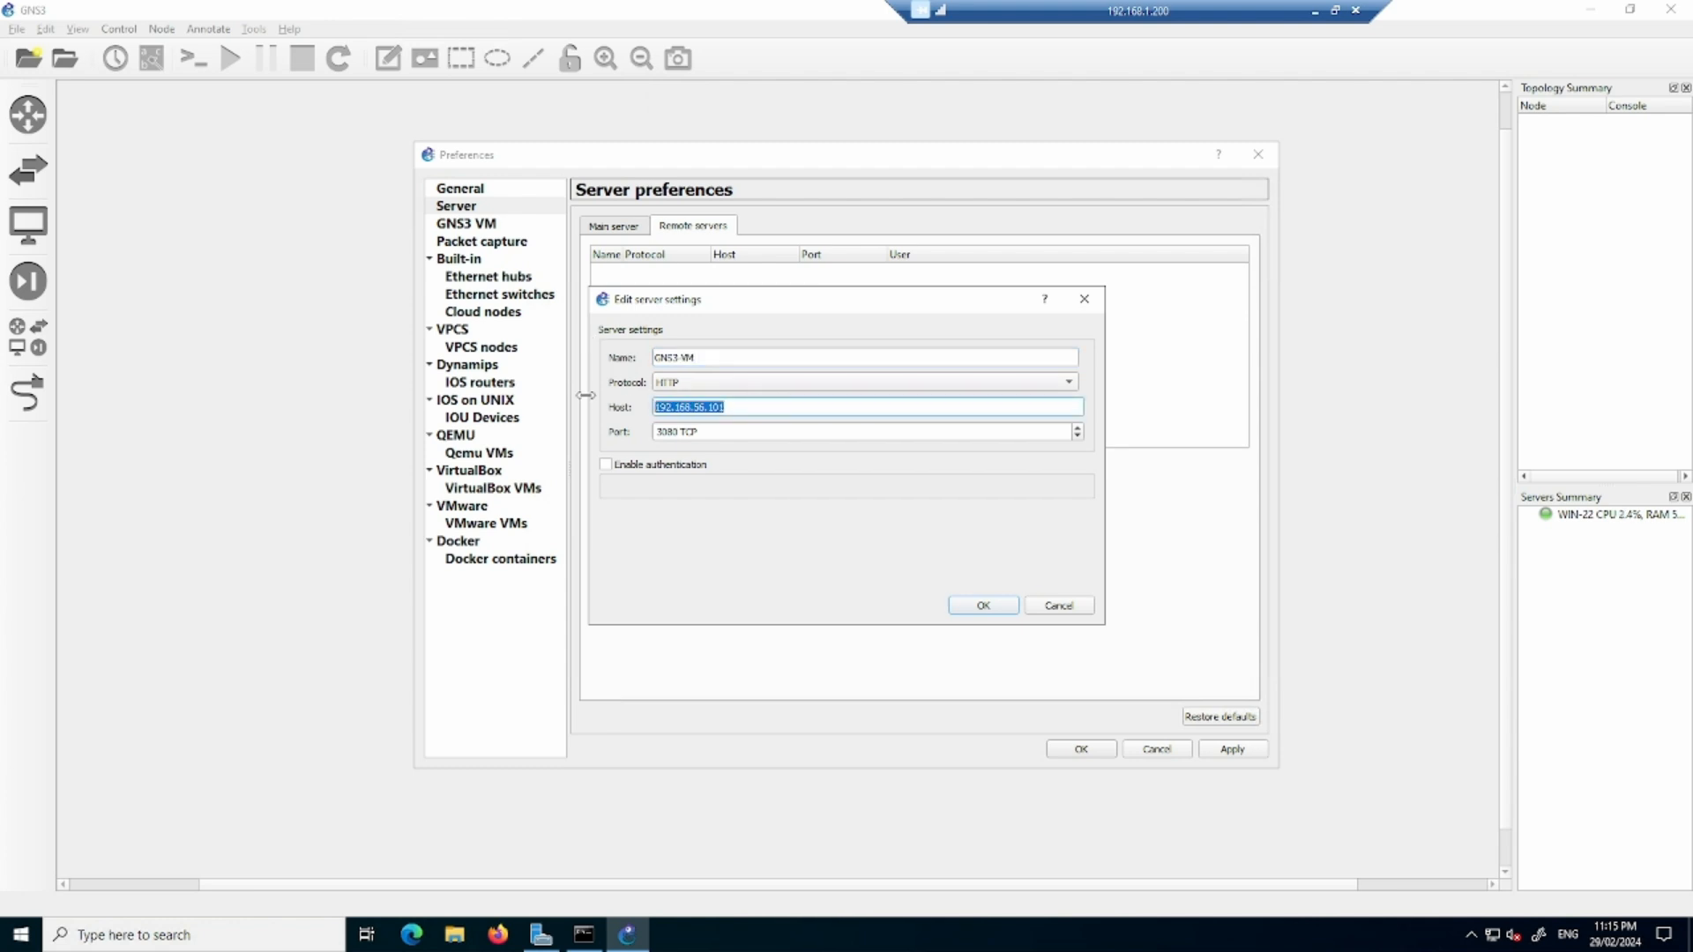
pyautogui.write('192.168.1.47')
pyautogui.moveTo(707, 432); pyautogui.dragTo(659, 432)
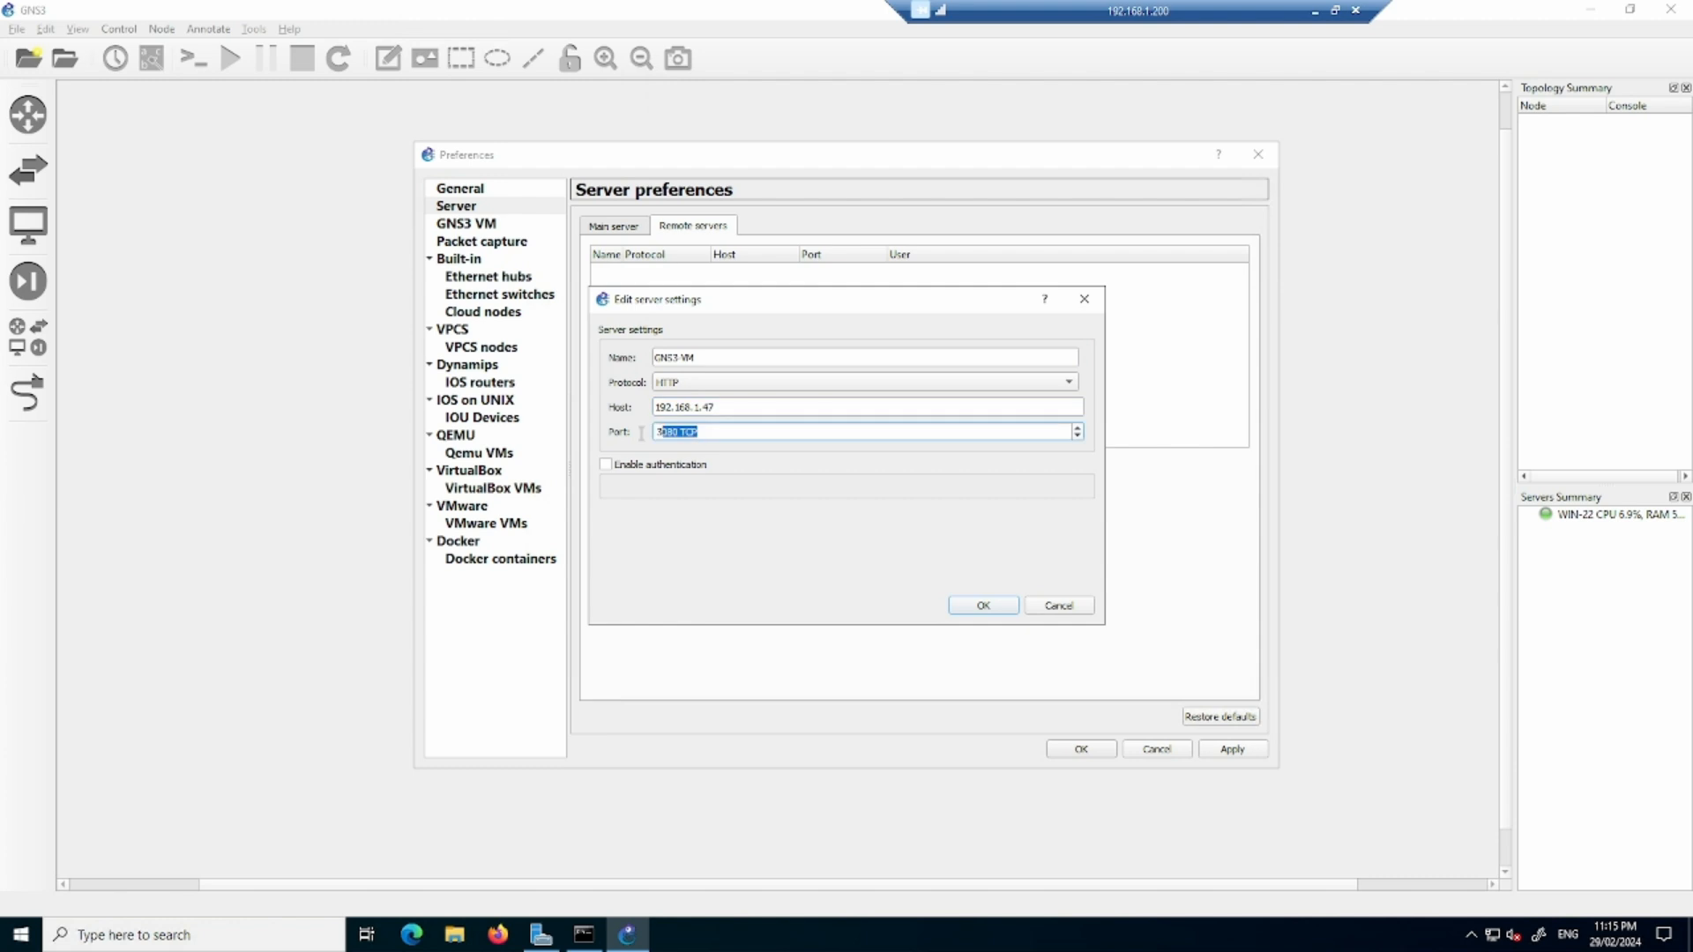
pyautogui.write('80')
pyautogui.click(606, 465)
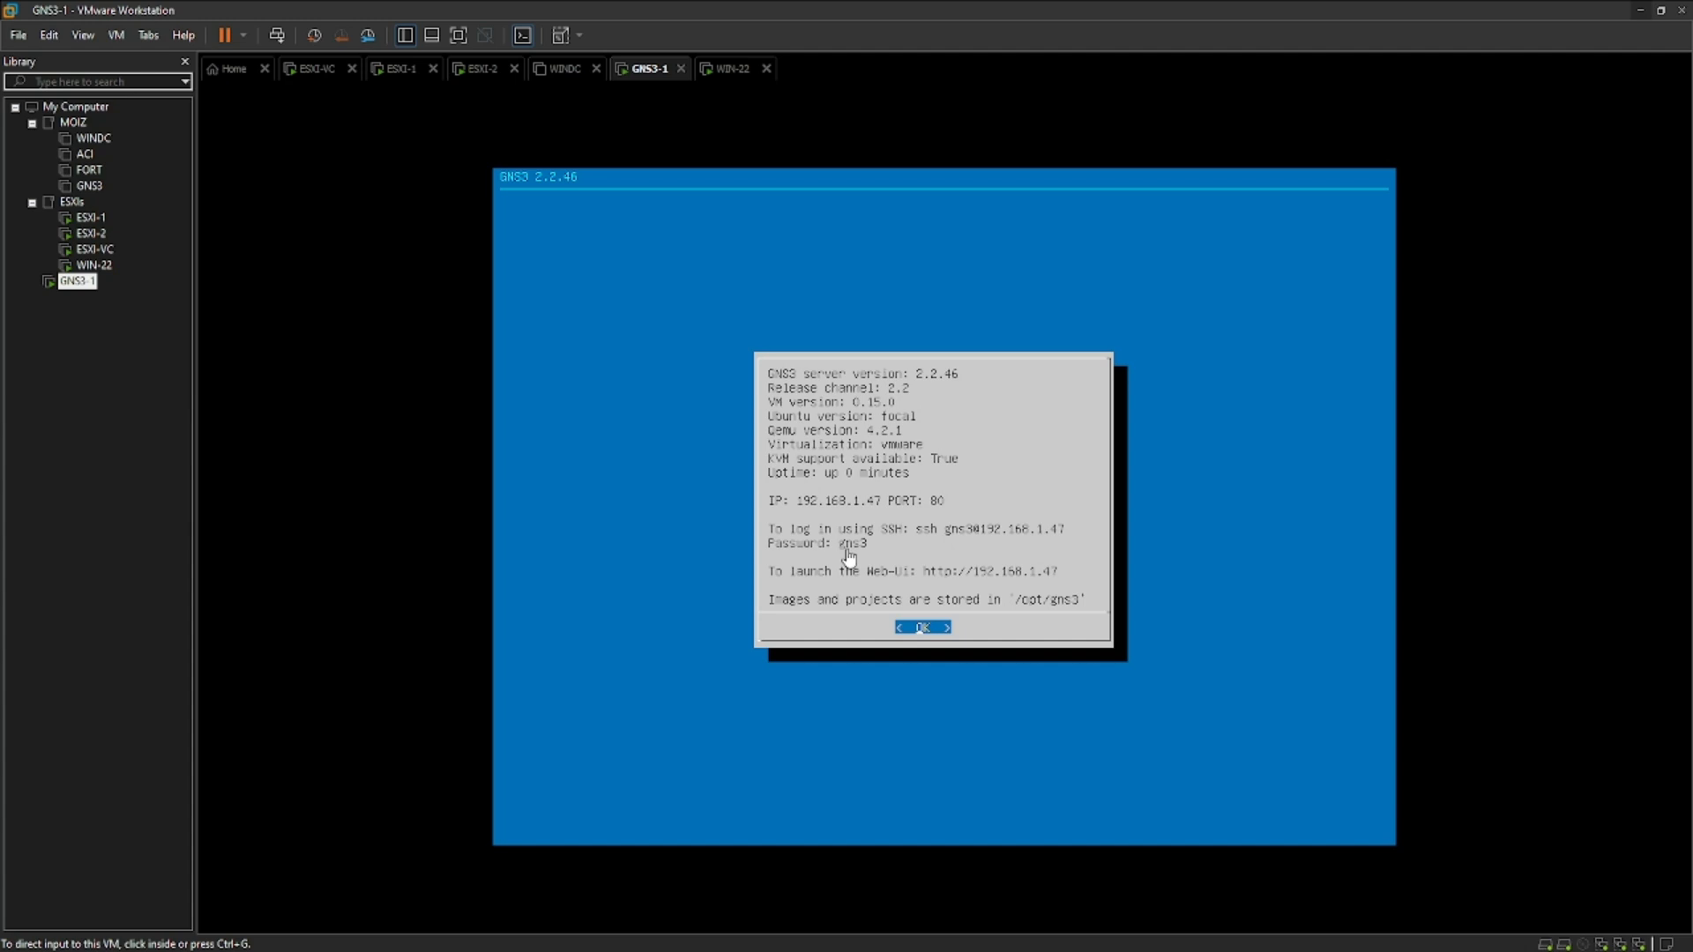
pyautogui.click(1637, 12)
pyautogui.click(755, 493)
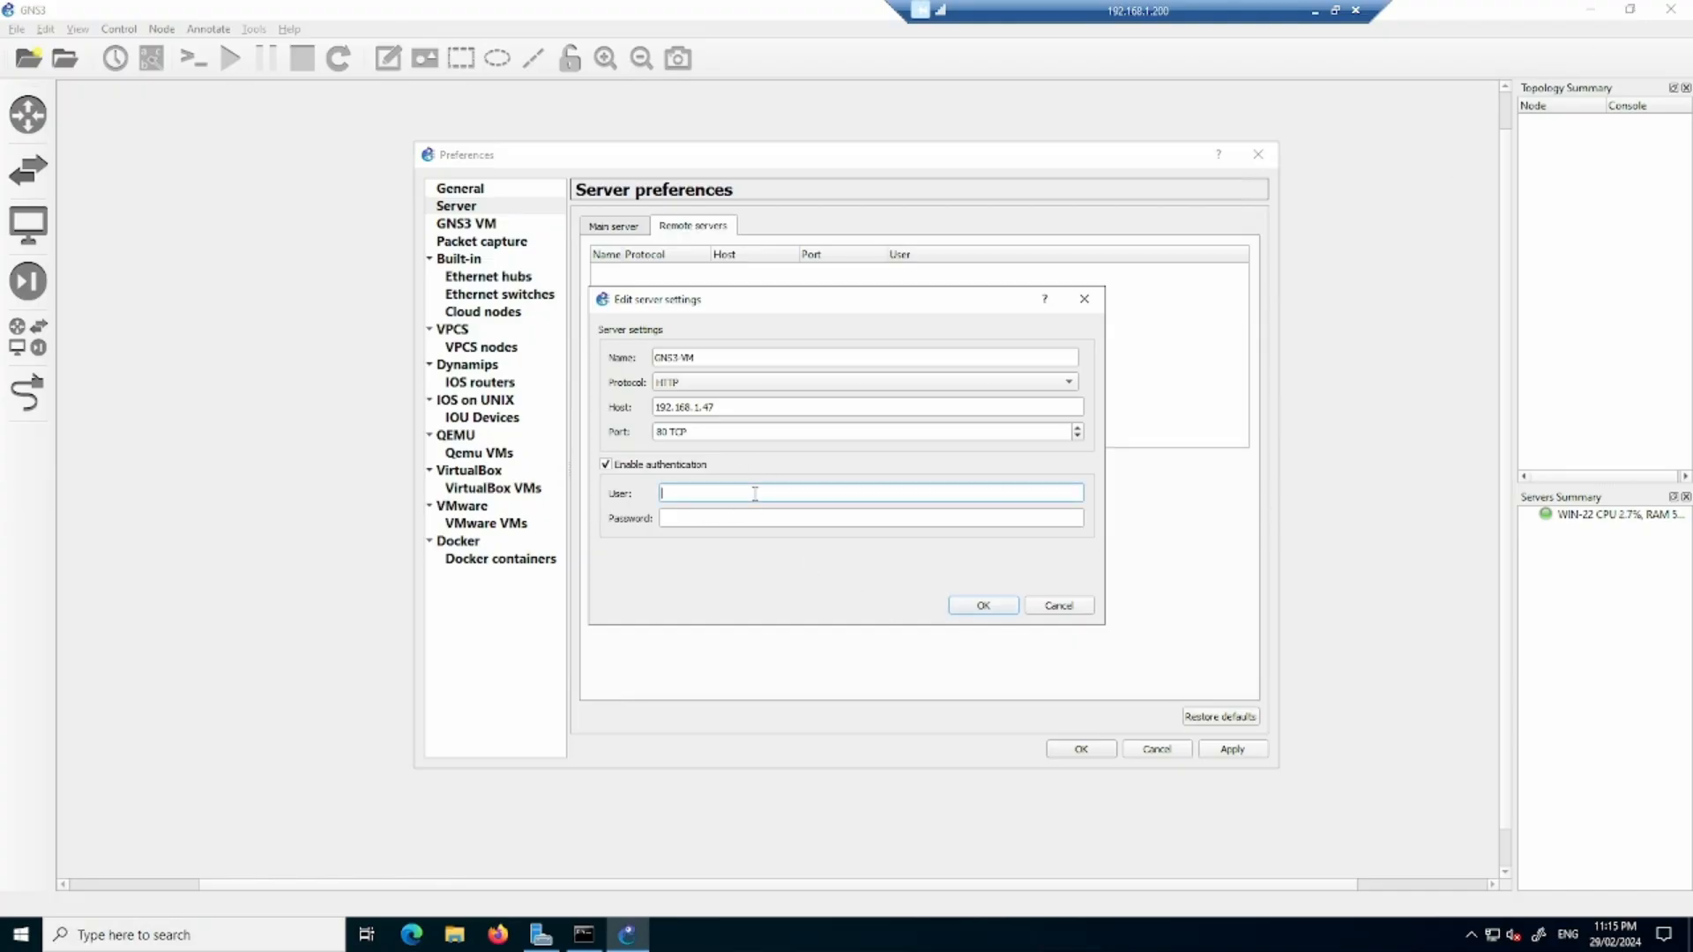
pyautogui.write('gns3')
pyautogui.press('Tab')
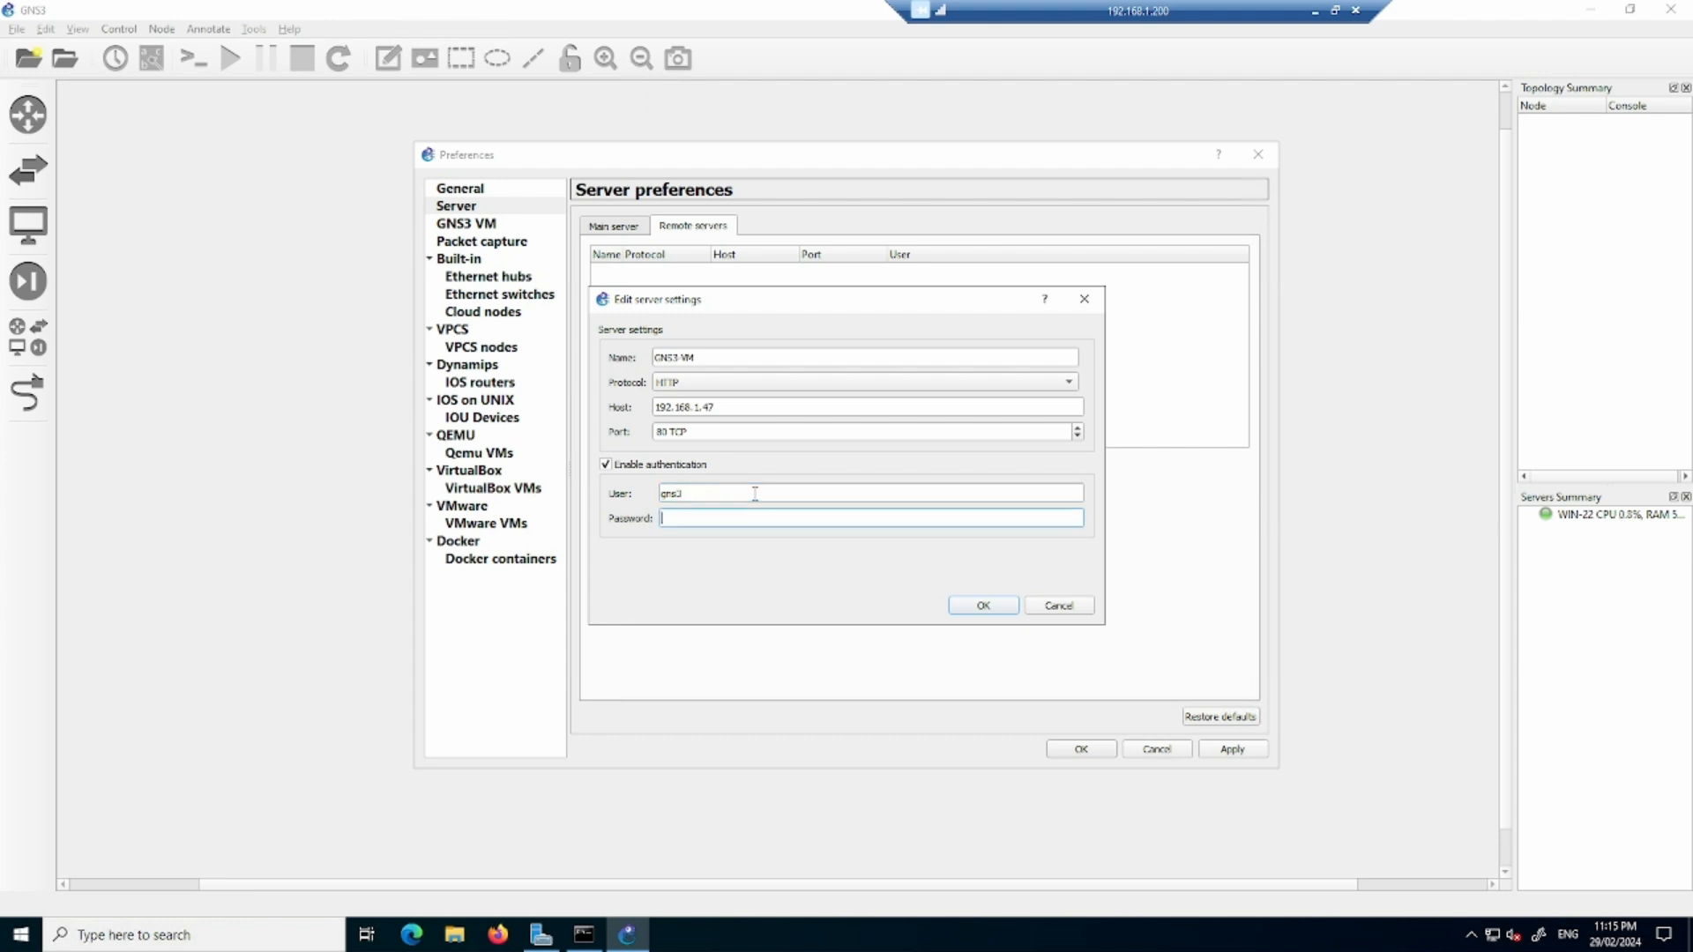
pyautogui.write('gns3')
pyautogui.click(975, 605)
pyautogui.click(1214, 748)
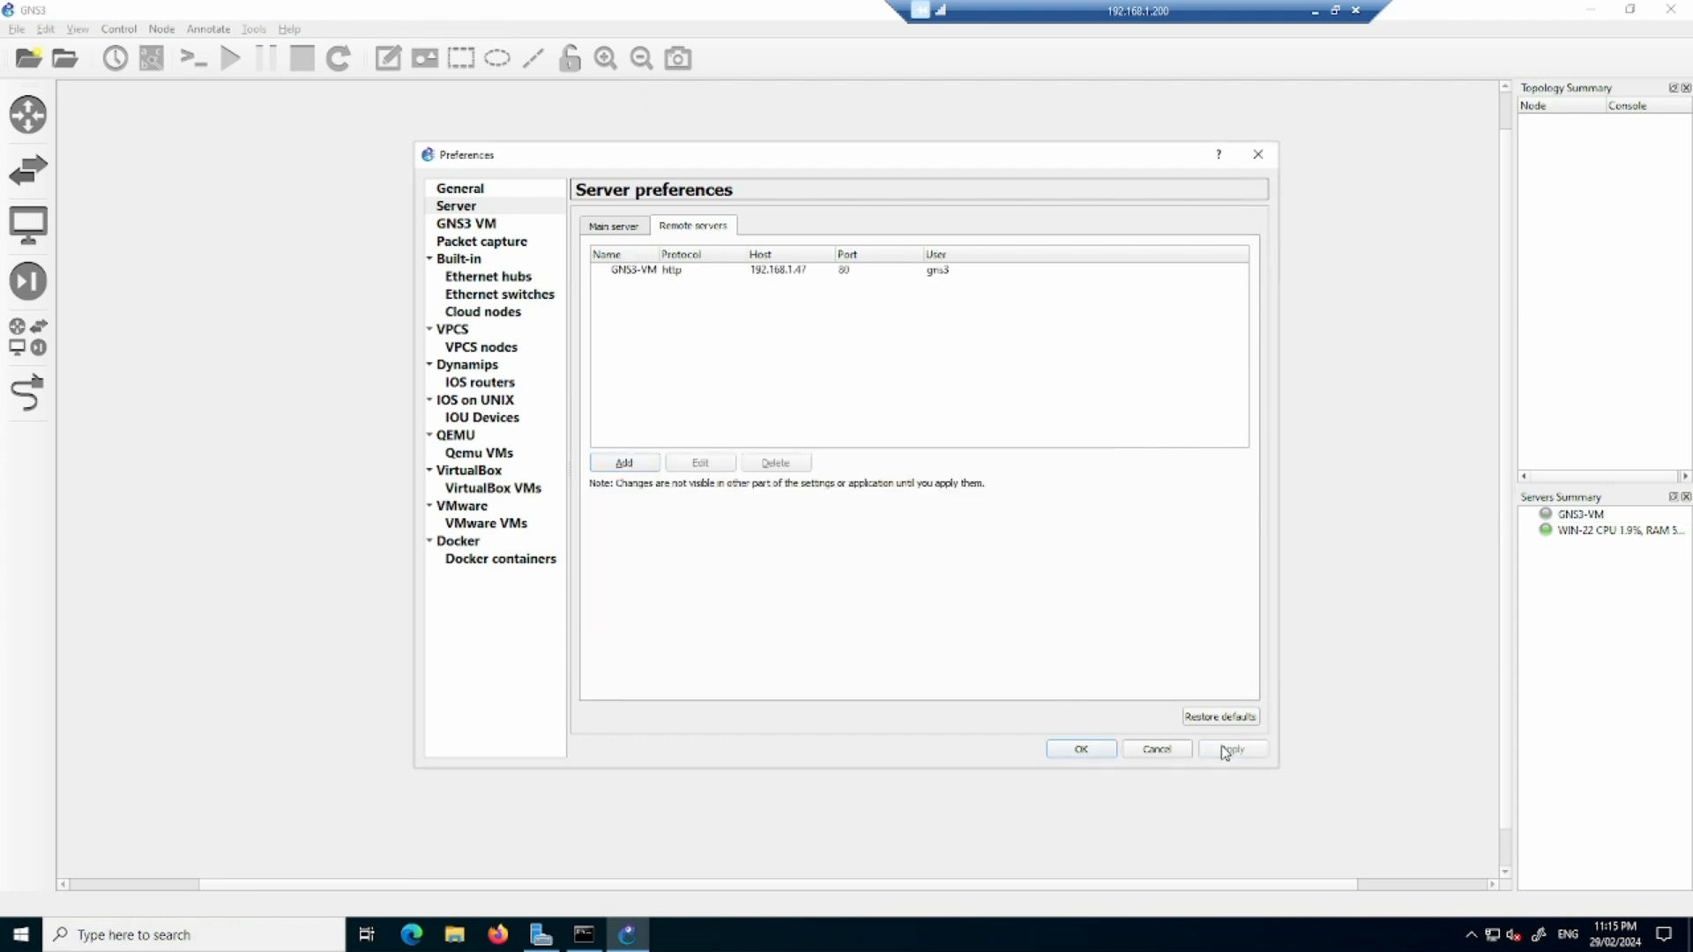
pyautogui.click(1087, 752)
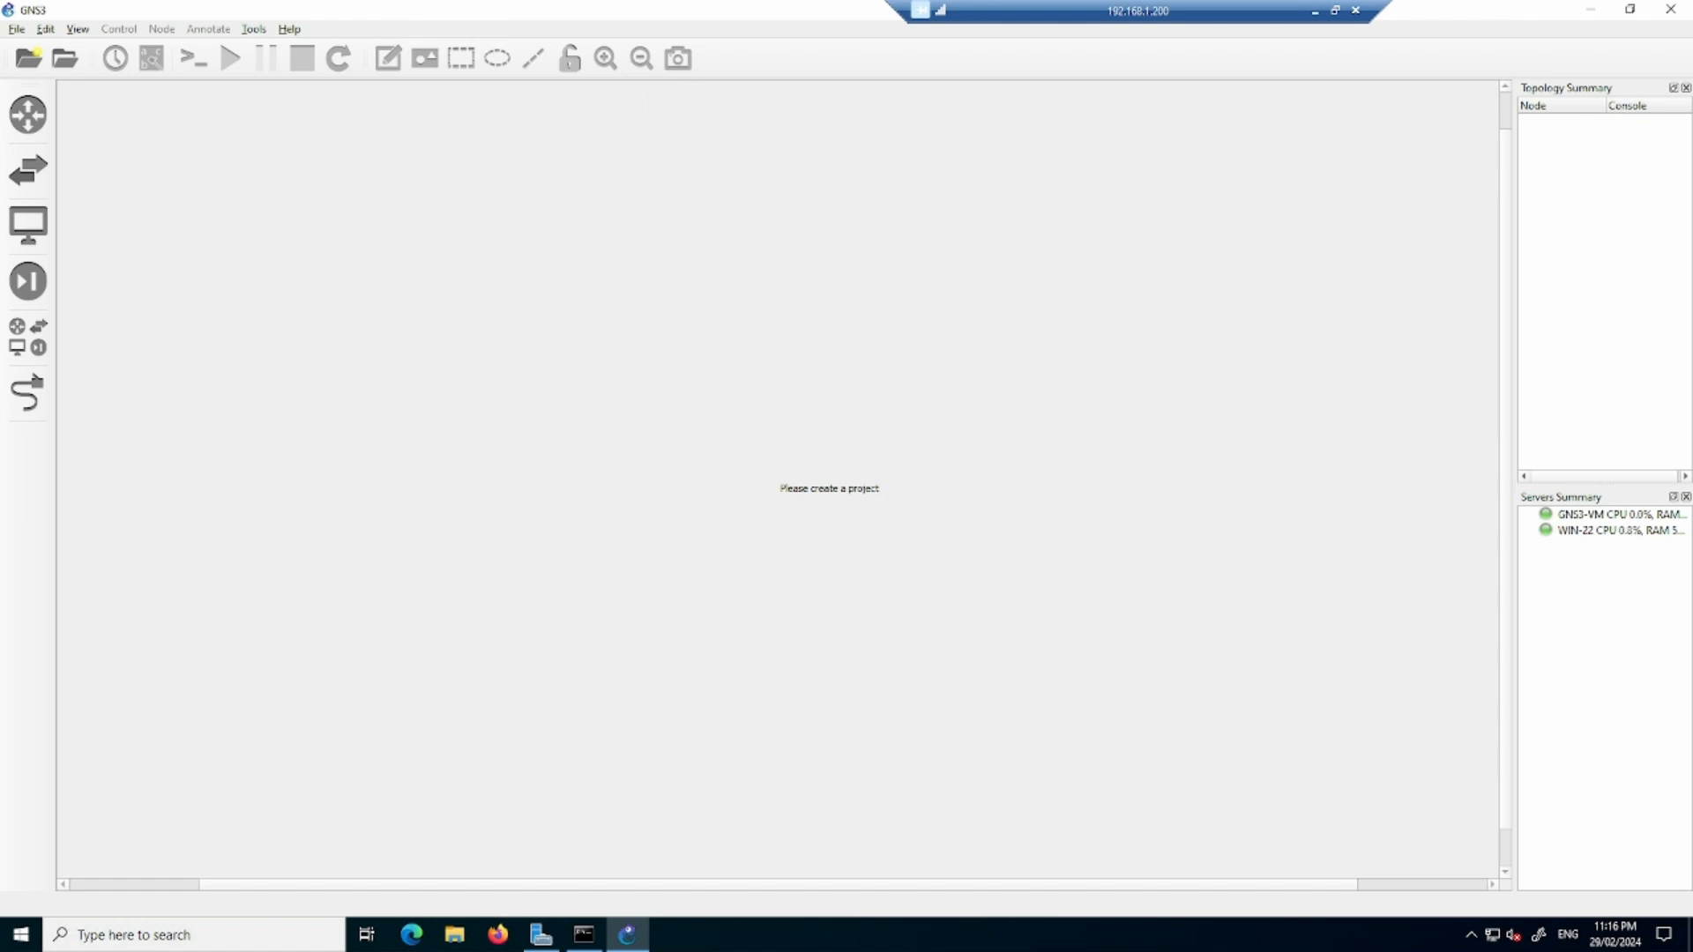
# - Copy ASAv.qcow2 and the two i86bi Linux L2 and L3 .bin images from the local GNS3-Images folder on SG-HDD (D:)
pyautogui.hotkey('alt', 'Tab')
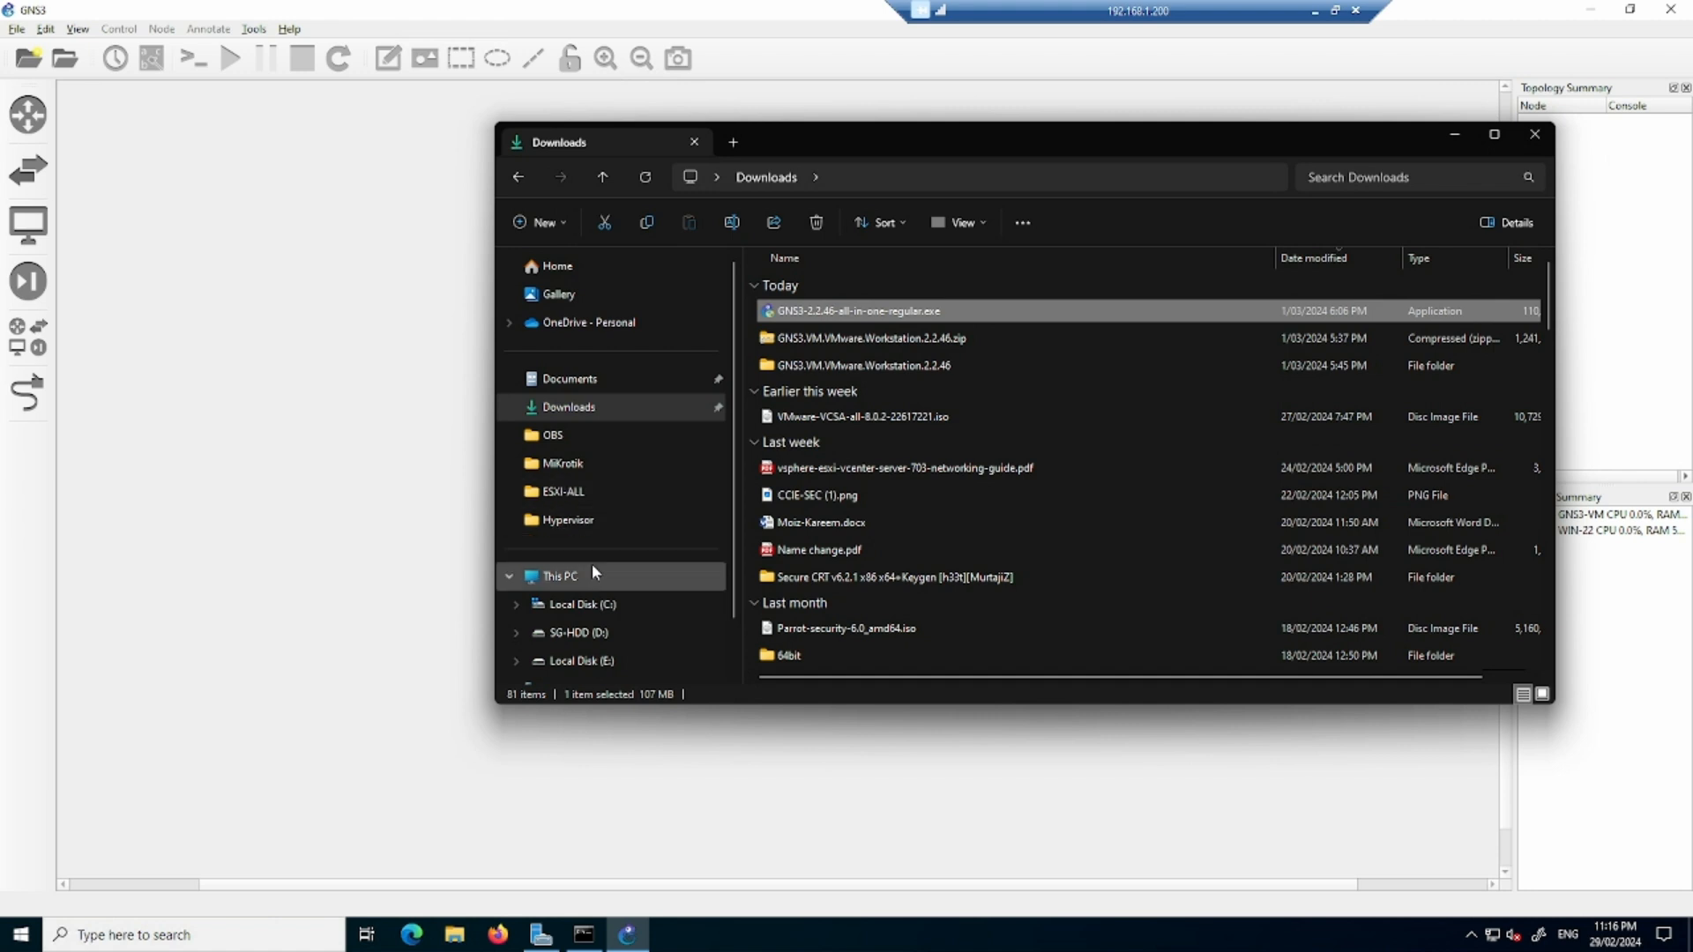
pyautogui.click(569, 632)
pyautogui.doubleClick(843, 346)
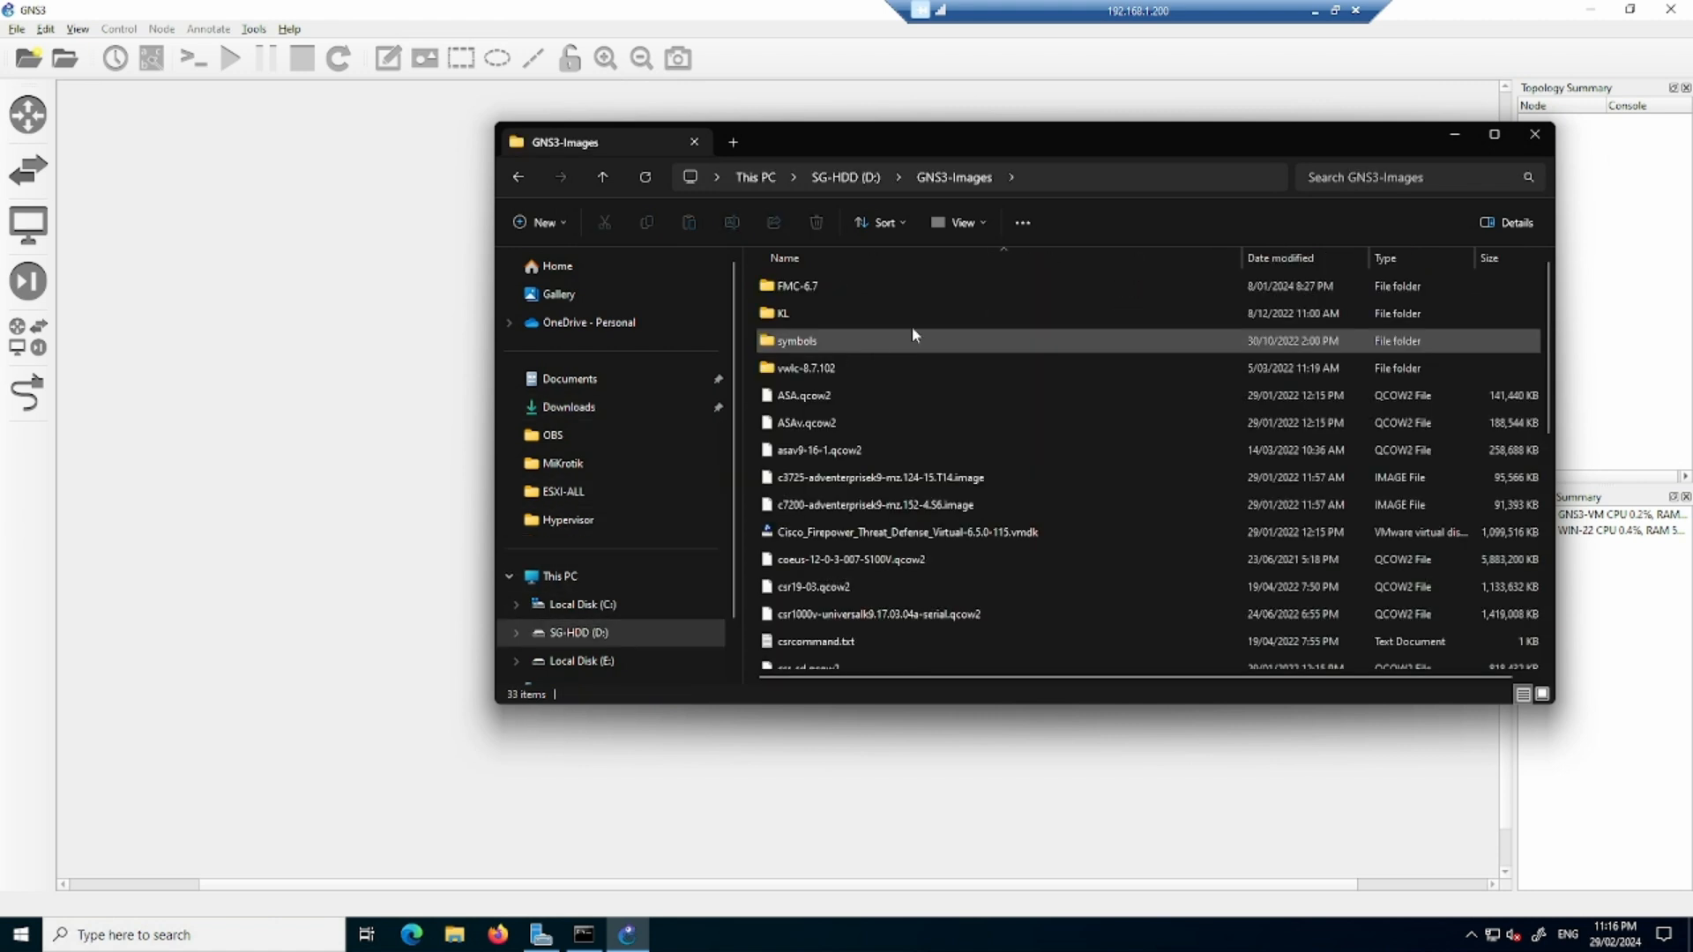
pyautogui.click(851, 422)
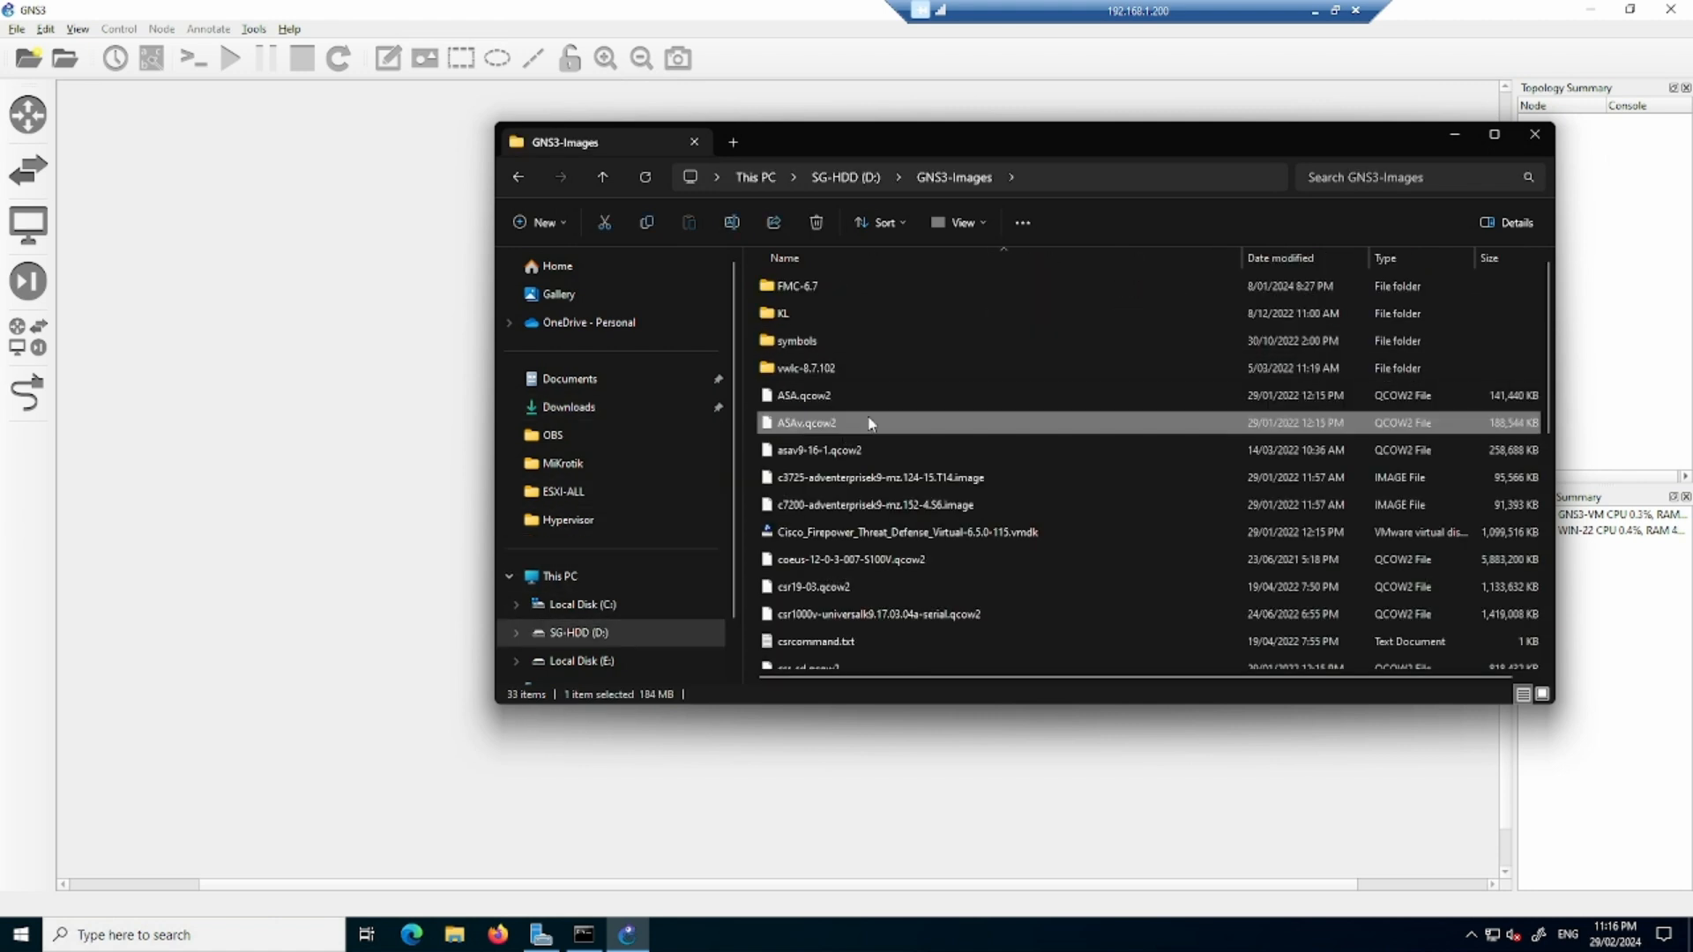
pyautogui.scroll(-2, 932, 427)
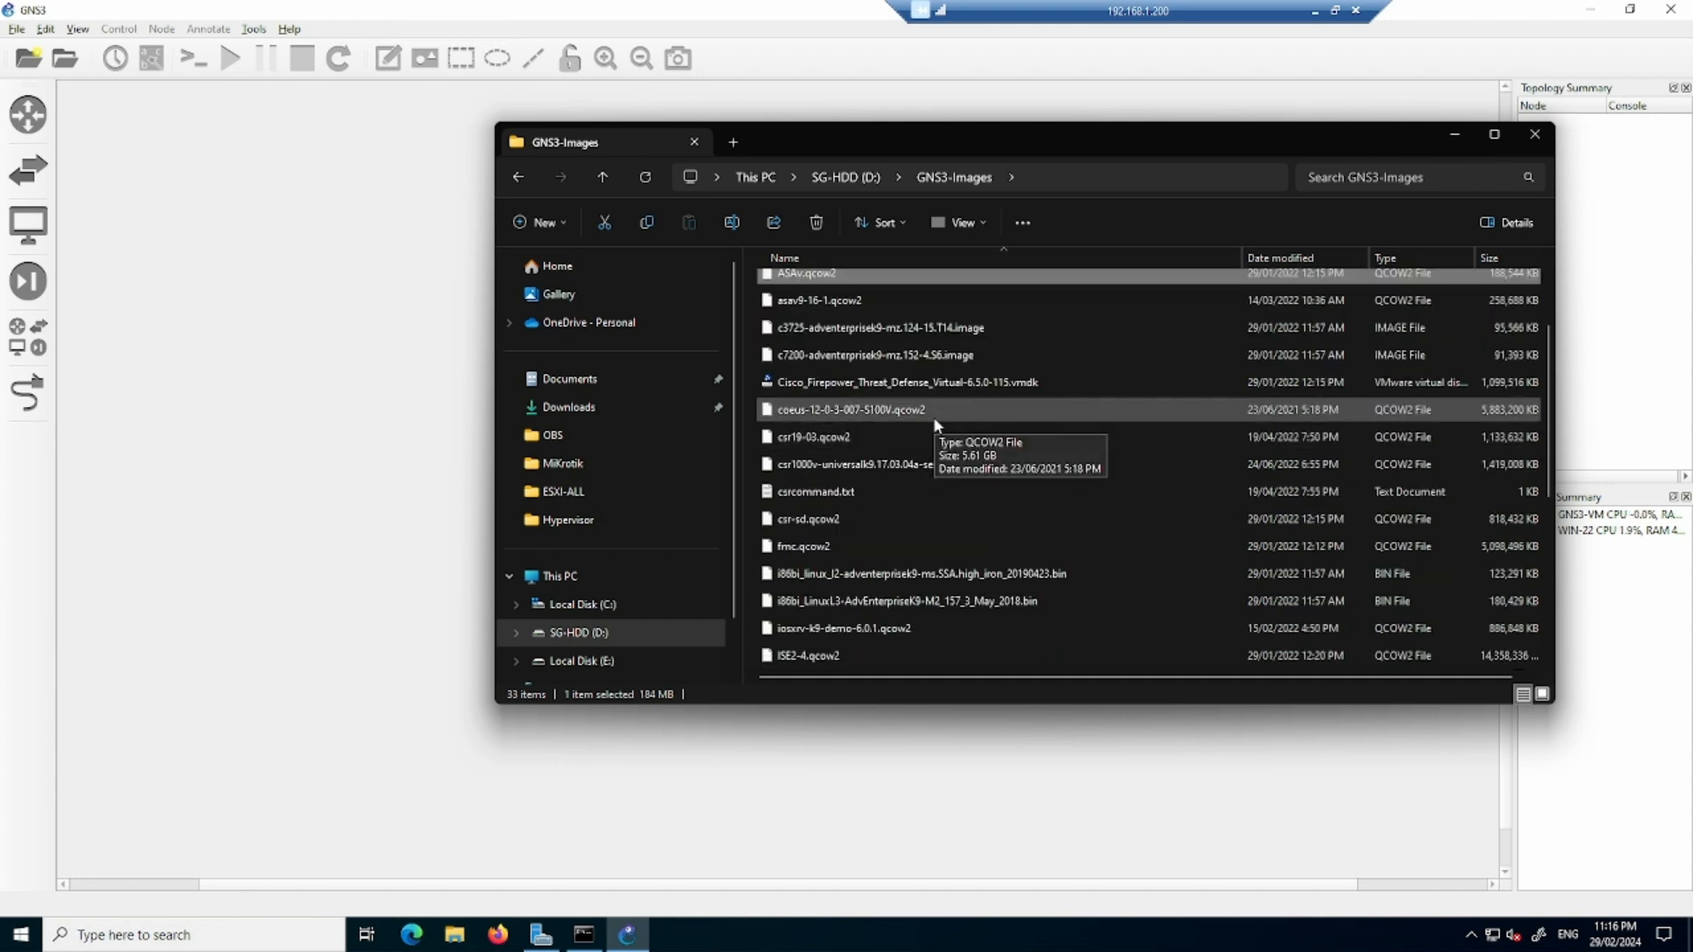
pyautogui.scroll(-1, 933, 423)
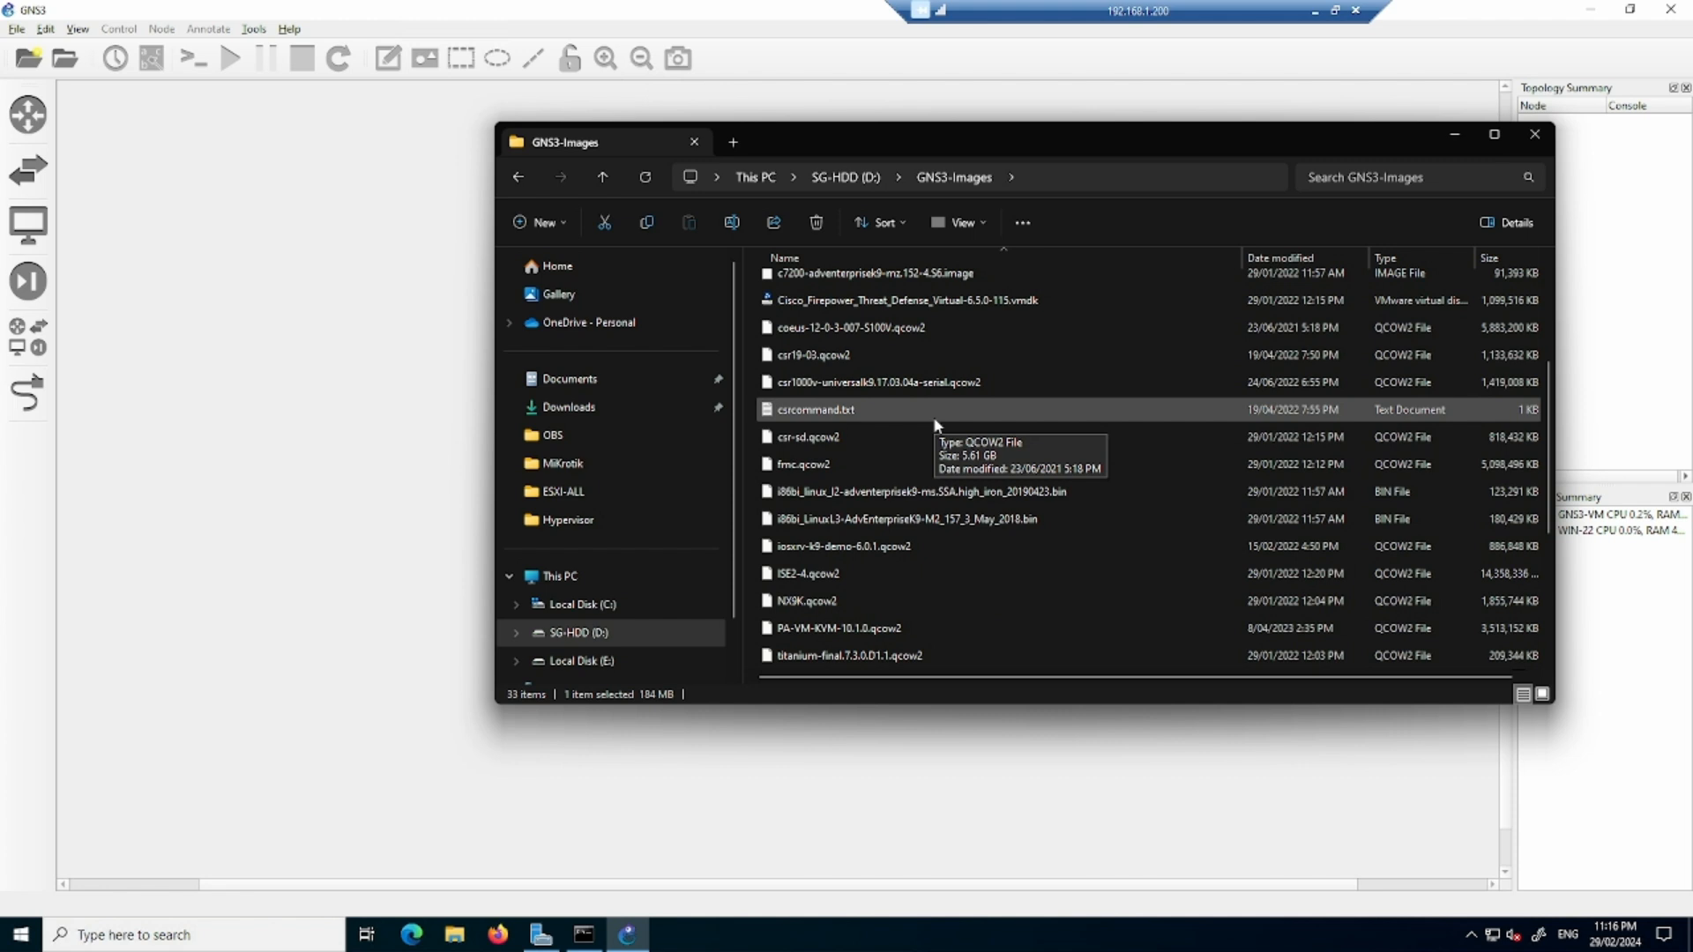
pyautogui.keyDown('ctrl'); pyautogui.click(933, 492); pyautogui.keyUp('ctrl')
pyautogui.keyDown('ctrl'); pyautogui.click(927, 519); pyautogui.keyUp('ctrl')
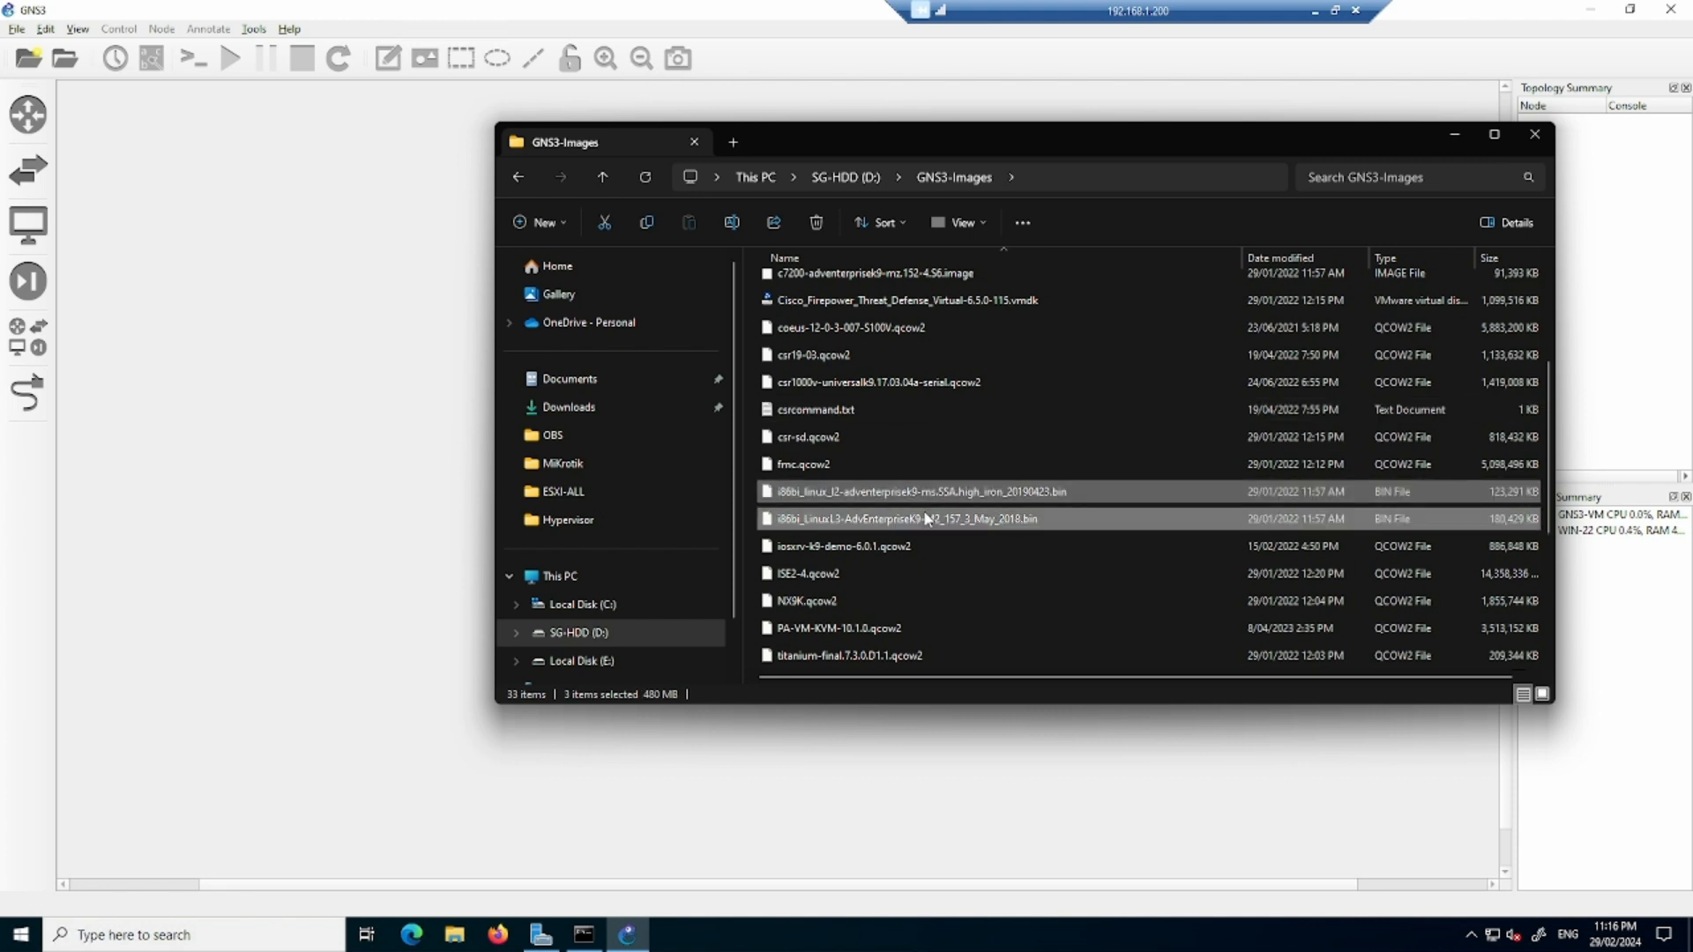
pyautogui.rightClick(1068, 492)
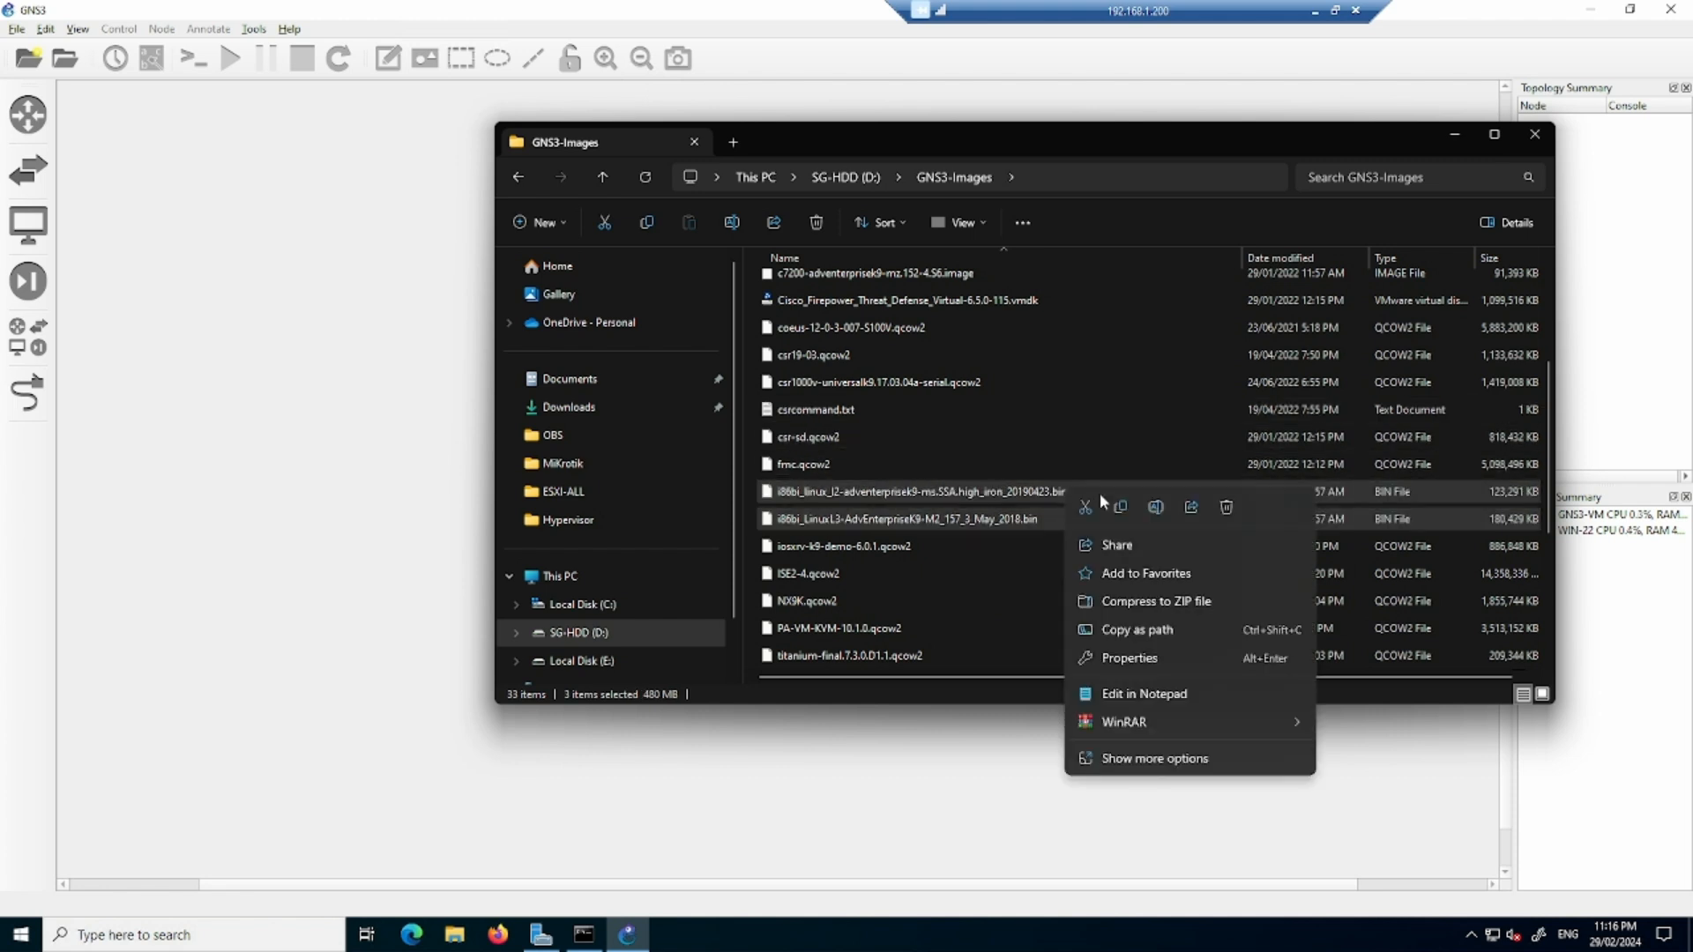
pyautogui.click(1120, 512)
pyautogui.click(1455, 134)
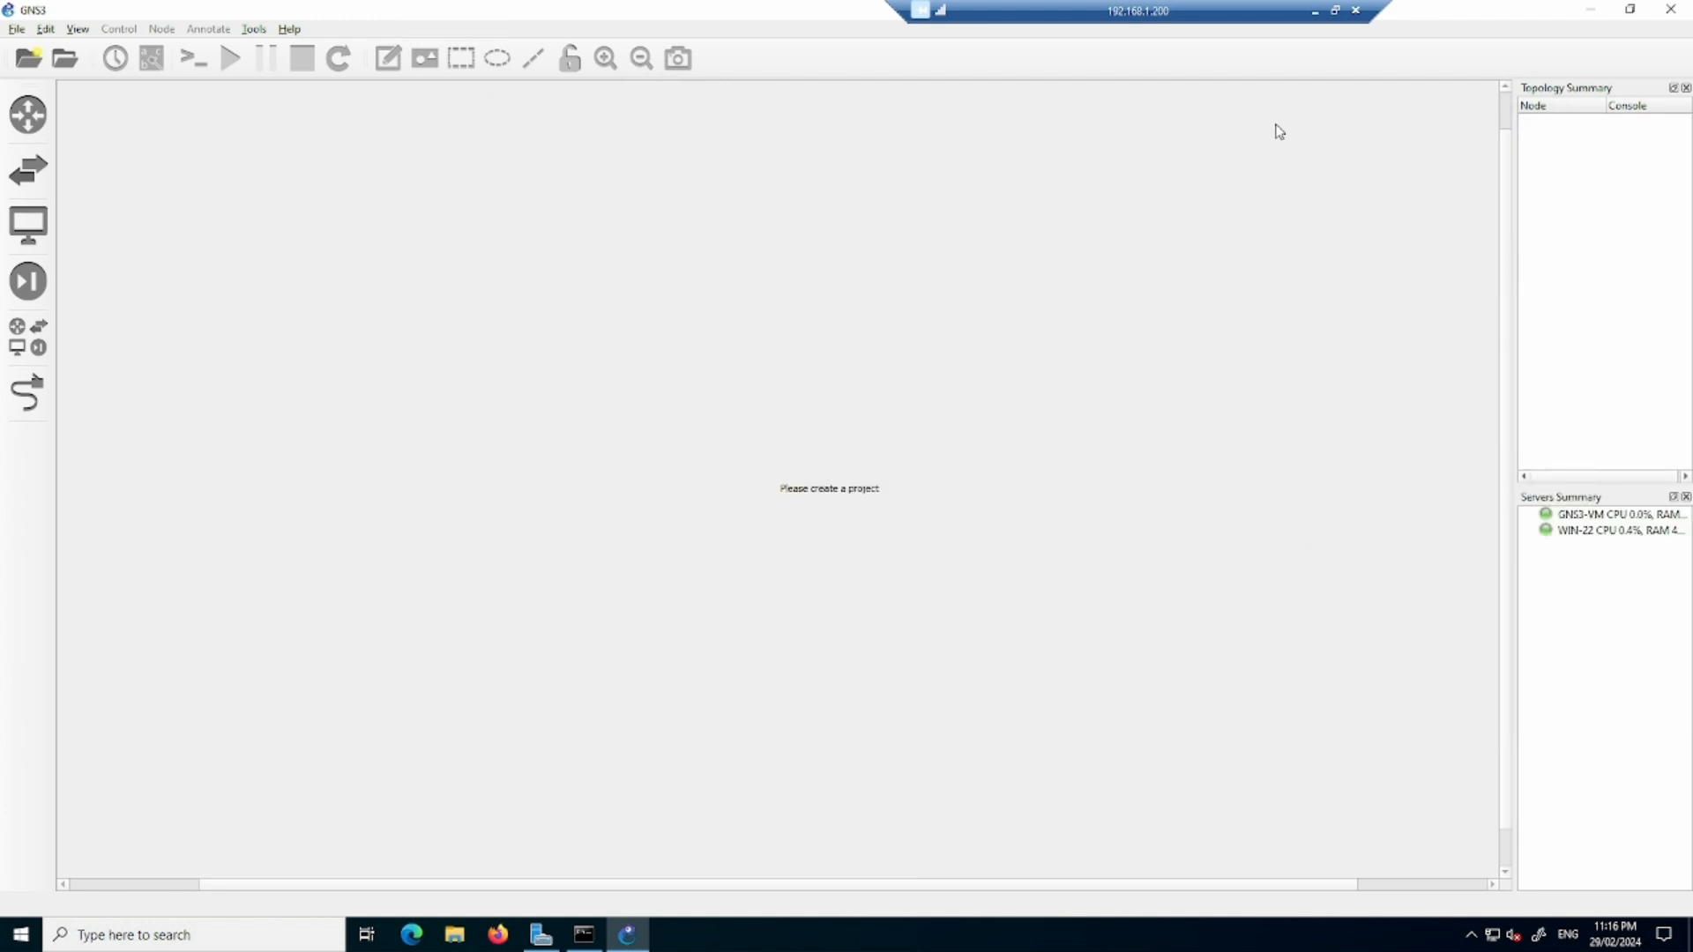
# - Paste the copied image files into the remote server's Downloads folder
pyautogui.click(454, 935)
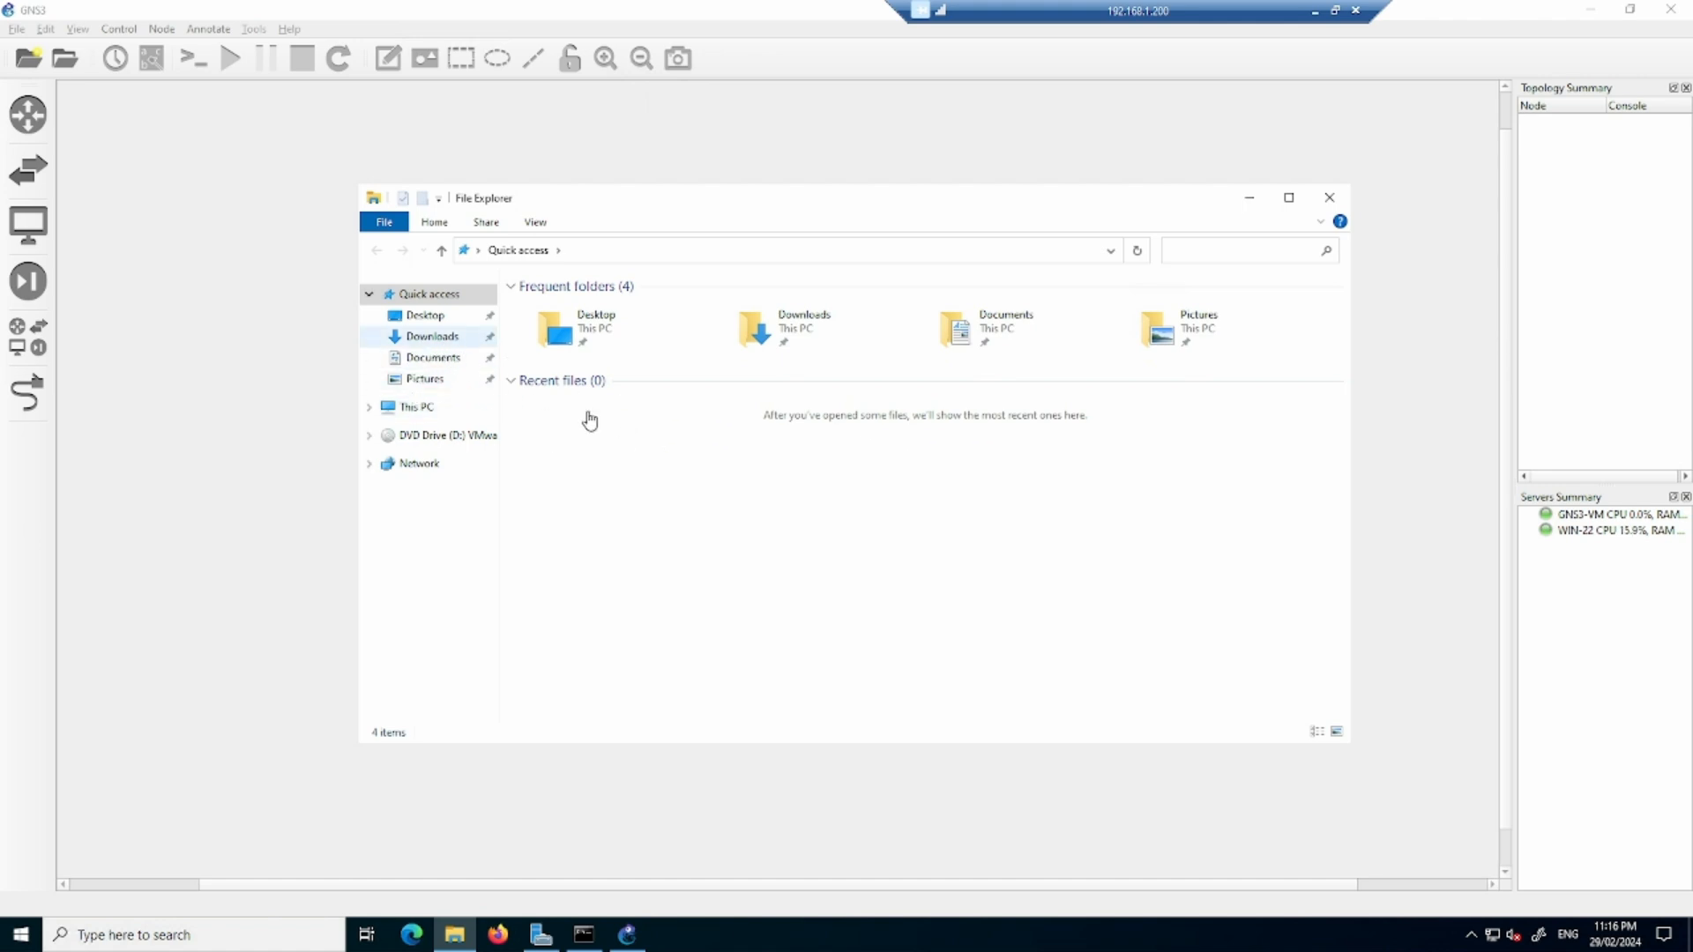
pyautogui.click(441, 337)
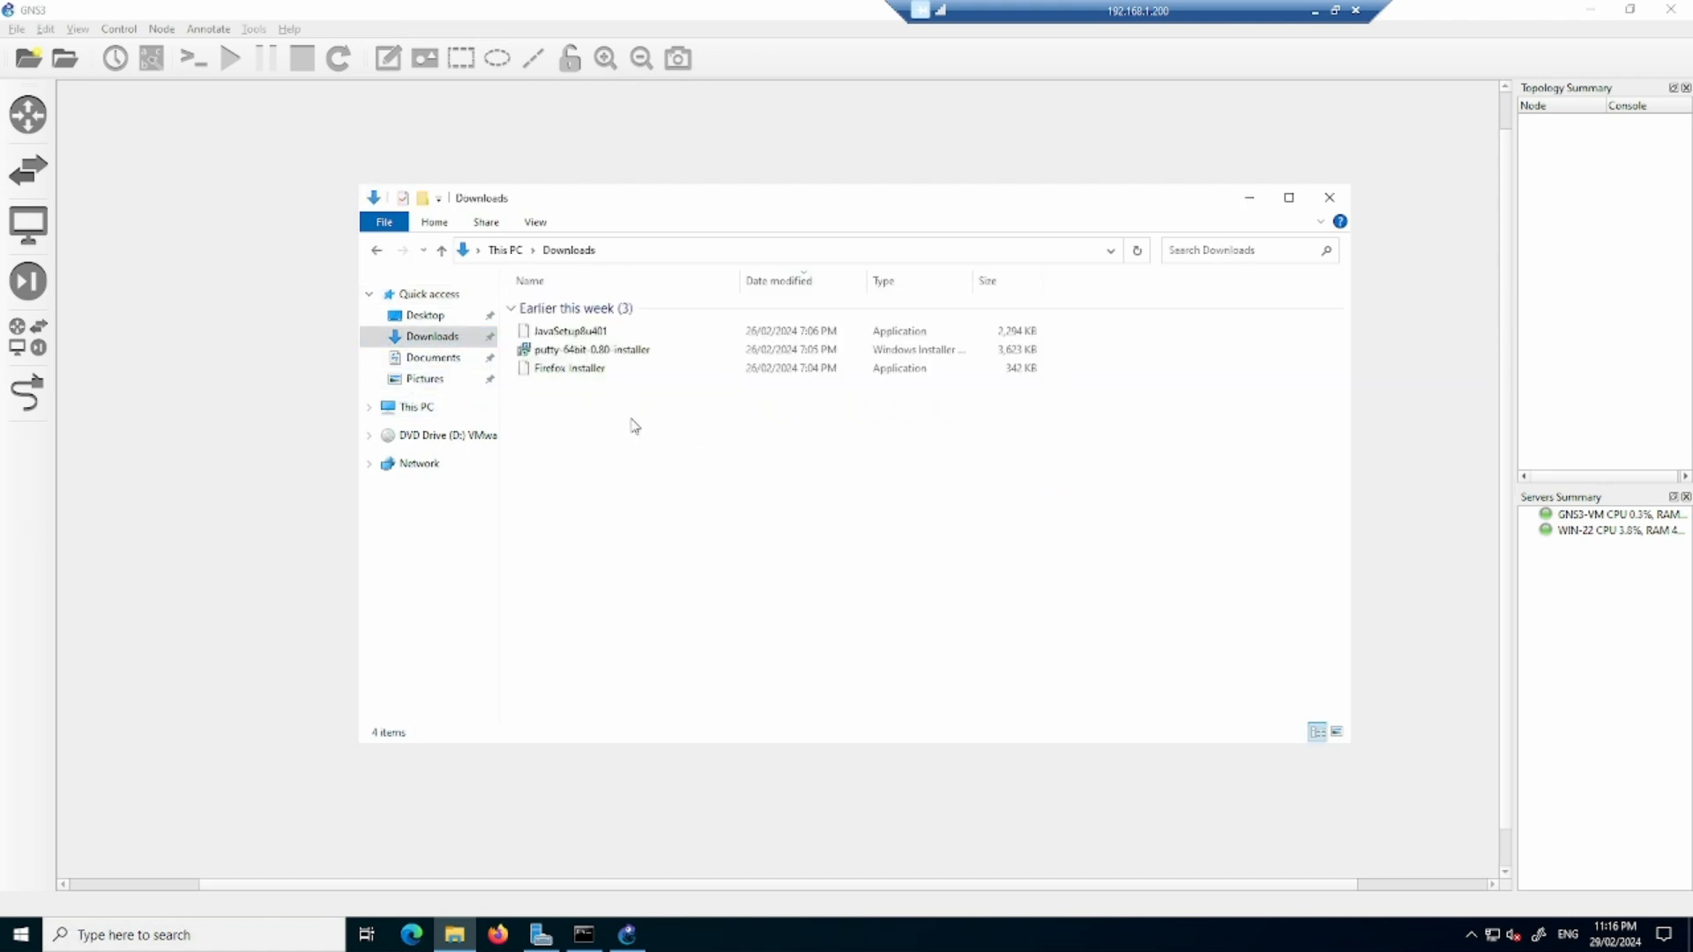
pyautogui.rightClick(631, 423)
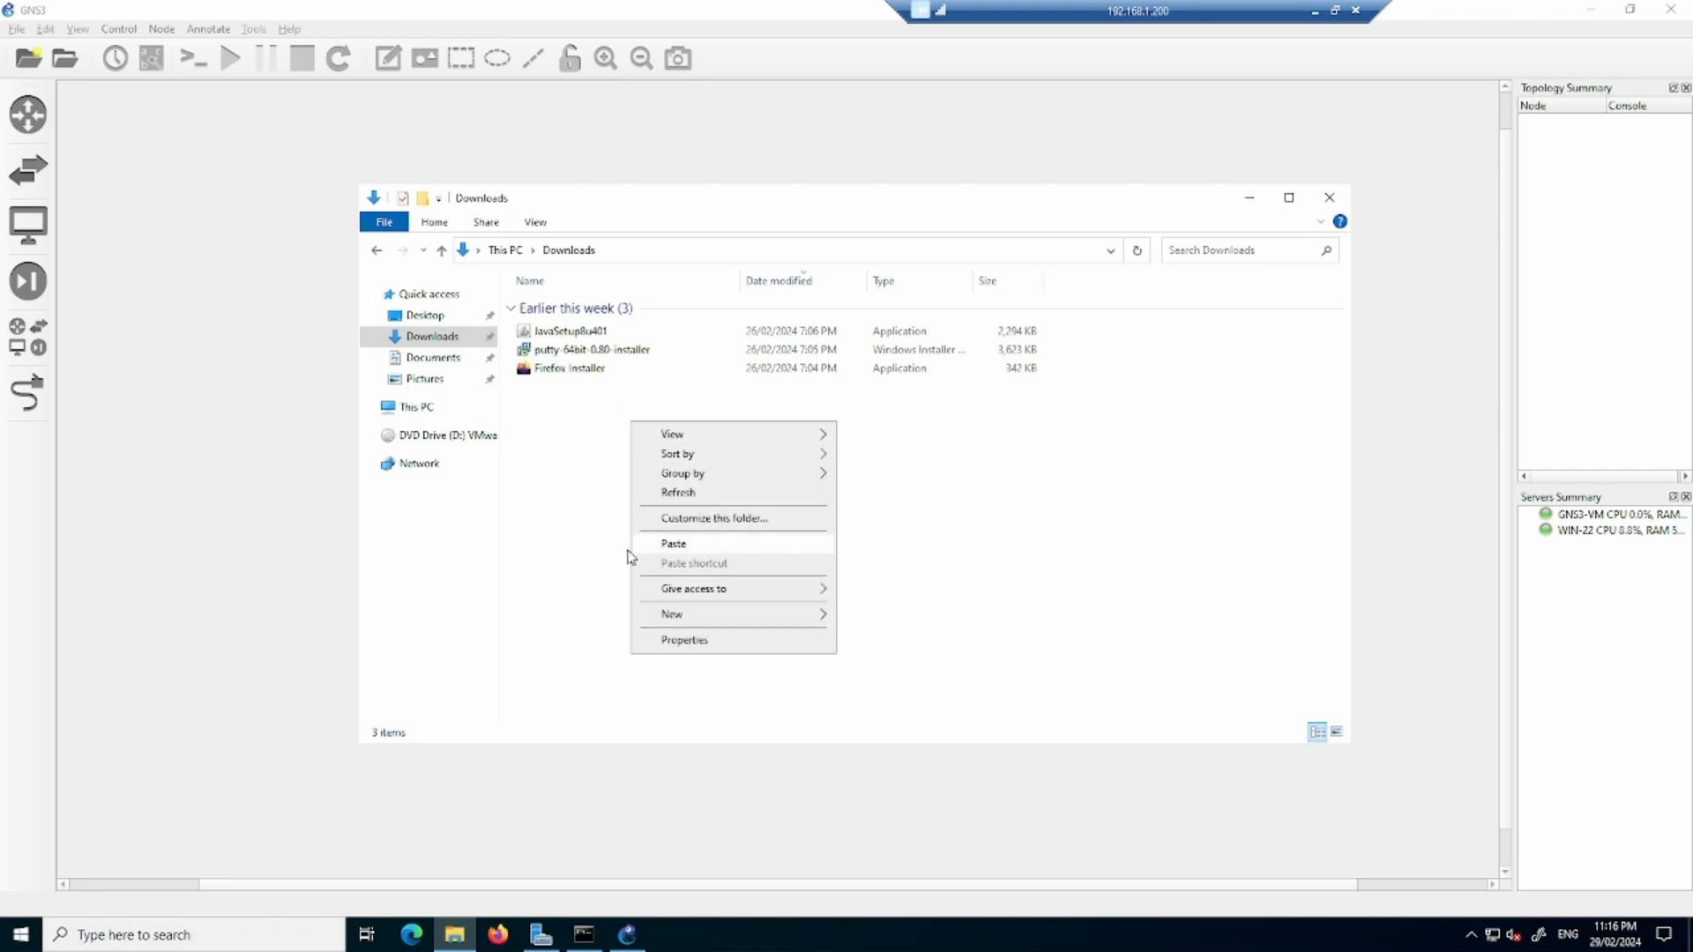
pyautogui.click(674, 544)
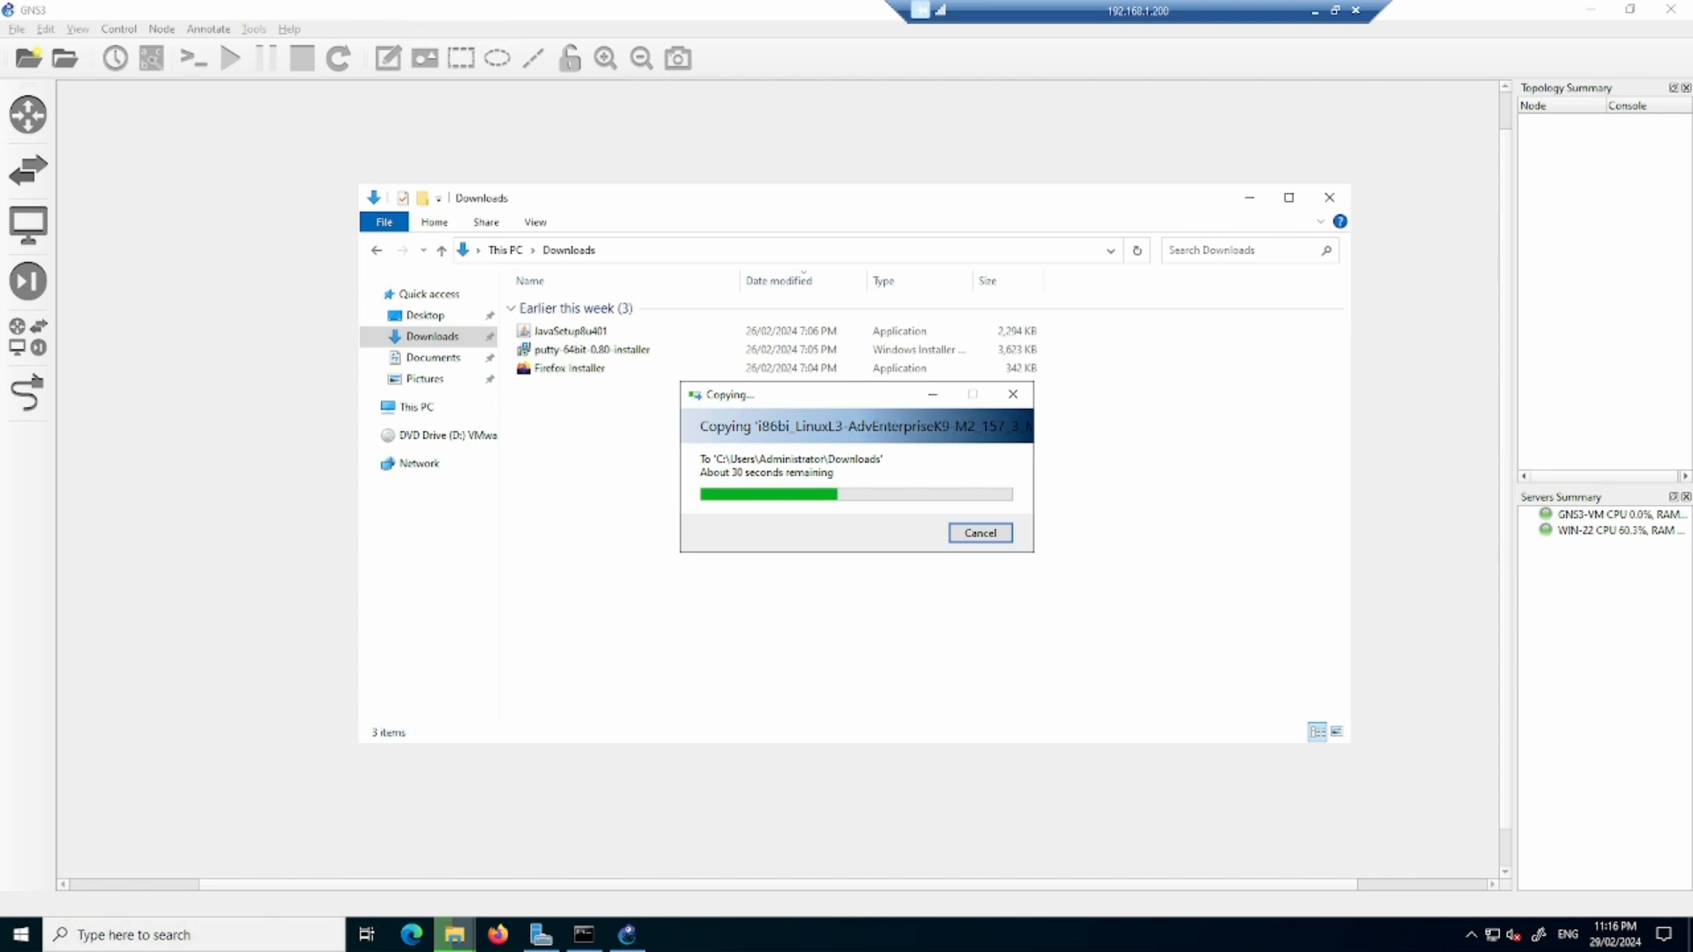
pyautogui.moveTo(1168, 362)
pyautogui.mouseDown()
pyautogui.moveTo(1166, 388)
pyautogui.moveTo(1233, 351)
pyautogui.moveTo(1381, 333)
pyautogui.mouseUp()
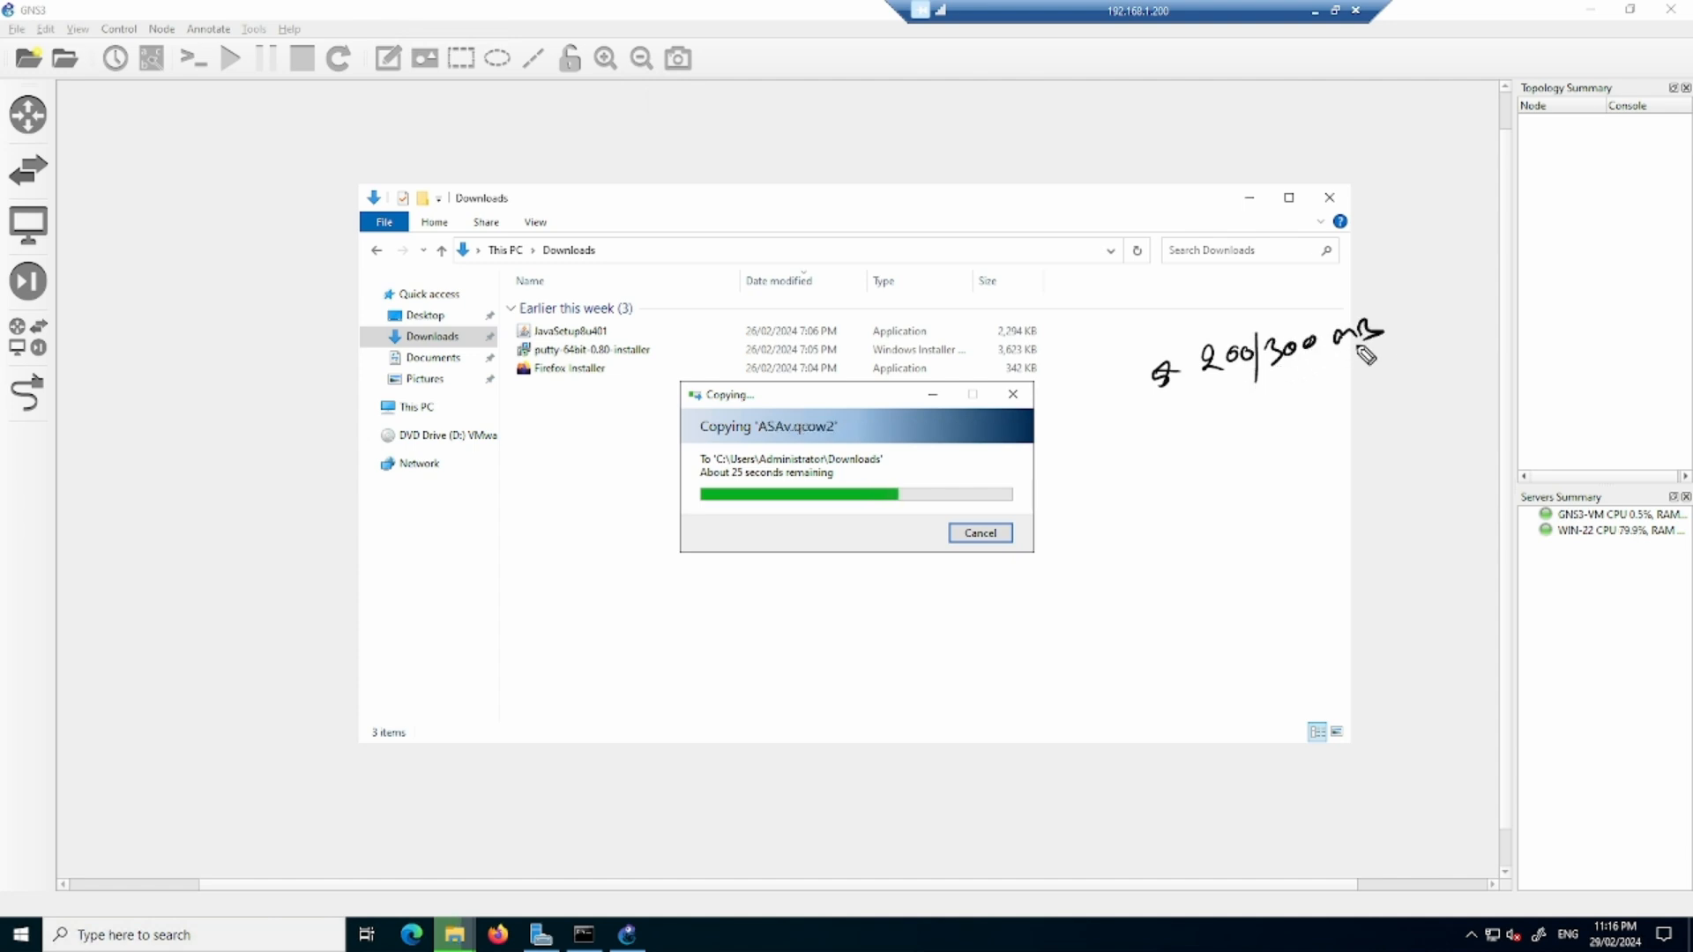
pyautogui.moveTo(1209, 411); pyautogui.dragTo(1339, 374)
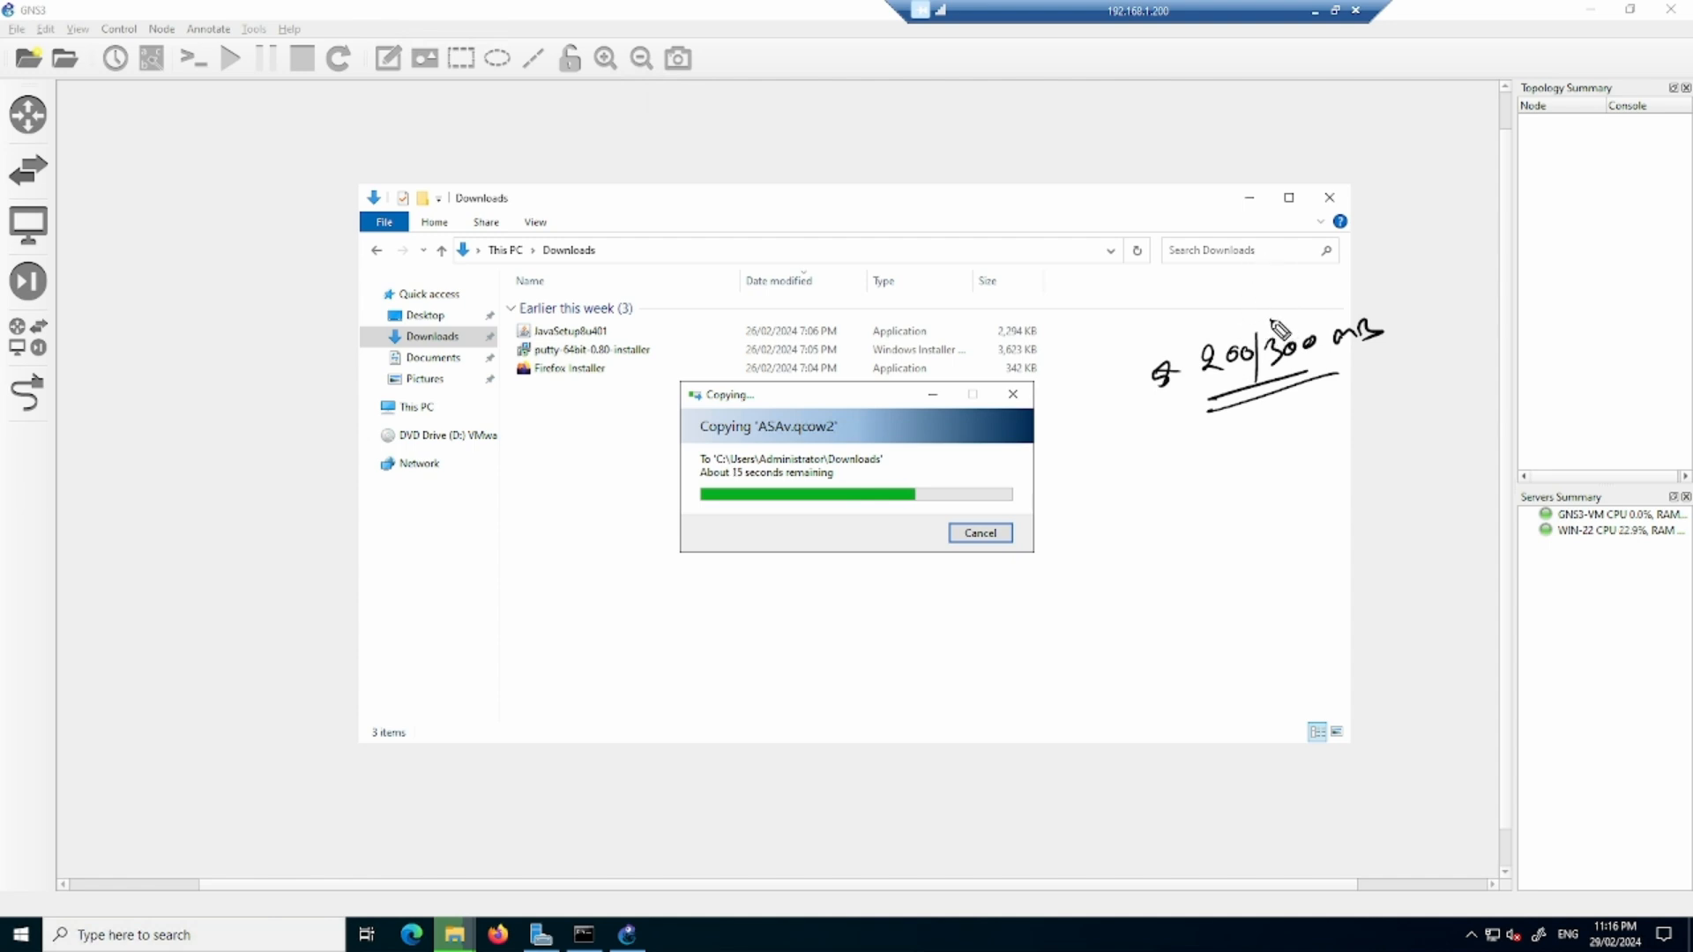
pyautogui.moveTo(1272, 324)
pyautogui.mouseDown()
pyautogui.moveTo(1349, 265)
pyautogui.moveTo(1530, 222)
pyautogui.moveTo(1544, 247)
pyautogui.mouseUp()
pyautogui.moveTo(1436, 264); pyautogui.dragTo(1547, 256)
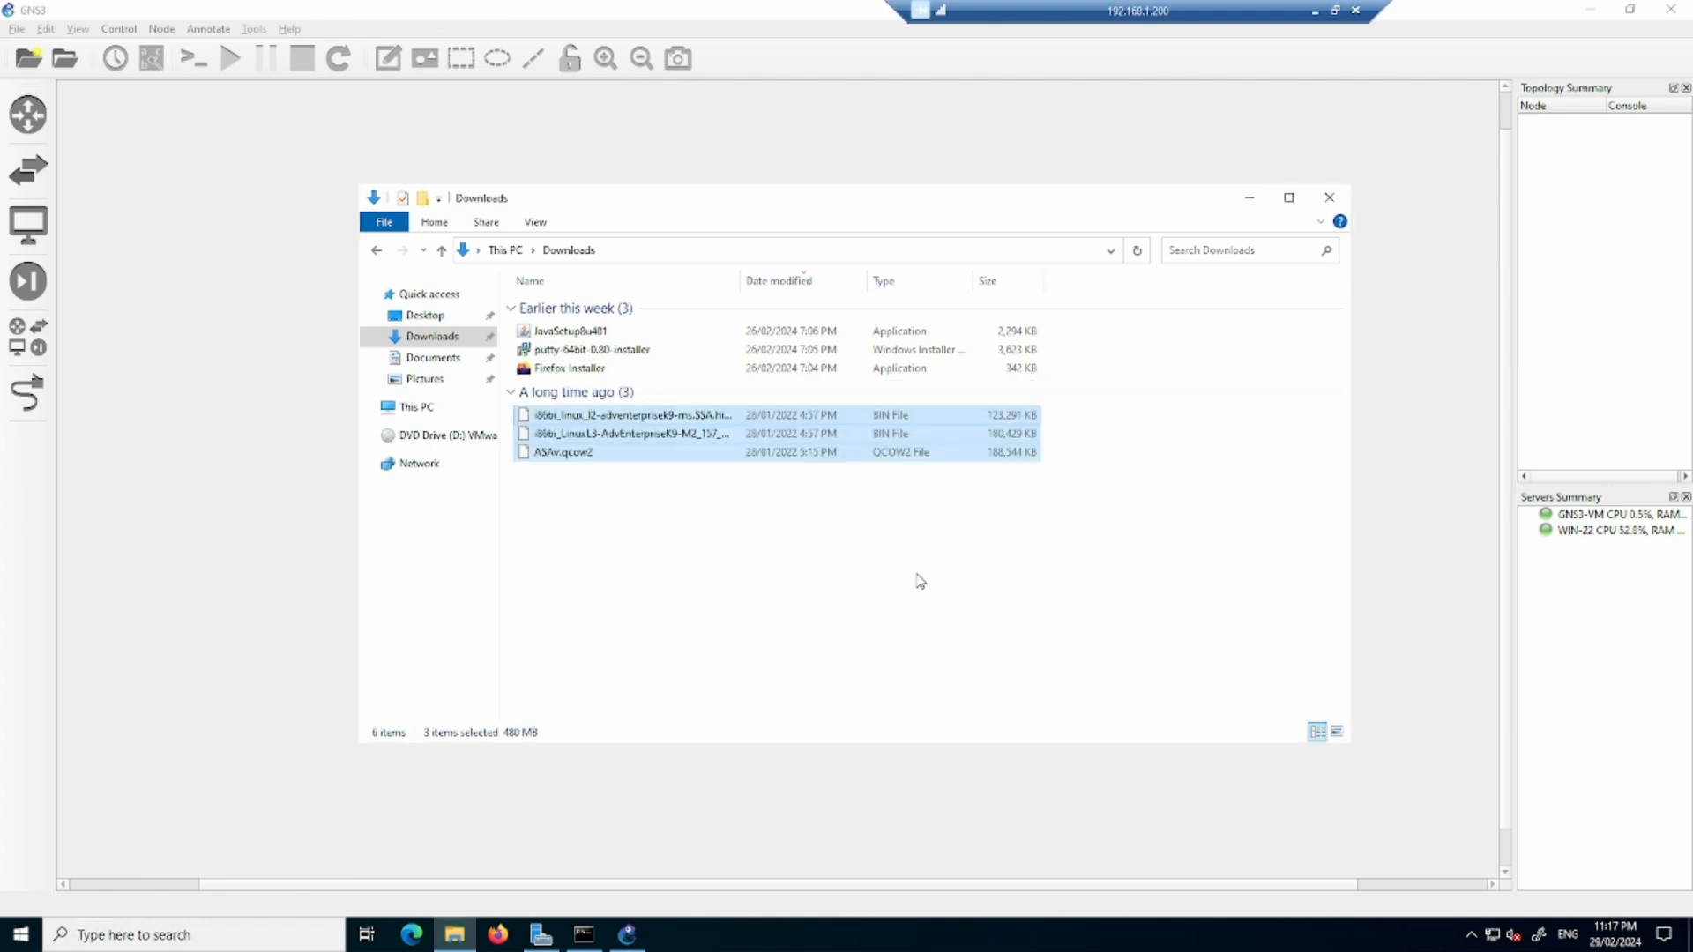
# - Return to GNS3 and create a new project with the default name untitled
pyautogui.click(890, 548)
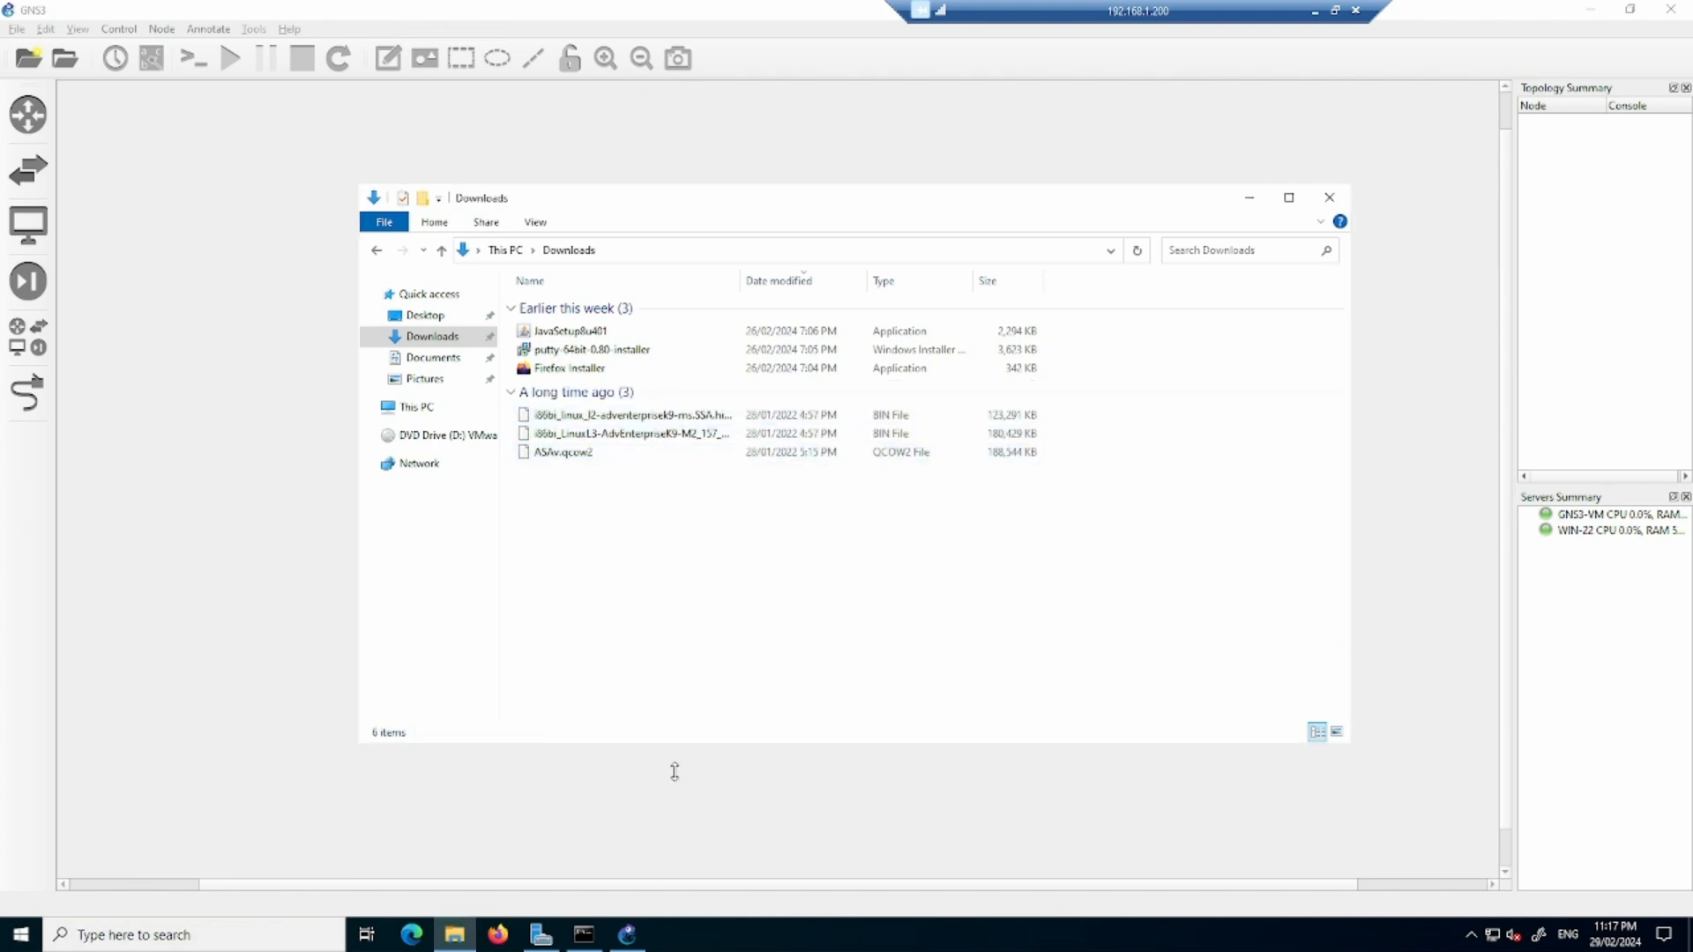
pyautogui.click(627, 935)
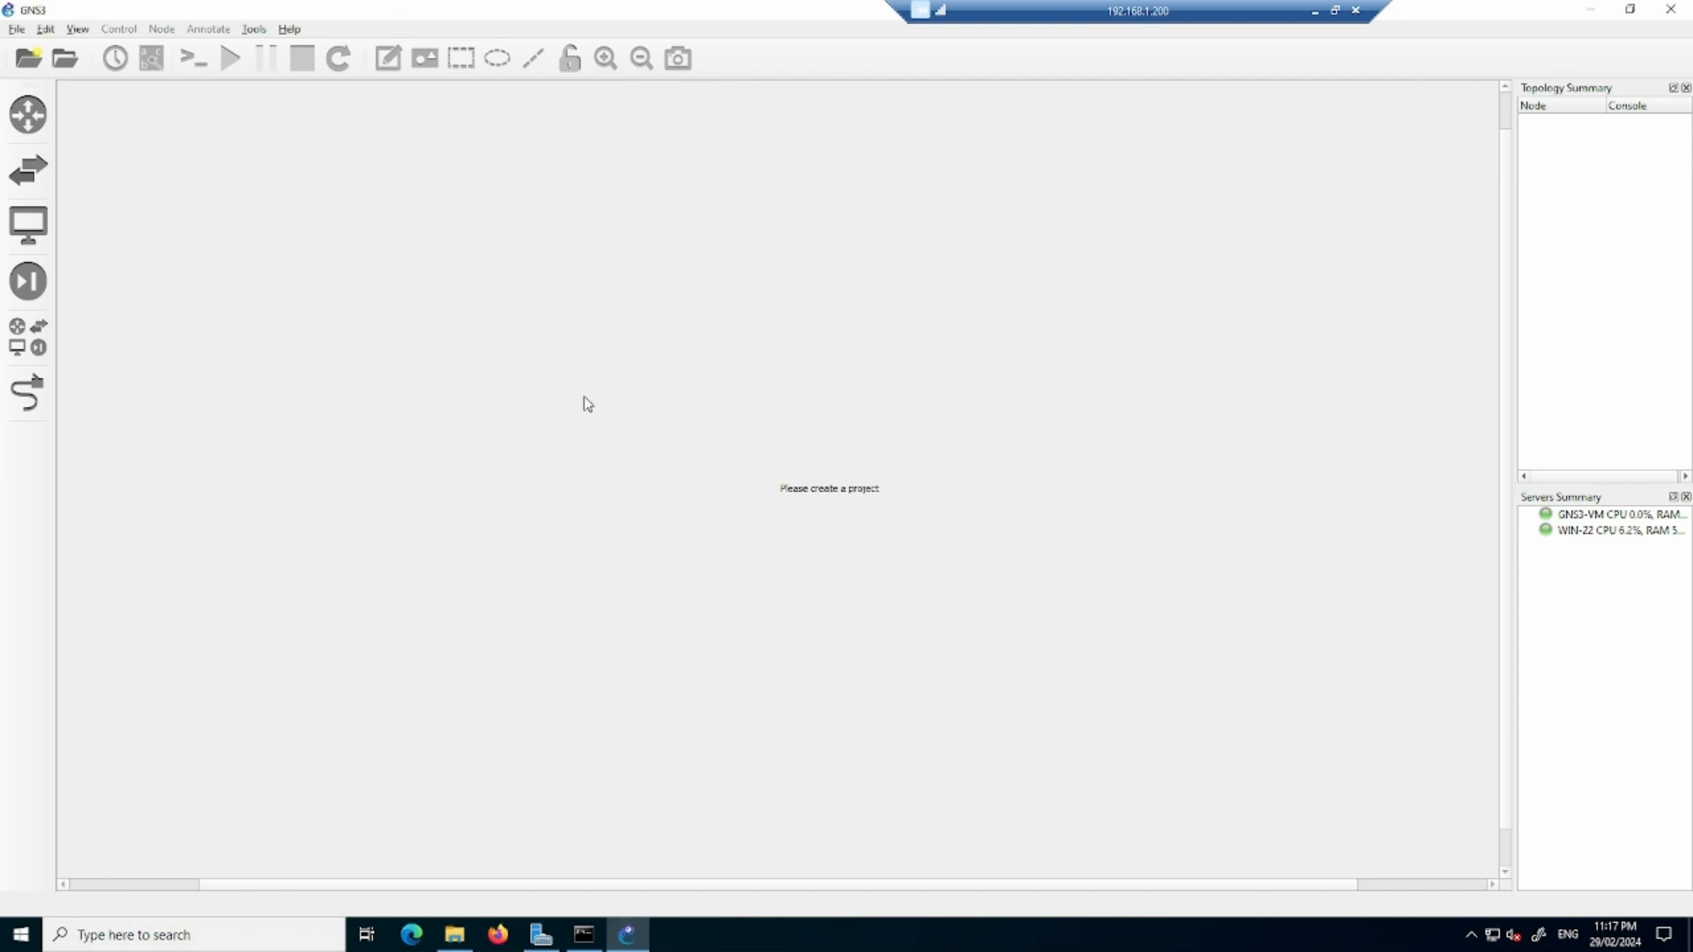
pyautogui.click(17, 29)
pyautogui.click(53, 47)
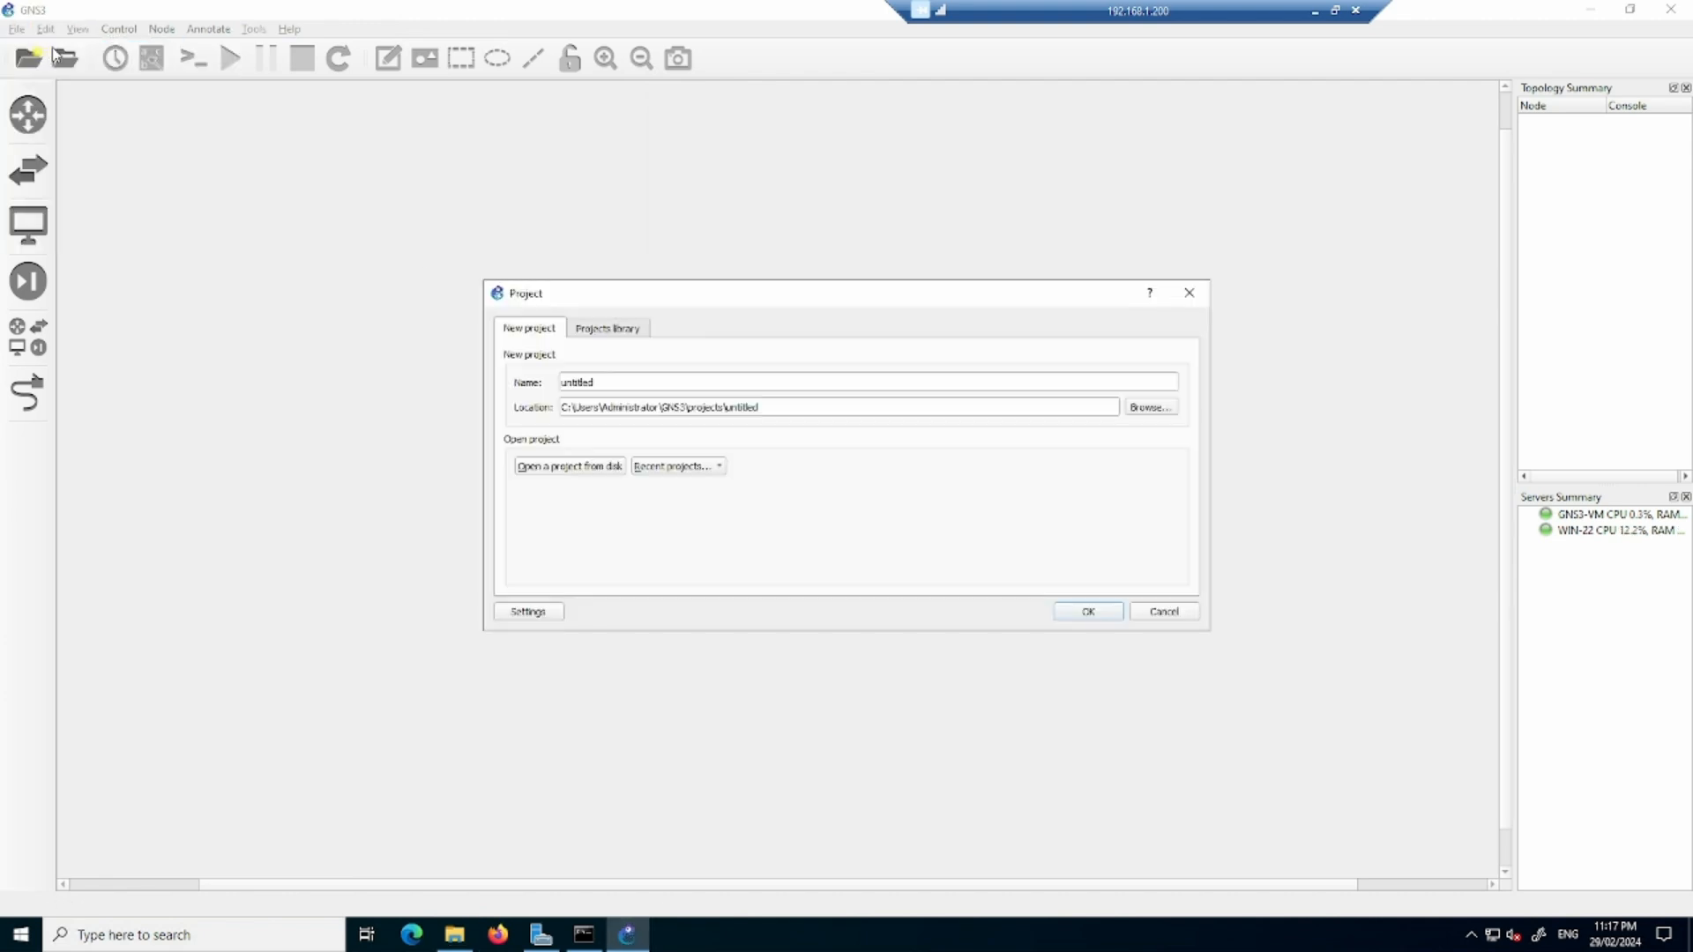
pyautogui.doubleClick(637, 381)
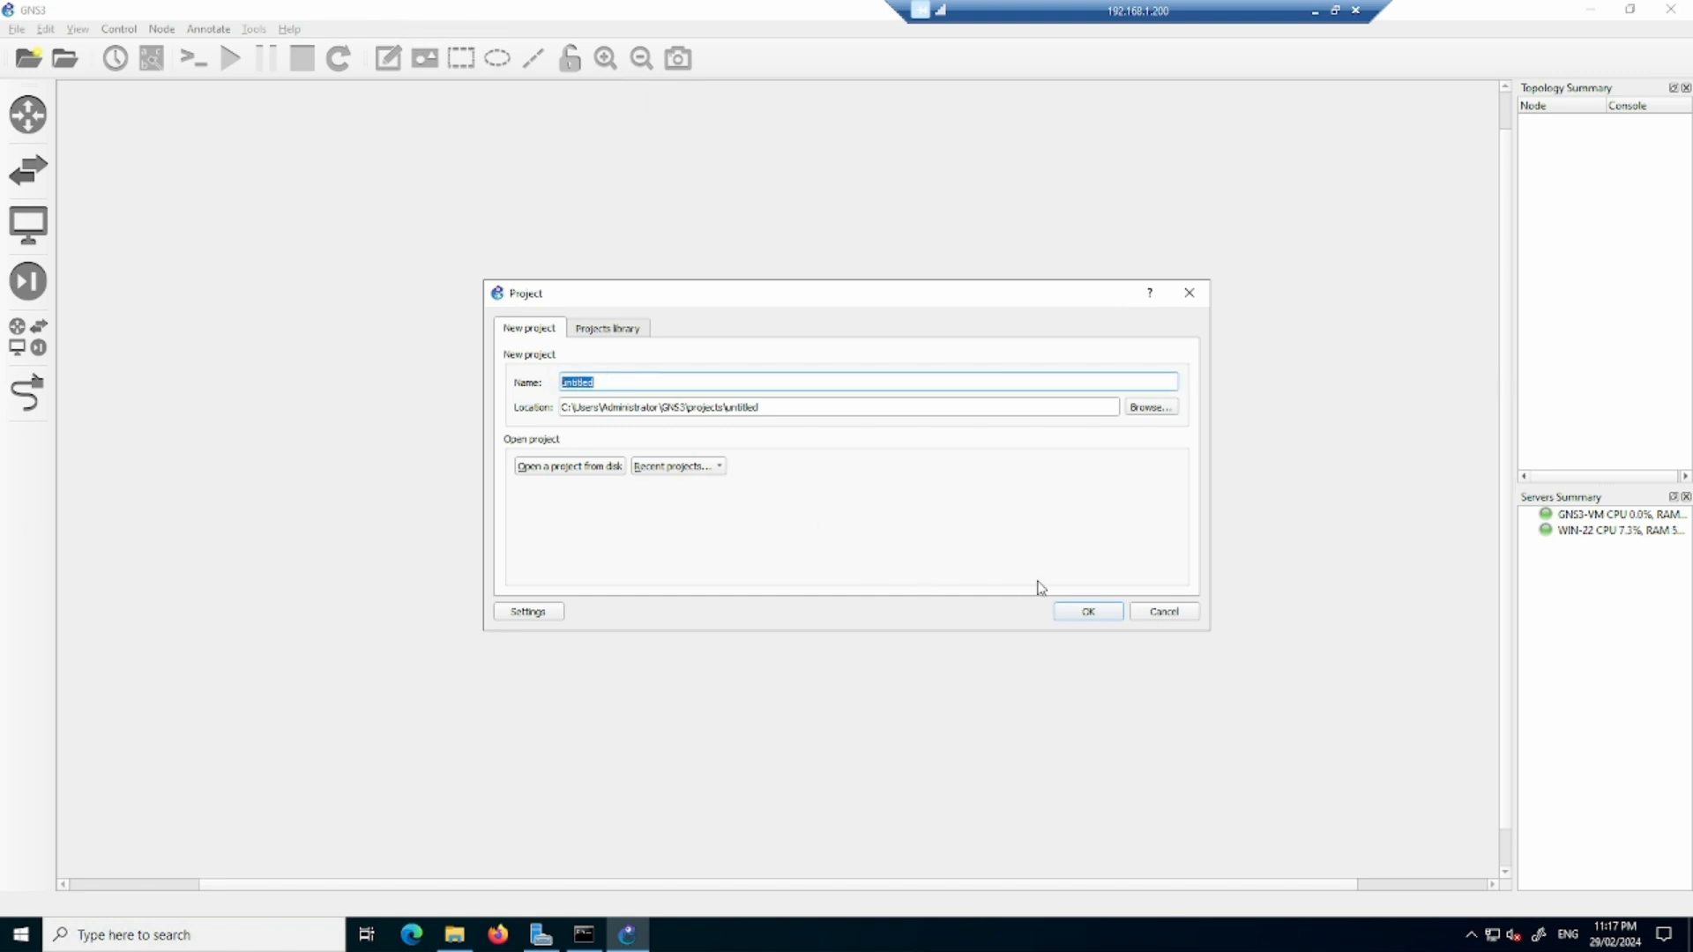
pyautogui.click(1086, 615)
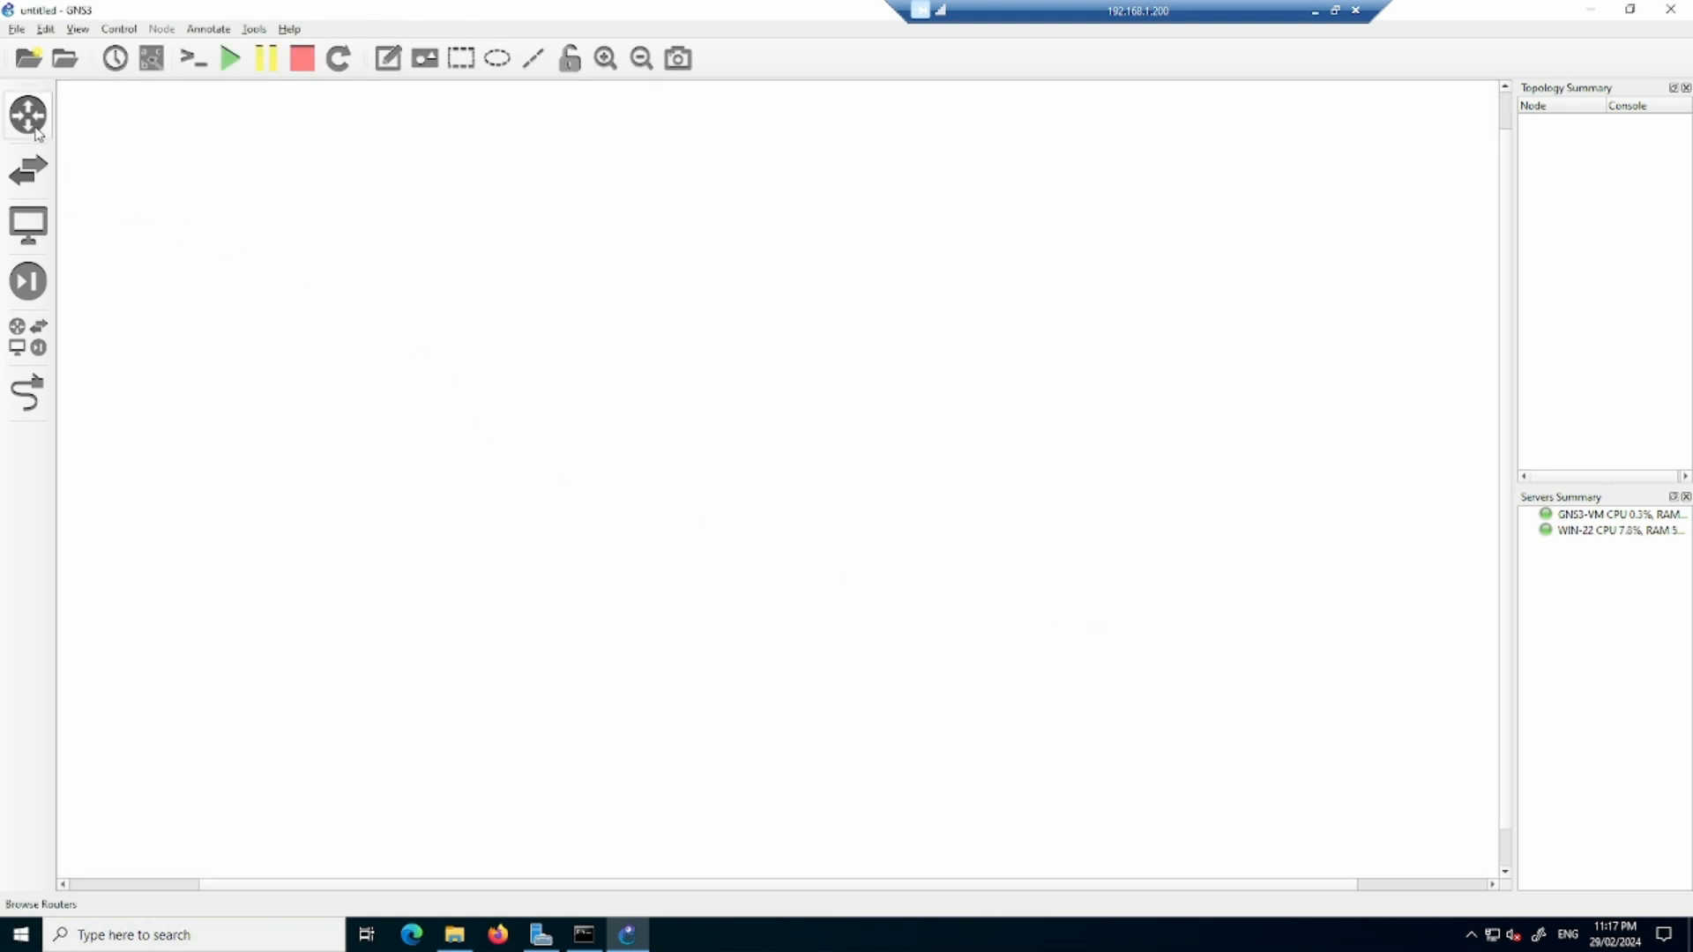
# - Start a new template using the option to install an appliance from the GNS3 server
pyautogui.click(28, 126)
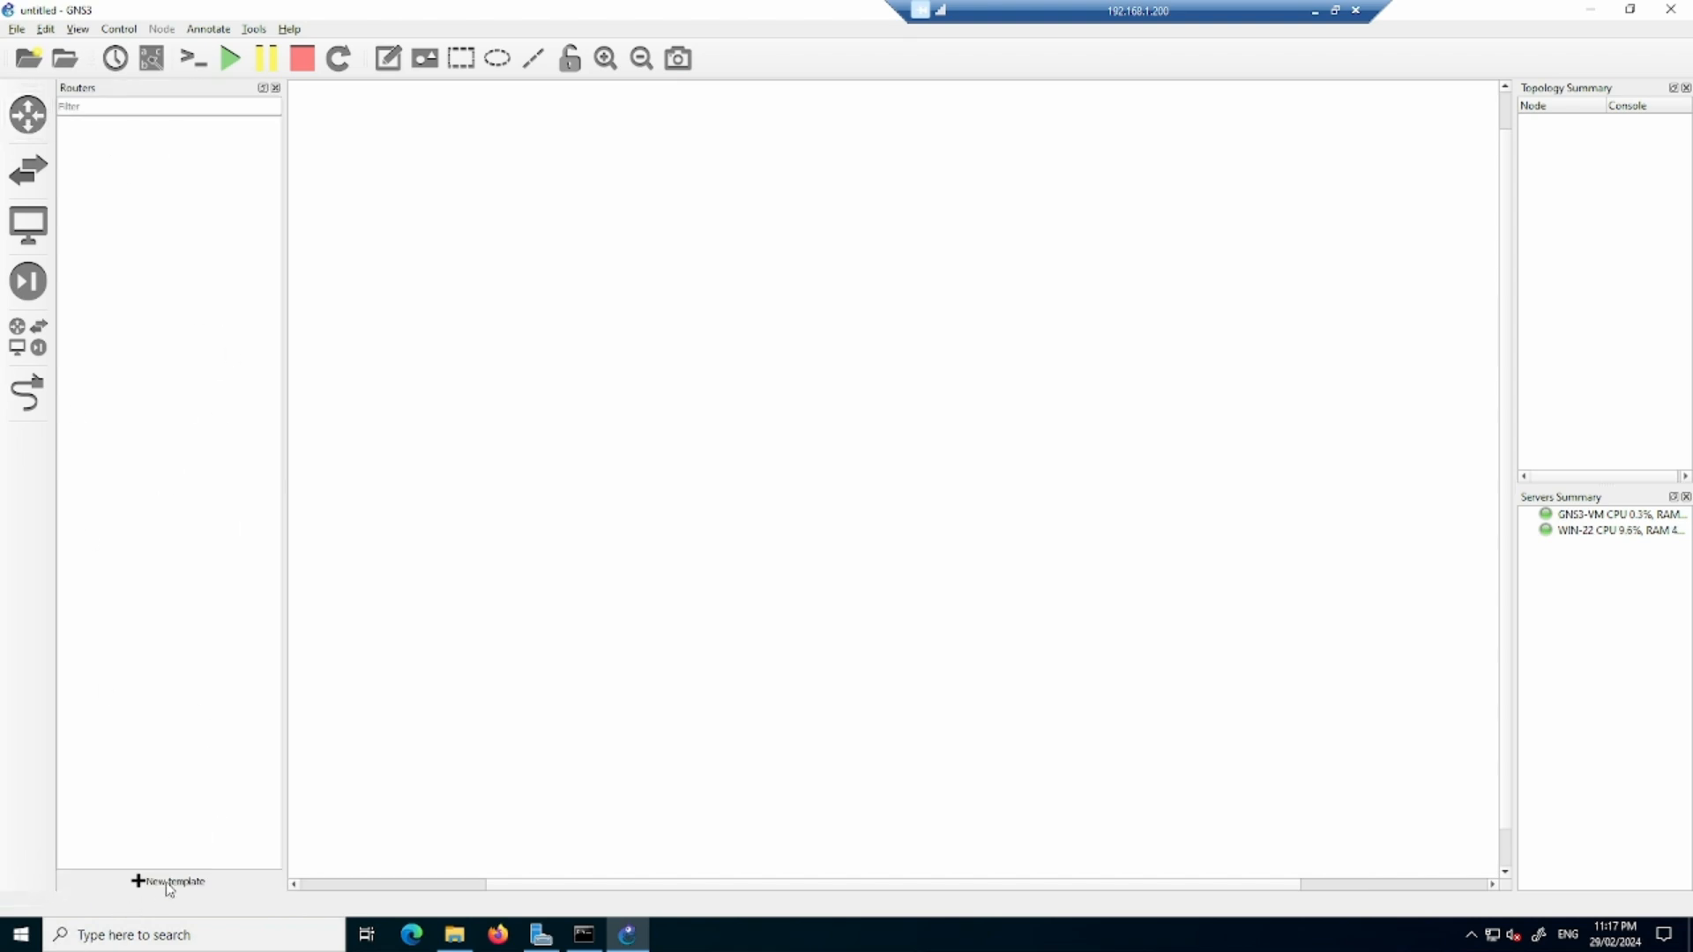
pyautogui.click(168, 882)
pyautogui.click(1129, 714)
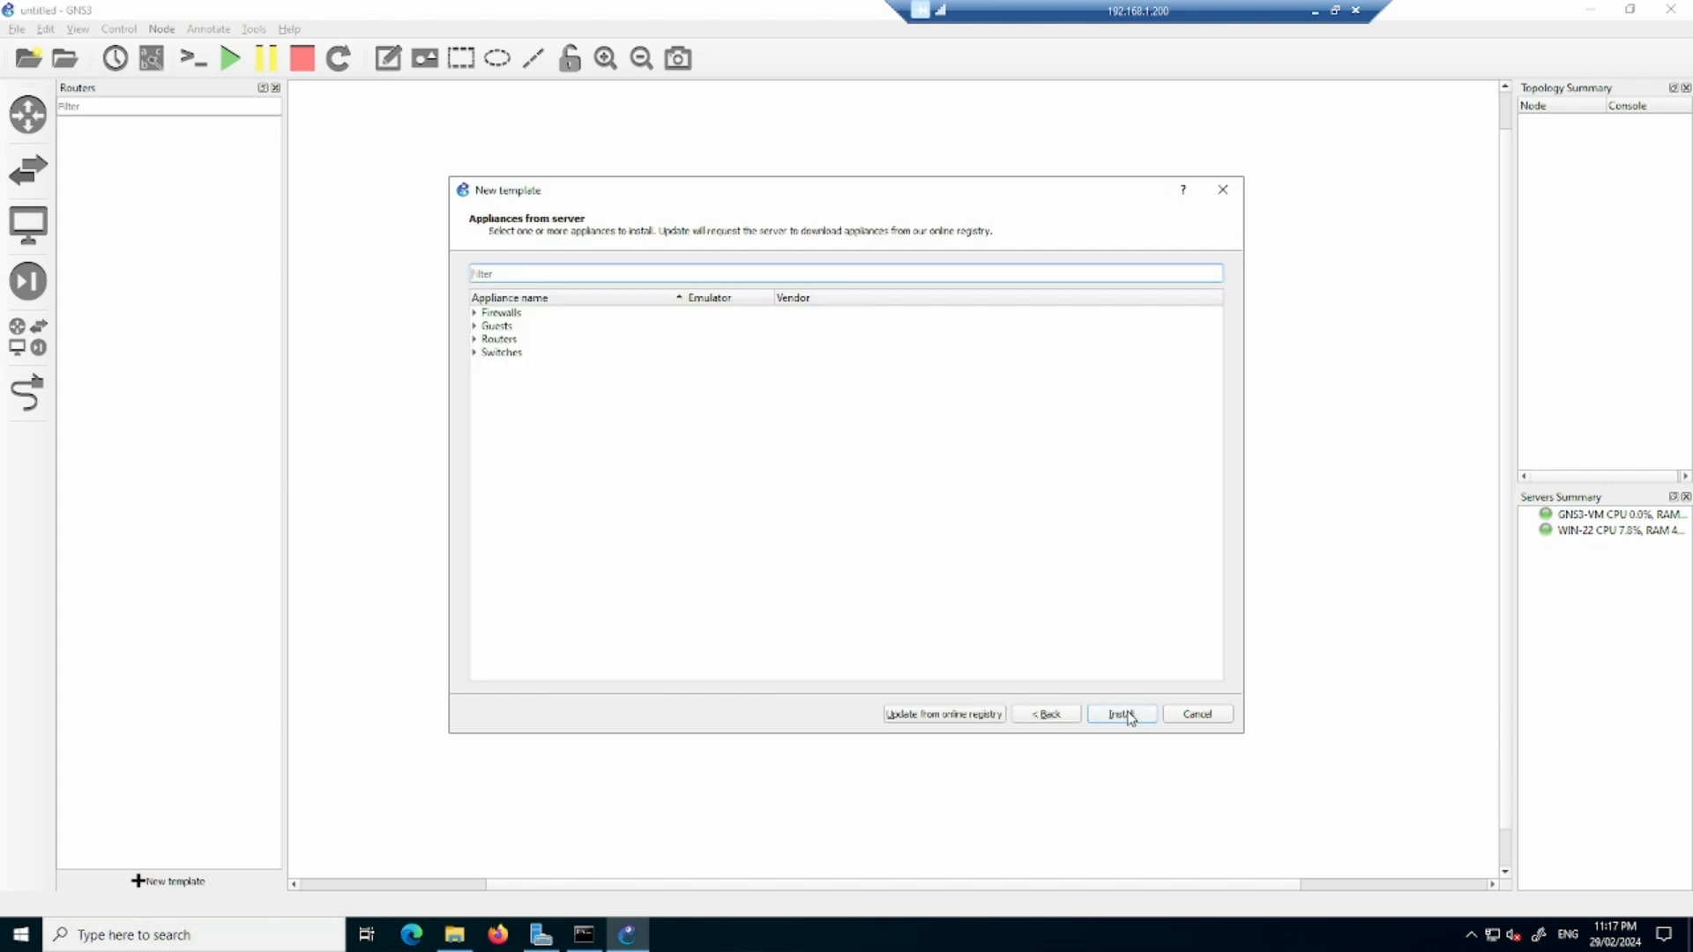
pyautogui.click(1057, 719)
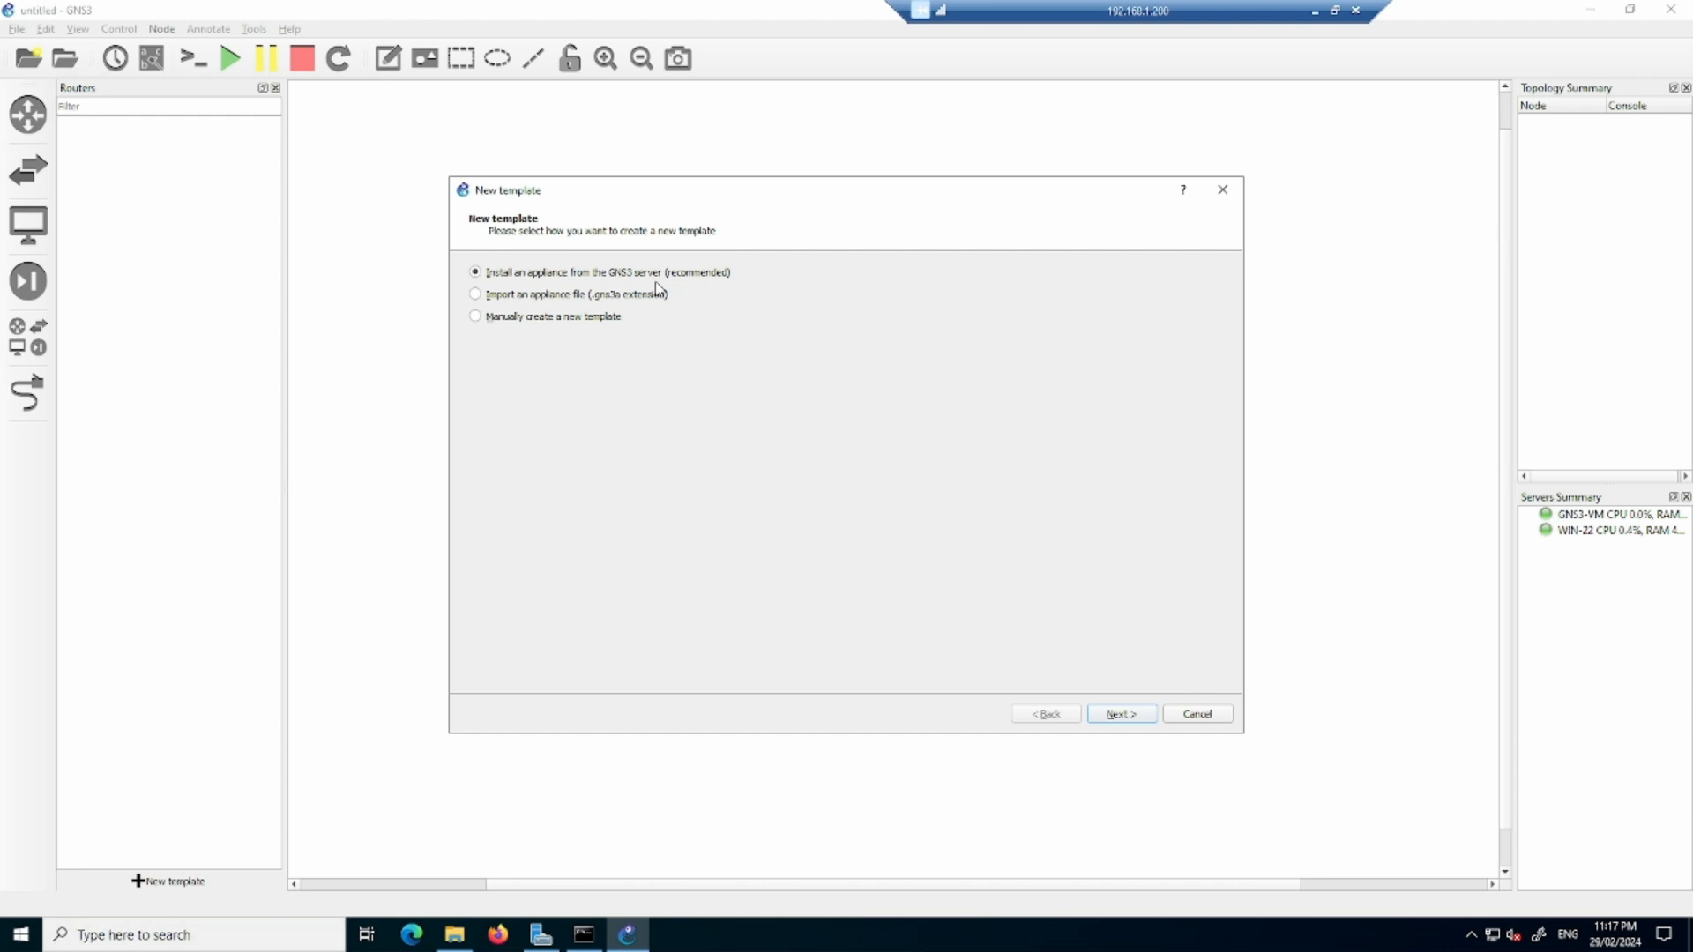
pyautogui.click(1124, 717)
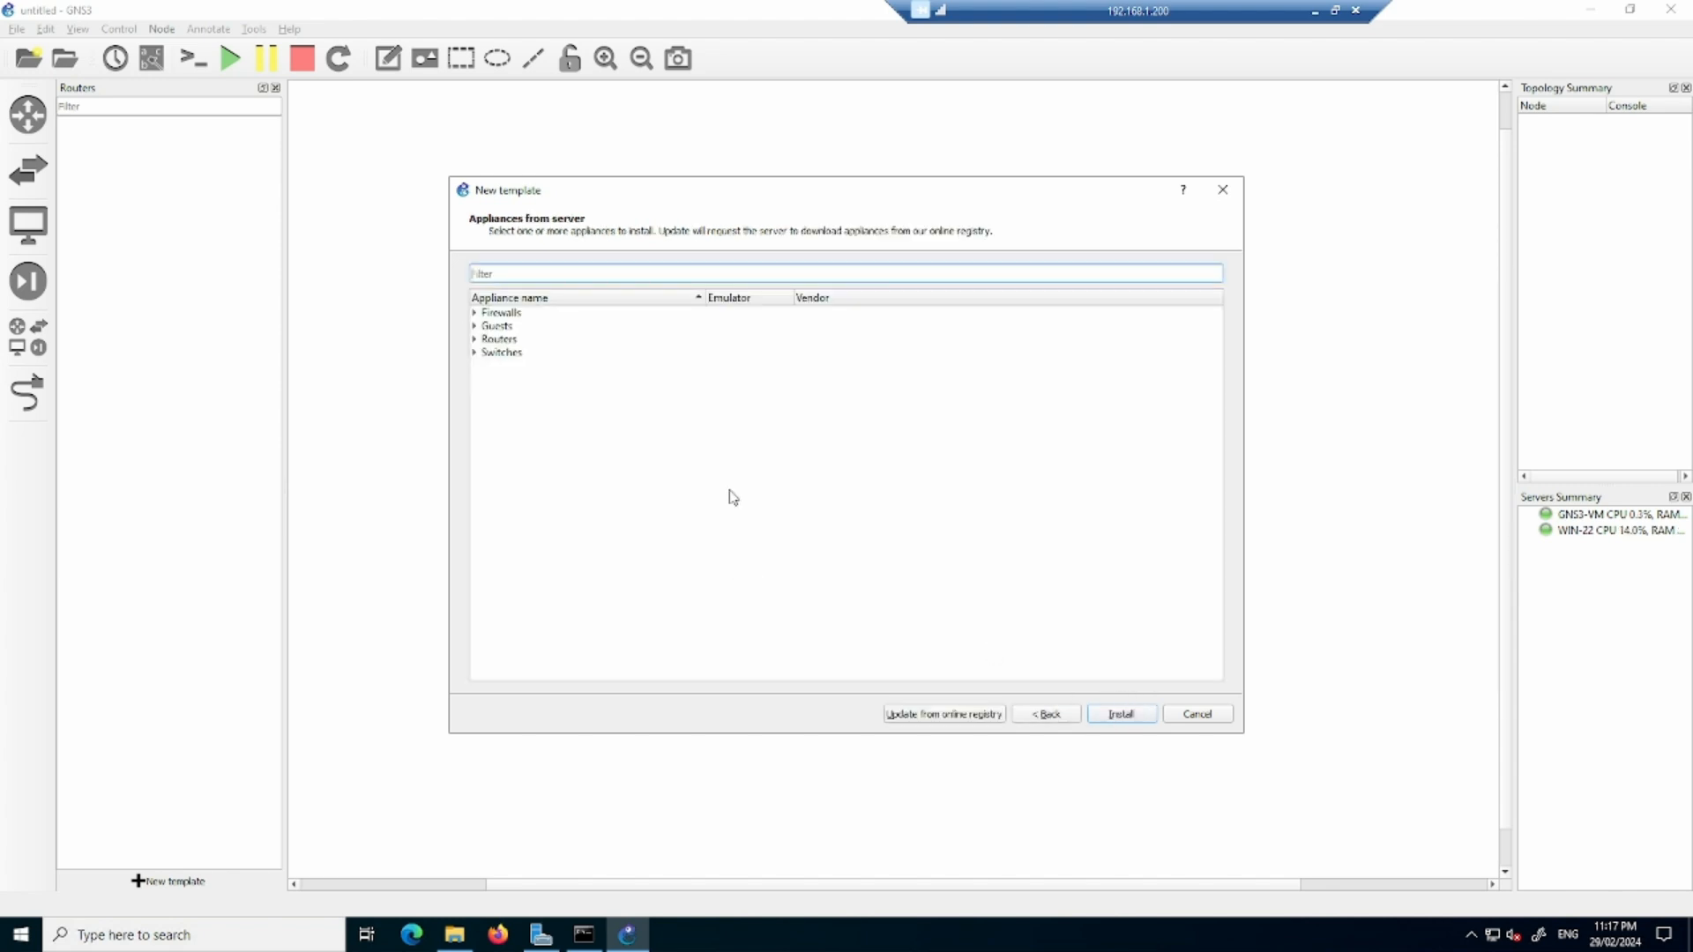
# - Choose the Cisco ASAv firewall appliance for installation on the GNS3-VM remote server and proceed to its required files
pyautogui.click(476, 315)
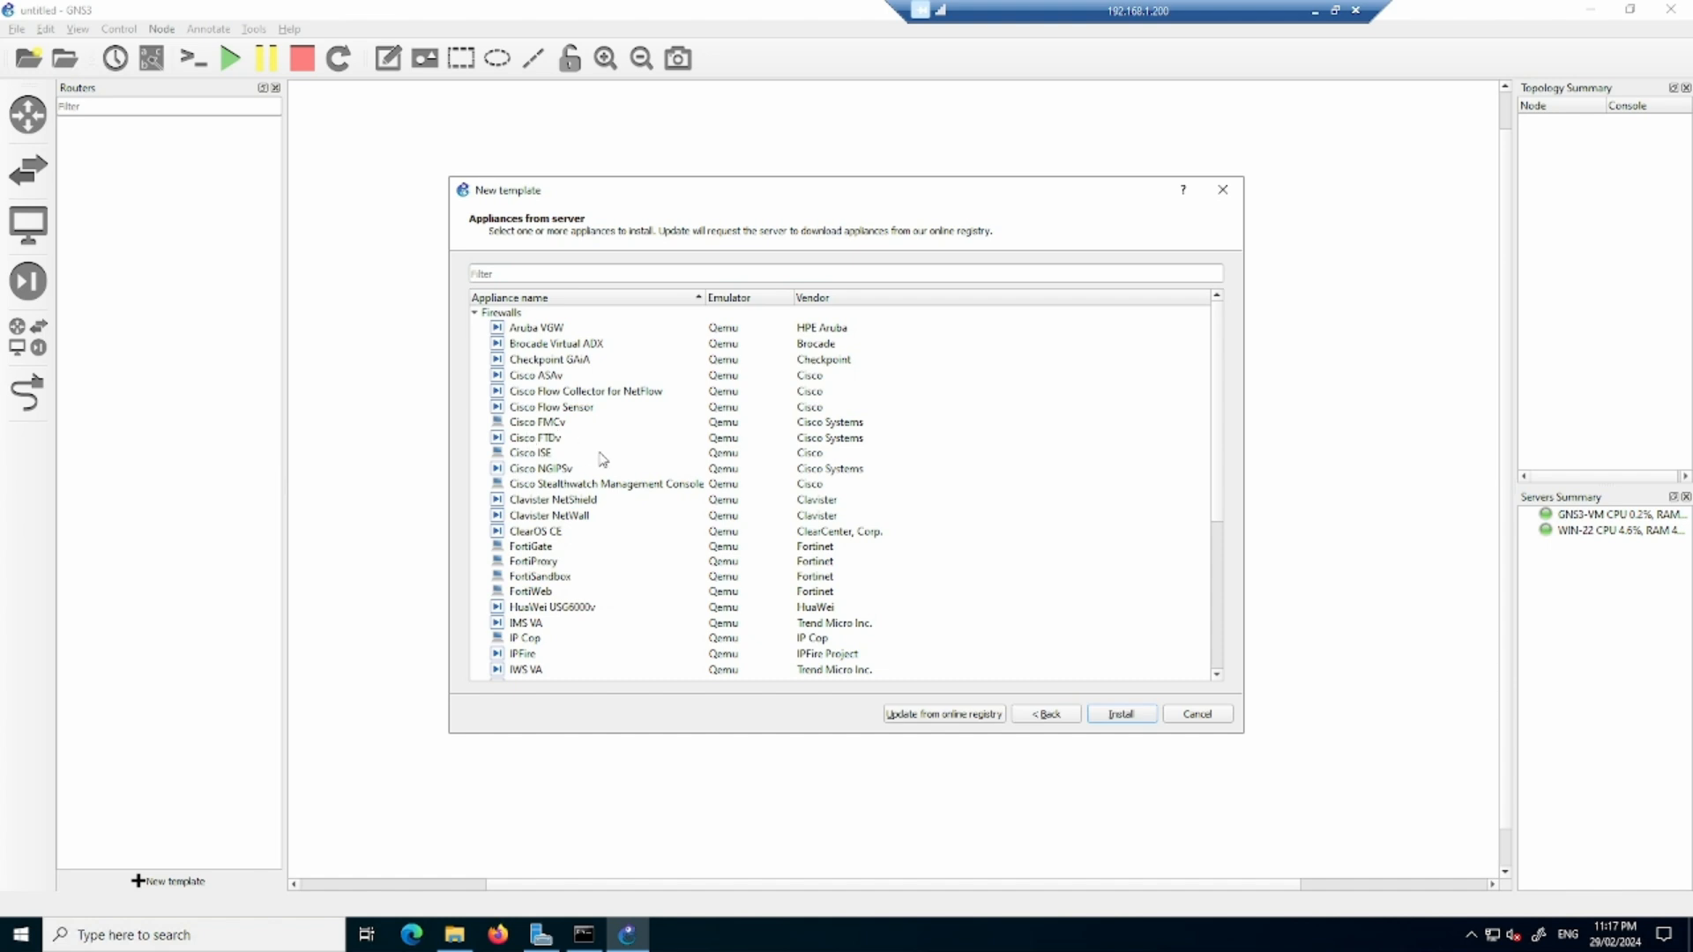
pyautogui.click(542, 377)
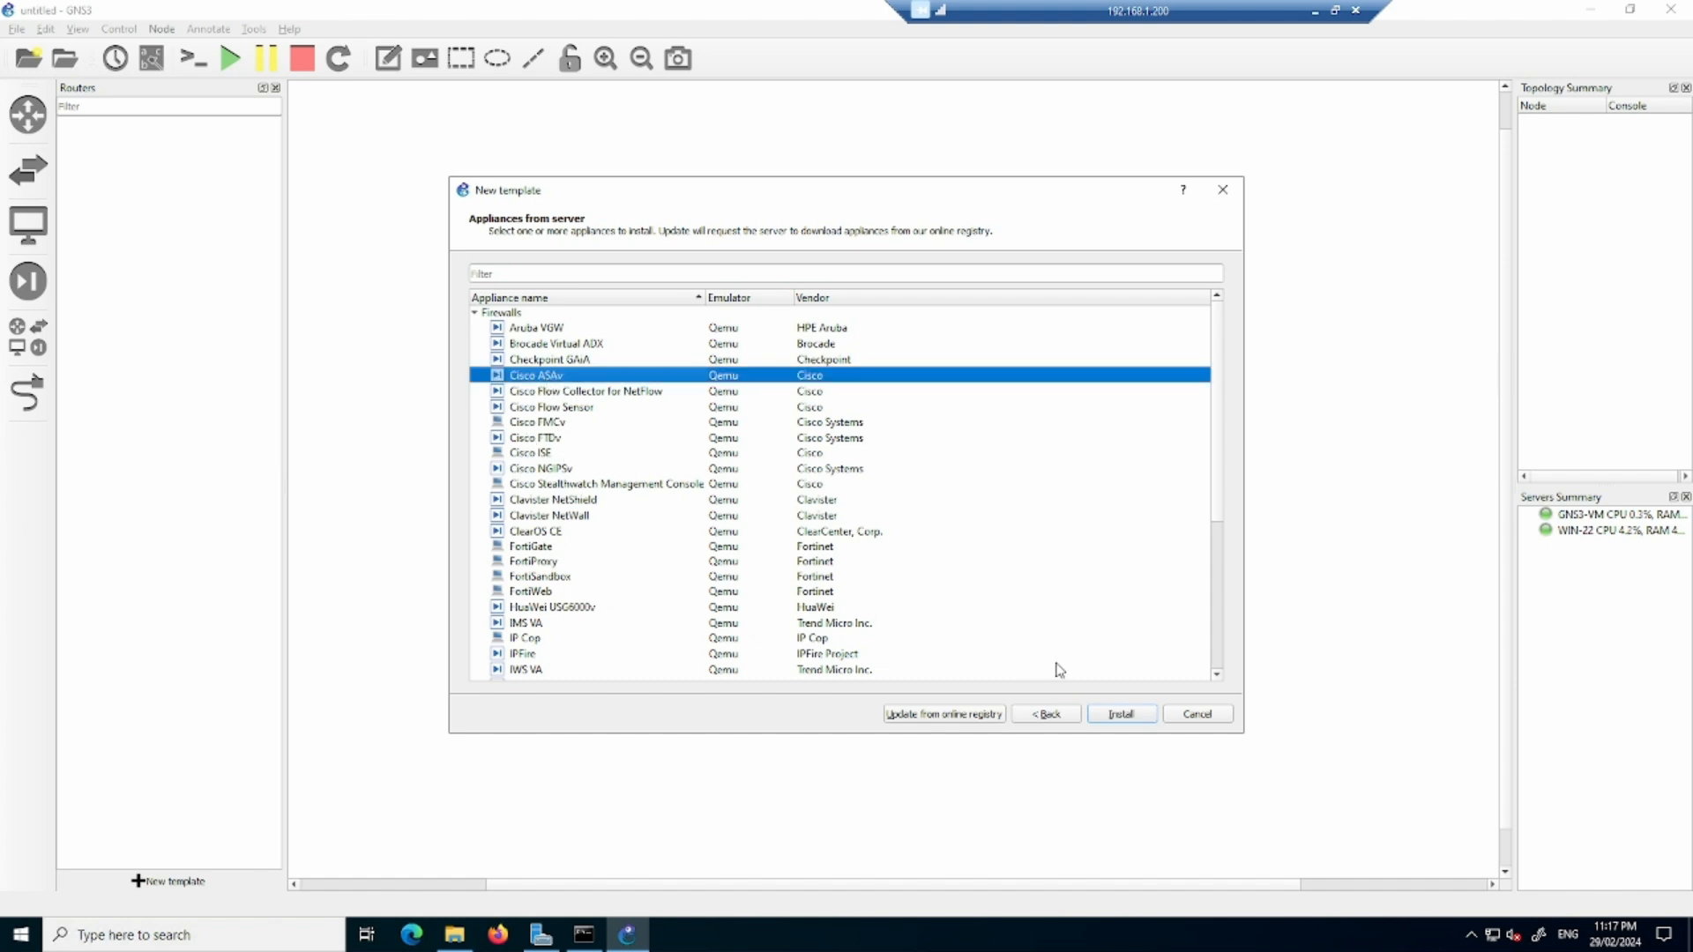
pyautogui.click(1129, 715)
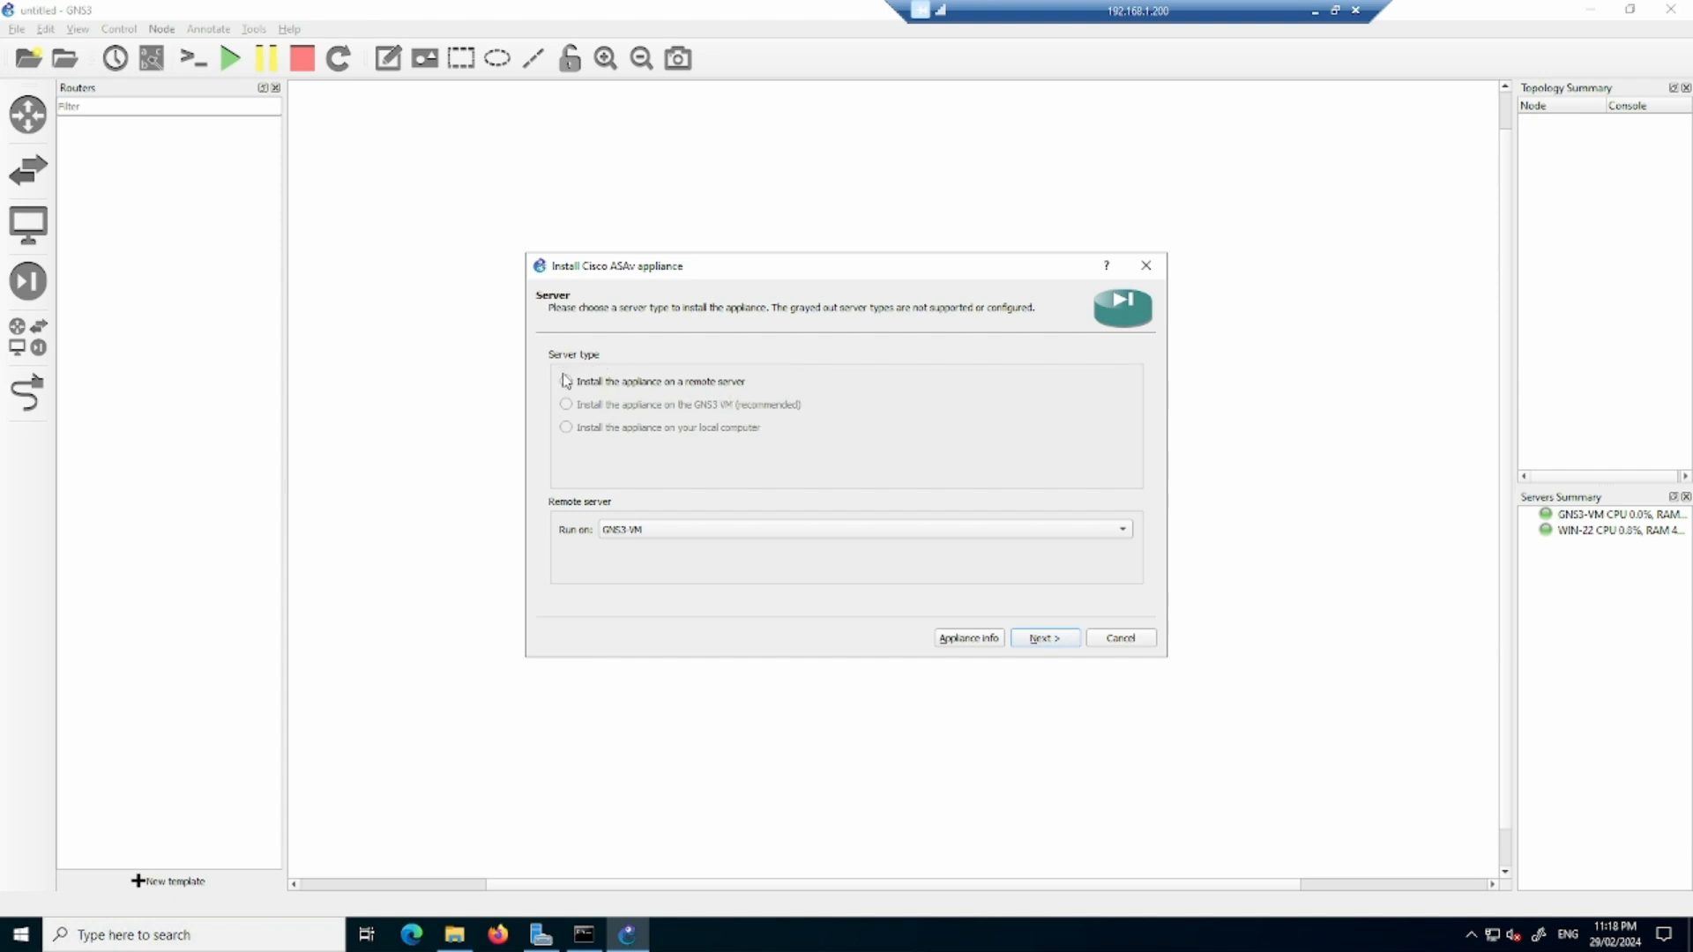
pyautogui.click(1060, 641)
pyautogui.click(1058, 640)
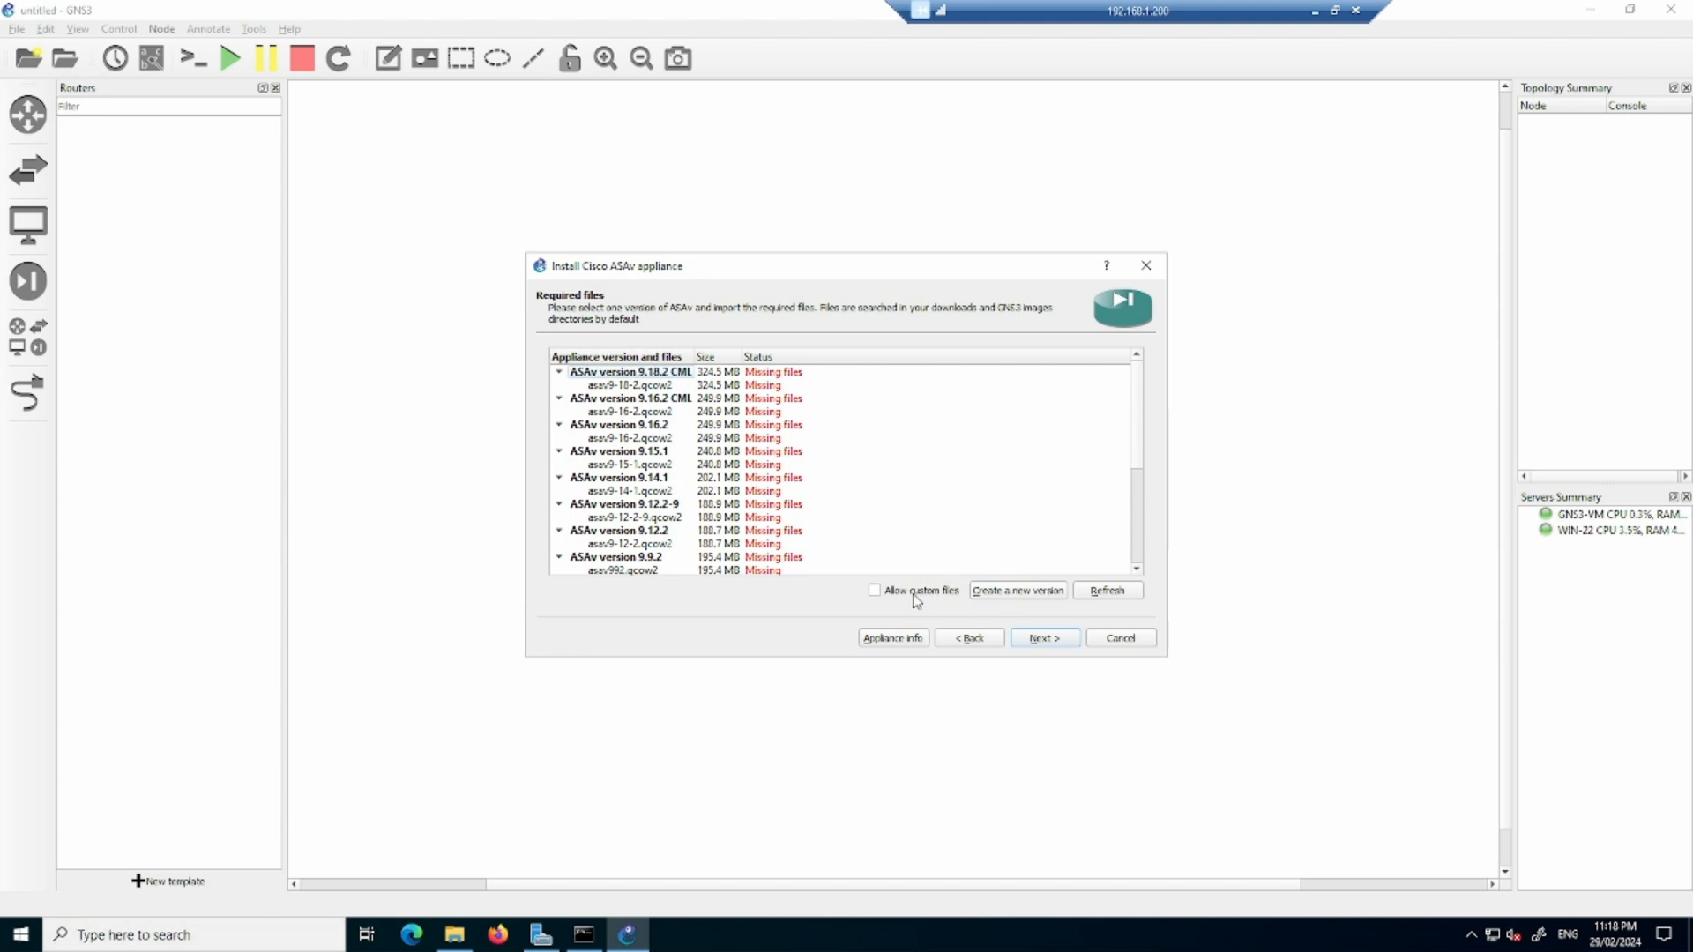
# - Create a new appliance version named 9.8 that uses ASAv.qcow2 as its disk image, checking the file name in the Downloads folder
pyautogui.click(1020, 597)
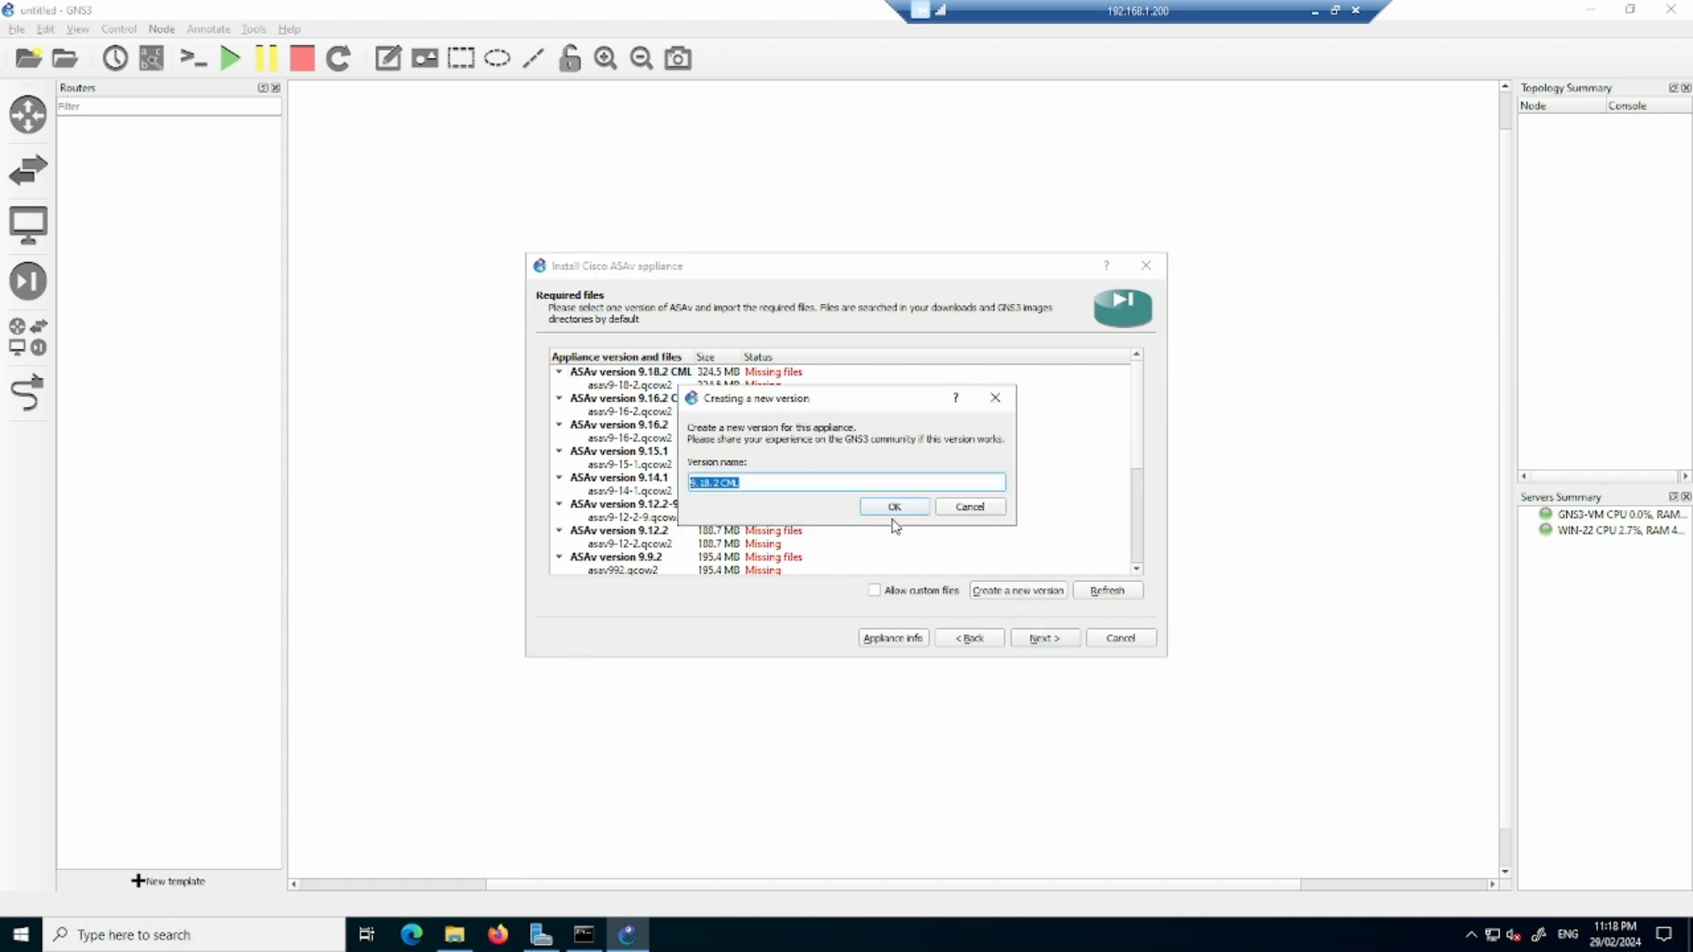
pyautogui.write('9.8')
pyautogui.click(893, 508)
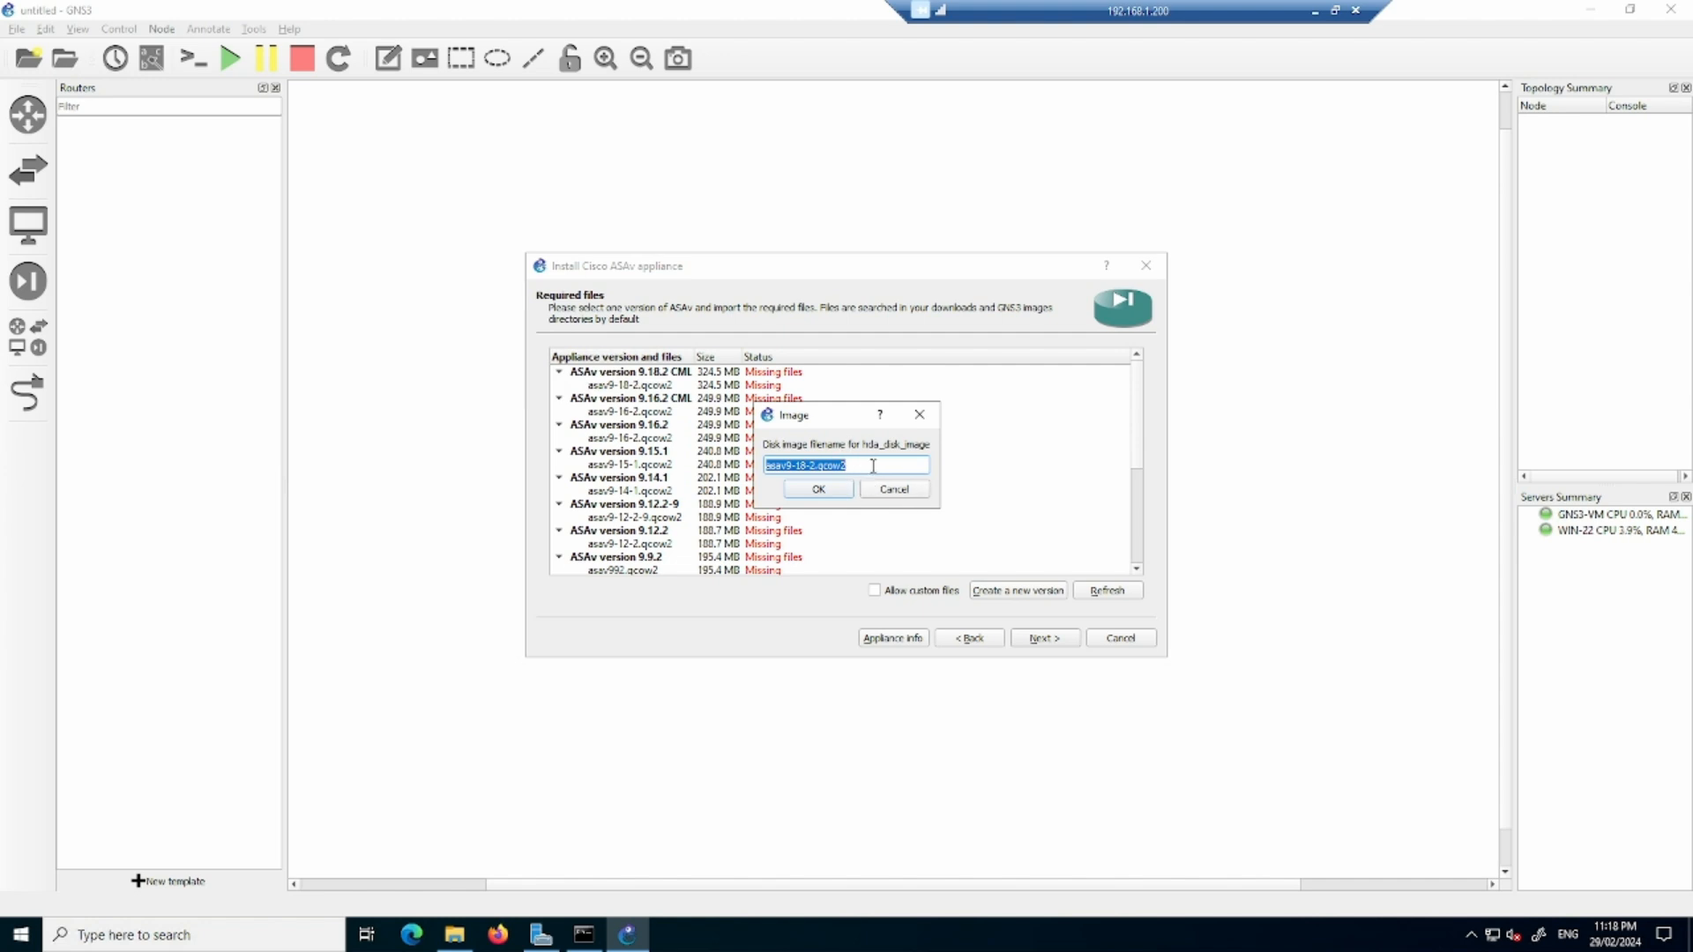
pyautogui.click(454, 935)
pyautogui.click(558, 453)
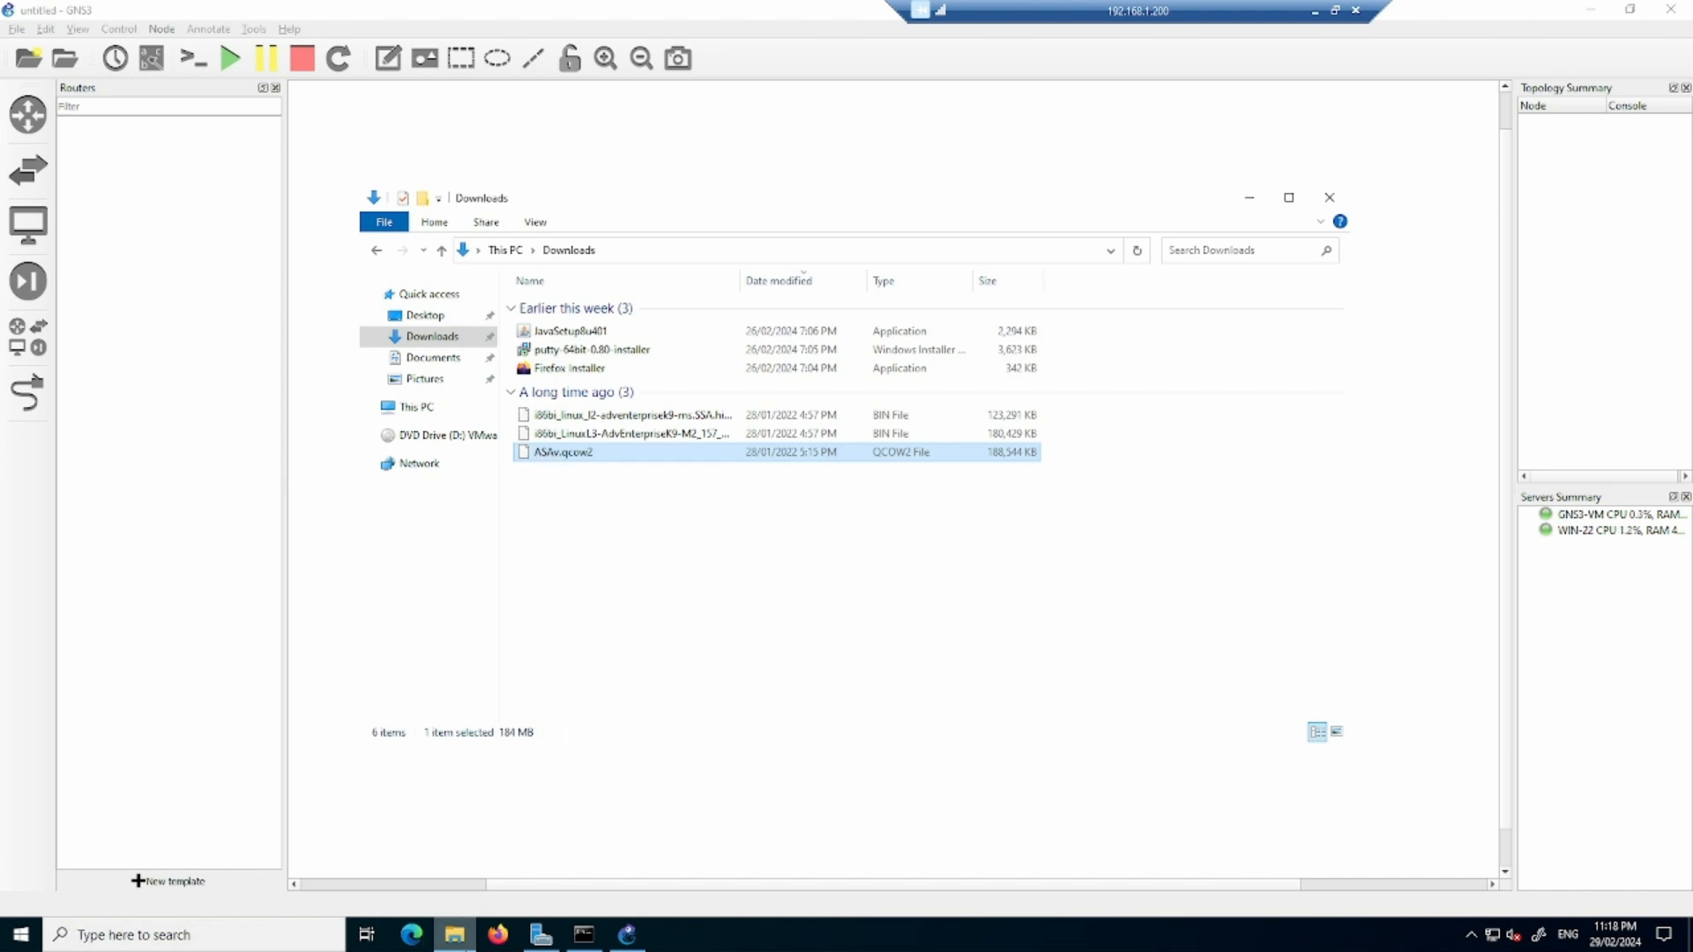
pyautogui.click(454, 935)
pyautogui.write('ASAv.qcow2')
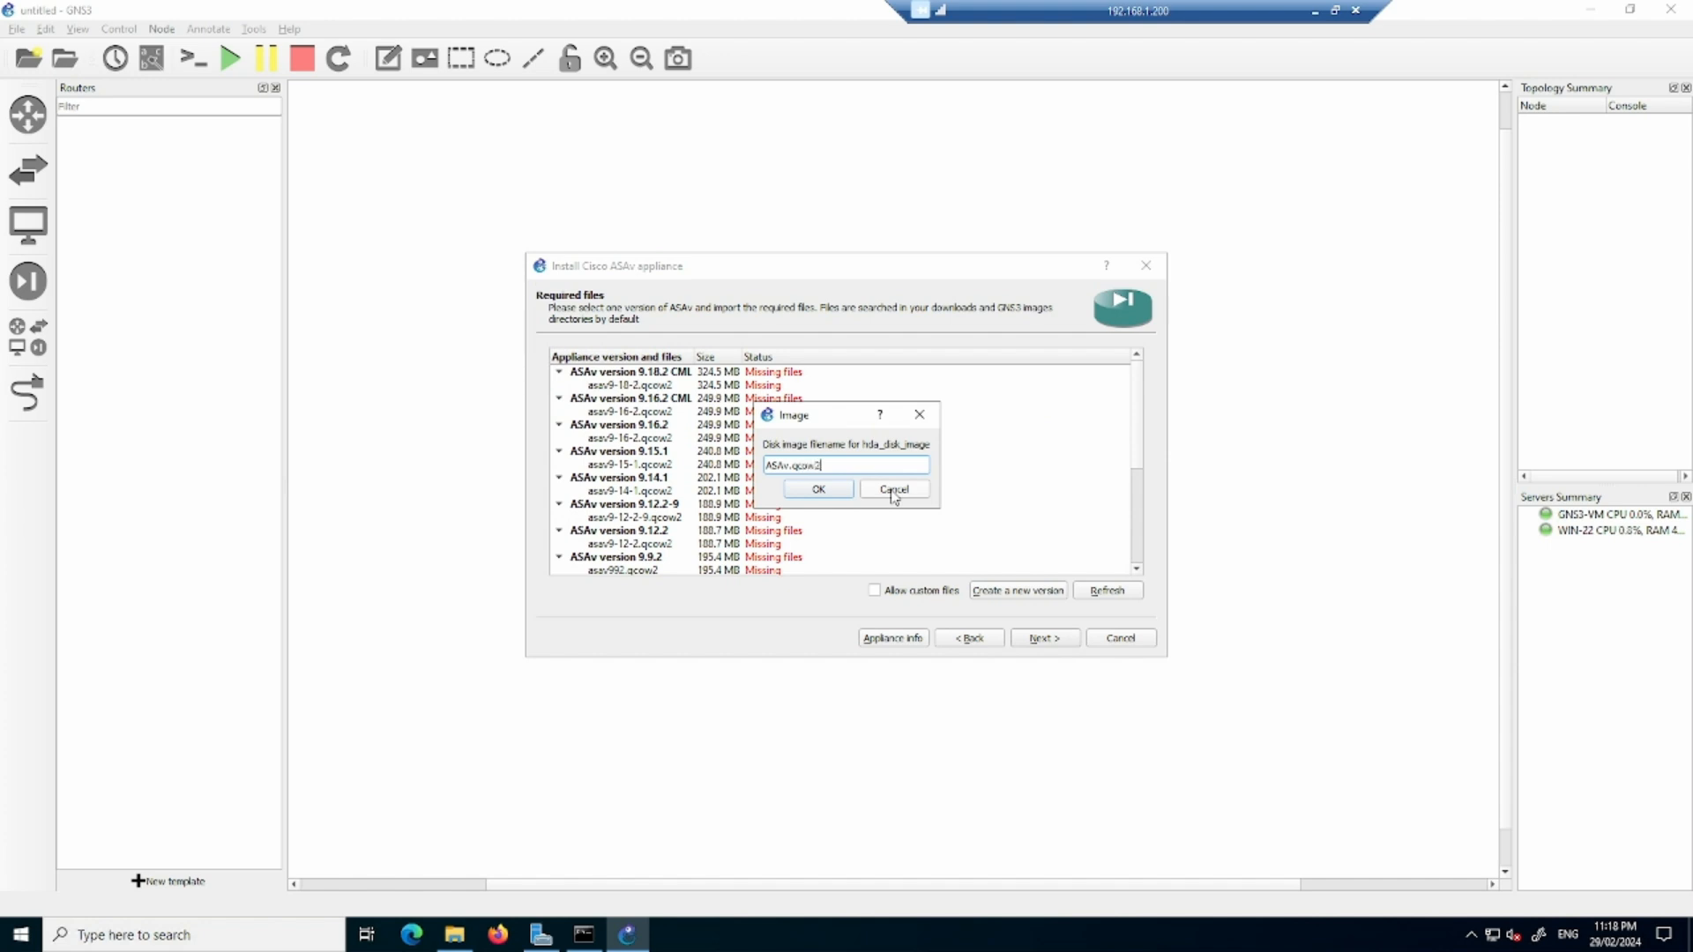
pyautogui.click(818, 488)
# - Select ASAv version 9.8 with its ASAv.qcow2 image and complete the appliance installation
pyautogui.scroll(-5, 873, 474)
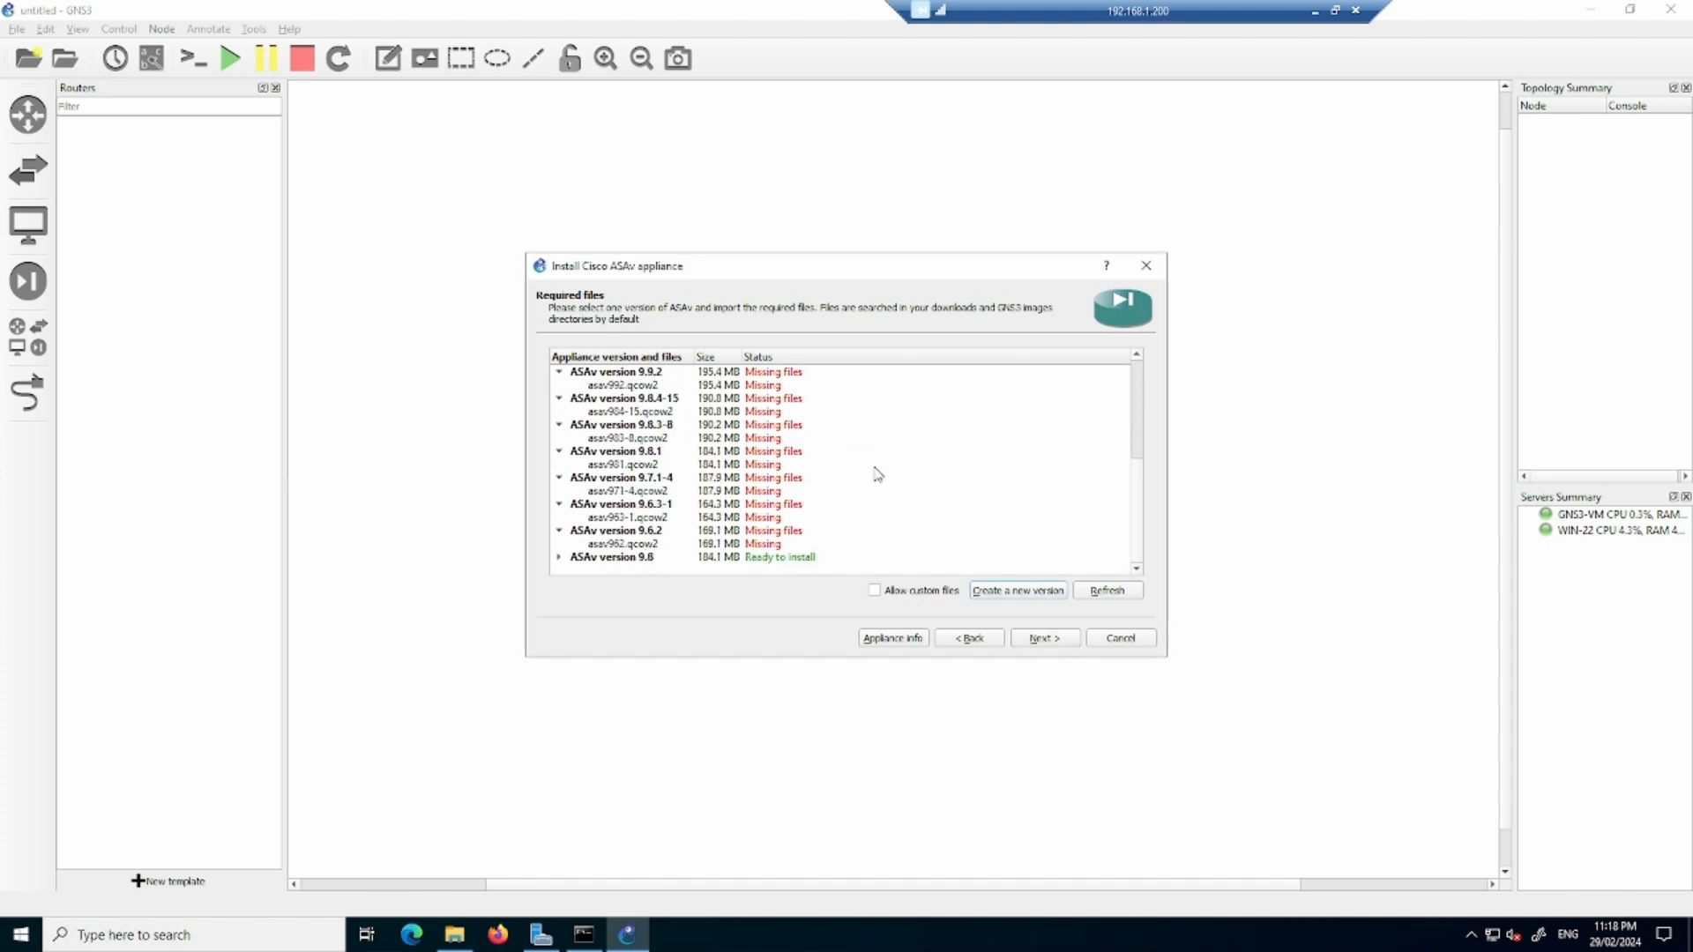
pyautogui.click(765, 556)
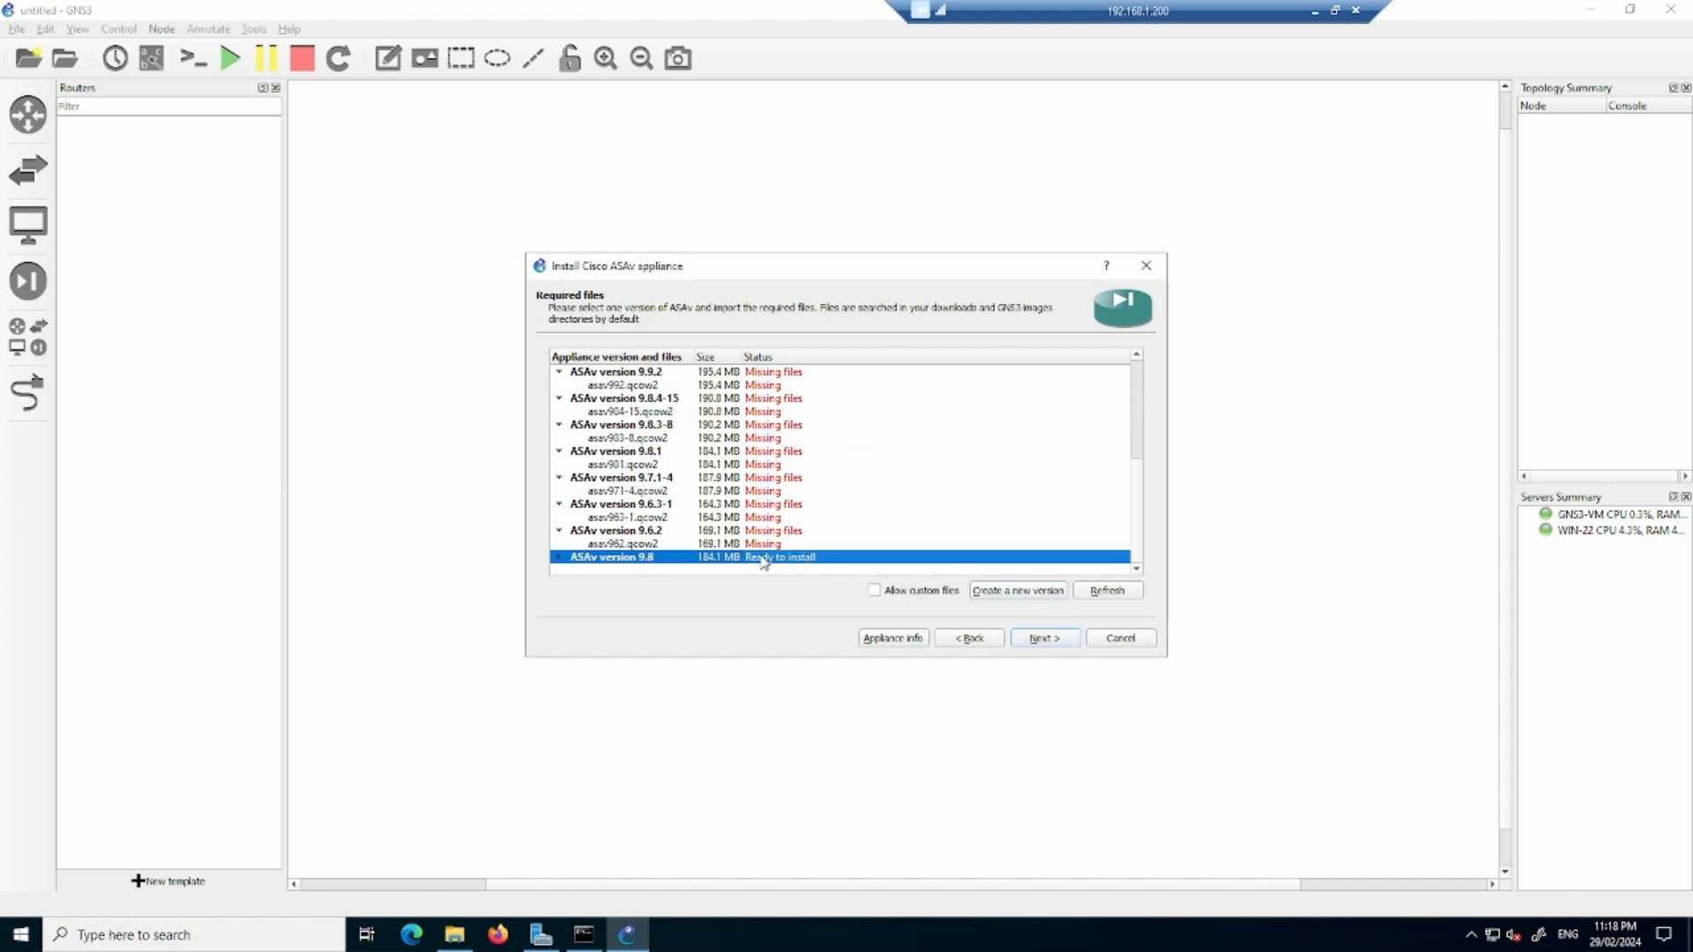
pyautogui.click(559, 558)
pyautogui.scroll(-1, 812, 514)
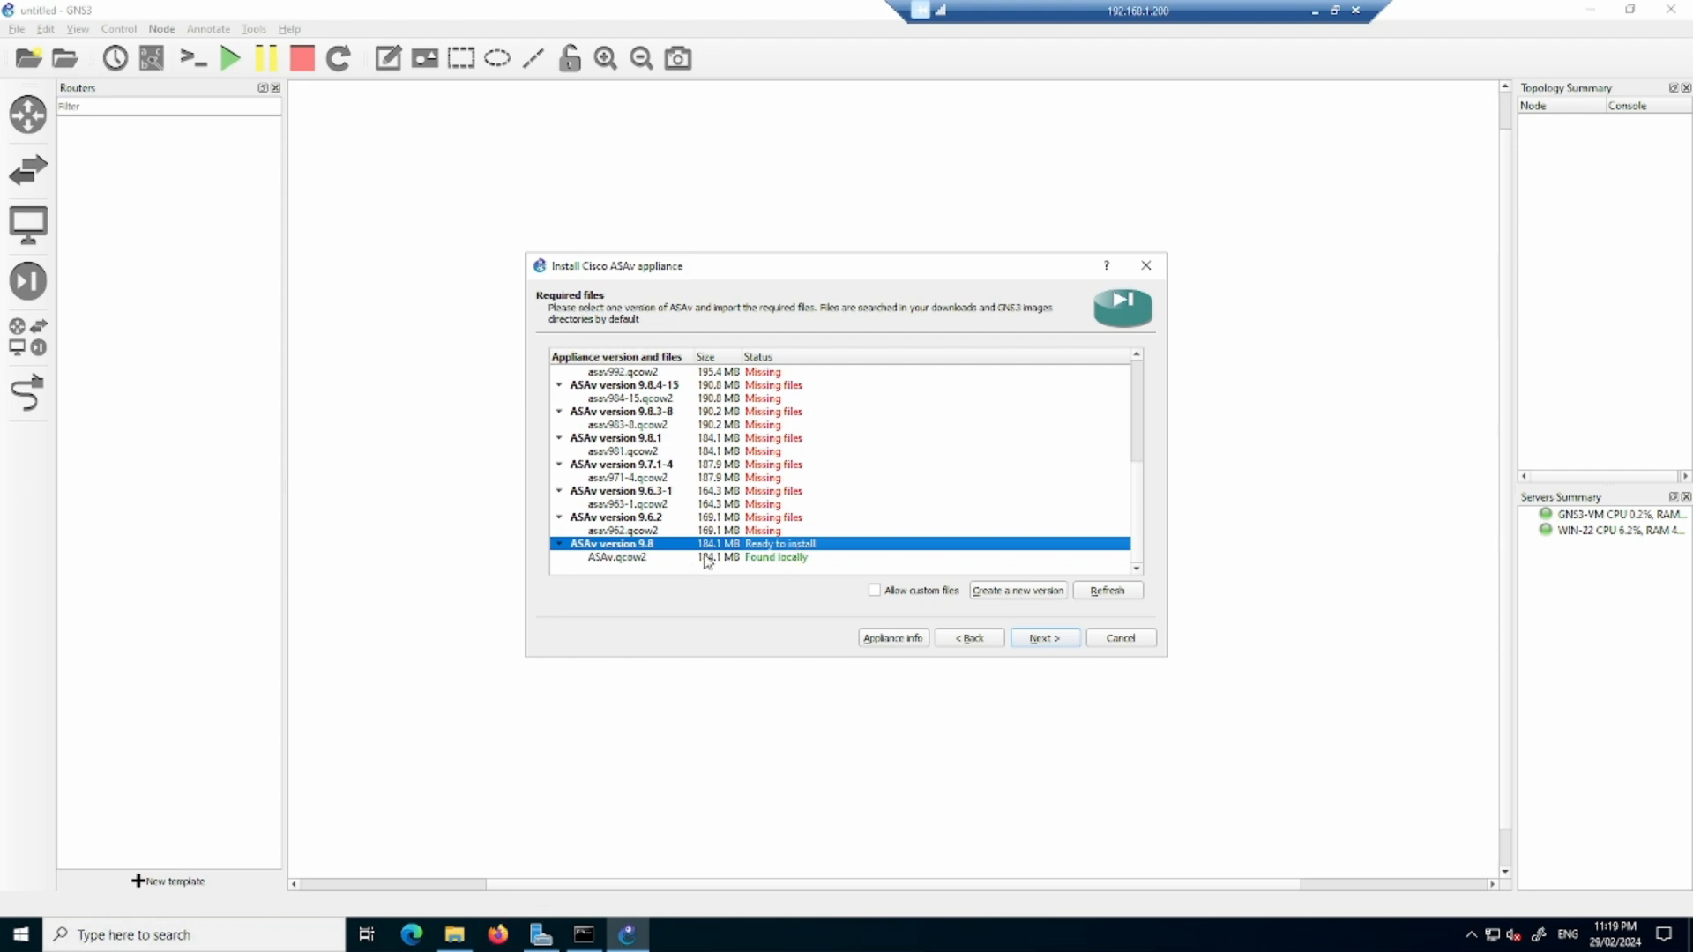
pyautogui.click(1014, 641)
pyautogui.click(893, 486)
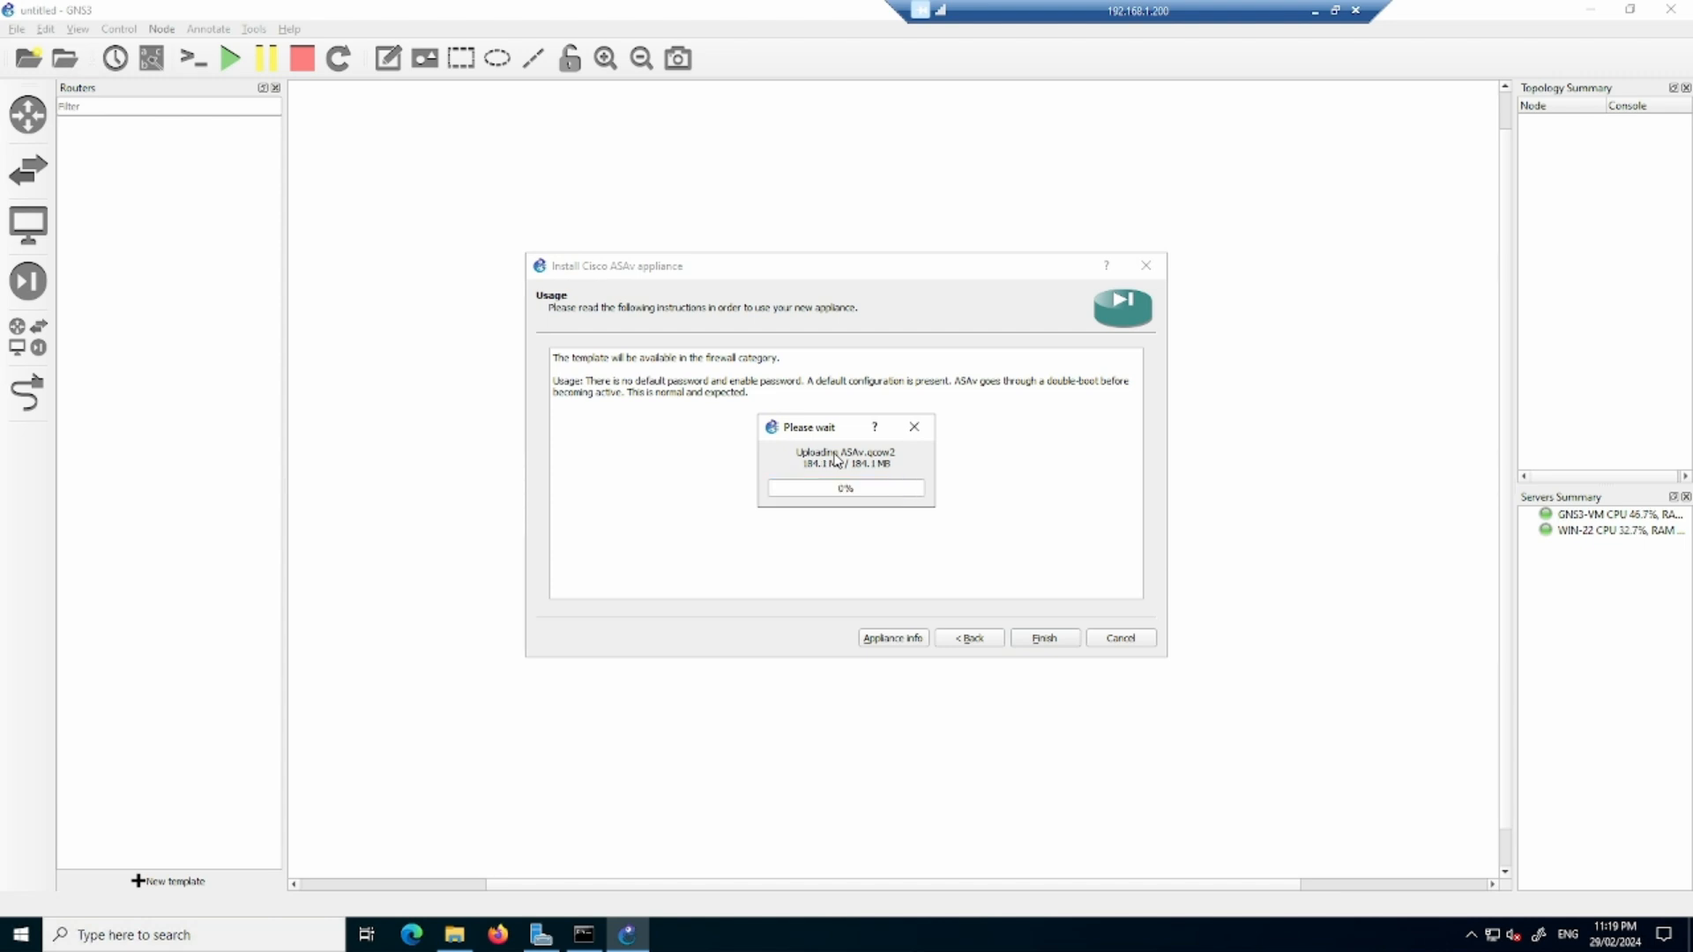
pyautogui.click(1050, 642)
pyautogui.click(1021, 488)
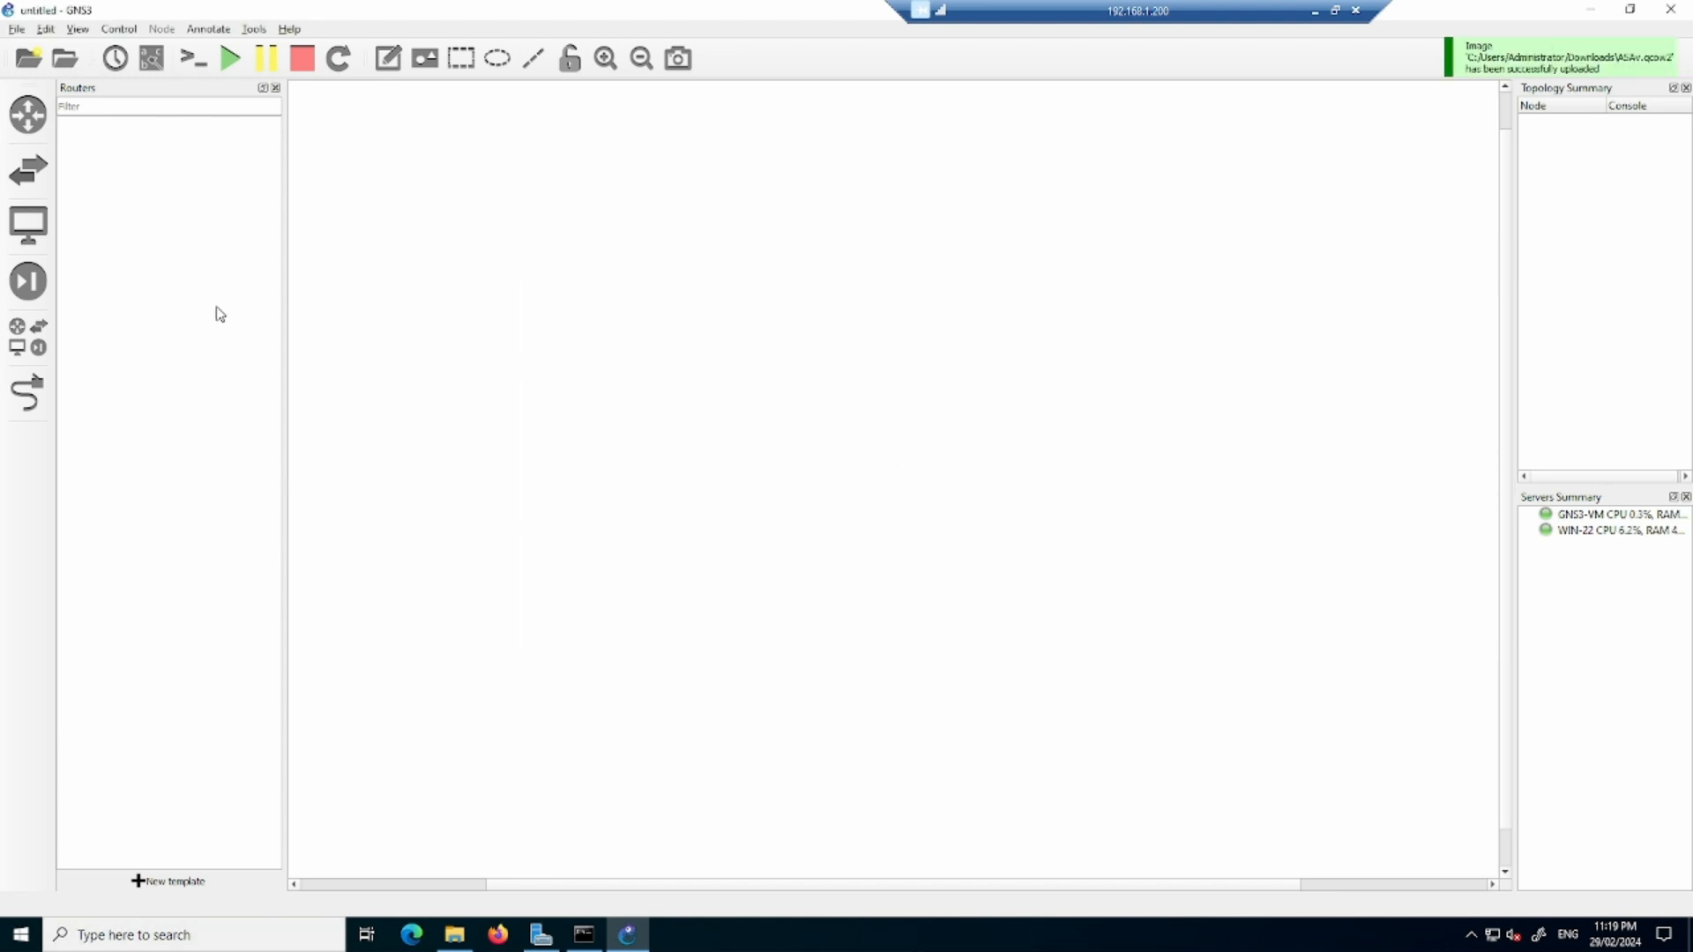
# - Place a Cisco ASAv 9.8 firewall node in the workspace and rename it ASAv in its configuration
pyautogui.click(28, 280)
pyautogui.moveTo(77, 130); pyautogui.dragTo(753, 273)
pyautogui.rightClick(727, 254)
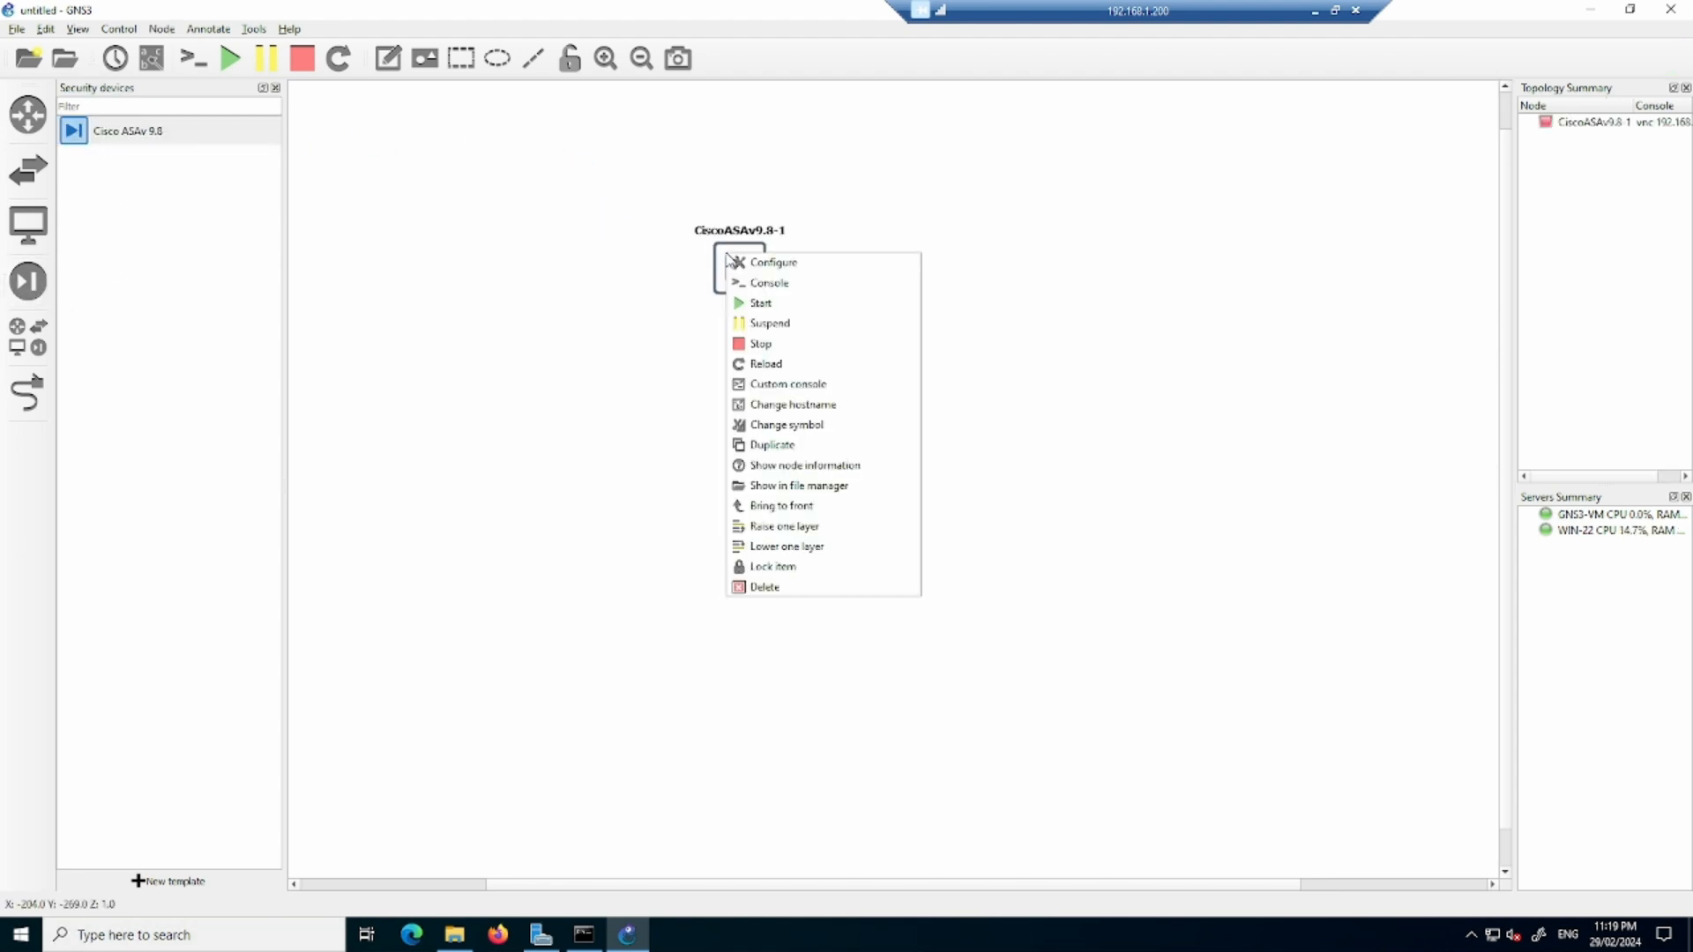
pyautogui.click(777, 264)
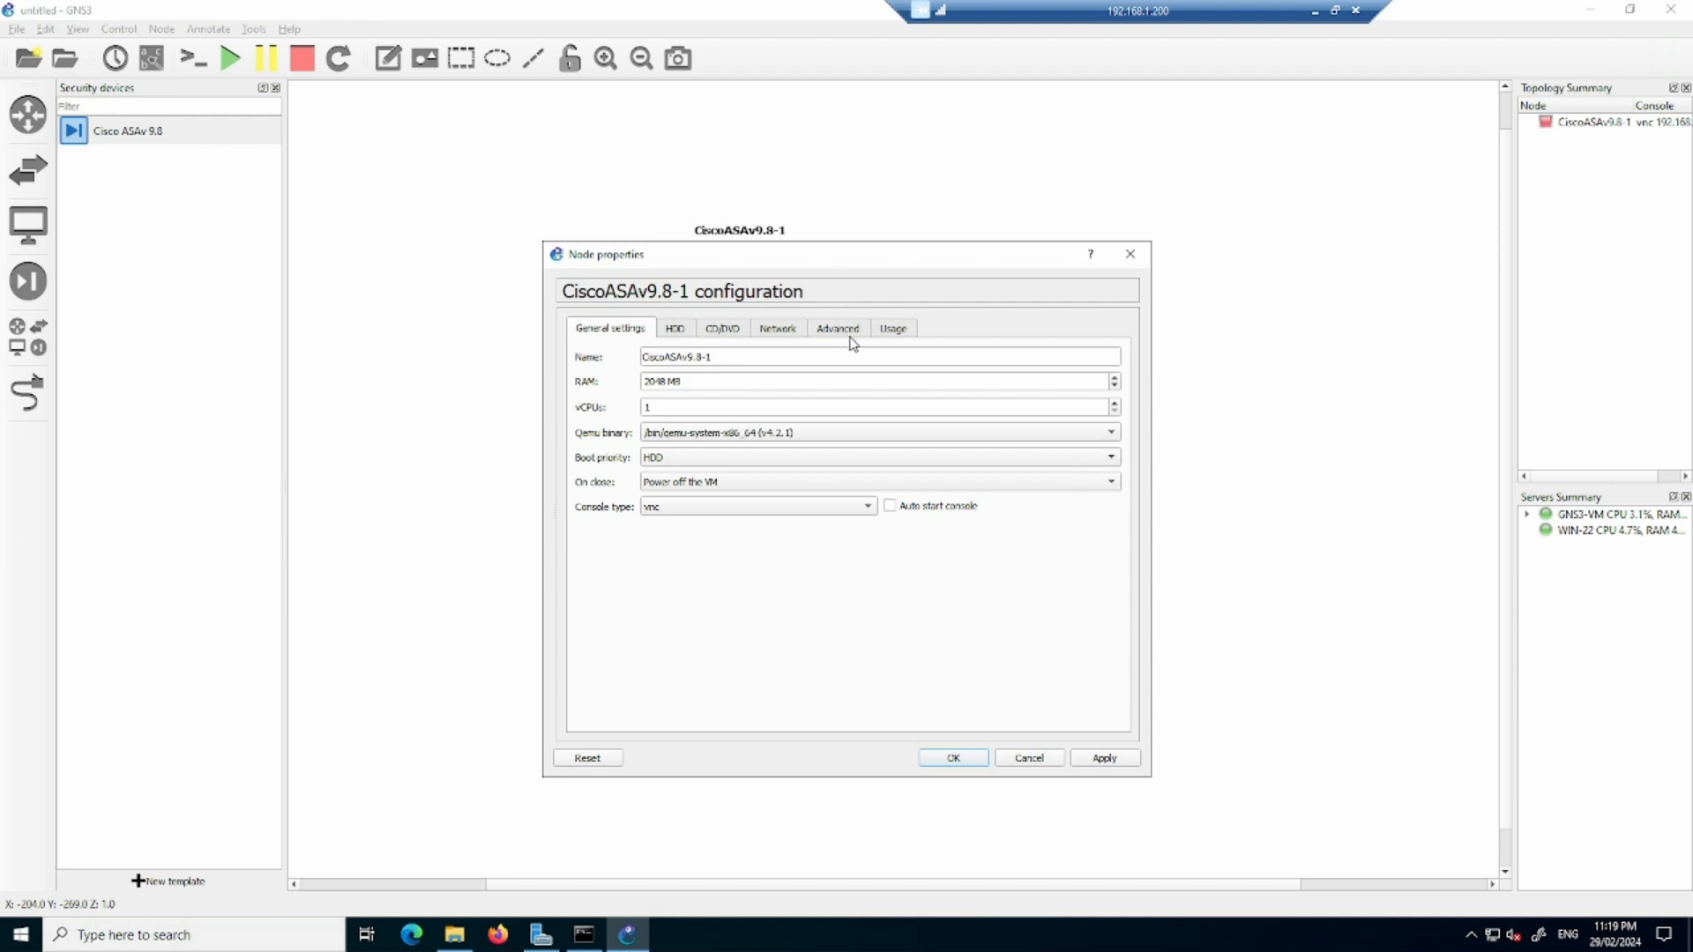
pyautogui.tripleClick(699, 353)
pyautogui.write('ASAv')
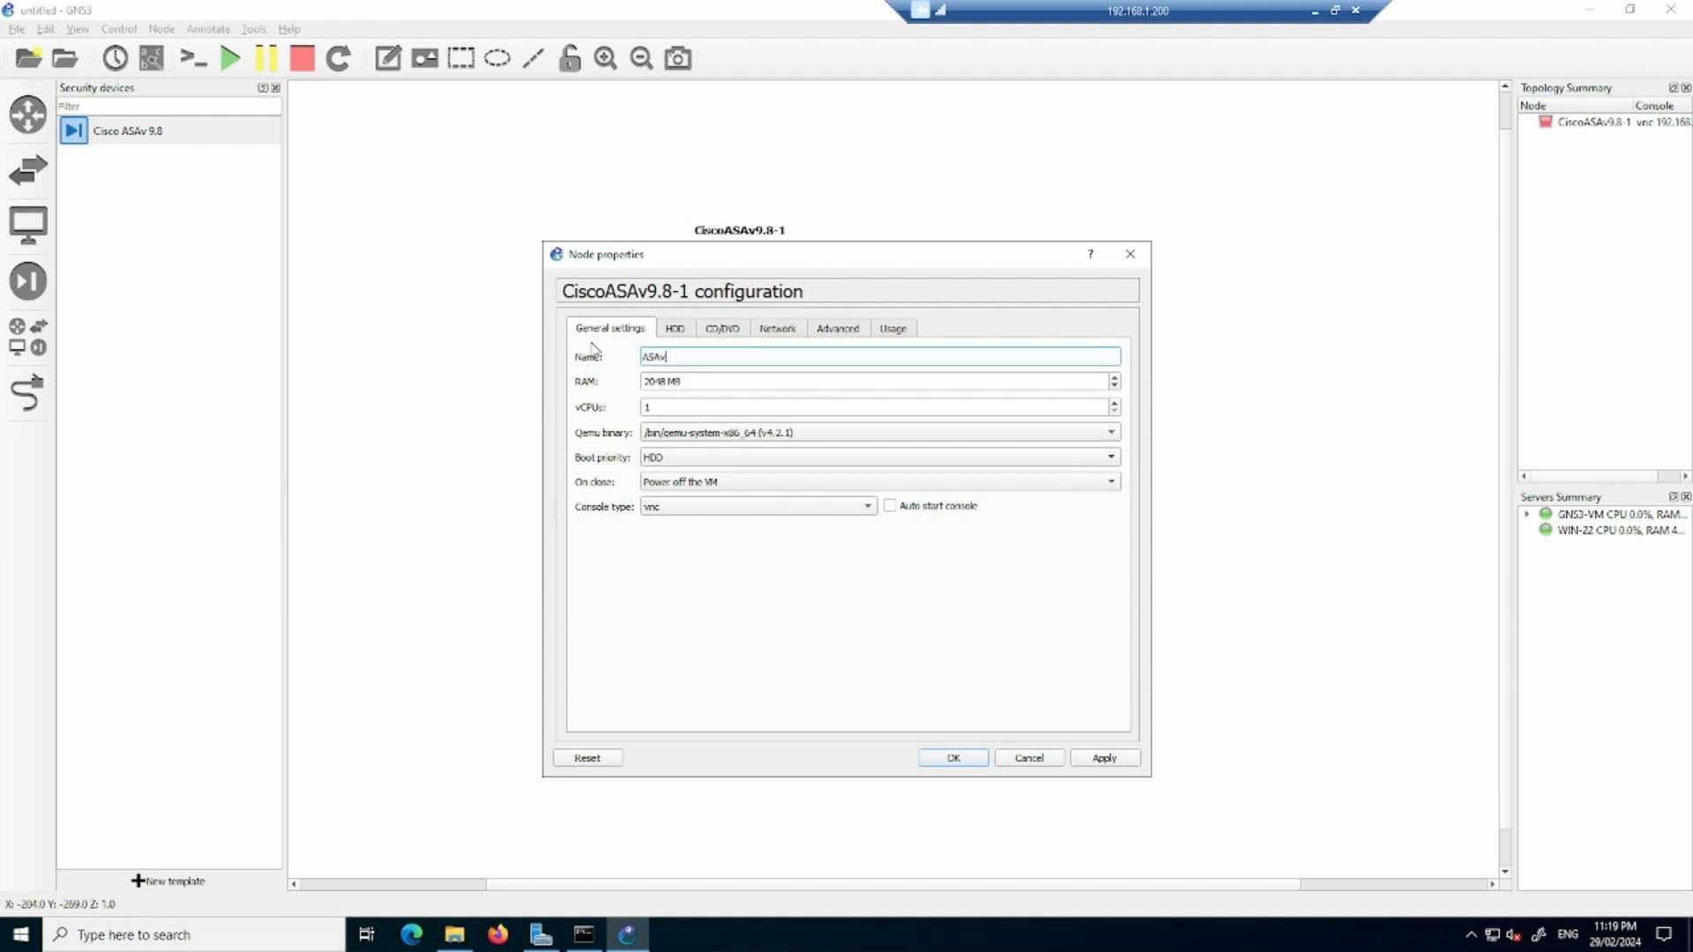
# - Set the ASAv node's RAM to 1024 MB and its console type to telnet, review its network settings, and accept the configuration
pyautogui.moveTo(705, 381); pyautogui.dragTo(615, 382)
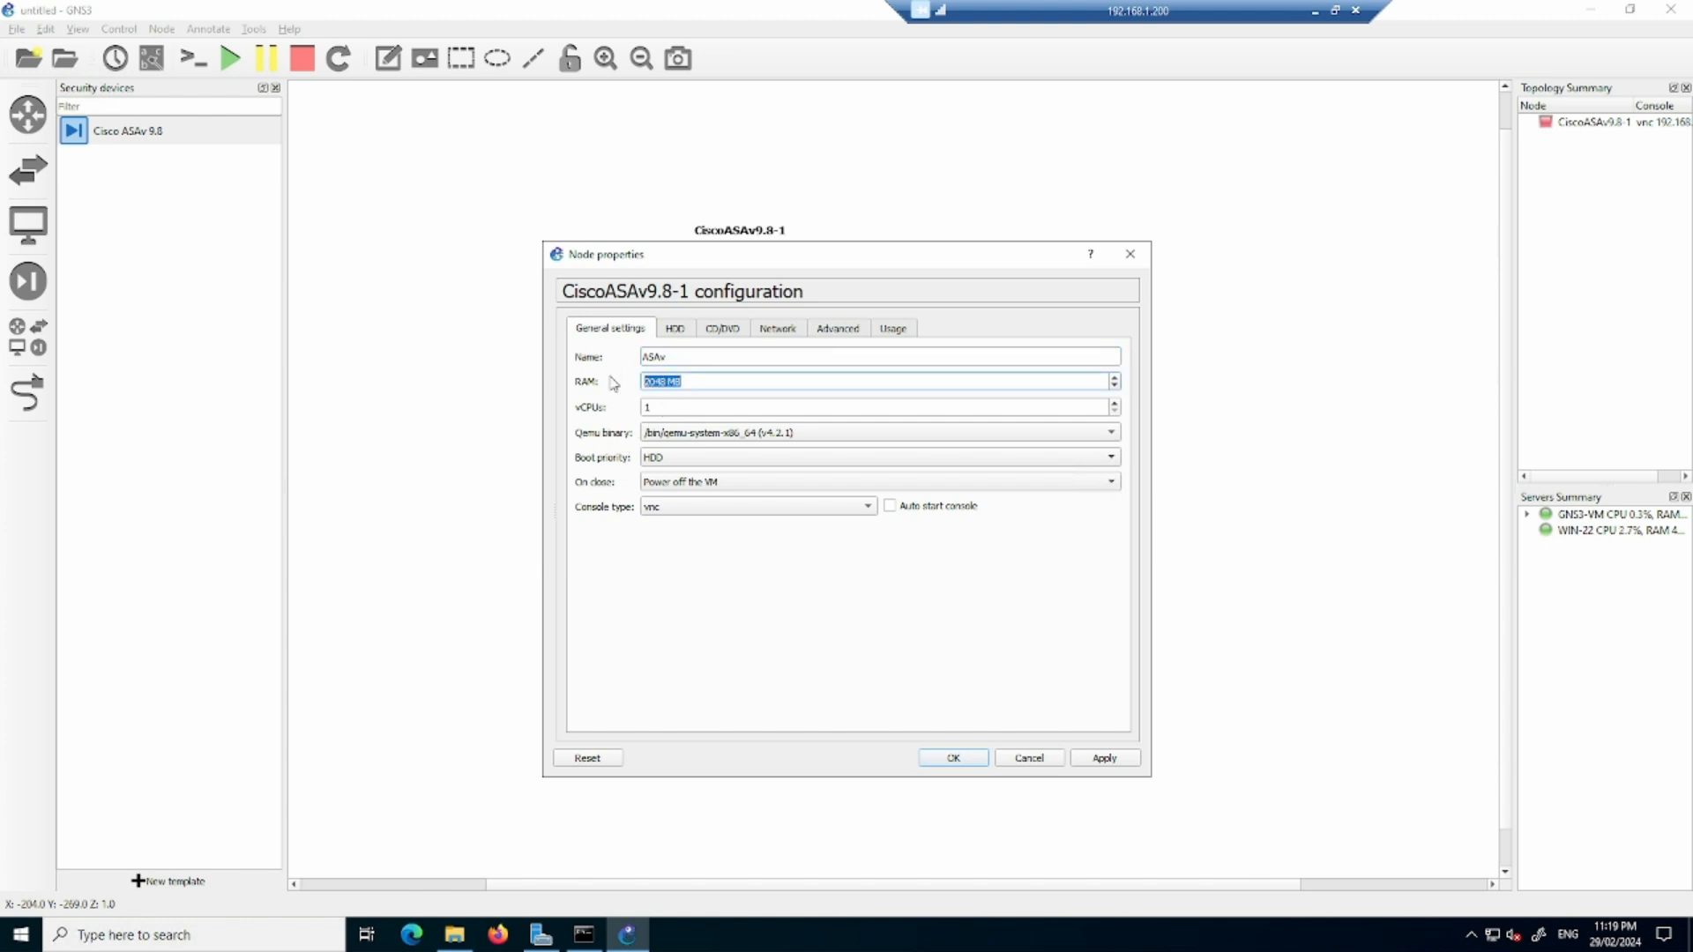
pyautogui.write('10')
pyautogui.click(708, 513)
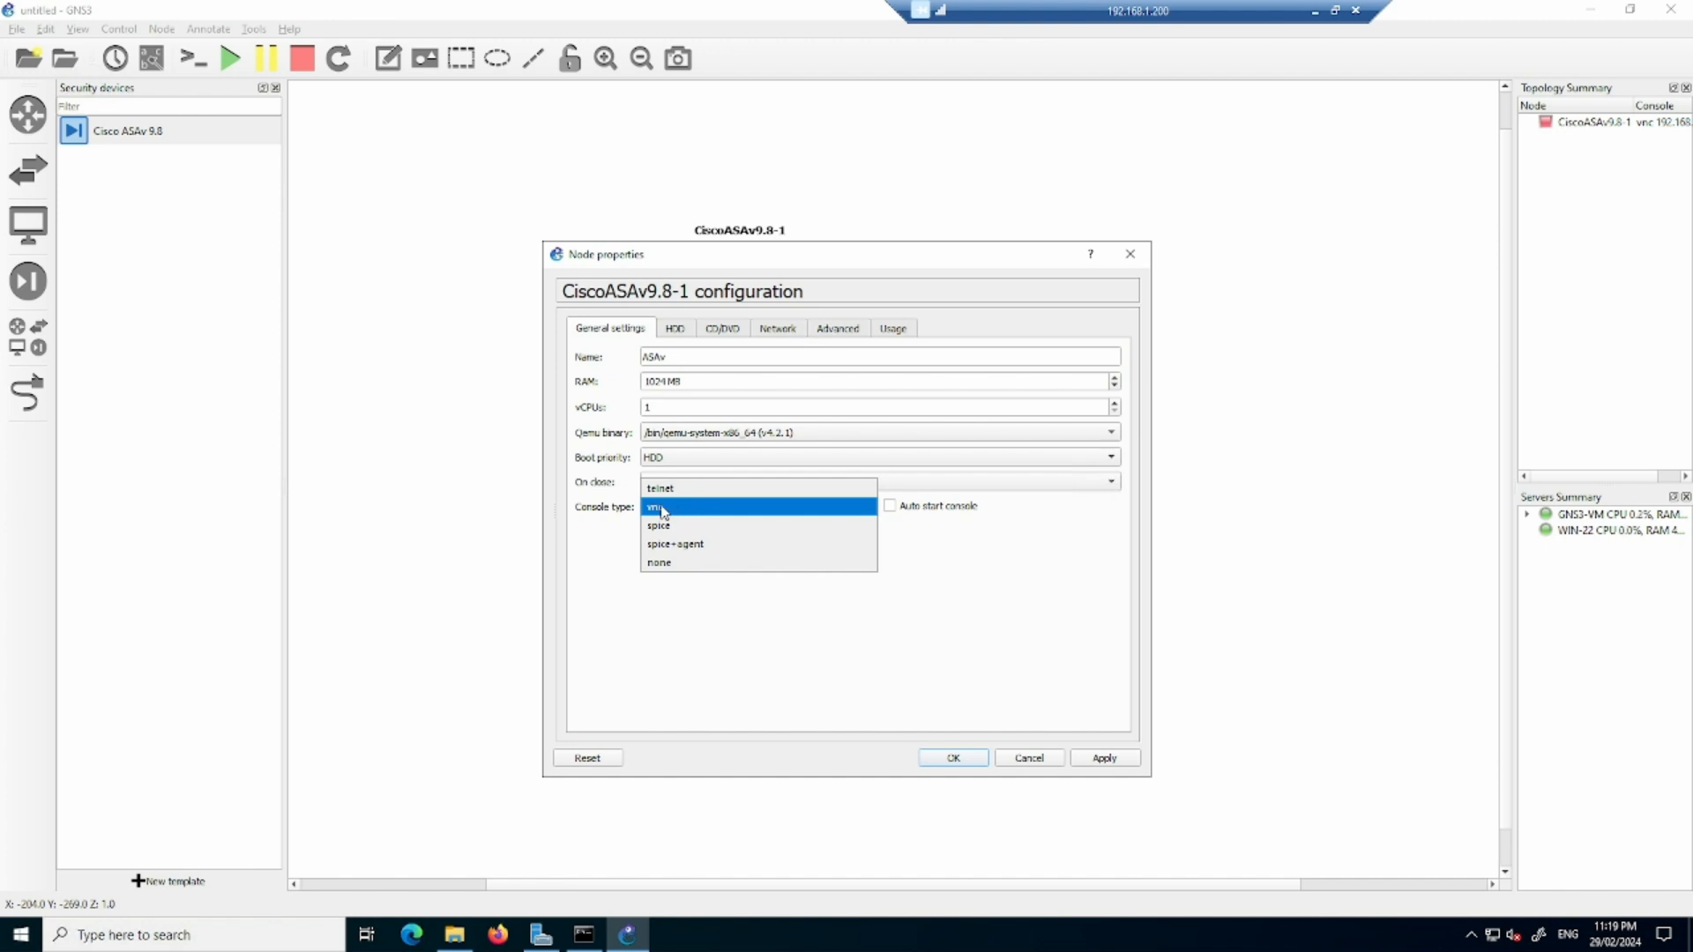
pyautogui.click(675, 488)
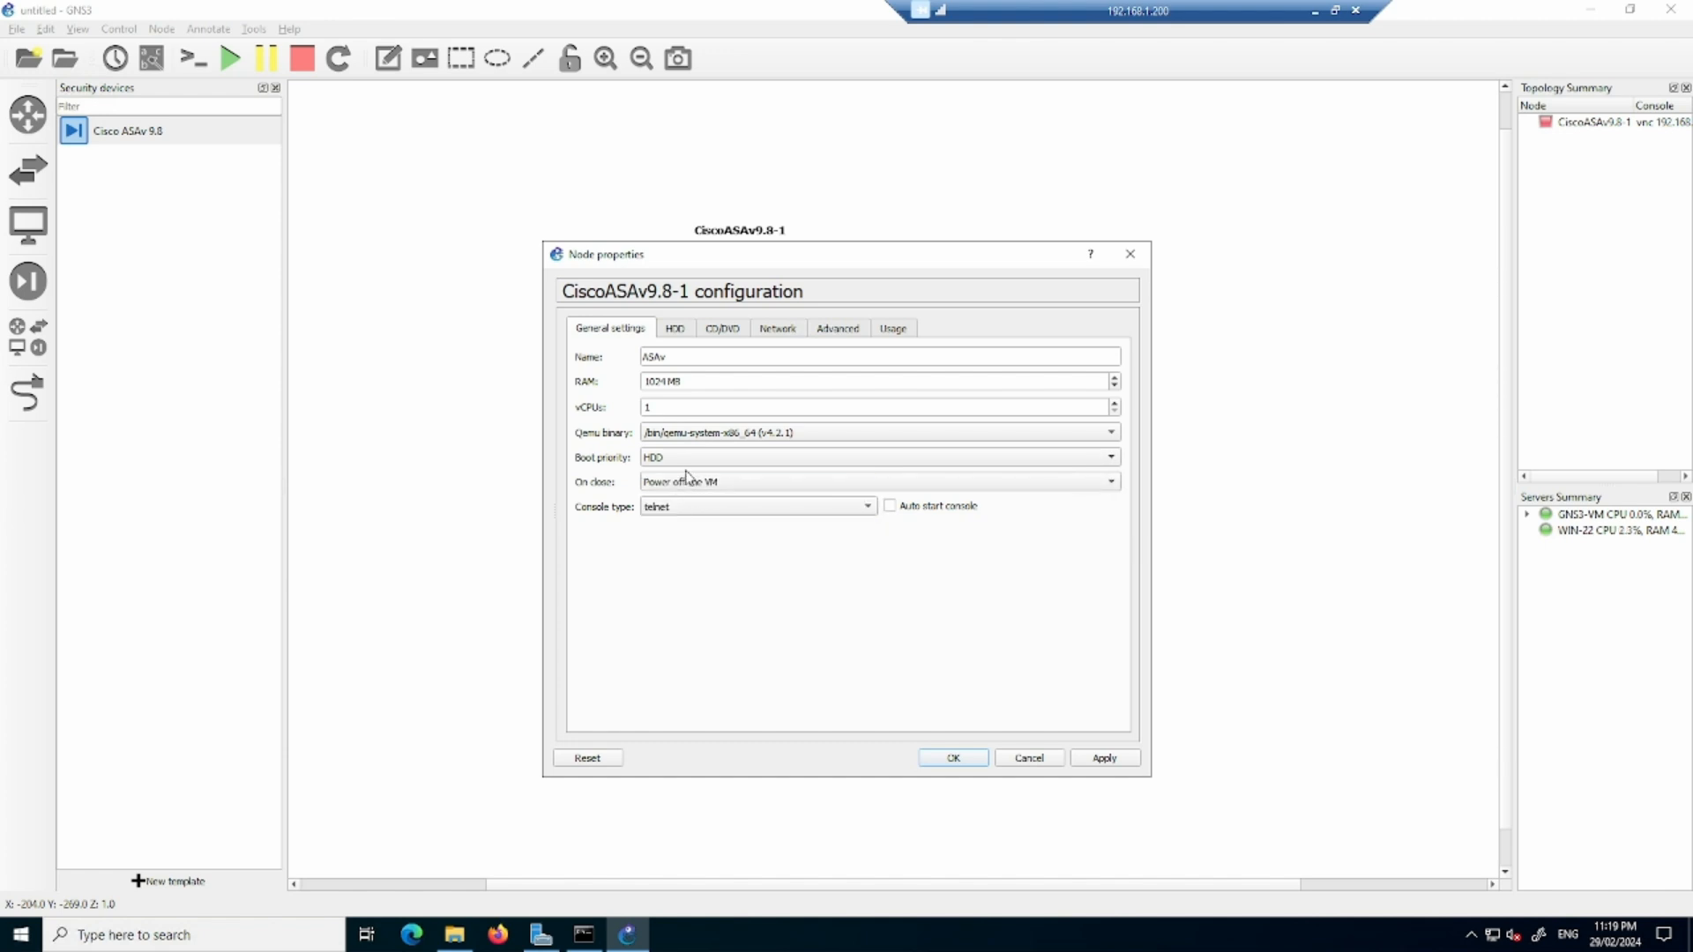
pyautogui.click(789, 339)
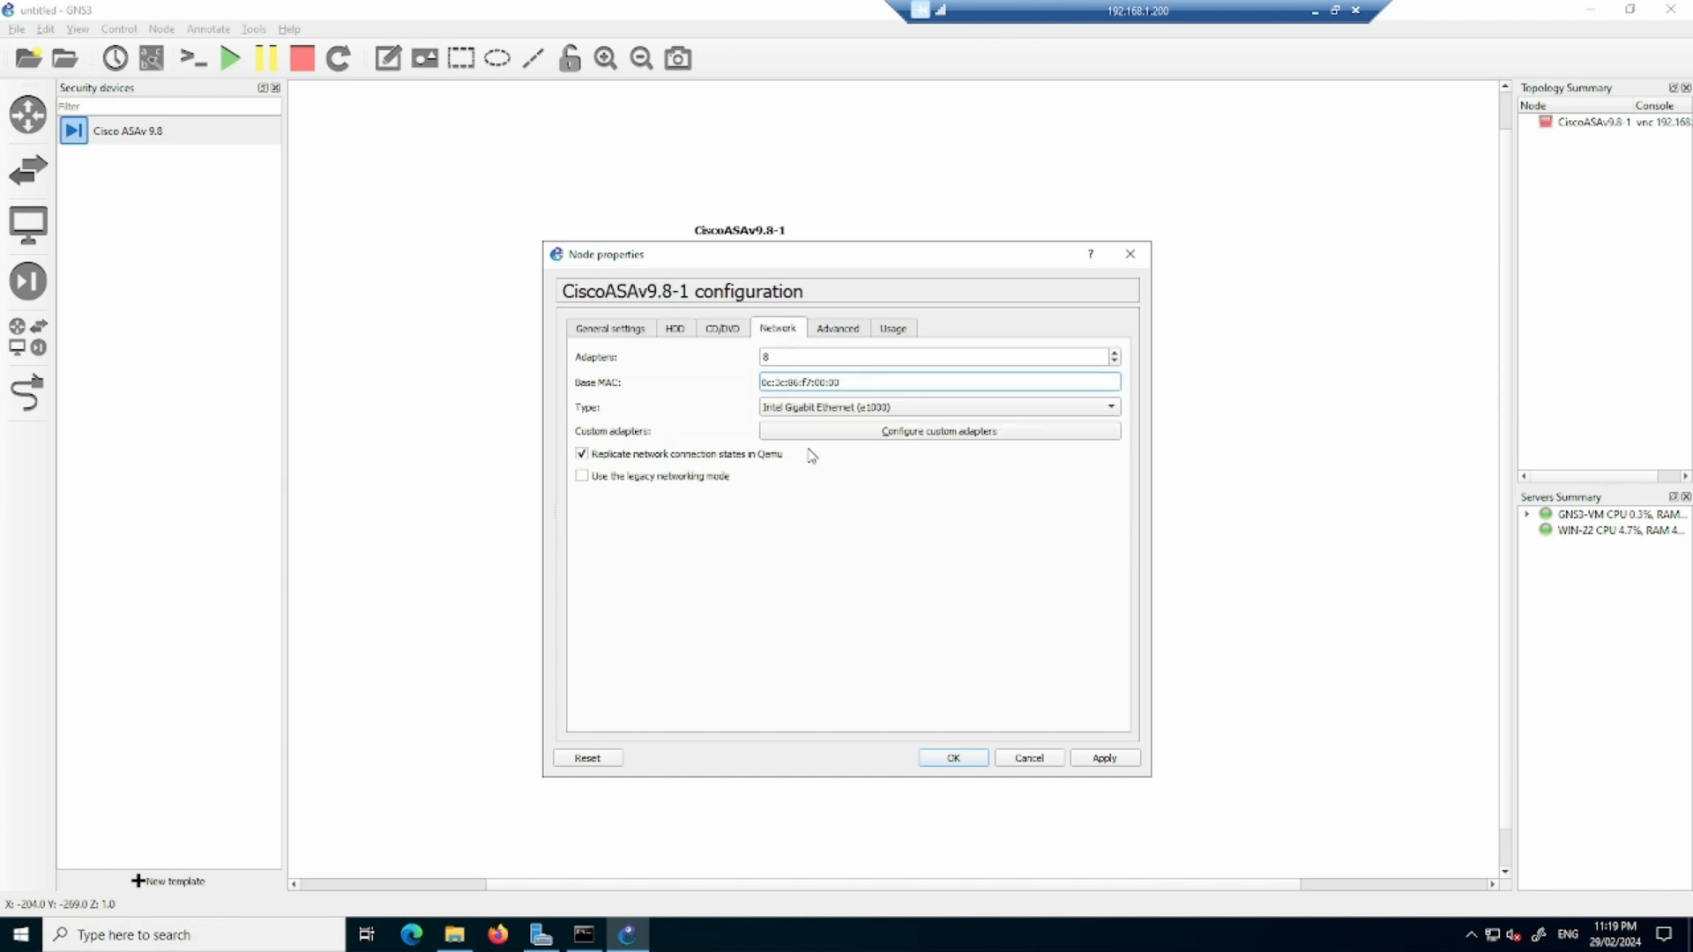
pyautogui.click(968, 758)
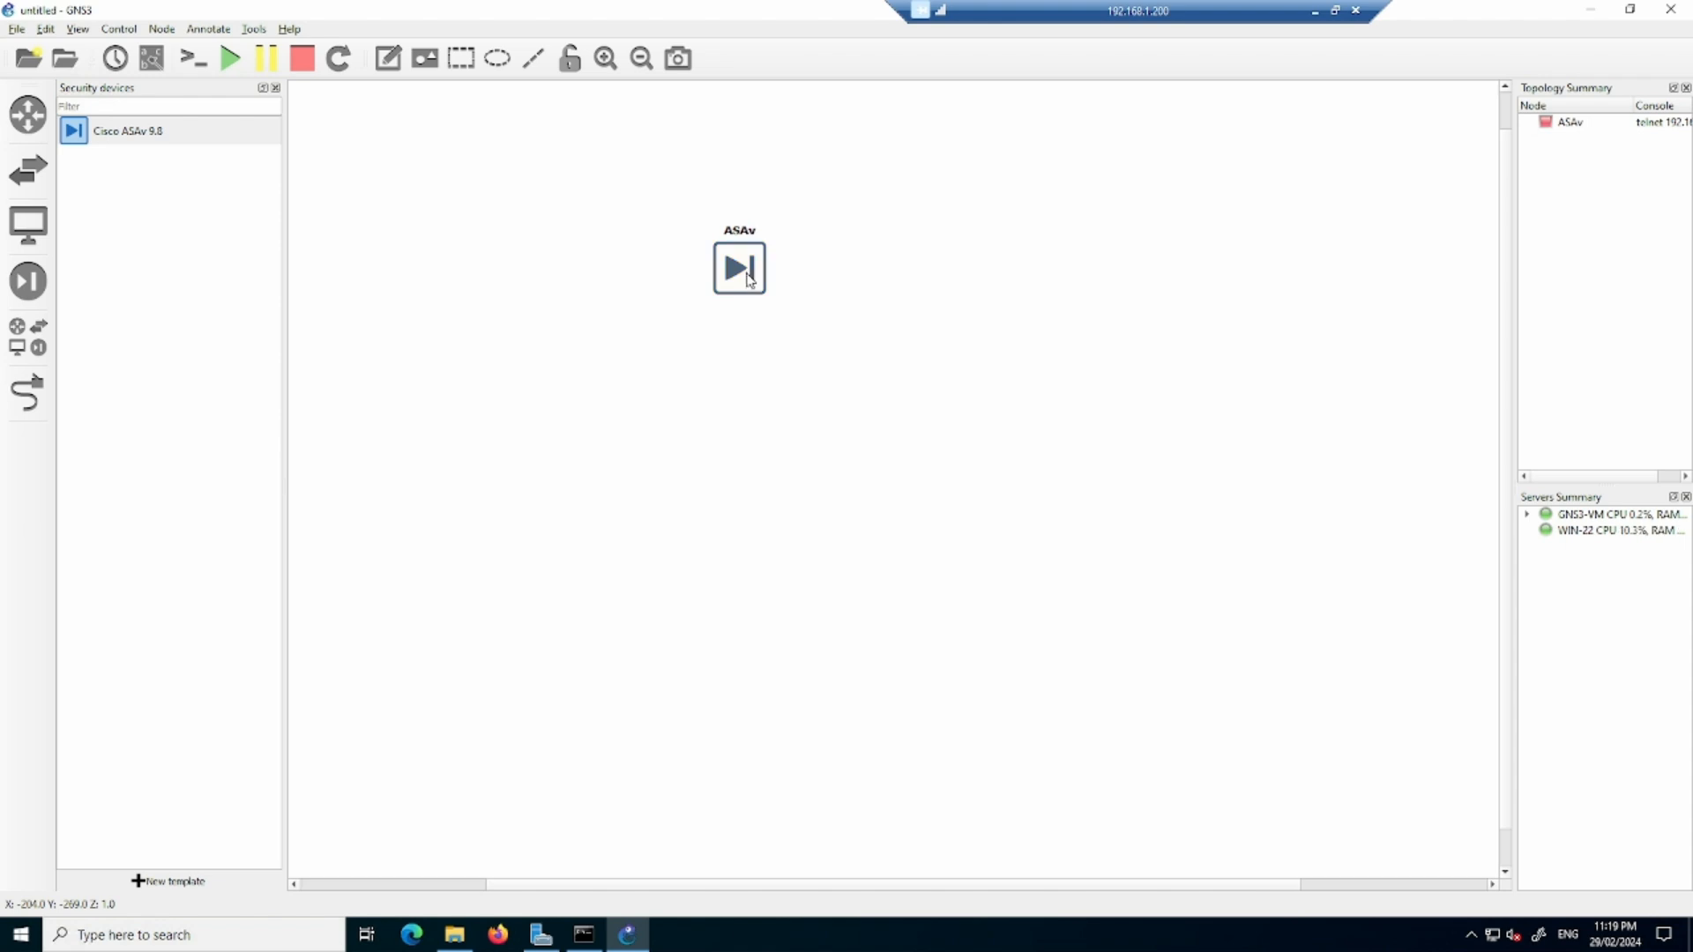
# - Start the ASAv node and open its console in a widened Solar-PuTTY window
pyautogui.rightClick(748, 278)
pyautogui.click(788, 325)
pyautogui.rightClick(746, 273)
pyautogui.click(794, 308)
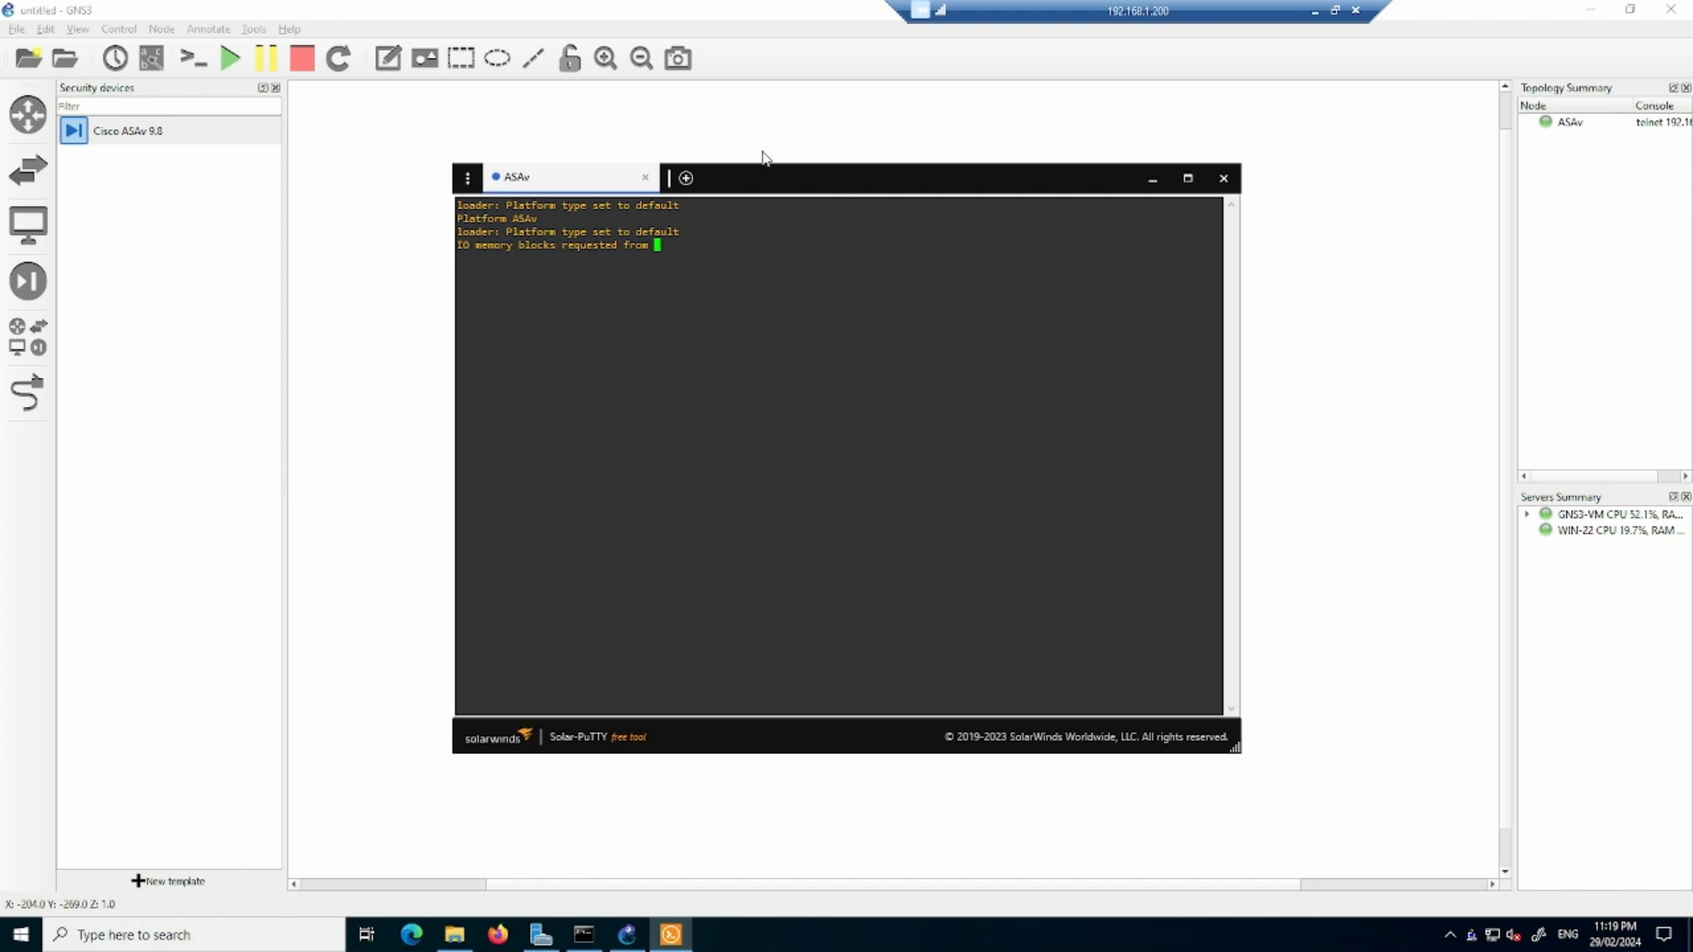
pyautogui.moveTo(773, 176); pyautogui.dragTo(649, 135)
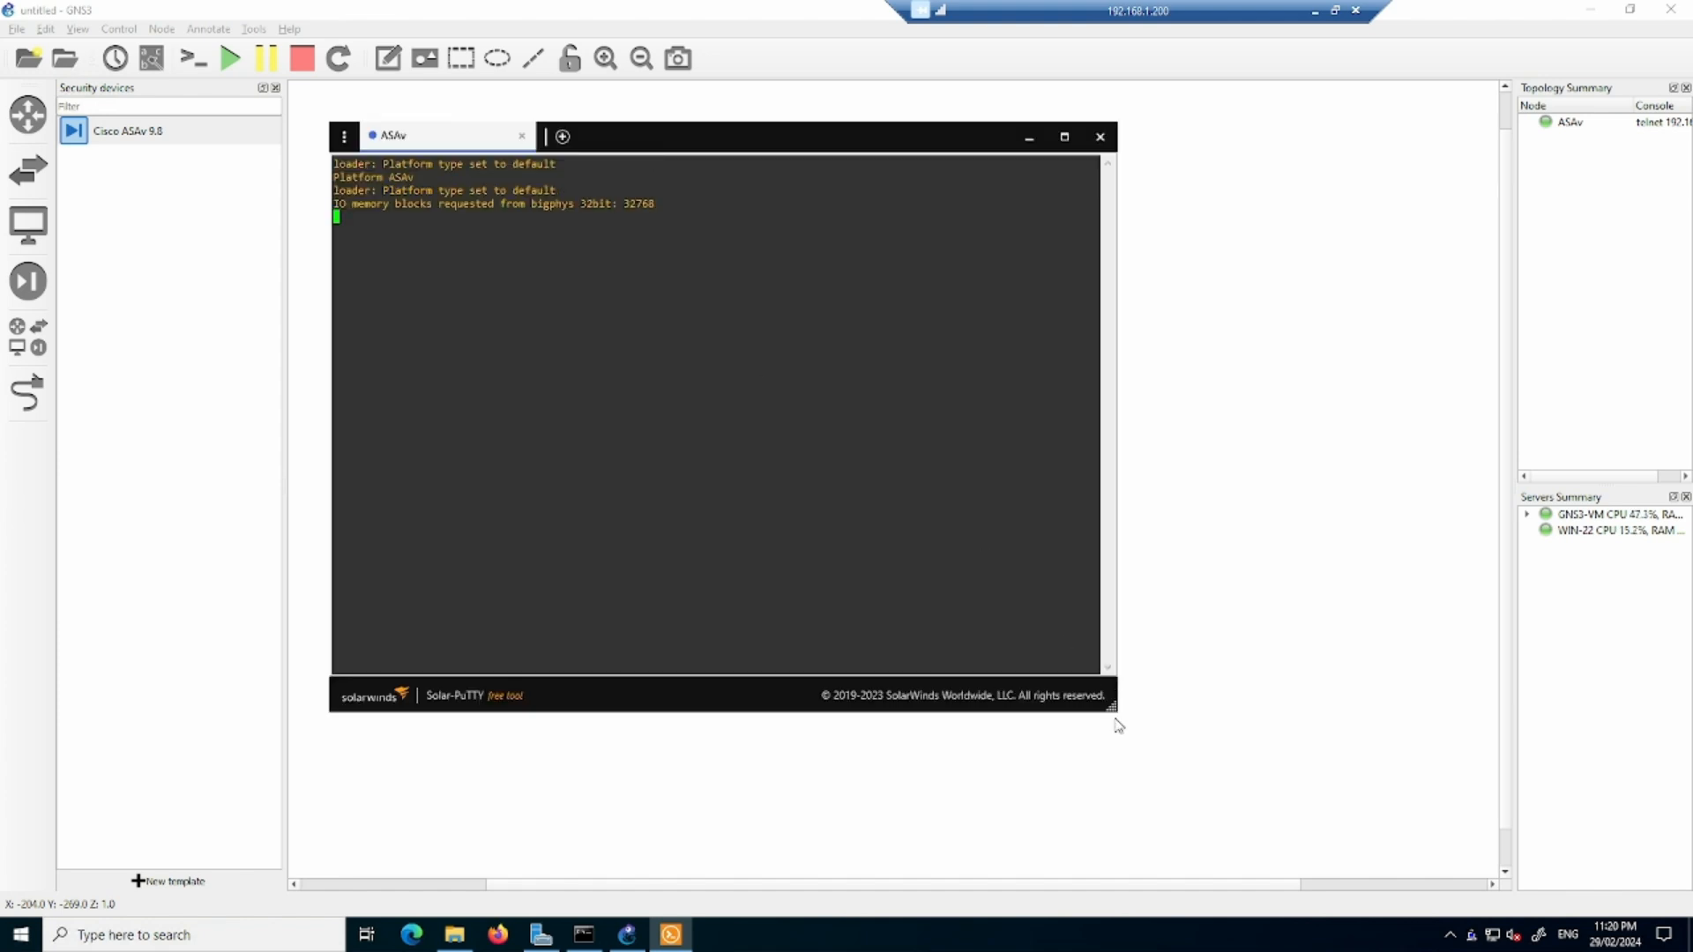
pyautogui.moveTo(1112, 705); pyautogui.dragTo(1628, 716)
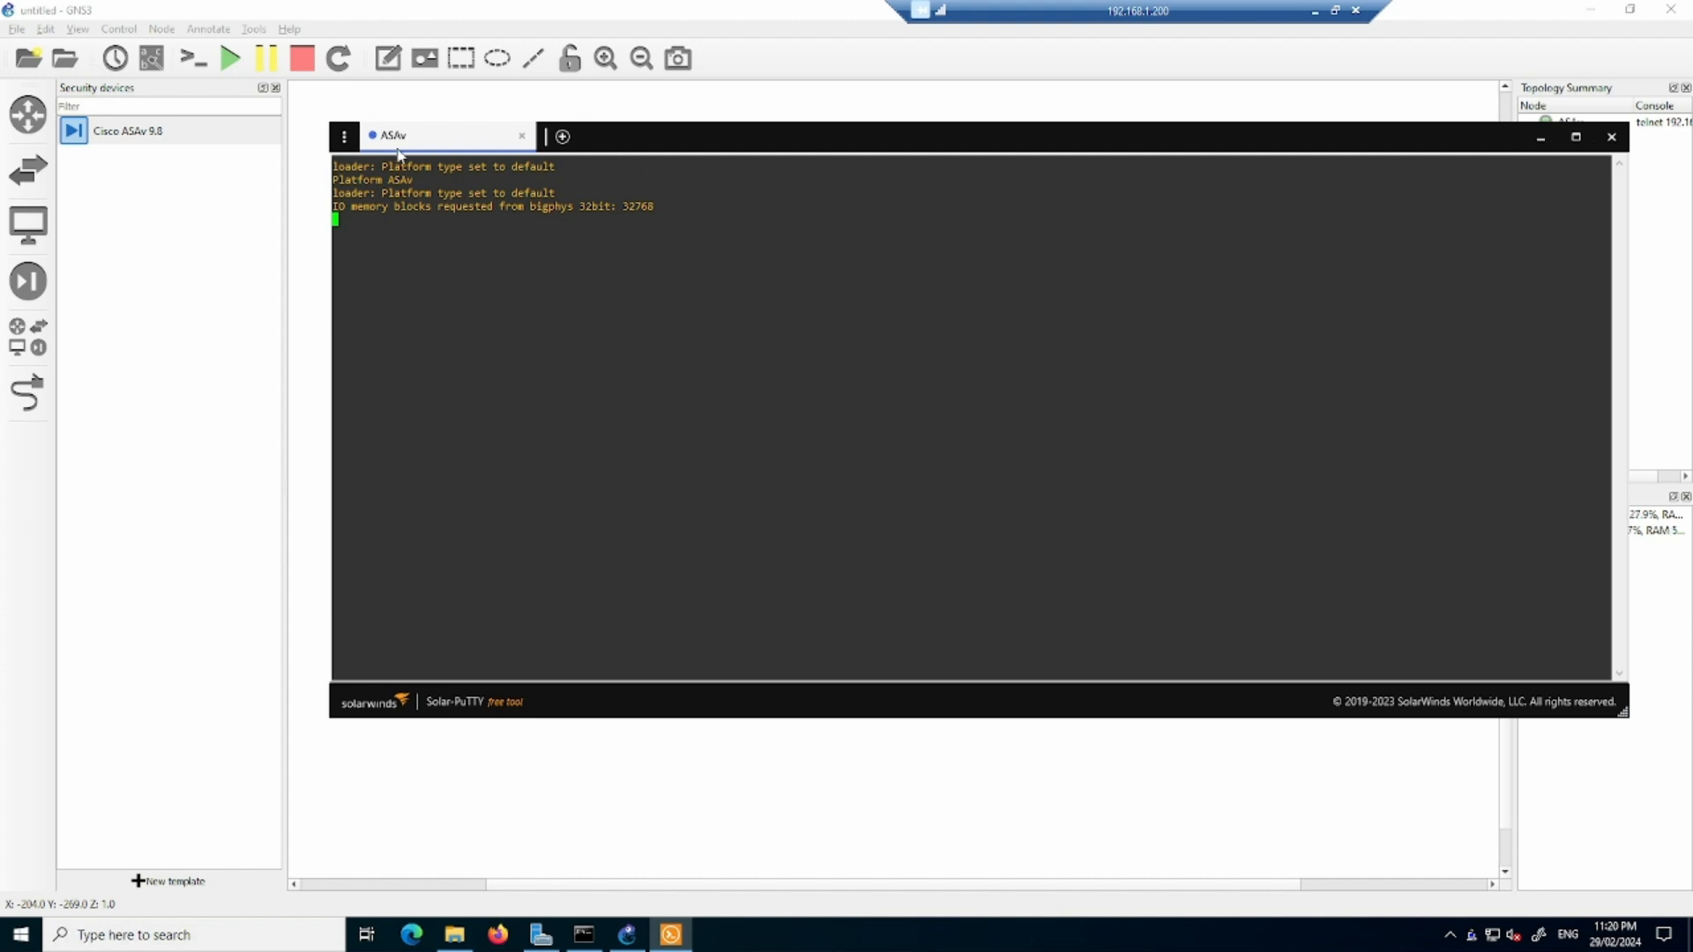
# - Launch the PuTTY configuration from Solar-PuTTY's general settings and set the terminal font to Consolas, 20-point
pyautogui.click(344, 140)
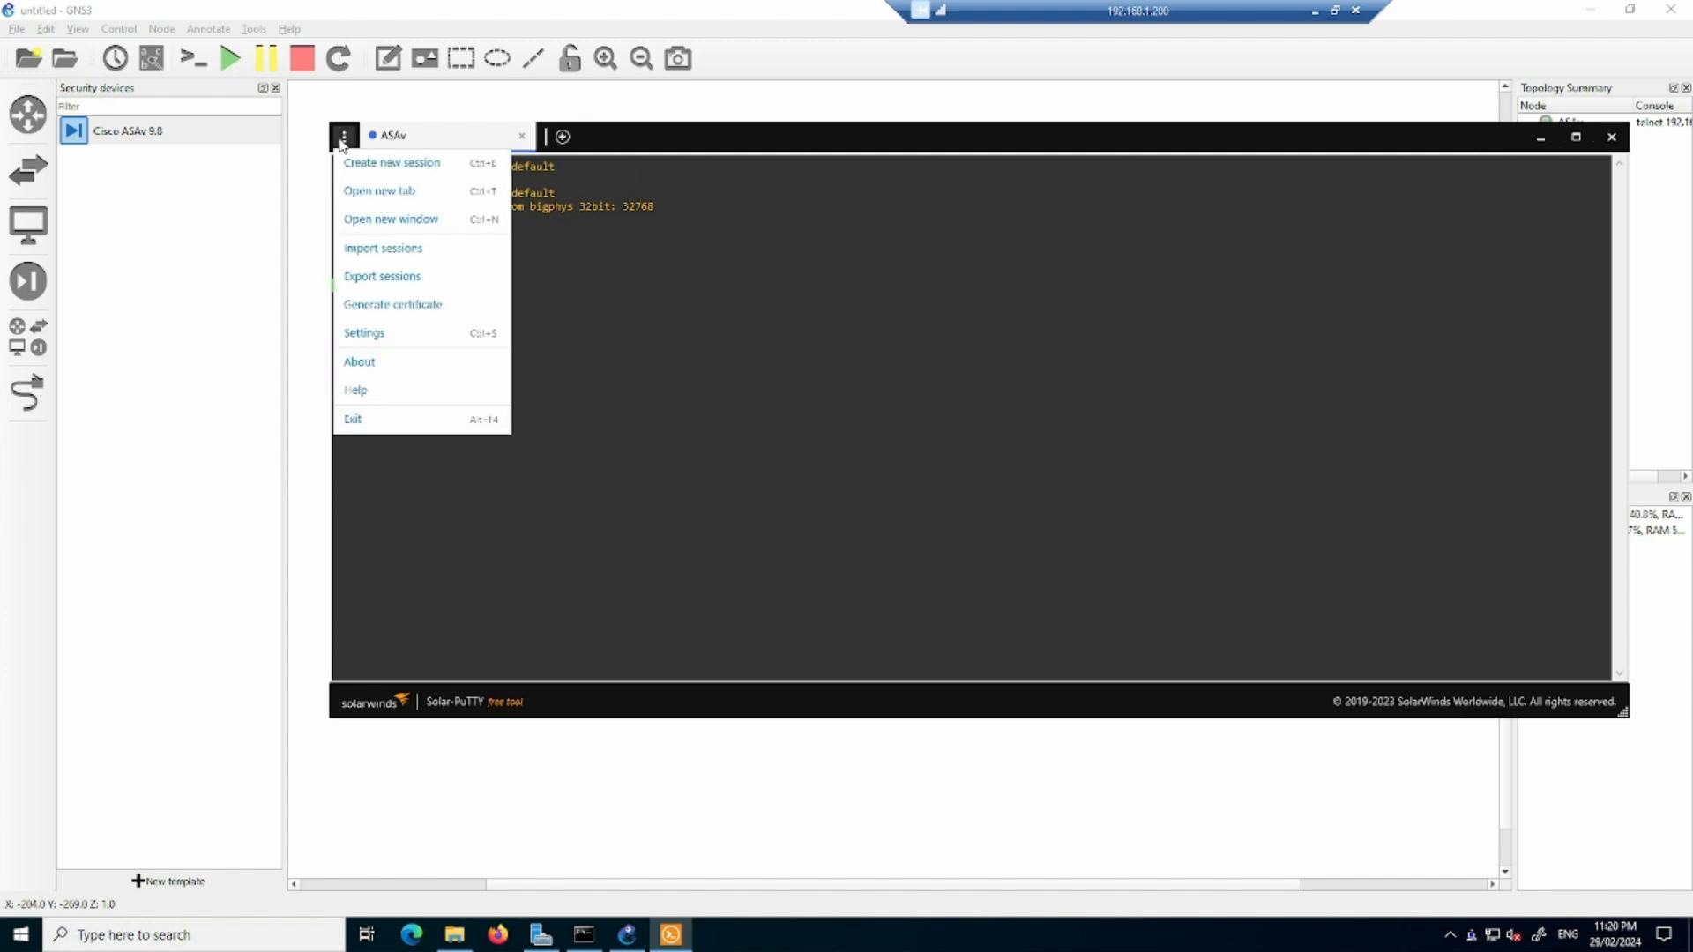
pyautogui.click(377, 331)
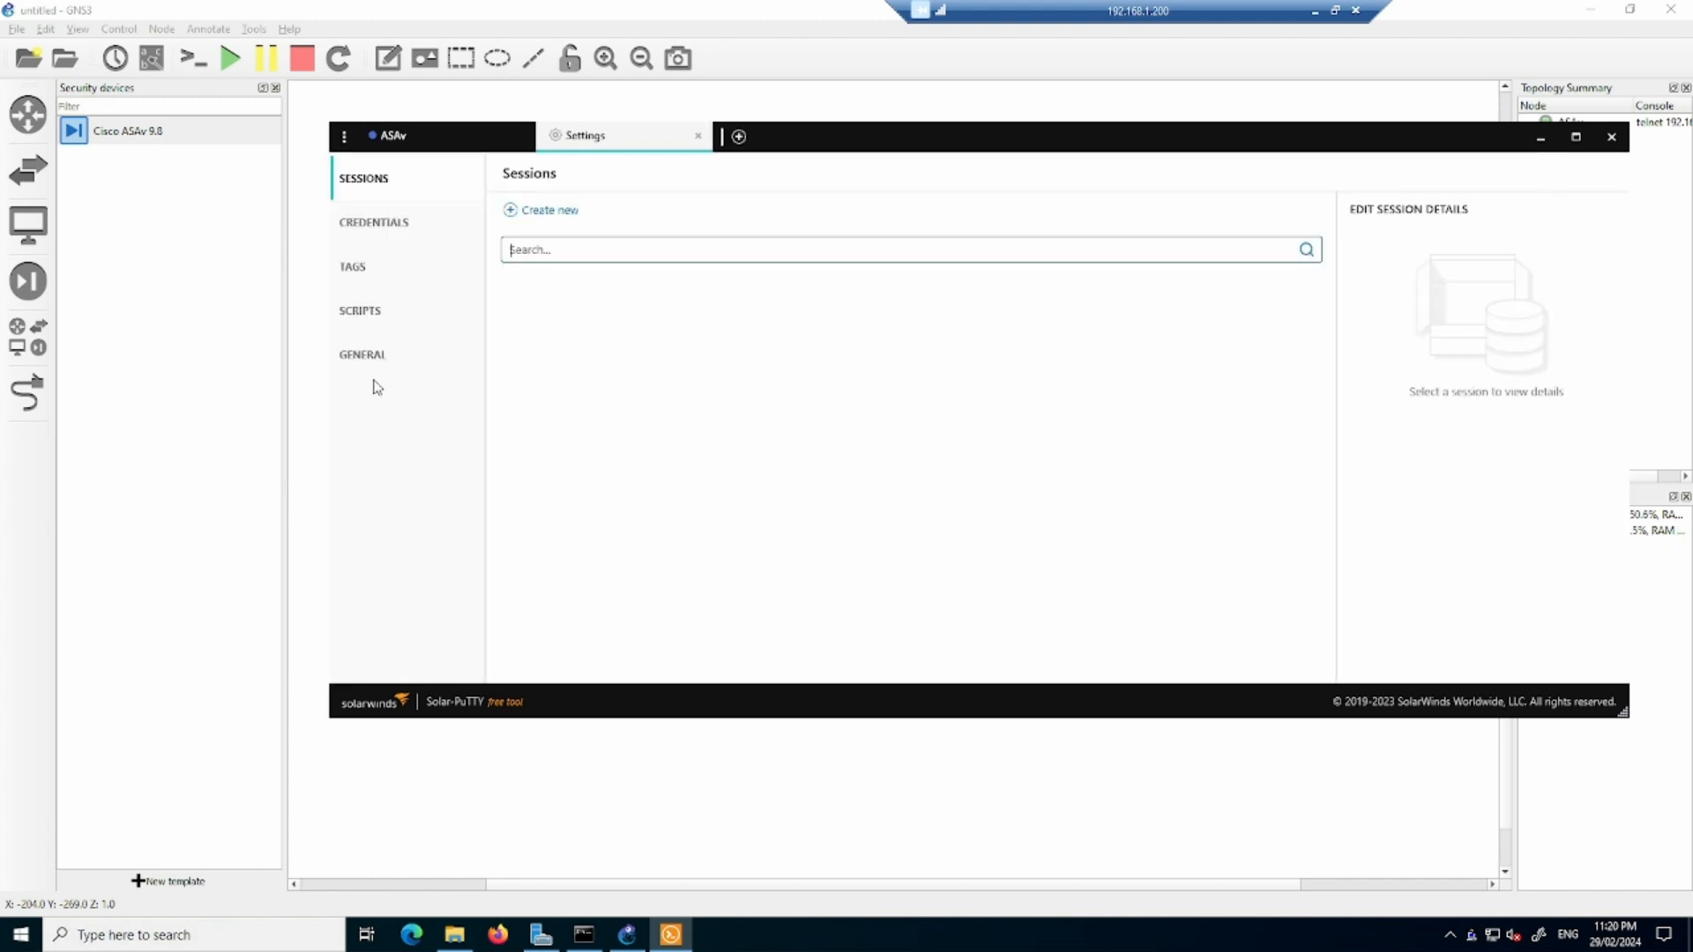
pyautogui.click(362, 357)
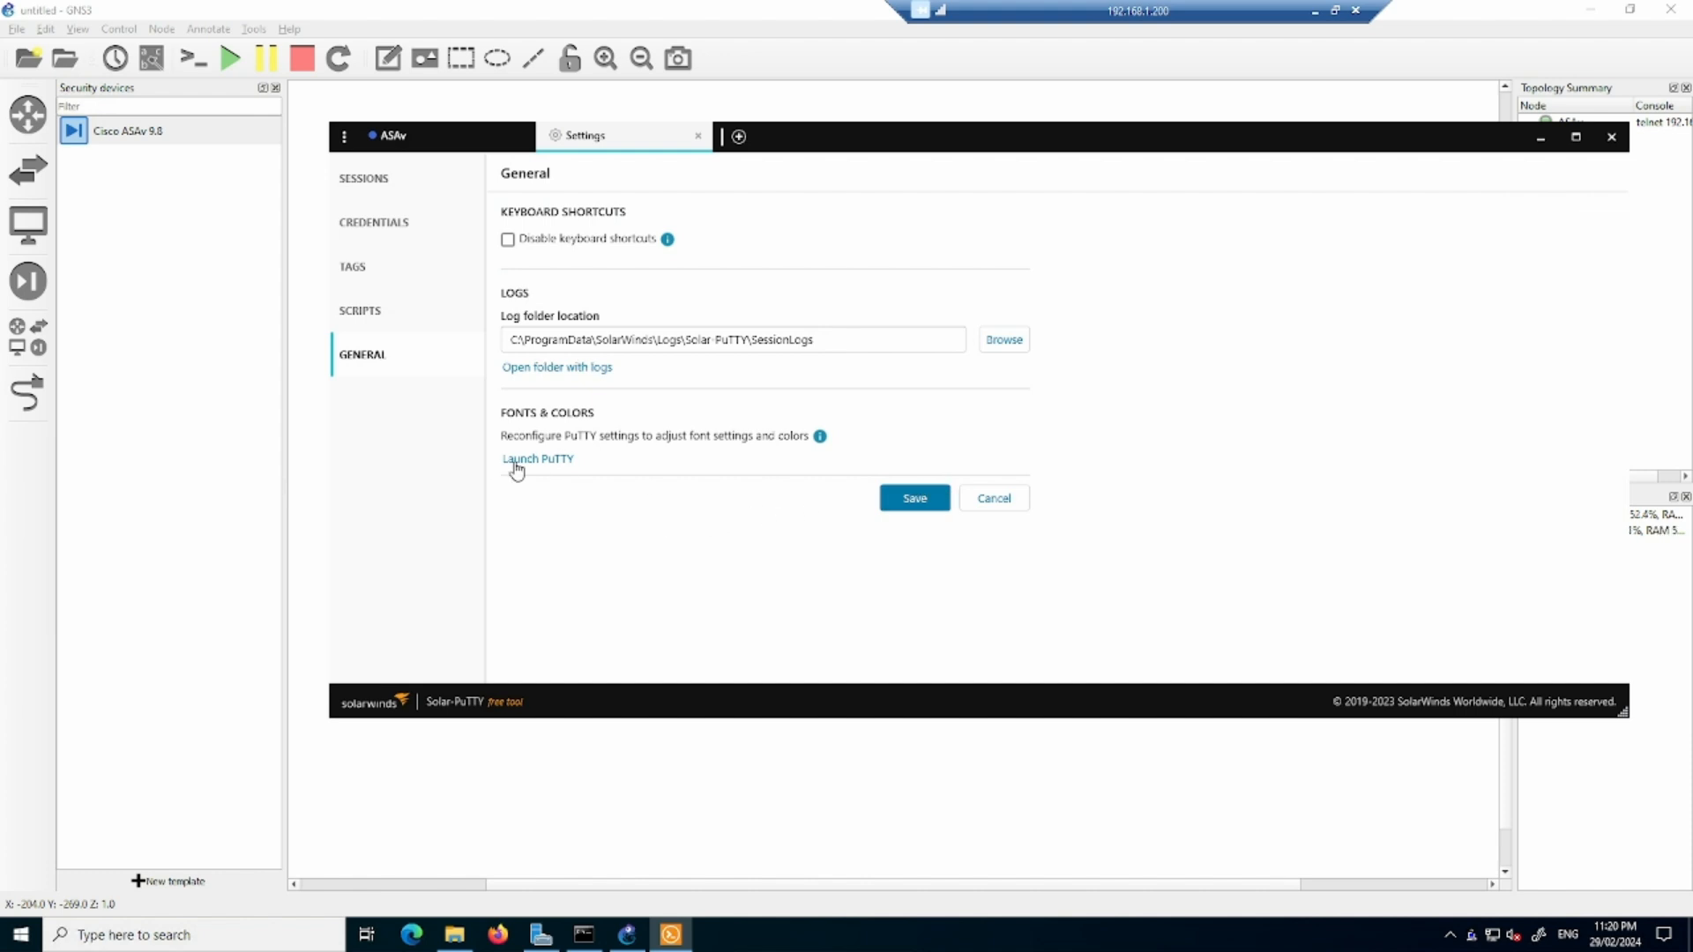
pyautogui.click(535, 460)
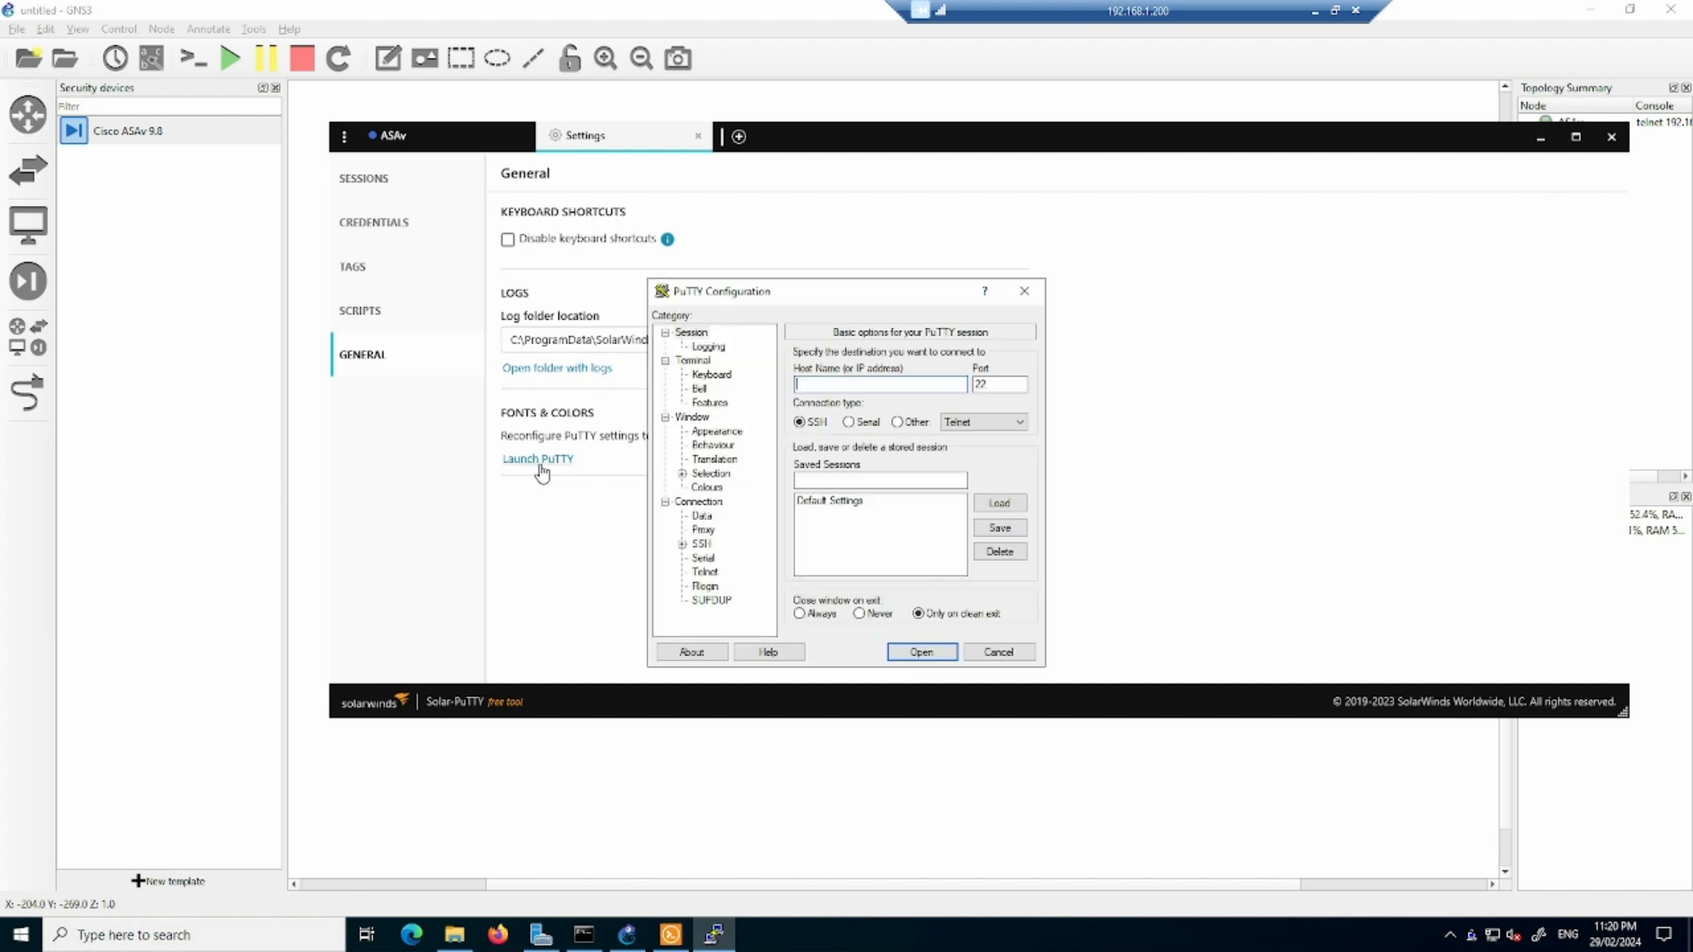
pyautogui.click(847, 502)
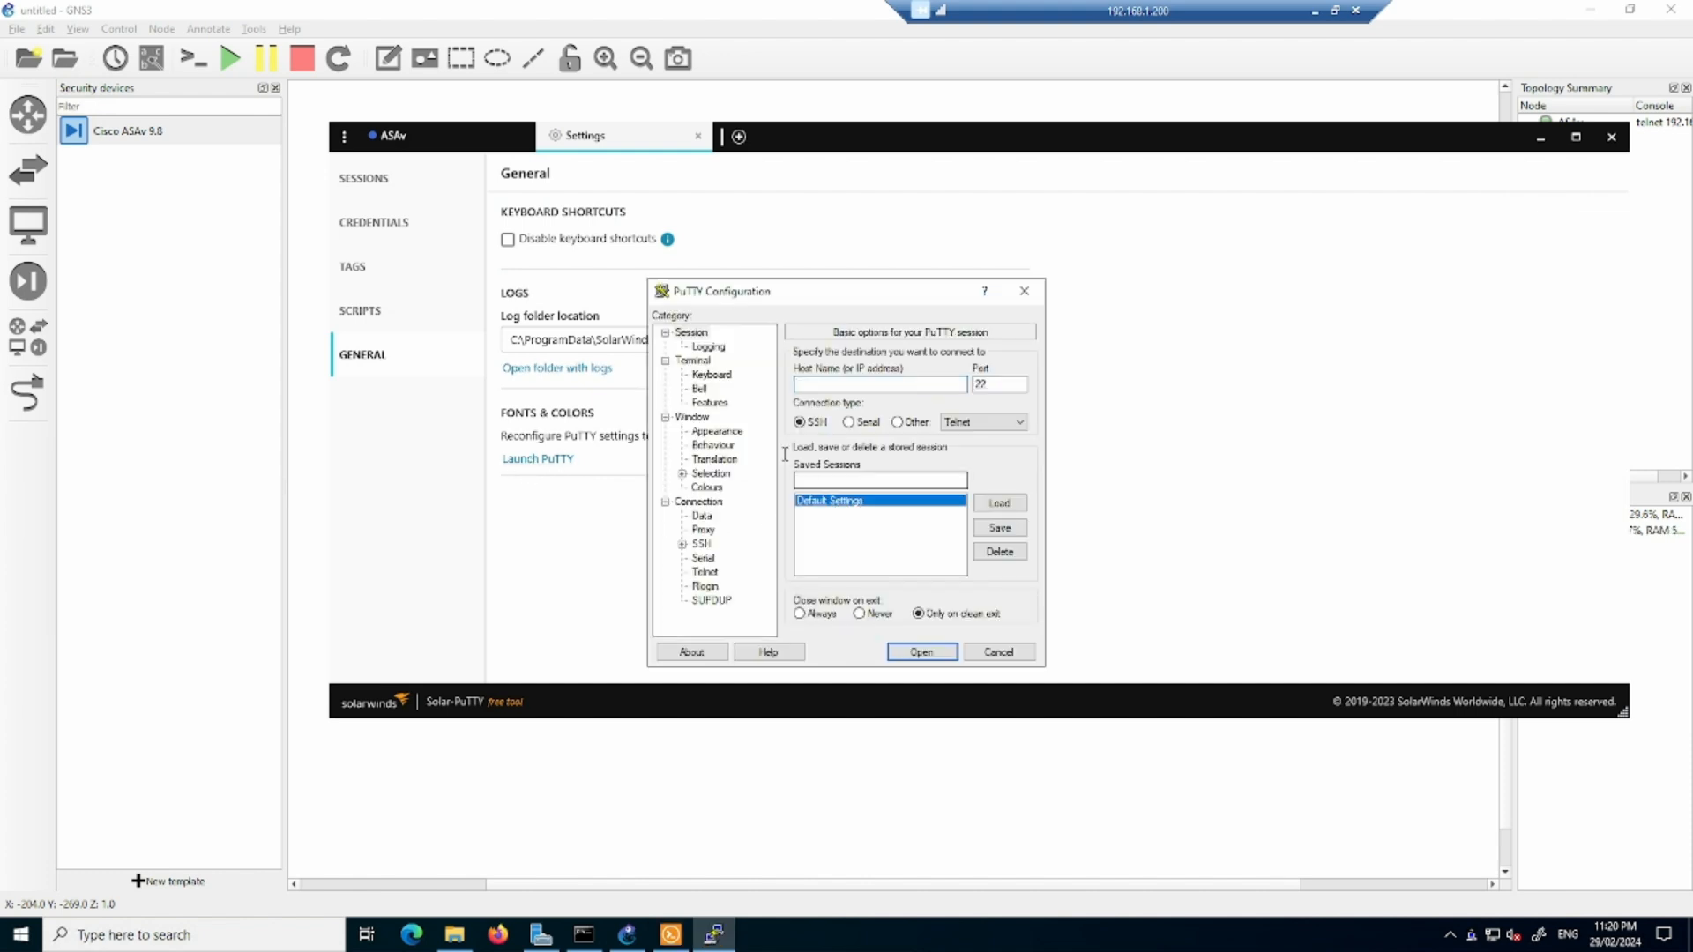
pyautogui.click(714, 432)
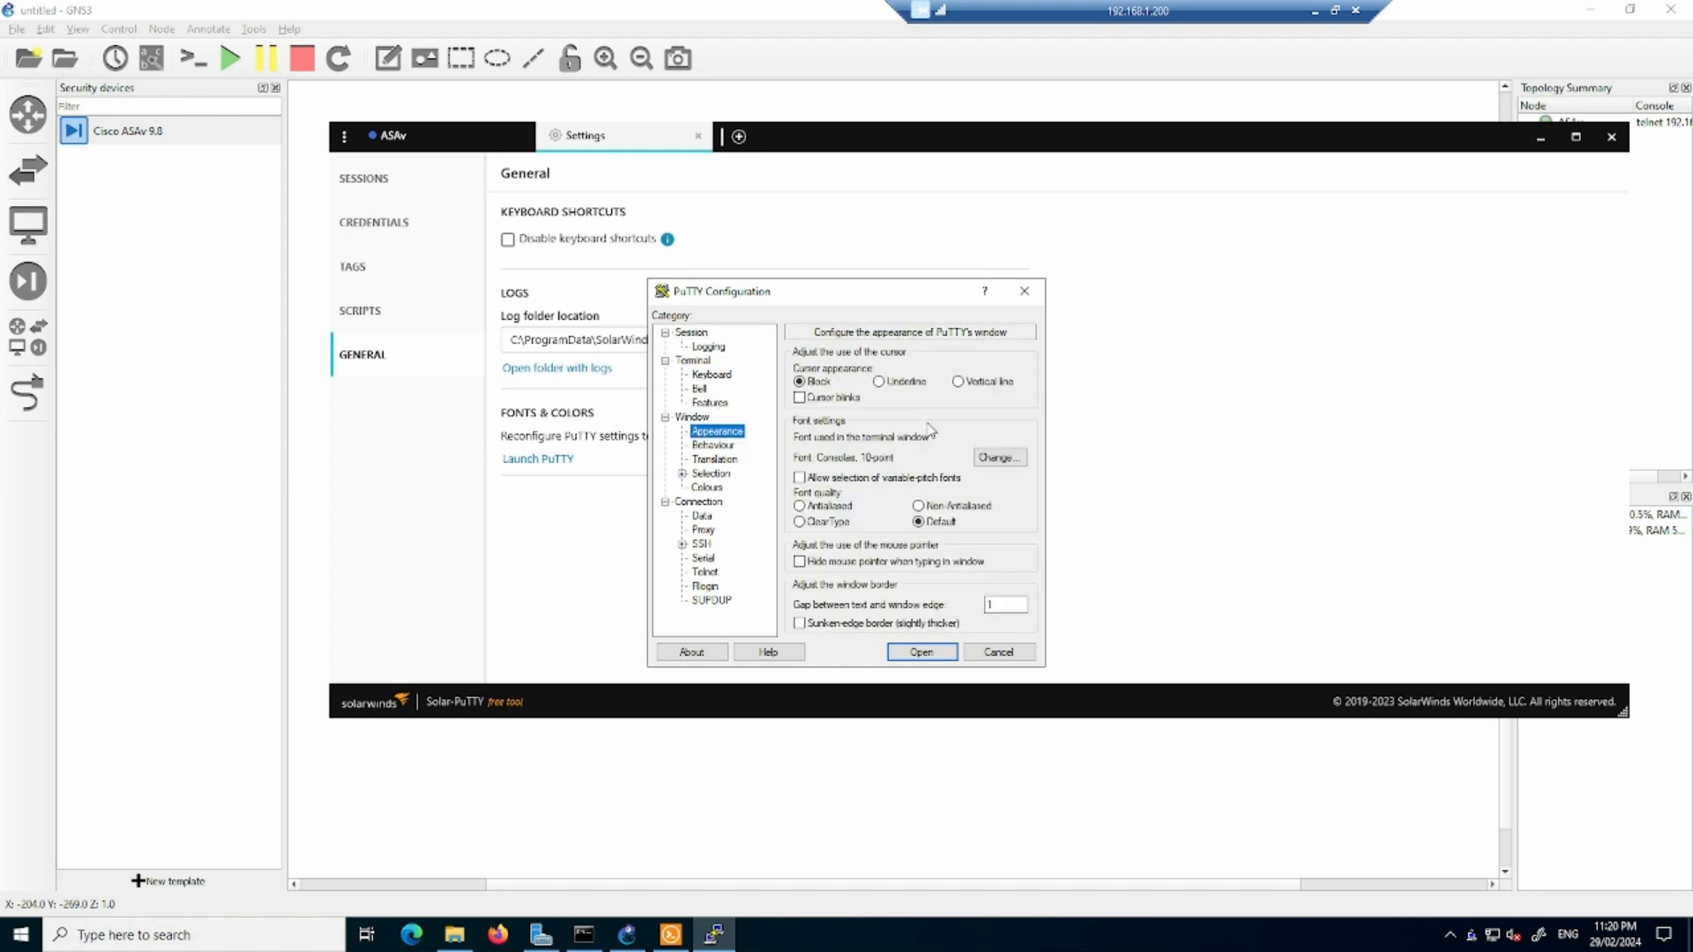
pyautogui.click(992, 458)
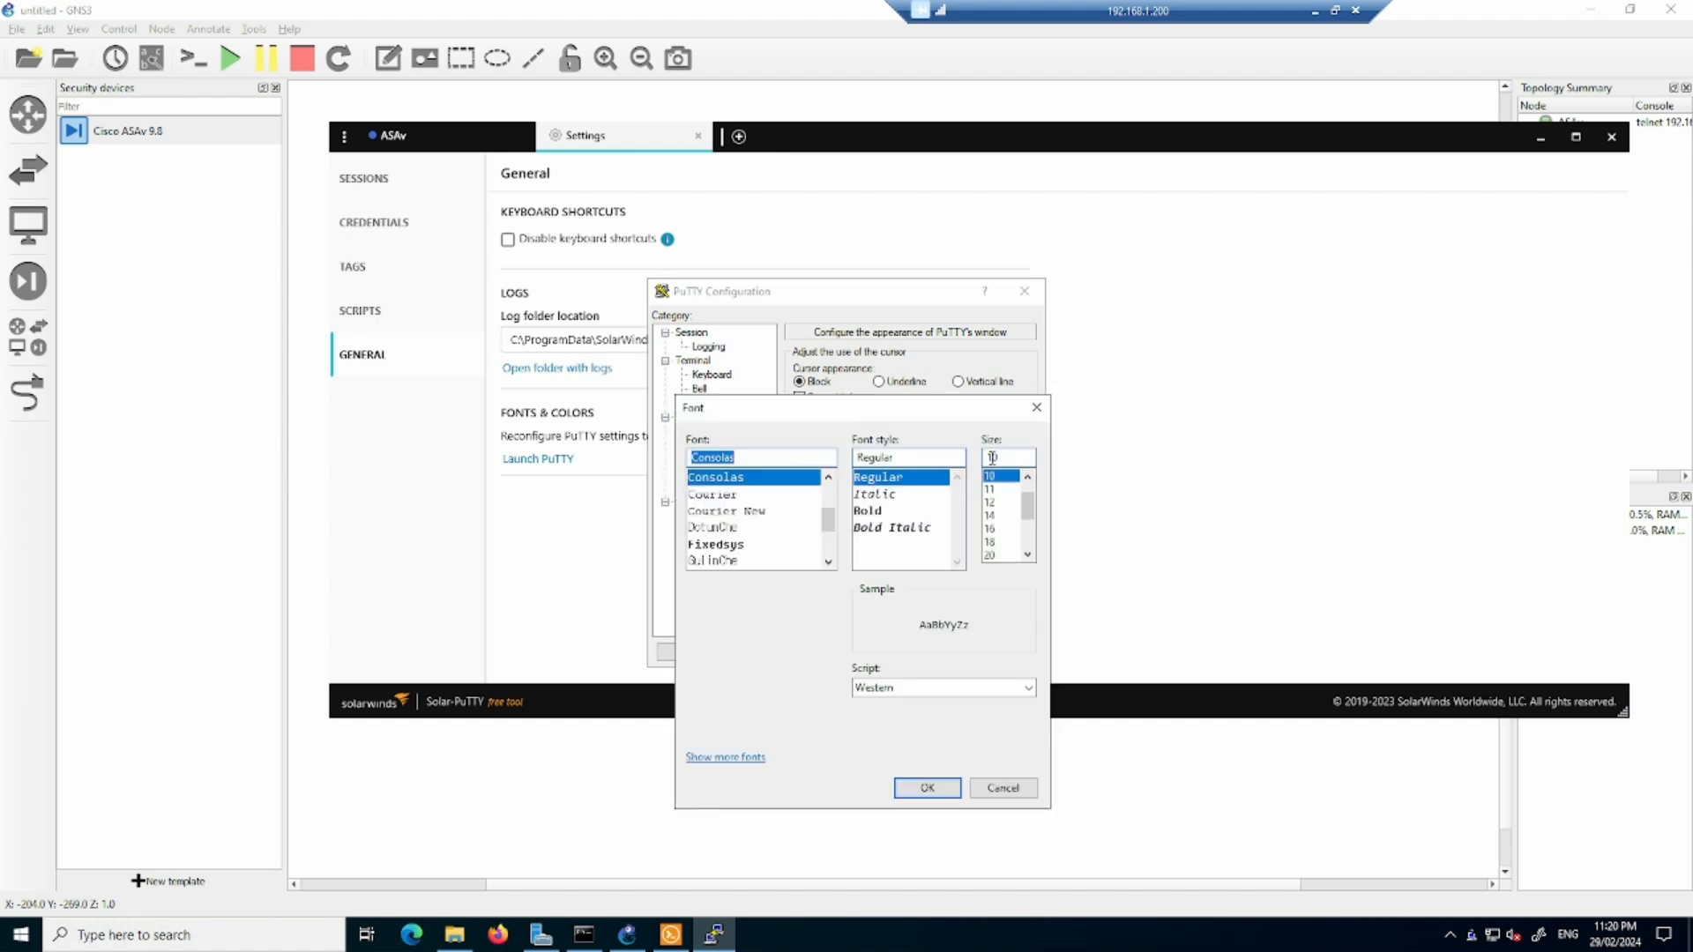
pyautogui.click(990, 555)
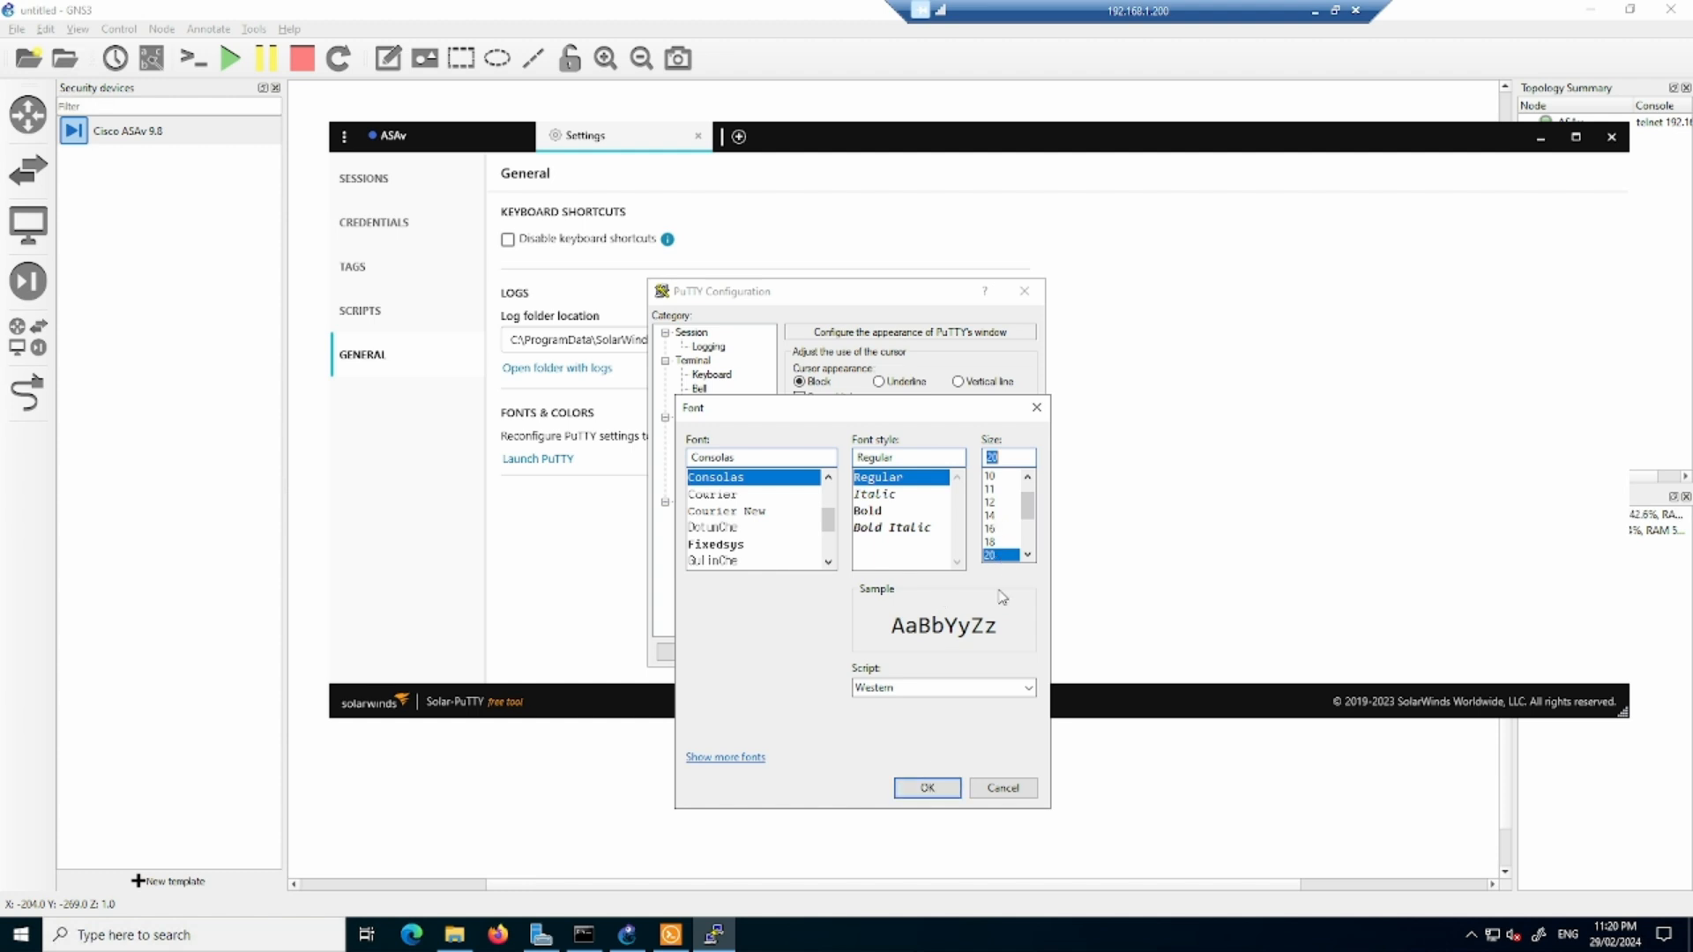
pyautogui.click(933, 787)
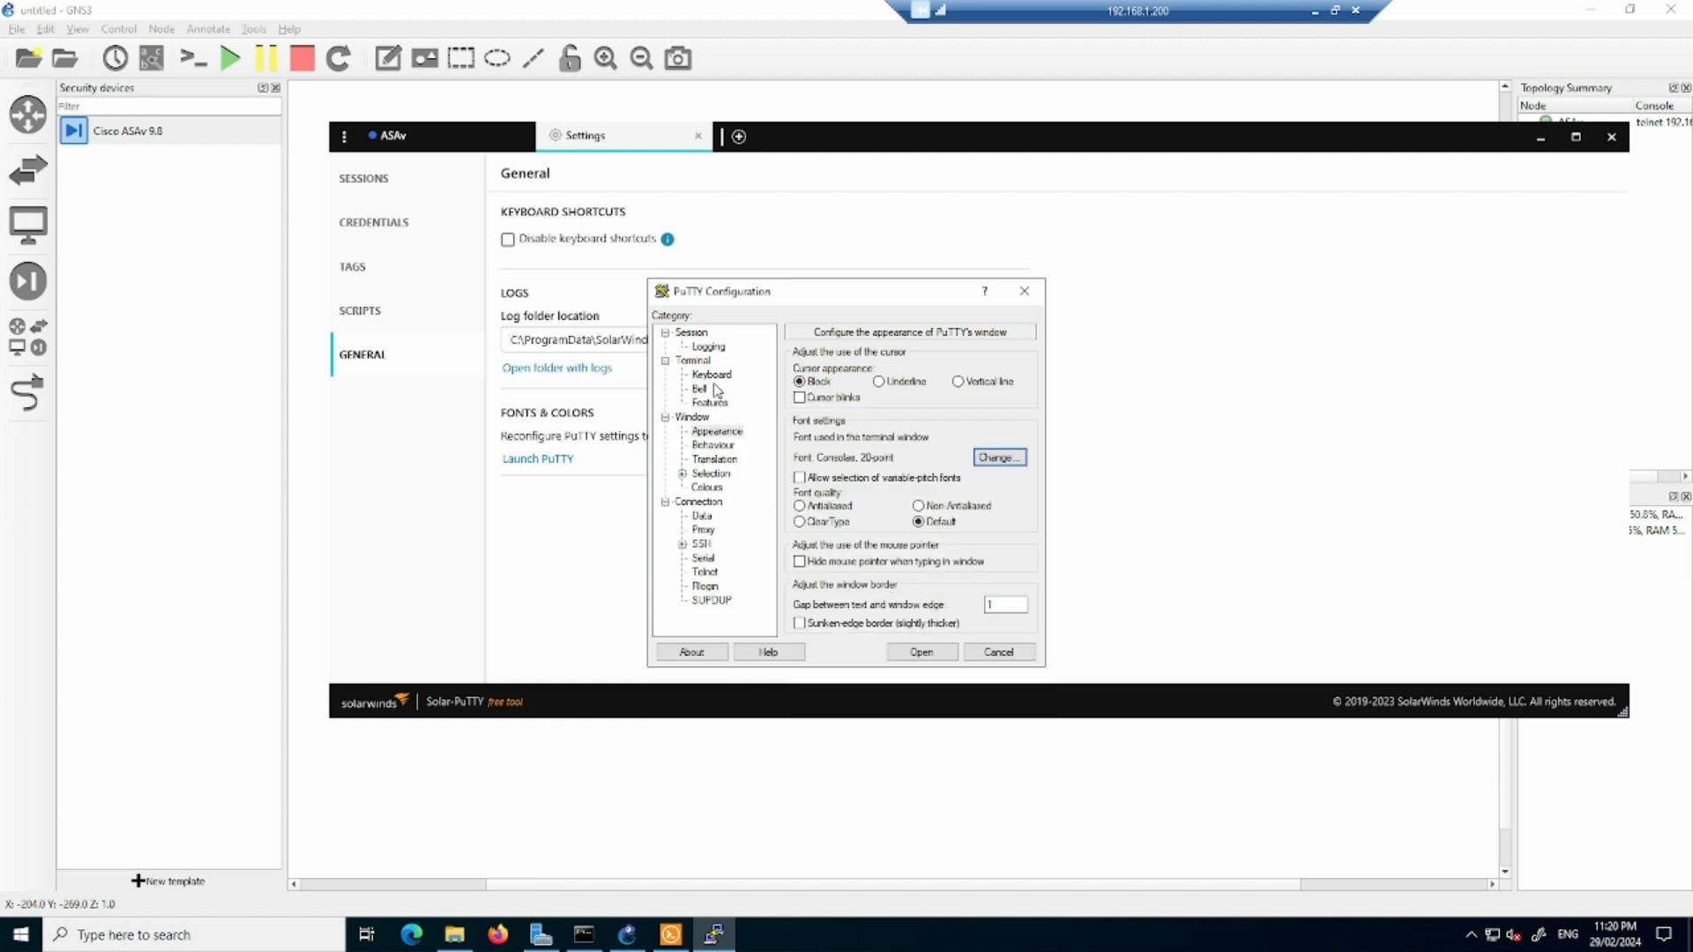
# - Save the font change to PuTTY's Default Settings, then save and close the Solar-PuTTY settings
pyautogui.click(688, 334)
pyautogui.click(830, 510)
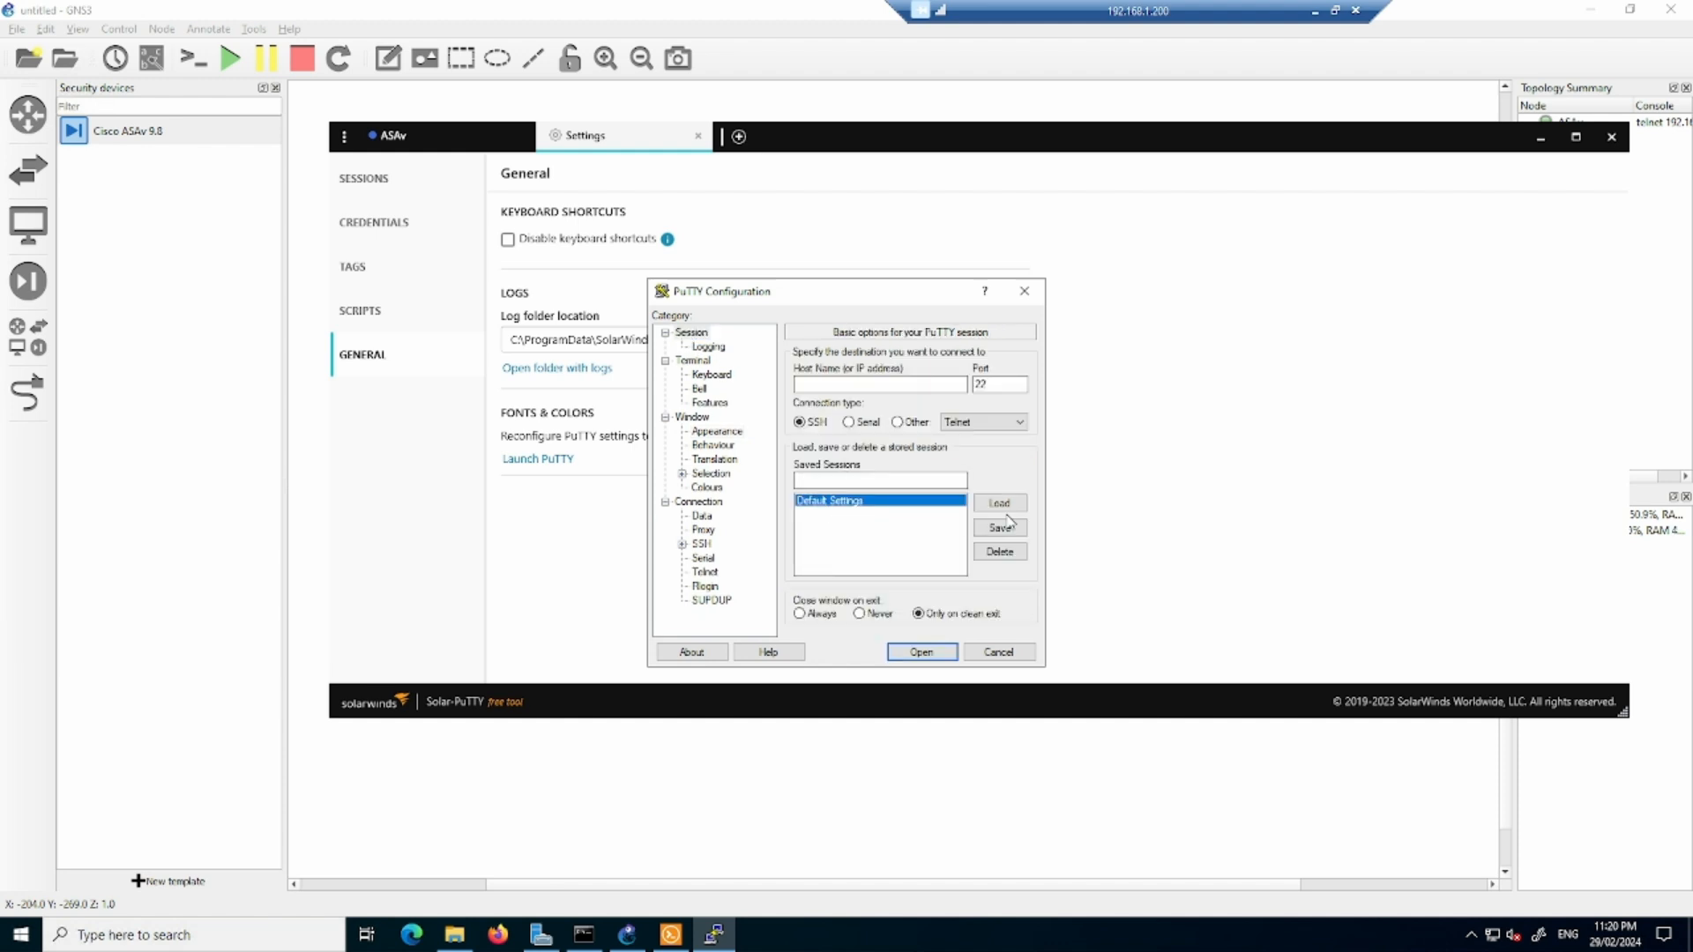
pyautogui.click(1002, 528)
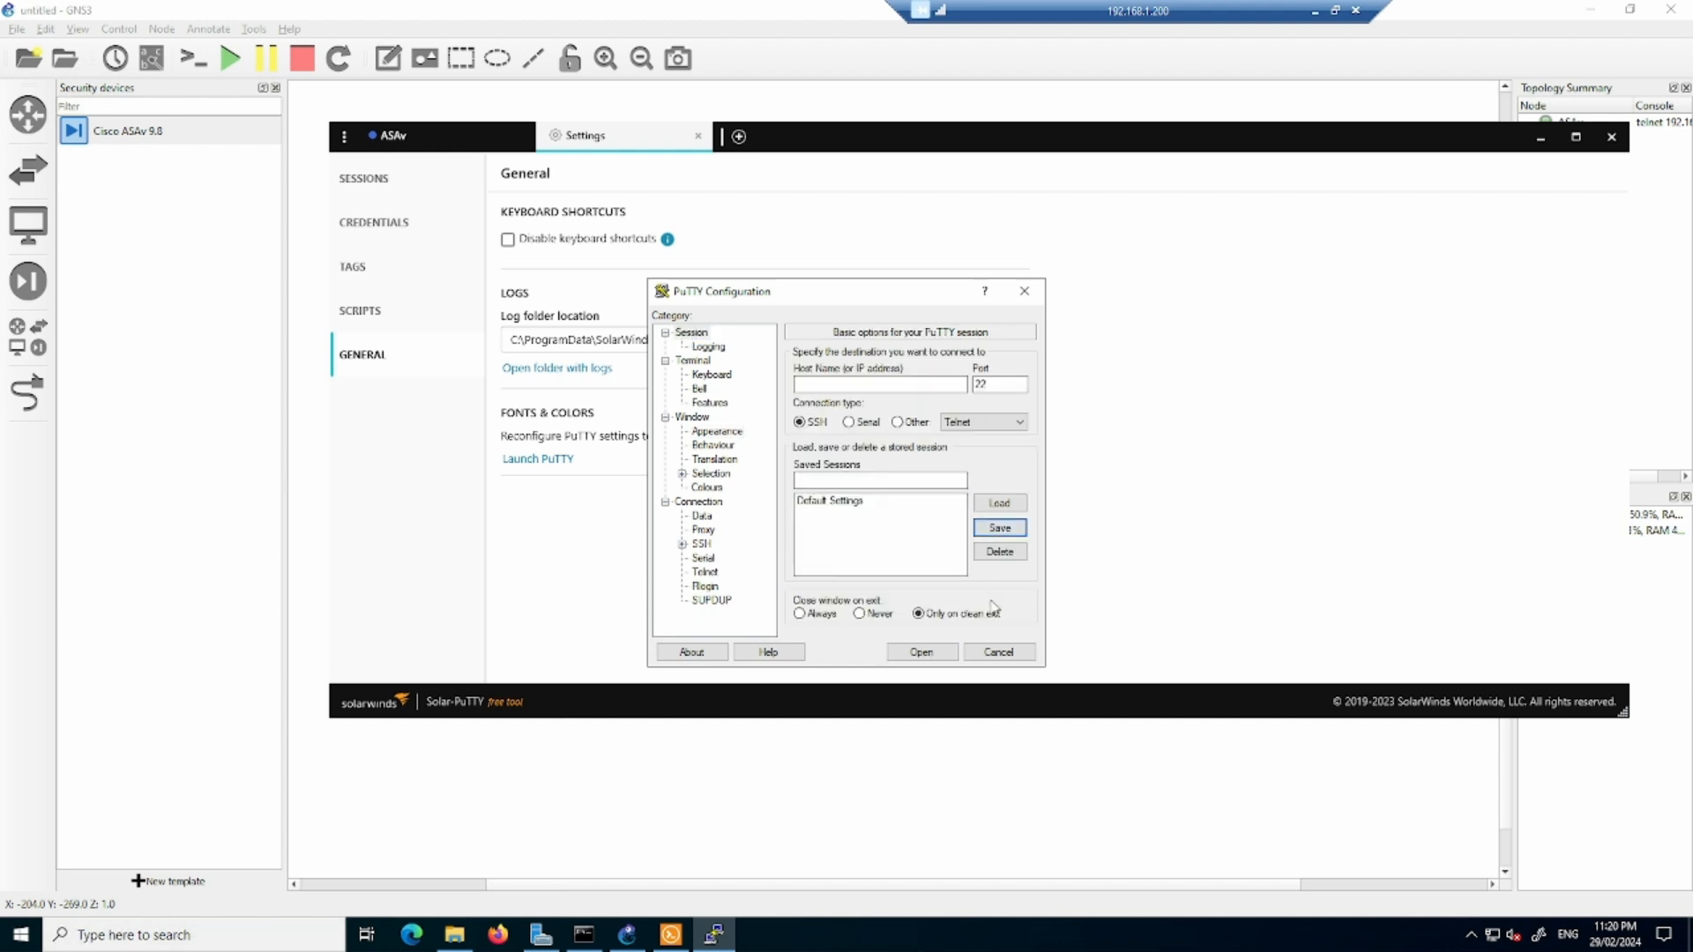
pyautogui.click(997, 652)
pyautogui.click(917, 499)
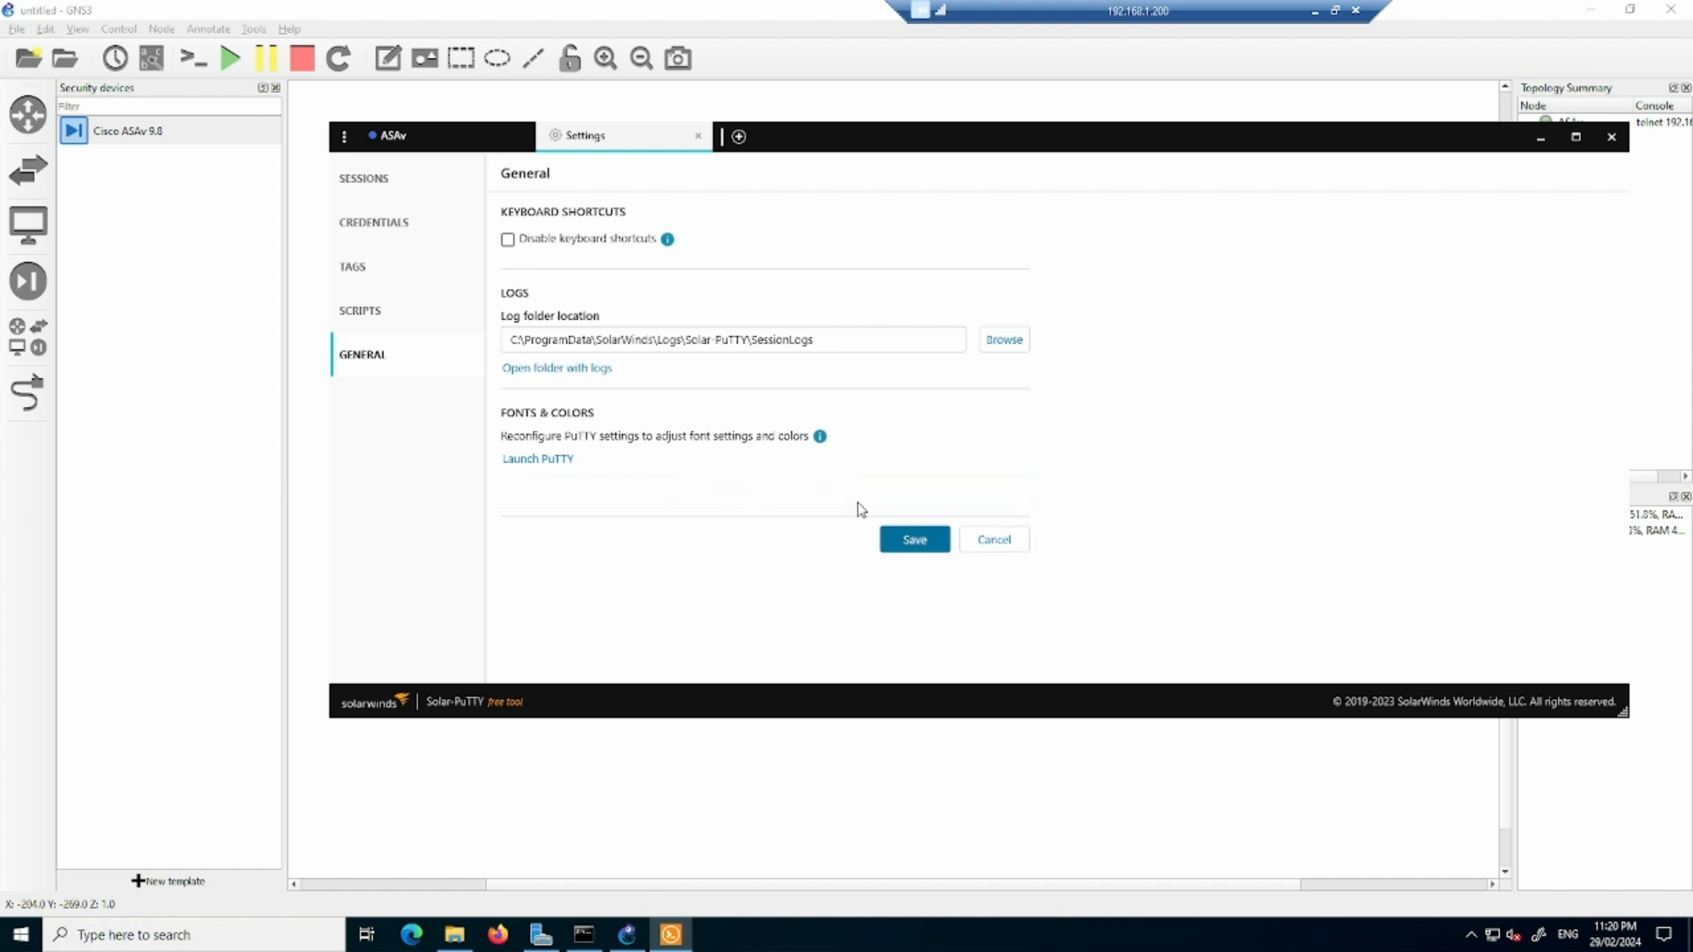
pyautogui.click(698, 136)
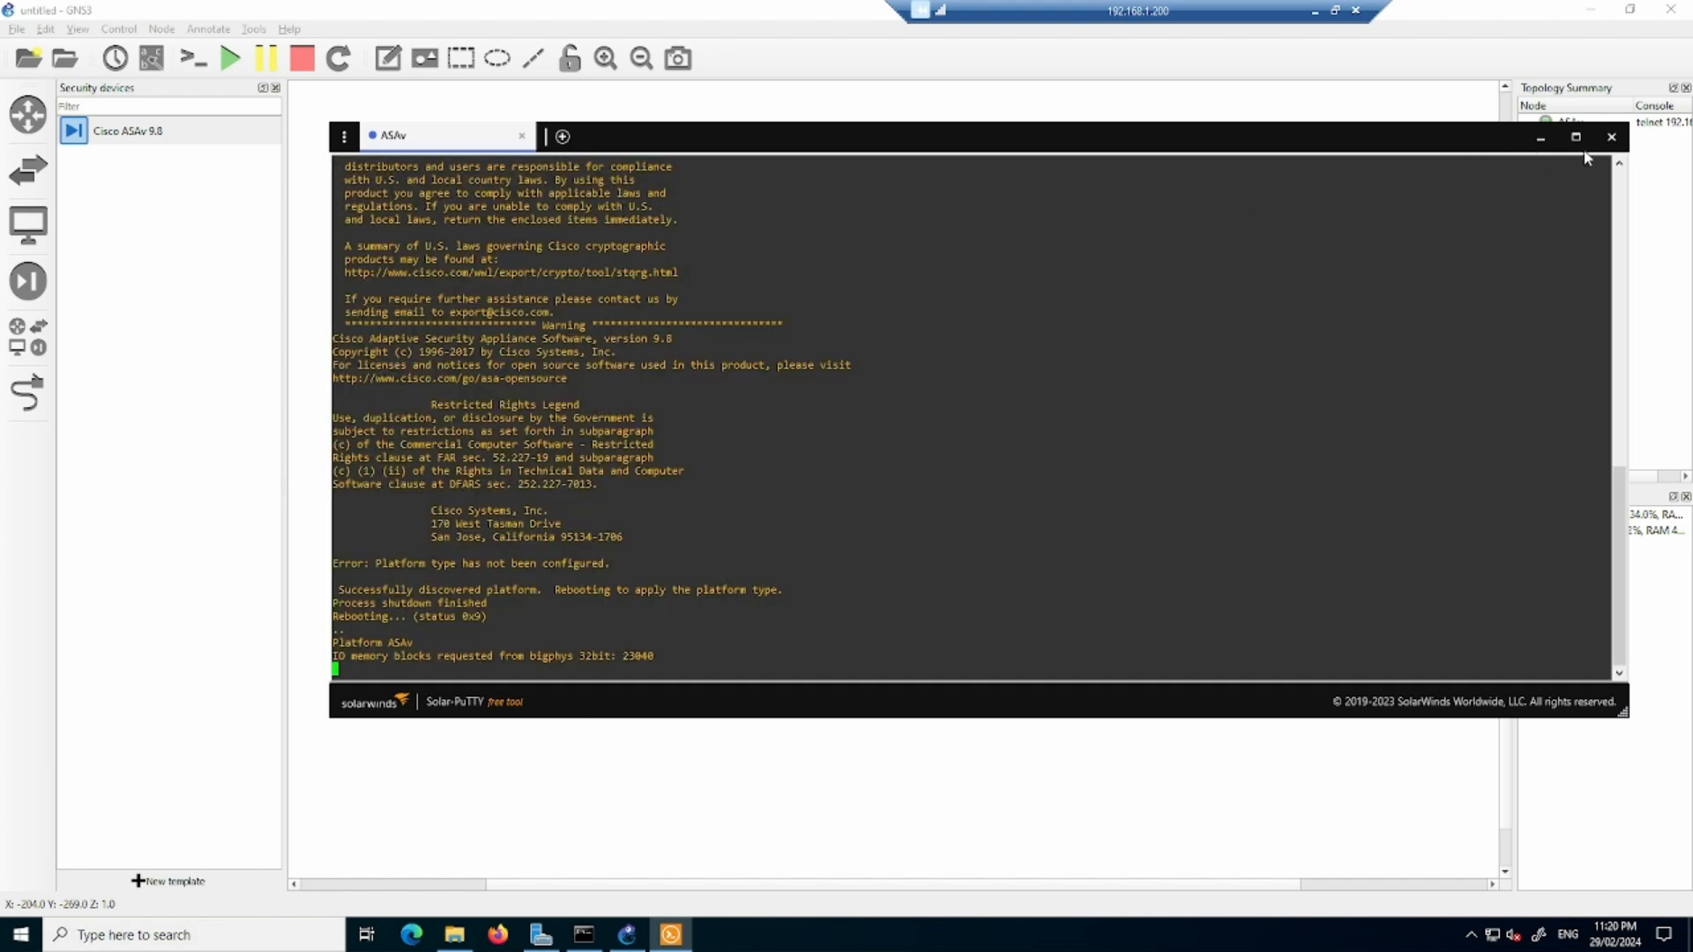
# - Close the Solar-PuTTY window and reopen the ASAv node's console from GNS3
pyautogui.click(1611, 137)
pyautogui.rightClick(736, 269)
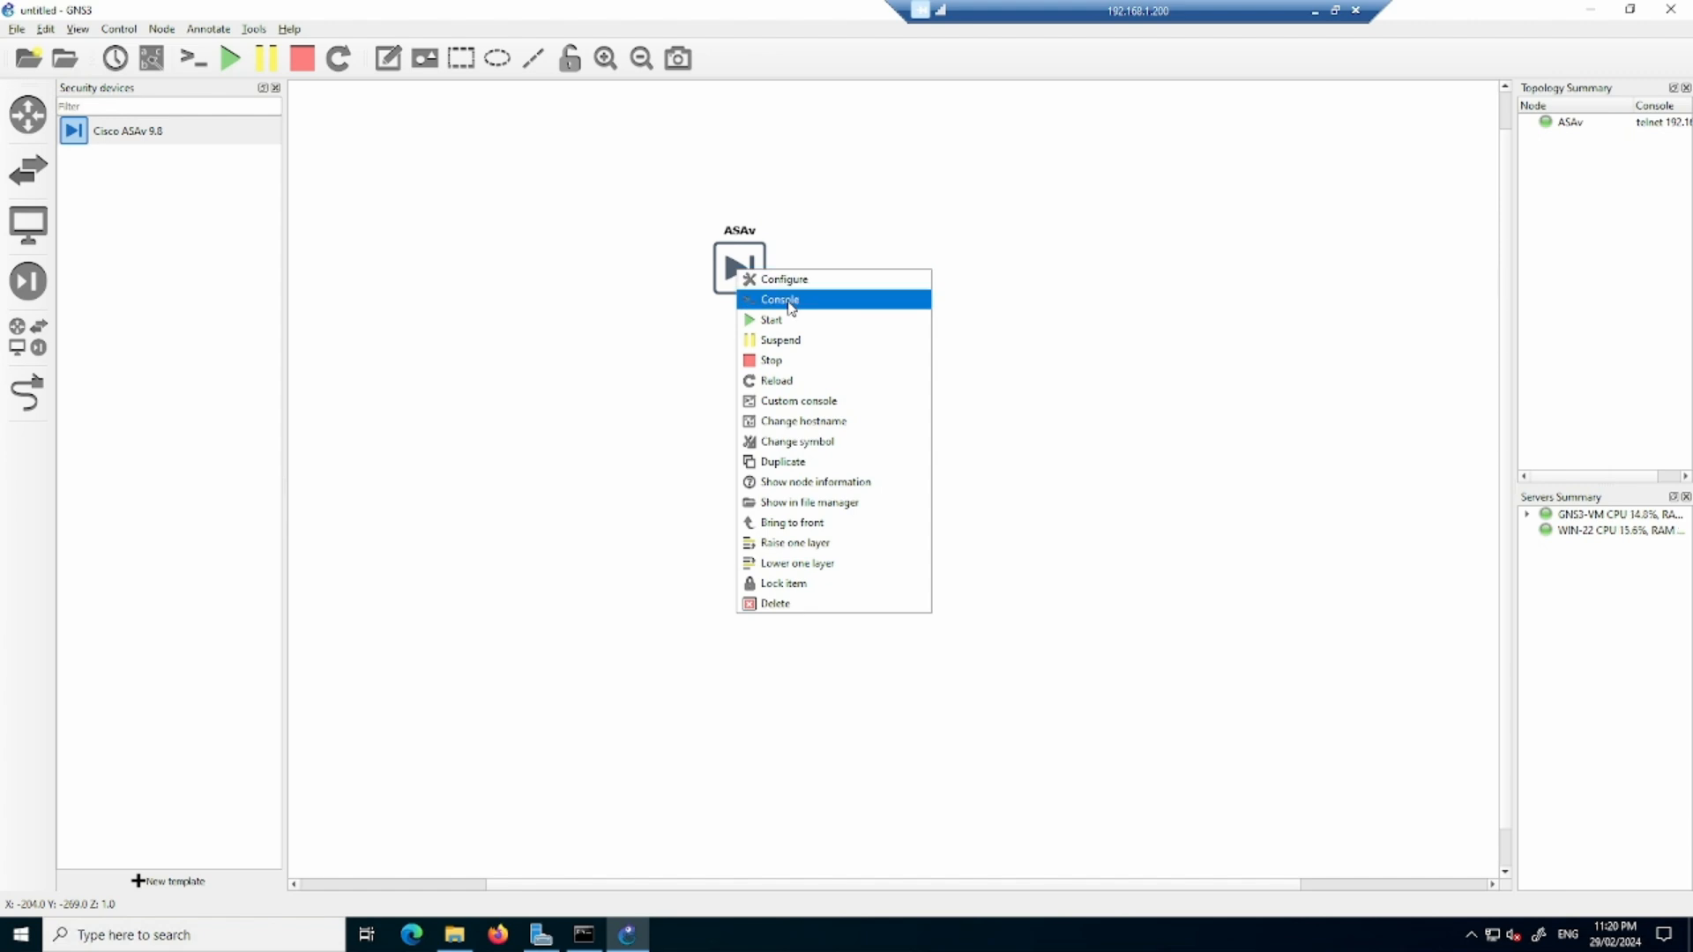
pyautogui.click(784, 296)
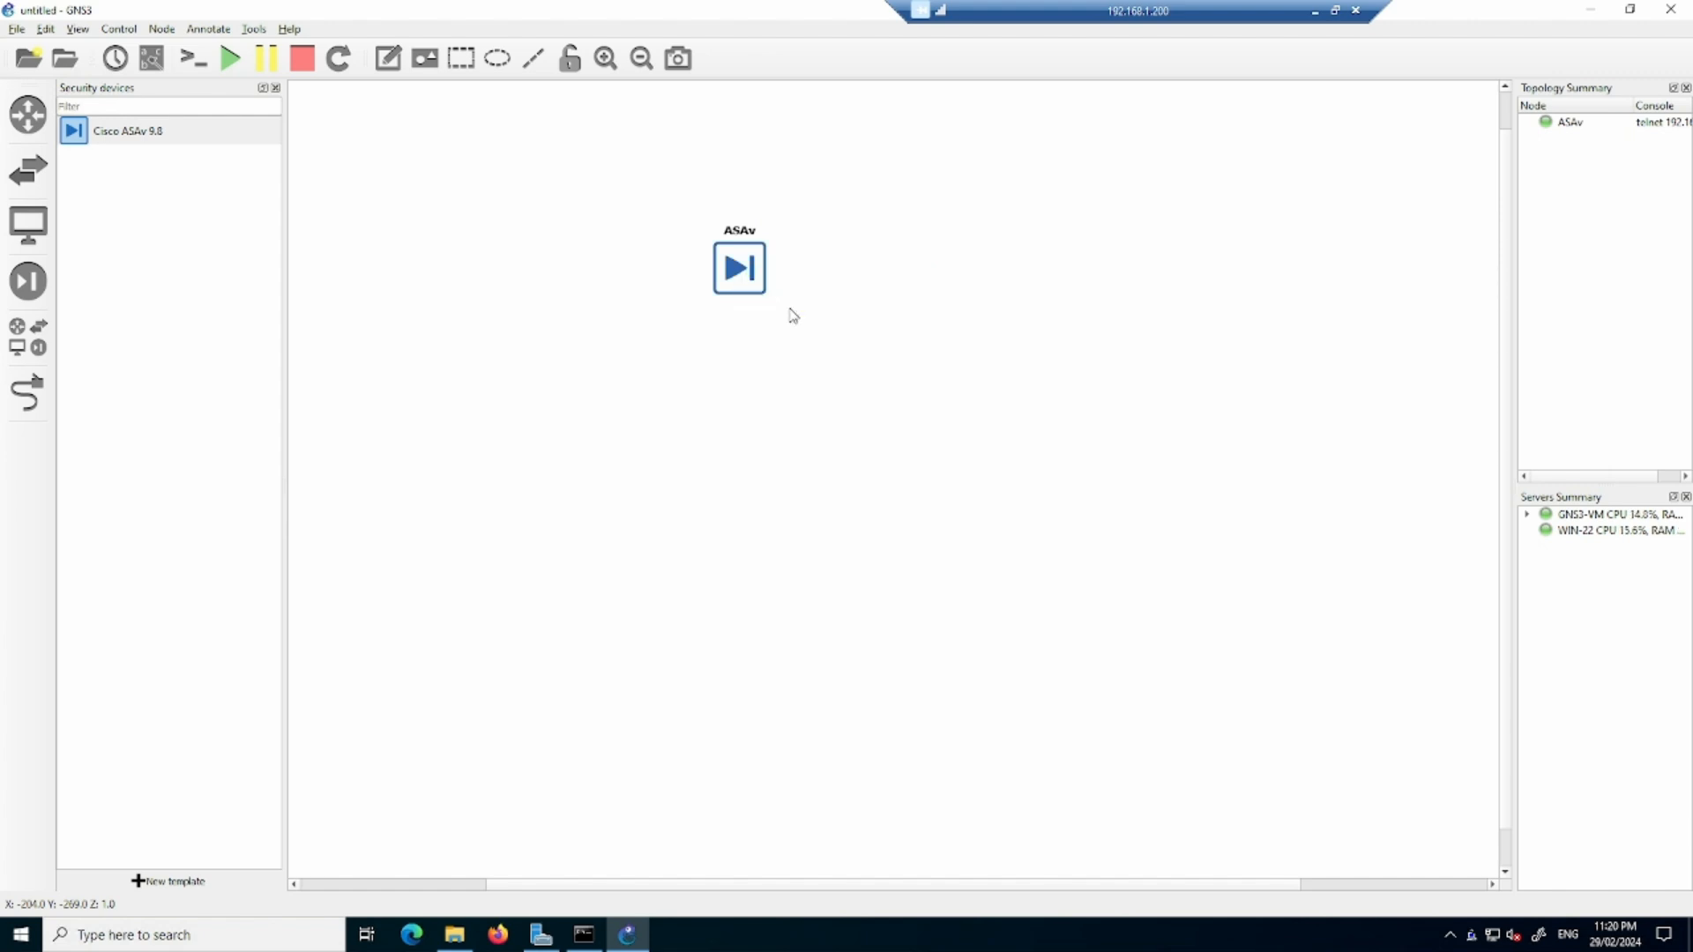
# - Reposition and widen the ASAv console window, then put it out of view to return to the GNS3 workspace
pyautogui.moveTo(827, 182); pyautogui.dragTo(668, 172)
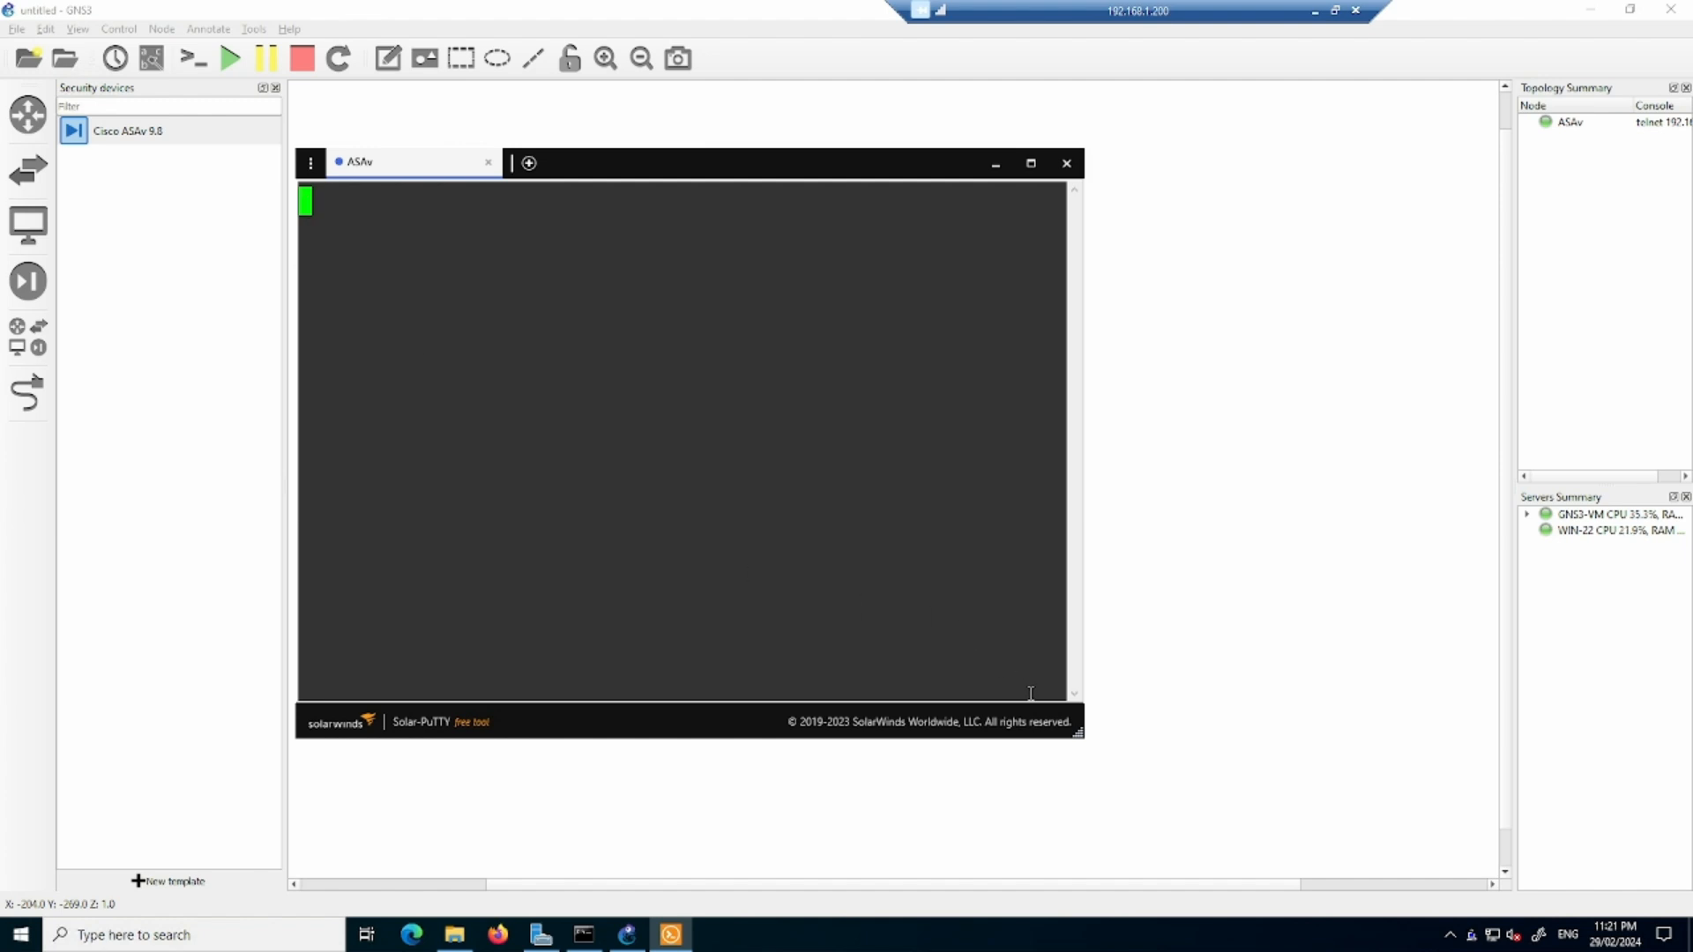
pyautogui.moveTo(1077, 737); pyautogui.dragTo(1553, 685)
pyautogui.click(949, 720)
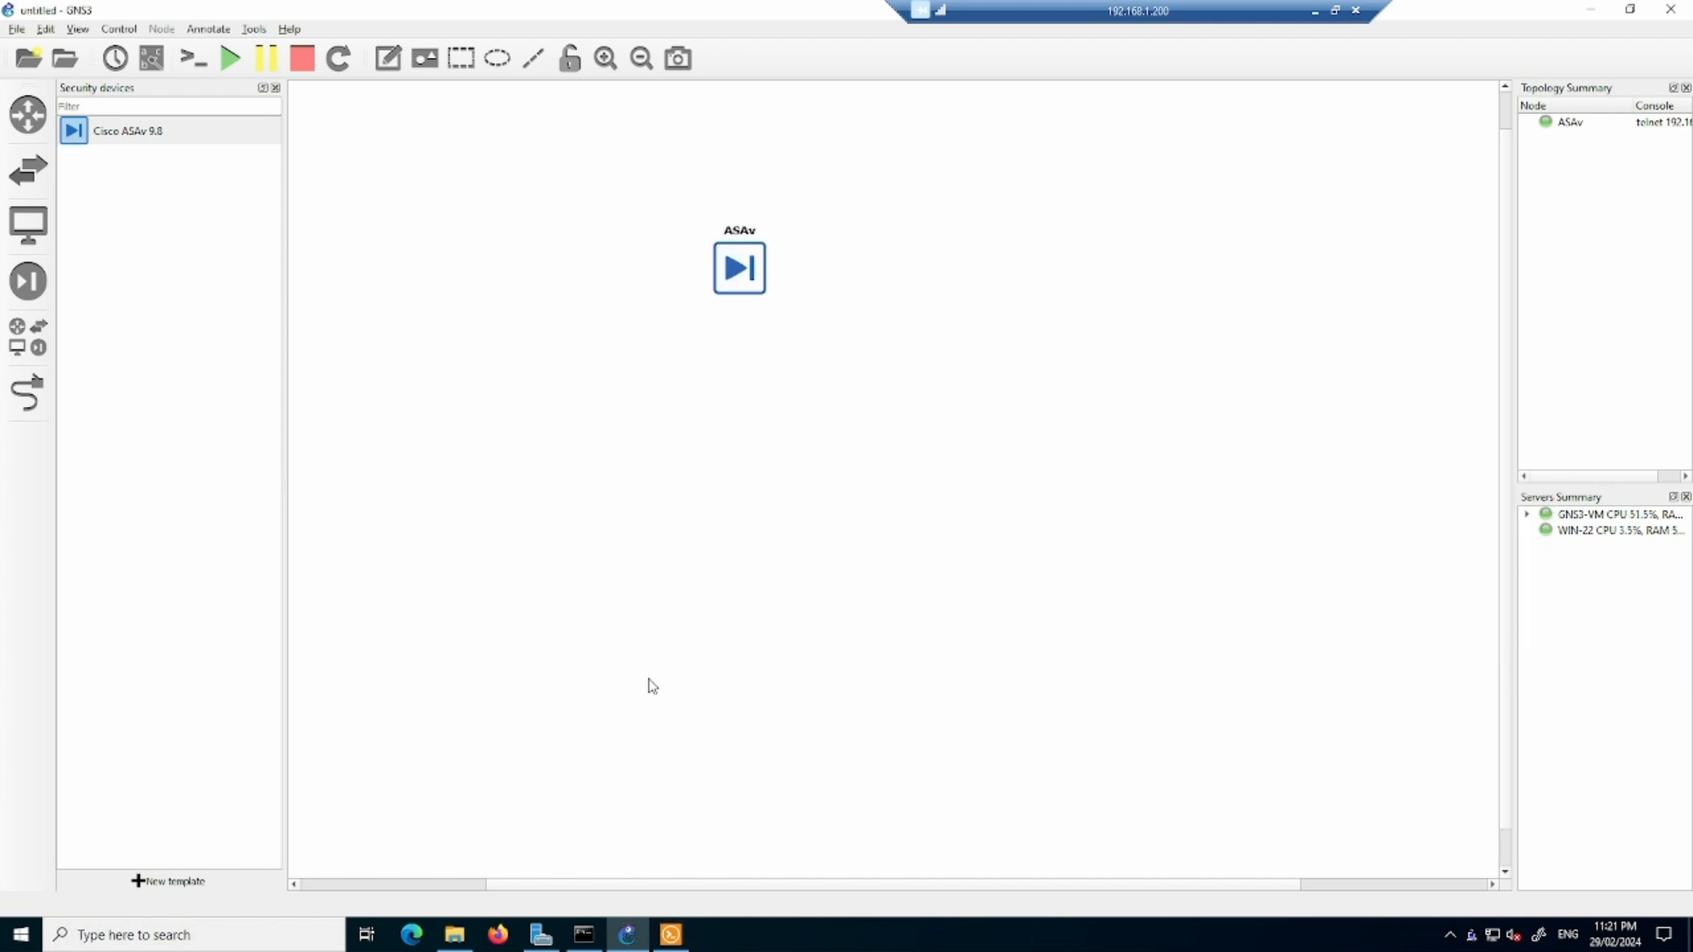
# - Begin installing the Cisco IOU L3 router appliance from the GNS3 server, running on GNS3-VM, up to its required files
pyautogui.click(177, 882)
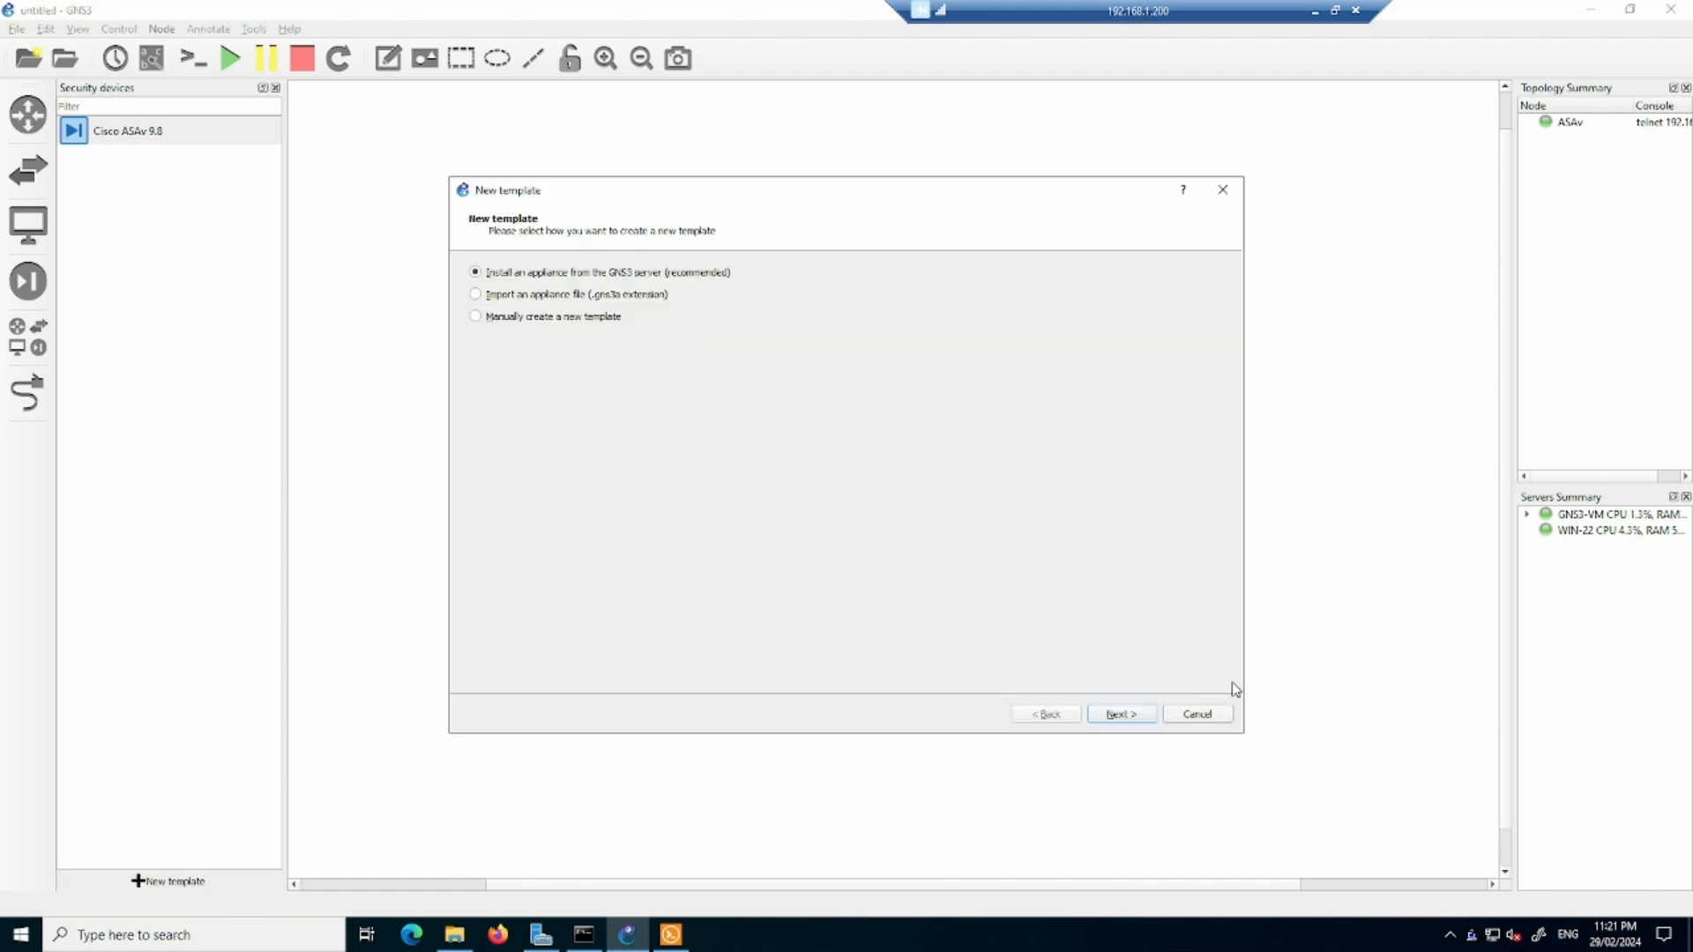
pyautogui.click(1134, 712)
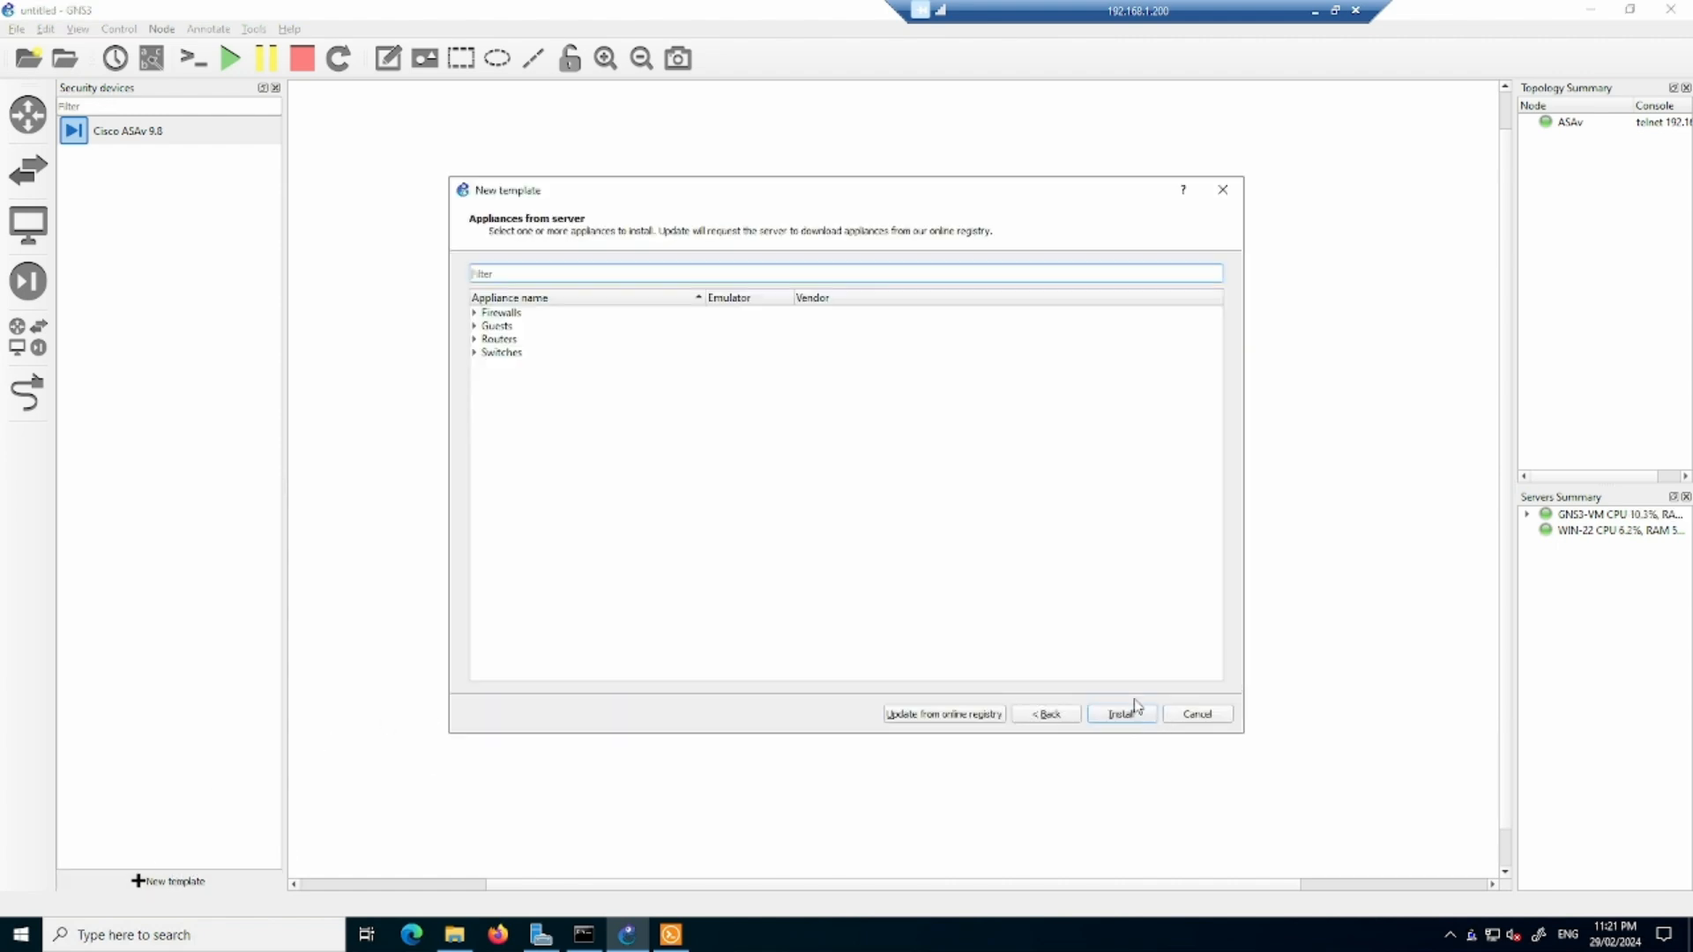
pyautogui.click(475, 339)
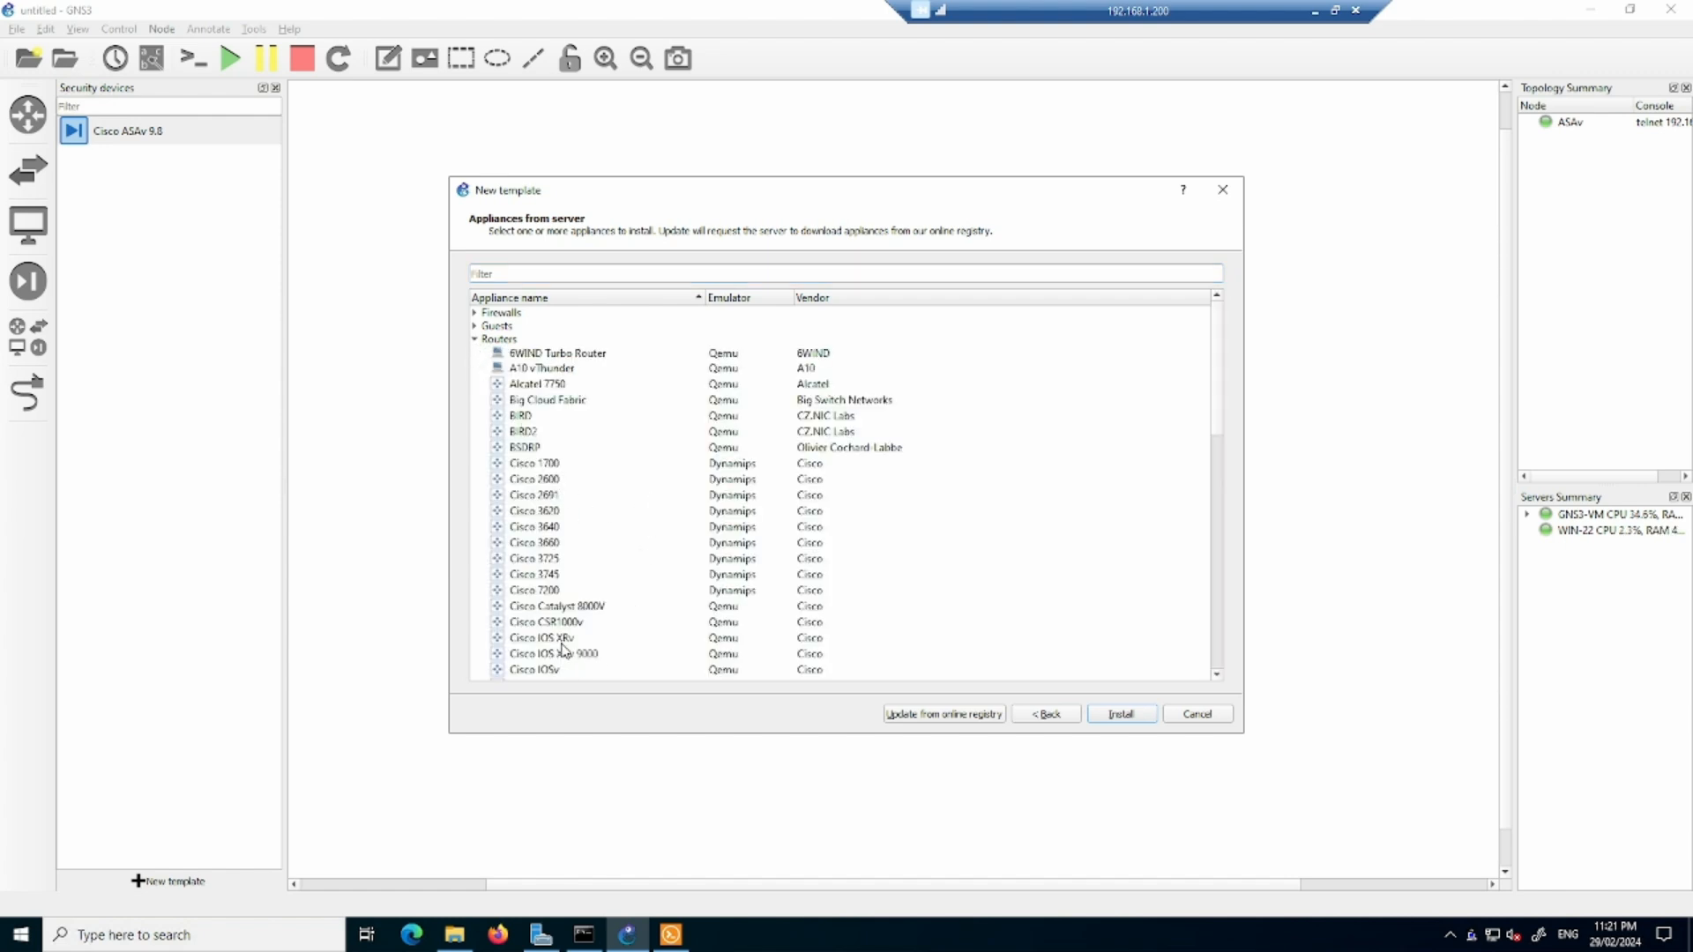
pyautogui.scroll(-2, 593, 544)
pyautogui.click(578, 601)
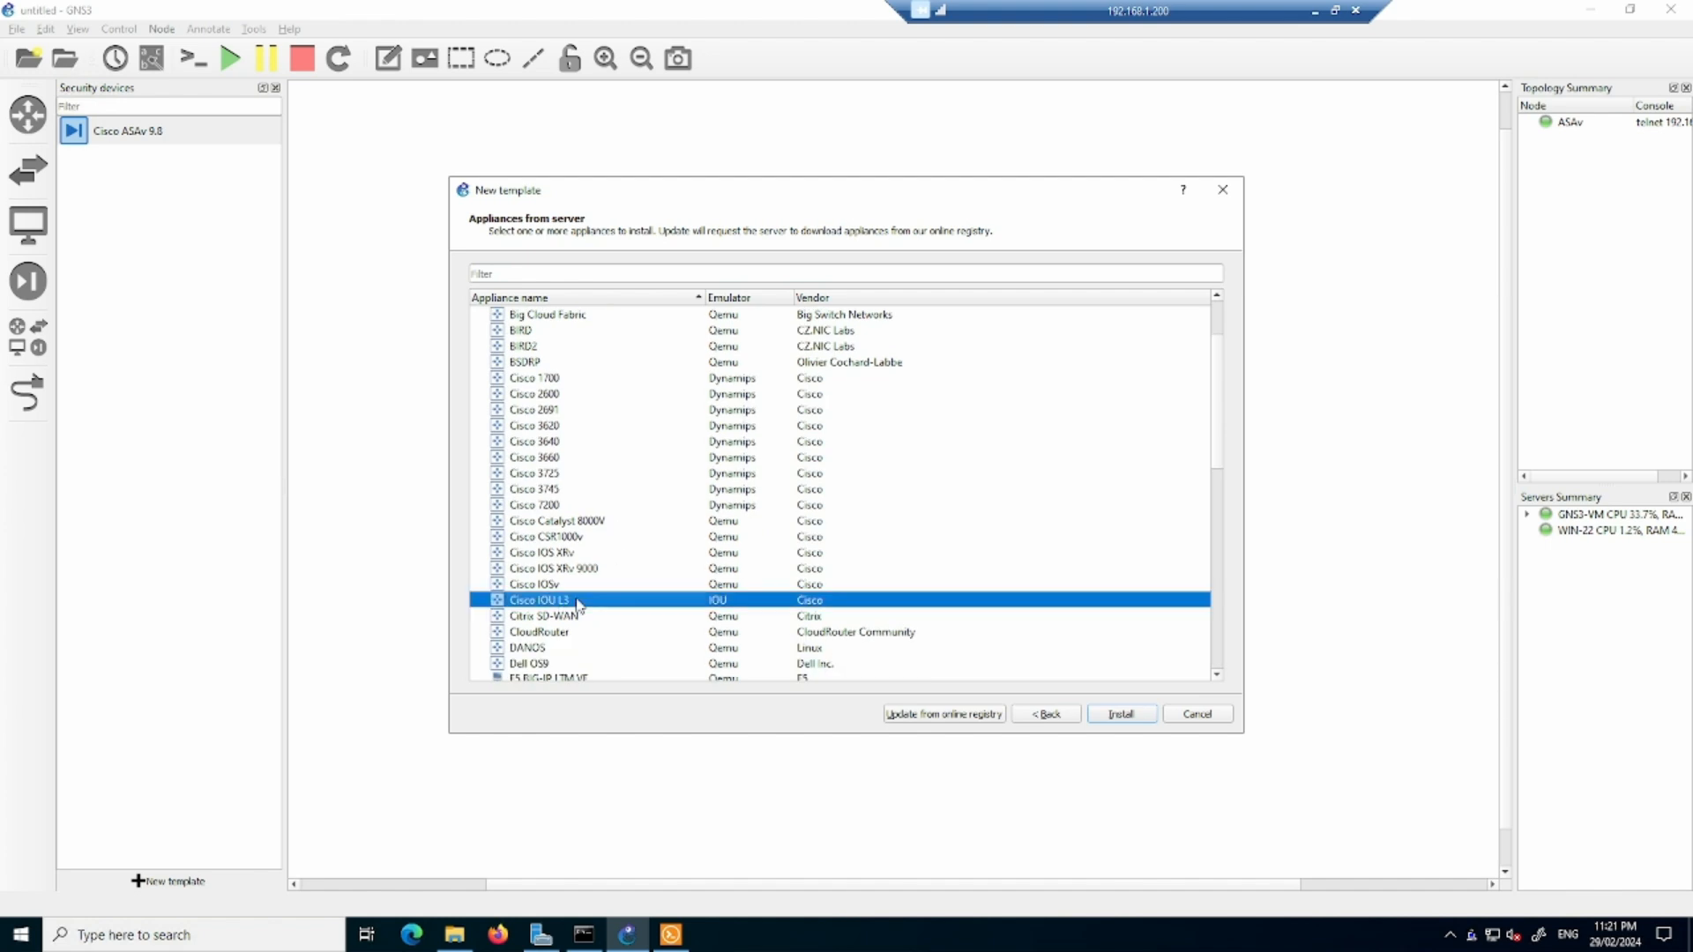
pyautogui.click(1124, 716)
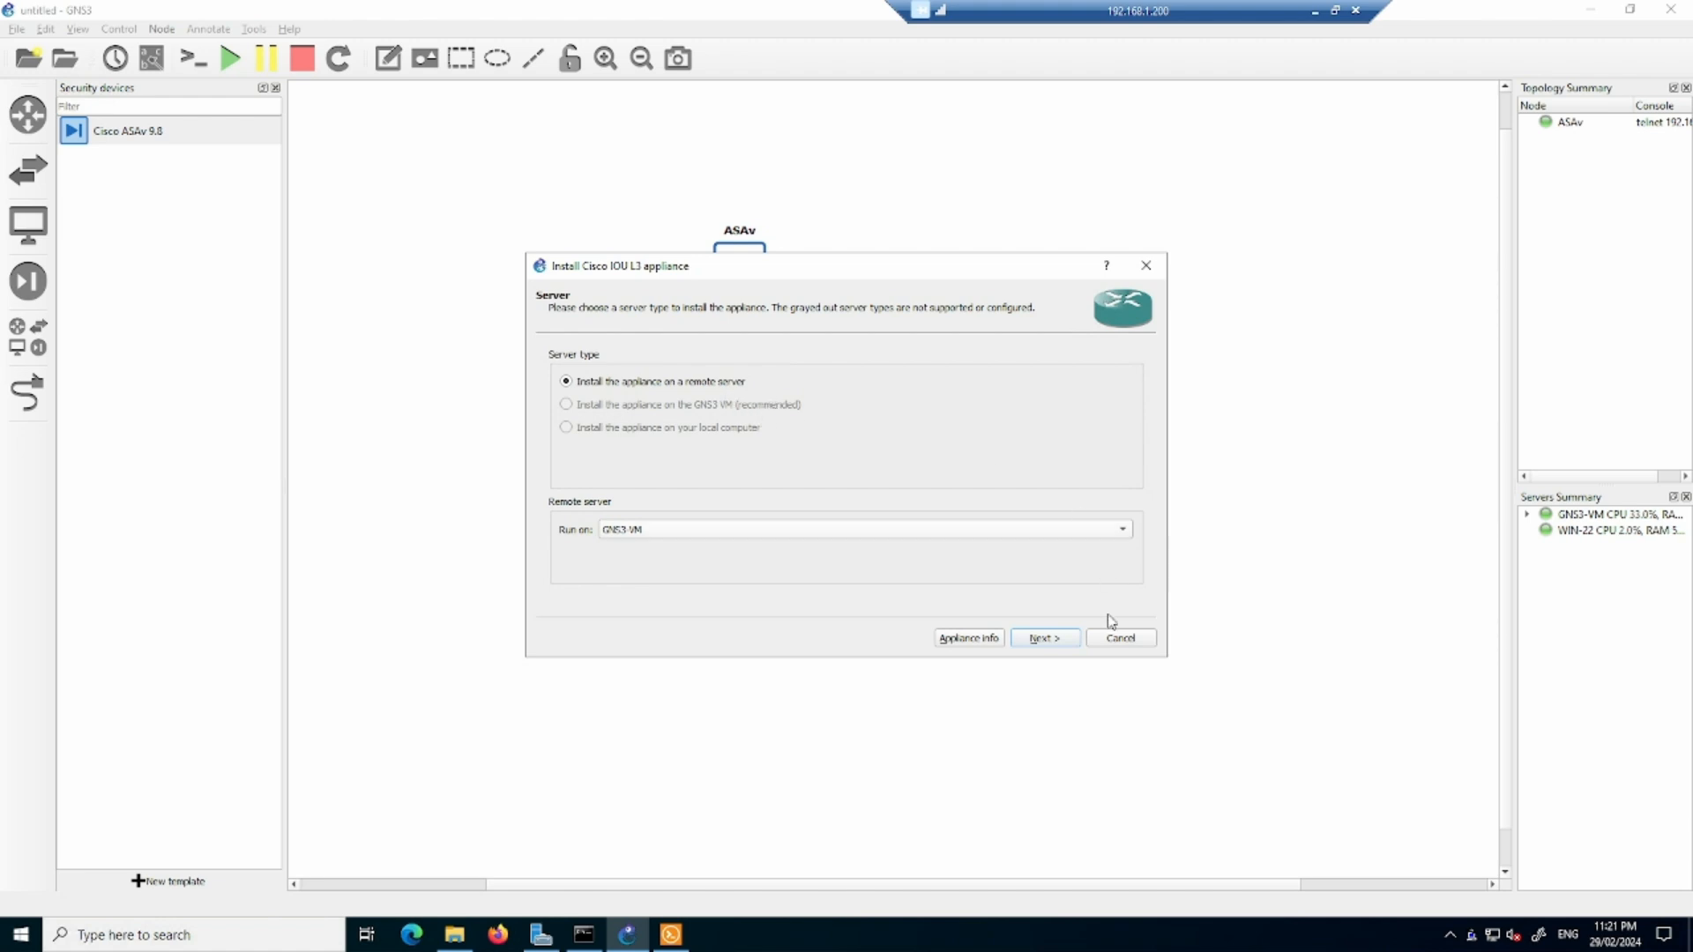
pyautogui.click(1067, 642)
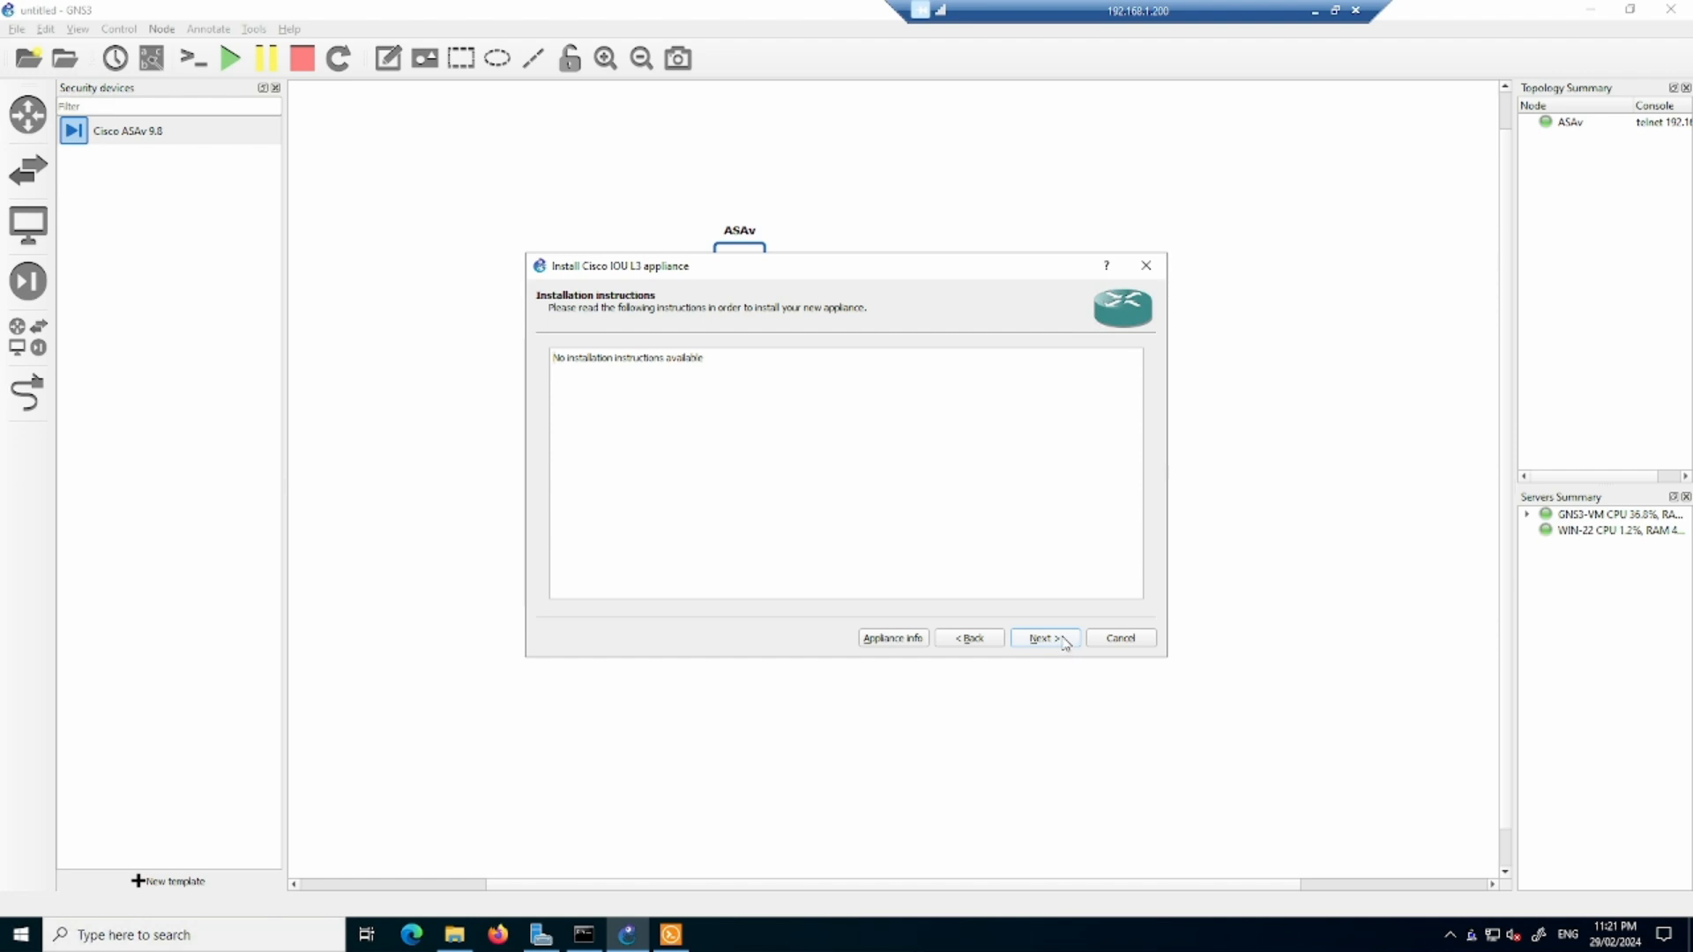
pyautogui.click(1064, 643)
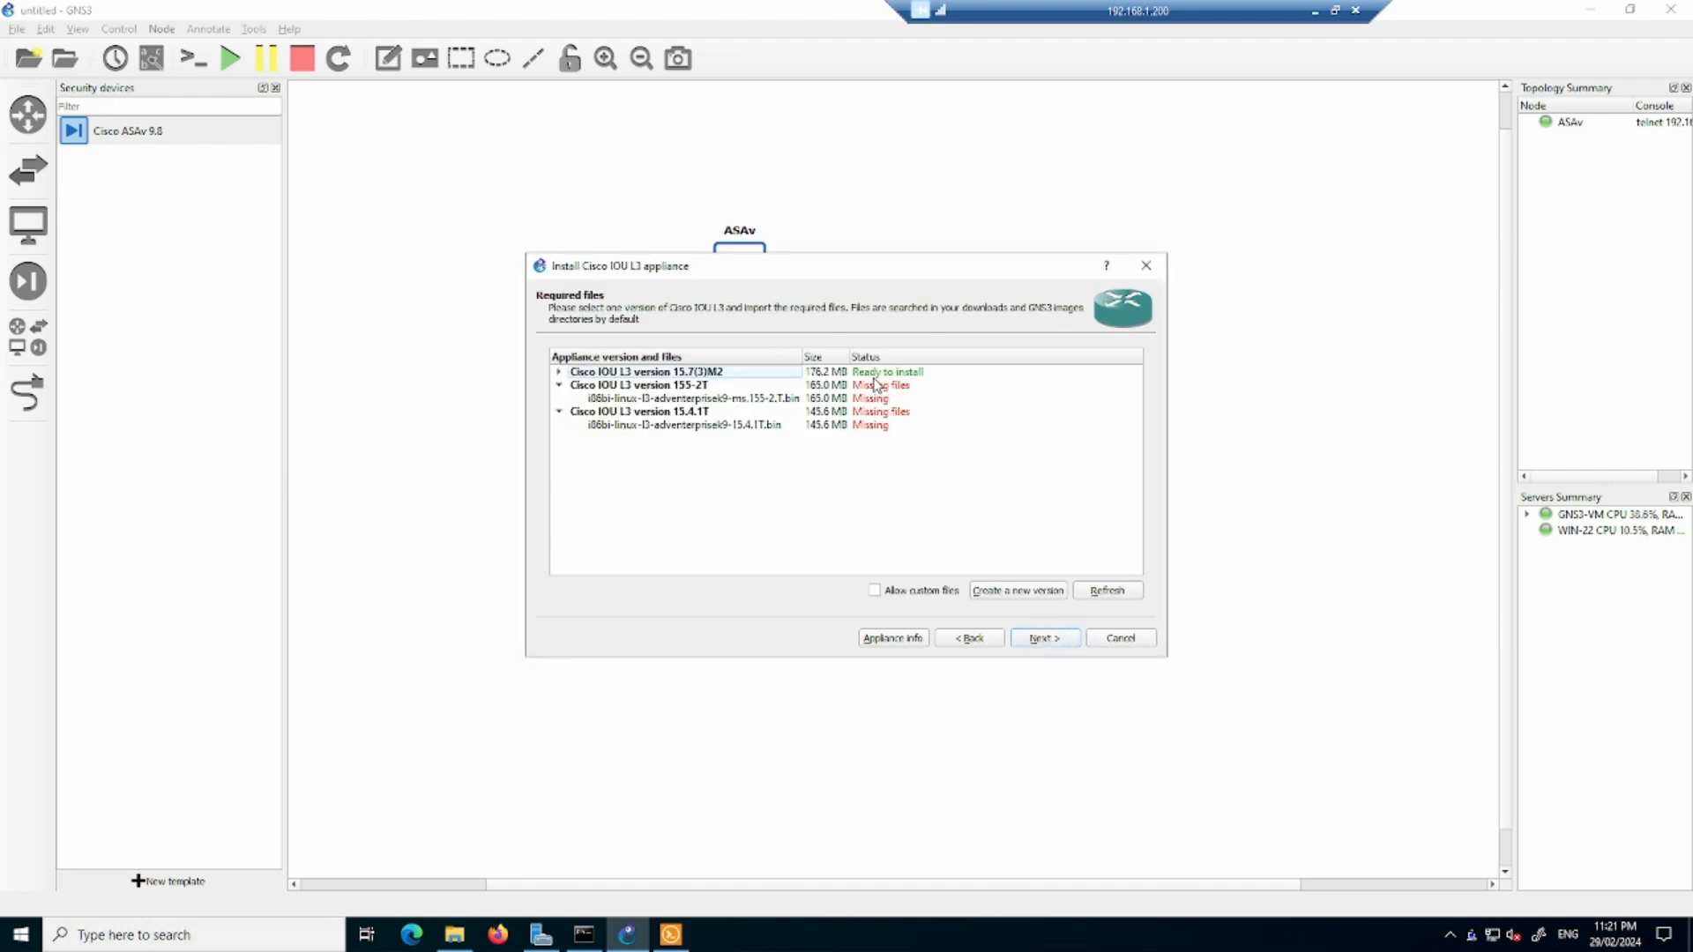
# - Check the image file for Cisco IOU L3 version 15.7(3)M2 against the Downloads folder and install that version as a template
pyautogui.click(558, 372)
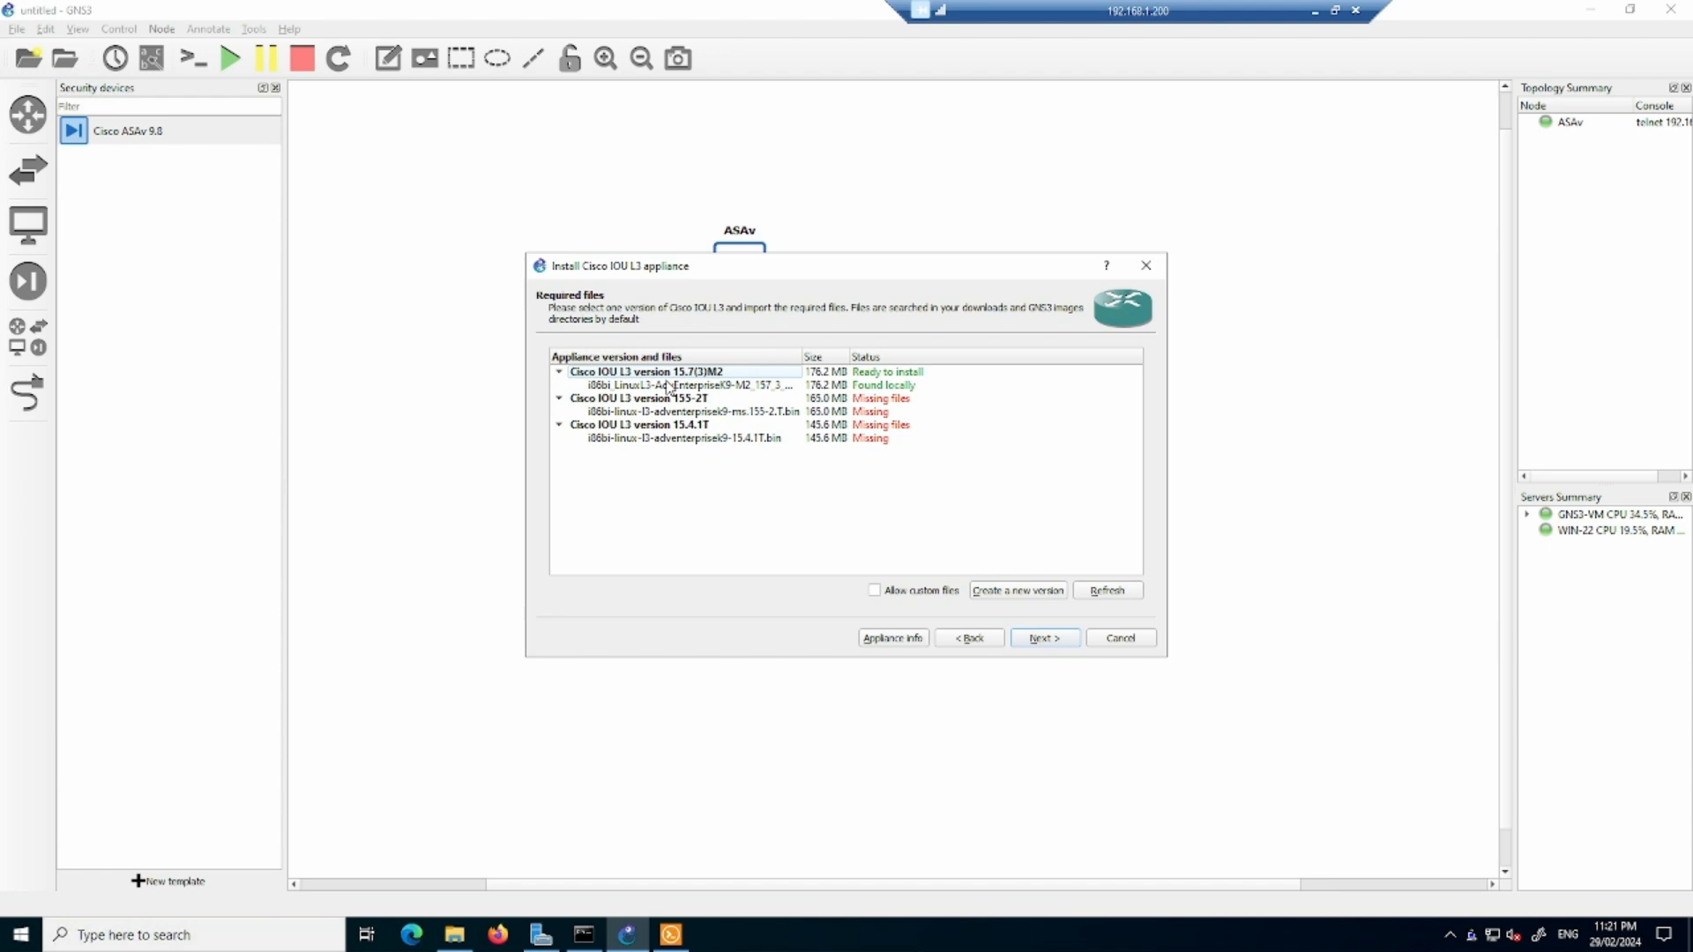
pyautogui.click(697, 386)
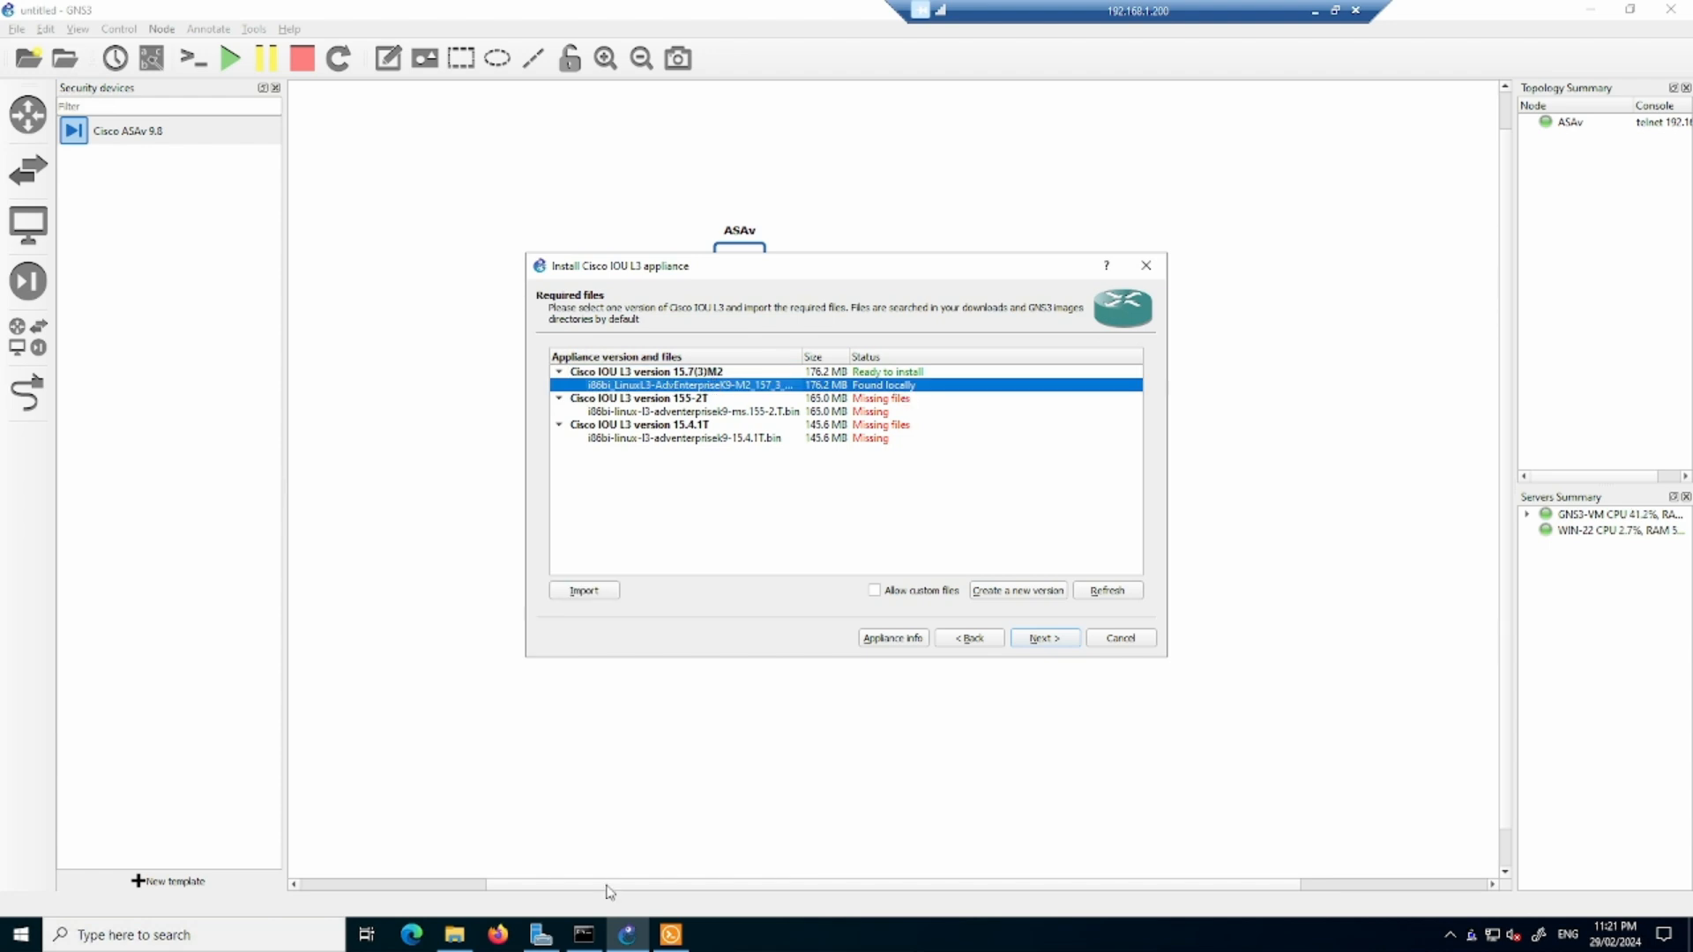
pyautogui.click(454, 935)
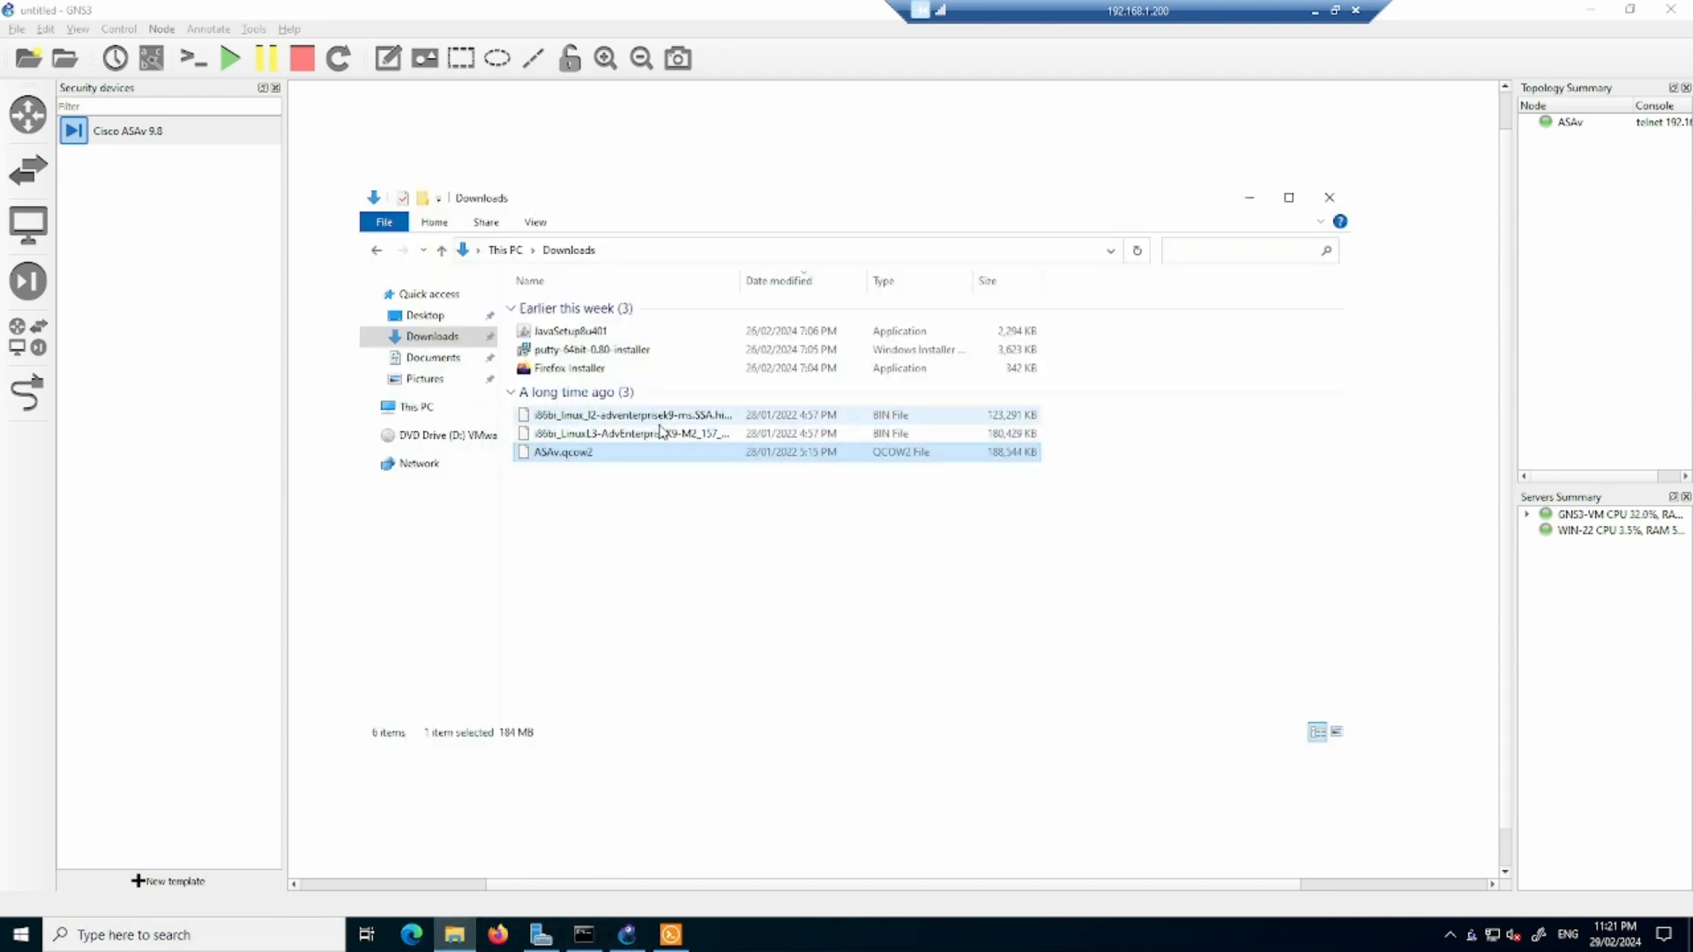
pyautogui.click(455, 935)
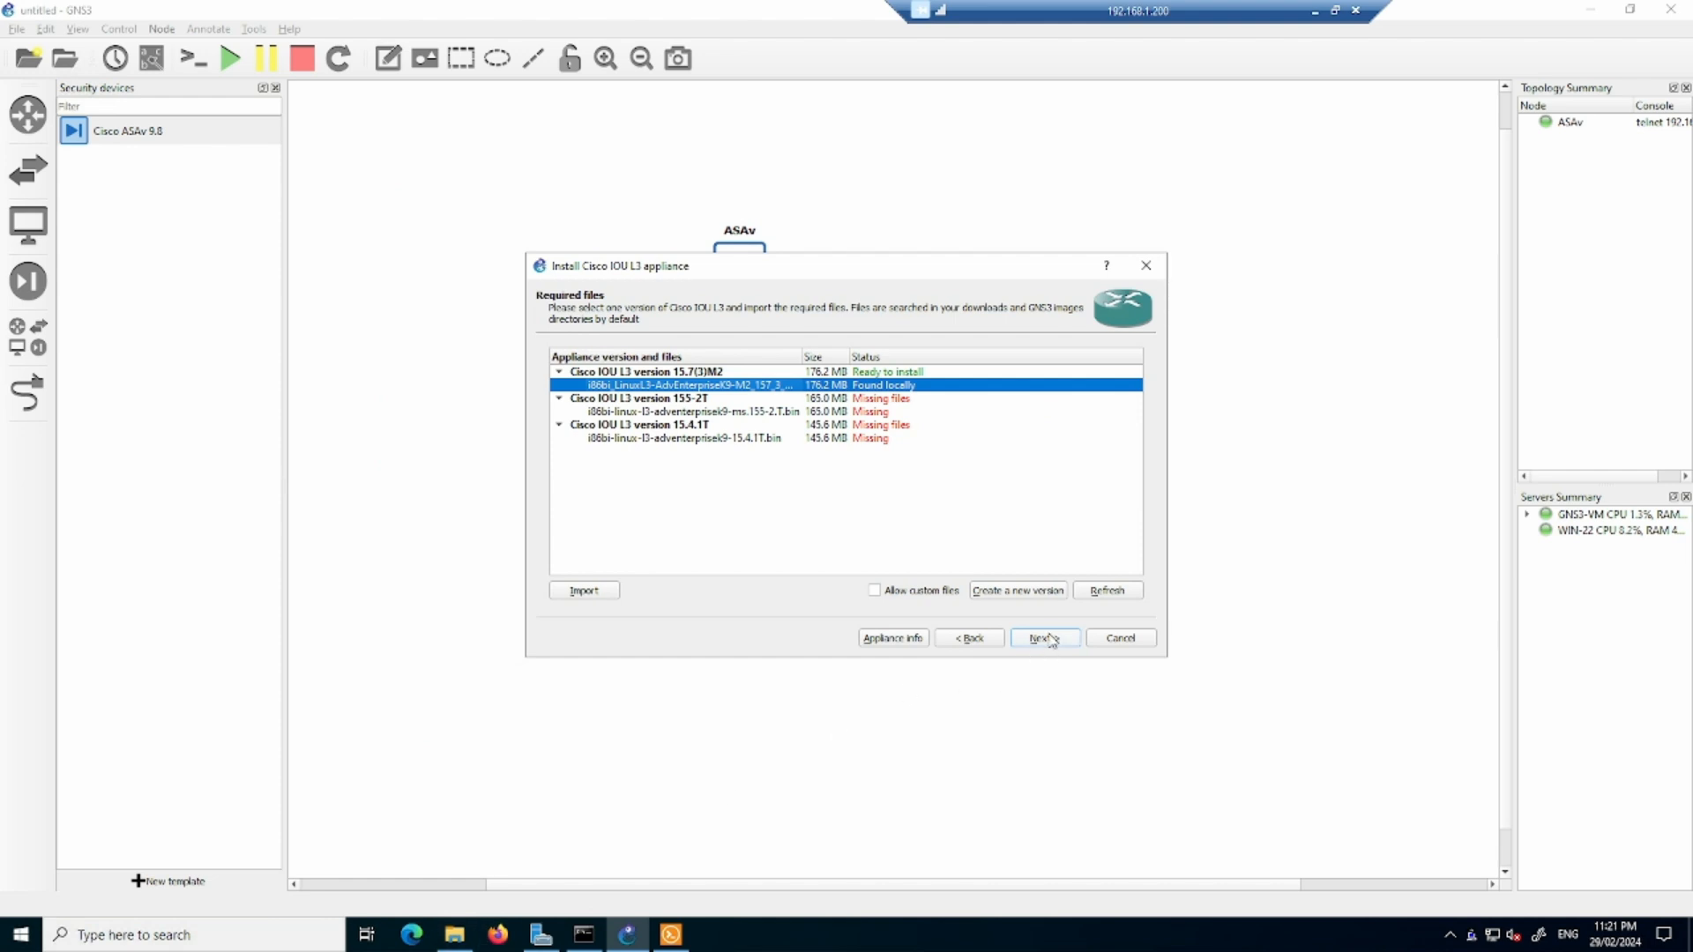
pyautogui.click(862, 372)
pyautogui.click(1058, 640)
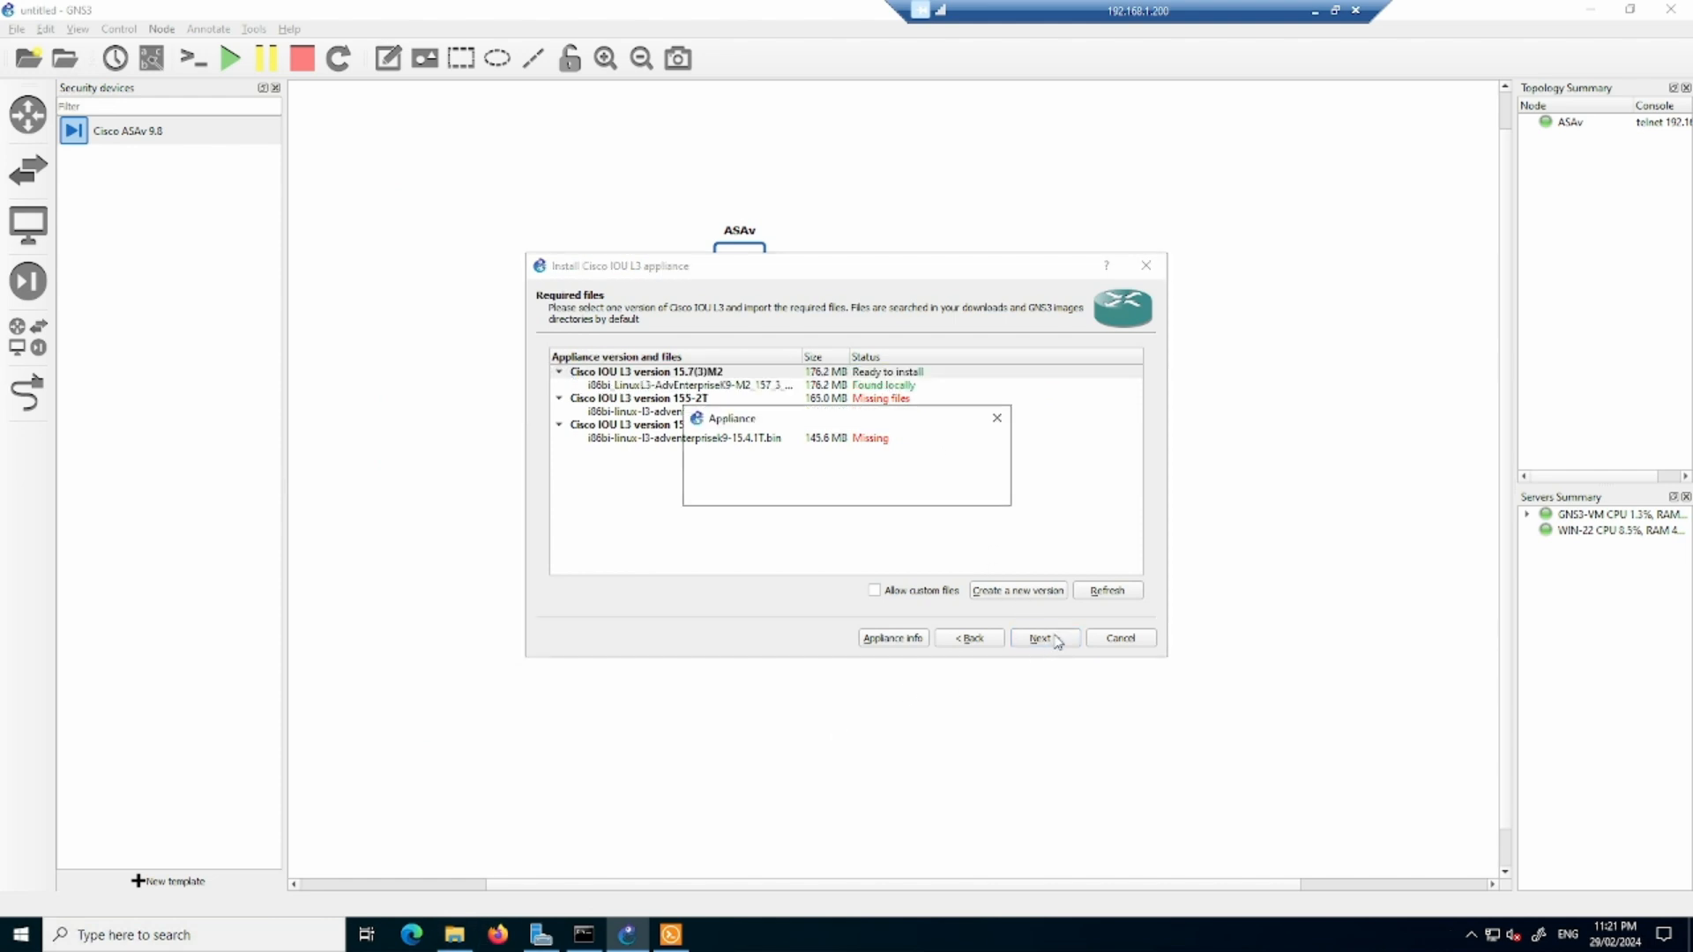
pyautogui.click(895, 489)
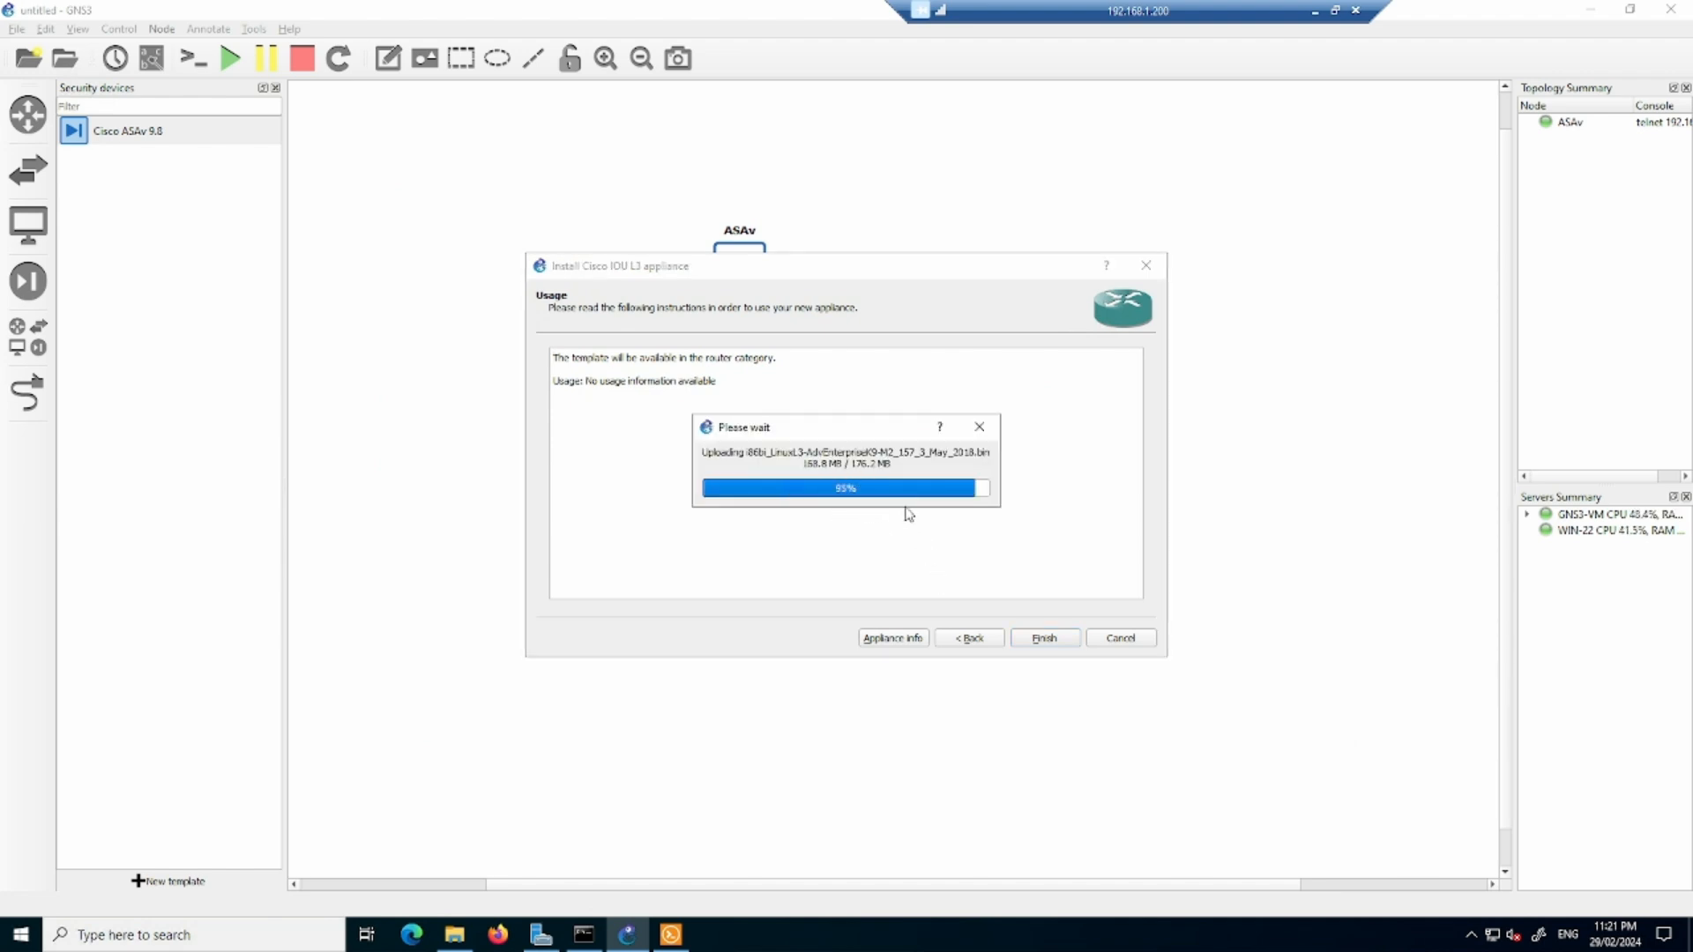
pyautogui.click(1036, 650)
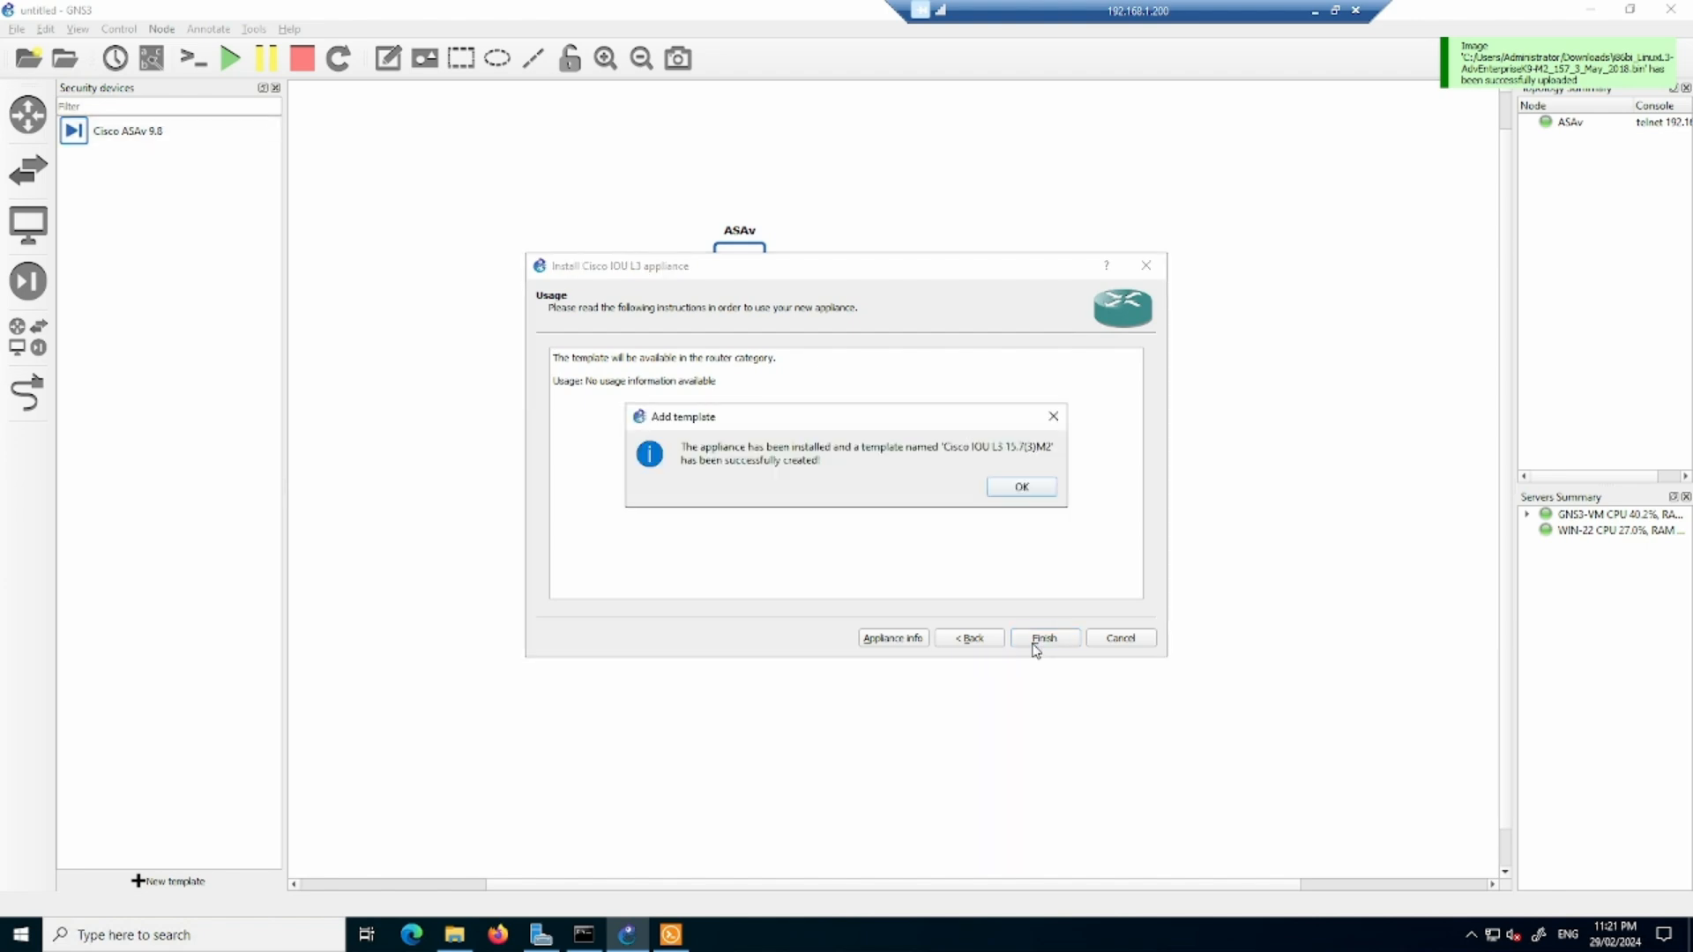
pyautogui.click(1006, 487)
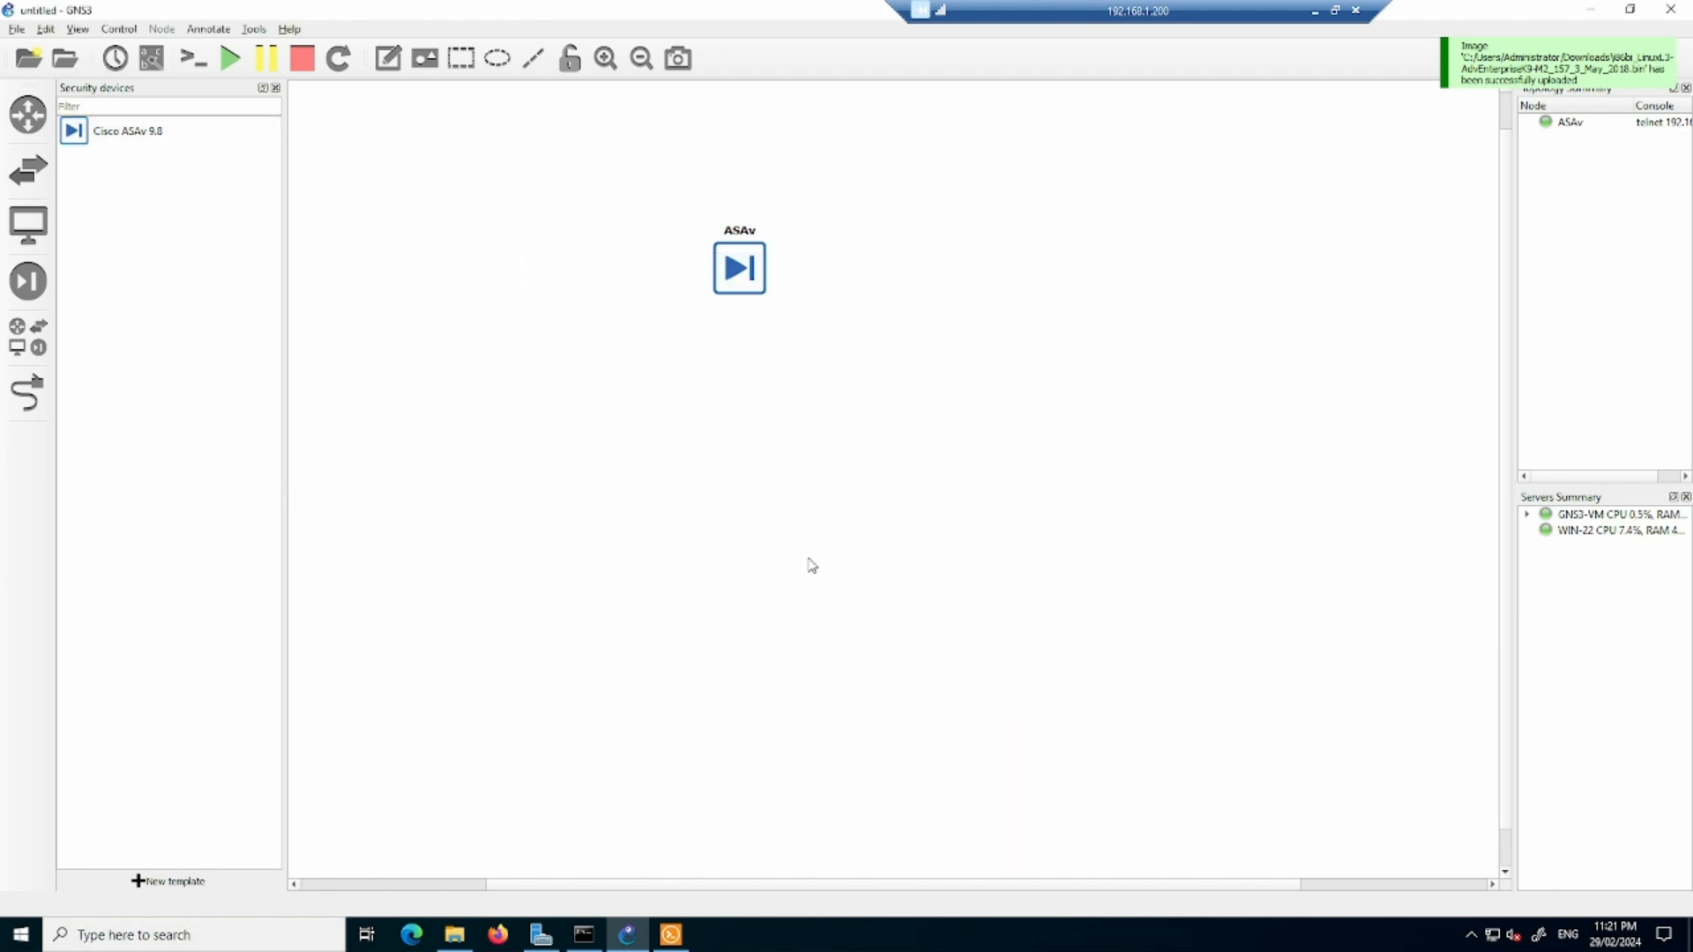
# - Begin installing the Cisco IOU L2 switch appliance from the GNS3 server, up to its required files
pyautogui.click(170, 881)
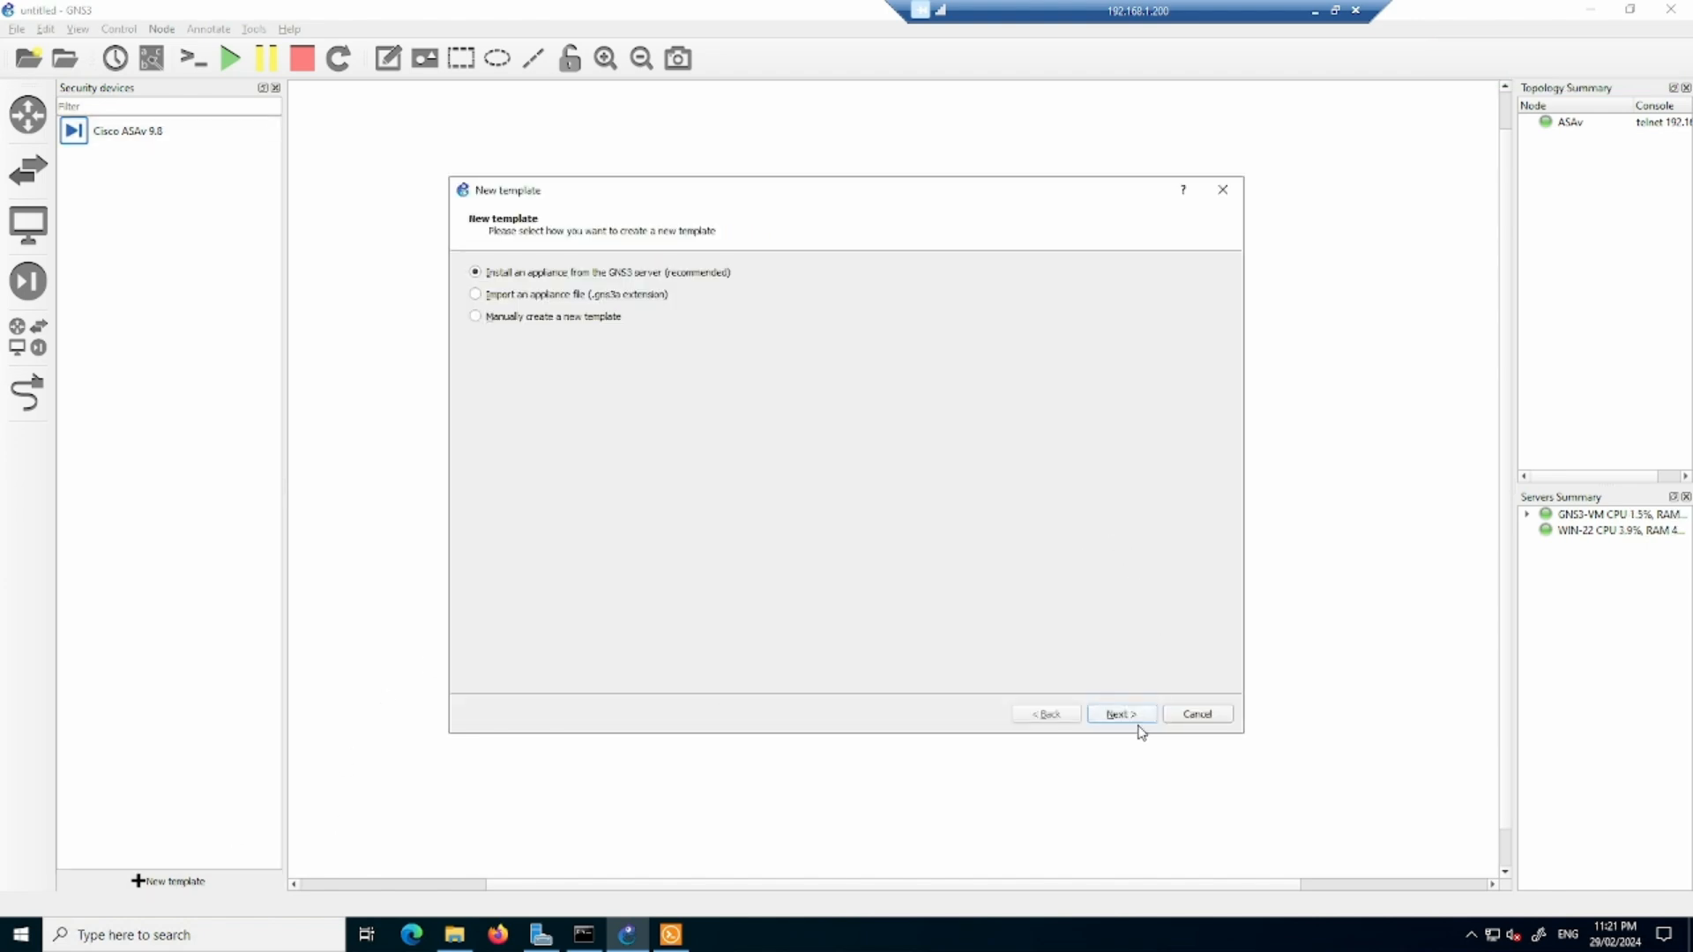
pyautogui.click(1113, 713)
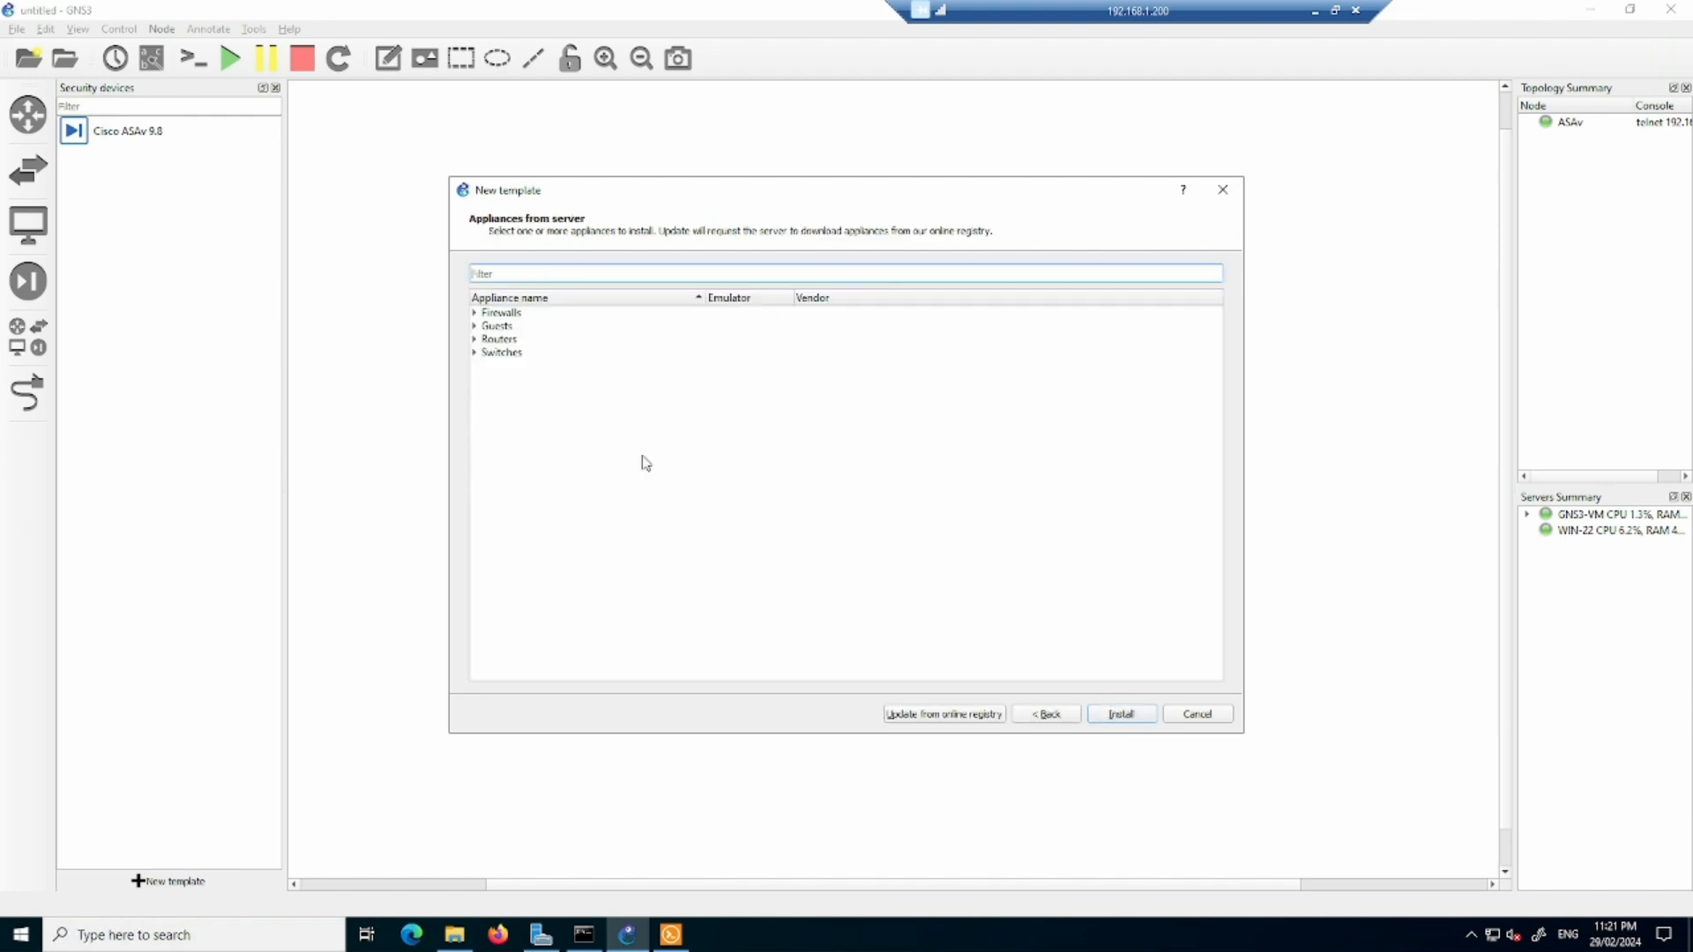
pyautogui.click(475, 352)
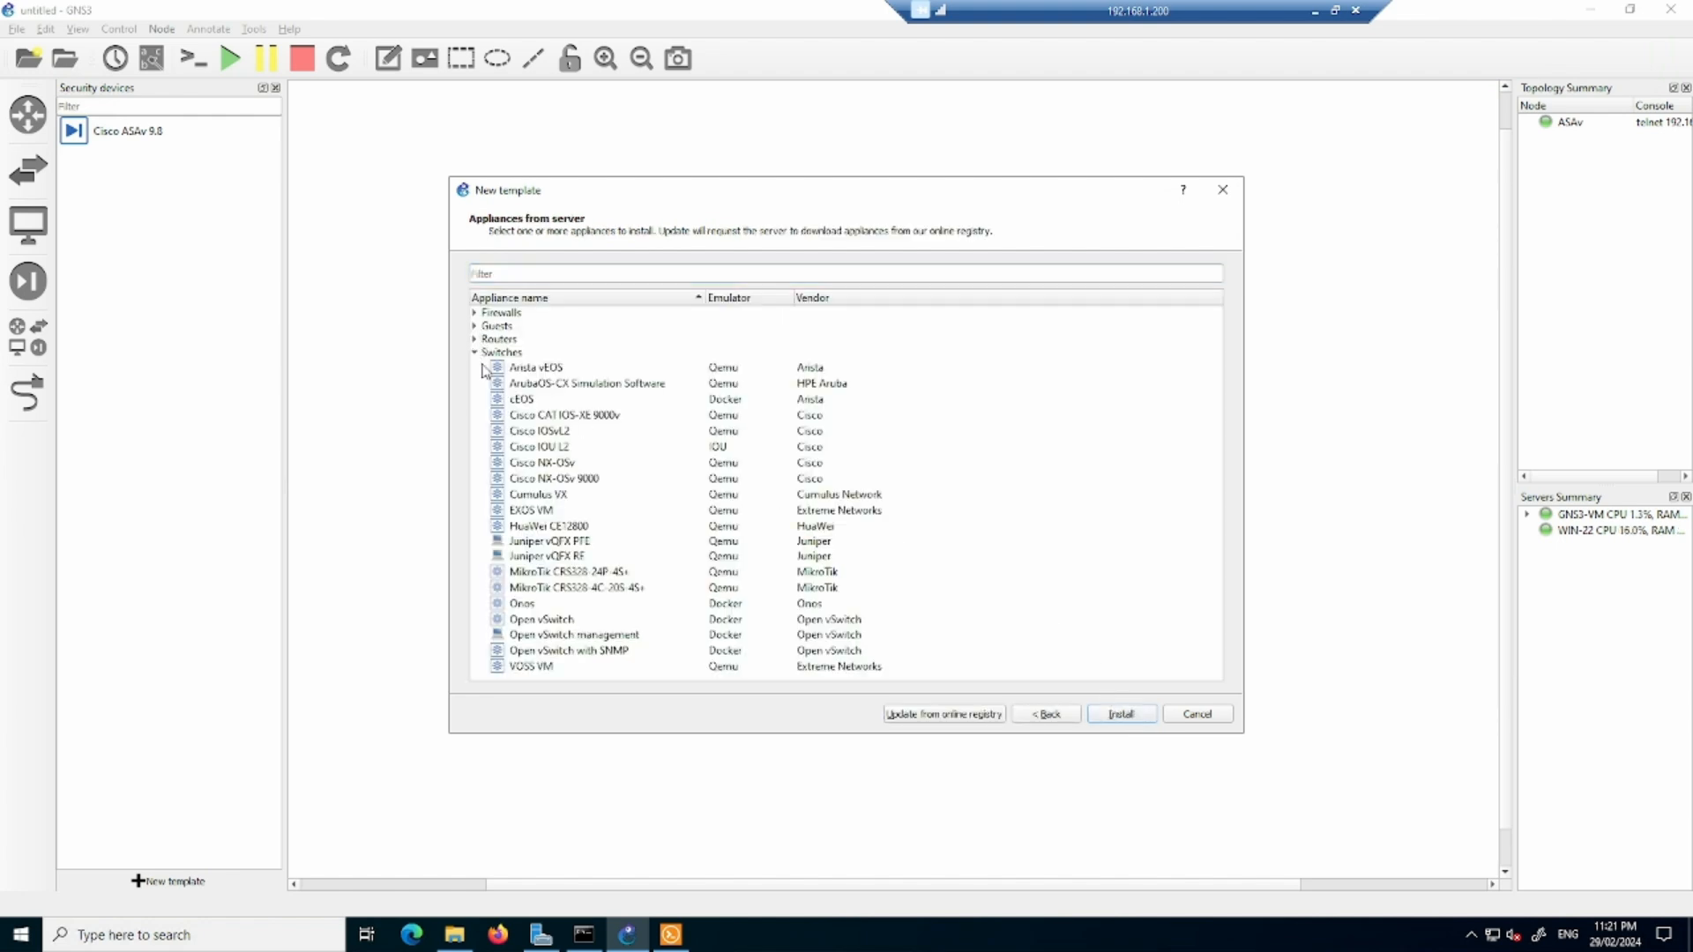
pyautogui.click(569, 448)
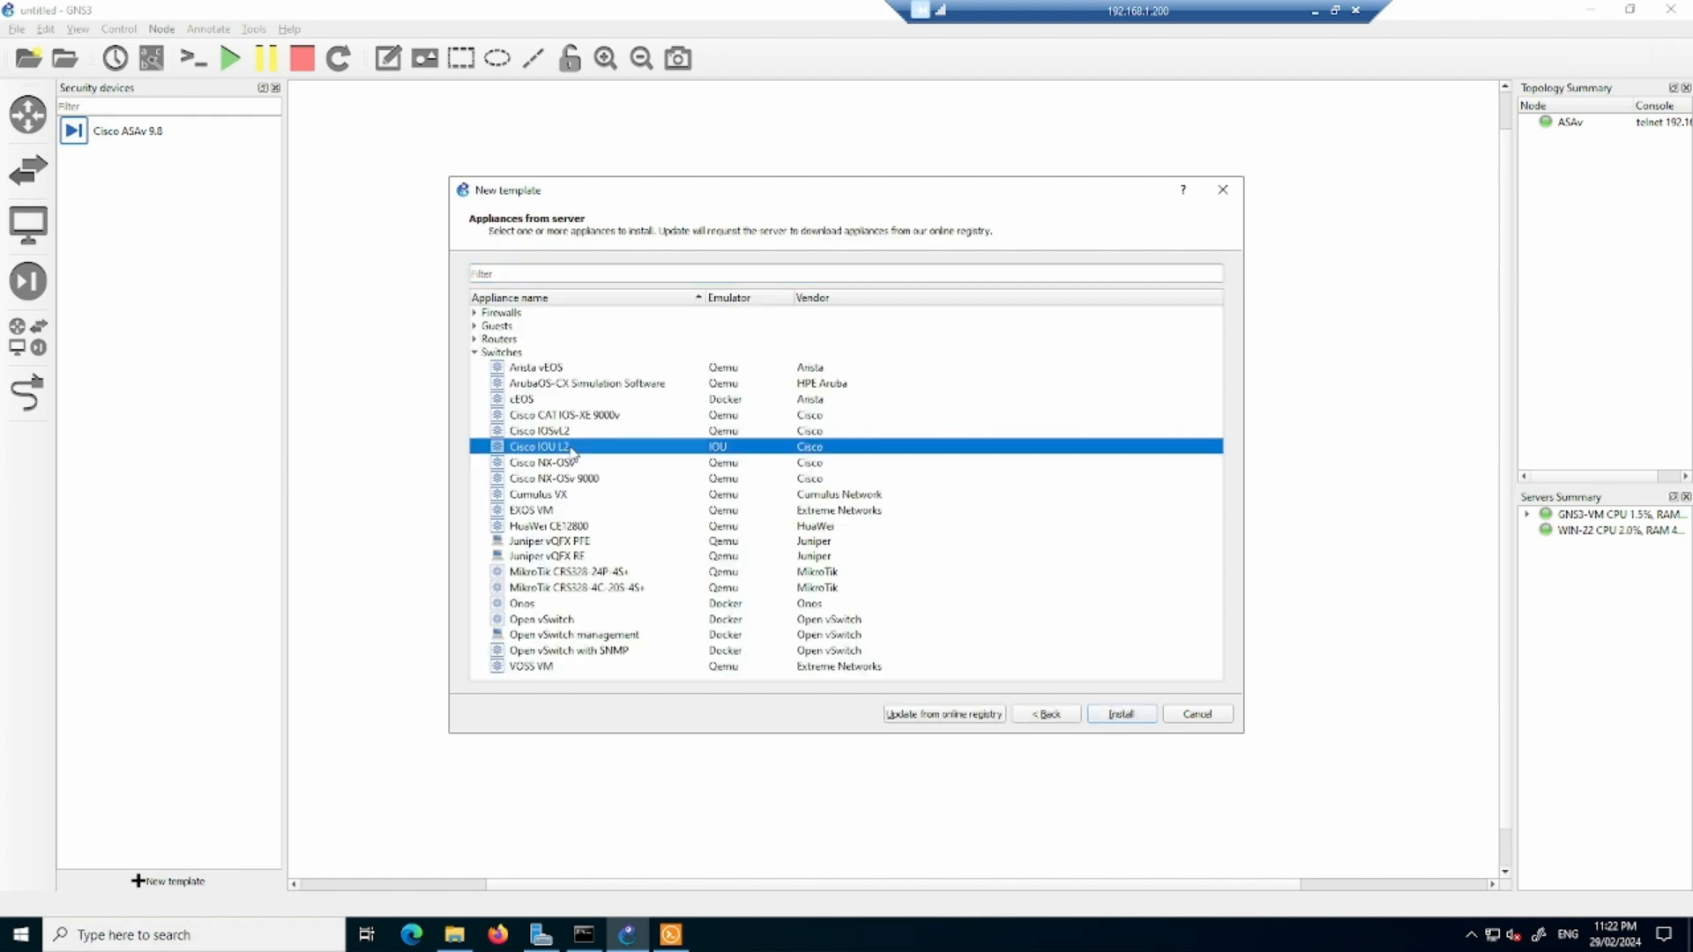
pyautogui.click(1121, 715)
pyautogui.click(1049, 642)
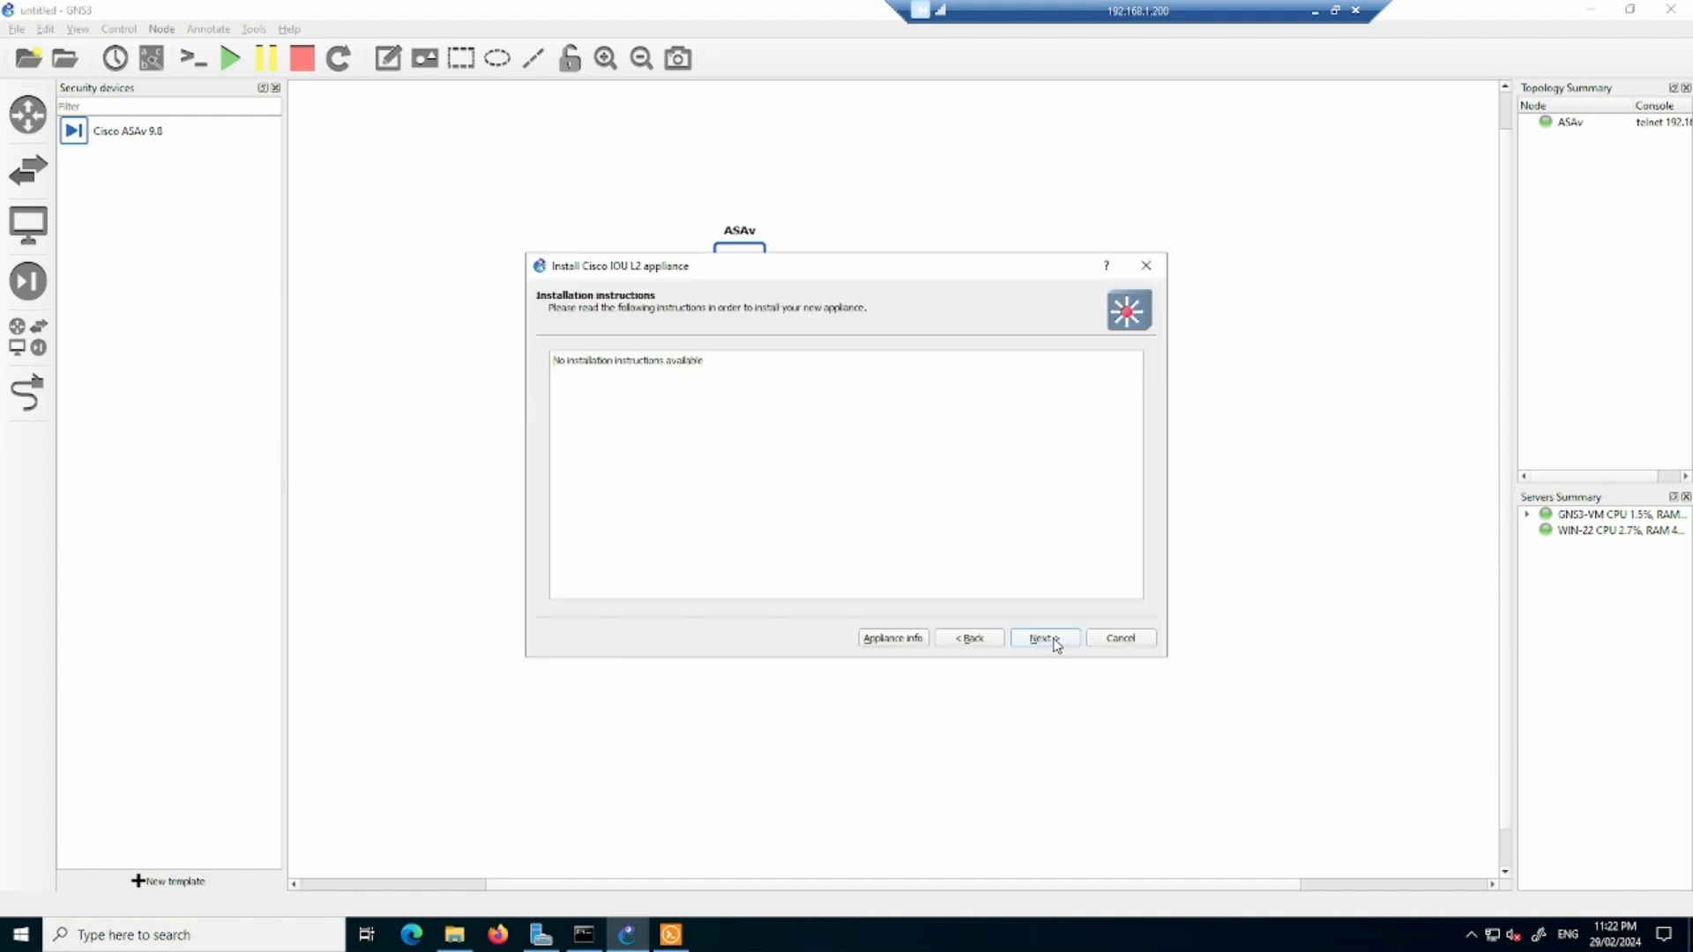
pyautogui.click(1050, 642)
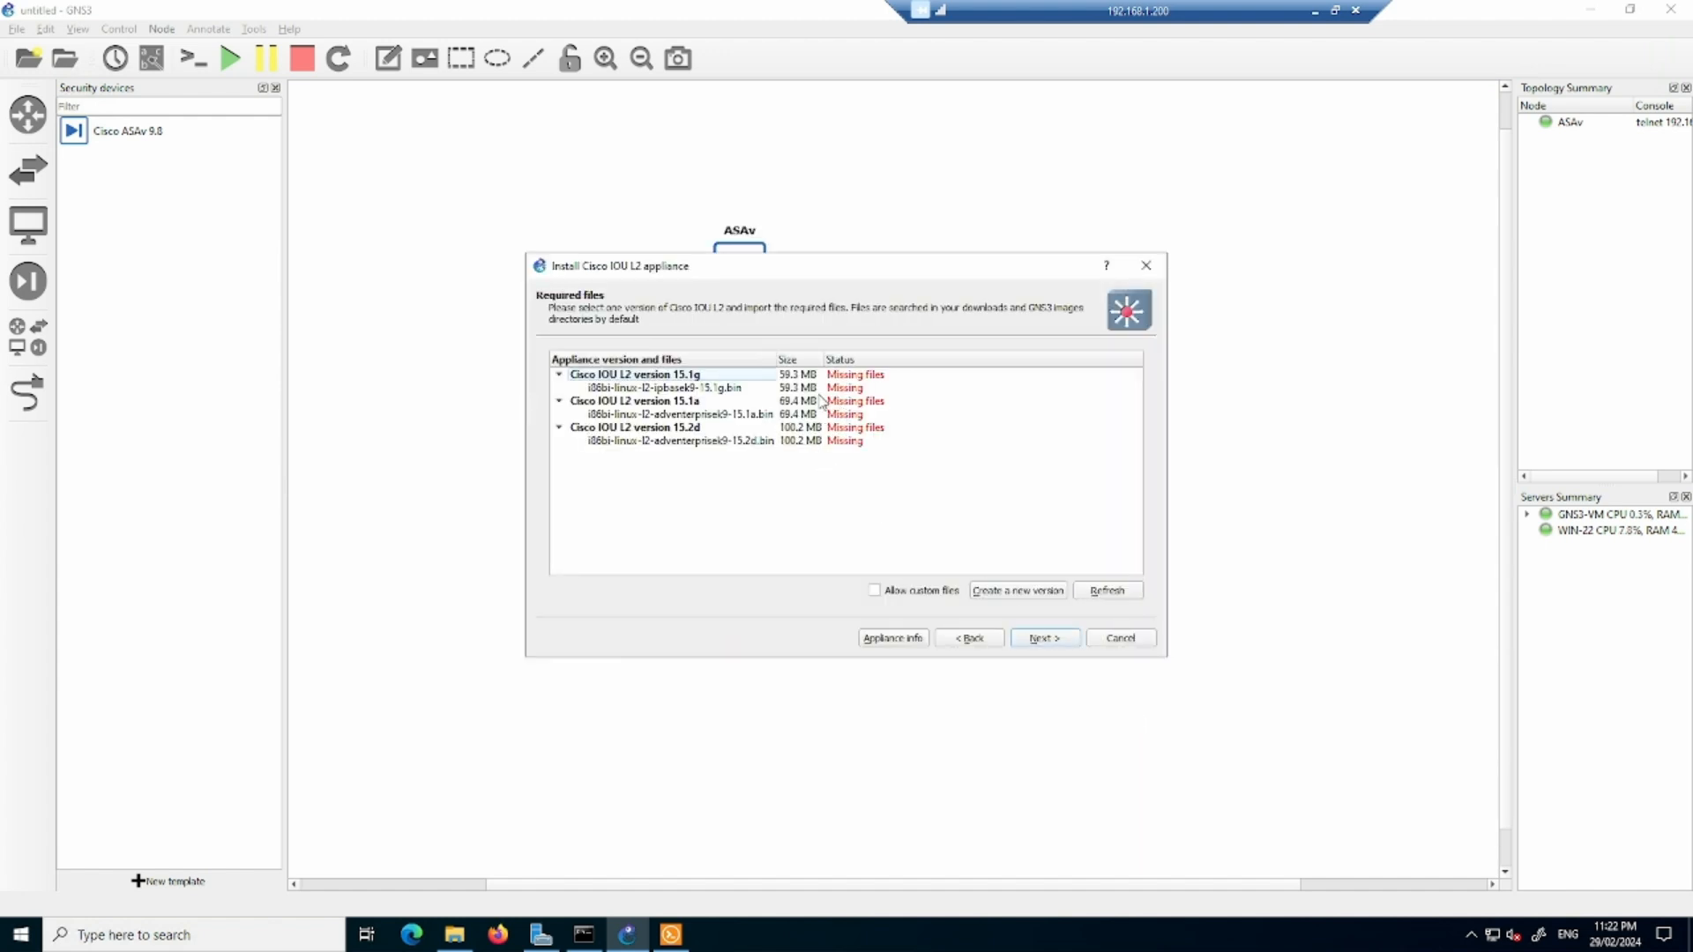
# - In File Explorer's Downloads folder, copy the full file name of i86bi_linux_l2-adventerprisek9-ms.SSA.high_iron_20190423.bin without renaming the file
pyautogui.click(454, 935)
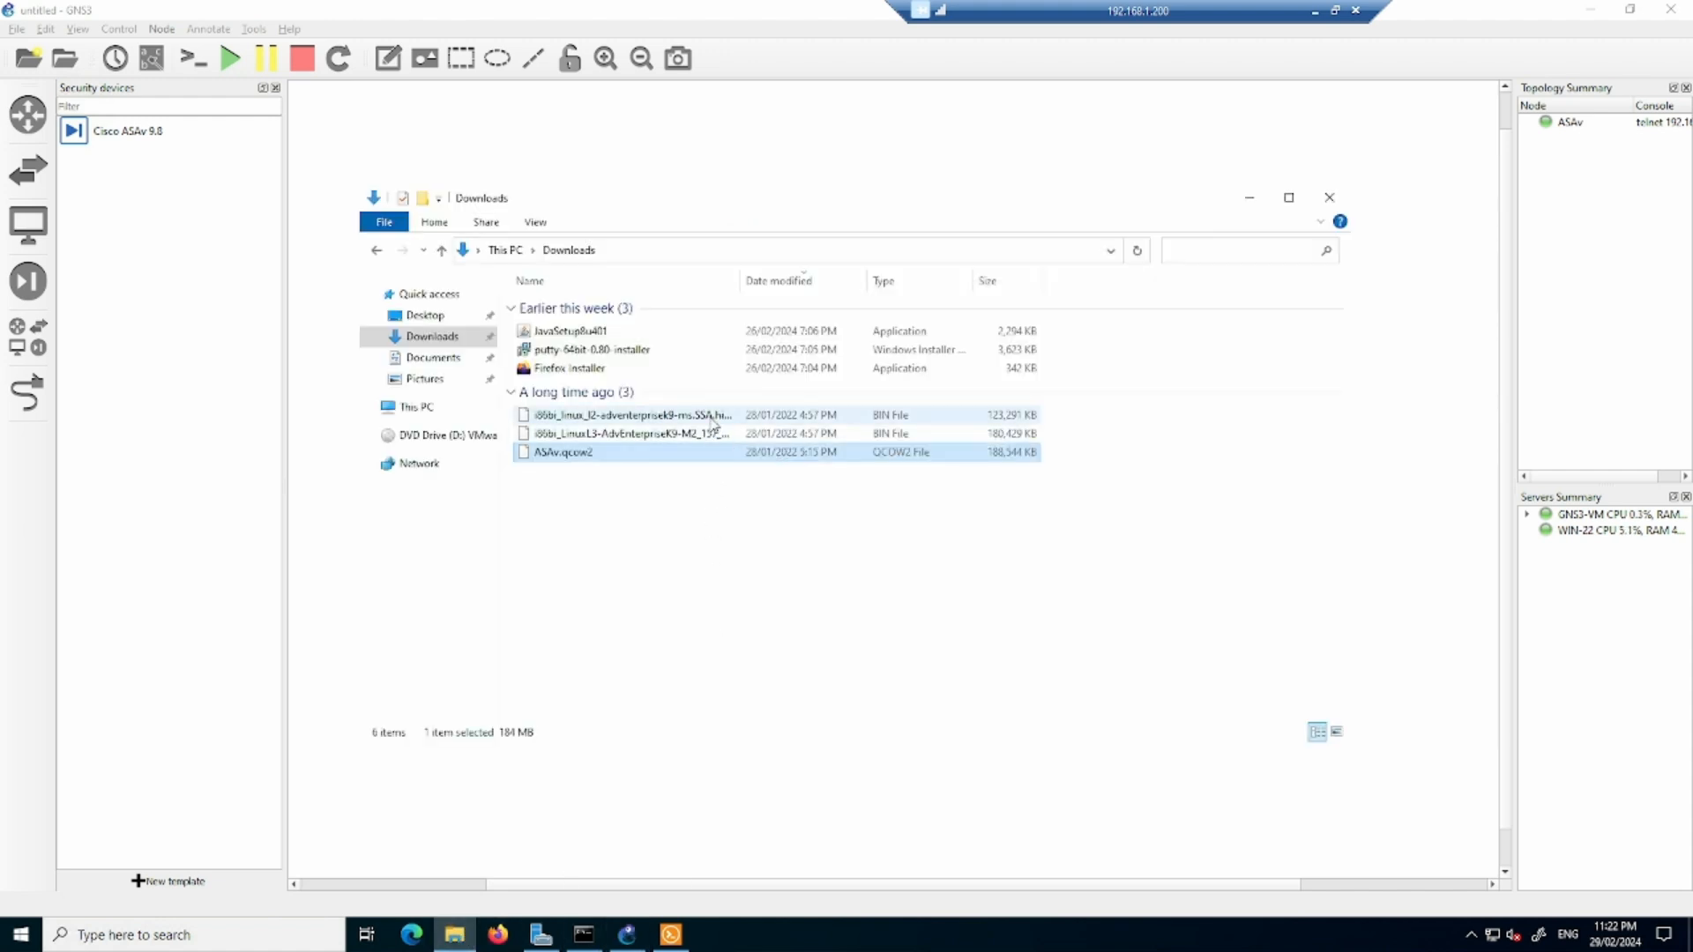
pyautogui.click(714, 416)
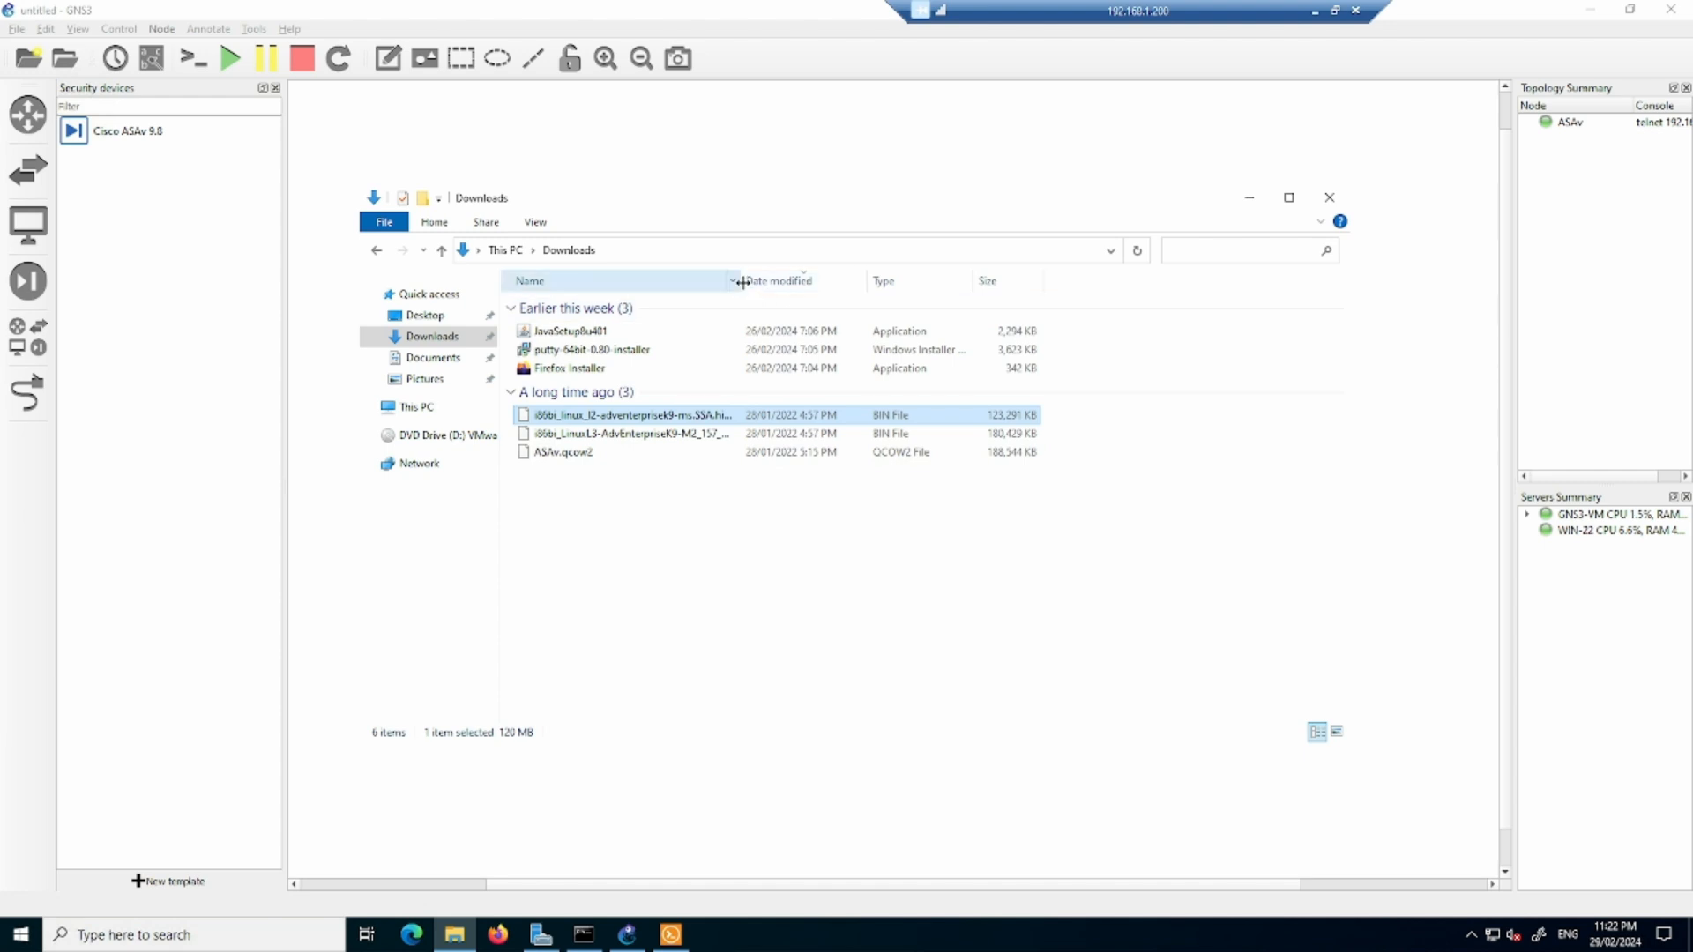
pyautogui.moveTo(739, 280); pyautogui.dragTo(852, 280)
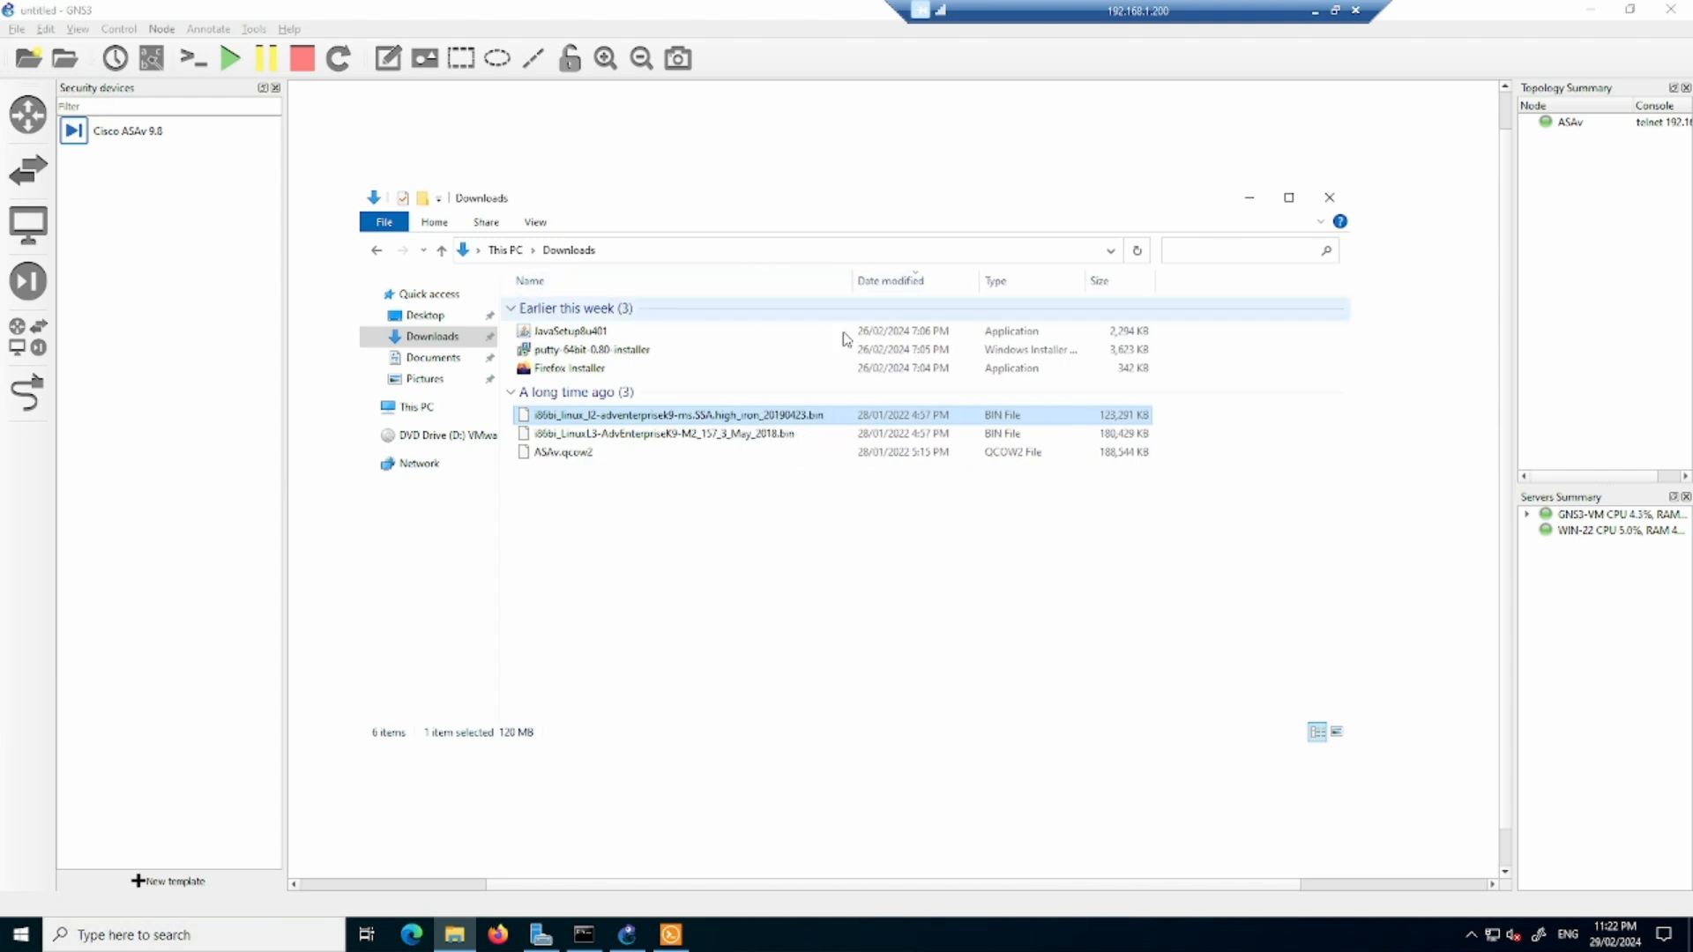
pyautogui.rightClick(746, 420)
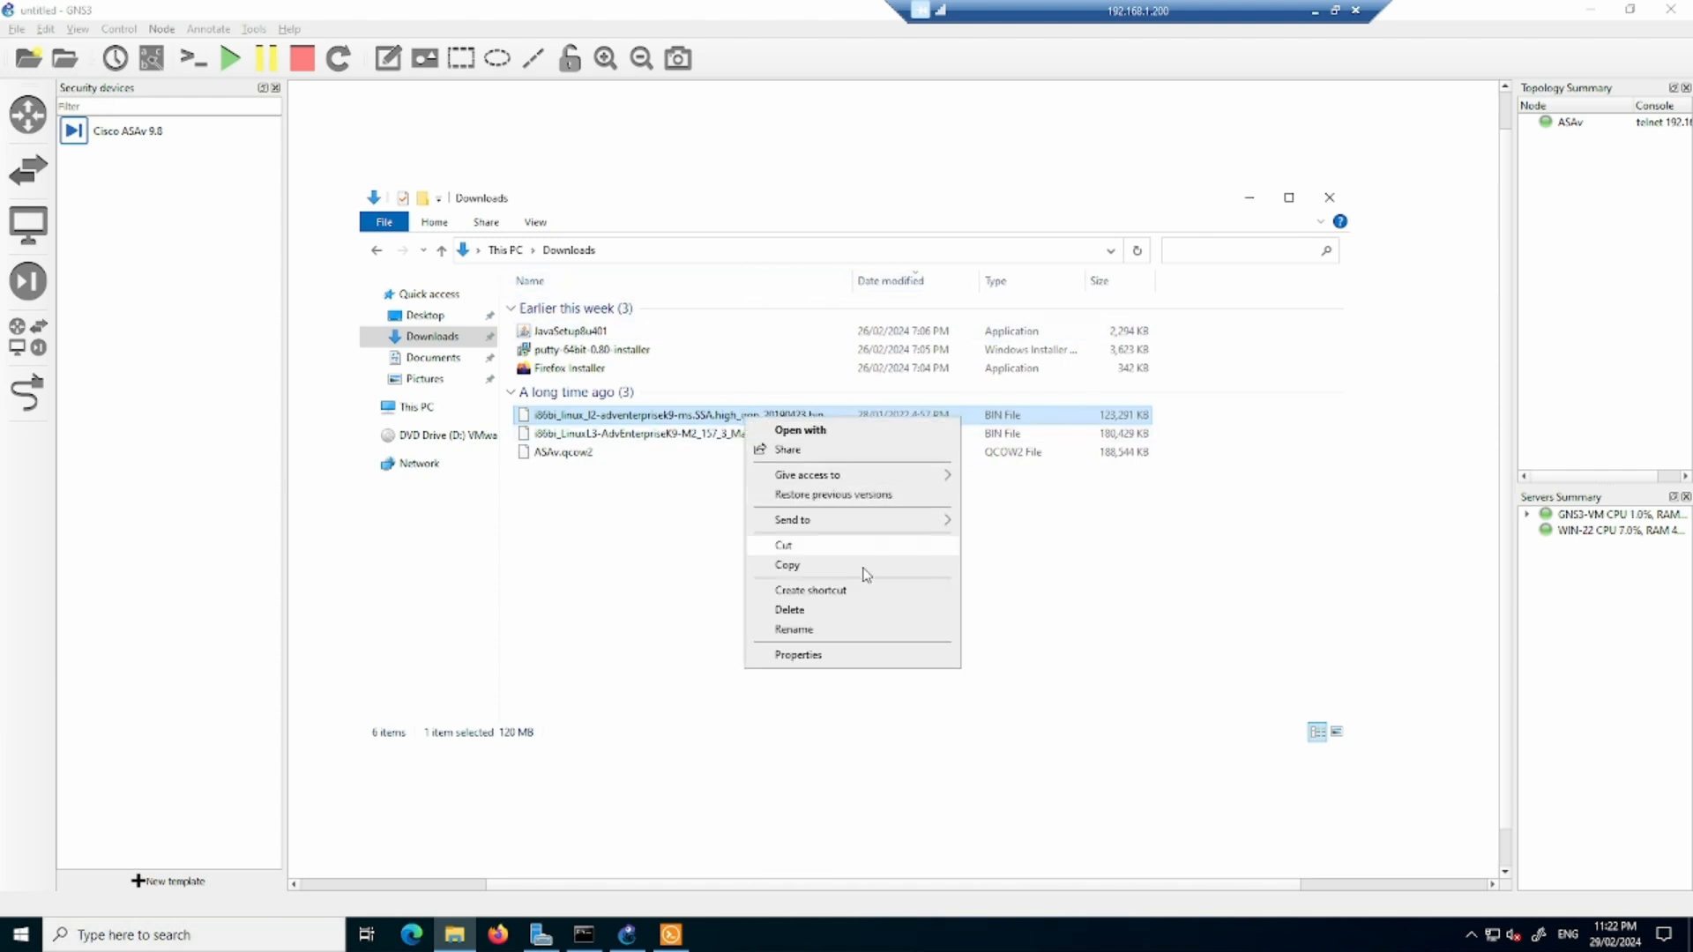
pyautogui.click(839, 631)
pyautogui.hotkey('ctrl', 'a')
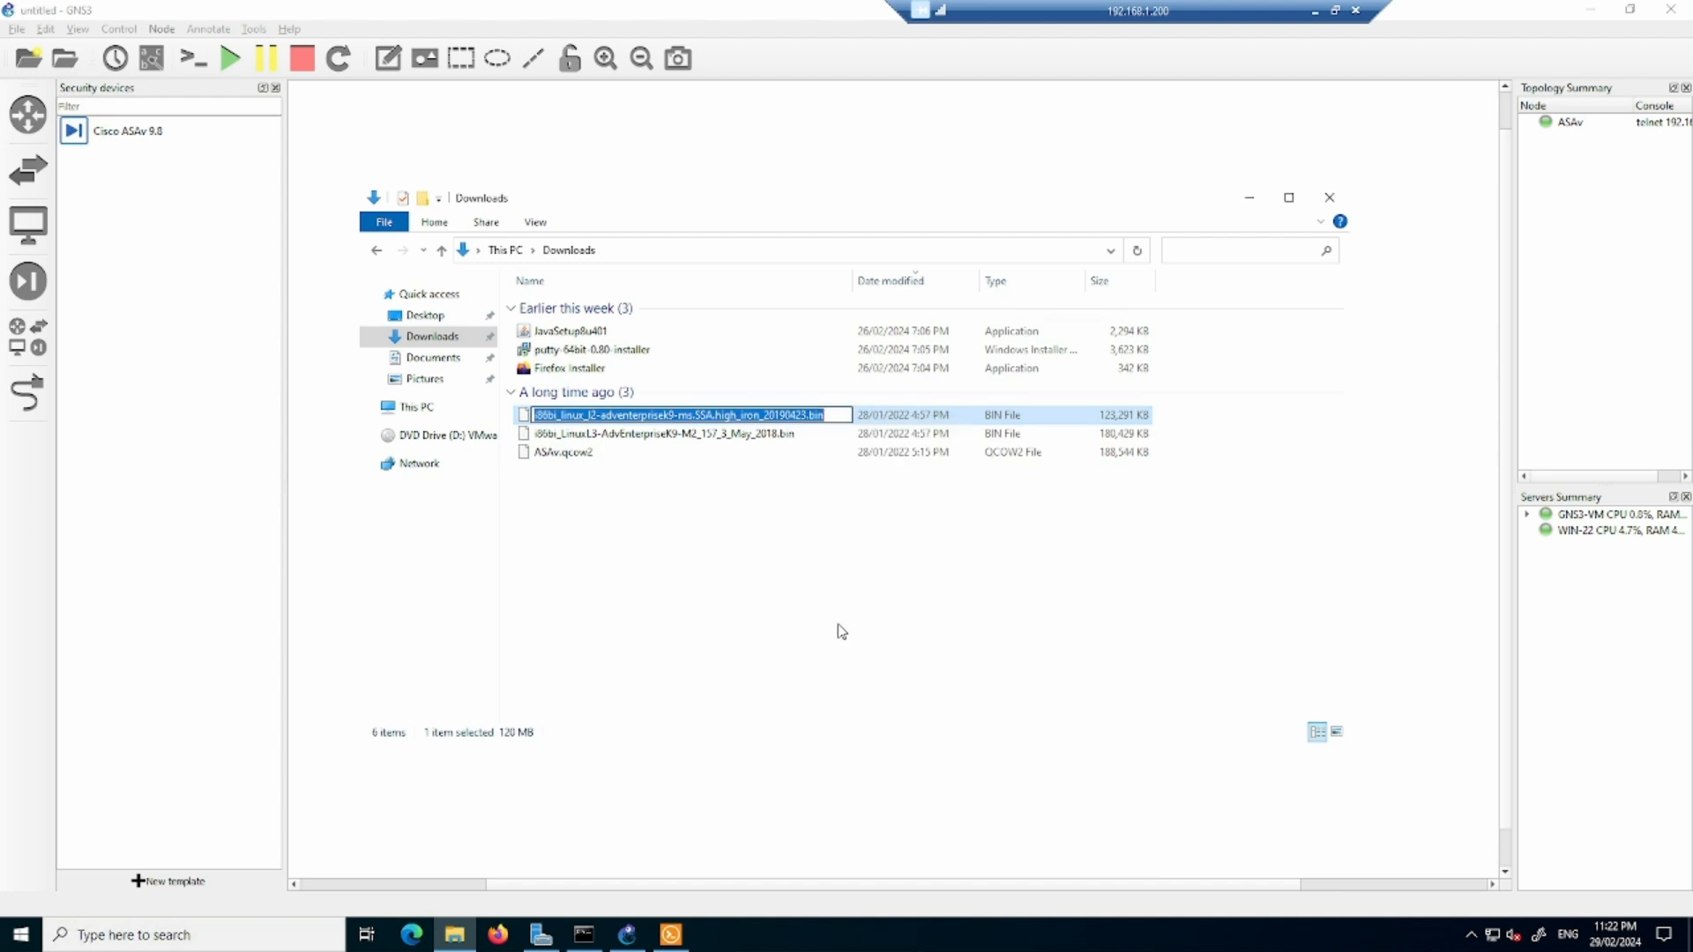
pyautogui.click(737, 632)
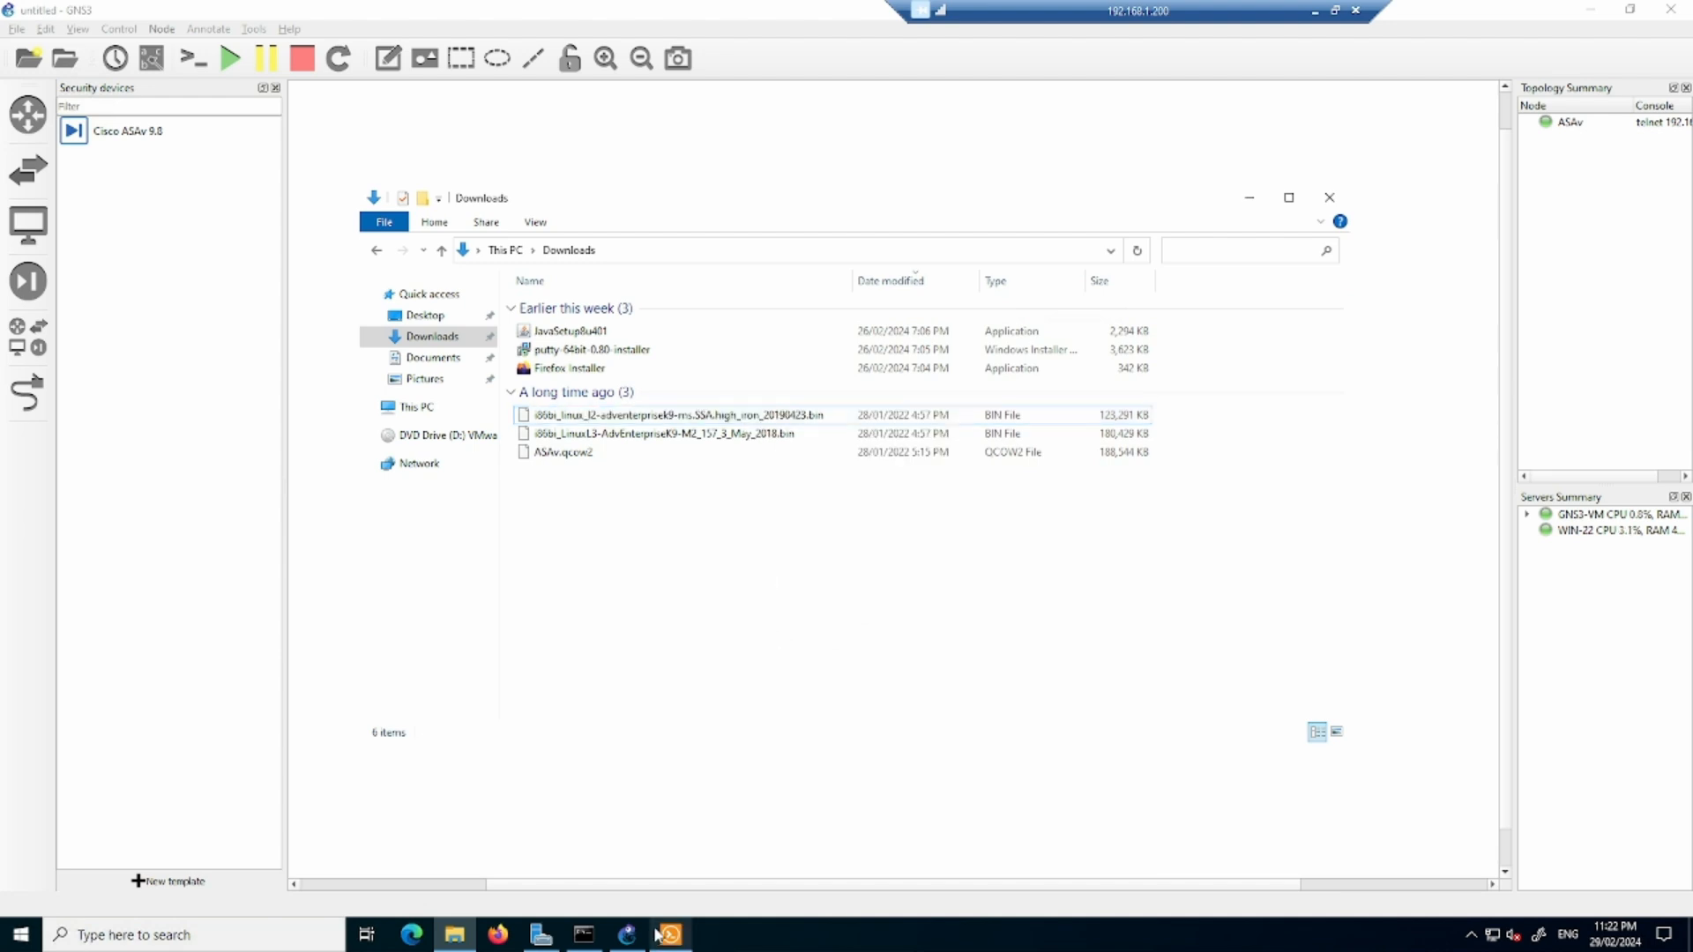
# - Back in GNS3, create a Cisco IOU L2 version named 15 that uses the copied file name as its disk image
pyautogui.click(628, 934)
pyautogui.click(1012, 593)
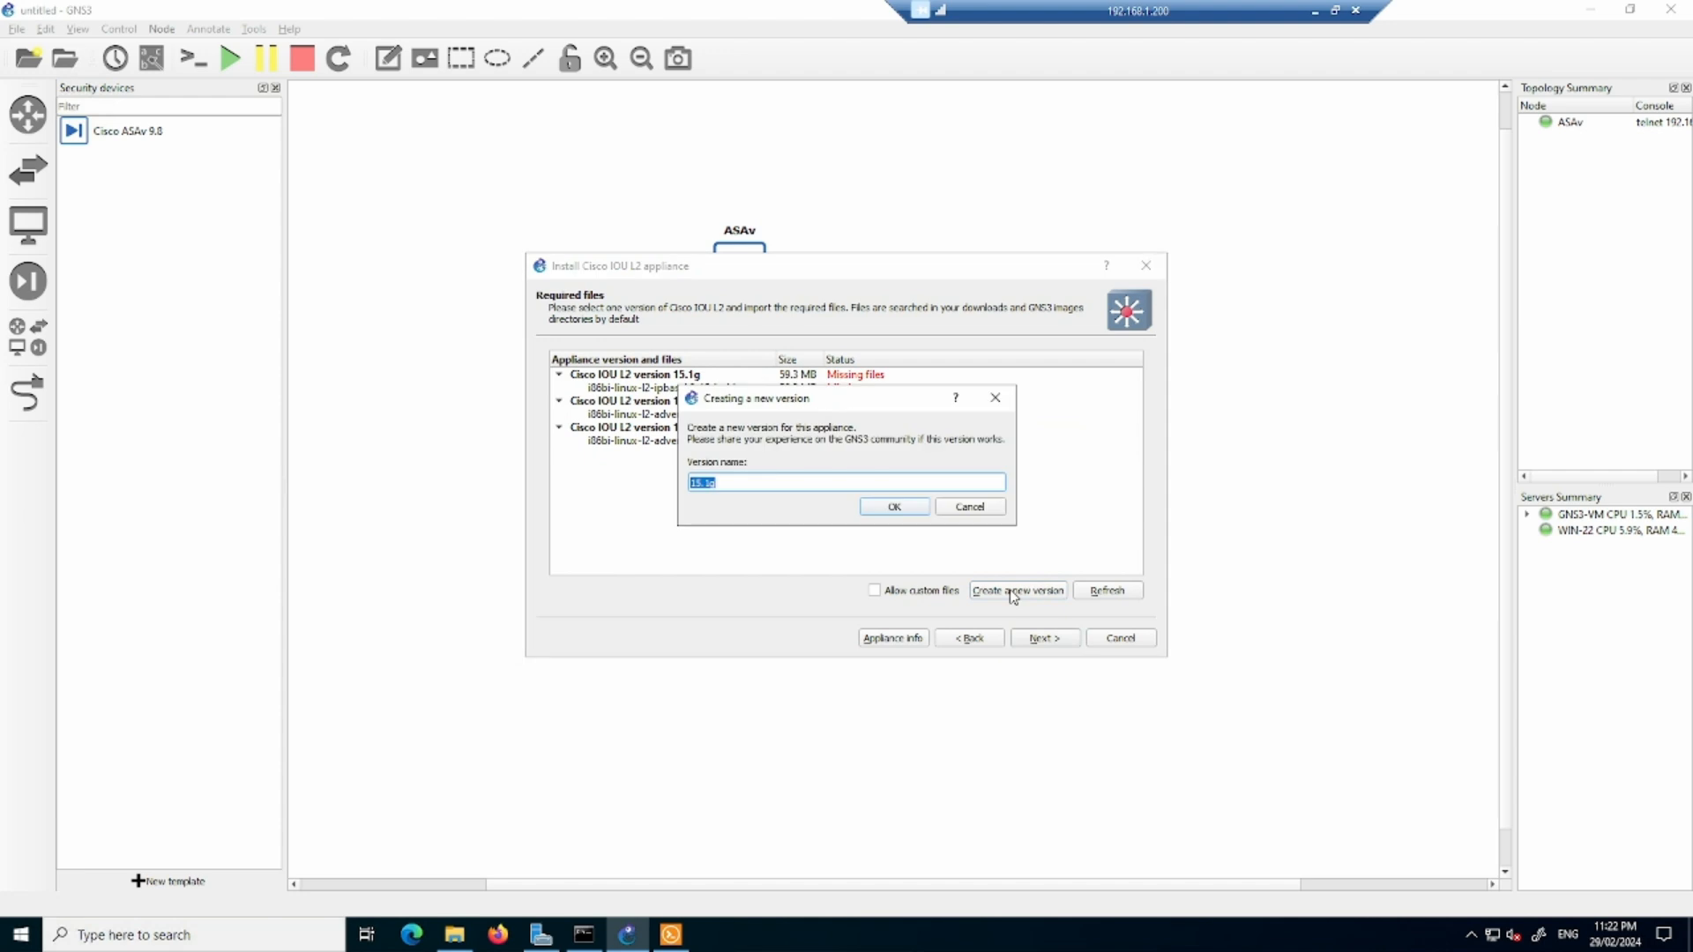
pyautogui.write('15')
pyautogui.click(895, 508)
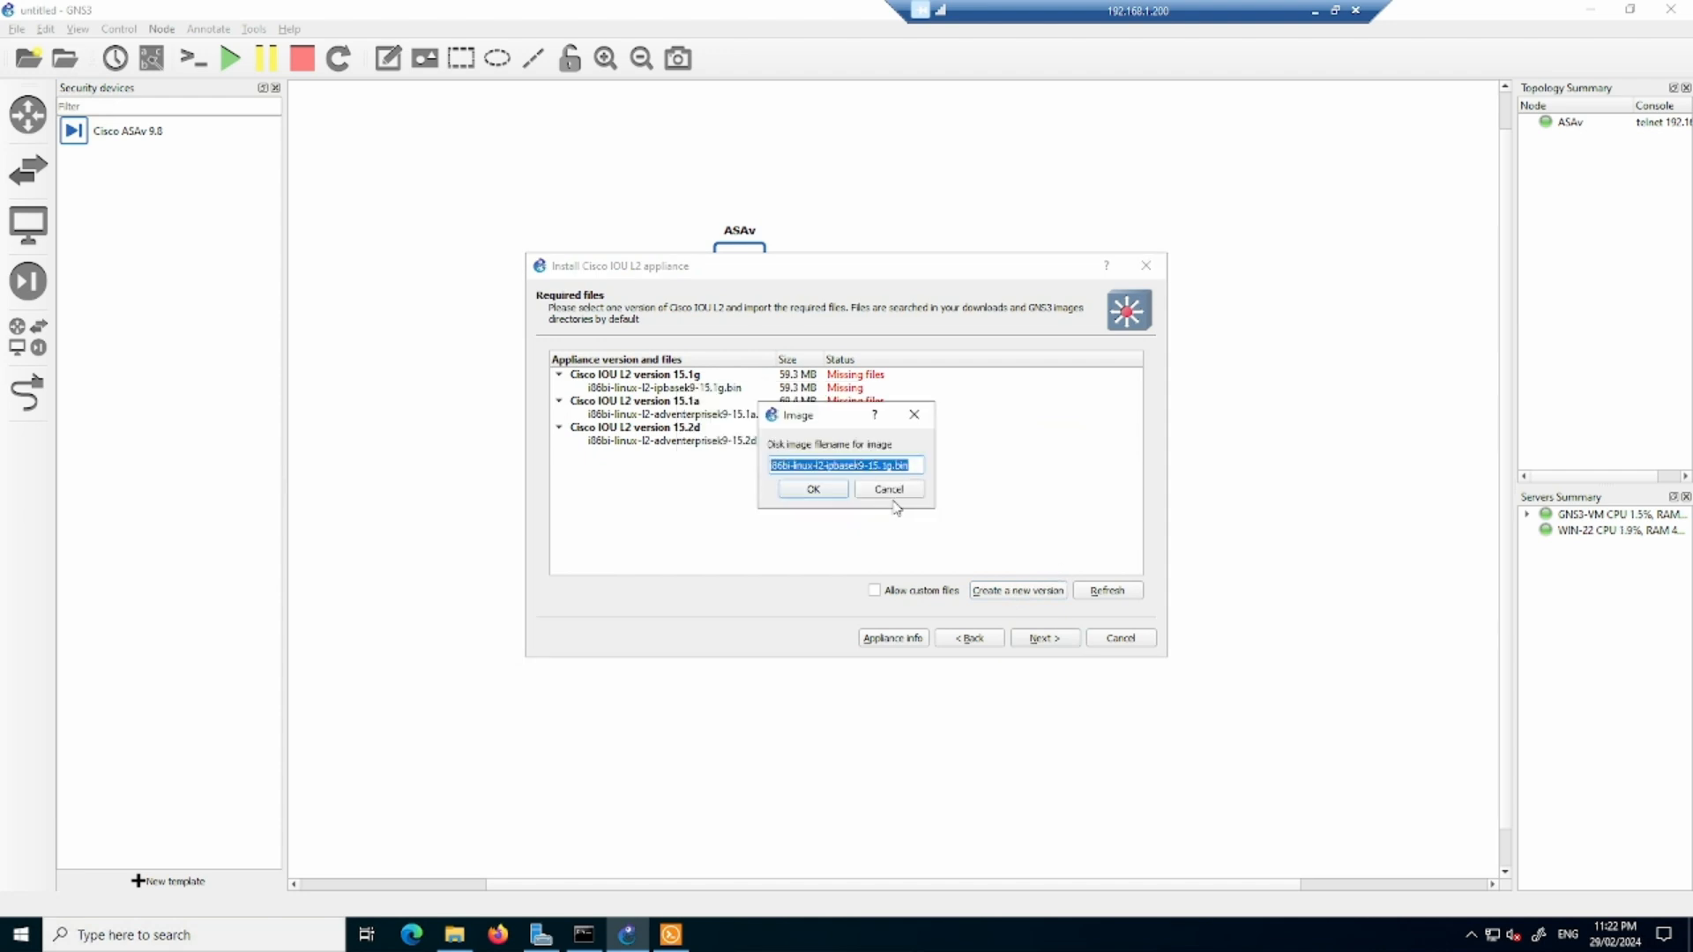
pyautogui.hotkey('ctrl', 'v')
pyautogui.click(833, 500)
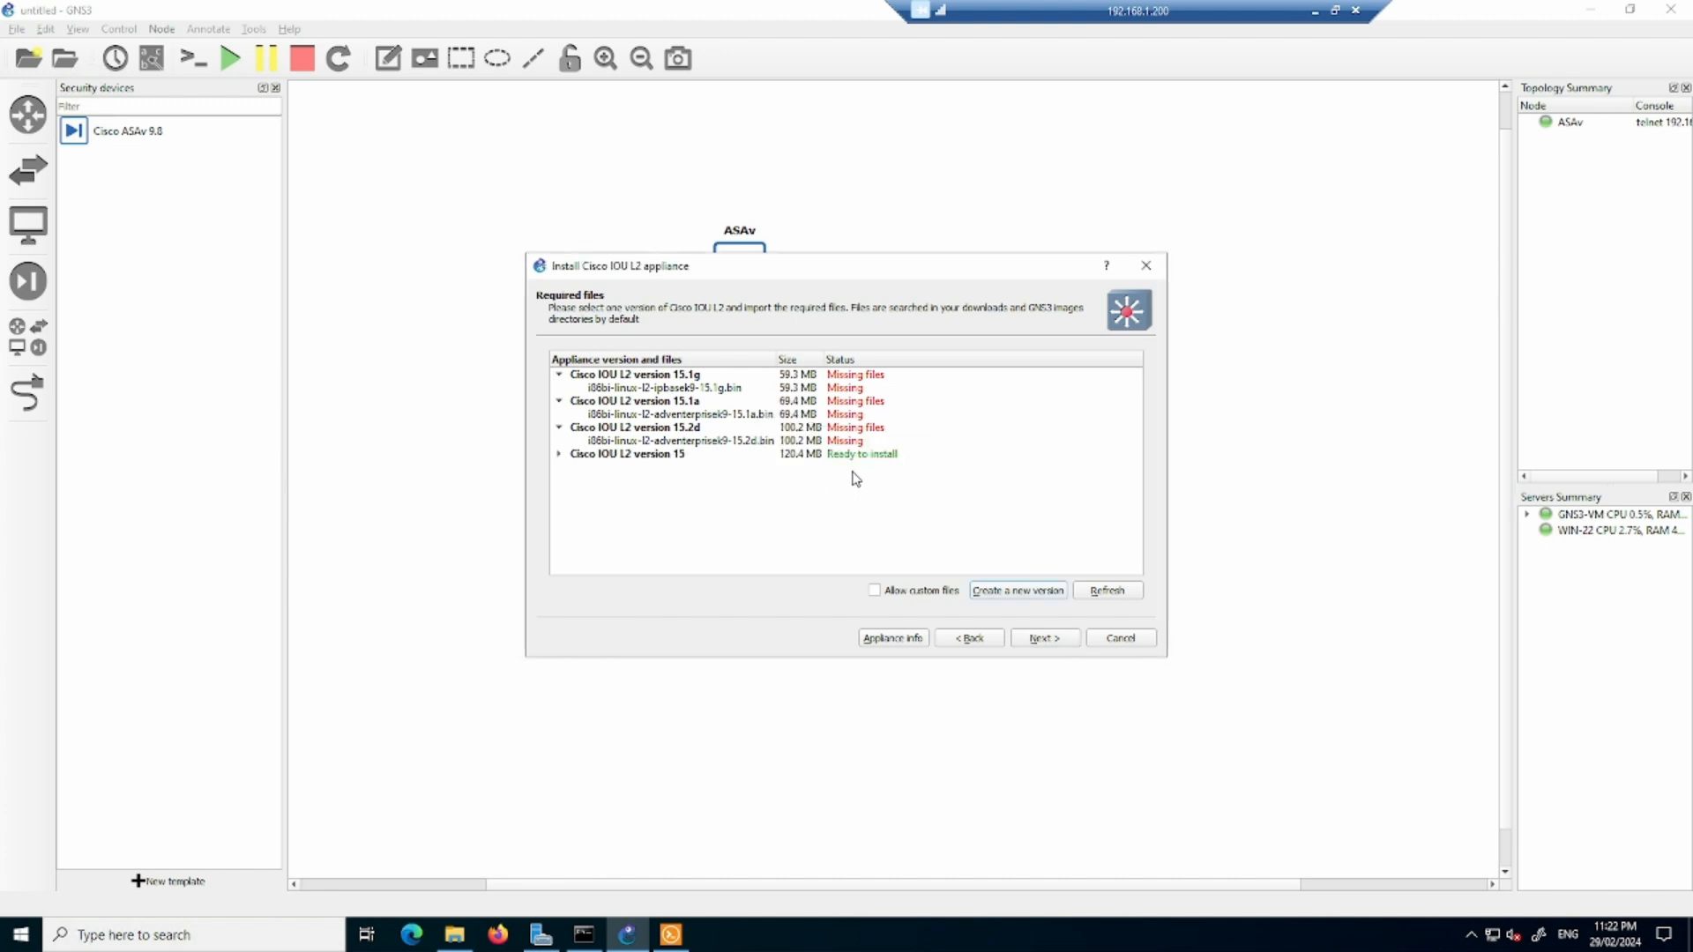
# - Check the image file of Cisco IOU L2 version 15 against the Downloads folder and install that version as a template
pyautogui.click(824, 455)
pyautogui.click(559, 455)
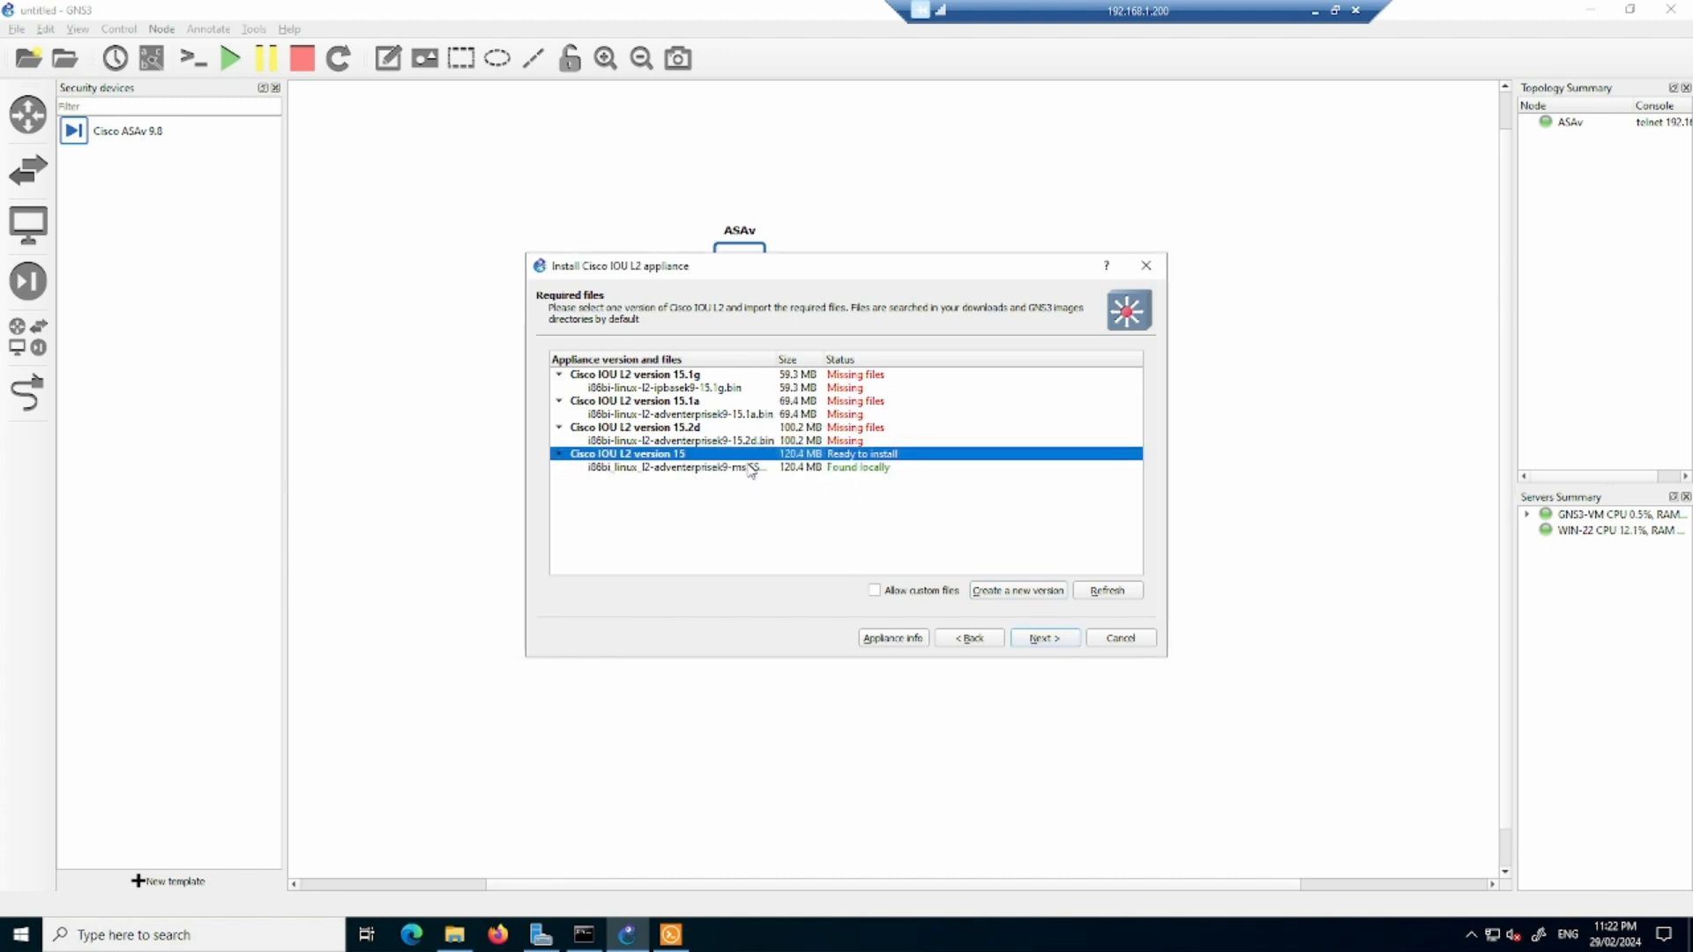
pyautogui.click(454, 935)
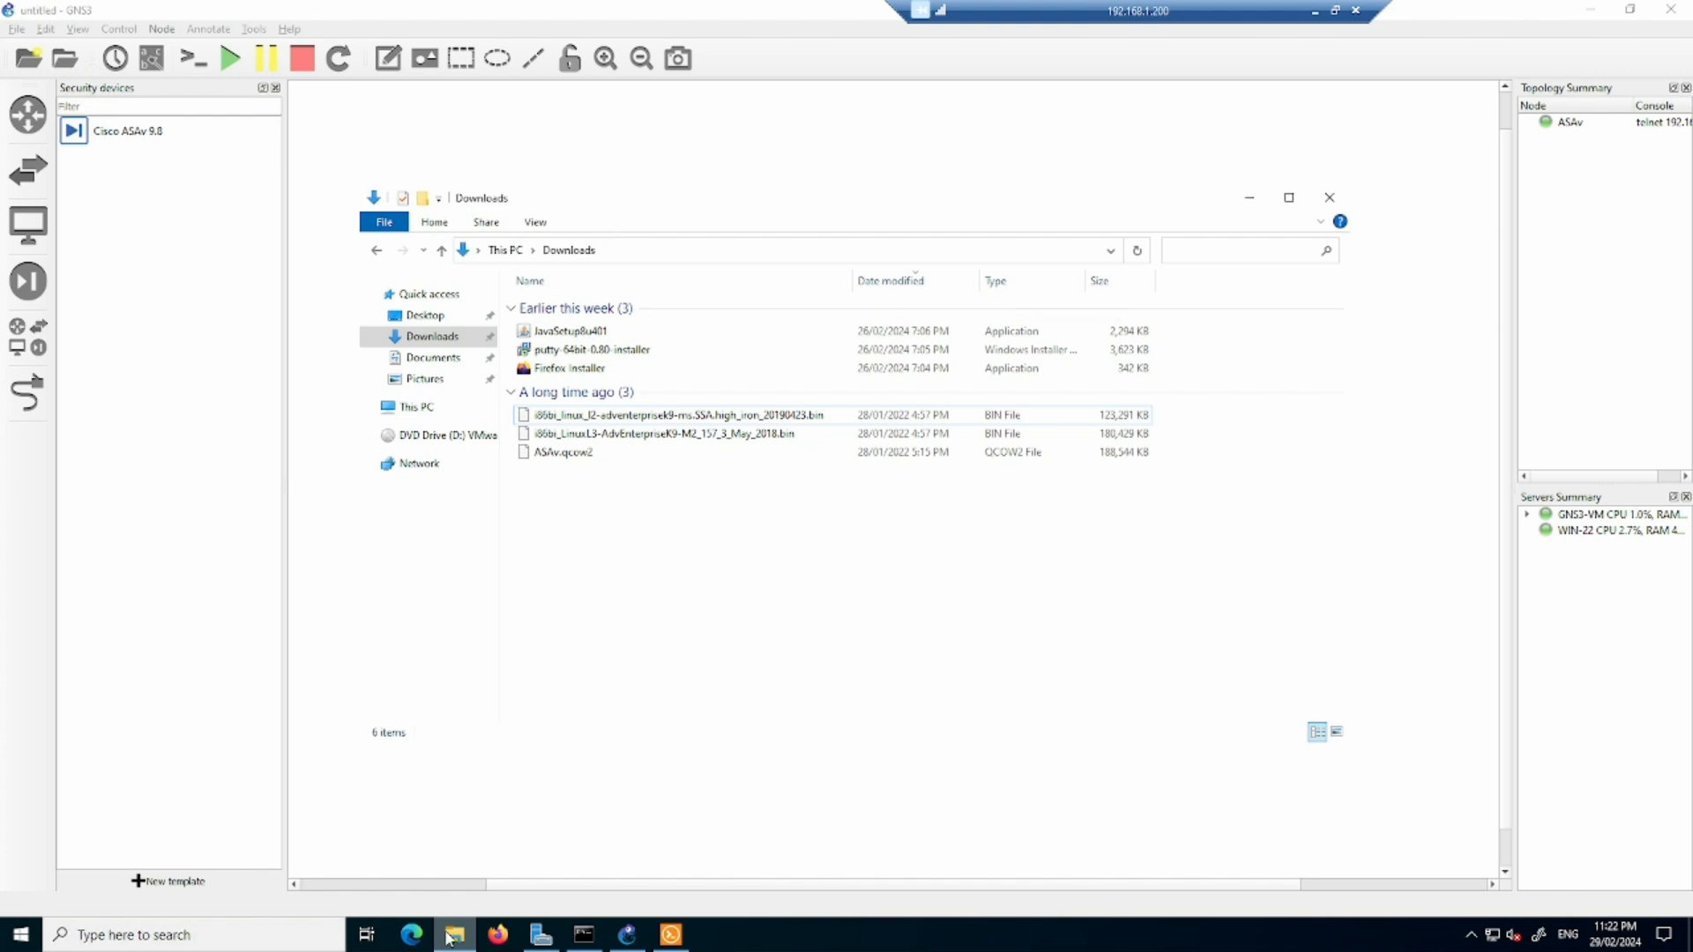
pyautogui.click(583, 855)
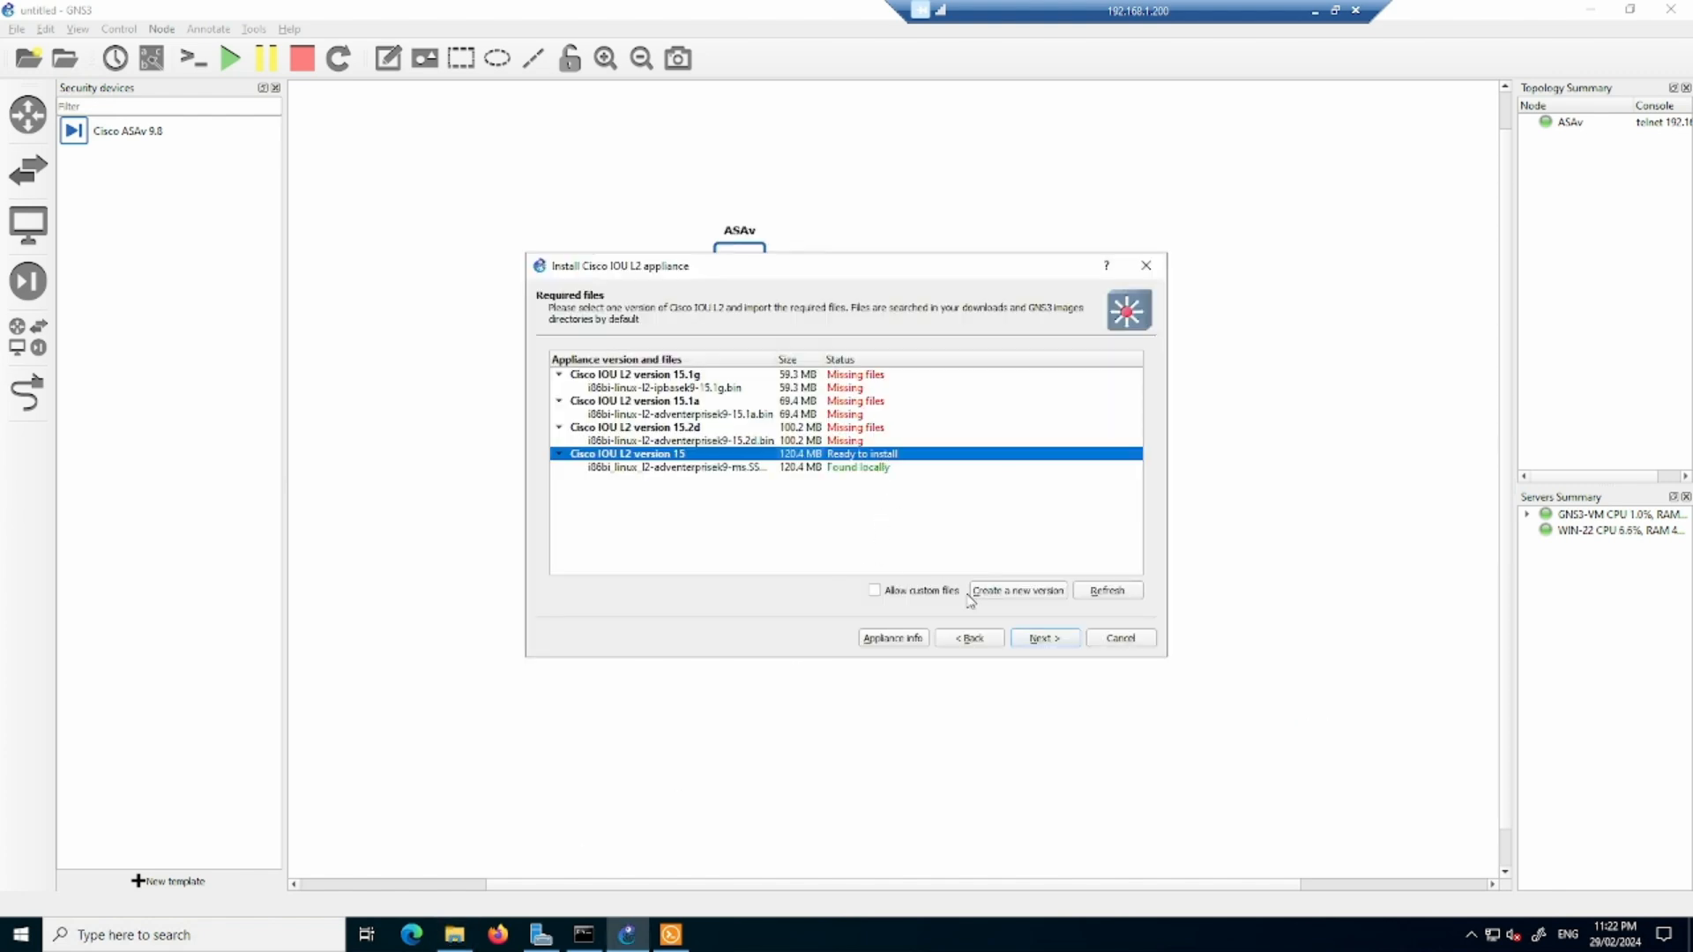
pyautogui.click(1043, 638)
pyautogui.click(893, 492)
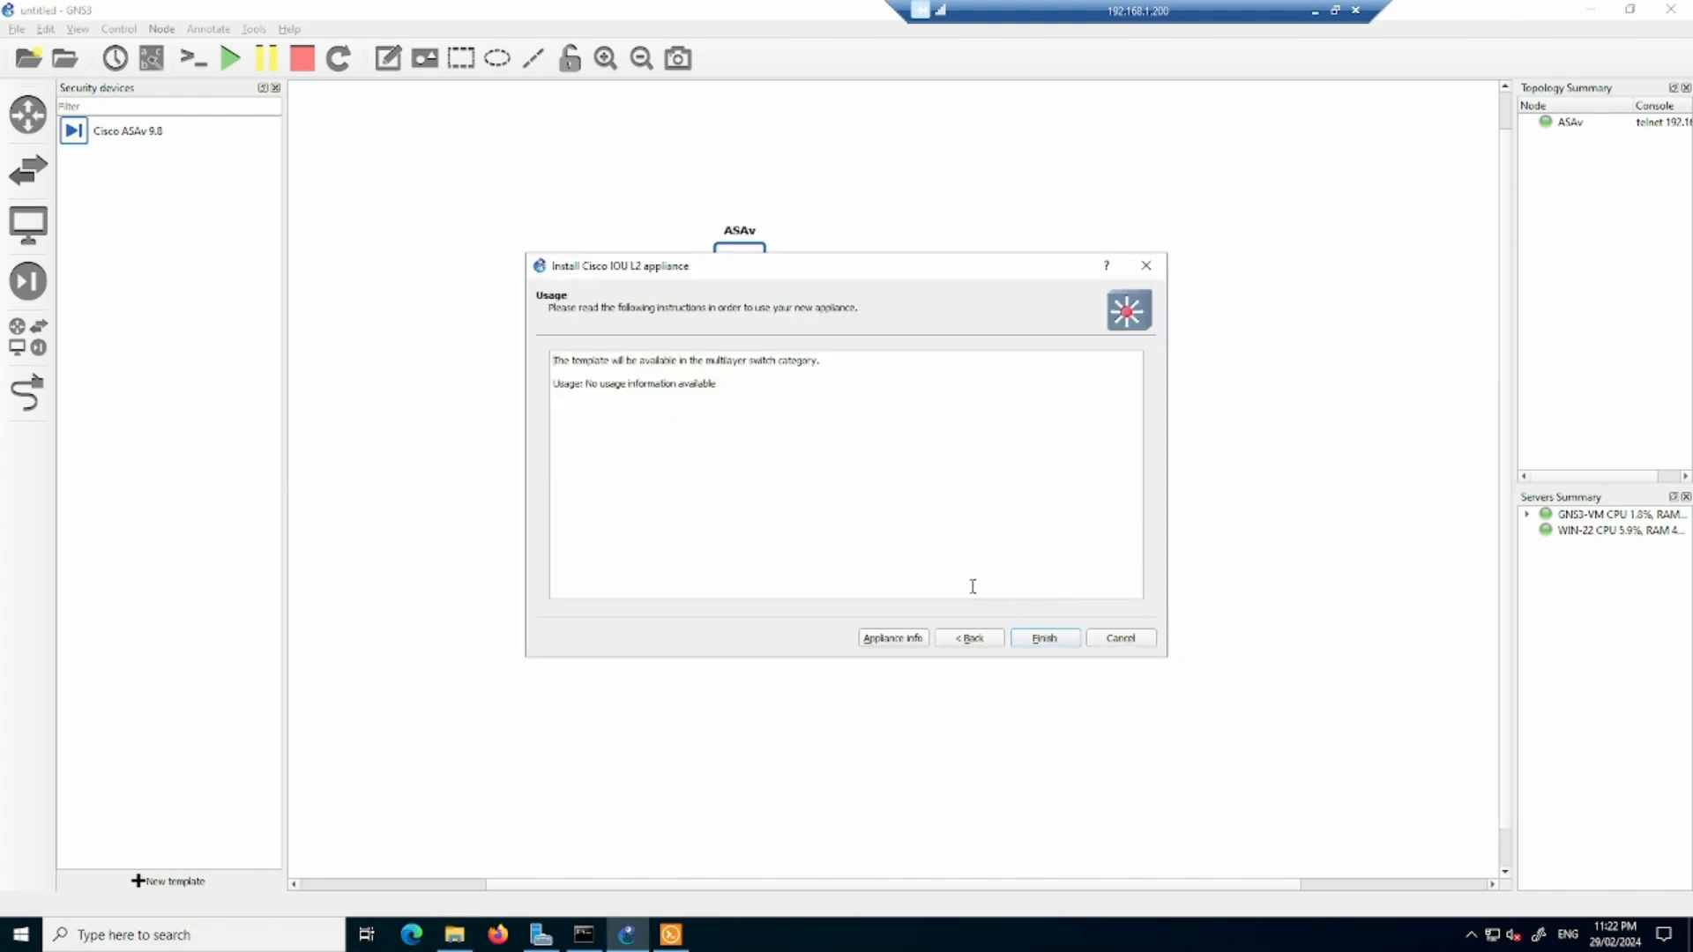
pyautogui.click(1053, 639)
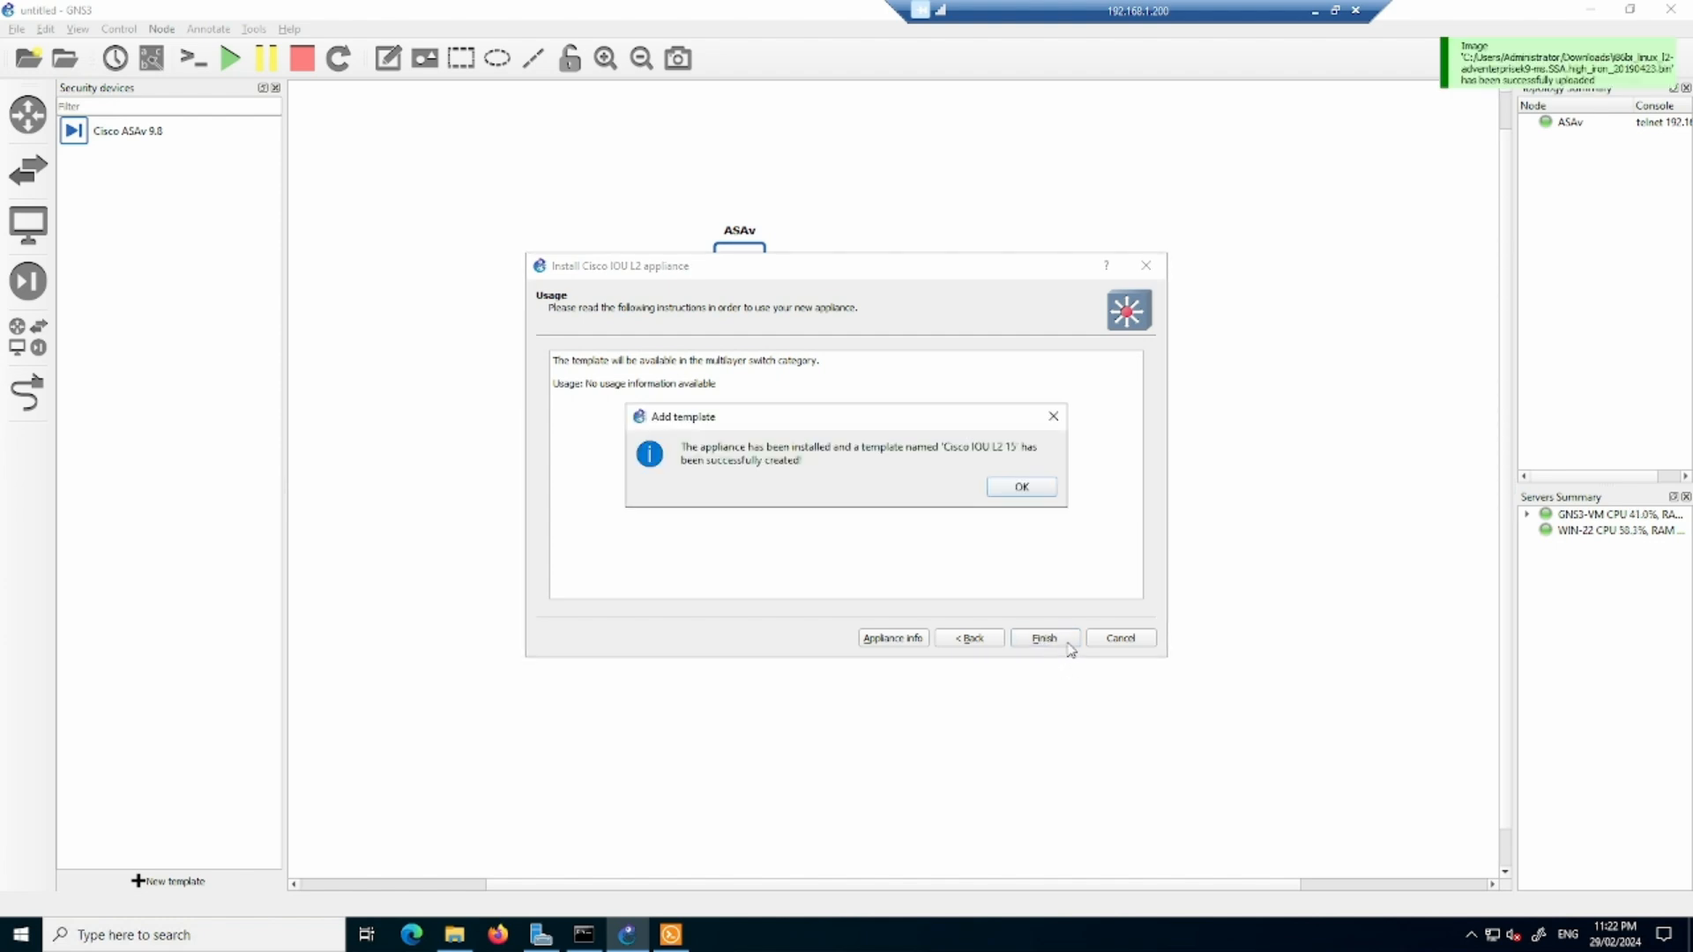
pyautogui.click(1023, 488)
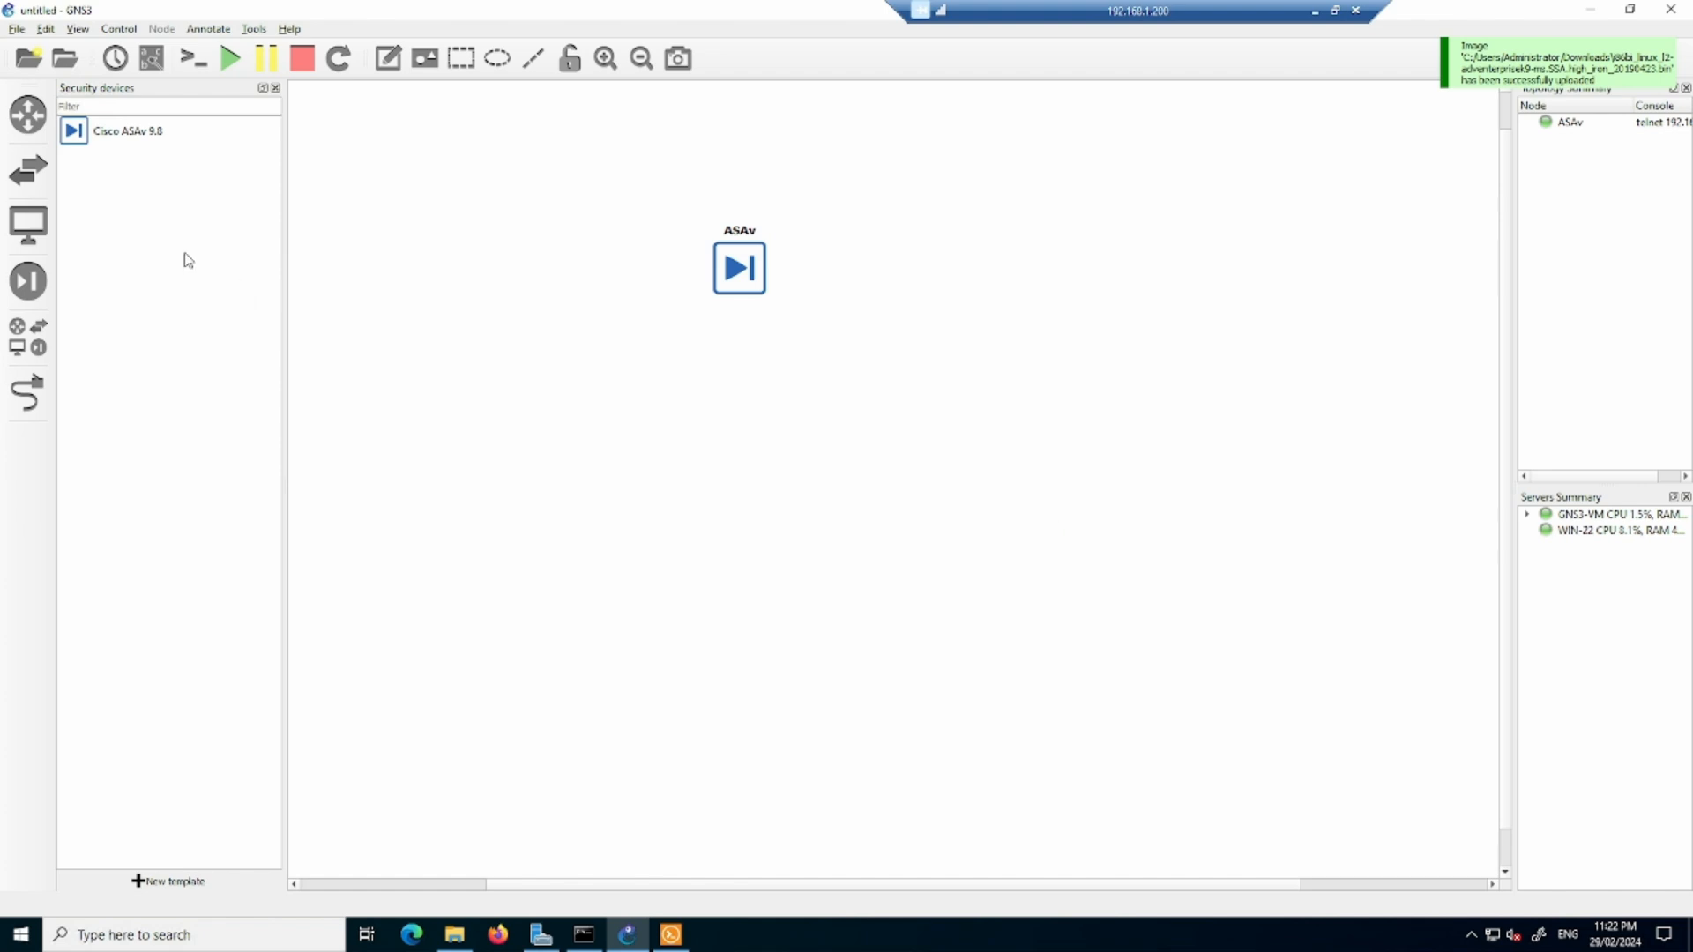
# - Add a Cisco IOU L3 15.7(3)M2 router to the topology below the ASAv, try to start it, and dismiss the resulting dialog
pyautogui.click(30, 131)
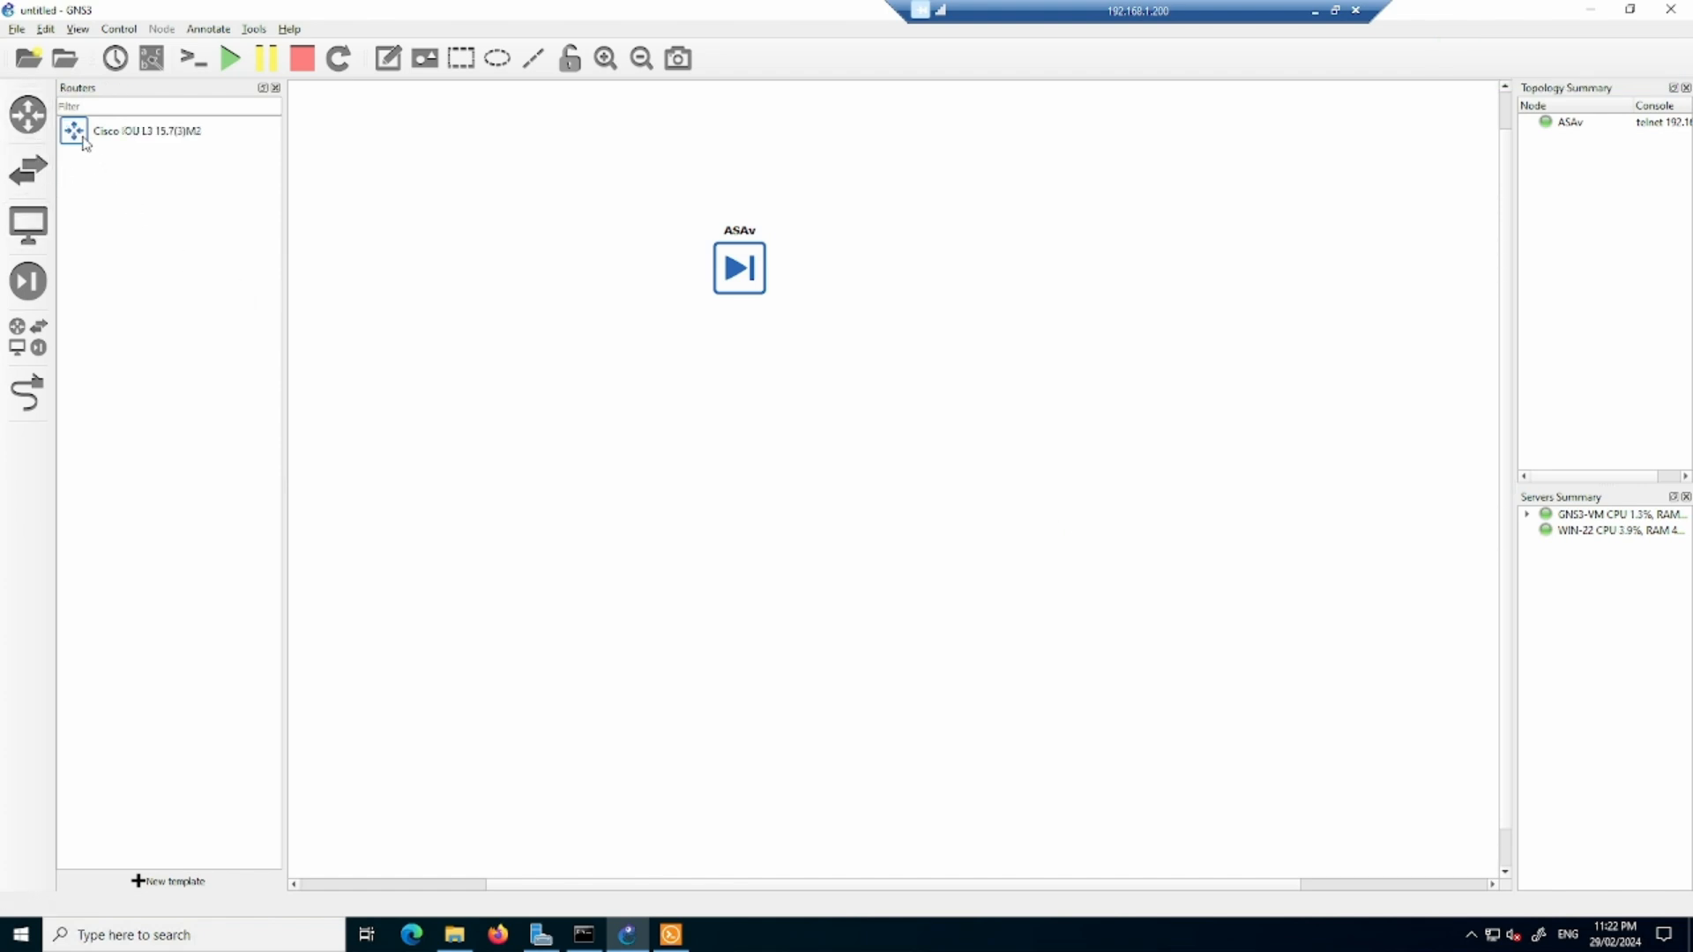
pyautogui.moveTo(83, 139); pyautogui.dragTo(897, 462)
pyautogui.rightClick(901, 462)
pyautogui.click(960, 511)
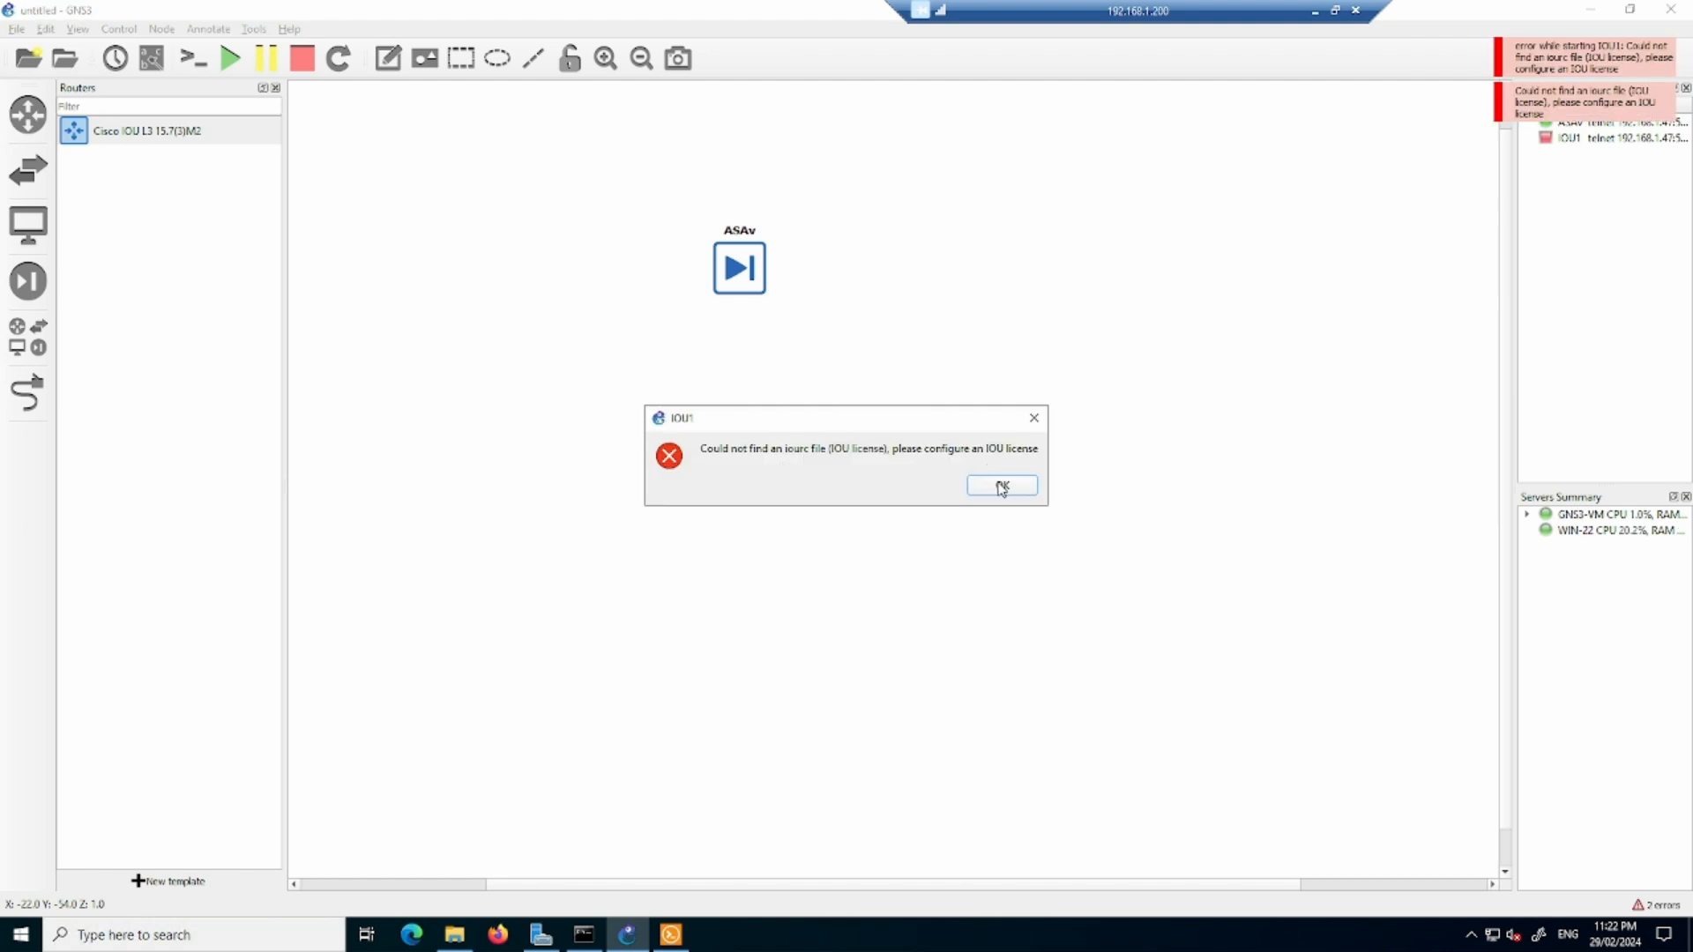
pyautogui.click(1001, 485)
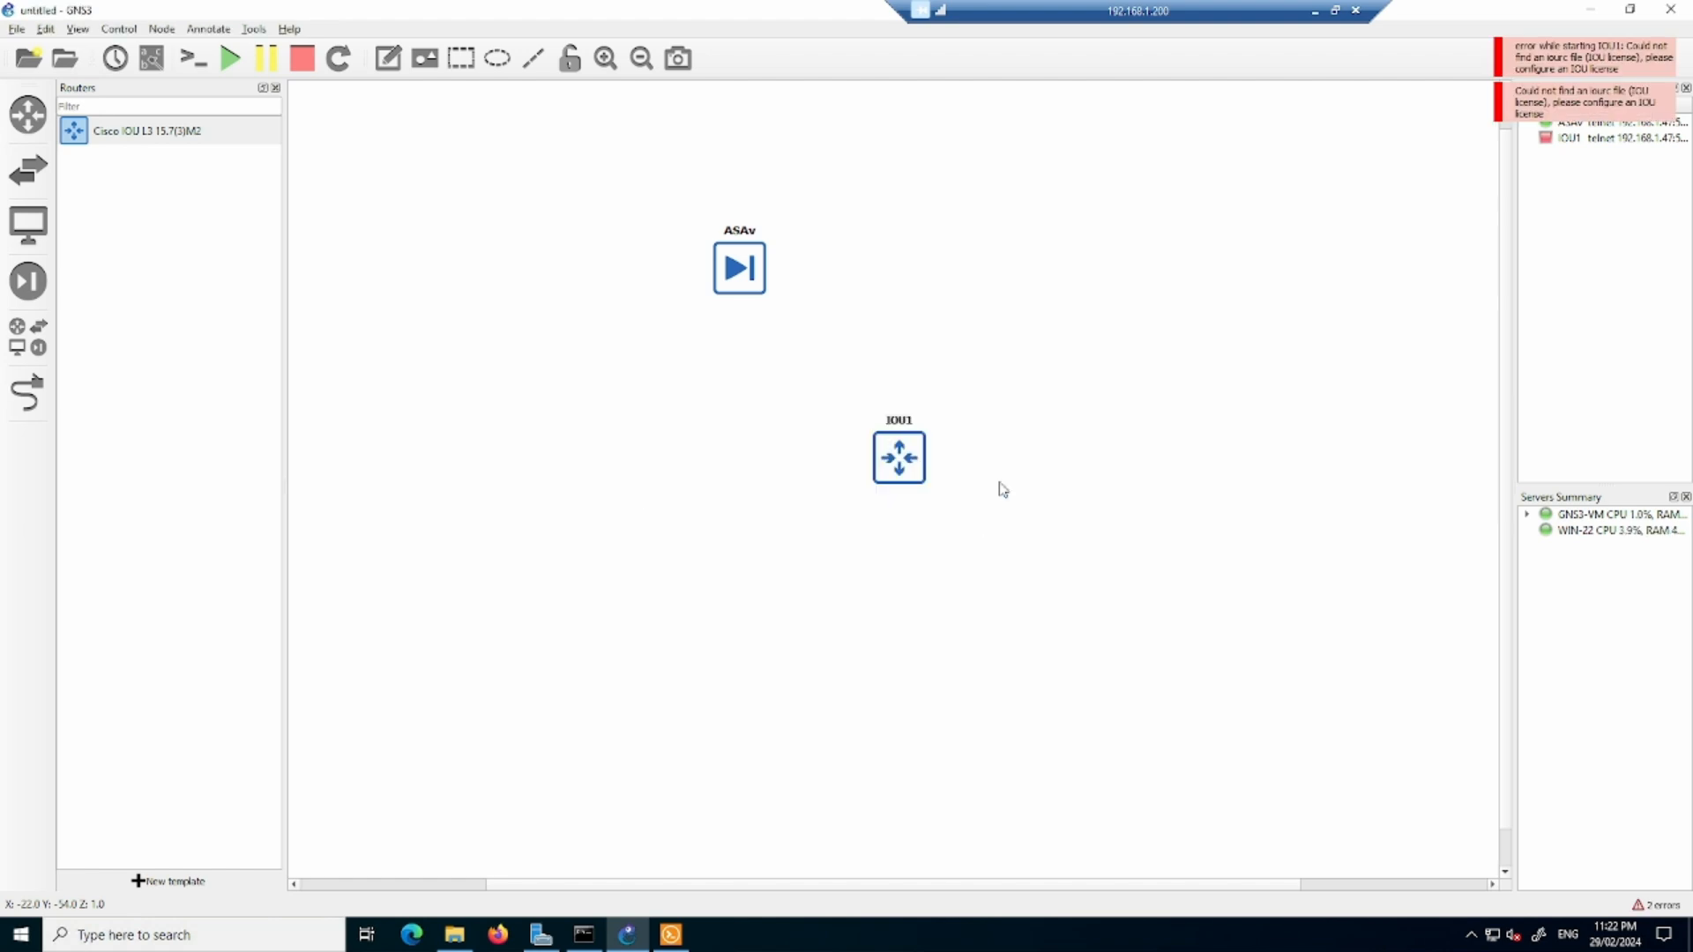
# - Launch Firefox, and in the local computer's File Explorer look for IOU license files in GNS3-Images, EVE-NG and Study on the D: drive
pyautogui.click(500, 936)
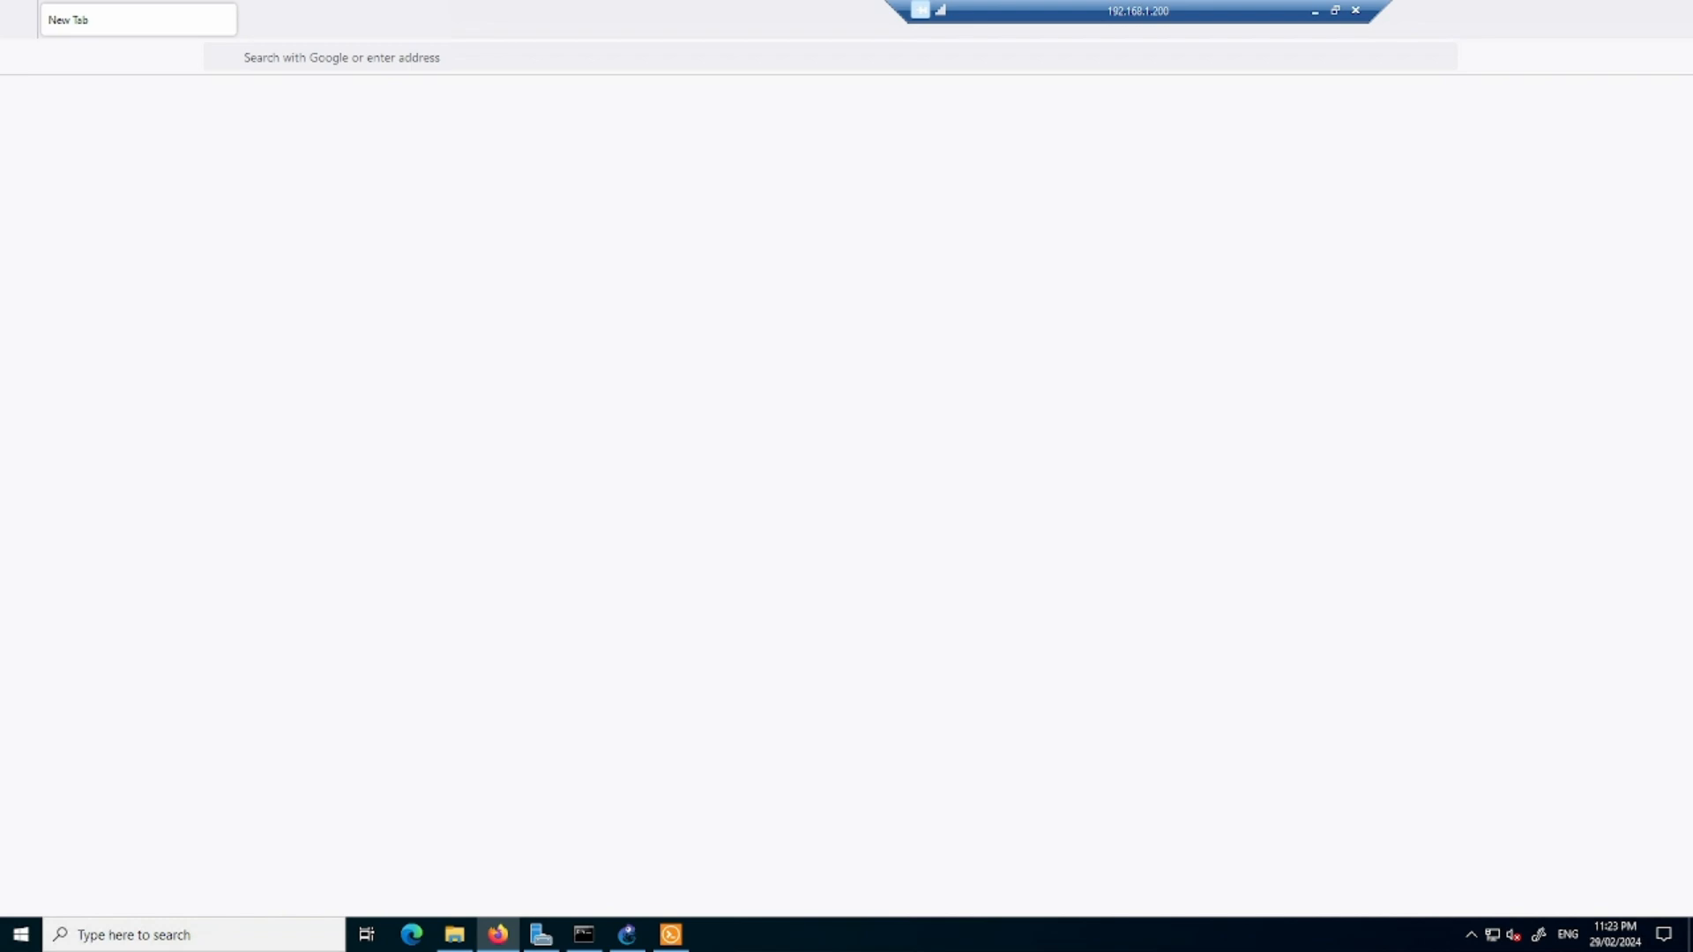
pyautogui.hotkey('alt', 'Tab')
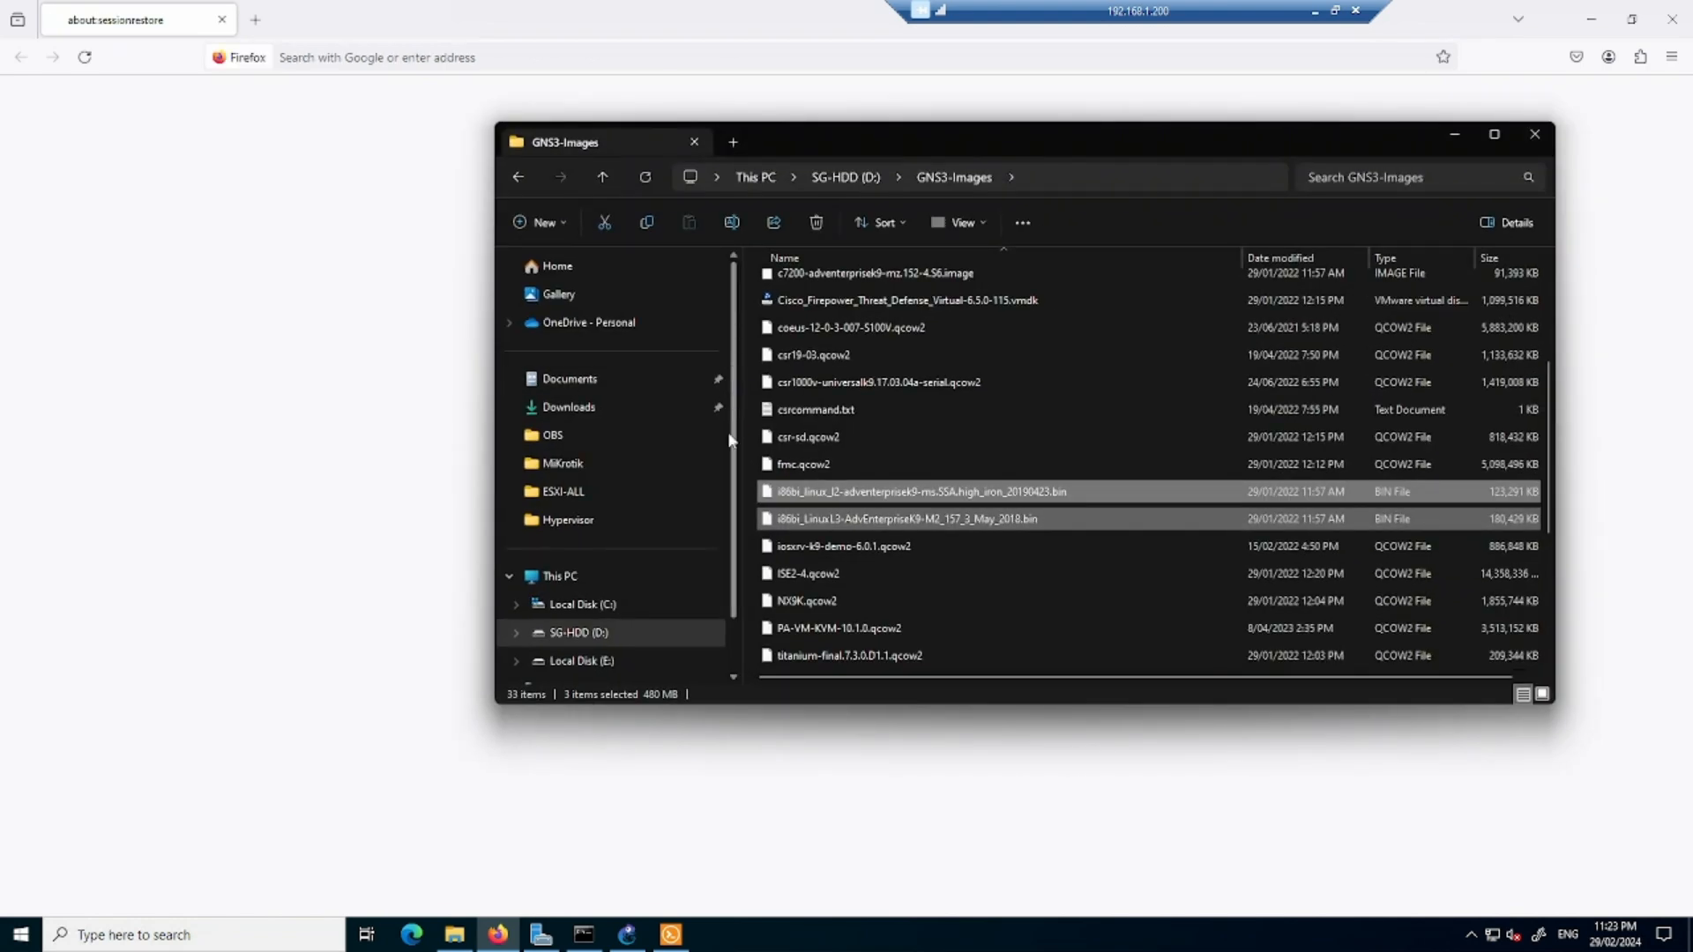
pyautogui.scroll(3, 876, 501)
pyautogui.scroll(-7, 878, 507)
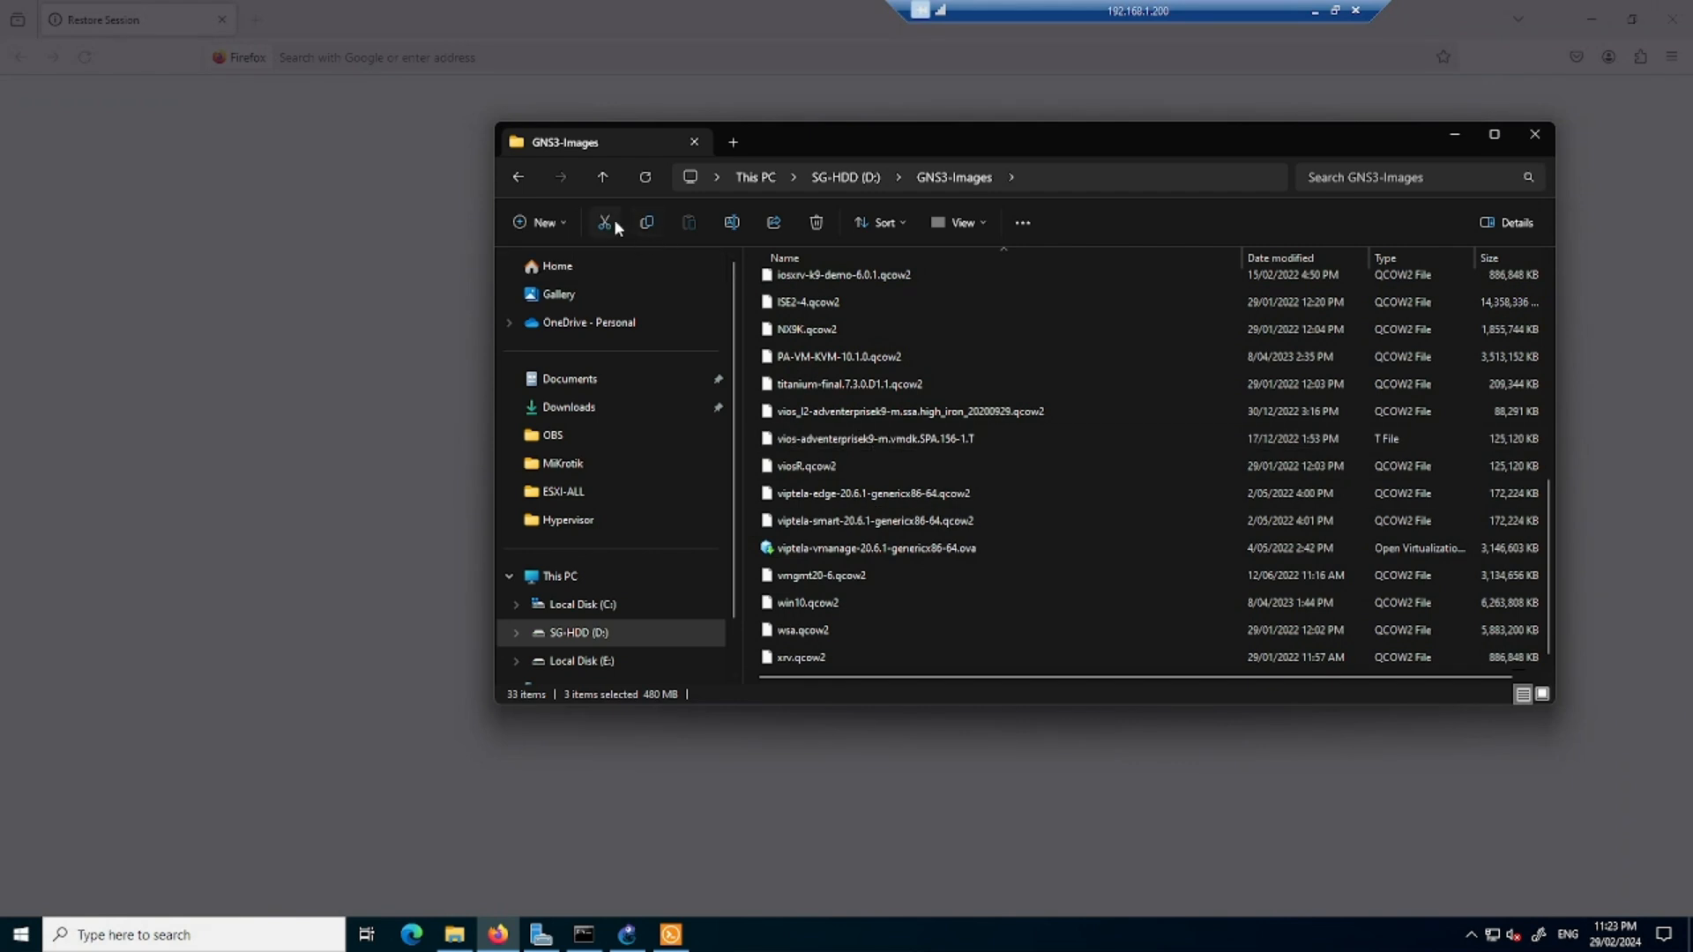
pyautogui.click(603, 178)
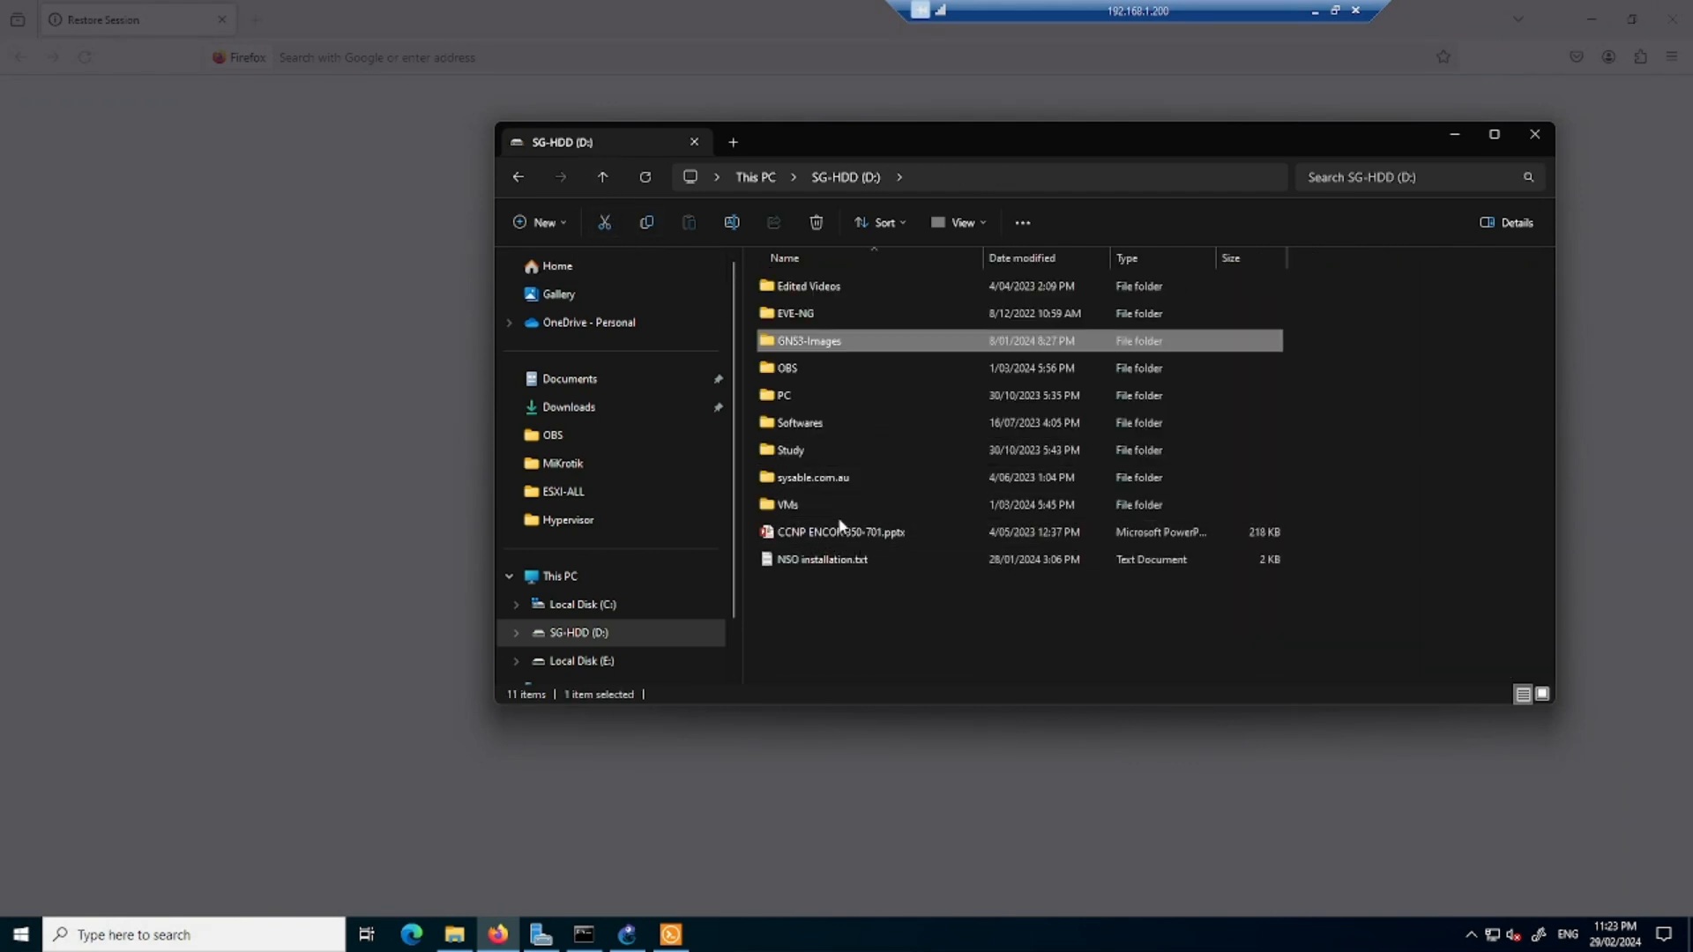
pyautogui.click(834, 321)
pyautogui.doubleClick(834, 321)
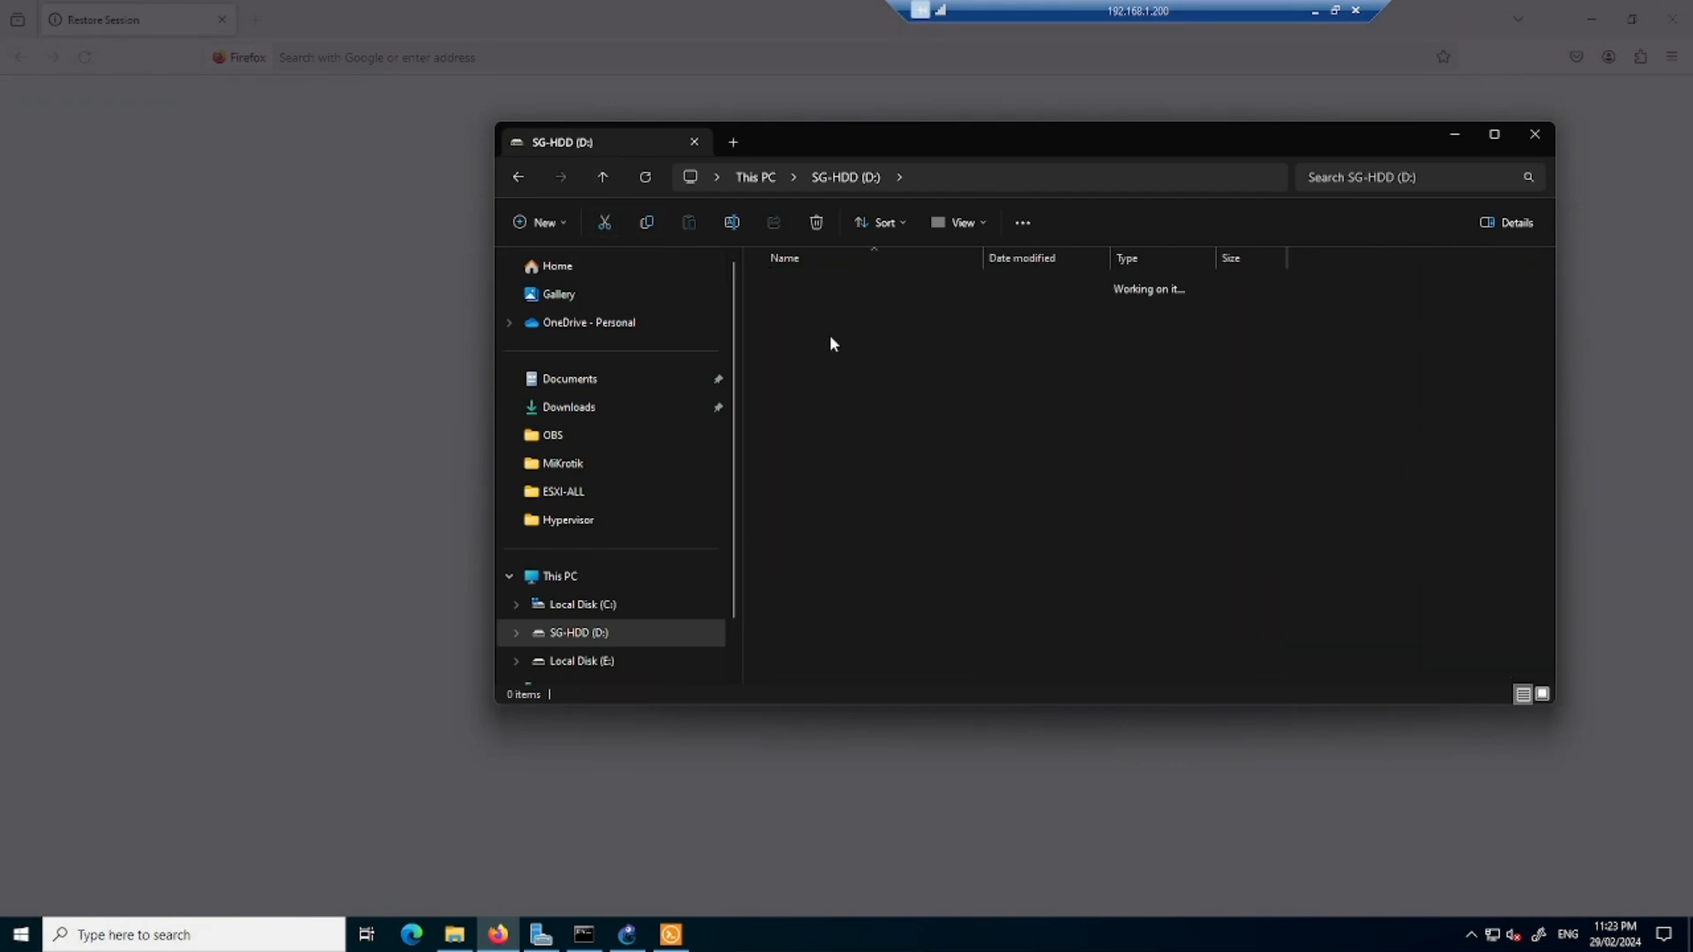
pyautogui.click(599, 178)
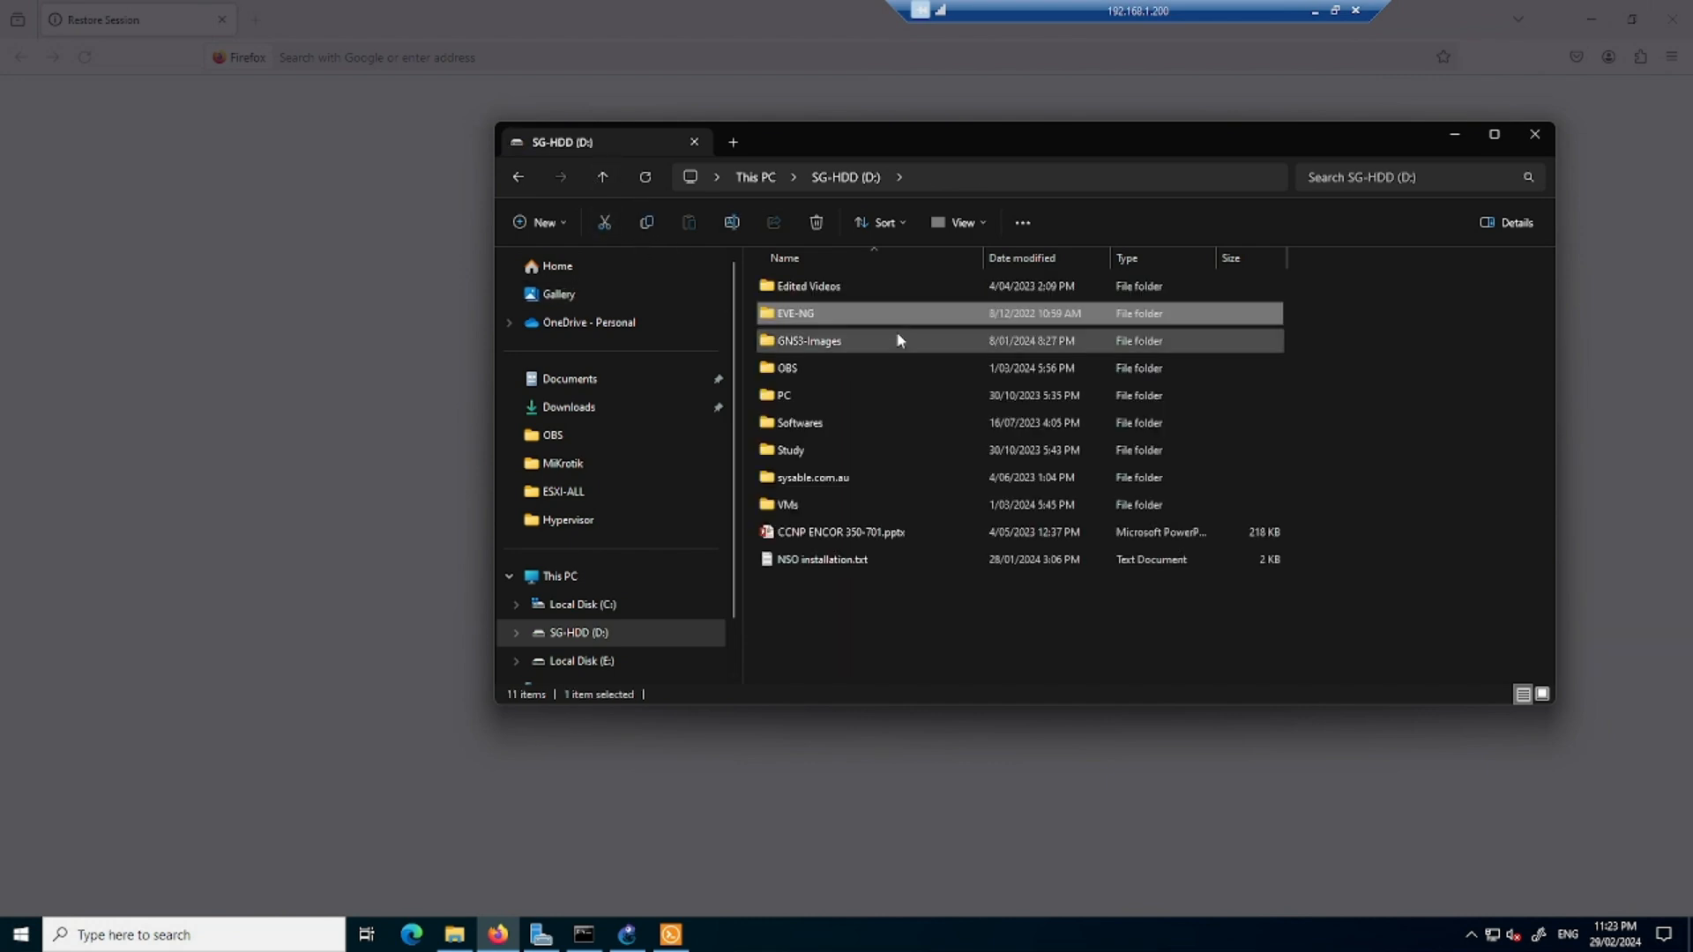
pyautogui.click(826, 450)
pyautogui.doubleClick(825, 450)
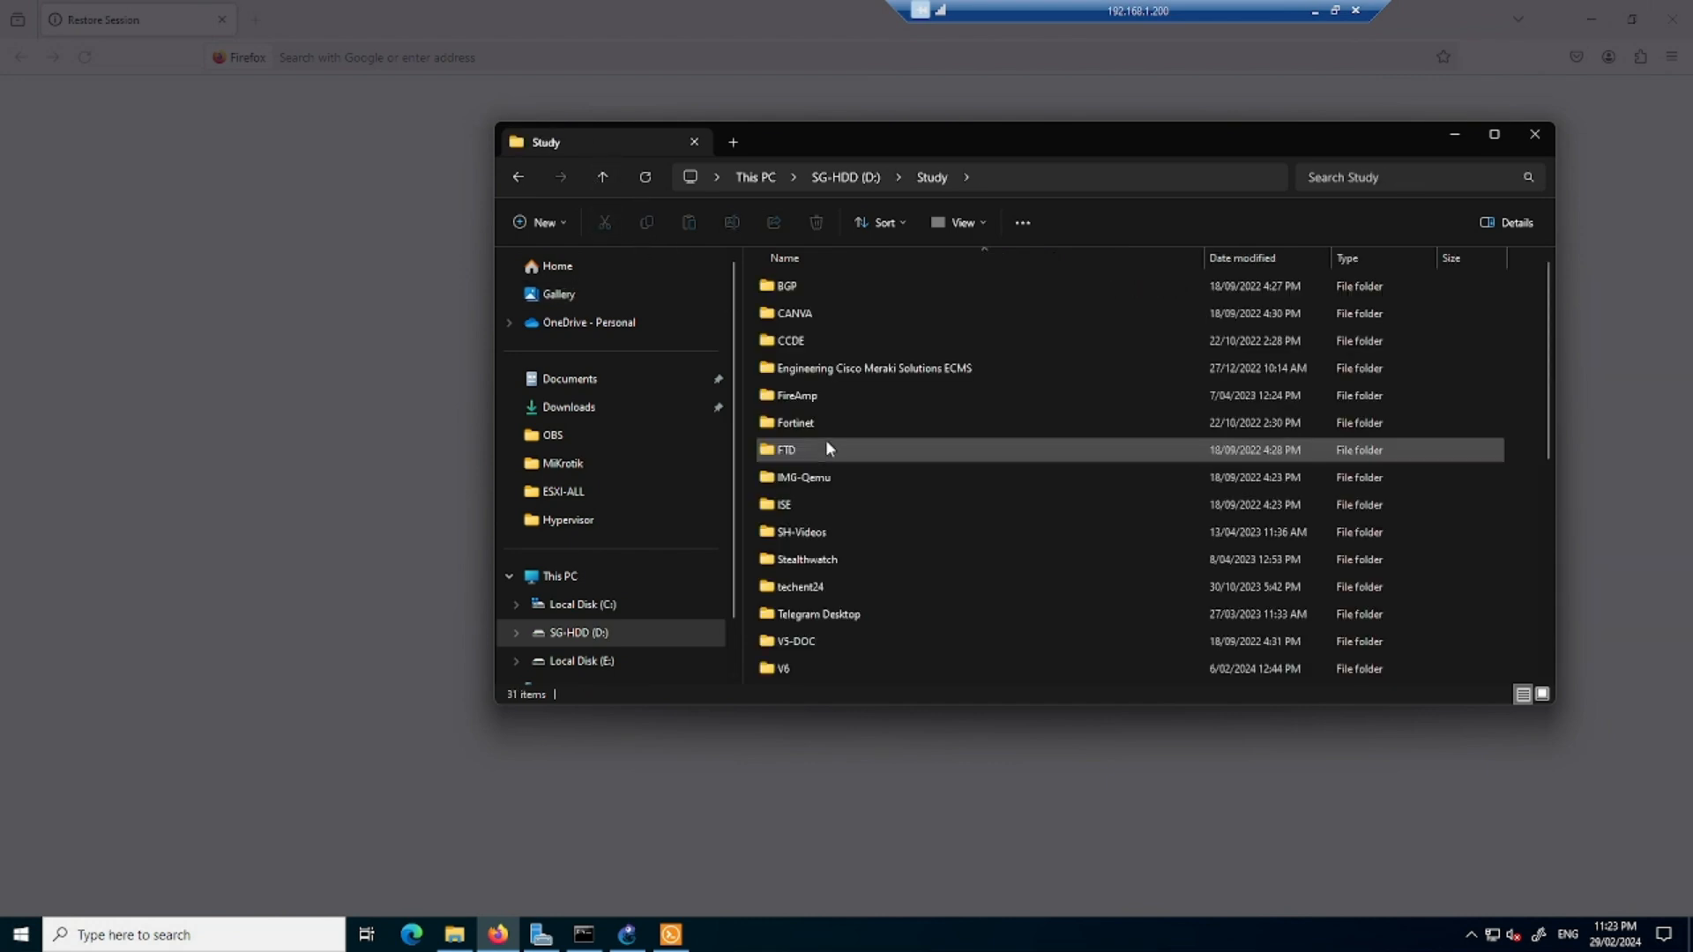
pyautogui.click(599, 181)
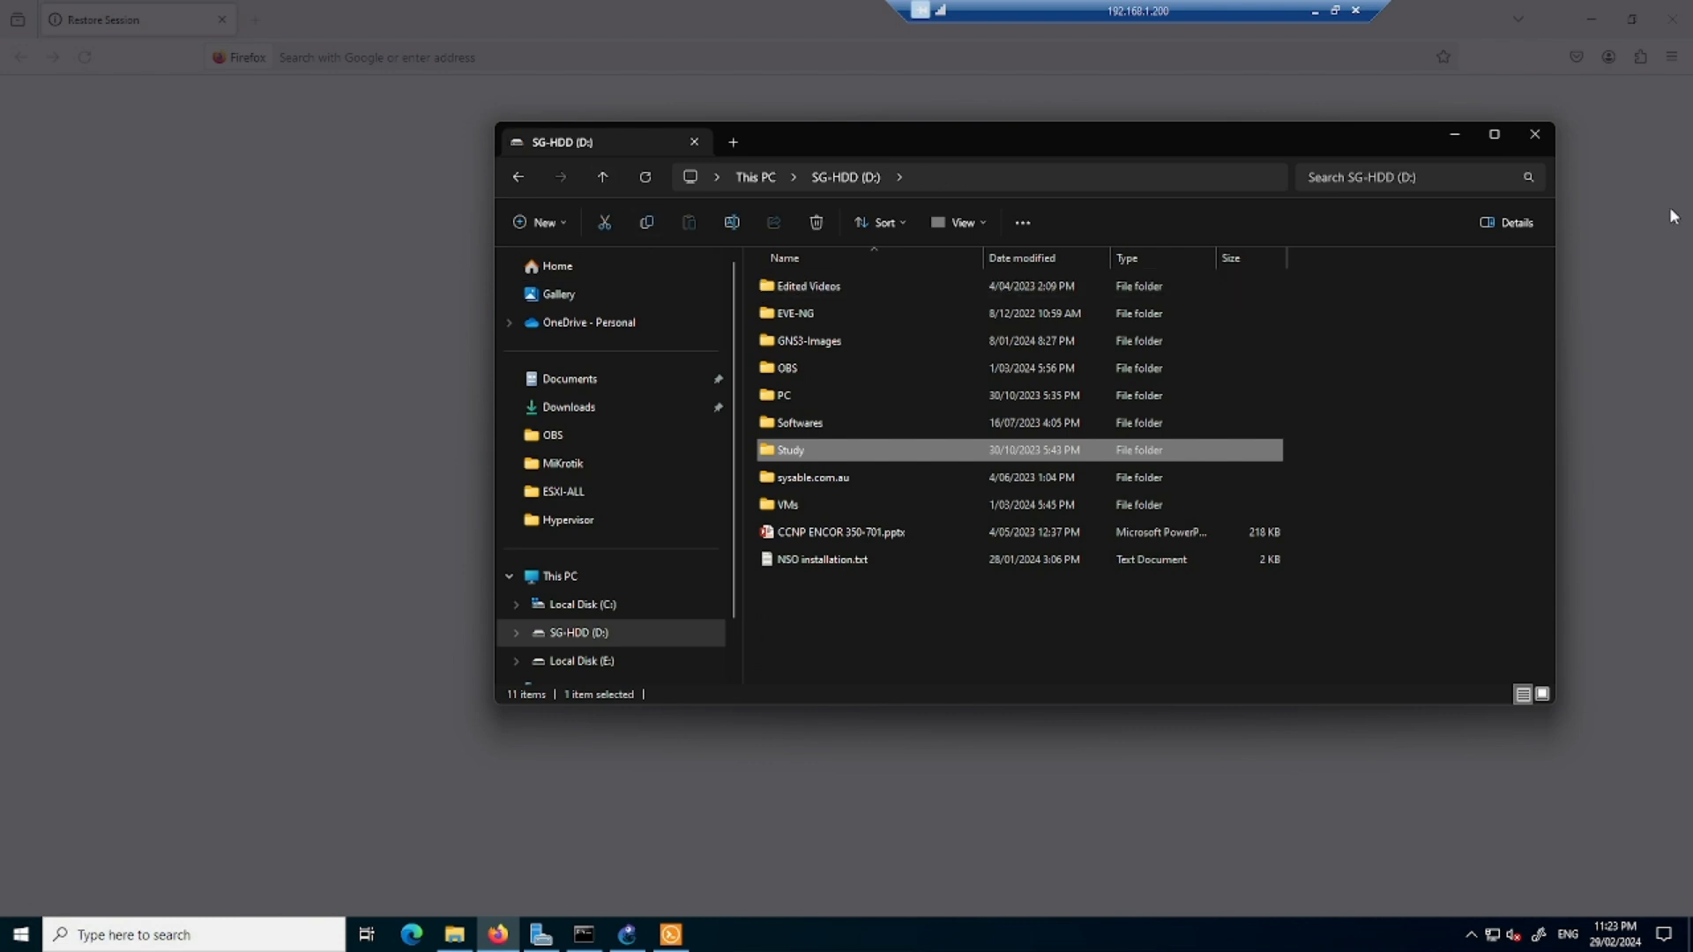
pyautogui.click(1455, 135)
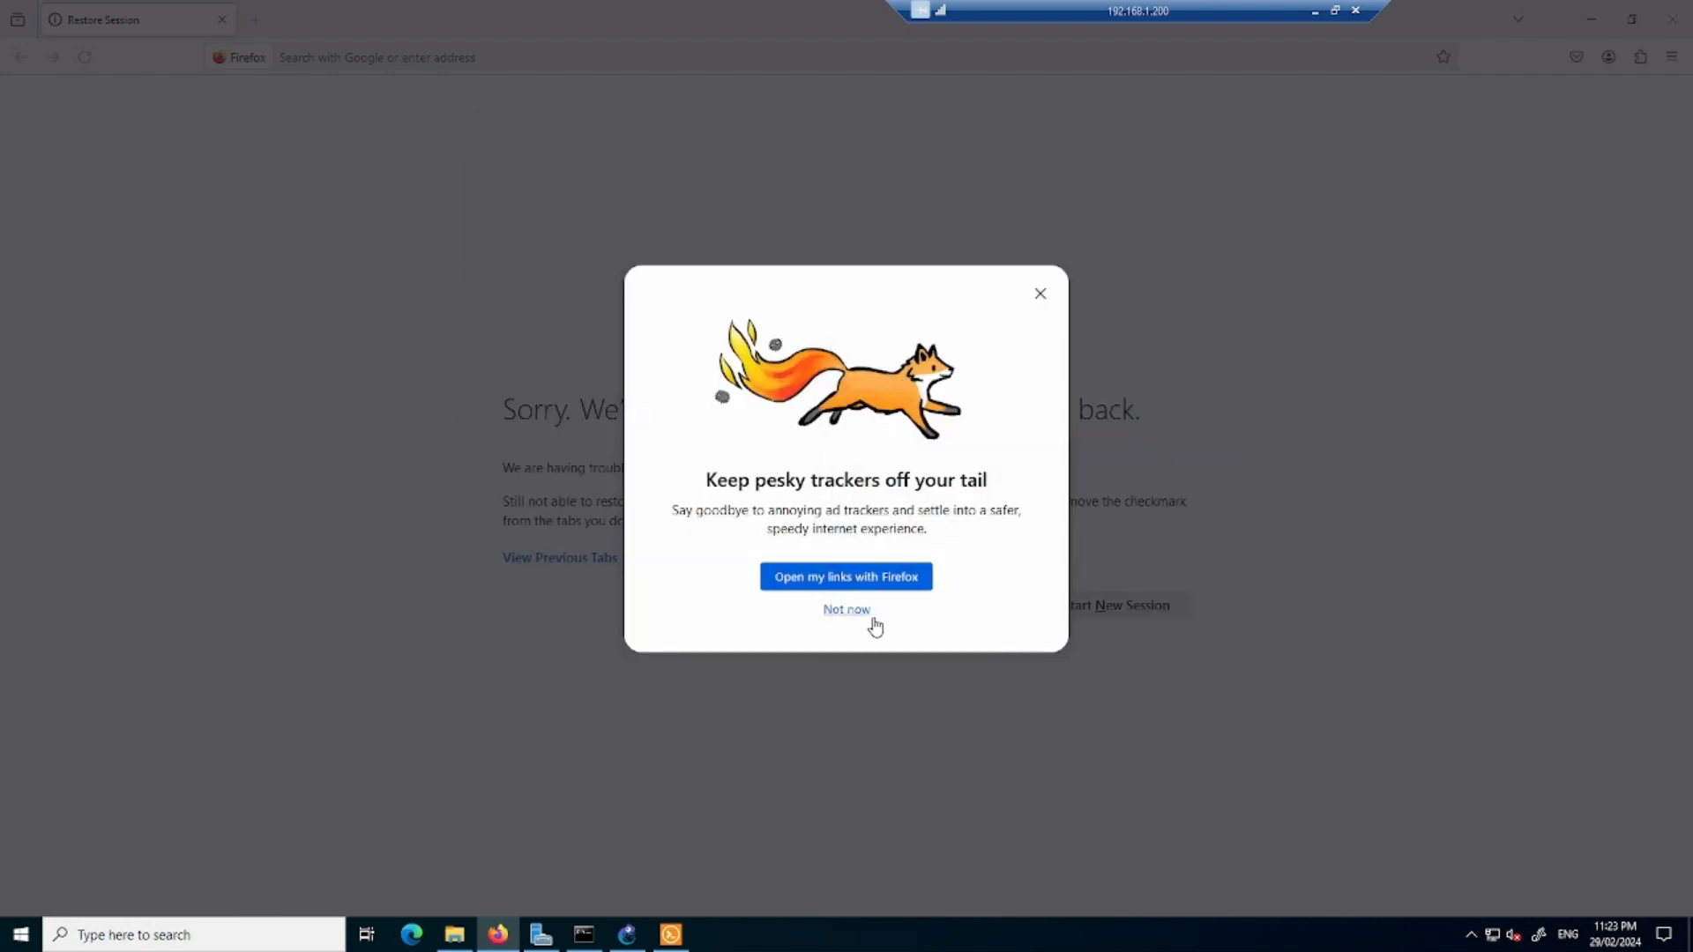
# - In Firefox, decline the default-browser offer, start a new session, search for "cisco iou license generator gns3" and look through the results
pyautogui.click(871, 614)
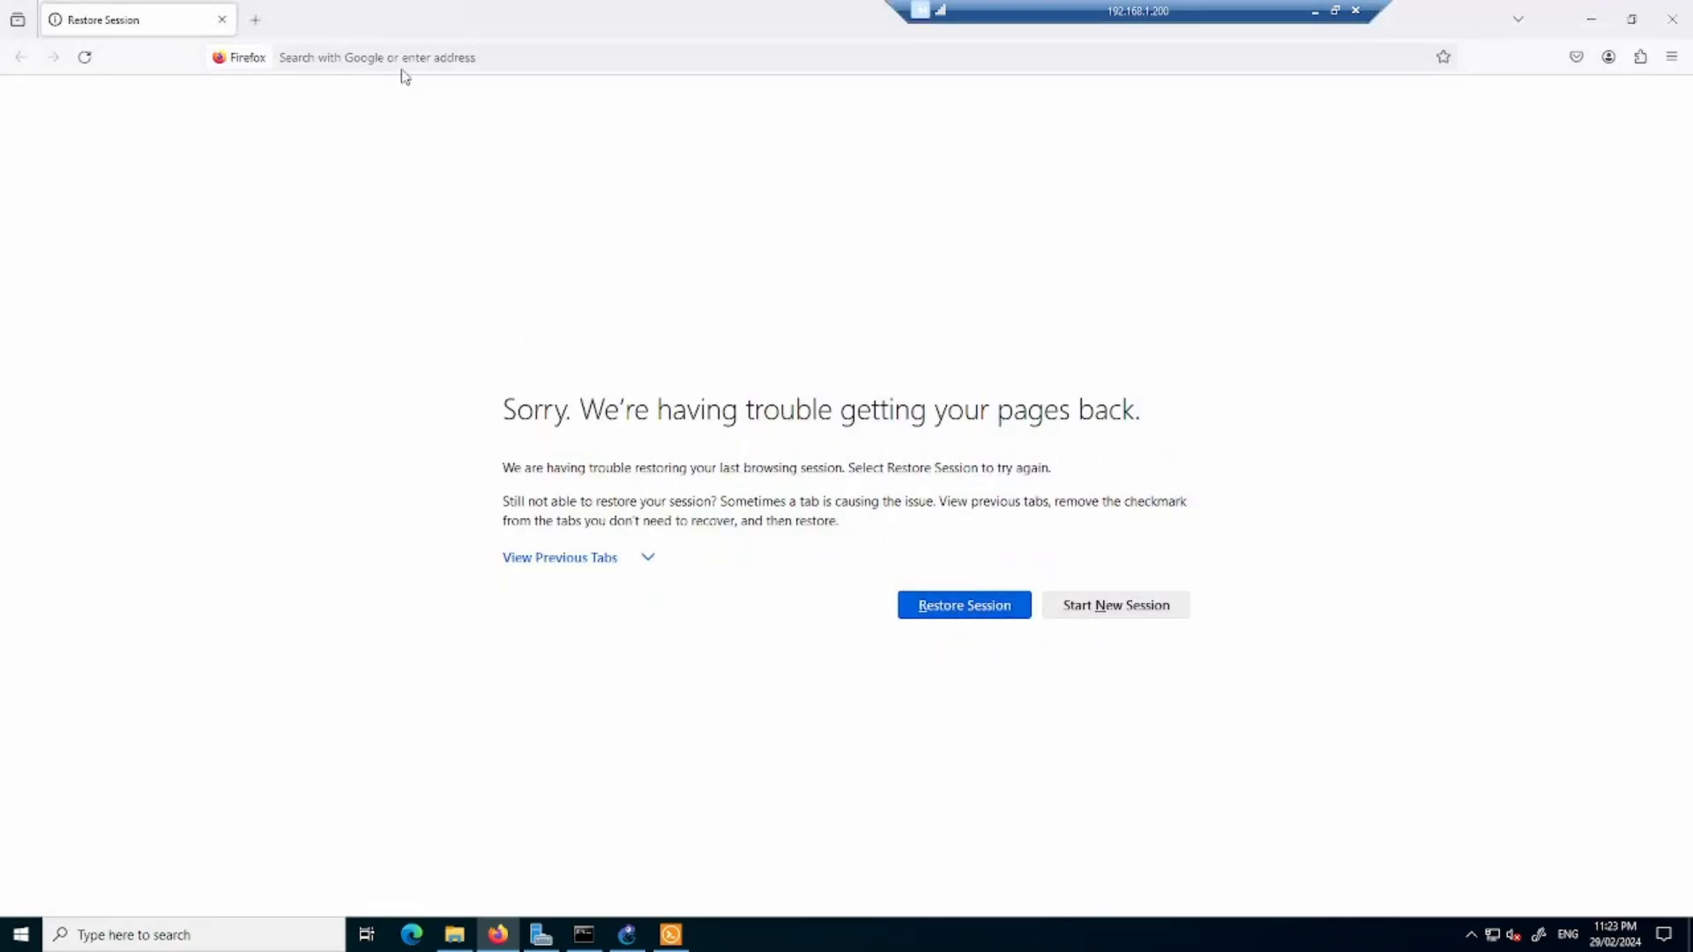
pyautogui.click(1093, 605)
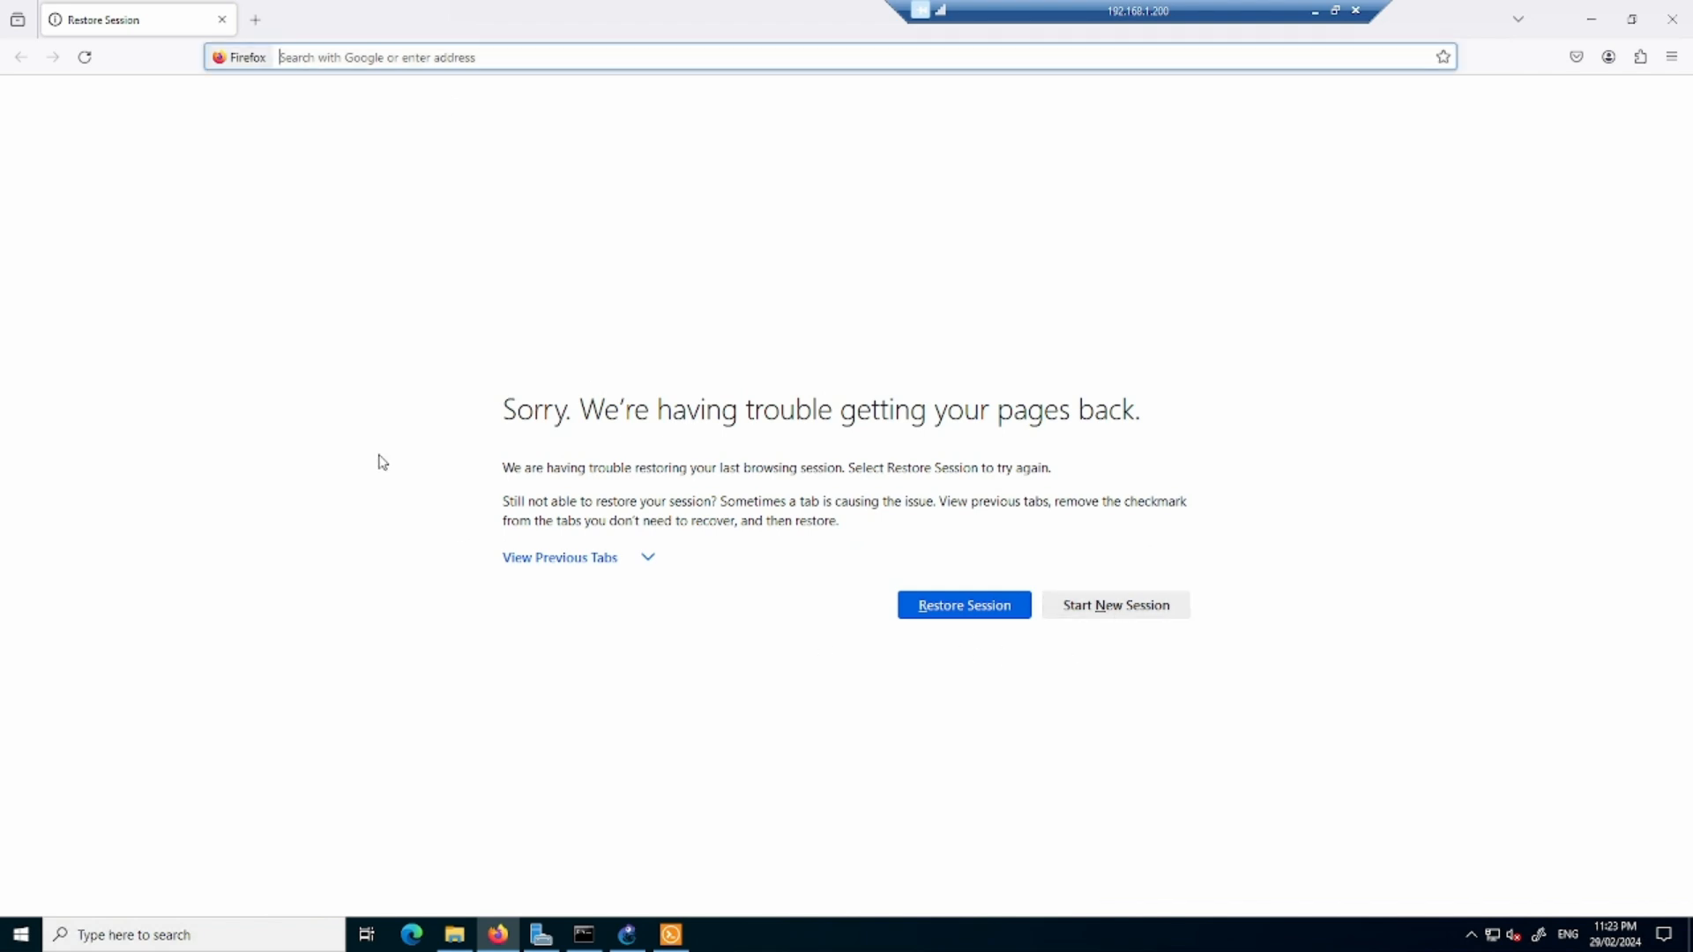
pyautogui.click(754, 485)
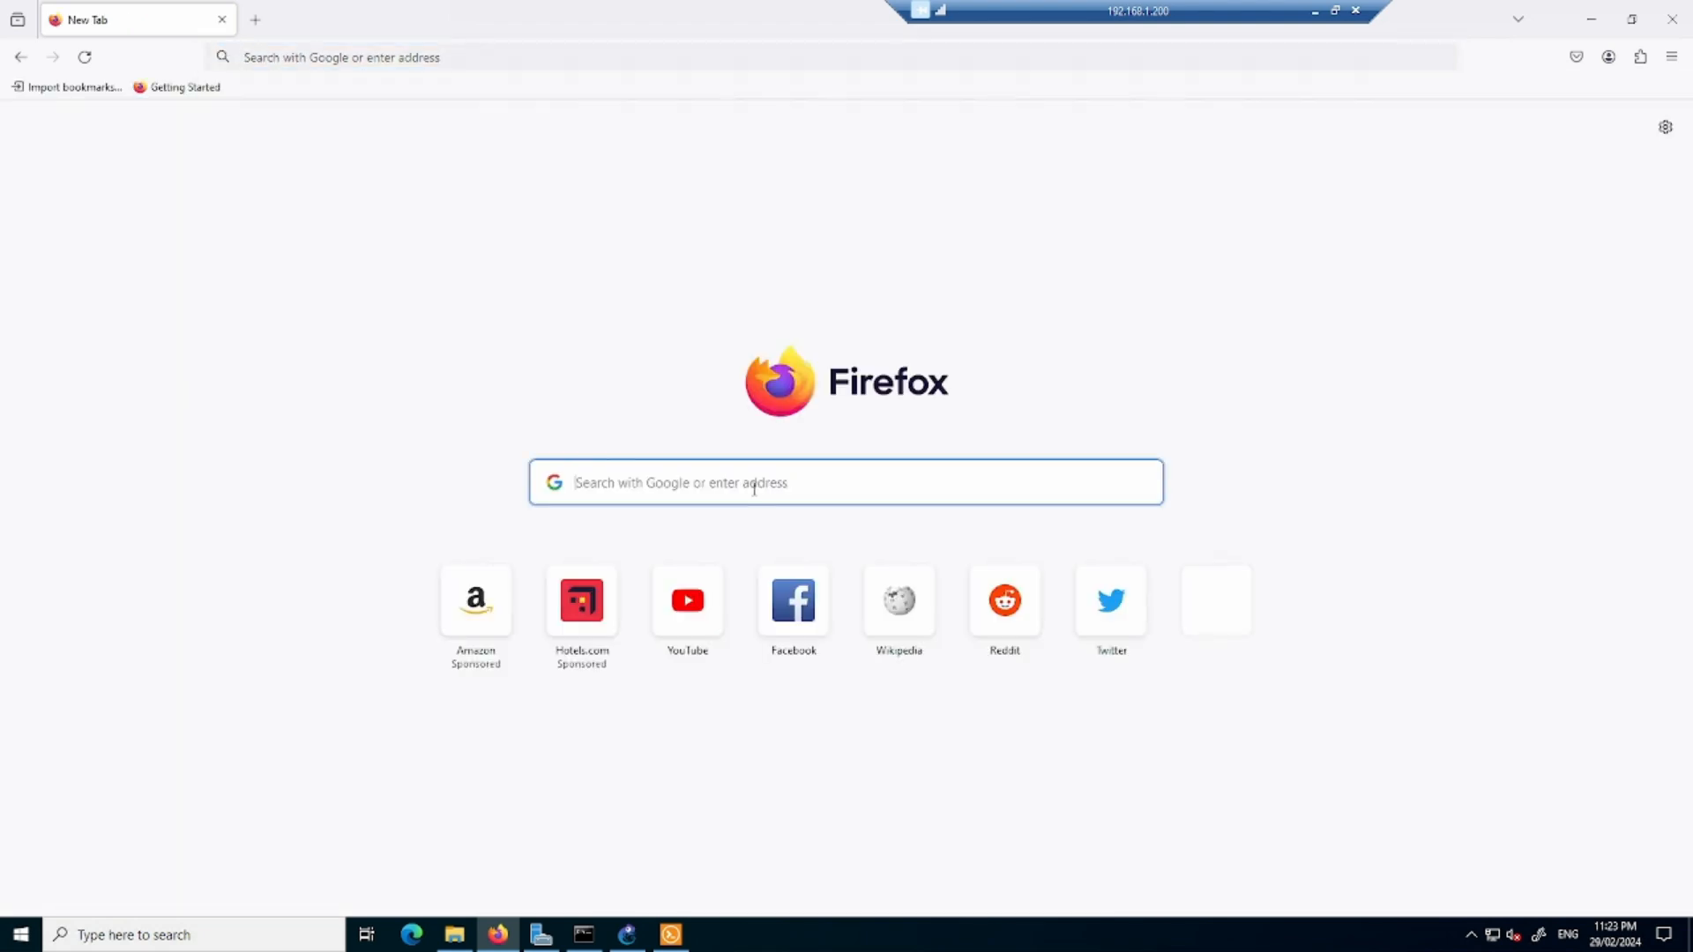
pyautogui.write('cisco ioui')
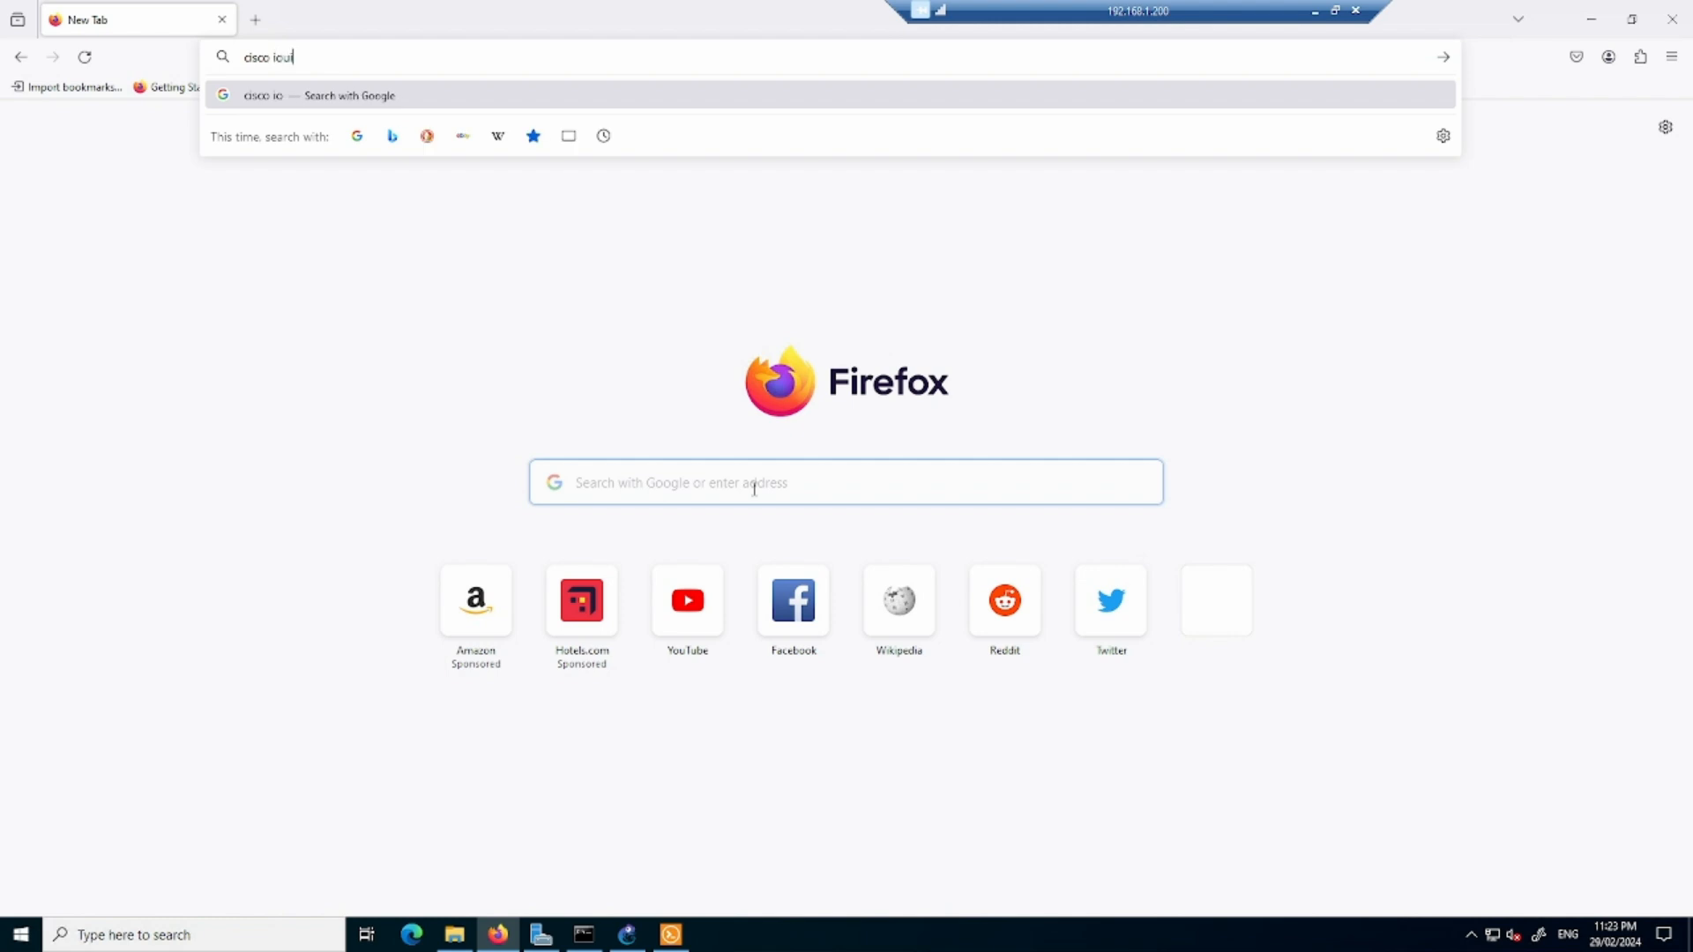
pyautogui.write('icen')
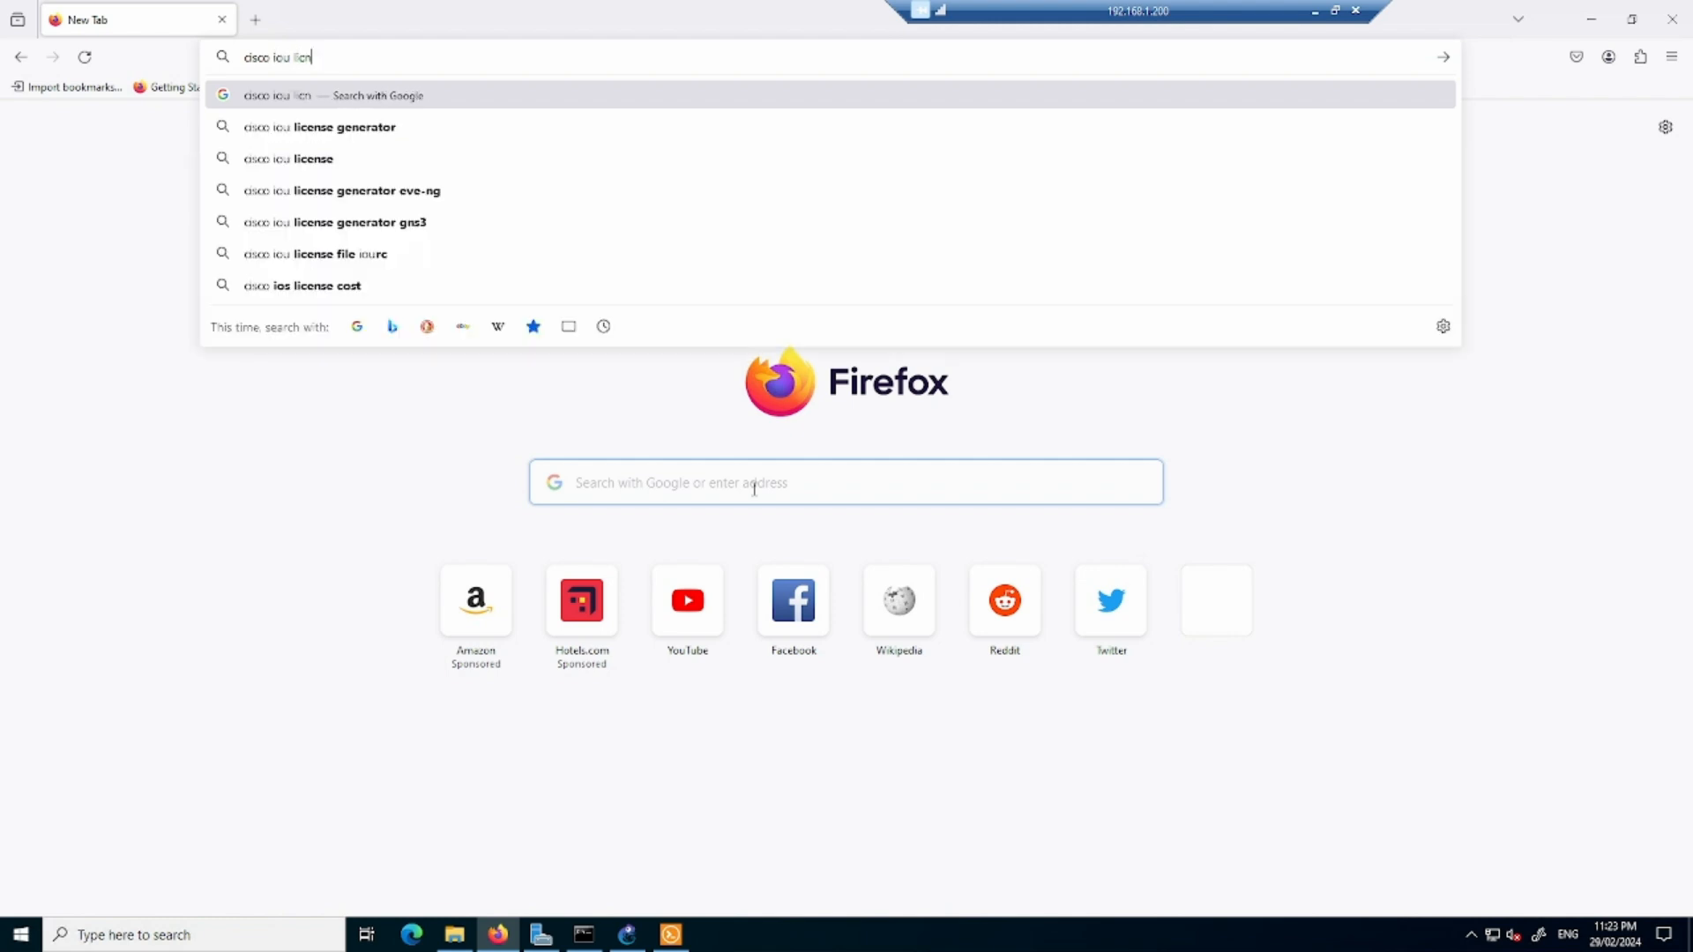
pyautogui.write('se')
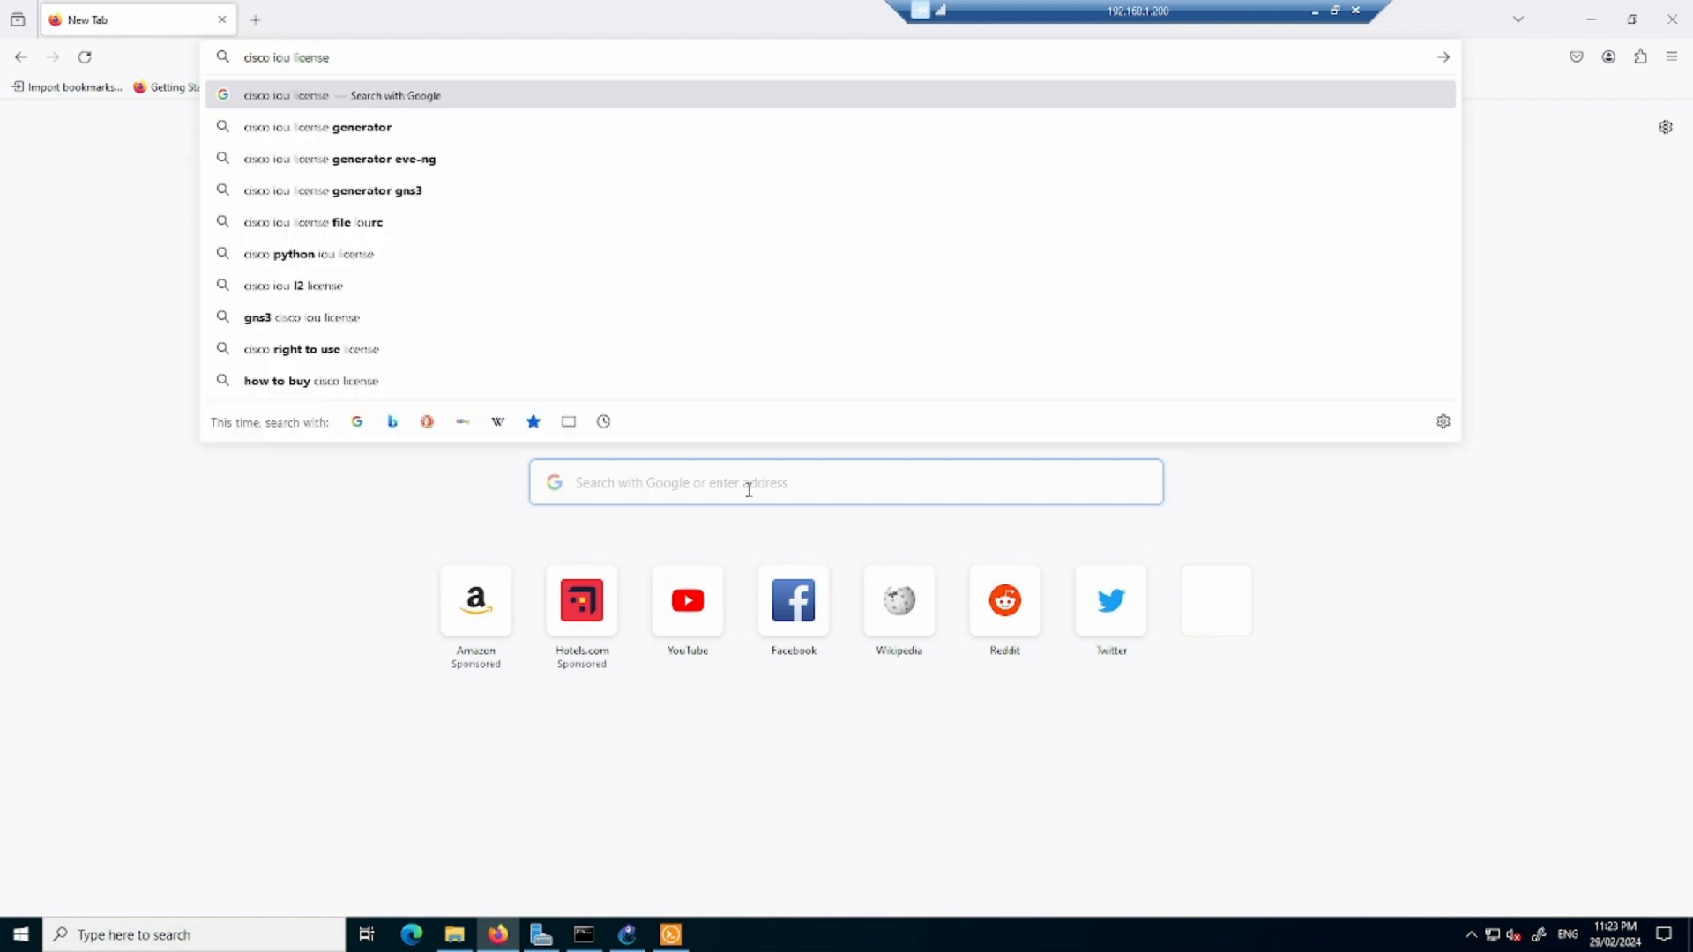
pyautogui.click(462, 201)
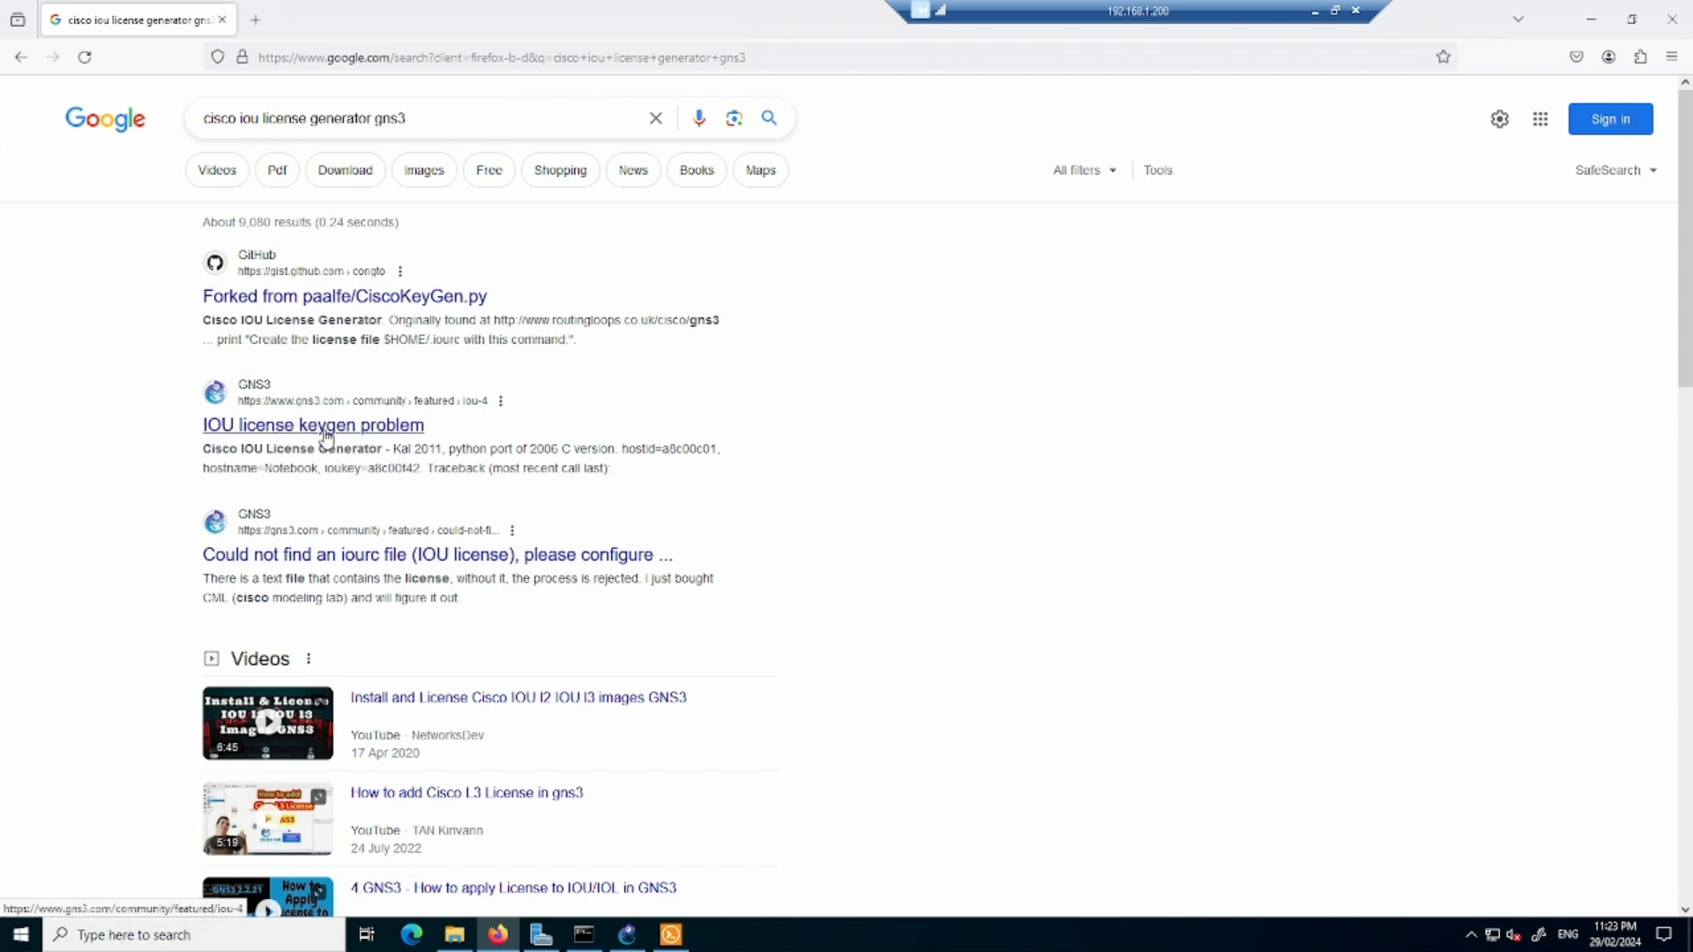
pyautogui.scroll(-3, 635, 565)
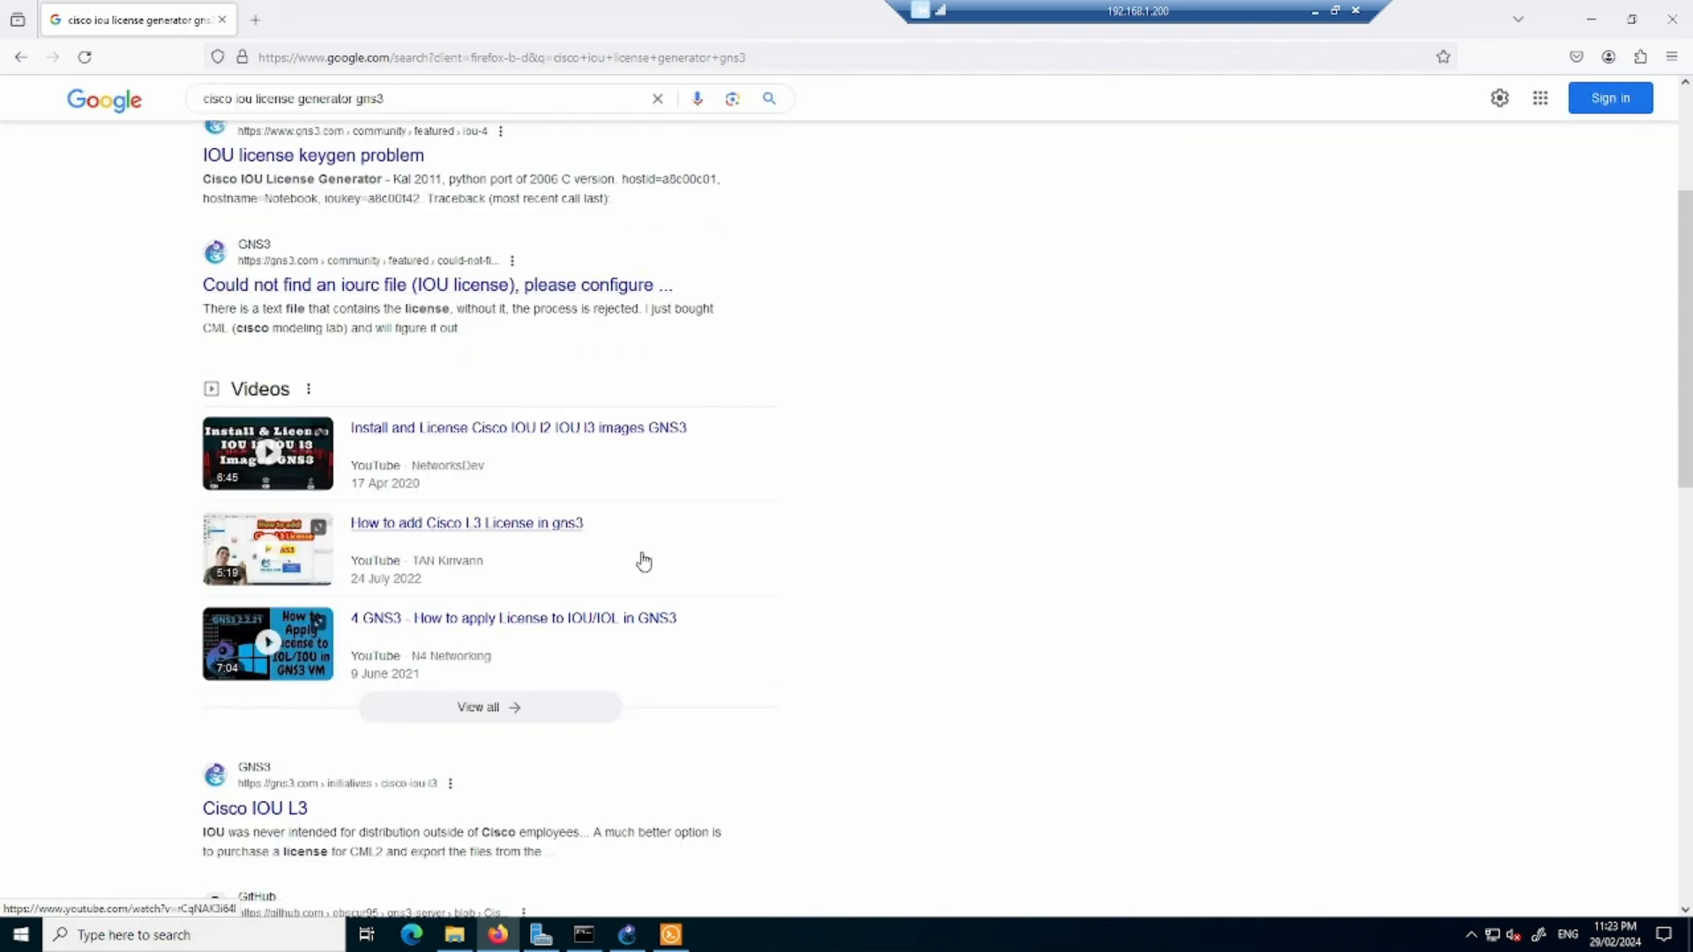
pyautogui.scroll(-4, 644, 562)
pyautogui.scroll(-1, 652, 562)
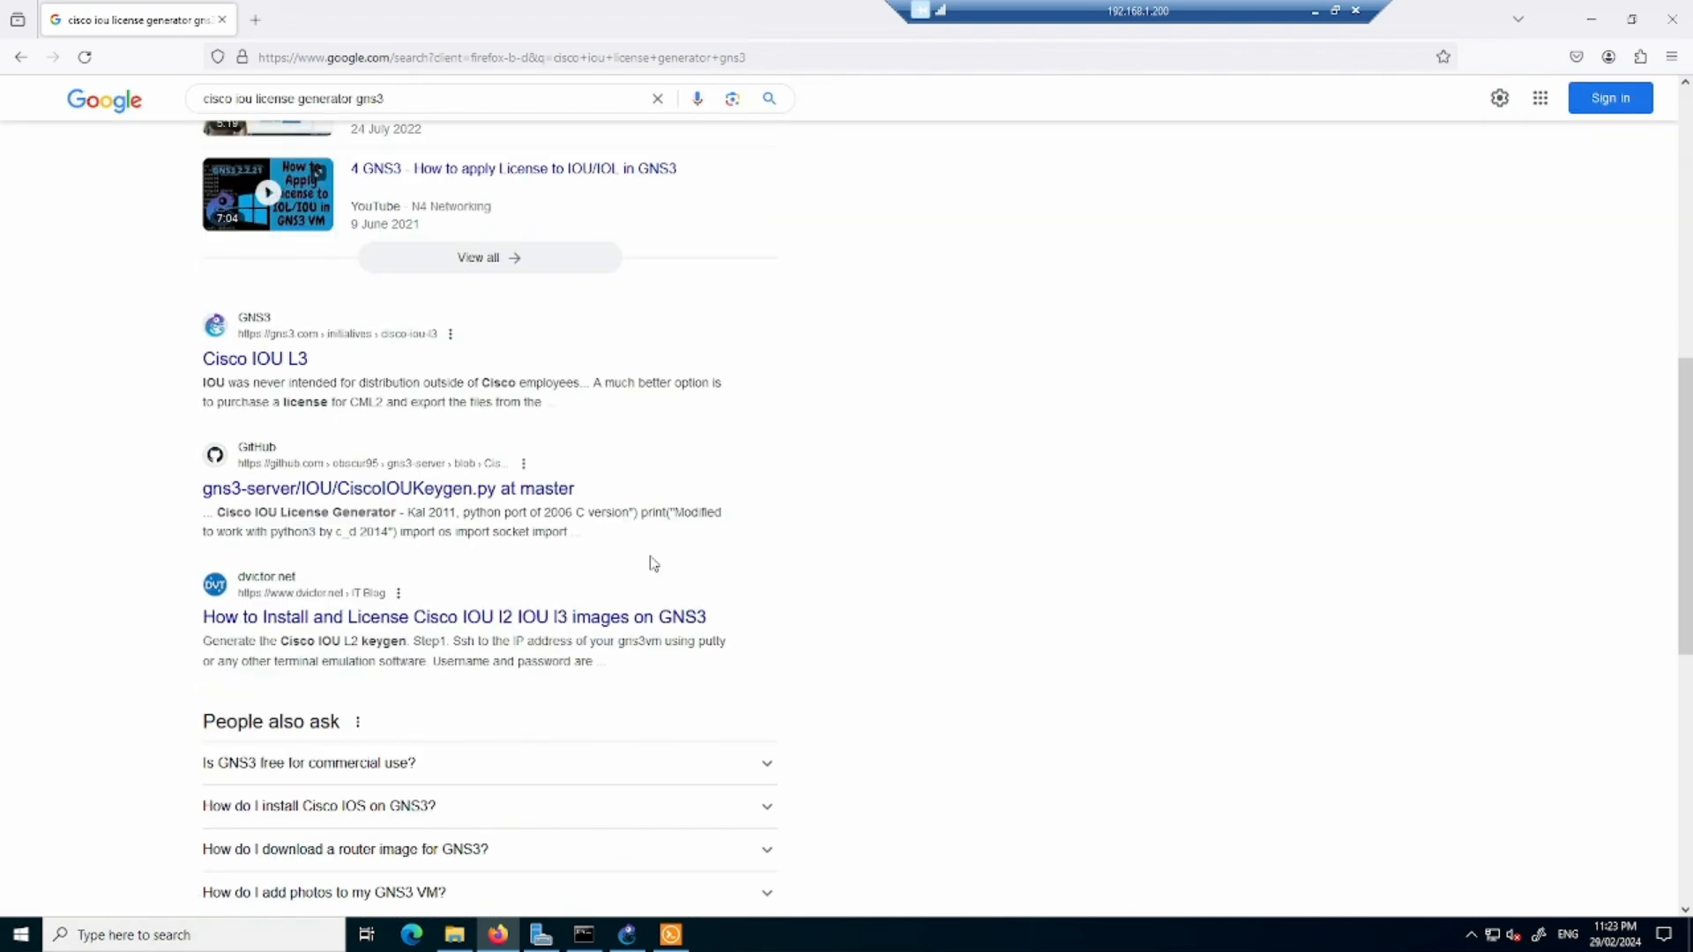
pyautogui.scroll(-2, 654, 564)
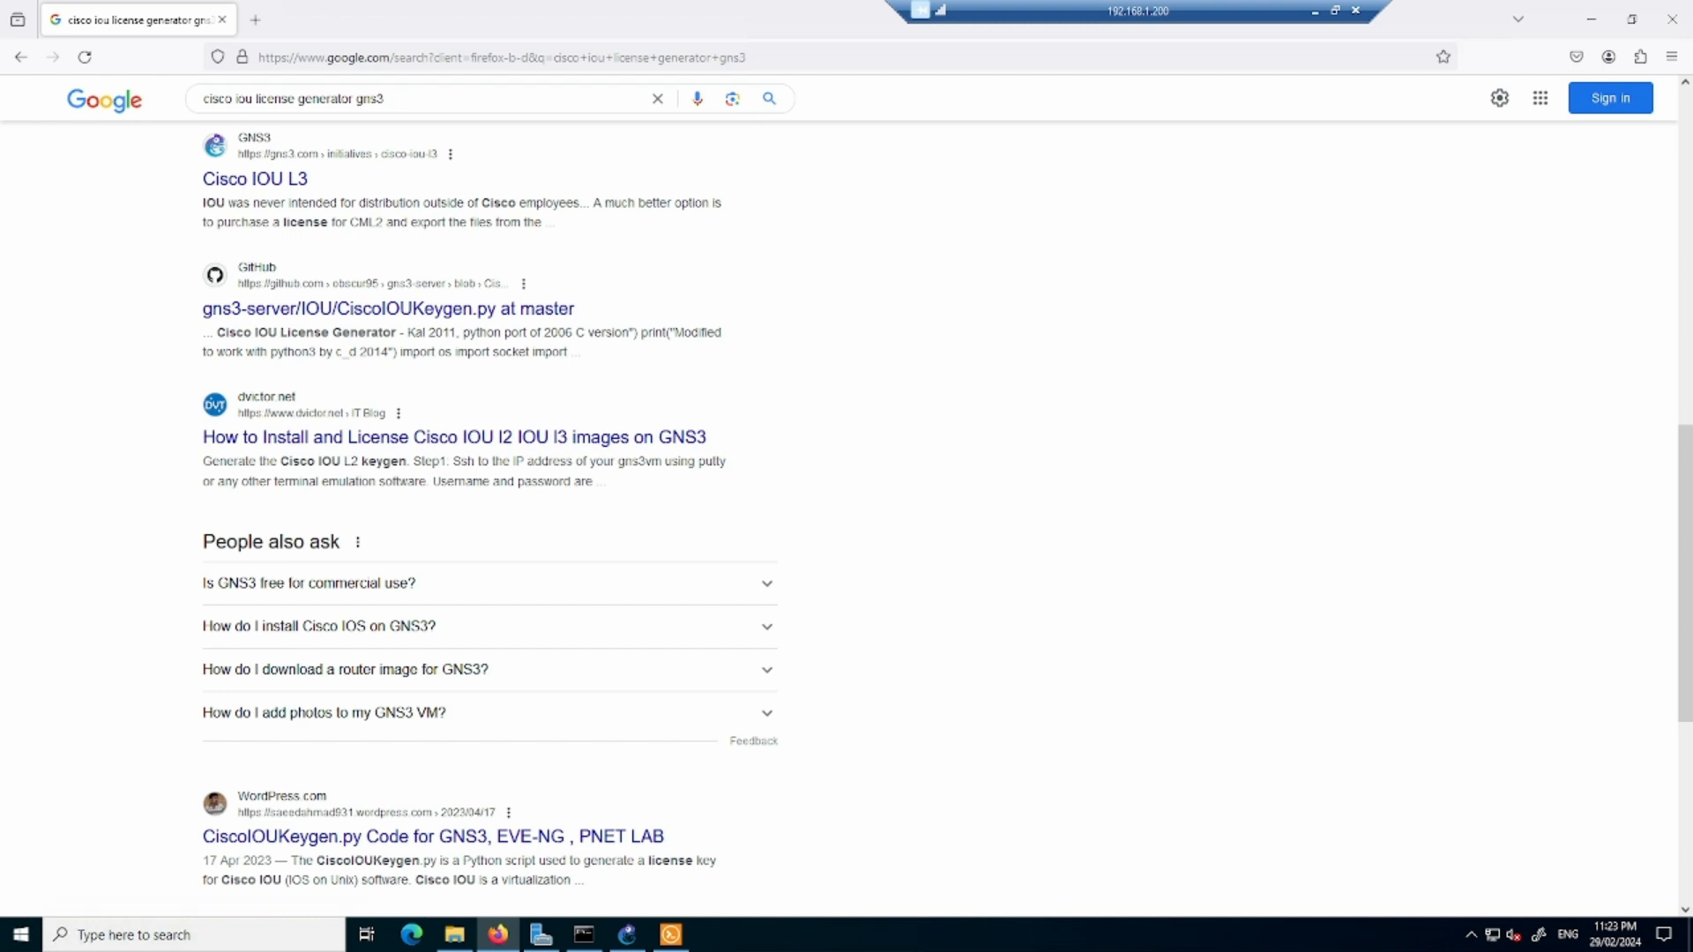
# - Switch to the local computer's File Explorer, look through Downloads for the IOU license file and open the Telegram Desktop folder
pyautogui.hotkey('alt', 'Tab')
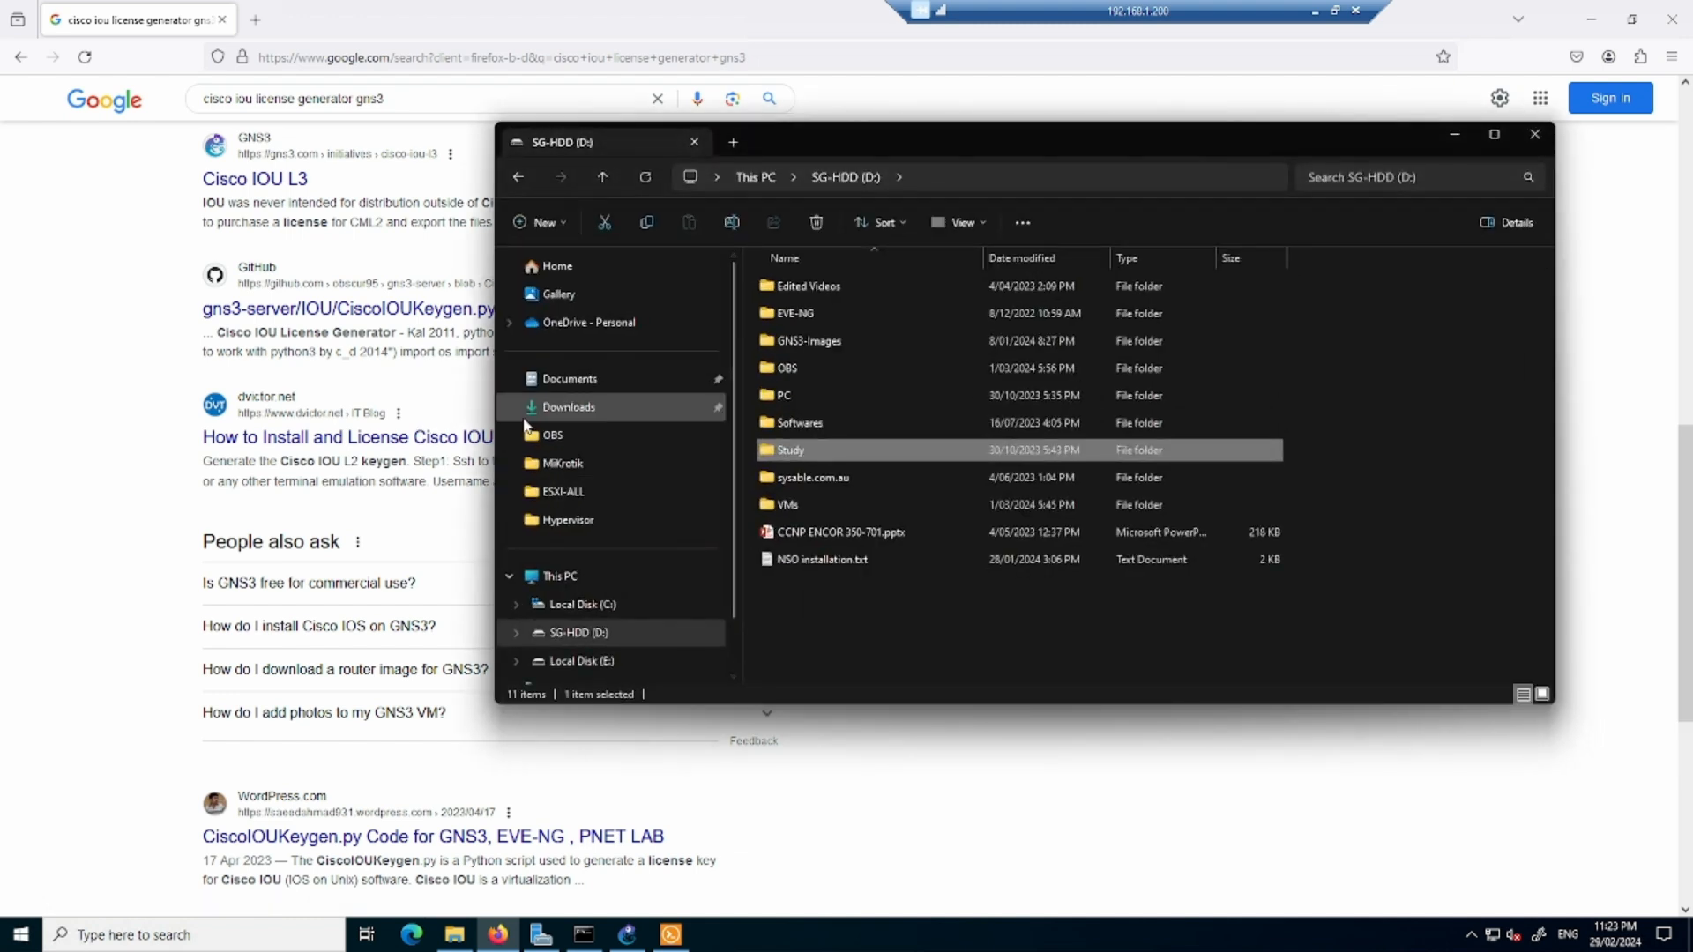
pyautogui.click(553, 414)
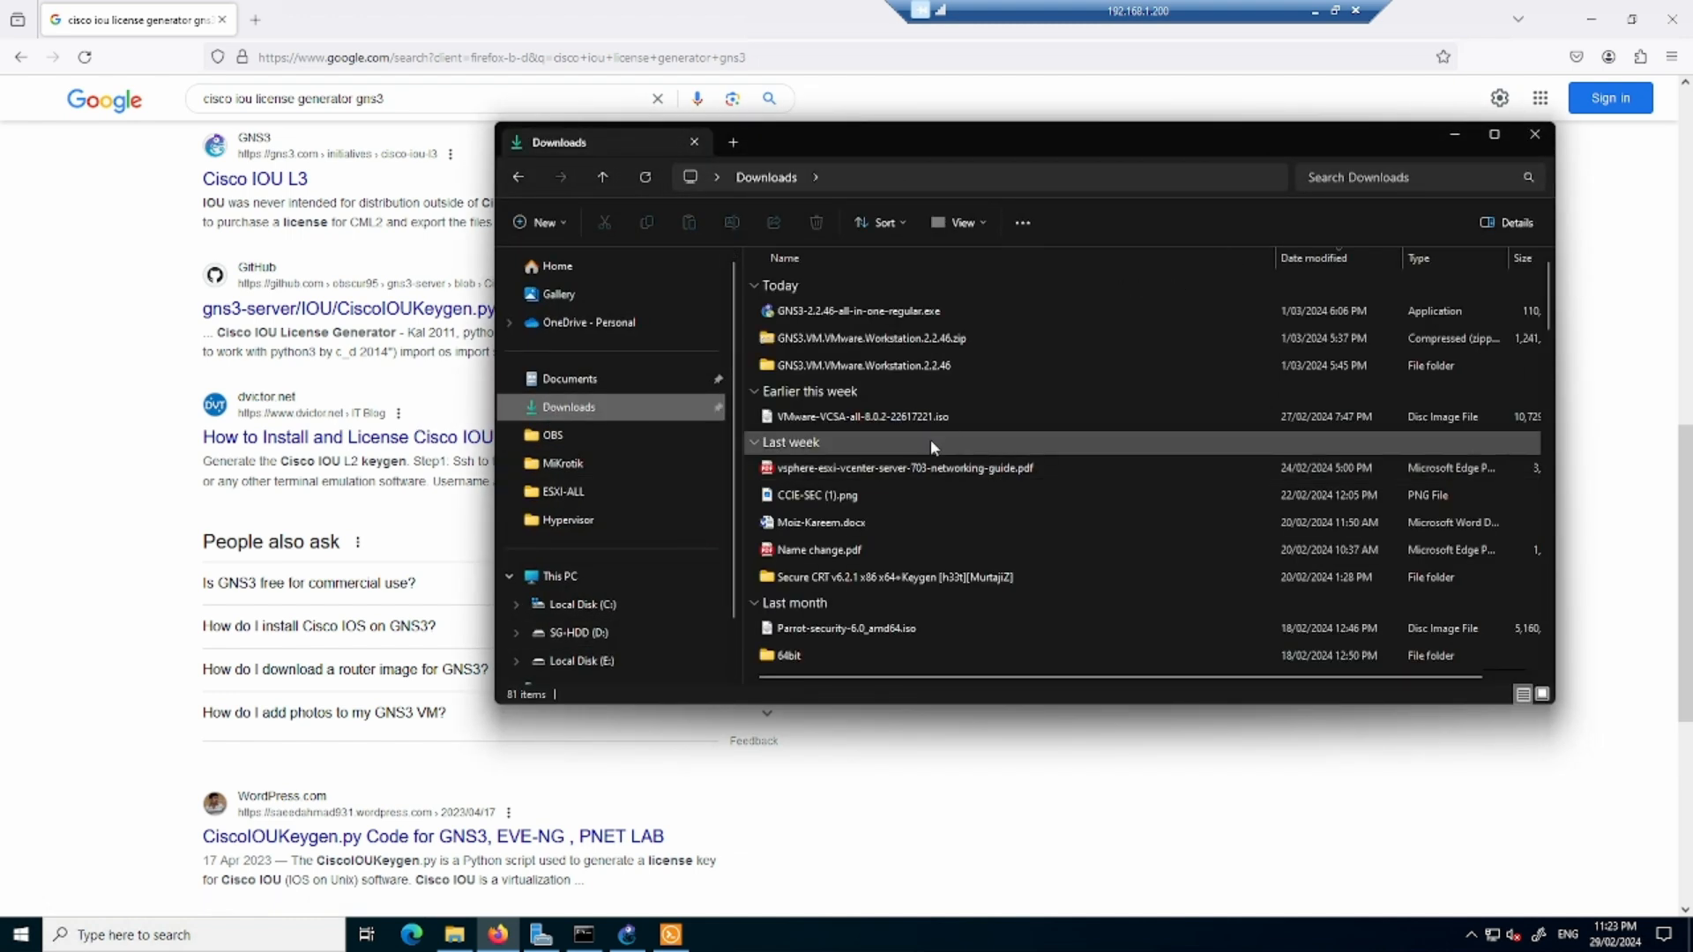
pyautogui.scroll(-4, 931, 467)
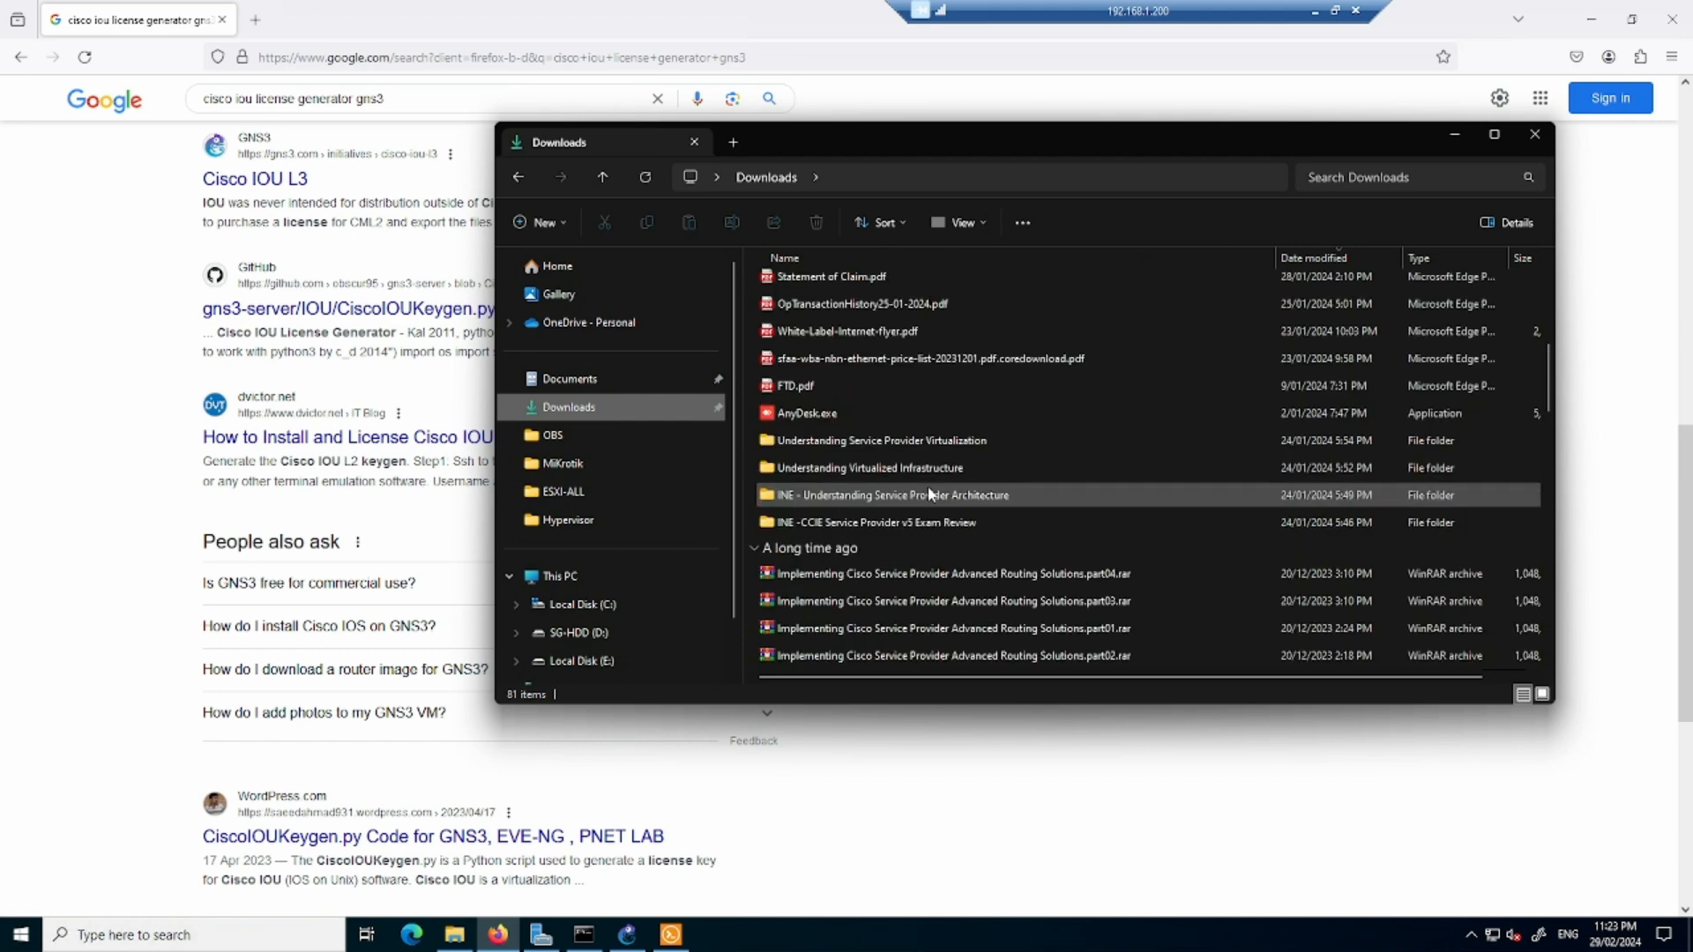
pyautogui.scroll(-10, 931, 499)
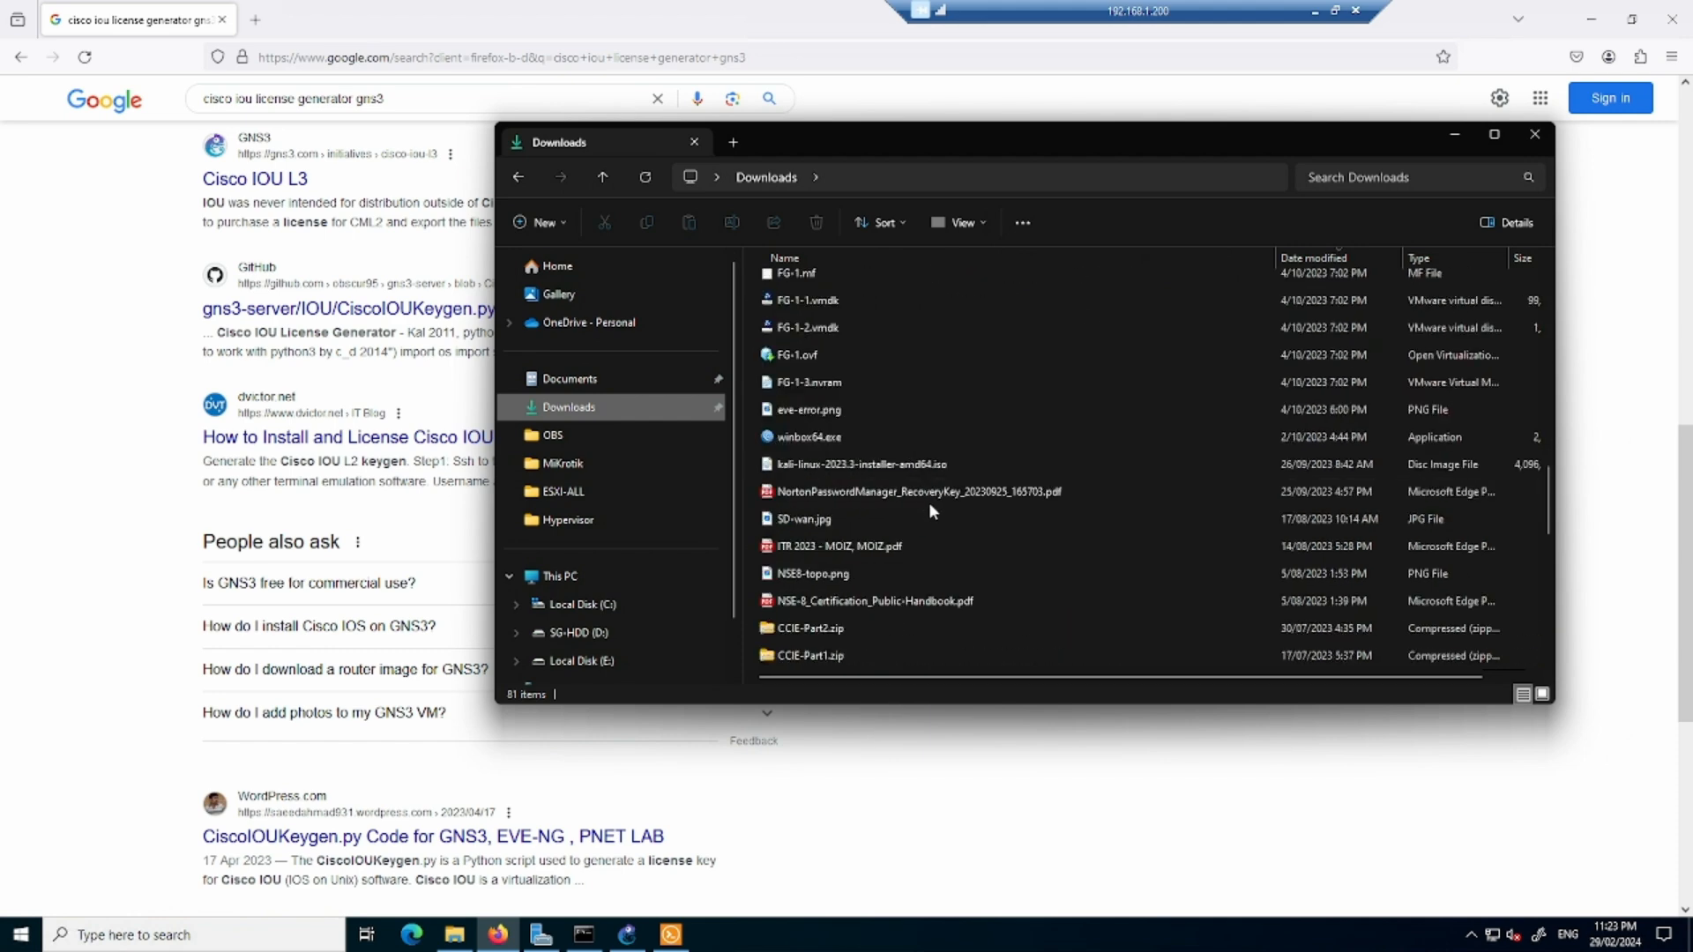
pyautogui.scroll(-5, 928, 548)
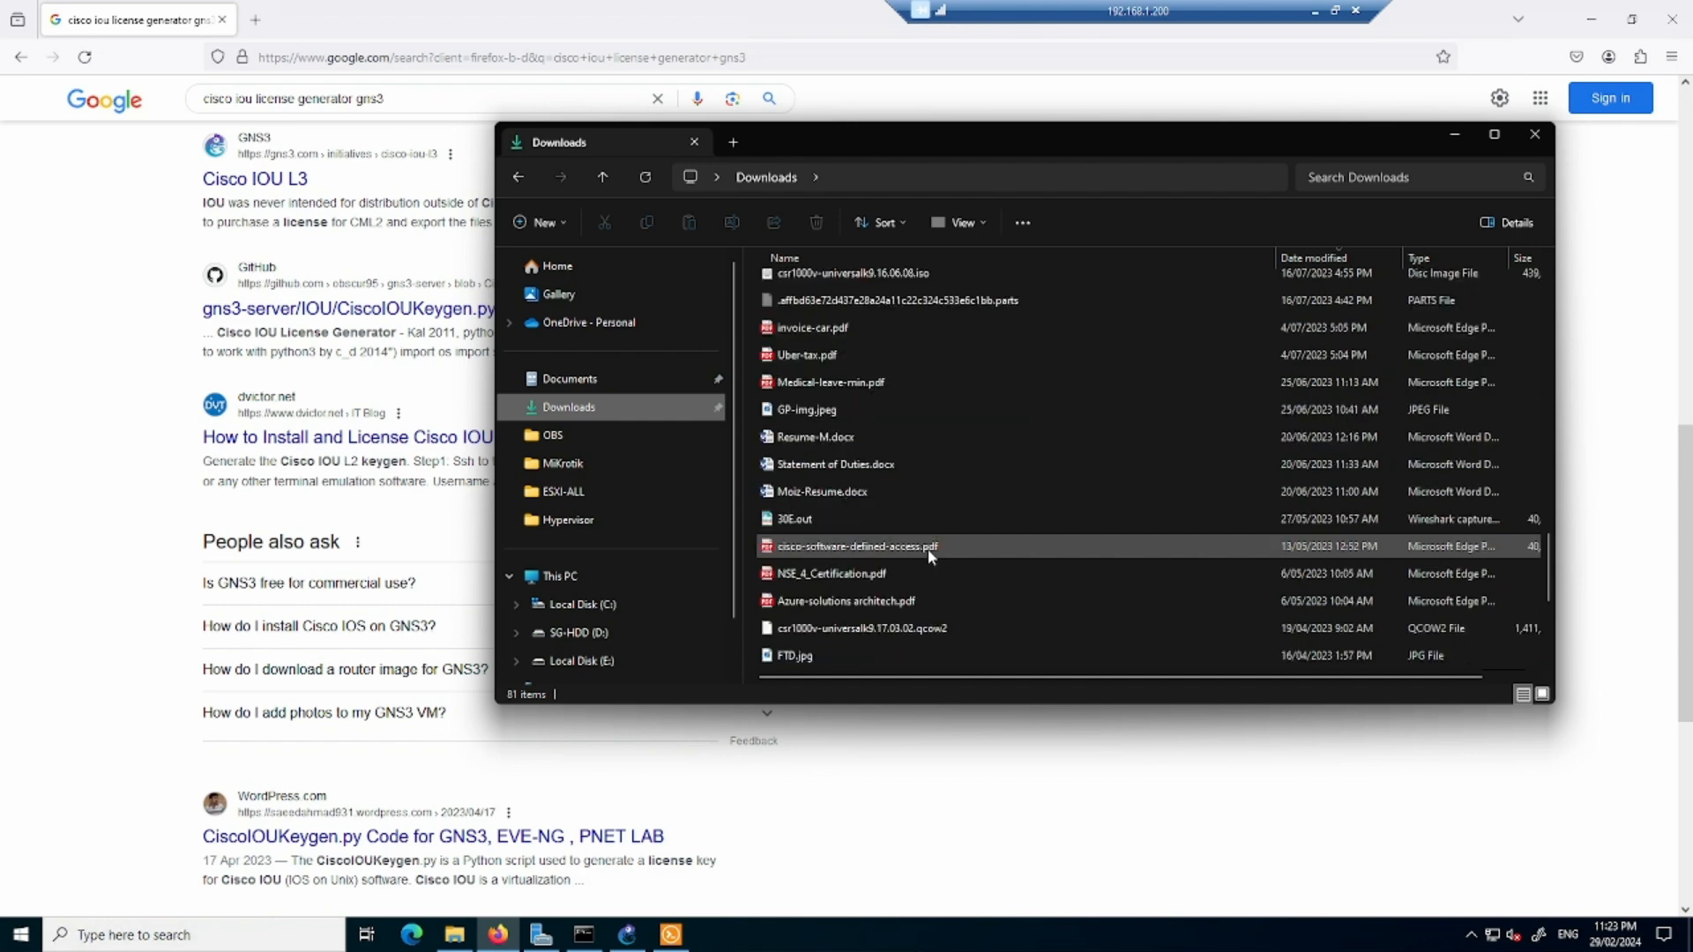
pyautogui.scroll(-1, 927, 548)
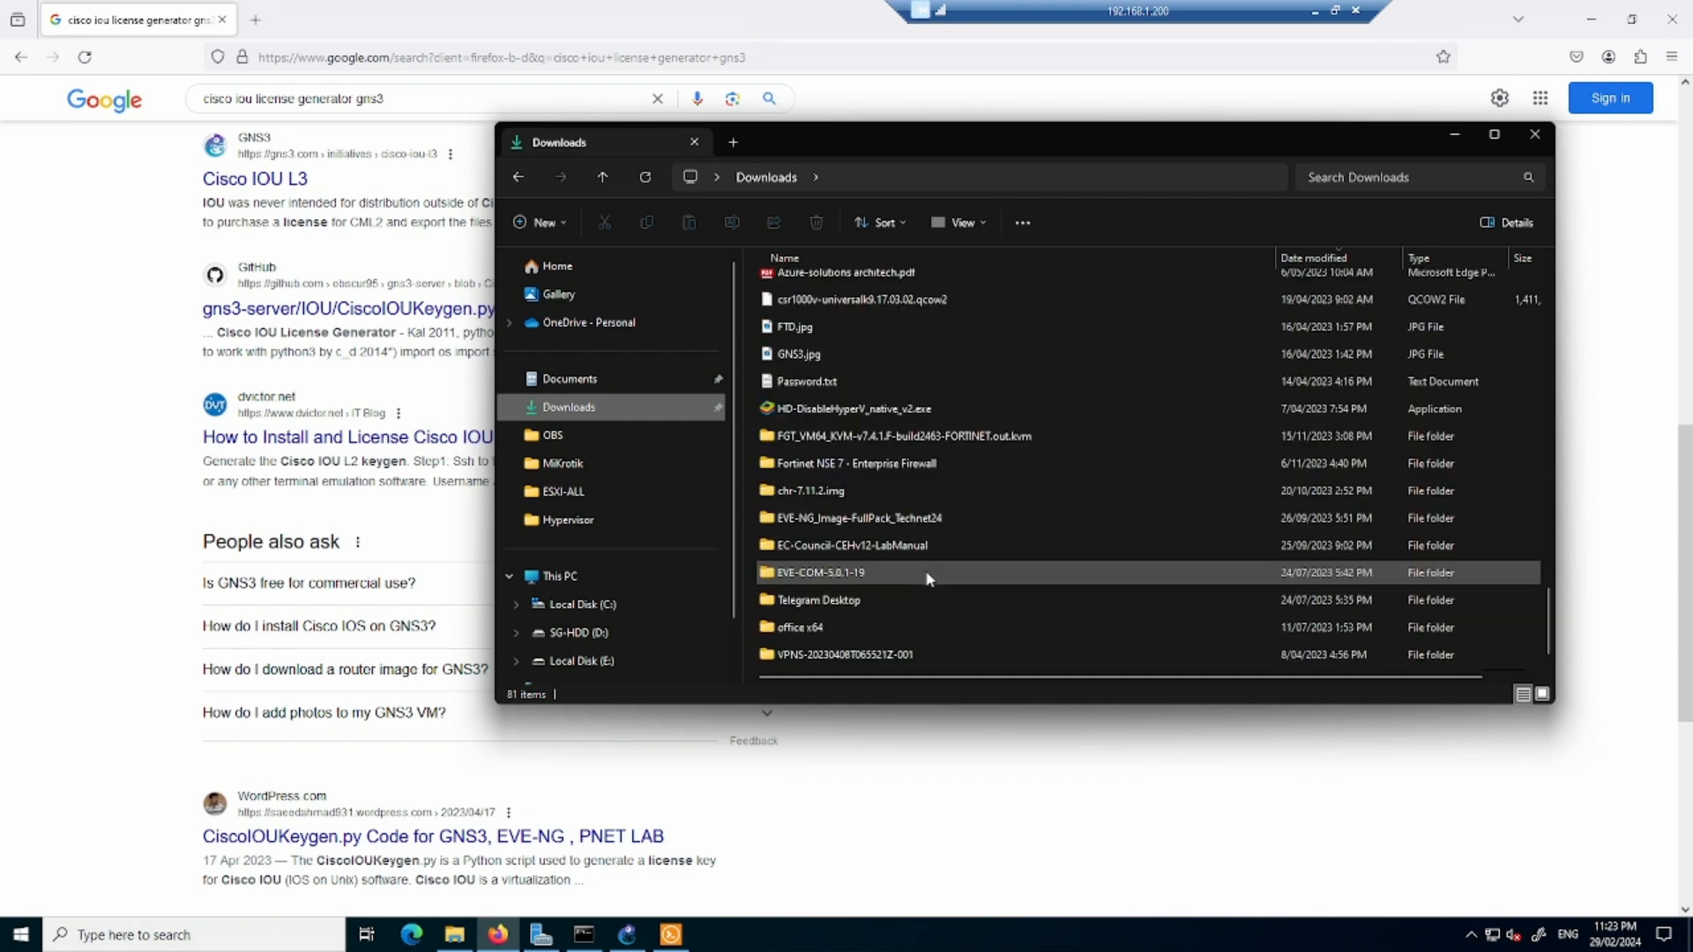
pyautogui.click(891, 600)
pyautogui.doubleClick(891, 599)
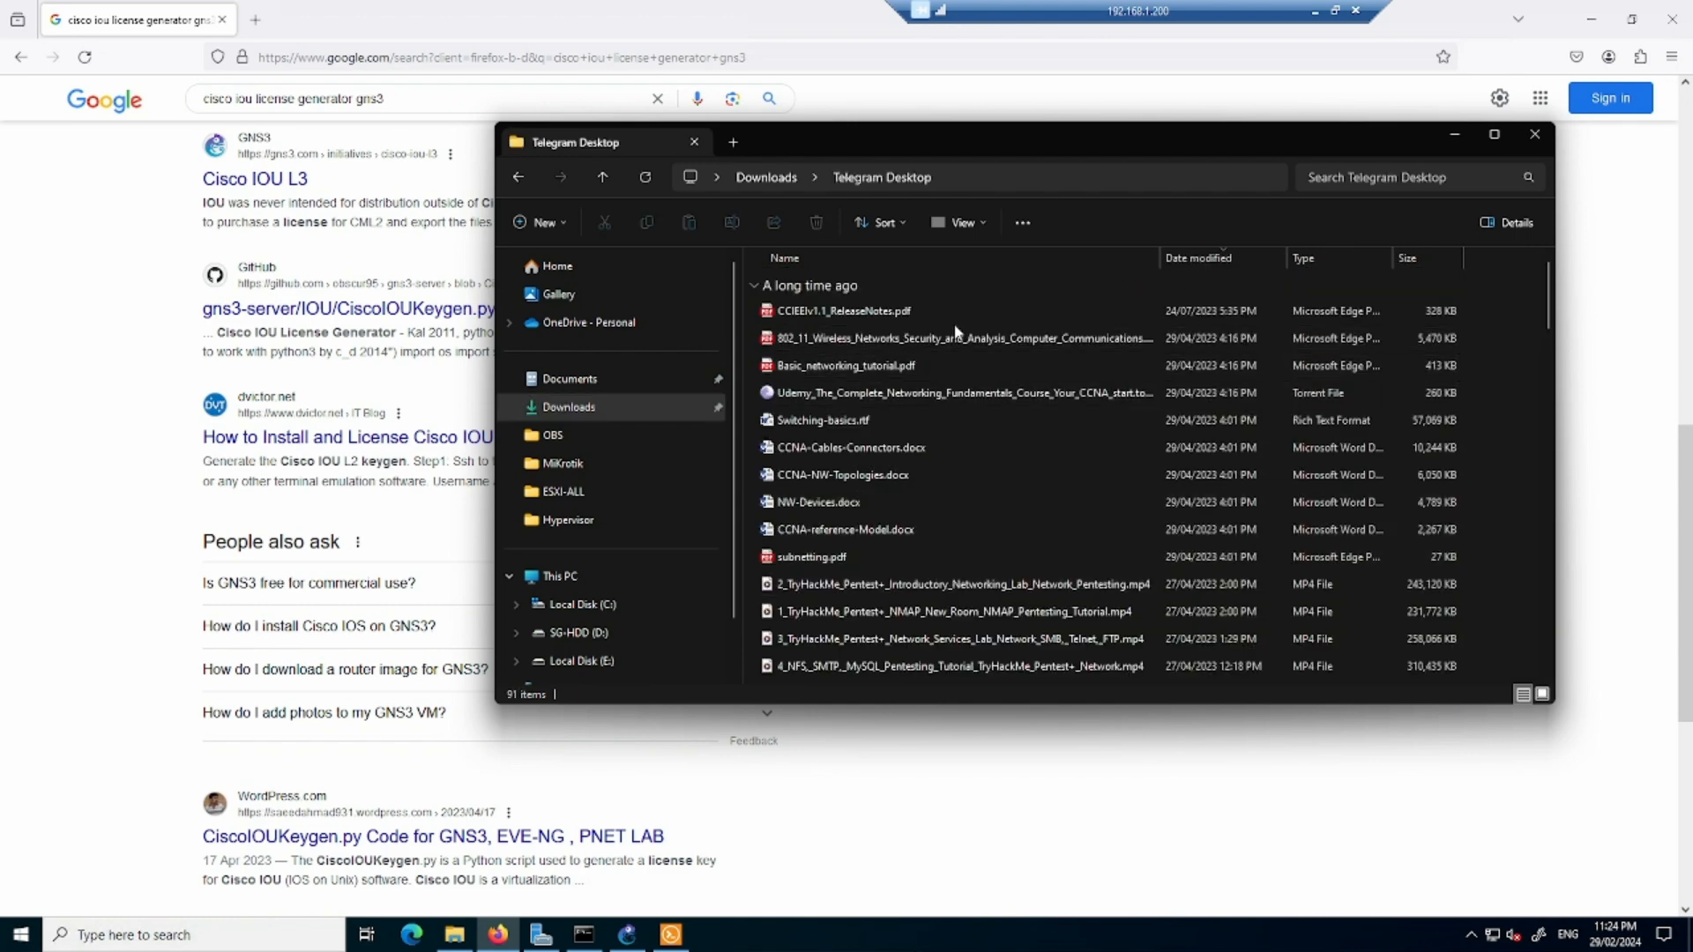
# - Find gns_key.txt in the Telegram Desktop folder, open it in Notepad and copy its wget command for CiscoIOUKeygen3f.py
pyautogui.scroll(-3, 951, 468)
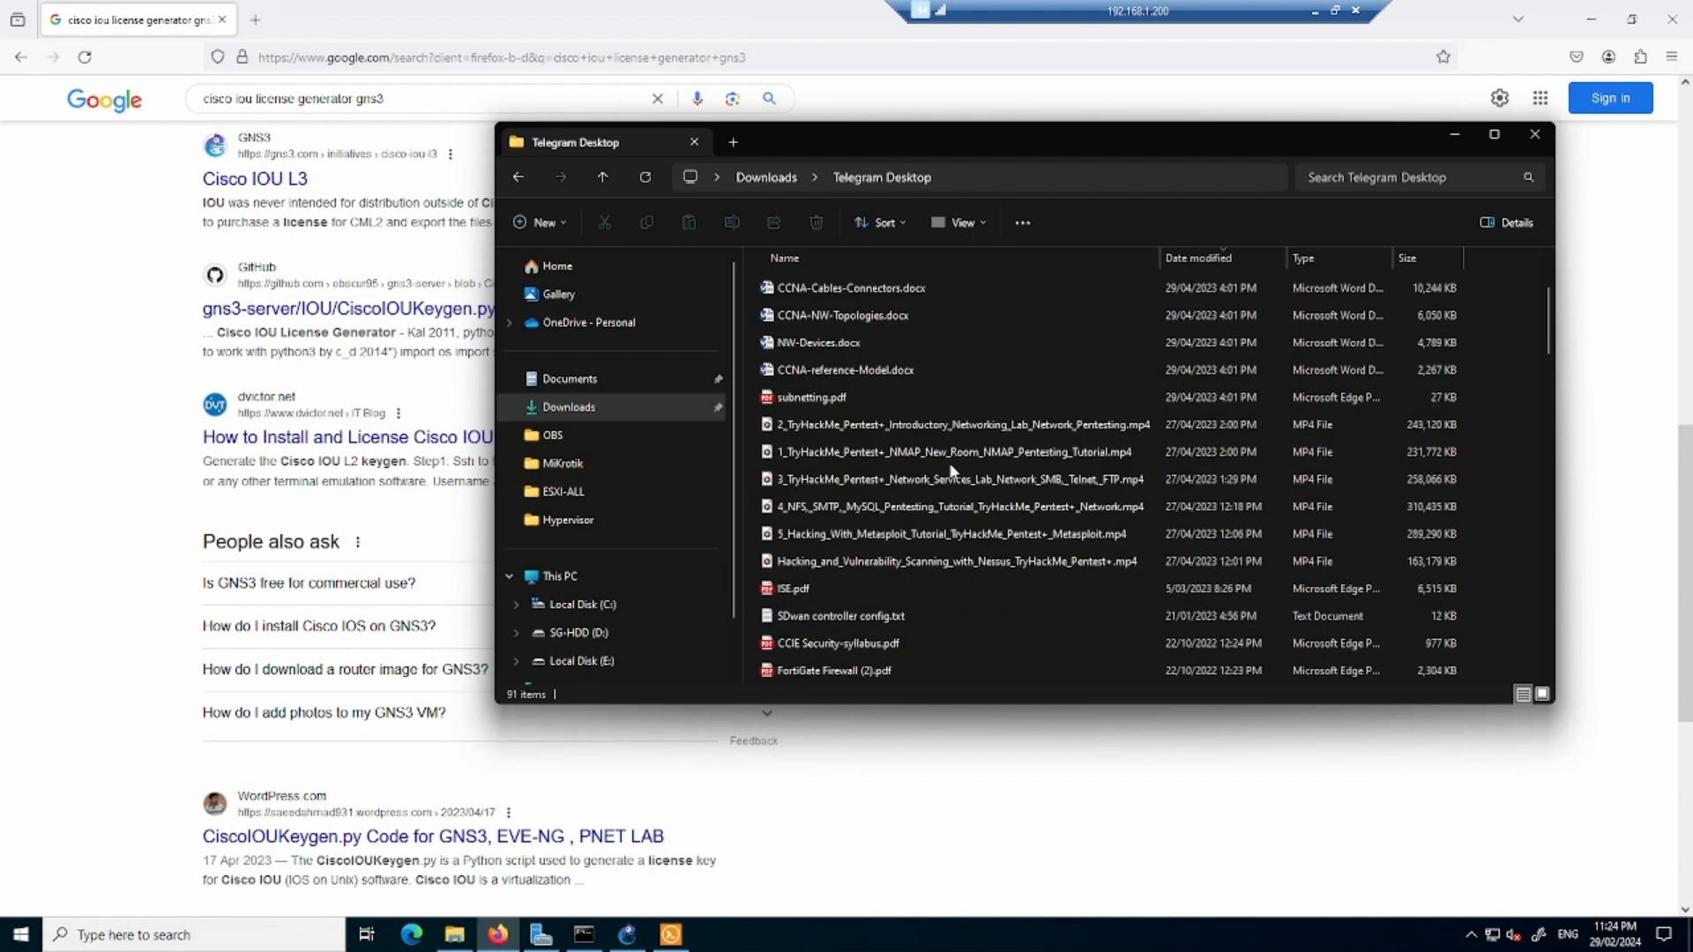
pyautogui.scroll(-3, 951, 471)
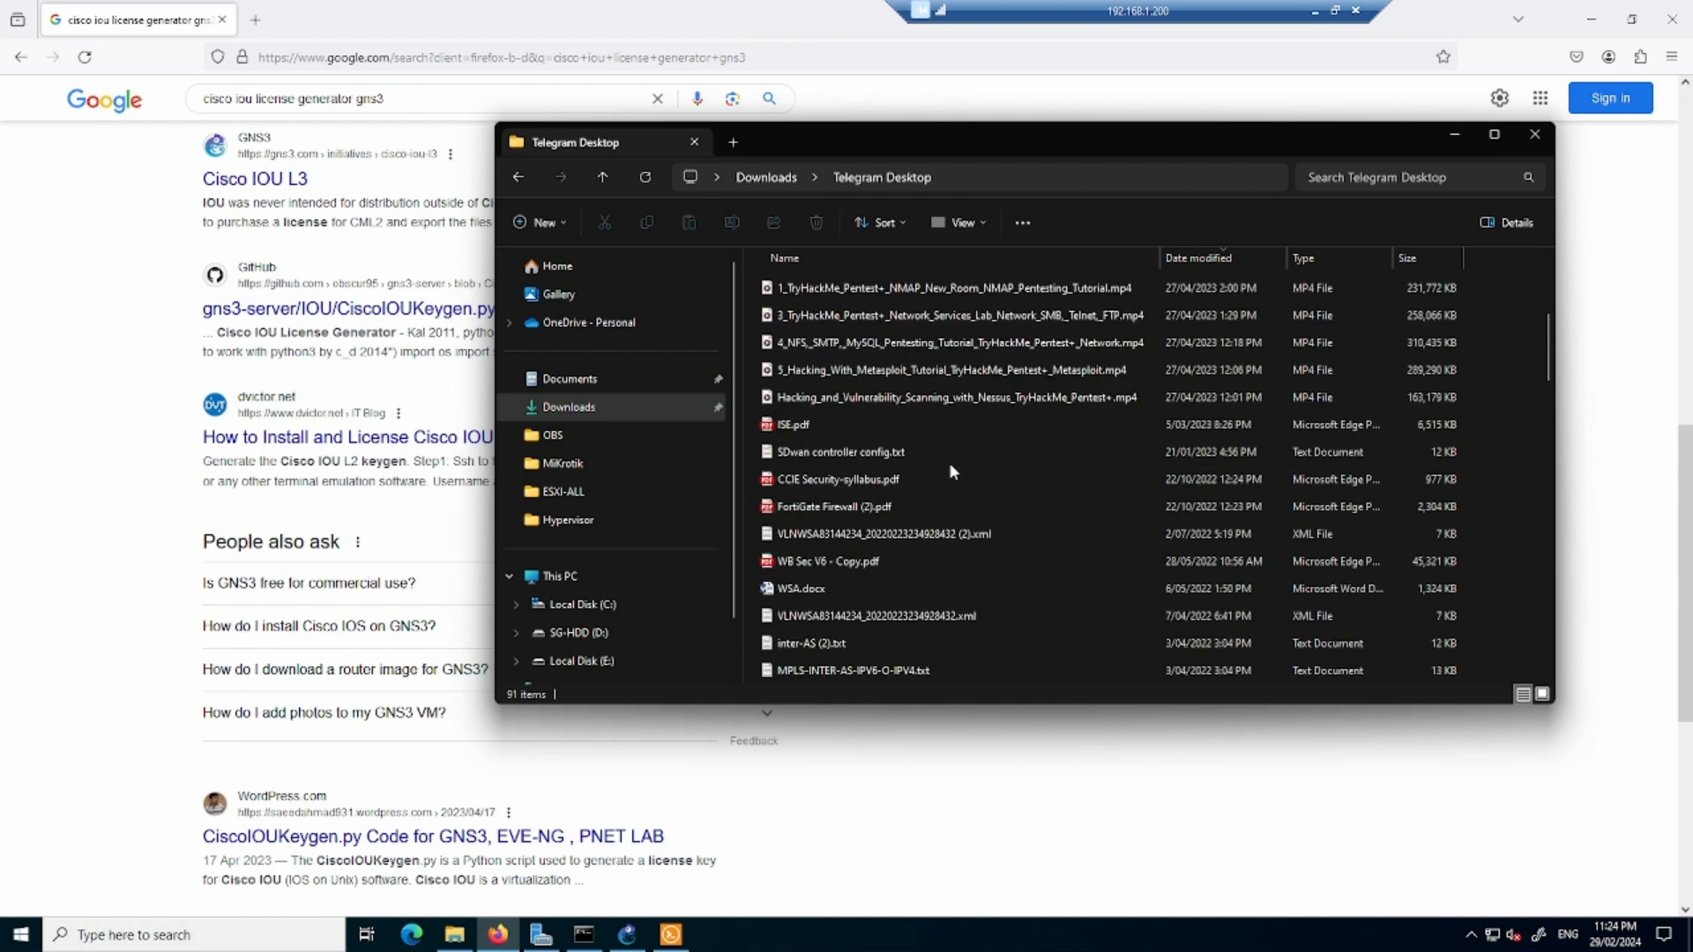
pyautogui.scroll(-4, 951, 469)
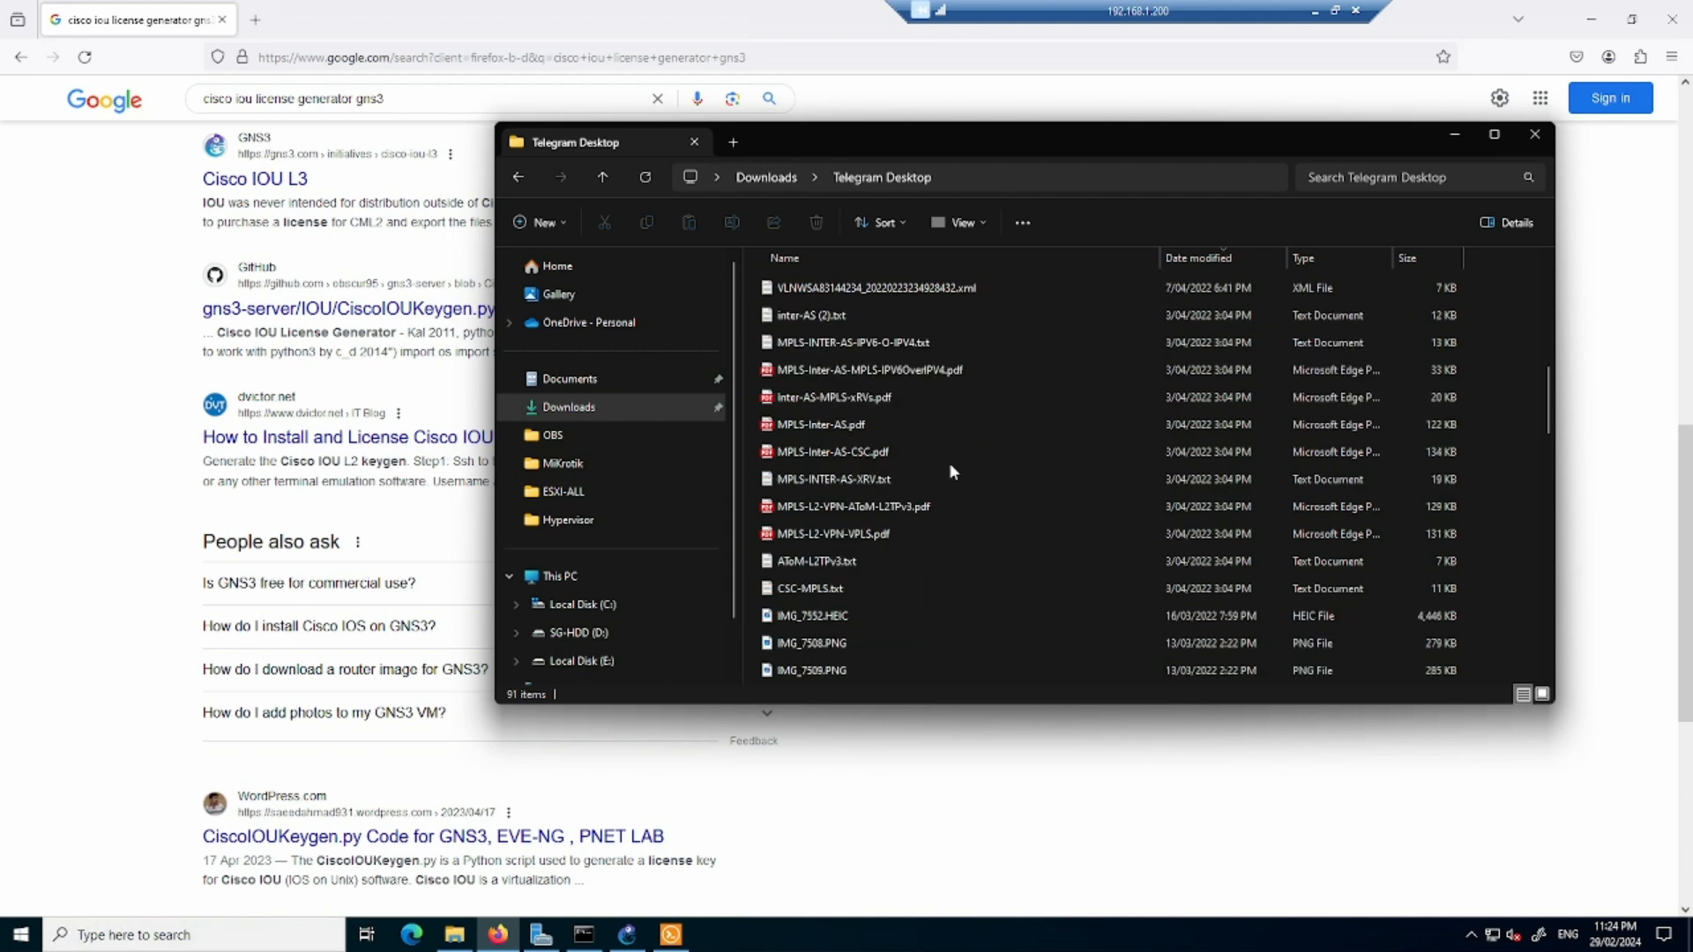
pyautogui.scroll(-5, 951, 471)
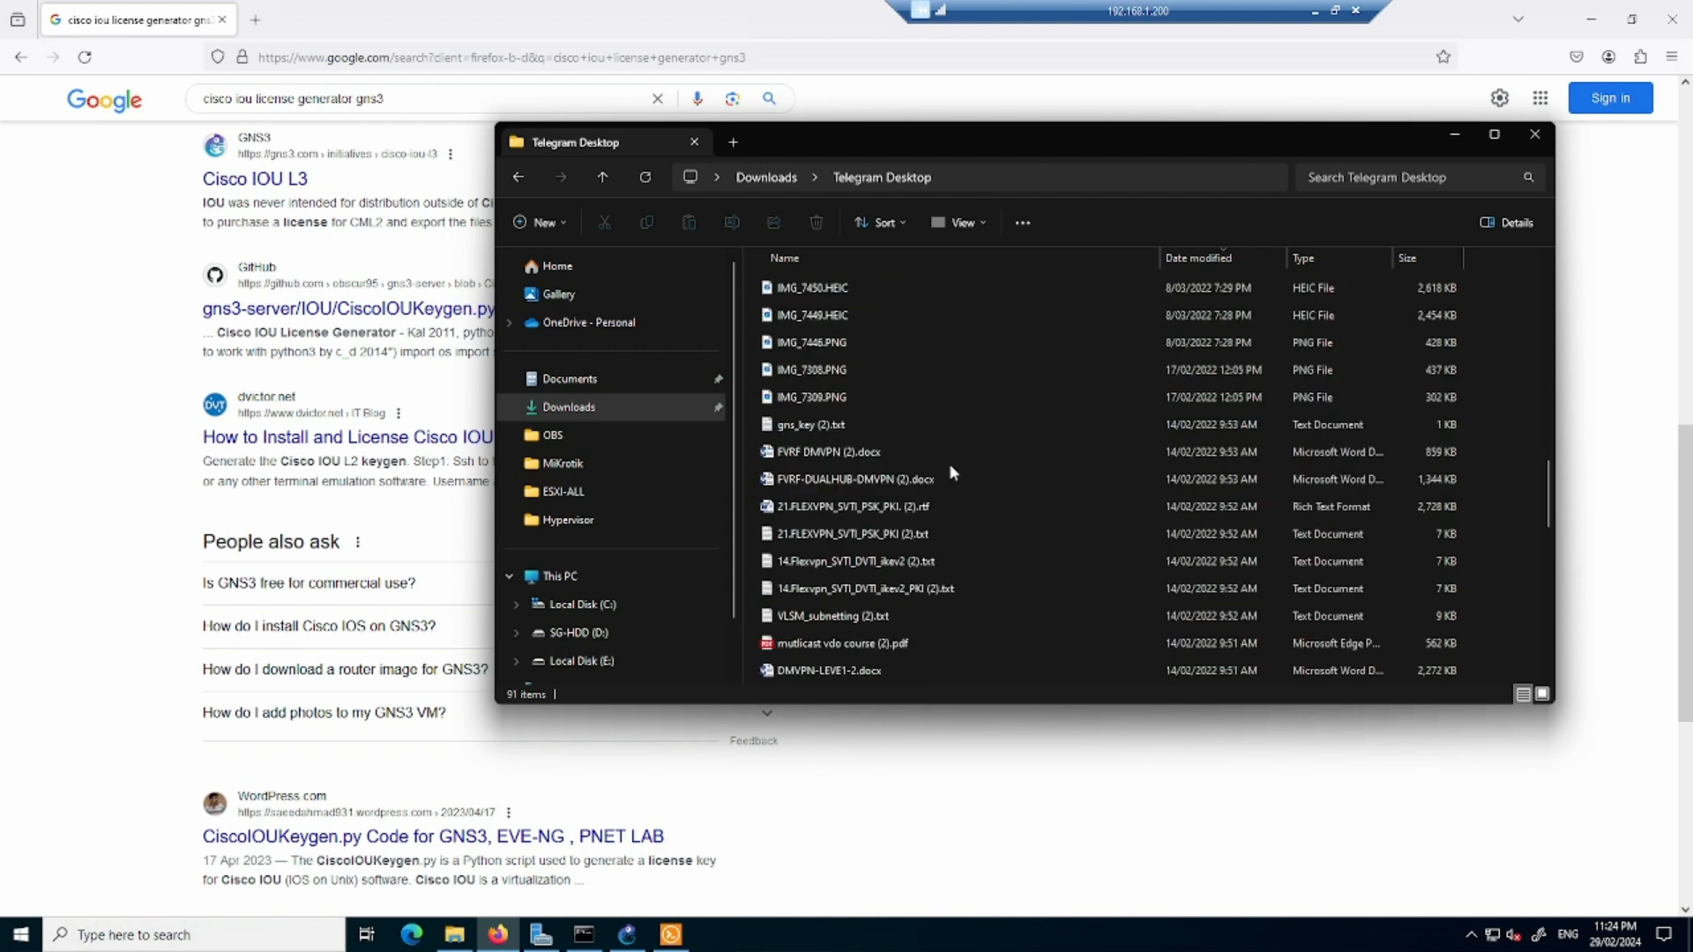
pyautogui.scroll(-3, 949, 473)
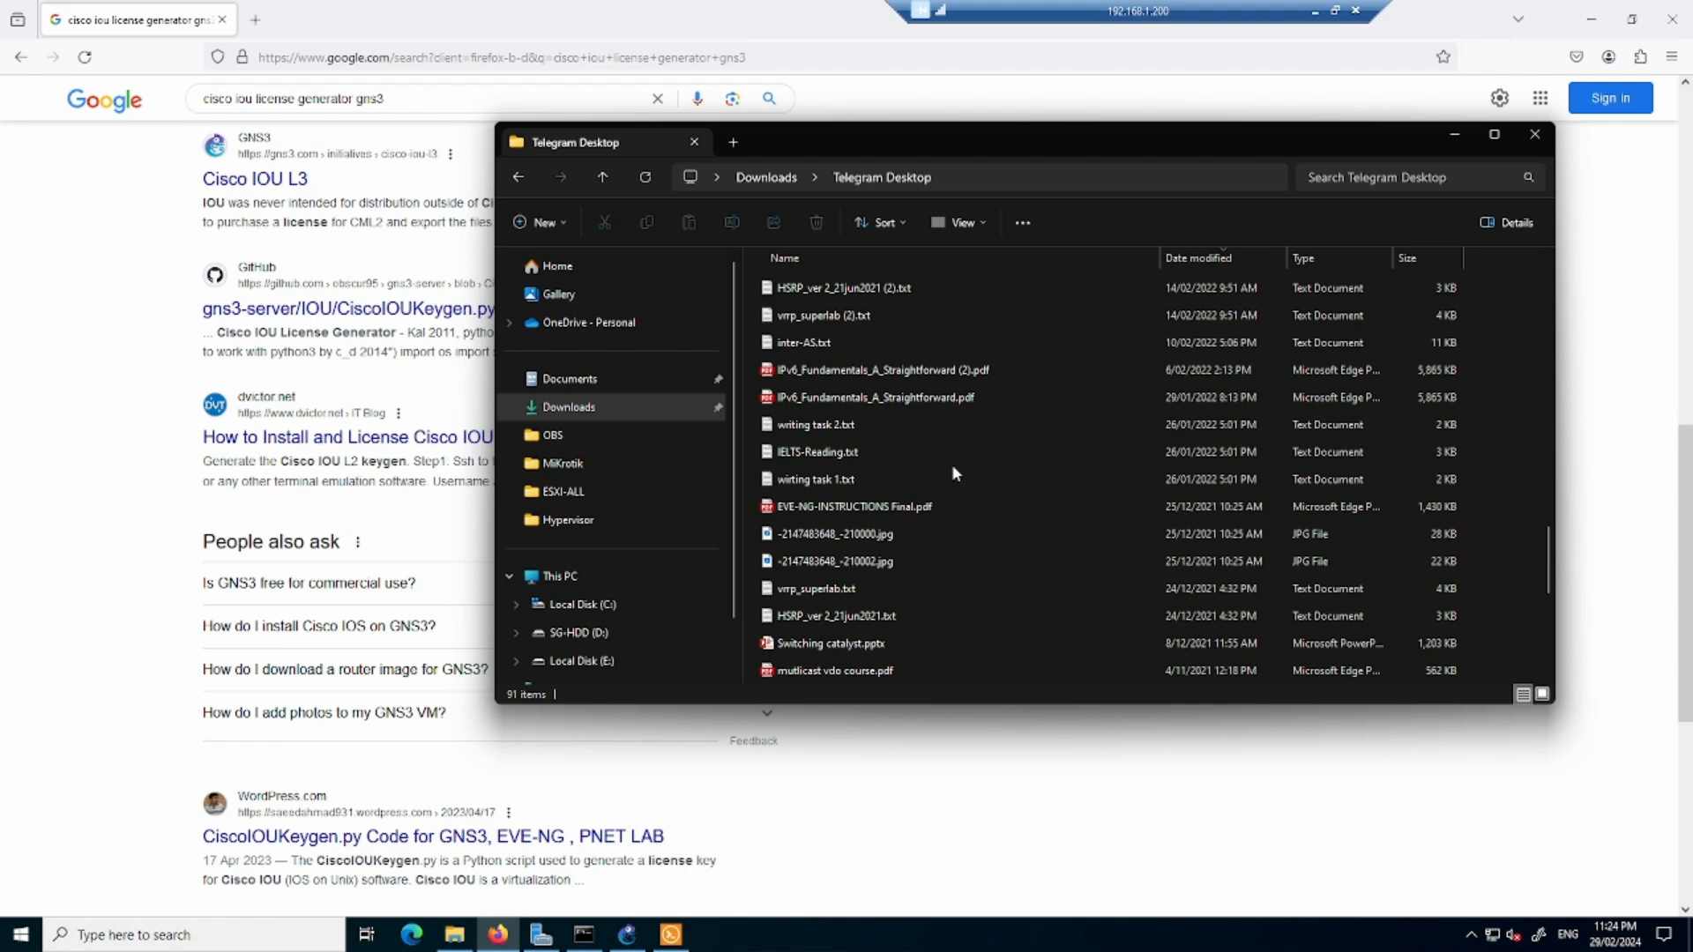
pyautogui.scroll(-3, 952, 469)
pyautogui.scroll(-3, 951, 464)
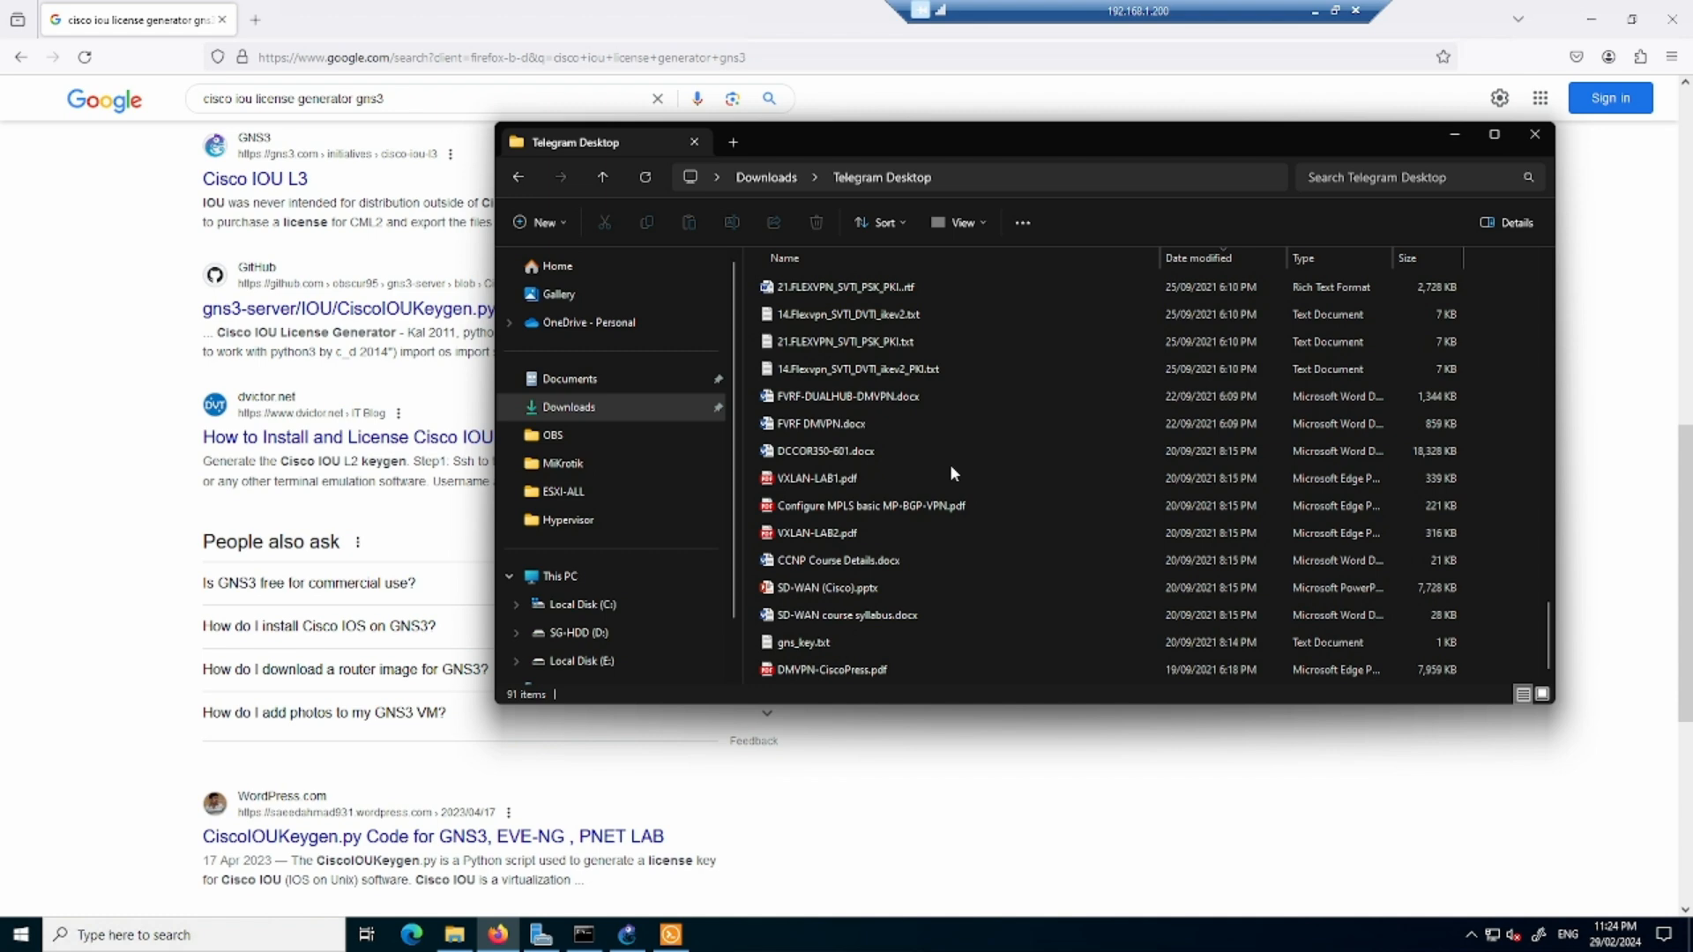
pyautogui.click(851, 644)
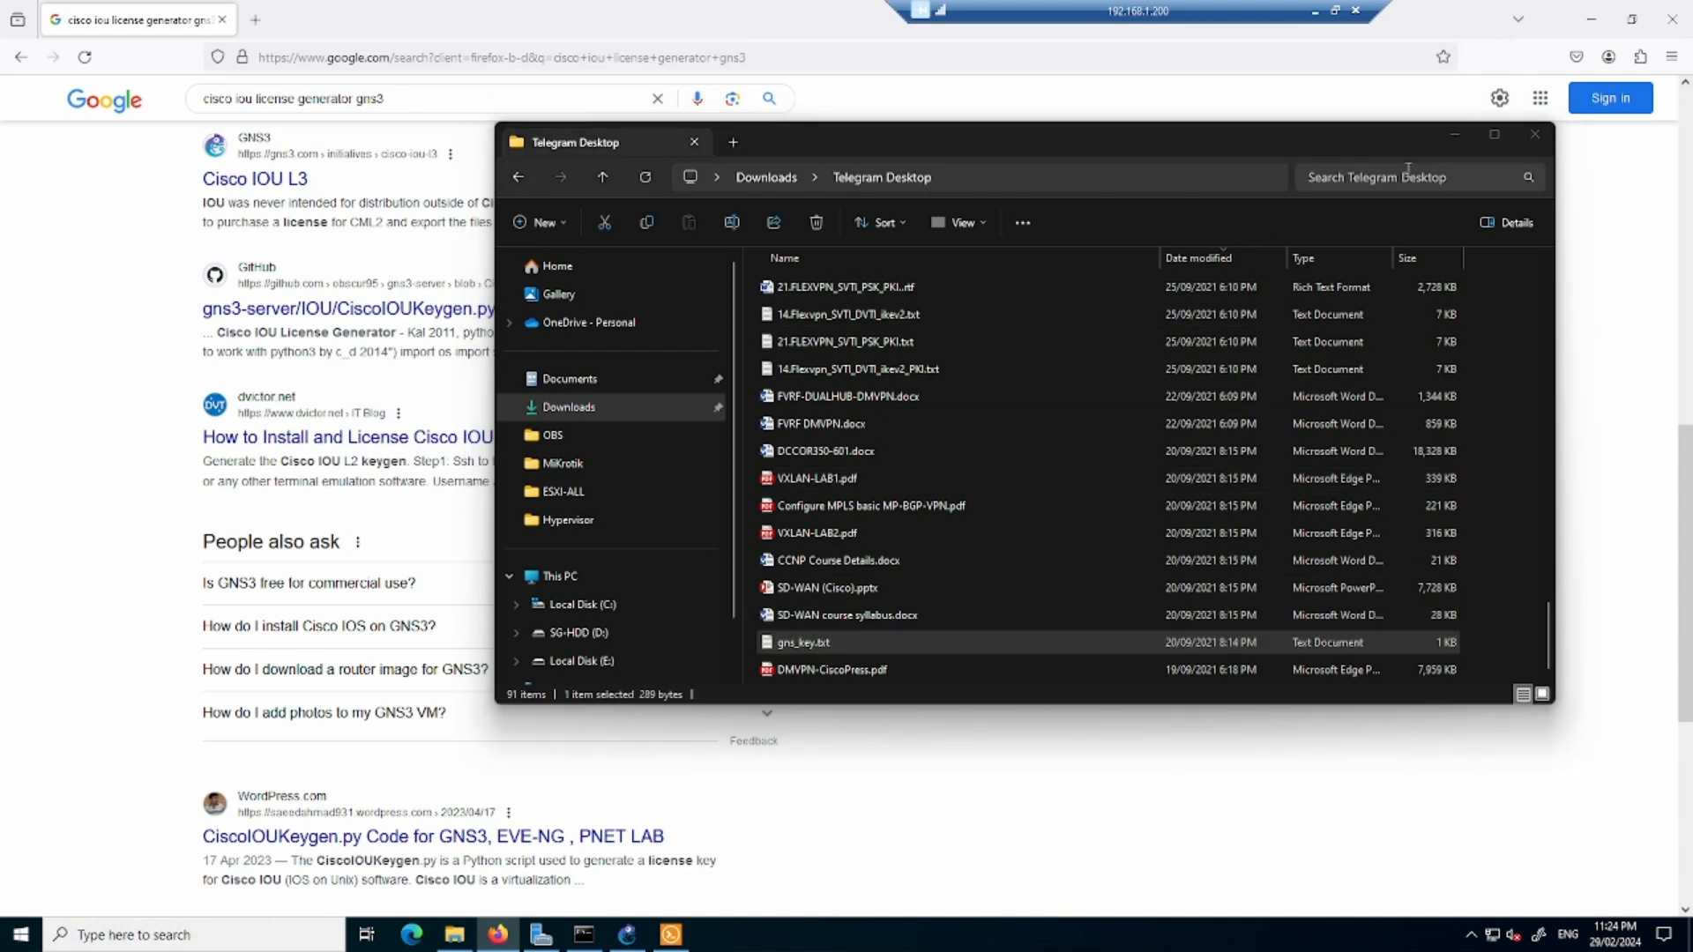
pyautogui.click(1453, 136)
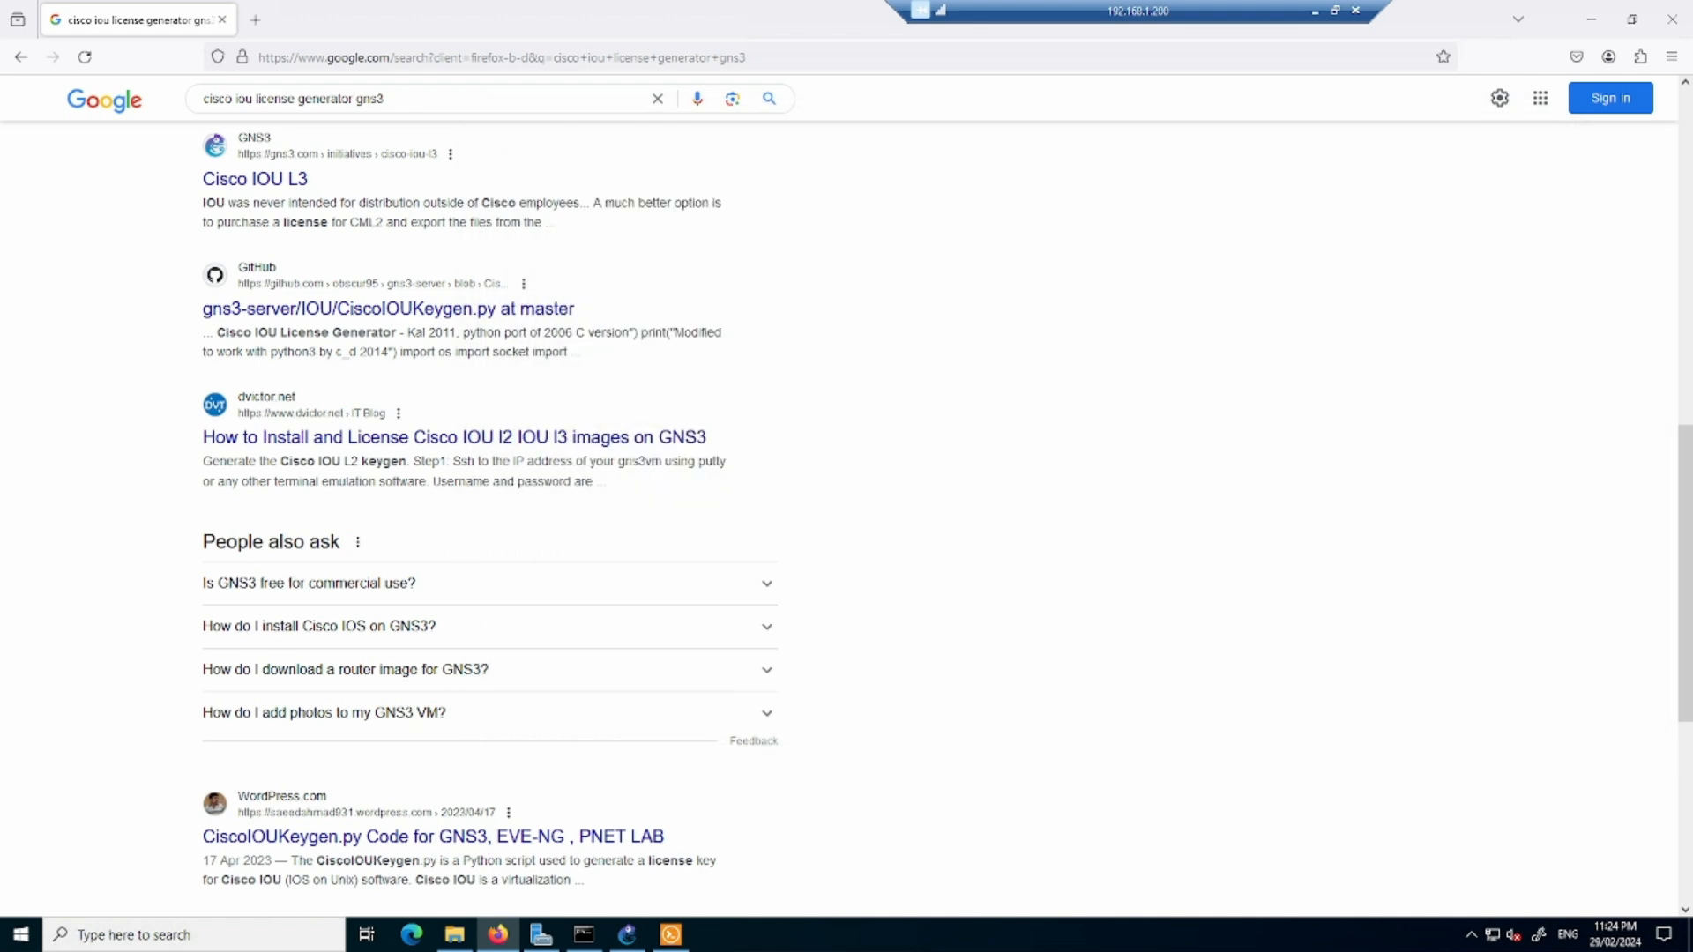
pyautogui.moveTo(1692, 557); pyautogui.dragTo(684, 395)
pyautogui.moveTo(961, 375); pyautogui.dragTo(687, 258)
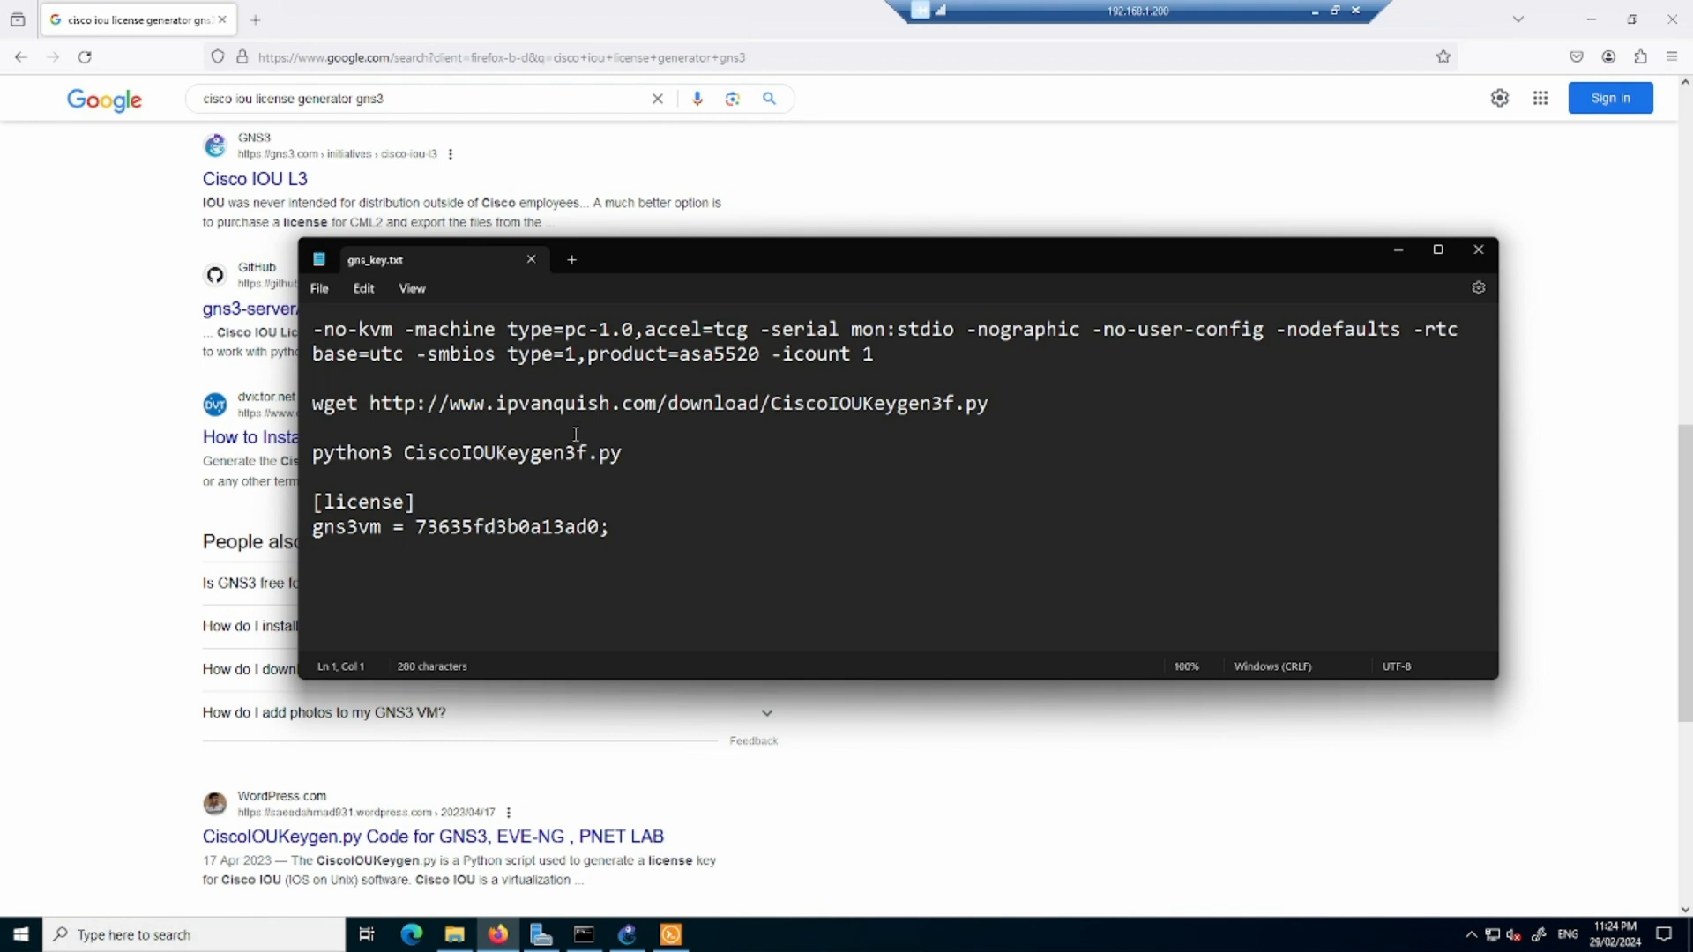
pyautogui.moveTo(315, 406); pyautogui.dragTo(1004, 405)
pyautogui.hotkey('ctrl', 'c')
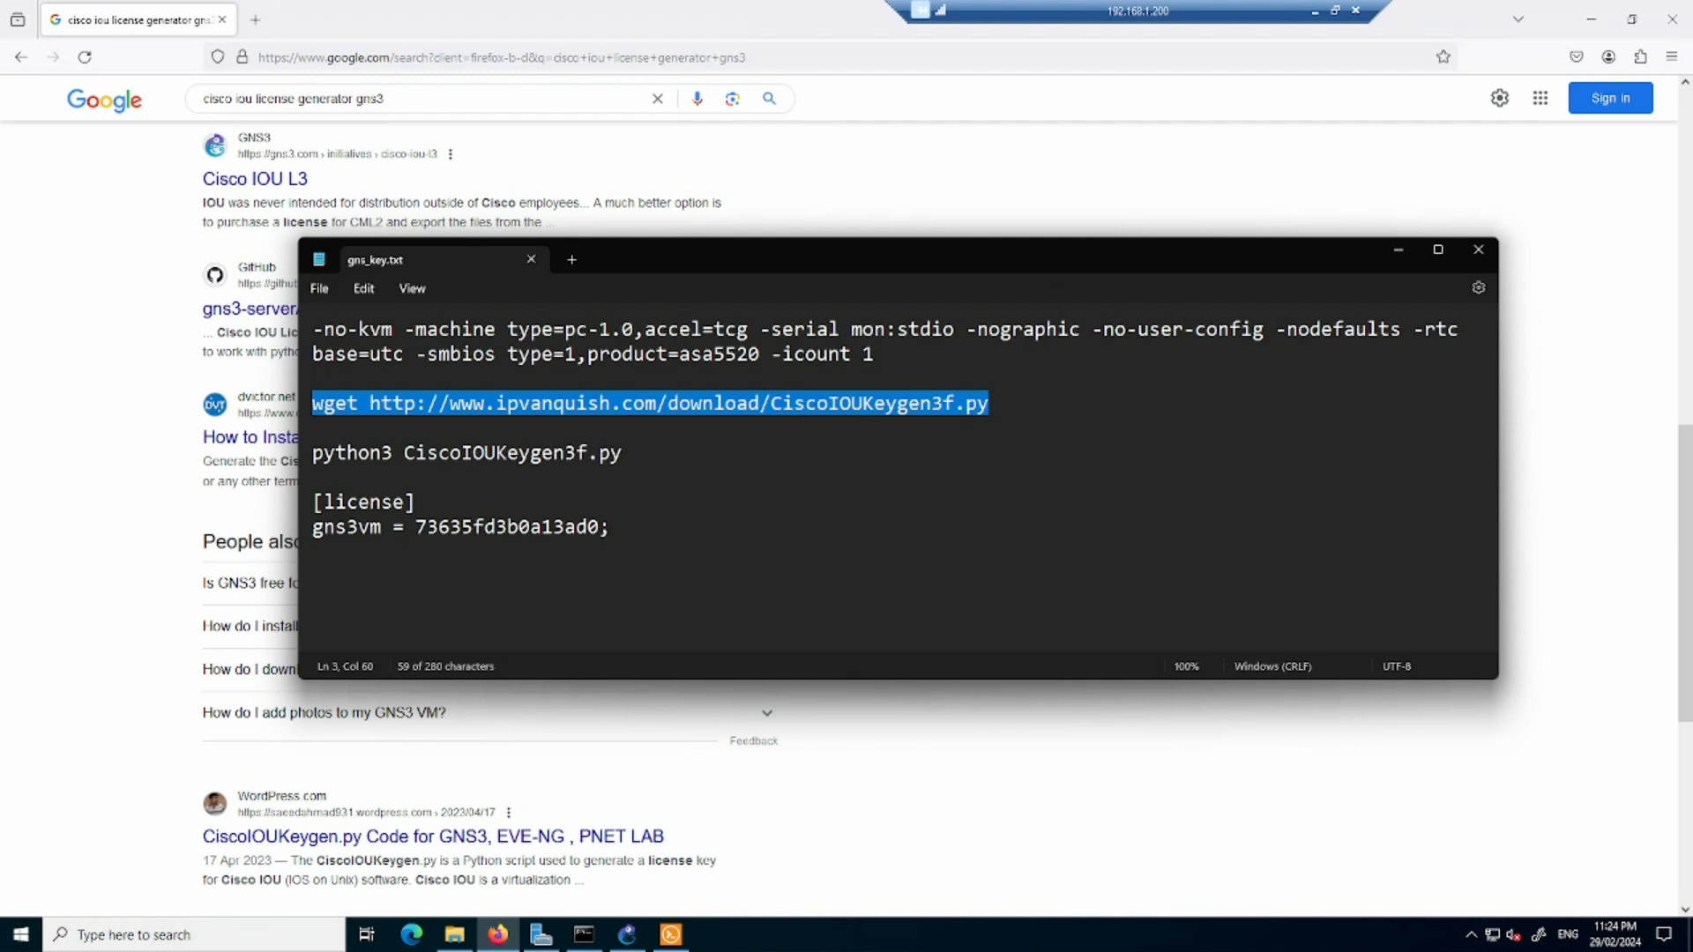
# - In PuTTY, open an SSH session to 192.168.1.47 and log in as gns3 with the account password
pyautogui.hotkey('alt', 'Tab')
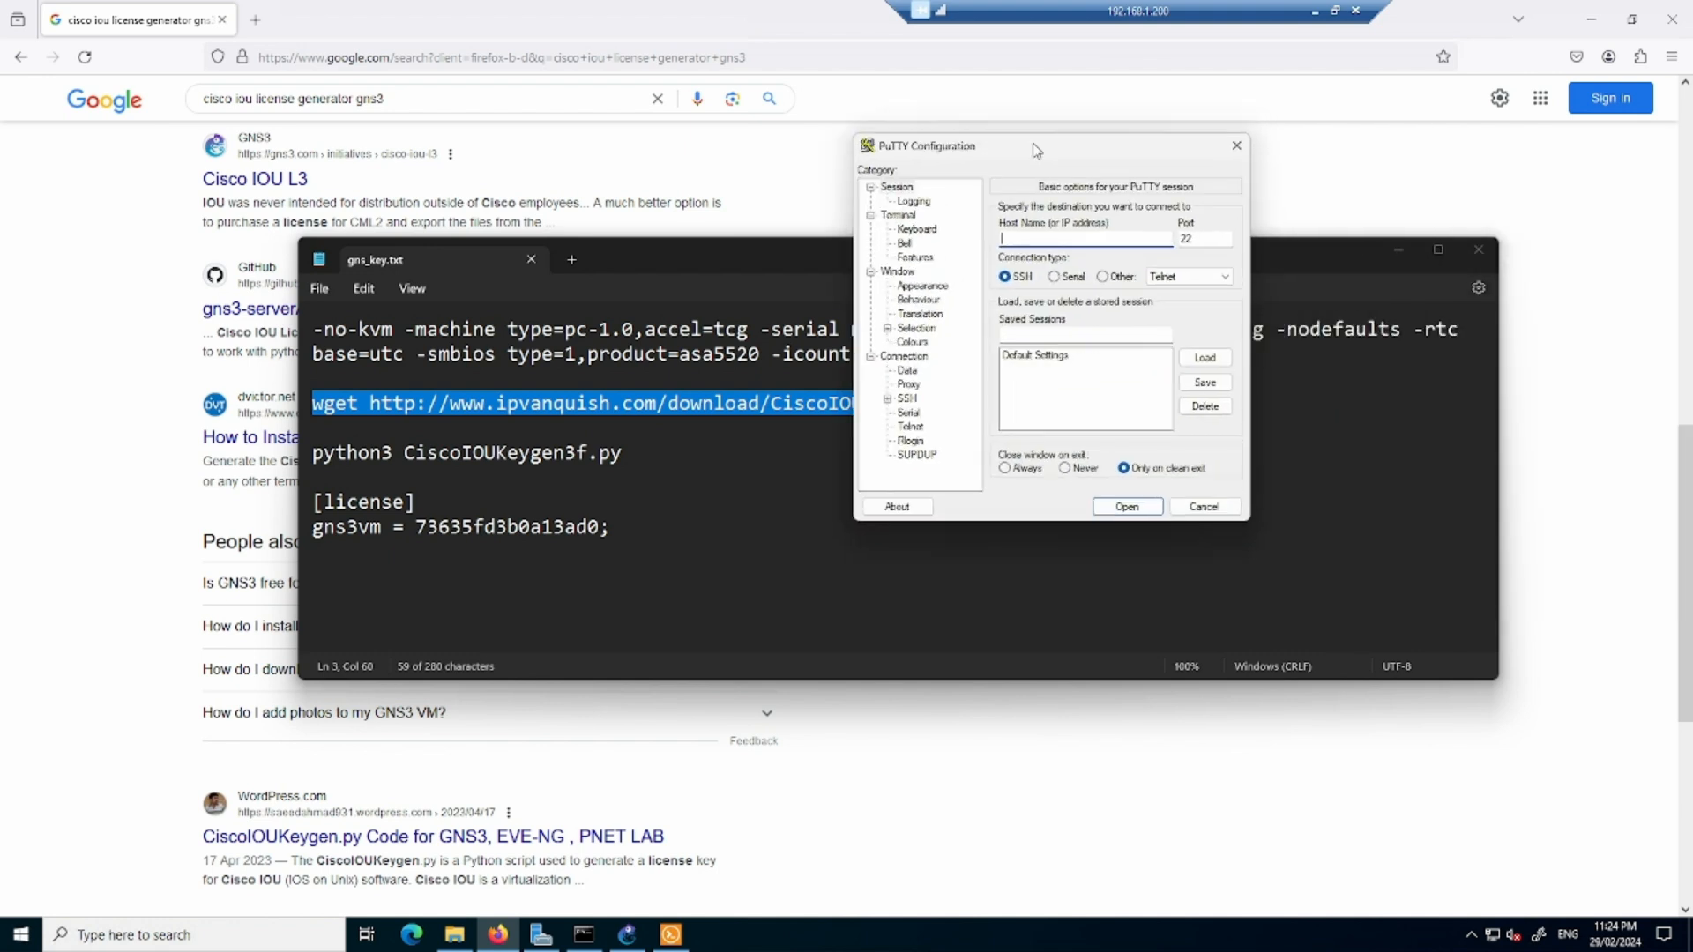
pyautogui.write('192.168.1.47')
pyautogui.press('Return')
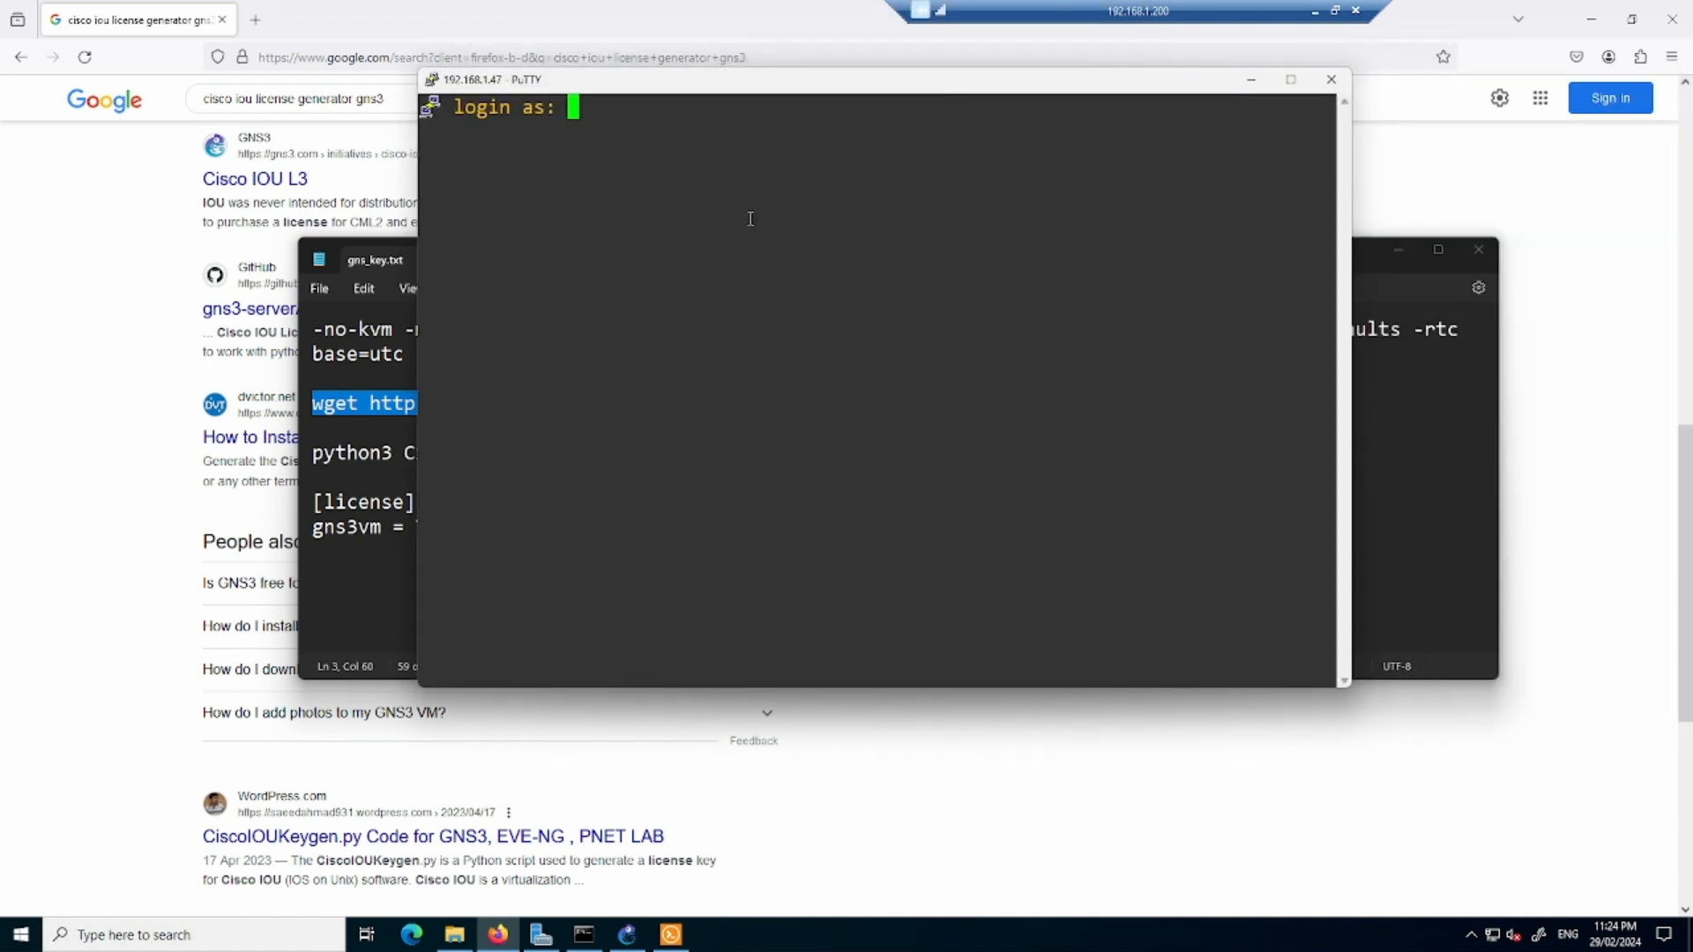
pyautogui.write('gns3')
pyautogui.press('Return')
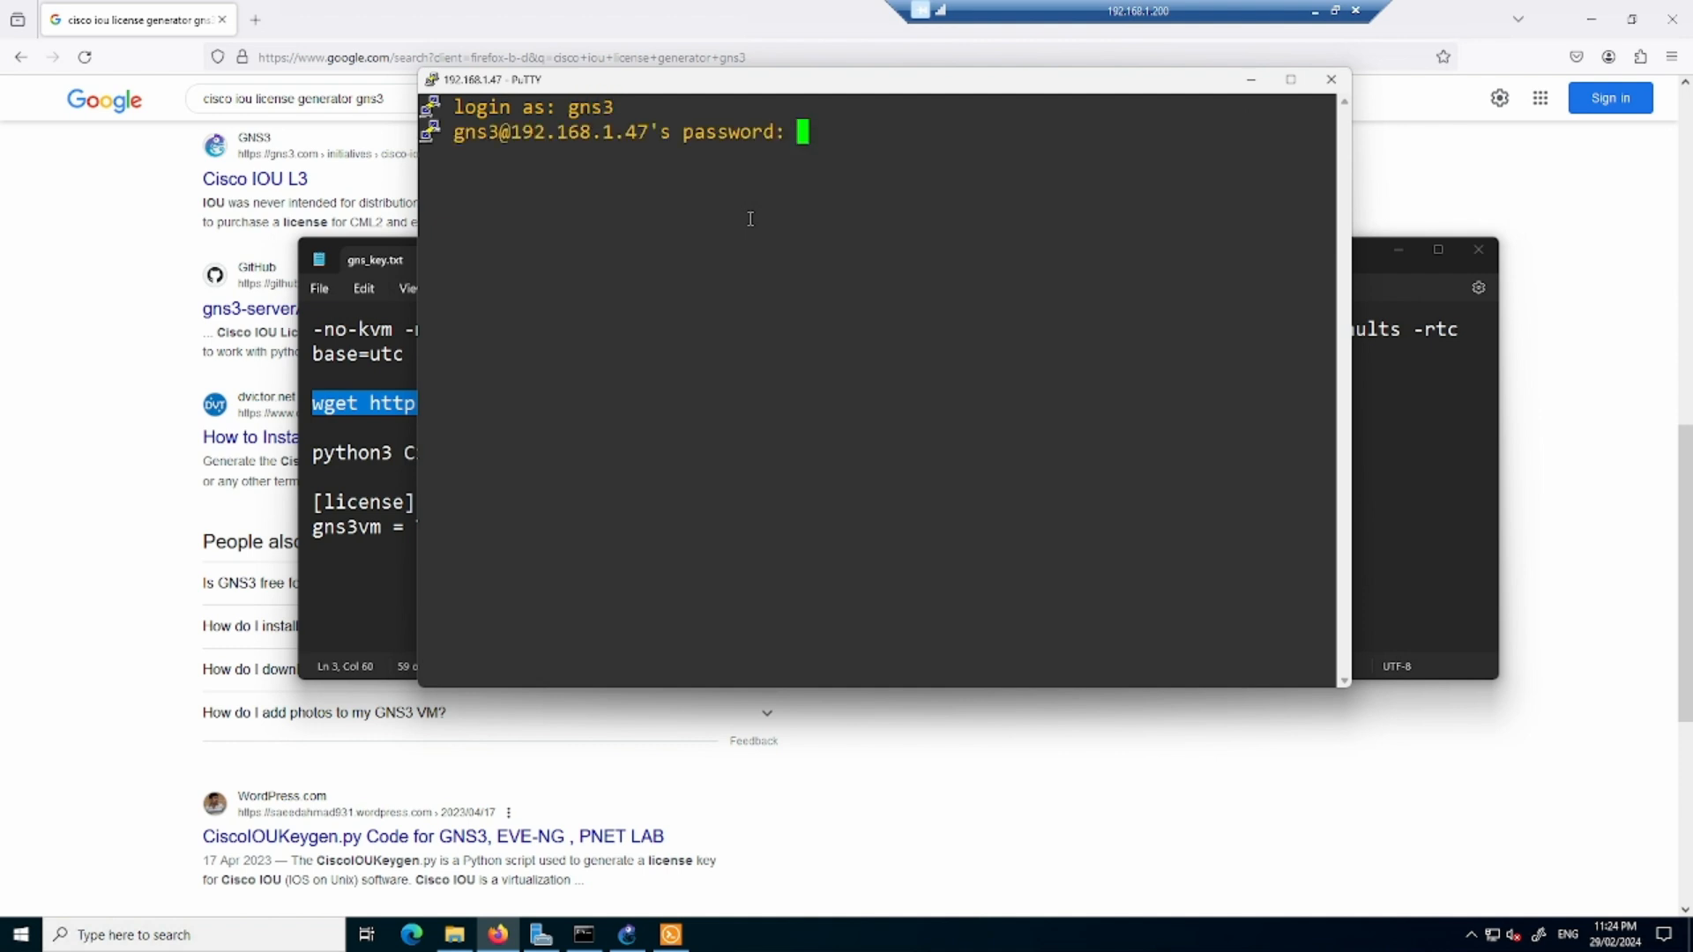
pyautogui.press('Return')
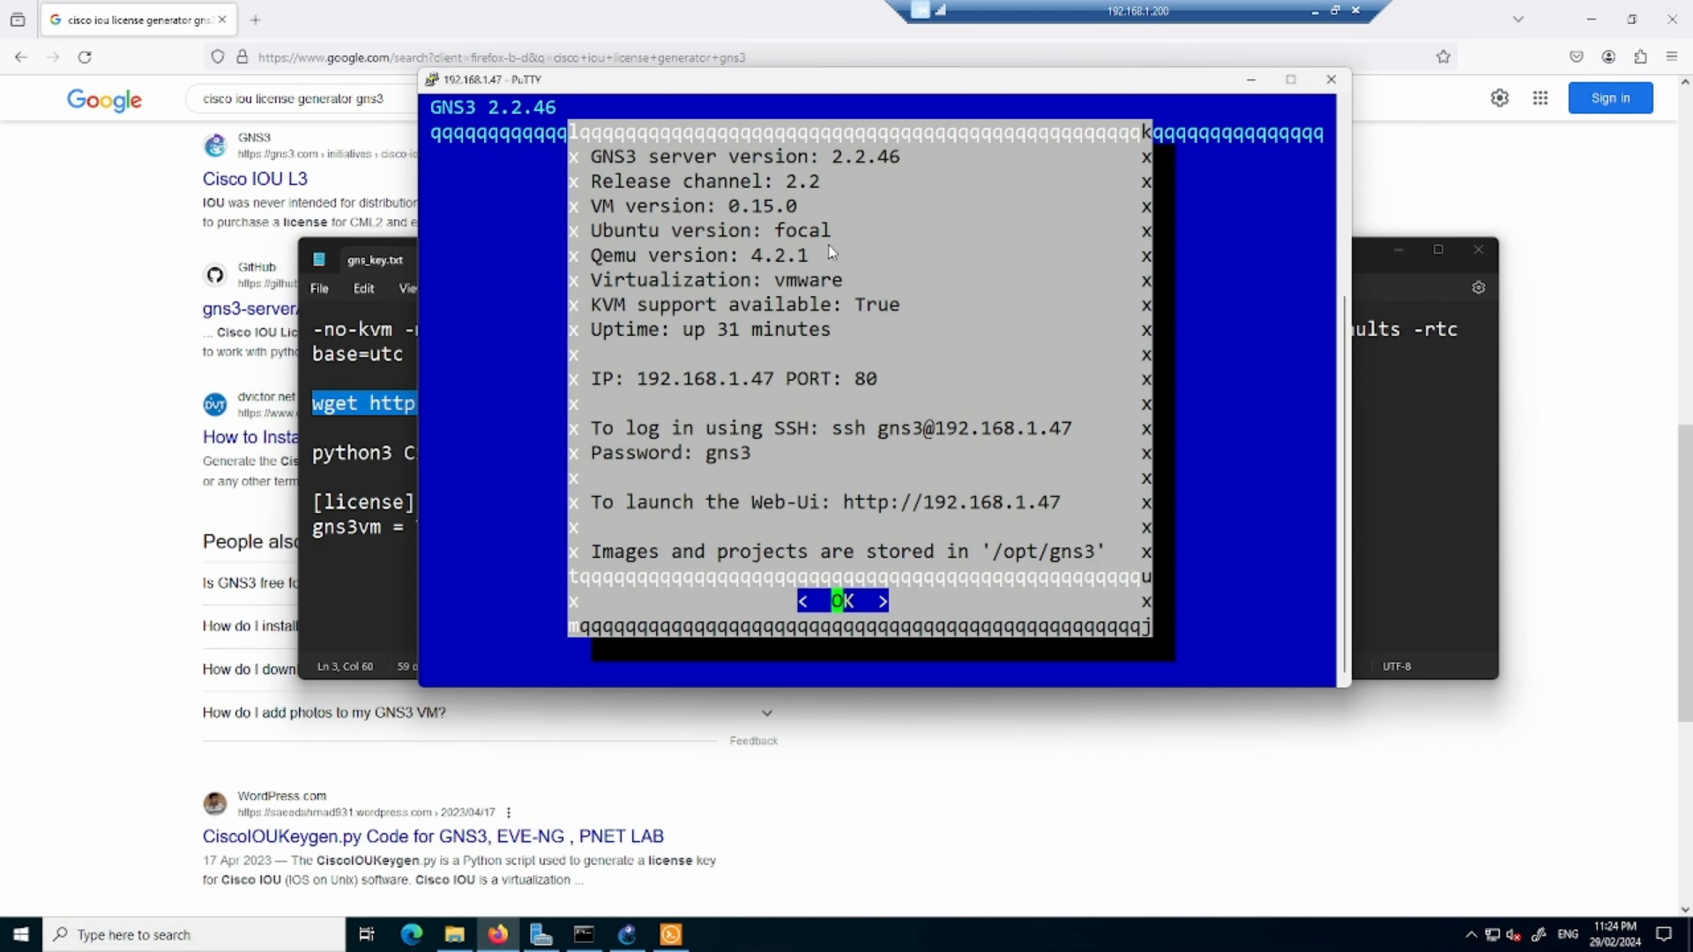
# - Dismiss the GNS3 VM information screen and open a shell on the VM
pyautogui.press('Return')
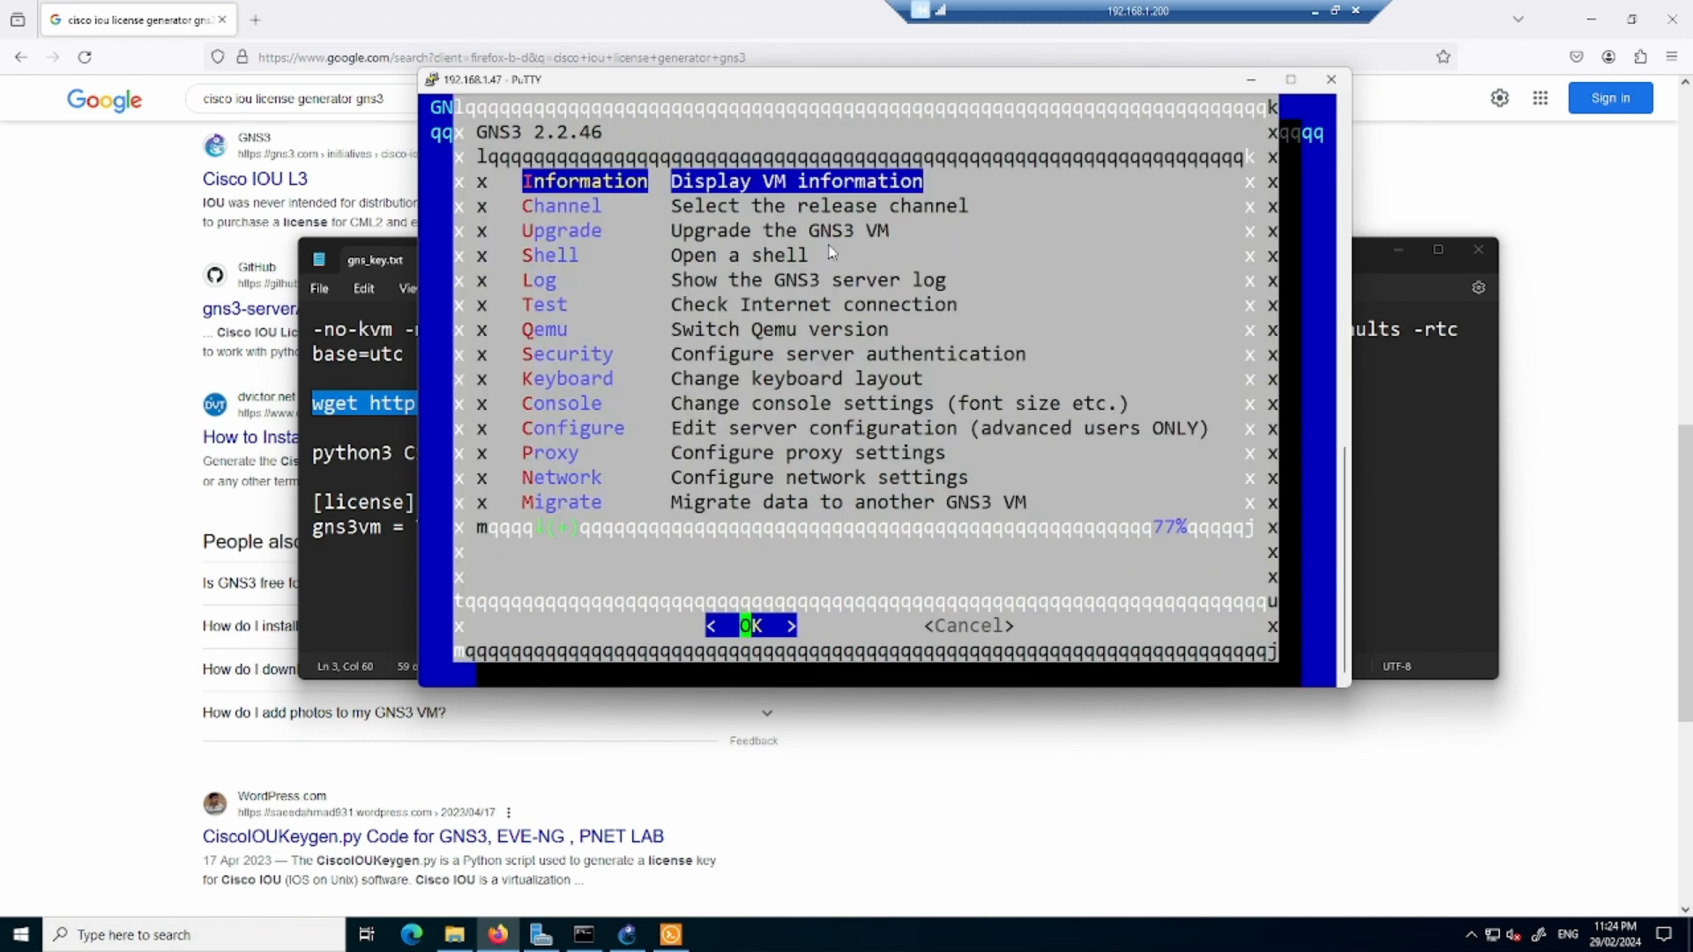
pyautogui.press('Down')
pyautogui.press('Down')
pyautogui.press('Down')
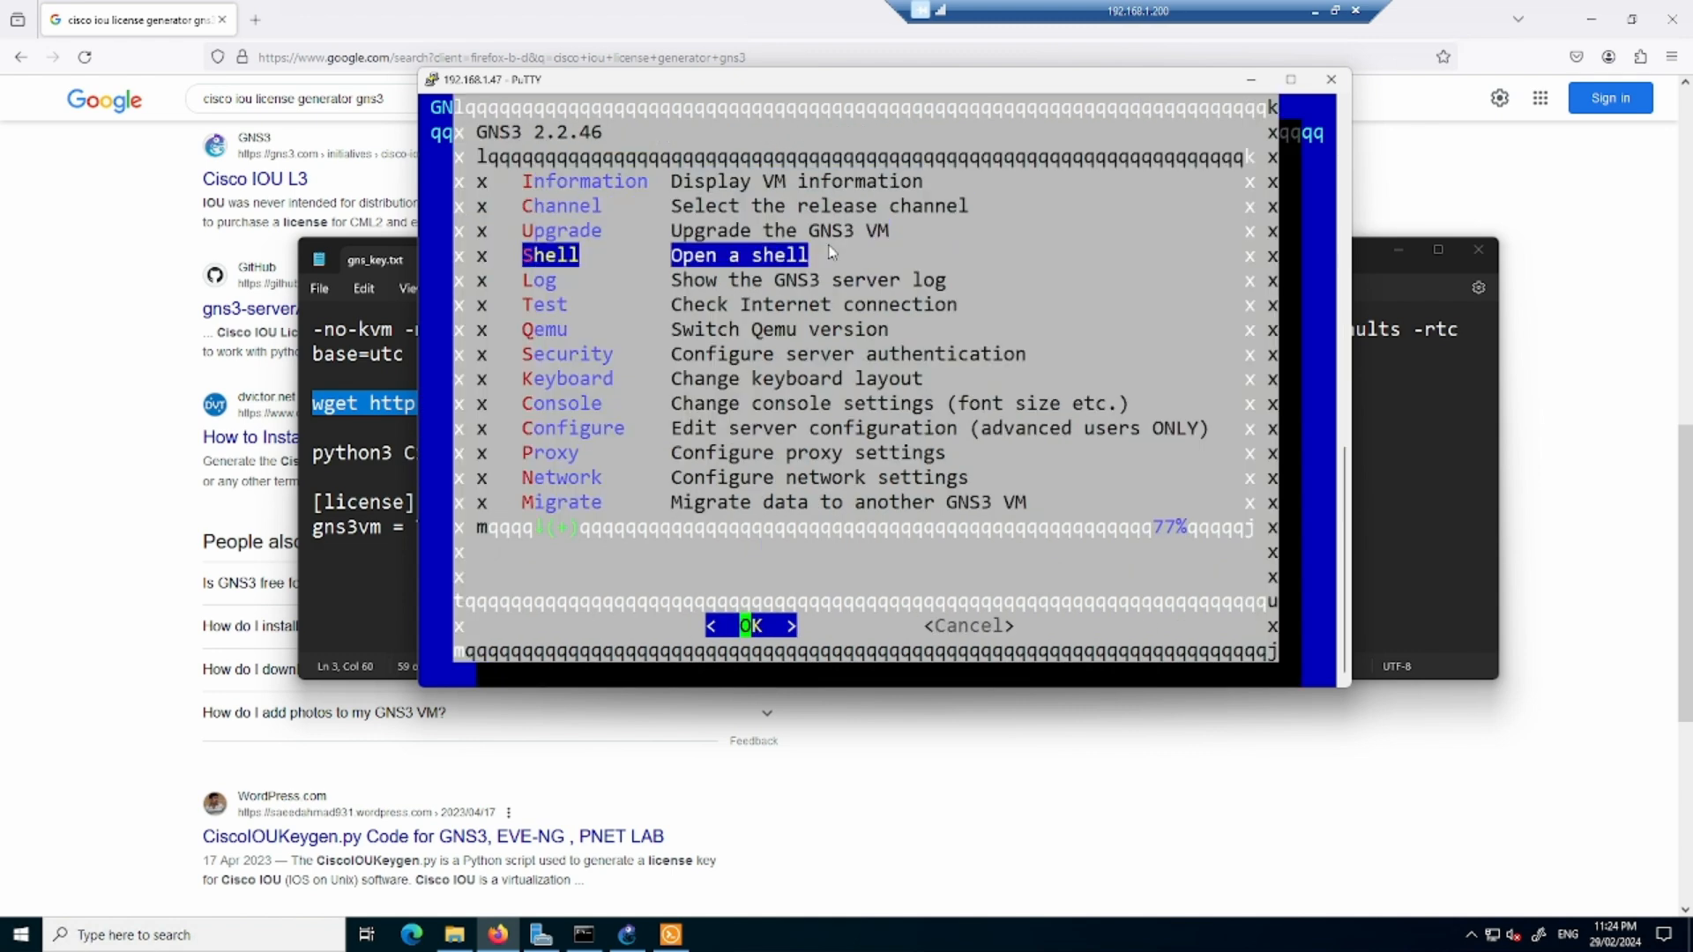
pyautogui.press('Return')
pyautogui.press('Return')
pyautogui.press('Return')
pyautogui.press('Return')
pyautogui.press('Return')
pyautogui.press('Return')
pyautogui.press('Return')
pyautogui.press('Return')
pyautogui.press('Return')
pyautogui.press('Return')
pyautogui.press('Return')
pyautogui.press('Return')
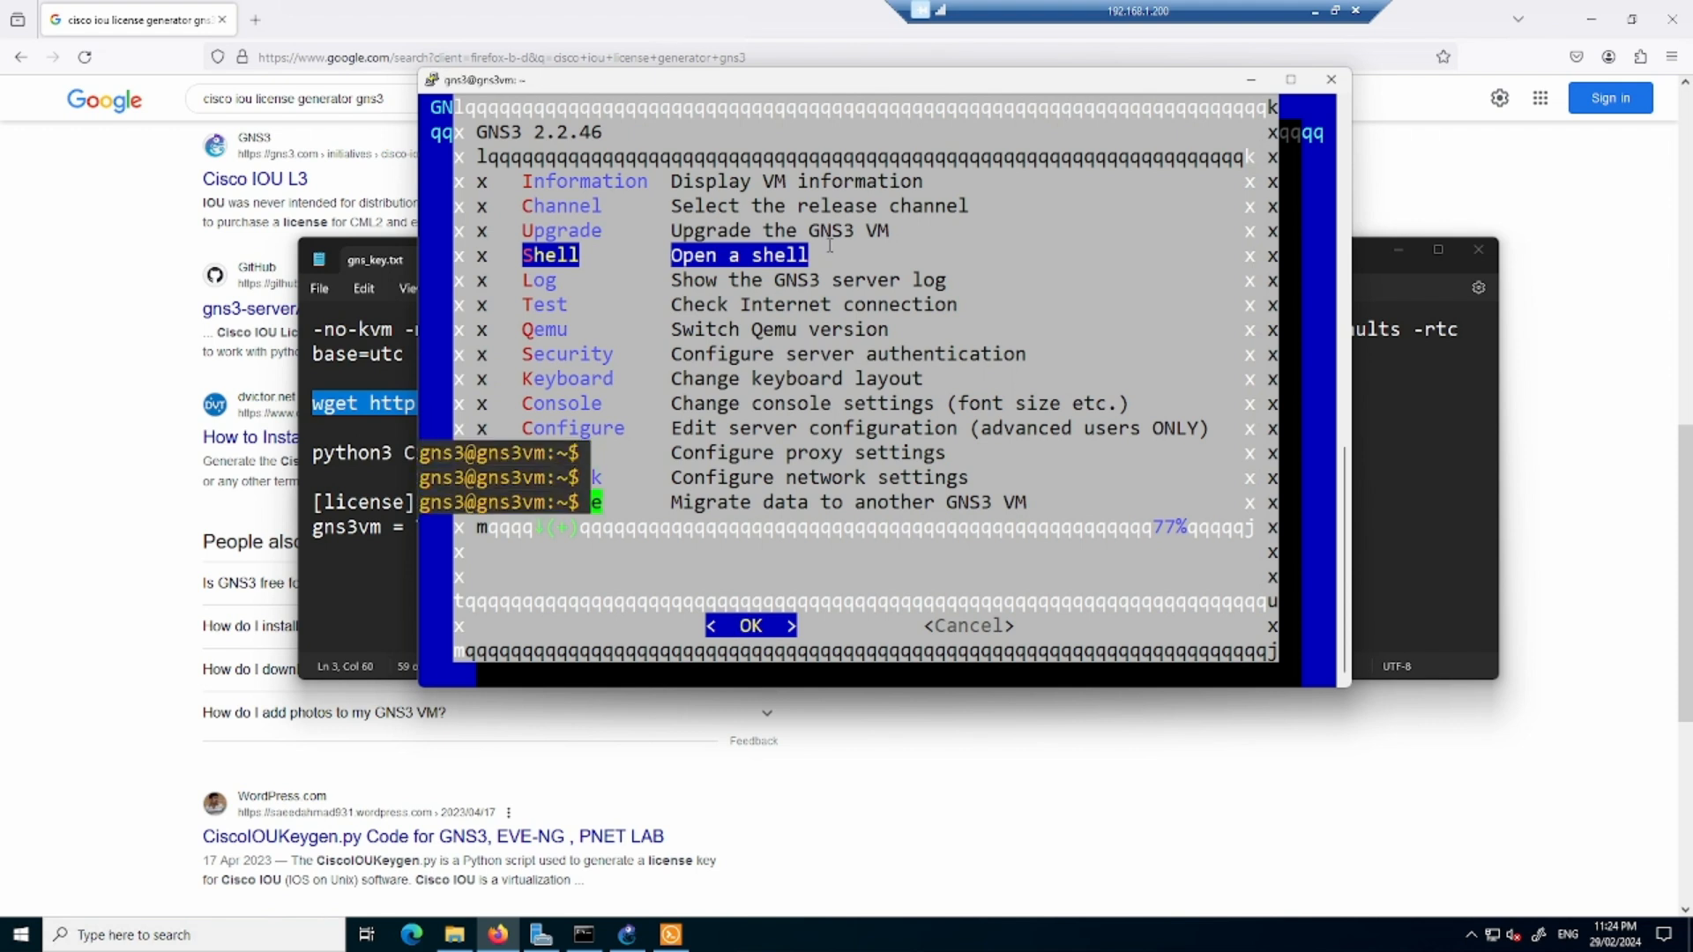
pyautogui.press('Return')
pyautogui.press('Return')
pyautogui.press('Return')
pyautogui.press('Return')
pyautogui.press('Return')
pyautogui.press('Return')
pyautogui.press('Return')
pyautogui.press('Return')
pyautogui.press('Return')
pyautogui.press('Return')
pyautogui.press('Return')
pyautogui.press('Return')
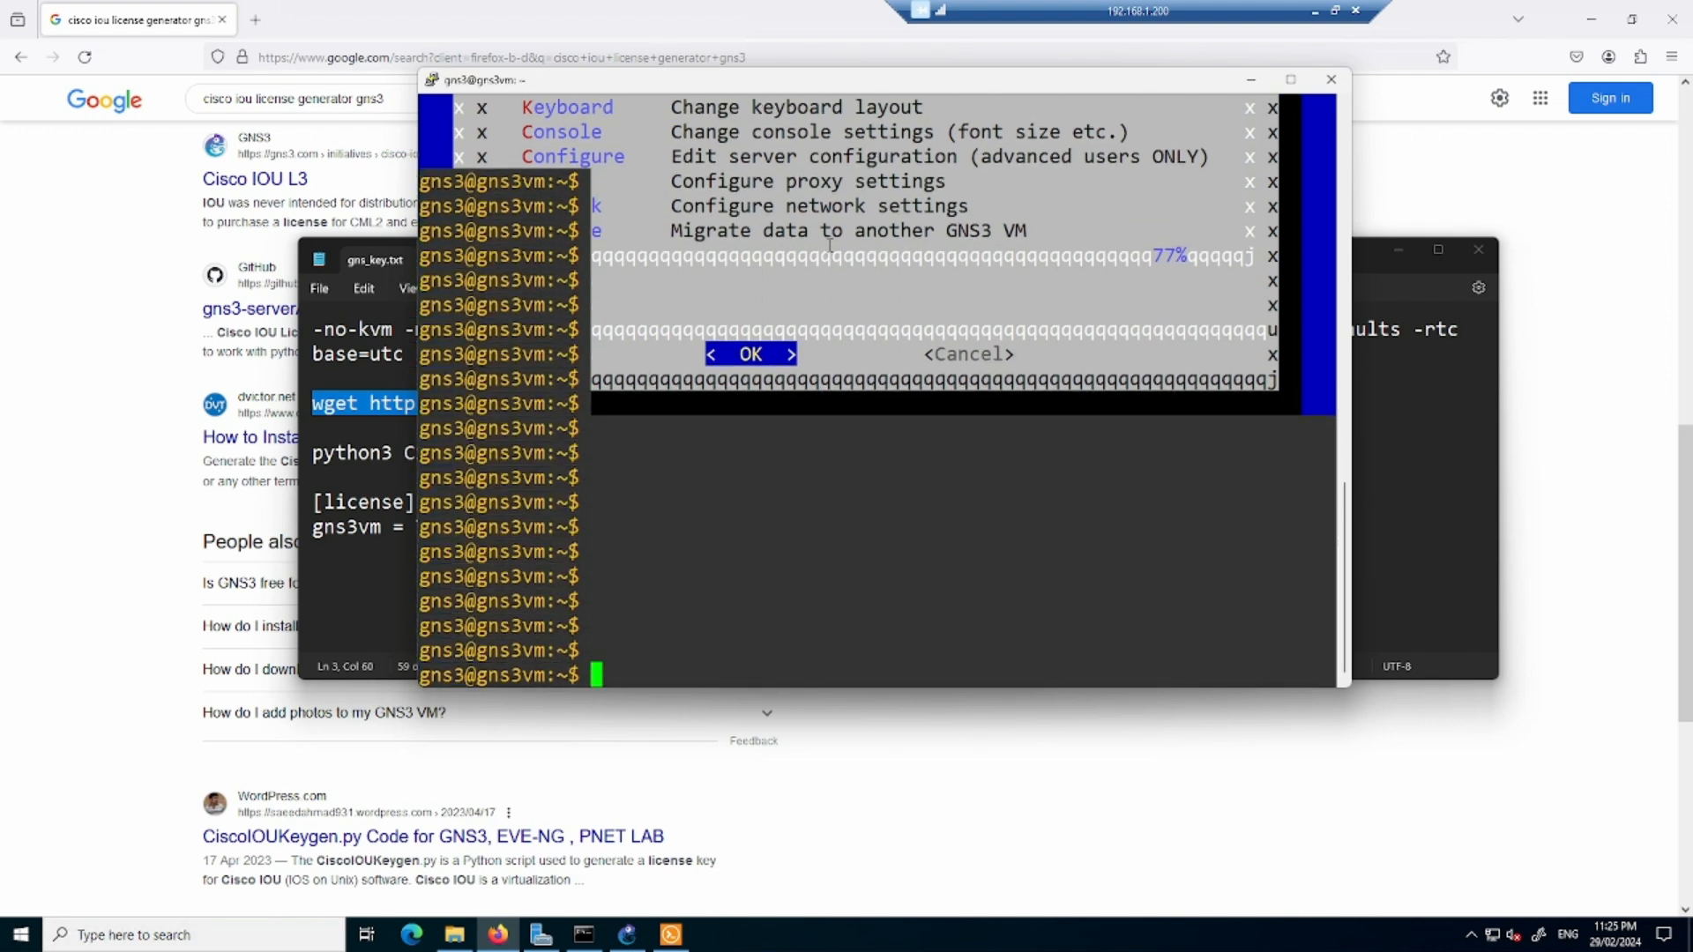
# - Copy the wget command from gns_key.txt and run it in the VM shell to download CiscoIOUKeygen3f.py
pyautogui.click(382, 602)
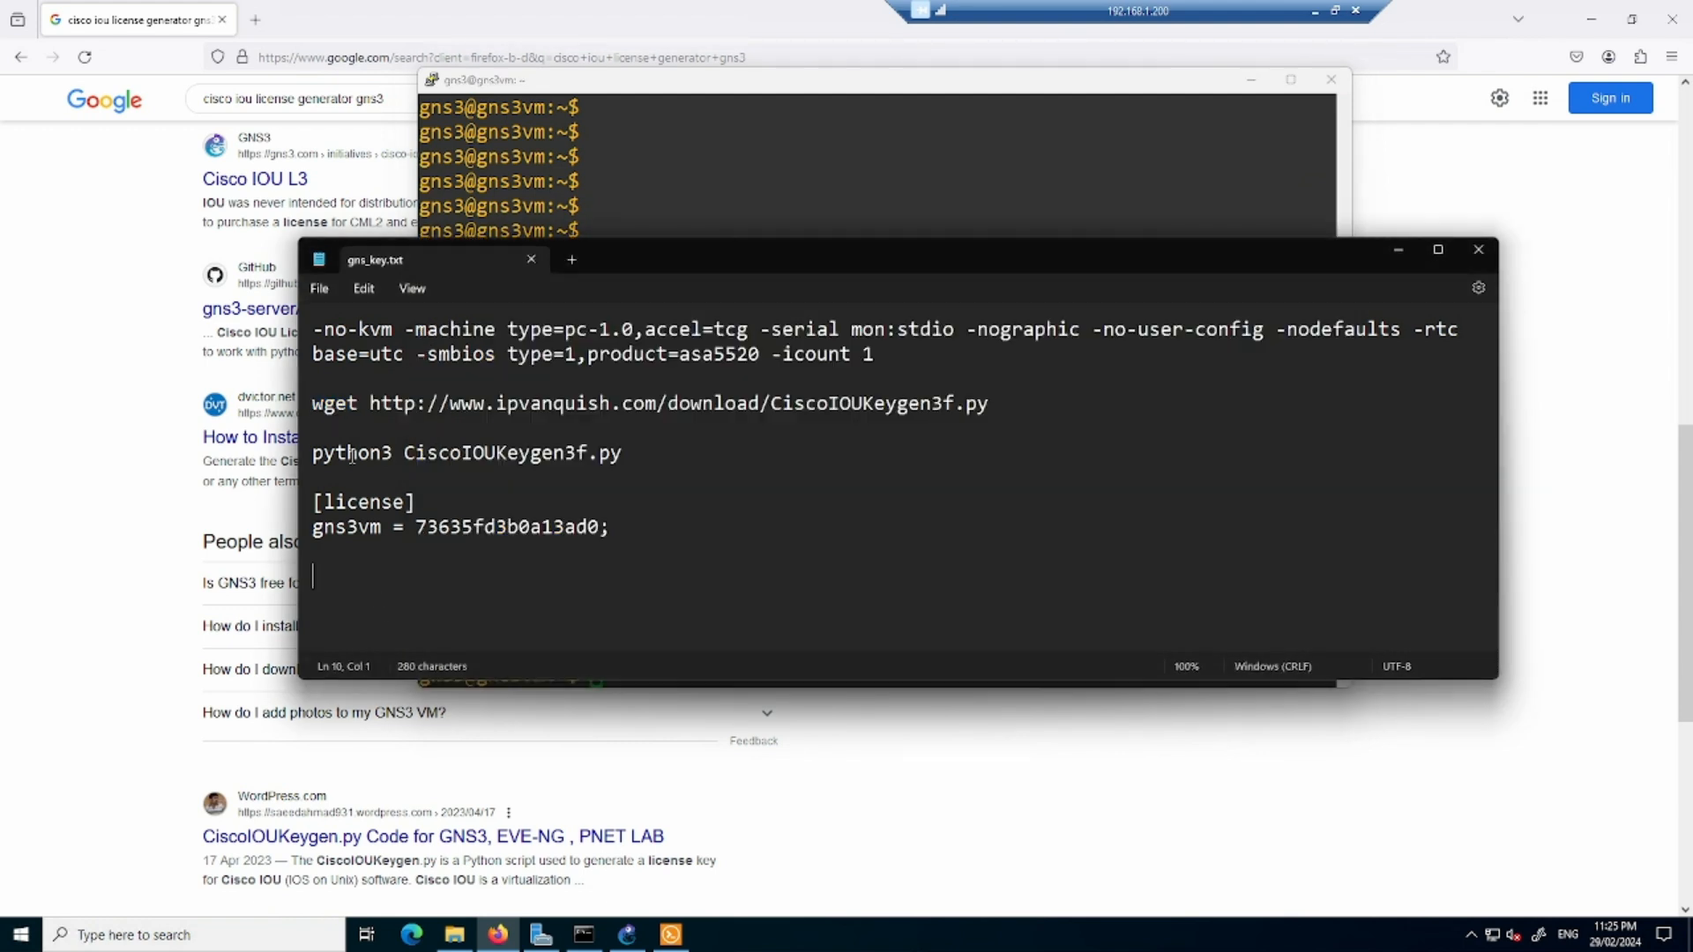
pyautogui.moveTo(315, 397); pyautogui.dragTo(979, 429)
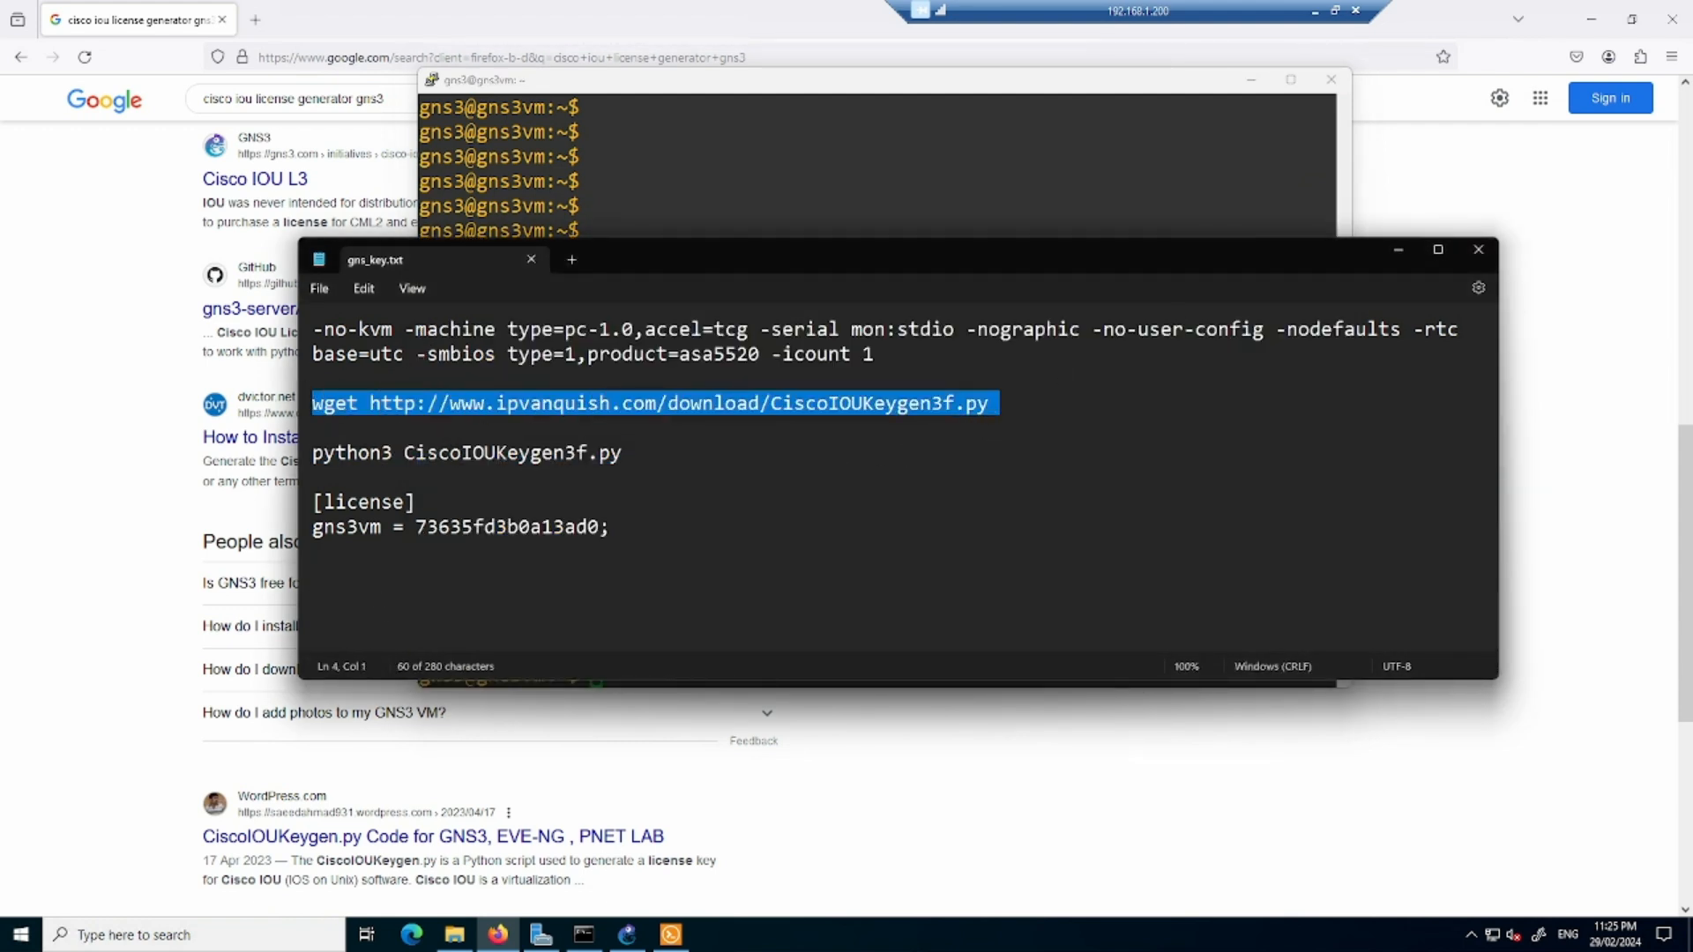
pyautogui.hotkey('alt', 'Tab')
pyautogui.rightClick(1117, 541)
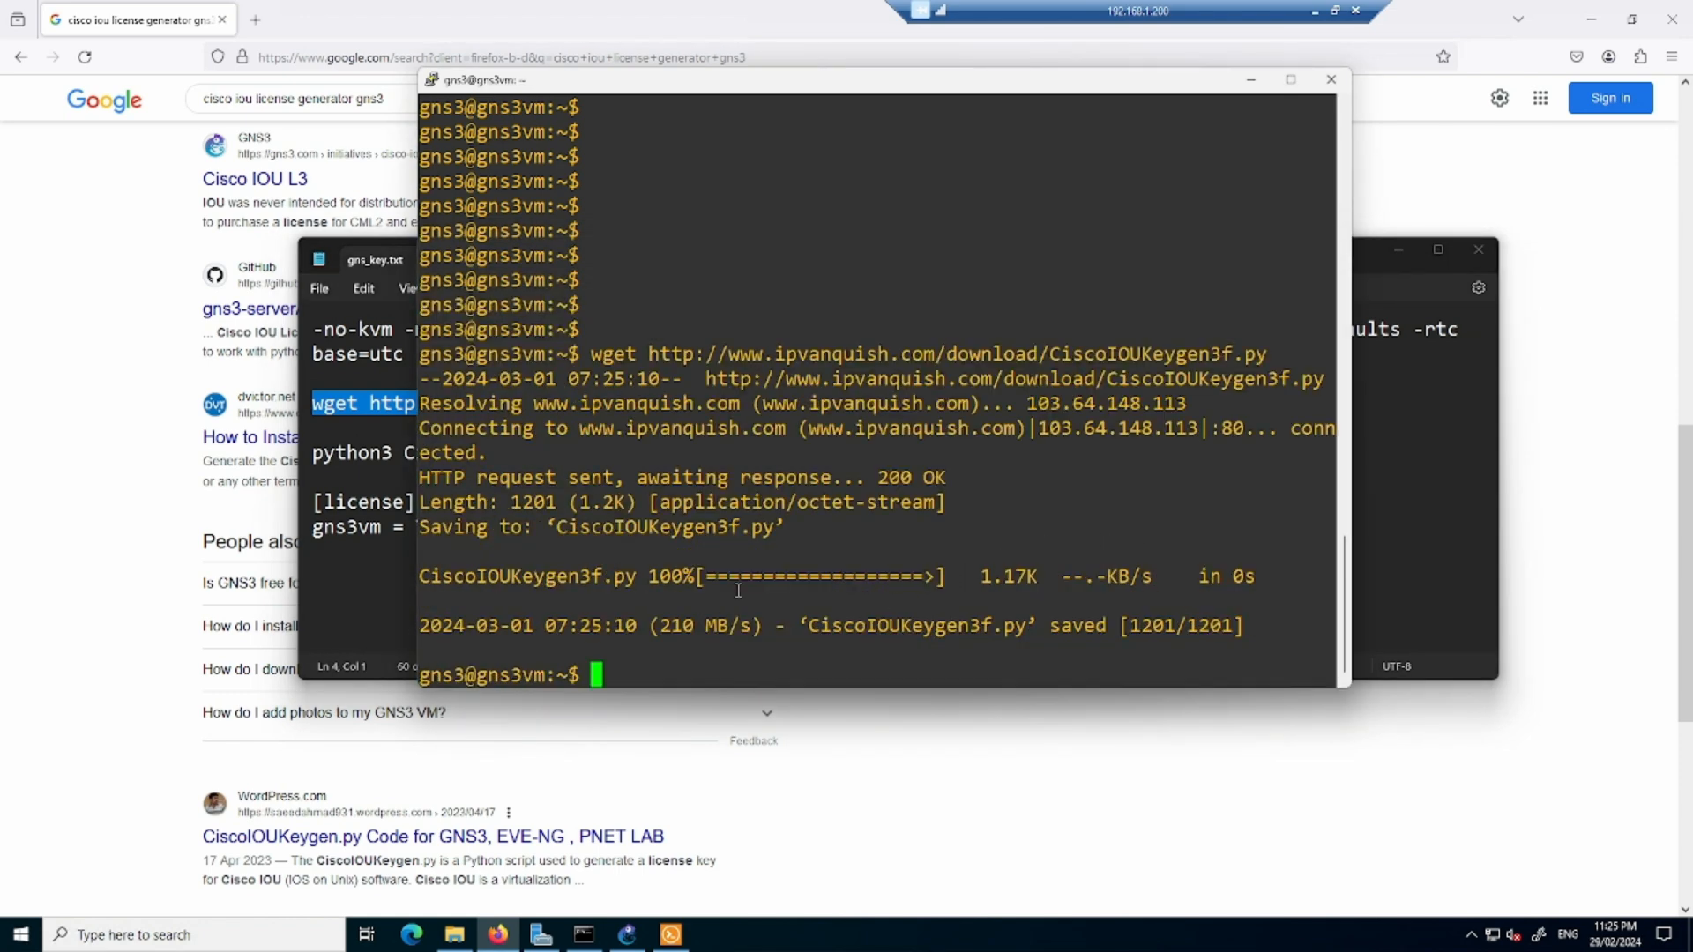
# - Copy the command python3 CiscoIOUKeygen3f.py from gns_key.txt and run it in the VM shell
pyautogui.click(361, 568)
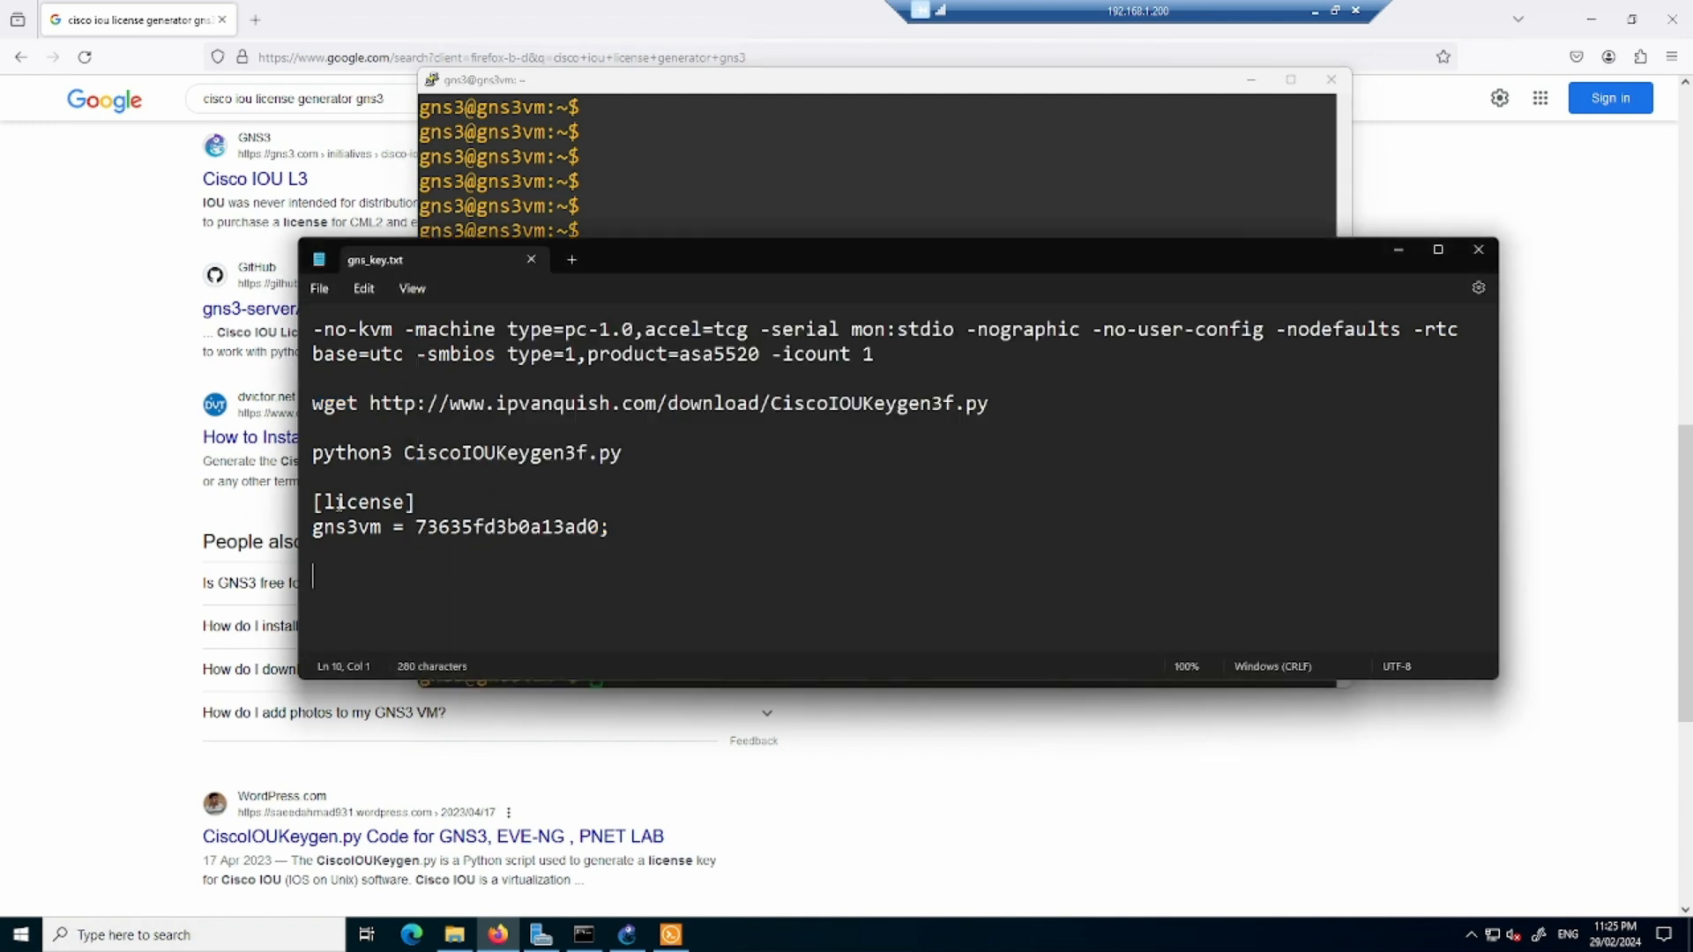
pyautogui.moveTo(316, 455); pyautogui.dragTo(624, 460)
pyautogui.hotkey('ctrl', 'c')
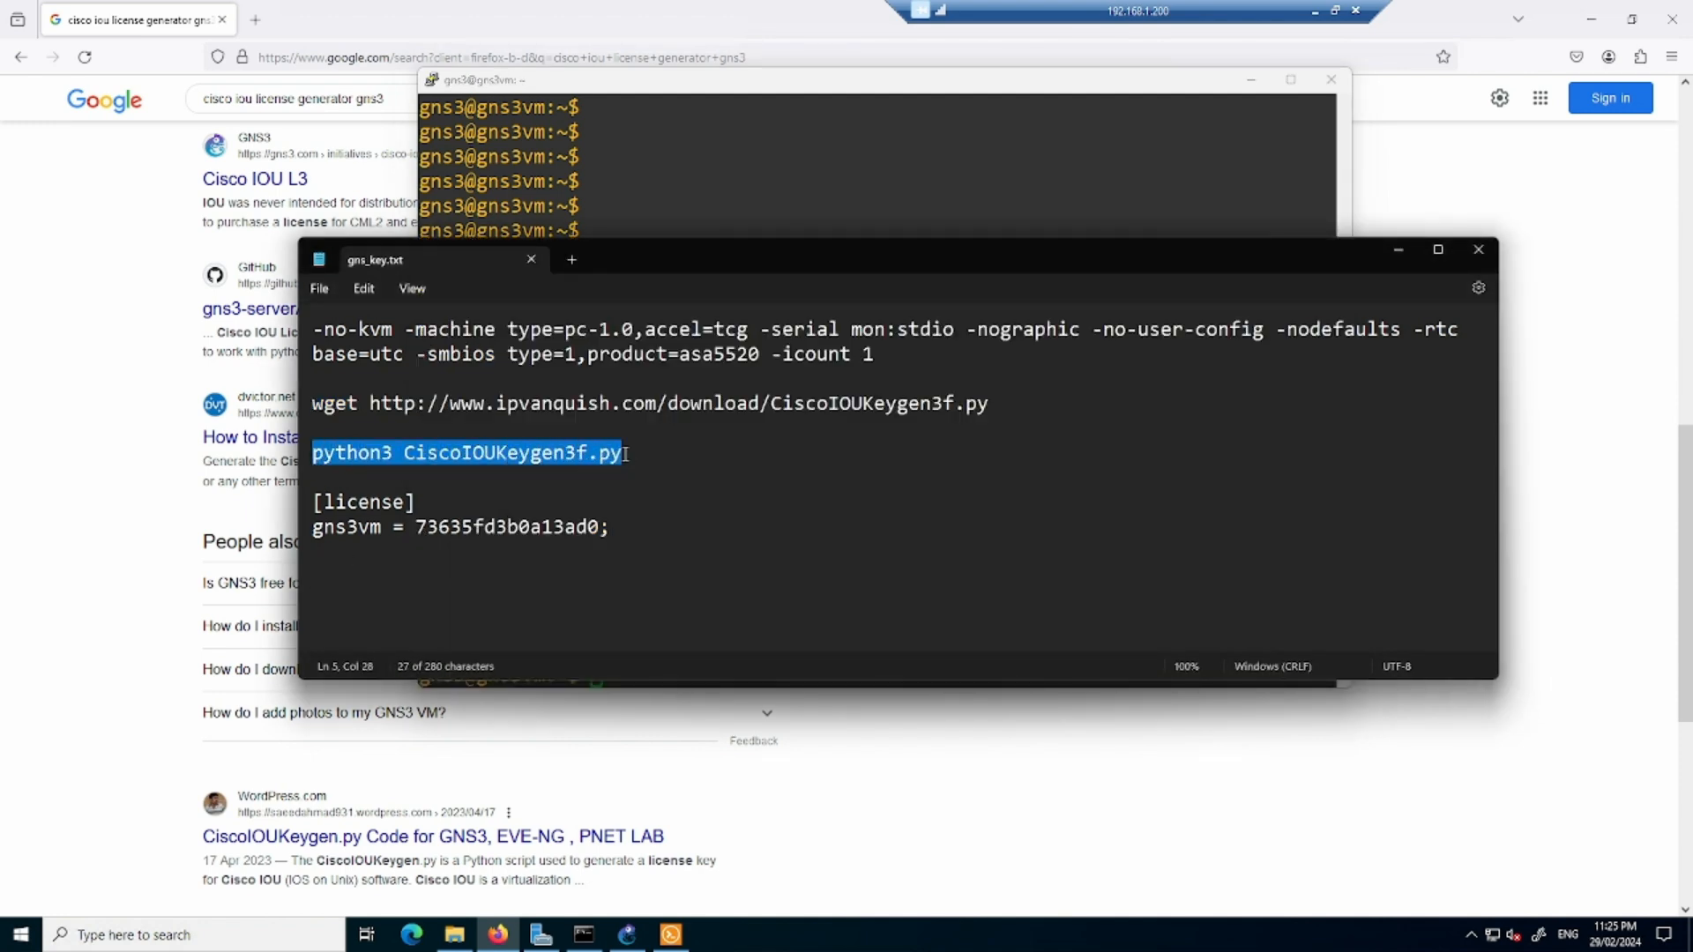
pyautogui.hotkey('alt', 'Tab')
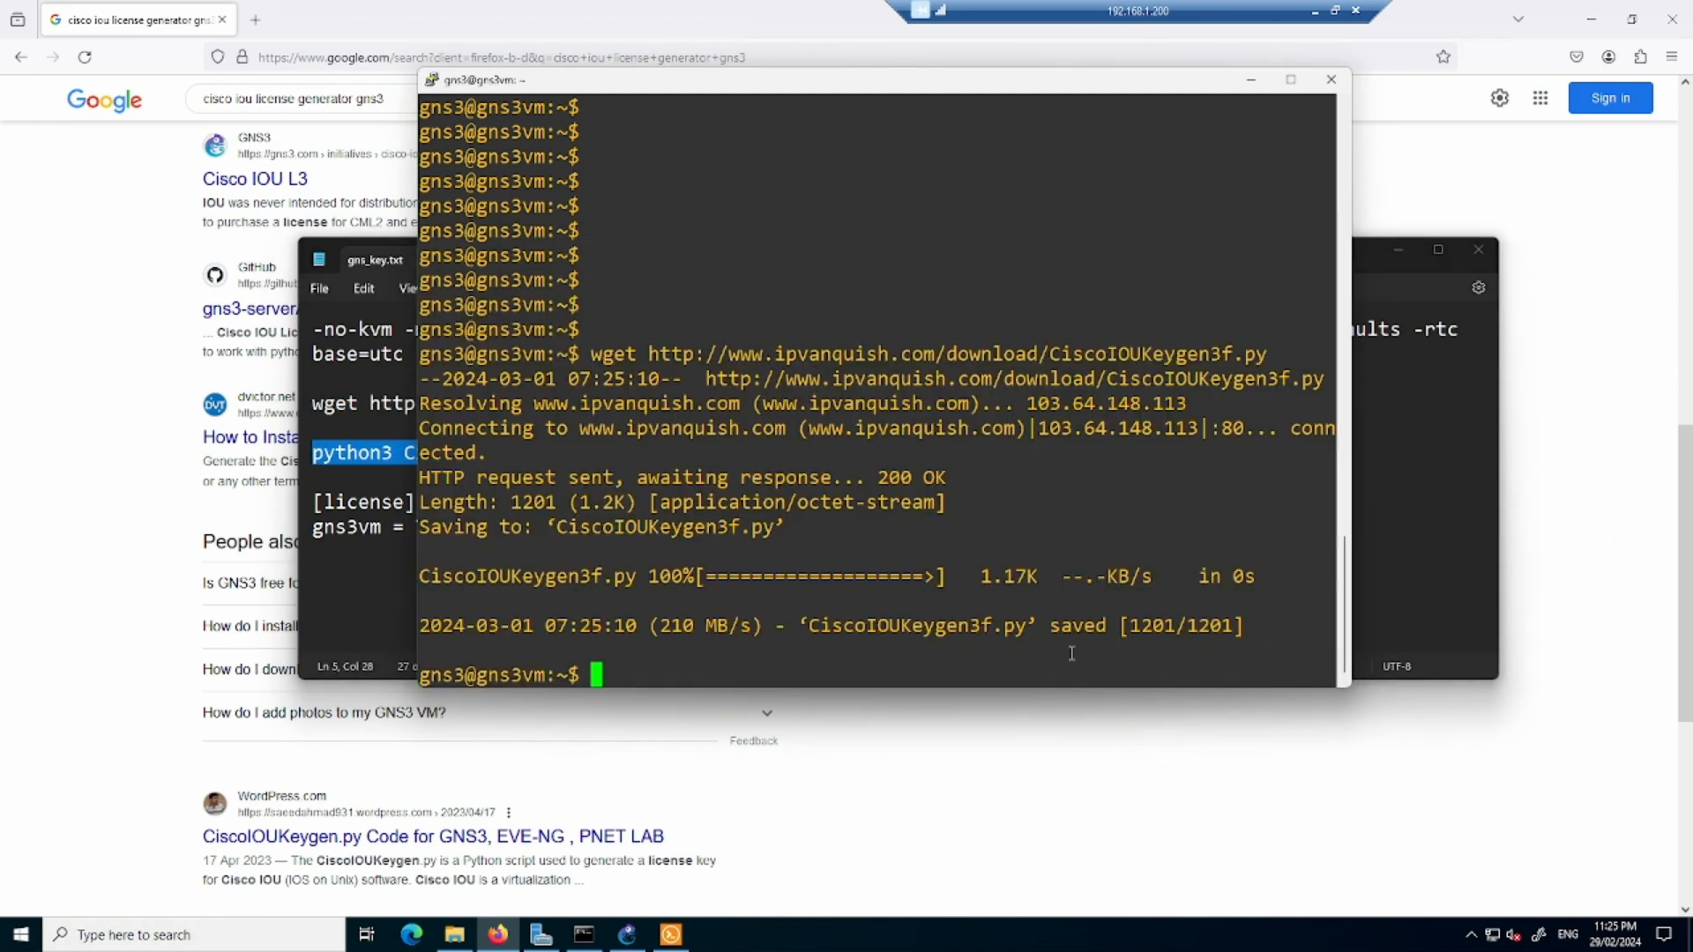
pyautogui.rightClick(1015, 643)
pyautogui.press('Return')
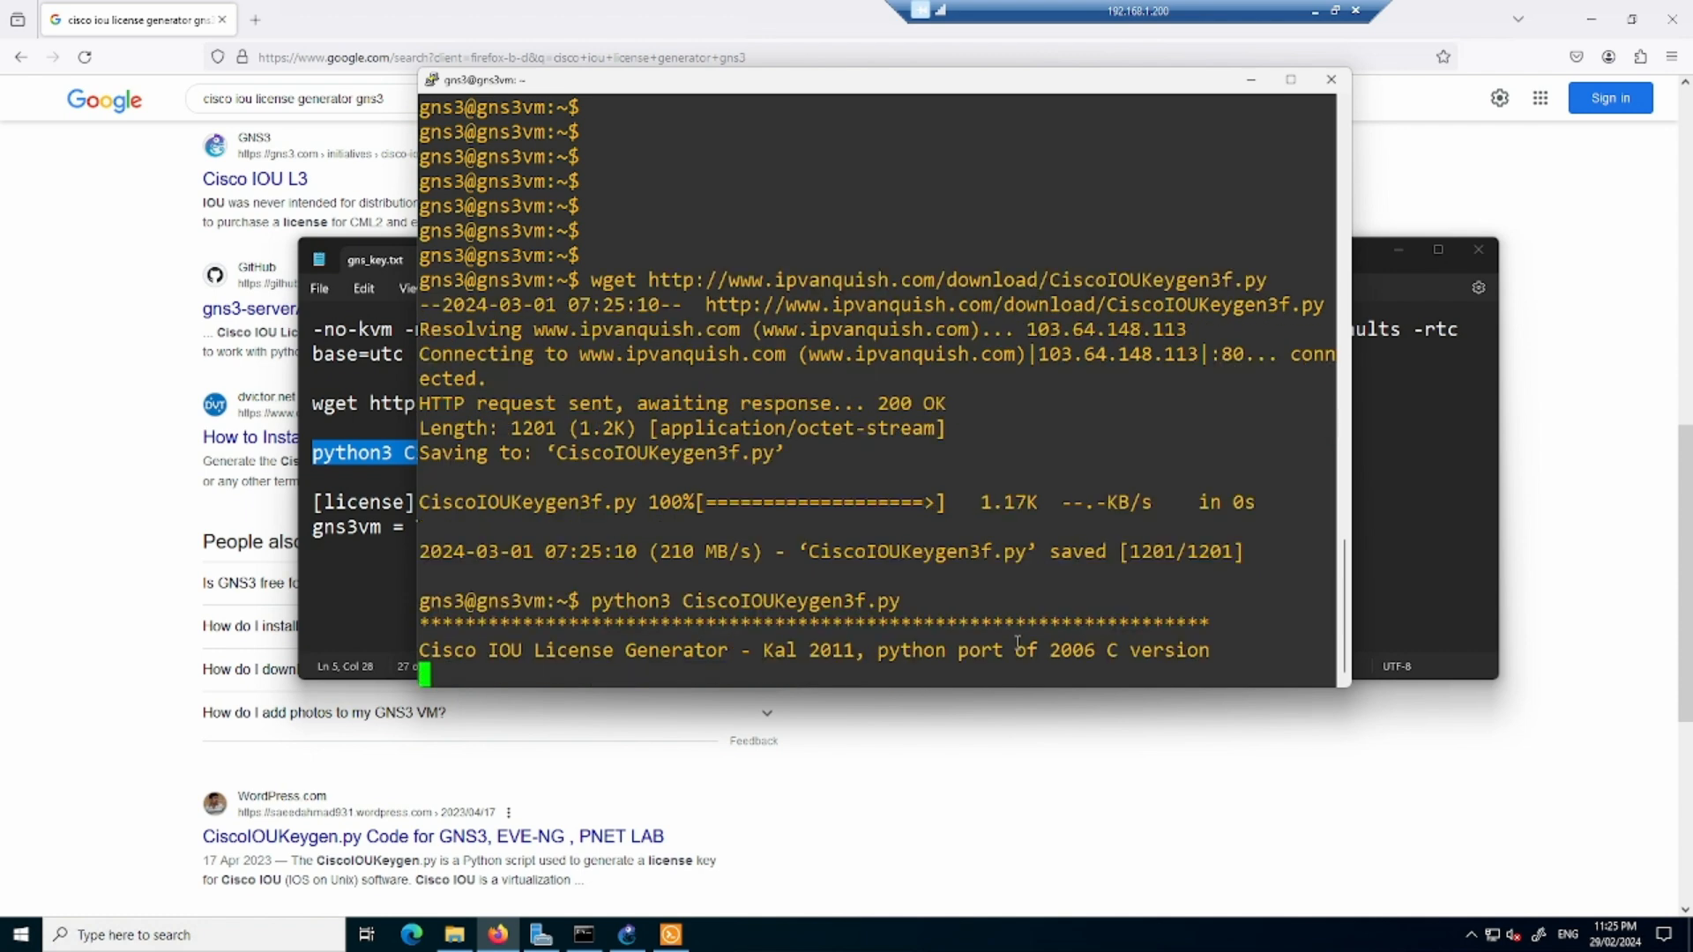
# - Copy the generated [license] header and gns3vm license line from the shell output, and switch to the GNS3 window
pyautogui.moveTo(712, 483); pyautogui.dragTo(426, 454)
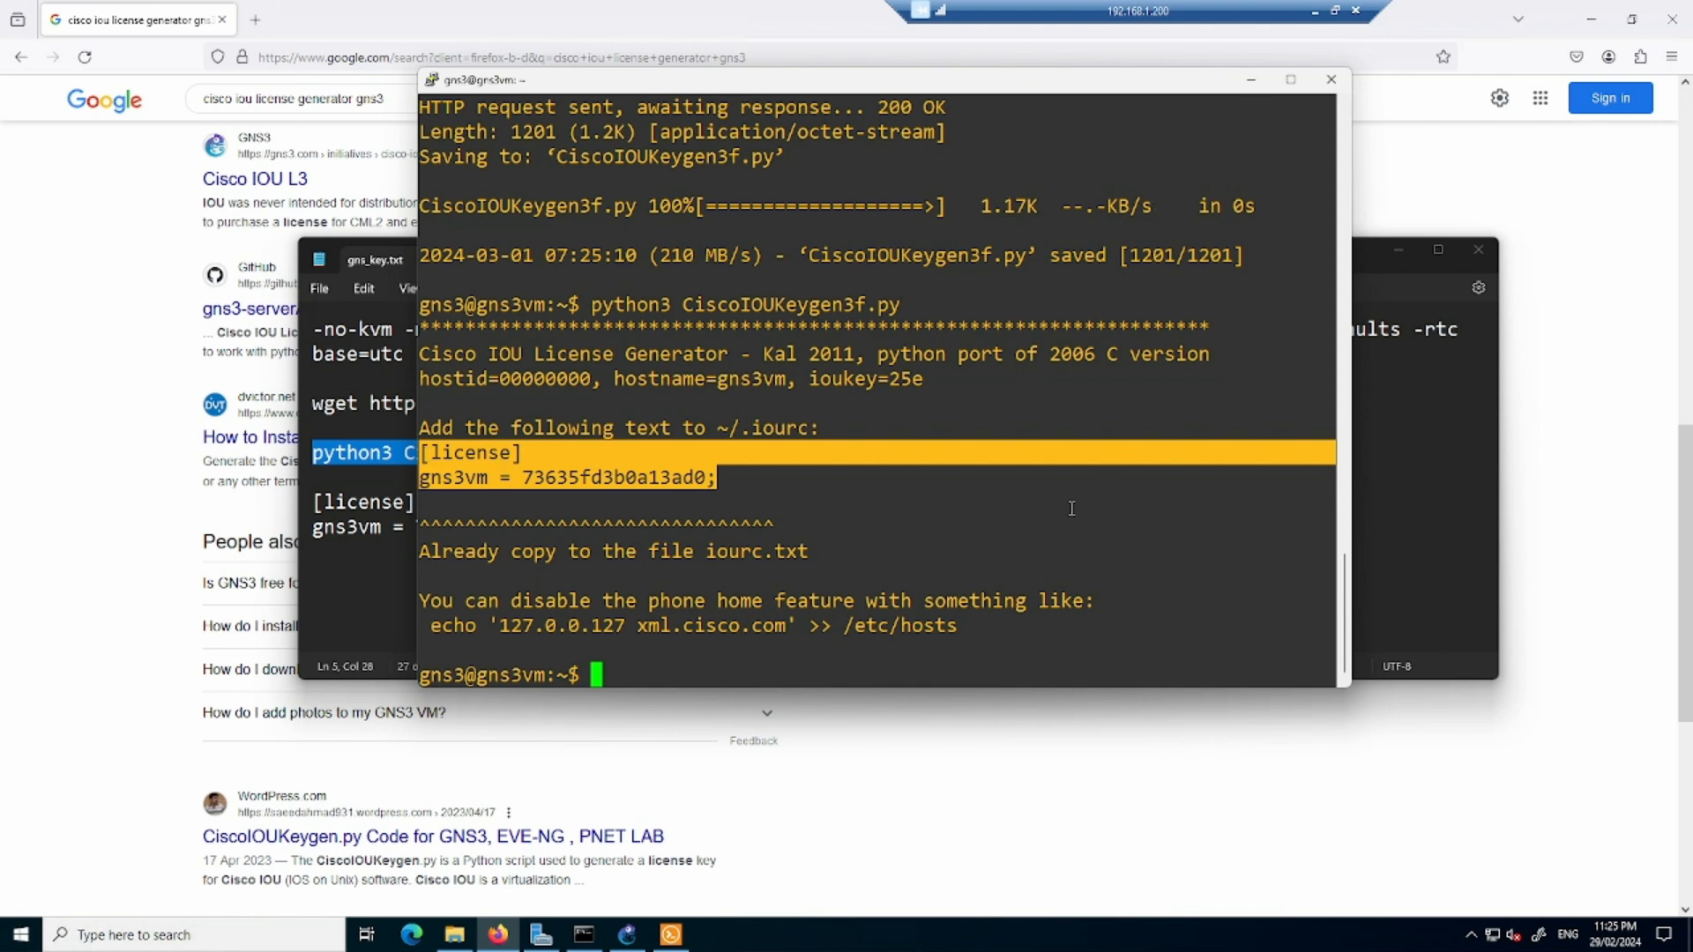
pyautogui.write('ex')
pyautogui.press('BackSpace')
pyautogui.press('BackSpace')
pyautogui.click(1408, 186)
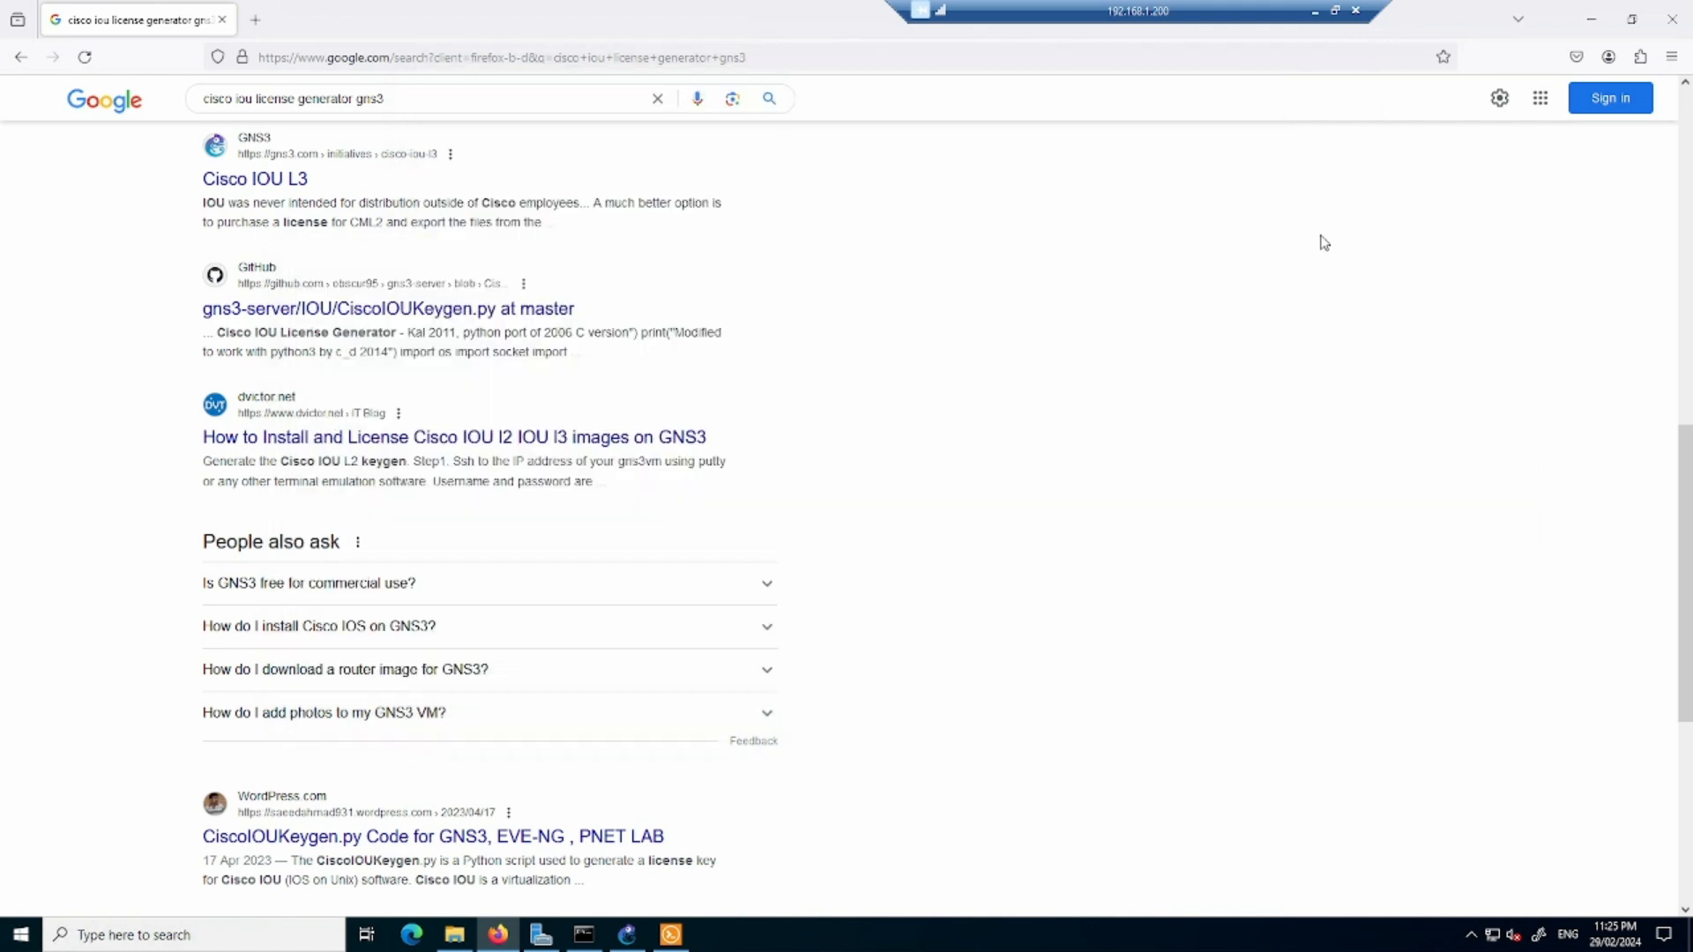
pyautogui.click(627, 935)
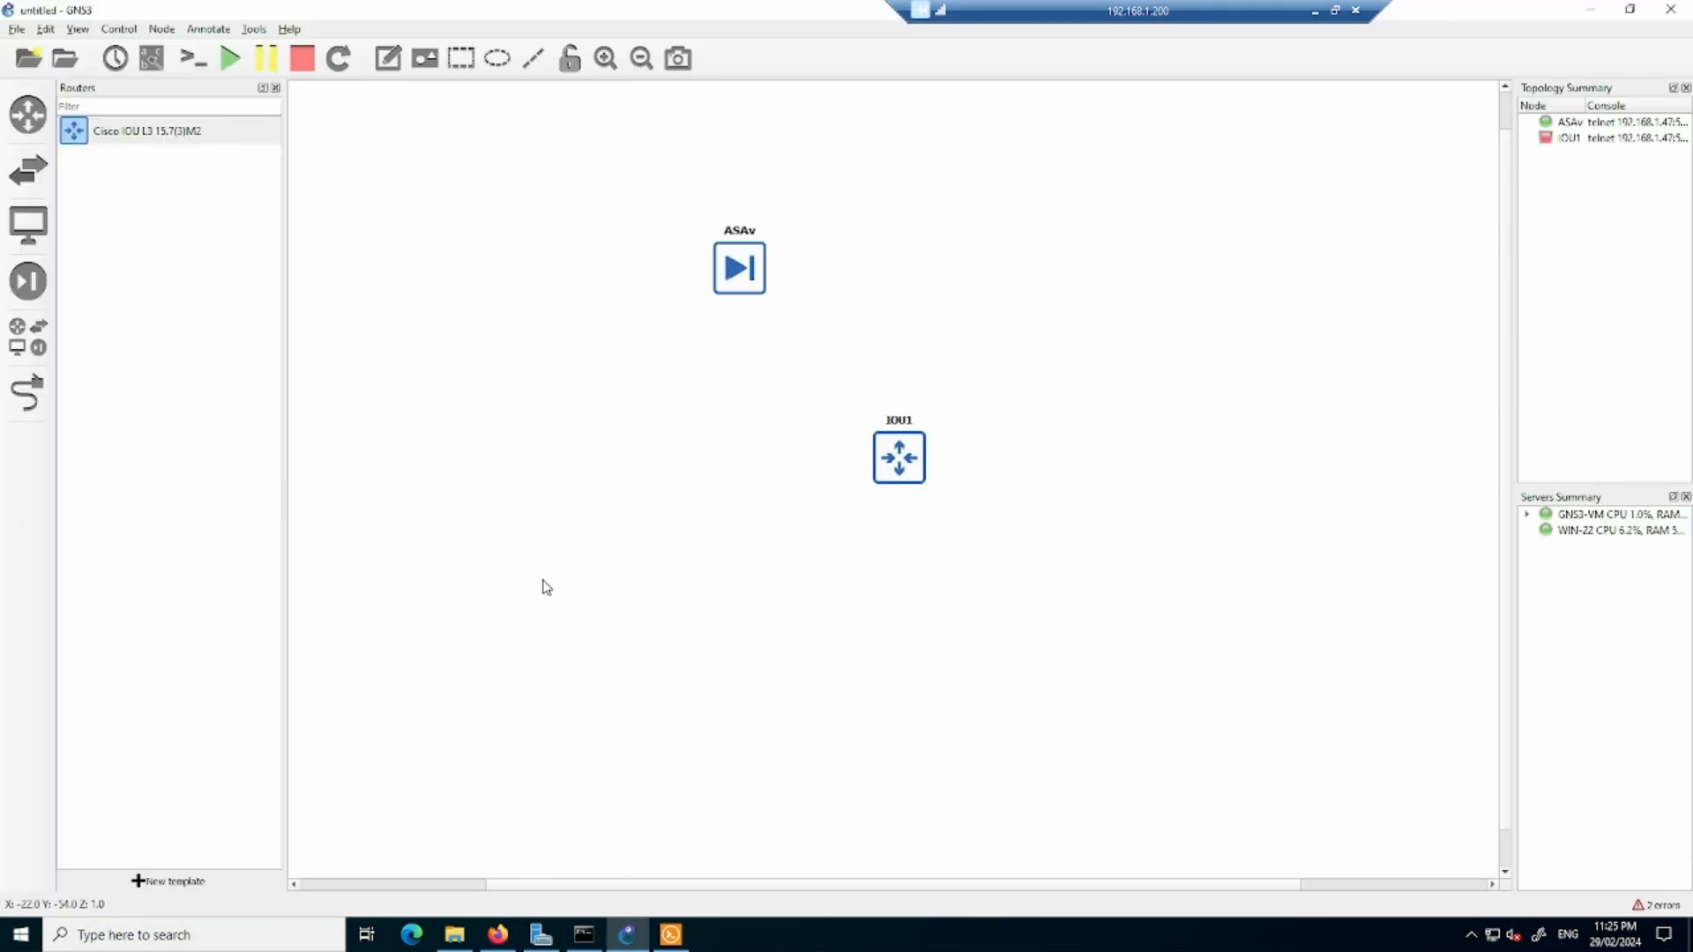
# - Paste the copied IOU license into the IOS on UNIX preferences, apply it and close the preferences
pyautogui.click(46, 29)
pyautogui.click(71, 112)
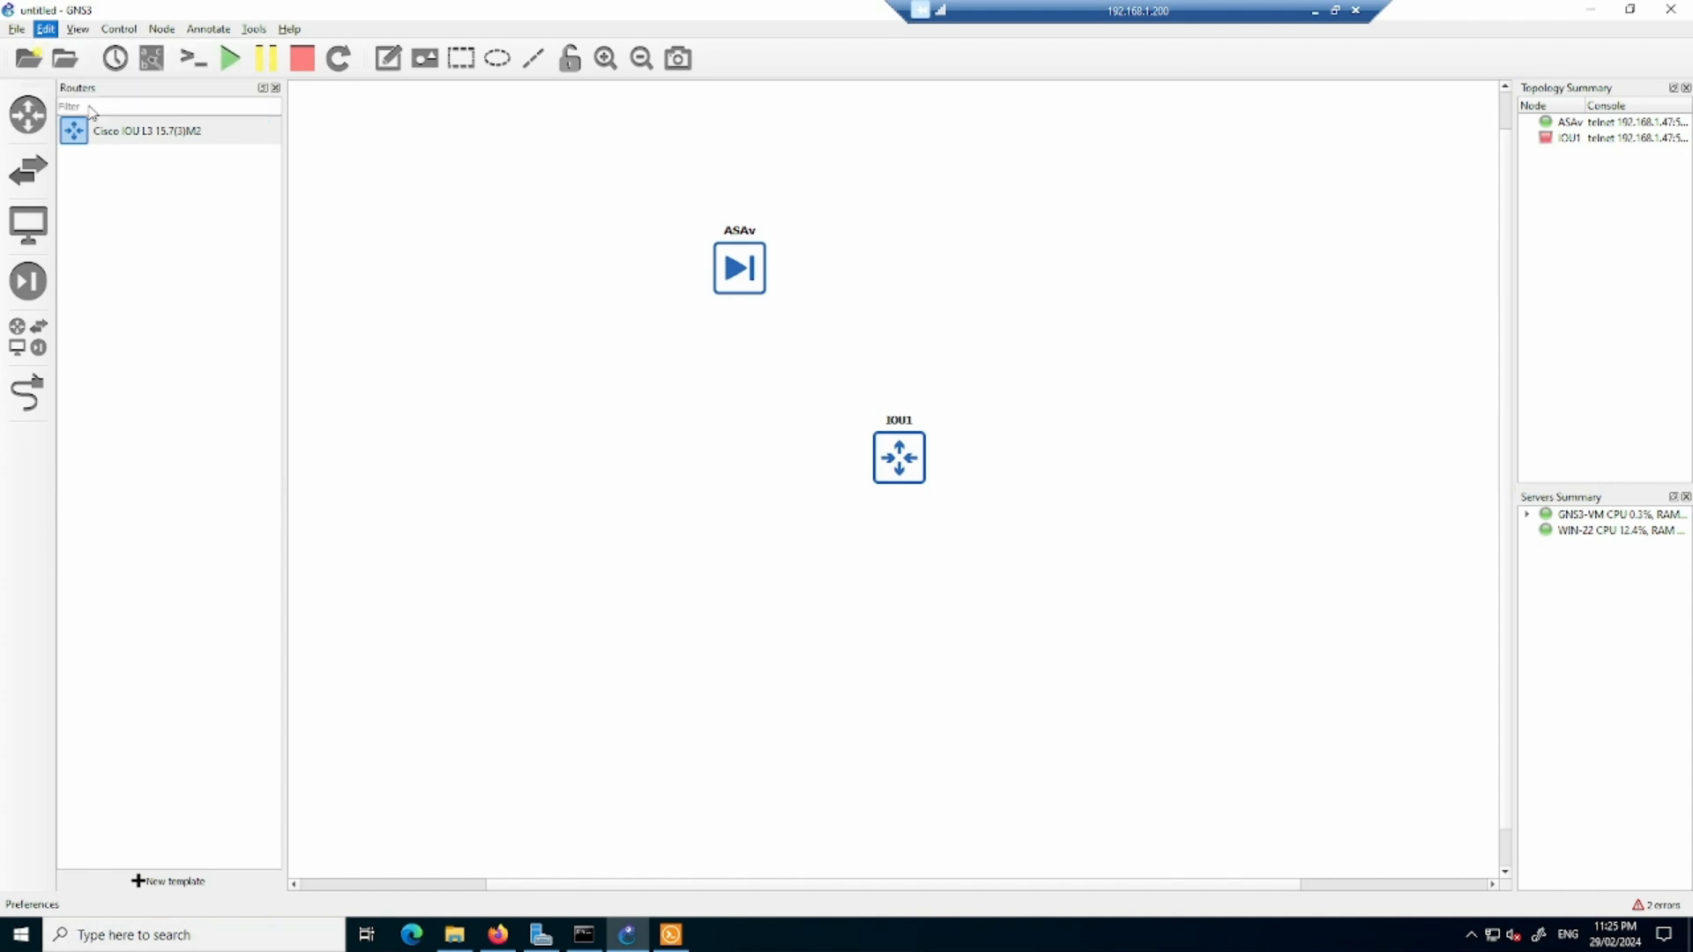
pyautogui.click(476, 402)
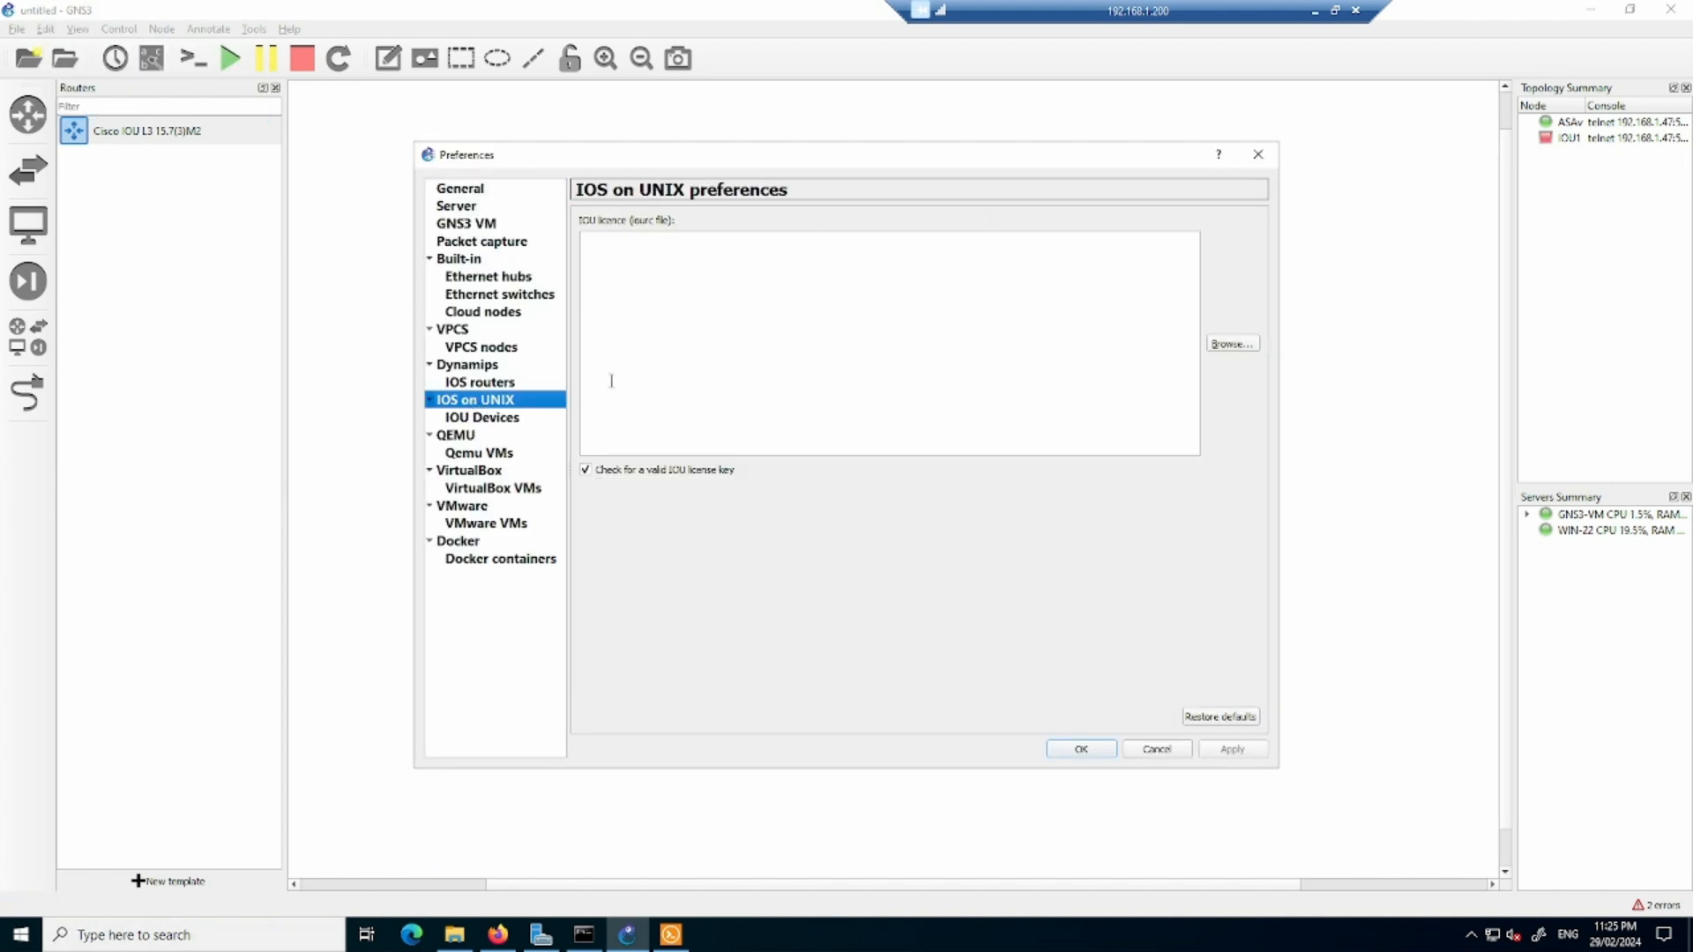
pyautogui.click(703, 357)
pyautogui.hotkey('ctrl', 'v')
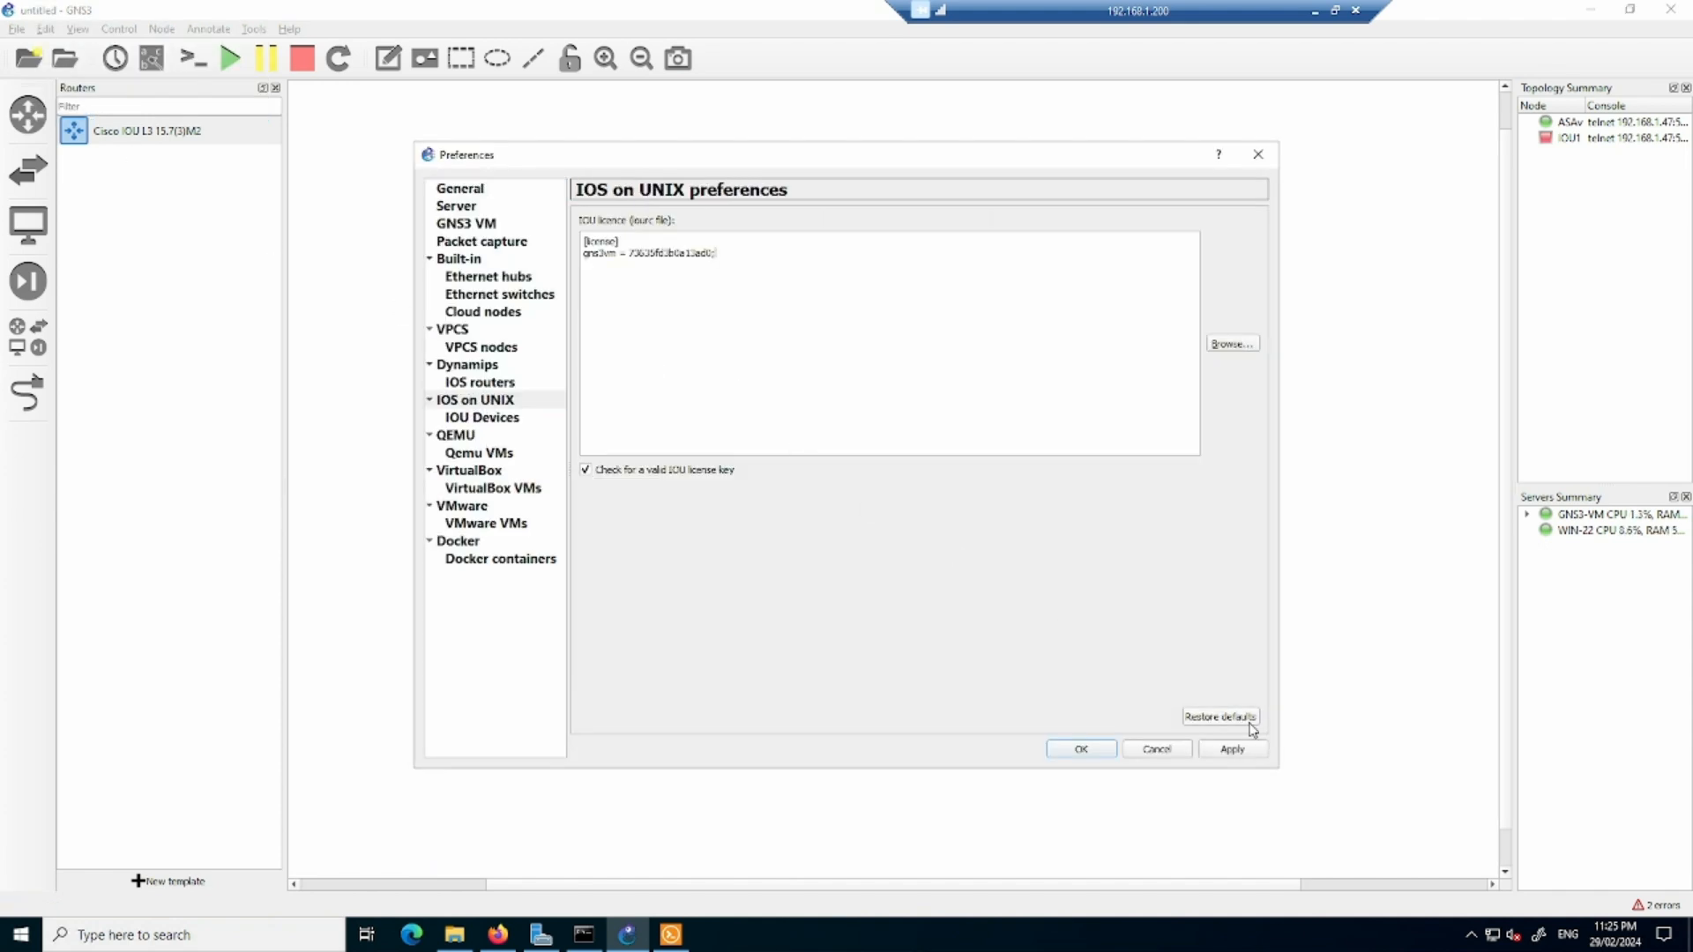
pyautogui.click(1232, 749)
pyautogui.click(1096, 752)
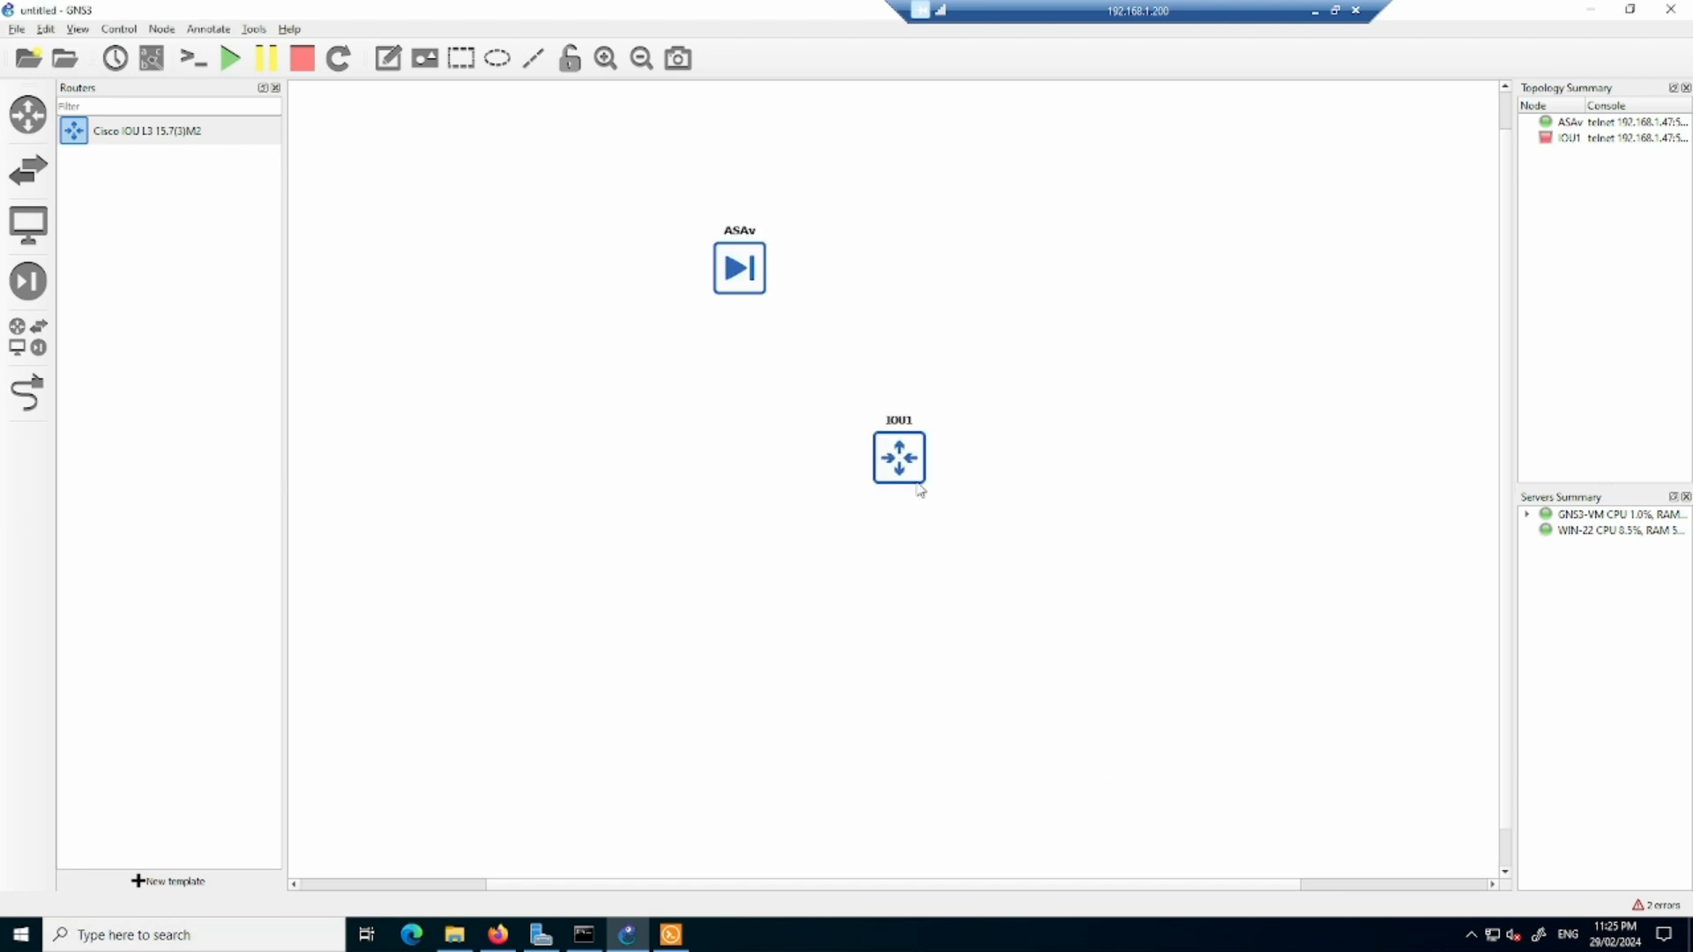
# - Start the IOU1 router, open its console to check the boot output, and return to the GNS3 topology
pyautogui.rightClick(905, 455)
pyautogui.click(938, 504)
pyautogui.rightClick(894, 460)
pyautogui.click(933, 491)
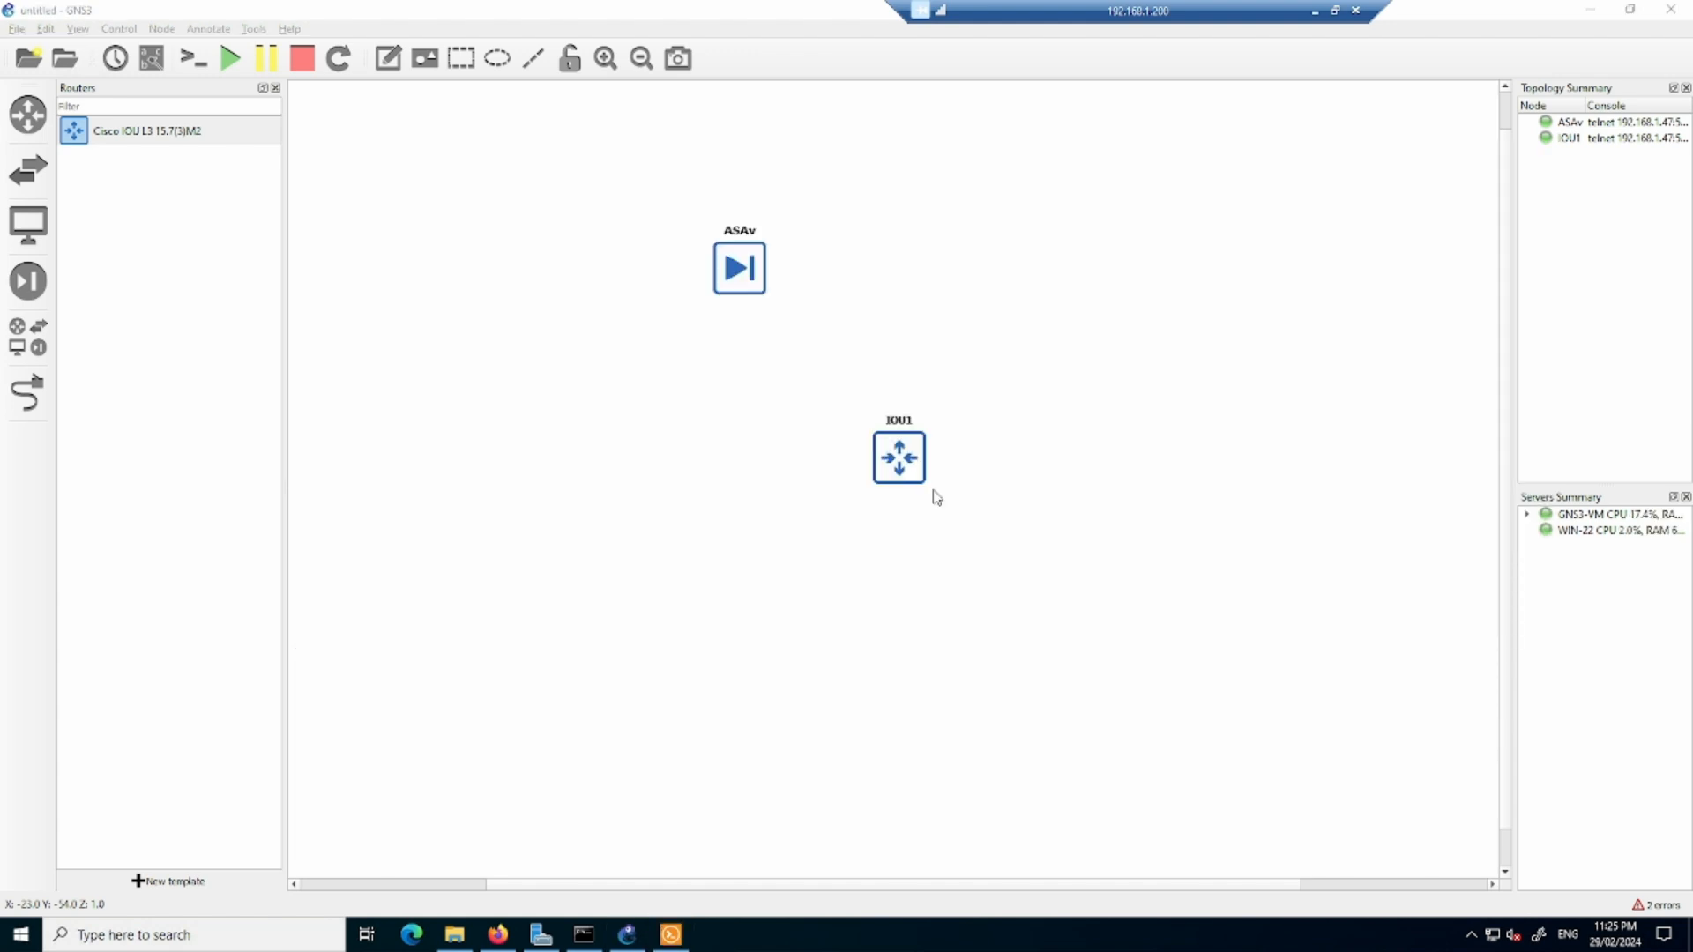
pyautogui.click(664, 933)
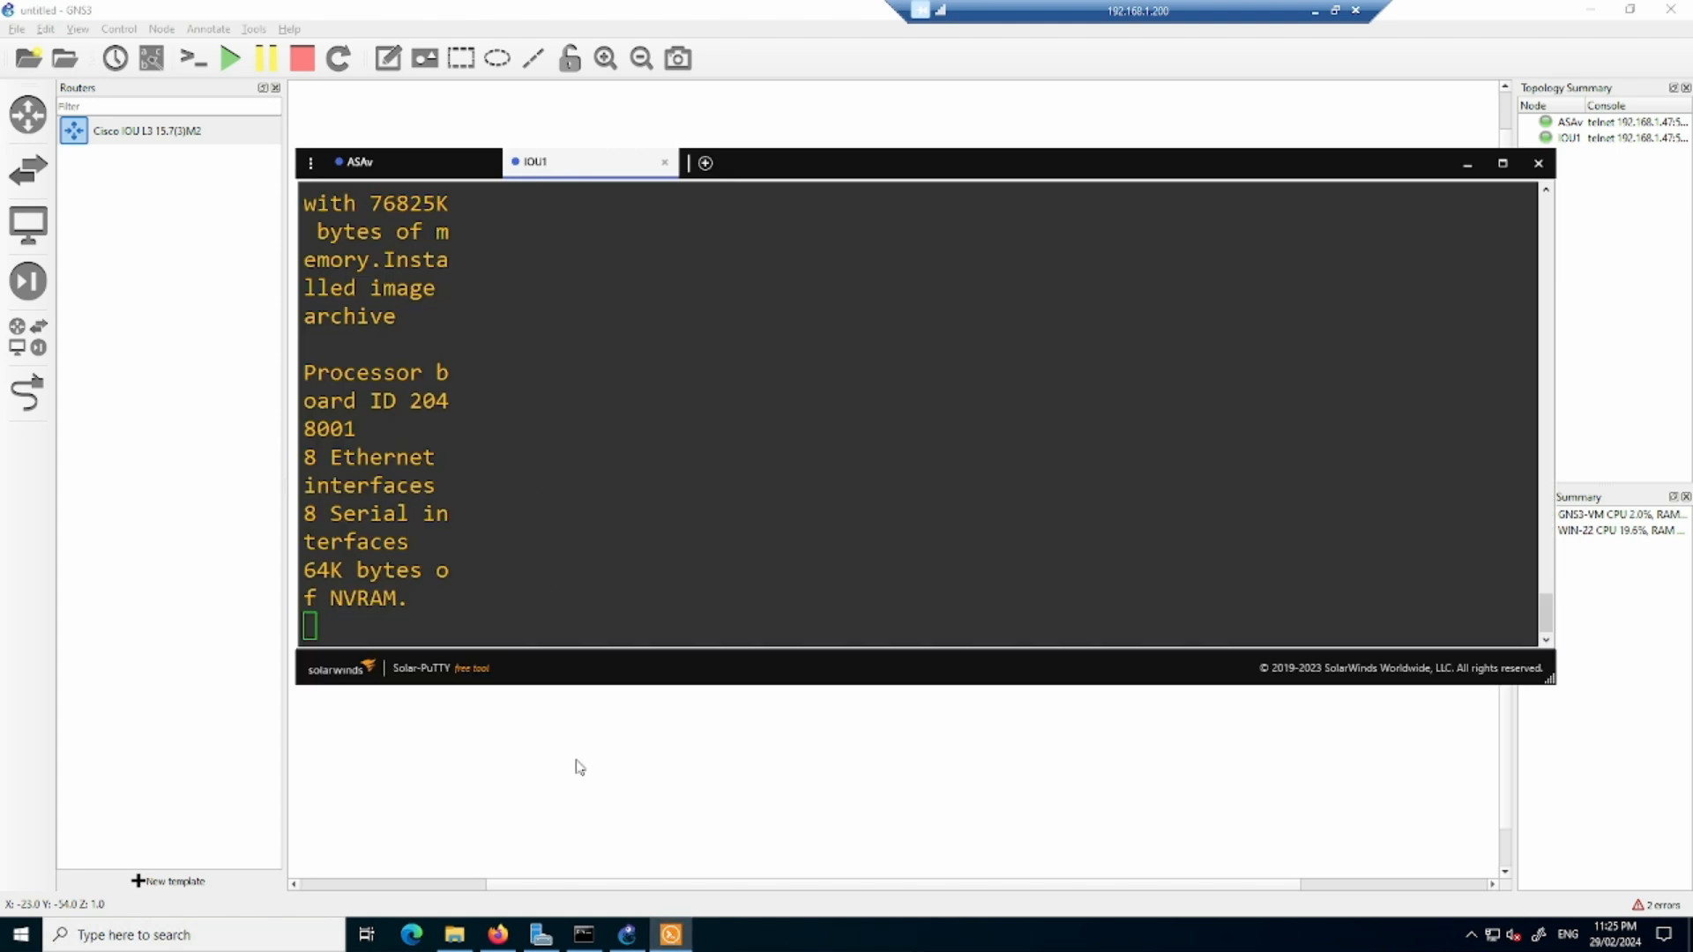
pyautogui.click(599, 811)
# - Add a Cisco IOU L2 15 switch to the topology, below and left of ASAv, and start it
pyautogui.click(29, 181)
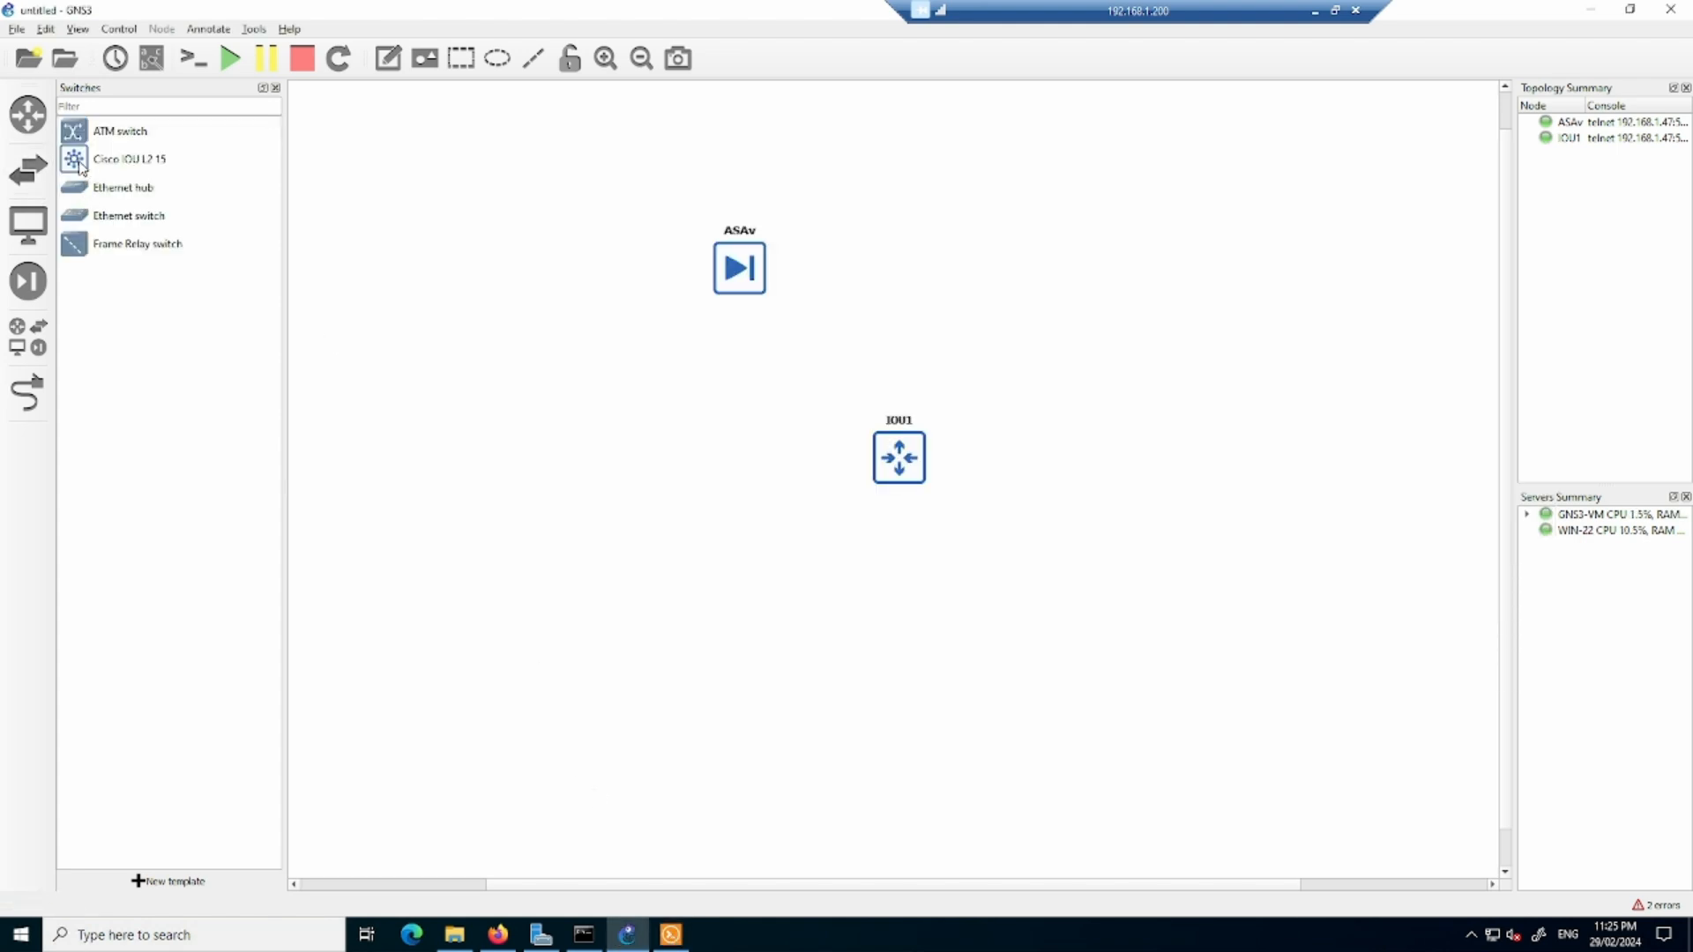
pyautogui.moveTo(79, 167); pyautogui.dragTo(560, 381)
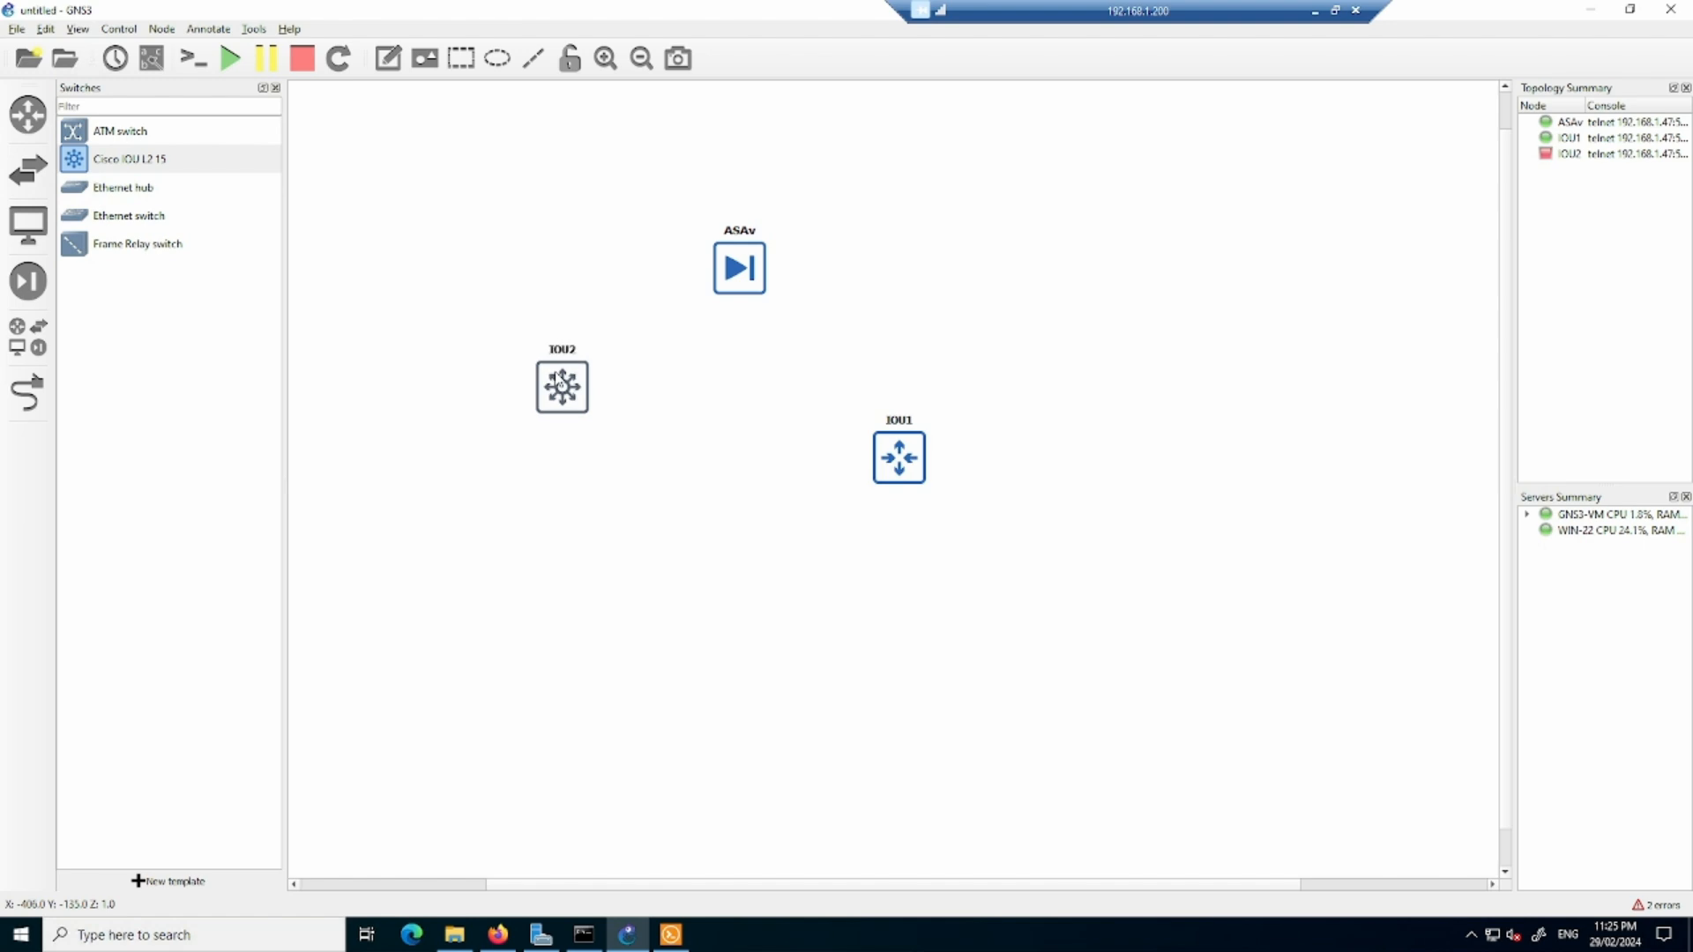
pyautogui.rightClick(560, 381)
pyautogui.click(586, 425)
# - Open the IOU2 switch's console and move the switch beside IOU1, below ASAv
pyautogui.rightClick(569, 399)
pyautogui.click(608, 420)
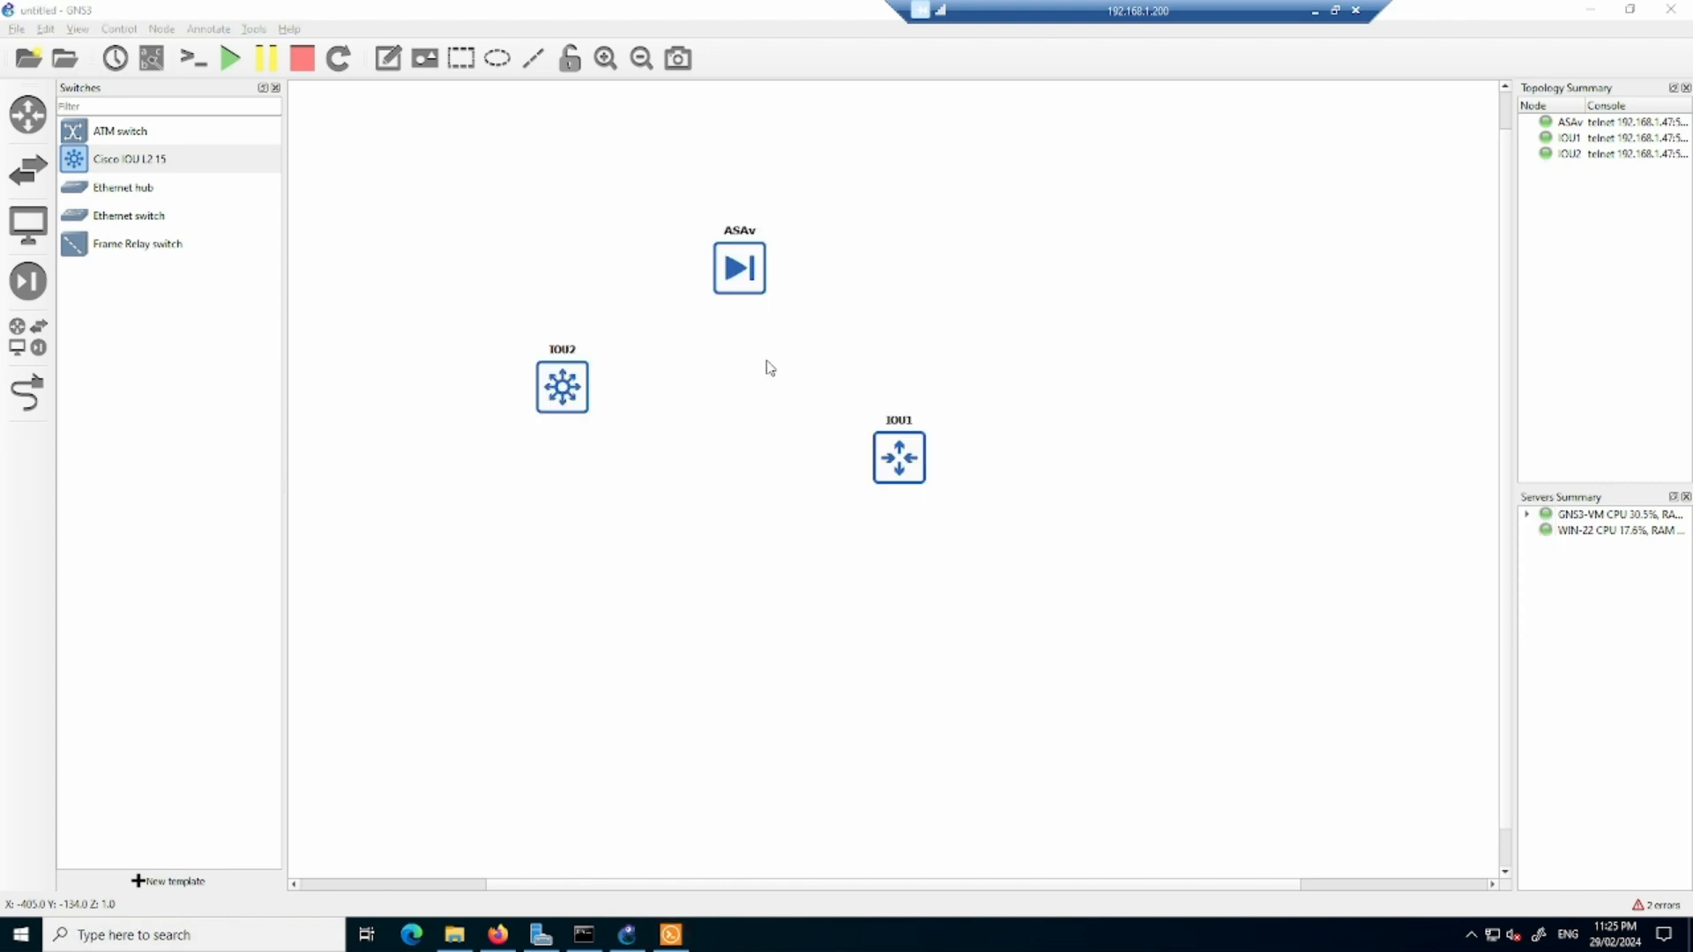
pyautogui.moveTo(561, 388); pyautogui.dragTo(981, 528)
pyautogui.click(1000, 551)
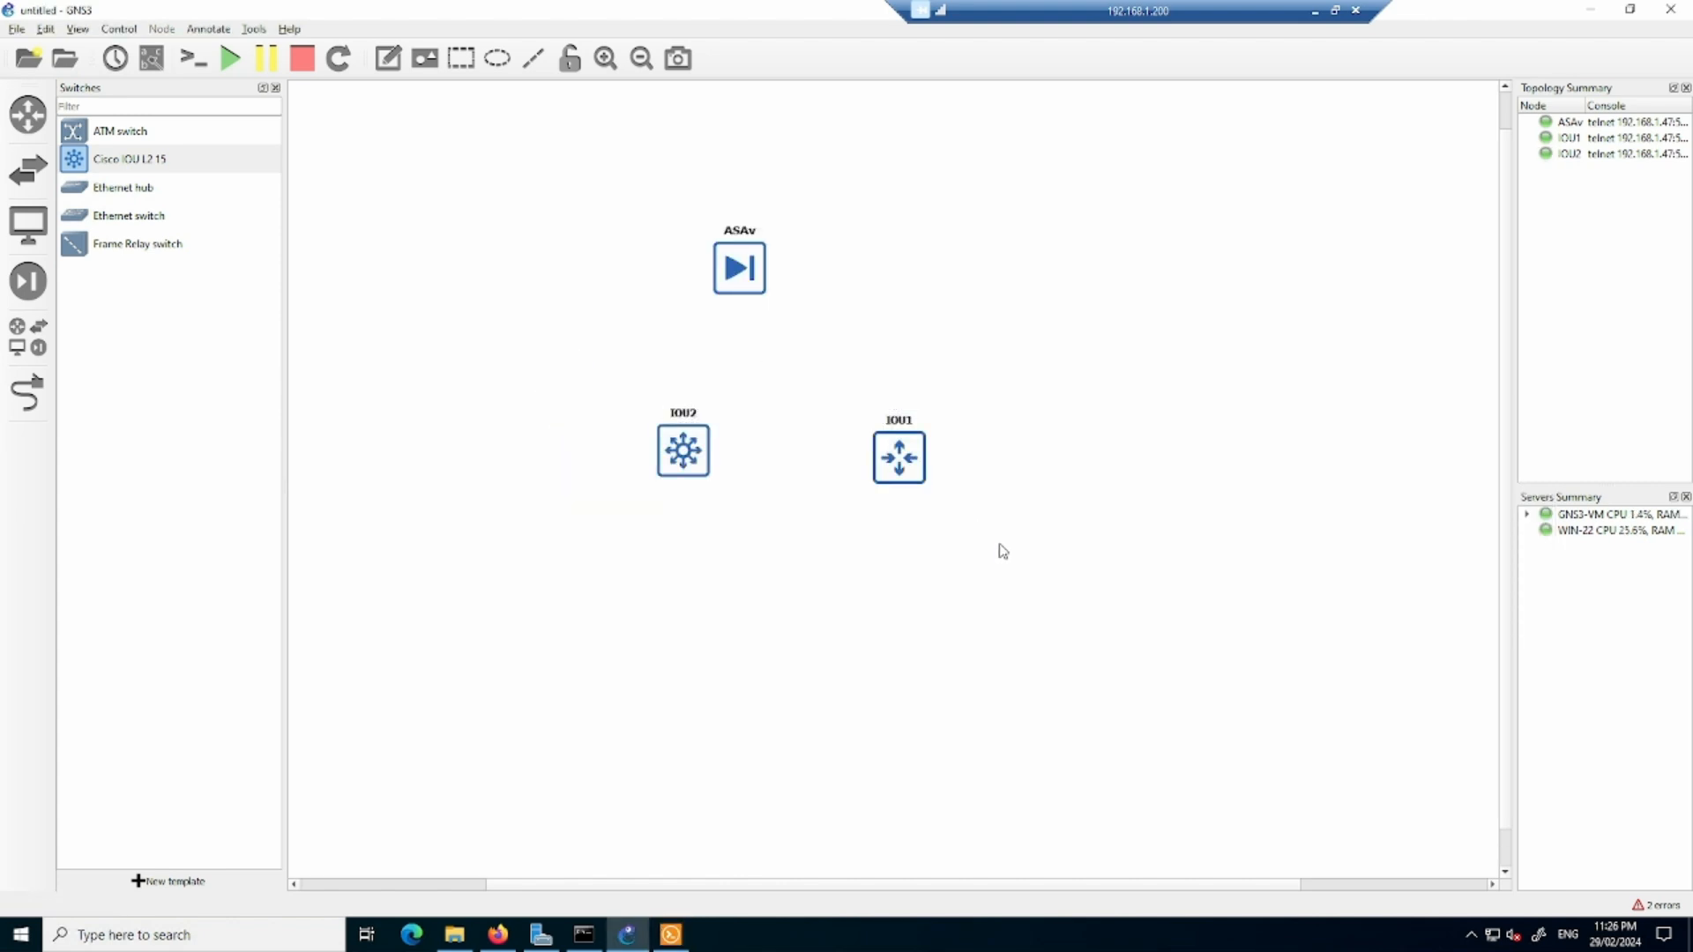
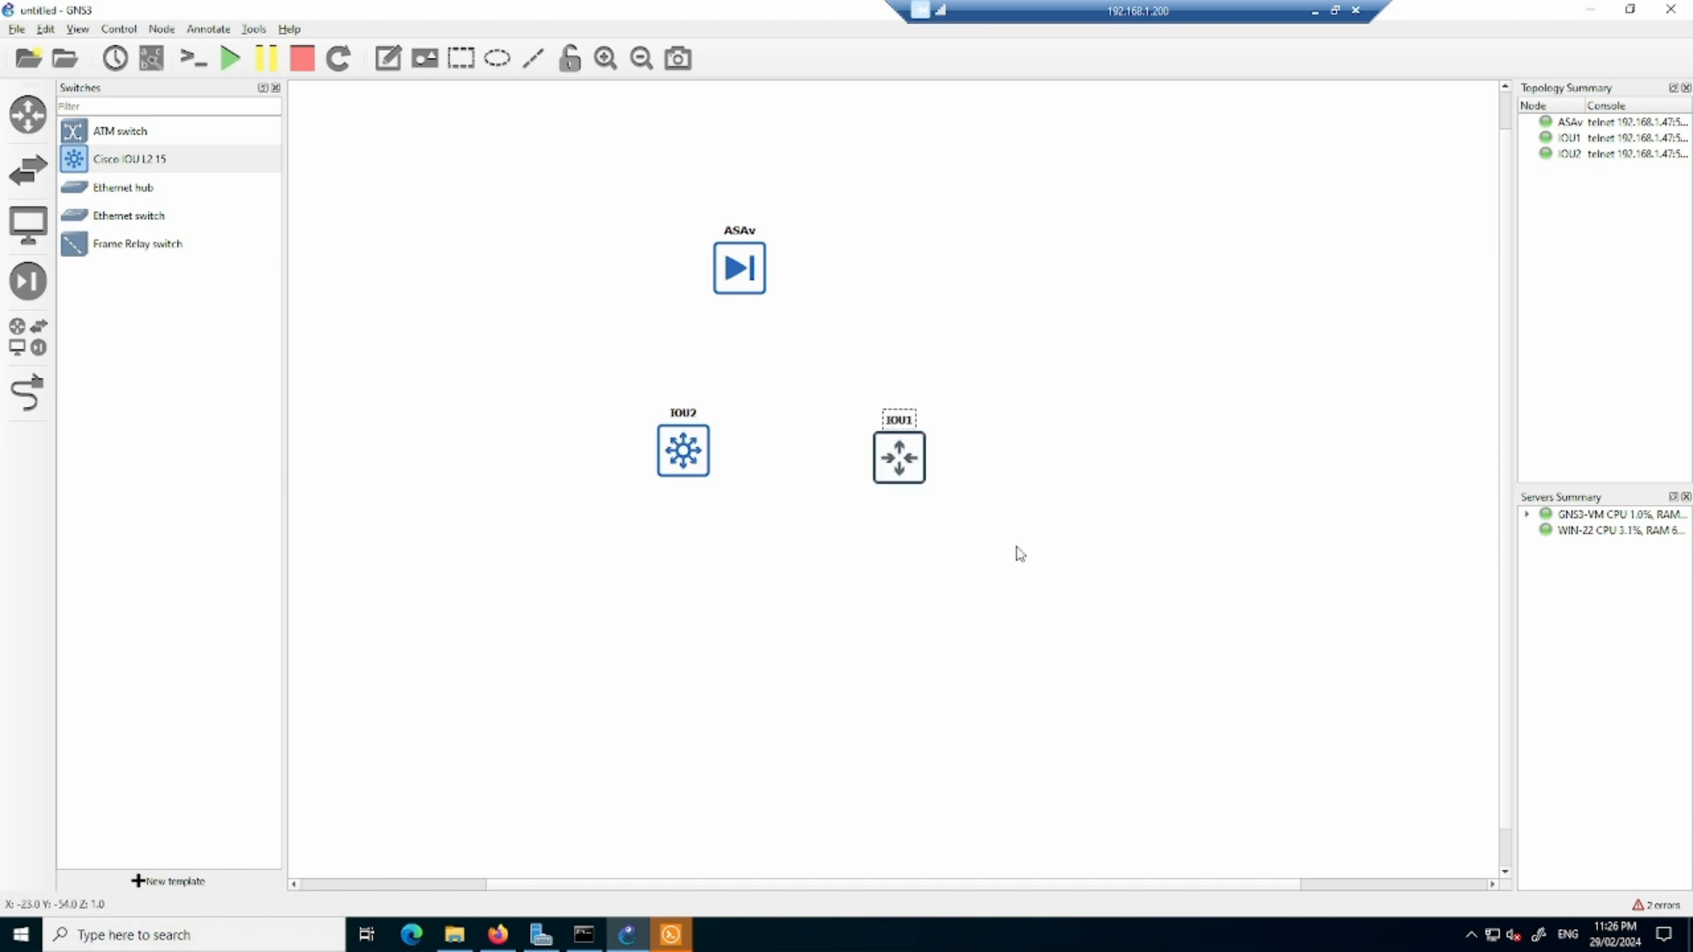
pyautogui.moveTo(552, 344); pyautogui.dragTo(778, 565)
pyautogui.click(778, 566)
pyautogui.moveTo(571, 362); pyautogui.dragTo(1007, 573)
pyautogui.click(1011, 579)
# - Bring the Solar-PuTTY console window back up and get a command prompt on IOU2
pyautogui.click(684, 944)
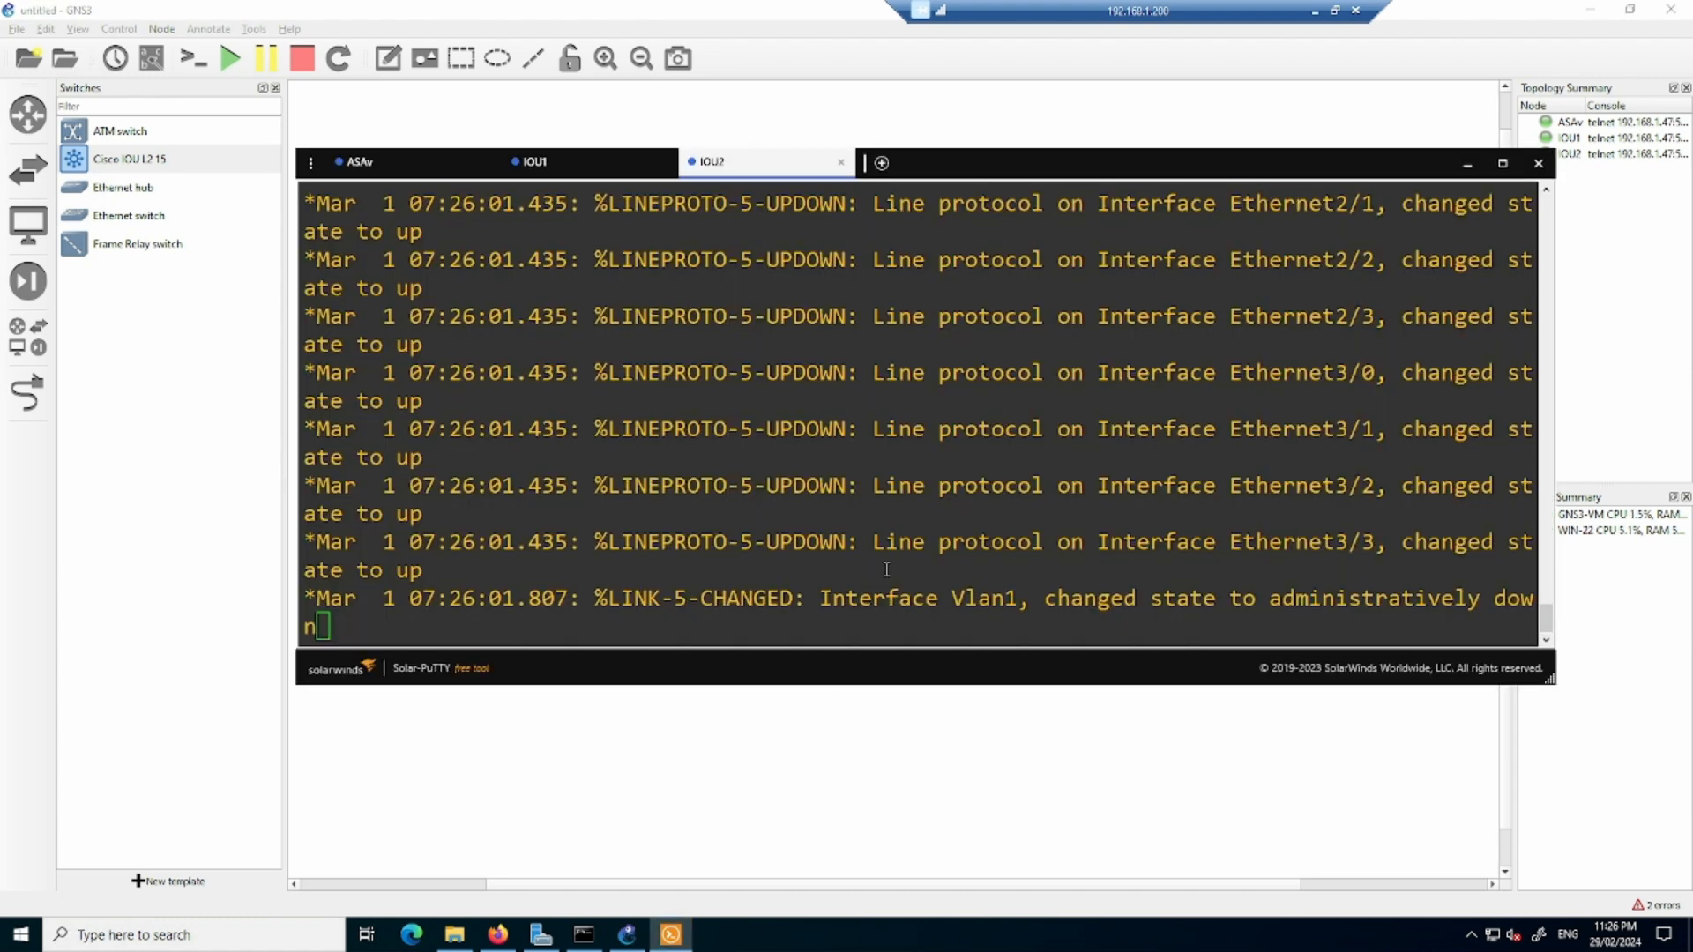
pyautogui.click(705, 594)
pyautogui.press('Return')
pyautogui.press('Return')
pyautogui.press('Return')
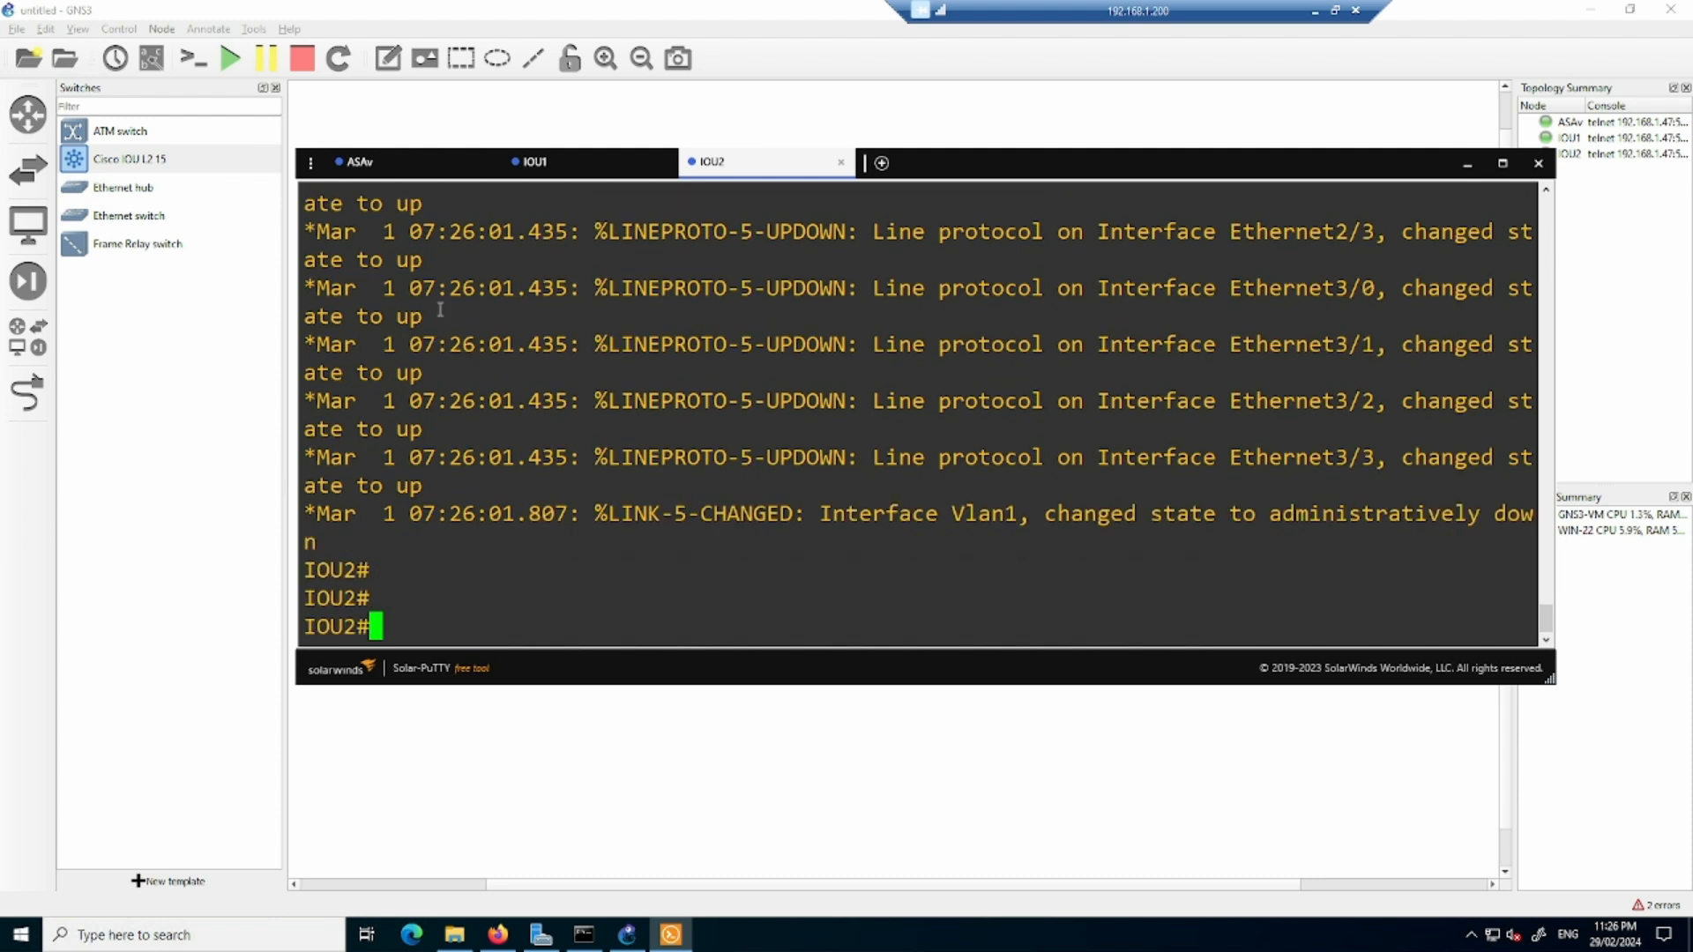
# - Launch PuTTY from Solar-PuTTY's general settings and set the terminal font to Consolas at size 16
pyautogui.click(310, 164)
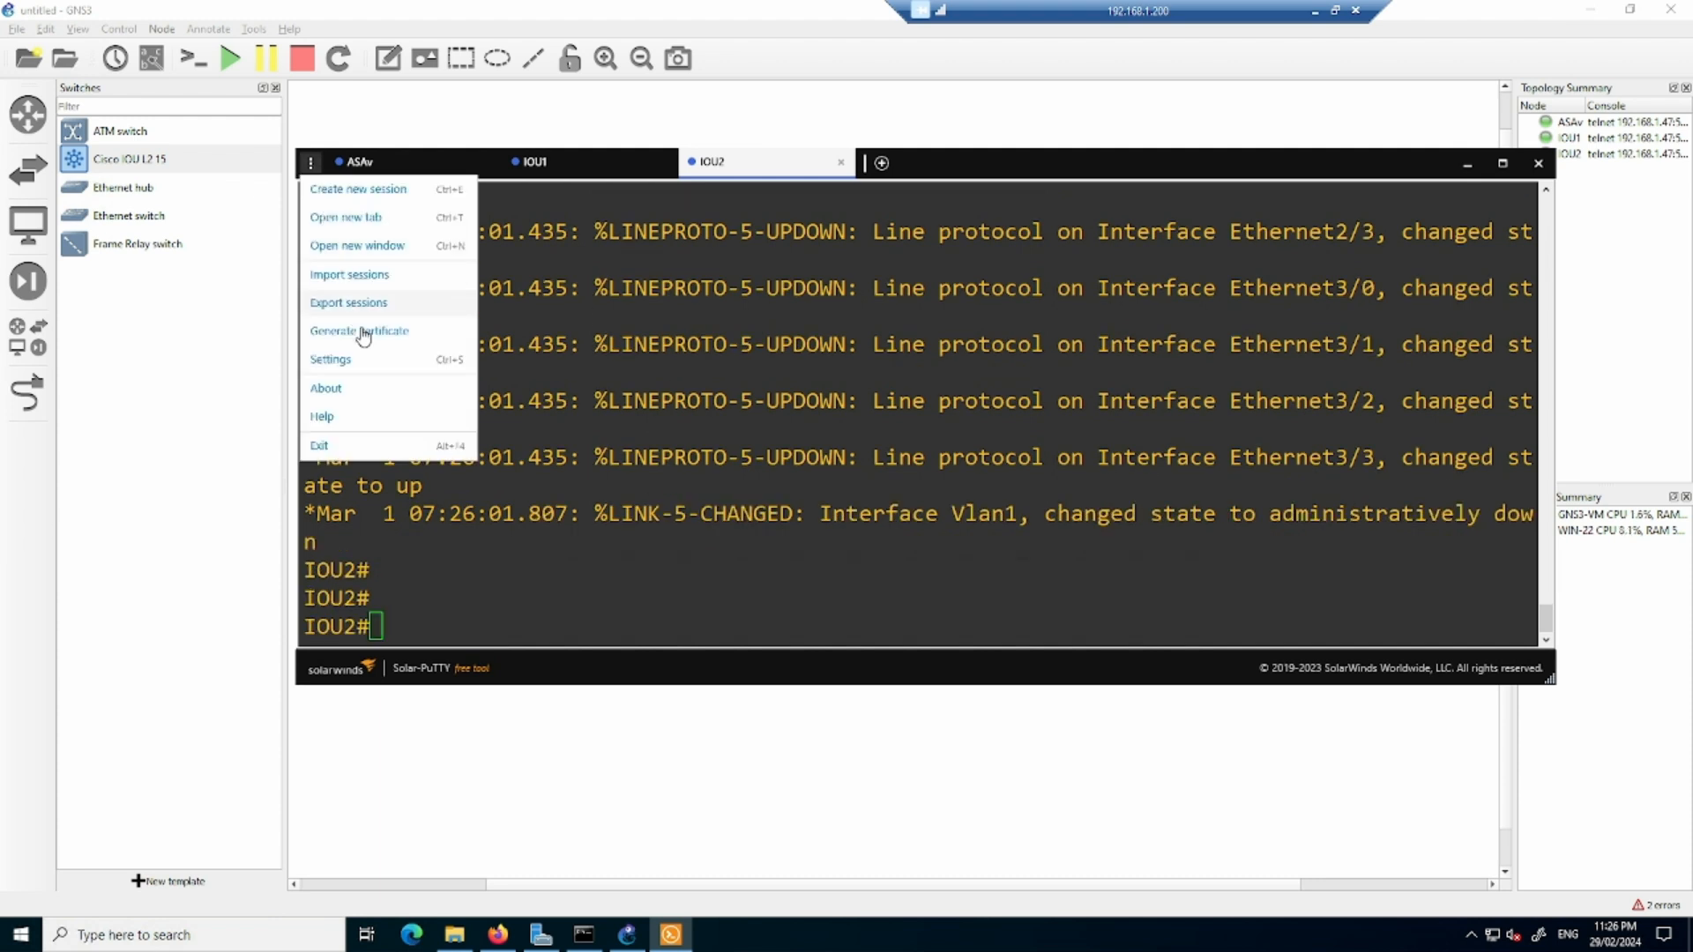
pyautogui.click(346, 364)
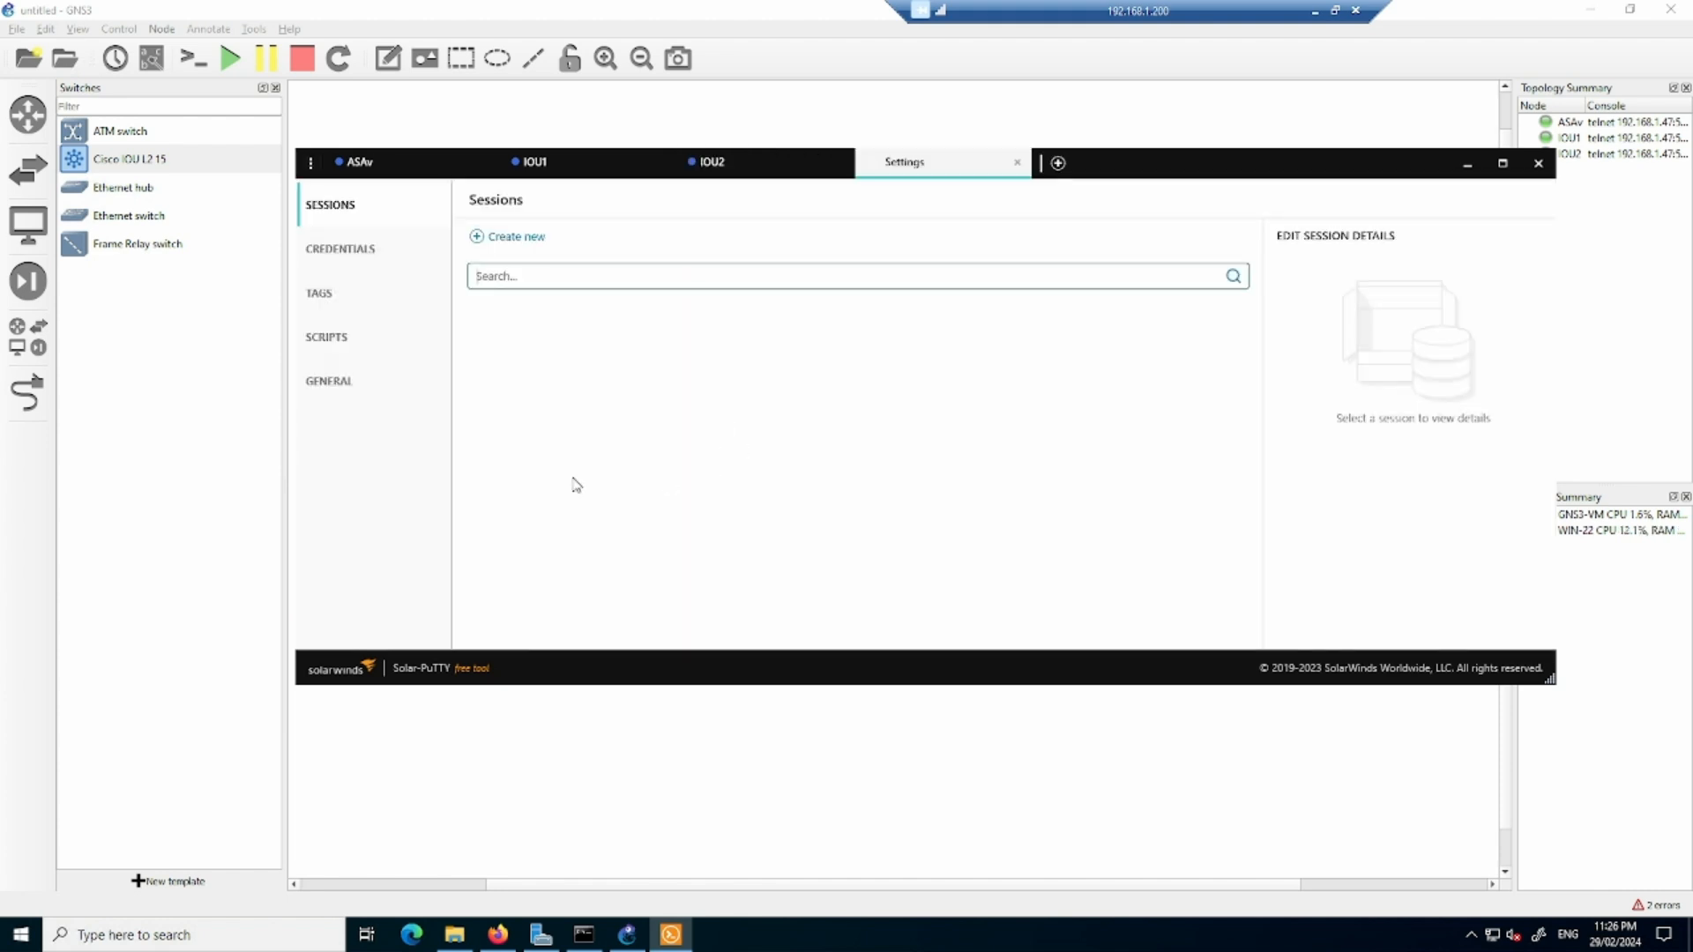
pyautogui.click(362, 381)
pyautogui.click(513, 488)
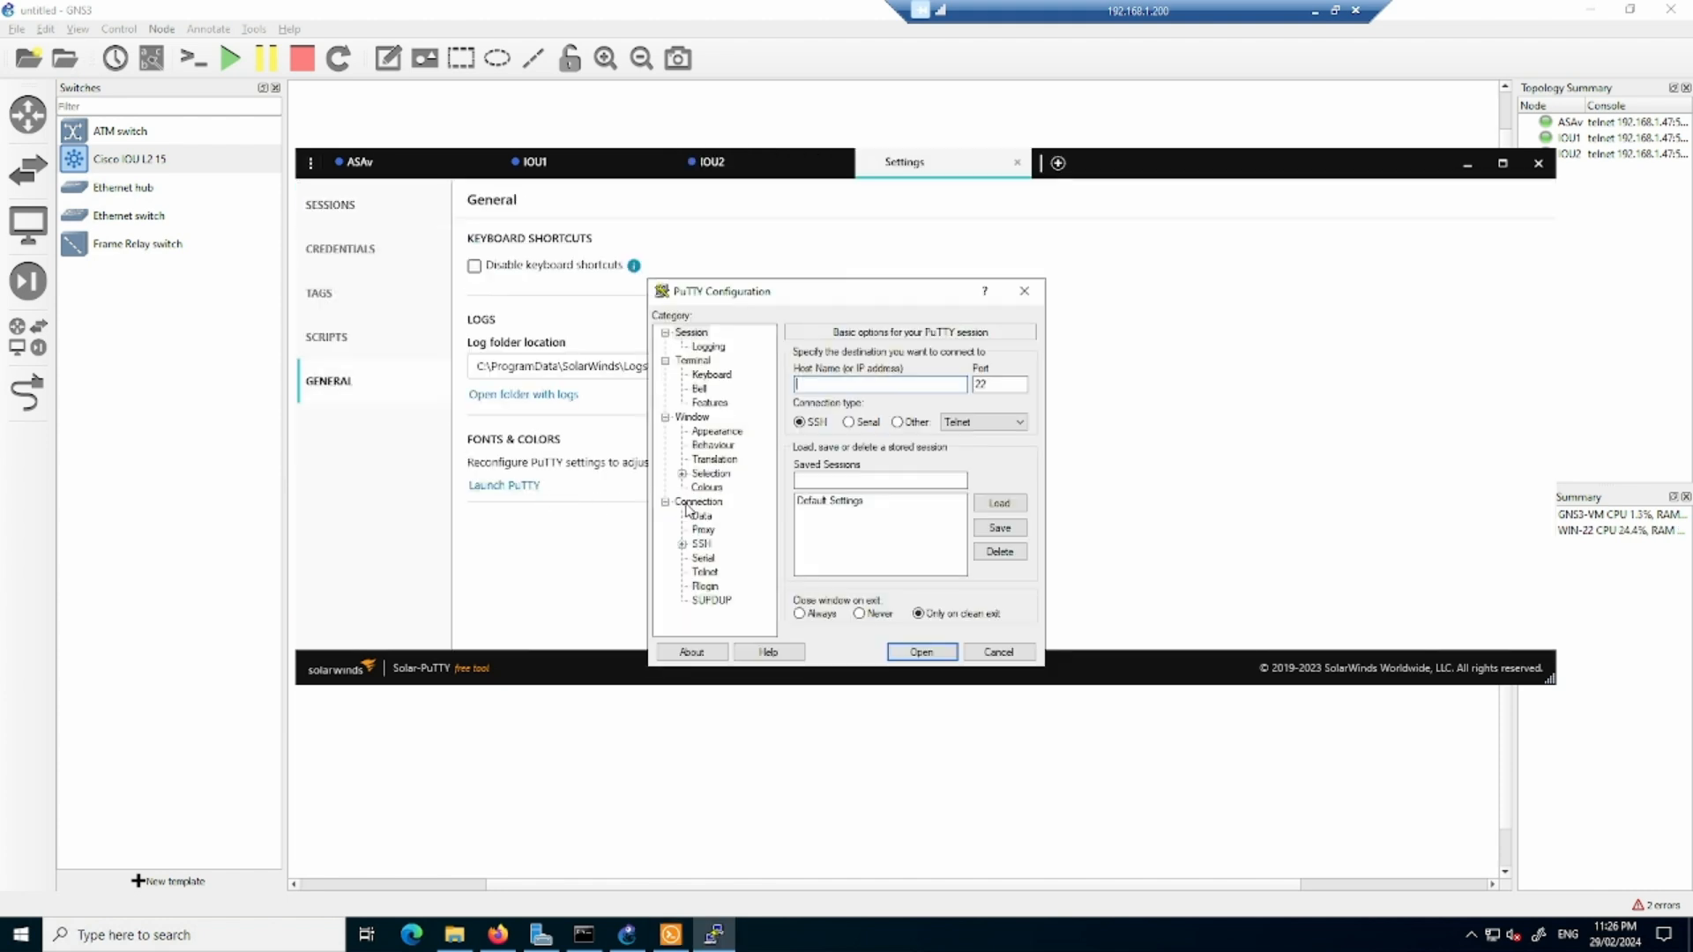
pyautogui.click(716, 431)
pyautogui.click(999, 457)
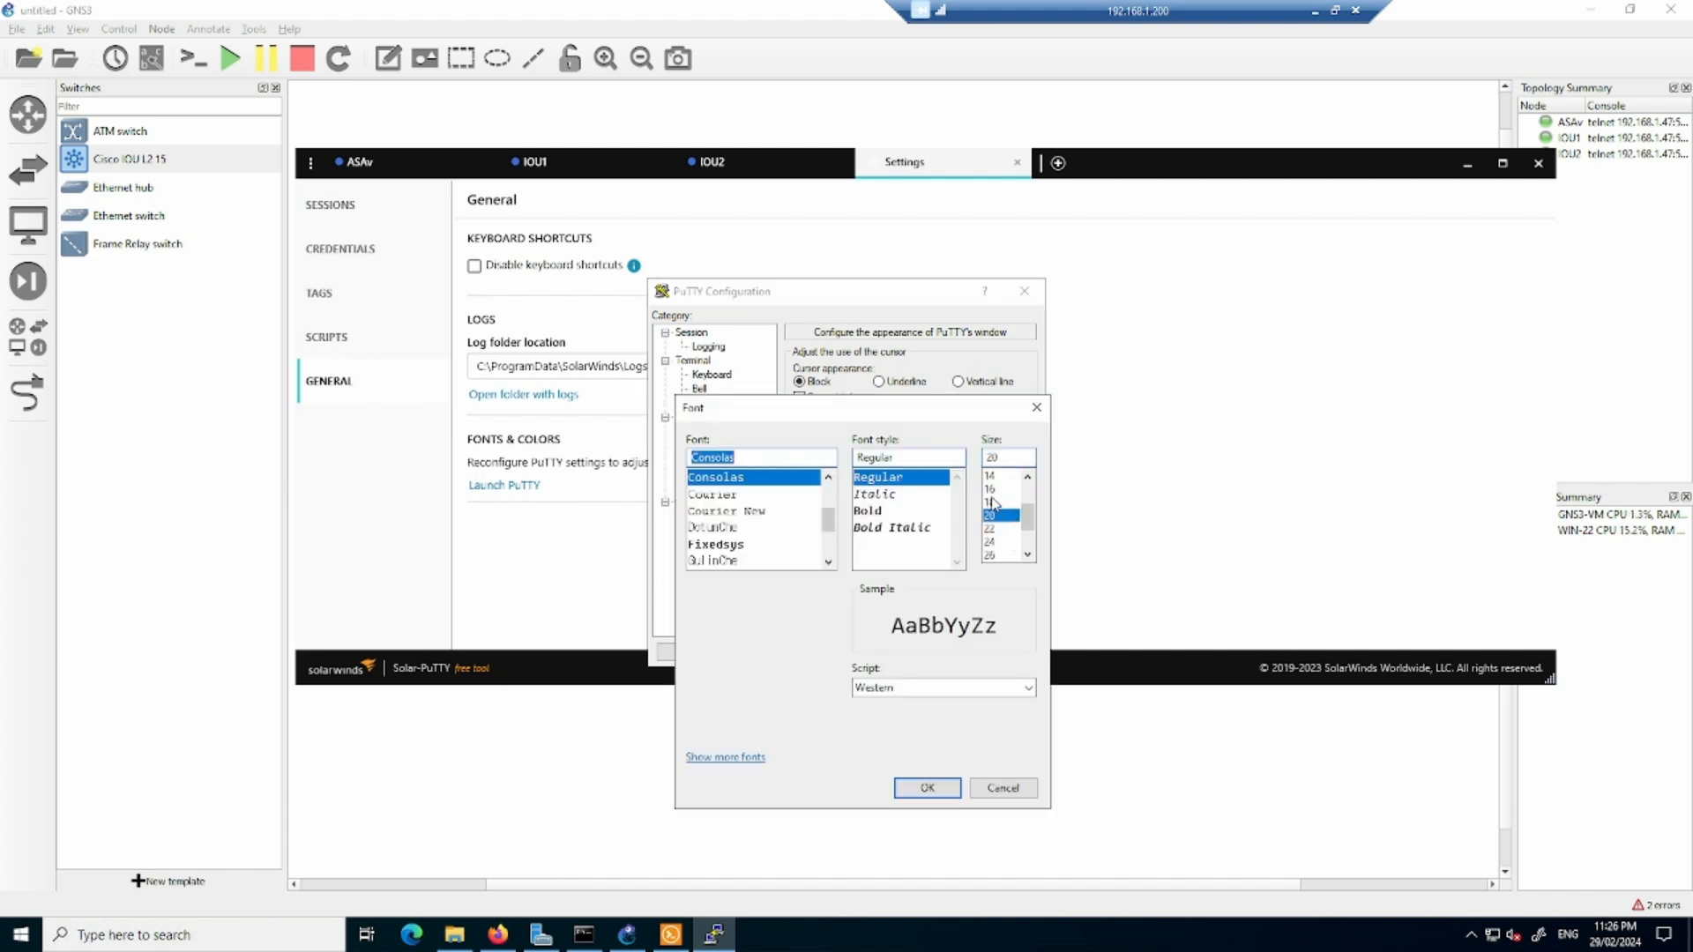
pyautogui.click(989, 489)
pyautogui.click(926, 788)
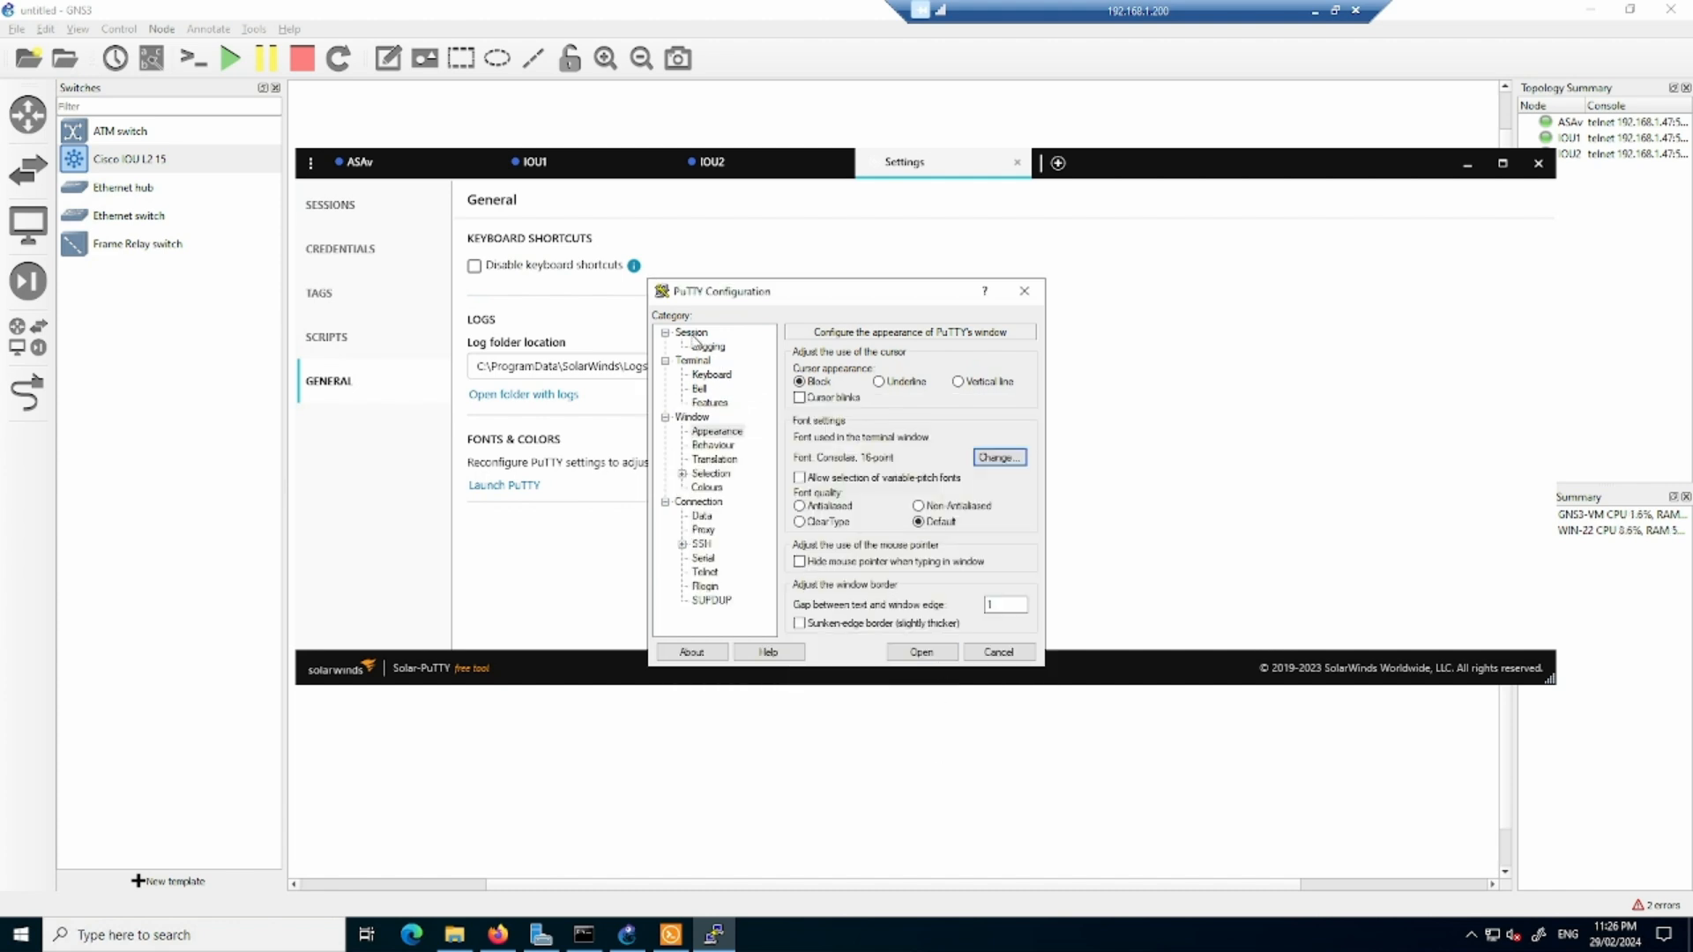
# - Save the font change into PuTTY's Default Settings, save the Solar-PuTTY settings and close the console window
pyautogui.click(693, 333)
pyautogui.click(845, 501)
pyautogui.click(987, 530)
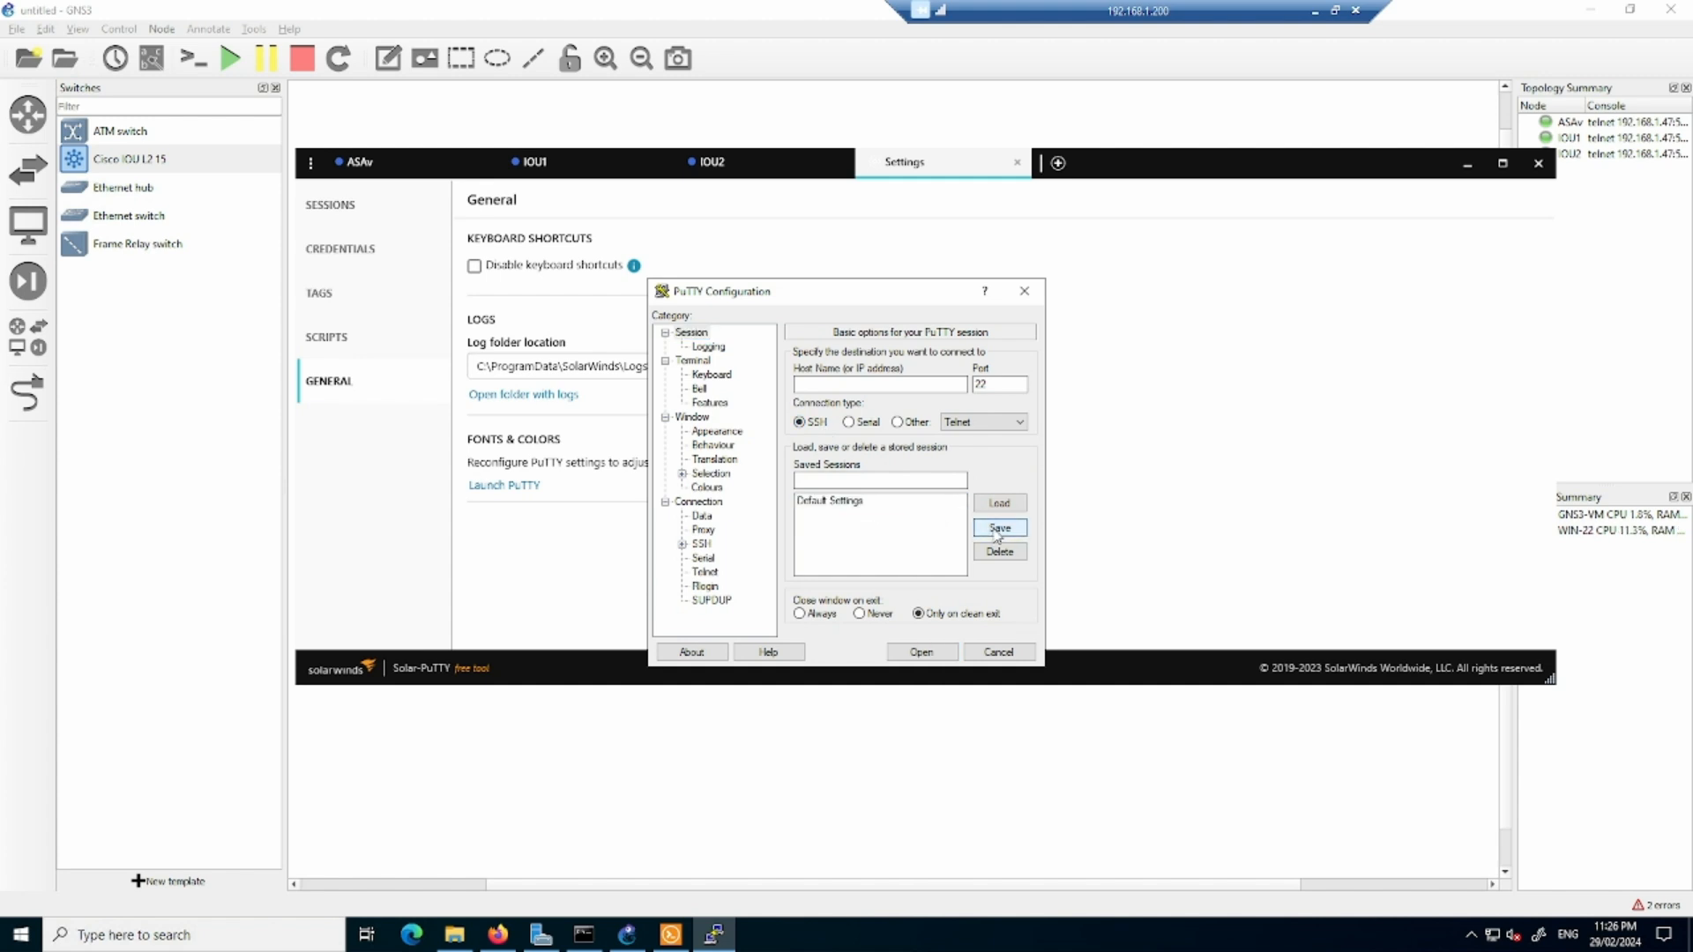
pyautogui.click(999, 652)
pyautogui.click(864, 526)
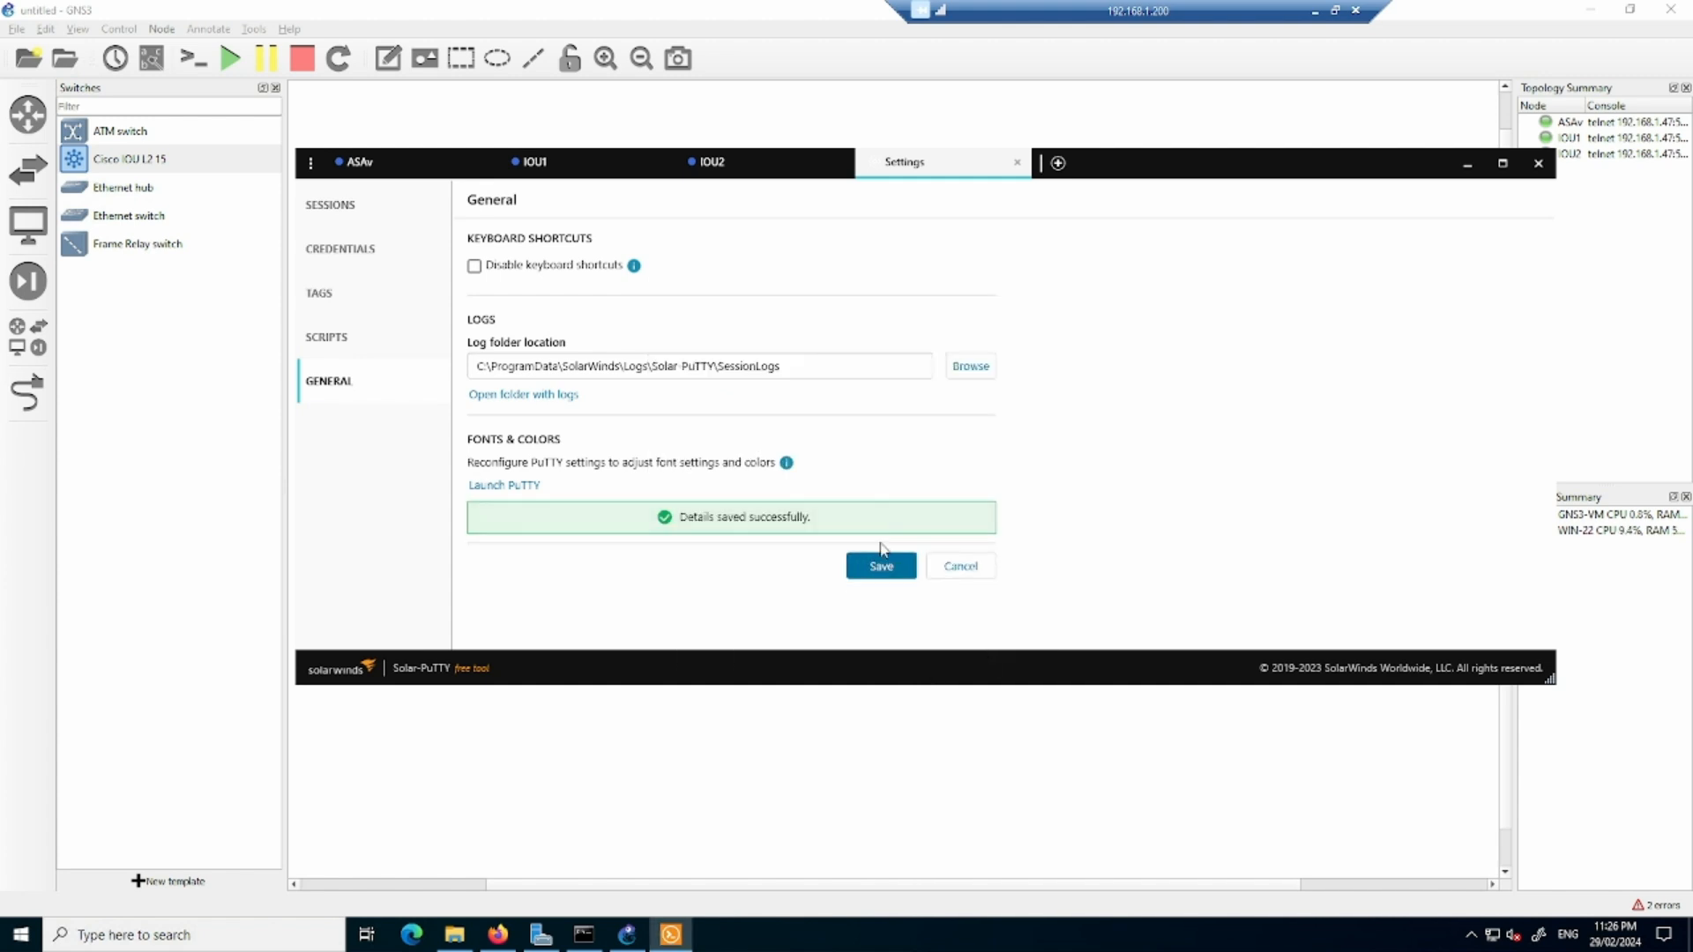
pyautogui.click(1539, 163)
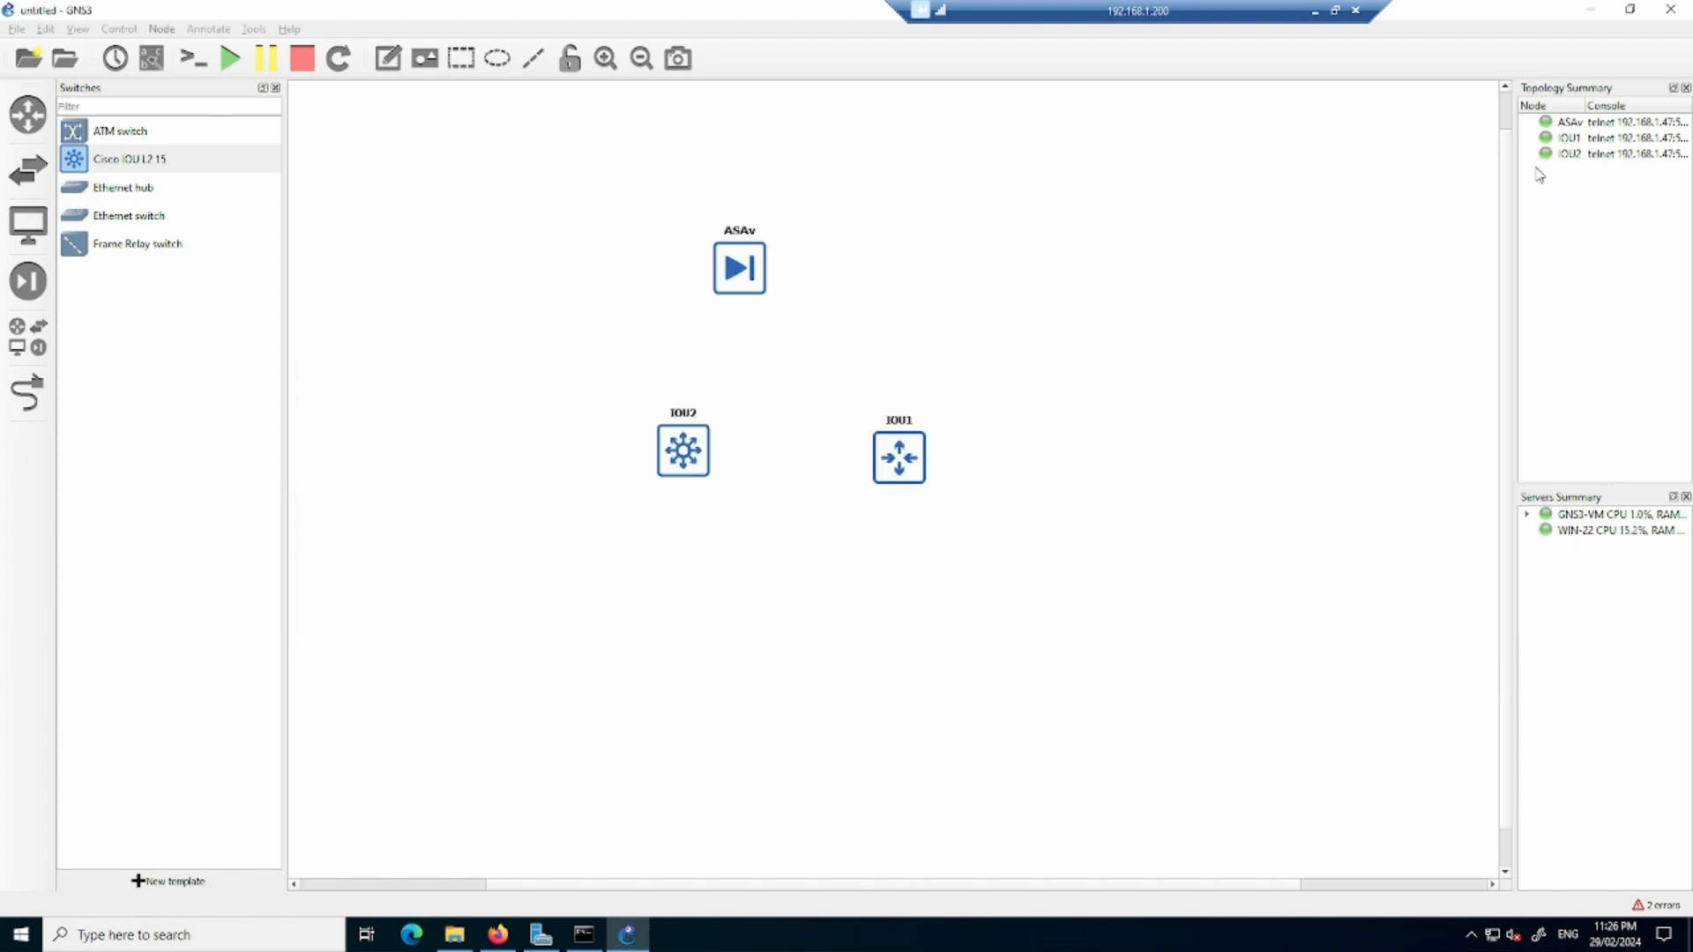
# - Open the console of the ASAv node and bring up its command prompt
pyautogui.rightClick(741, 270)
pyautogui.click(807, 303)
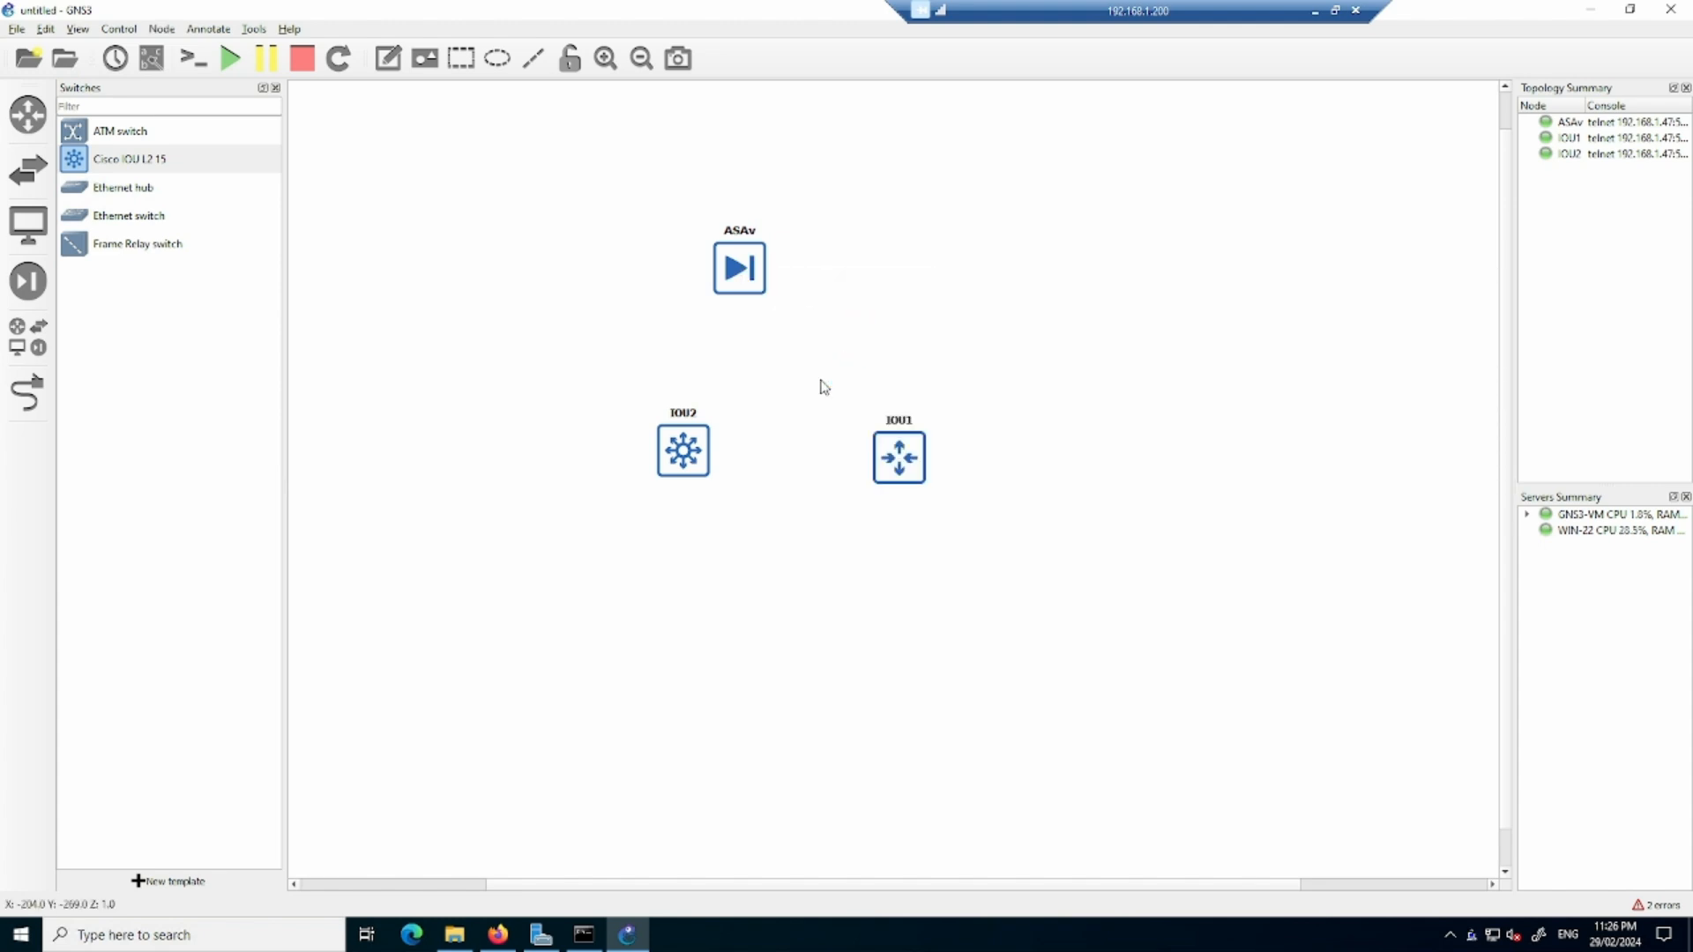
pyautogui.press('Return')
pyautogui.press('Return')
pyautogui.press('Return')
pyautogui.press('Return')
pyautogui.press('Return')
pyautogui.press('Return')
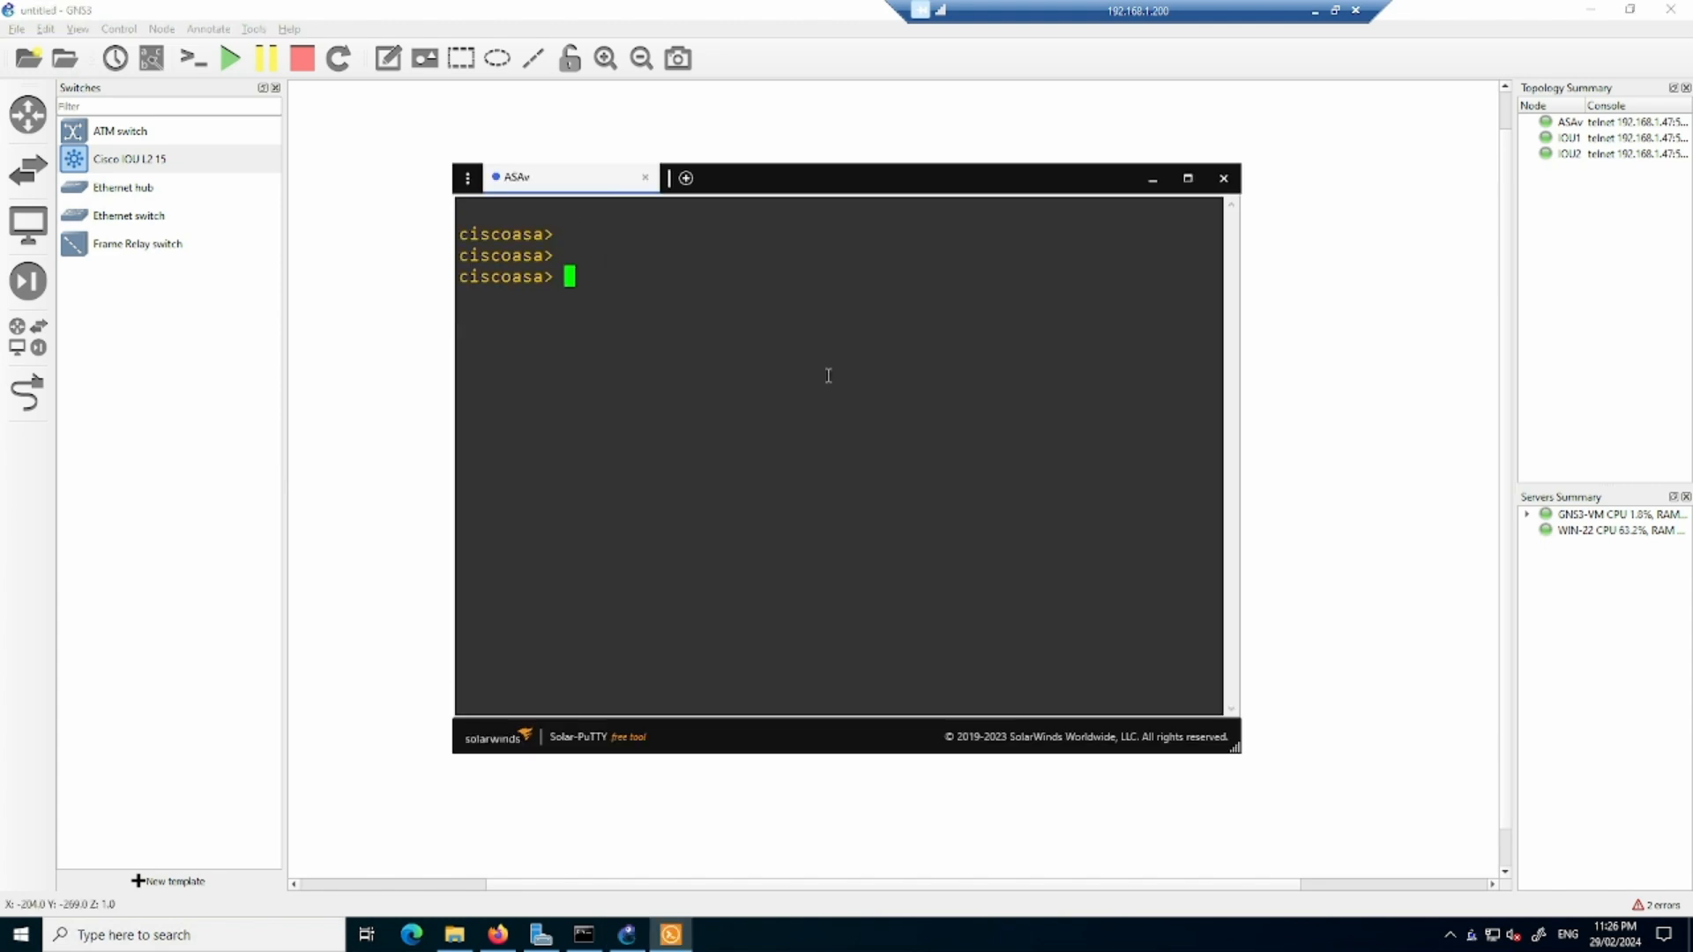
# - Enter privileged mode on the ASAv with the password left blank, and start global configuration mode with conf t
pyautogui.write('en')
pyautogui.press('Return')
pyautogui.press('Return')
pyautogui.write('conf t')
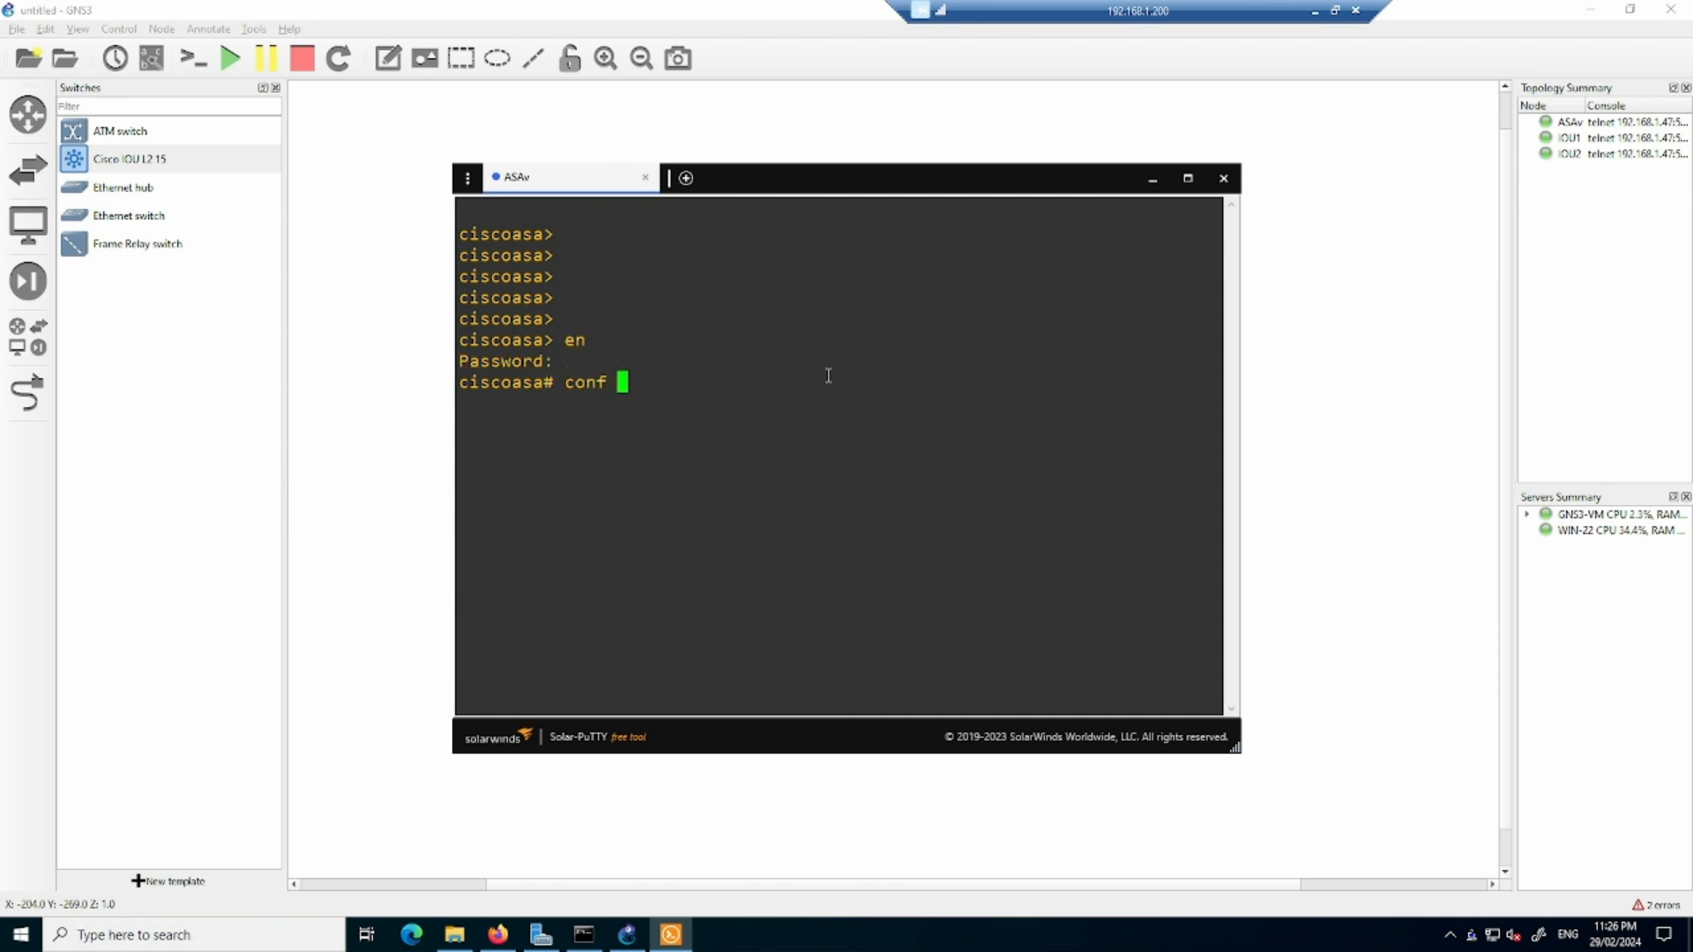
pyautogui.press('Return')
pyautogui.press('Return')
# - Run sh ver on the ASAv and page through the whole version output
pyautogui.write('sh ver')
pyautogui.press('Return')
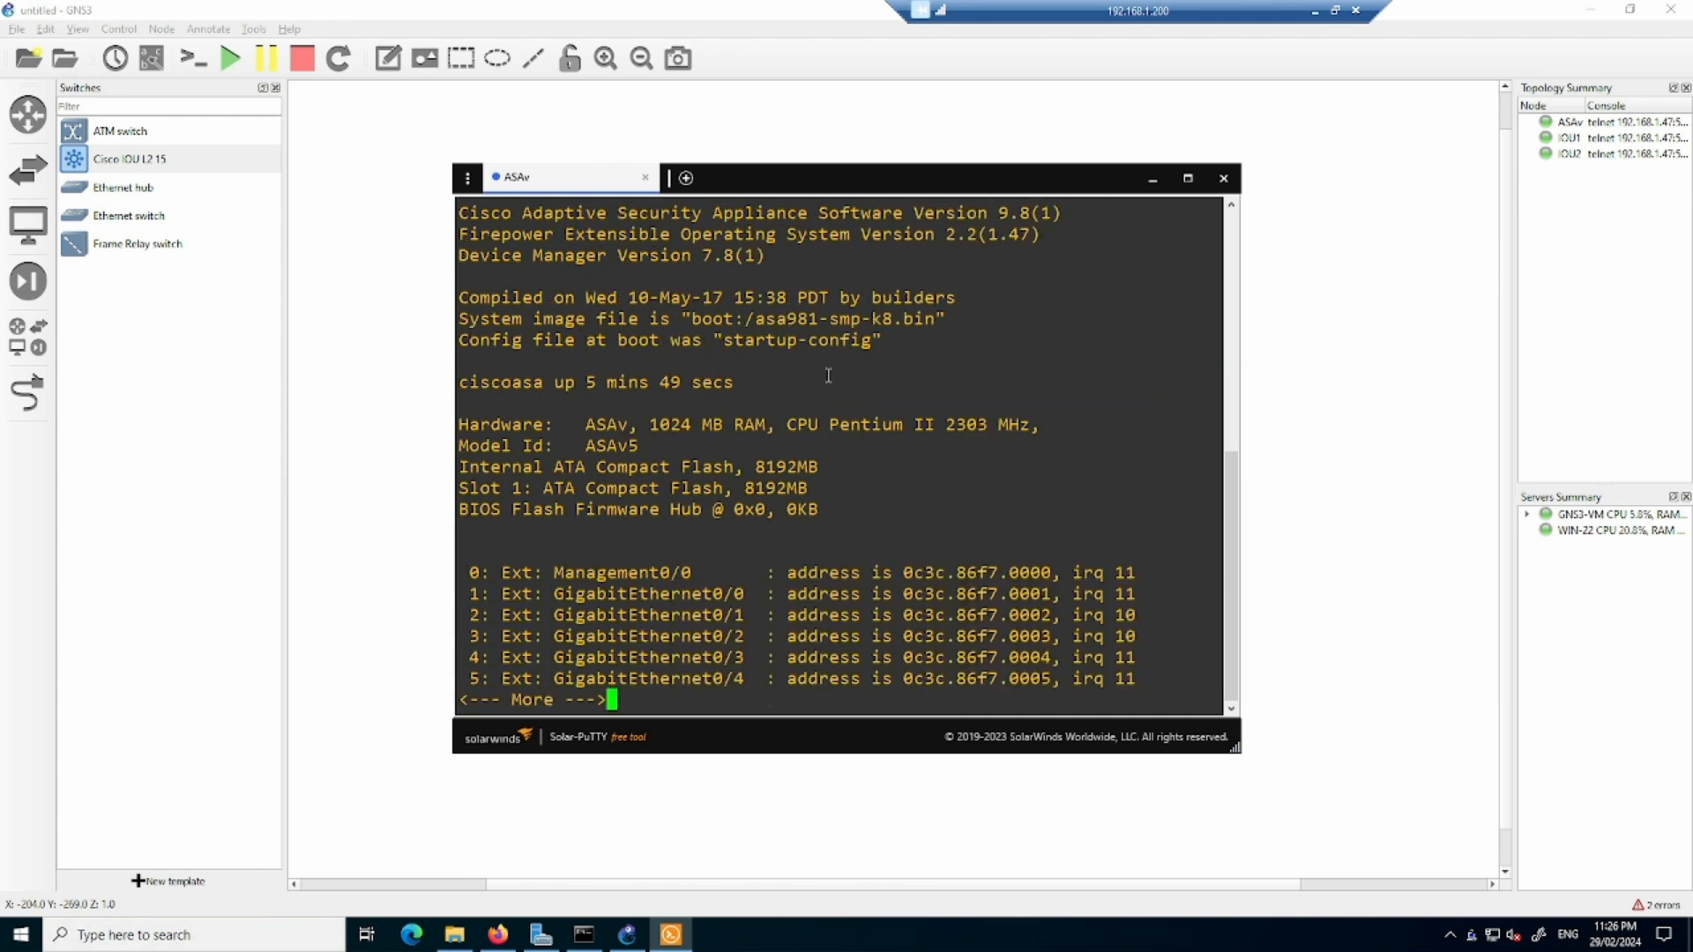
pyautogui.scroll(7, 856, 557)
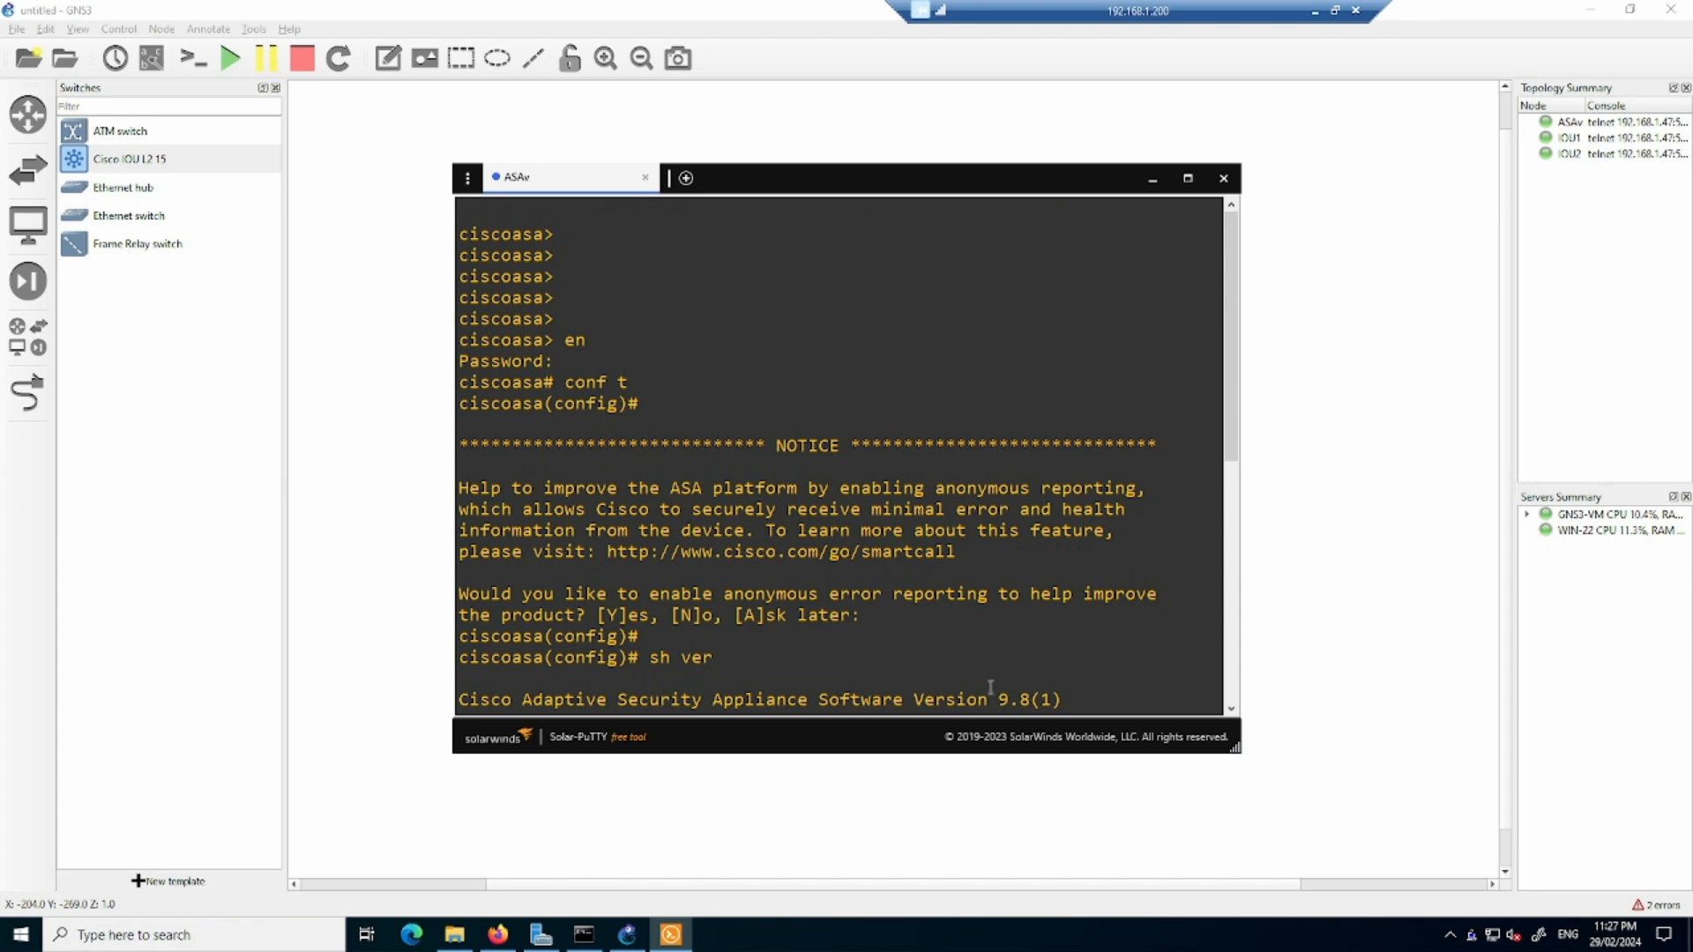
pyautogui.moveTo(992, 699); pyautogui.dragTo(1005, 657)
pyautogui.scroll(-8, 919, 542)
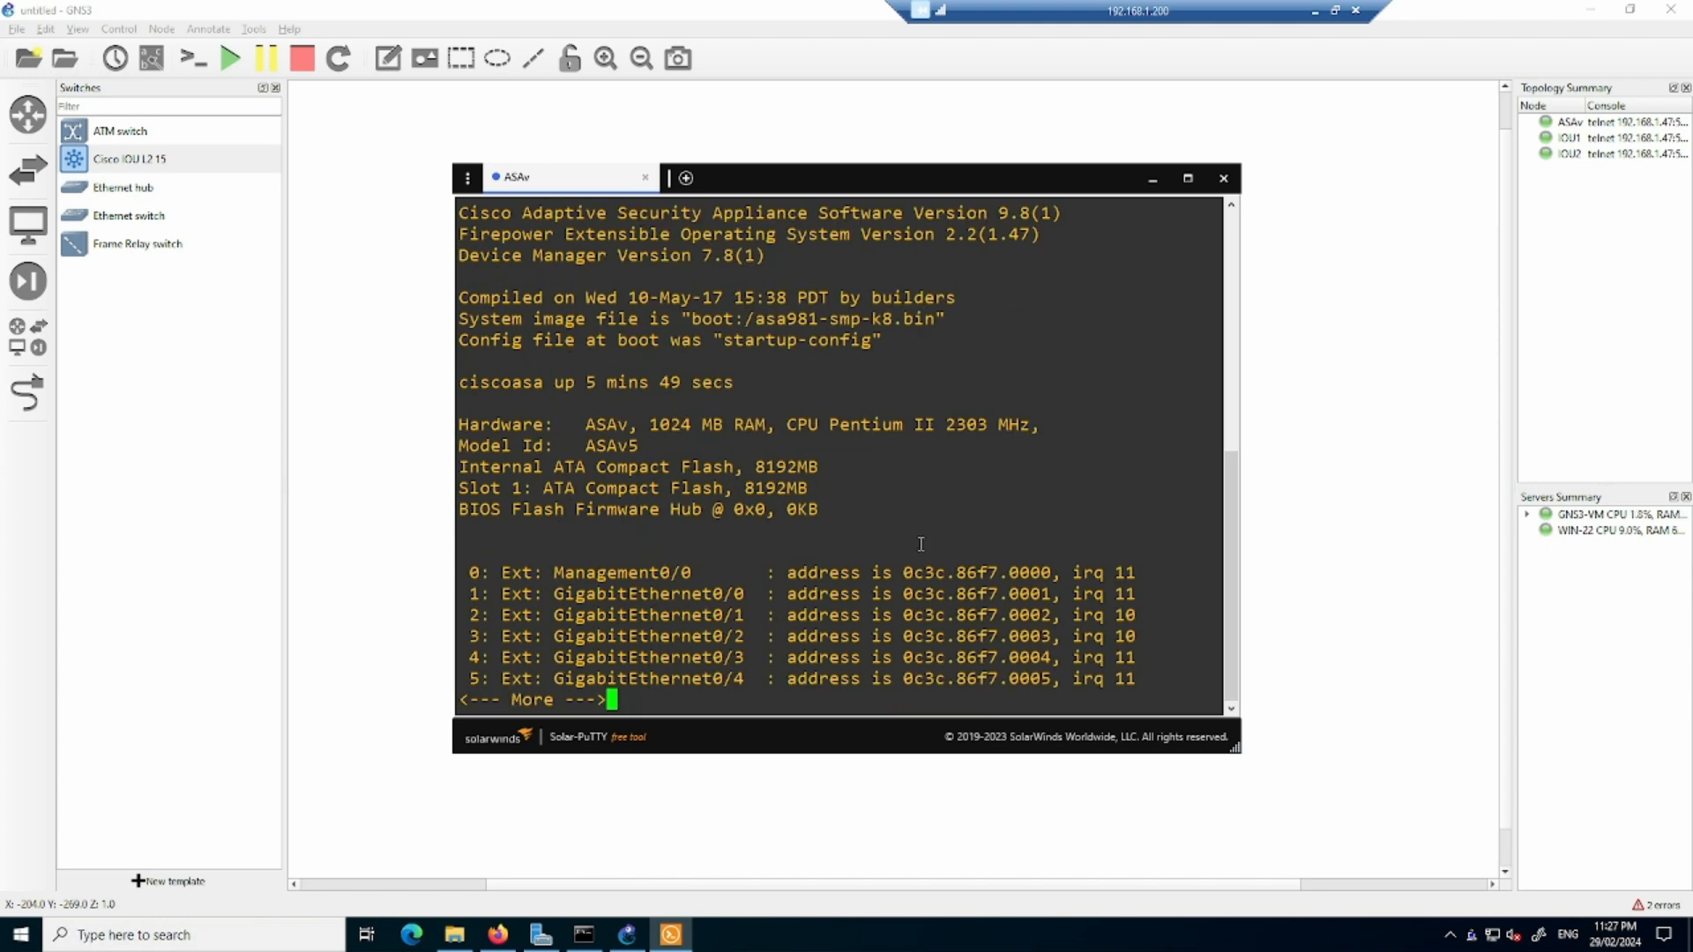
pyautogui.press('space')
pyautogui.press('space')
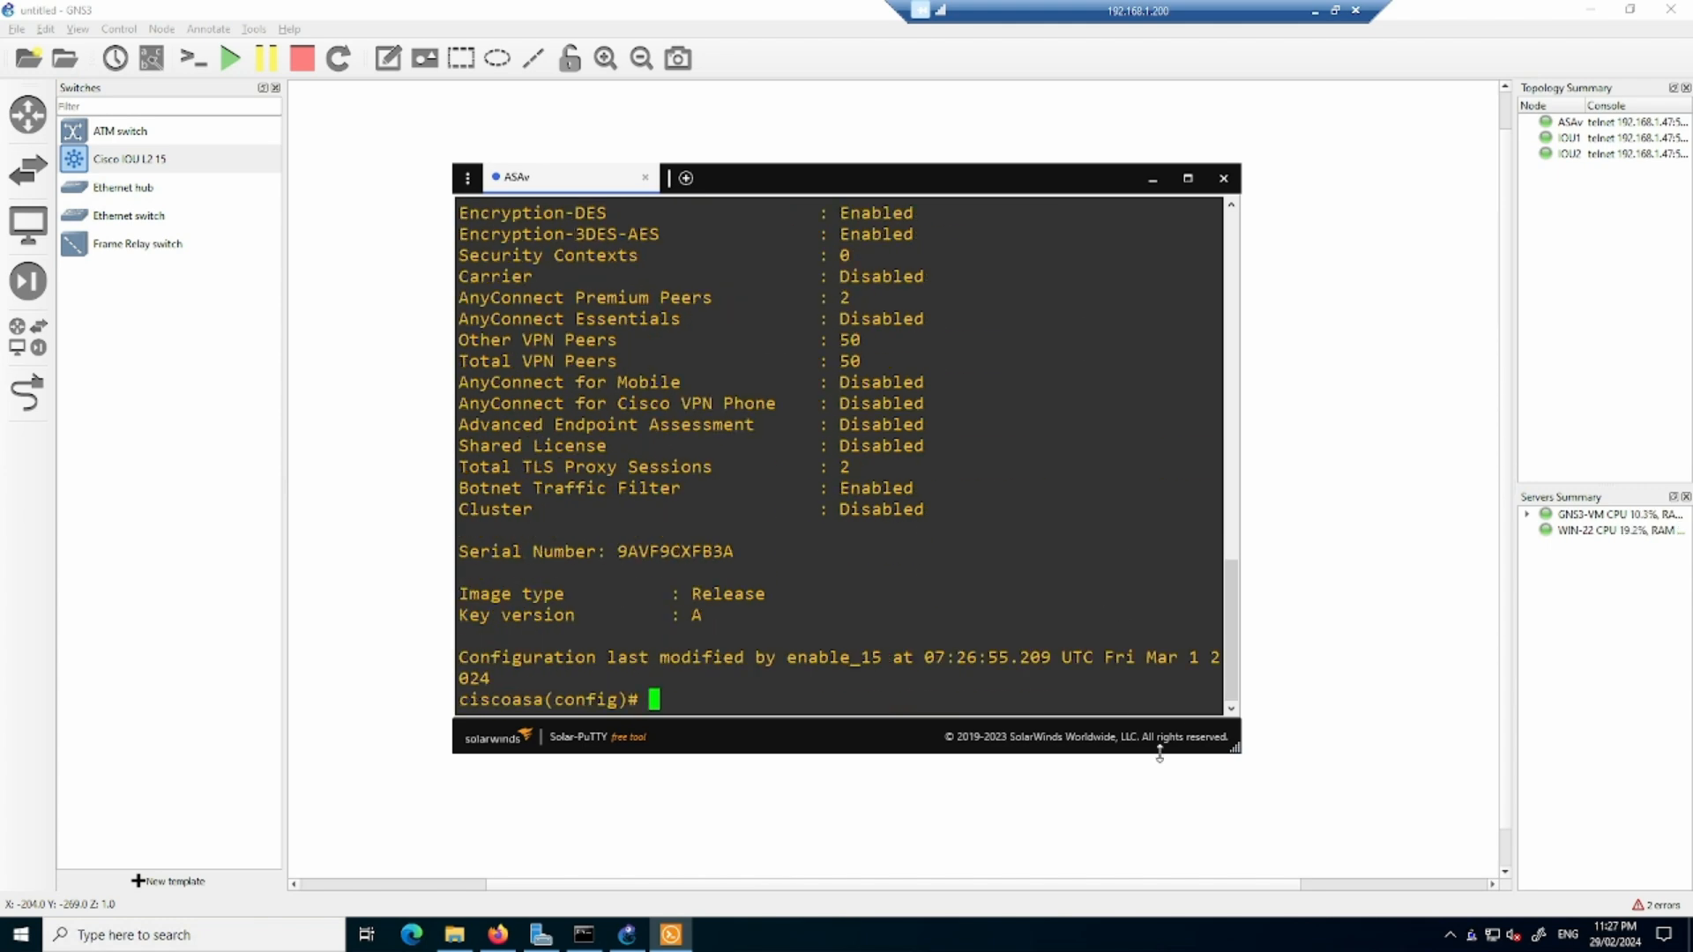
# - Widen and reposition the ASAv console window, and close the console
pyautogui.moveTo(1233, 748); pyautogui.dragTo(1630, 617)
pyautogui.moveTo(1242, 190); pyautogui.dragTo(1004, 167)
pyautogui.click(838, 644)
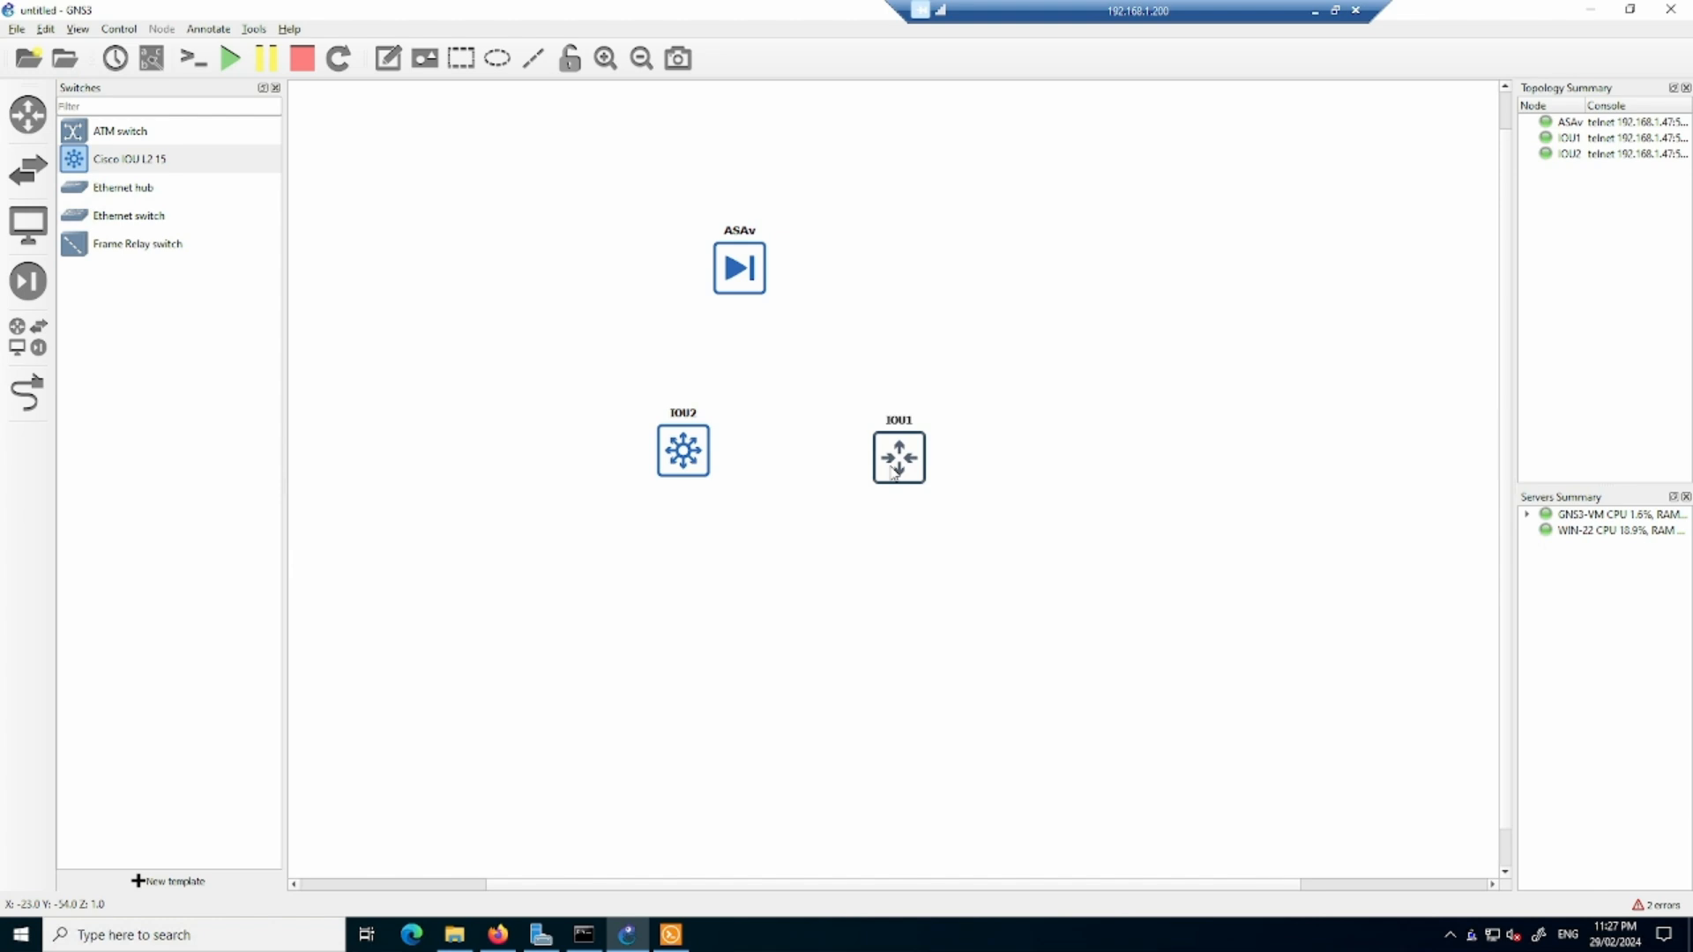
pyautogui.click(678, 933)
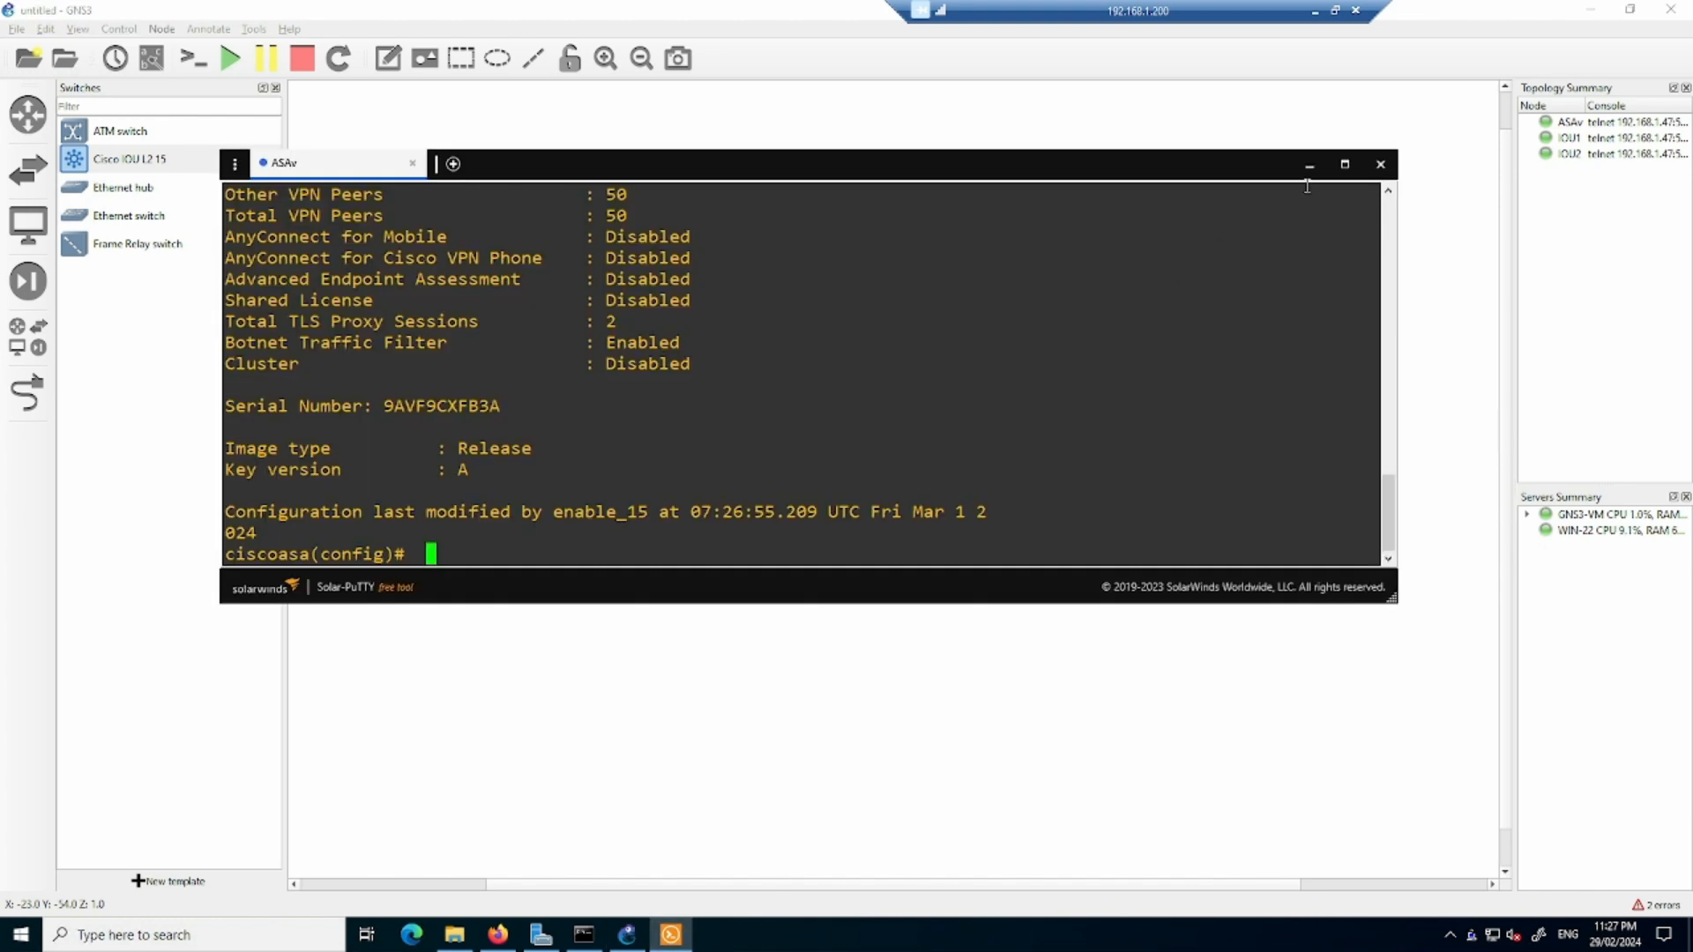
pyautogui.click(1381, 164)
# - Permanently delete the ASAv, IOU1 and IOU2 nodes from the topology
pyautogui.moveTo(514, 210); pyautogui.dragTo(1012, 536)
pyautogui.rightClick(896, 483)
pyautogui.click(935, 477)
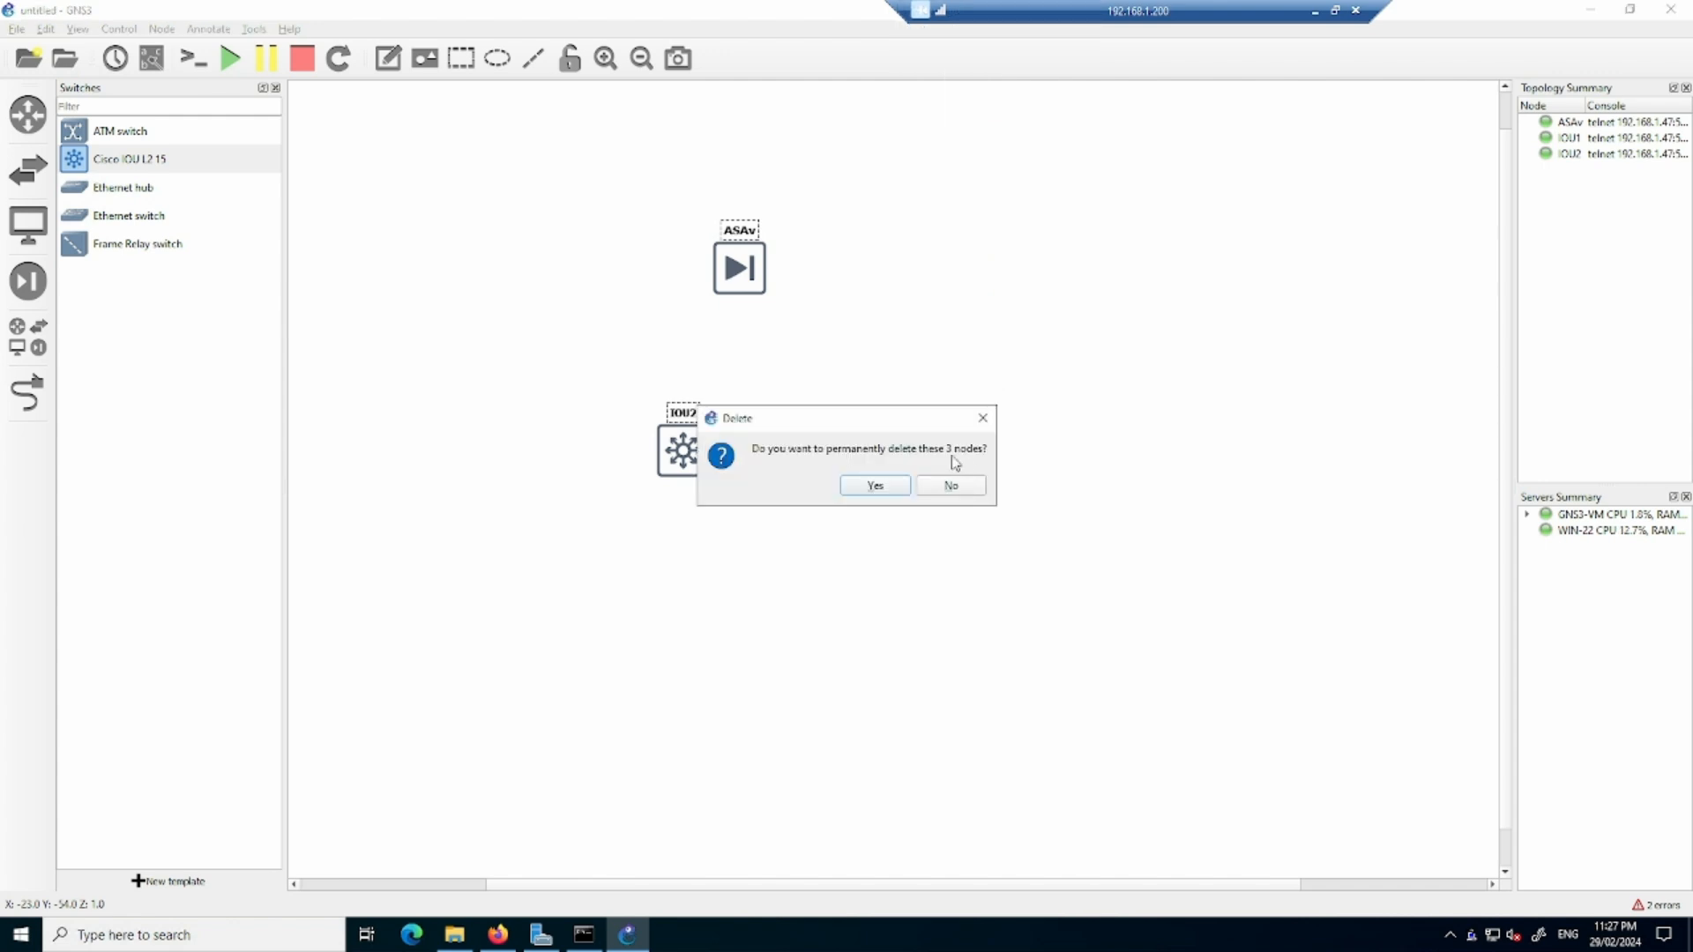
pyautogui.click(875, 486)
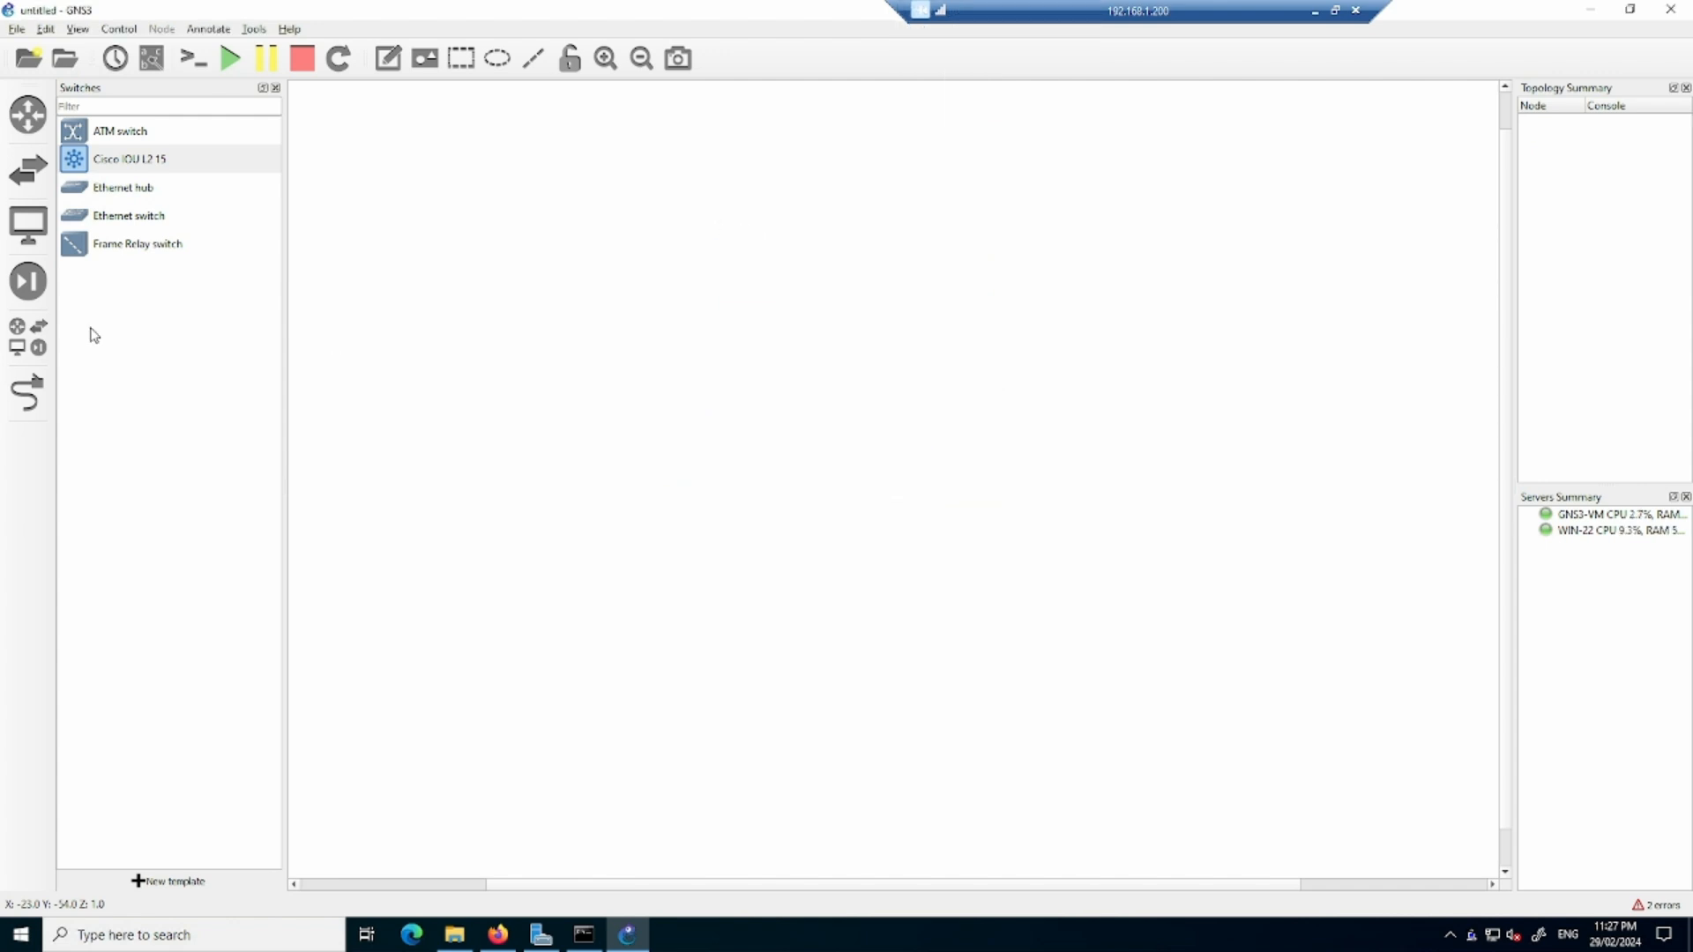
# - Start a new template from the GNS3 server's appliances and select Cisco FTDv among the firewalls
pyautogui.click(28, 280)
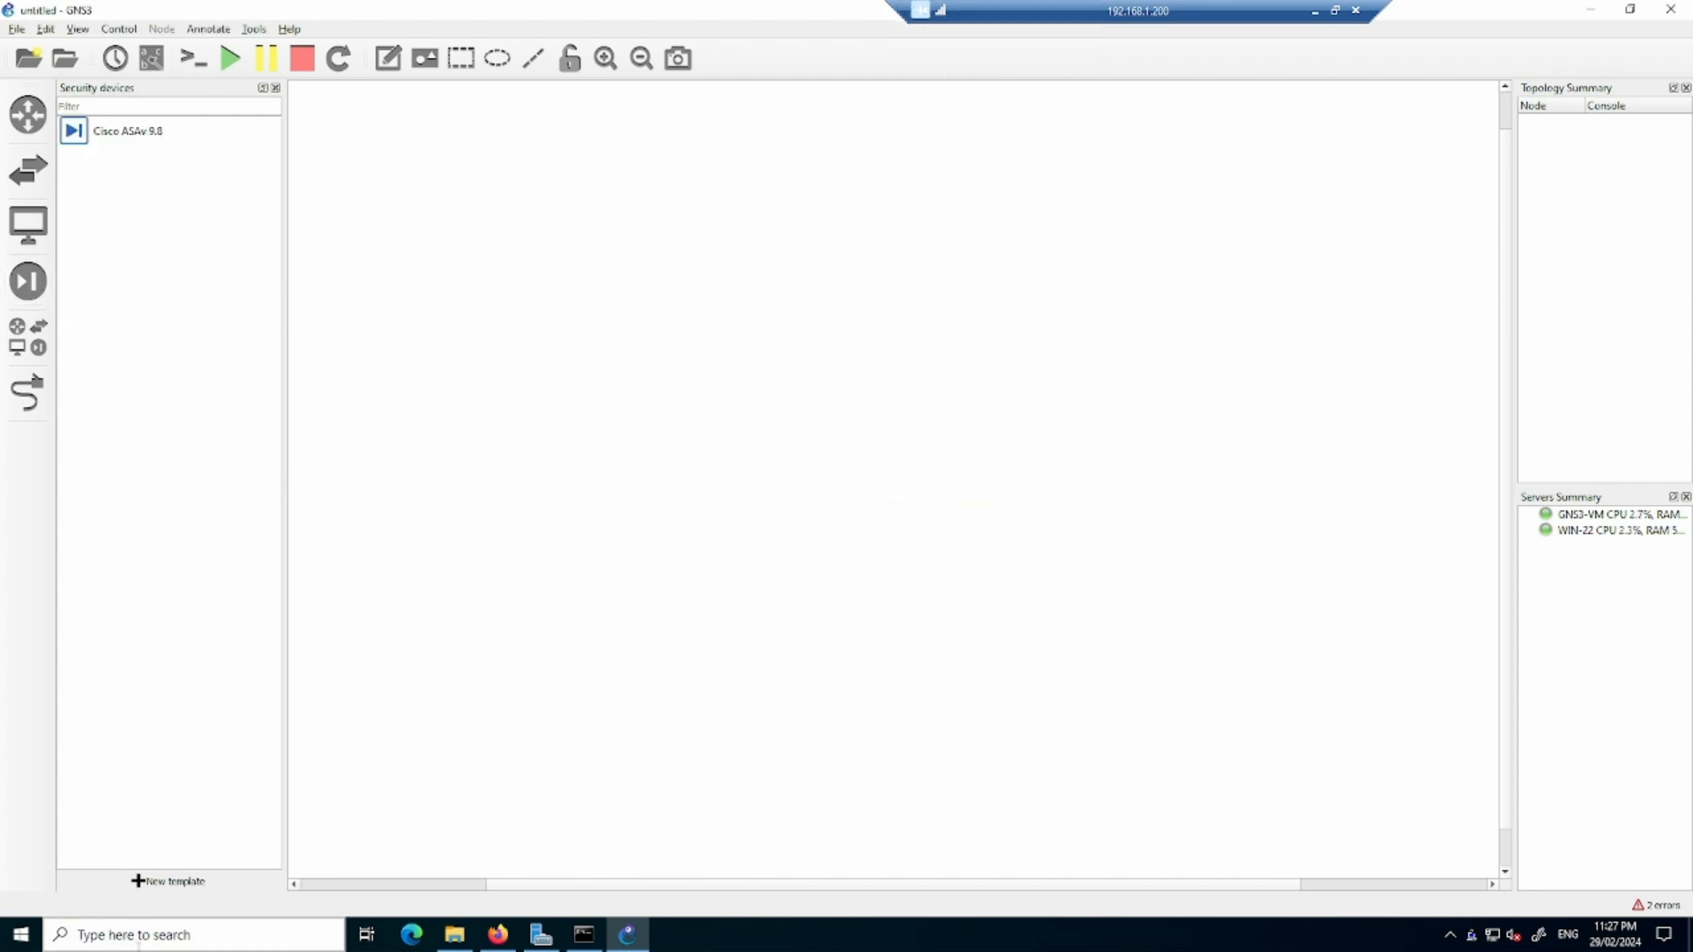
pyautogui.click(176, 883)
pyautogui.click(1127, 716)
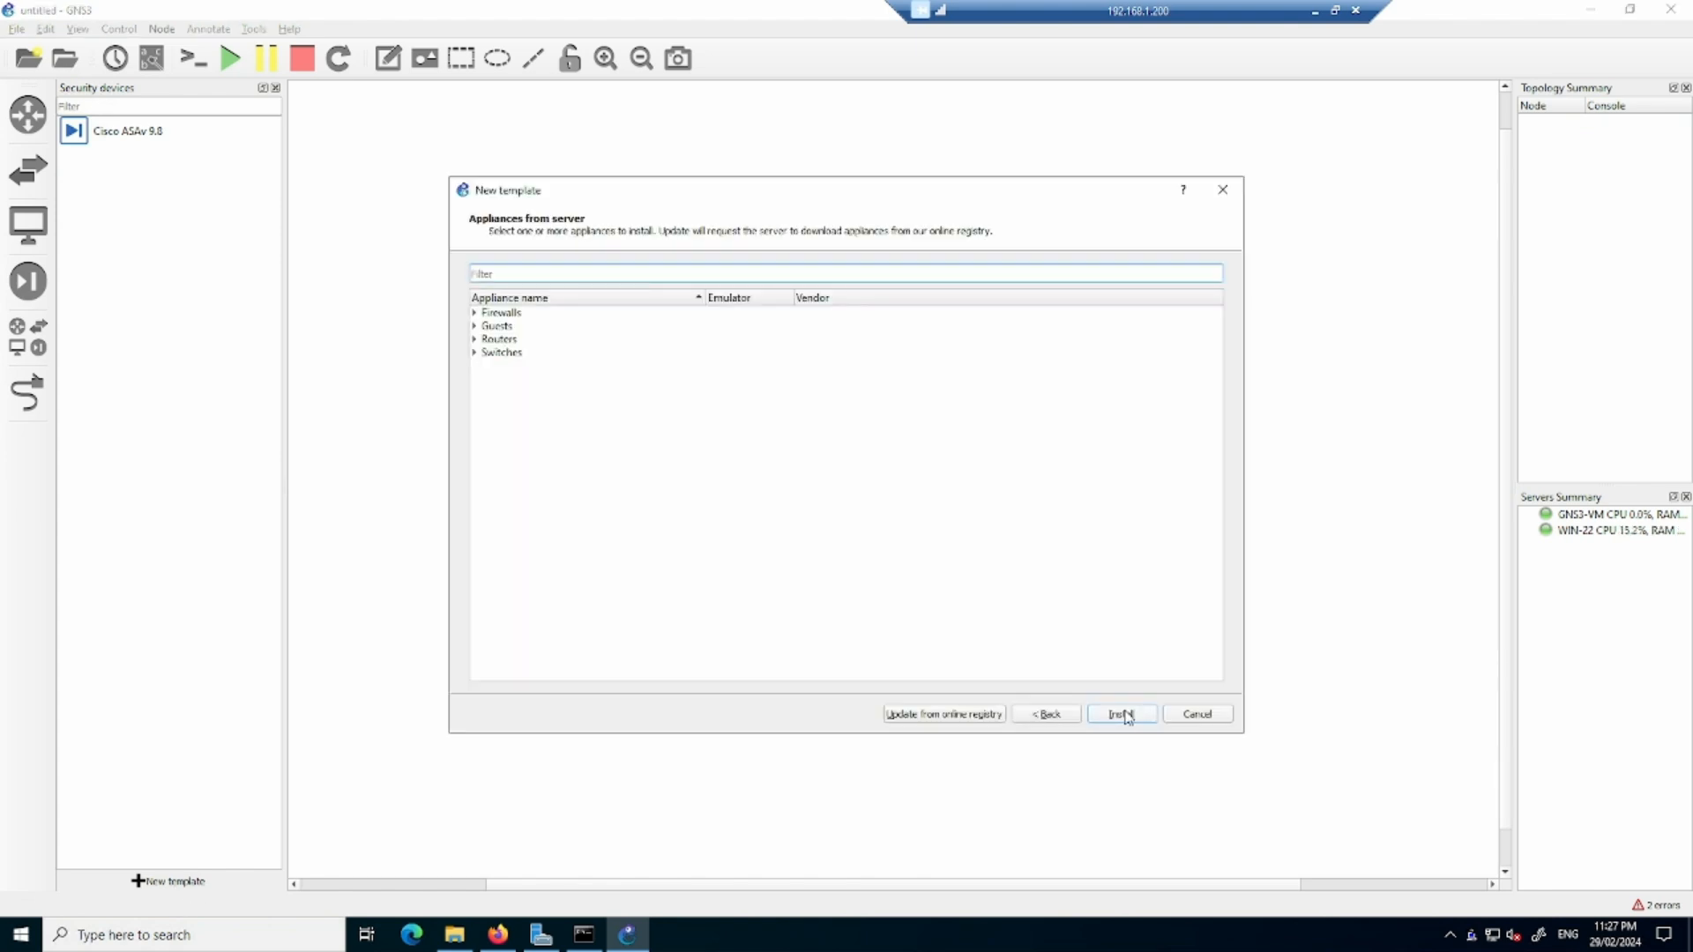
pyautogui.click(476, 314)
pyautogui.click(548, 438)
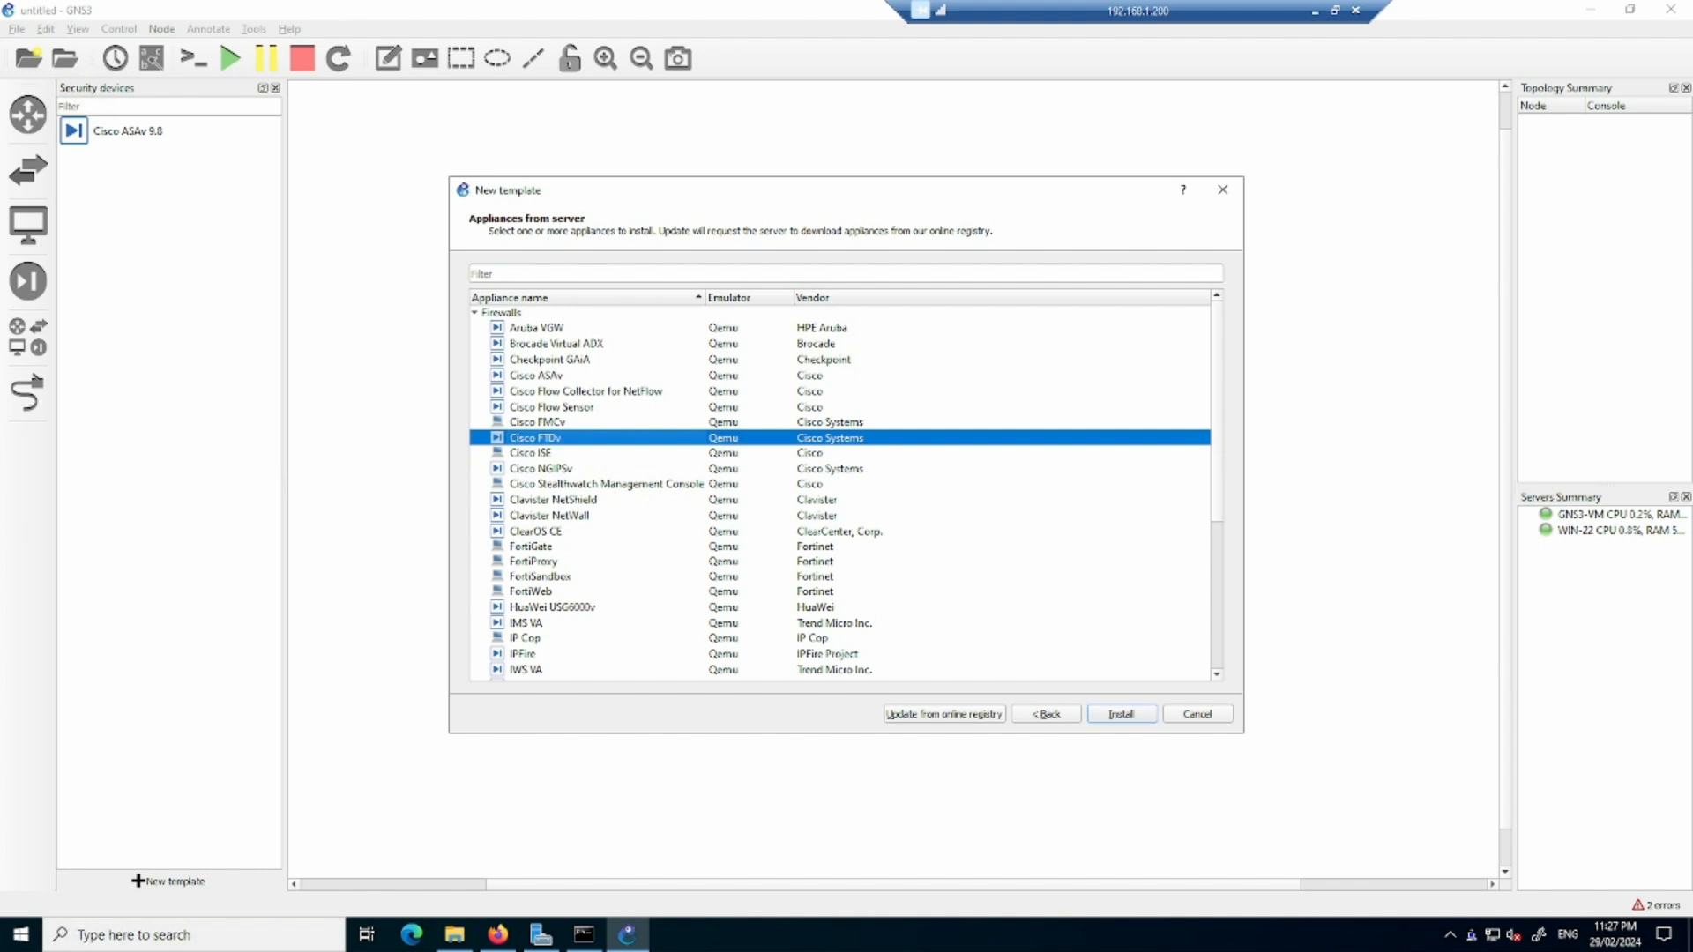
# - Switch to the local File Explorer, and check the properties of Cisco_Firepower_Threat_Defense_Virtual-6.5.0-115.vmdk in D:\GNS3-Images
pyautogui.hotkey('alt', 'Tab')
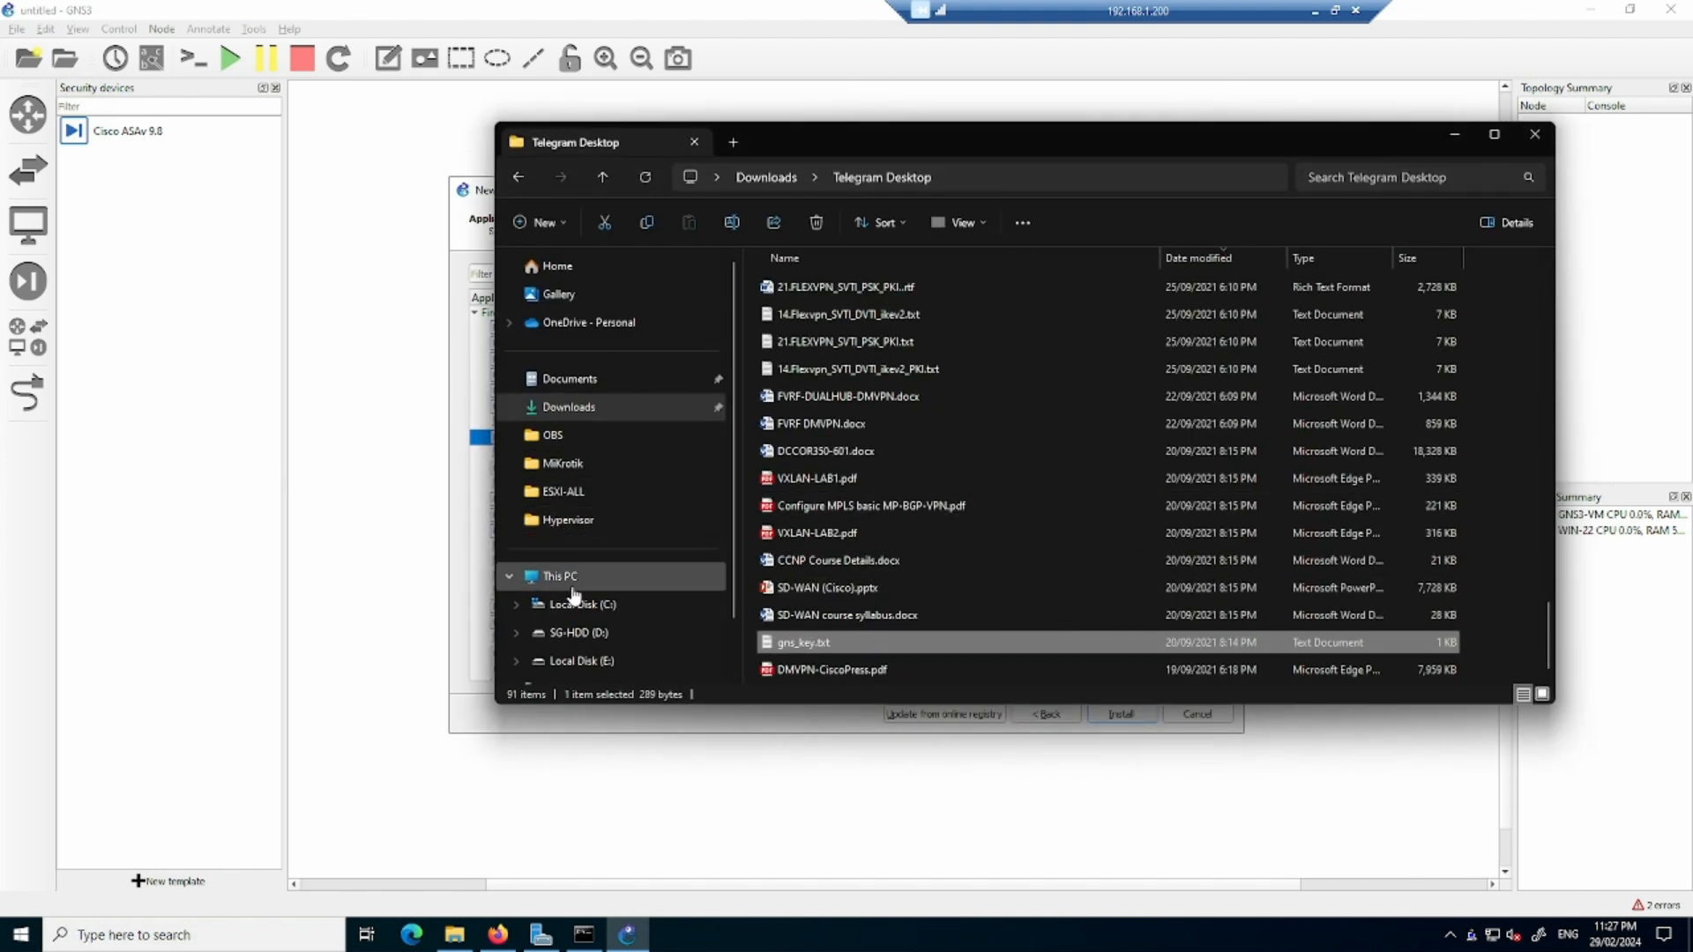
pyautogui.click(596, 639)
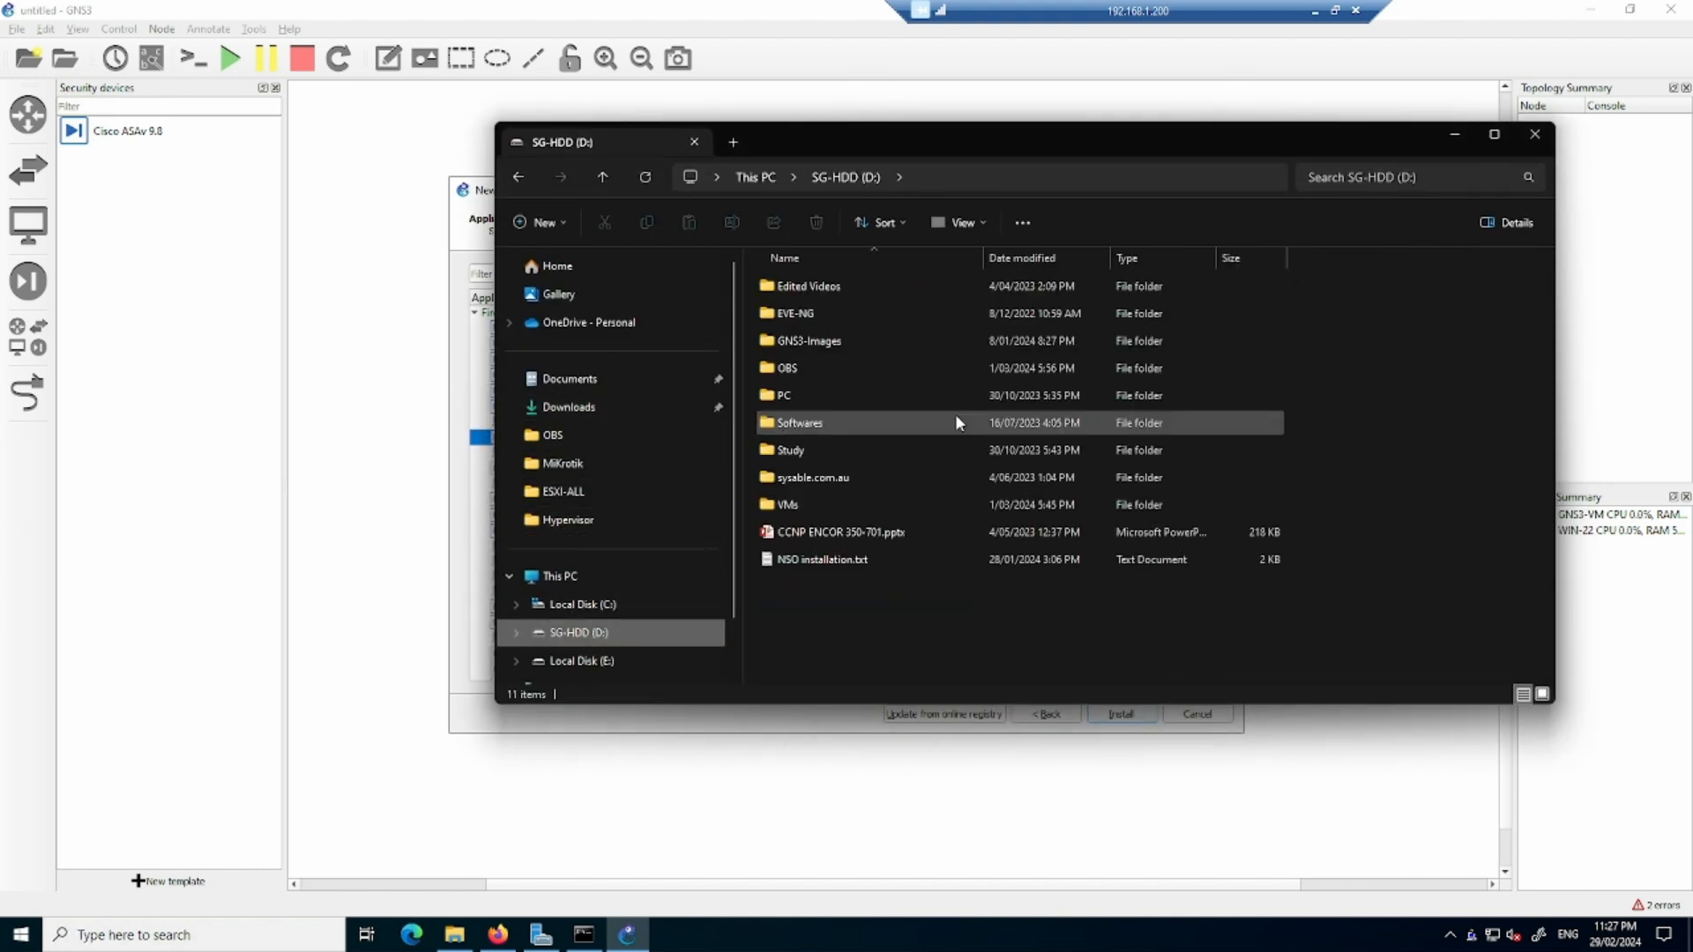
pyautogui.doubleClick(873, 335)
pyautogui.click(889, 531)
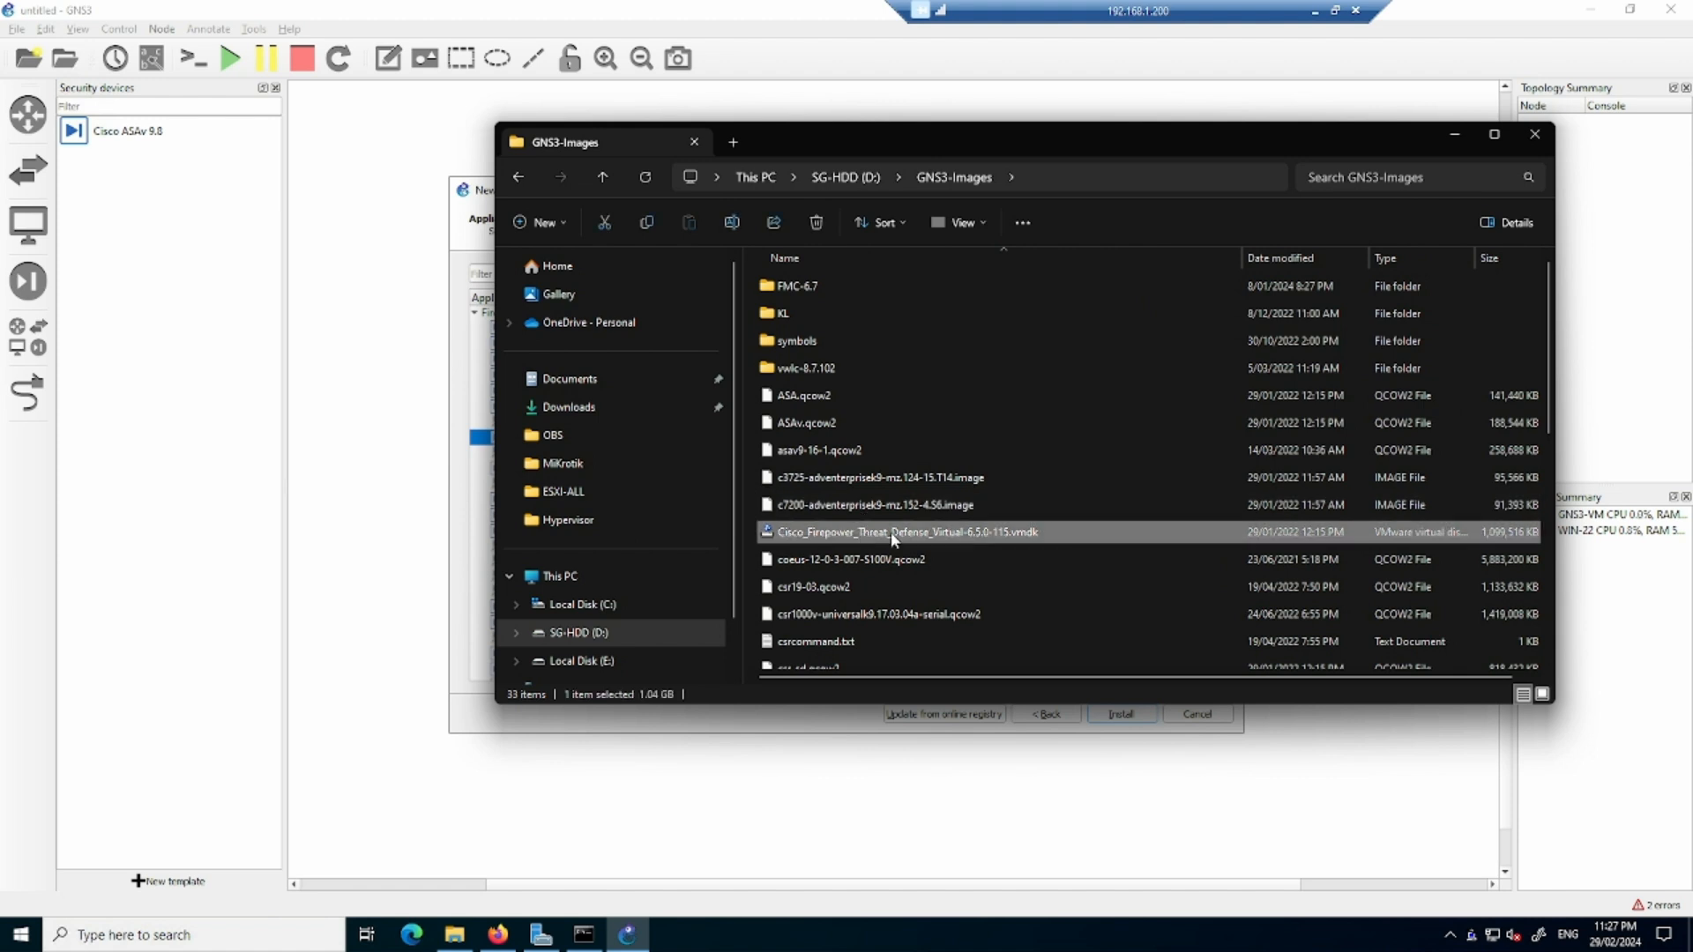
pyautogui.rightClick(903, 534)
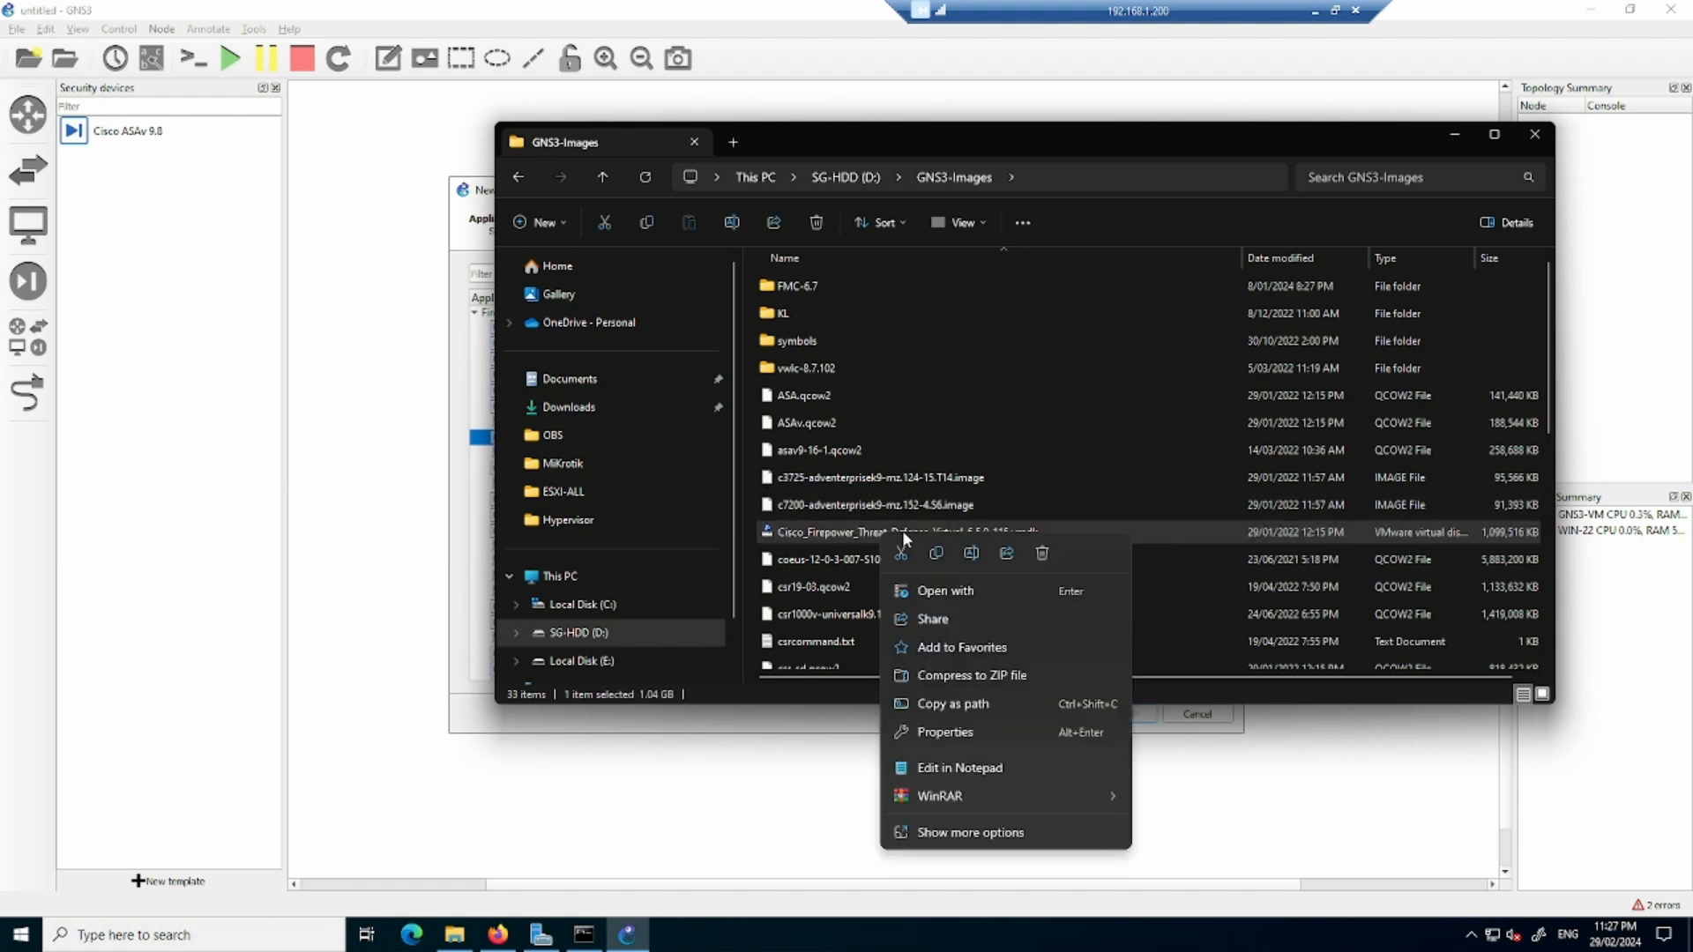
pyautogui.click(956, 734)
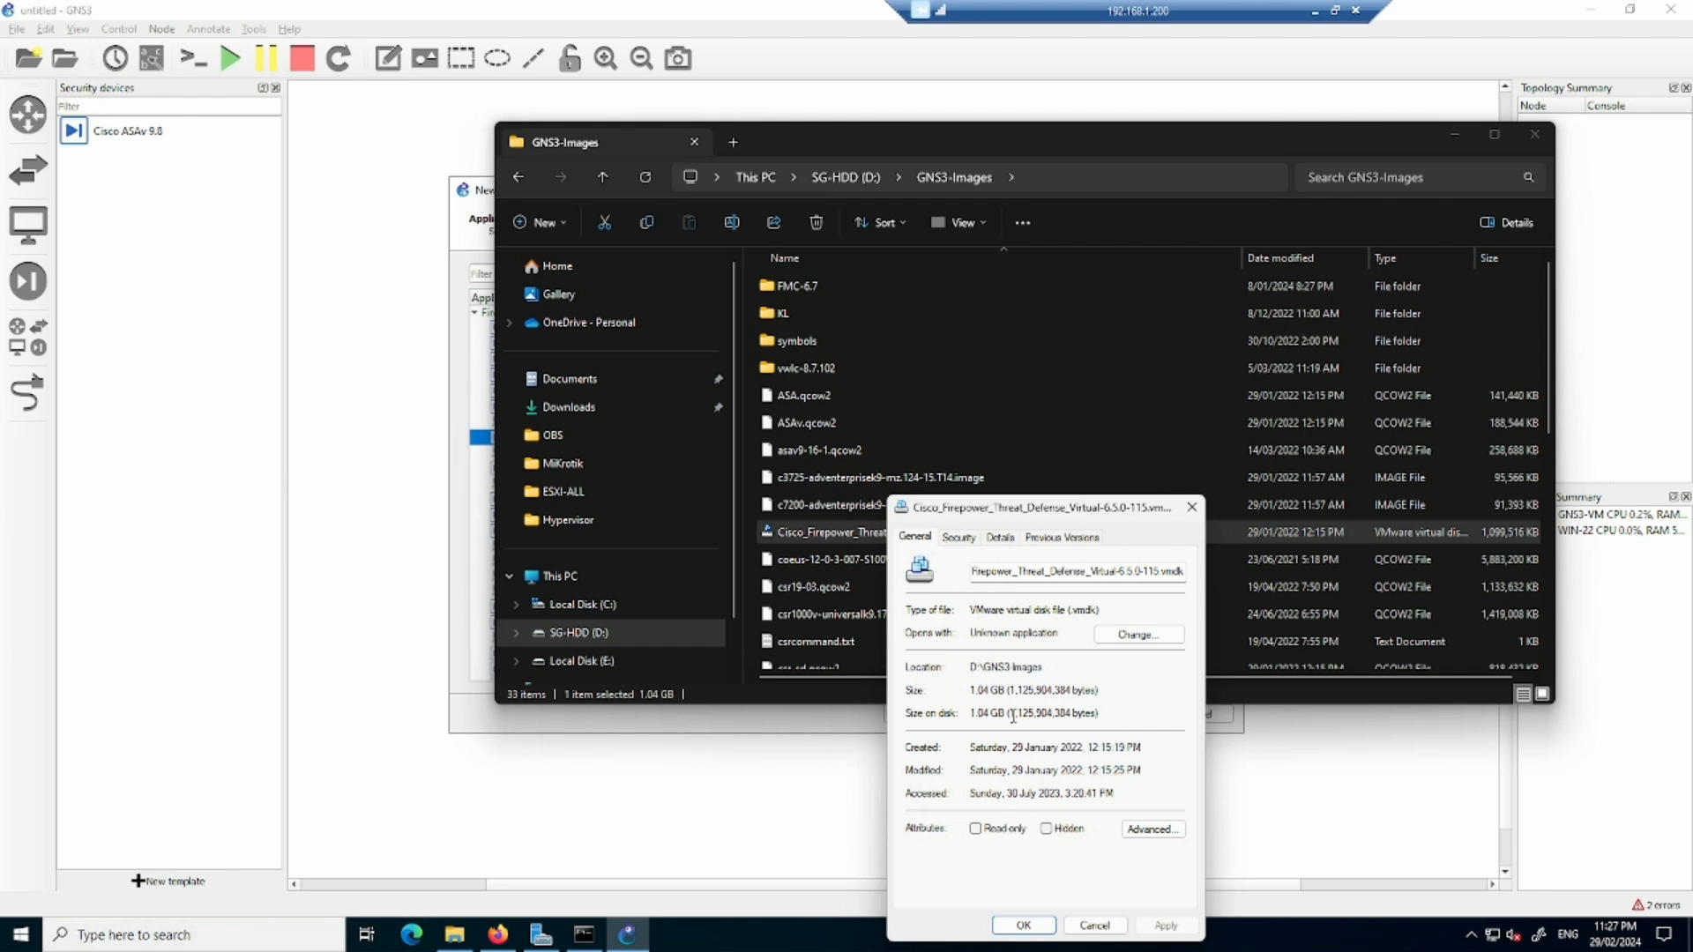
pyautogui.click(1191, 507)
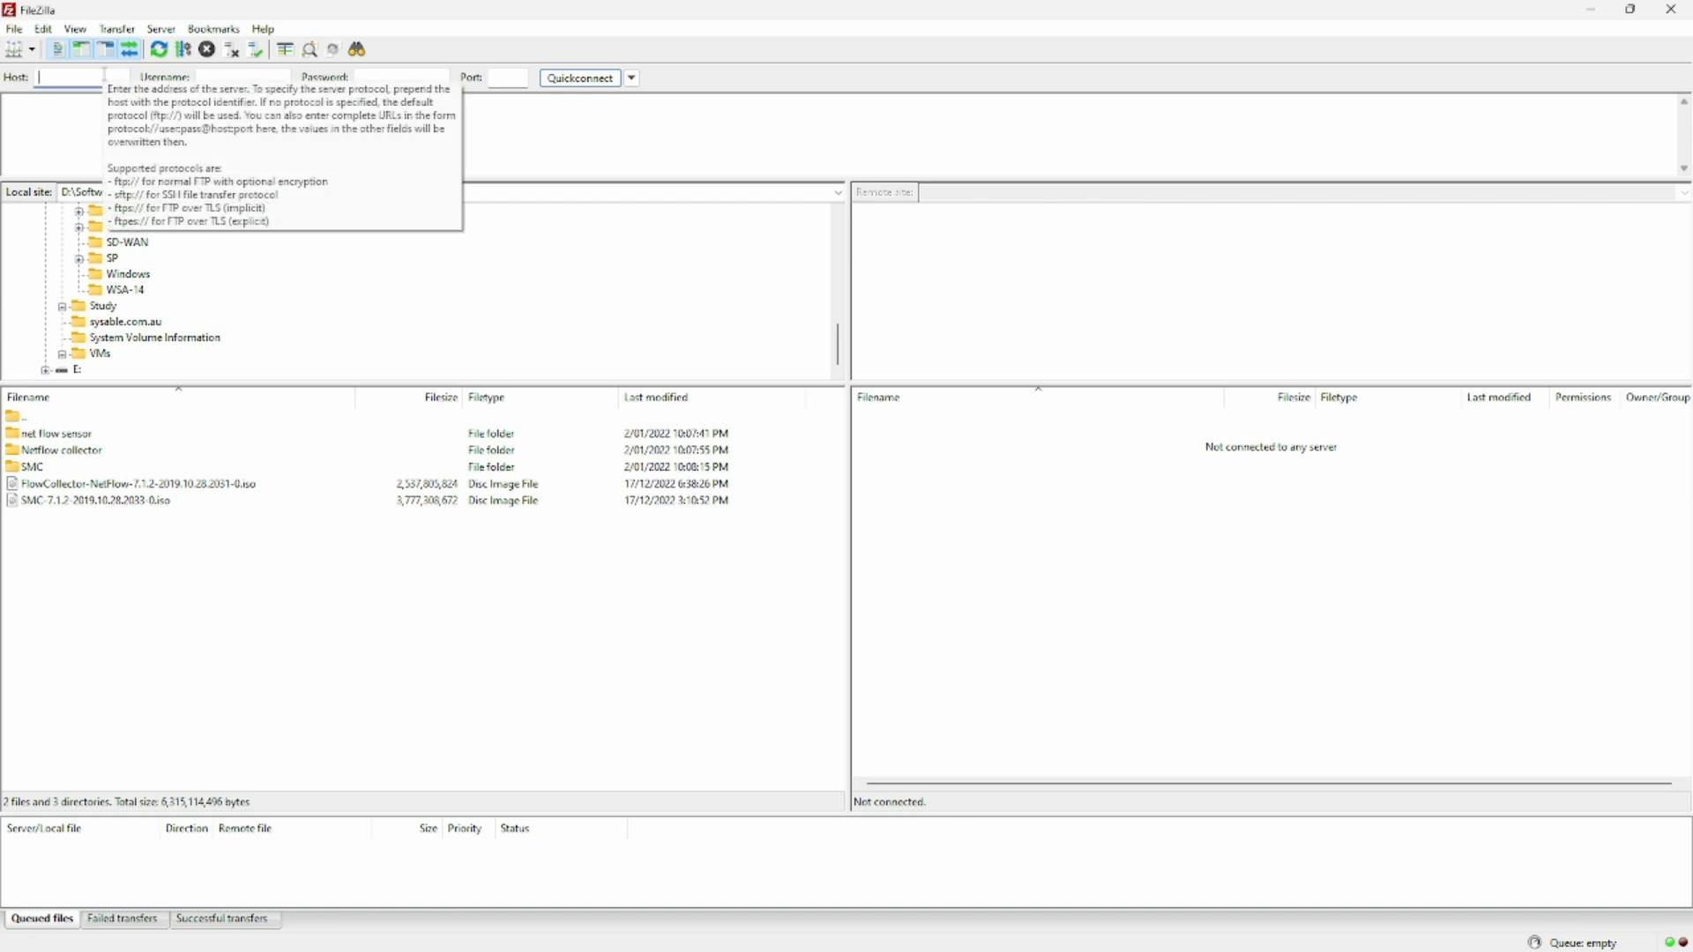
# - Connect FileZilla over SFTP to the GNS3 VM at 192.168.1.47, entering the username gns3 and the account password
pyautogui.write('192.168.1.47')
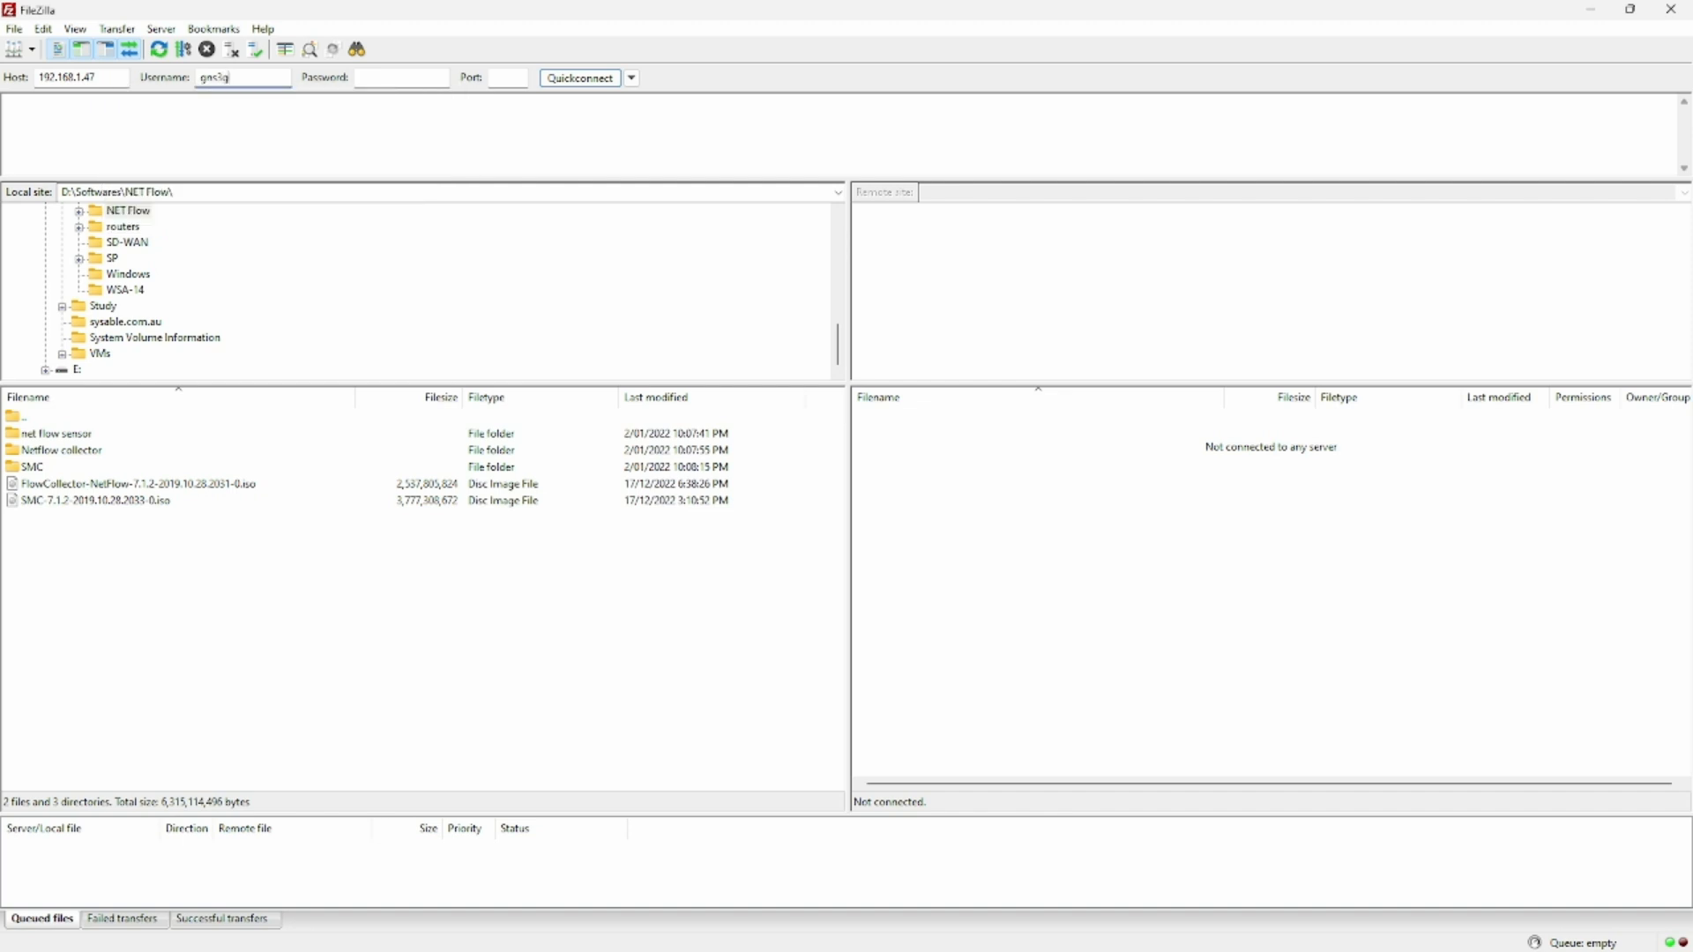
pyautogui.press('Tab')
pyautogui.write('g')
pyautogui.press('Tab')
pyautogui.press('Return')
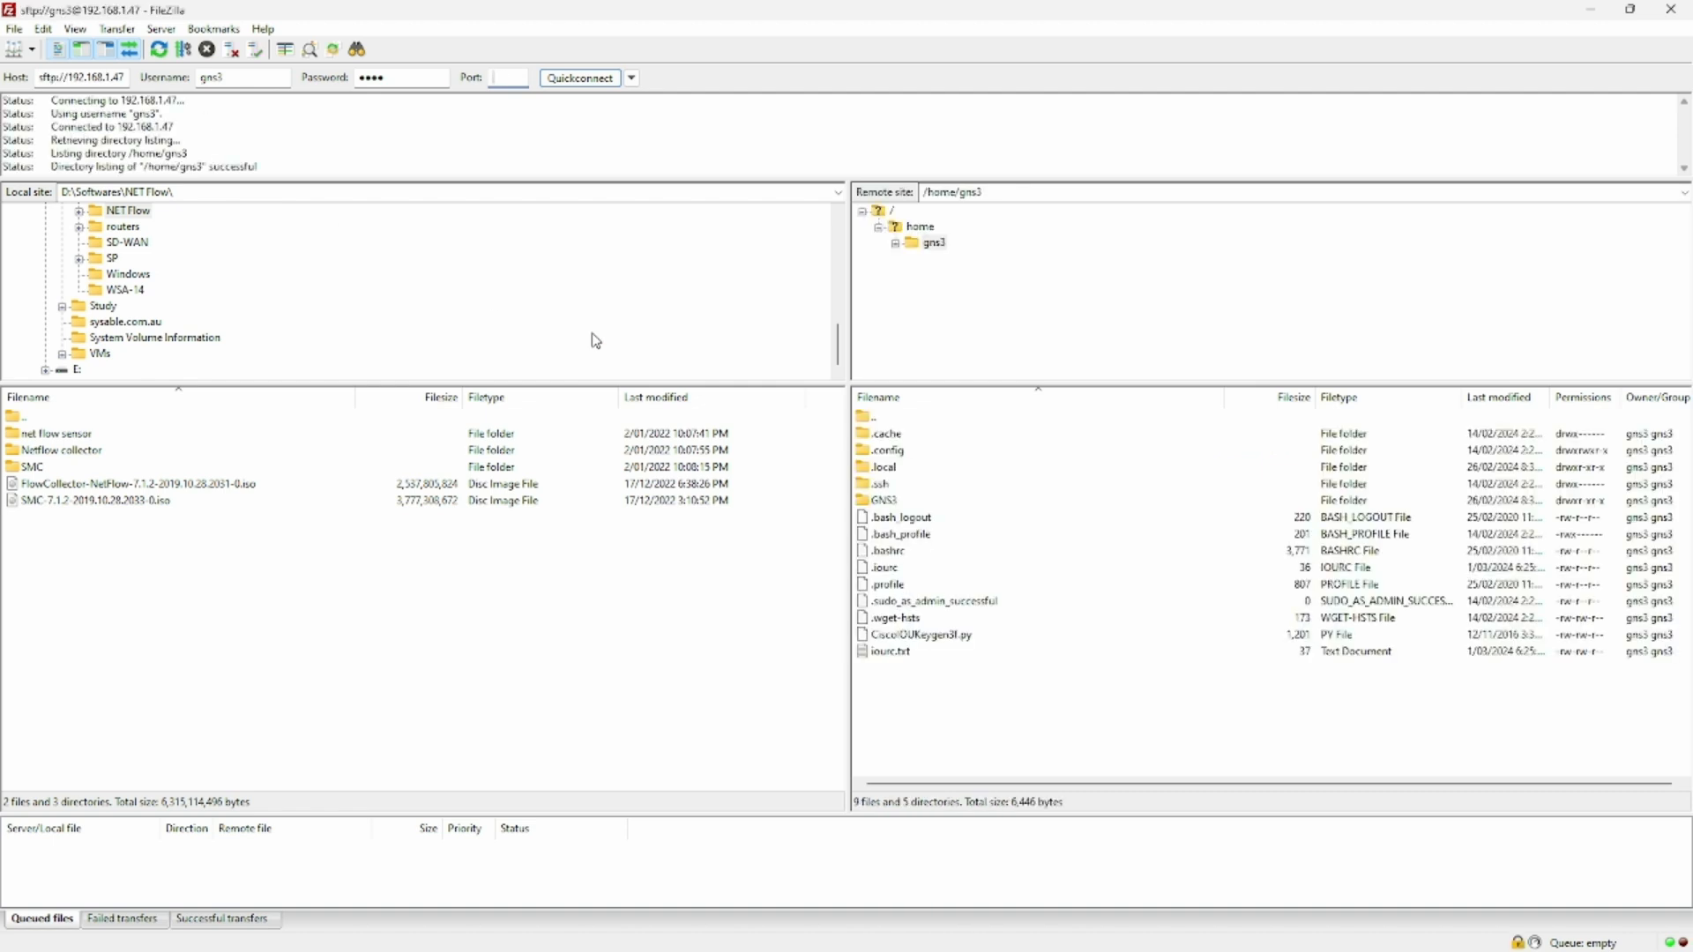
# - Dismiss the FileZilla update notice and open the /opt/gns3/images folder on the remote site
pyautogui.doubleClick(897, 421)
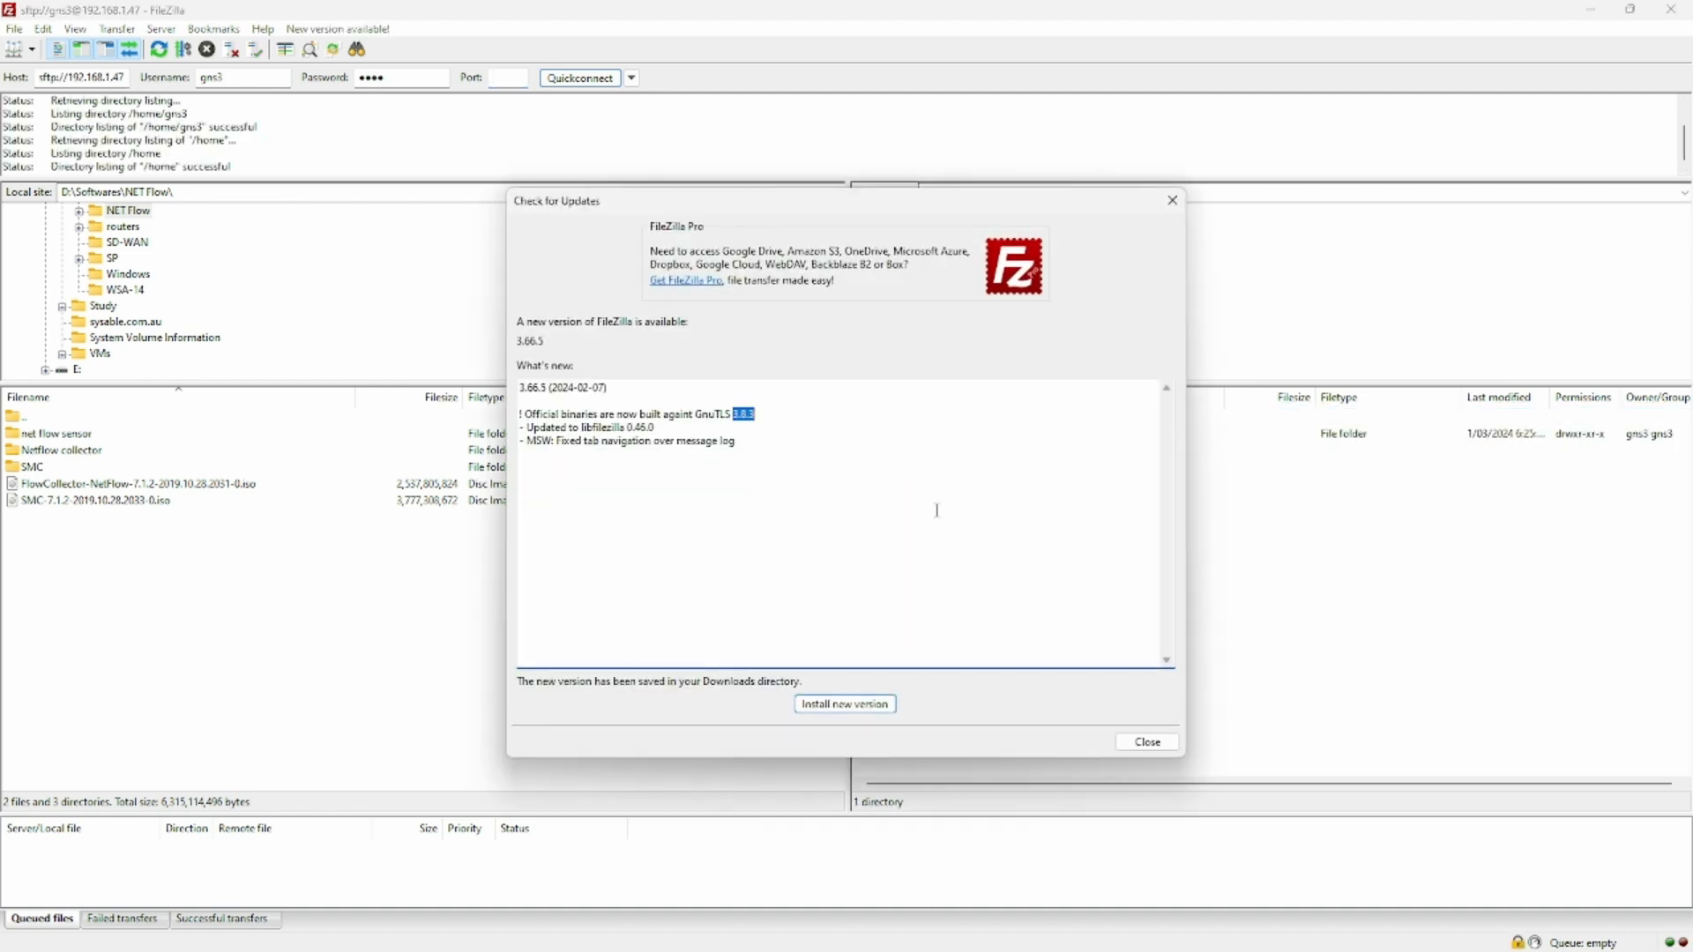
pyautogui.click(1149, 747)
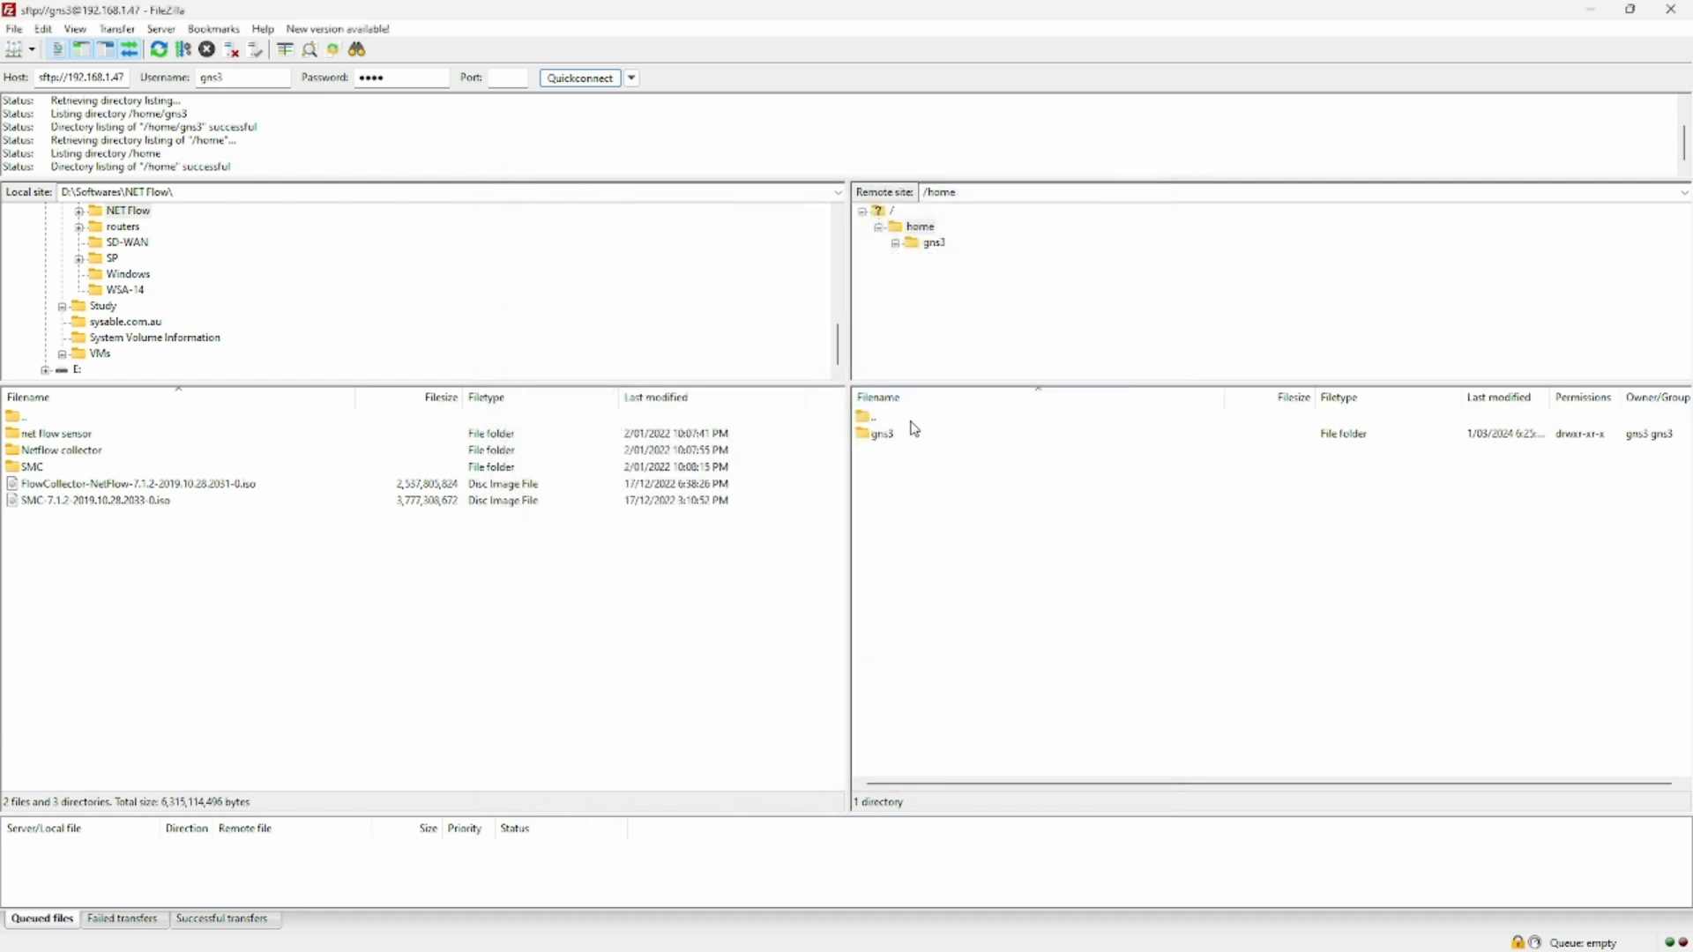
pyautogui.doubleClick(910, 420)
pyautogui.doubleClick(893, 637)
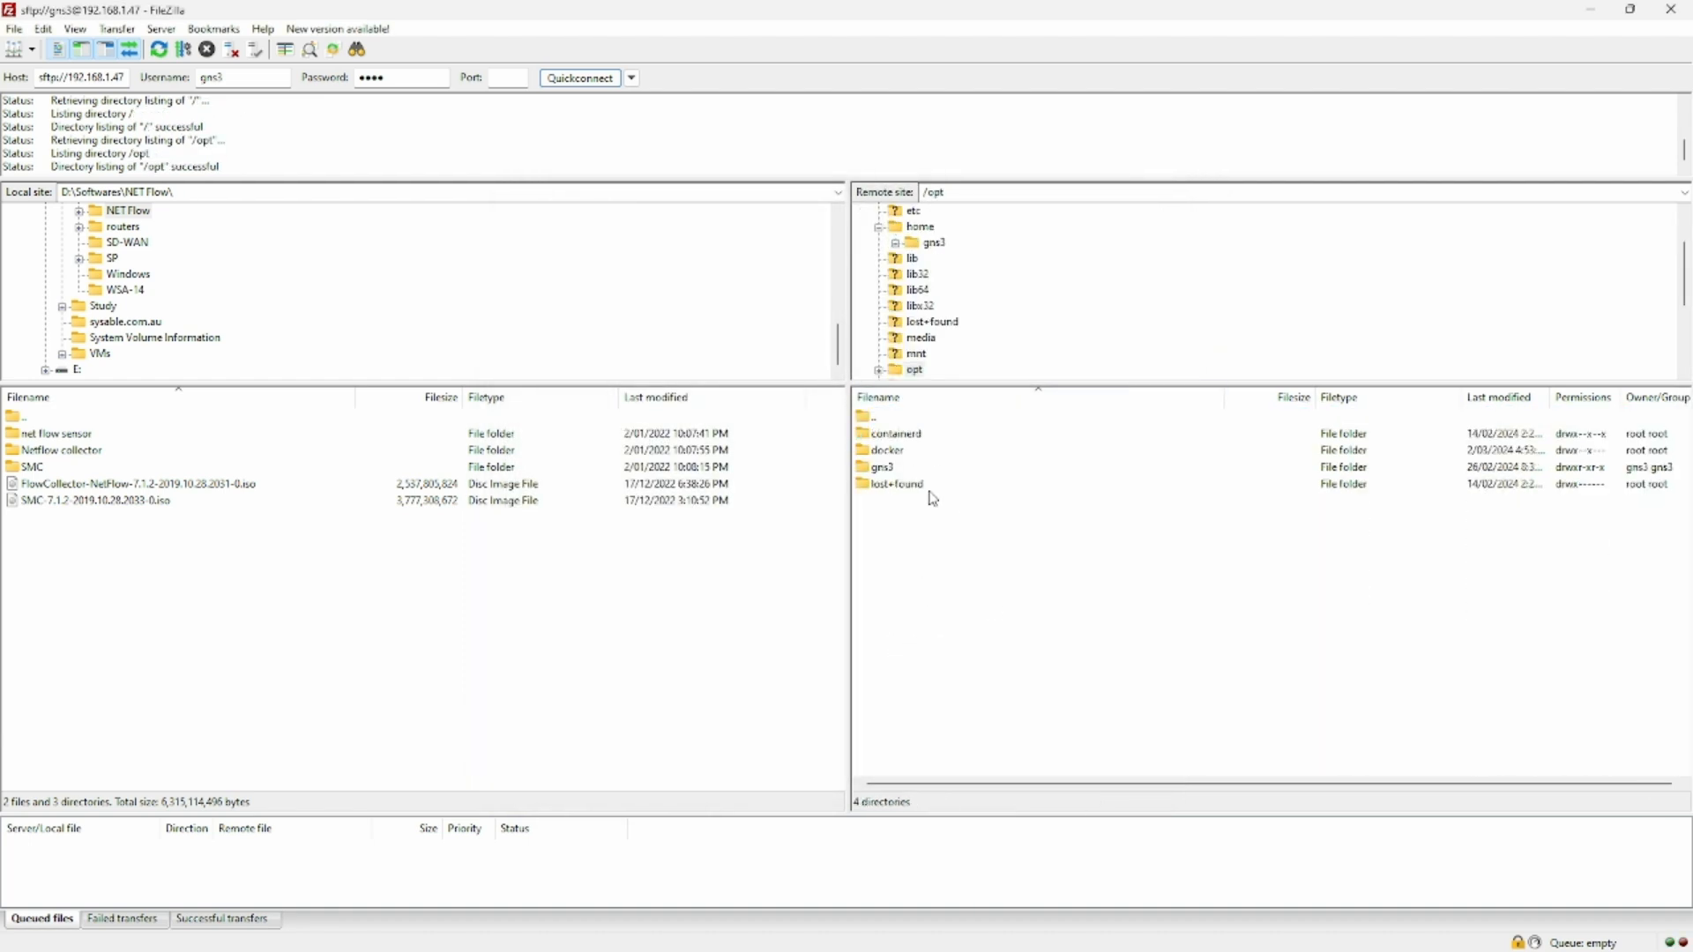
pyautogui.doubleClick(917, 468)
pyautogui.doubleClick(939, 435)
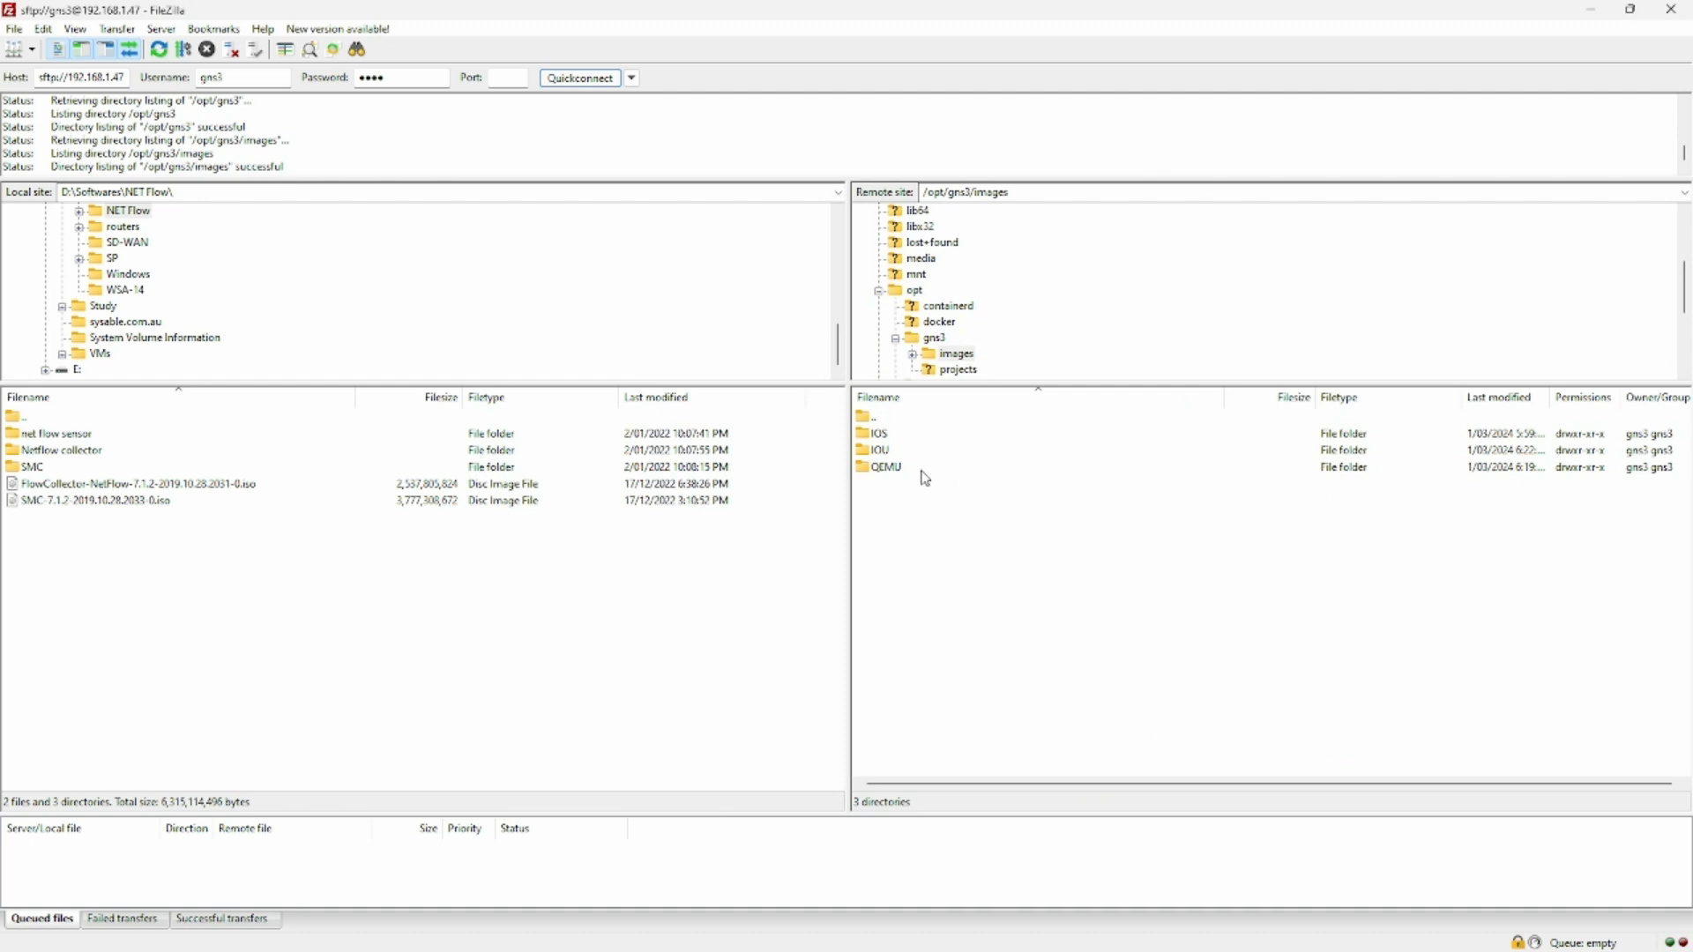
# - Upload Cisco_Firepower_Threat_Defense_Virtual-6.5.0-115.vmdk from the local D:\GNS3-Images folder to /opt/gns3/images/QEMU on the GNS3 VM
pyautogui.doubleClick(932, 468)
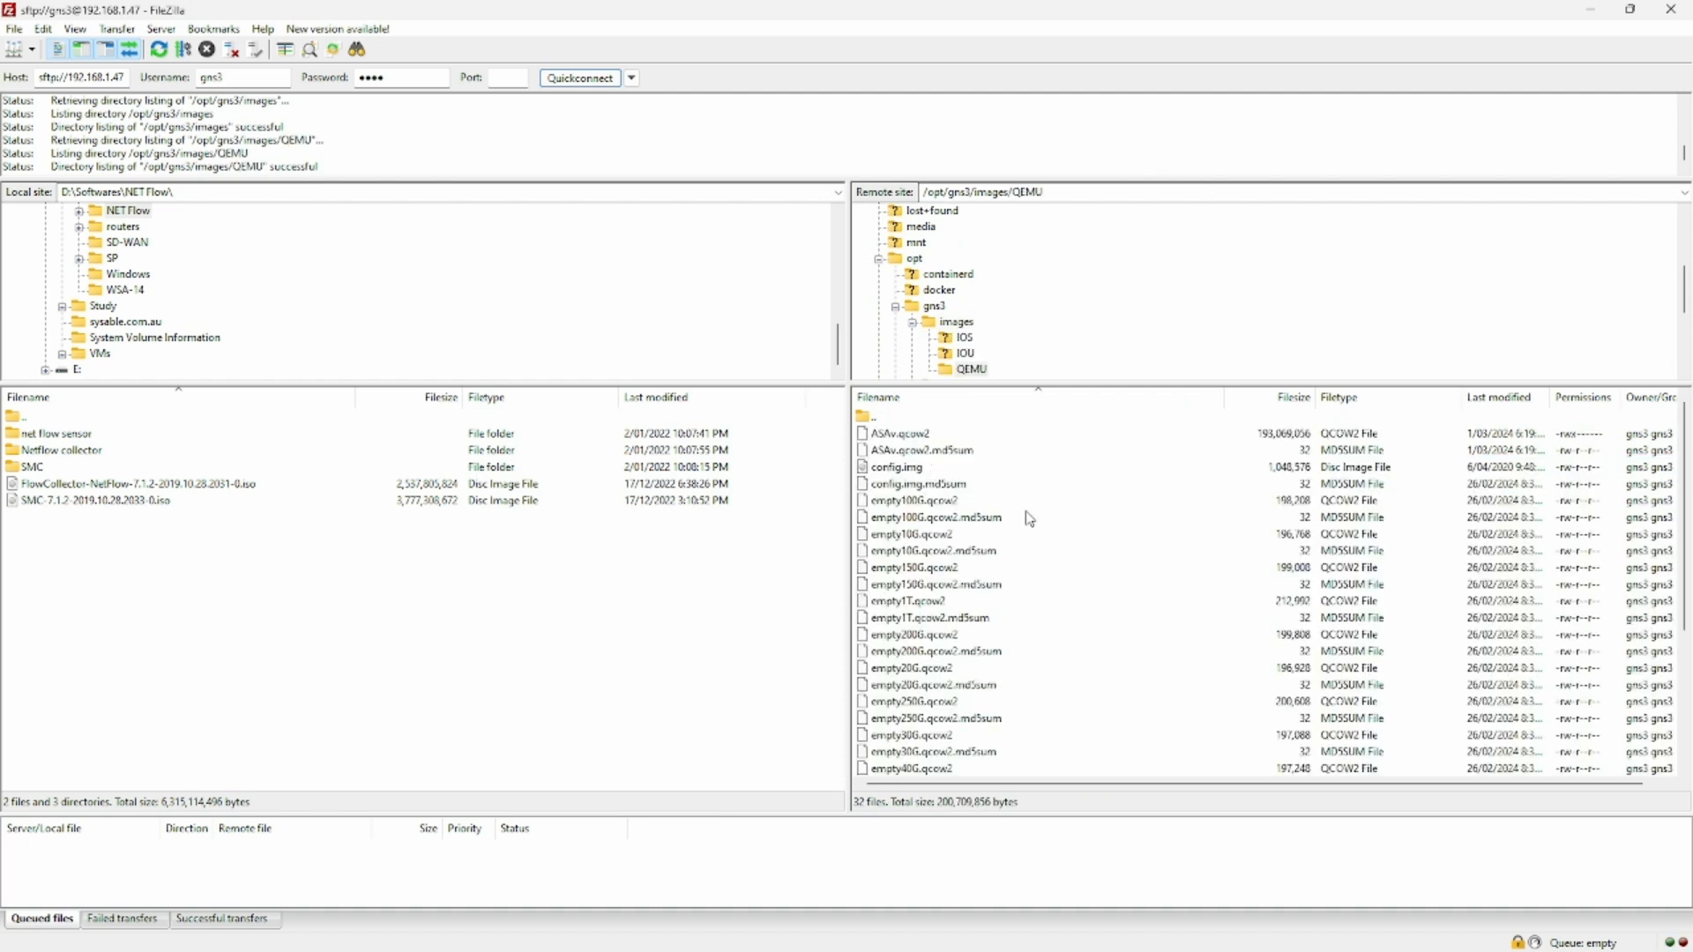
pyautogui.scroll(-4, 1034, 538)
pyautogui.scroll(4, 1041, 617)
pyautogui.doubleClick(50, 418)
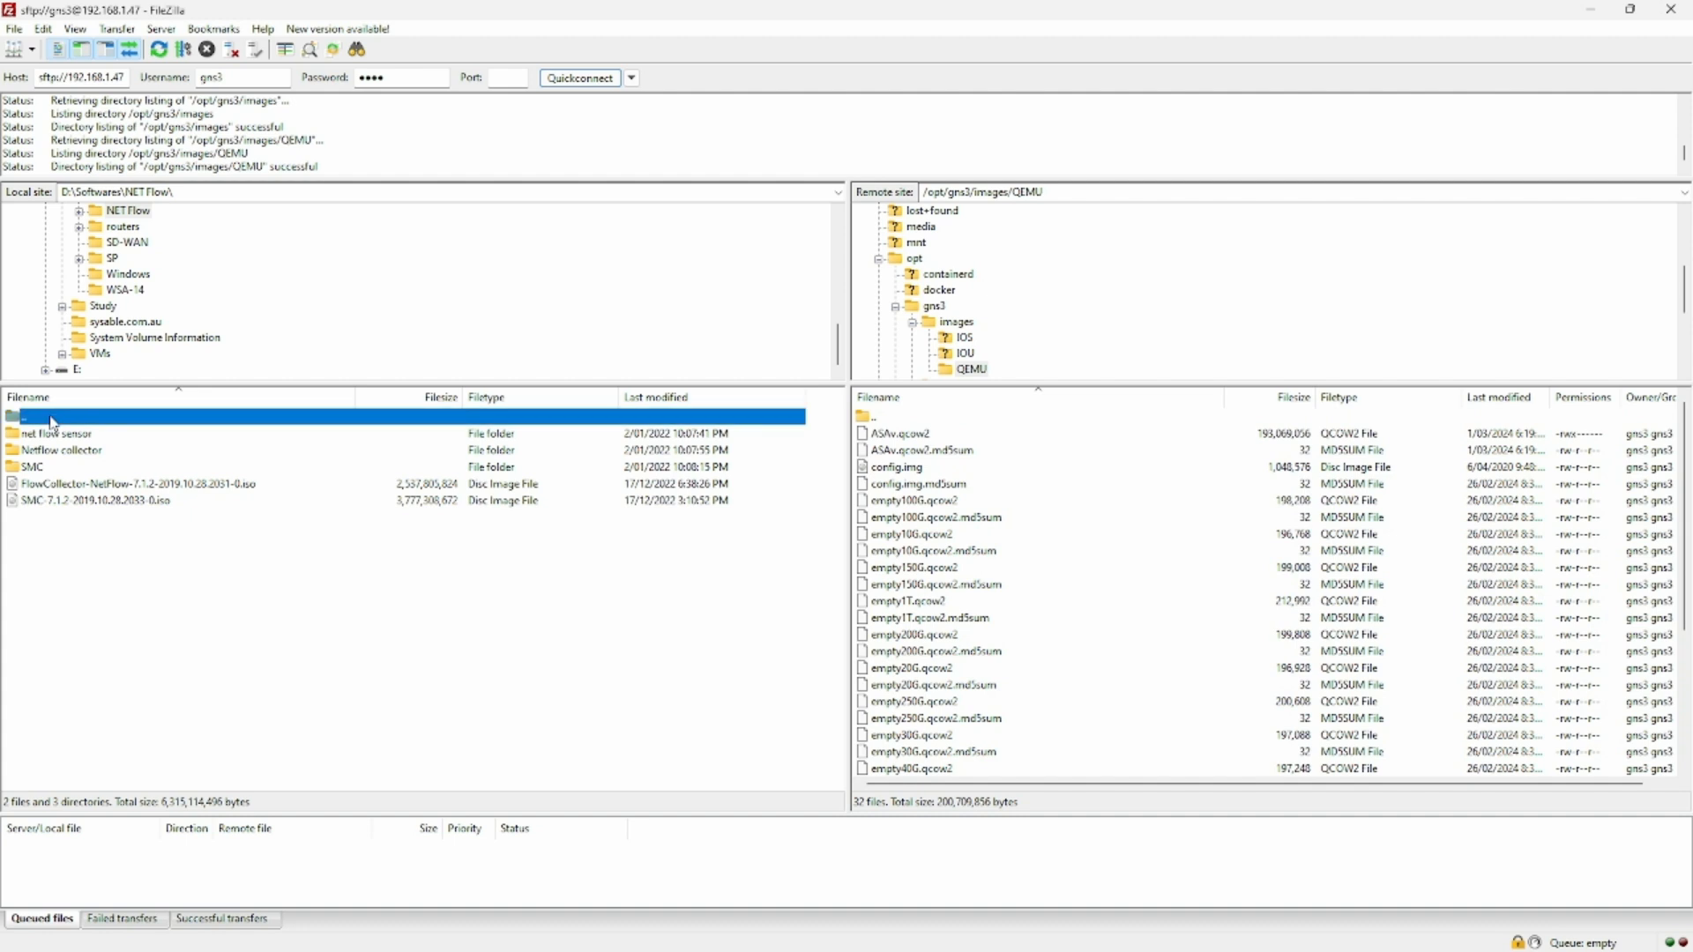
pyautogui.doubleClick(51, 418)
pyautogui.doubleClick(84, 484)
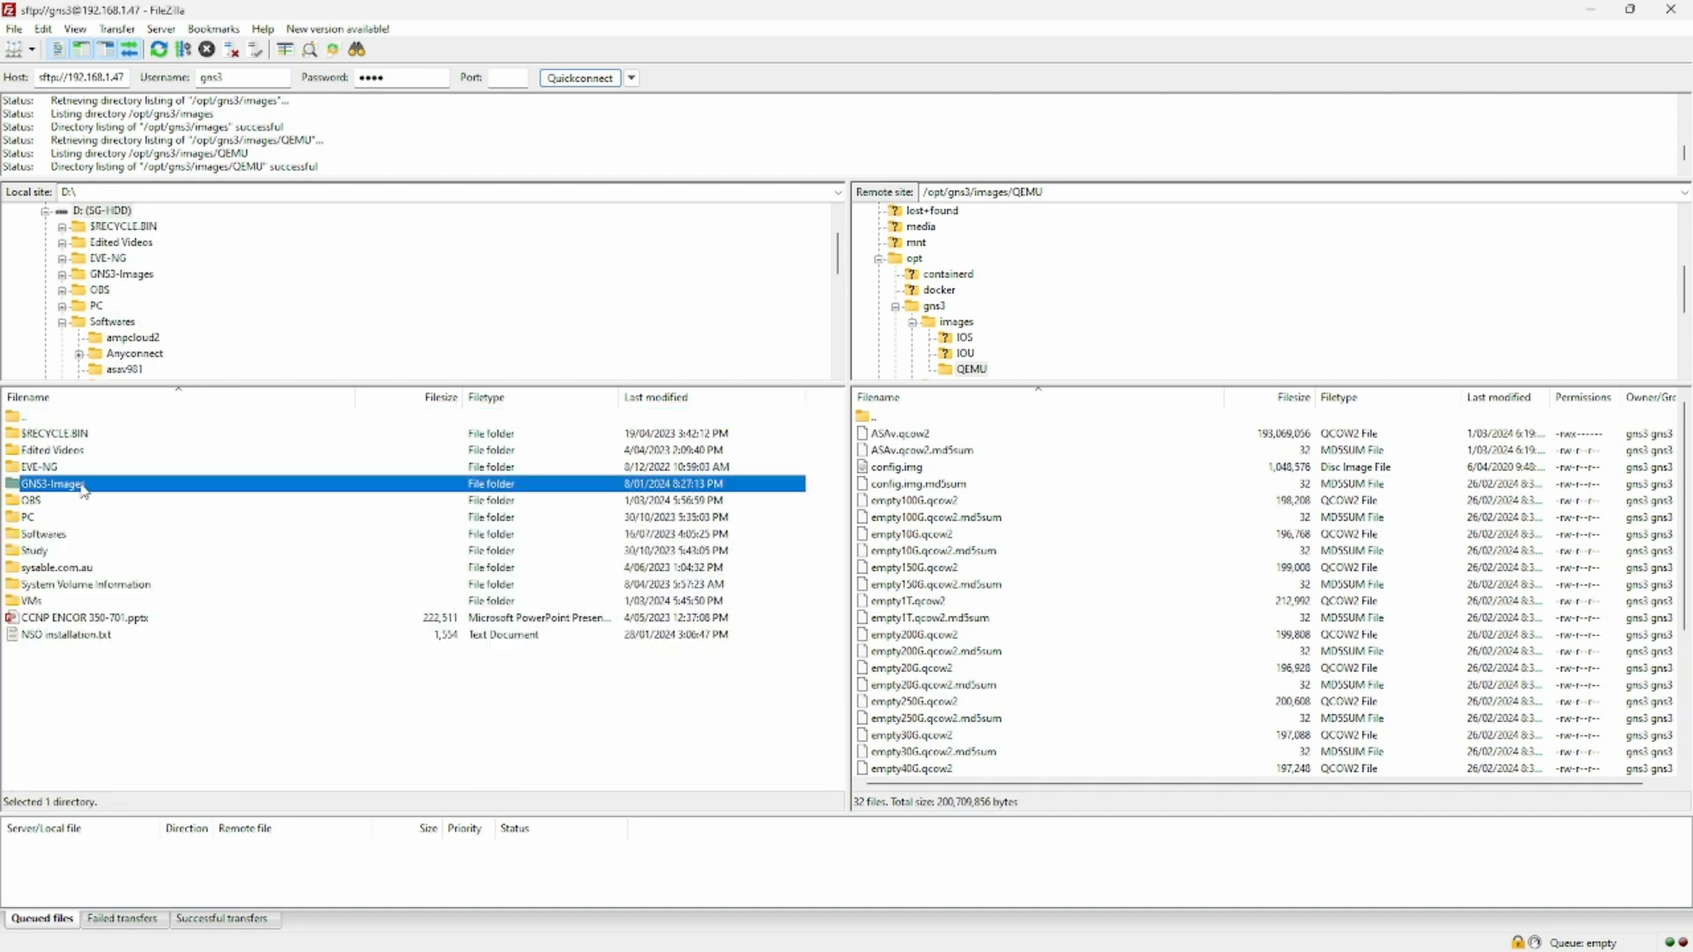
pyautogui.click(124, 585)
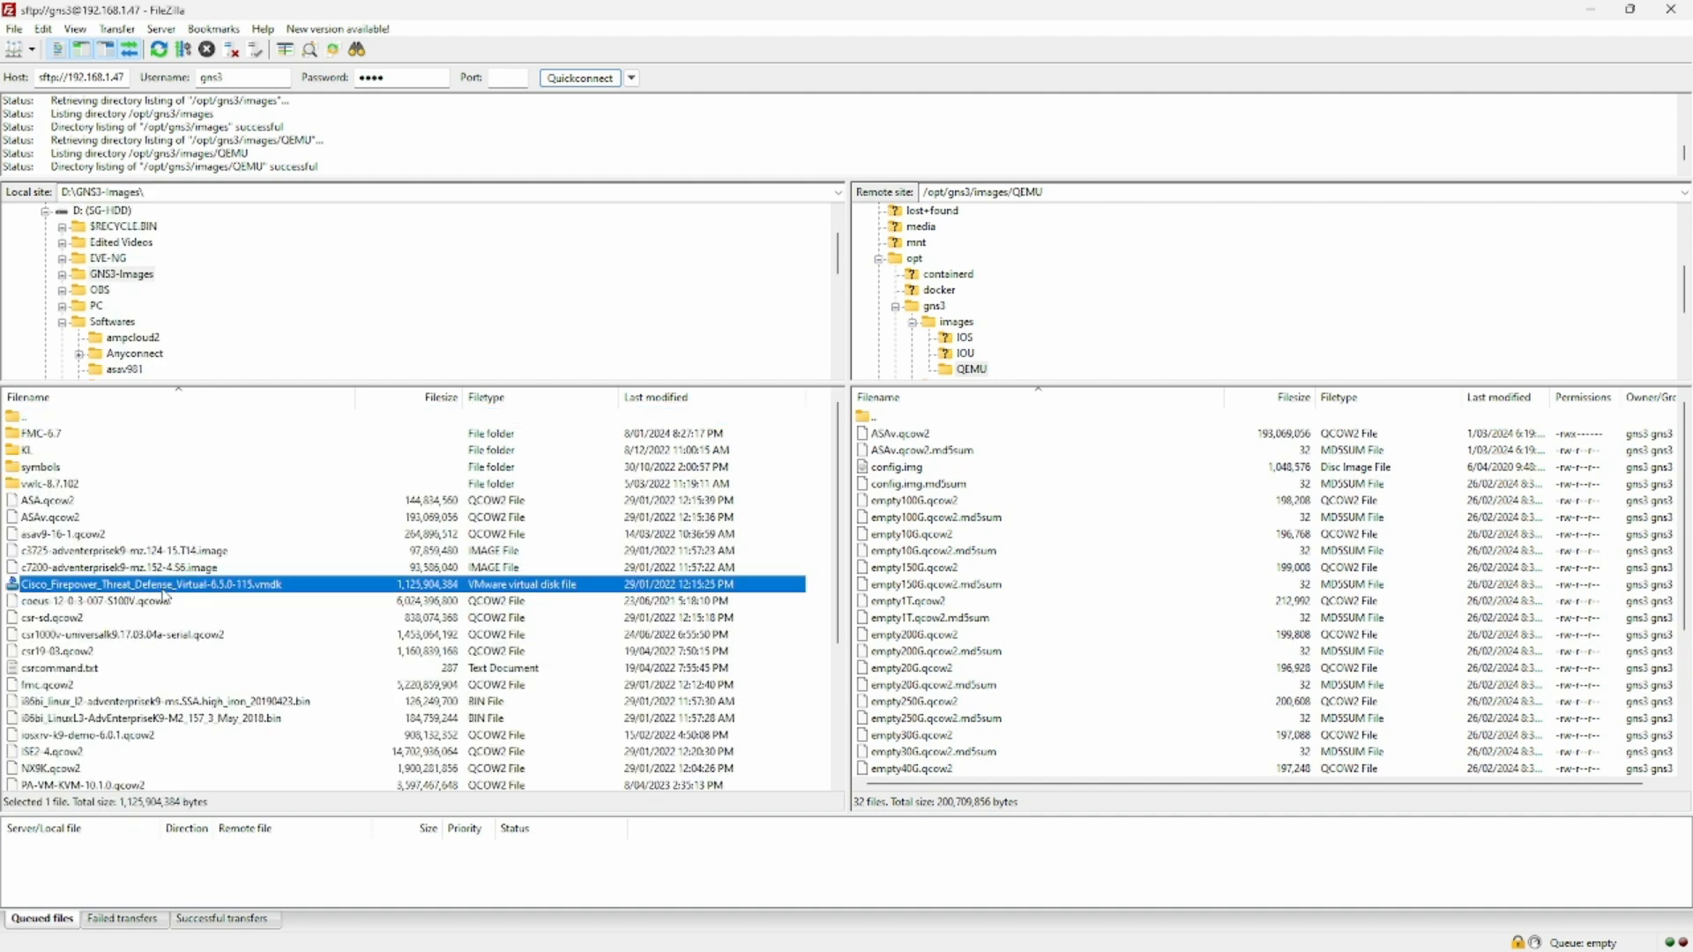
pyautogui.doubleClick(322, 586)
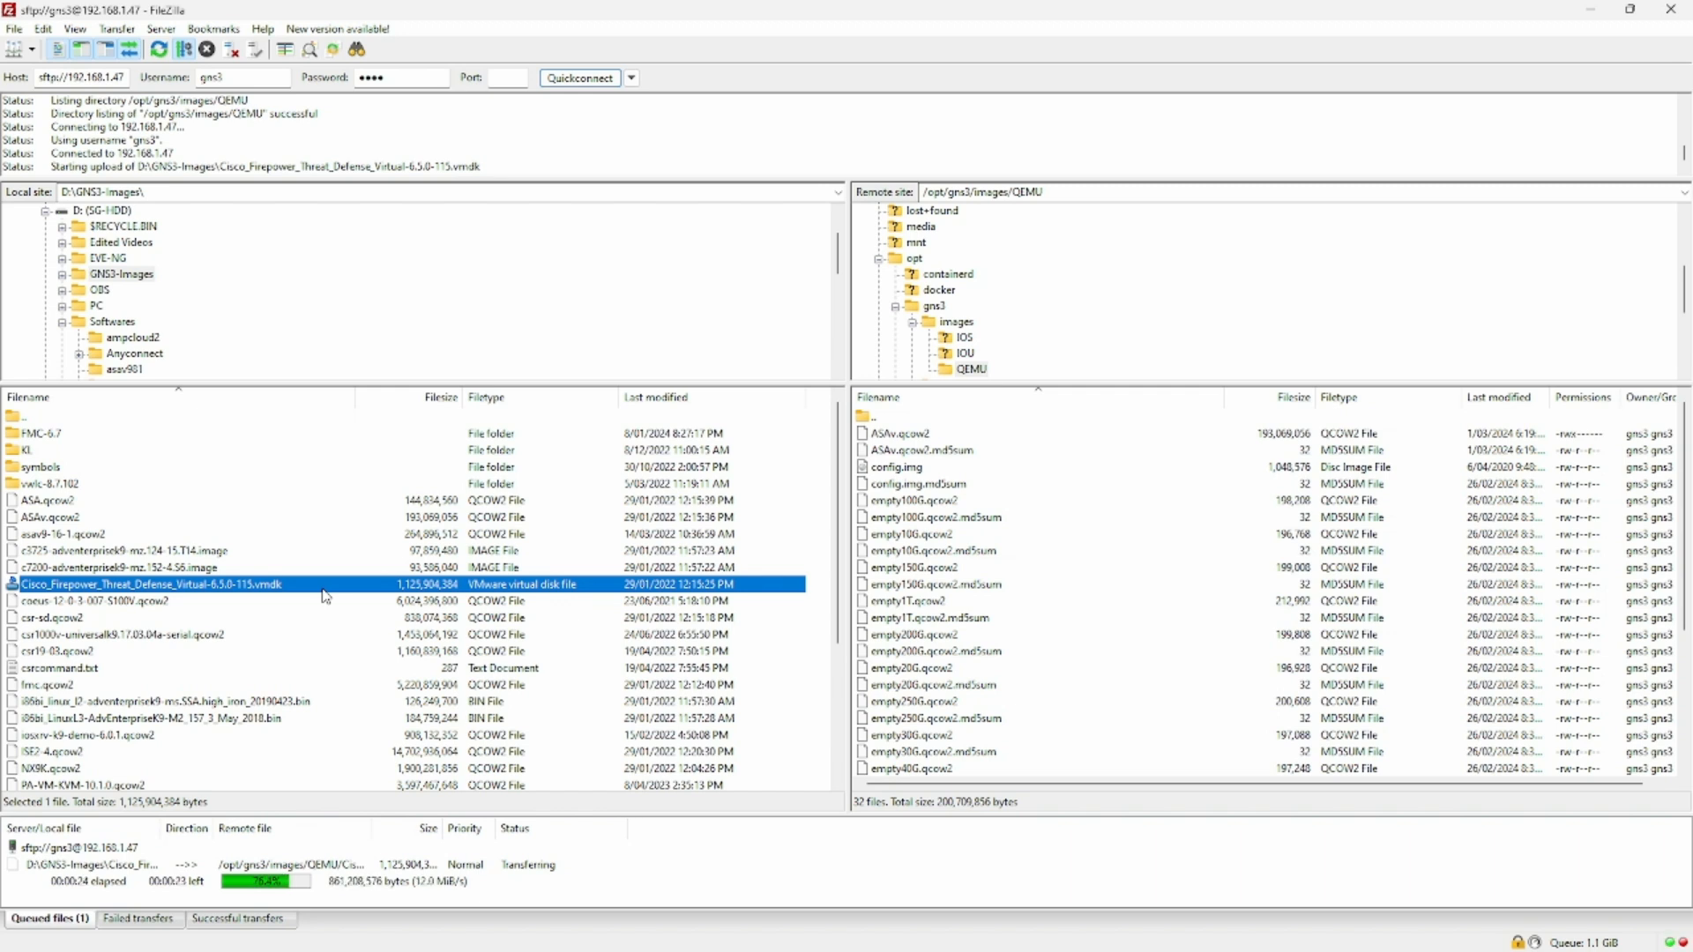
# - Copy the full file name of the local Firepower Threat Defense vmdk without renaming it, and return to the remote GNS3 session
pyautogui.rightClick(326, 597)
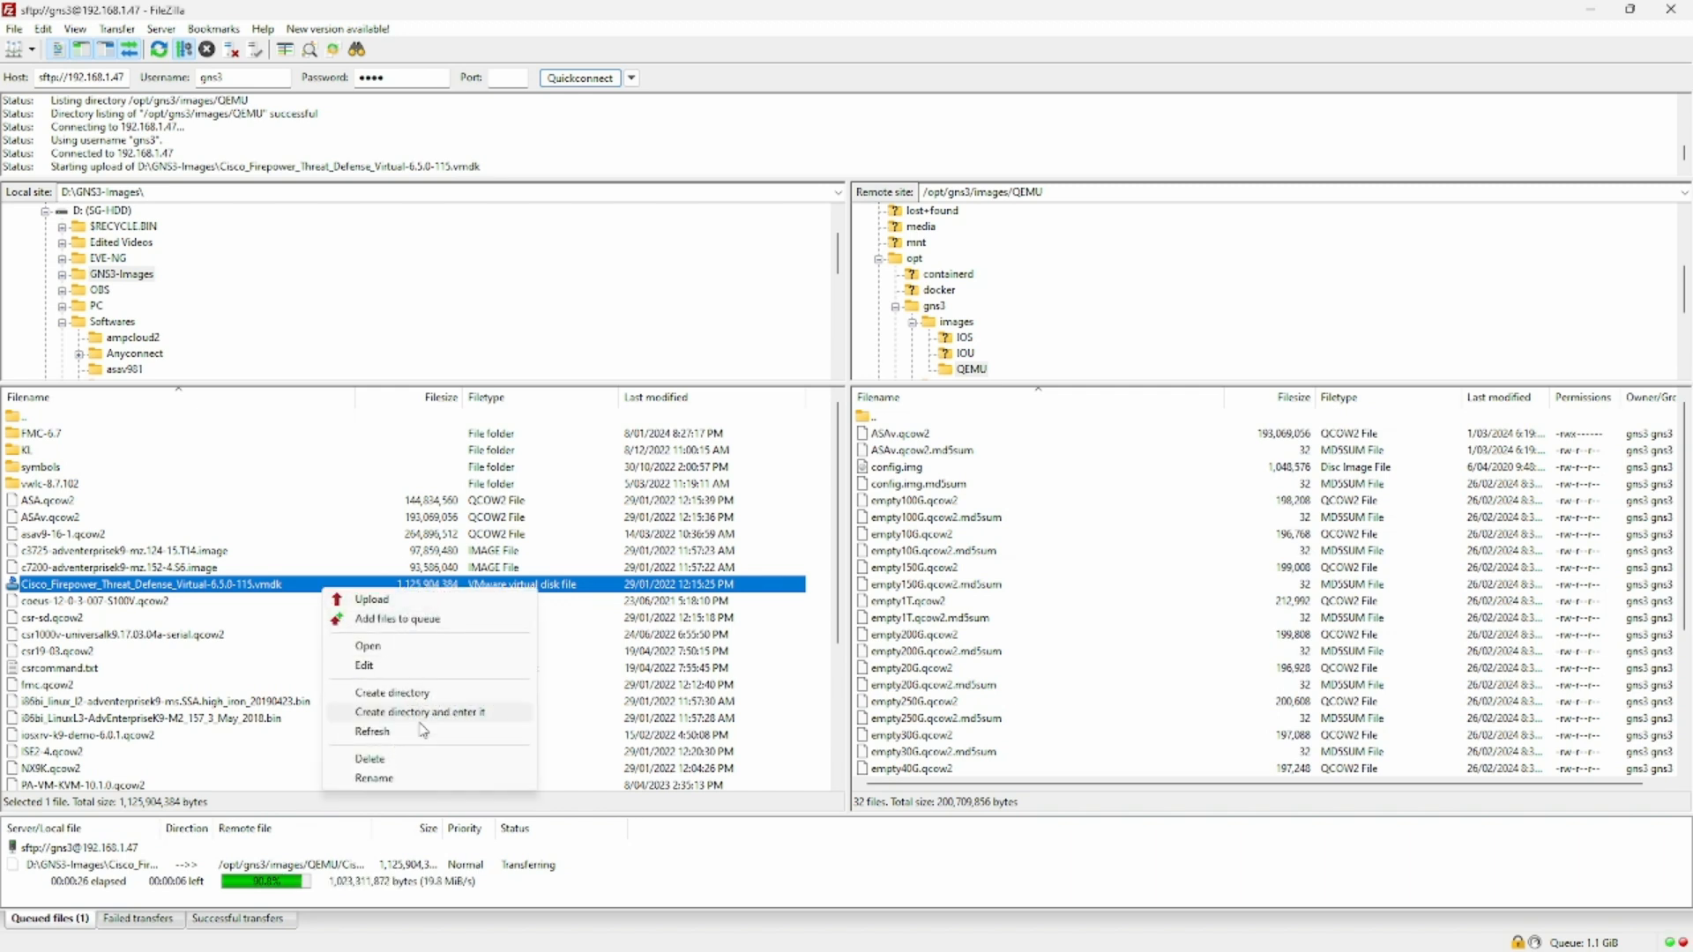
pyautogui.click(374, 778)
pyautogui.hotkey('ctrl', 'c')
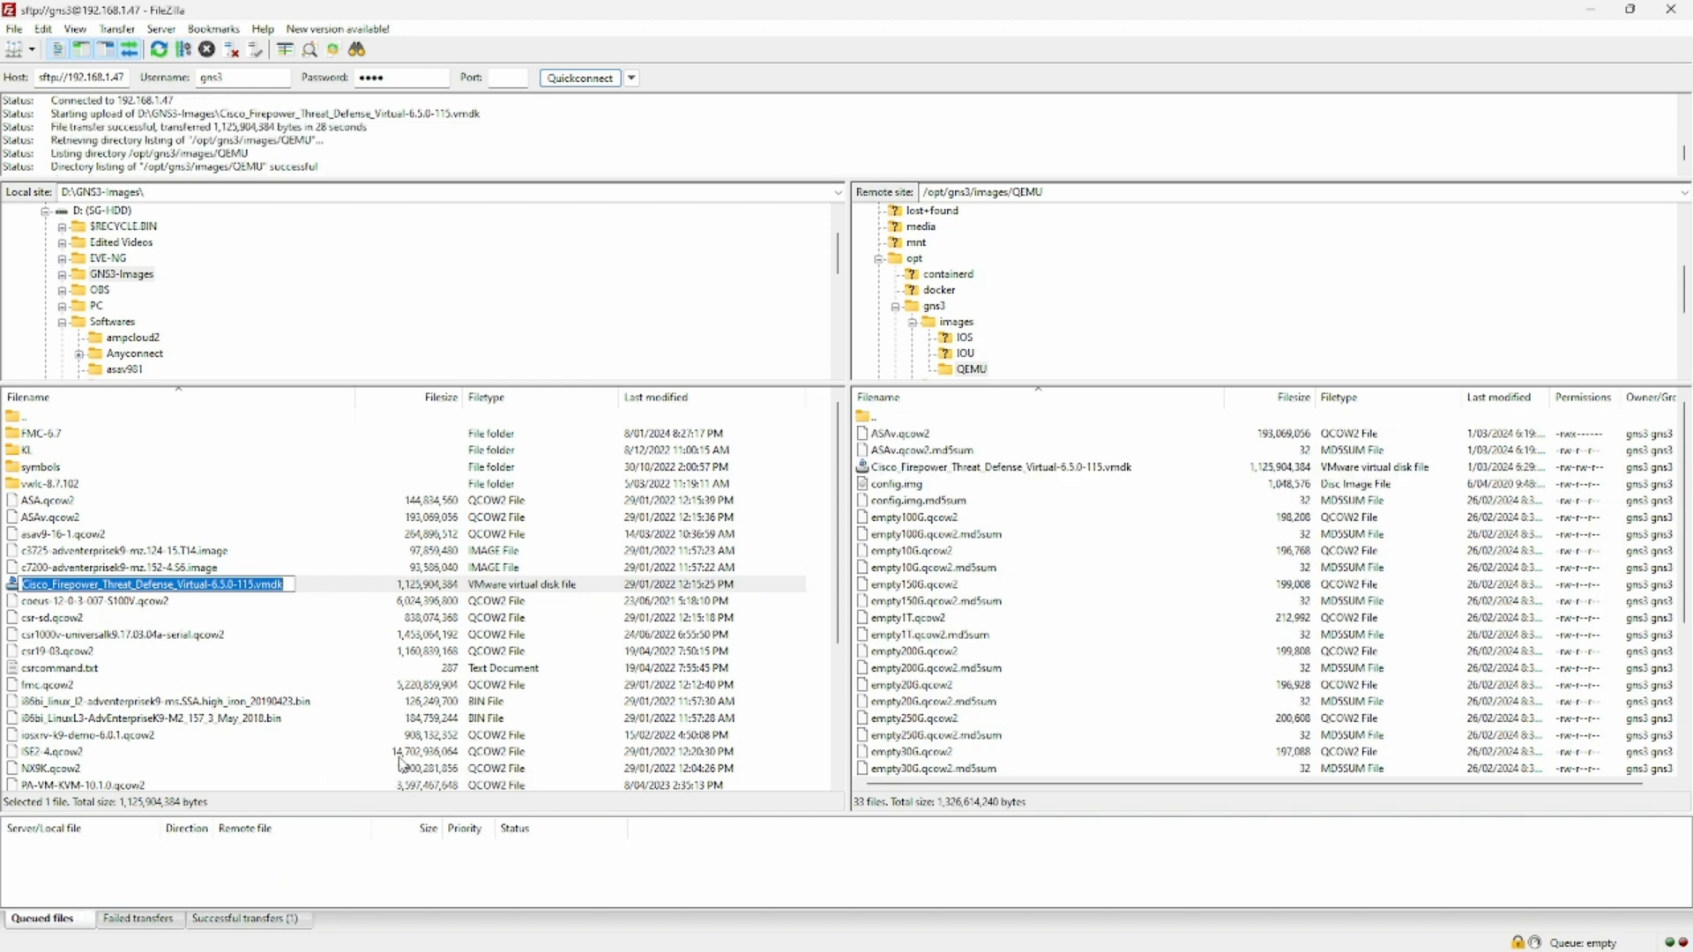
pyautogui.click(421, 366)
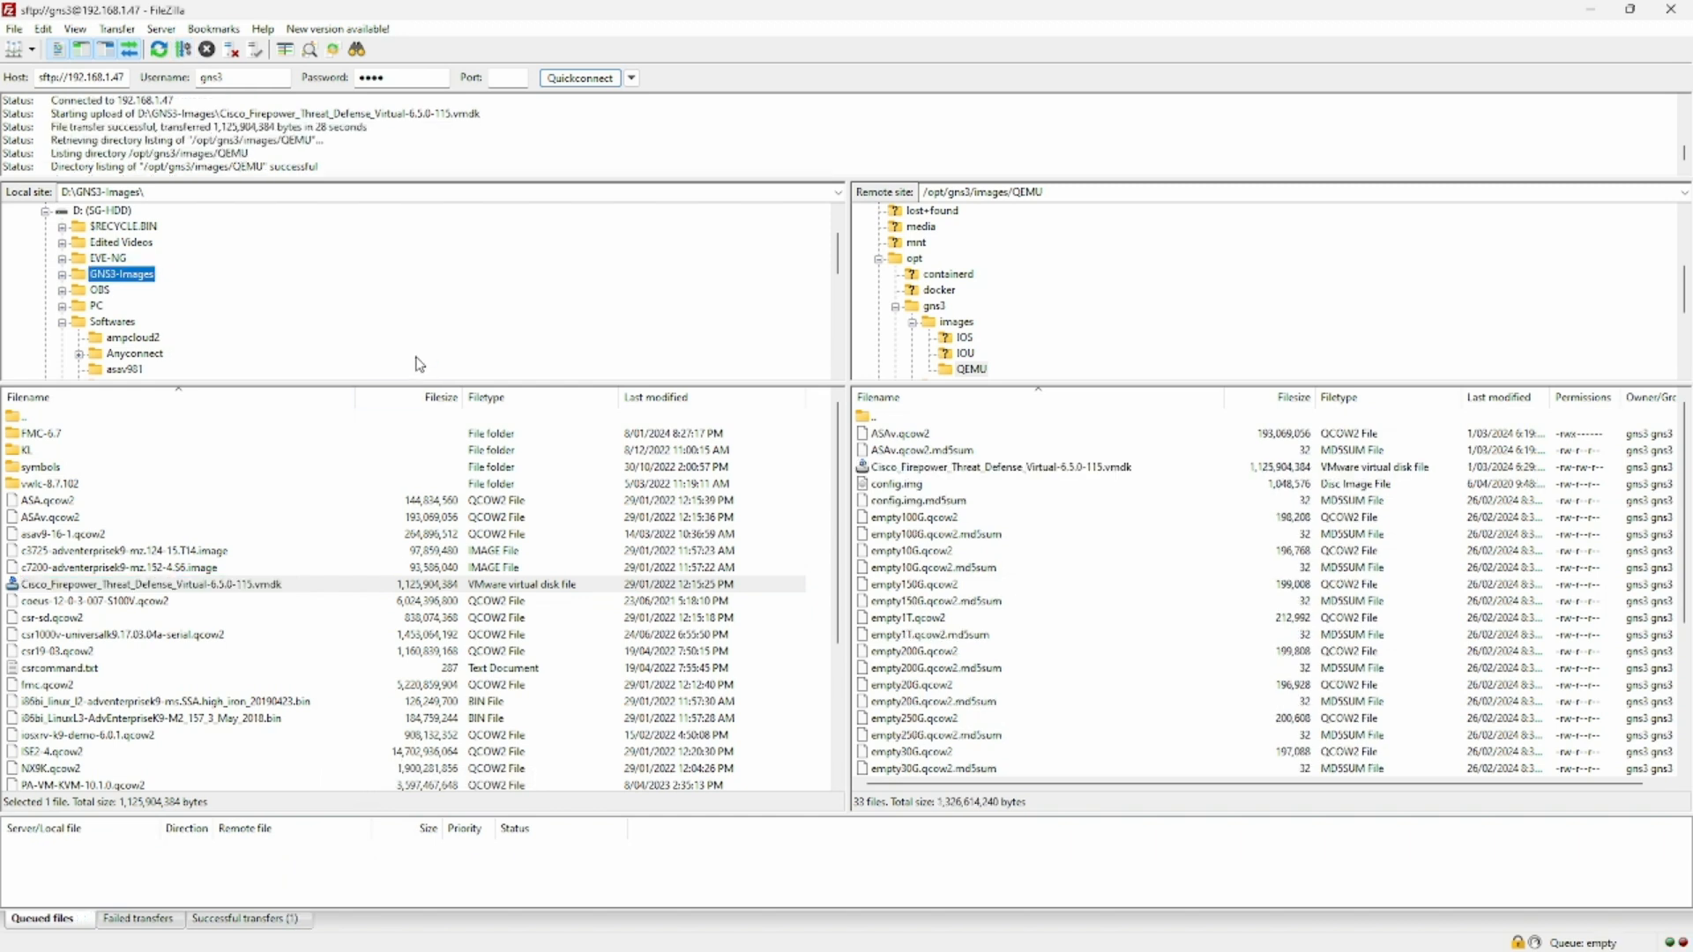
pyautogui.click(313, 586)
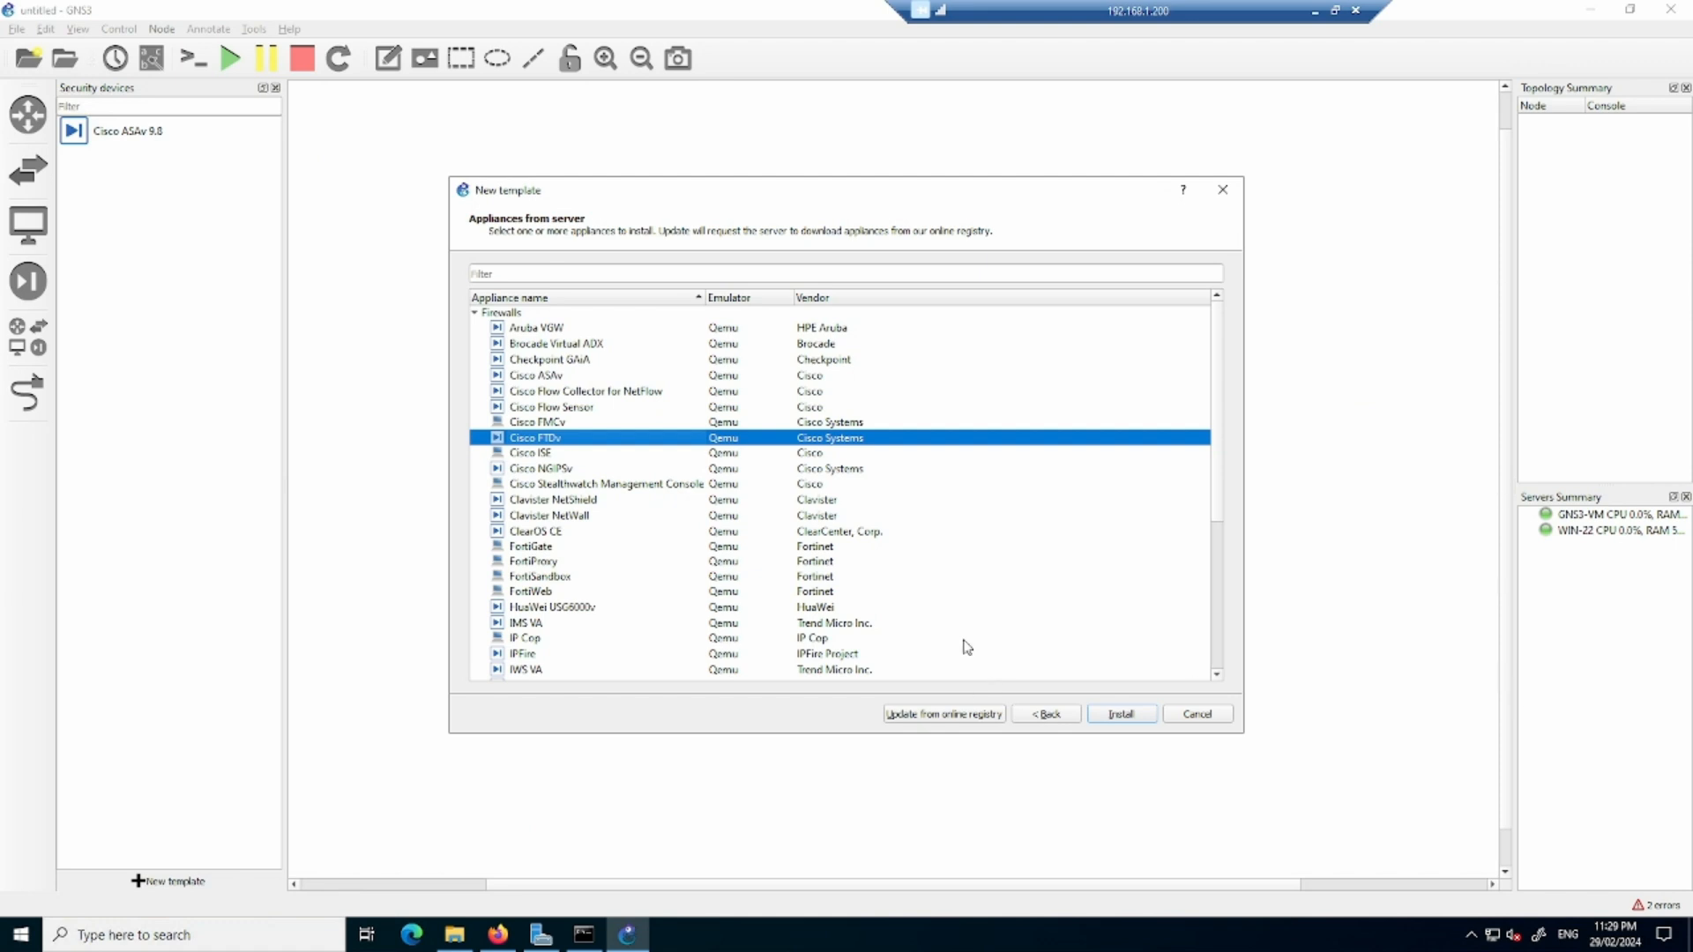
# - Cancel the open FTDv installation and restart it from the server's firewall appliances, with GNS3-VM as remote server, up to the required files
pyautogui.click(1126, 718)
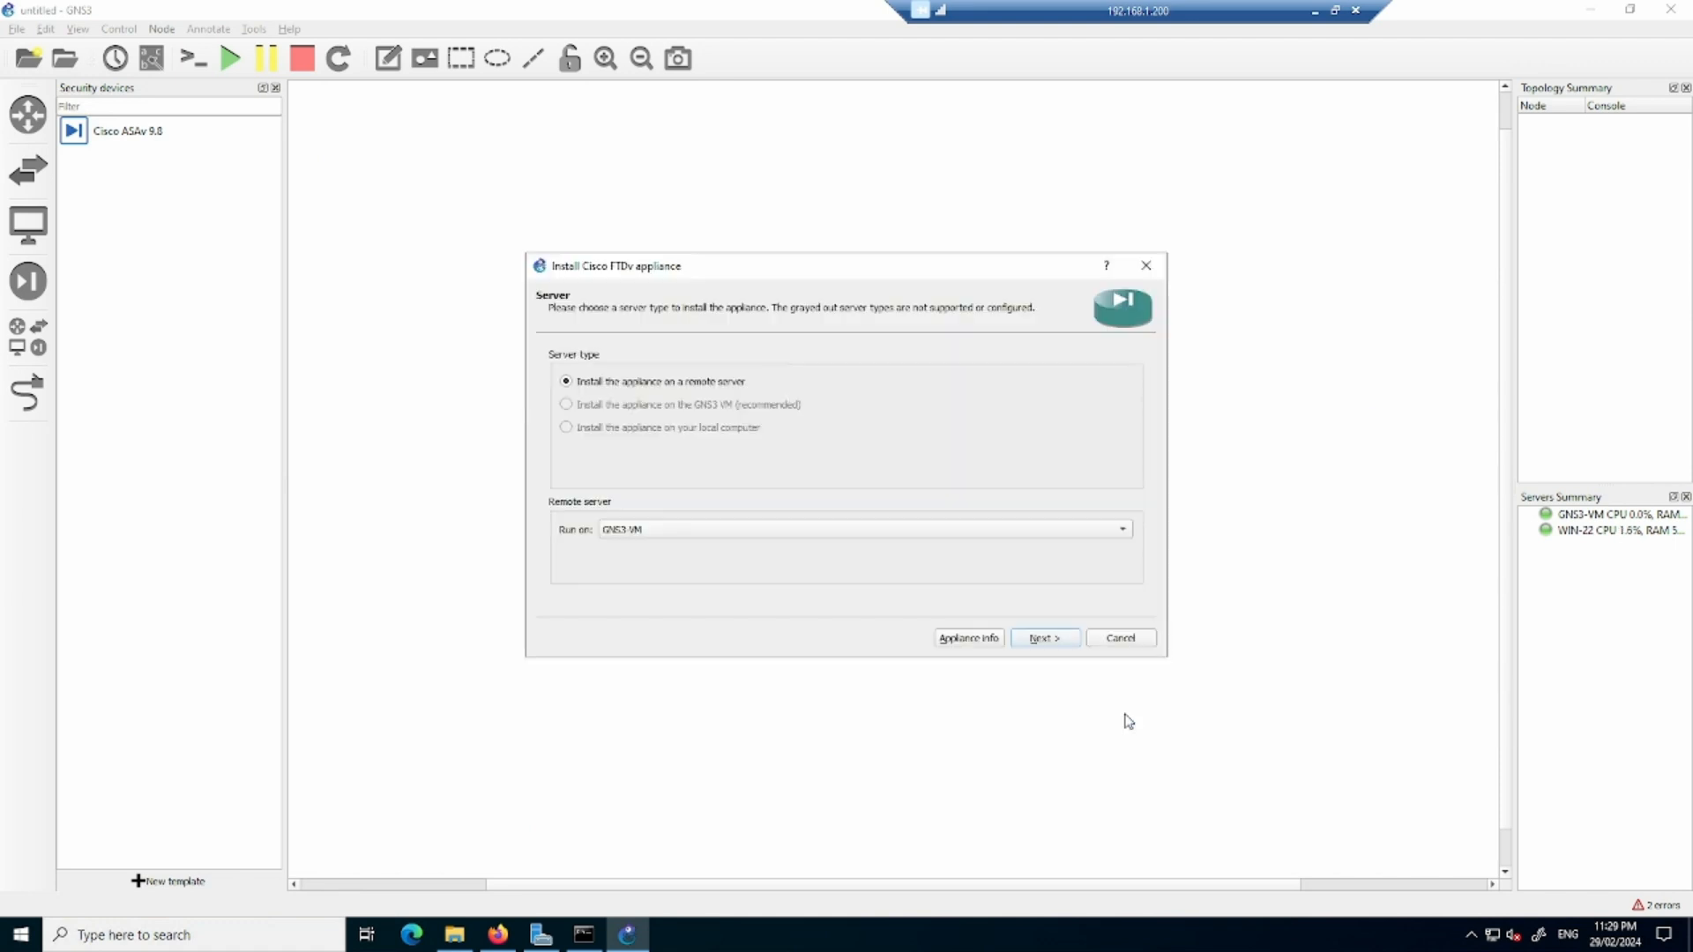
pyautogui.click(1122, 641)
pyautogui.click(139, 881)
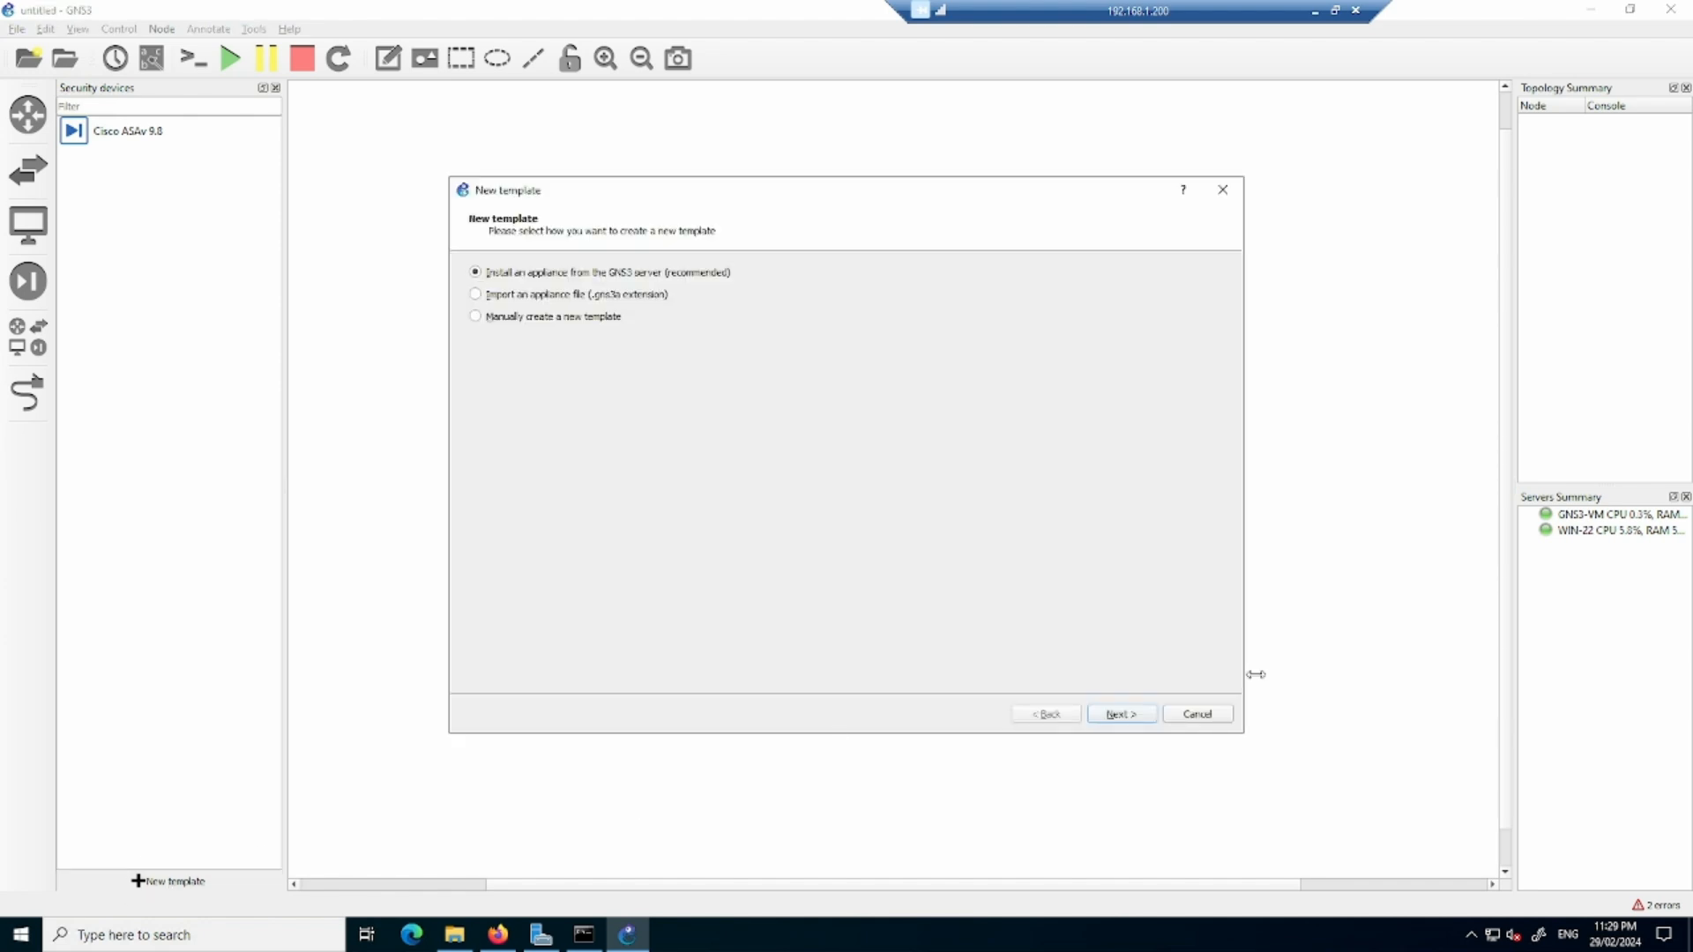
pyautogui.click(1137, 718)
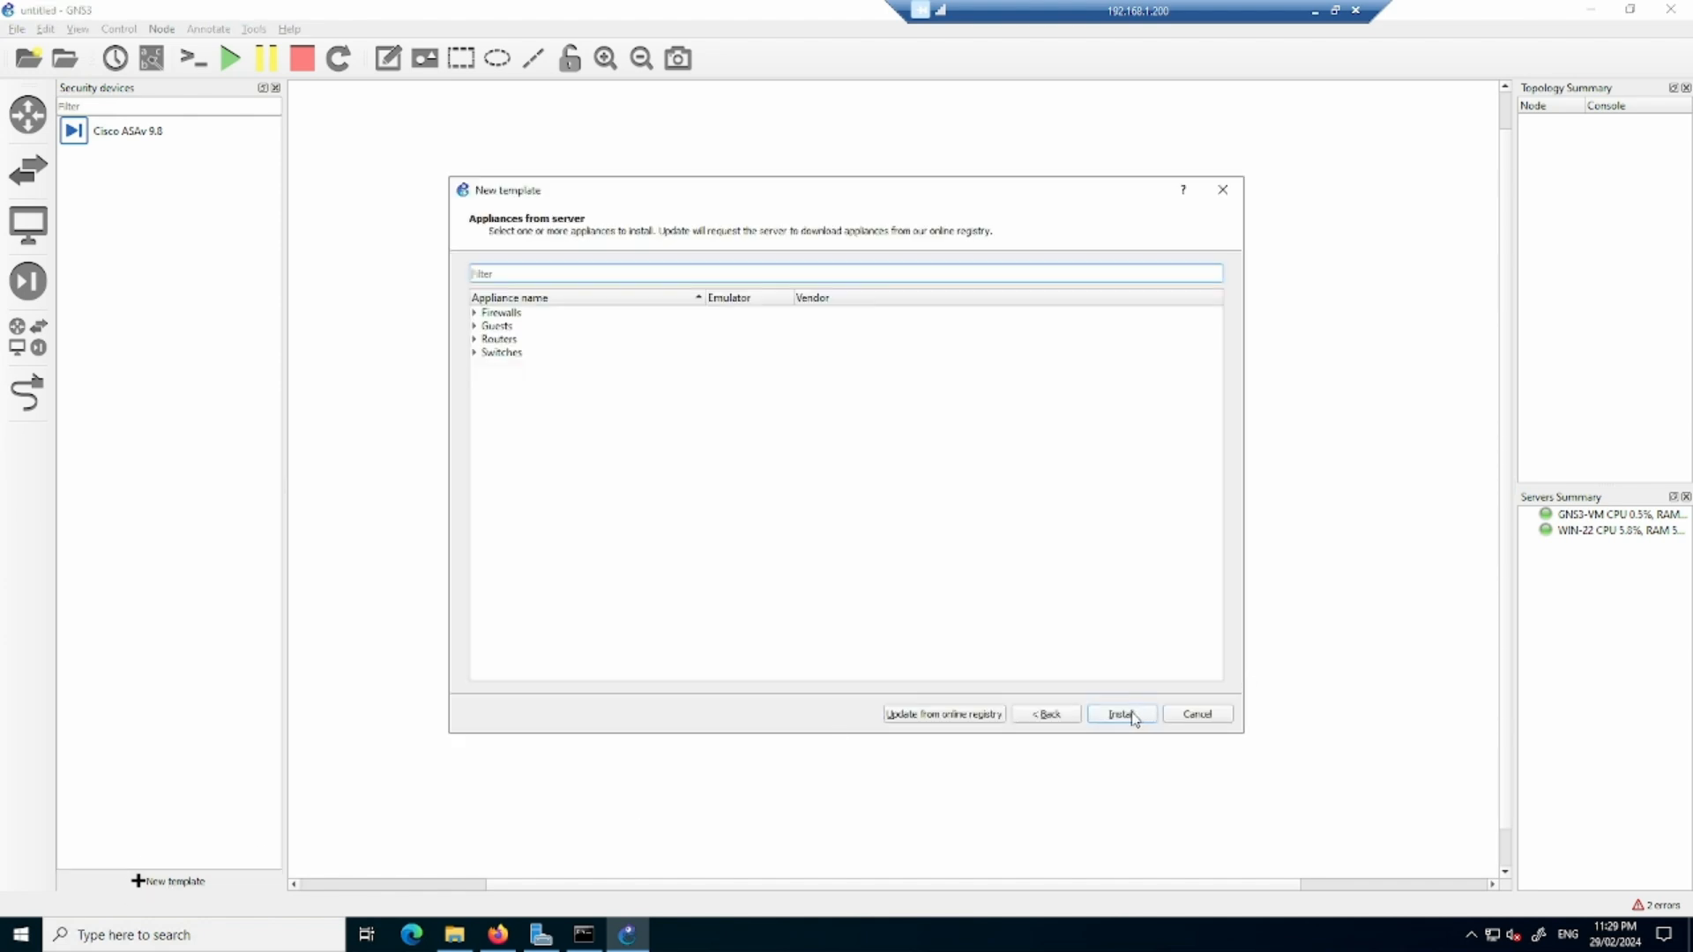
pyautogui.click(481, 315)
pyautogui.click(552, 438)
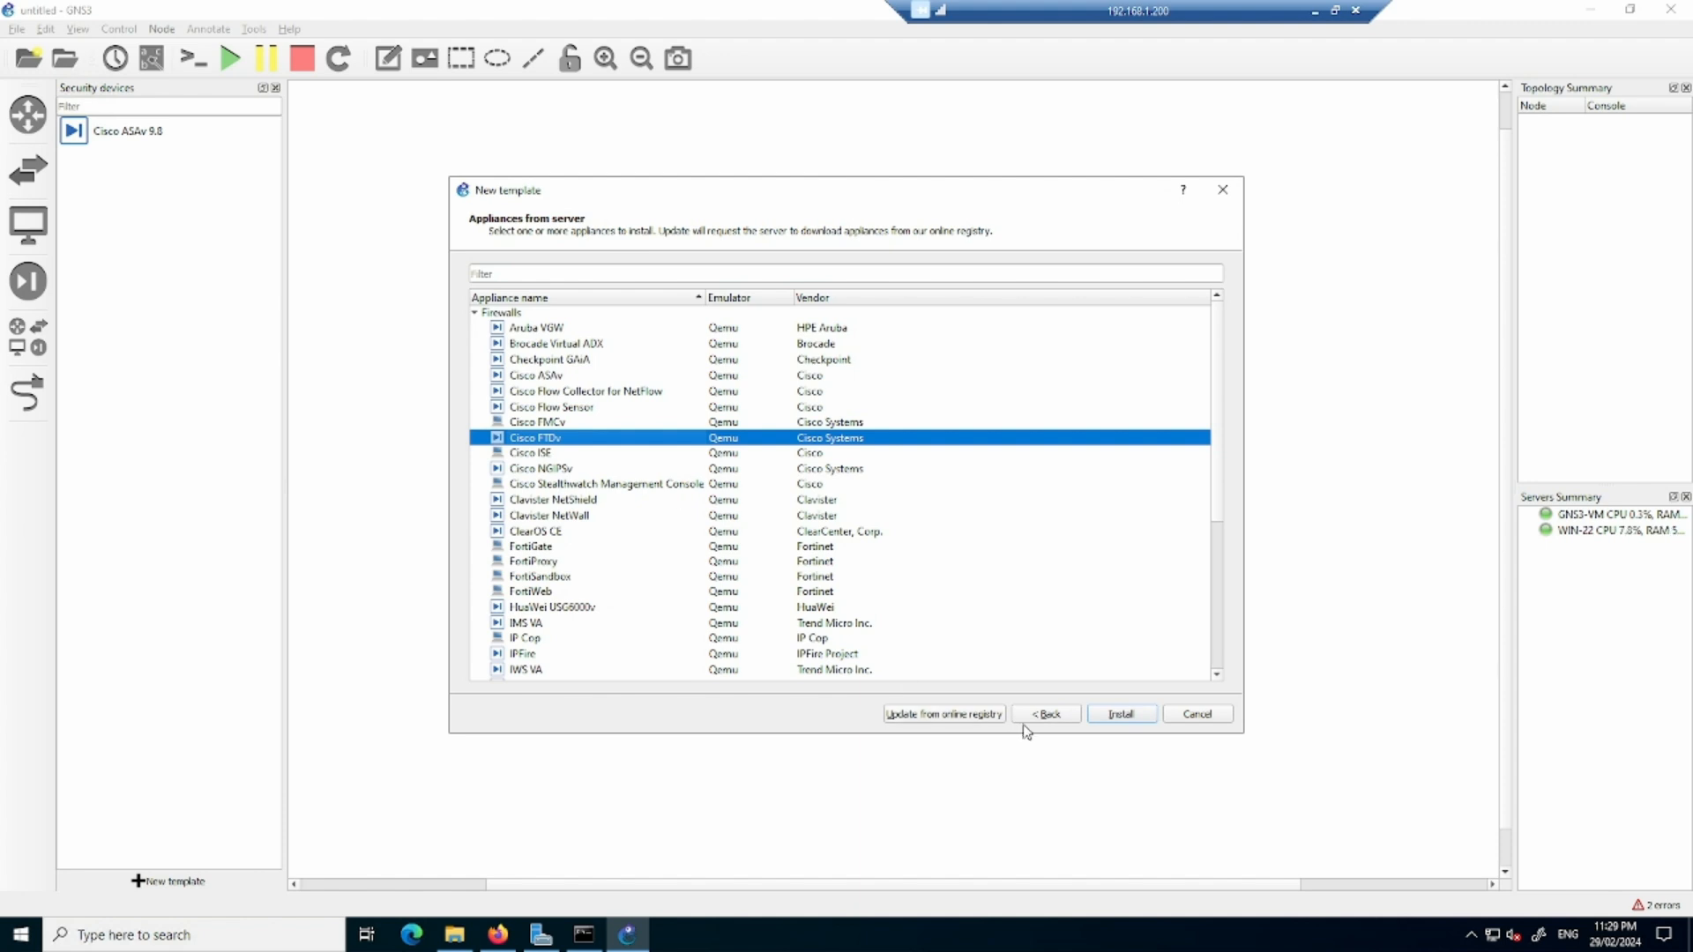
pyautogui.click(1125, 718)
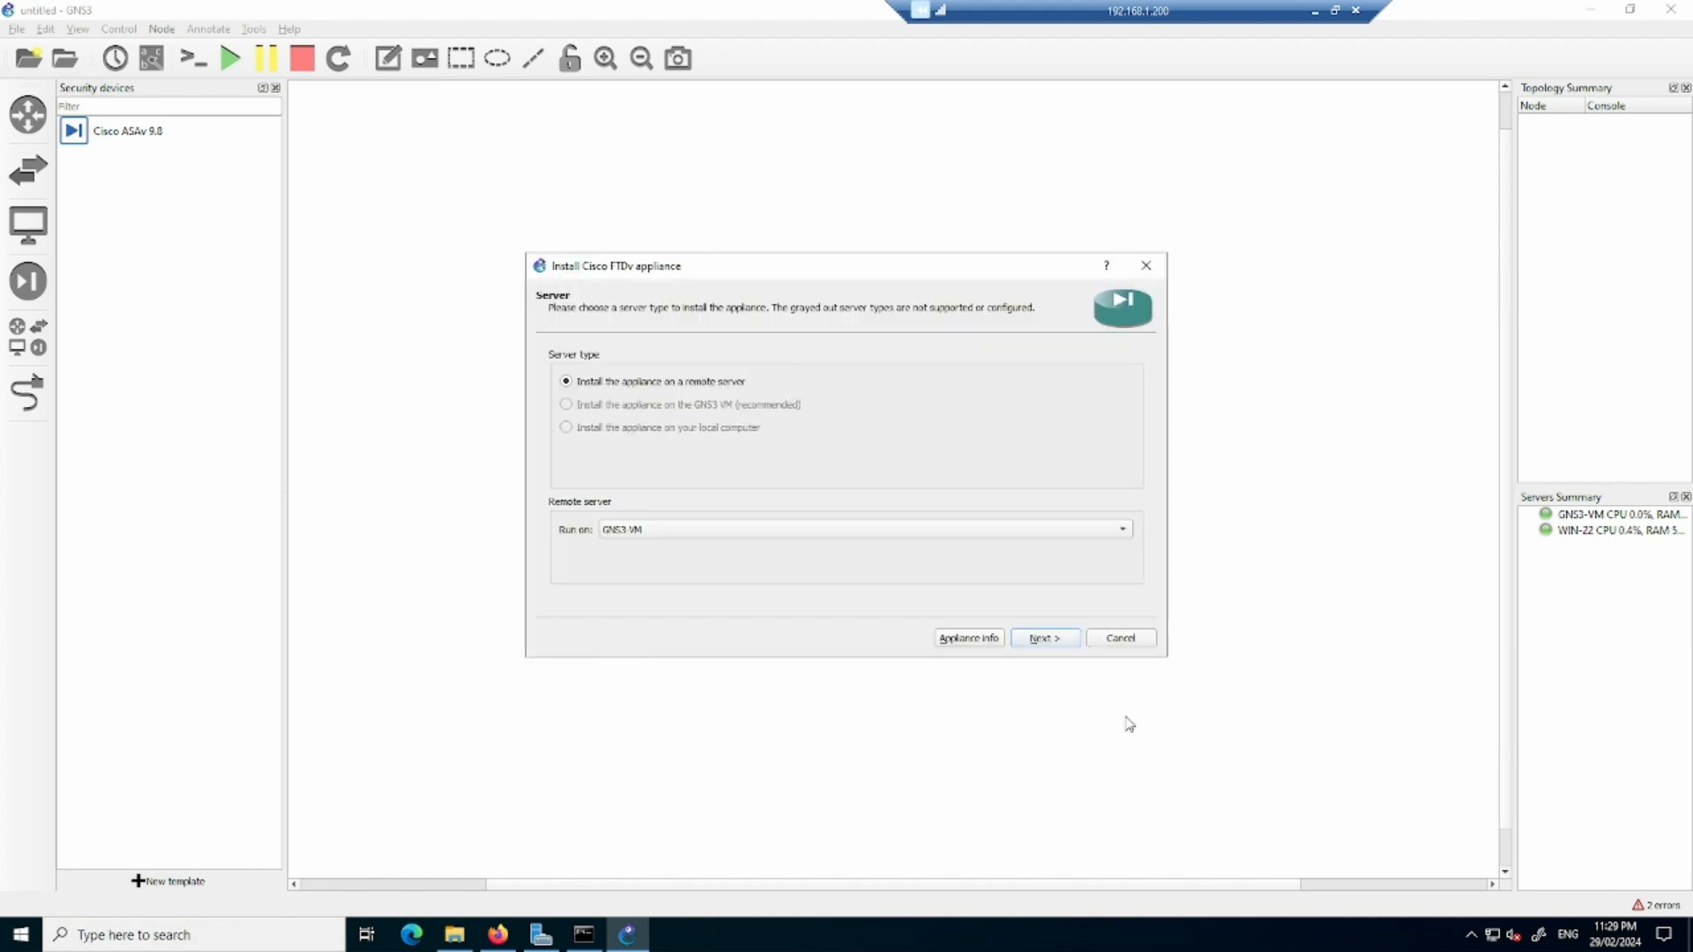
pyautogui.click(1043, 639)
pyautogui.click(1052, 644)
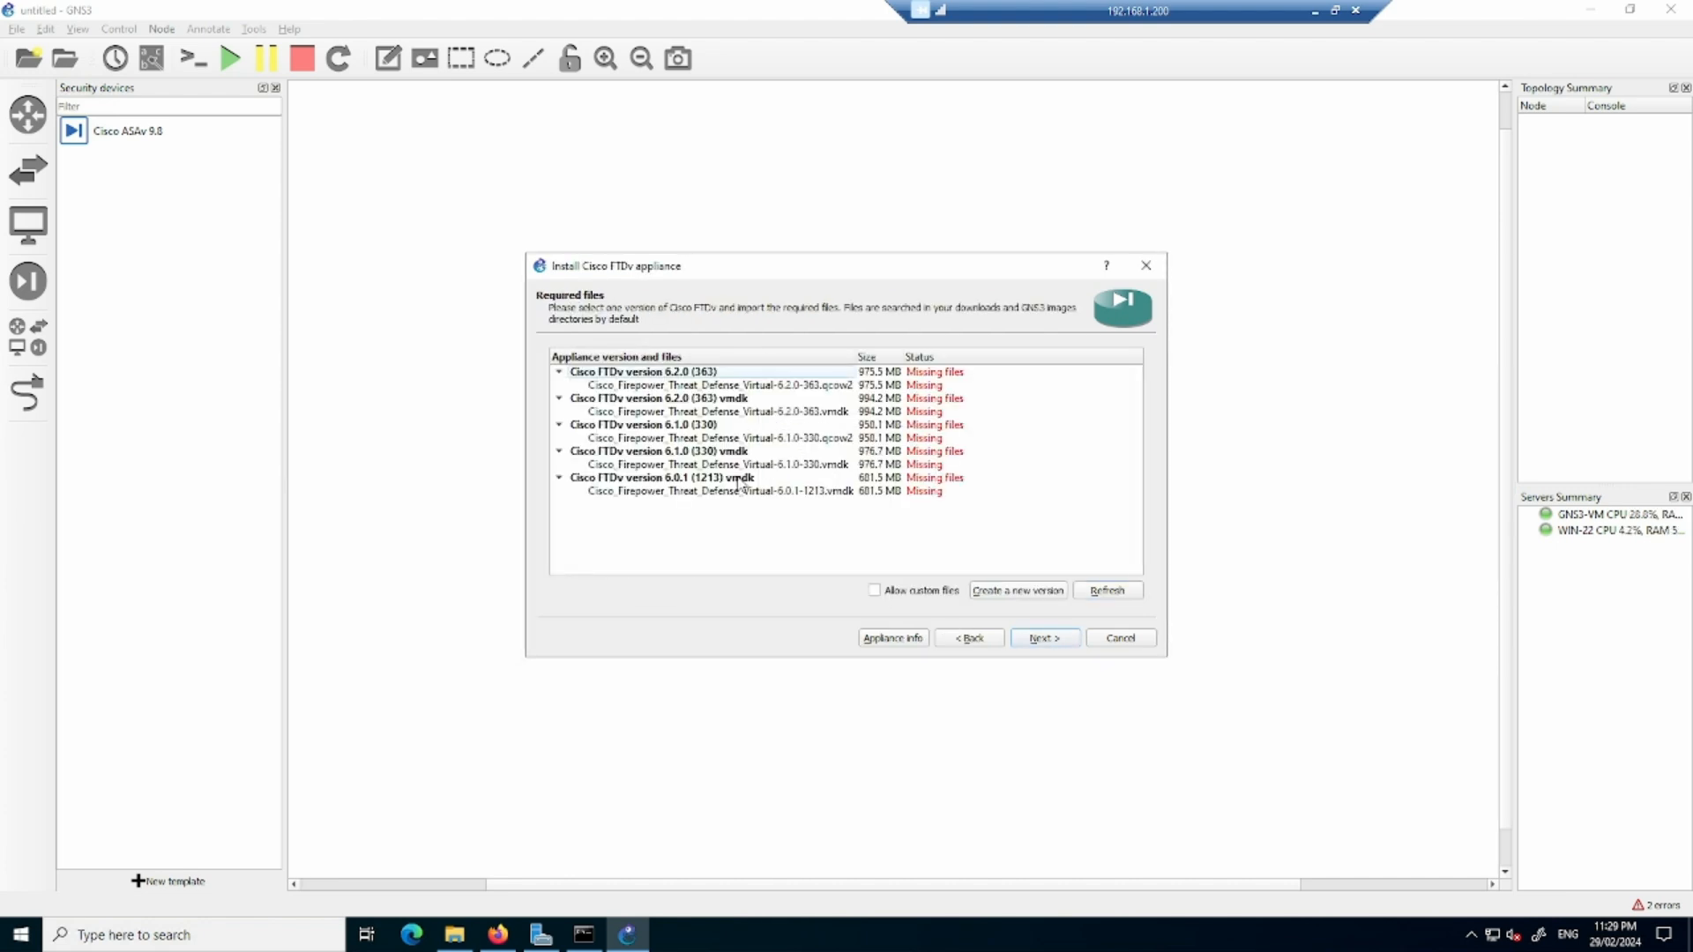
pyautogui.click(1030, 590)
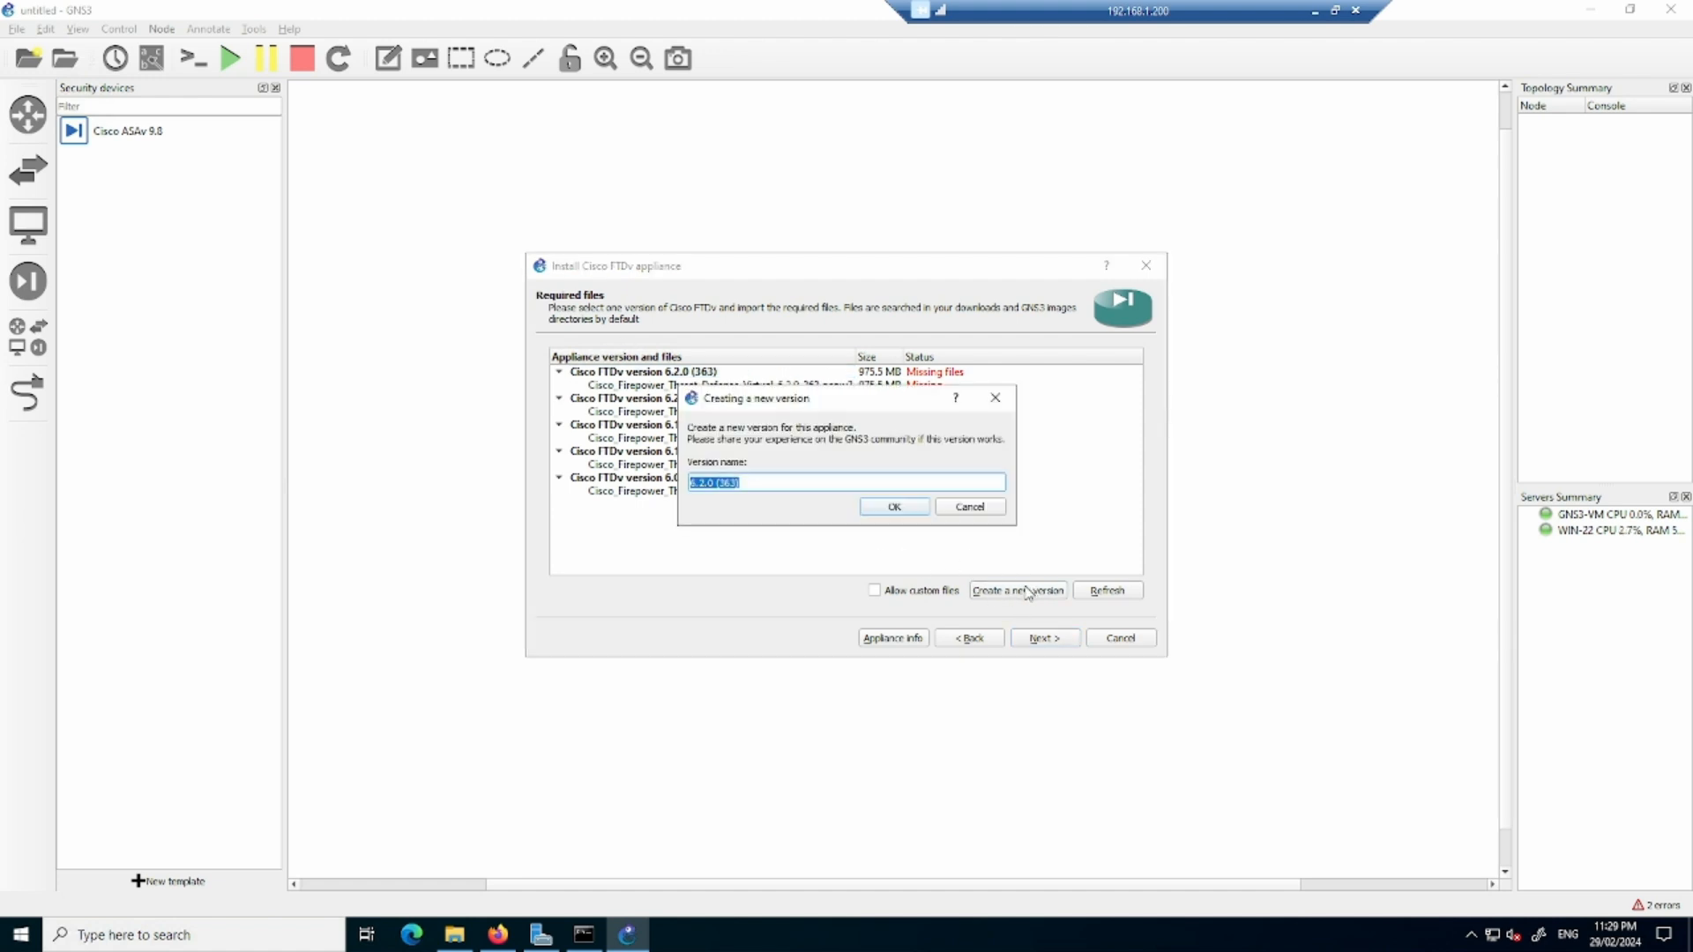
pyautogui.write('7')
pyautogui.hotkey('alt', 'Tab')
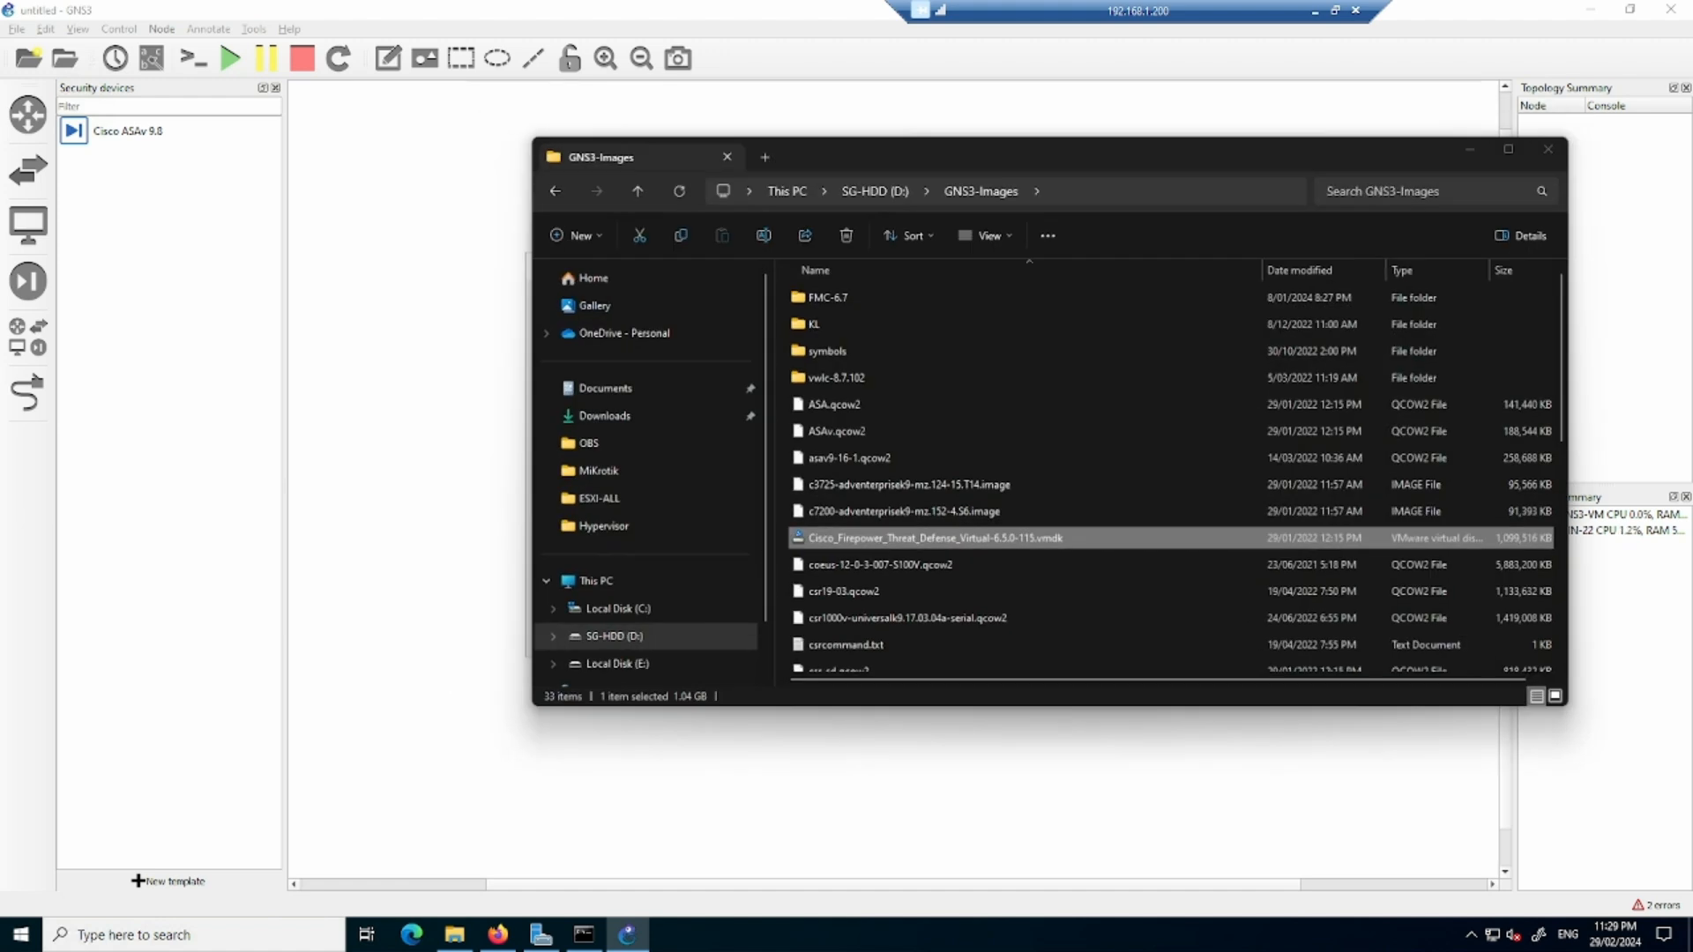
pyautogui.hotkey('alt', 'Tab')
pyautogui.click(969, 509)
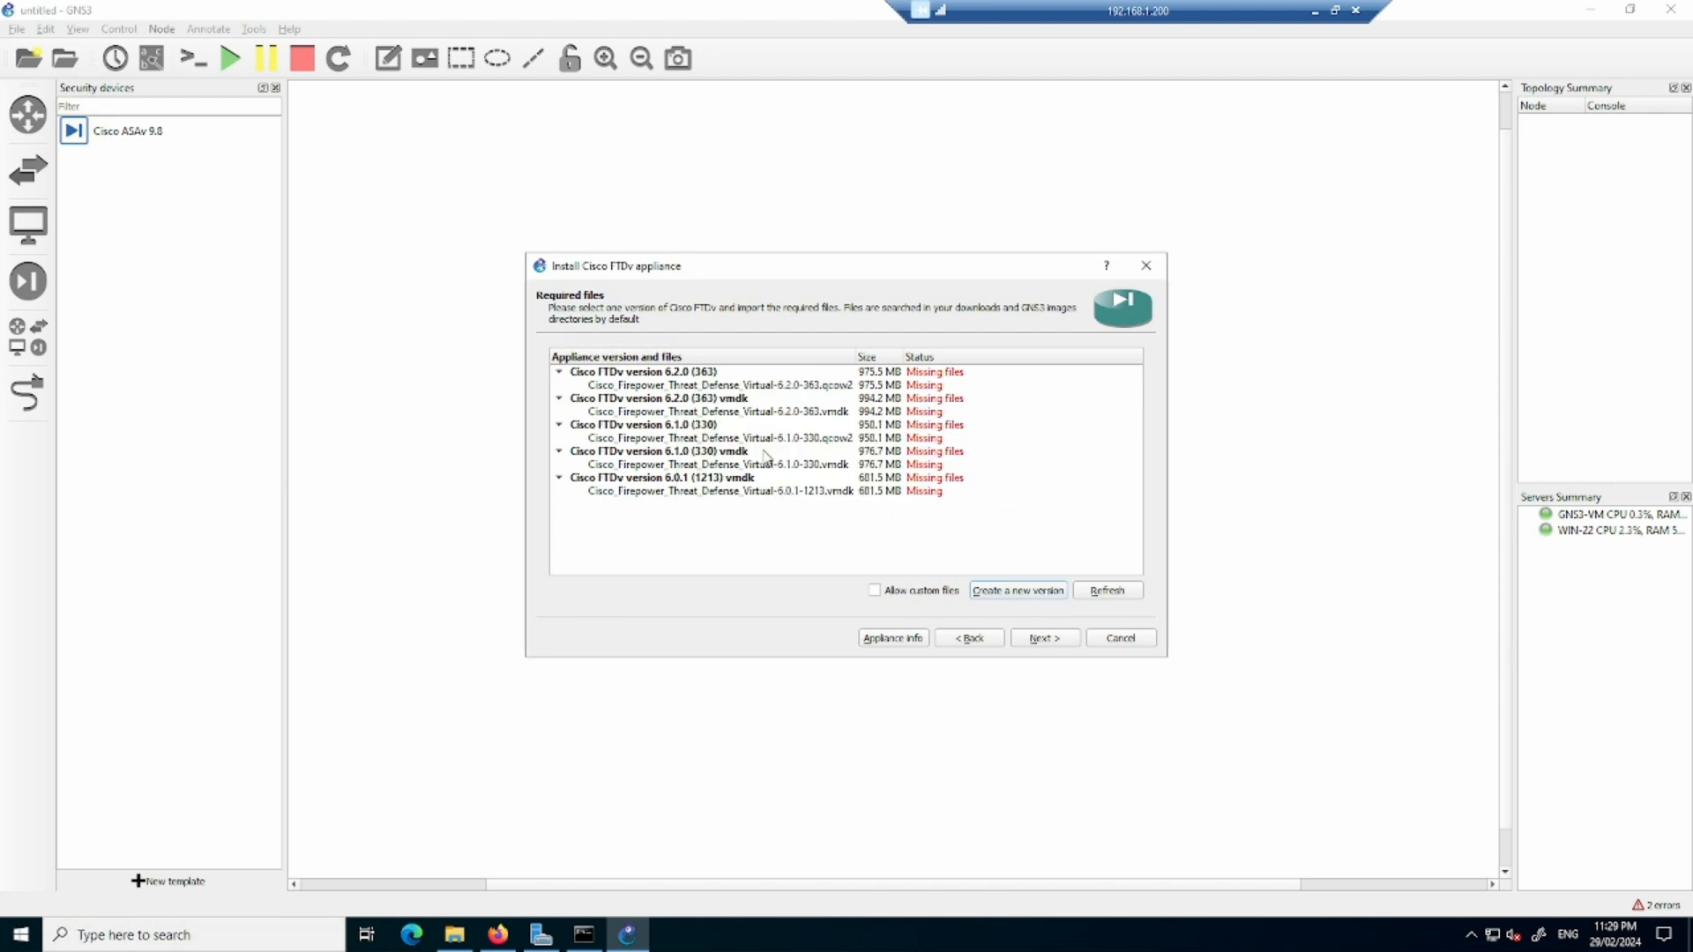
# - Create a new Cisco FTDv version named 6.5 with Cisco_Firepower_Threat_Defense_Virtual-6.5.0-115.vmdk as its hda disk image
pyautogui.click(1039, 592)
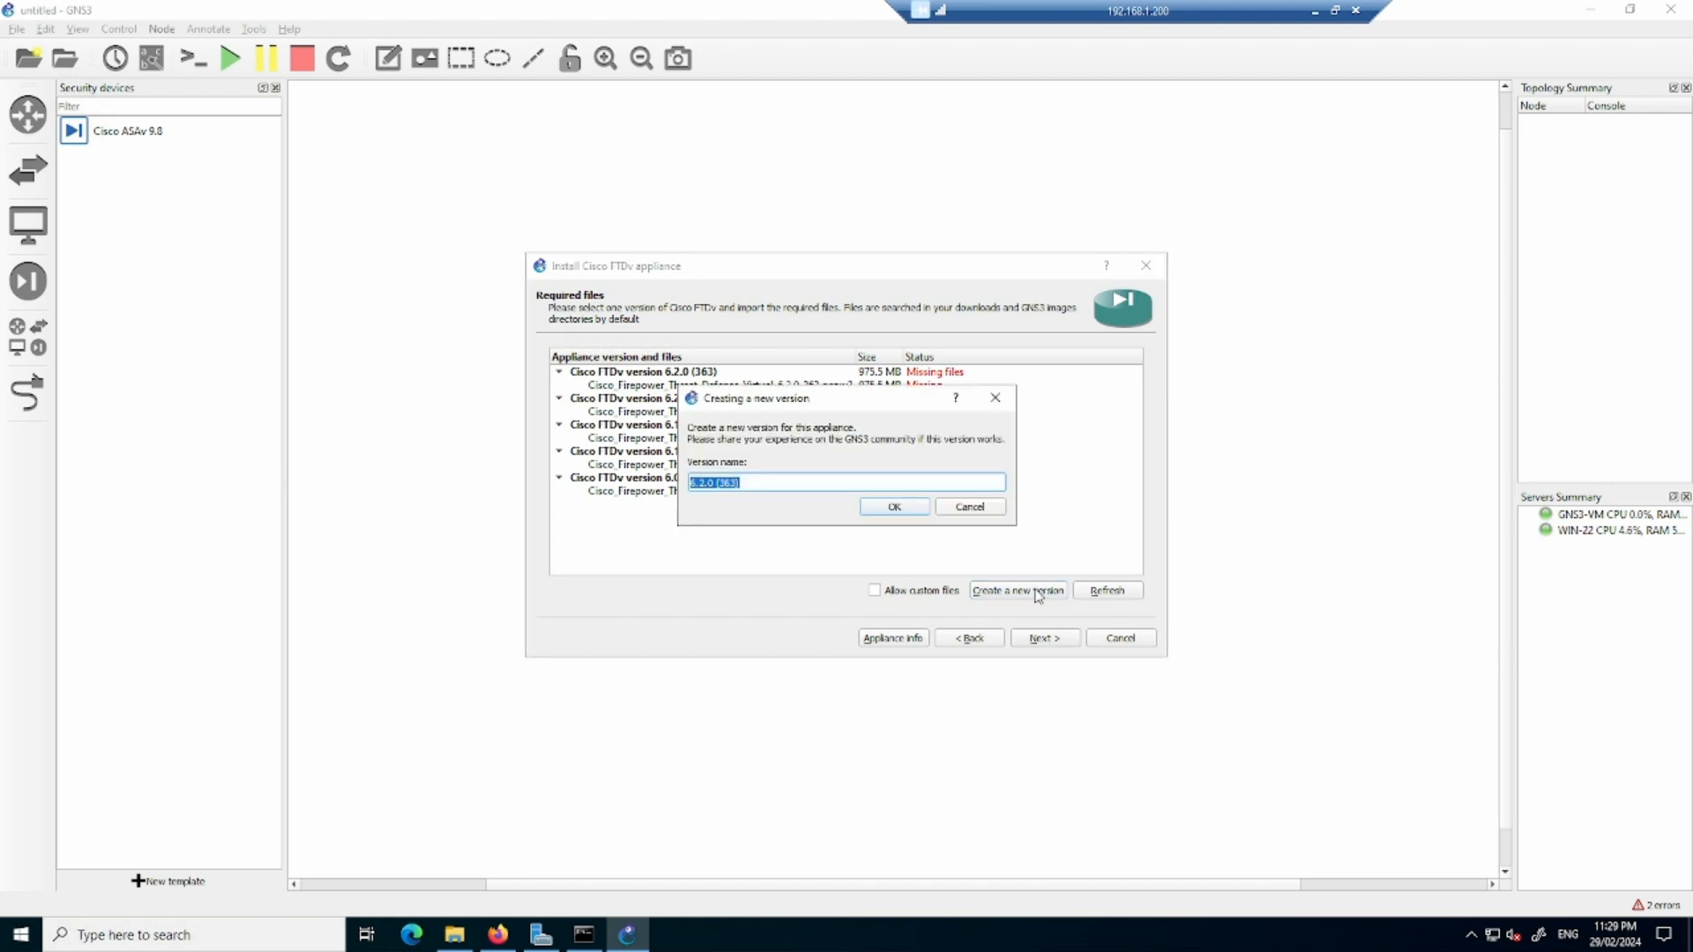
pyautogui.write('6.5')
pyautogui.click(897, 509)
pyautogui.hotkey('ctrl', 'v')
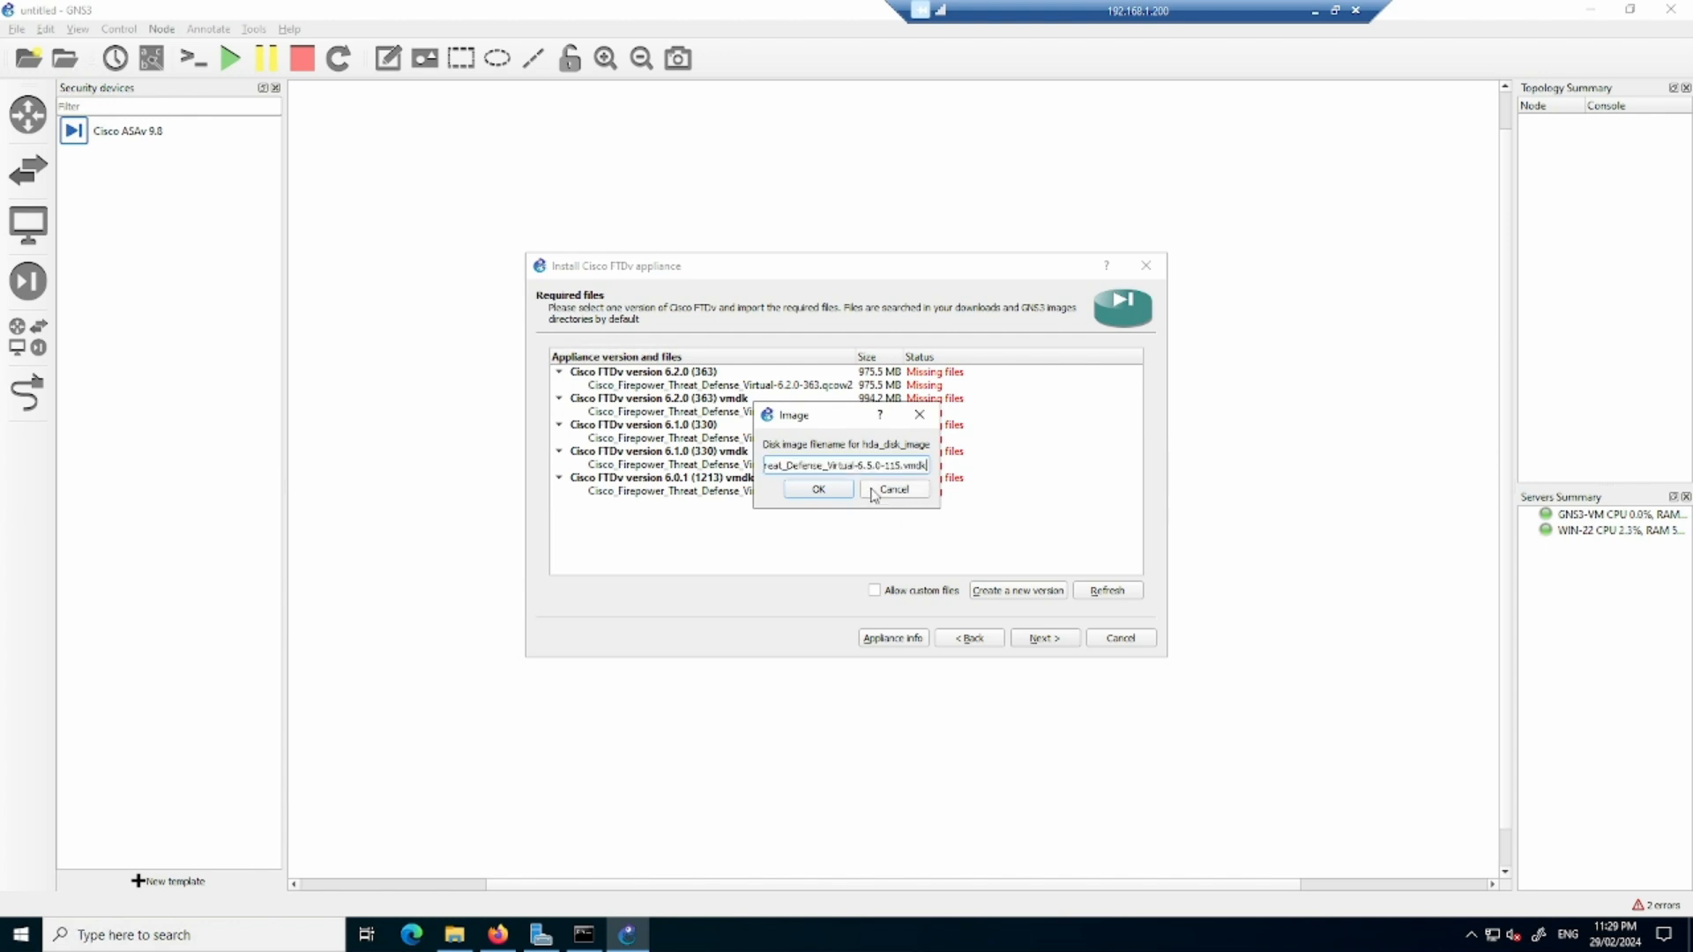
pyautogui.click(818, 489)
pyautogui.click(918, 507)
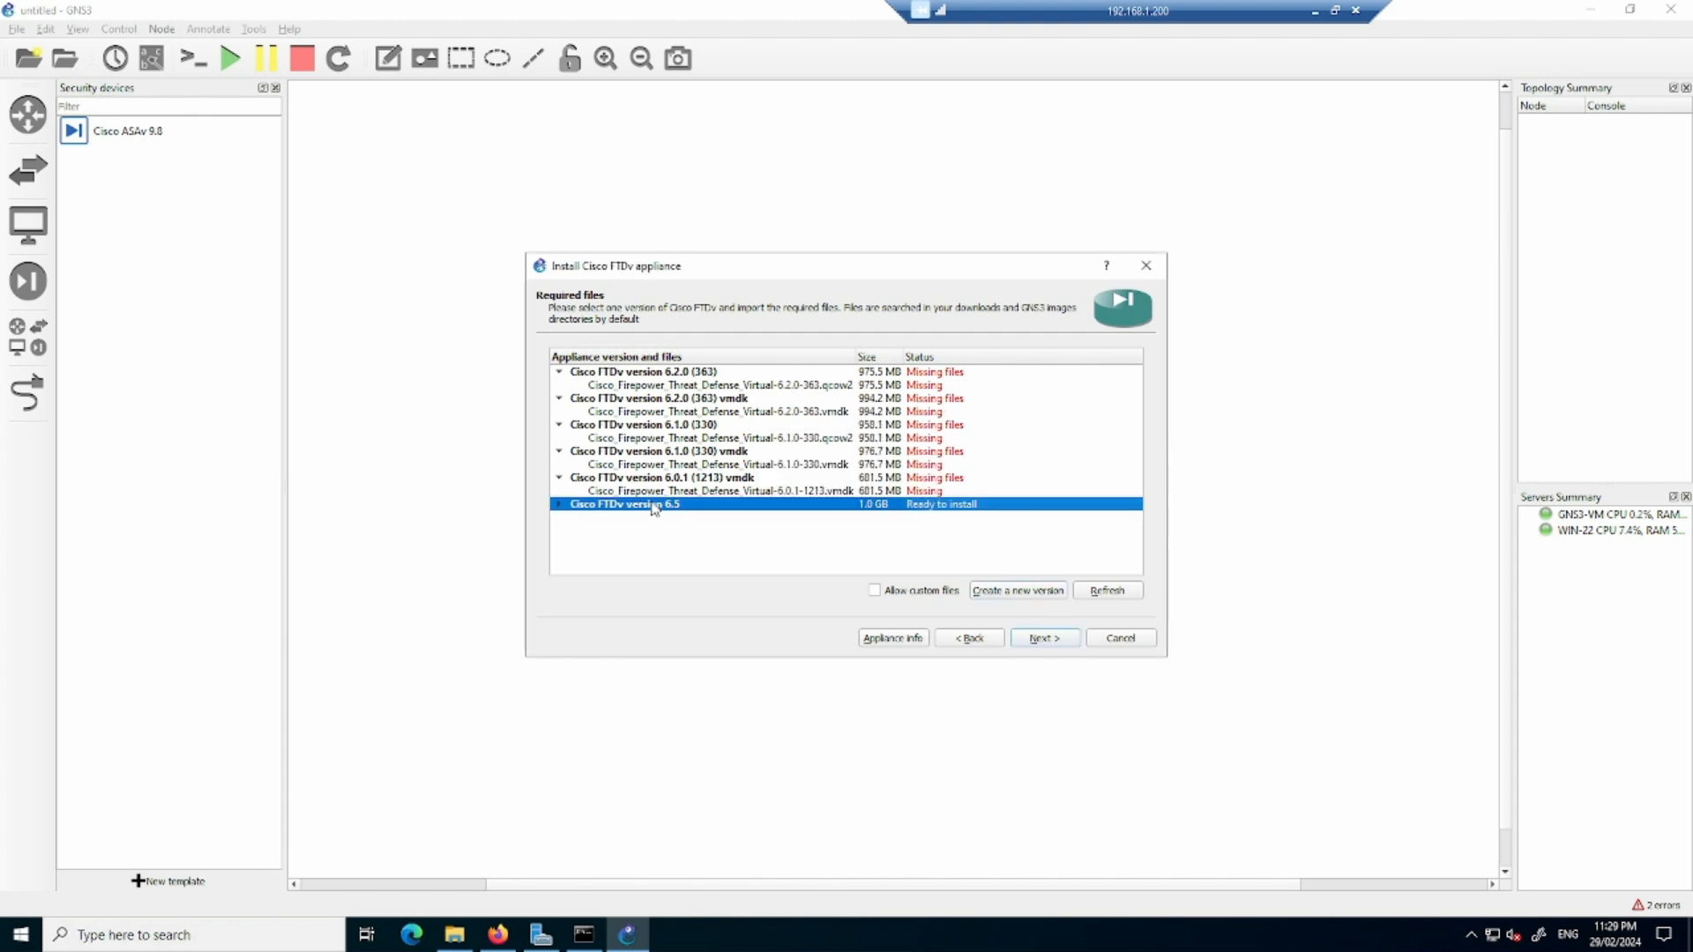
# - Check the image file listed under Cisco FTDv version 6.5 and install that version, completing the appliance wizard
pyautogui.click(561, 505)
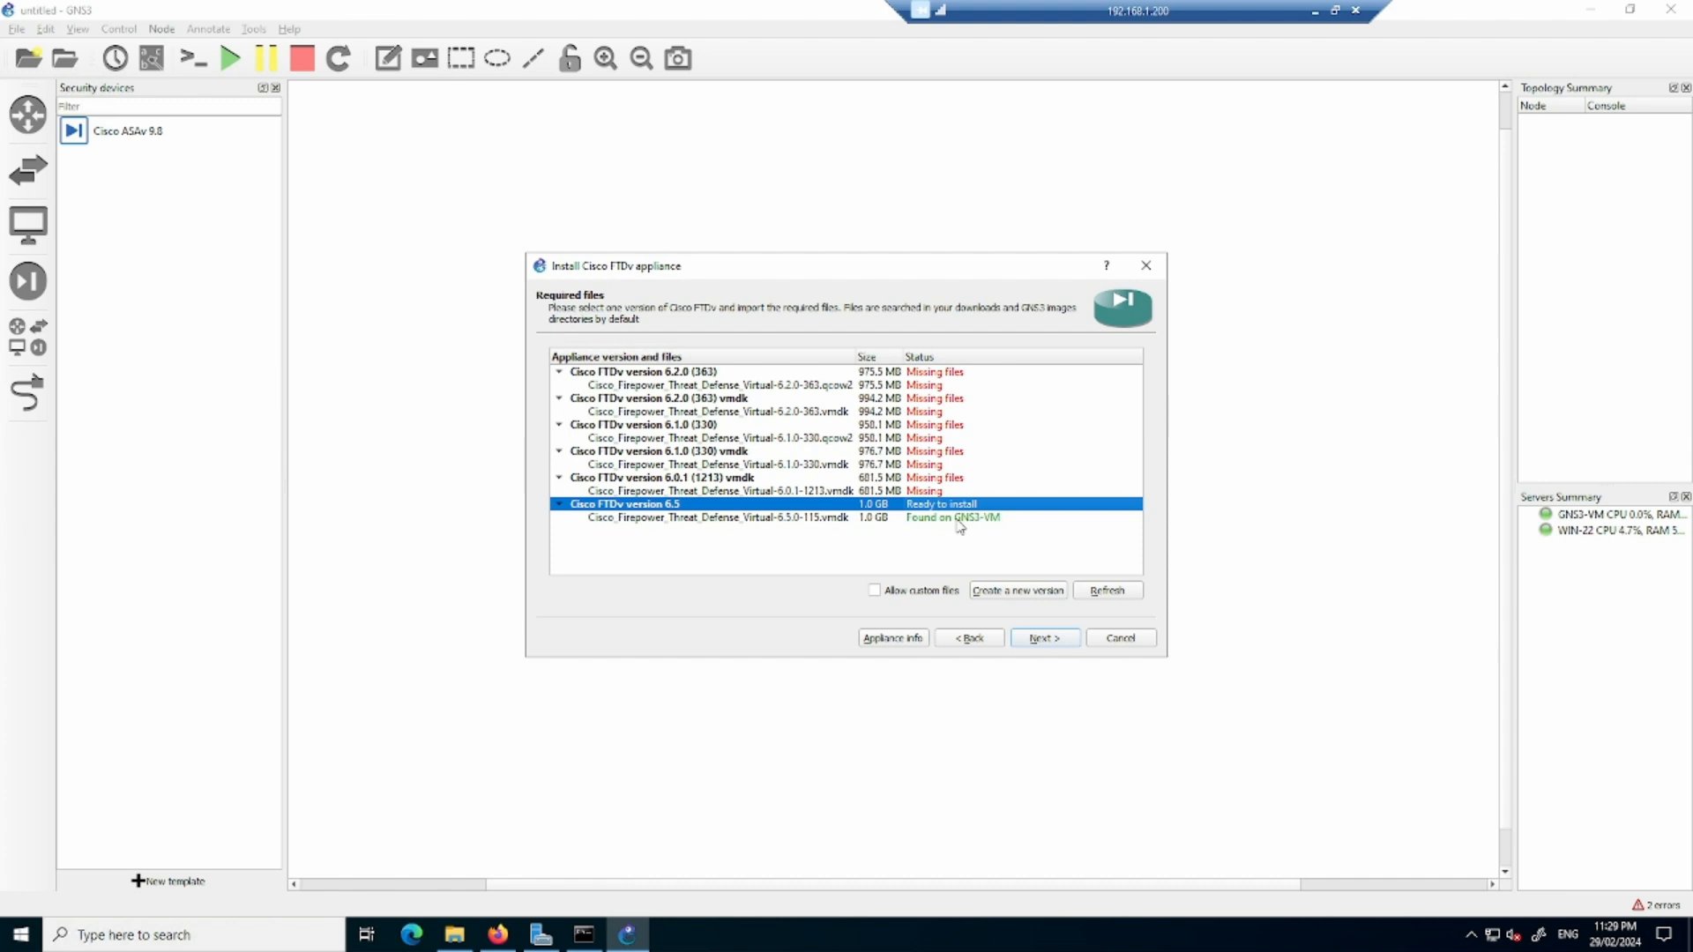
pyautogui.click(961, 519)
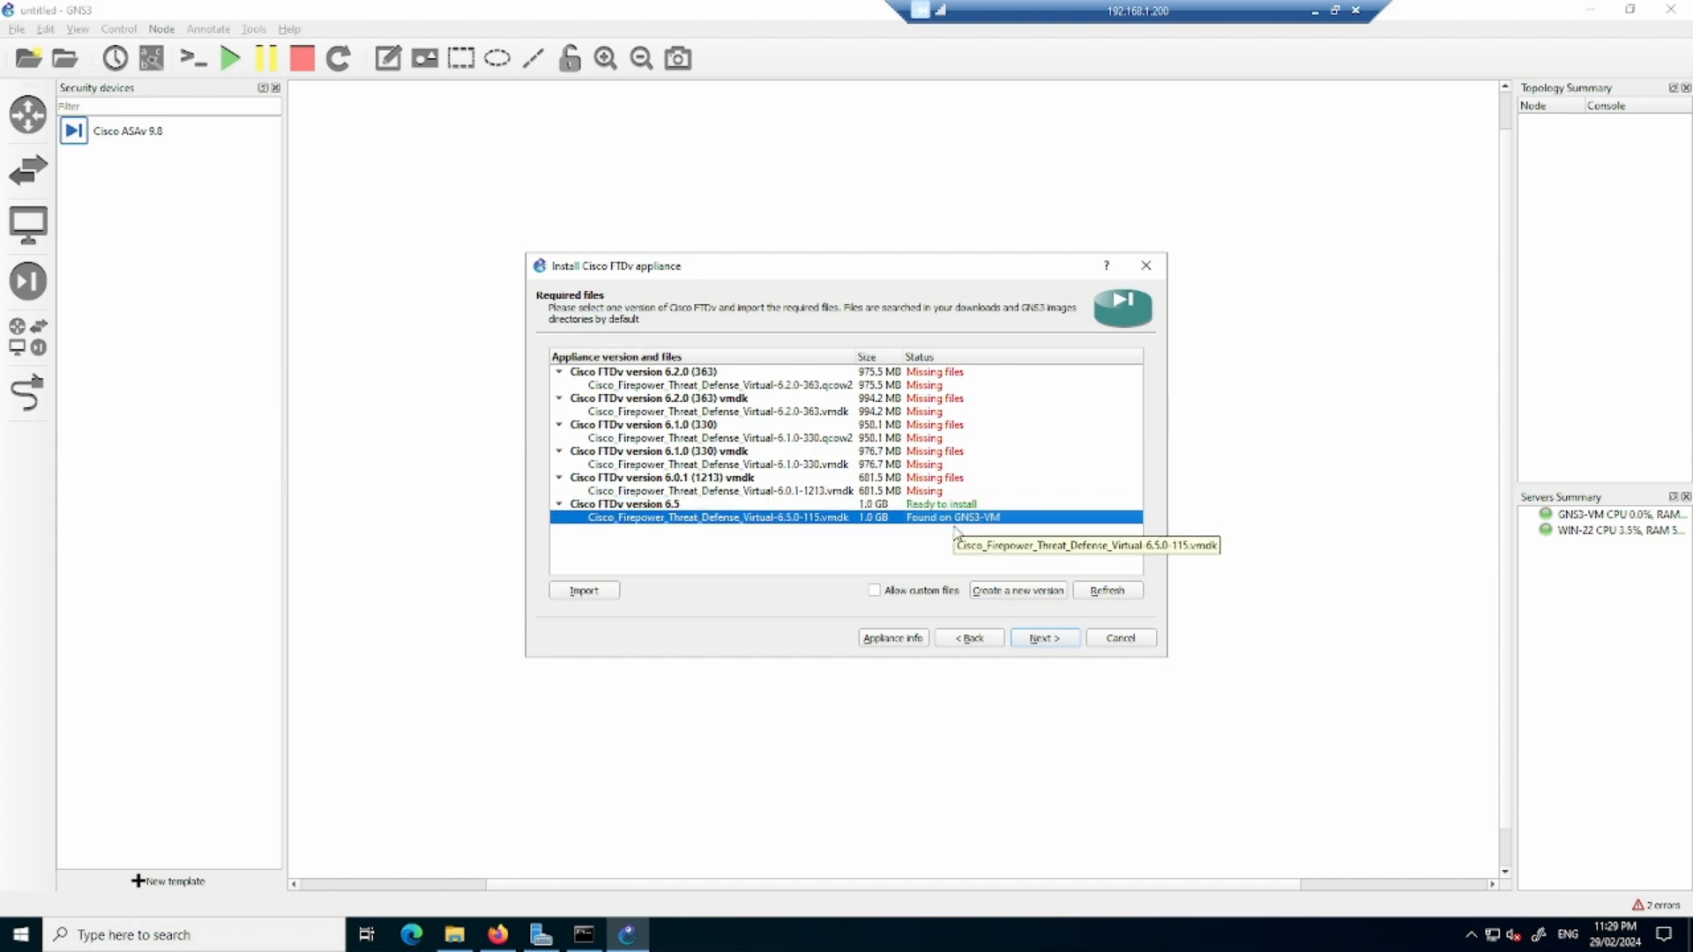
pyautogui.click(950, 506)
pyautogui.click(1064, 639)
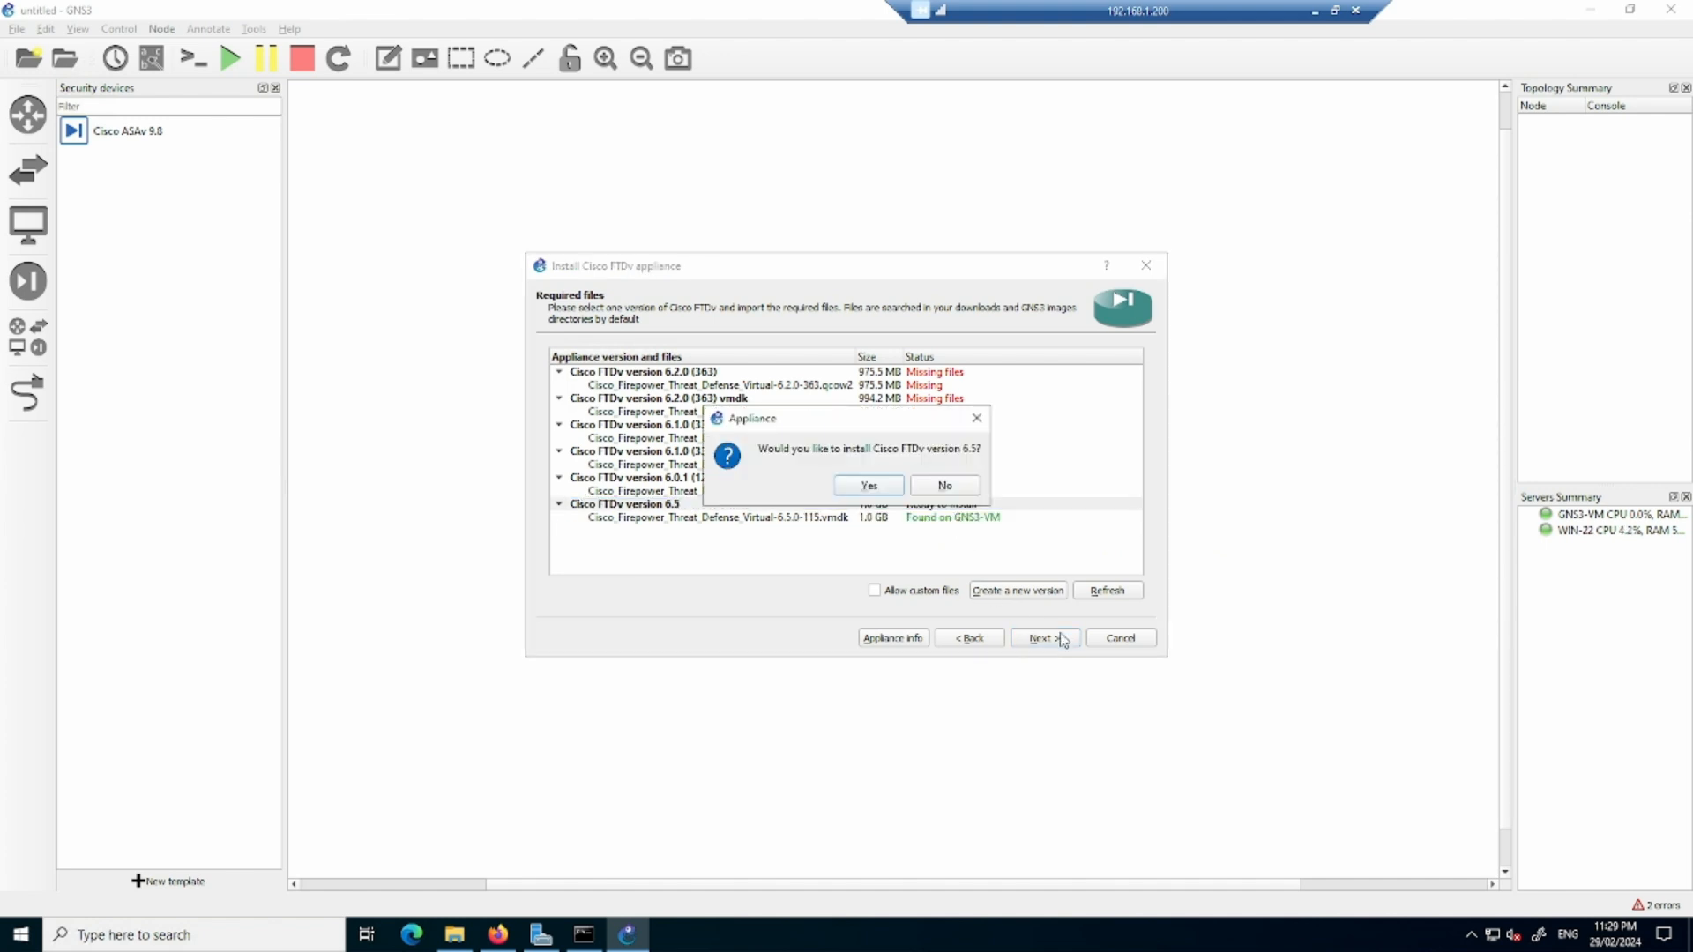
pyautogui.click(886, 484)
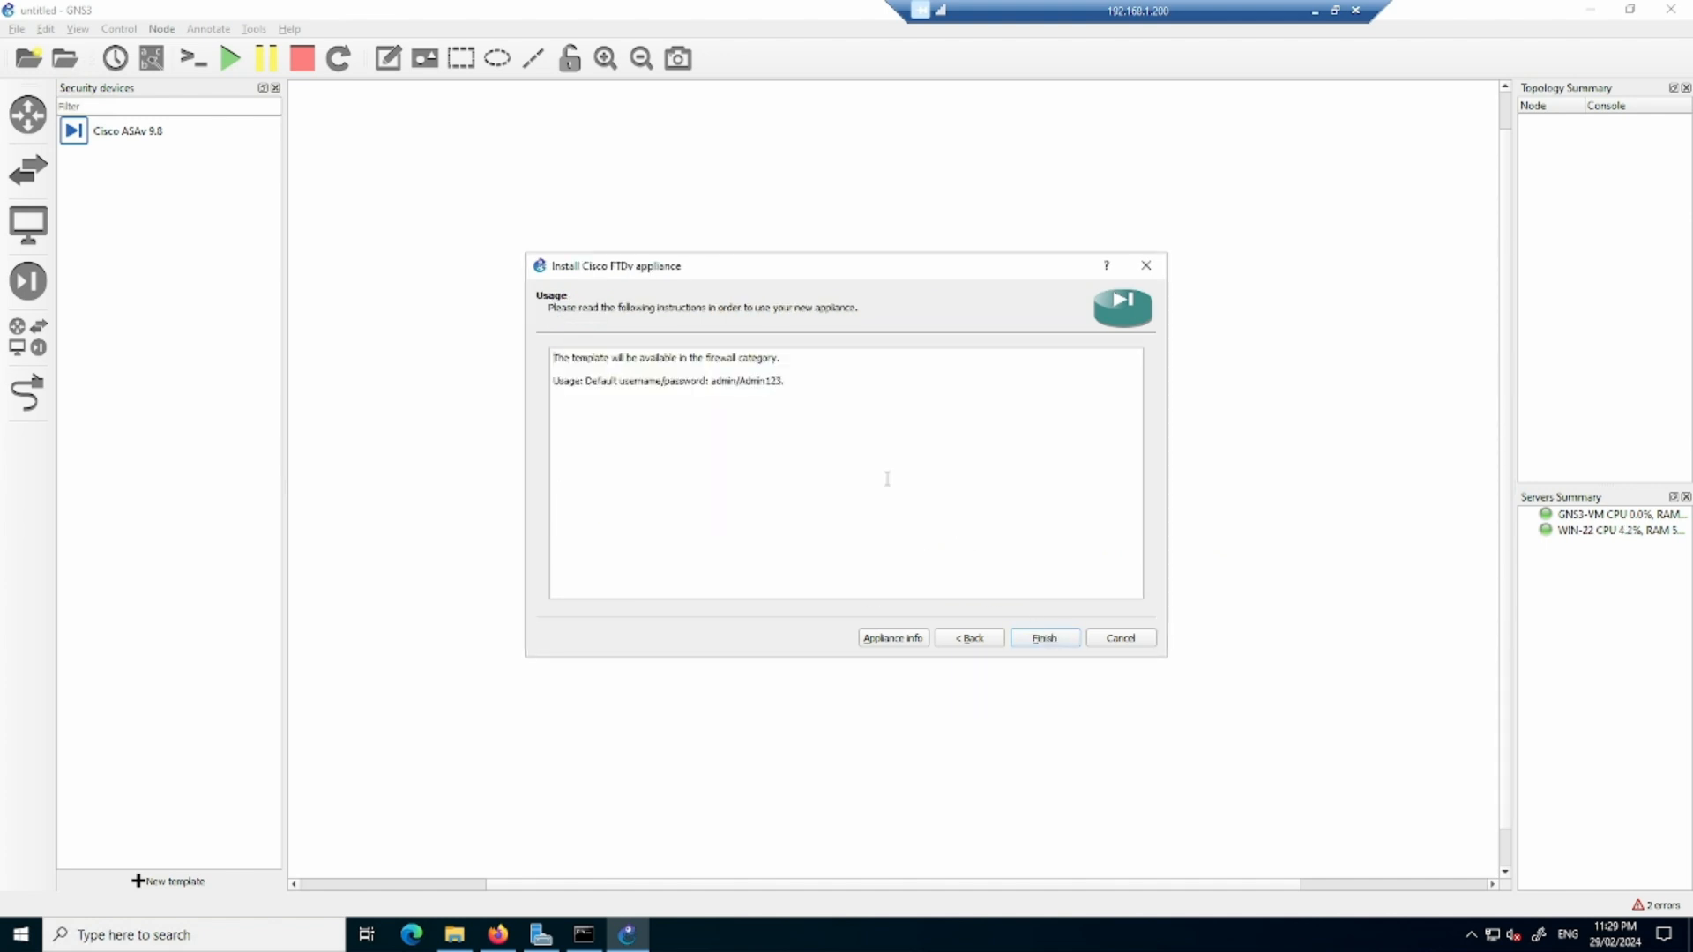
pyautogui.click(1060, 639)
pyautogui.click(1011, 488)
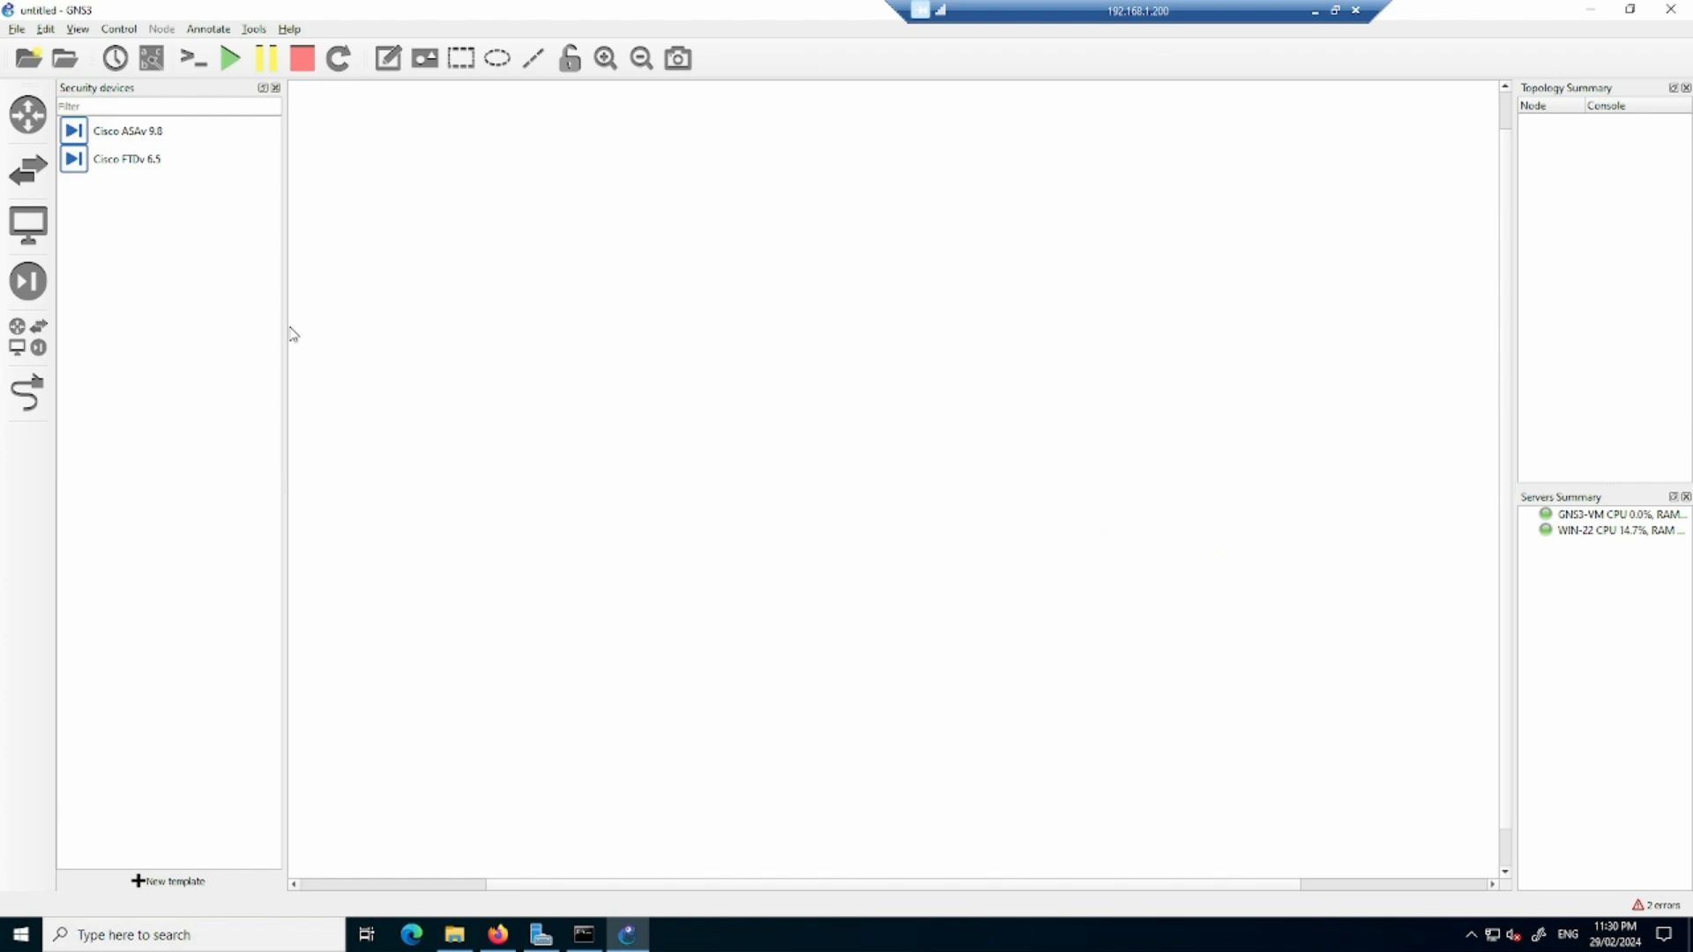
# - Place a Cisco FTDv 6.5 node in the workspace, try the vnc console type in its configuration and discard the changes
pyautogui.moveTo(110, 161); pyautogui.dragTo(741, 322)
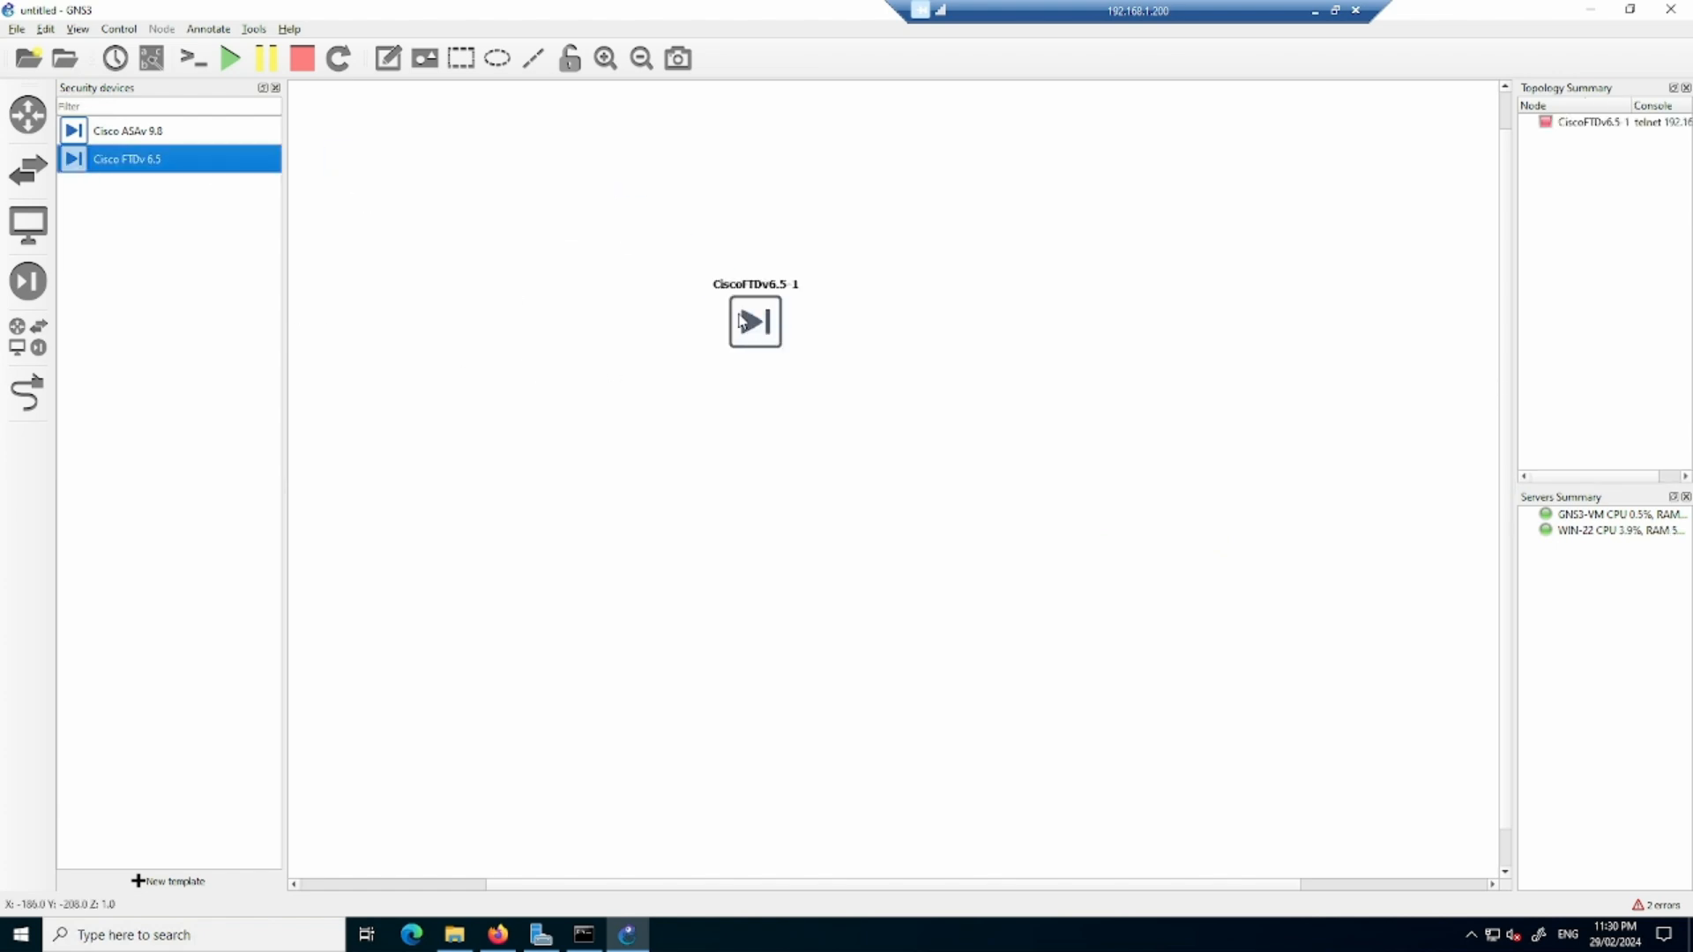
pyautogui.rightClick(752, 337)
pyautogui.click(781, 341)
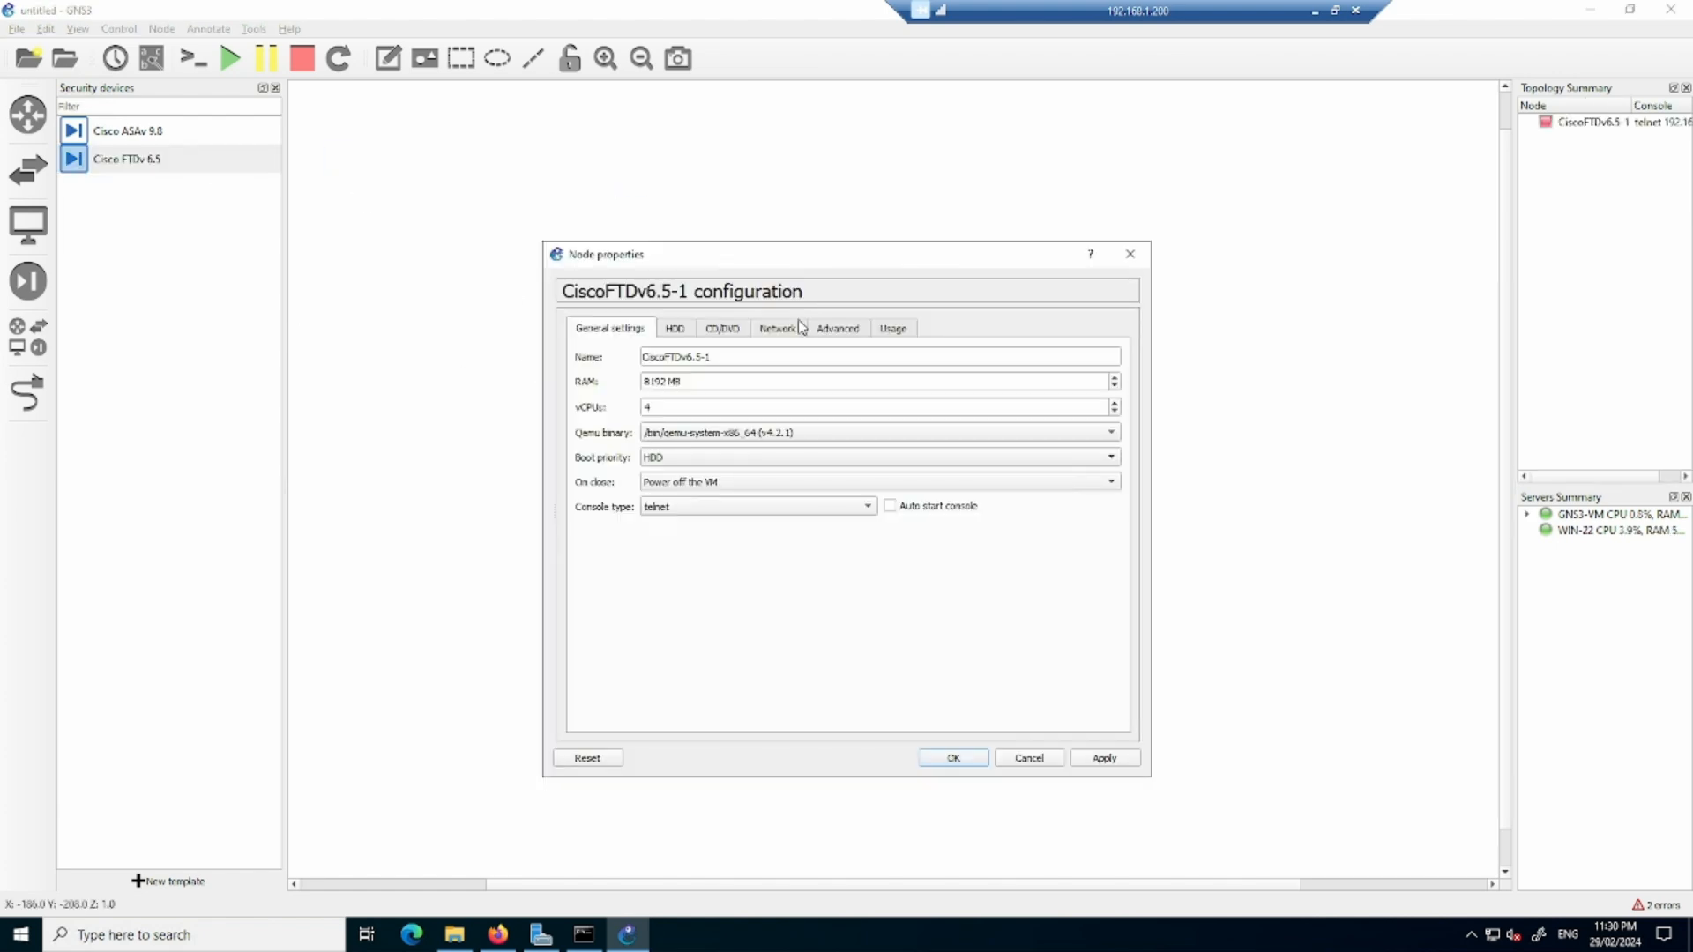
pyautogui.click(708, 509)
pyautogui.click(703, 525)
pyautogui.moveTo(703, 385); pyautogui.dragTo(626, 417)
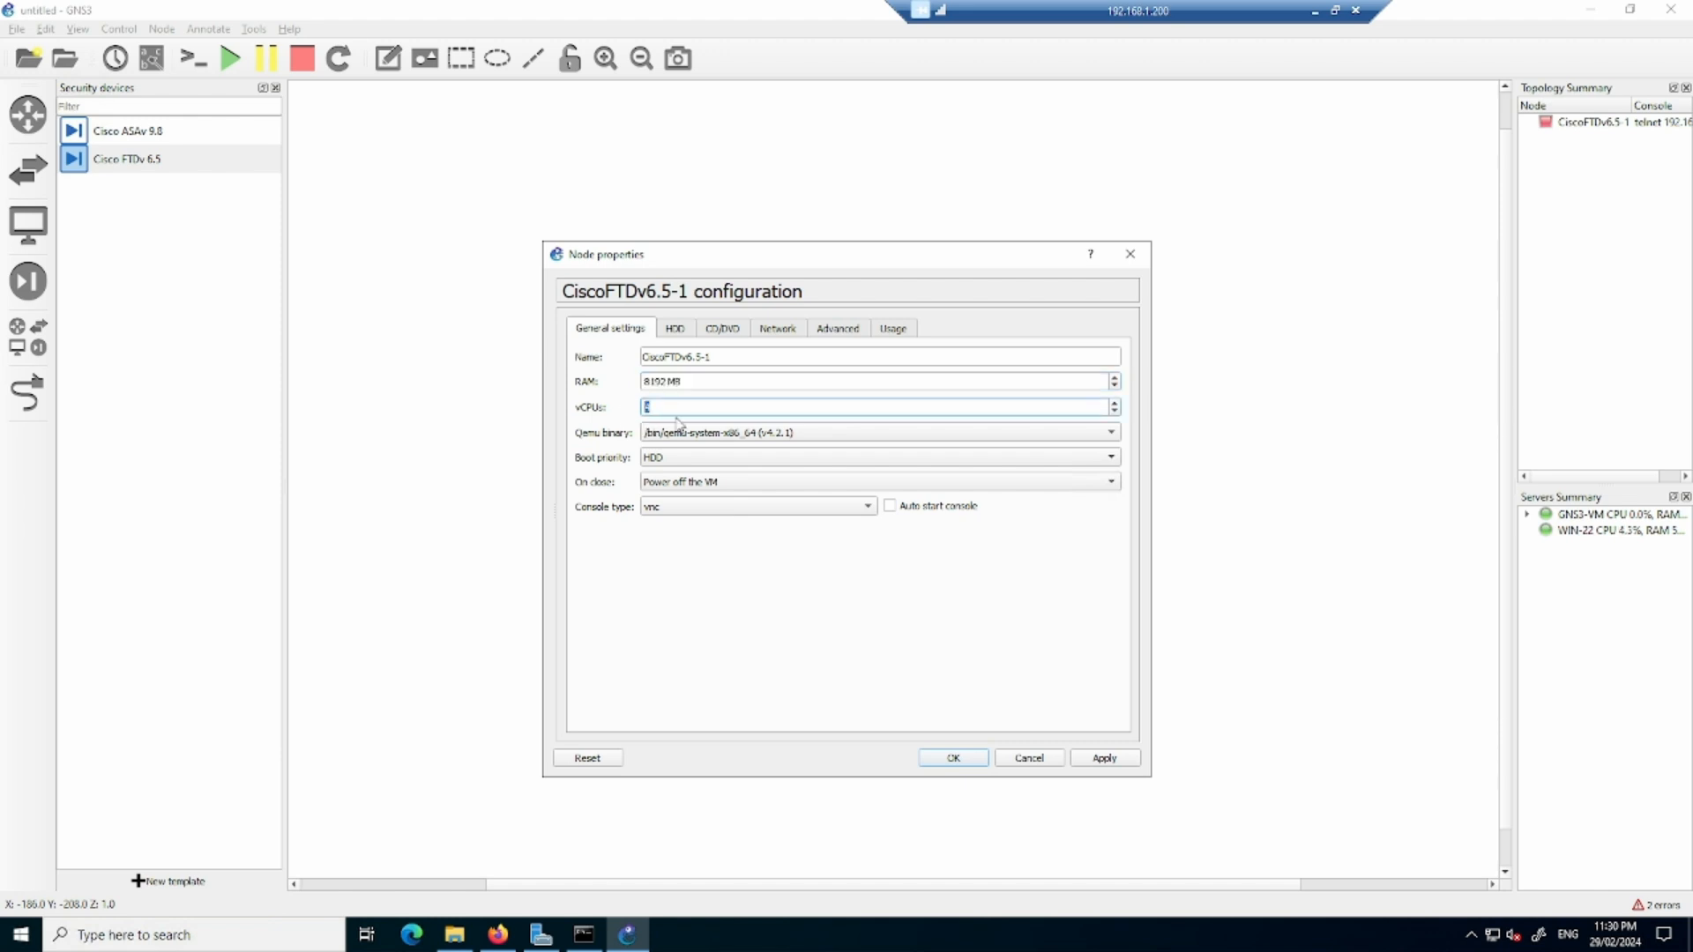
pyautogui.write('3')
pyautogui.click(1037, 759)
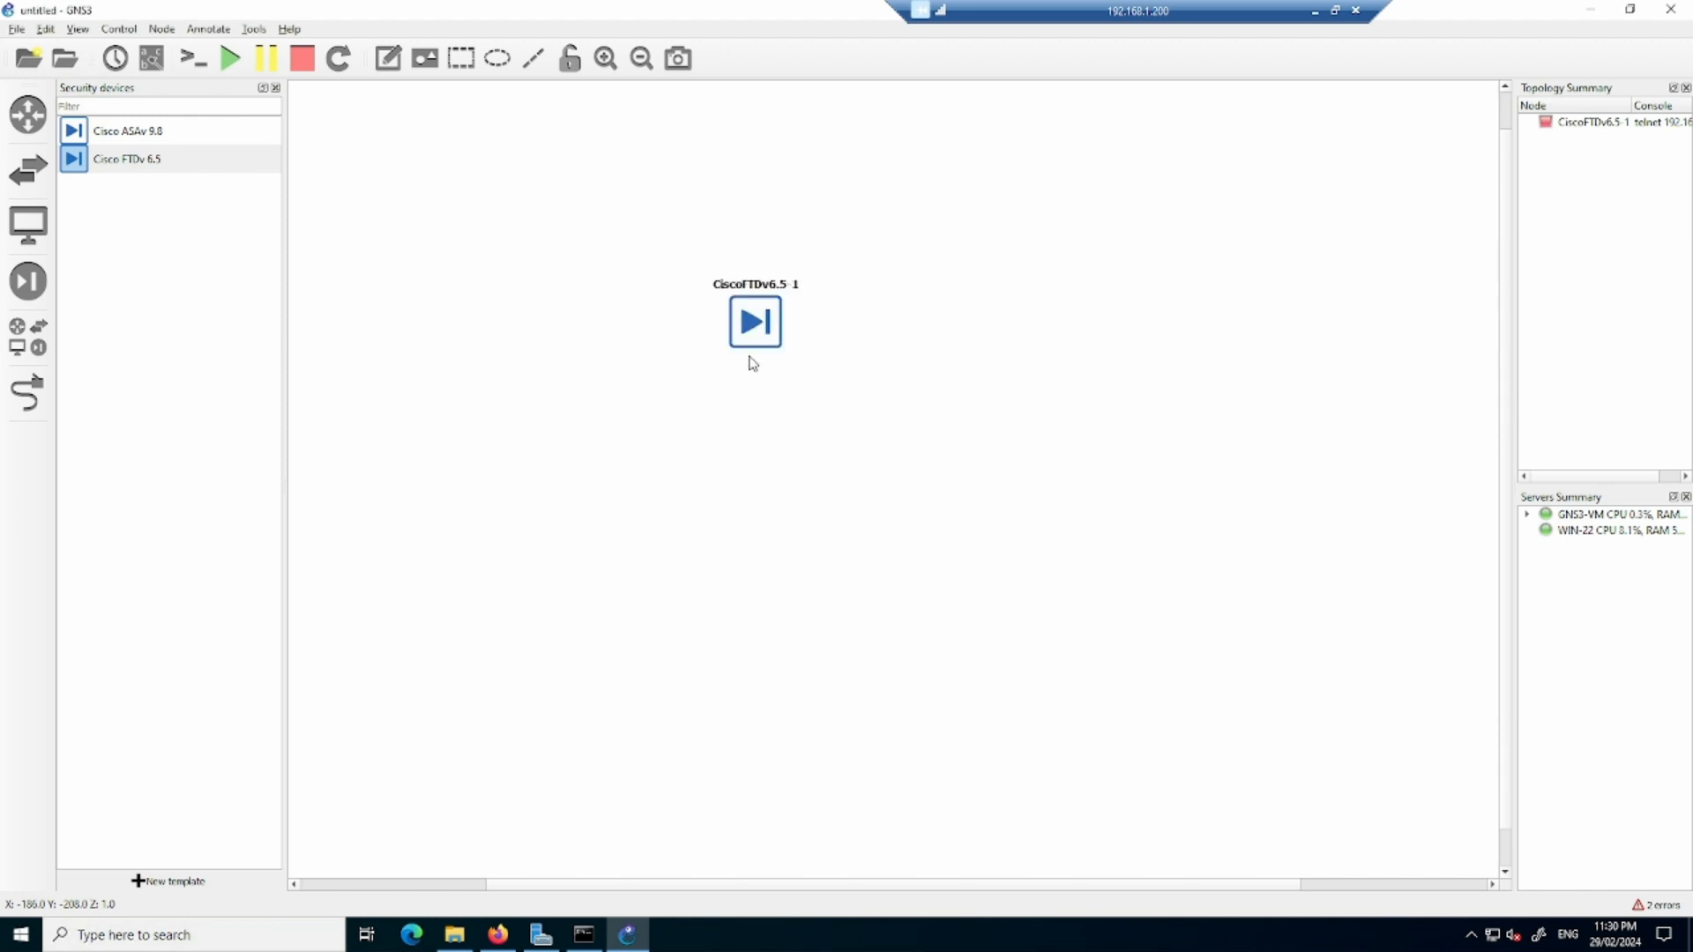
# - Permanently delete the CiscoFTDv6.5-1 node from the workspace
pyautogui.rightClick(767, 333)
pyautogui.click(807, 666)
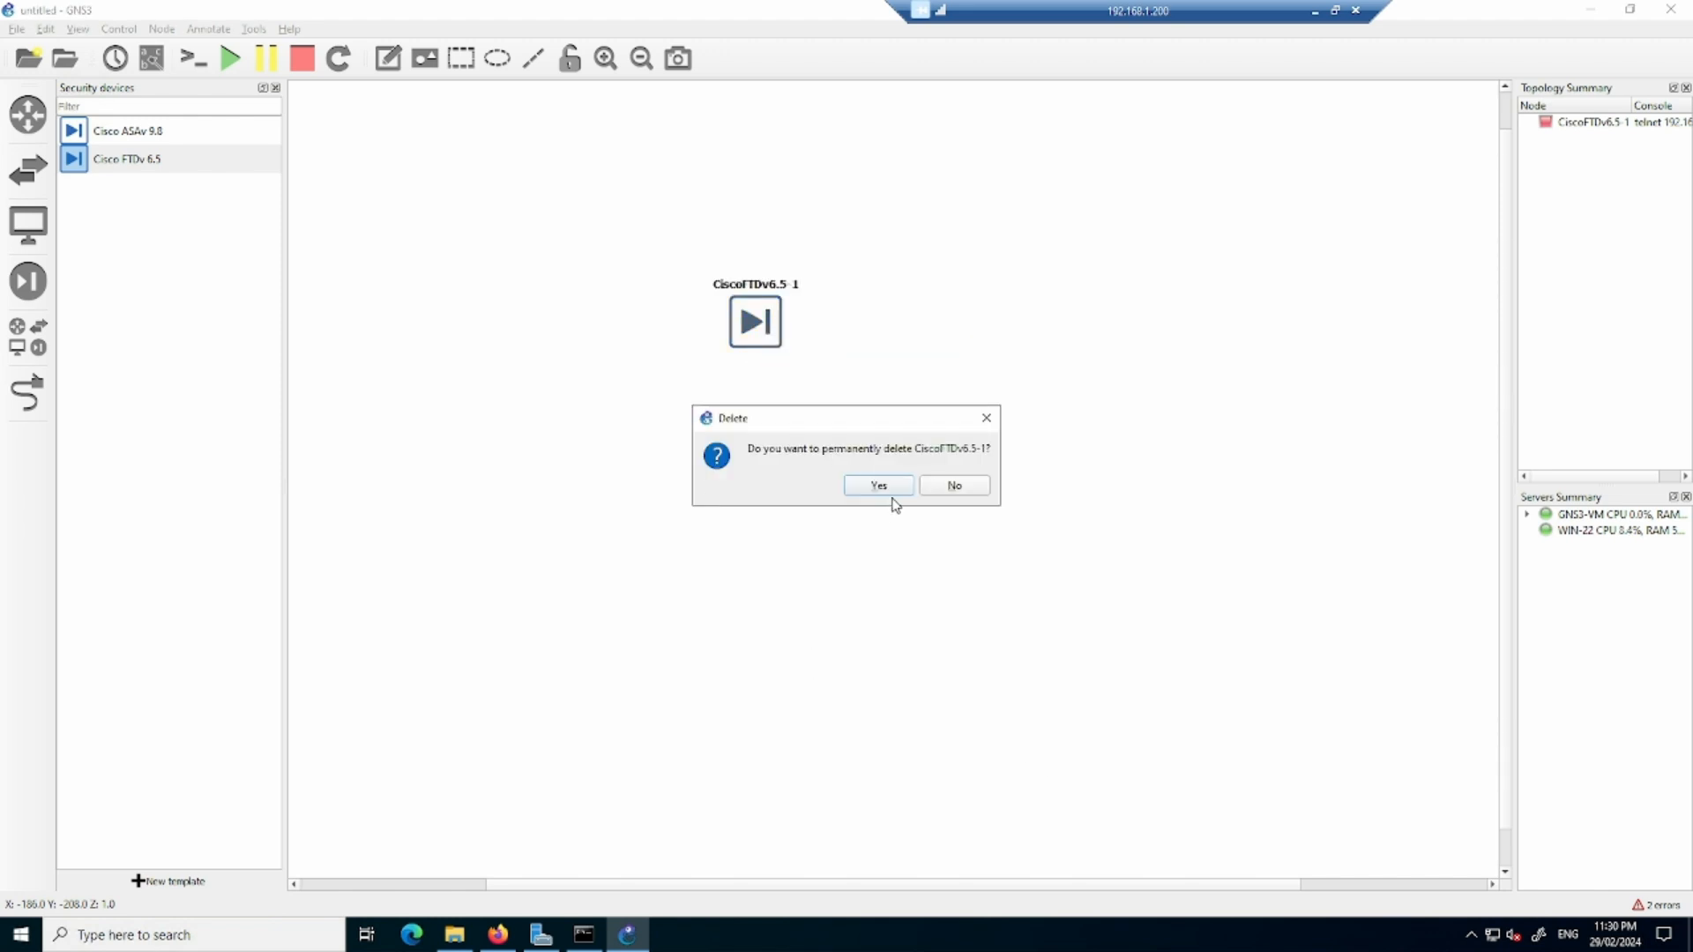
pyautogui.click(893, 490)
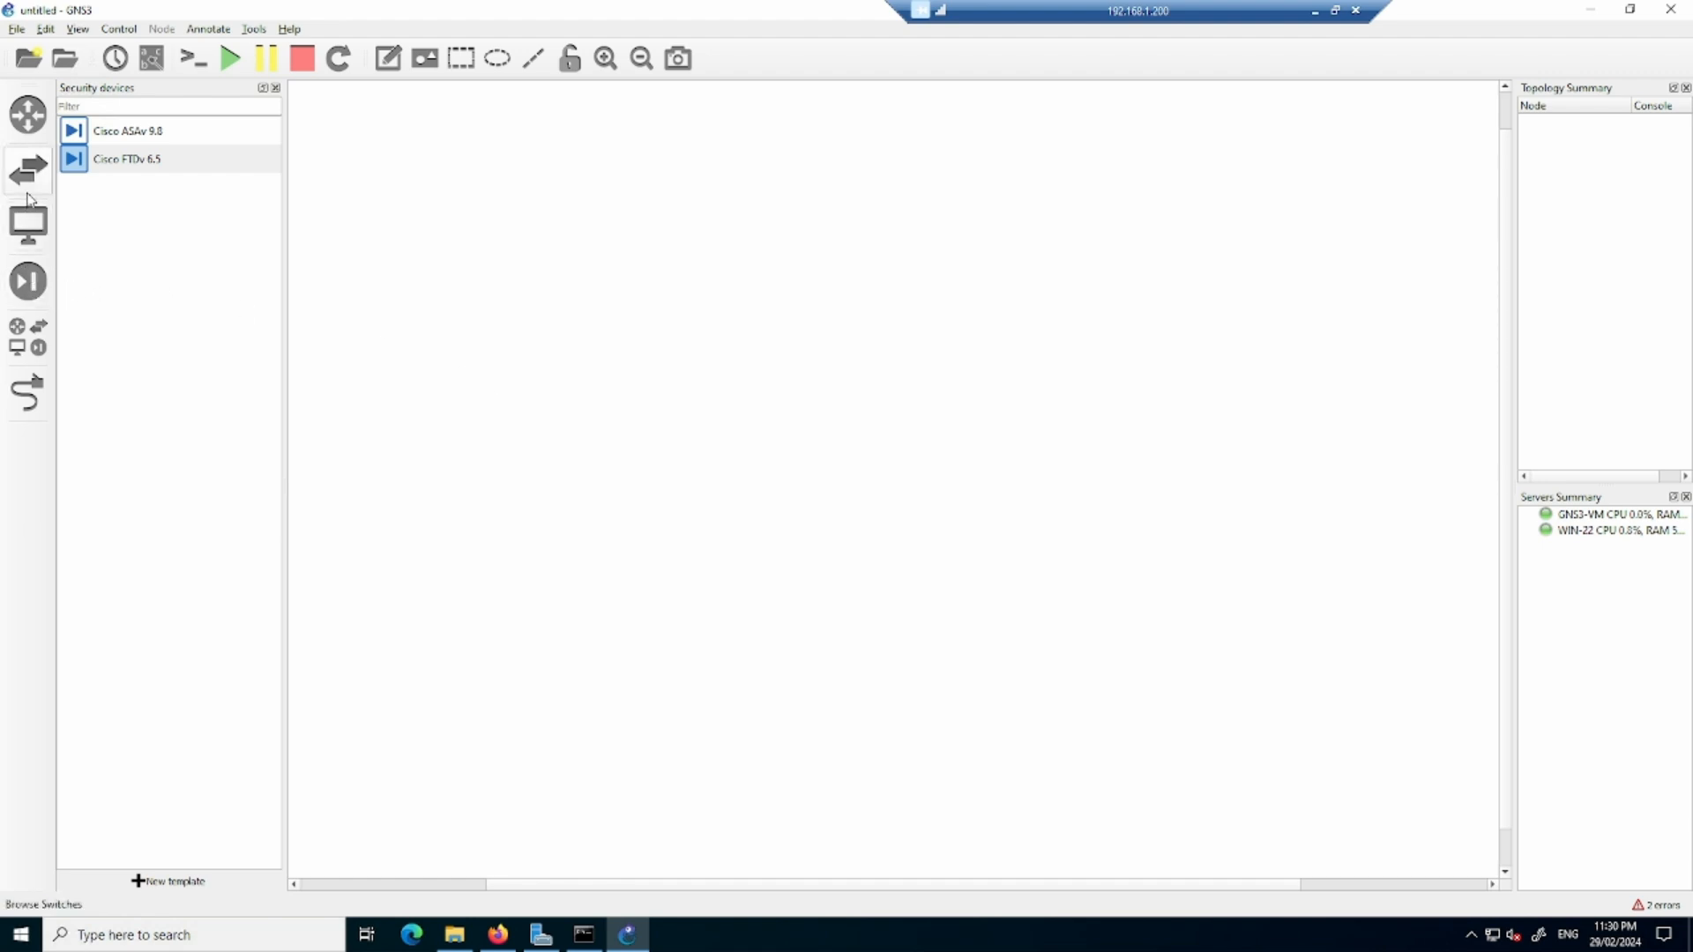
# - Start a new end-device template from the GNS3 server's appliances and browse the Guests category for webterm
pyautogui.click(35, 231)
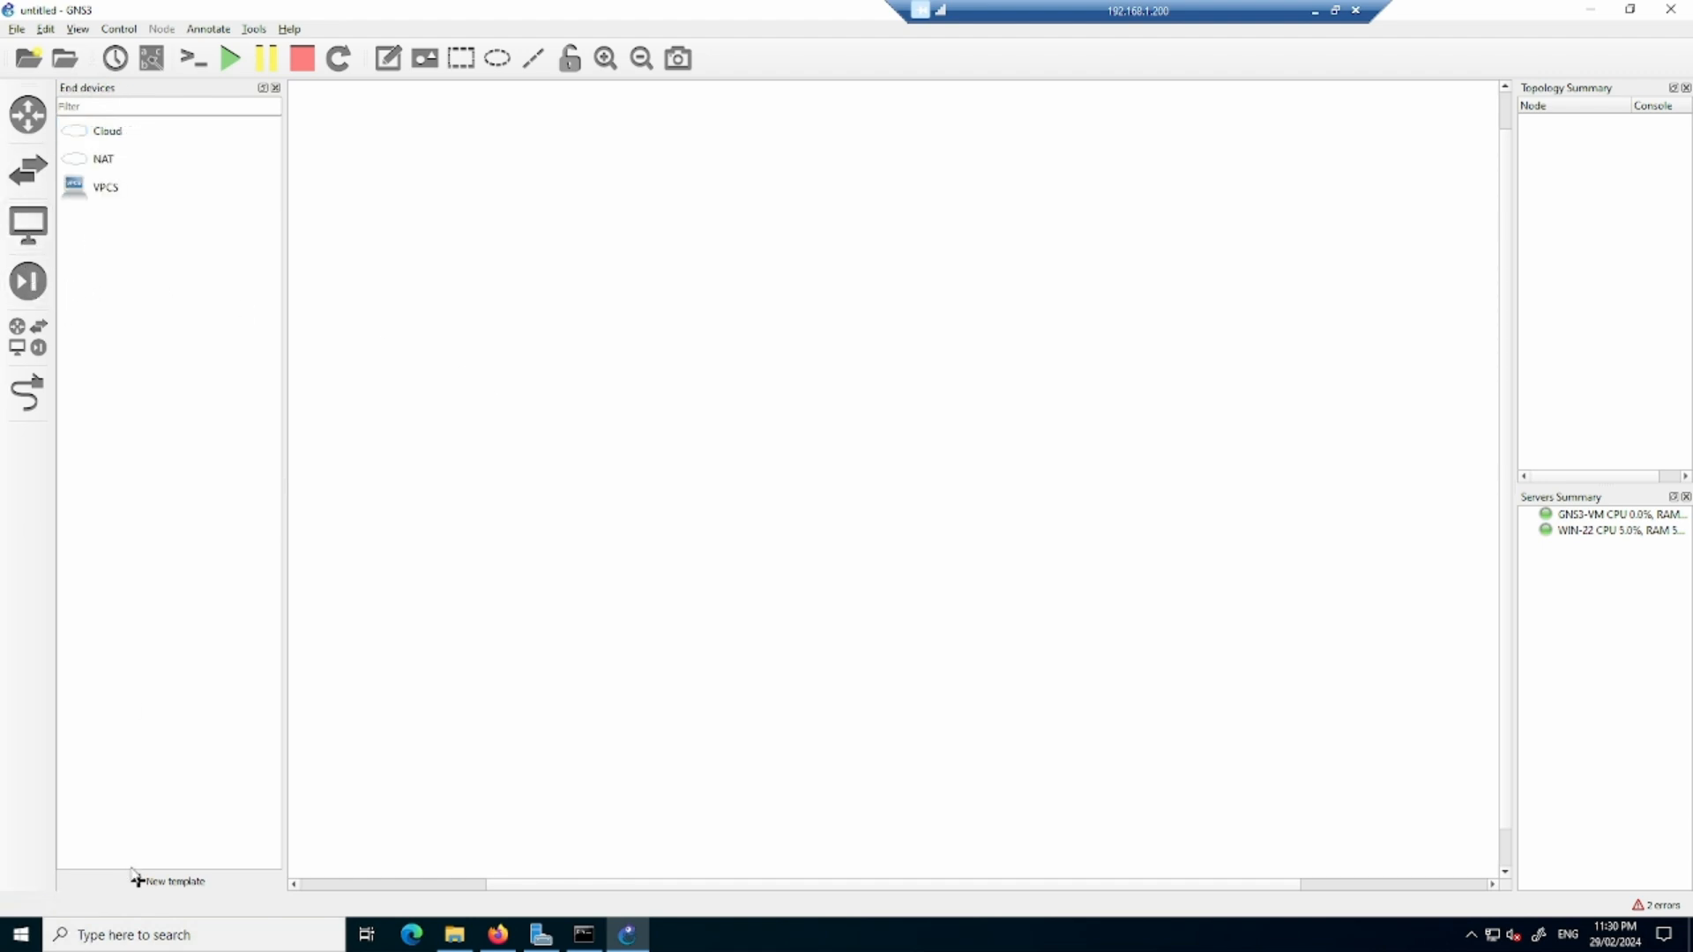
pyautogui.click(169, 881)
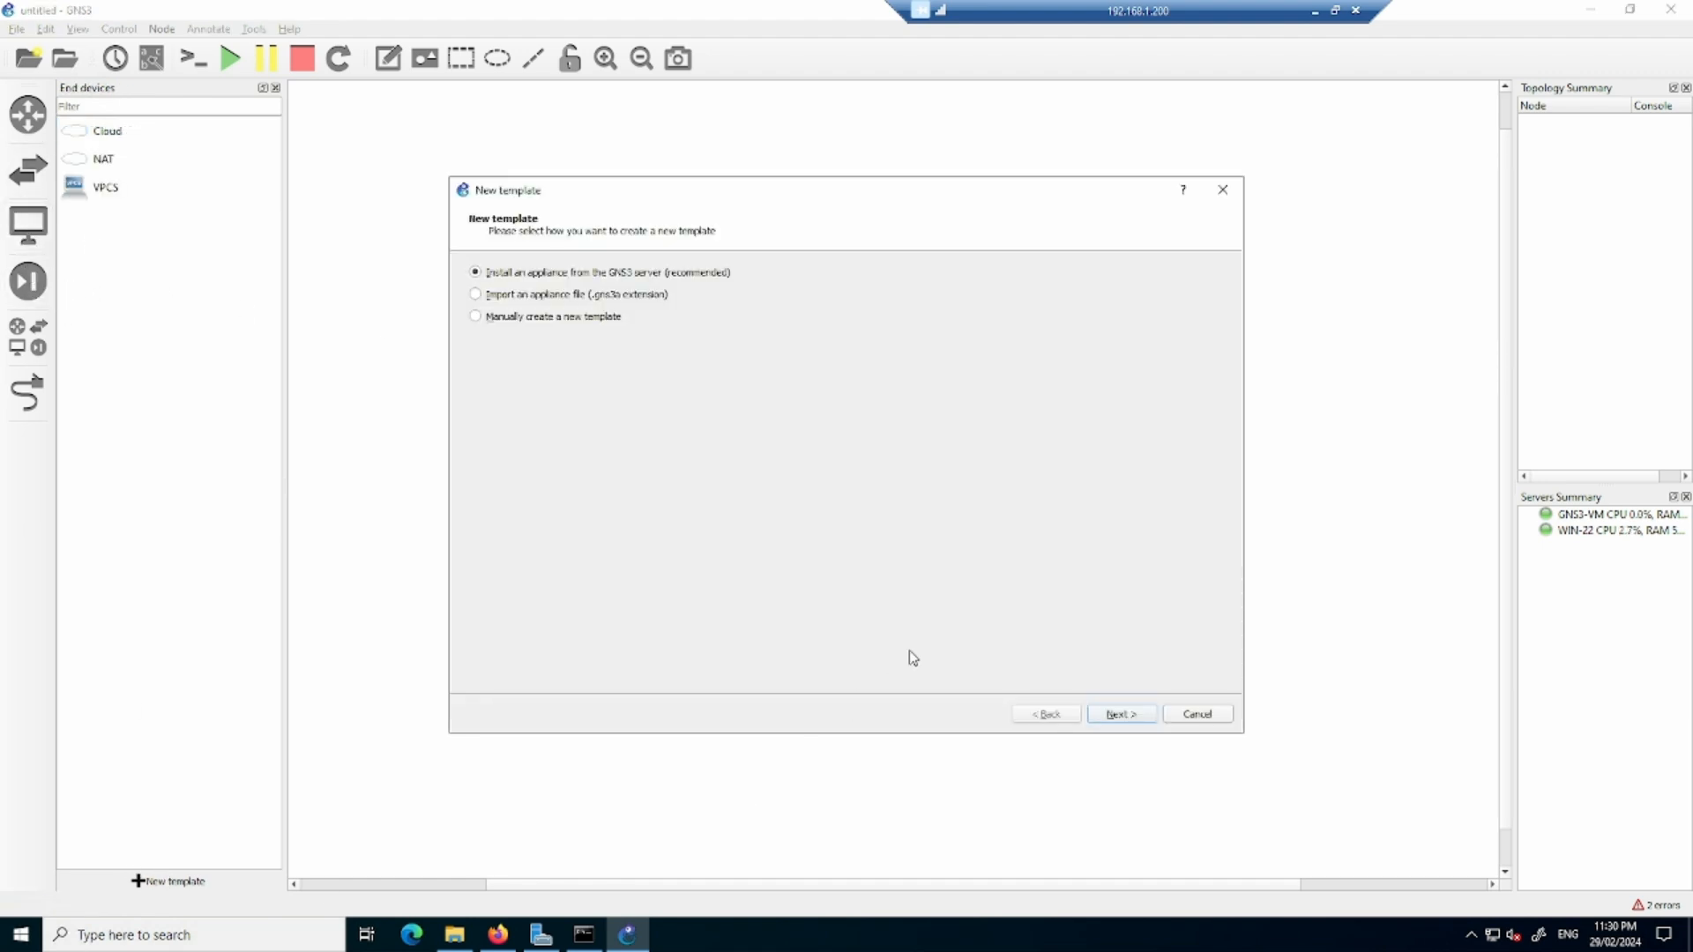
pyautogui.click(1122, 714)
pyautogui.click(475, 327)
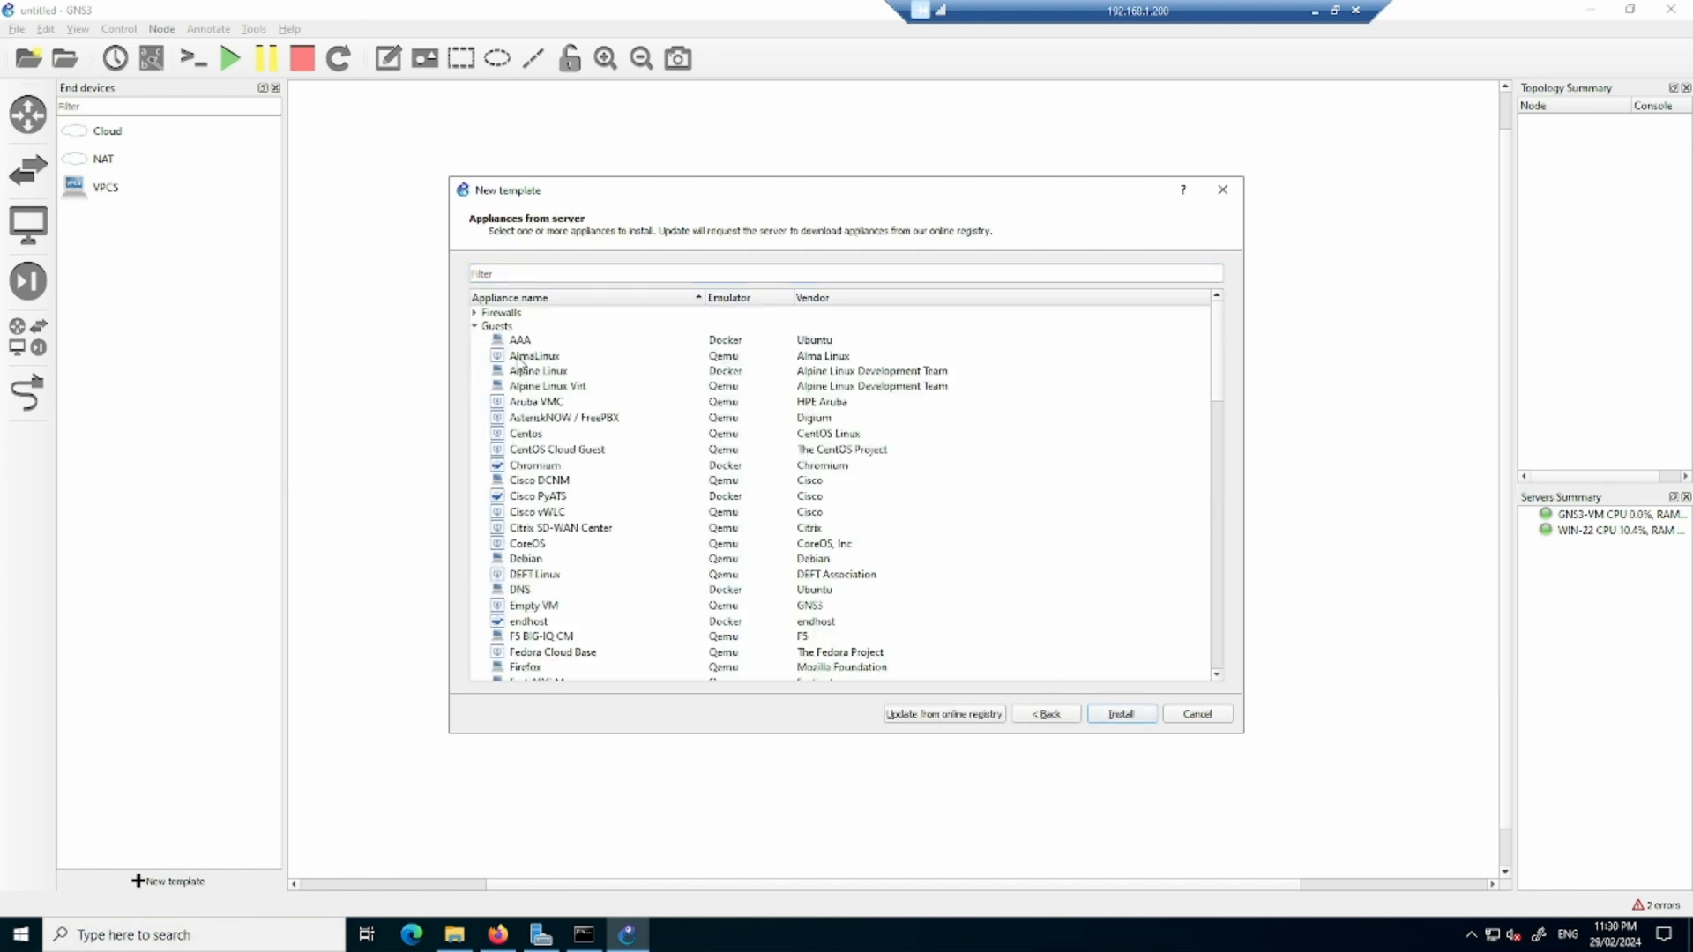
pyautogui.scroll(-10, 631, 469)
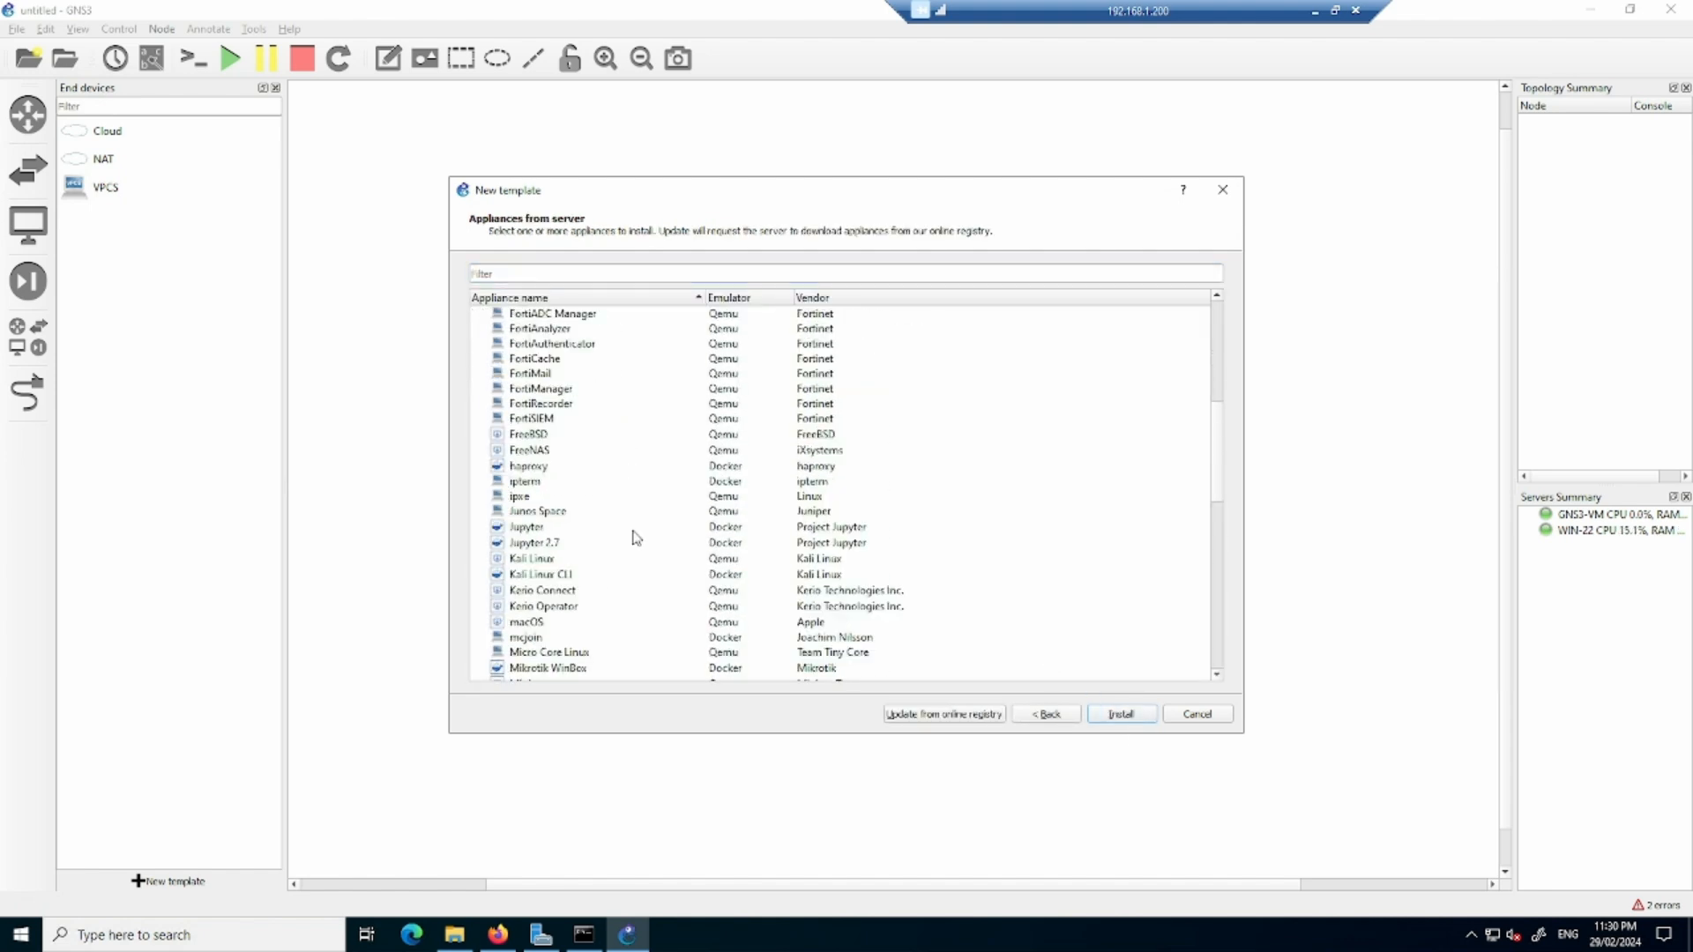
pyautogui.scroll(-2, 637, 527)
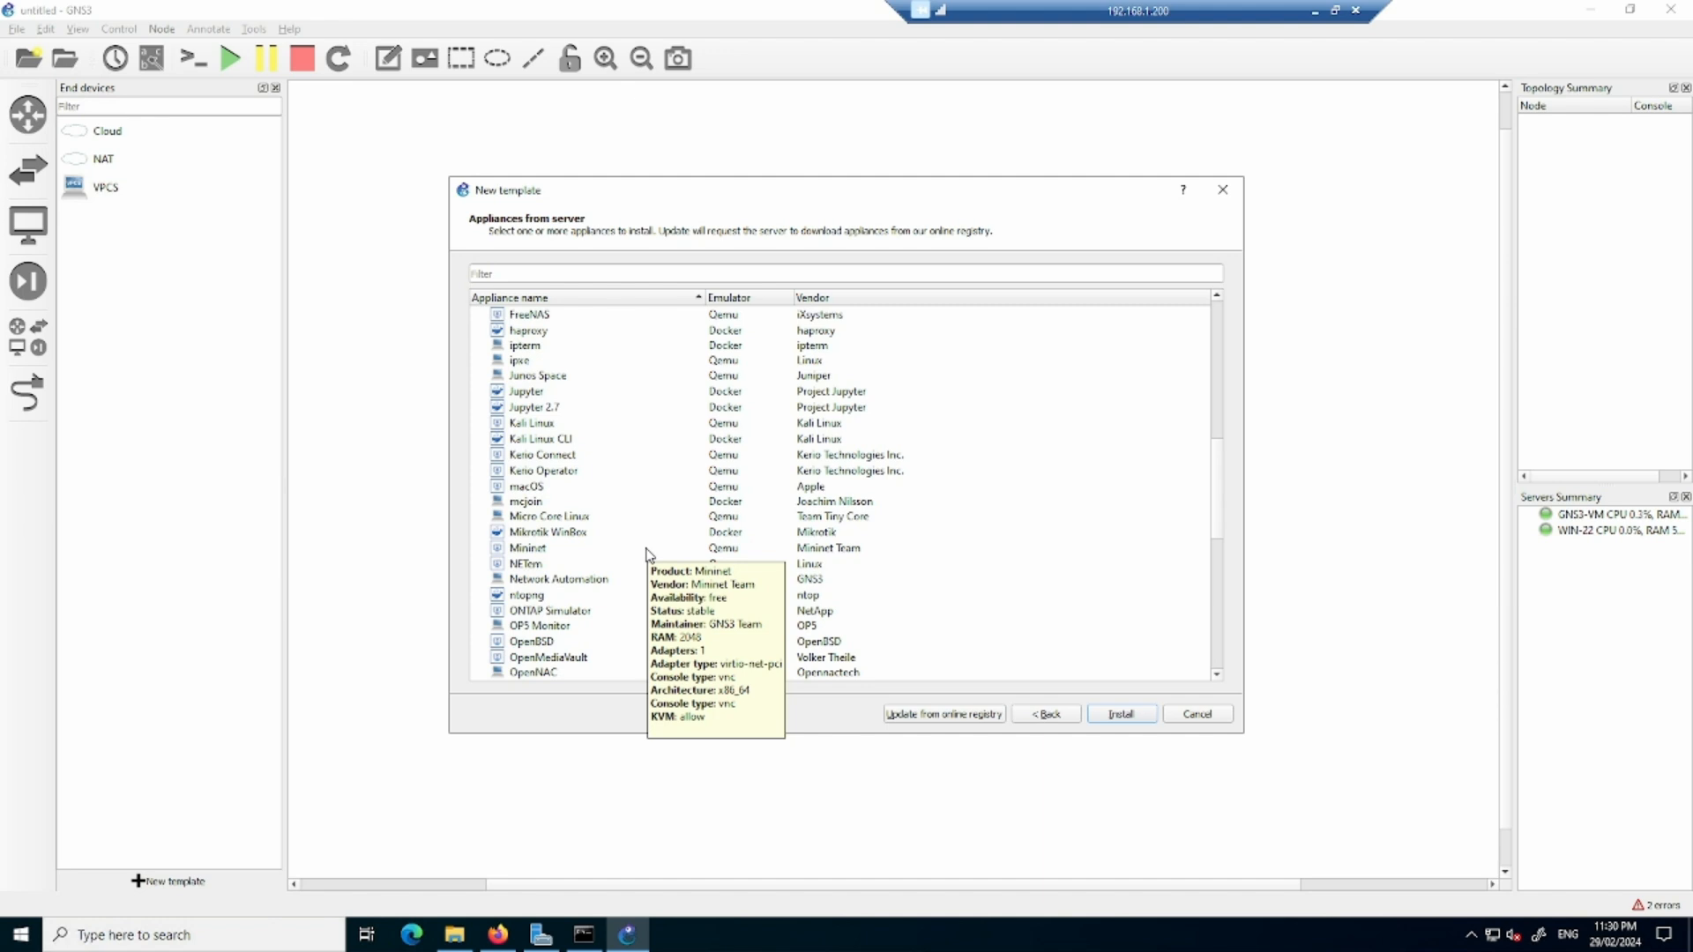
pyautogui.scroll(-2, 676, 443)
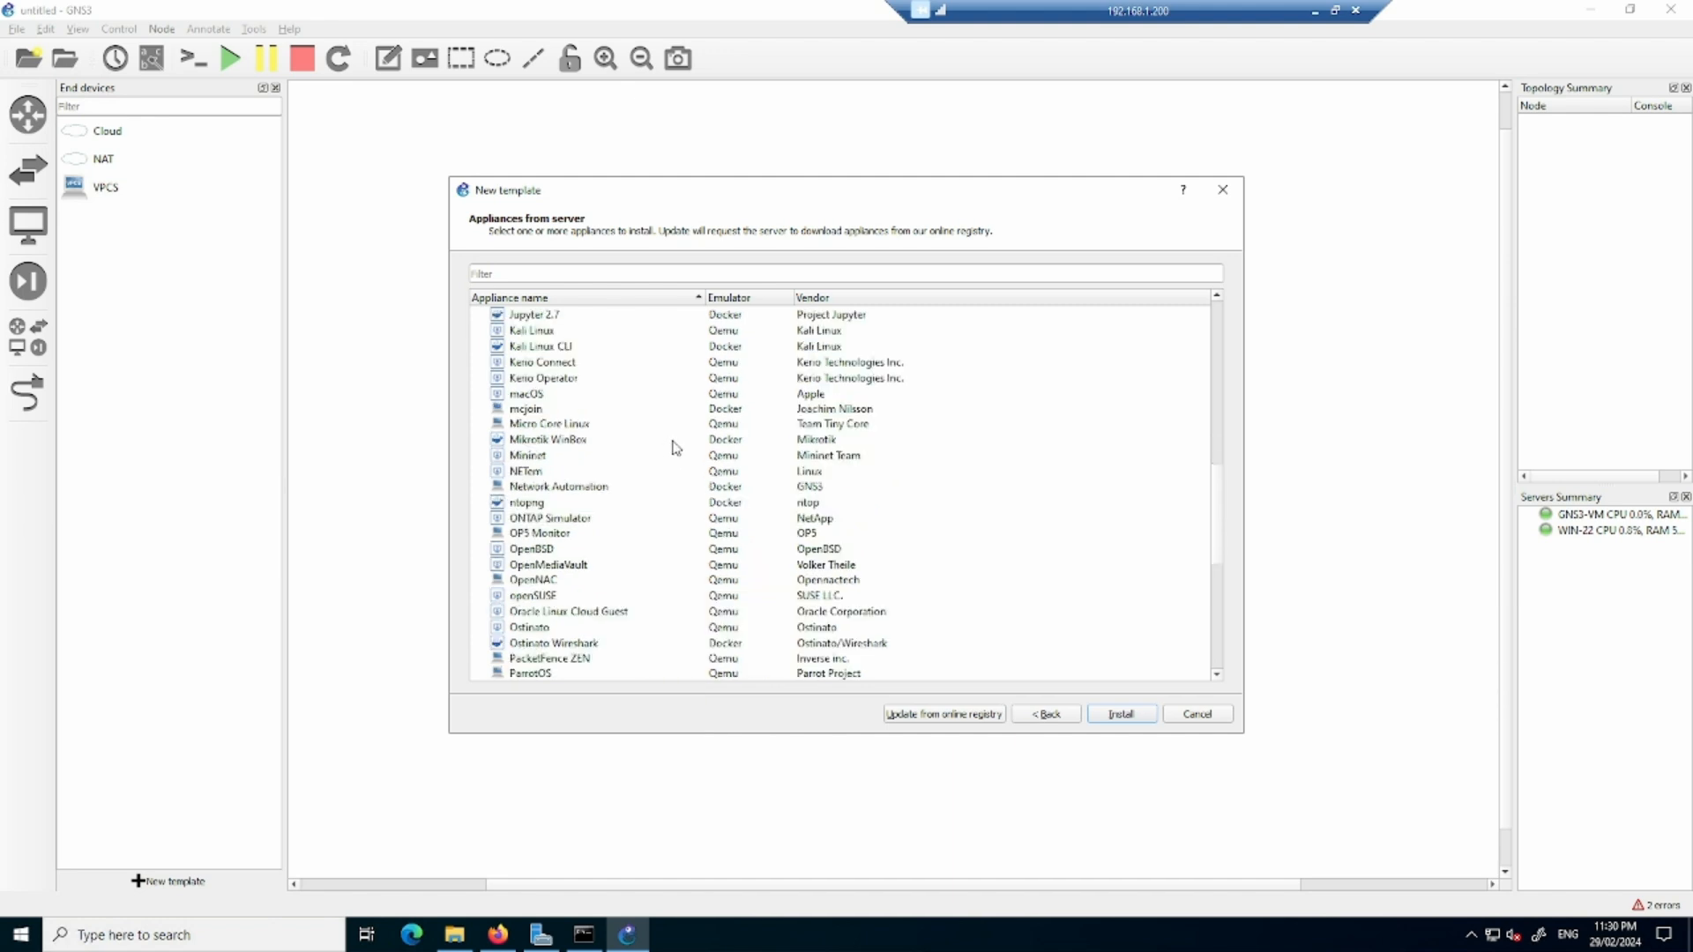
pyautogui.scroll(-8, 675, 448)
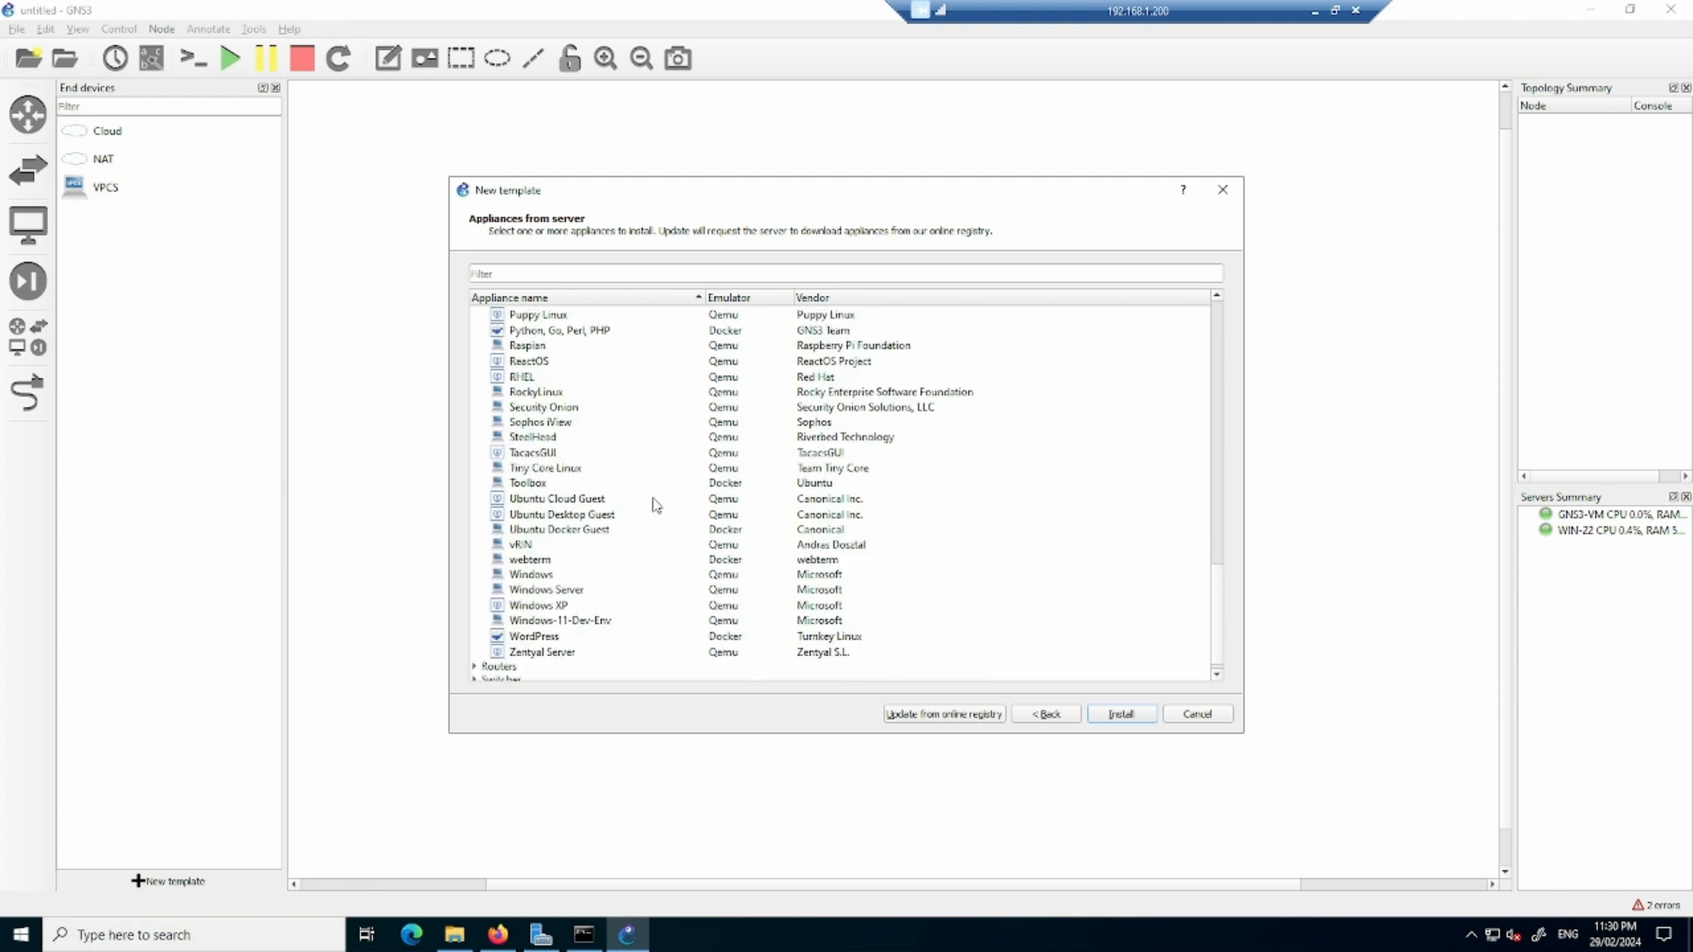
# - Install the webterm appliance on the remote server GNS3-VM and place a webterm node in the workspace
pyautogui.click(582, 564)
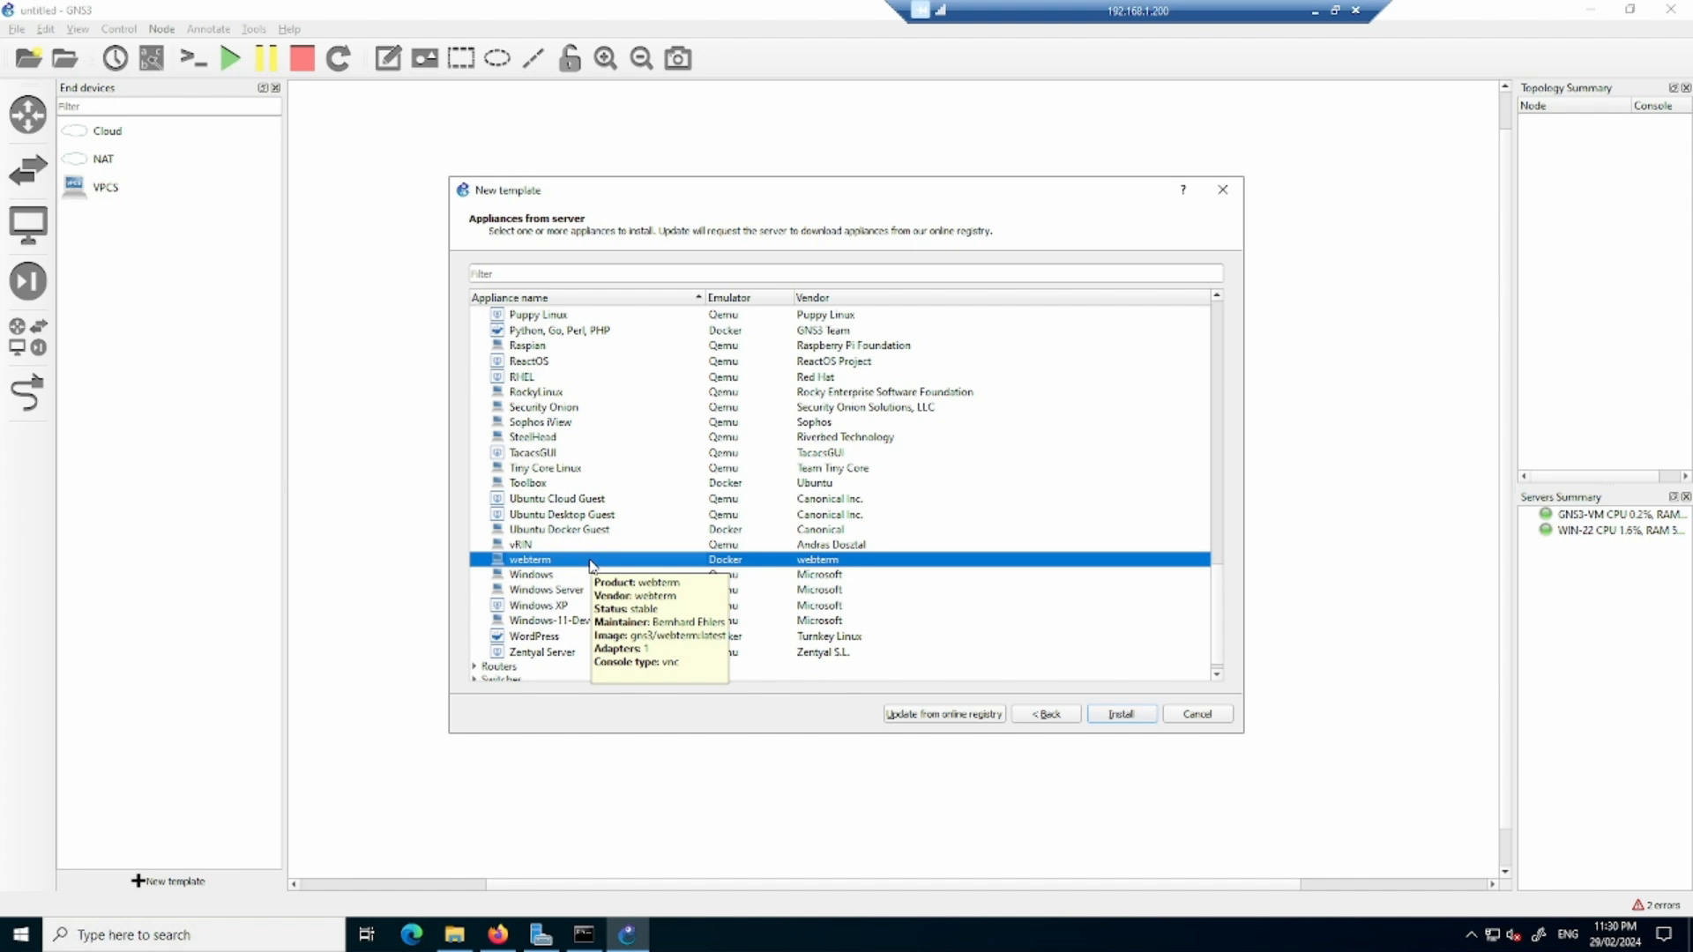
pyautogui.click(1121, 715)
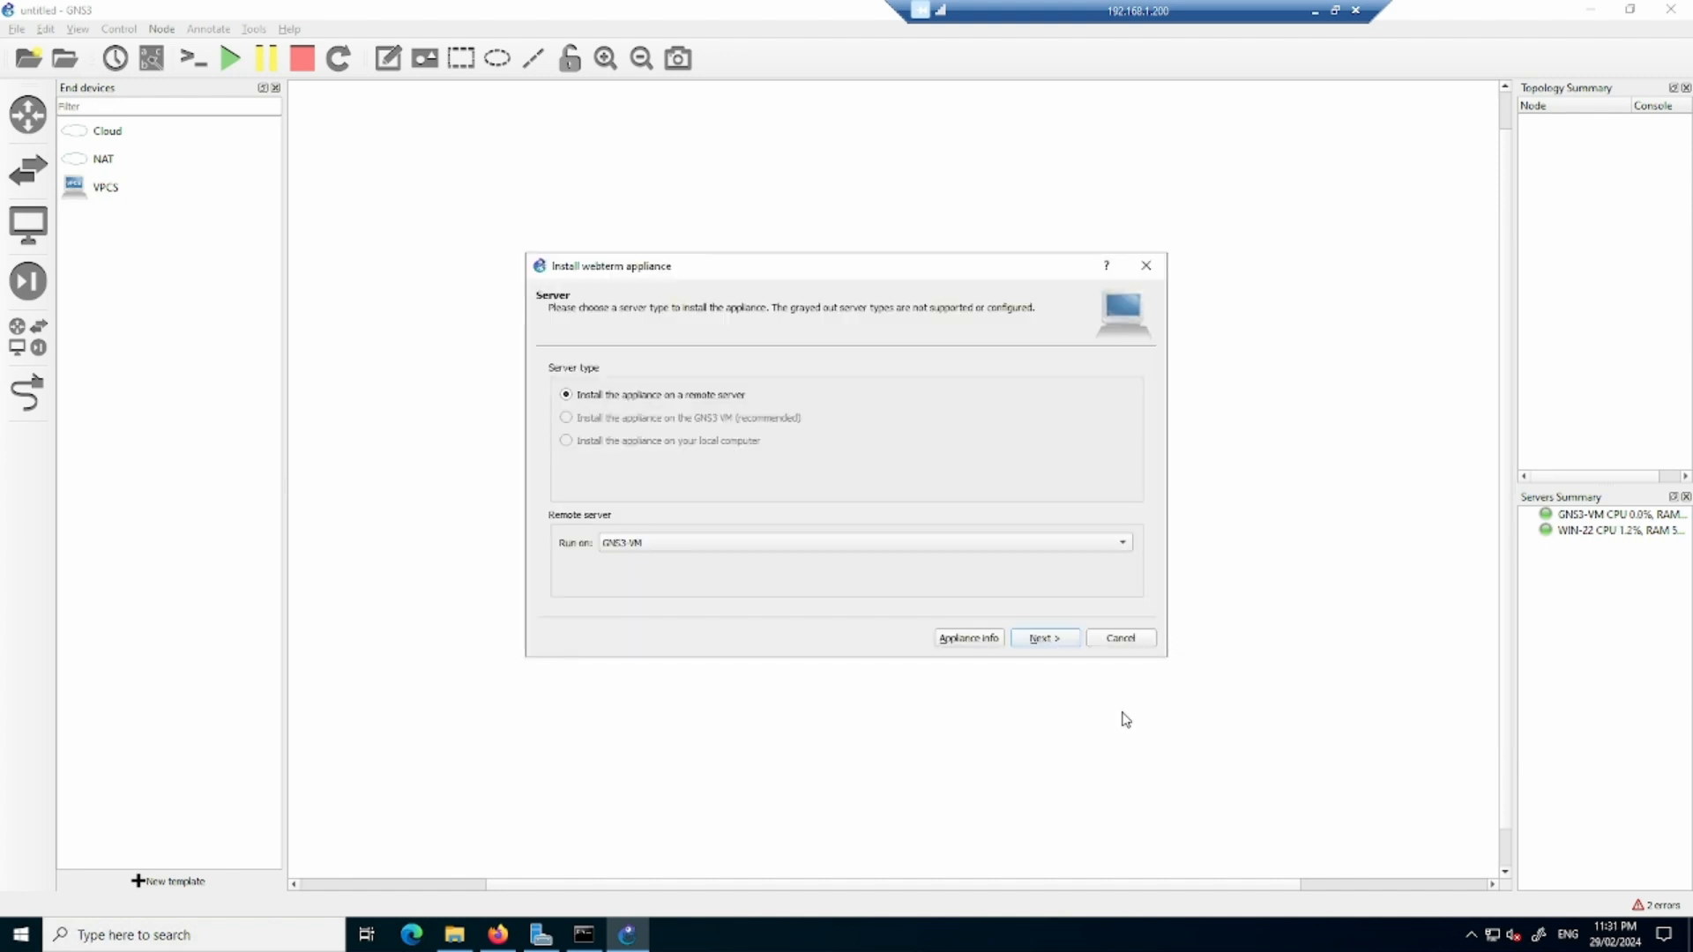
pyautogui.click(1056, 644)
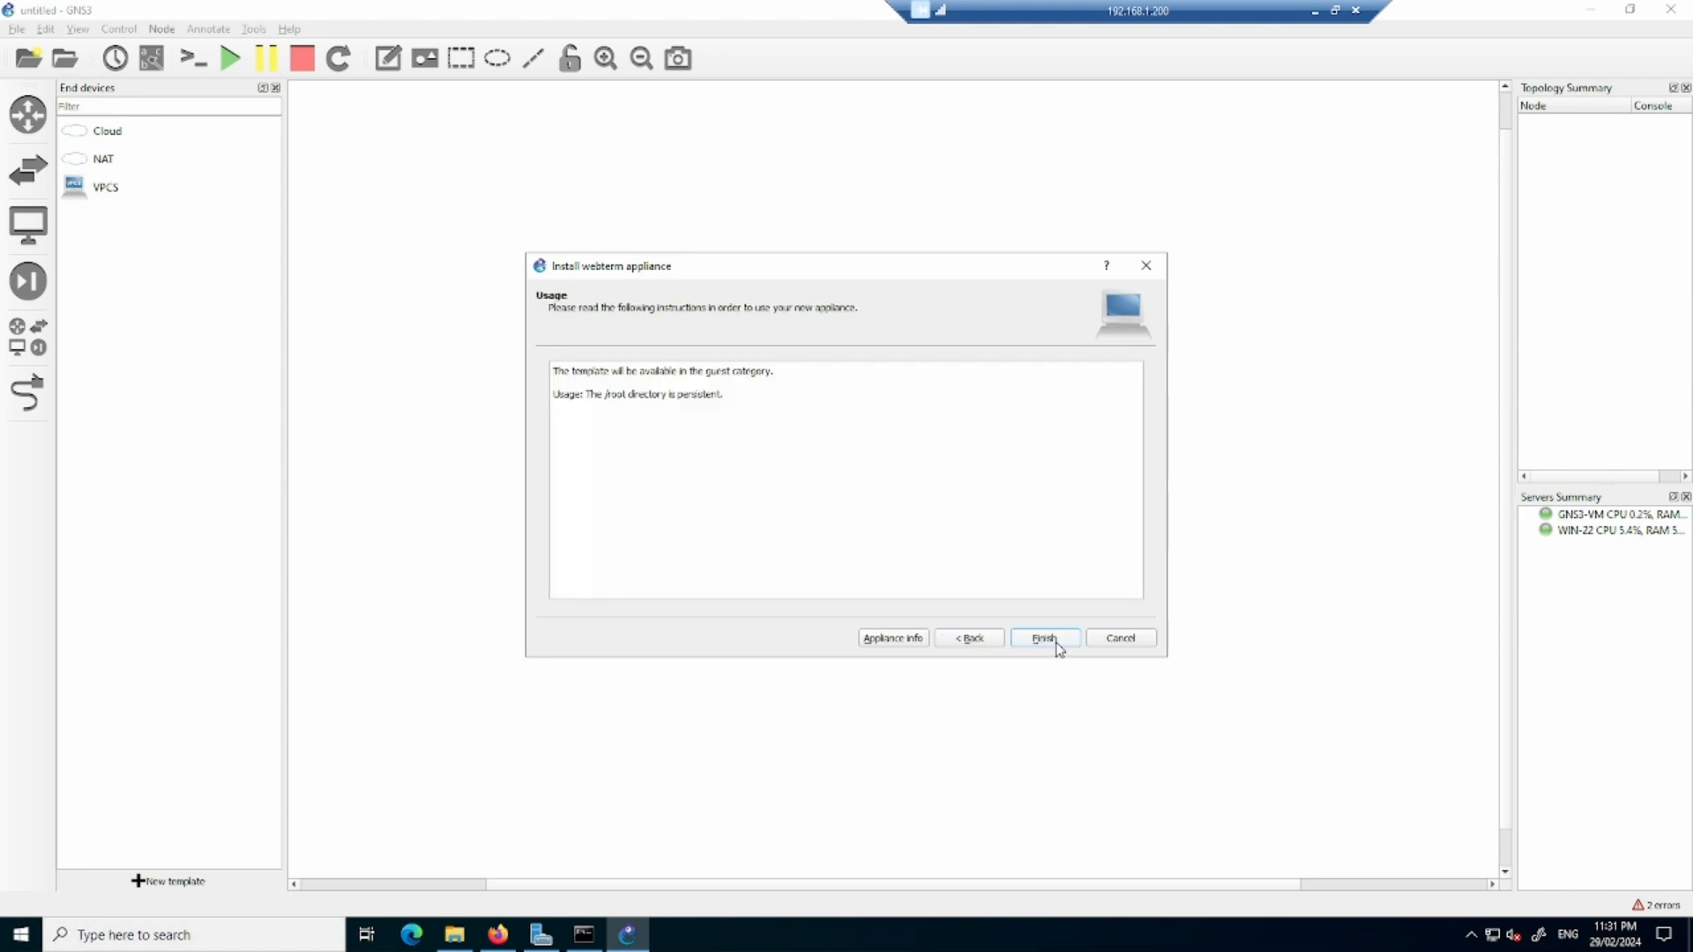
pyautogui.click(1057, 644)
pyautogui.click(1021, 487)
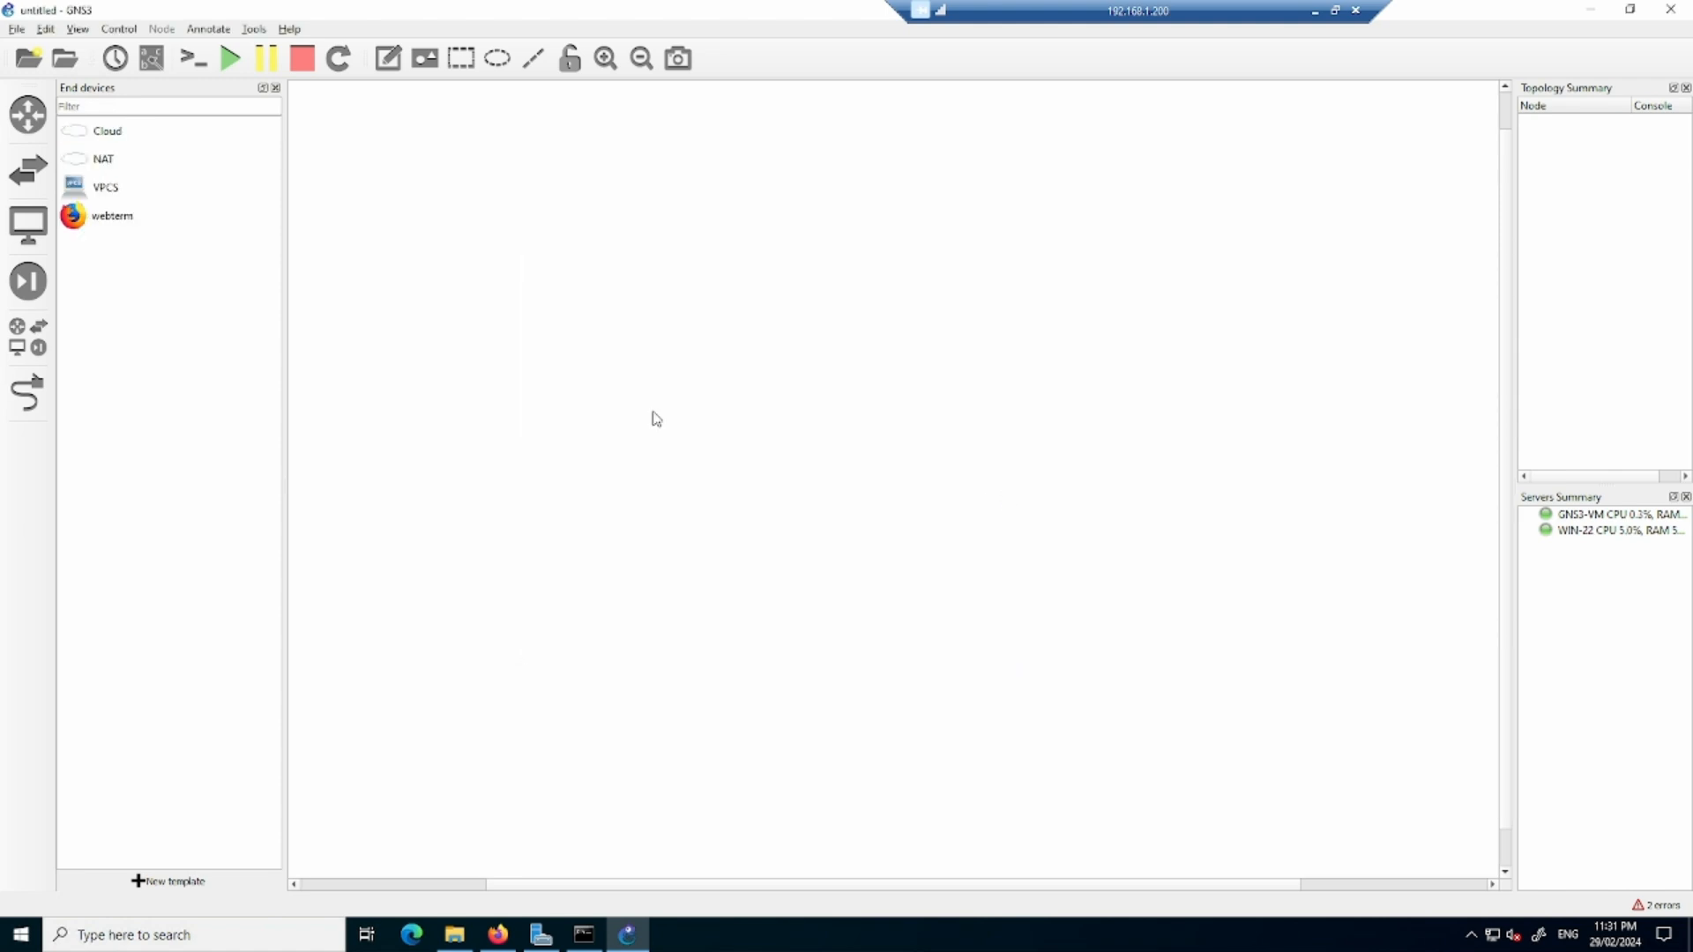
pyautogui.moveTo(80, 222); pyautogui.dragTo(590, 279)
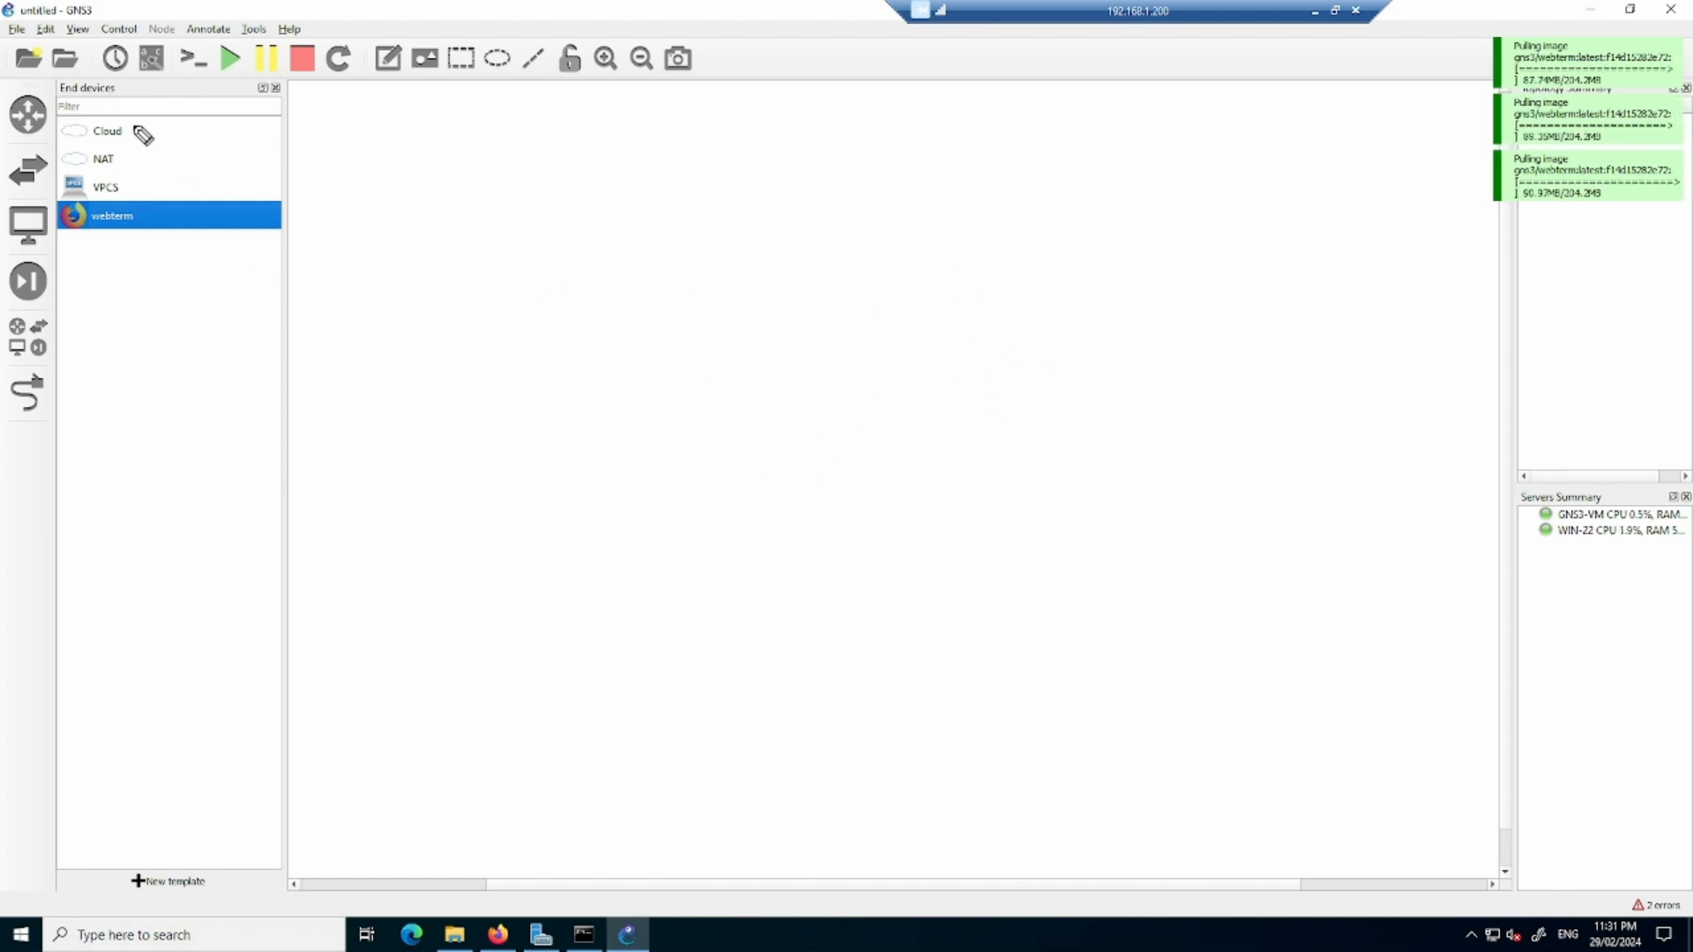
pyautogui.moveTo(163, 138)
pyautogui.mouseDown()
pyautogui.moveTo(181, 126)
pyautogui.moveTo(170, 155)
pyautogui.mouseUp()
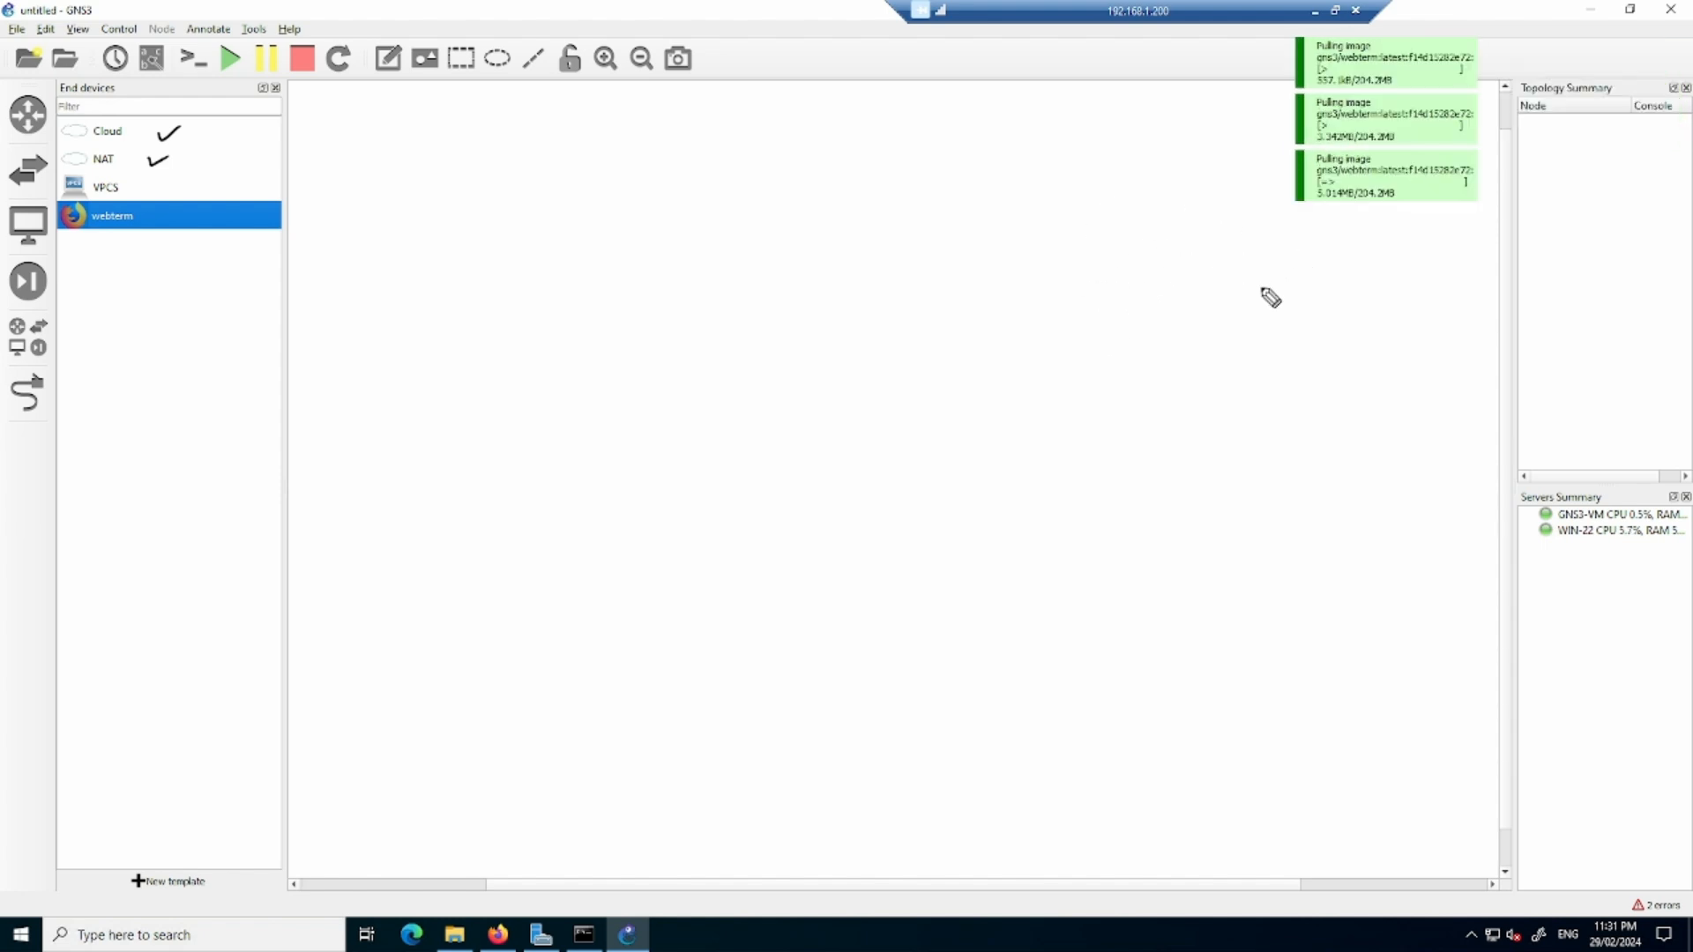
pyautogui.moveTo(1127, 250); pyautogui.dragTo(1363, 214)
pyautogui.moveTo(1130, 283)
pyautogui.mouseDown()
pyautogui.moveTo(1312, 269)
pyautogui.moveTo(1325, 287)
pyautogui.mouseUp()
pyautogui.moveTo(1130, 348); pyautogui.dragTo(1321, 319)
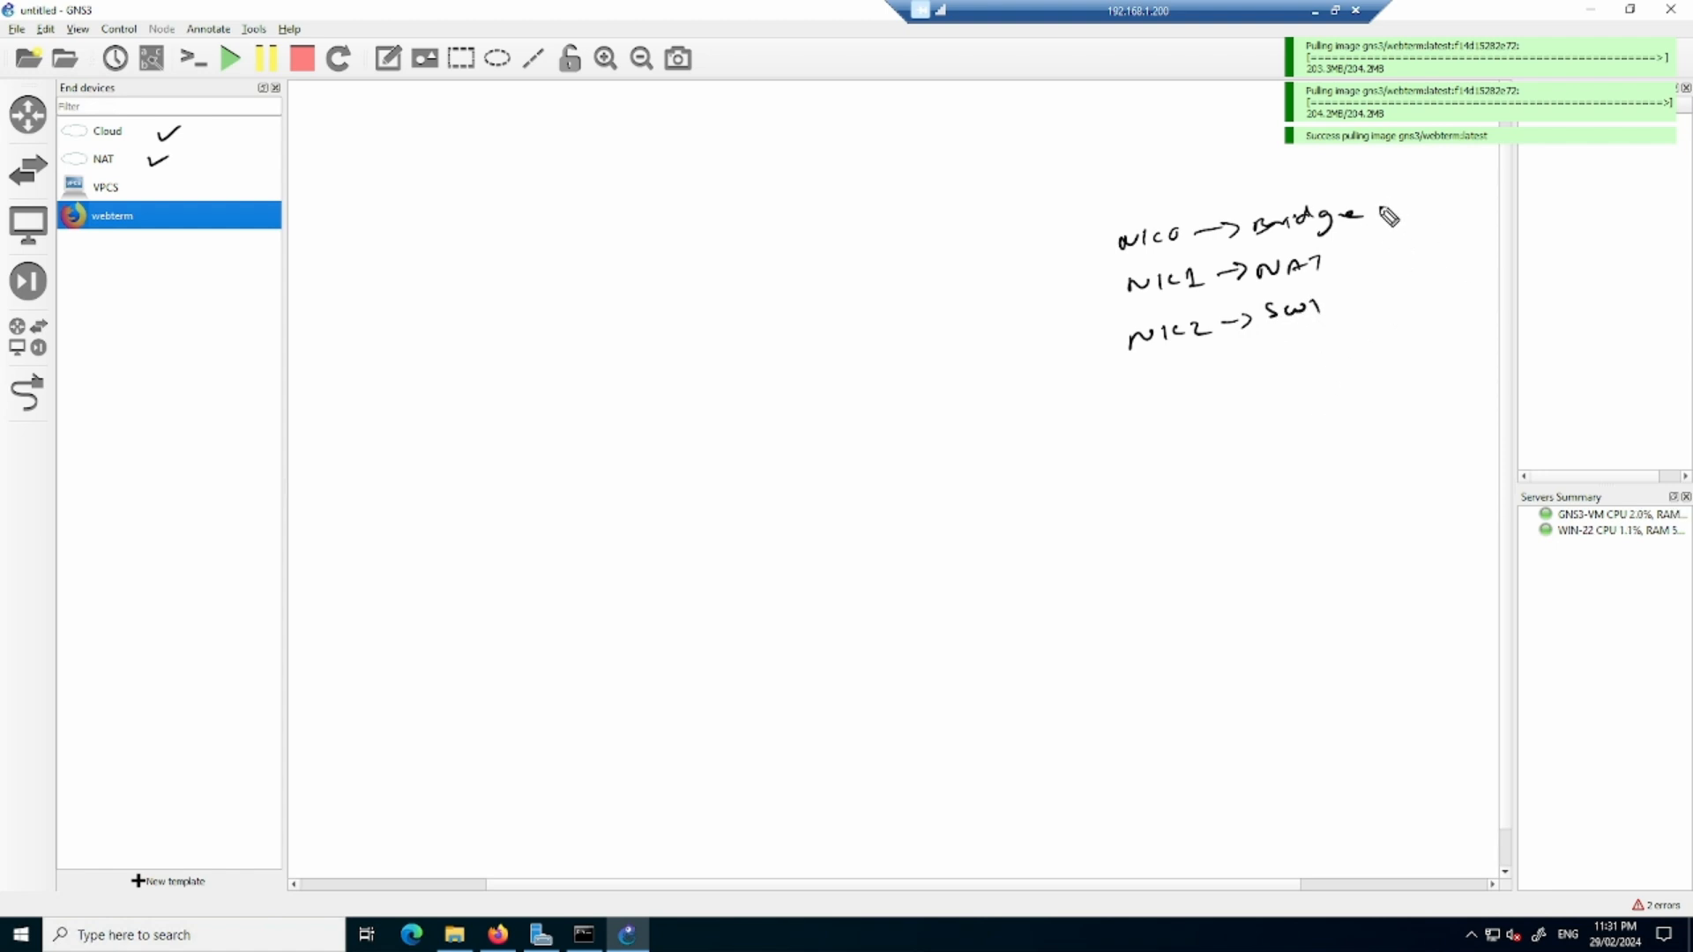
pyautogui.moveTo(1374, 213); pyautogui.dragTo(1466, 175)
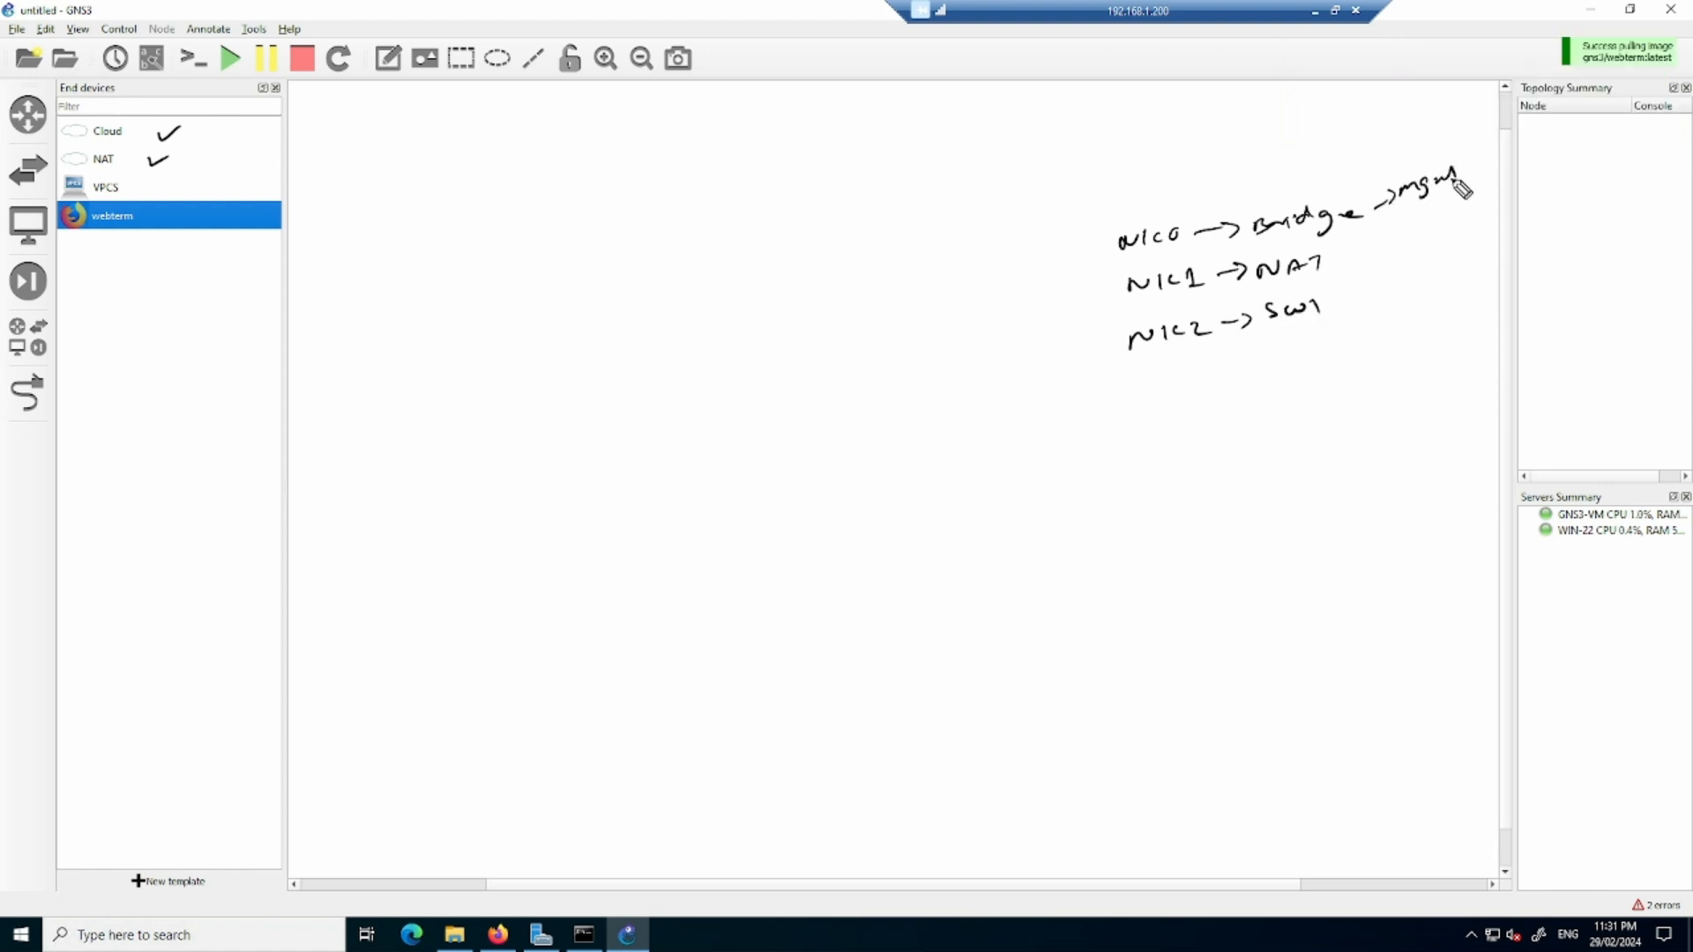
pyautogui.moveTo(64, 169); pyautogui.dragTo(108, 165)
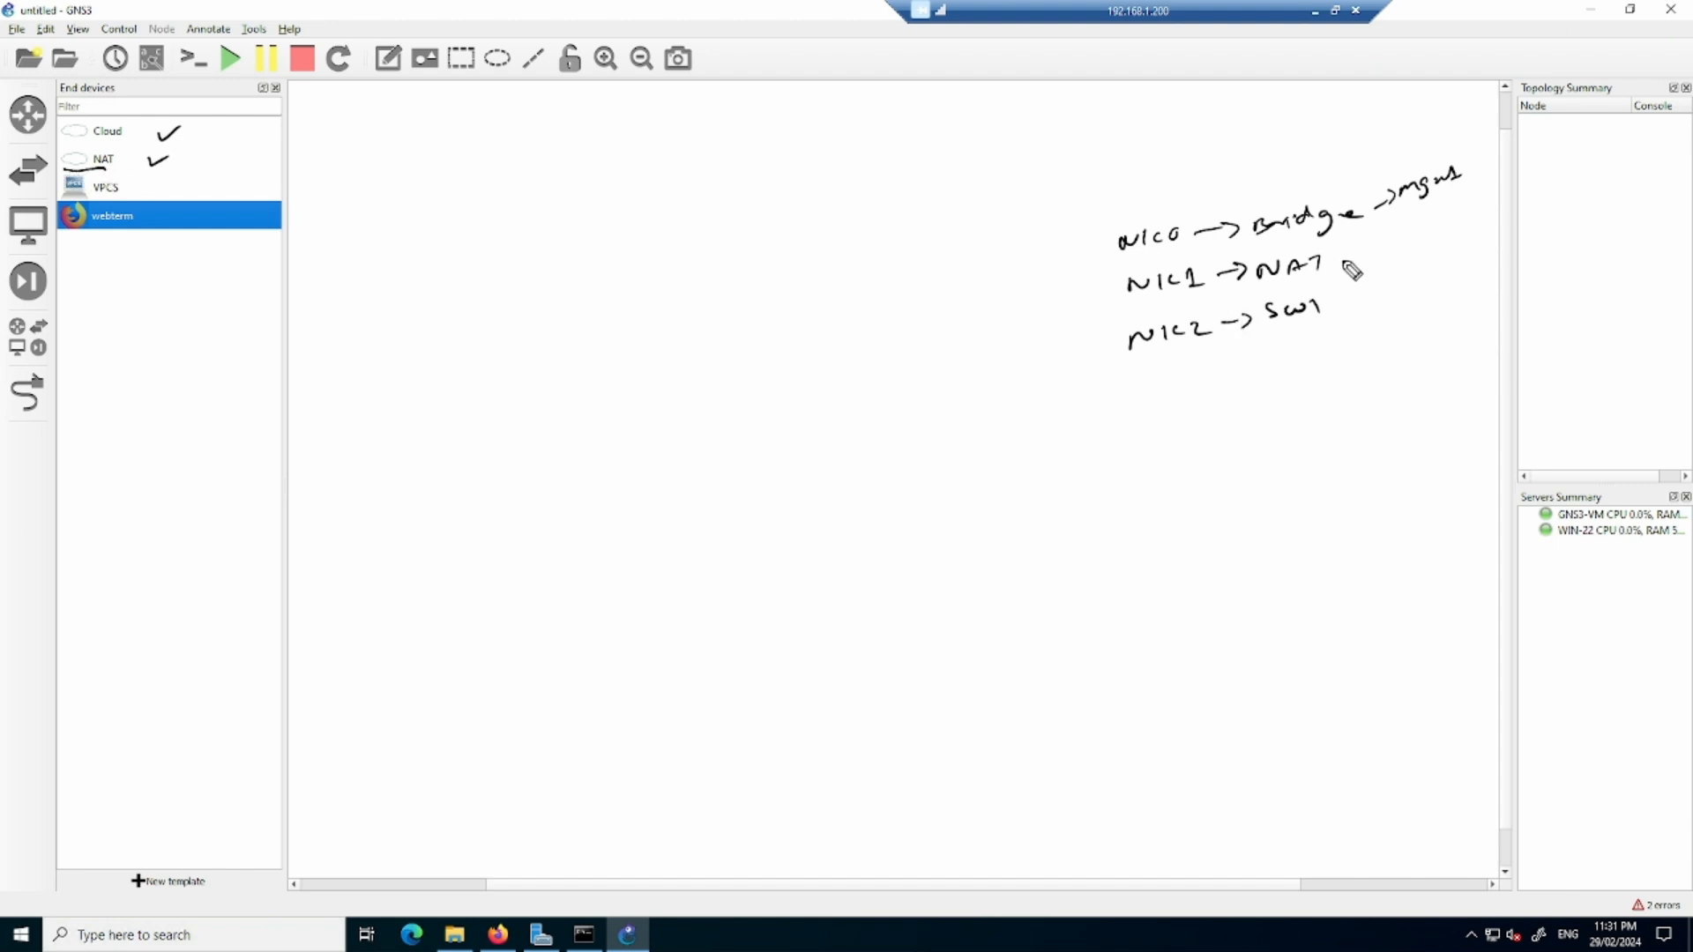
pyautogui.moveTo(1334, 262); pyautogui.dragTo(1455, 253)
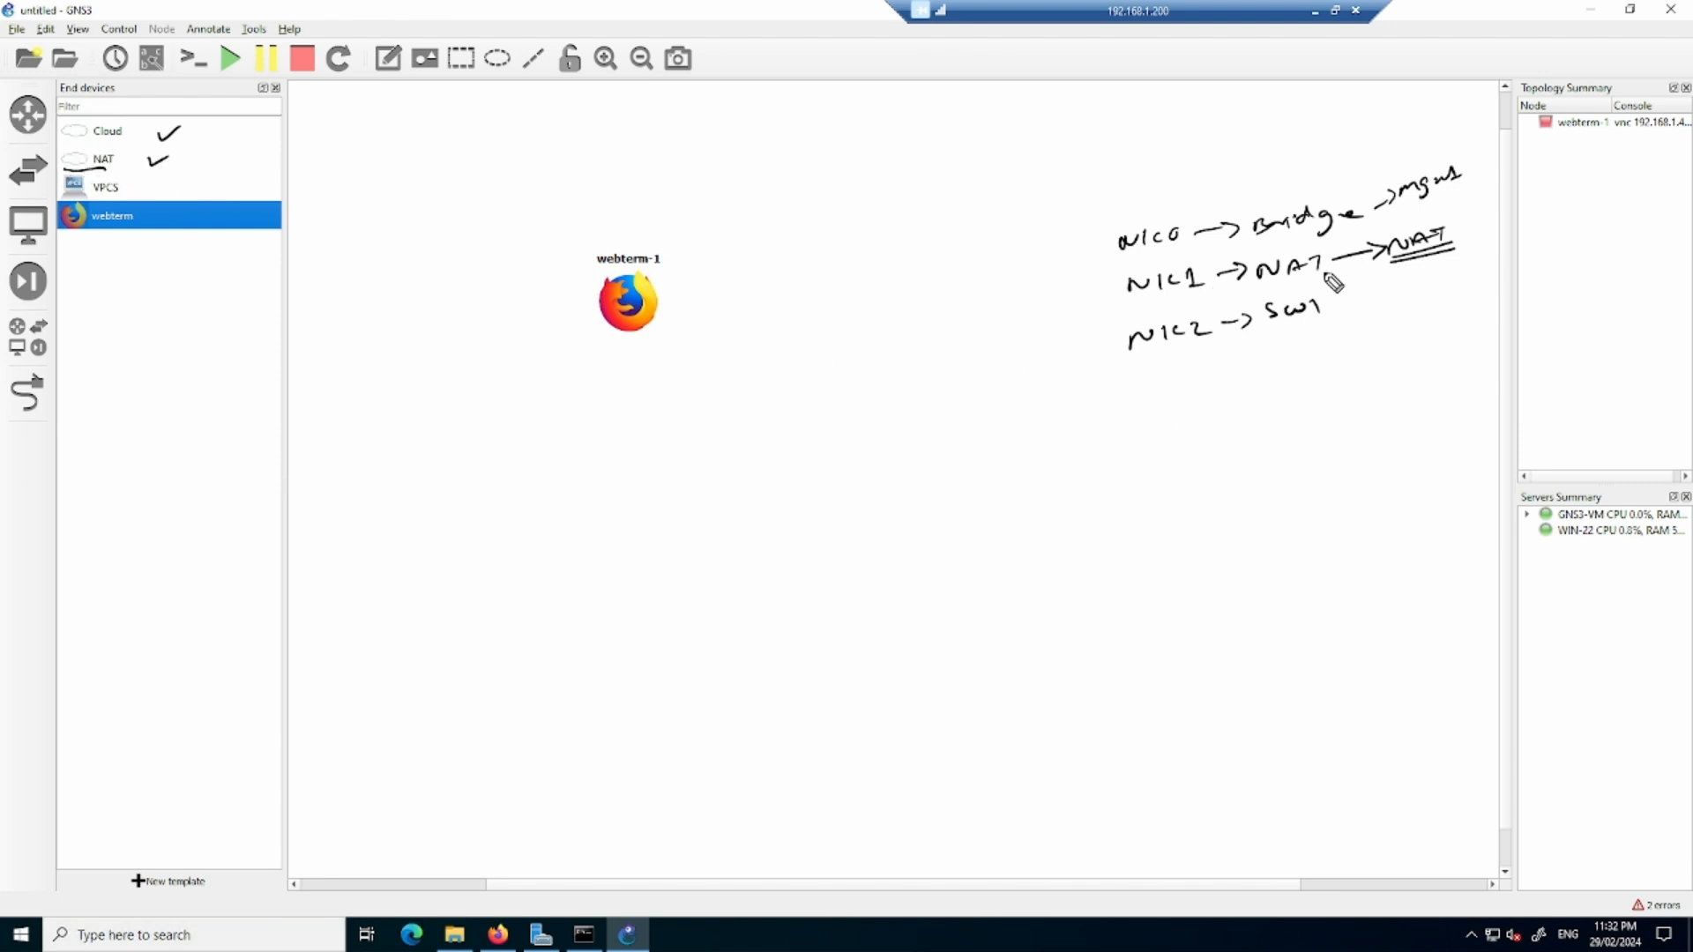
pyautogui.moveTo(1319, 270)
pyautogui.mouseDown()
pyautogui.moveTo(1398, 284)
pyautogui.moveTo(1561, 269)
pyautogui.moveTo(1579, 256)
pyautogui.moveTo(1558, 228)
pyautogui.mouseUp()
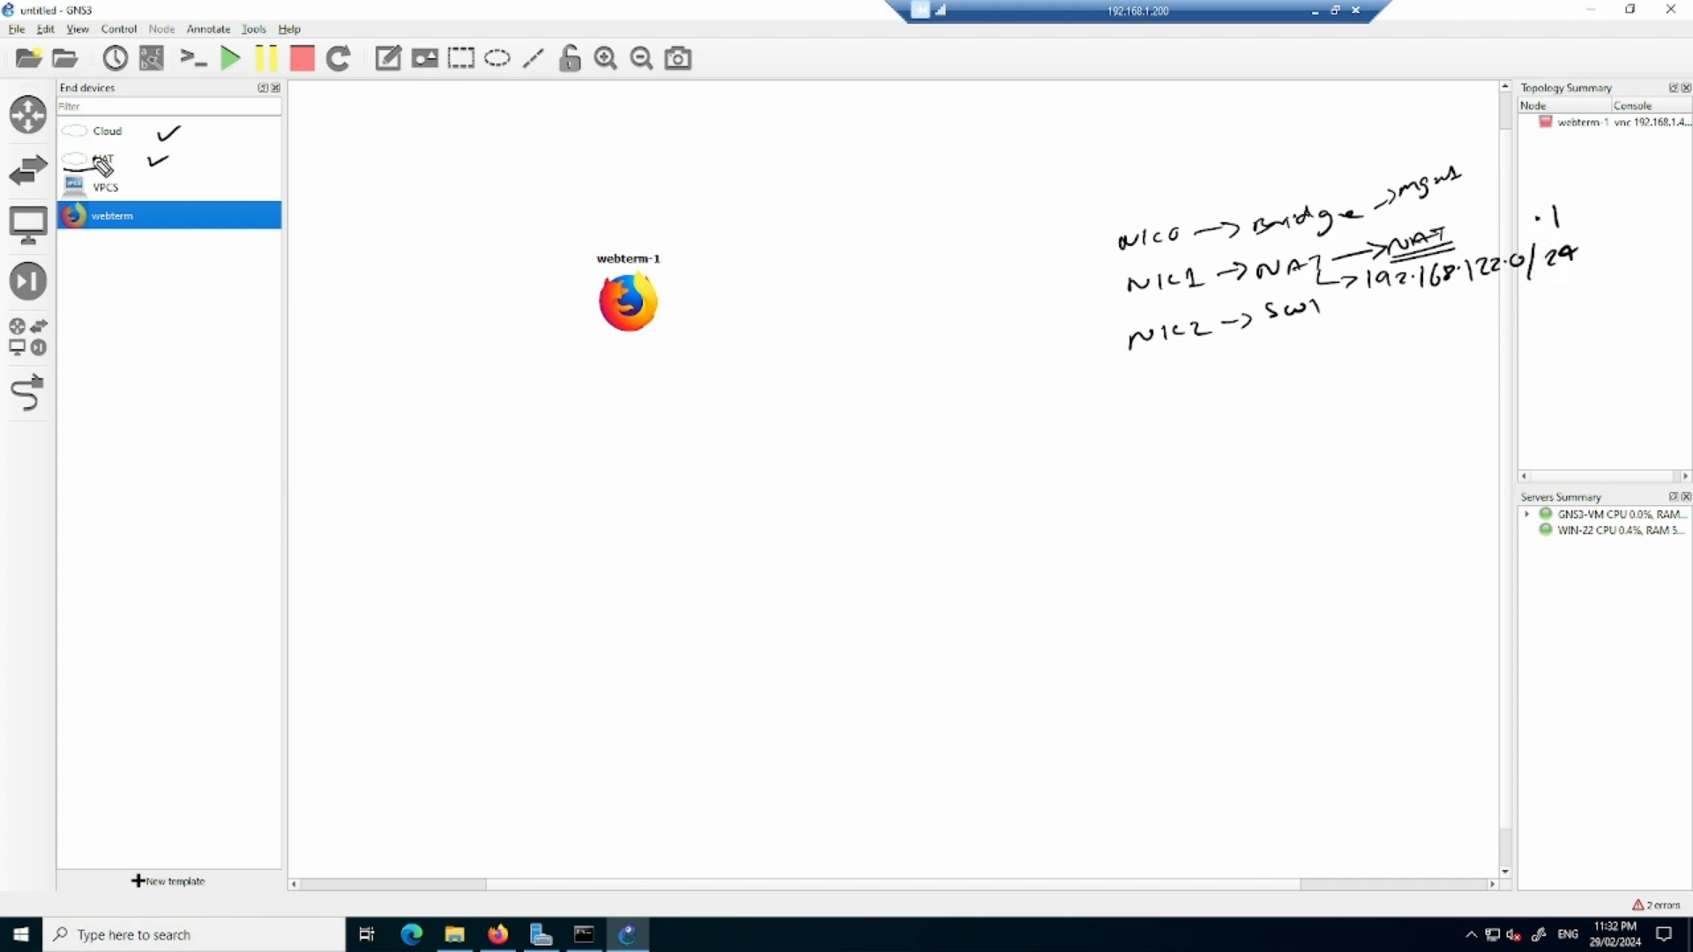
pyautogui.moveTo(66, 143)
pyautogui.mouseDown()
pyautogui.moveTo(139, 133)
pyautogui.moveTo(58, 123)
pyautogui.moveTo(66, 143)
pyautogui.mouseUp()
pyautogui.moveTo(1097, 232); pyautogui.dragTo(1129, 221)
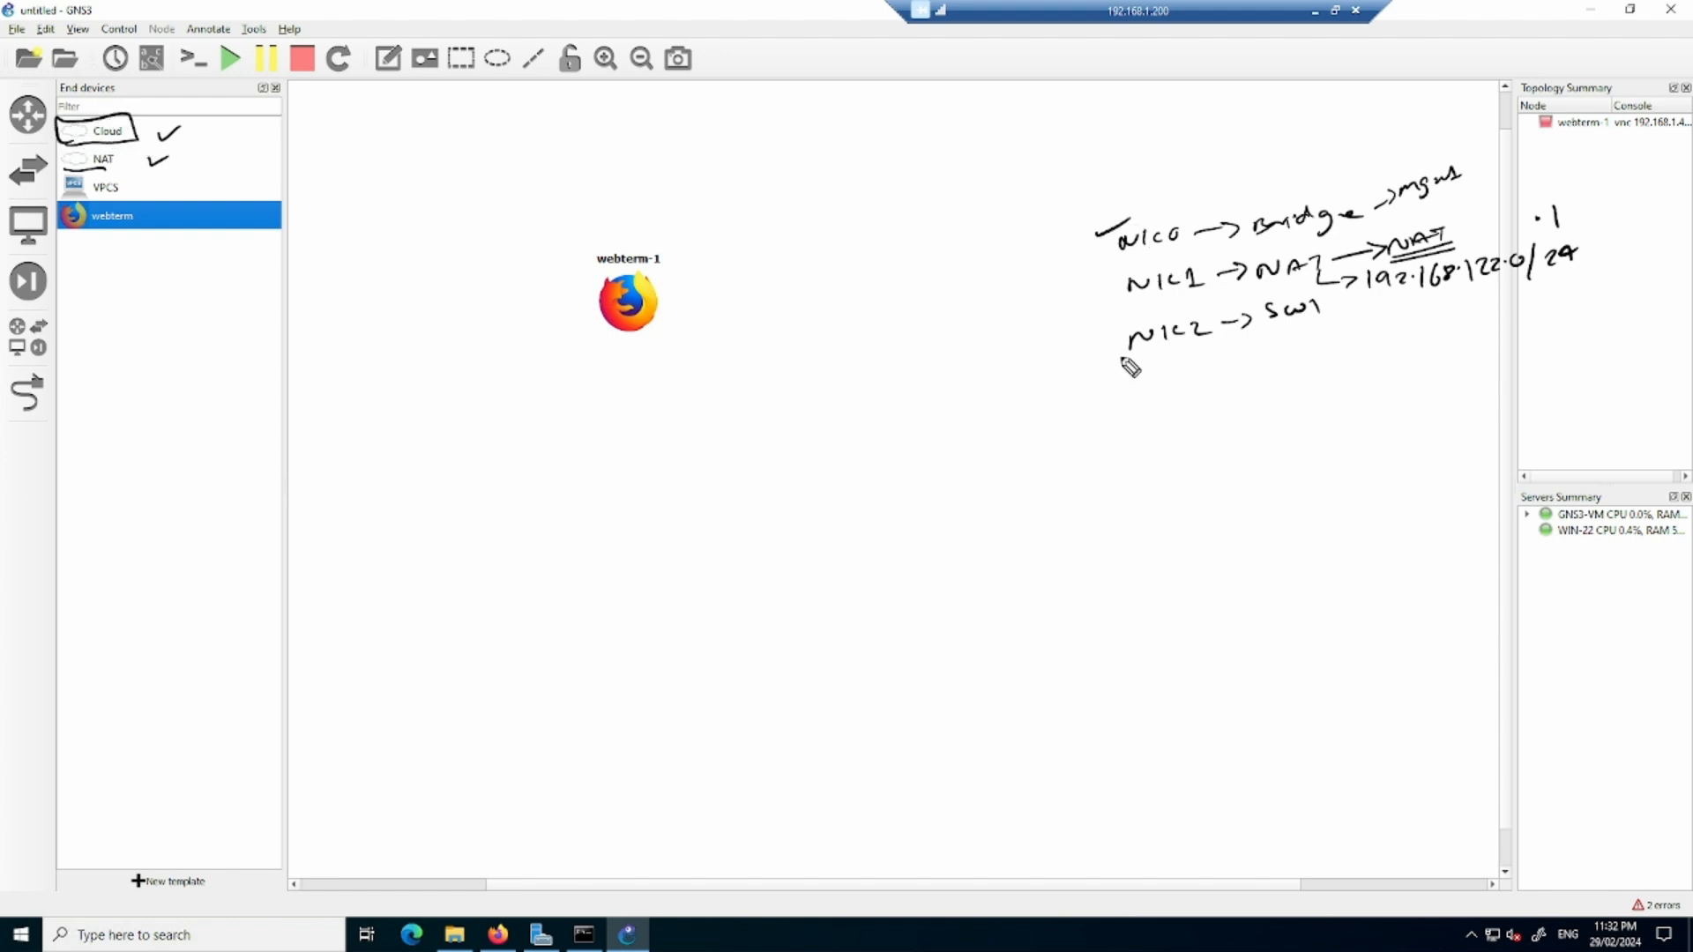
pyautogui.moveTo(1107, 346); pyautogui.dragTo(1134, 332)
pyautogui.moveTo(1104, 334); pyautogui.dragTo(1136, 330)
pyautogui.moveTo(1085, 233); pyautogui.dragTo(1131, 220)
pyautogui.moveTo(1114, 375); pyautogui.dragTo(1322, 353)
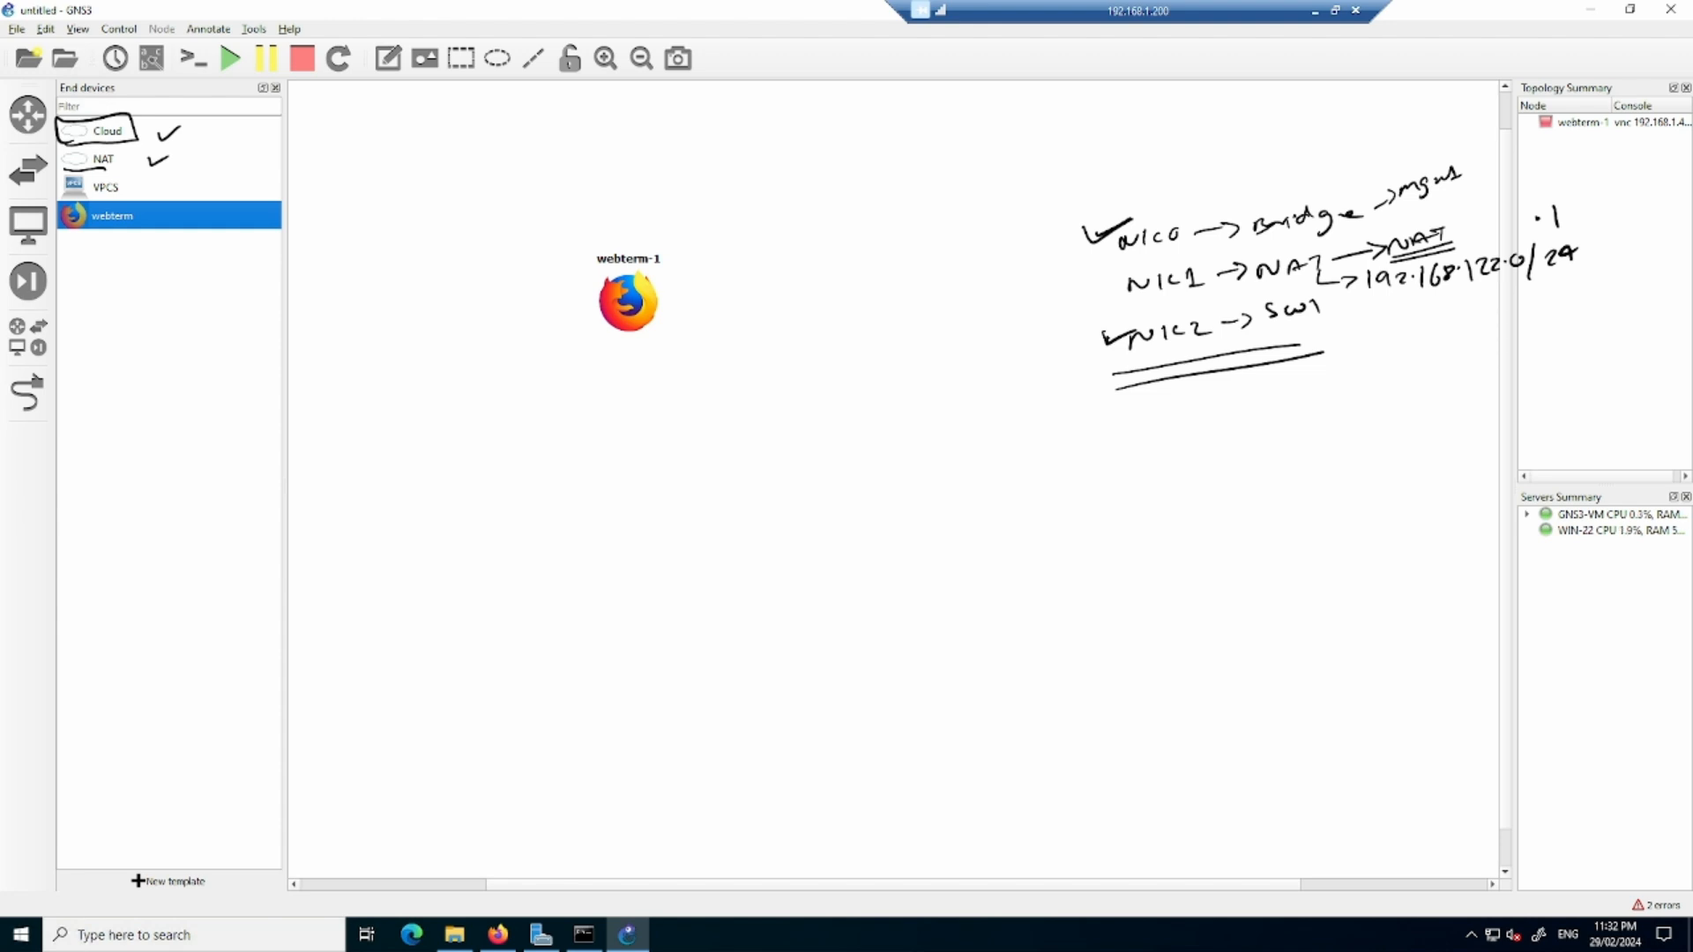
# - Switch to a local Command Prompt and run ipconfig to list the machine's network adapters
pyautogui.moveTo(1691, 84); pyautogui.dragTo(872, 172)
pyautogui.write('ipconfnig')
pyautogui.press('Return')
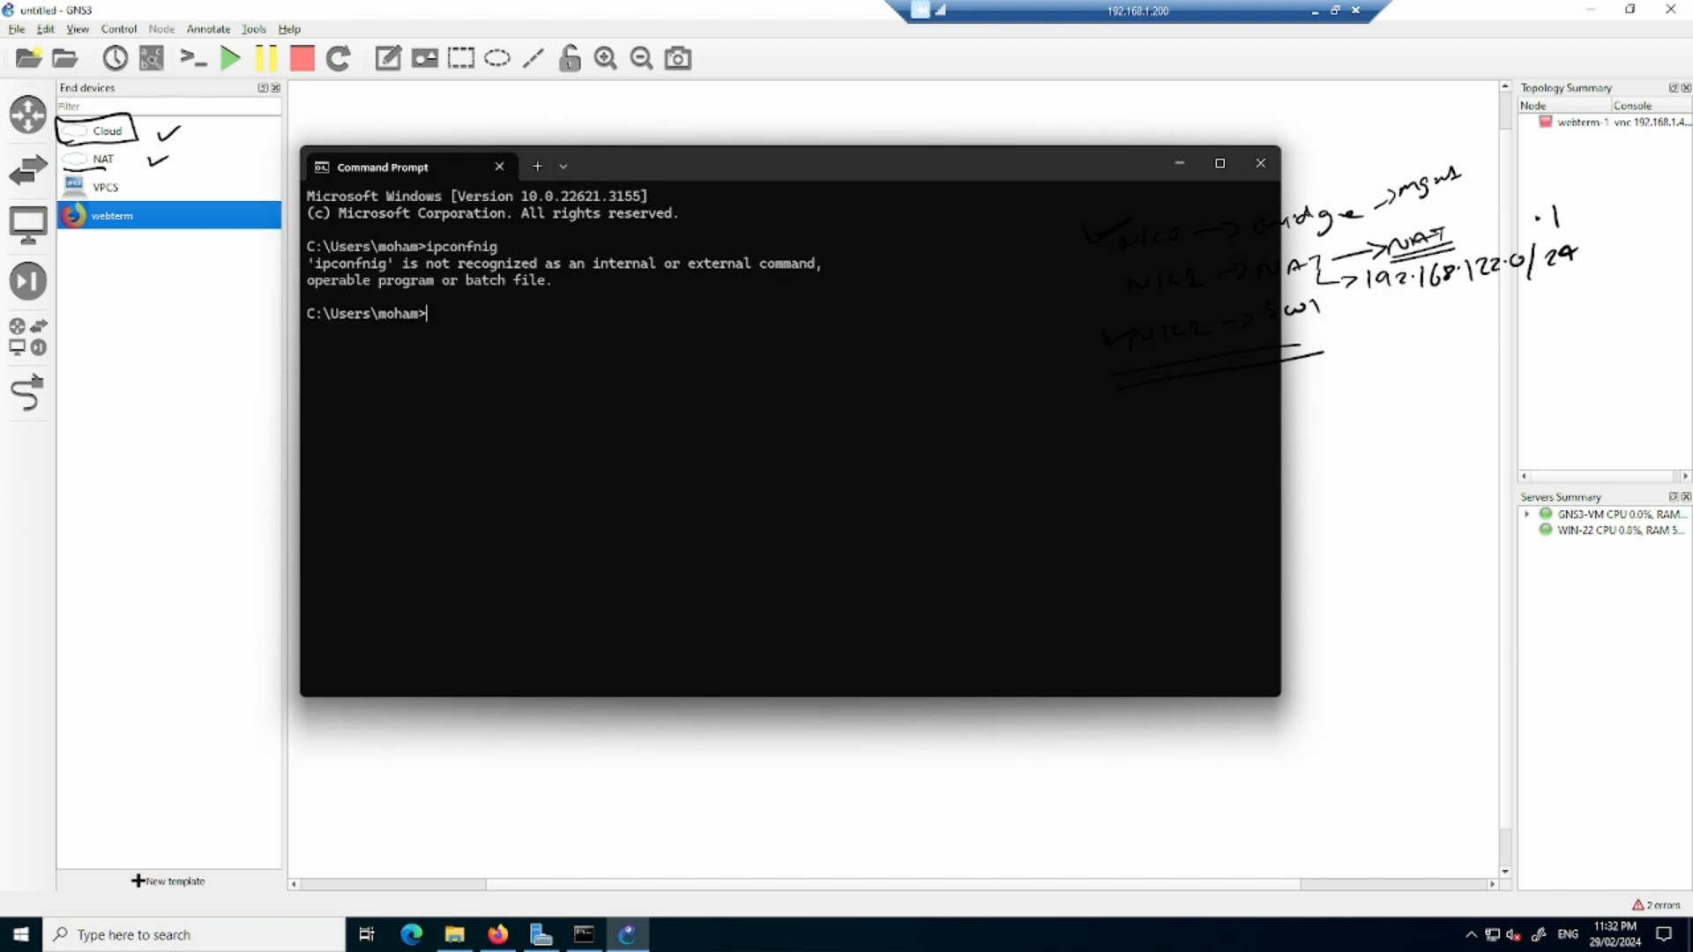
pyautogui.write('ipconfig')
pyautogui.press('Return')
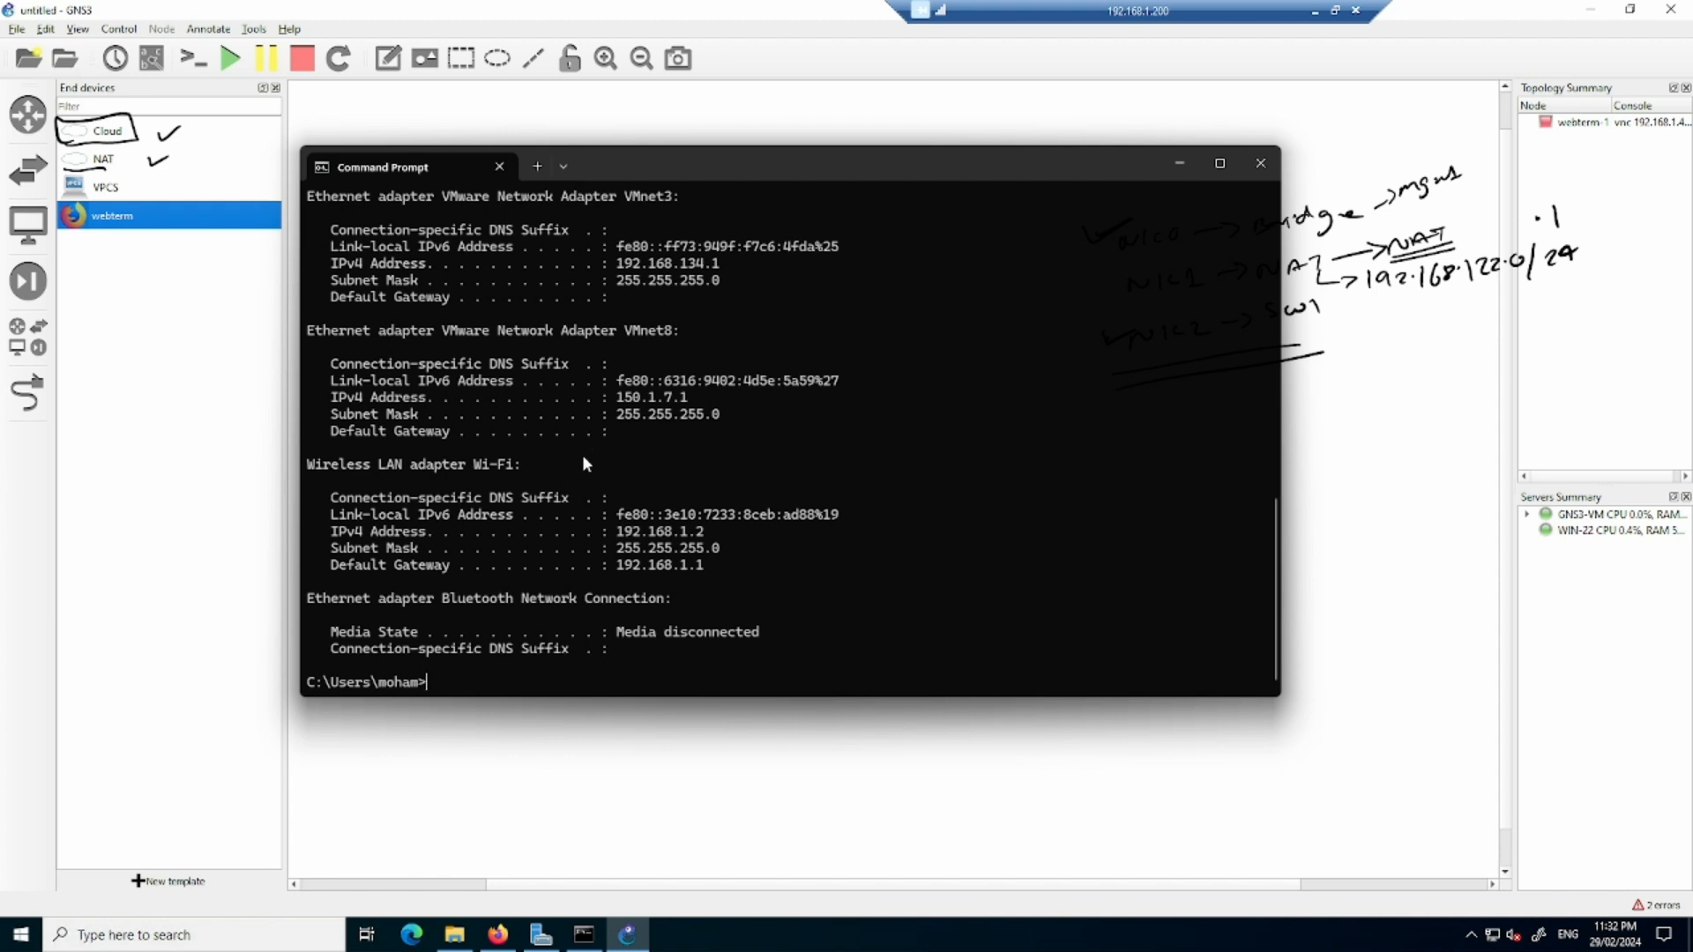
# - Examine the IPv4 addresses of the VMware adapters VMnet8, VMnet3 and VMnet2, then minimize the Command Prompt window
pyautogui.scroll(2, 590, 458)
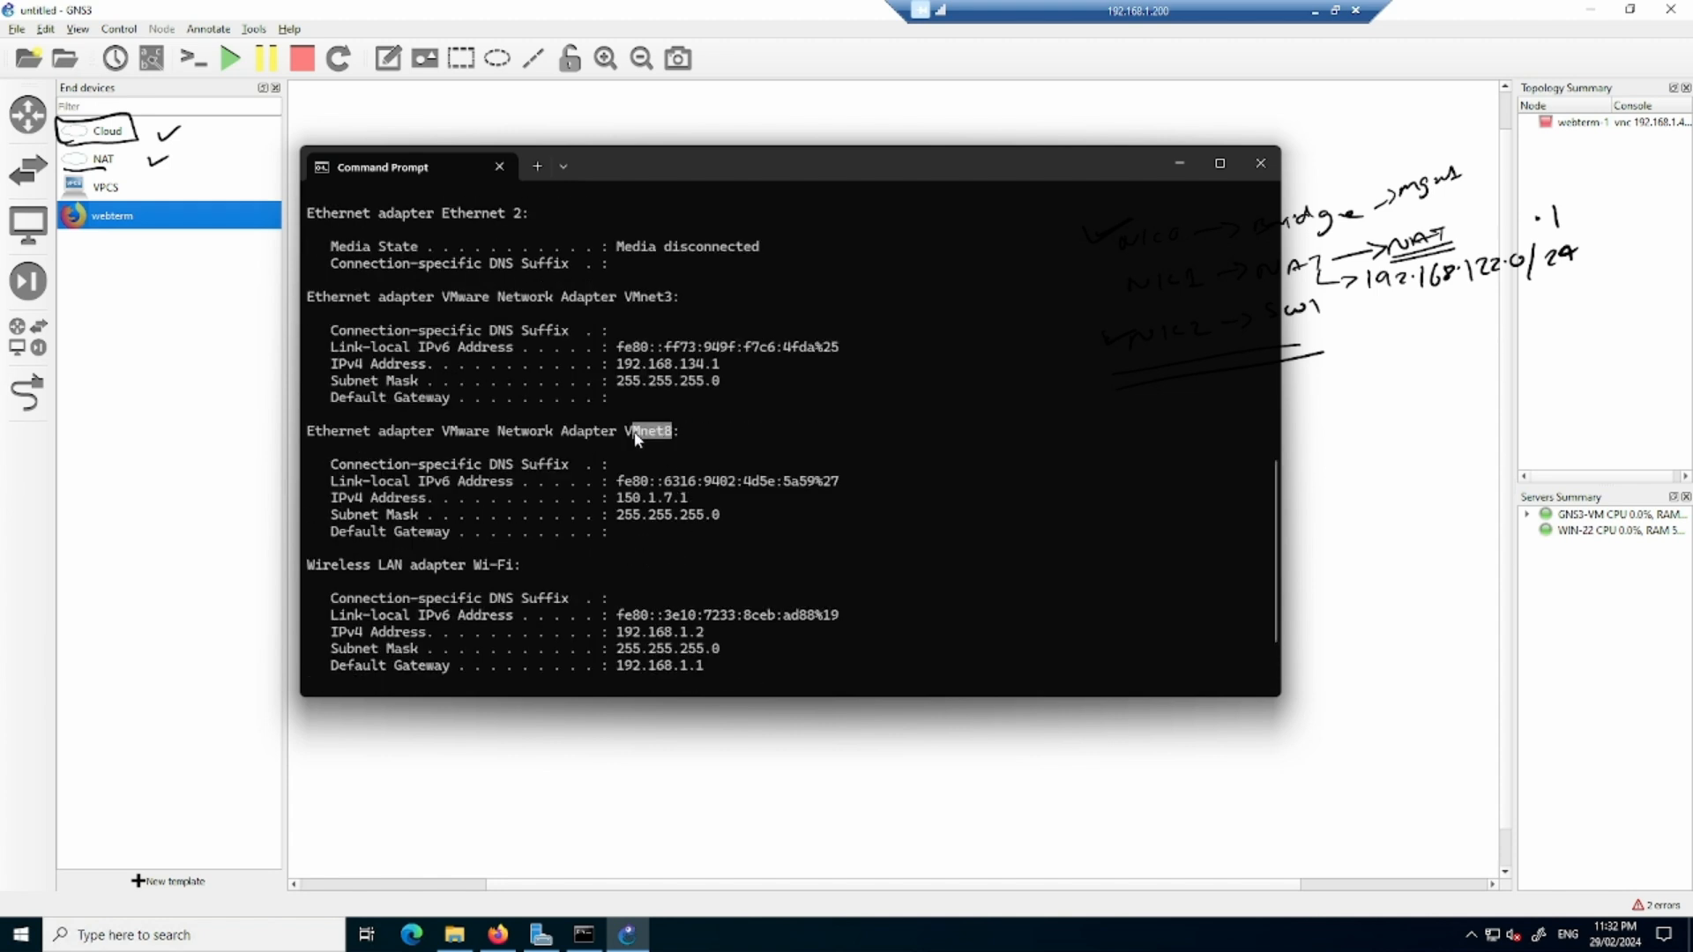
pyautogui.moveTo(690, 503); pyautogui.dragTo(620, 500)
pyautogui.scroll(3, 628, 520)
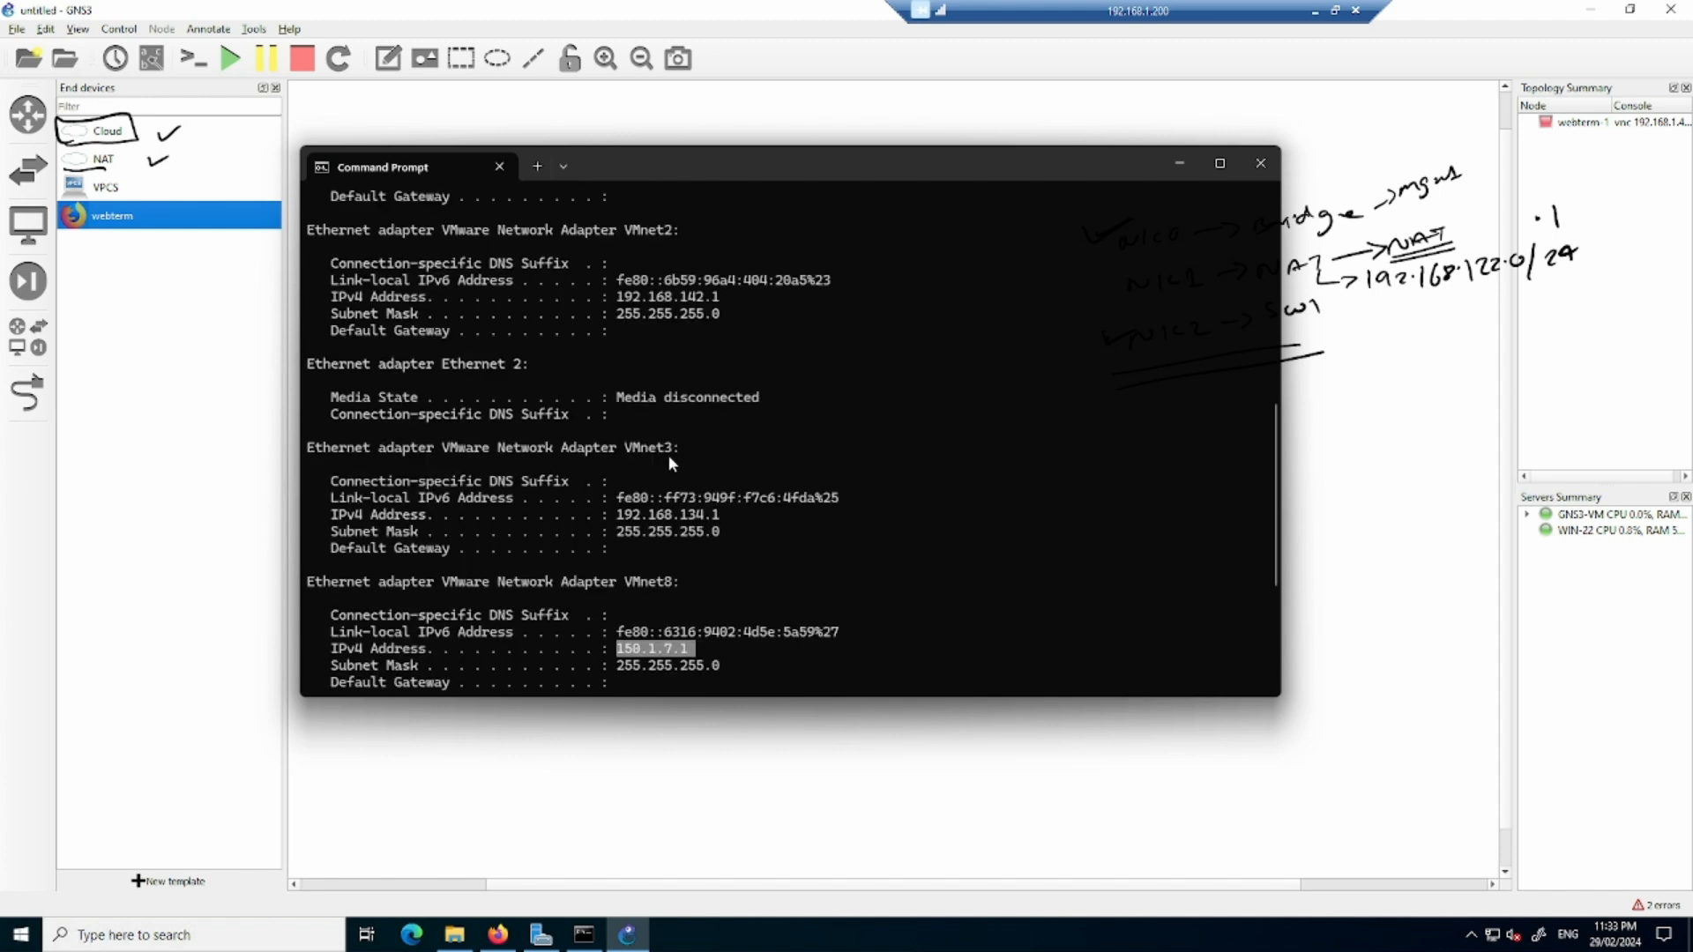
pyautogui.click(671, 453)
pyautogui.scroll(1, 644, 503)
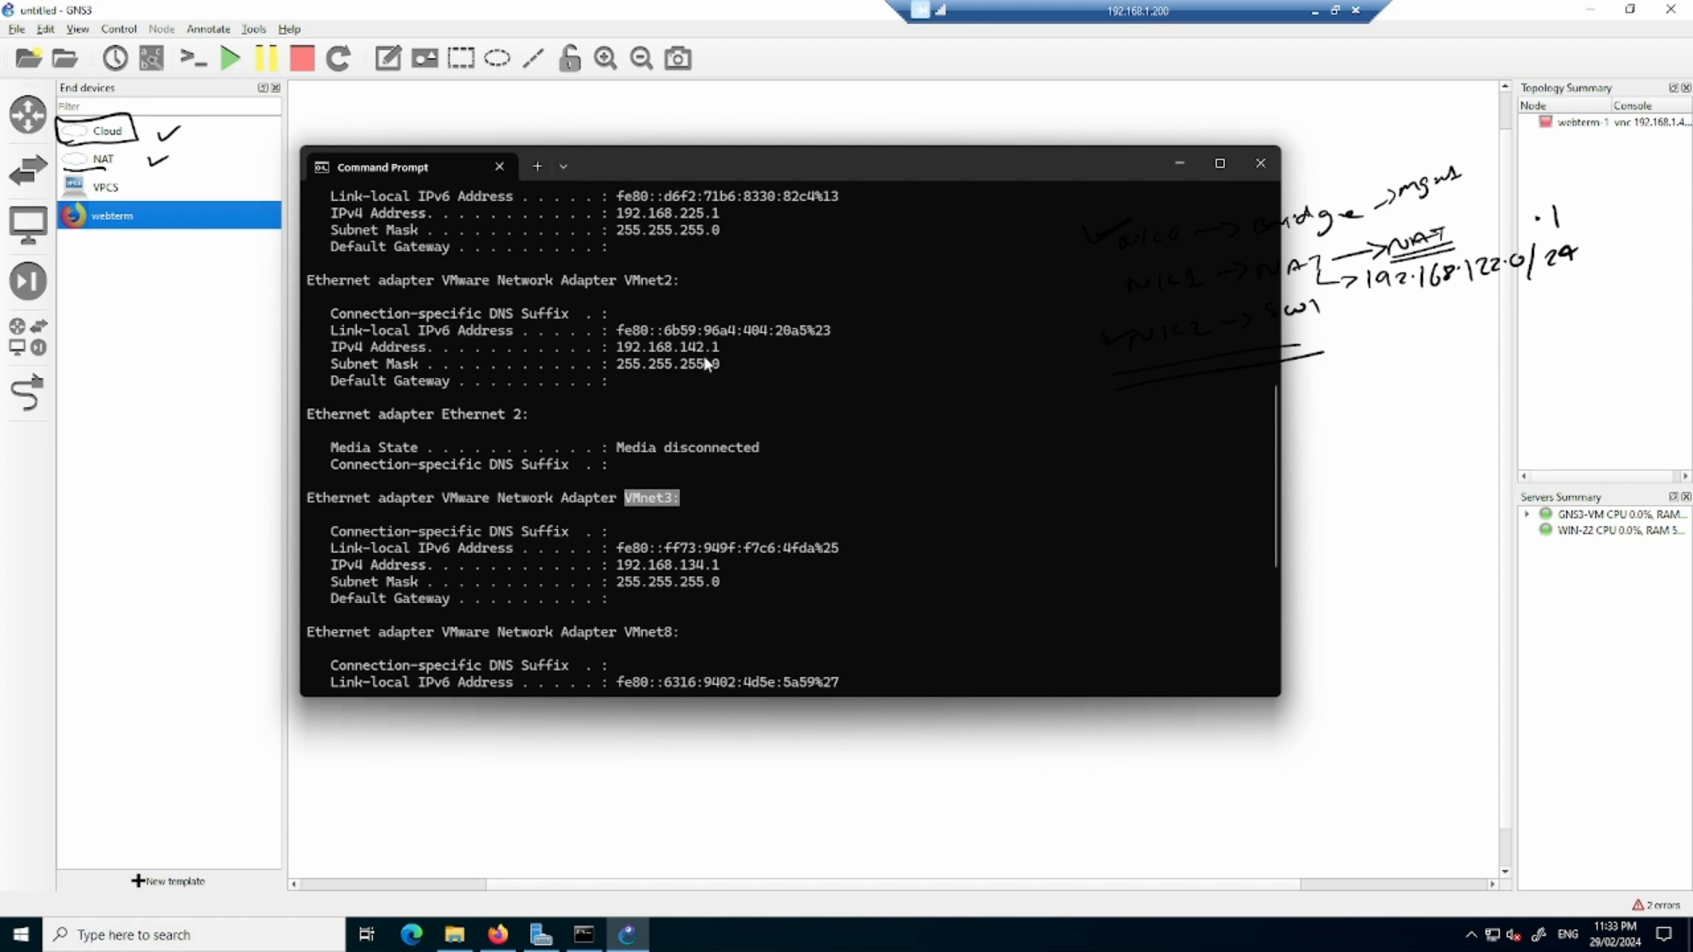
pyautogui.doubleClick(645, 281)
pyautogui.moveTo(670, 280); pyautogui.dragTo(617, 281)
pyautogui.moveTo(722, 353); pyautogui.dragTo(623, 353)
pyautogui.click(1182, 164)
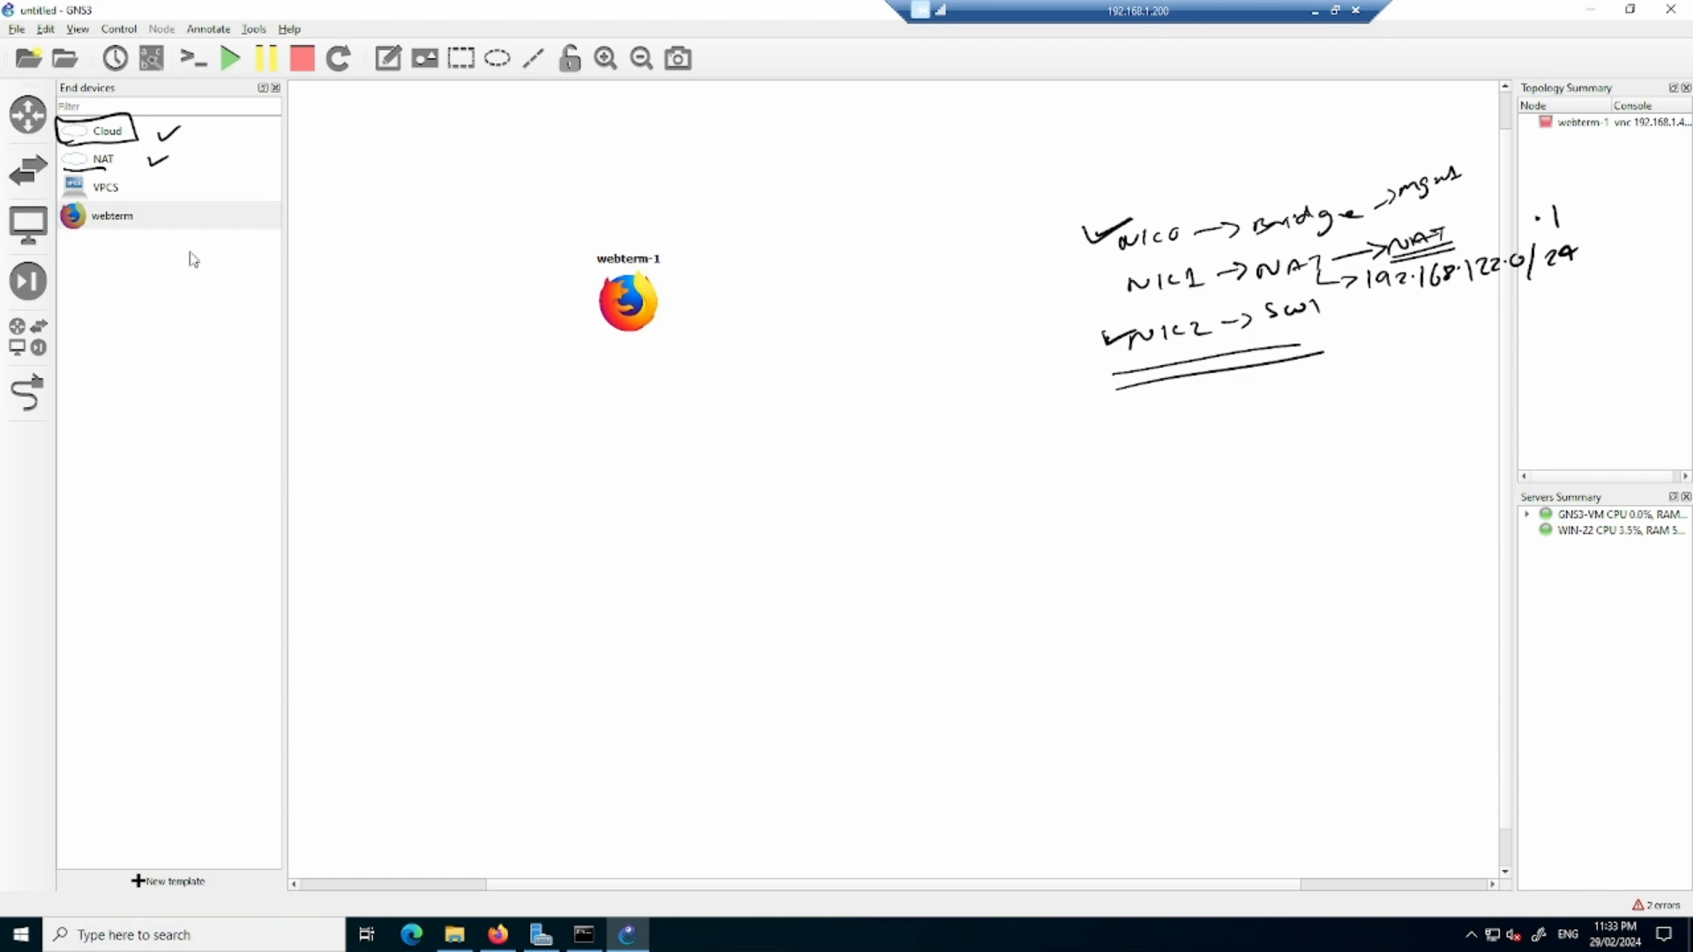
# - Place a Cisco IOU L3 router below webterm-1 in the workspace and name it R1 in its configuration
pyautogui.click(28, 114)
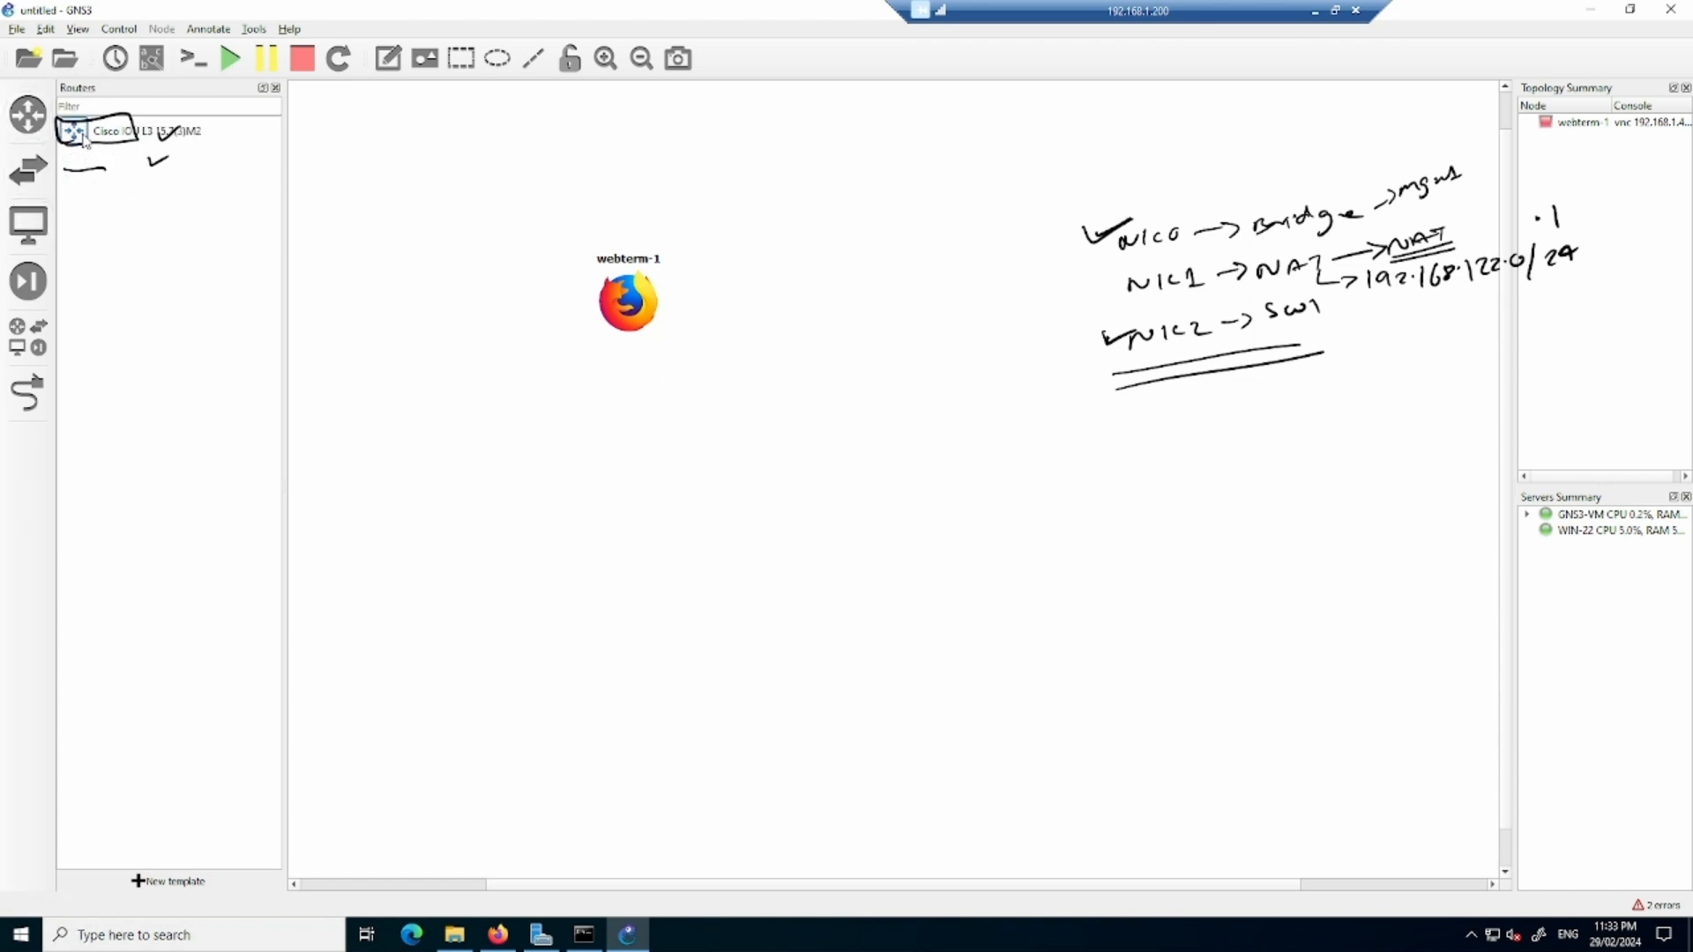
pyautogui.moveTo(84, 139); pyautogui.dragTo(685, 494)
pyautogui.rightClick(684, 494)
pyautogui.click(723, 510)
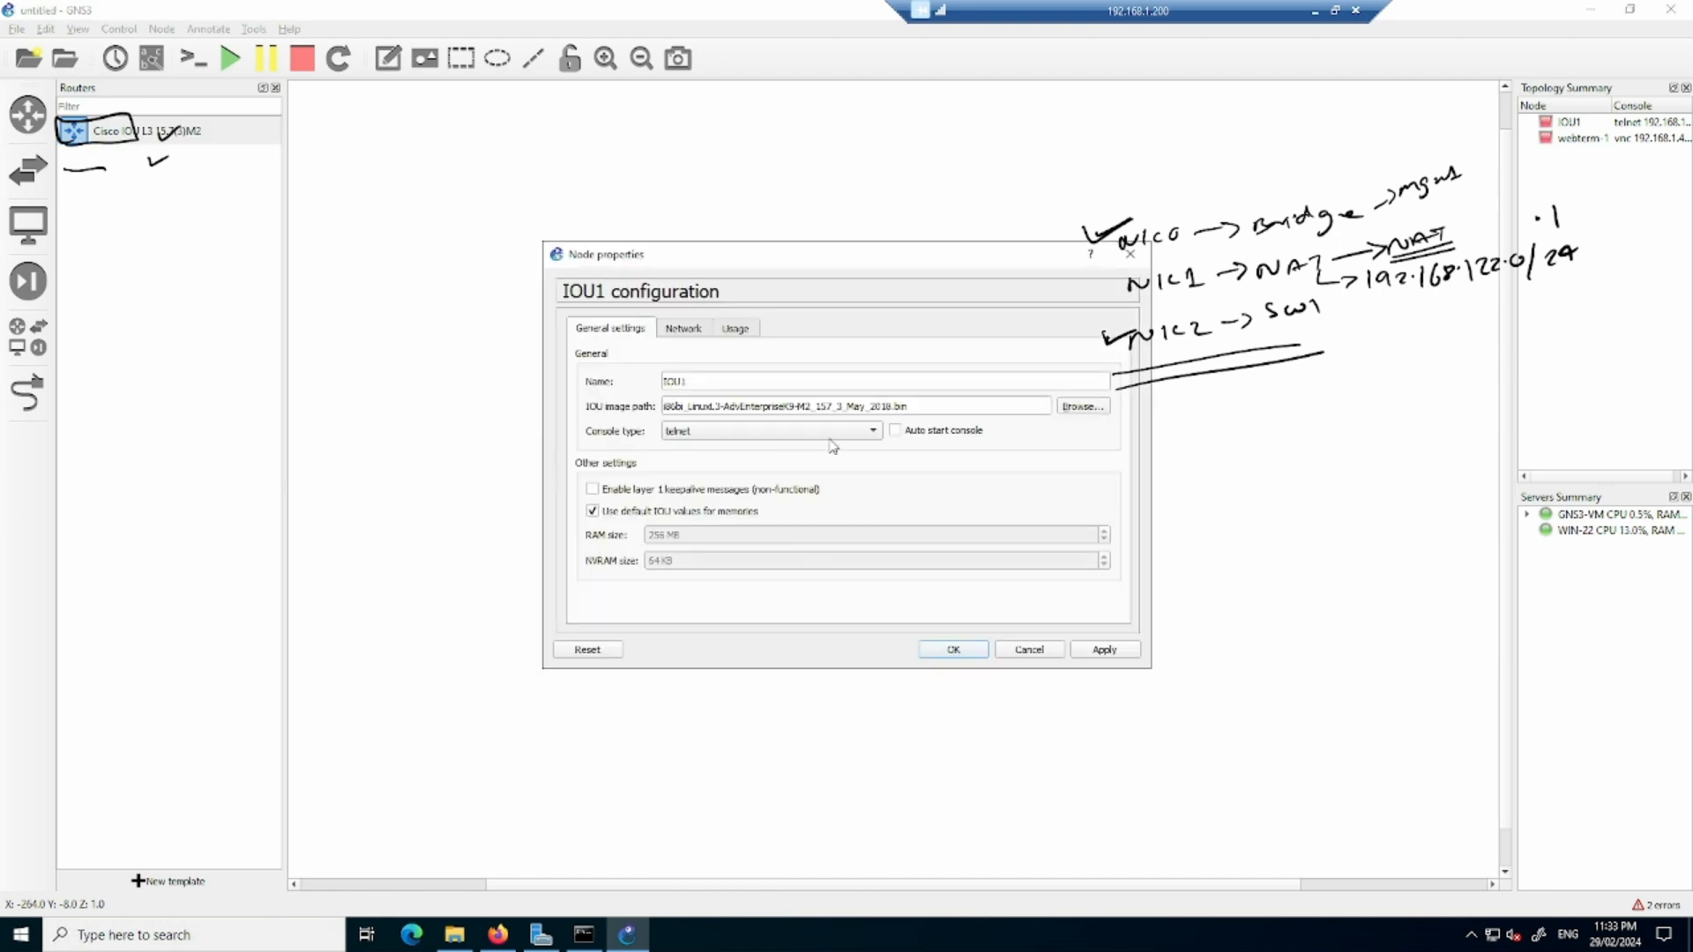
pyautogui.doubleClick(735, 381)
pyautogui.write('R1')
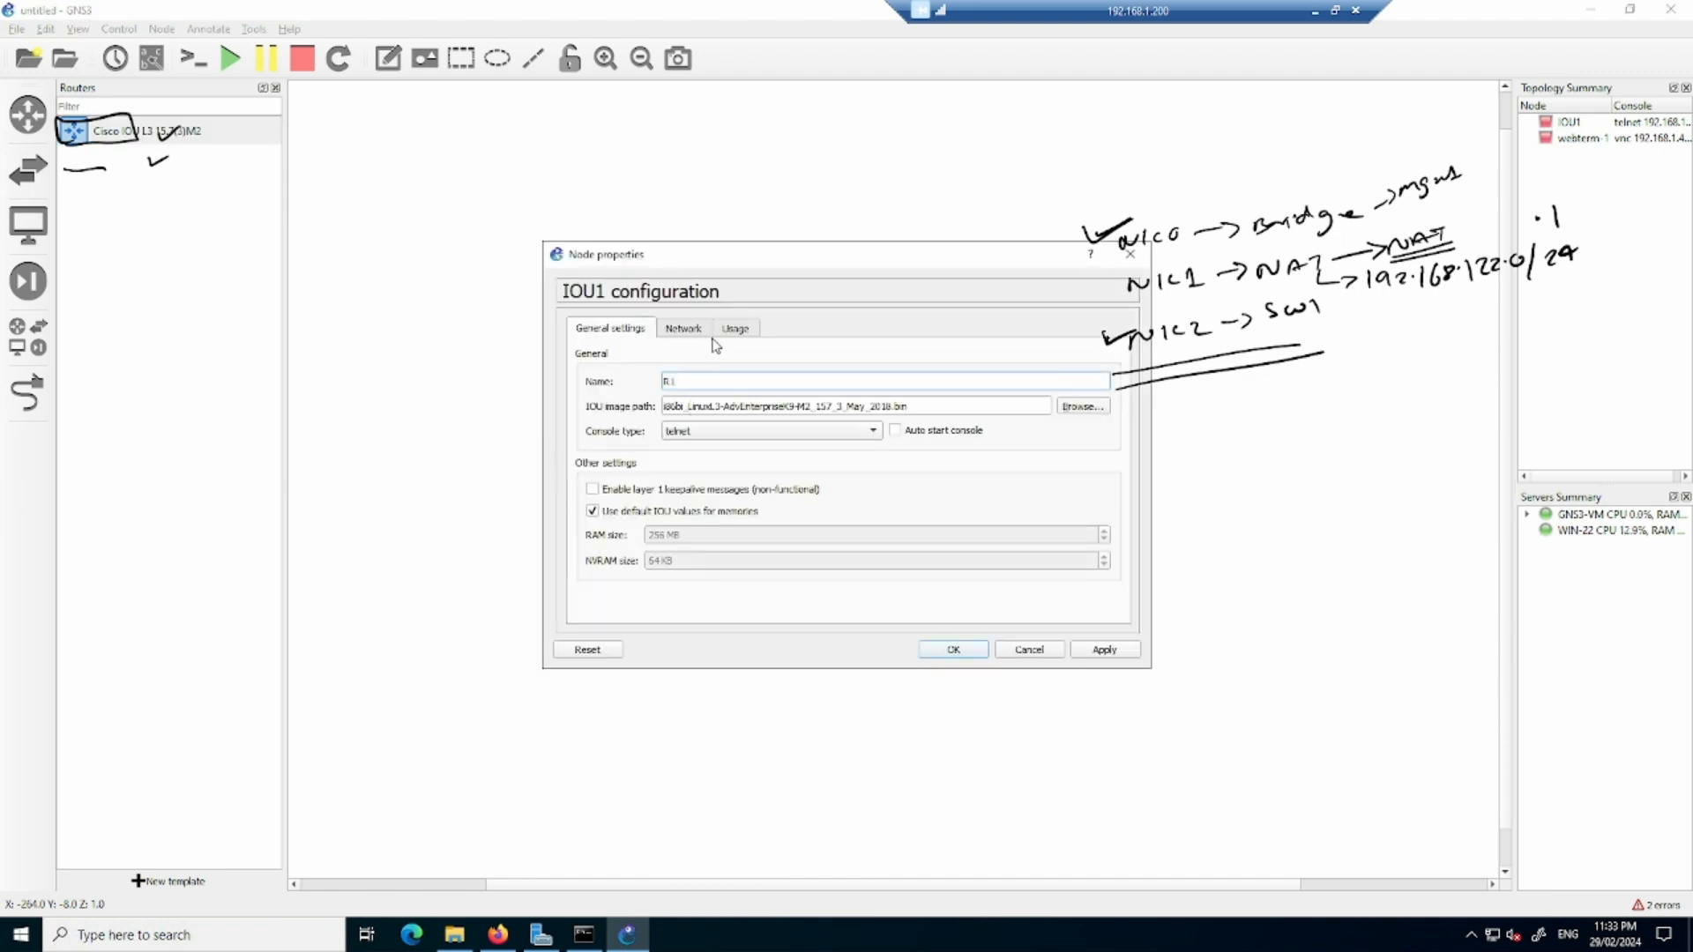
# - Set the router's serial adapters to 0, apply the configuration and close it
pyautogui.click(692, 331)
pyautogui.doubleClick(739, 407)
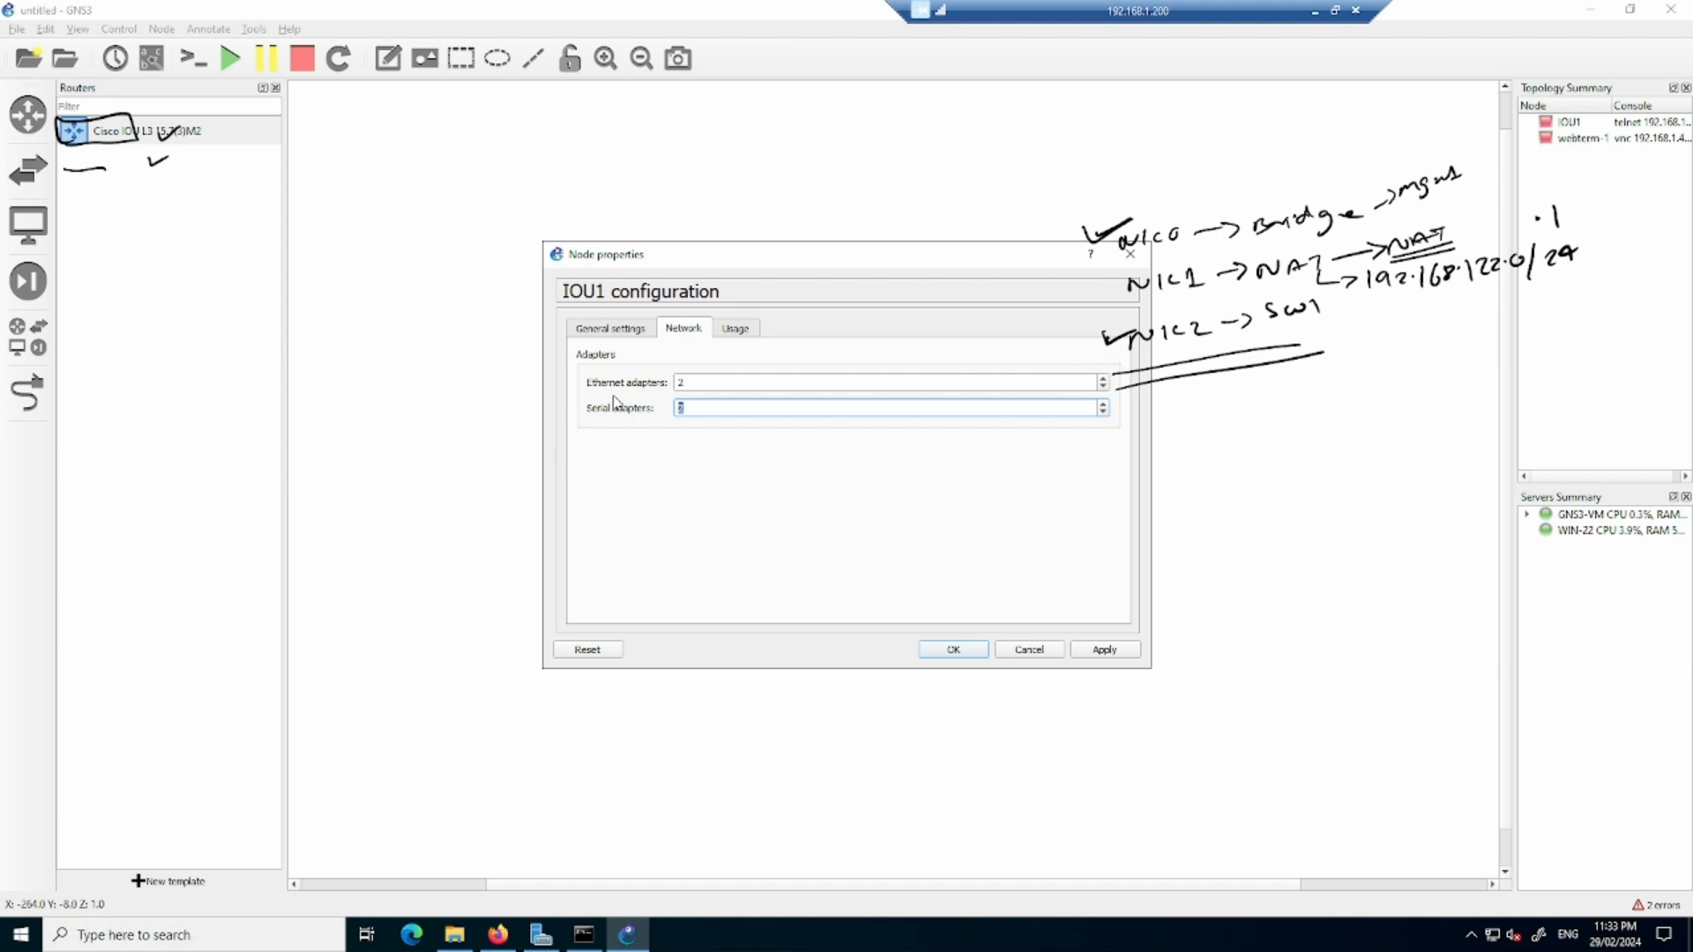
pyautogui.click(1105, 655)
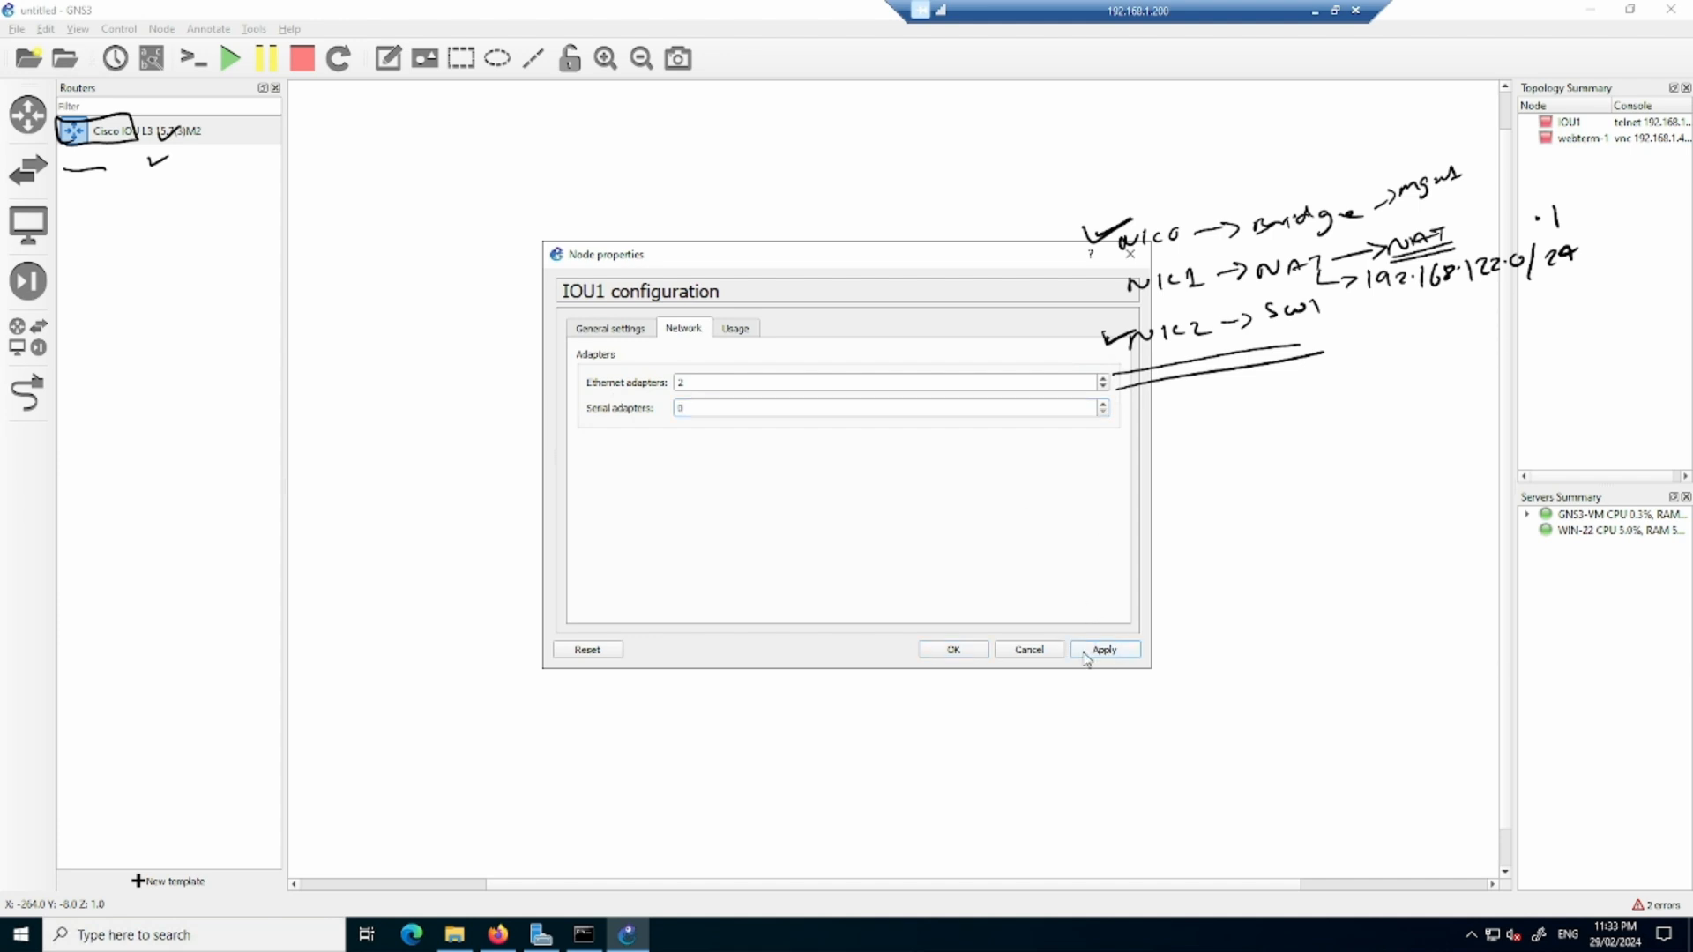
pyautogui.click(985, 653)
# - Start router R1 and move it directly beneath the webterm-1 node
pyautogui.rightClick(692, 502)
pyautogui.click(739, 549)
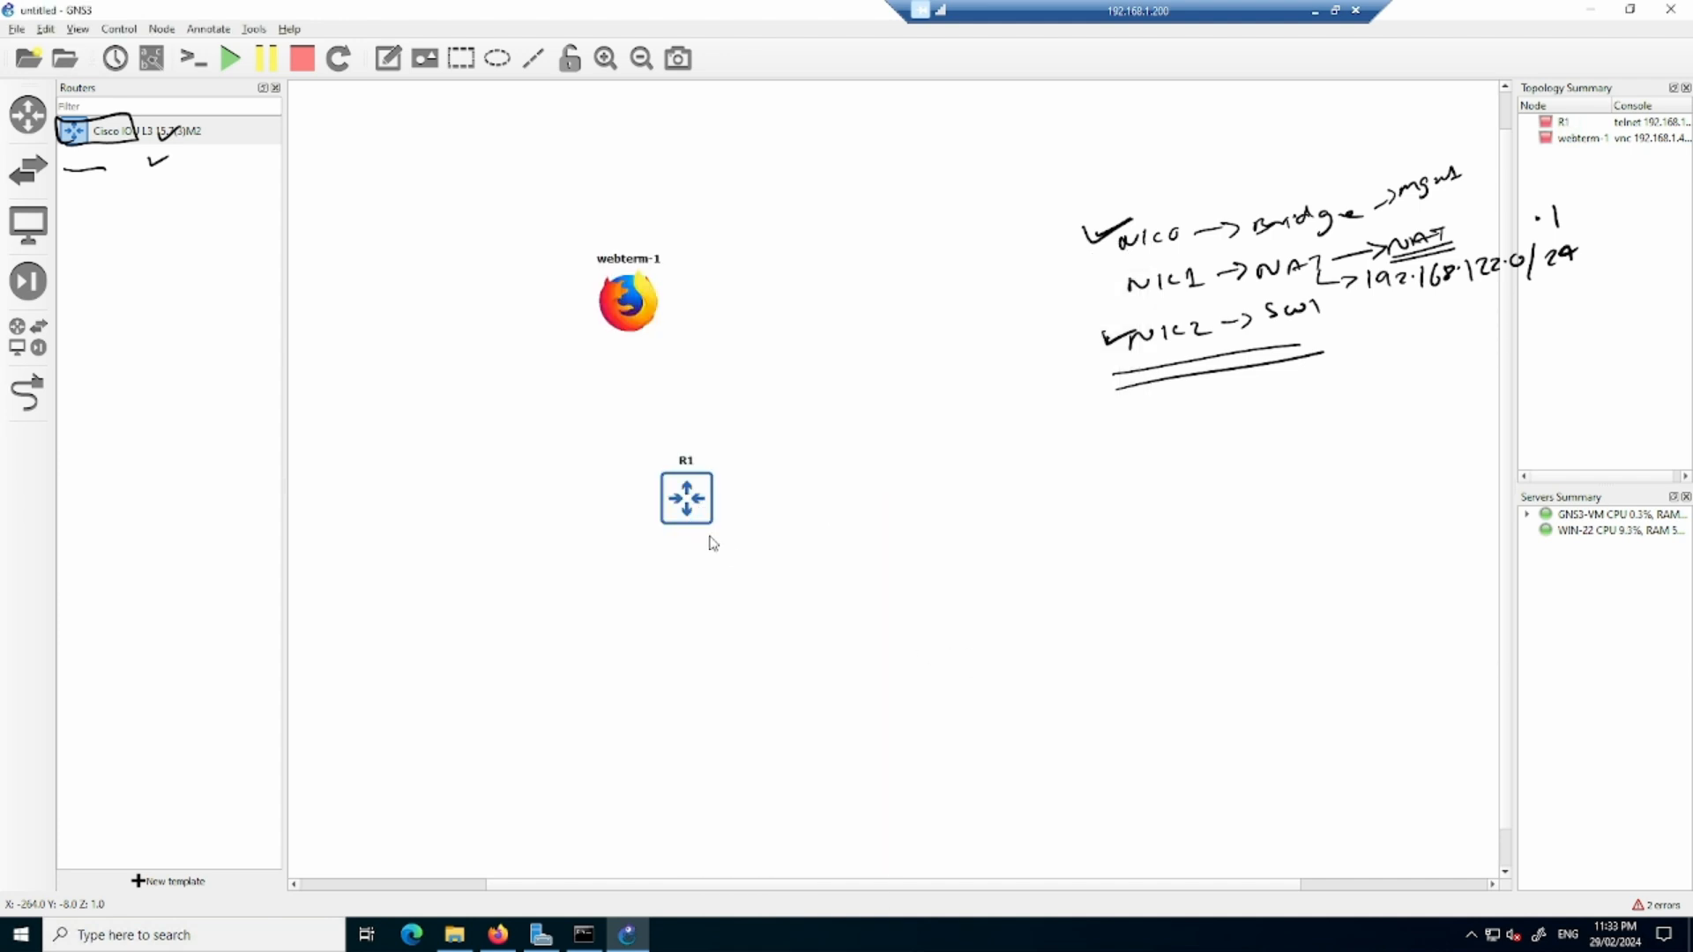
pyautogui.moveTo(684, 517); pyautogui.dragTo(617, 520)
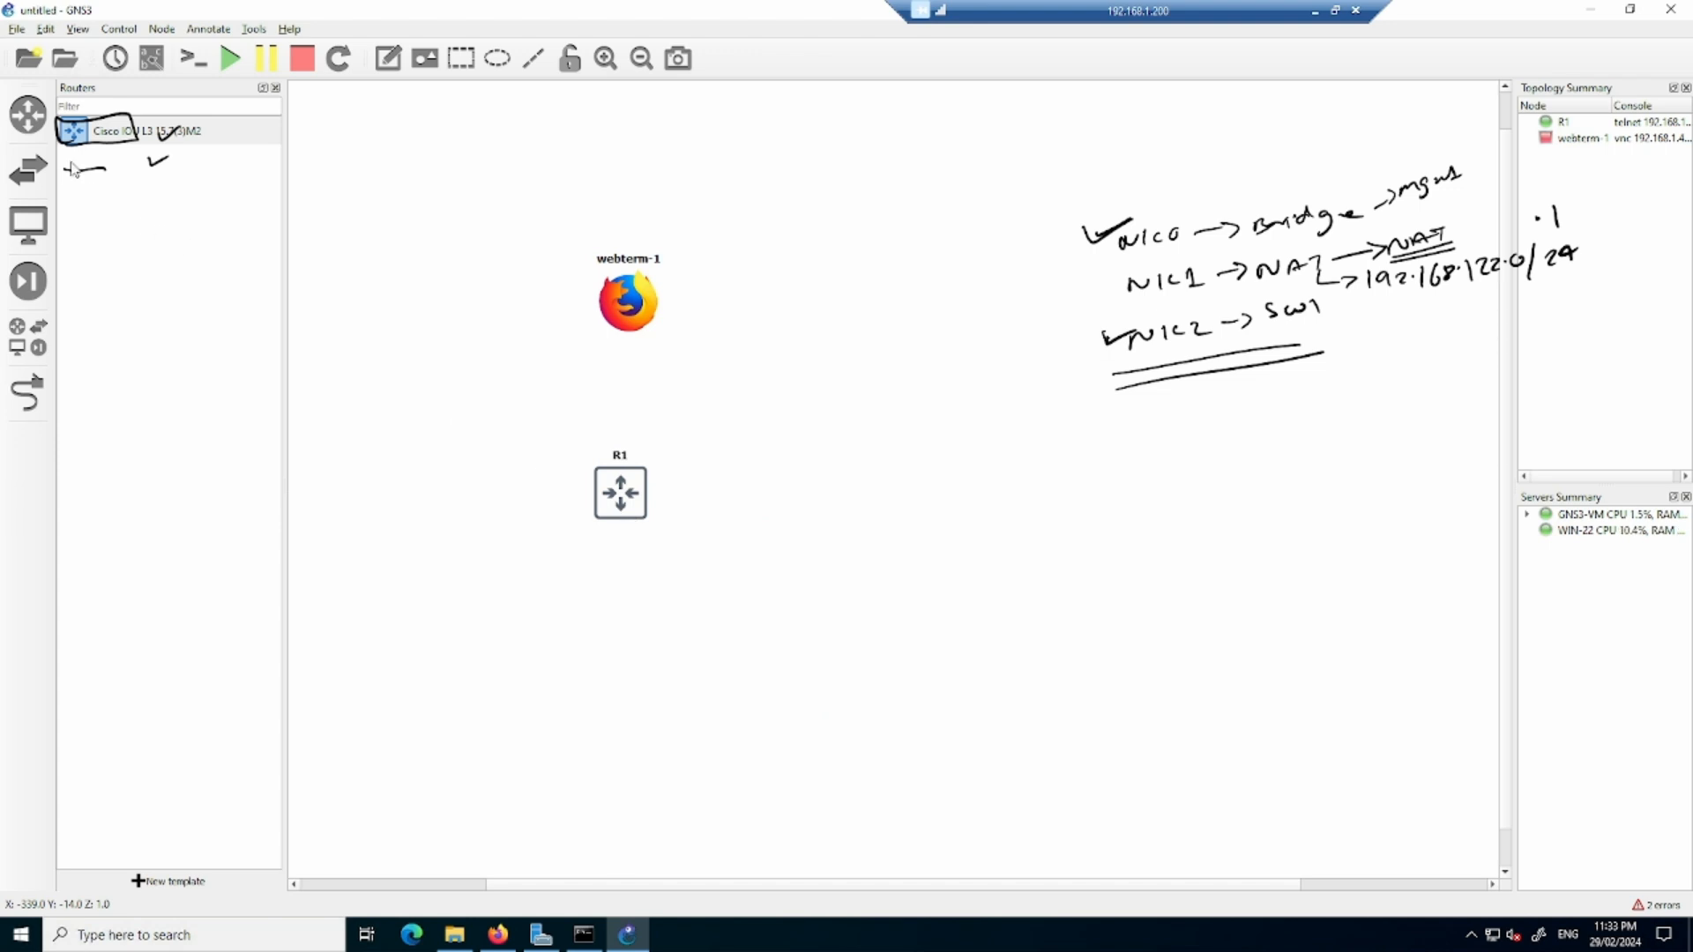
# - Place a Cloud node hosted on the GNS3-VM server in the workspace, to the right of webterm-1
pyautogui.click(28, 169)
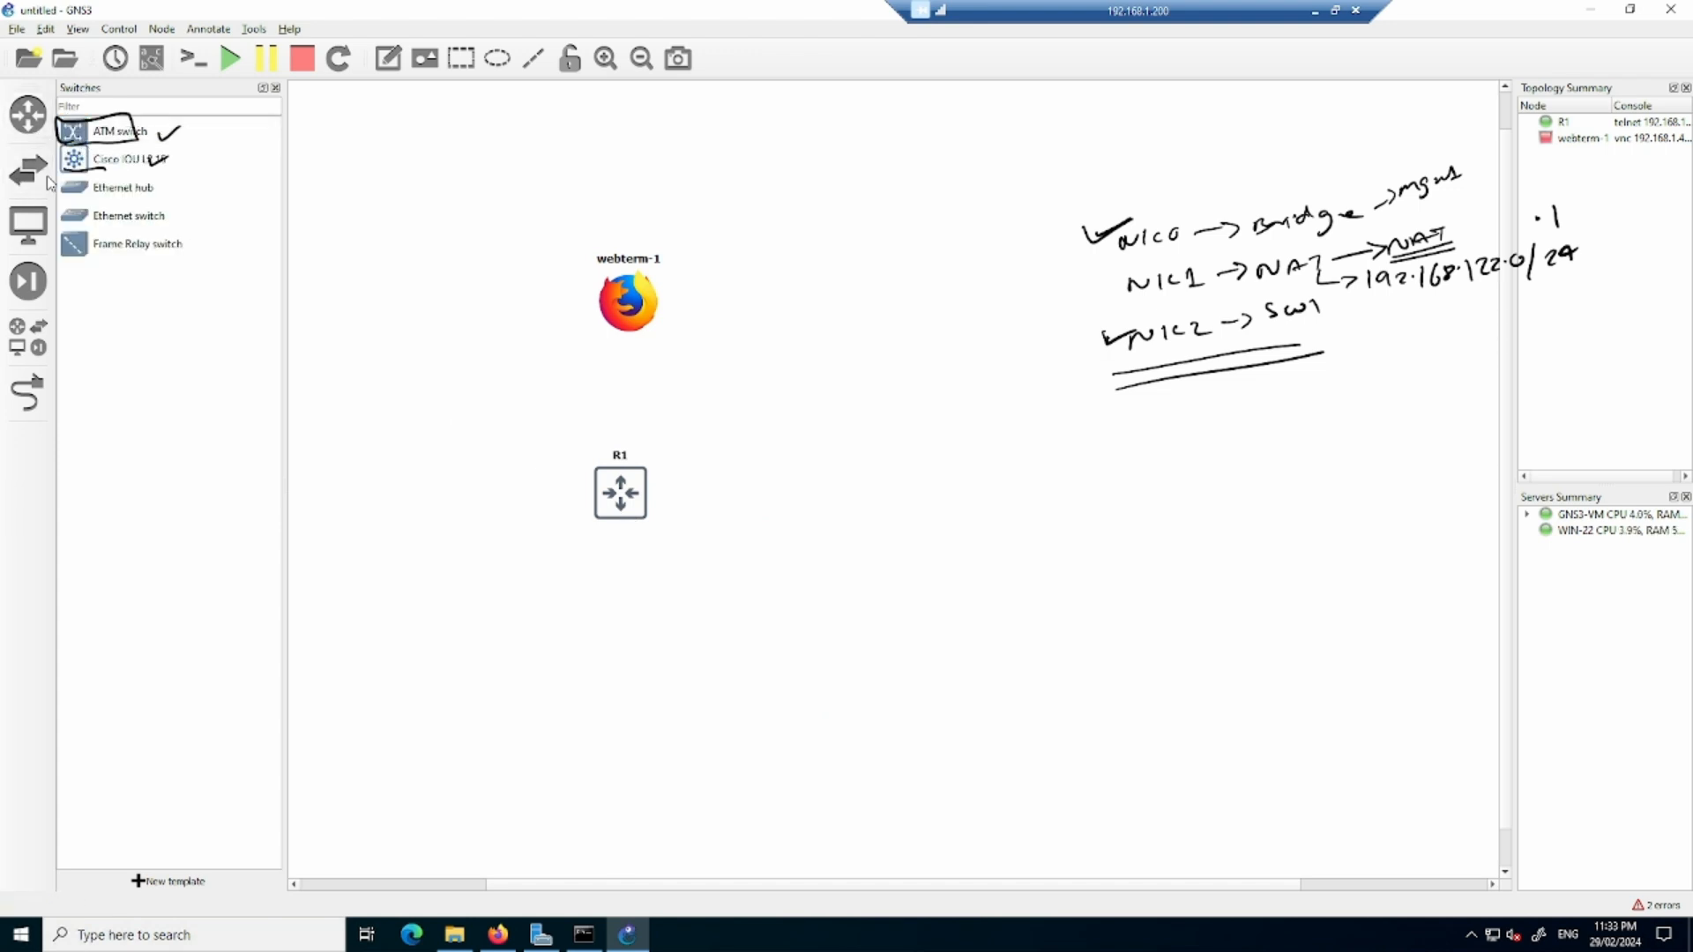
pyautogui.click(28, 225)
pyautogui.moveTo(85, 144); pyautogui.dragTo(931, 346)
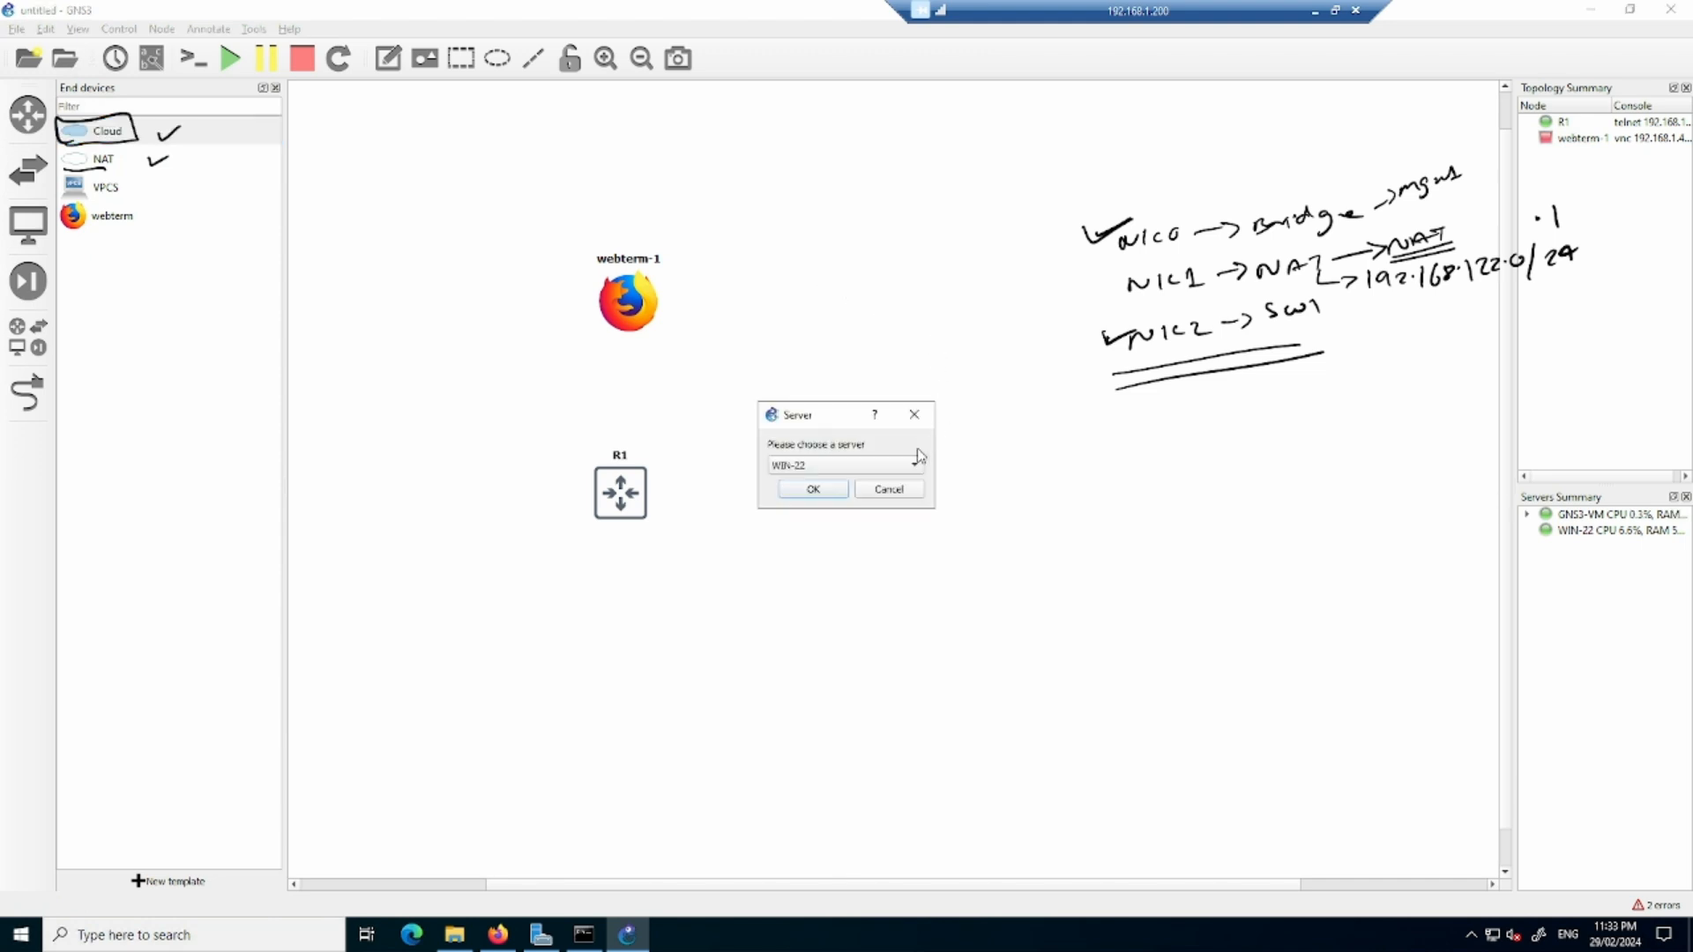
pyautogui.click(845, 468)
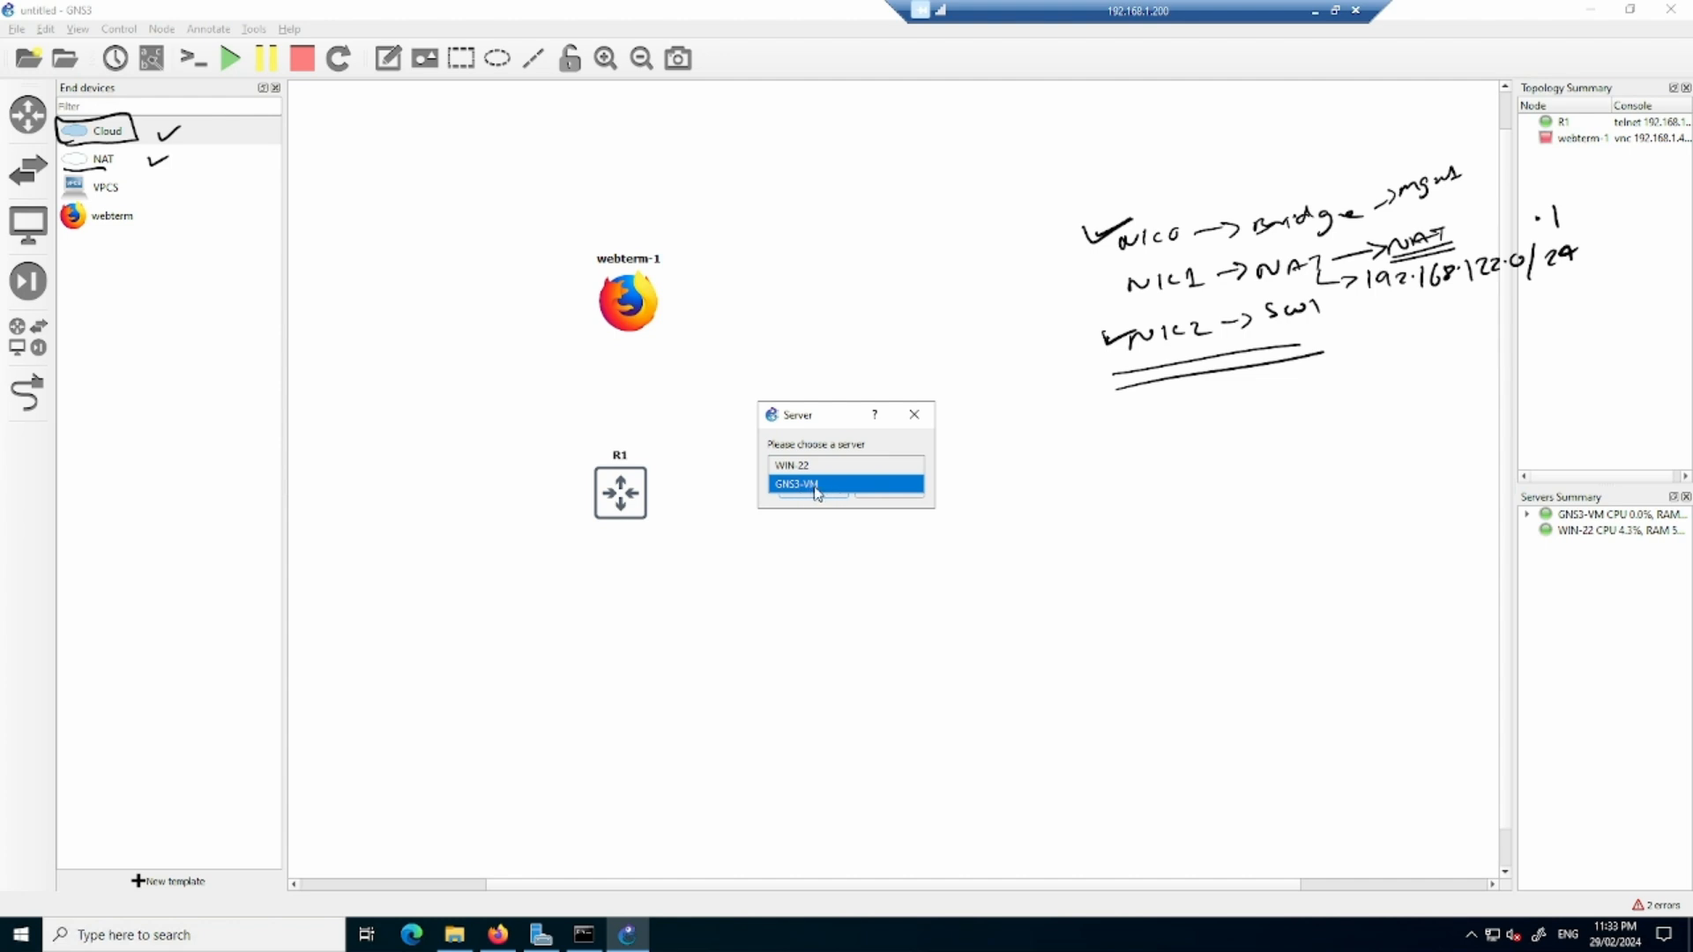
pyautogui.click(818, 485)
pyautogui.click(823, 490)
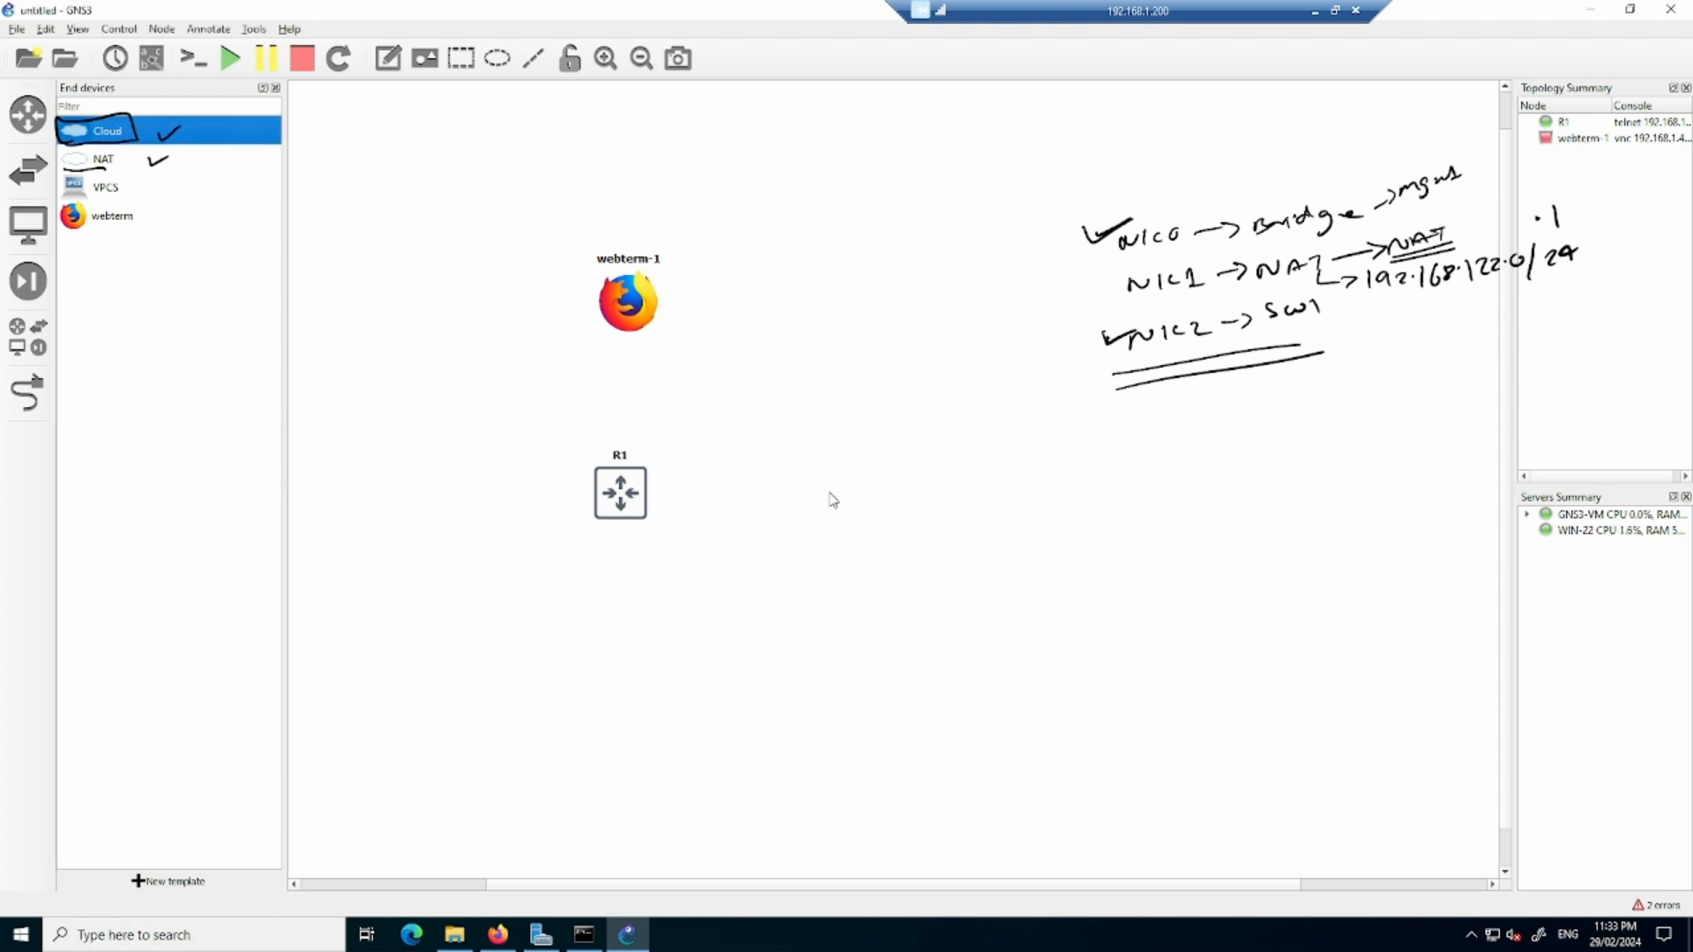
pyautogui.moveTo(1019, 388); pyautogui.dragTo(964, 384)
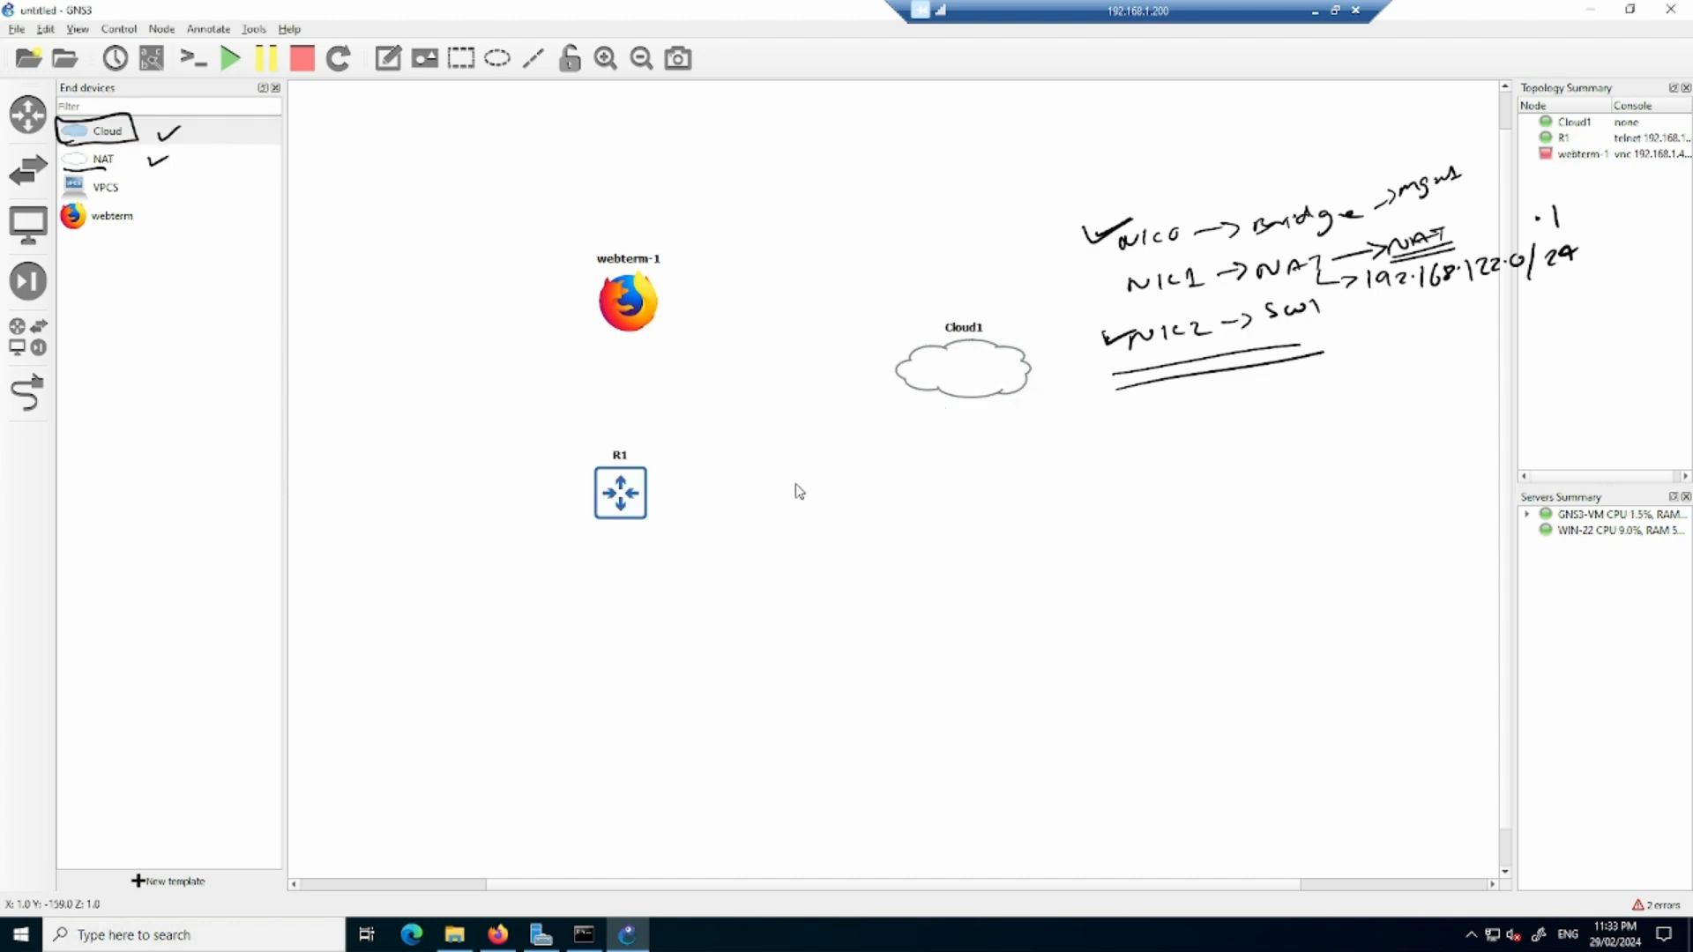
# - Link Ethernet0/0 of R1 to eth2 of Cloud1
pyautogui.click(37, 399)
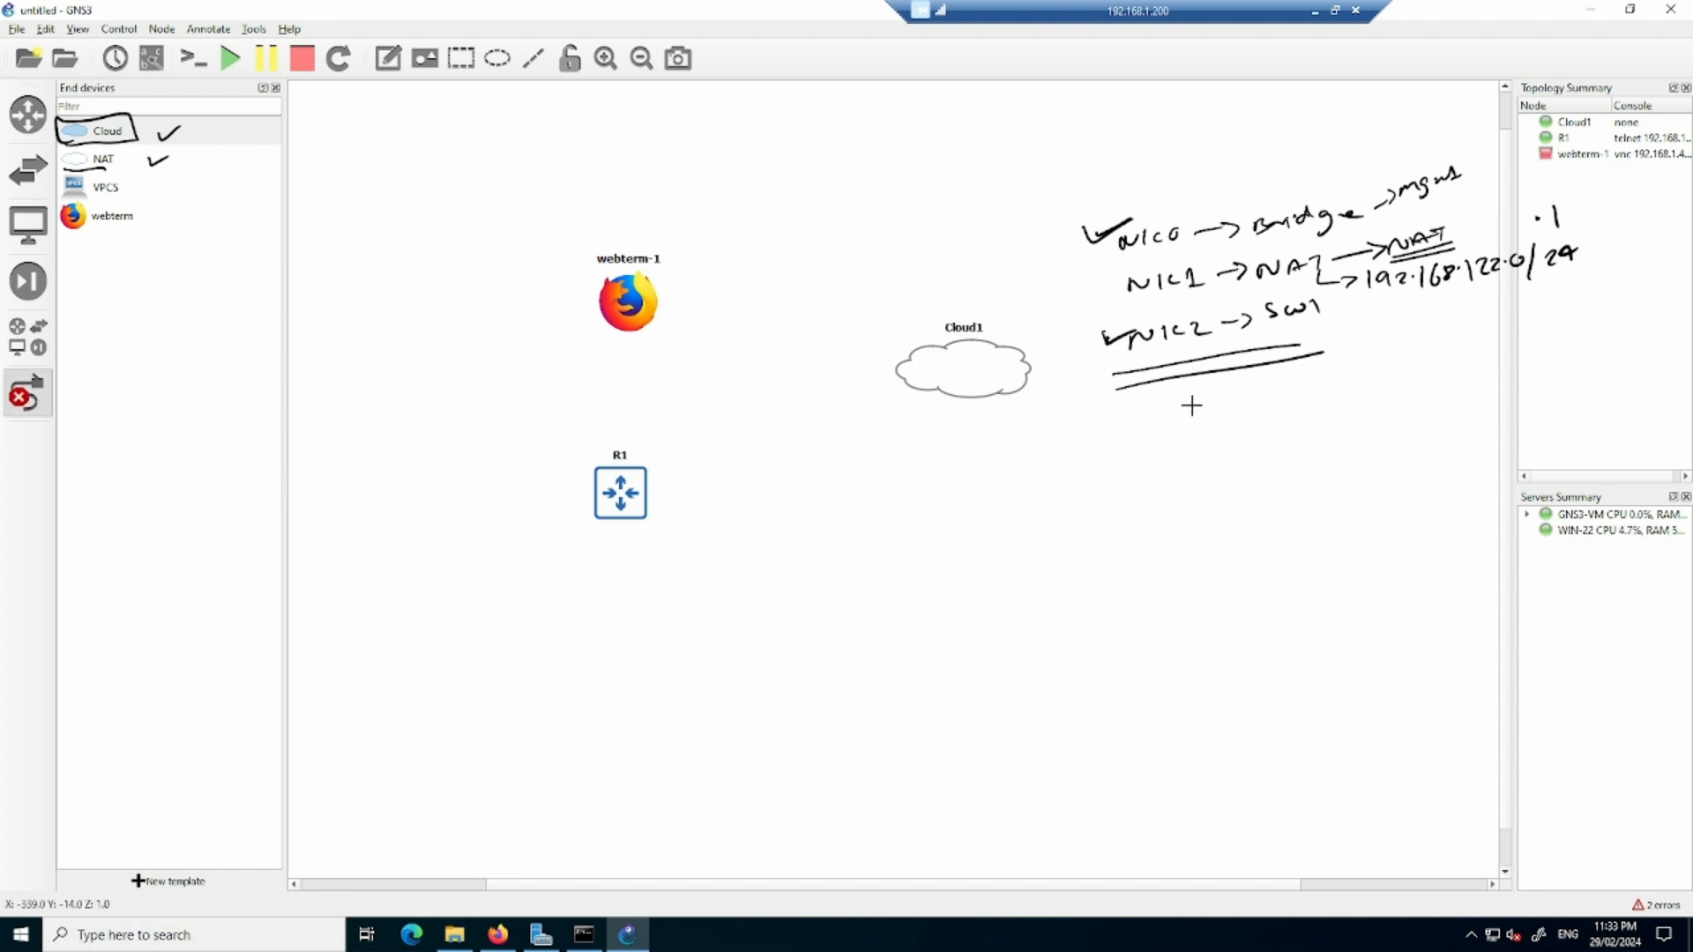
pyautogui.click(618, 479)
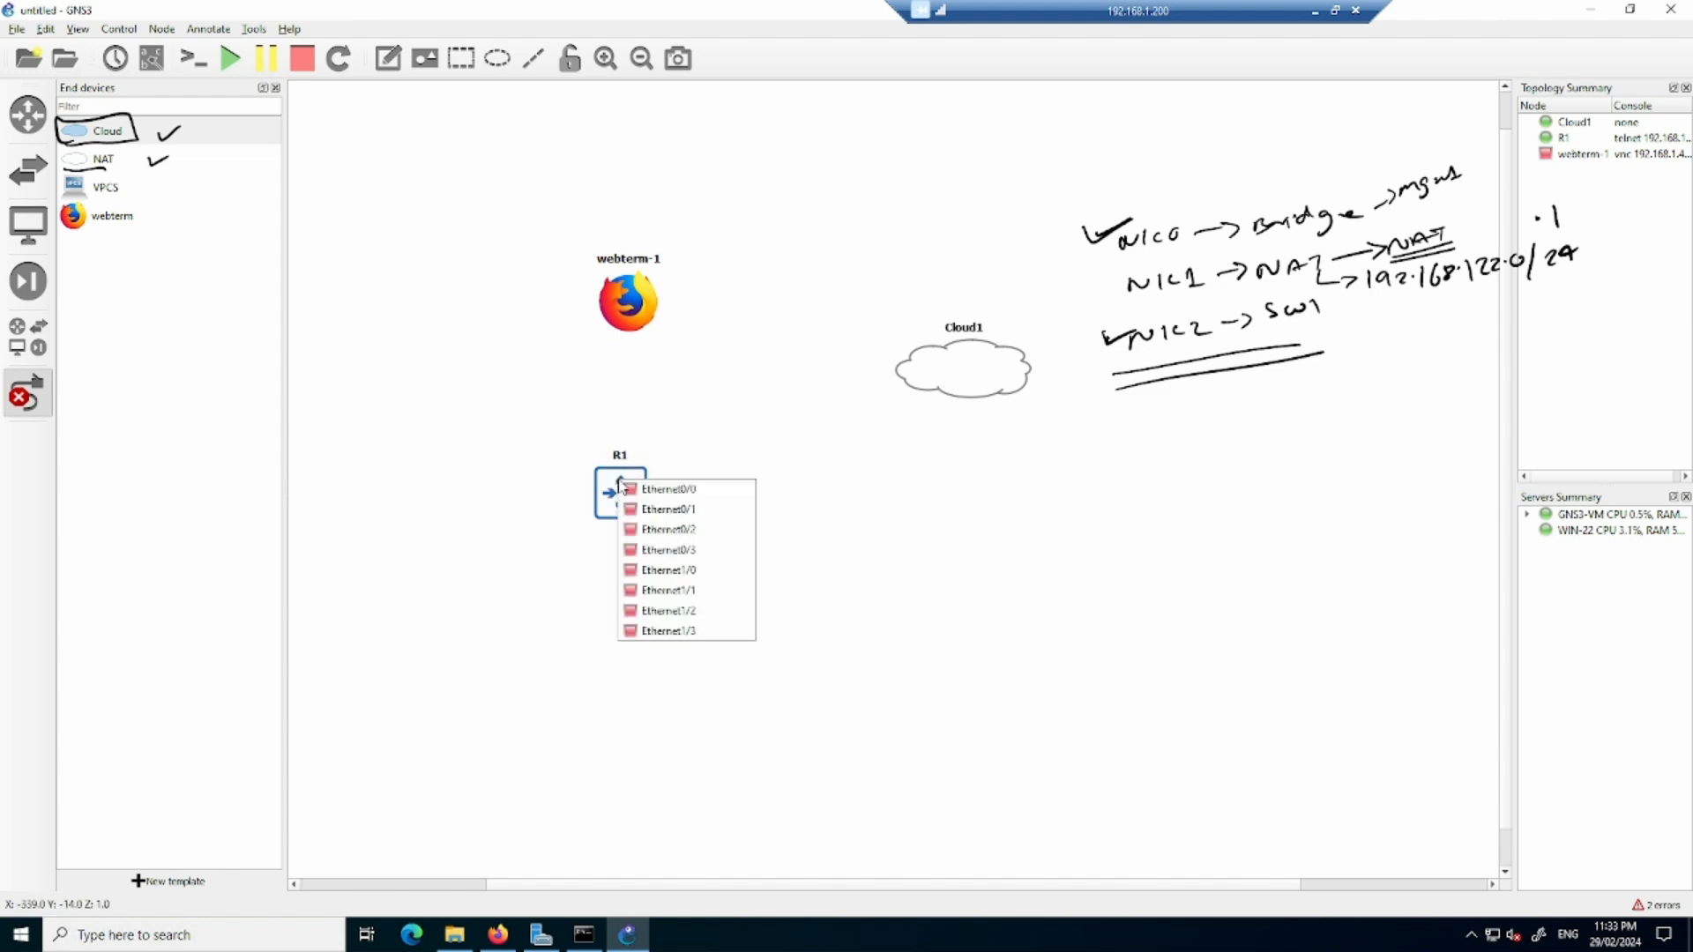
pyautogui.click(657, 490)
pyautogui.click(932, 379)
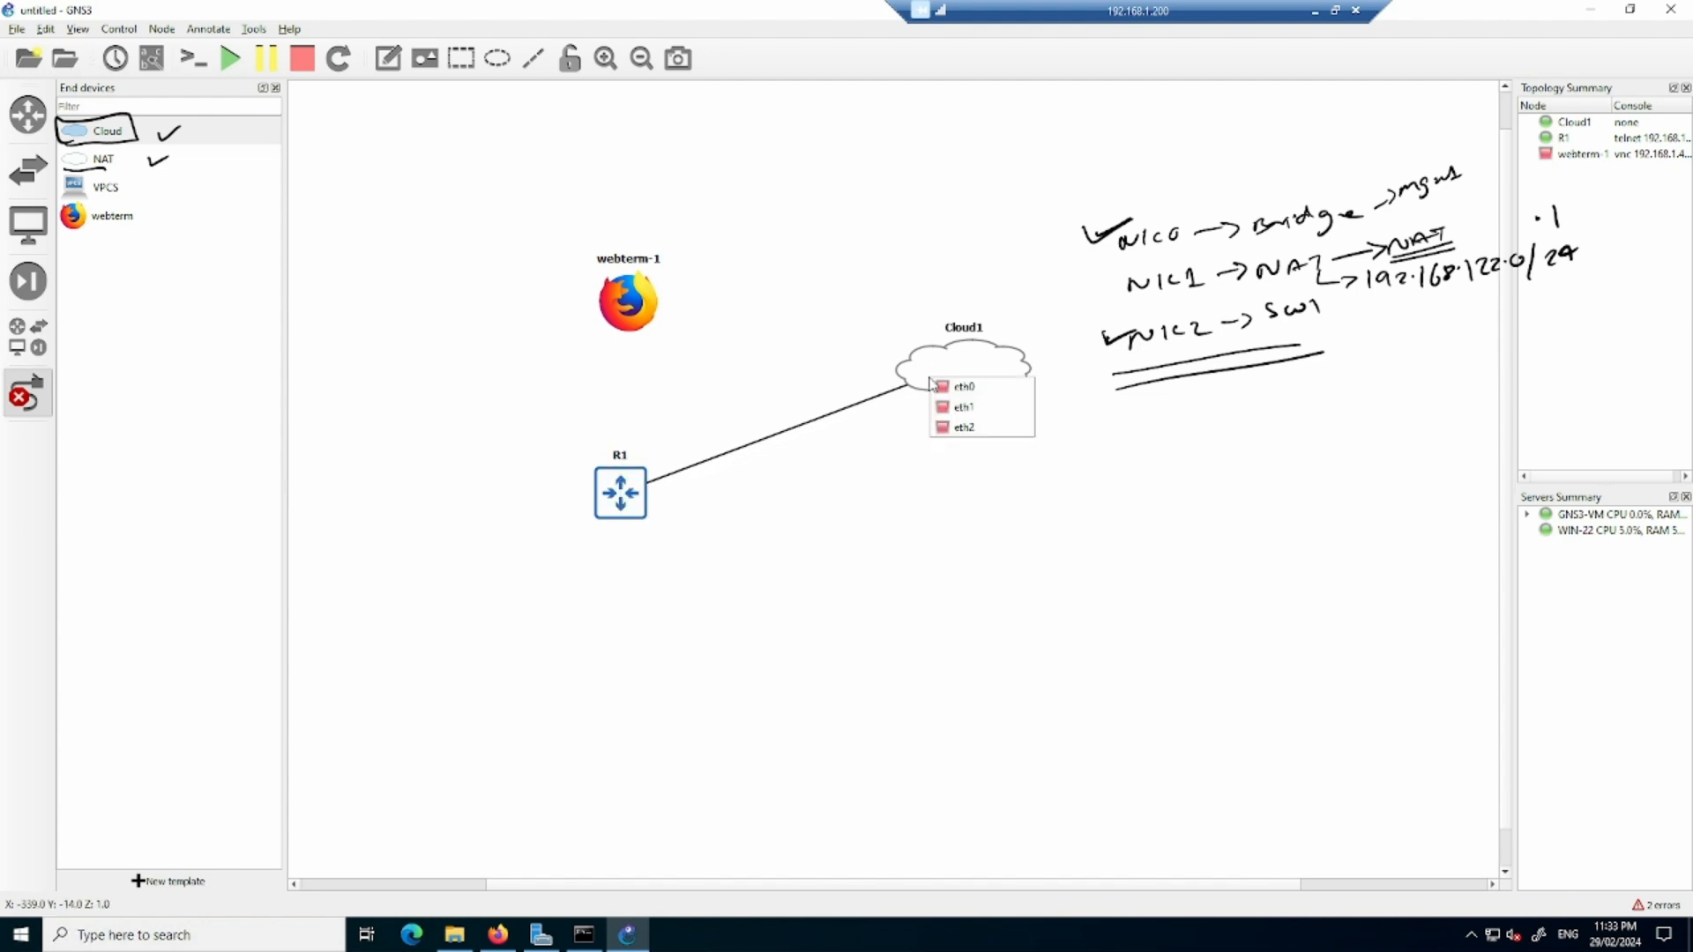
pyautogui.click(969, 427)
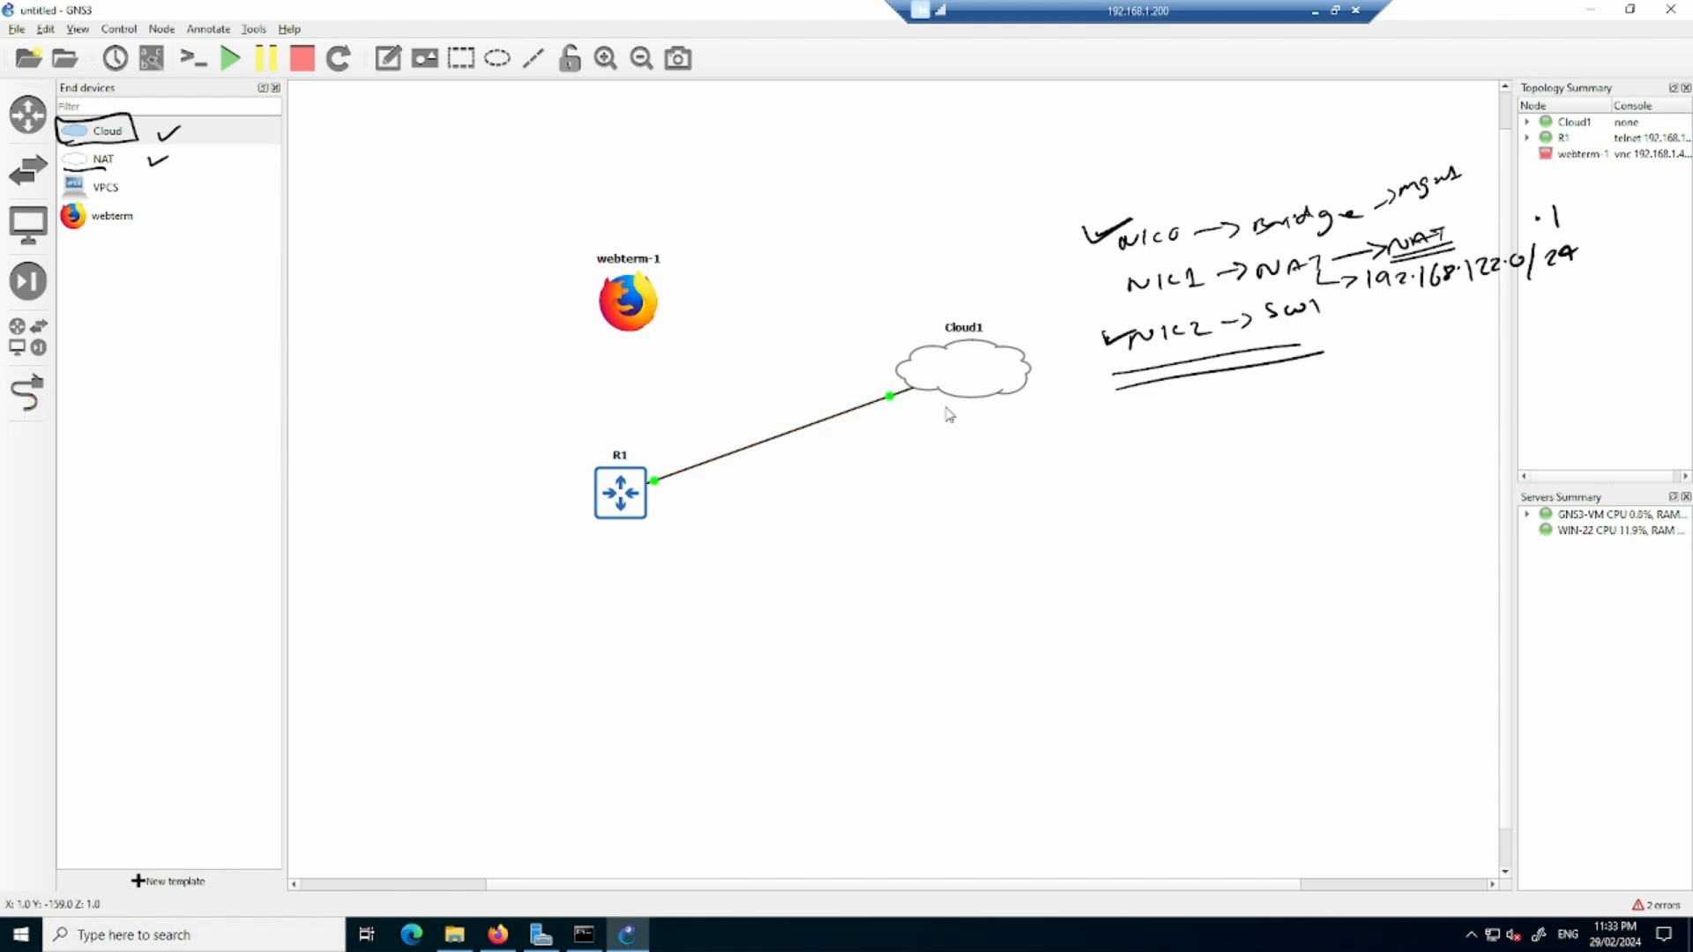
# - Open R1's console and check the IPv4 address of the VMnet2 adapter in the Command Prompt window, then minimize that window
pyautogui.rightClick(629, 492)
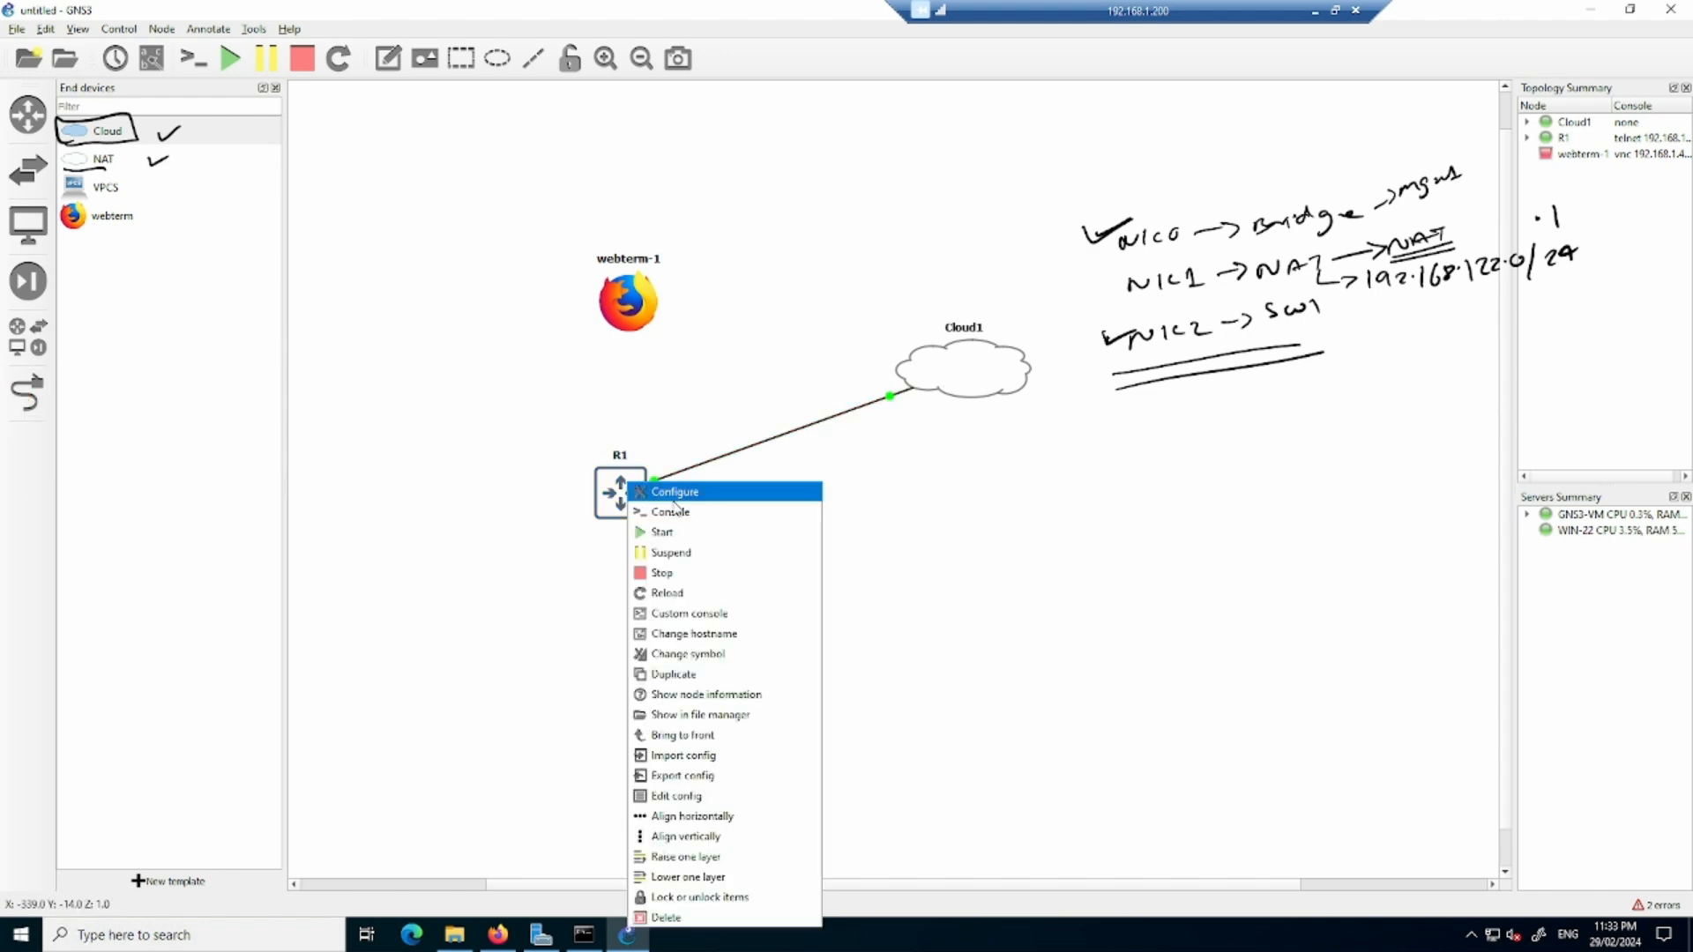
pyautogui.click(680, 513)
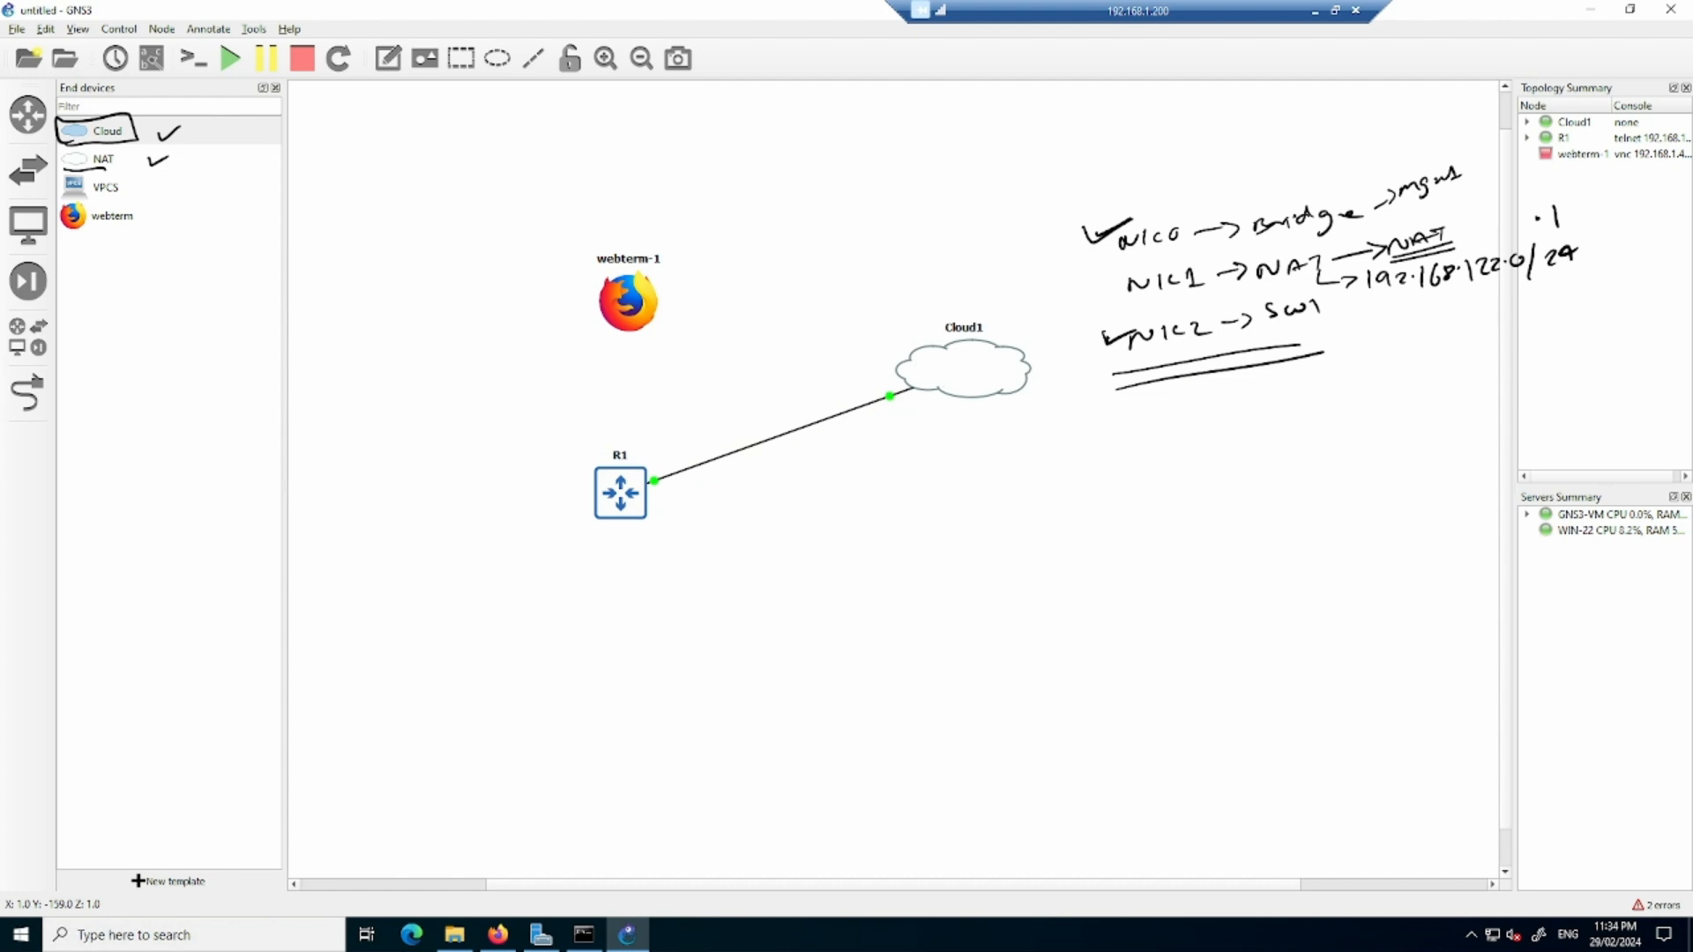
pyautogui.hotkey('alt', 'Tab')
pyautogui.moveTo(737, 349); pyautogui.dragTo(623, 350)
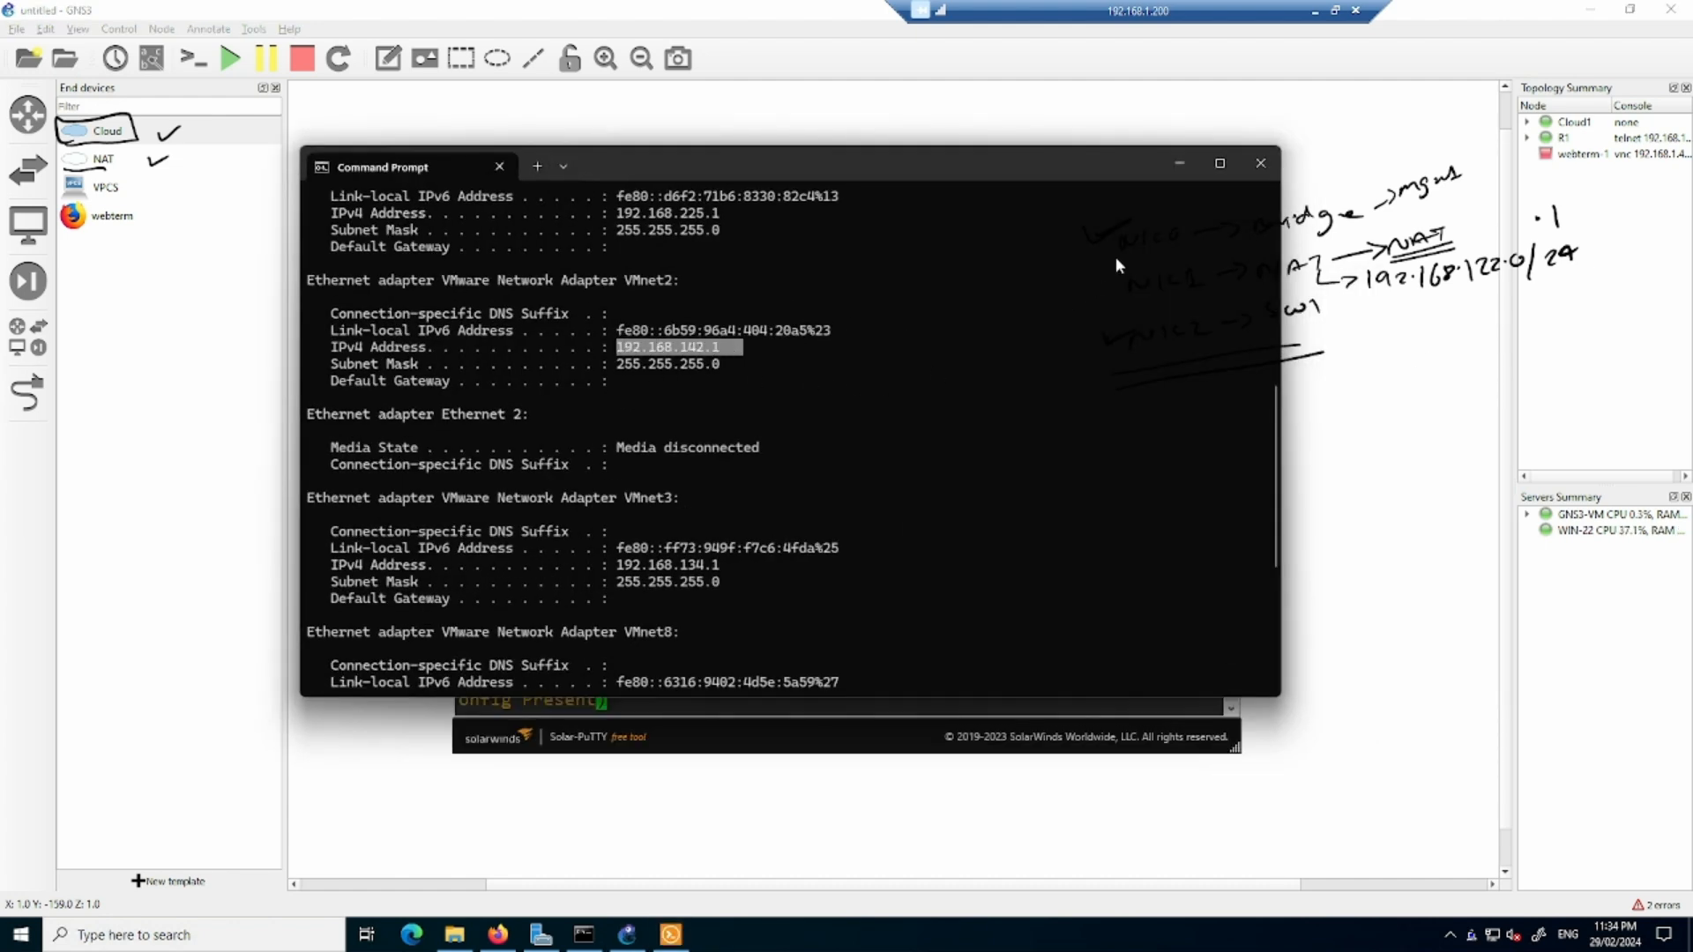
pyautogui.click(1178, 164)
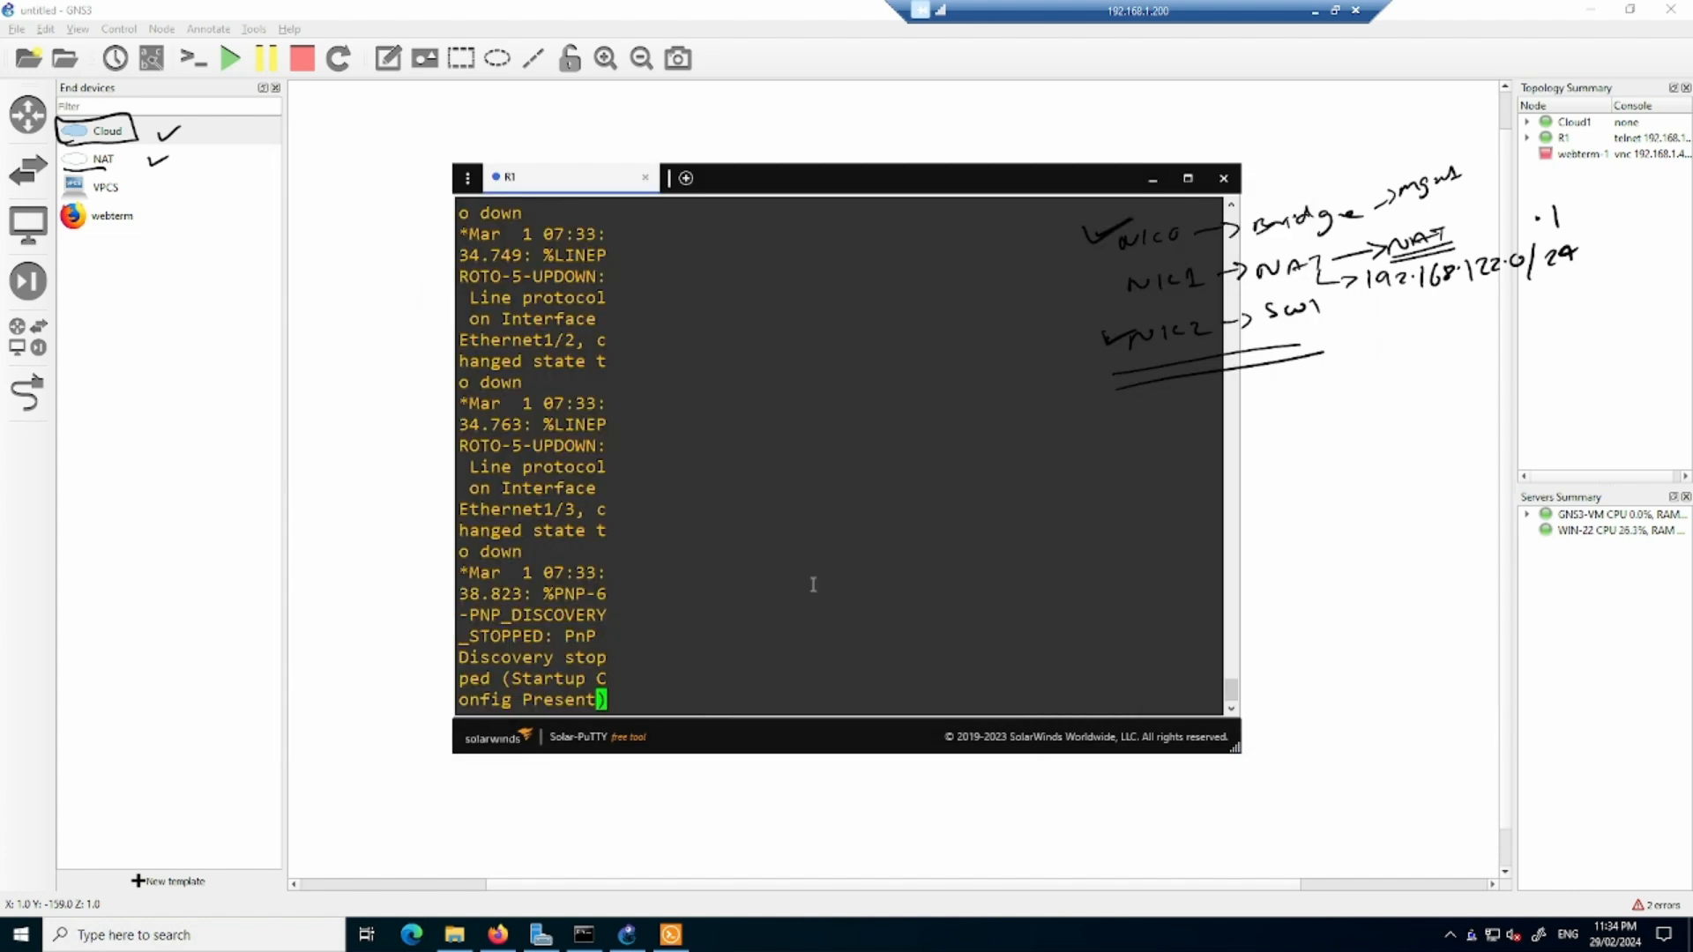
# - Enter configuration mode on R1 and assign IP address 192.168.142.10 with mask 255.255.255.0 to interface e0/0
pyautogui.press('Return')
pyautogui.press('Return')
pyautogui.write('conf t')
pyautogui.press('Return')
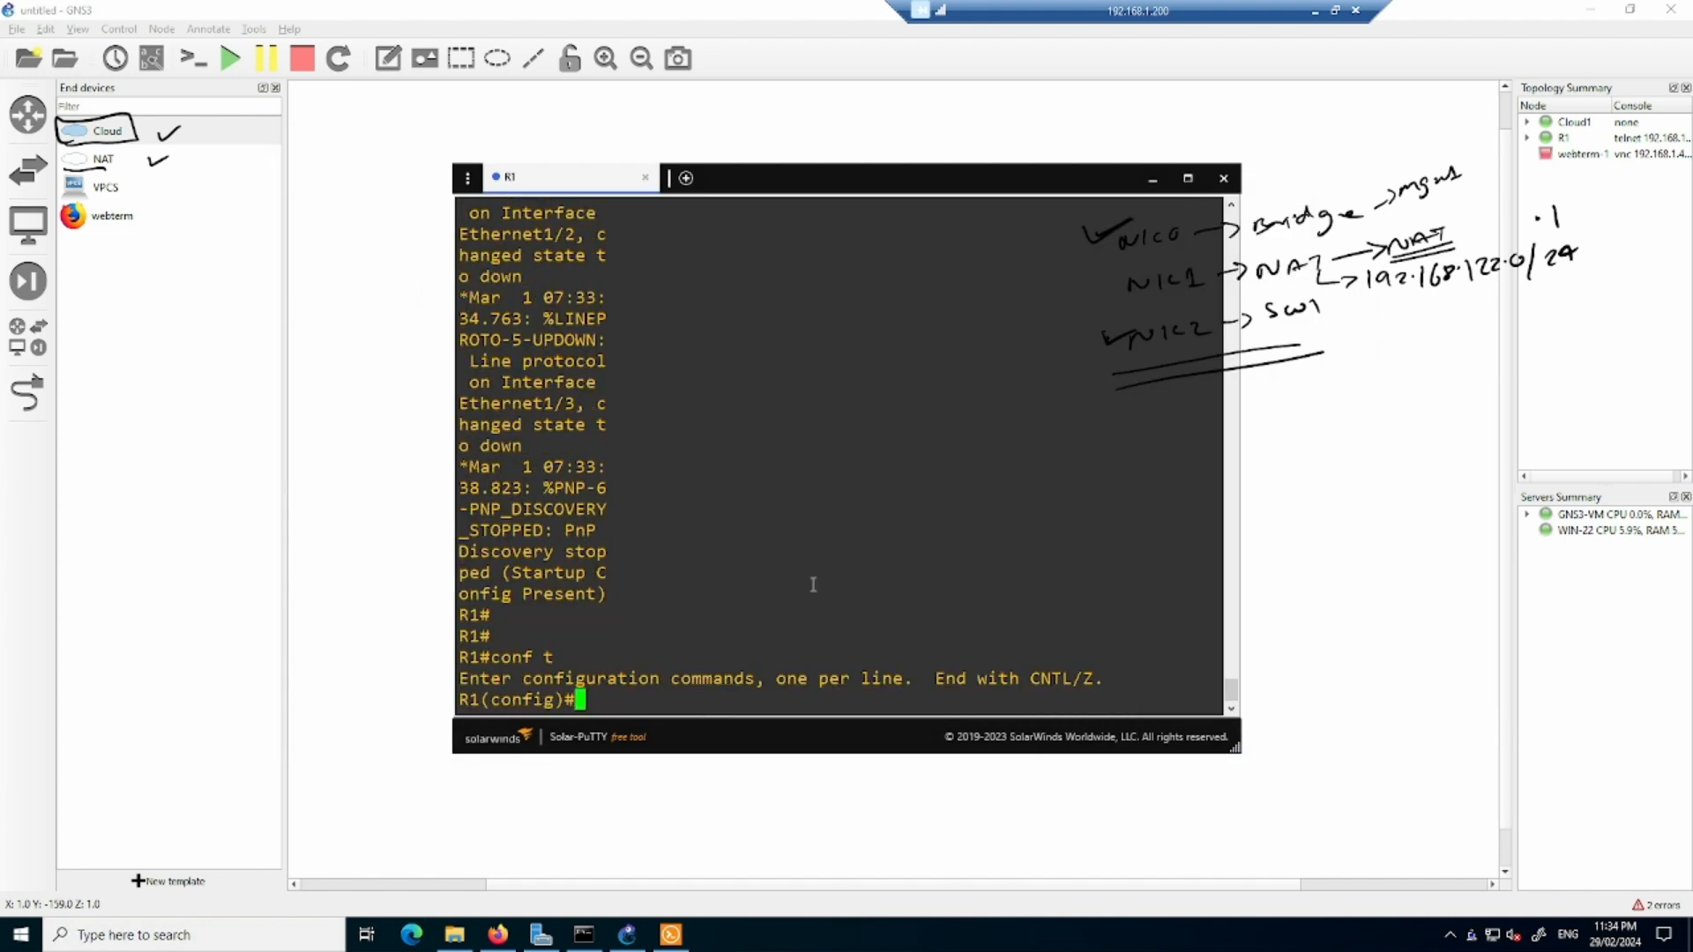
pyautogui.press('Return')
pyautogui.write('int e0/0')
pyautogui.press('Return')
pyautogui.write('ip add ')
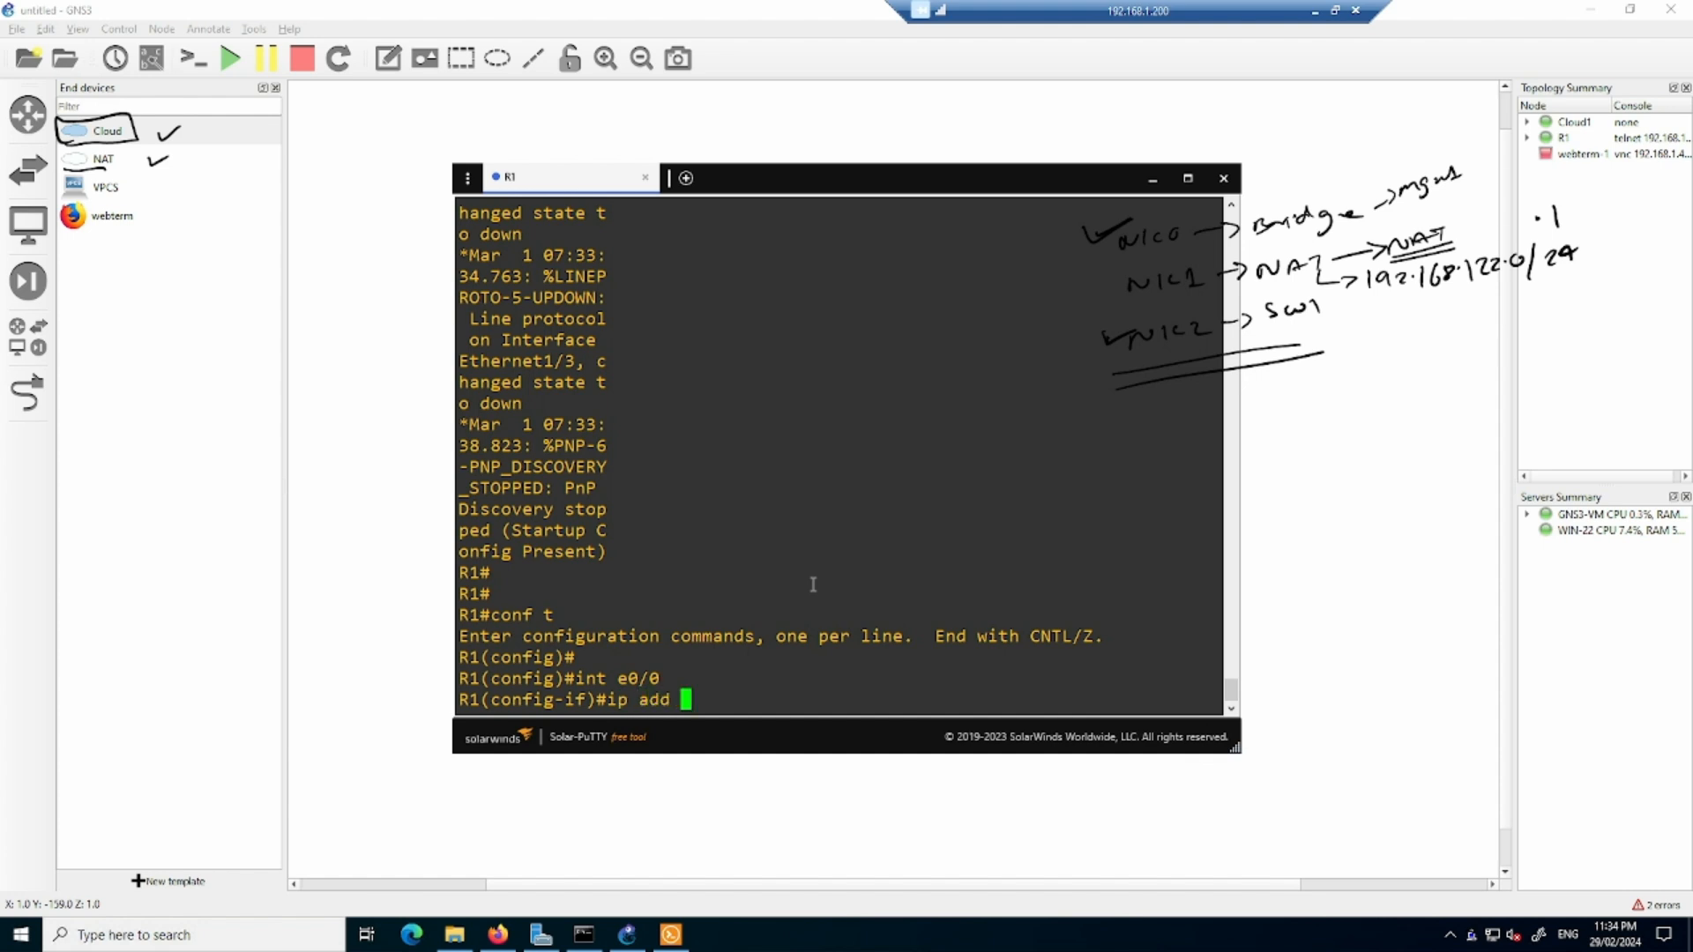
pyautogui.write('192.168.142.10 2')
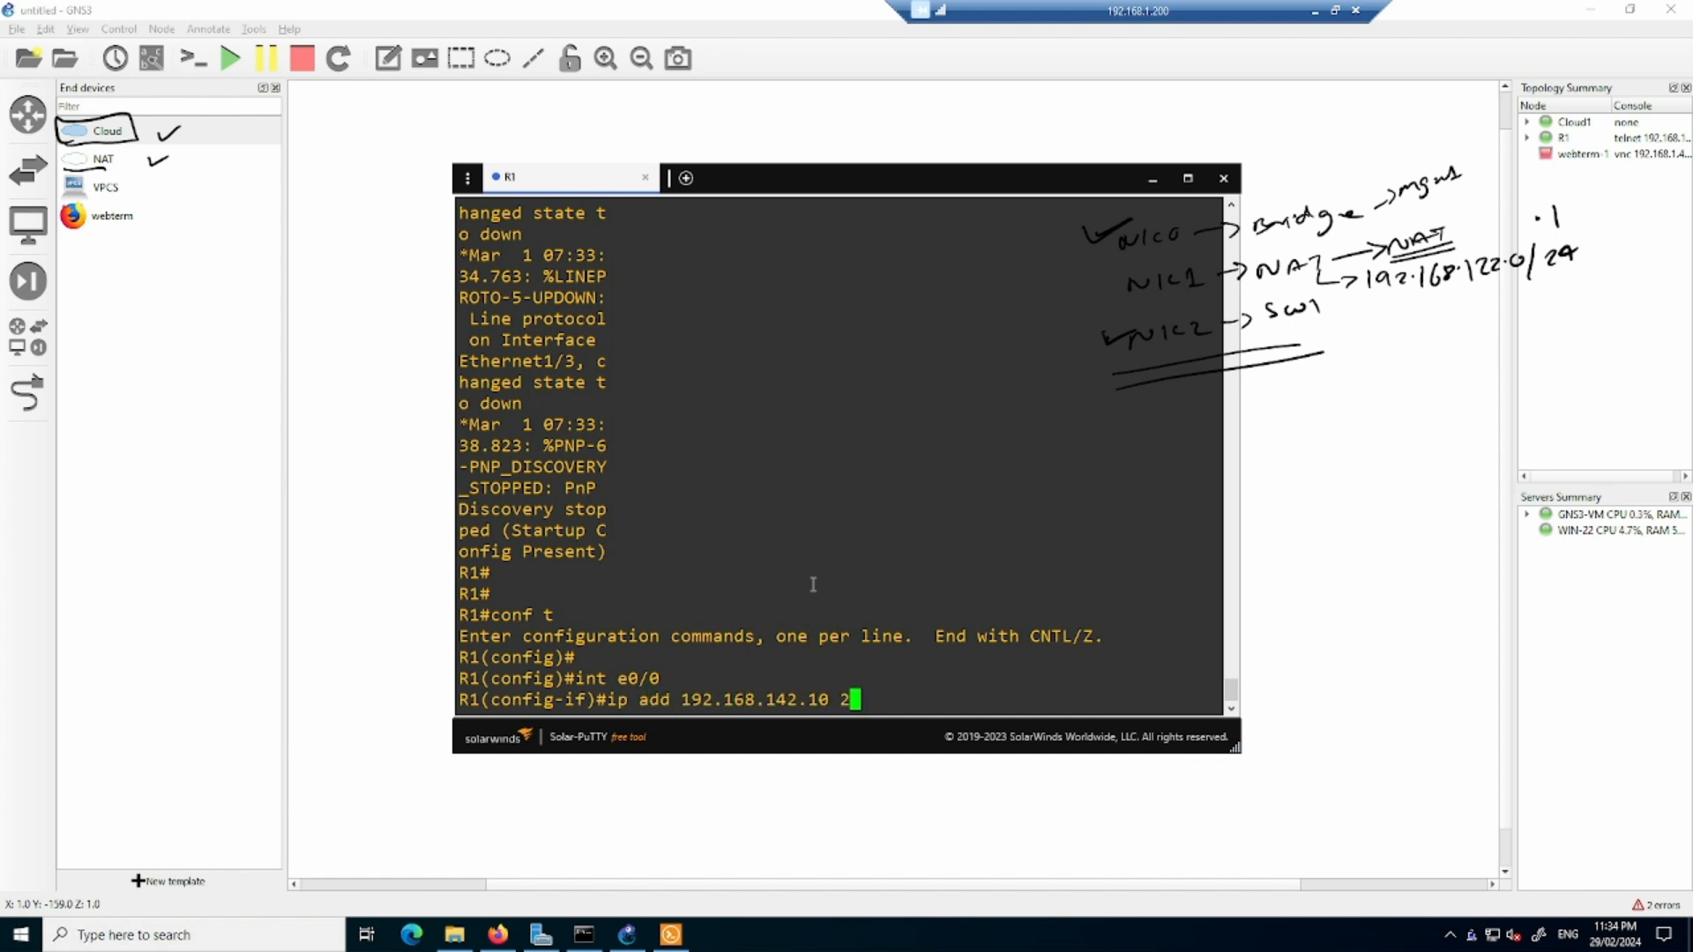
pyautogui.write('55.255.255.0')
pyautogui.press('Return')
# - Enable R1's interface e0/0 with no sh and exit interface configuration
pyautogui.write('no sh')
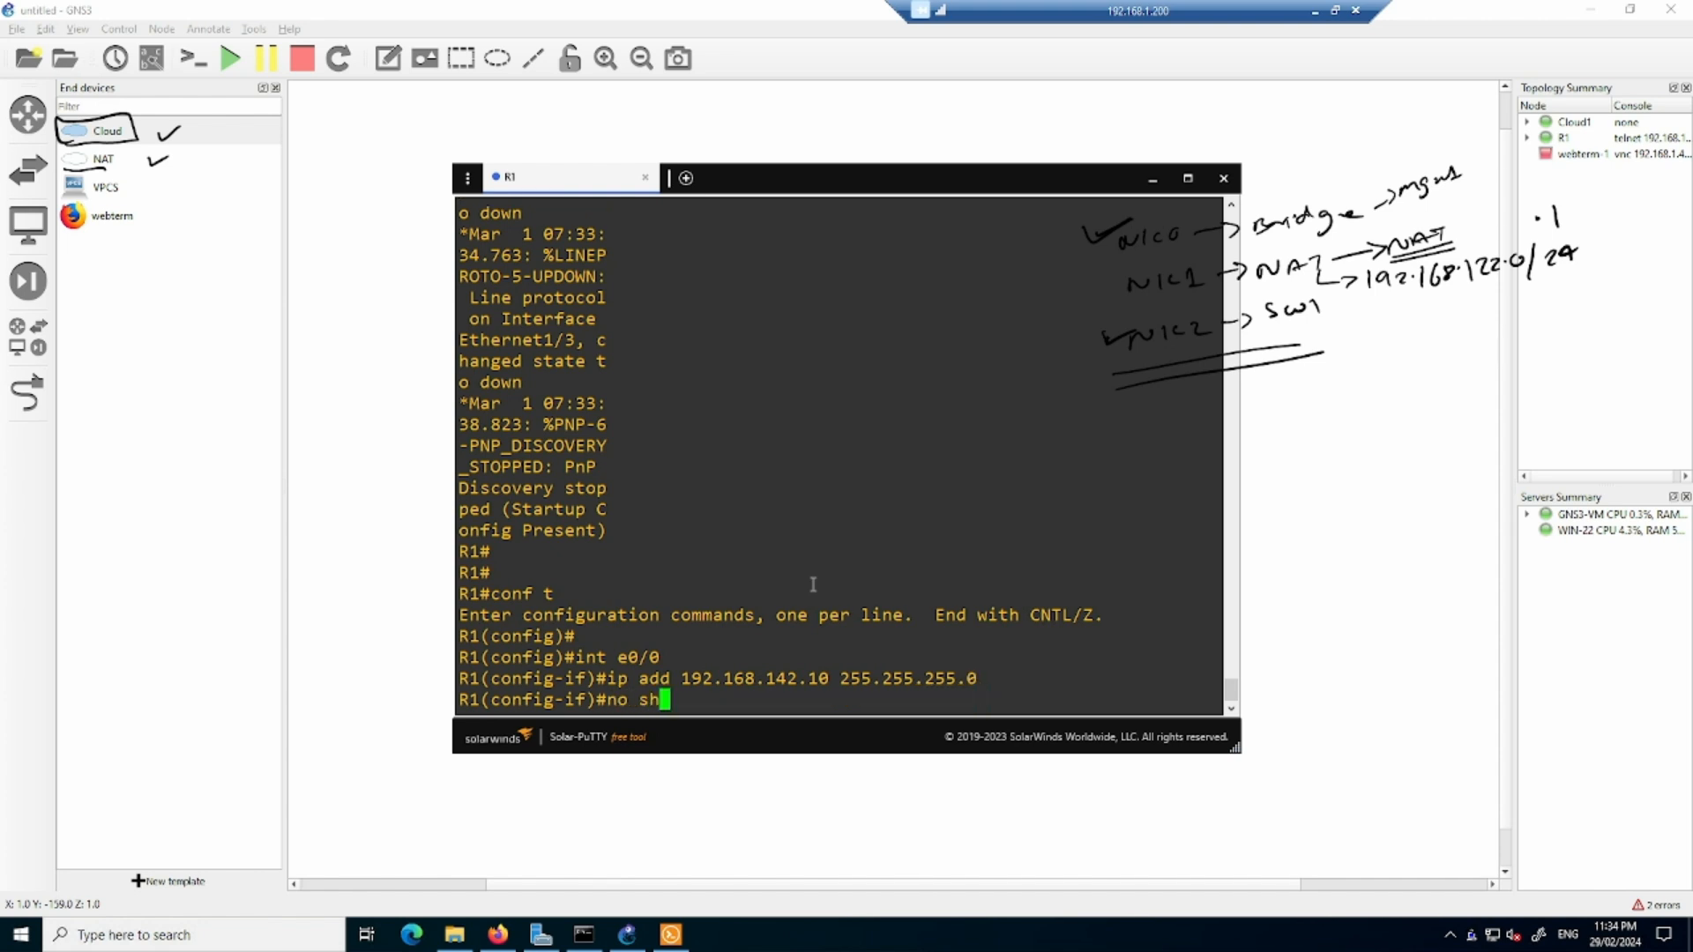
pyautogui.press('Return')
pyautogui.write('exit')
pyautogui.press('Return')
pyautogui.press('Return')
pyautogui.press('Return')
pyautogui.press('Return')
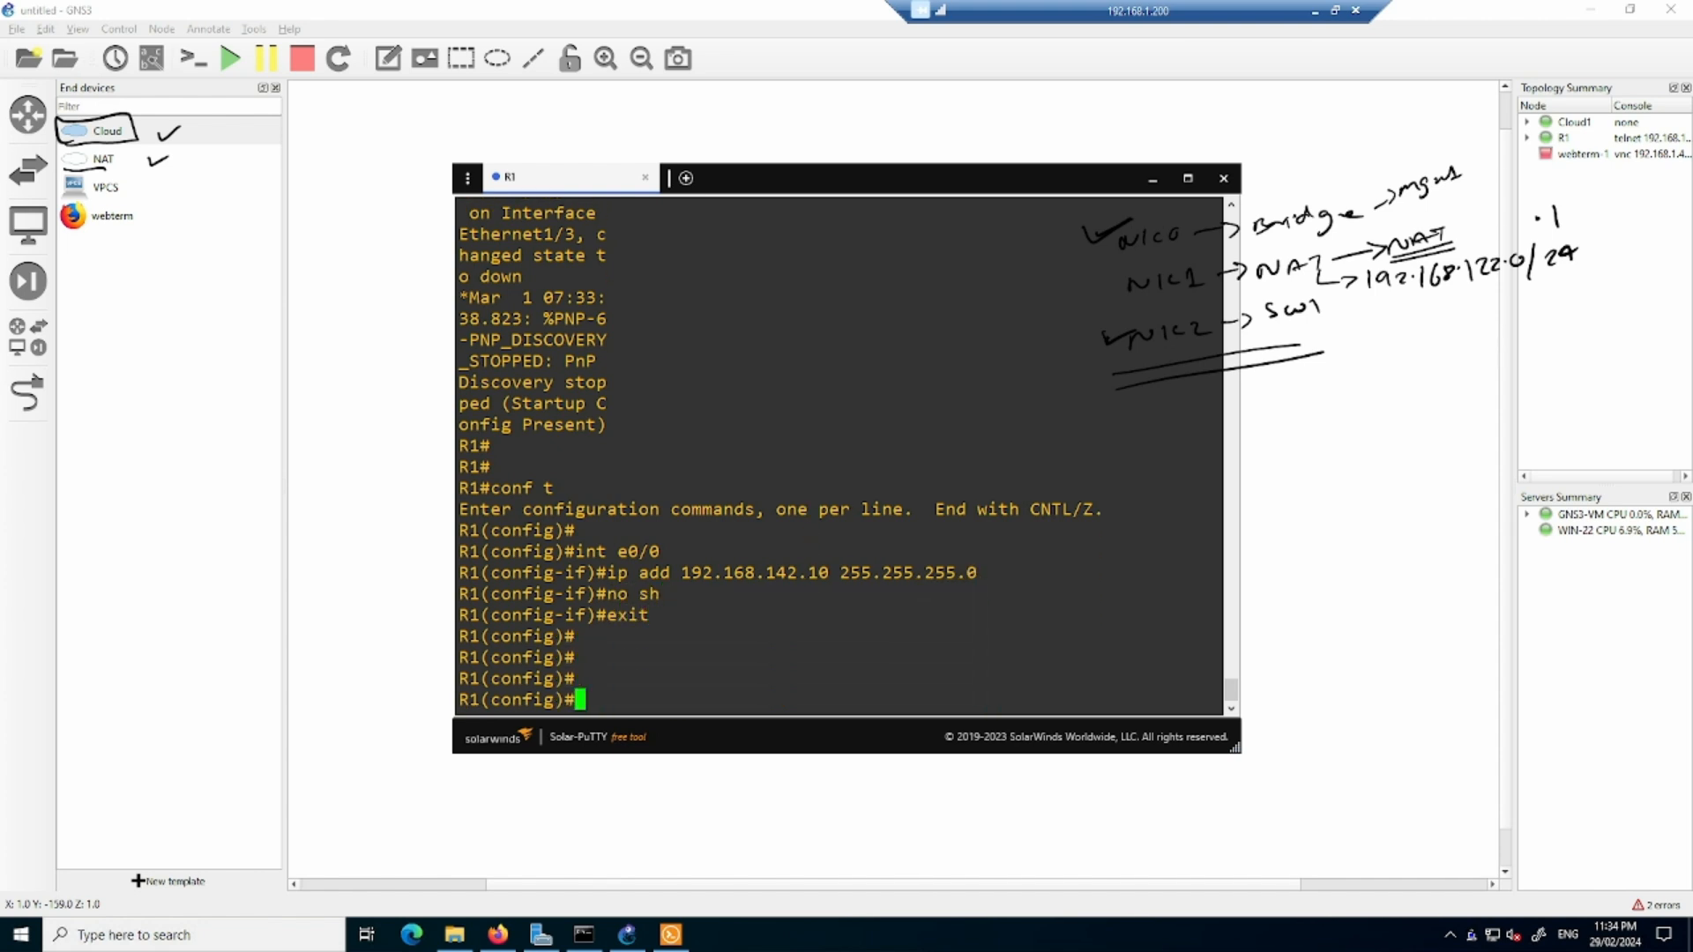
# - Ping 192.168.142.10 from the Command Prompt window, then minimize it
pyautogui.hotkey('alt', 'Tab')
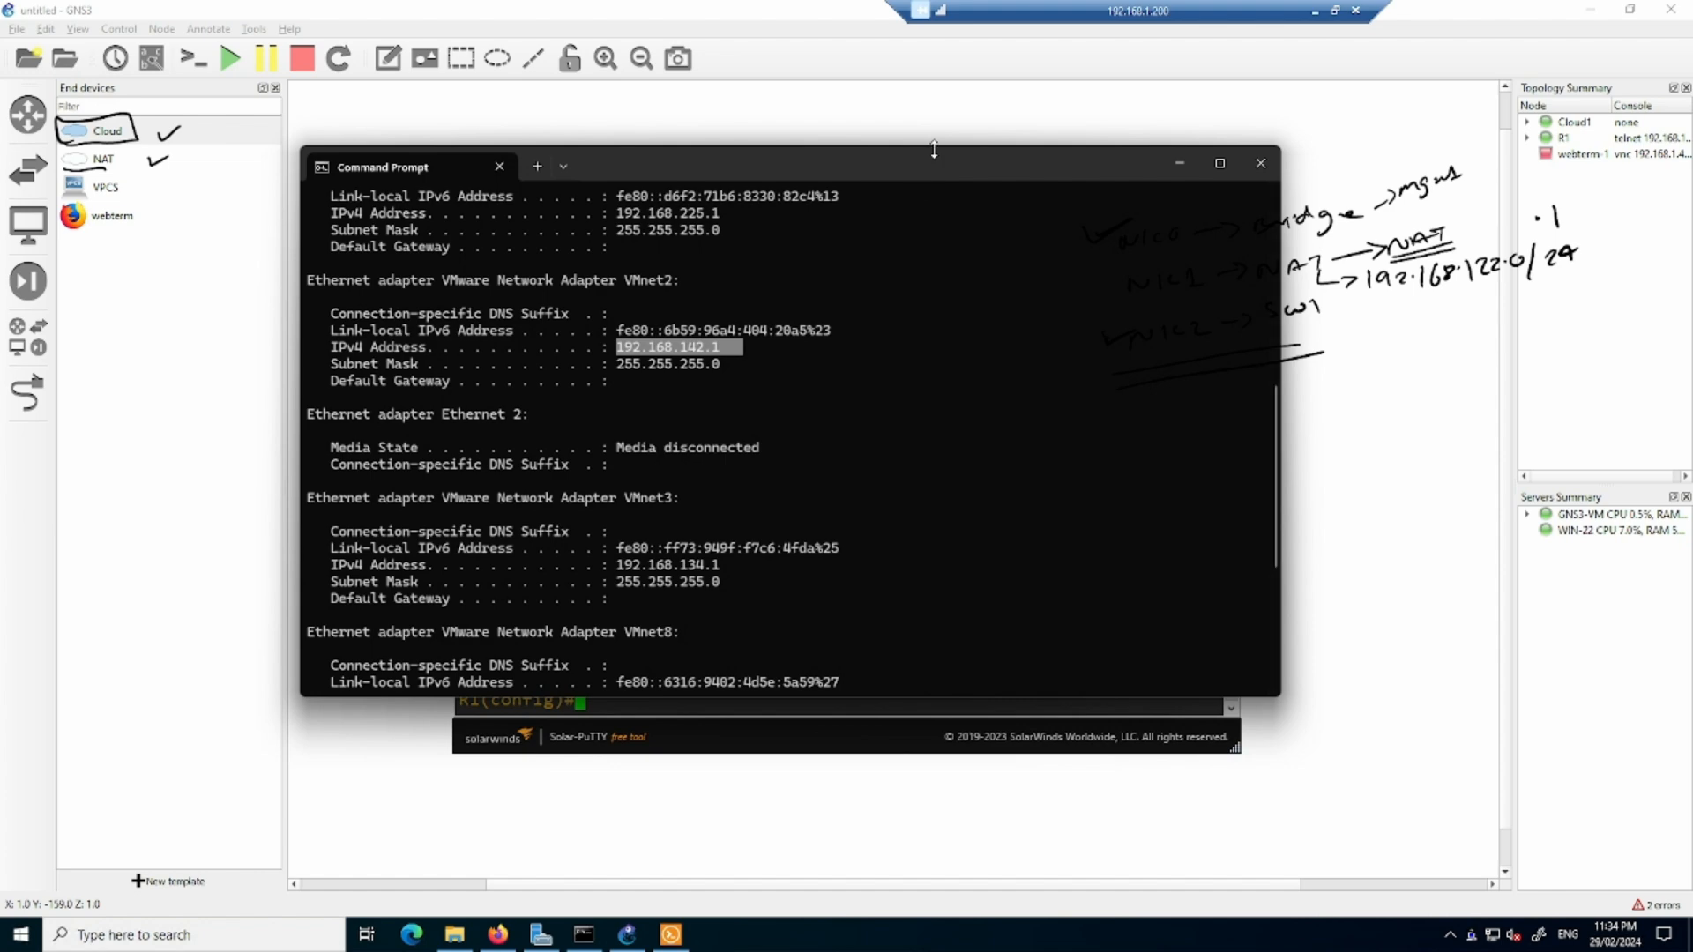
pyautogui.moveTo(919, 273); pyautogui.dragTo(935, 170)
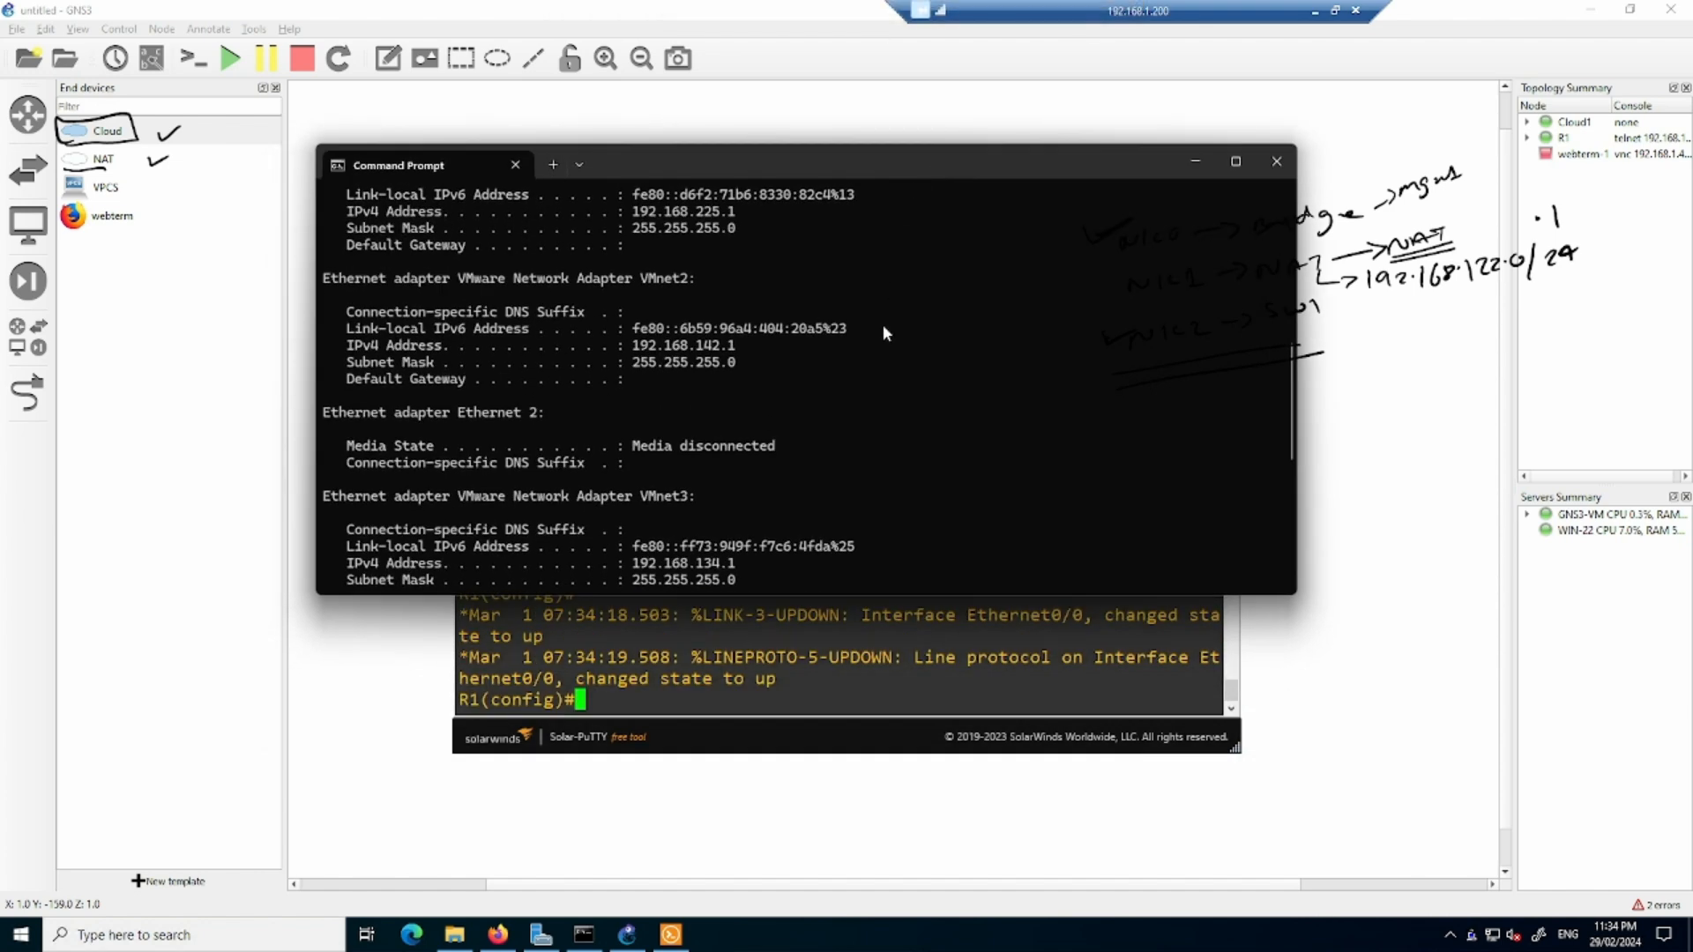
pyautogui.write('ping 192.168.142.10')
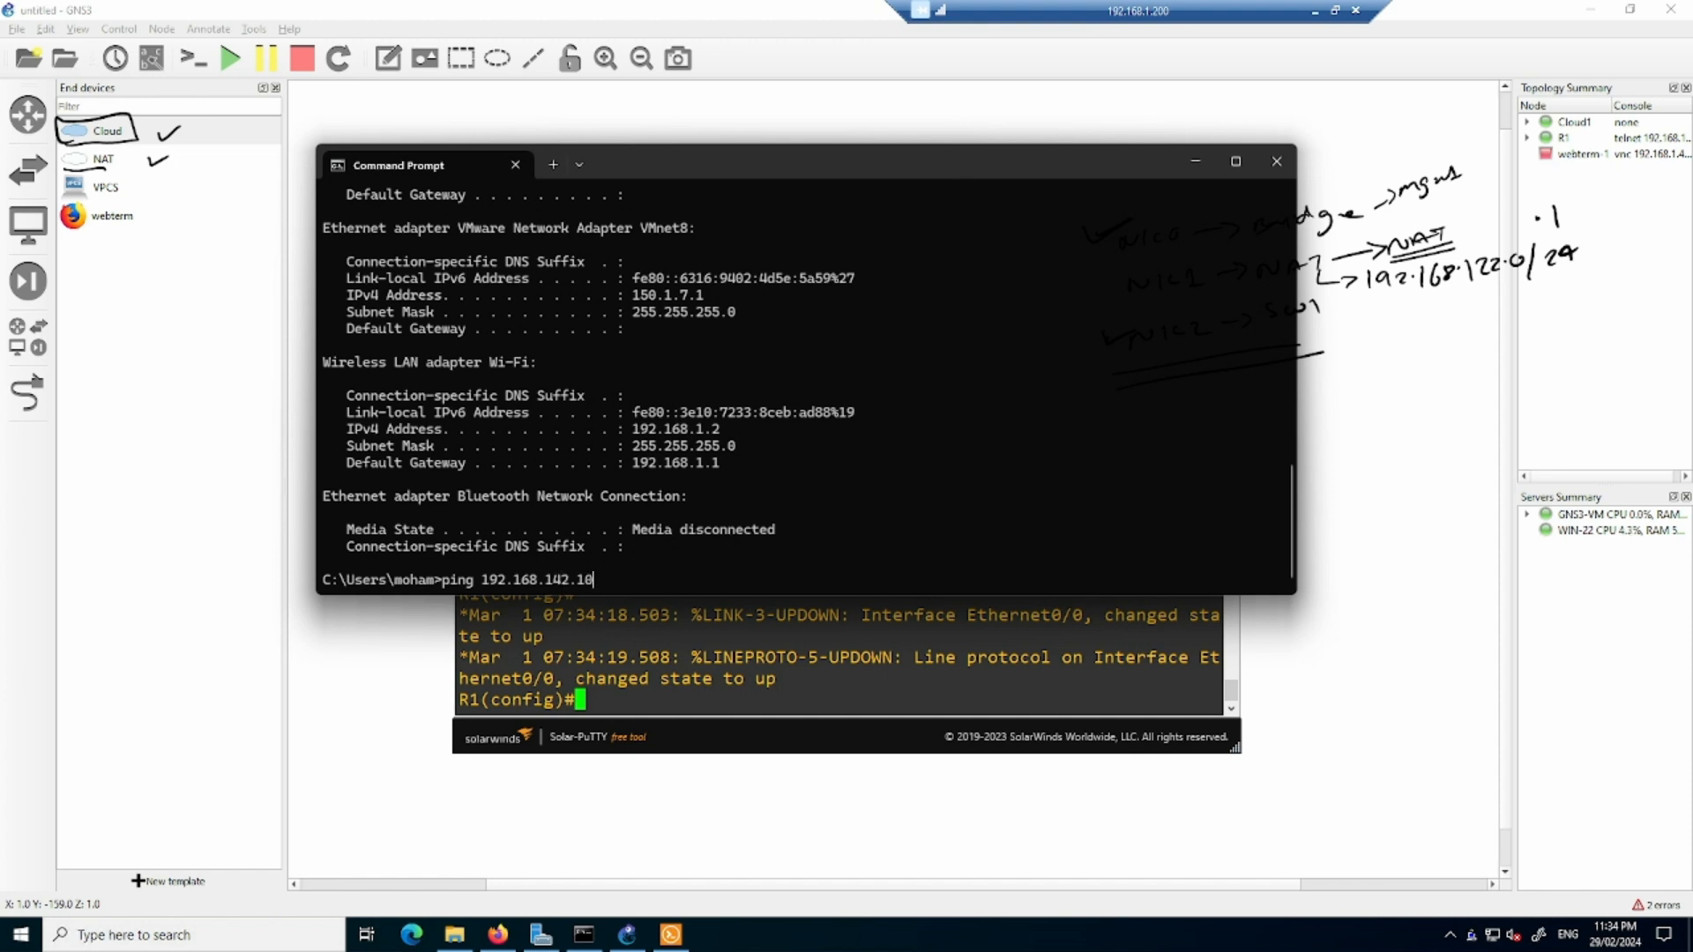
pyautogui.press('Return')
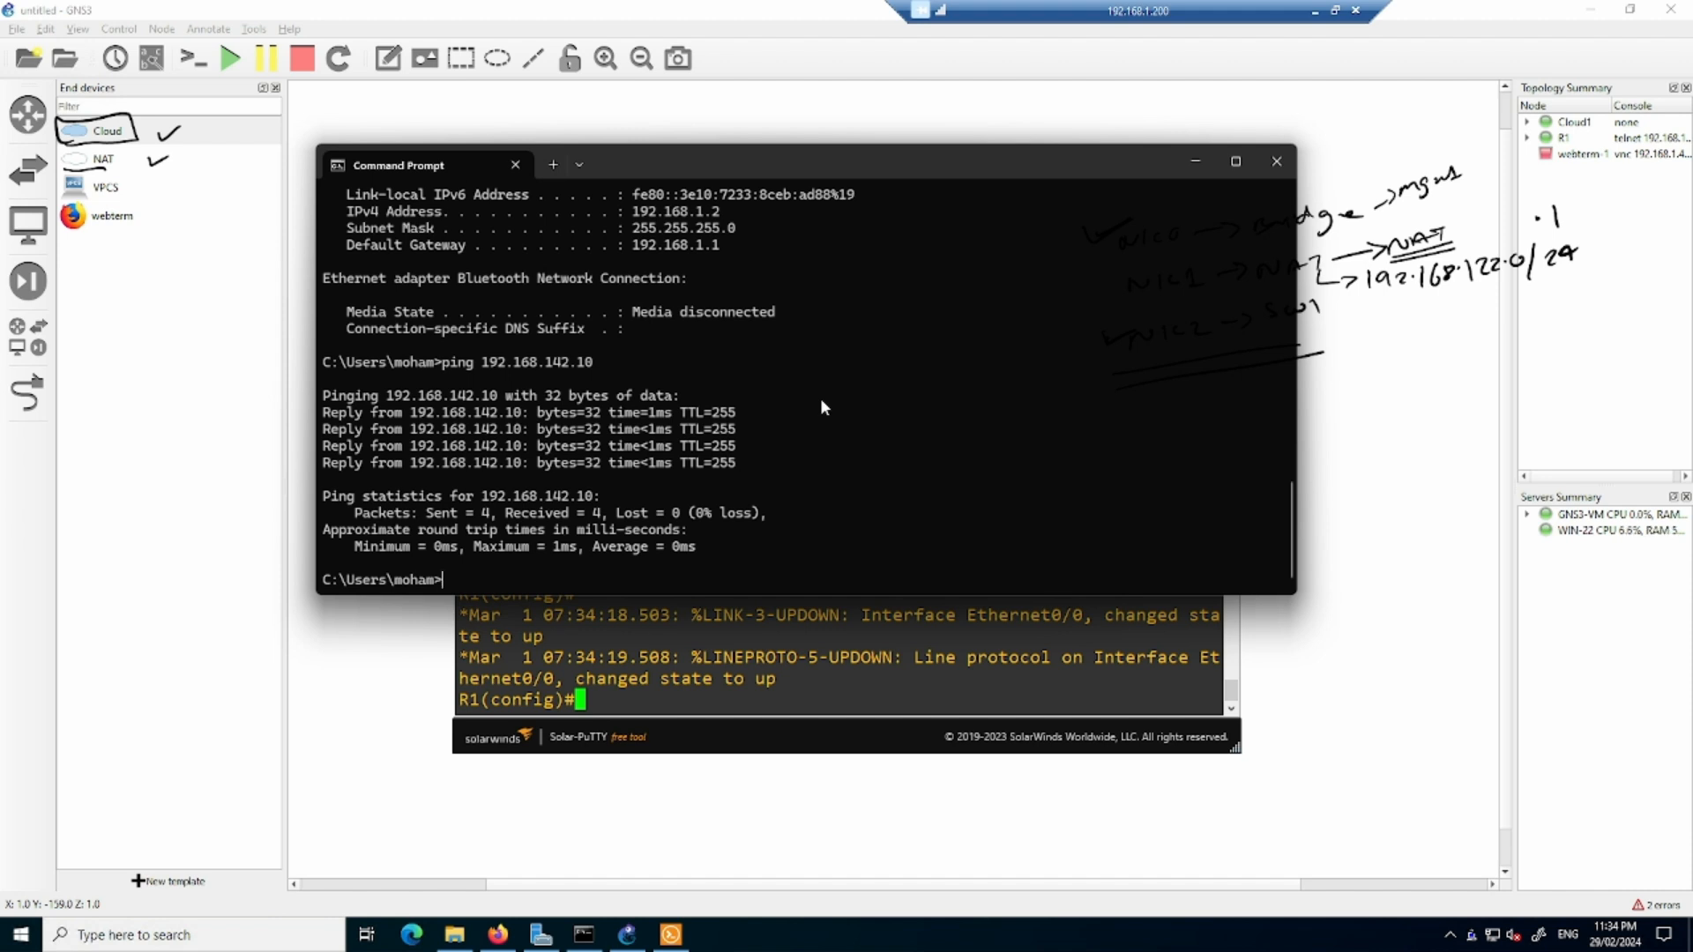
pyautogui.click(1197, 165)
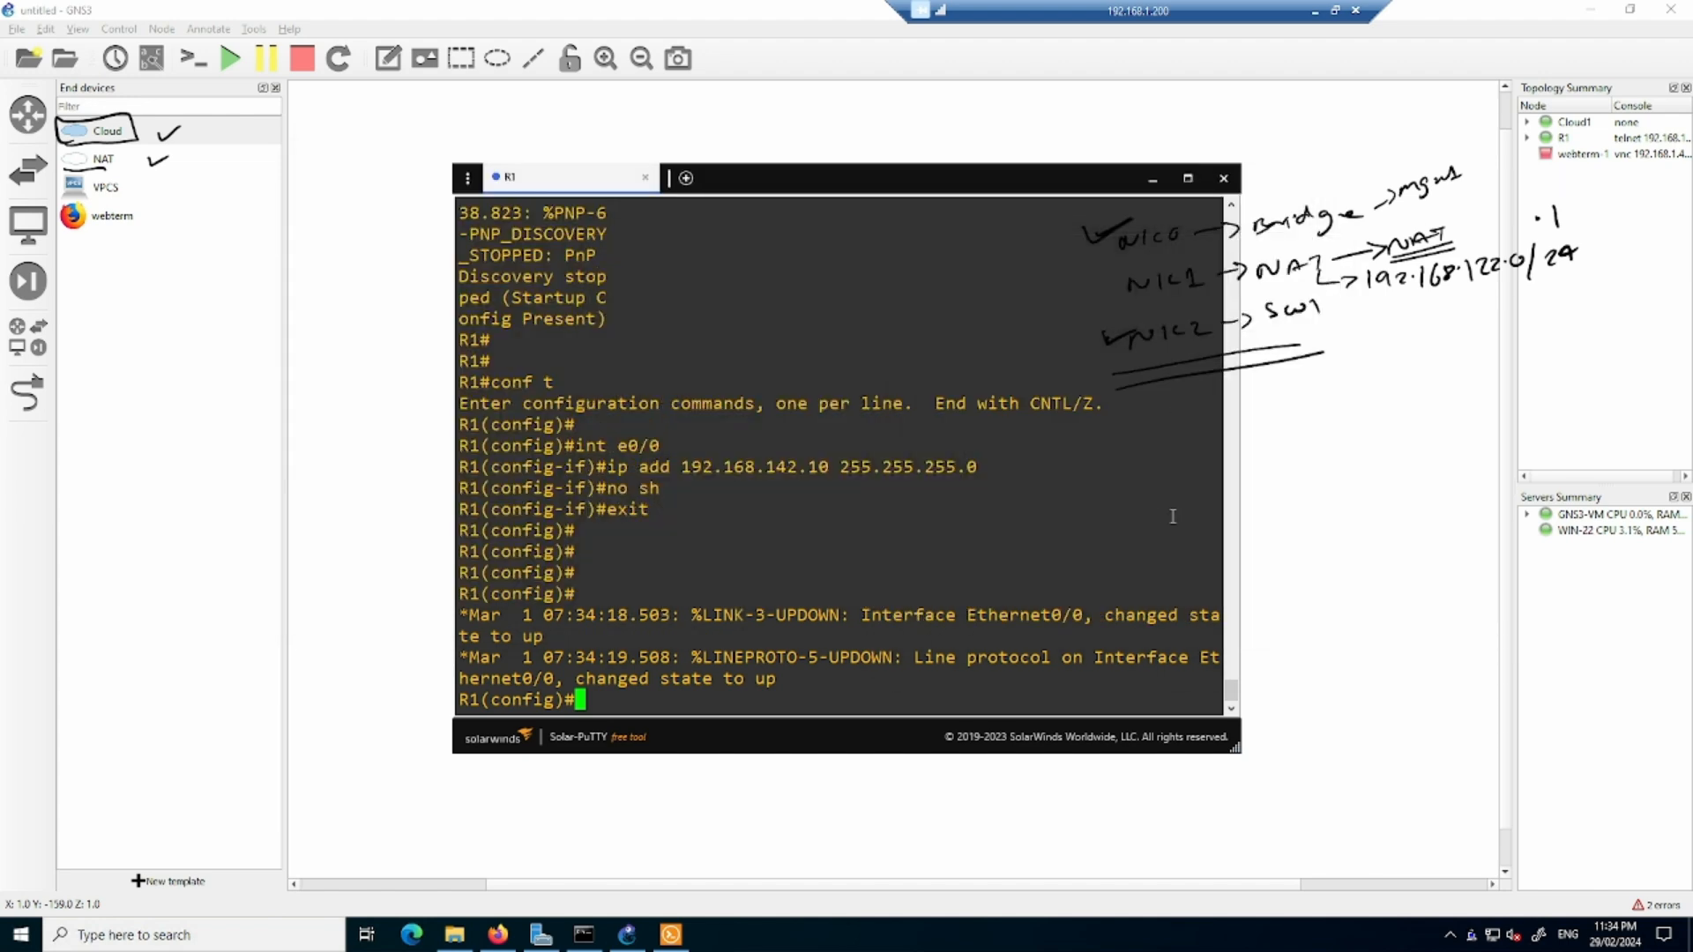
# - Return to R1's console, set interface e0/0 to 10.1.1.1 with mask 255.255.255.0, enable it and exit interface configuration
pyautogui.click(1333, 455)
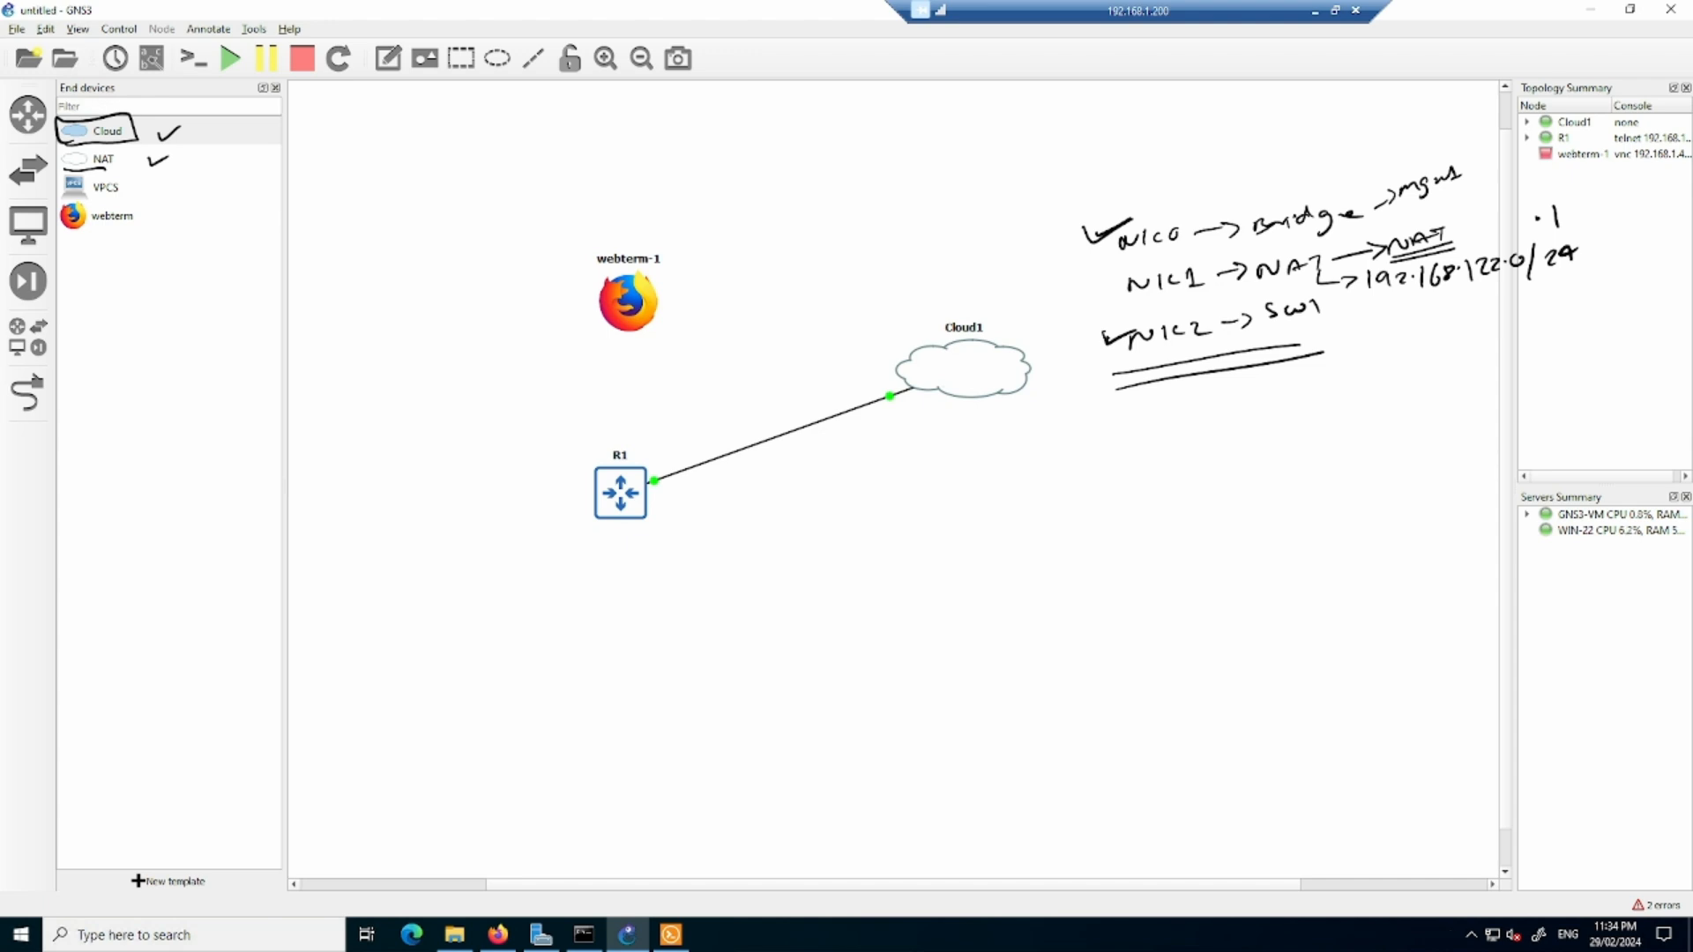
pyautogui.click(671, 935)
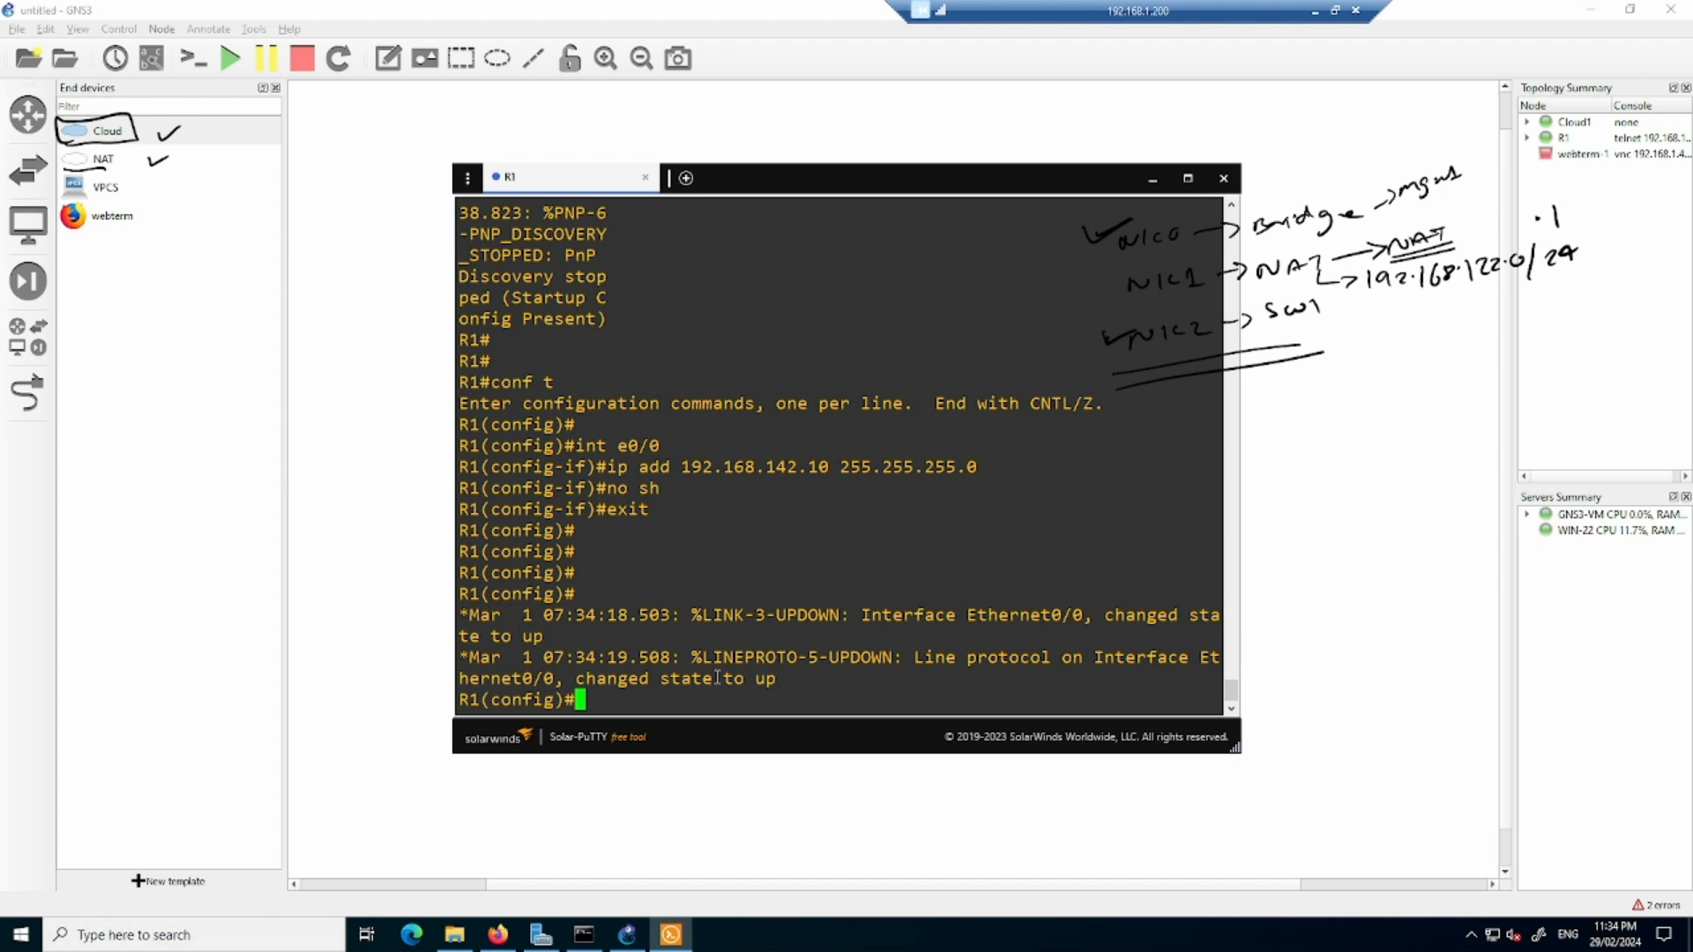
pyautogui.write('int e0/0')
pyautogui.press('Return')
pyautogui.write('ip ad')
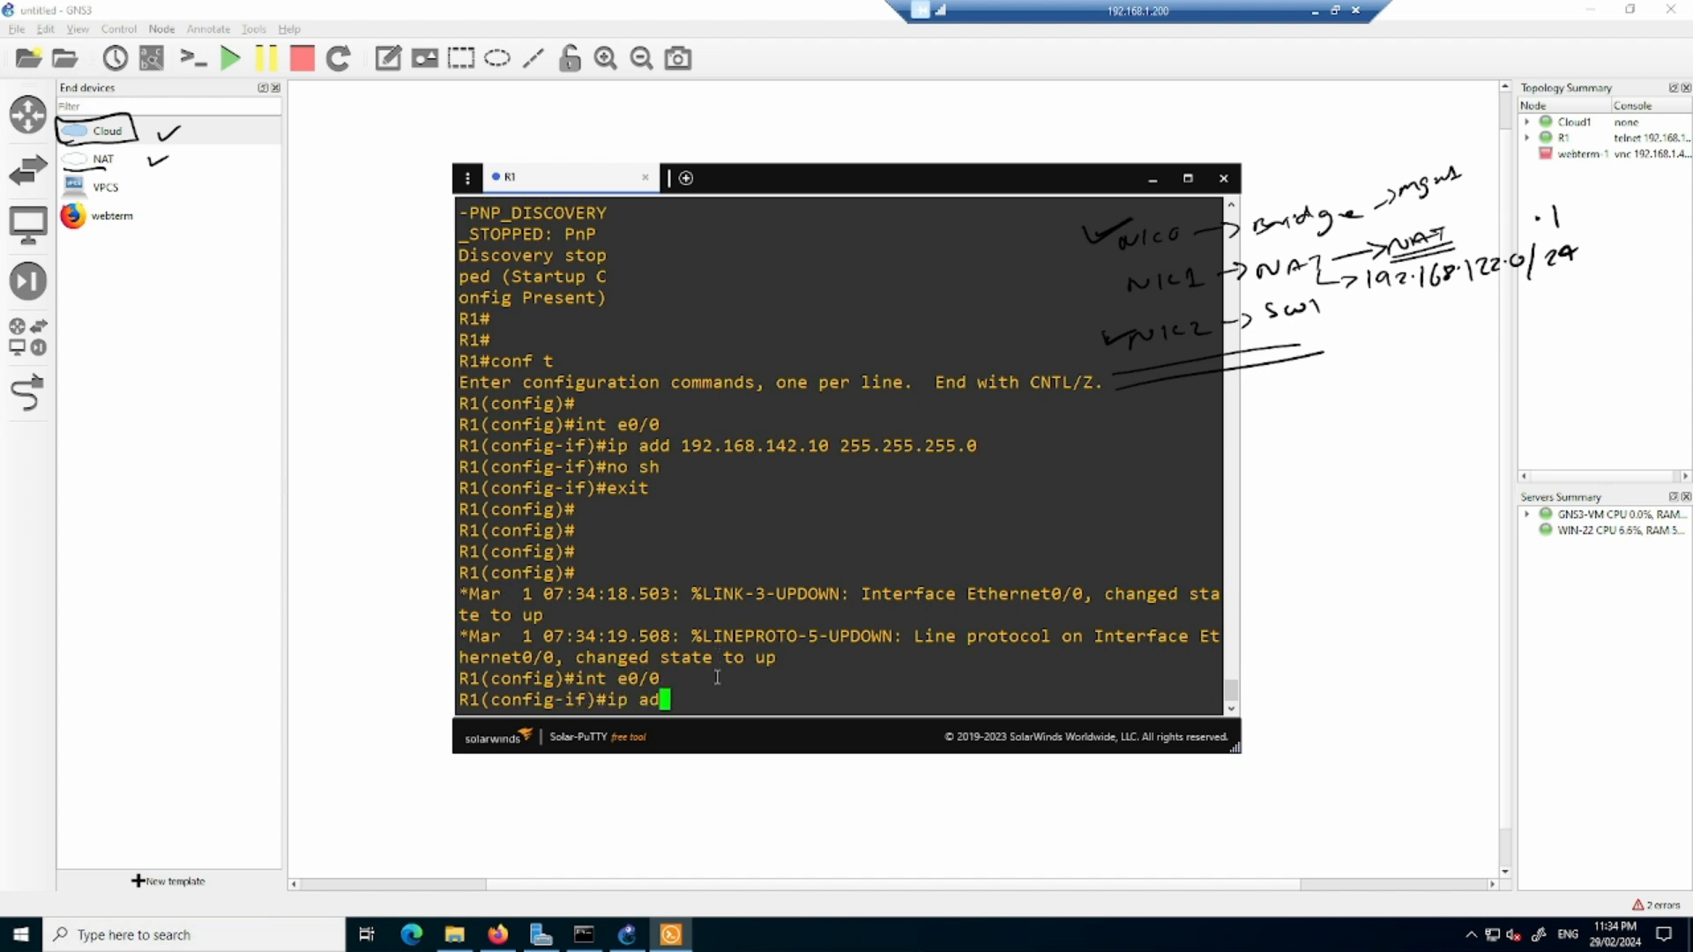
pyautogui.write('d 10.1.1.1 255.255.255.0')
pyautogui.press('Return')
pyautogui.write('no sh')
pyautogui.press('Return')
pyautogui.write('exit')
pyautogui.press('Return')
pyautogui.press('Return')
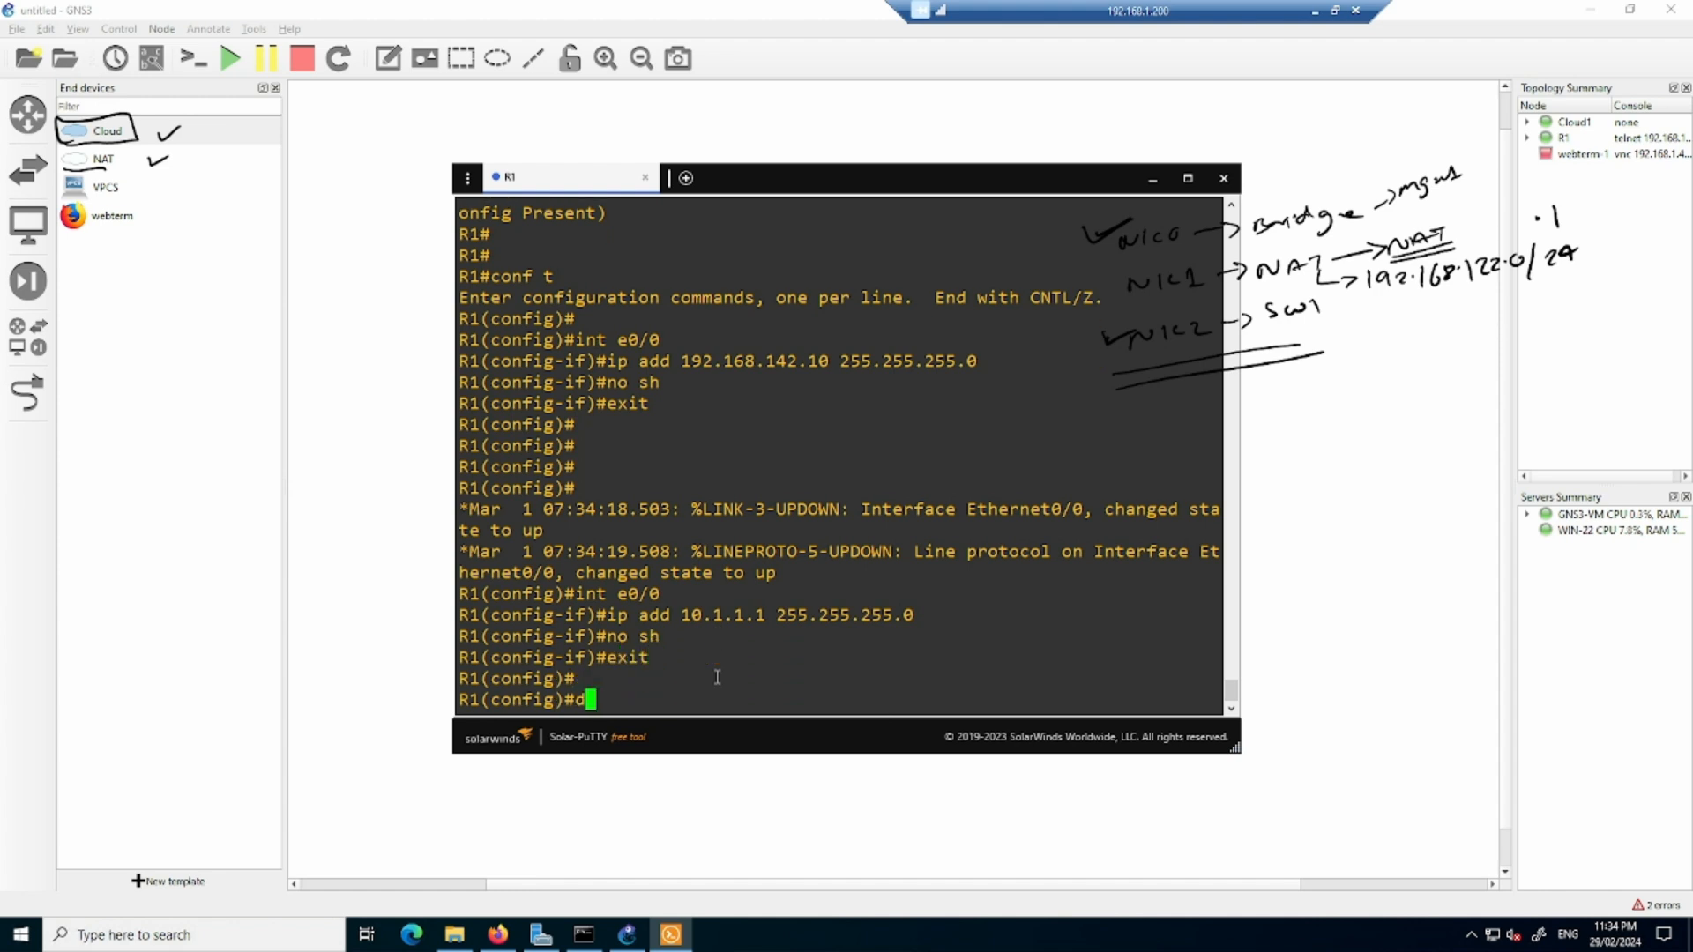
# - Display R1's brief IP interface summary and check the address assigned to Ethernet0/0
pyautogui.write('do sh ip int br')
pyautogui.press('Return')
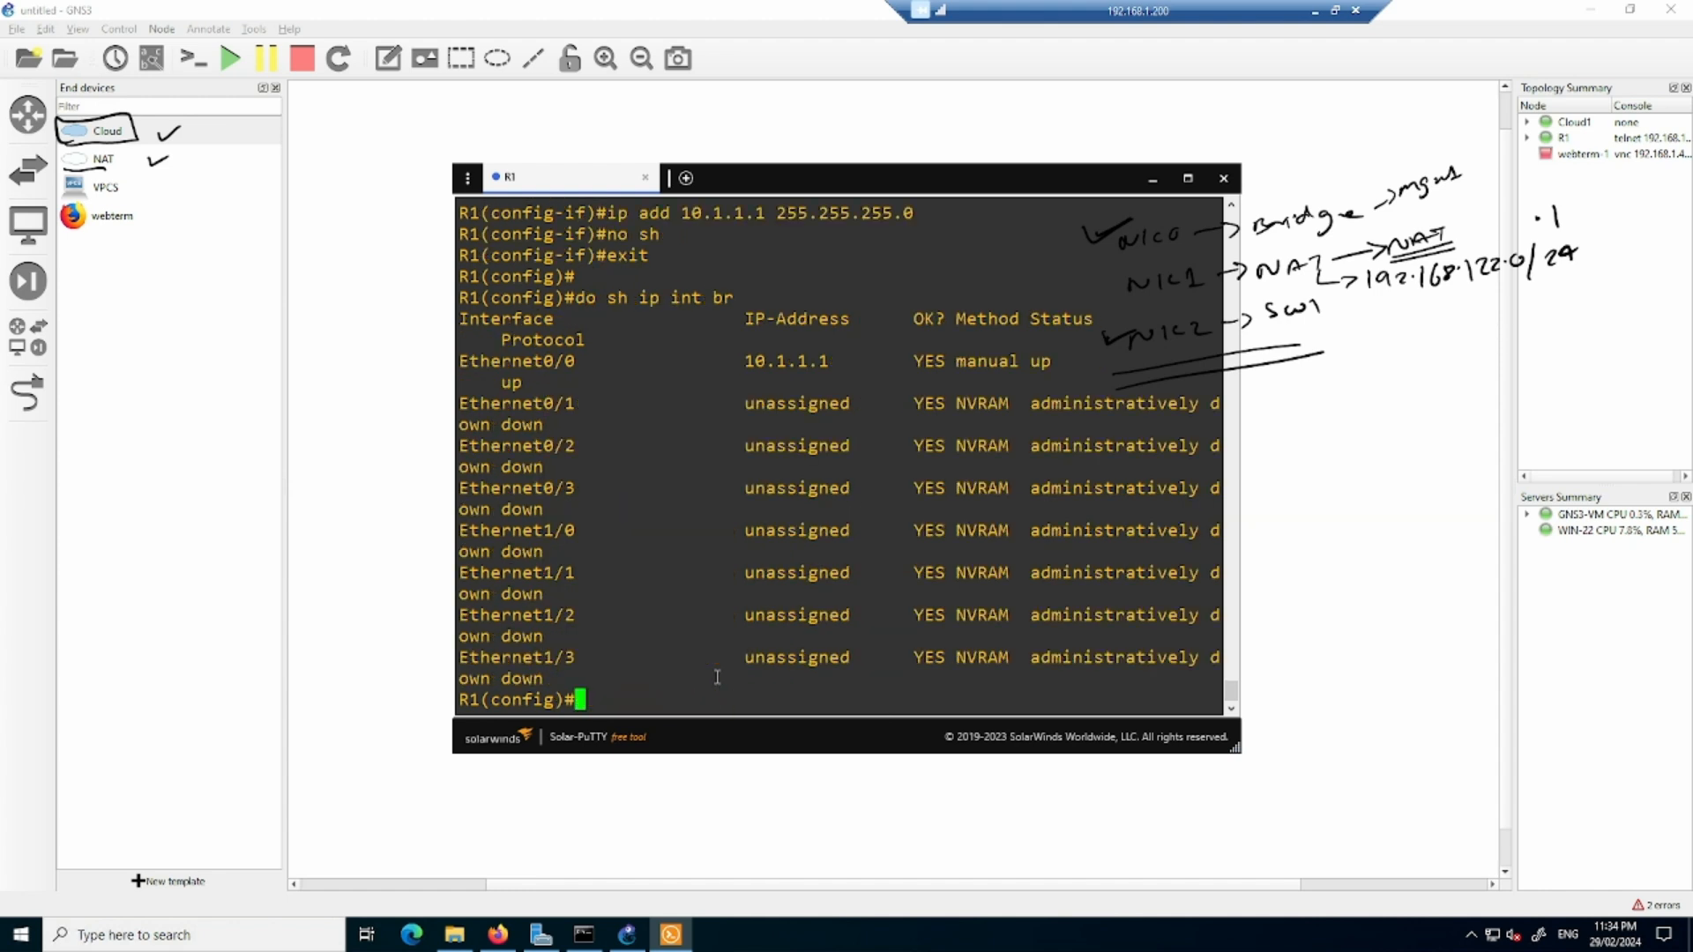
pyautogui.moveTo(748, 365); pyautogui.dragTo(829, 364)
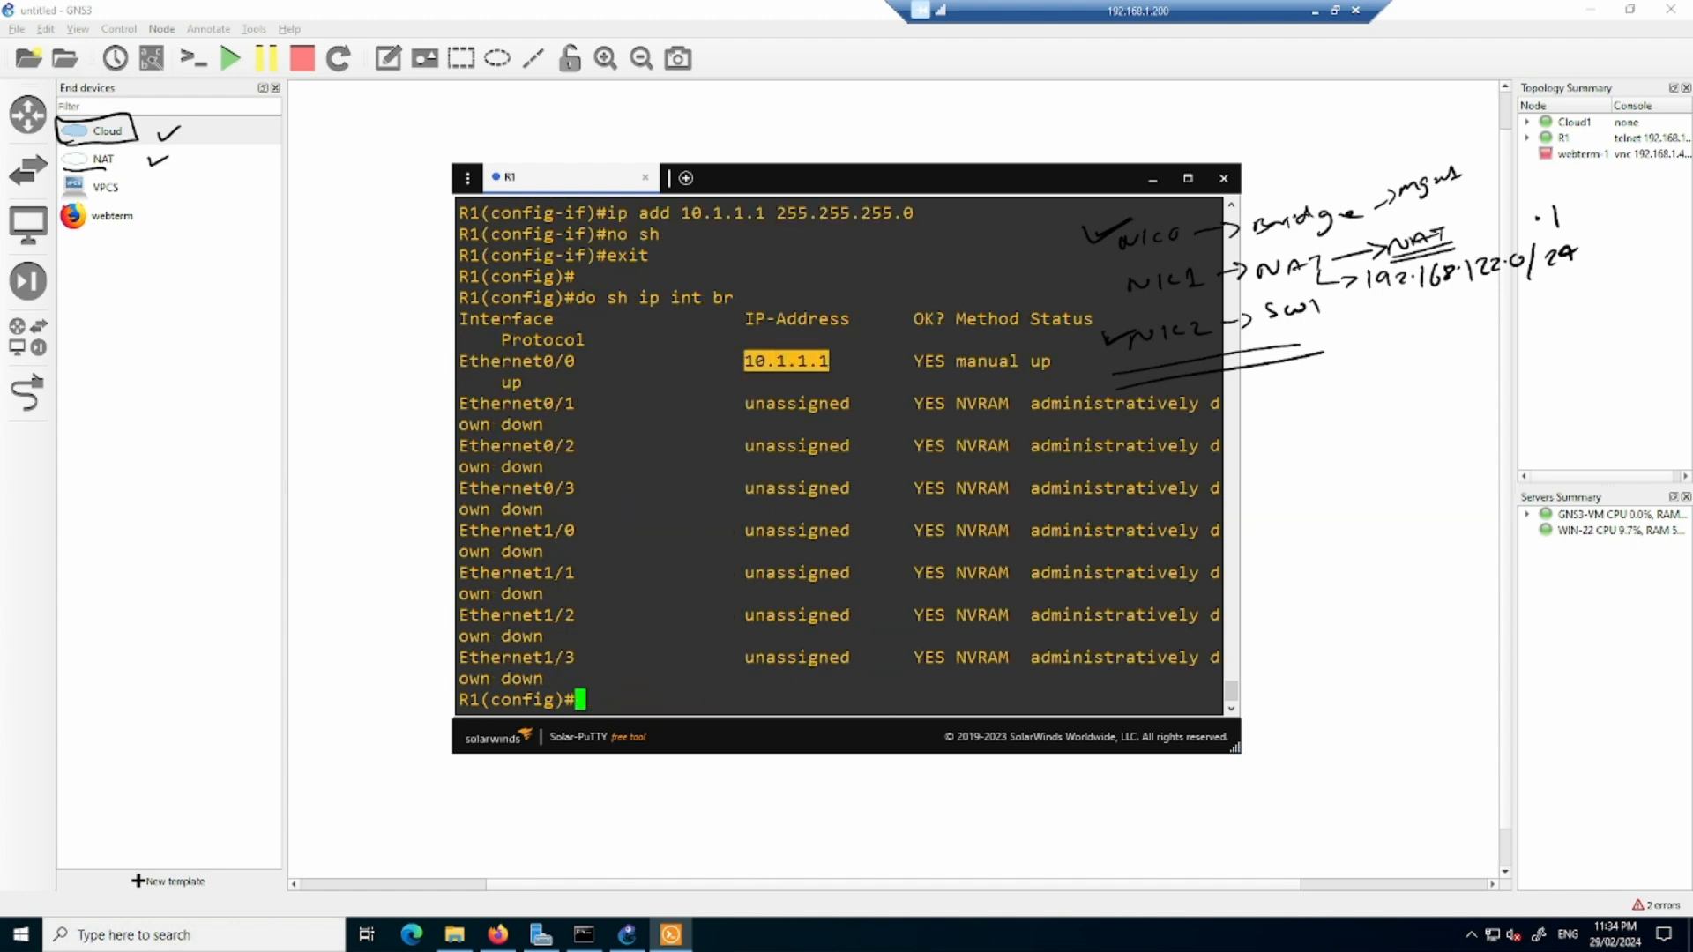
# - Ping 10.1.1.1 from the Command Prompt window, then minimize it
pyautogui.hotkey('alt', 'Tab')
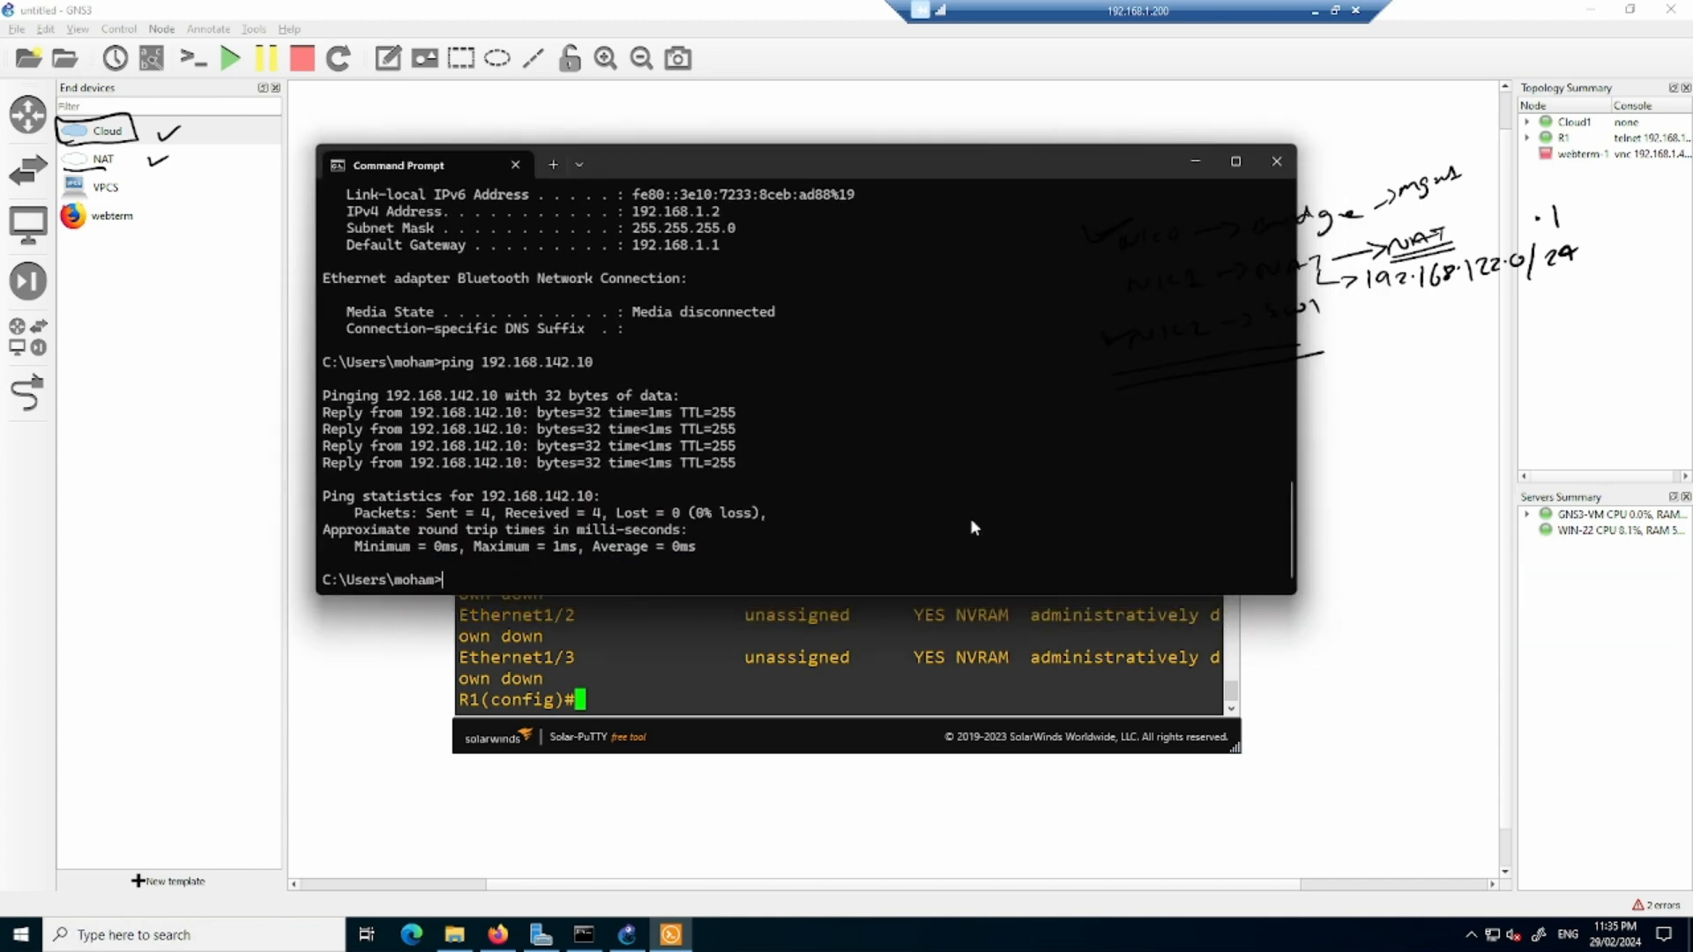
pyautogui.press('Return')
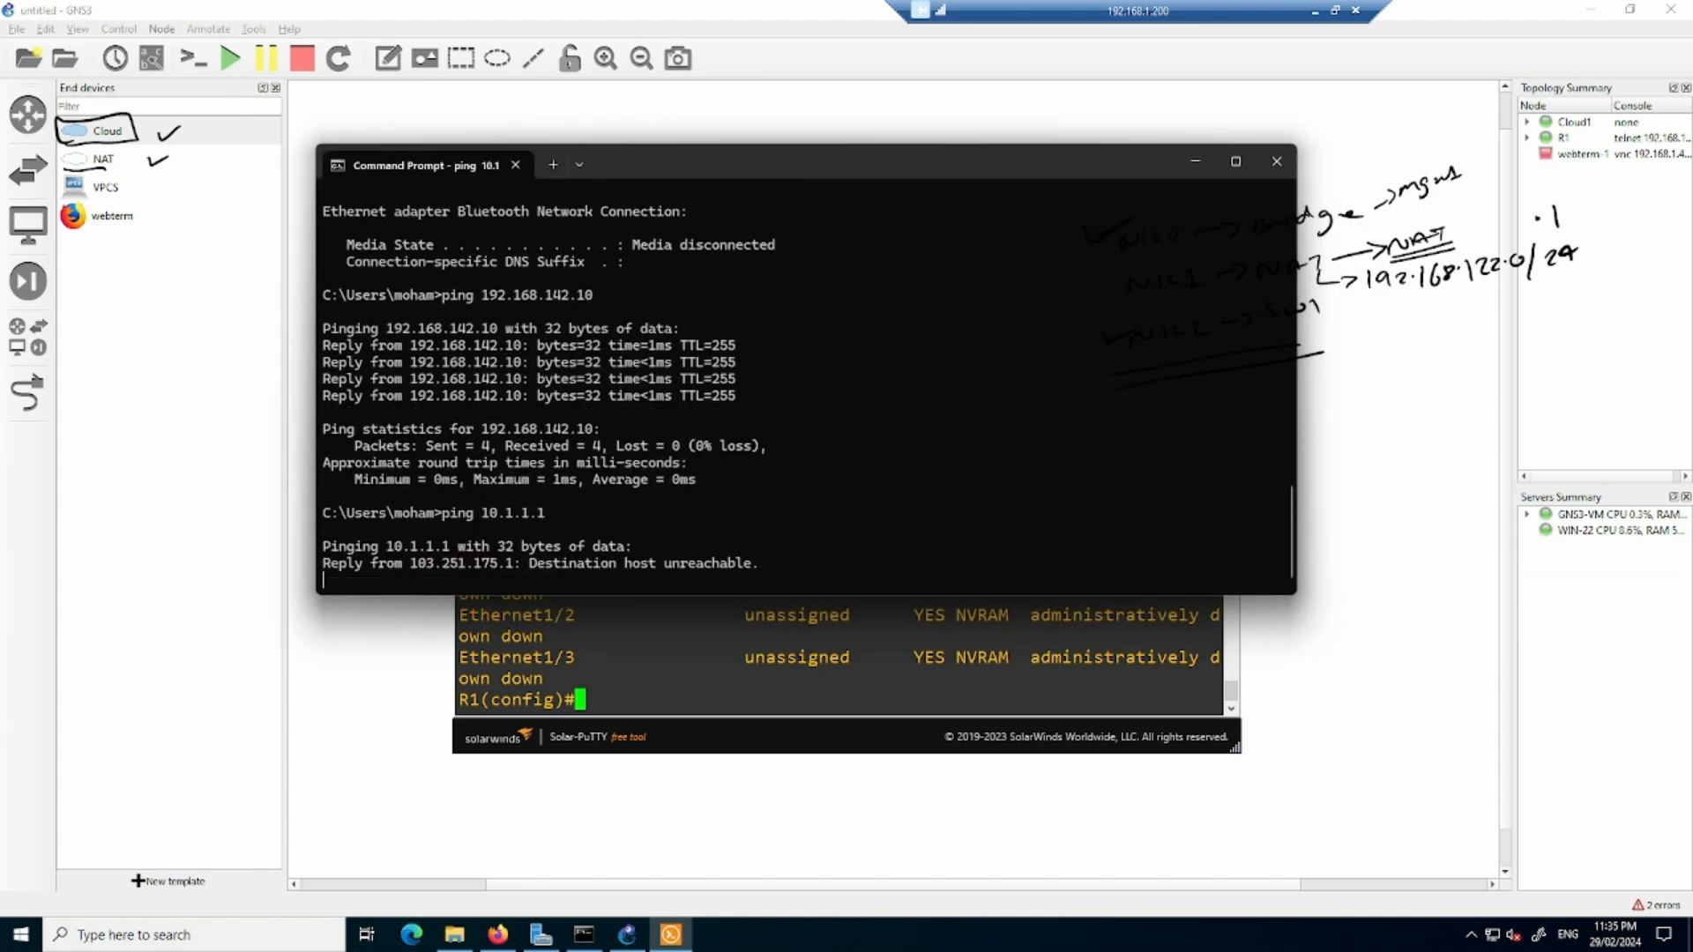
pyautogui.click(1197, 160)
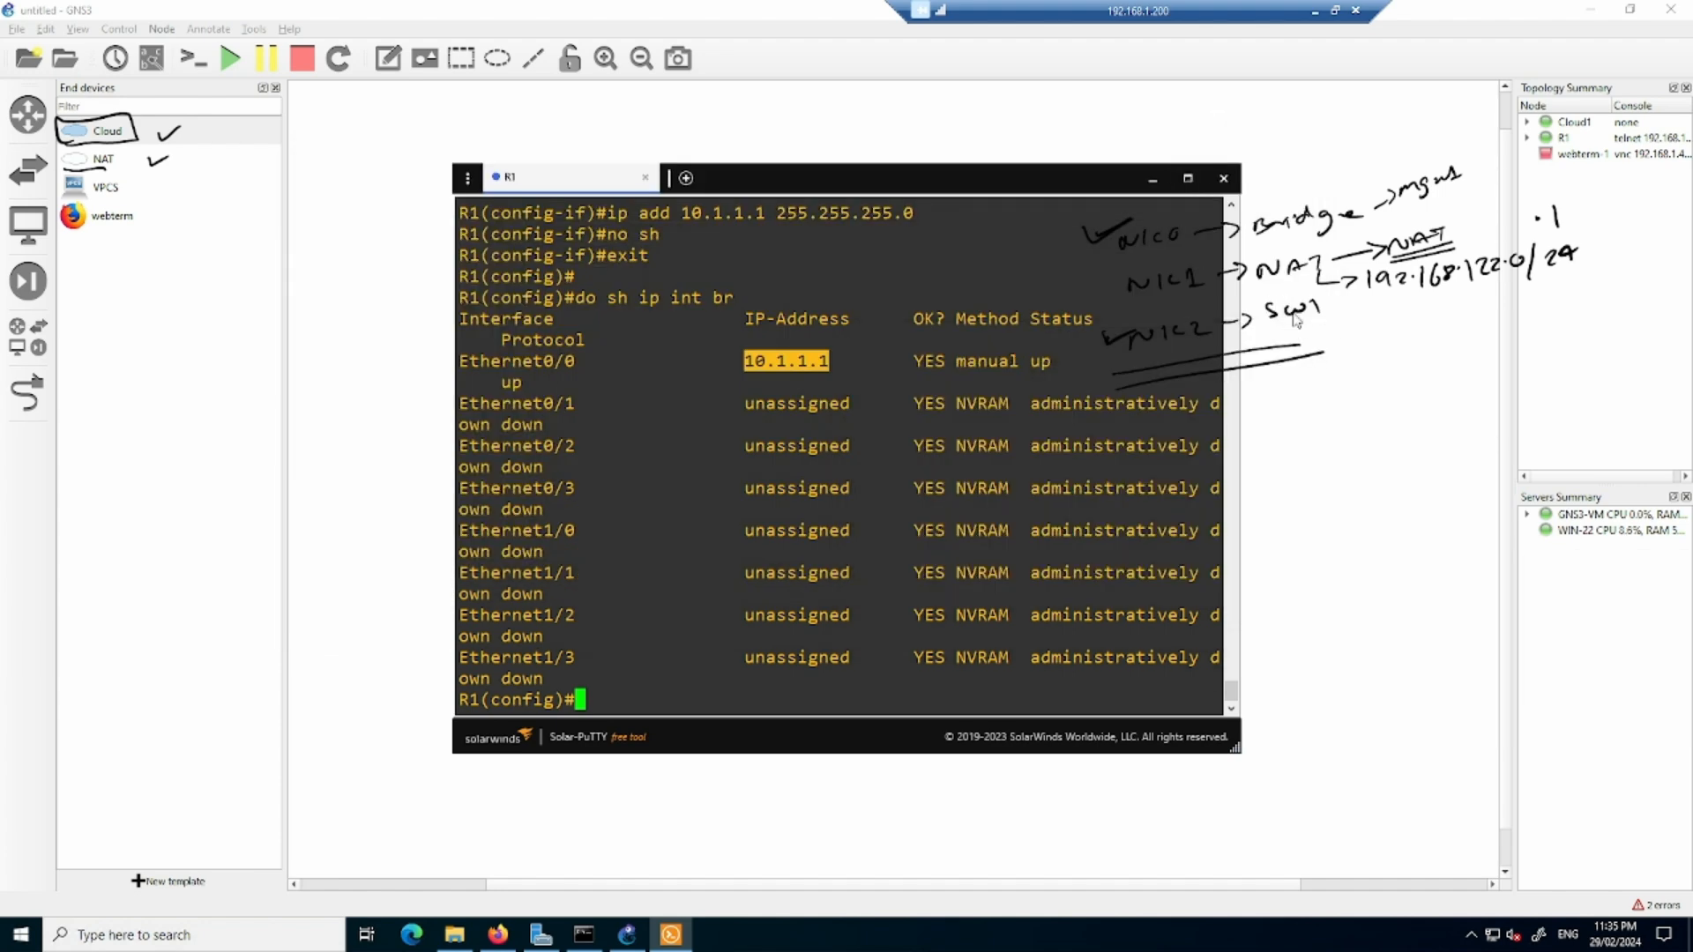
# - Return to the GNS3 workspace and place a second Cloud hosted on the GNS3-VM server below and to the right of Cloud1
pyautogui.moveTo(1012, 195); pyautogui.dragTo(768, 182)
pyautogui.click(1176, 712)
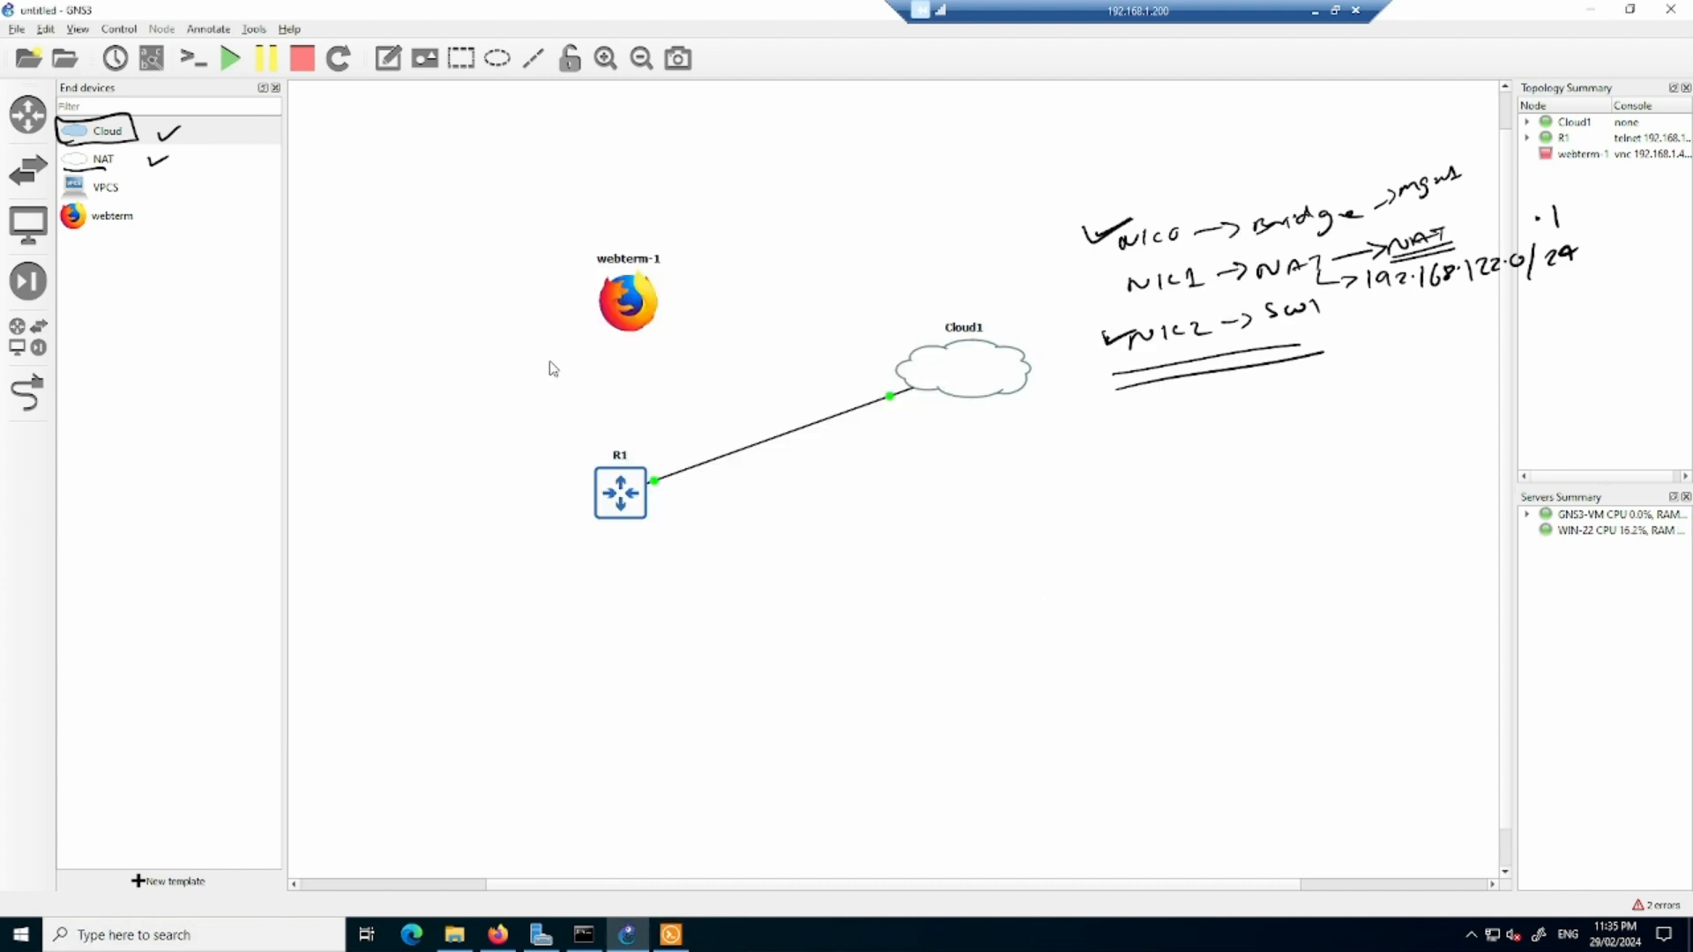
pyautogui.moveTo(103, 139); pyautogui.dragTo(1173, 463)
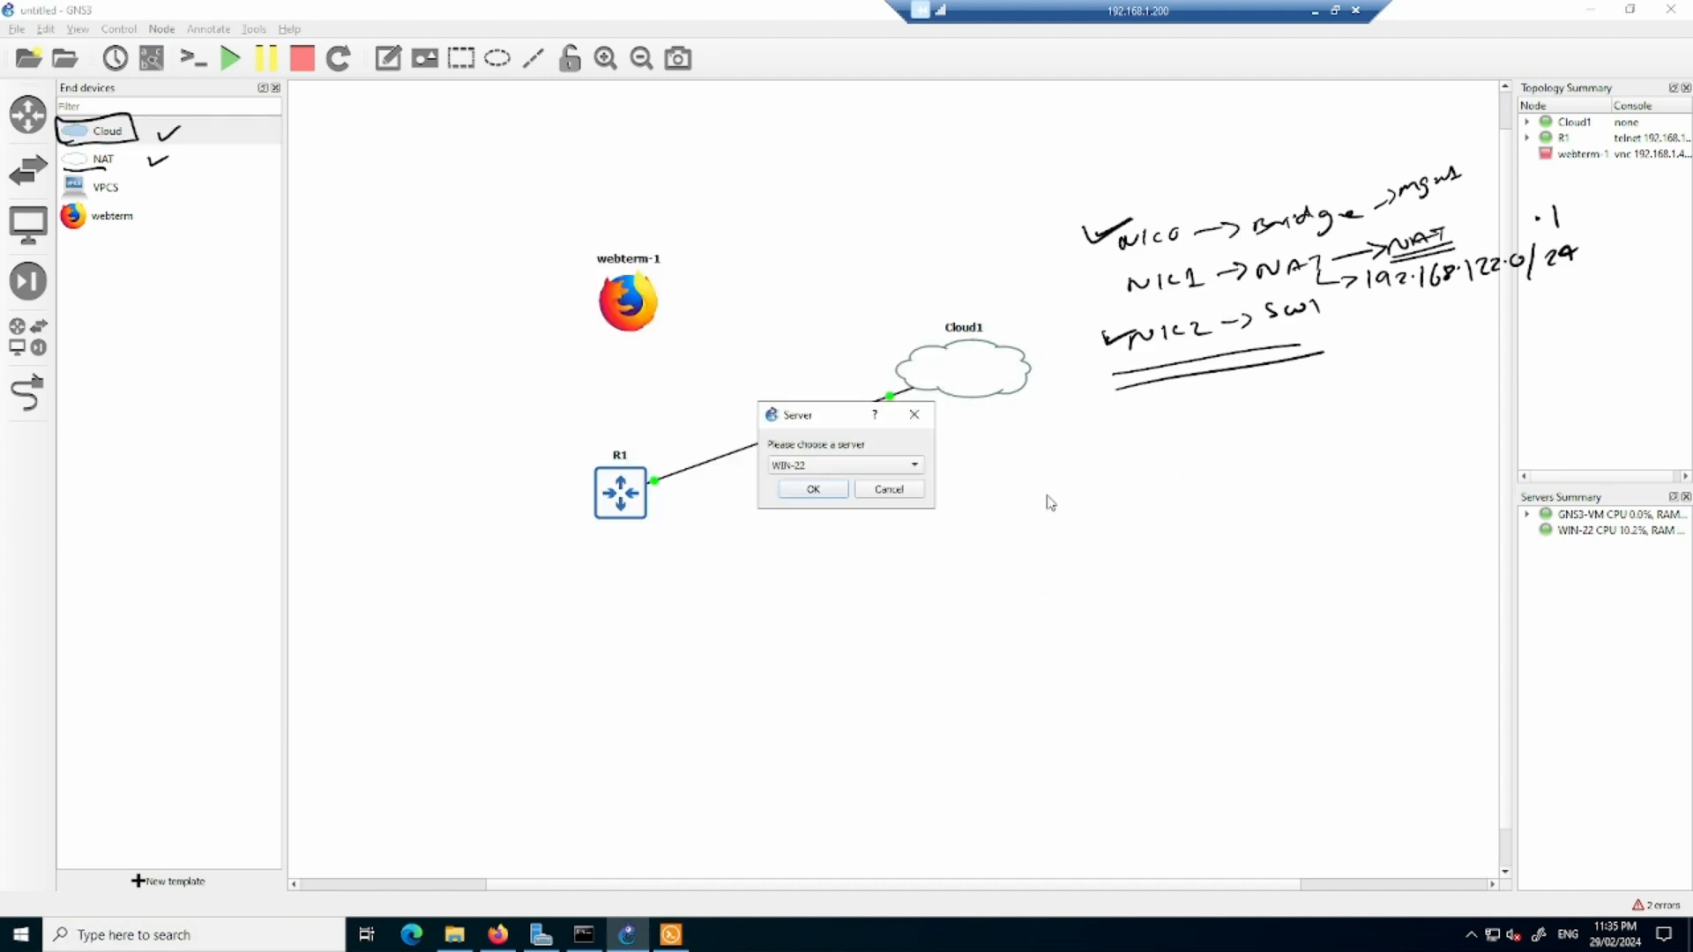
pyautogui.click(904, 467)
pyautogui.click(869, 483)
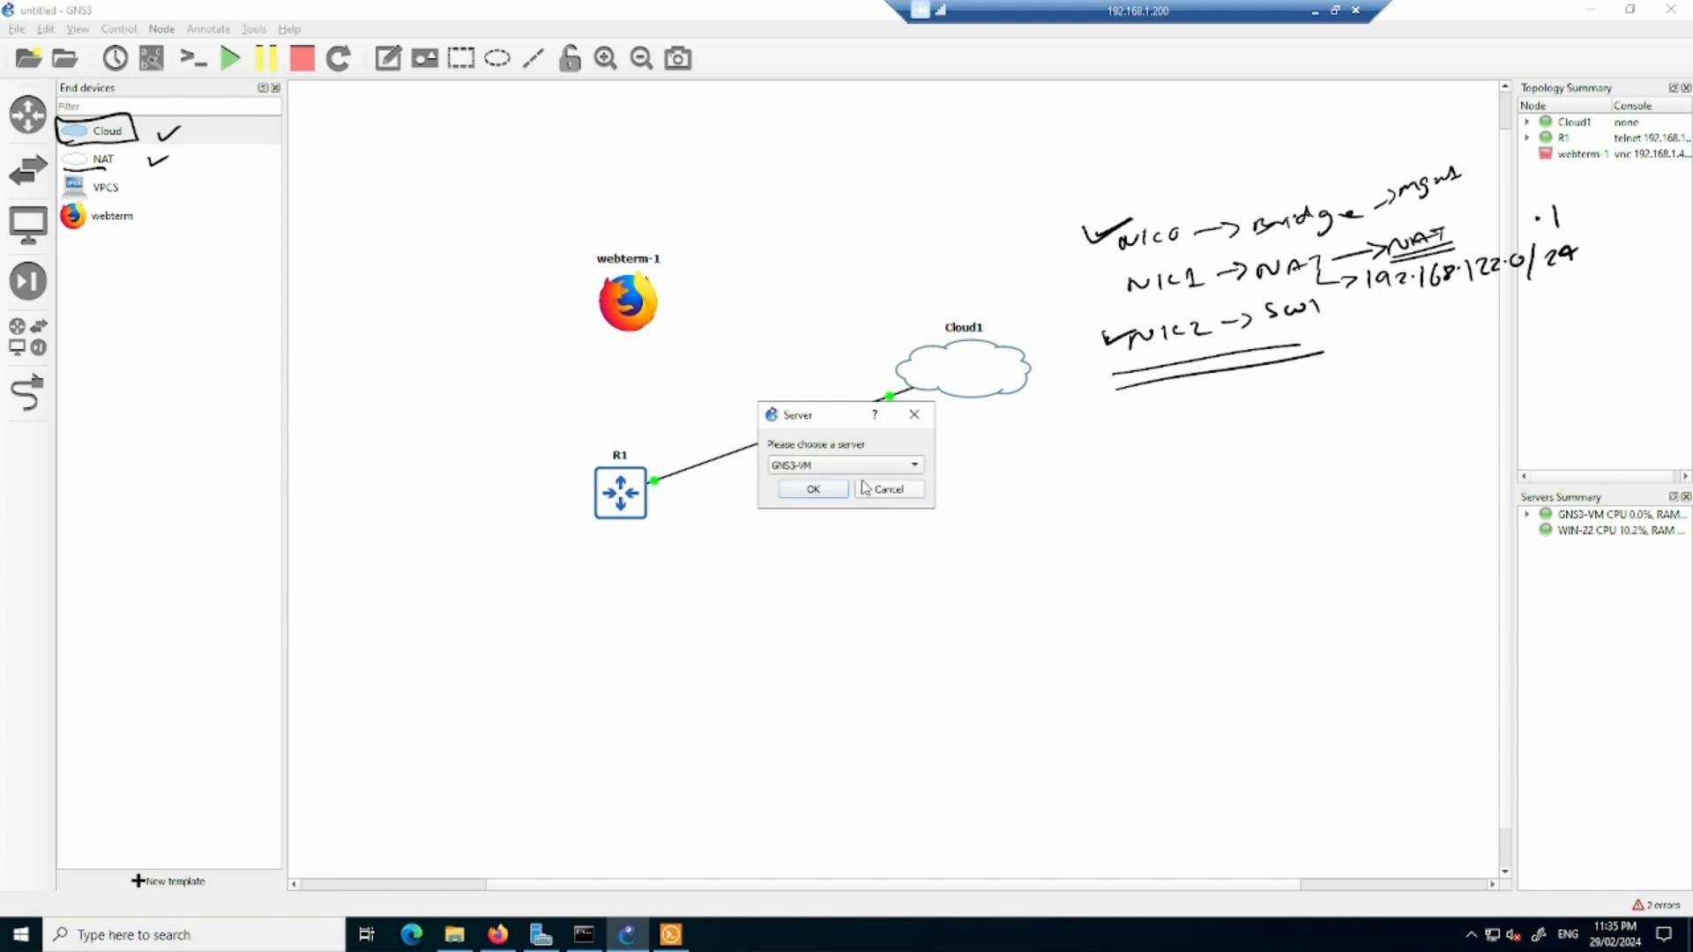
pyautogui.click(814, 490)
# - Place a Cisco IOU L3 router below and to the right of R1, name it R2 and set its serial adapters to 0
pyautogui.click(35, 128)
pyautogui.moveTo(99, 141); pyautogui.dragTo(752, 607)
pyautogui.rightClick(751, 609)
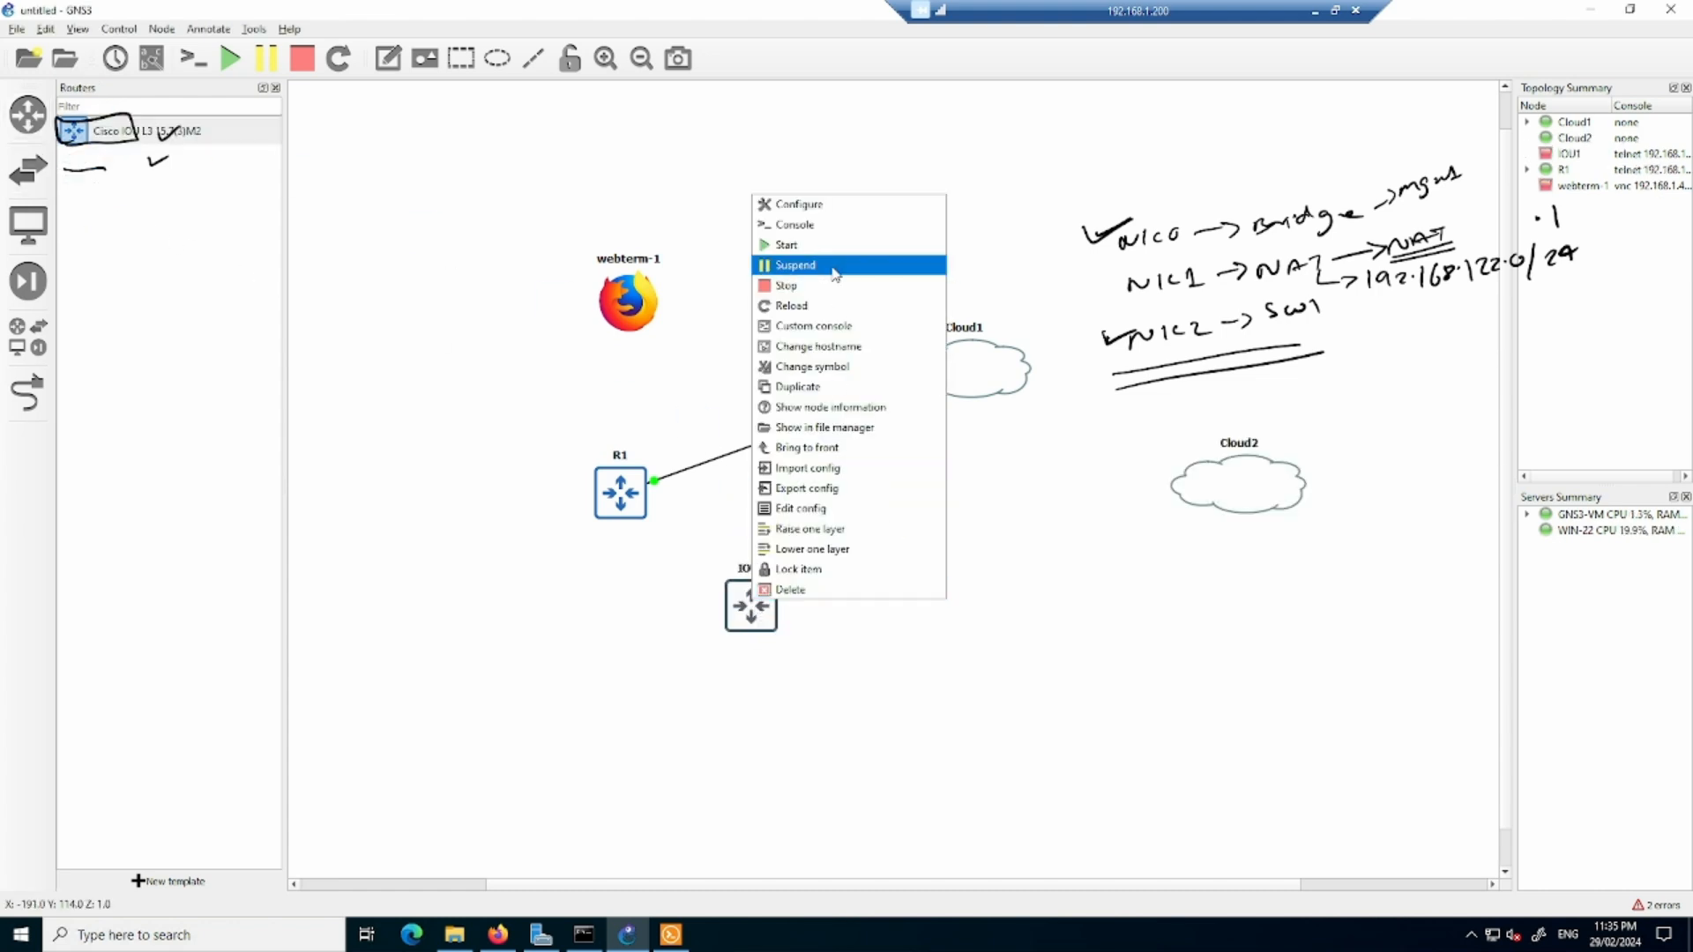
pyautogui.click(829, 207)
pyautogui.moveTo(737, 378); pyautogui.dragTo(617, 368)
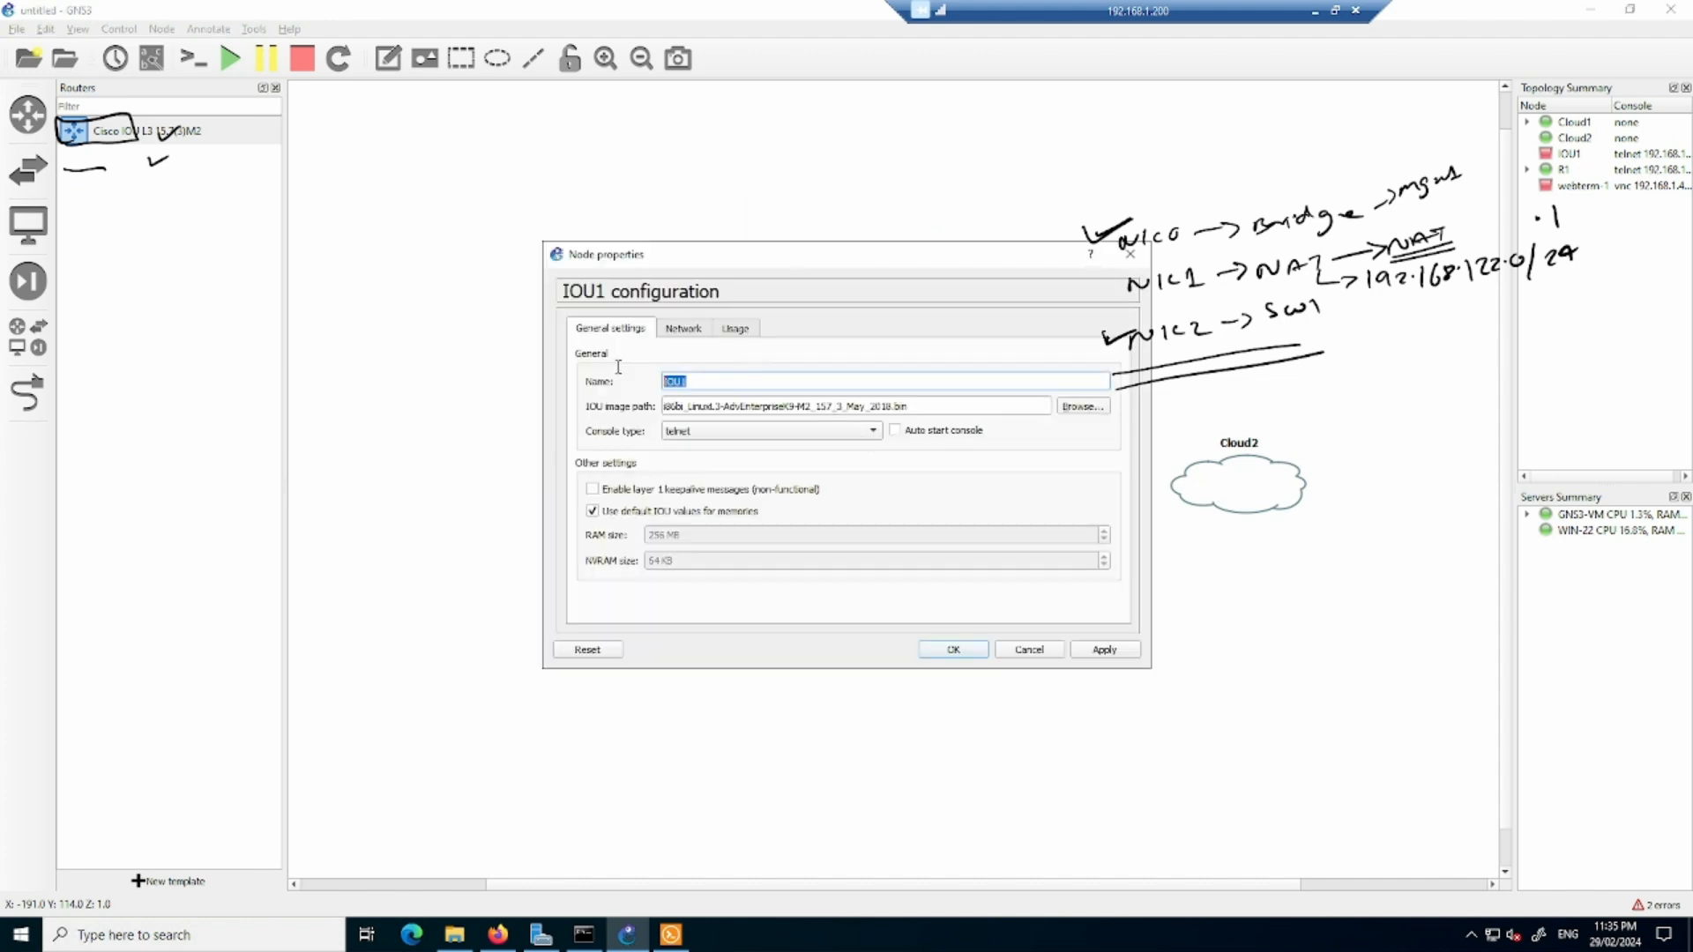
pyautogui.write('R2')
pyautogui.click(691, 333)
pyautogui.moveTo(737, 403); pyautogui.dragTo(642, 401)
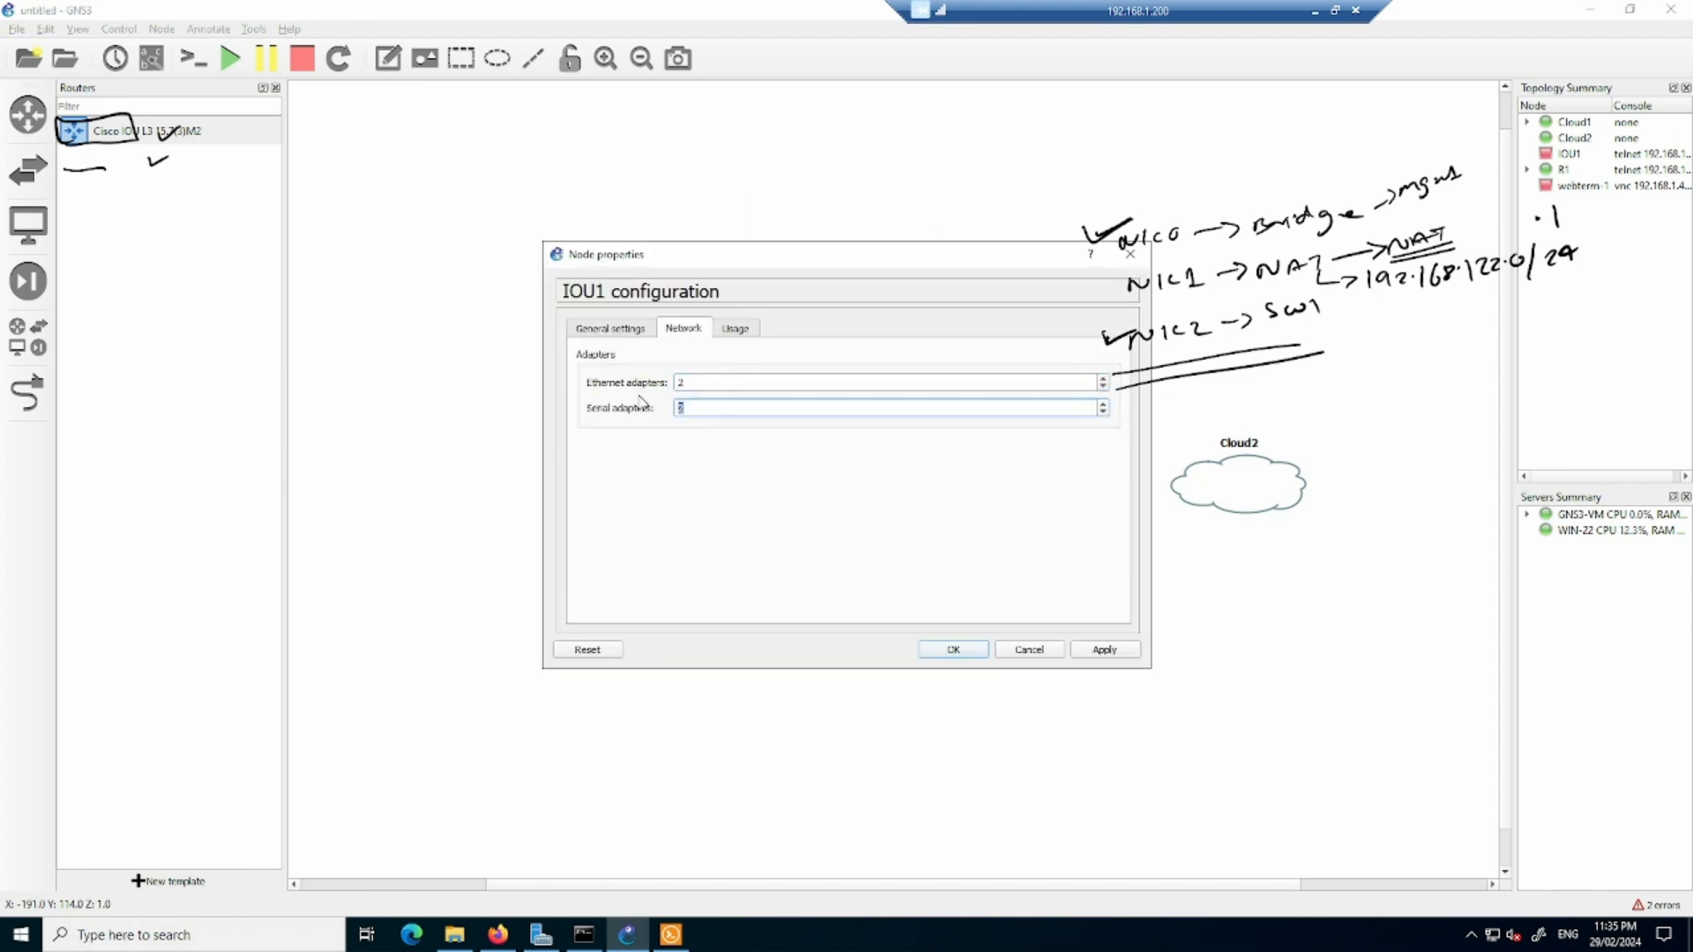
pyautogui.write('0')
pyautogui.click(953, 649)
# - Link R2's Ethernet0/0 to Cloud2's eth2
pyautogui.click(29, 395)
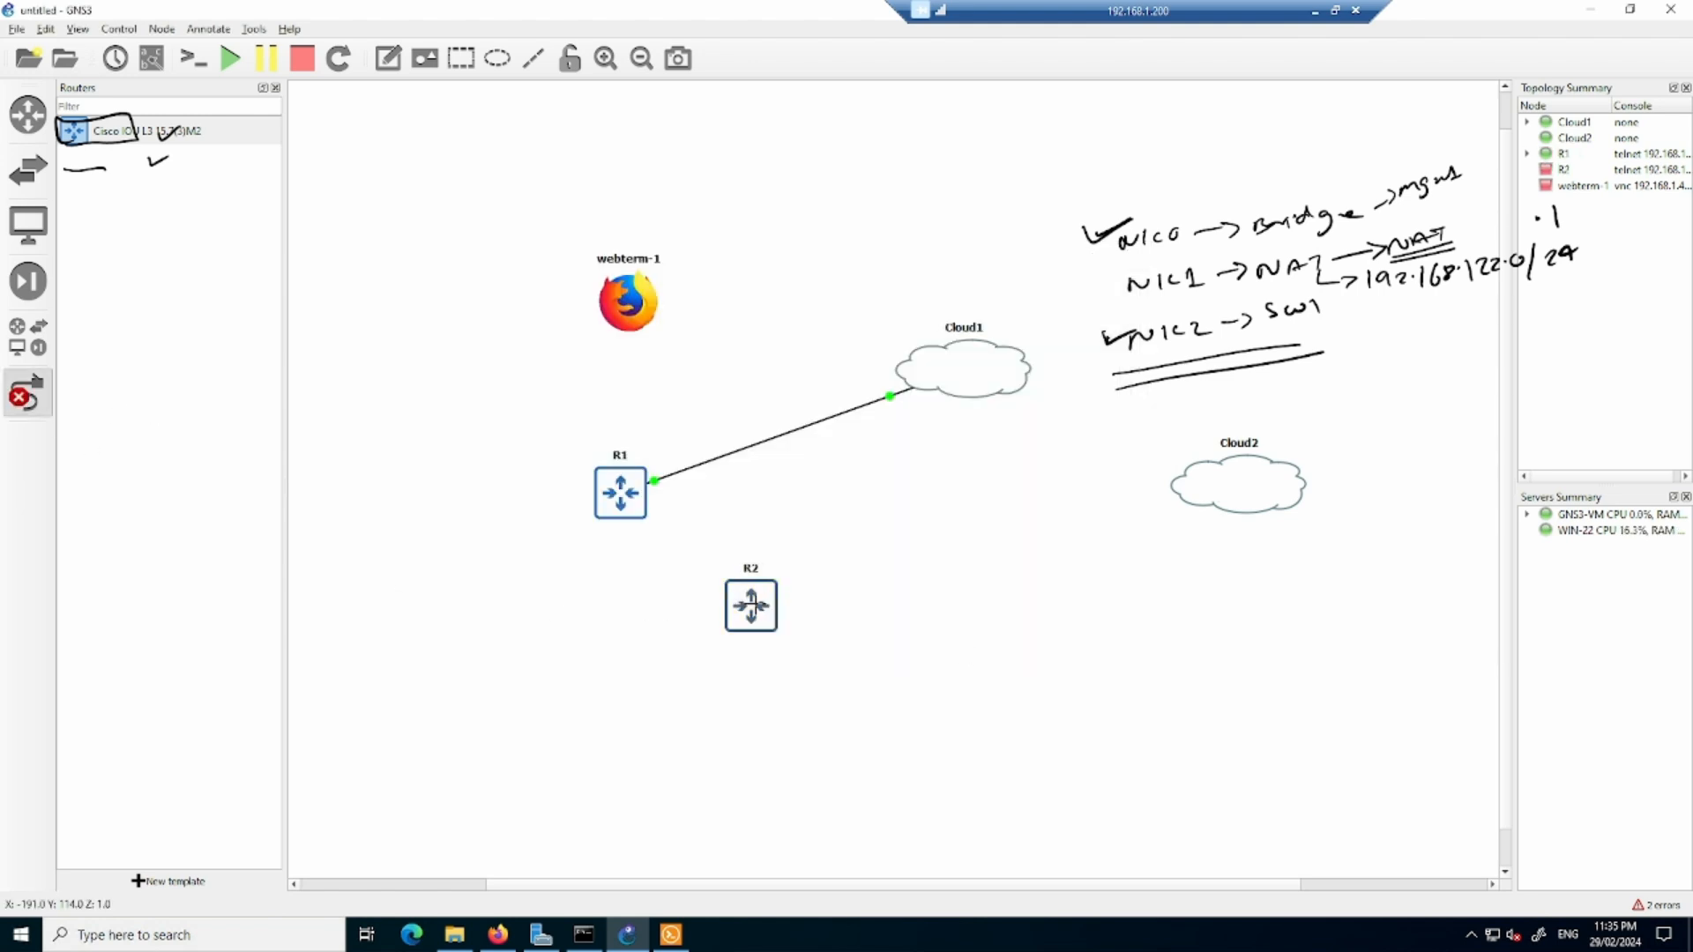
pyautogui.click(732, 606)
pyautogui.click(820, 610)
pyautogui.click(1176, 492)
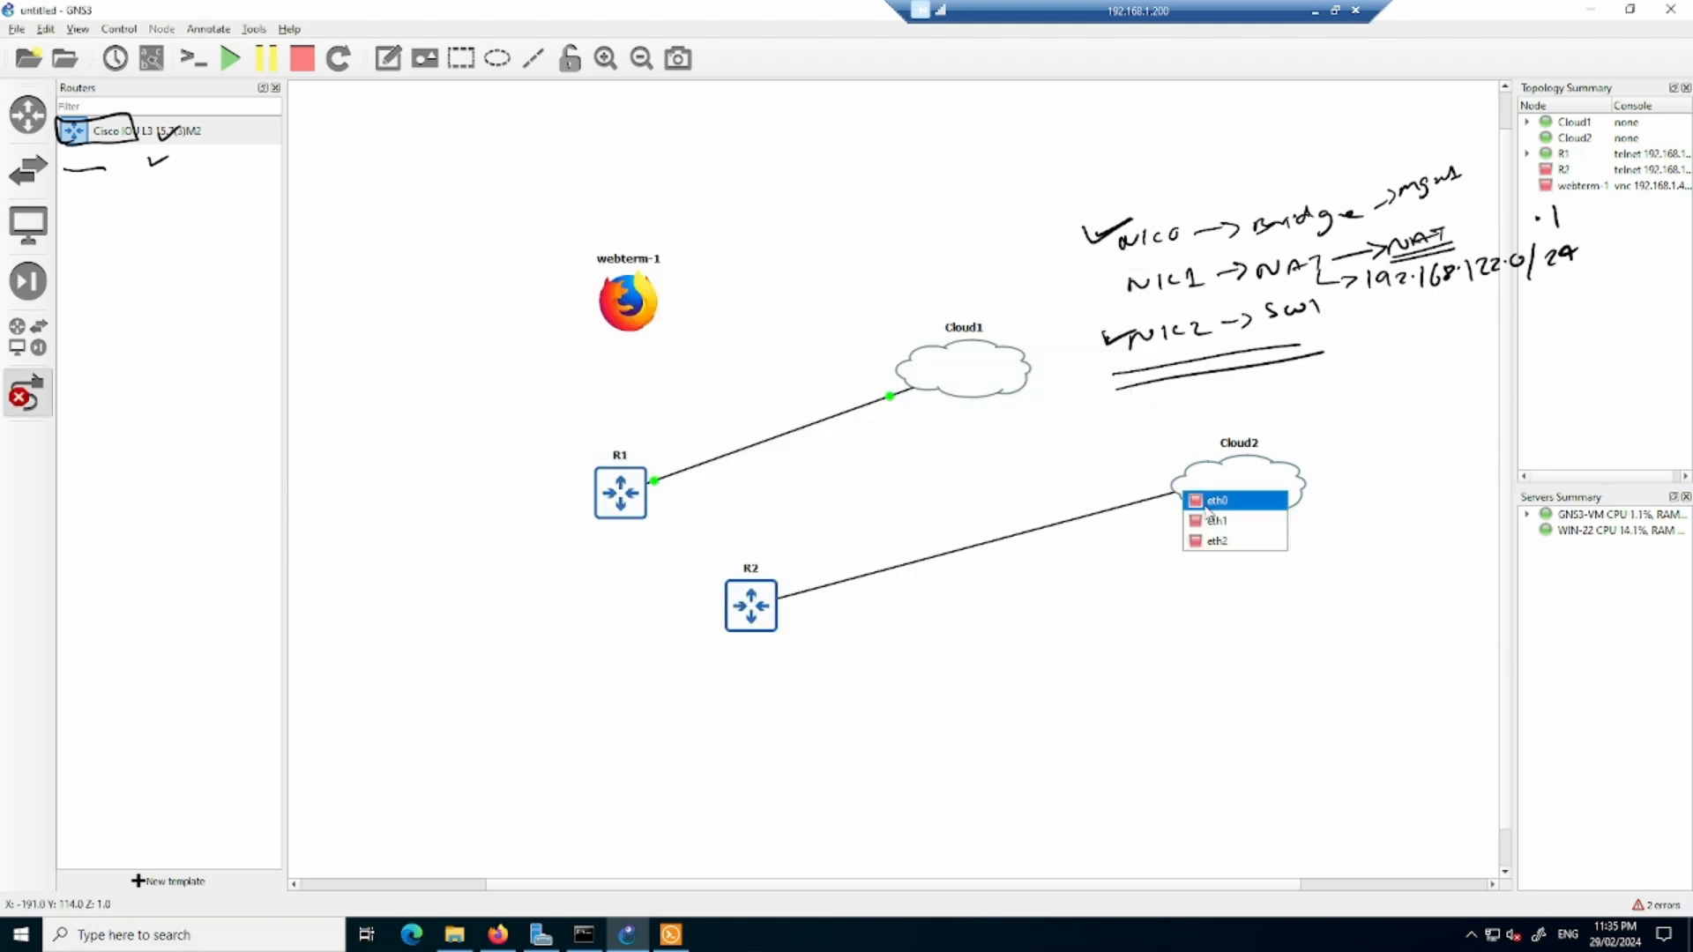
pyautogui.click(1219, 542)
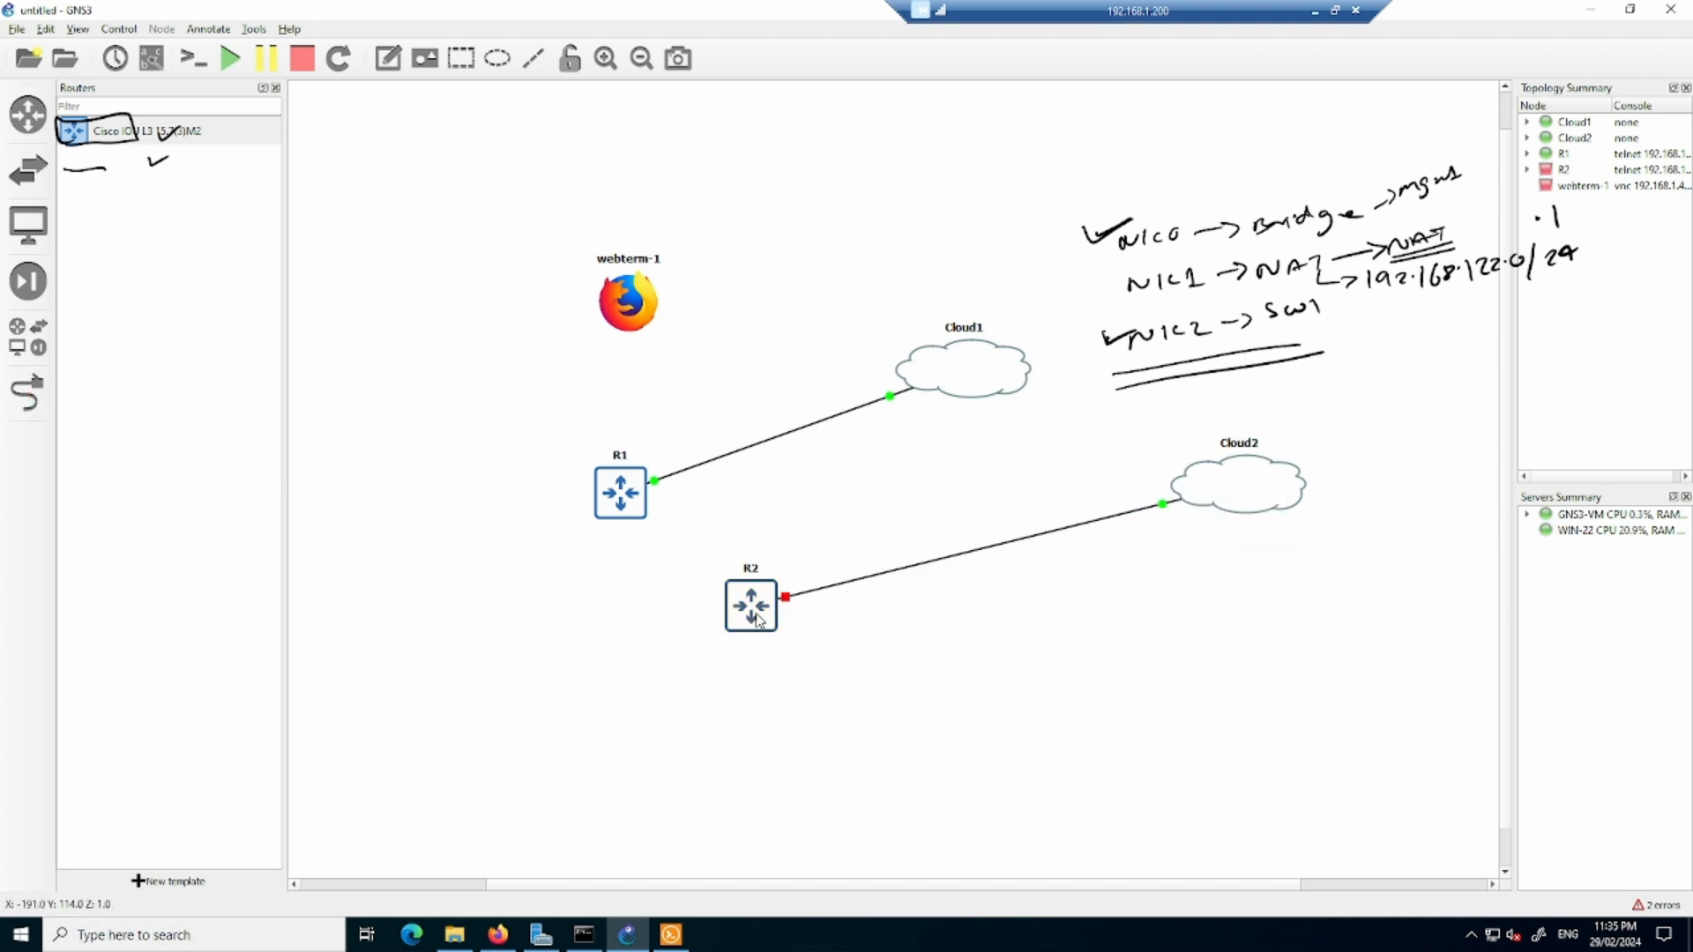
# - Move R2 closer to Cloud2 and start the router
pyautogui.moveTo(755, 612); pyautogui.dragTo(978, 652)
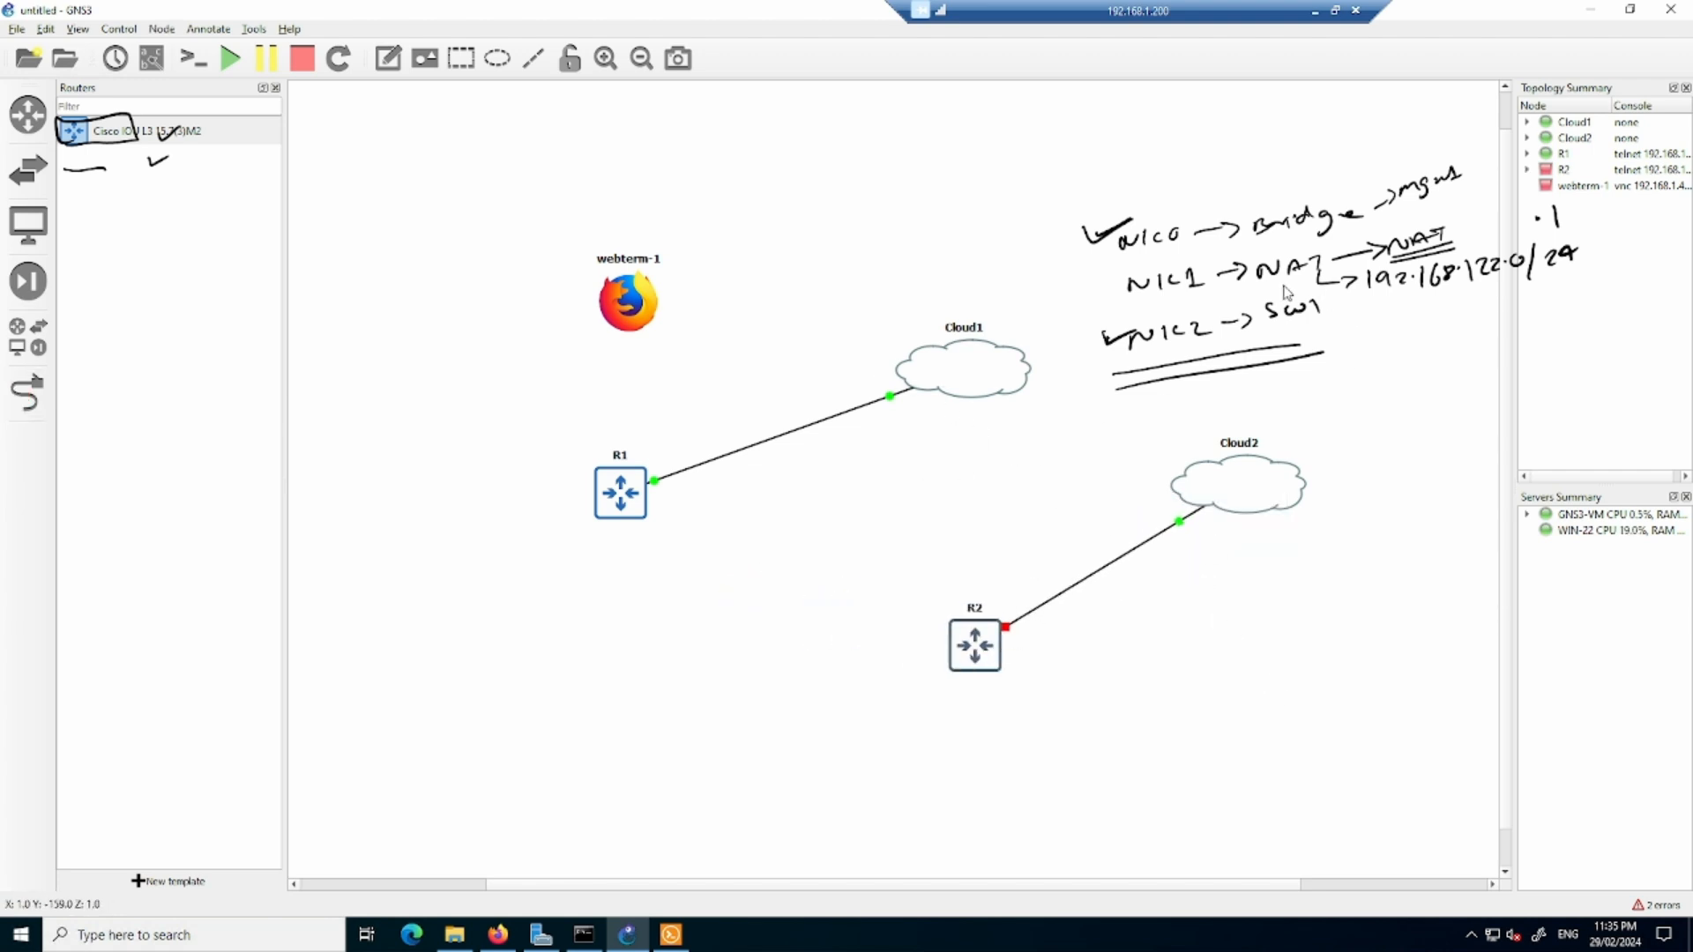
pyautogui.rightClick(986, 648)
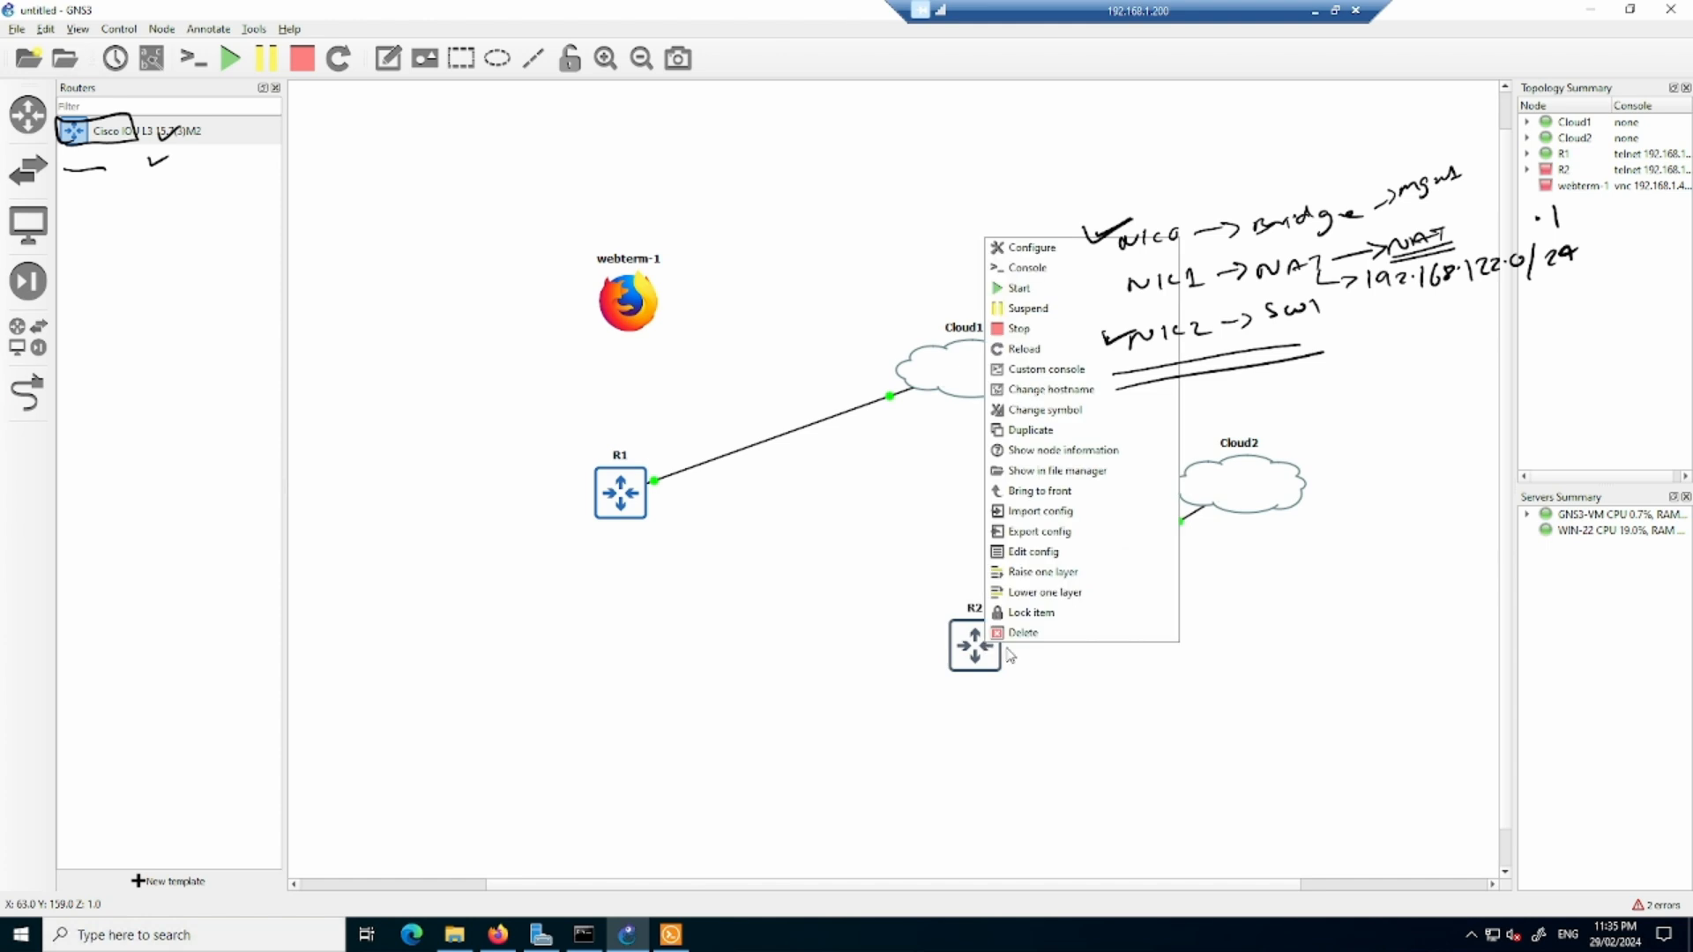
pyautogui.click(1069, 287)
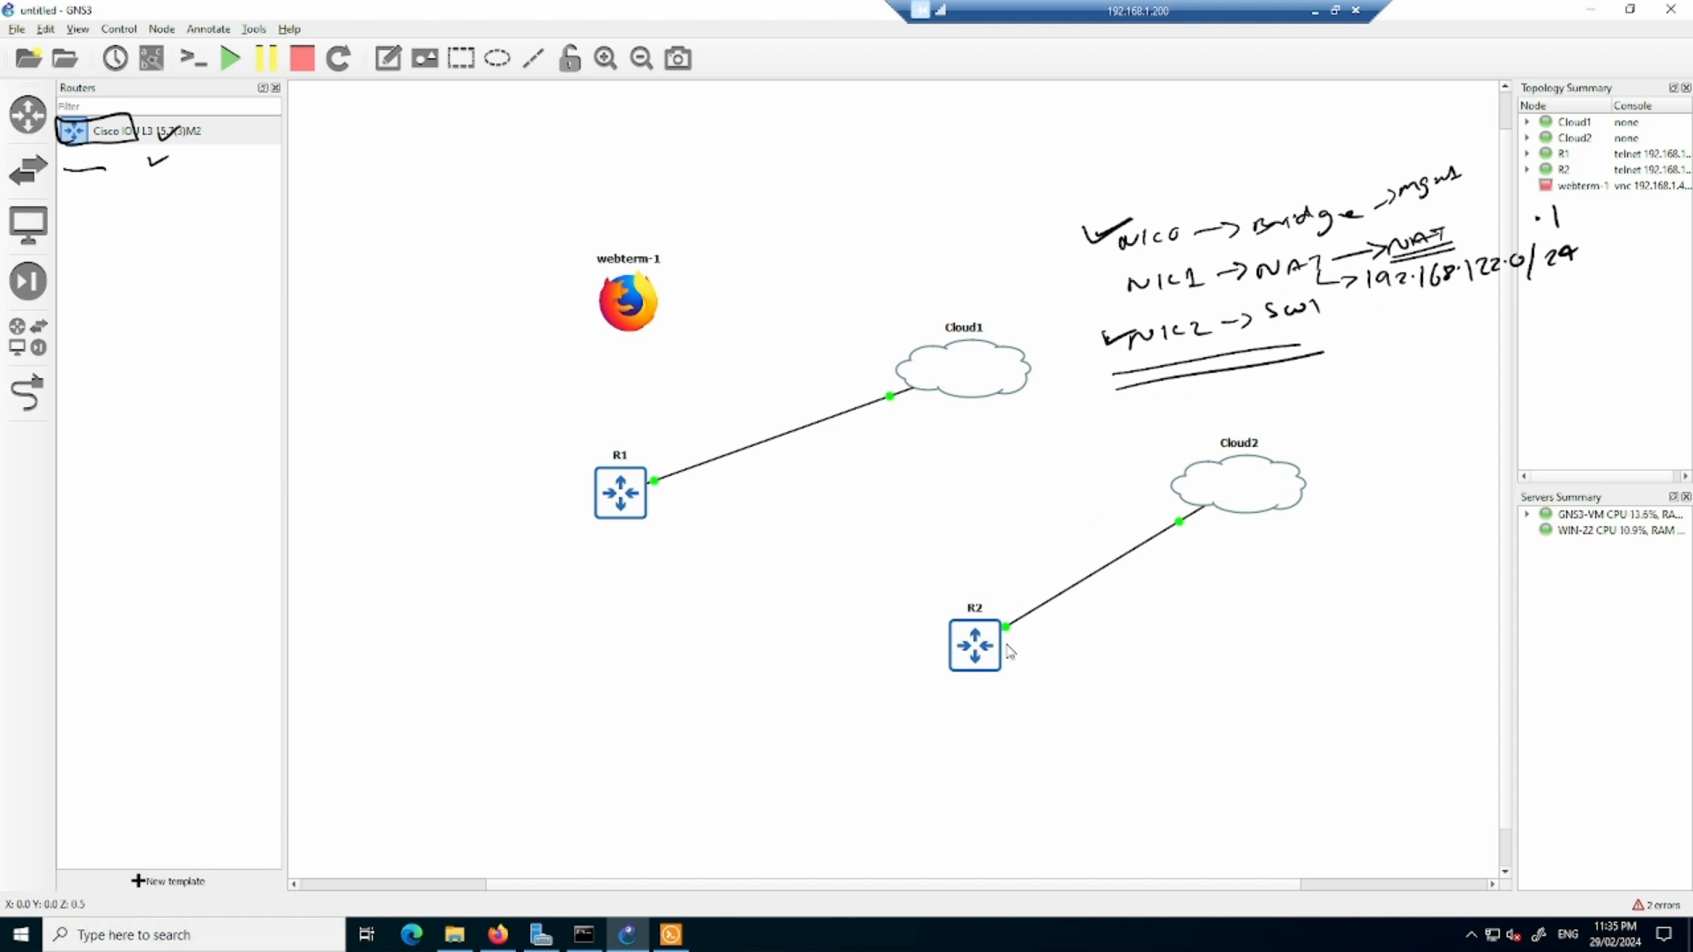
# - Open R2's console and widen the terminal window
pyautogui.rightClick(977, 646)
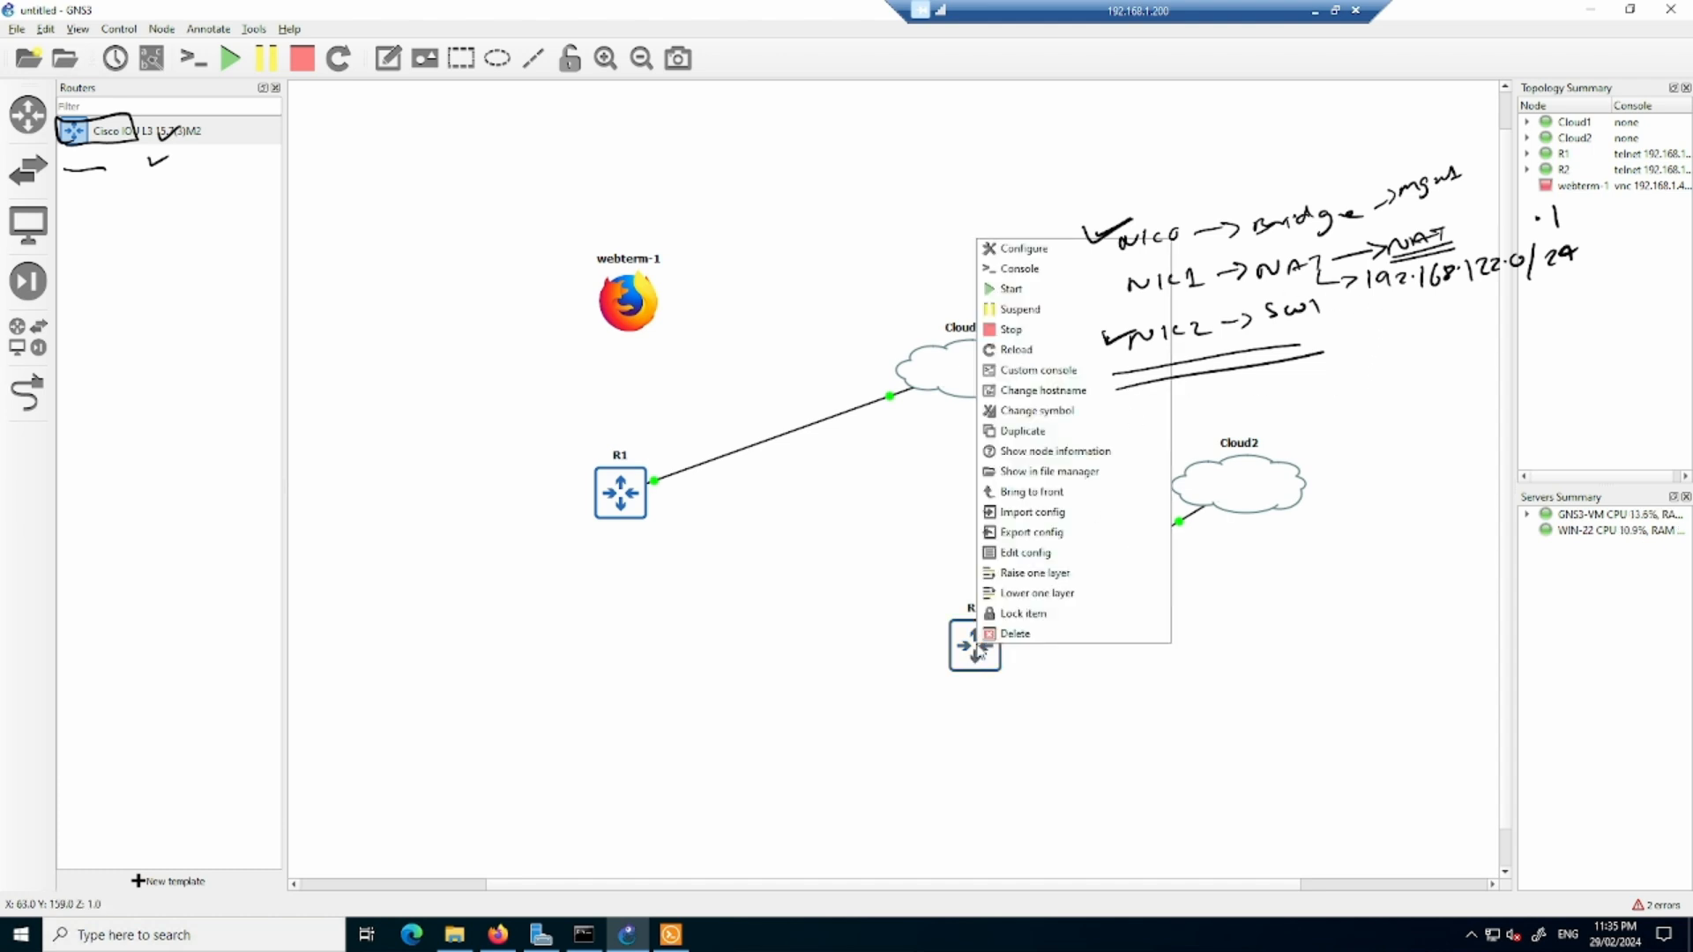
pyautogui.click(1045, 272)
pyautogui.click(672, 936)
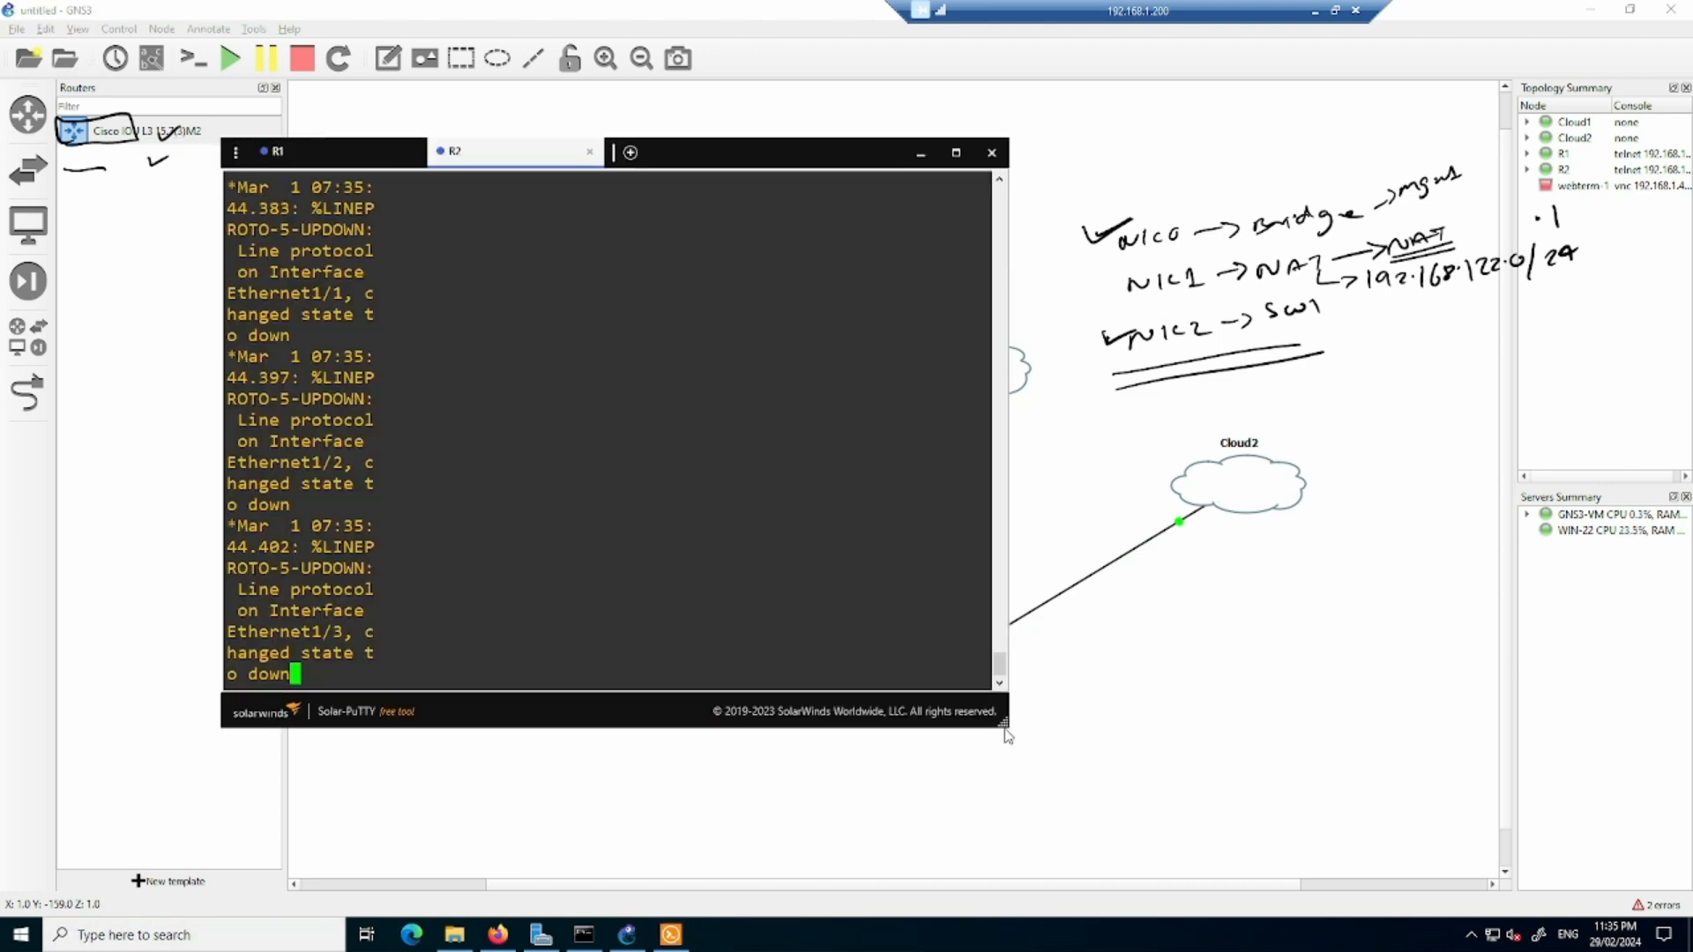
pyautogui.moveTo(1007, 736); pyautogui.dragTo(1535, 691)
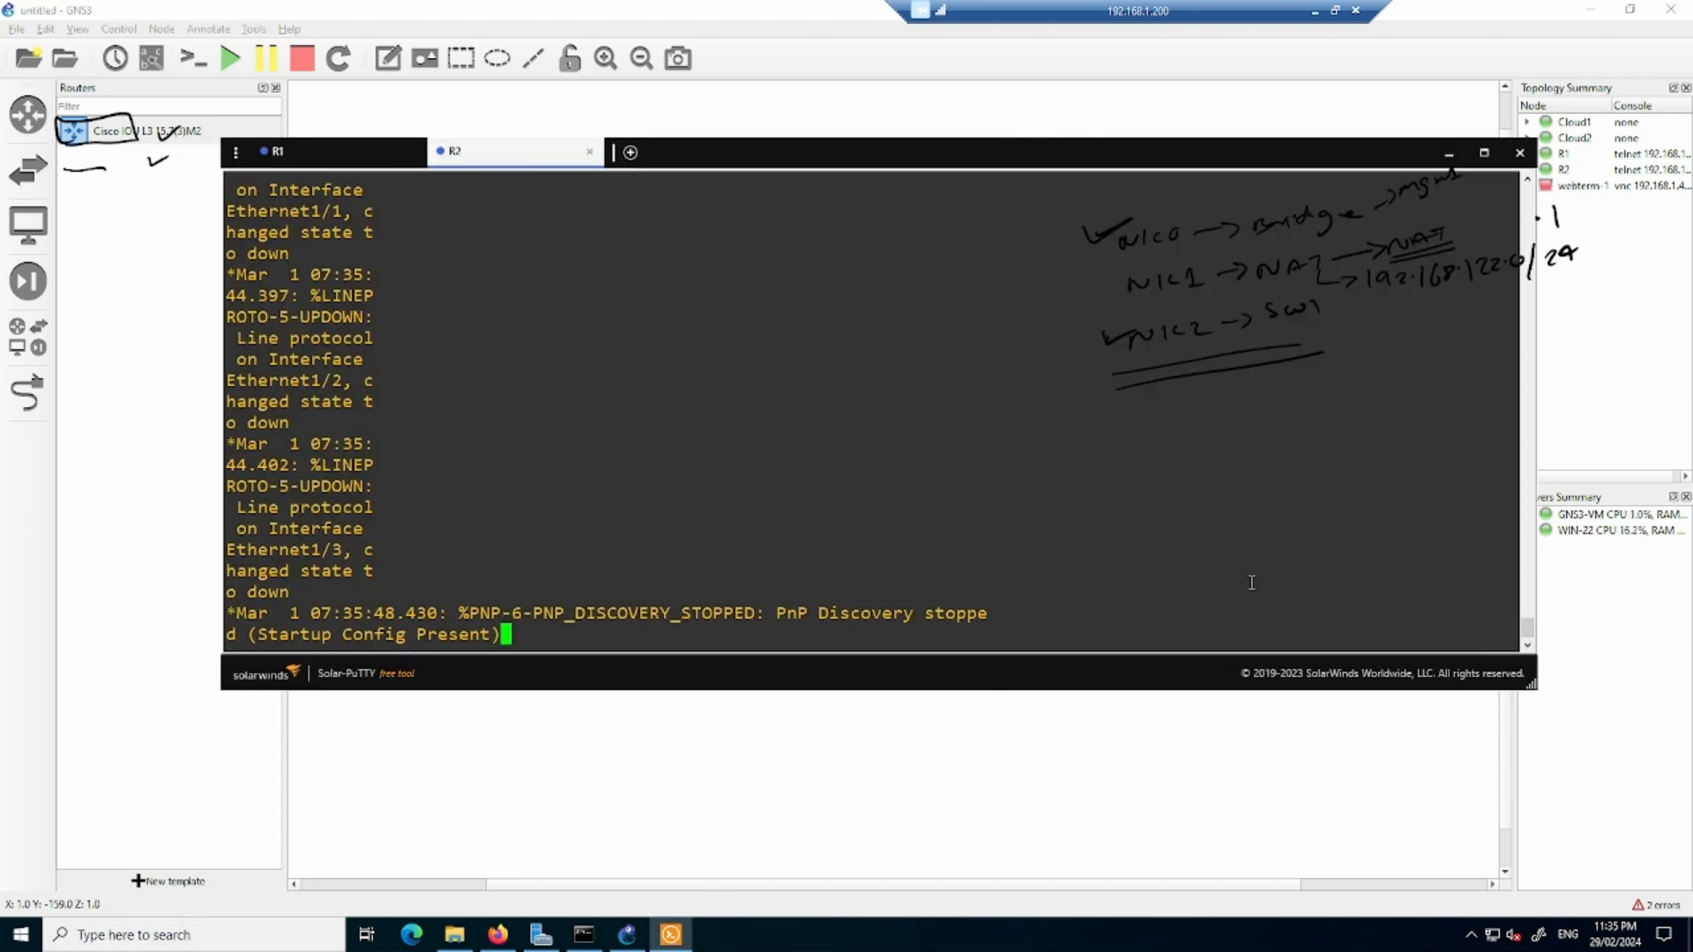
# - Set R2's interface e0/0 to 10.1.1.2 with mask 255.255.255.0, enable it and exit interface configuration
pyautogui.press('Return')
pyautogui.press('Return')
pyautogui.press('Return')
pyautogui.write('conf t')
pyautogui.press('Return')
pyautogui.press('Return')
pyautogui.write('int e0/')
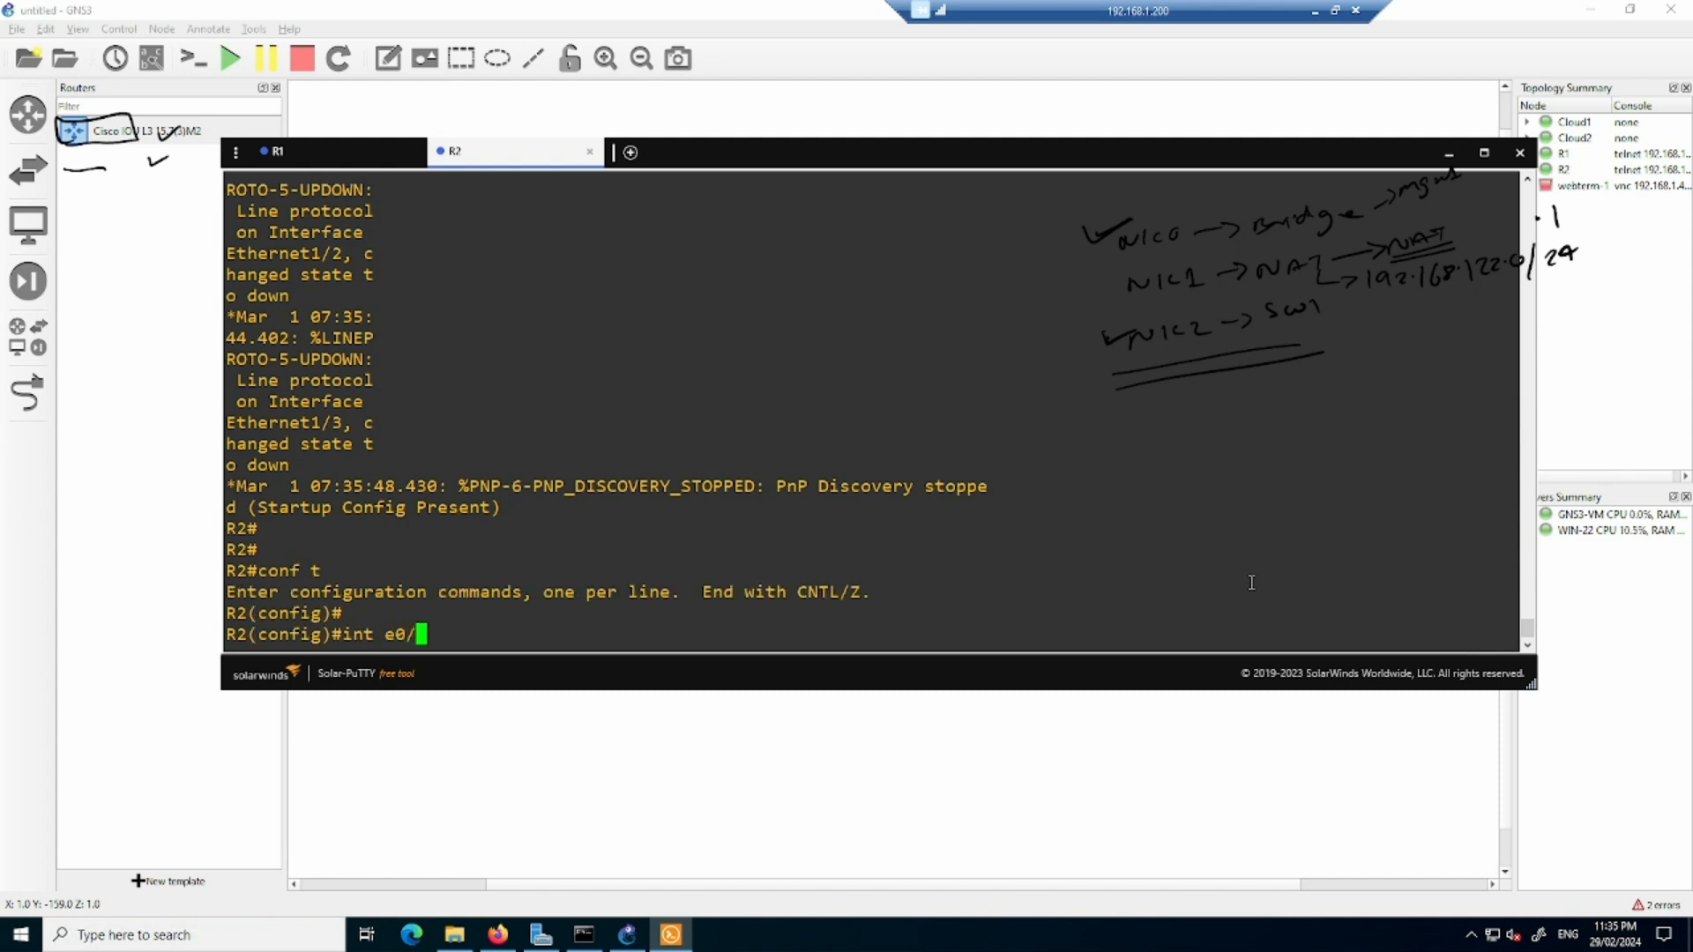
pyautogui.write('0')
pyautogui.press('Return')
pyautogui.write('ip add ')
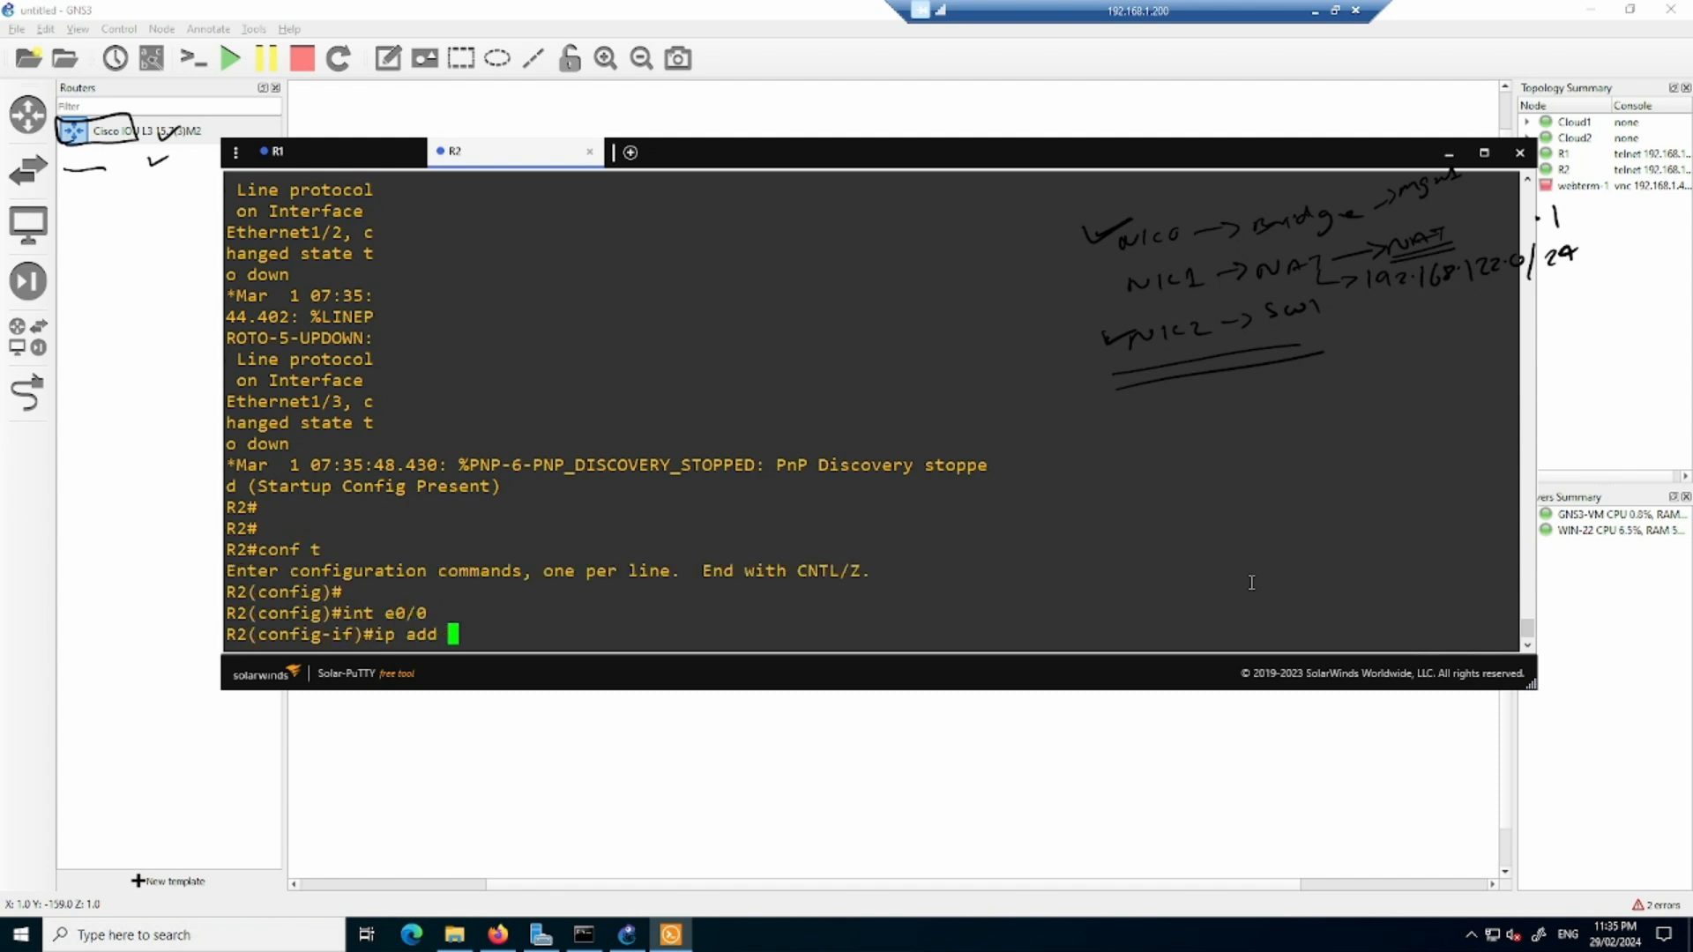
pyautogui.write('10.1.1.2 255.255.255.0')
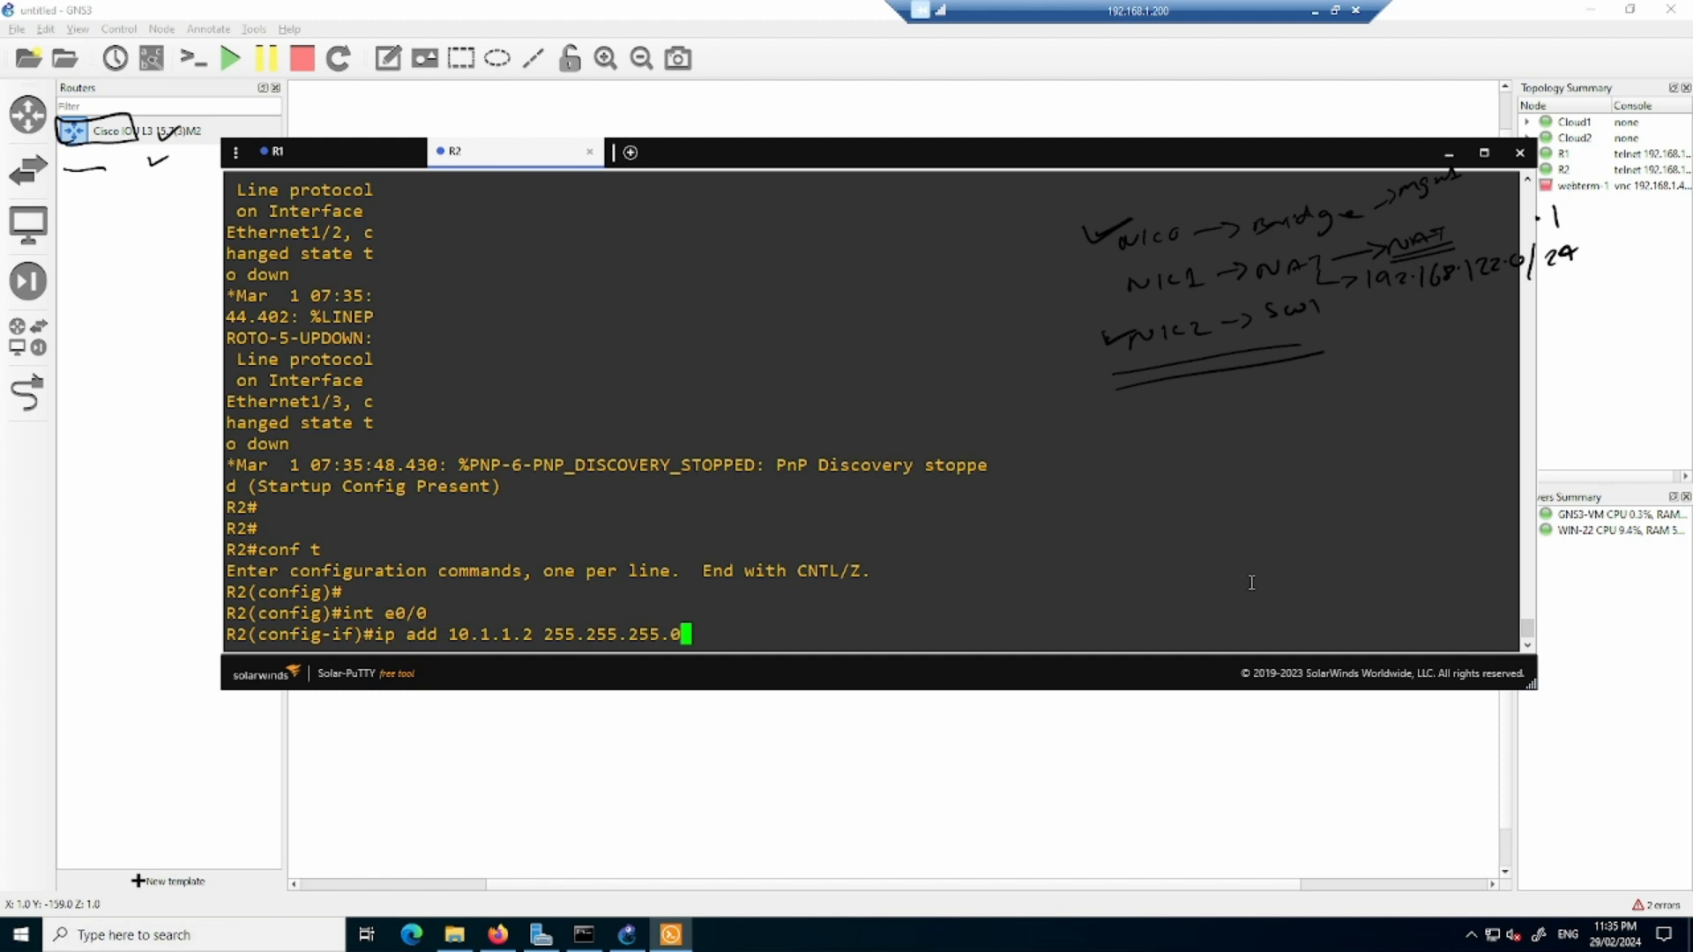
pyautogui.press('Return')
pyautogui.write('no sh')
pyautogui.press('Return')
pyautogui.write('exit')
pyautogui.press('Return')
pyautogui.press('Return')
pyautogui.press('Return')
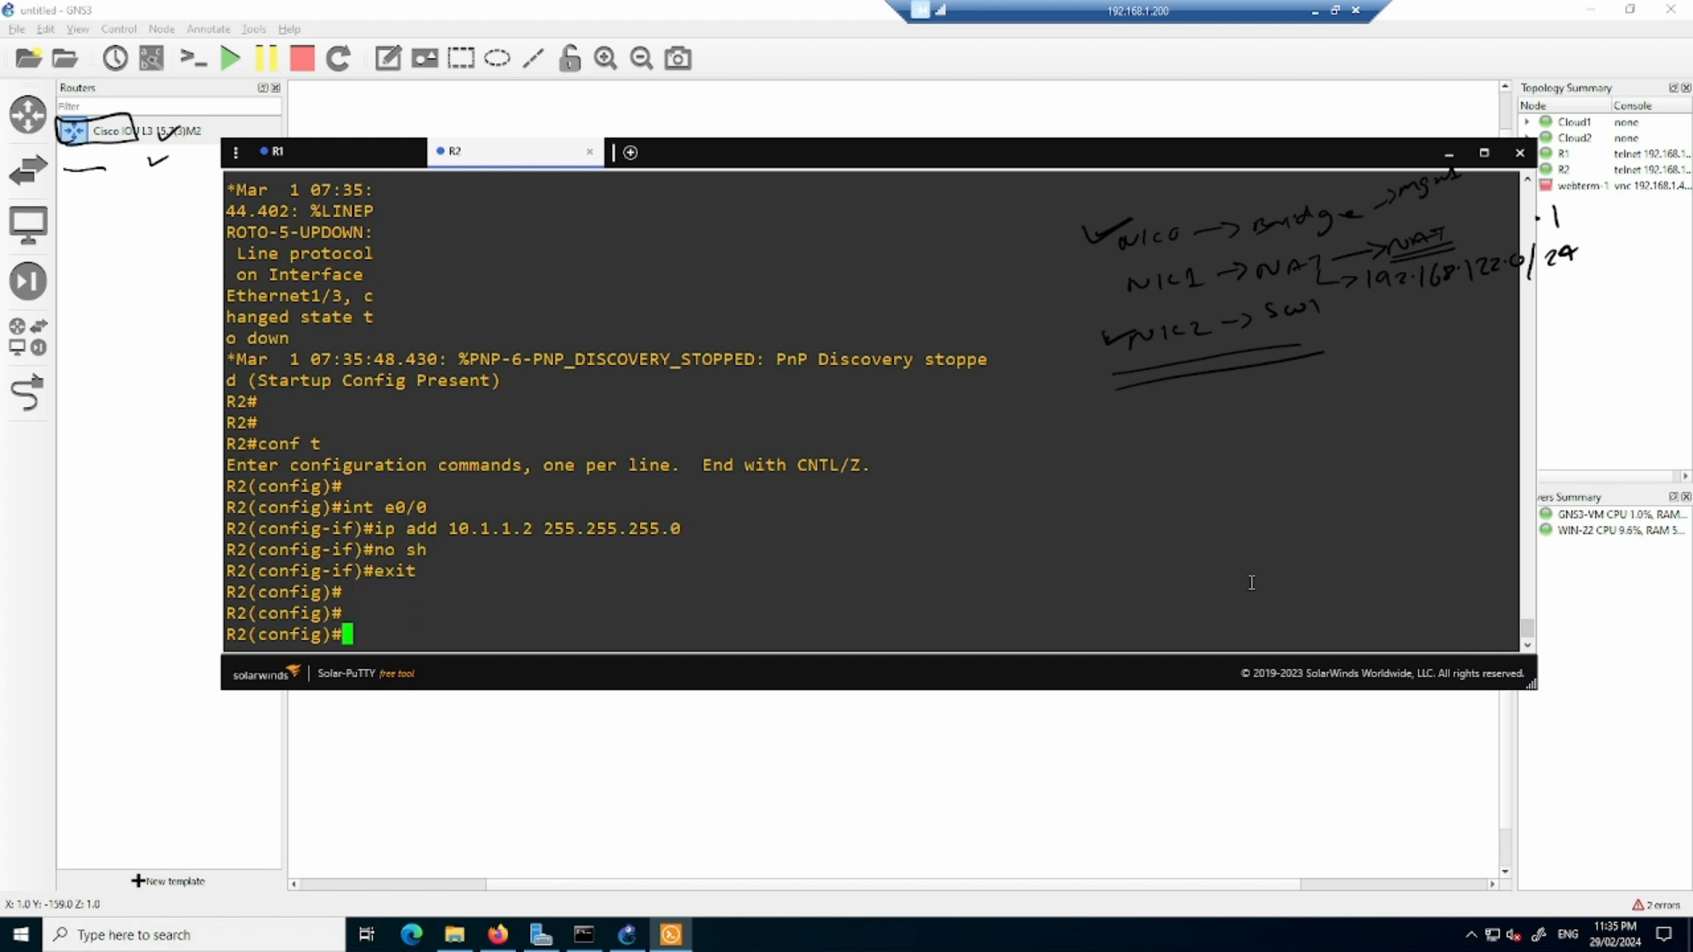
pyautogui.press('Return')
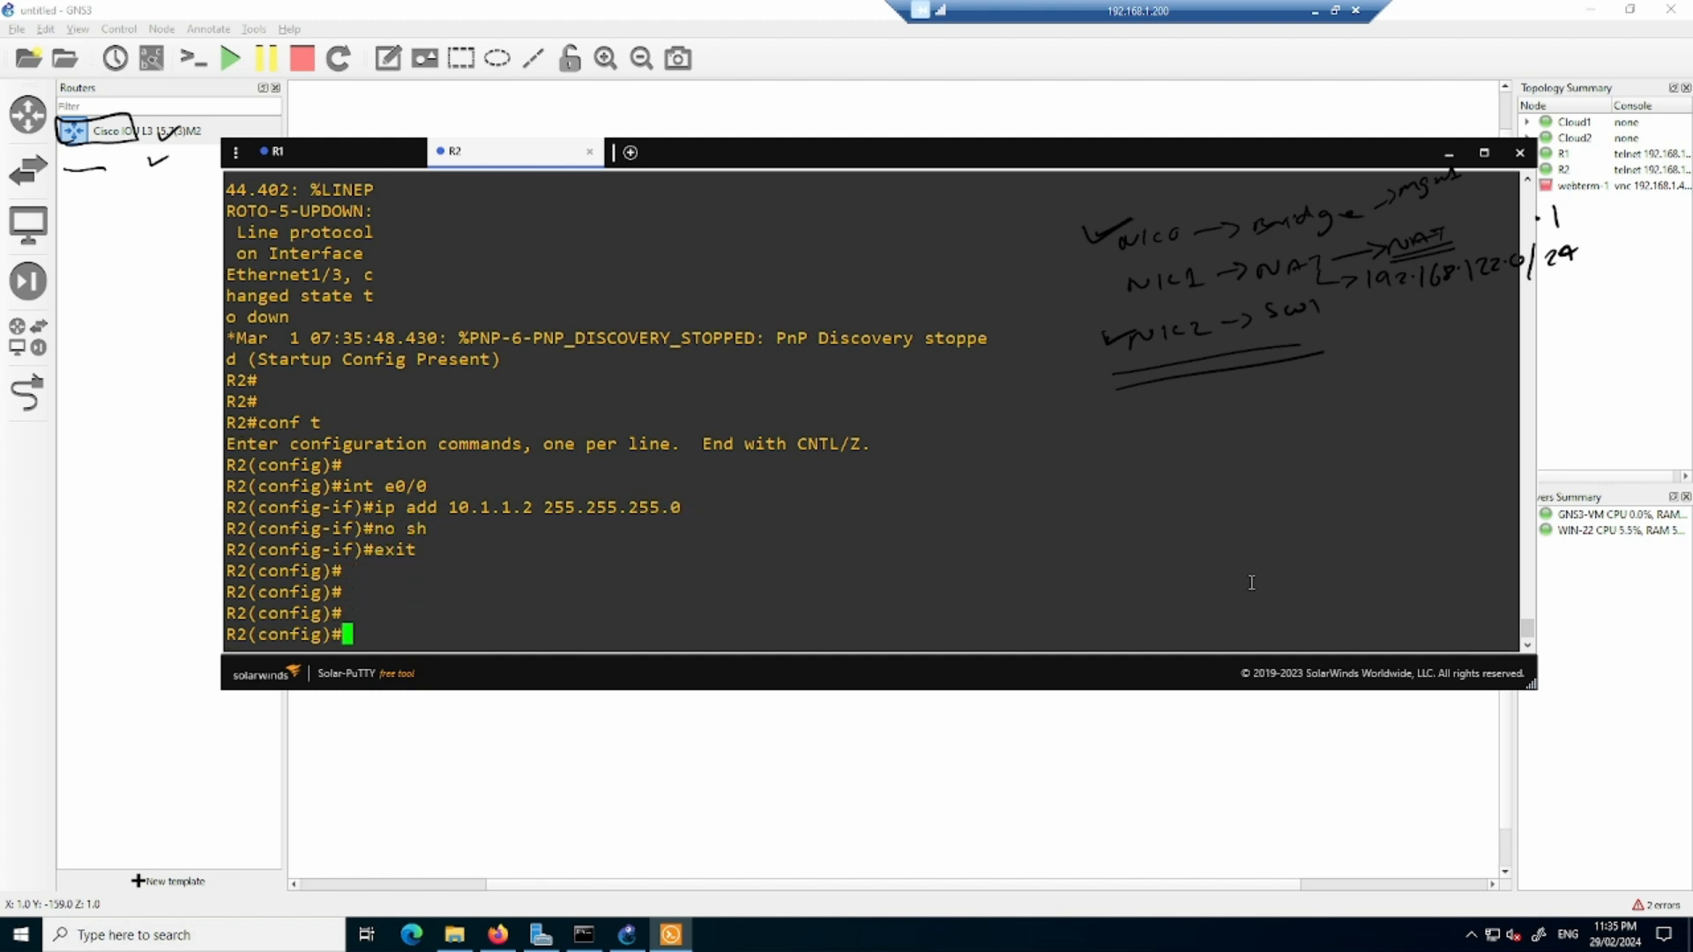
# - Ping 10.1.1.1 from R2's configuration mode, then return to the GNS3 workspace
pyautogui.press('Return')
pyautogui.press('Return')
pyautogui.press('Return')
pyautogui.press('Return')
pyautogui.write('do')
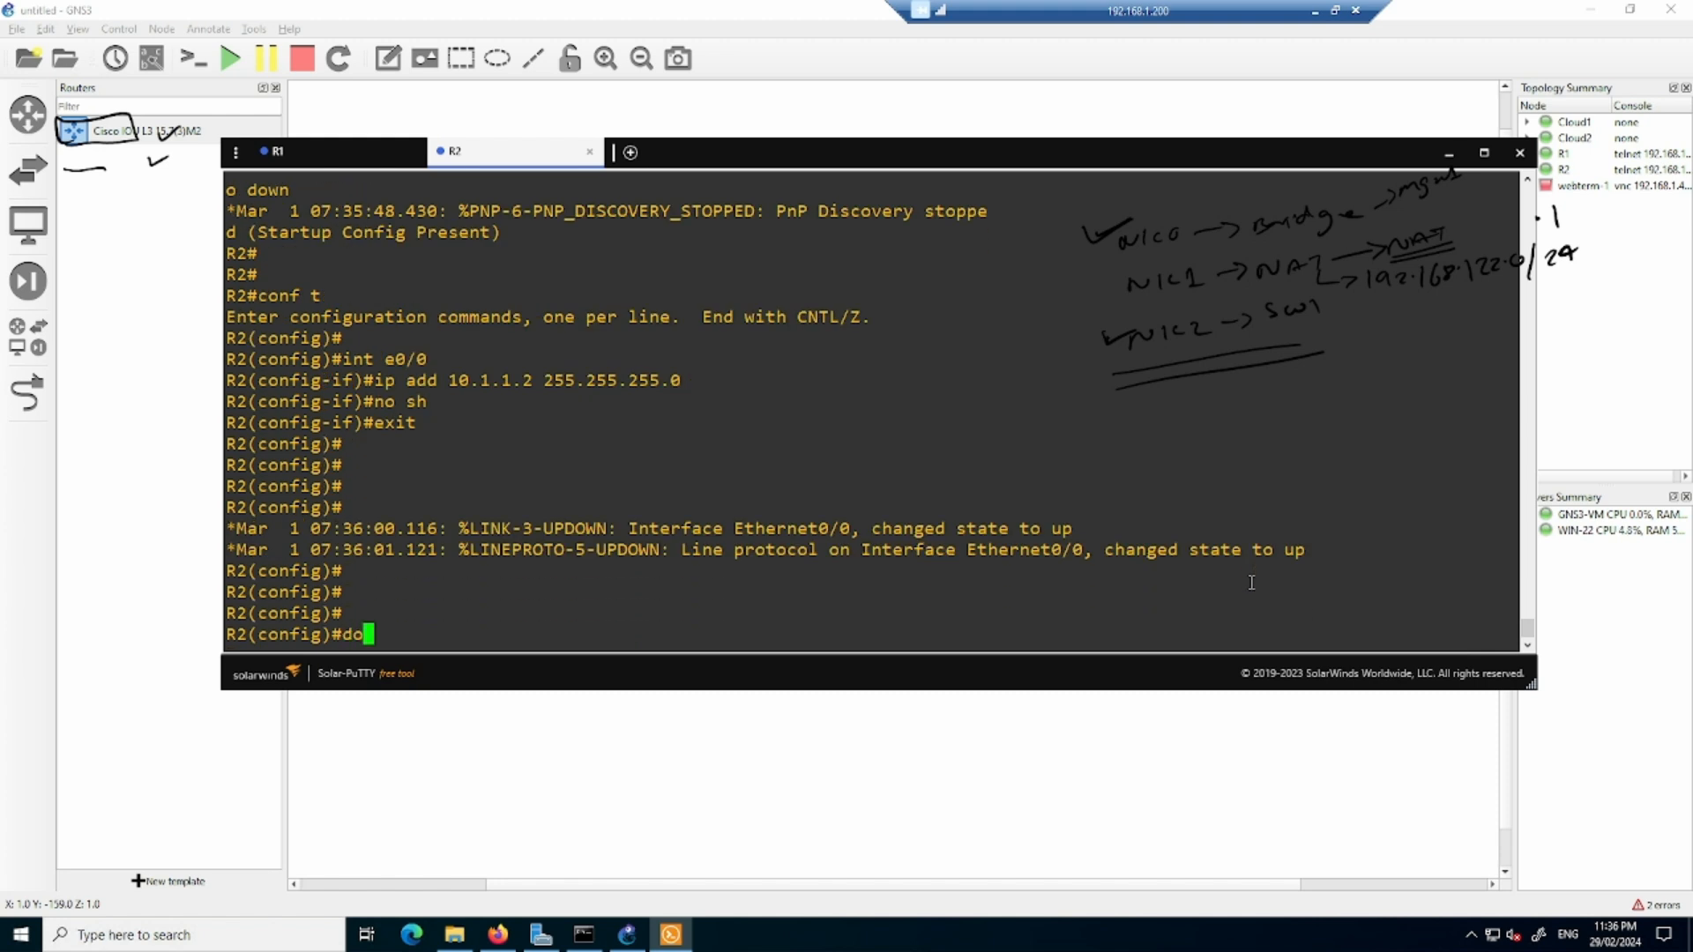
pyautogui.write(' ping 10.1.1.1')
pyautogui.press('Return')
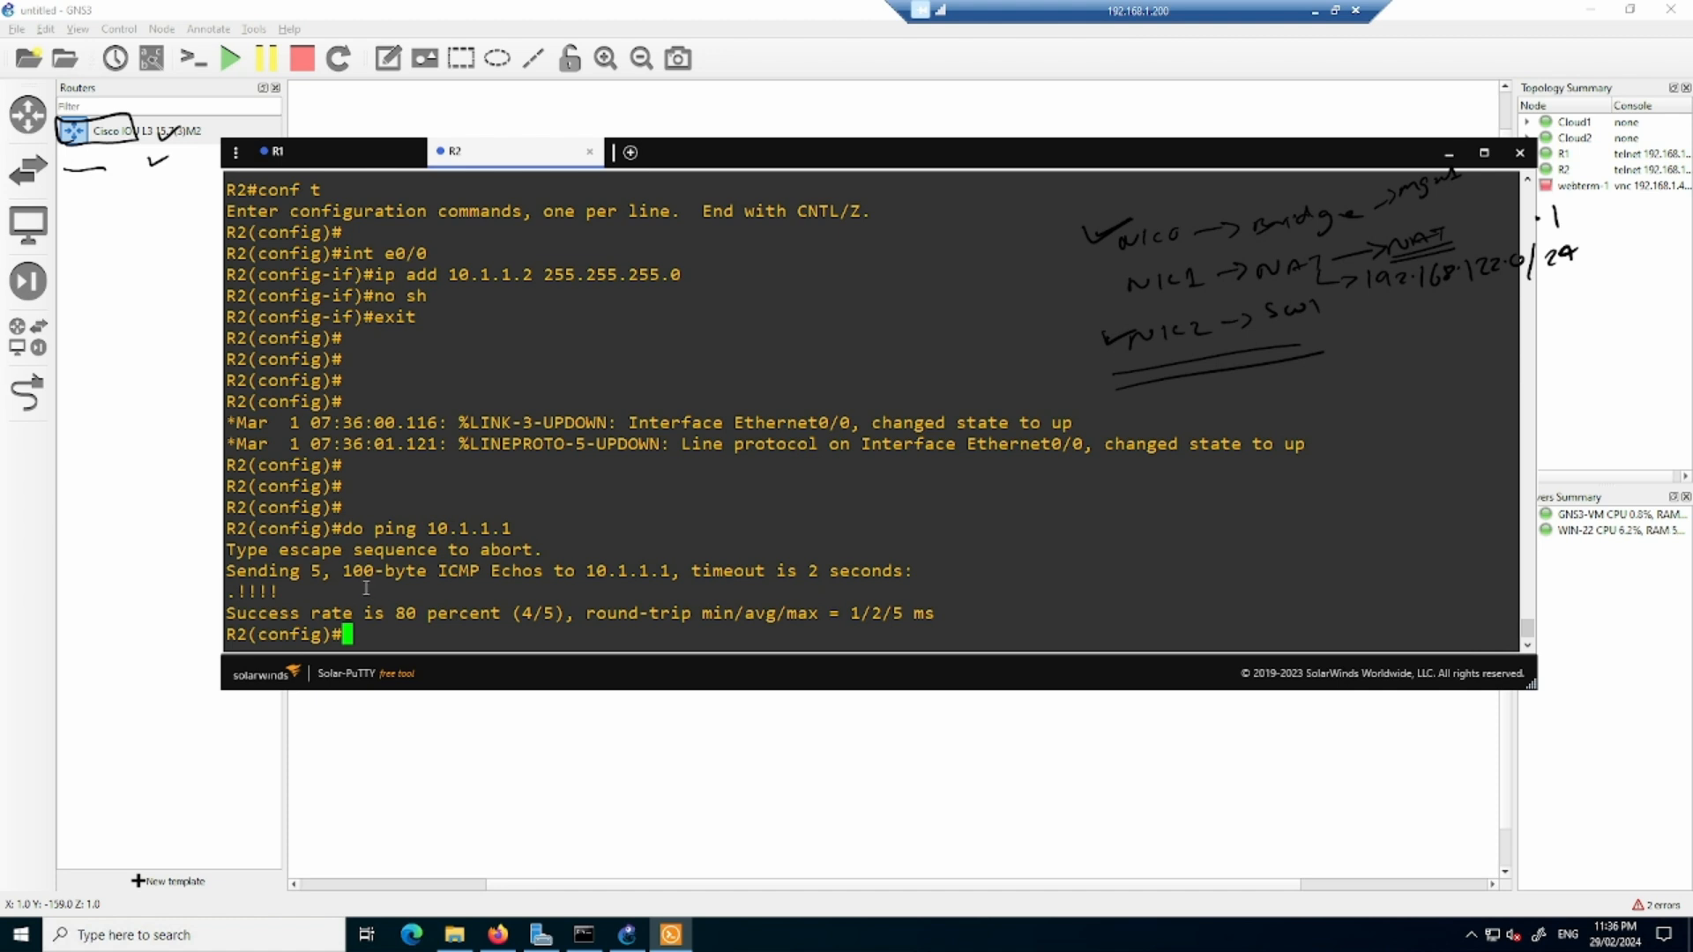
pyautogui.click(787, 756)
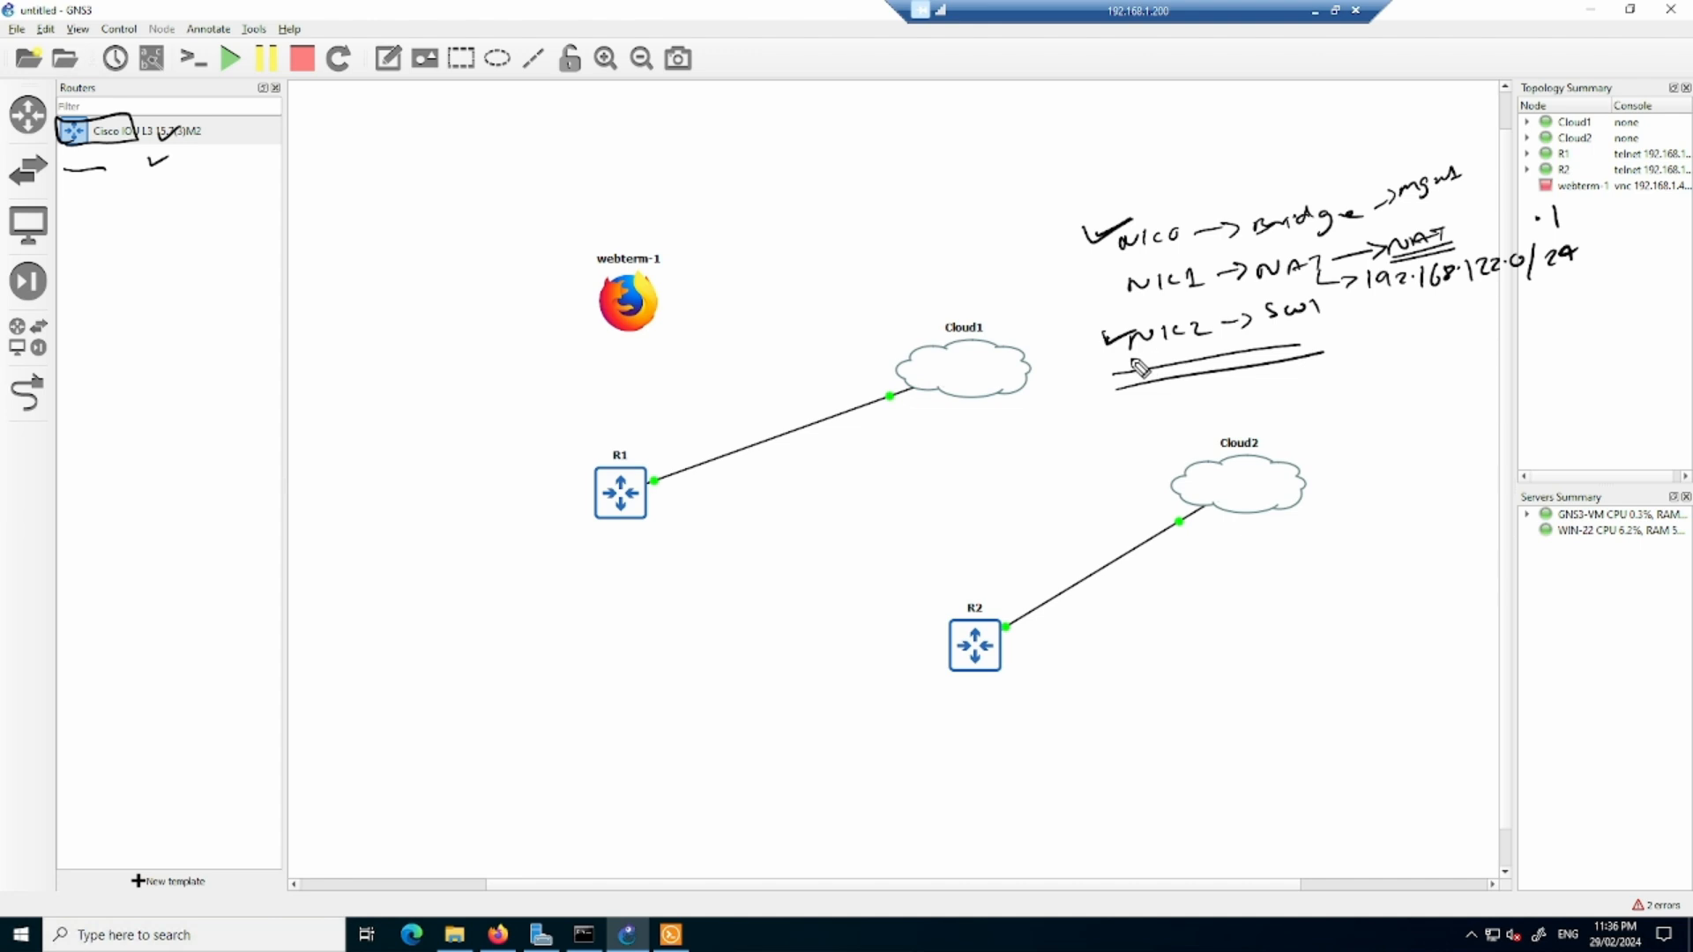
pyautogui.moveTo(1142, 366)
pyautogui.mouseDown()
pyautogui.moveTo(1182, 358)
pyautogui.moveTo(1191, 374)
pyautogui.mouseUp()
pyautogui.moveTo(915, 427); pyautogui.dragTo(1014, 401)
pyautogui.moveTo(1260, 533); pyautogui.dragTo(1320, 517)
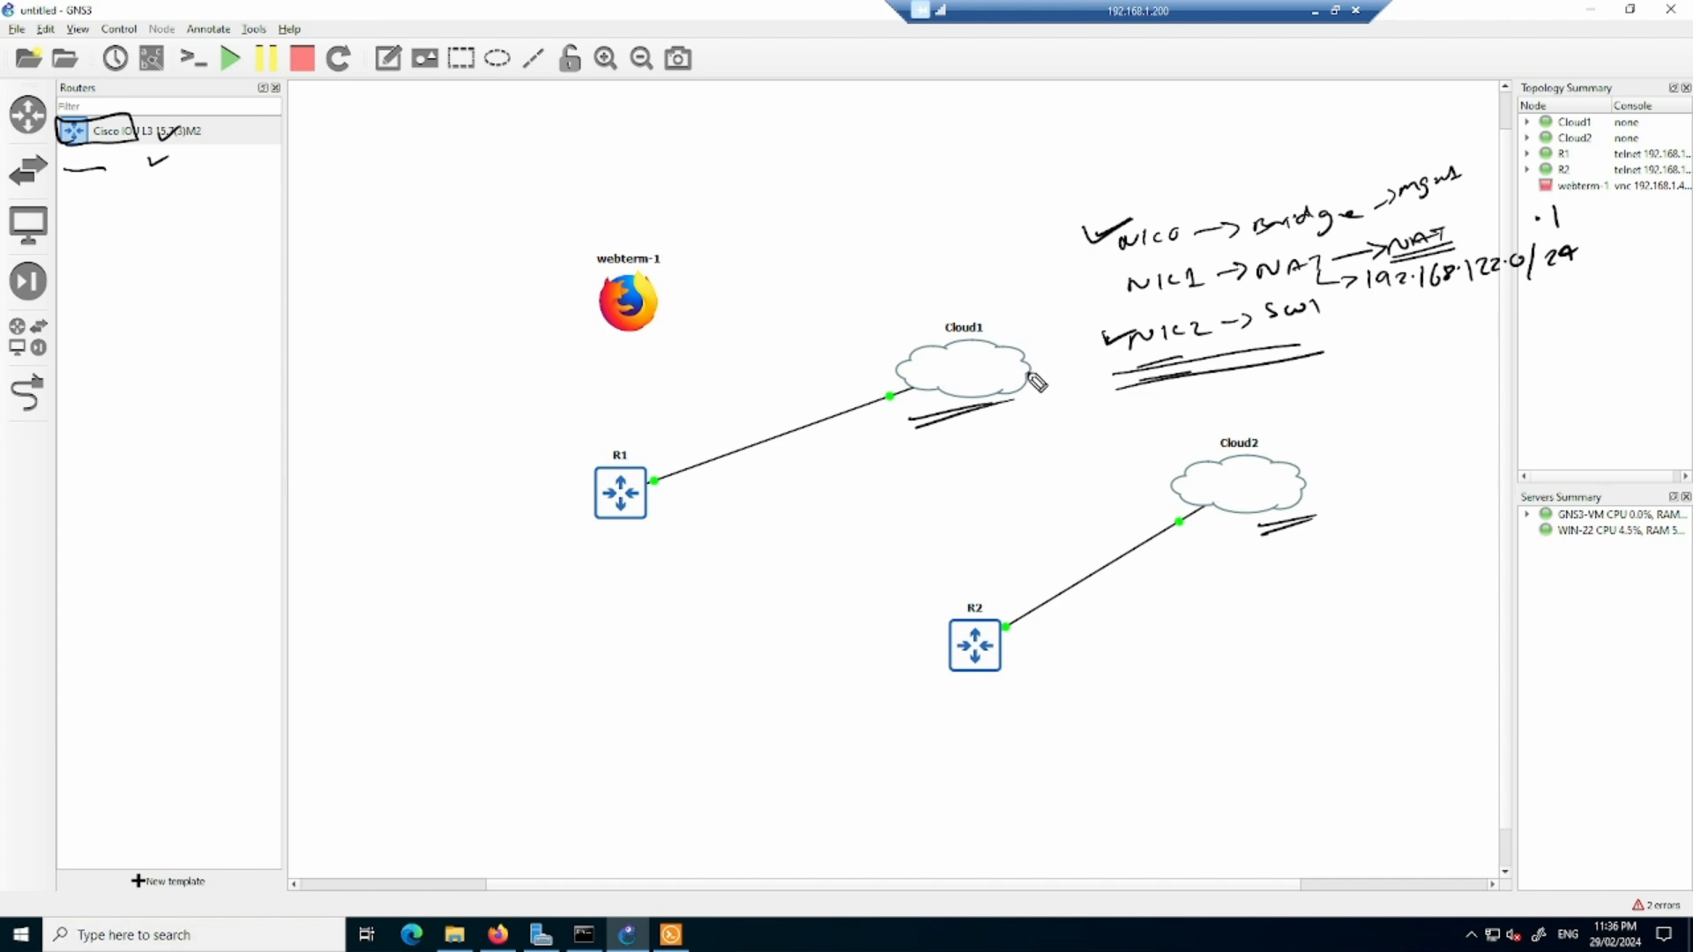
pyautogui.moveTo(1030, 373); pyautogui.dragTo(1305, 384)
pyautogui.moveTo(1224, 460)
pyautogui.mouseDown()
pyautogui.moveTo(1295, 370)
pyautogui.moveTo(1306, 414)
pyautogui.moveTo(1372, 383)
pyautogui.mouseUp()
pyautogui.moveTo(1377, 378); pyautogui.dragTo(1381, 394)
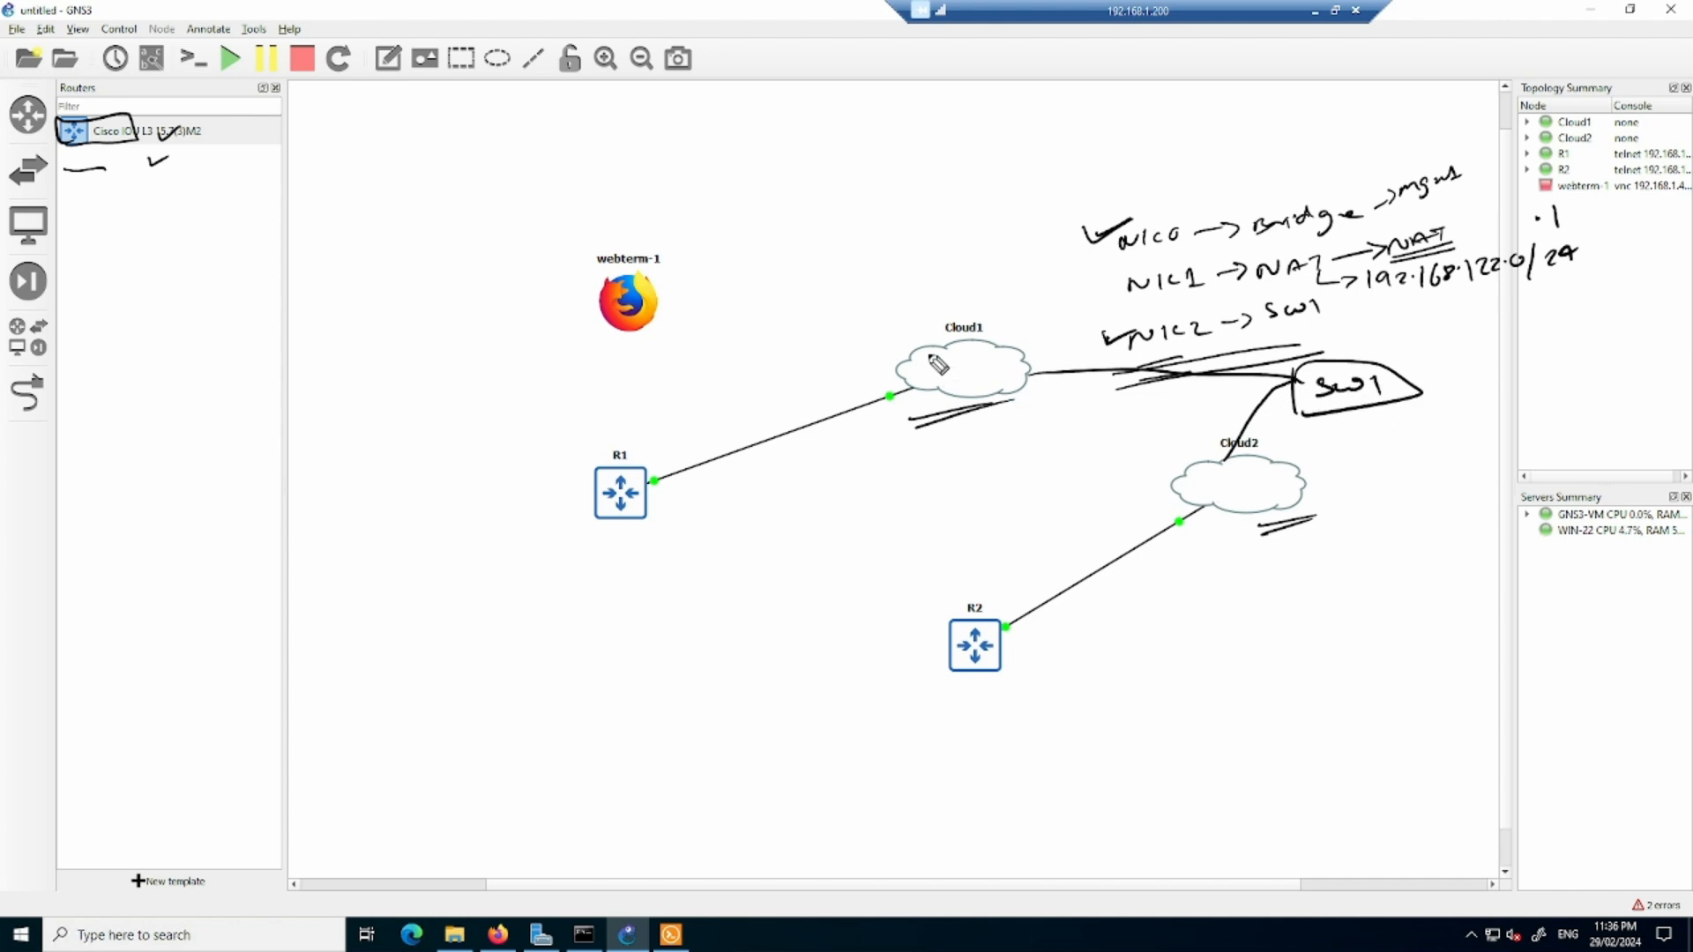
pyautogui.moveTo(876, 342)
pyautogui.mouseDown()
pyautogui.moveTo(911, 423)
pyautogui.moveTo(1279, 553)
pyautogui.moveTo(1345, 454)
pyautogui.moveTo(944, 316)
pyautogui.moveTo(880, 348)
pyautogui.mouseUp()
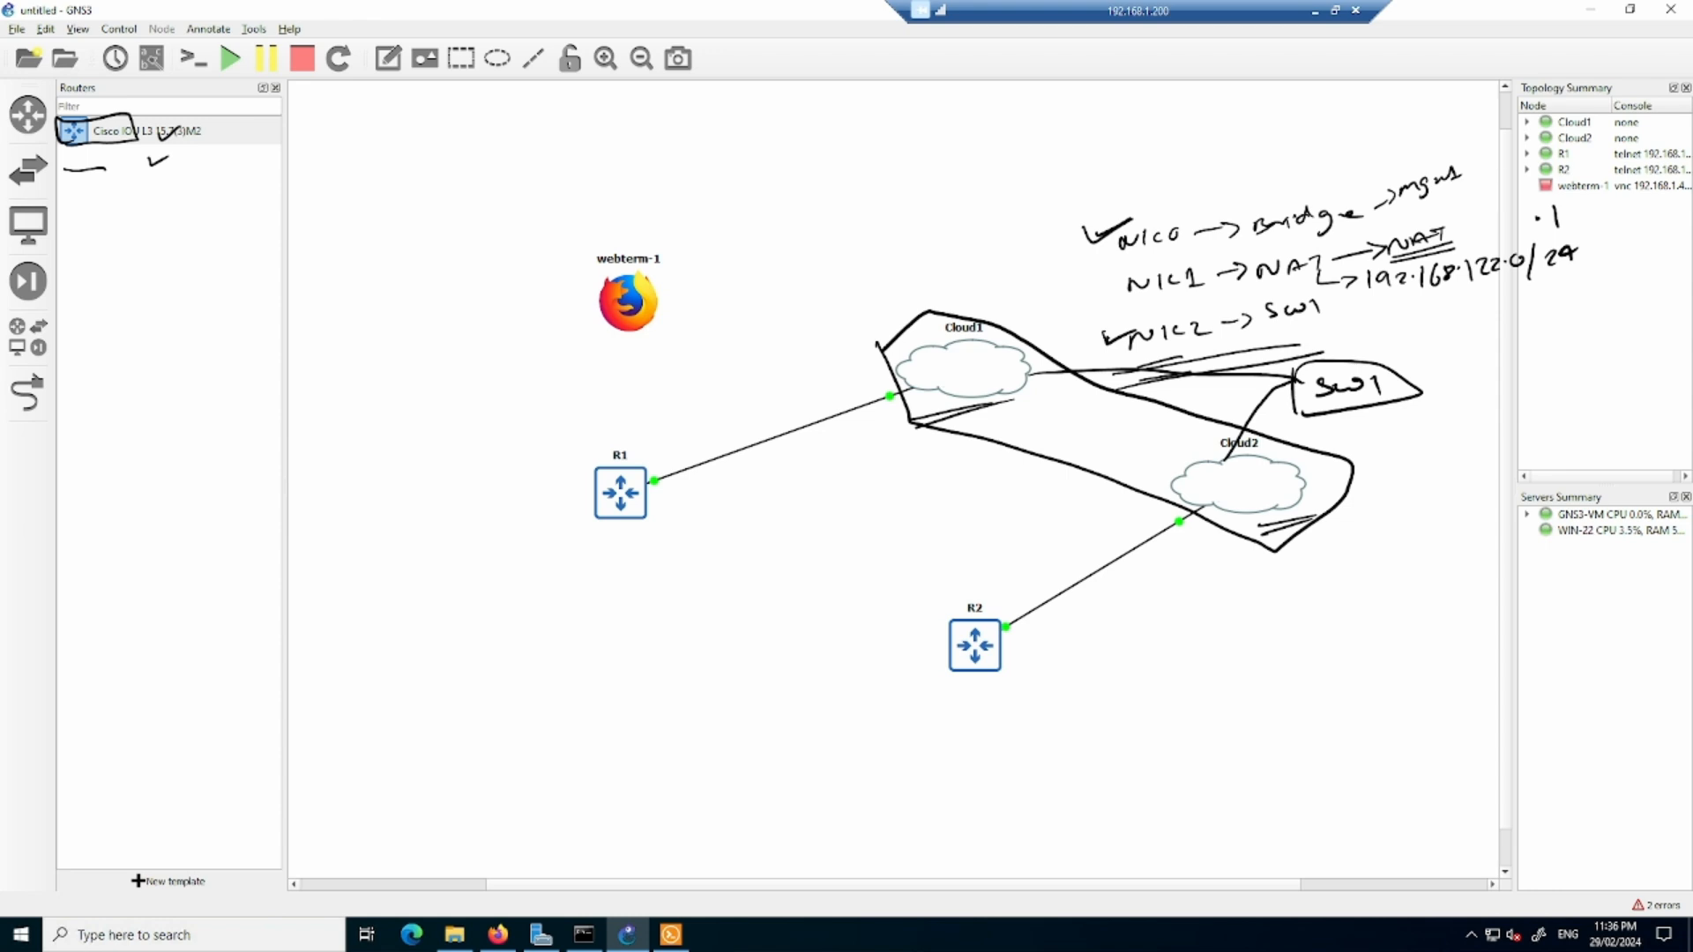
pyautogui.moveTo(1195, 566)
pyautogui.mouseDown()
pyautogui.moveTo(1128, 424)
pyautogui.moveTo(1210, 376)
pyautogui.moveTo(1217, 458)
pyautogui.mouseUp()
pyautogui.moveTo(989, 468)
pyautogui.mouseDown()
pyautogui.moveTo(1192, 391)
pyautogui.moveTo(1290, 543)
pyautogui.mouseUp()
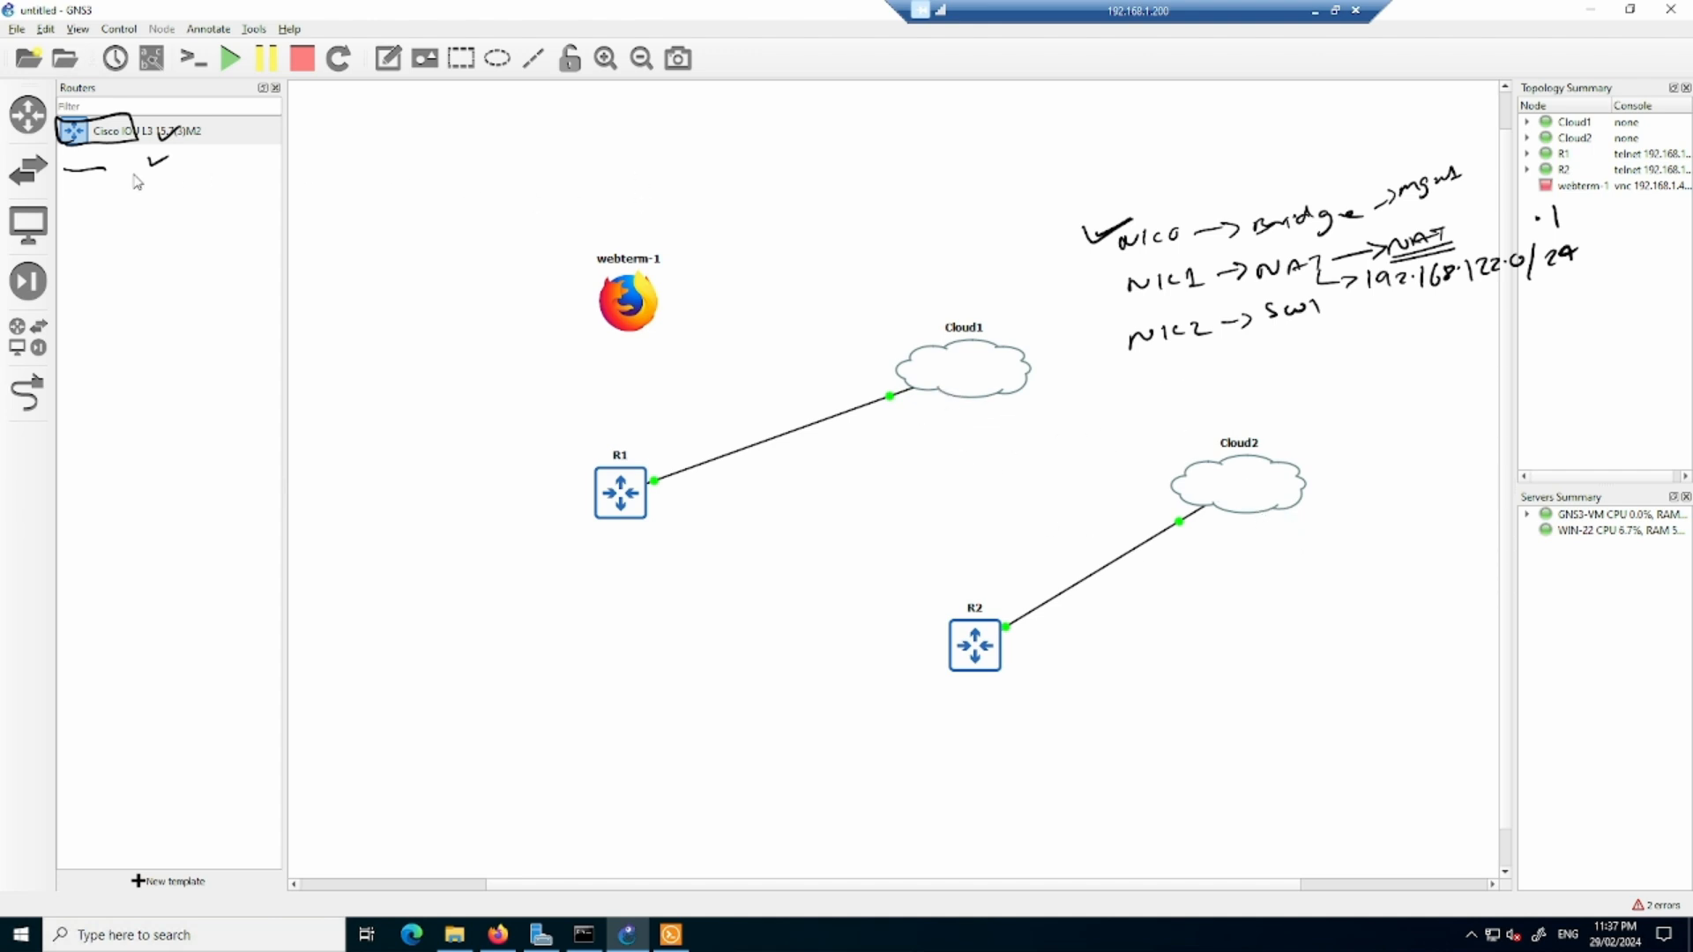
# - Place a NAT node hosted on the GNS3-VM server between Cloud1 and Cloud2
pyautogui.click(28, 226)
pyautogui.moveTo(80, 161); pyautogui.dragTo(1105, 435)
pyautogui.click(908, 465)
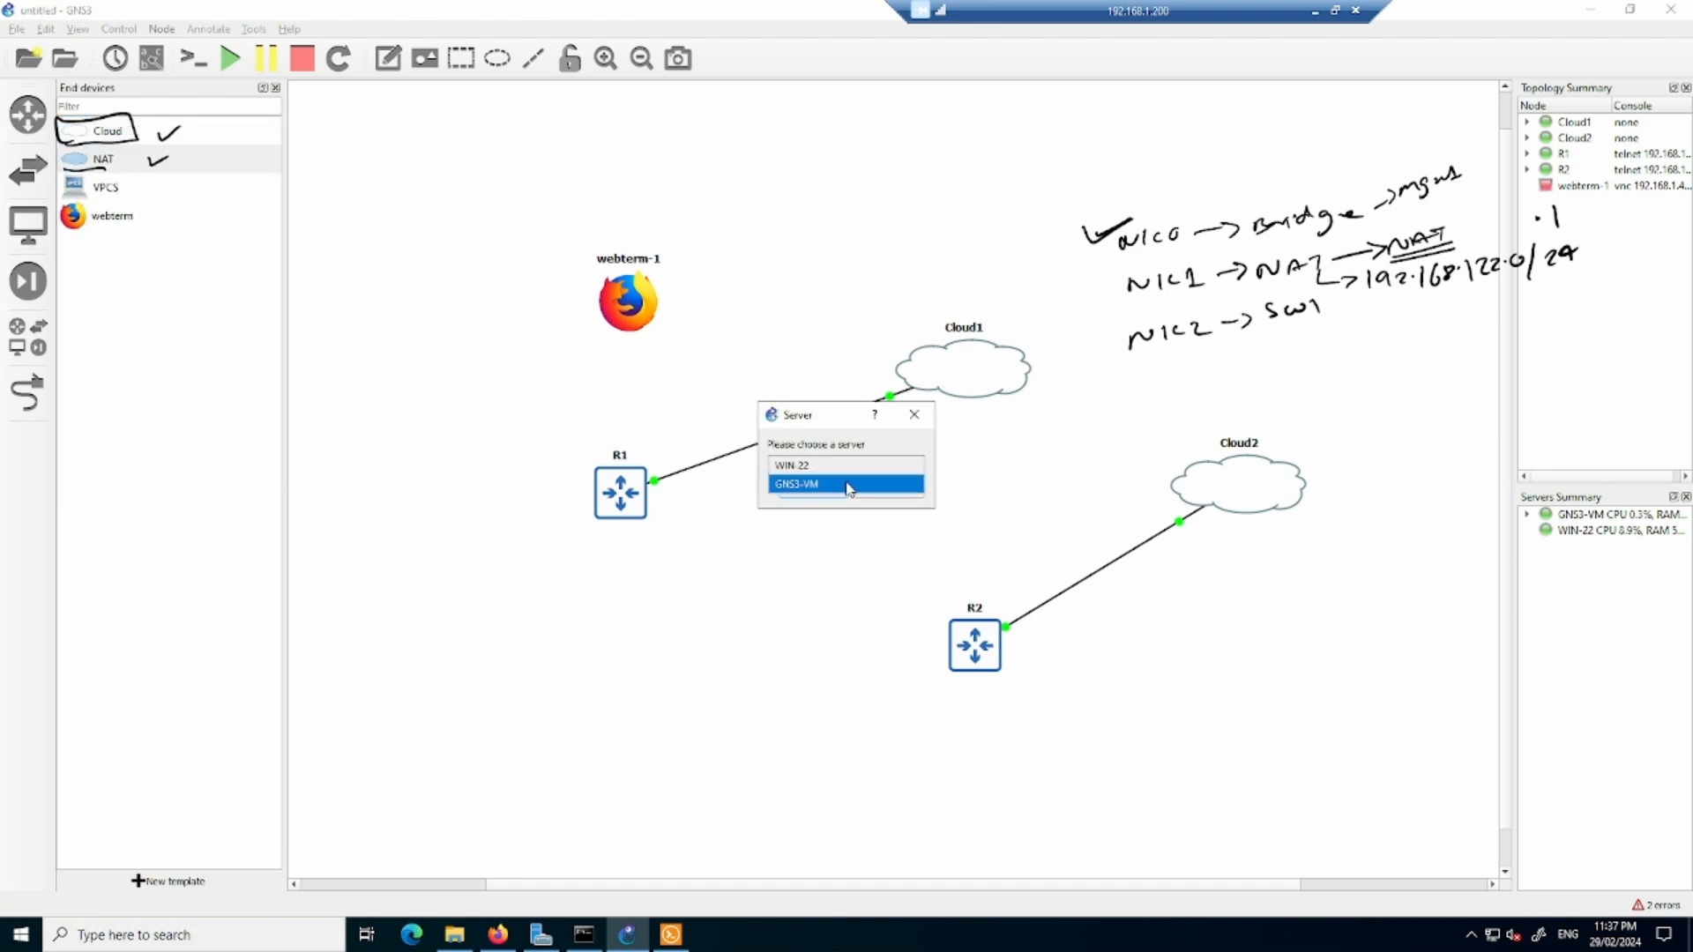
pyautogui.click(829, 481)
pyautogui.click(813, 491)
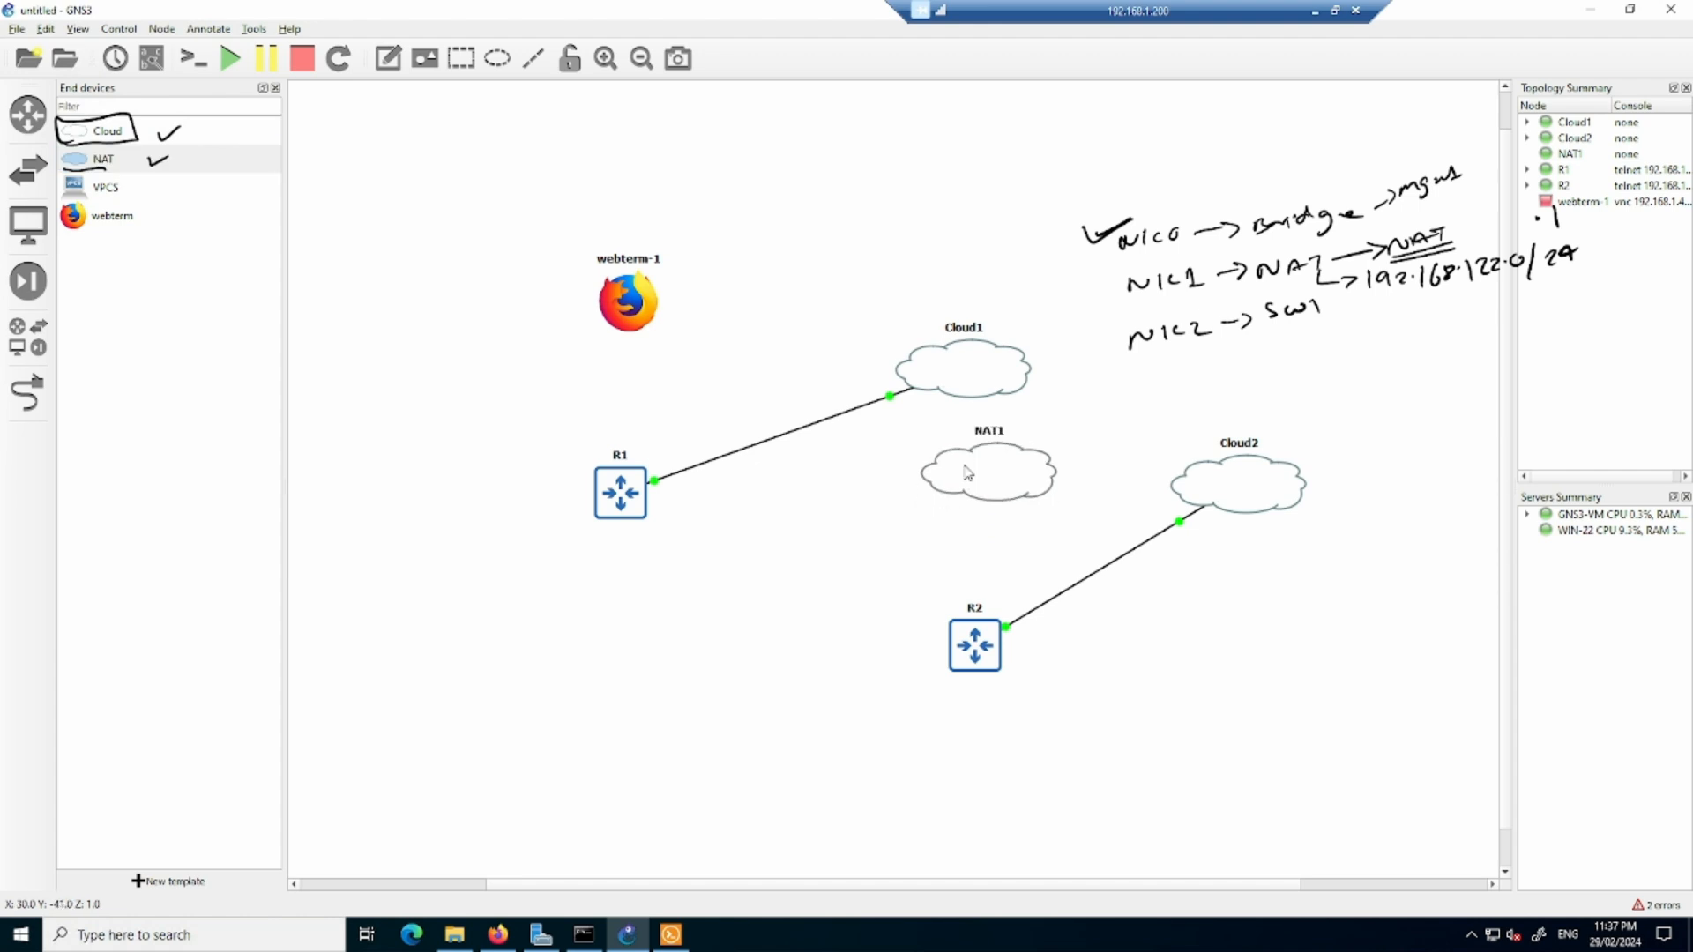
# - Link R1's Ethernet0/1 to the NAT node's nat0 and stop adding links
pyautogui.click(29, 392)
pyautogui.click(629, 513)
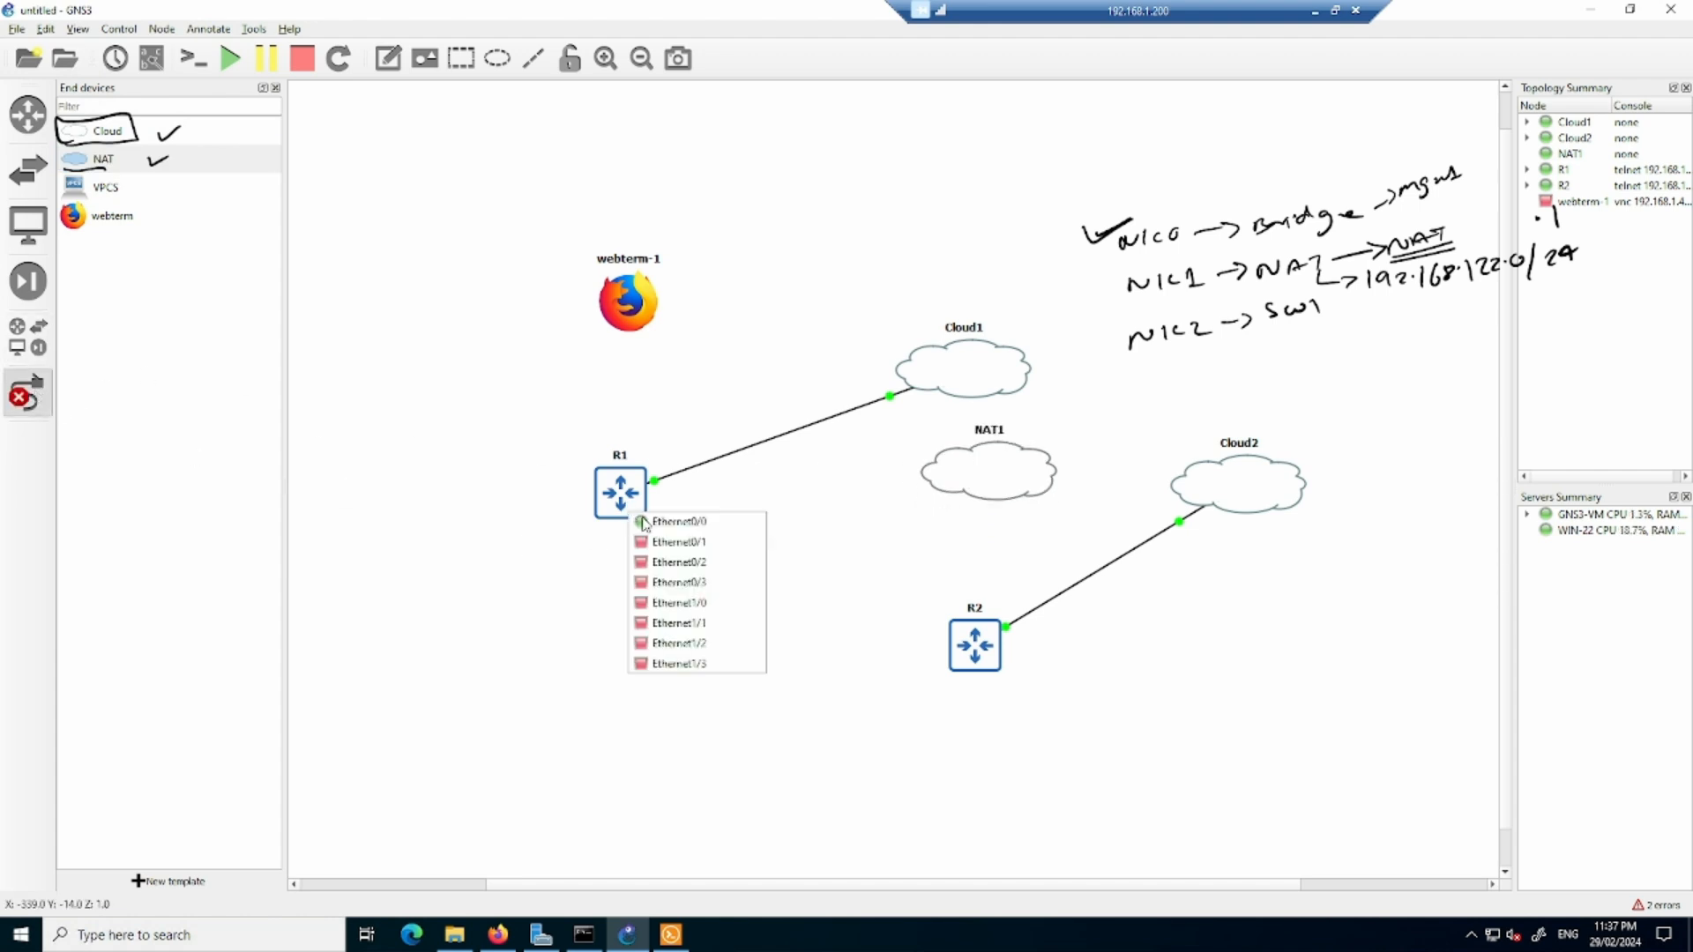
pyautogui.click(673, 543)
pyautogui.click(943, 478)
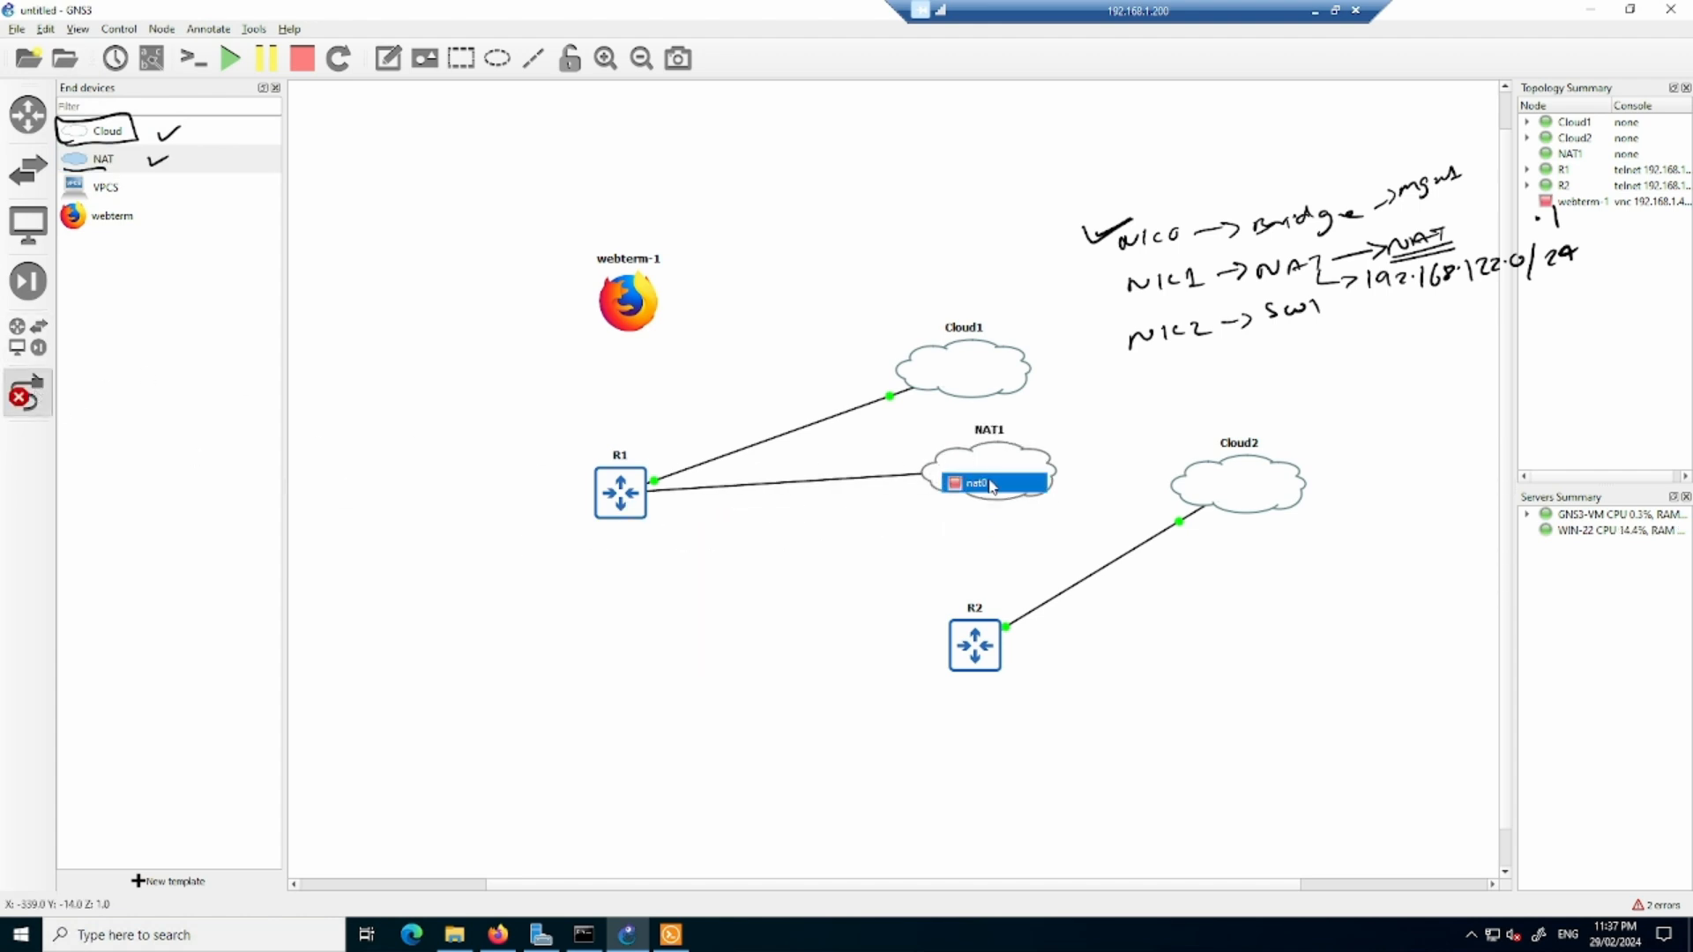
pyautogui.click(983, 483)
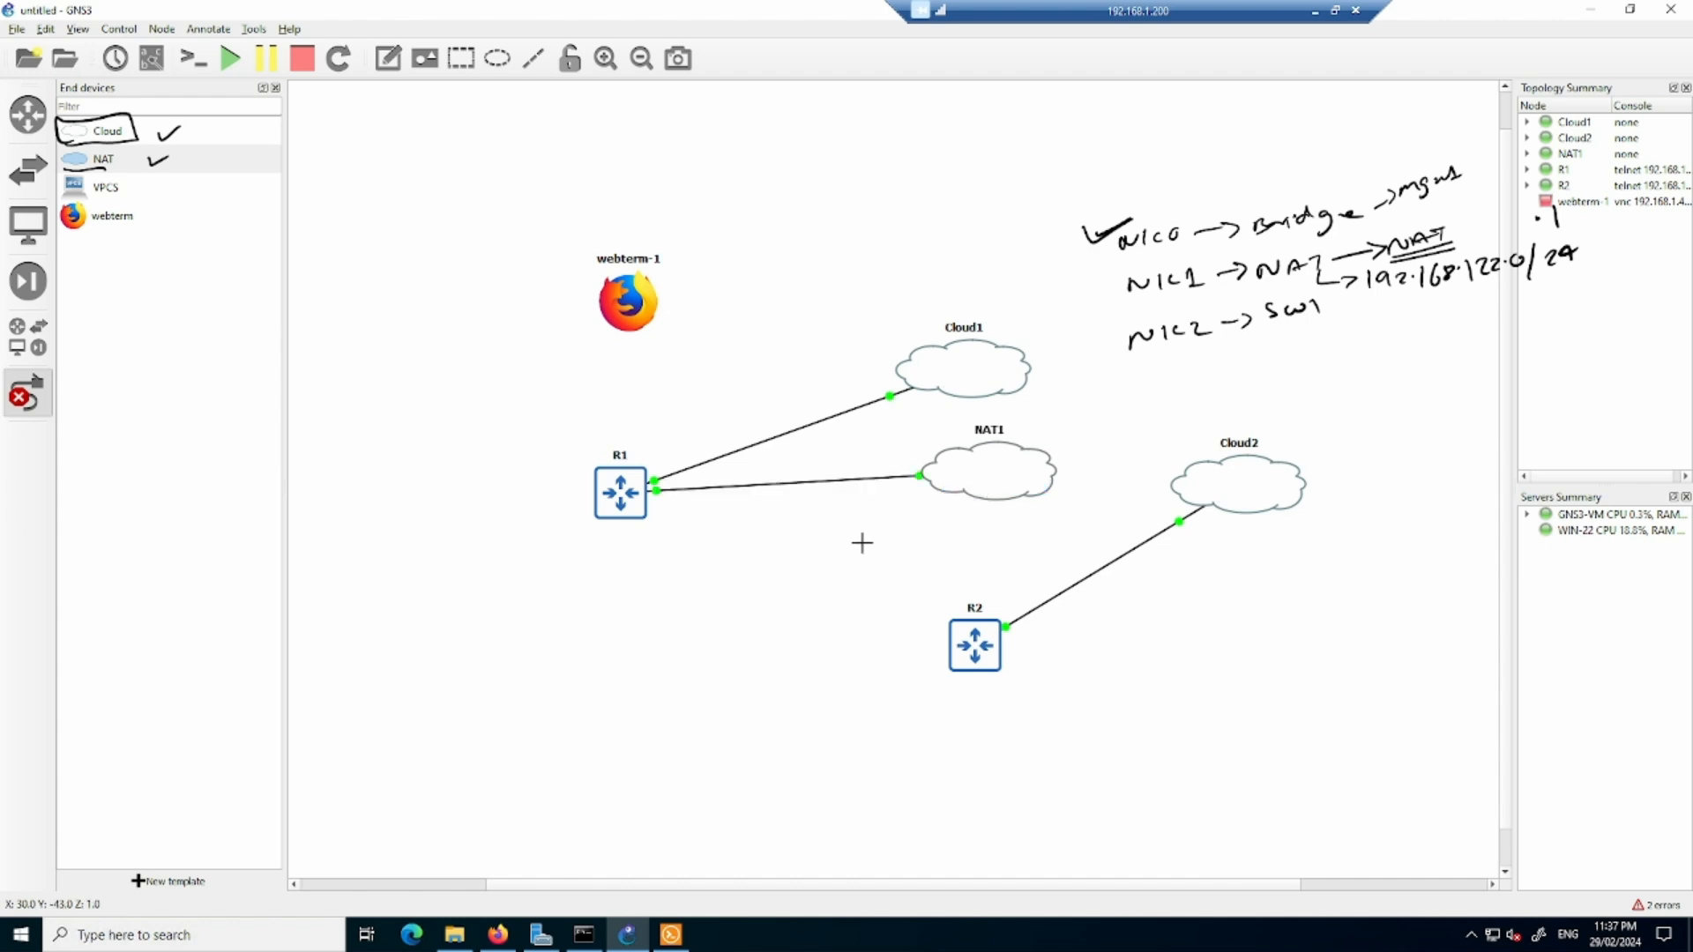
pyautogui.press('Escape')
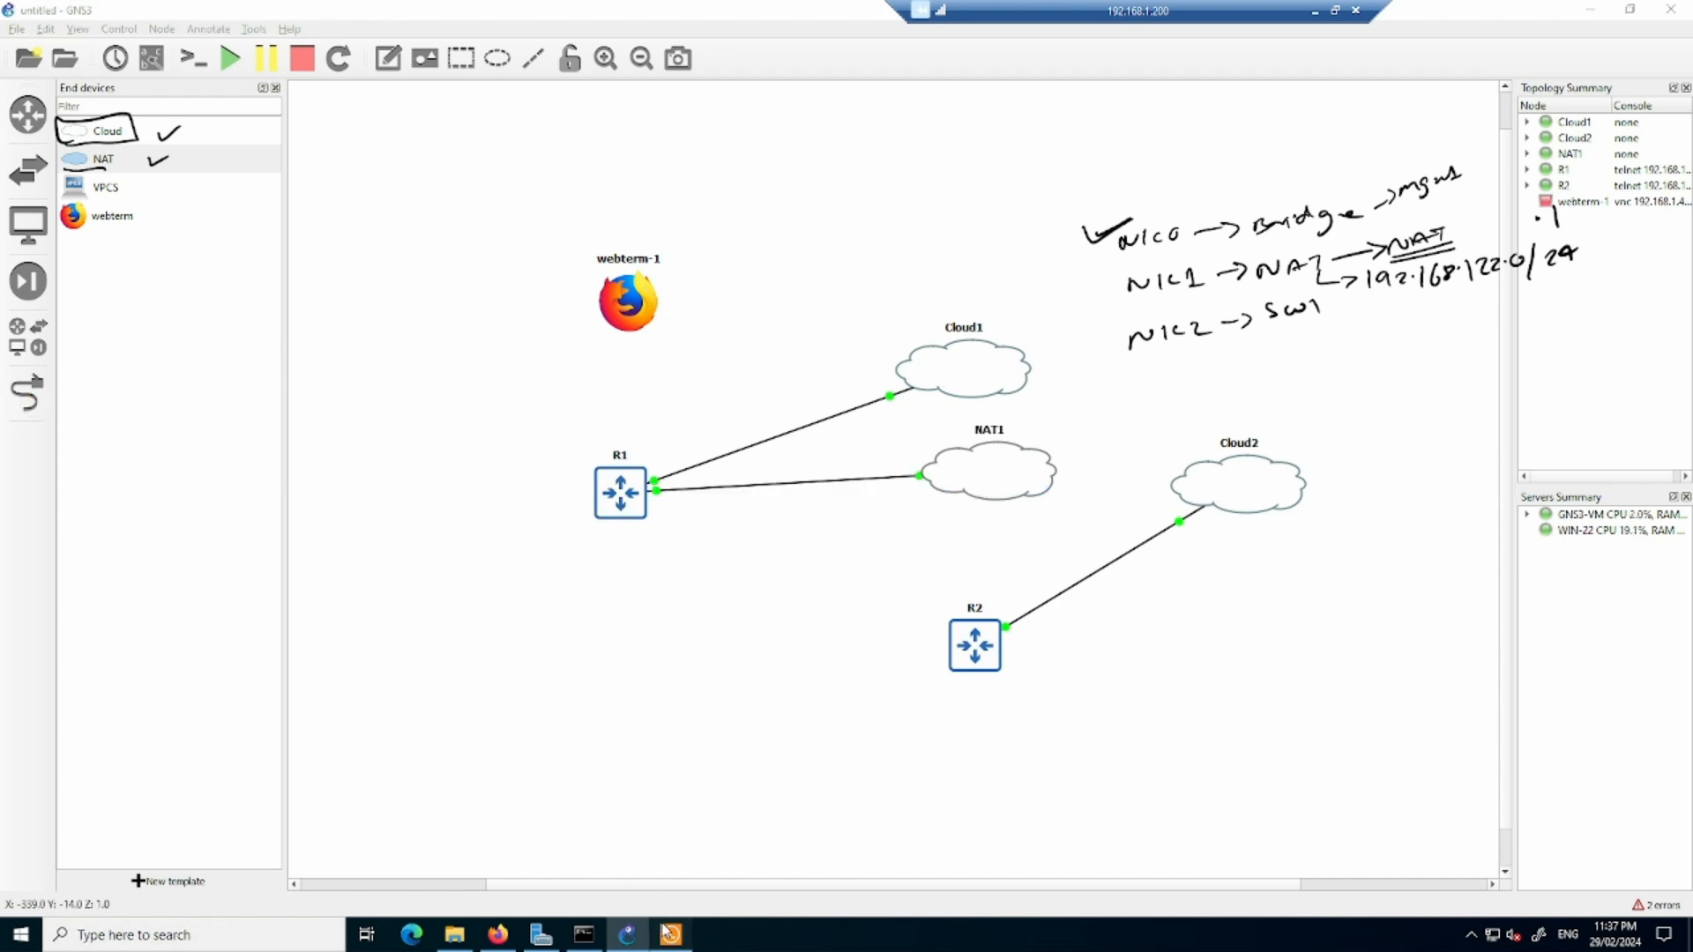
# - In R1's console, set interface e0/1 to obtain its address by DHCP, enable it and exit interface configuration
pyautogui.click(671, 935)
pyautogui.click(361, 151)
pyautogui.press('Return')
pyautogui.press('Return')
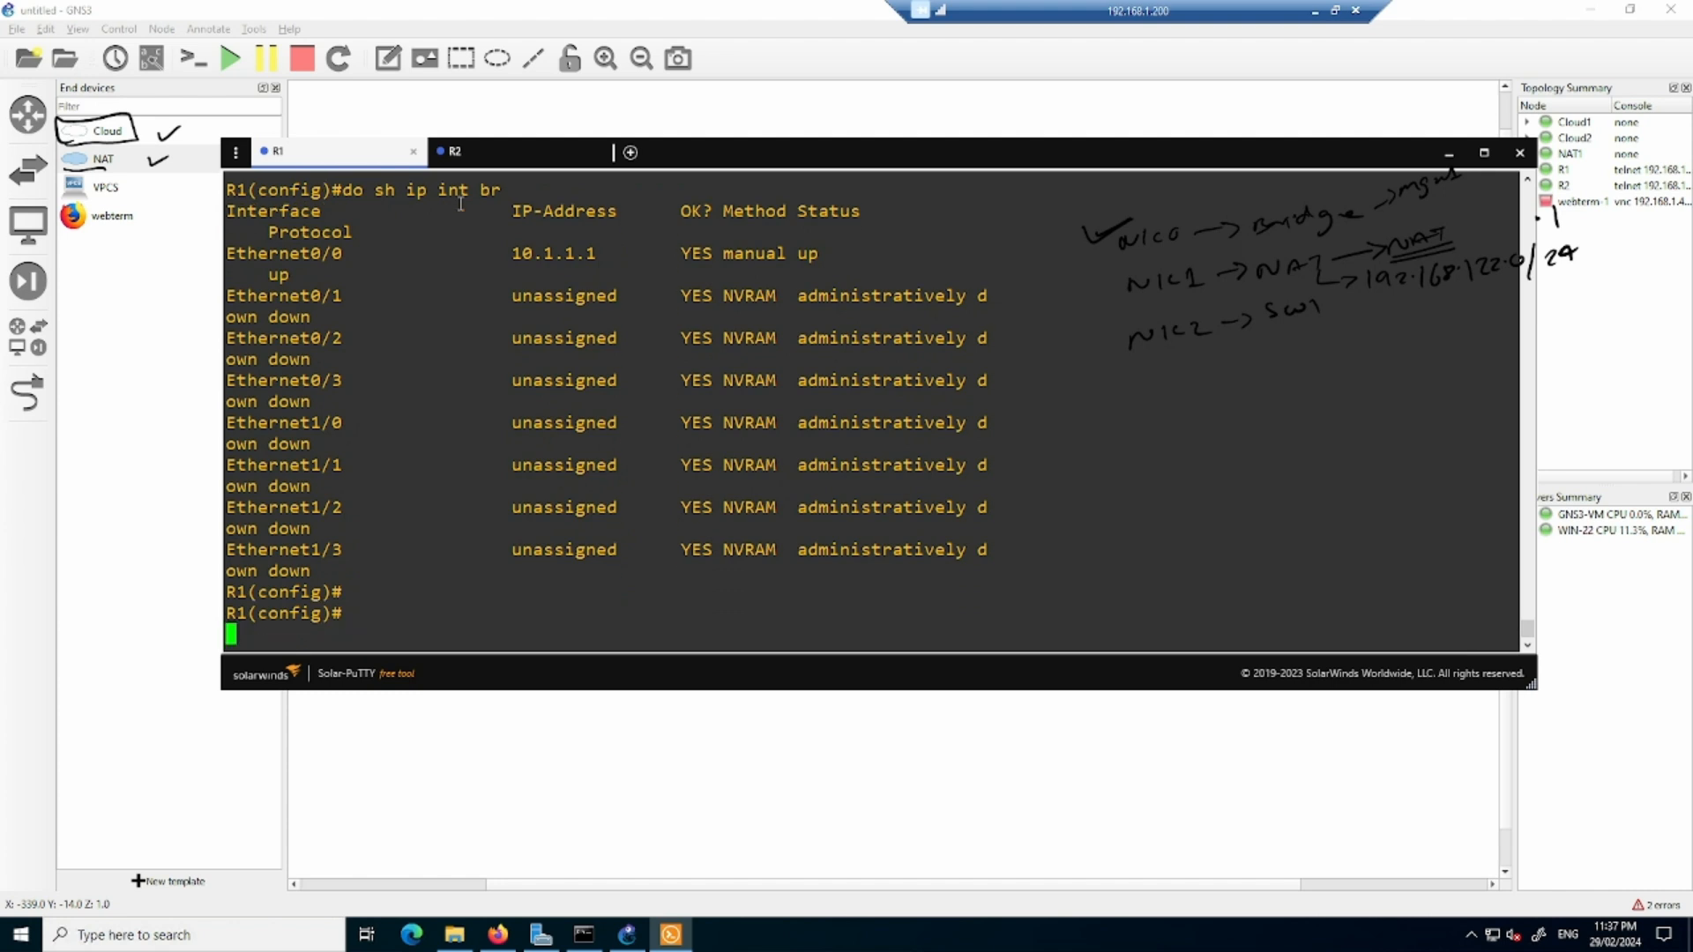
pyautogui.write('int e0/1')
pyautogui.press('Return')
pyautogui.write('ip add dhcp')
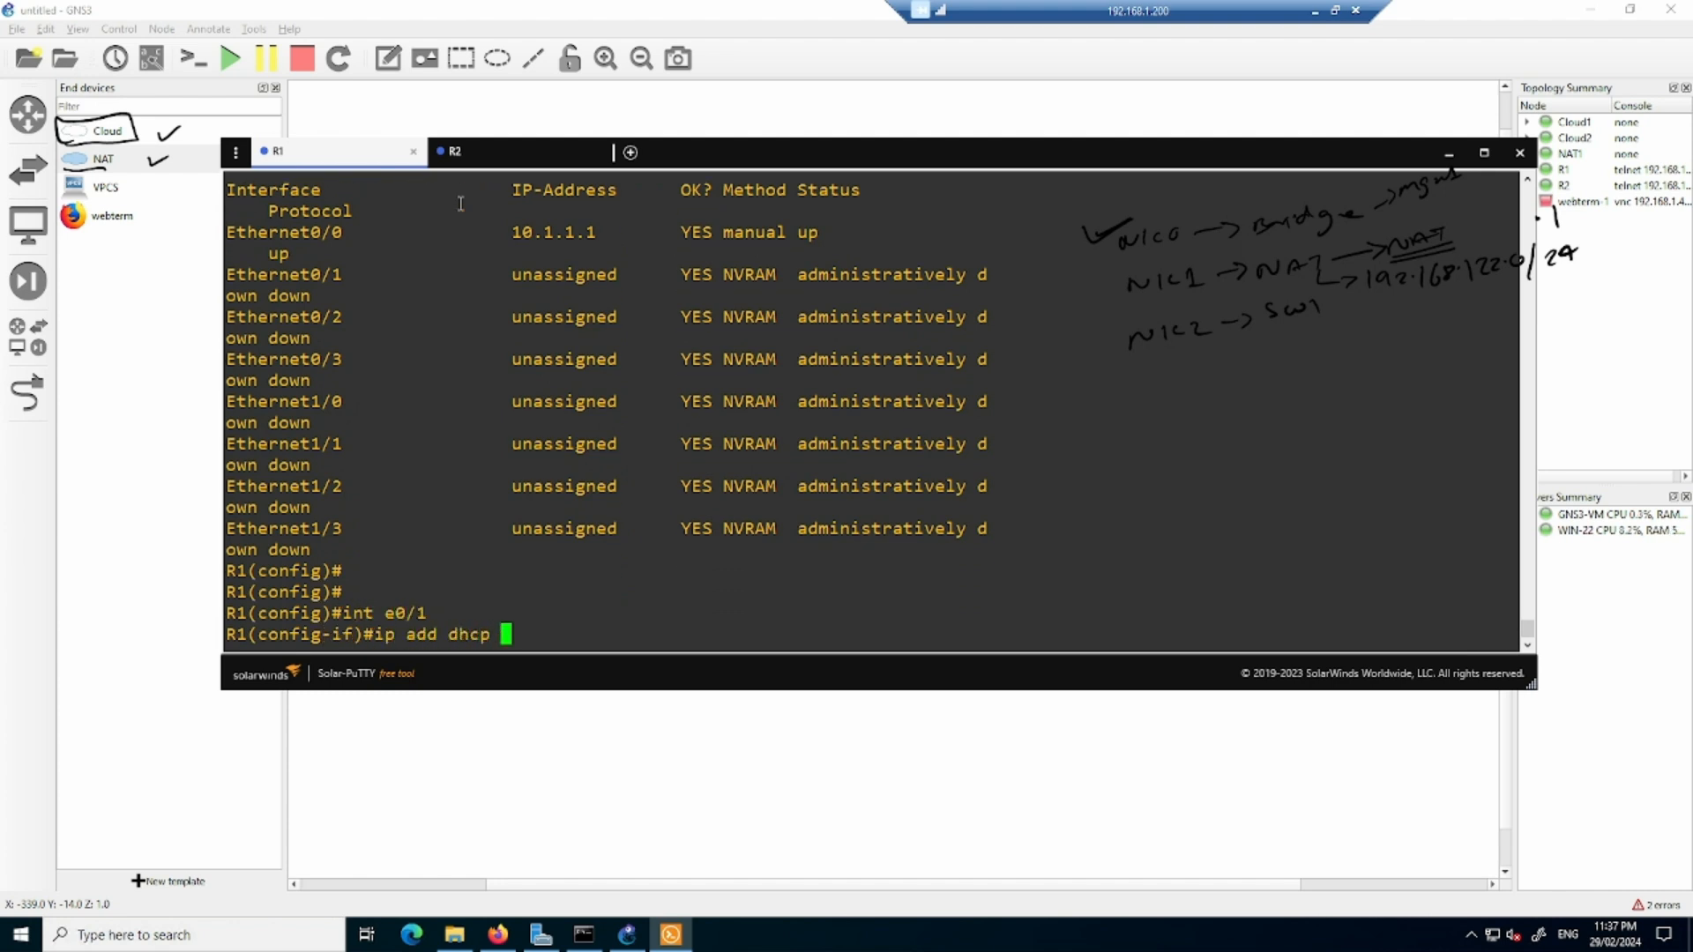
pyautogui.press('Return')
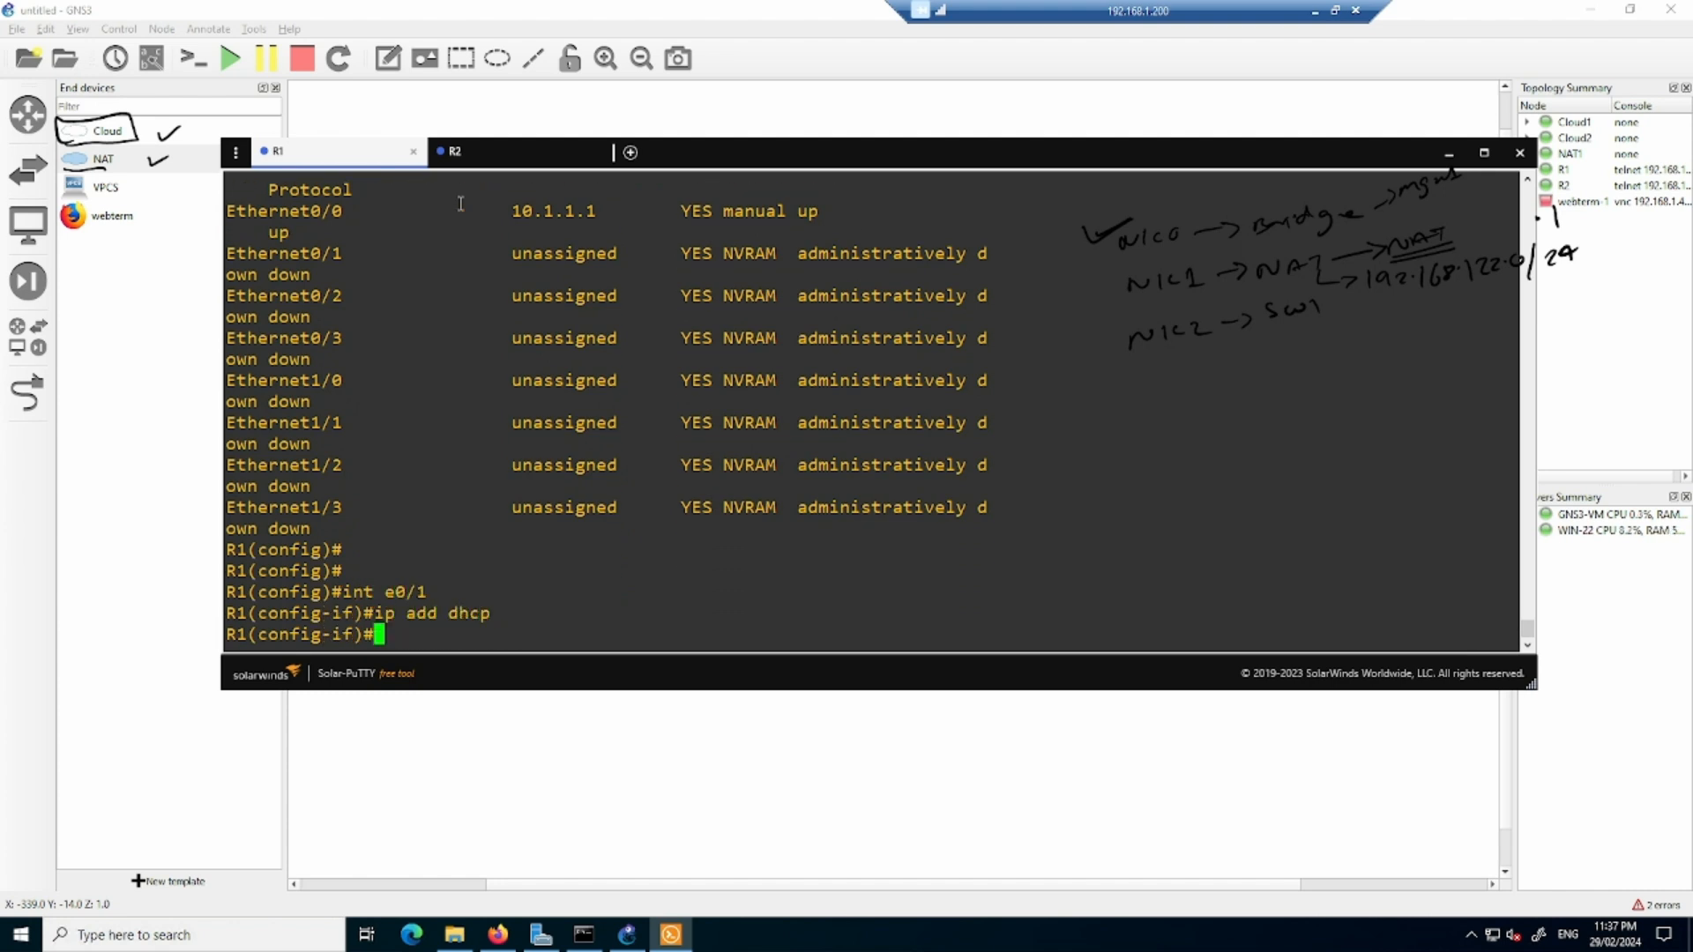
pyautogui.write('no sh')
pyautogui.press('Return')
pyautogui.write('exit')
pyautogui.press('Return')
pyautogui.press('Return')
pyautogui.press('Return')
pyautogui.press('Return')
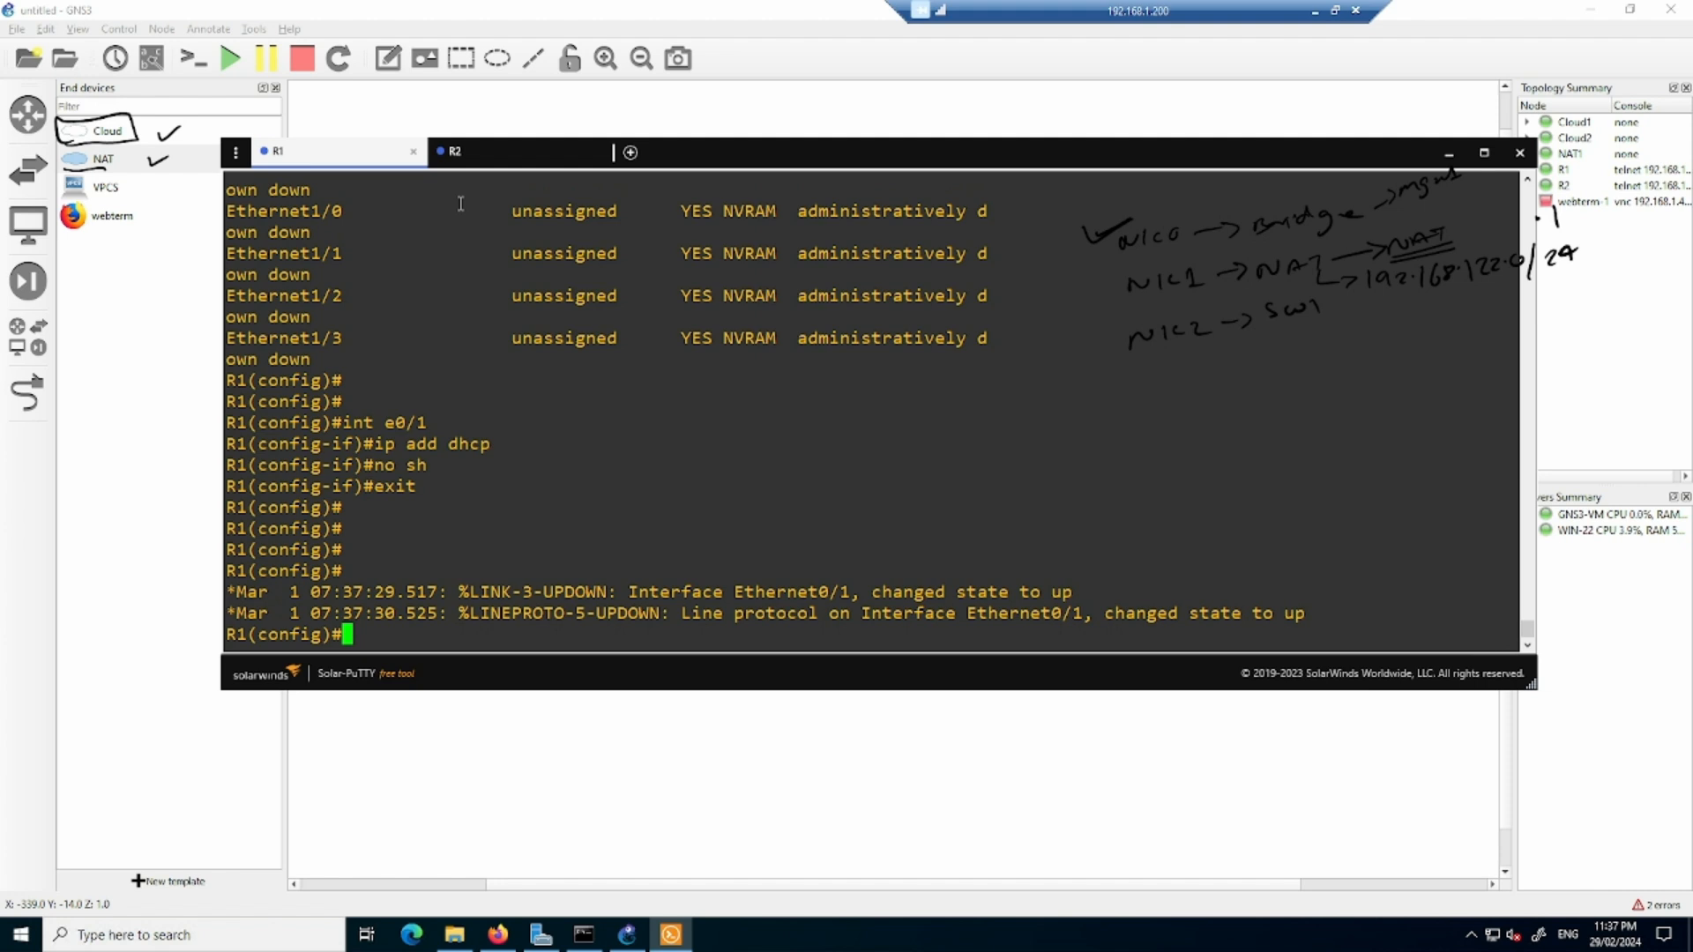
pyautogui.press('Return')
pyautogui.press('Return')
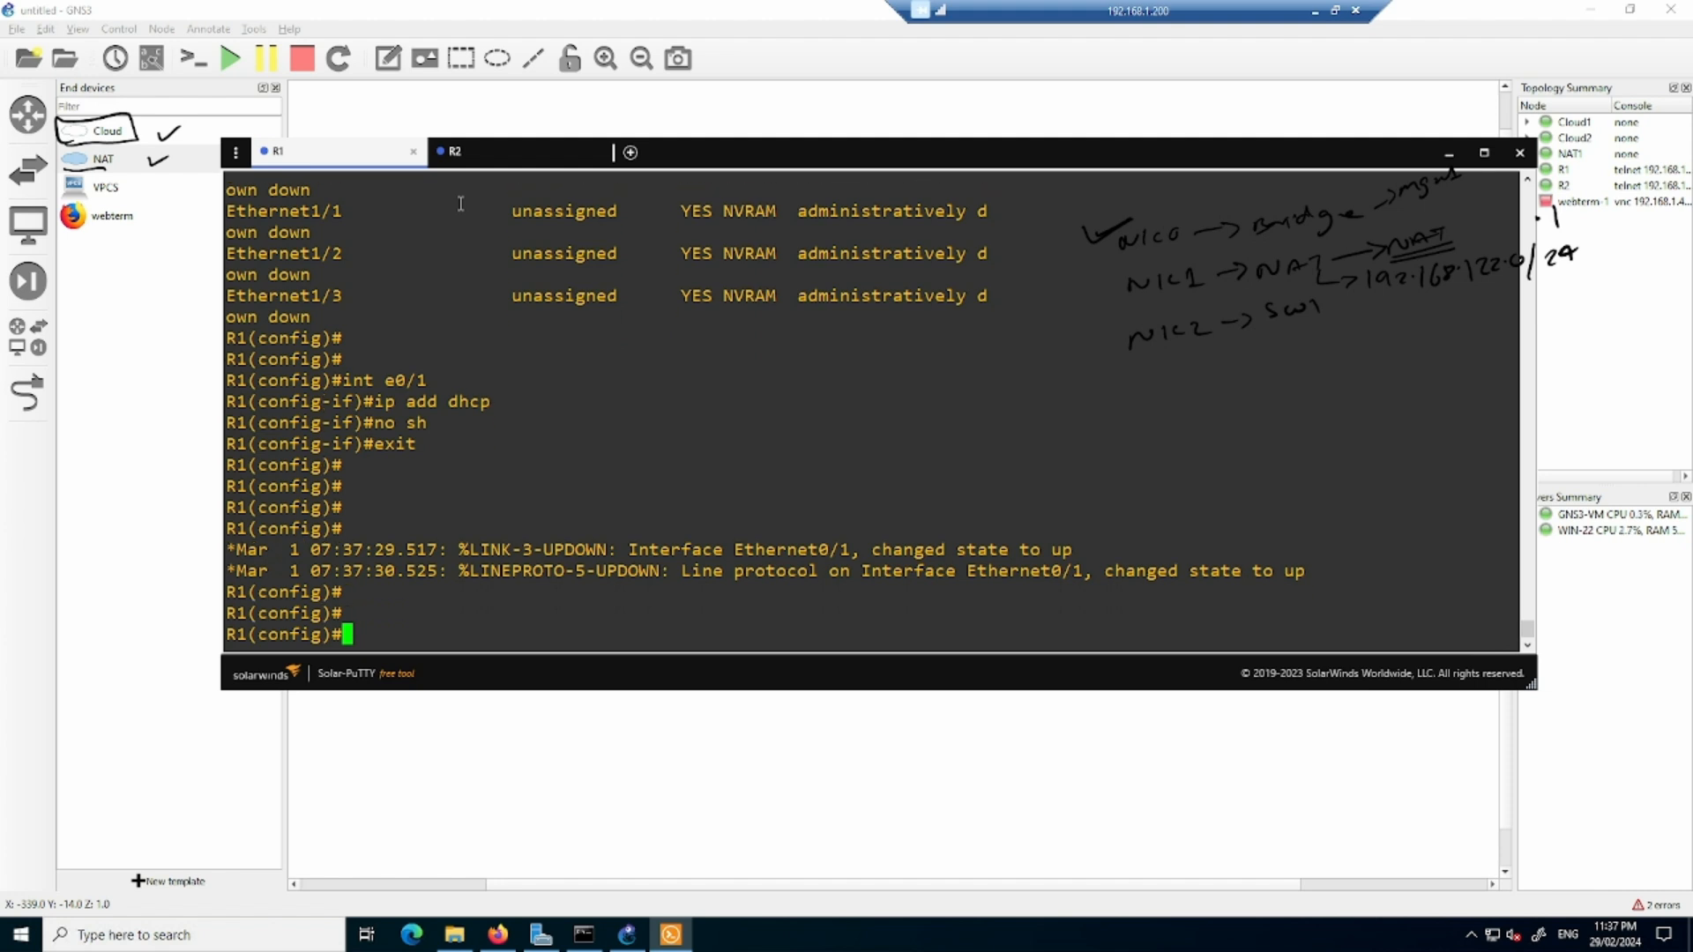
# - List R1's interfaces with the brief IP summary, repeating it to check Ethernet0/1's DHCP-assigned address
pyautogui.write('do sh ip int br')
pyautogui.press('Return')
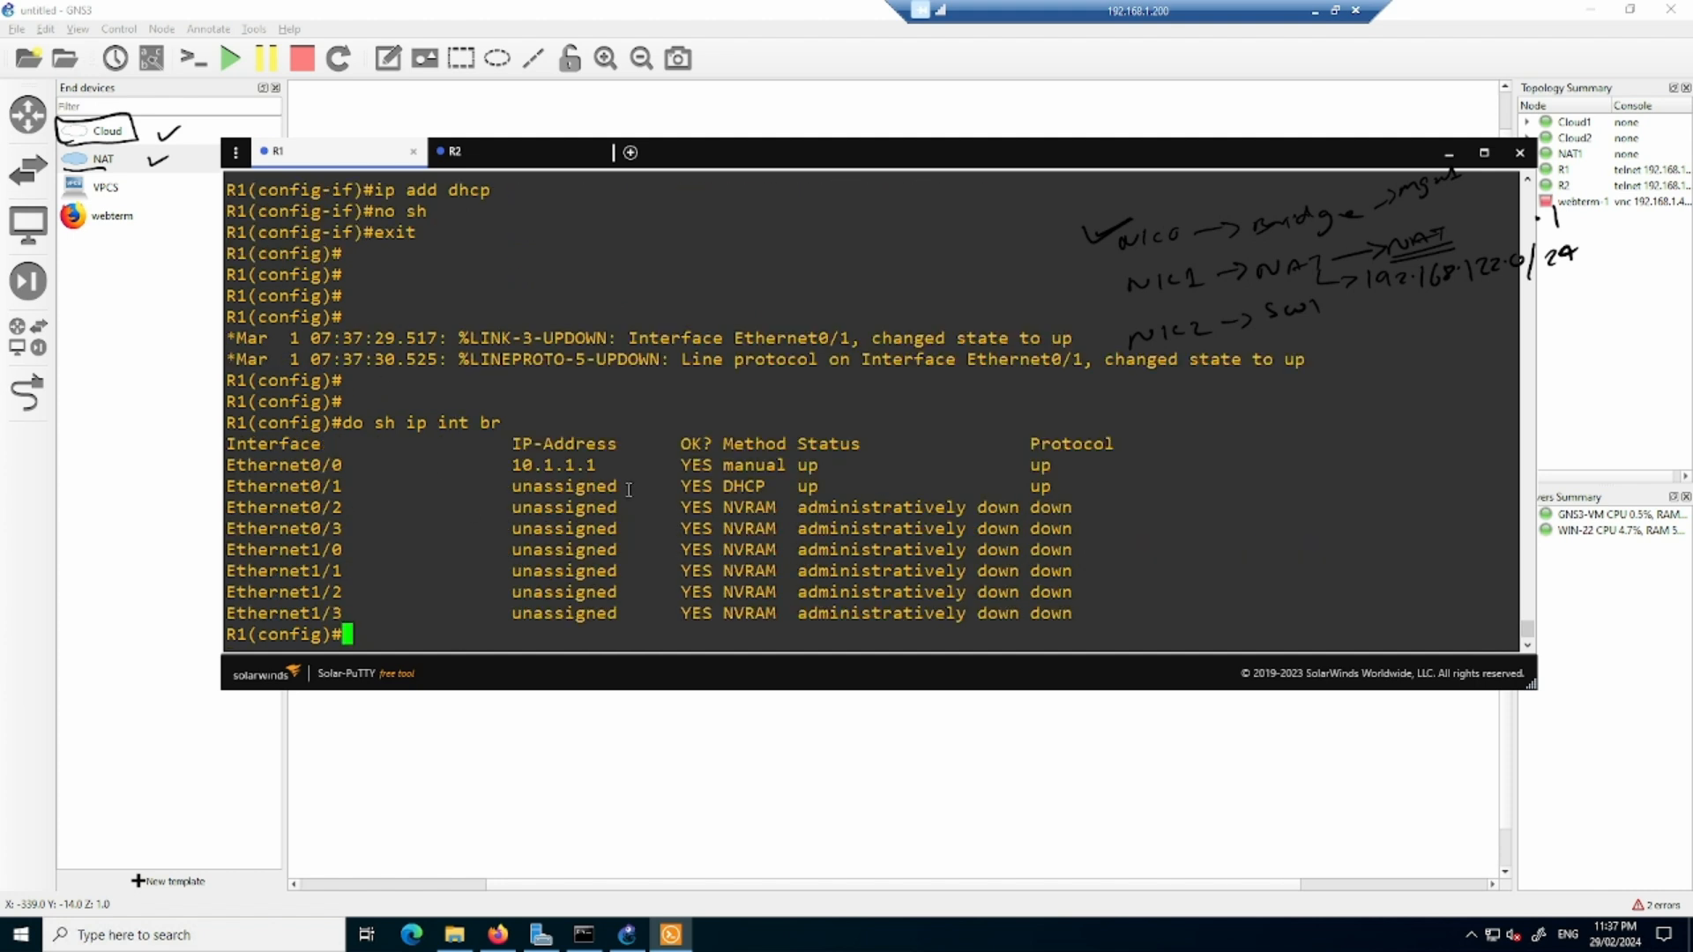
pyautogui.moveTo(629, 490); pyautogui.dragTo(507, 488)
pyautogui.click(568, 497)
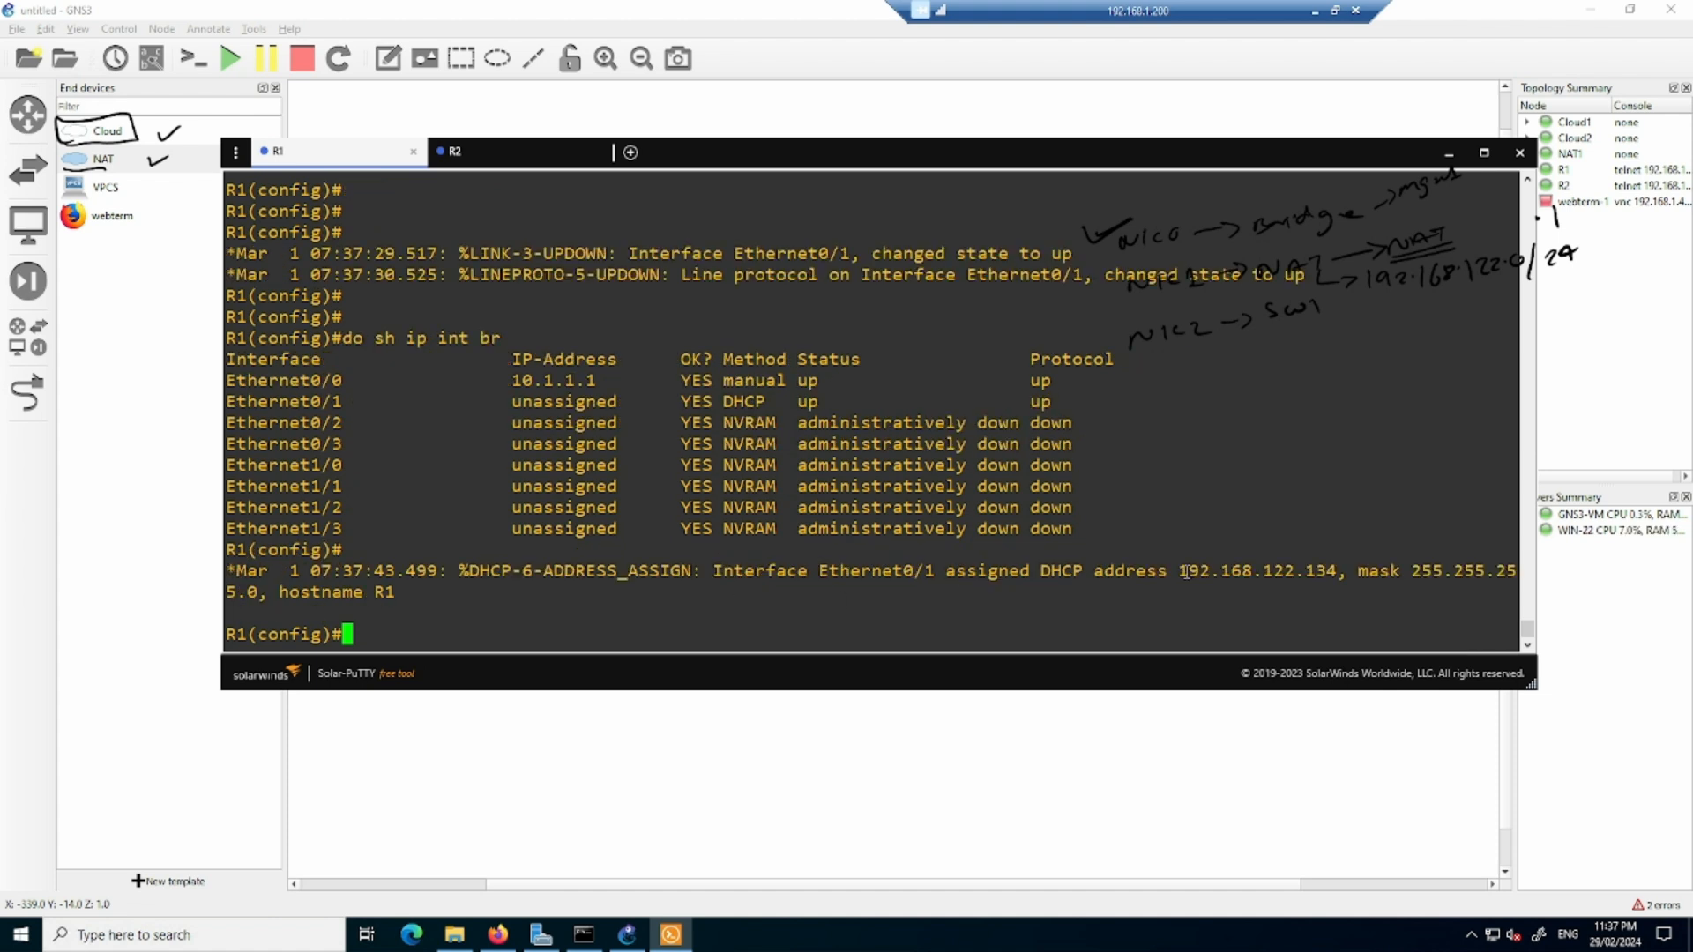
pyautogui.moveTo(1179, 568); pyautogui.dragTo(1334, 561)
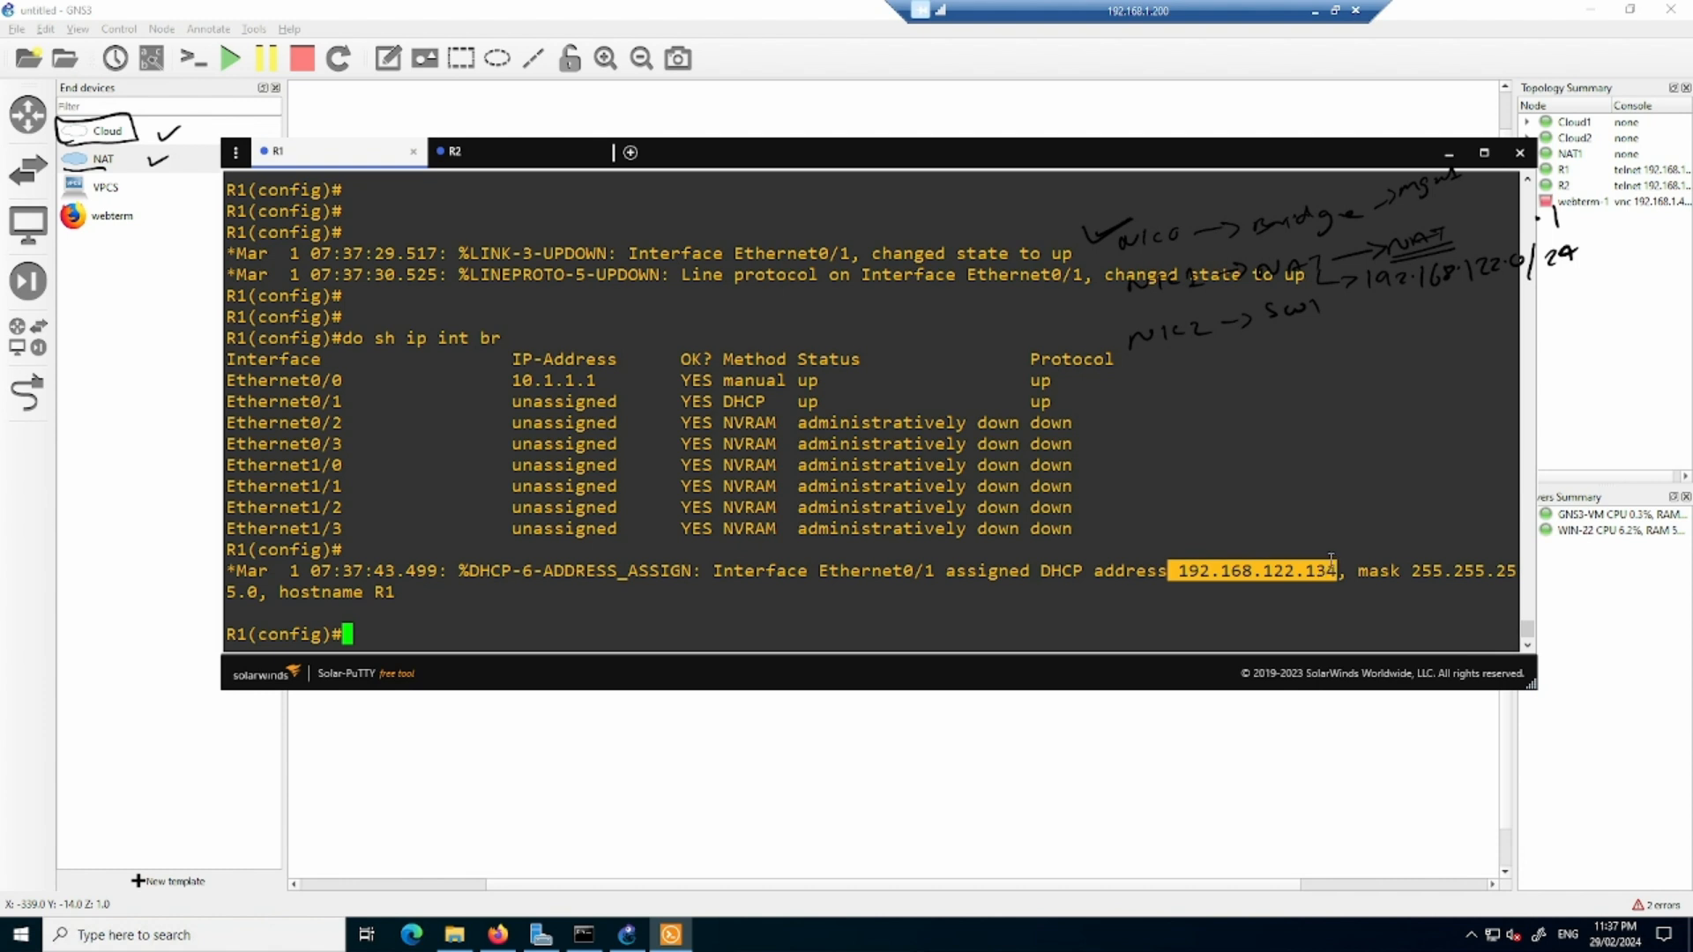
pyautogui.write('do sh ip int br')
pyautogui.press('Return')
# - Show R1's IP routing table and examine the next hop of the default route
pyautogui.write('do sh ip route')
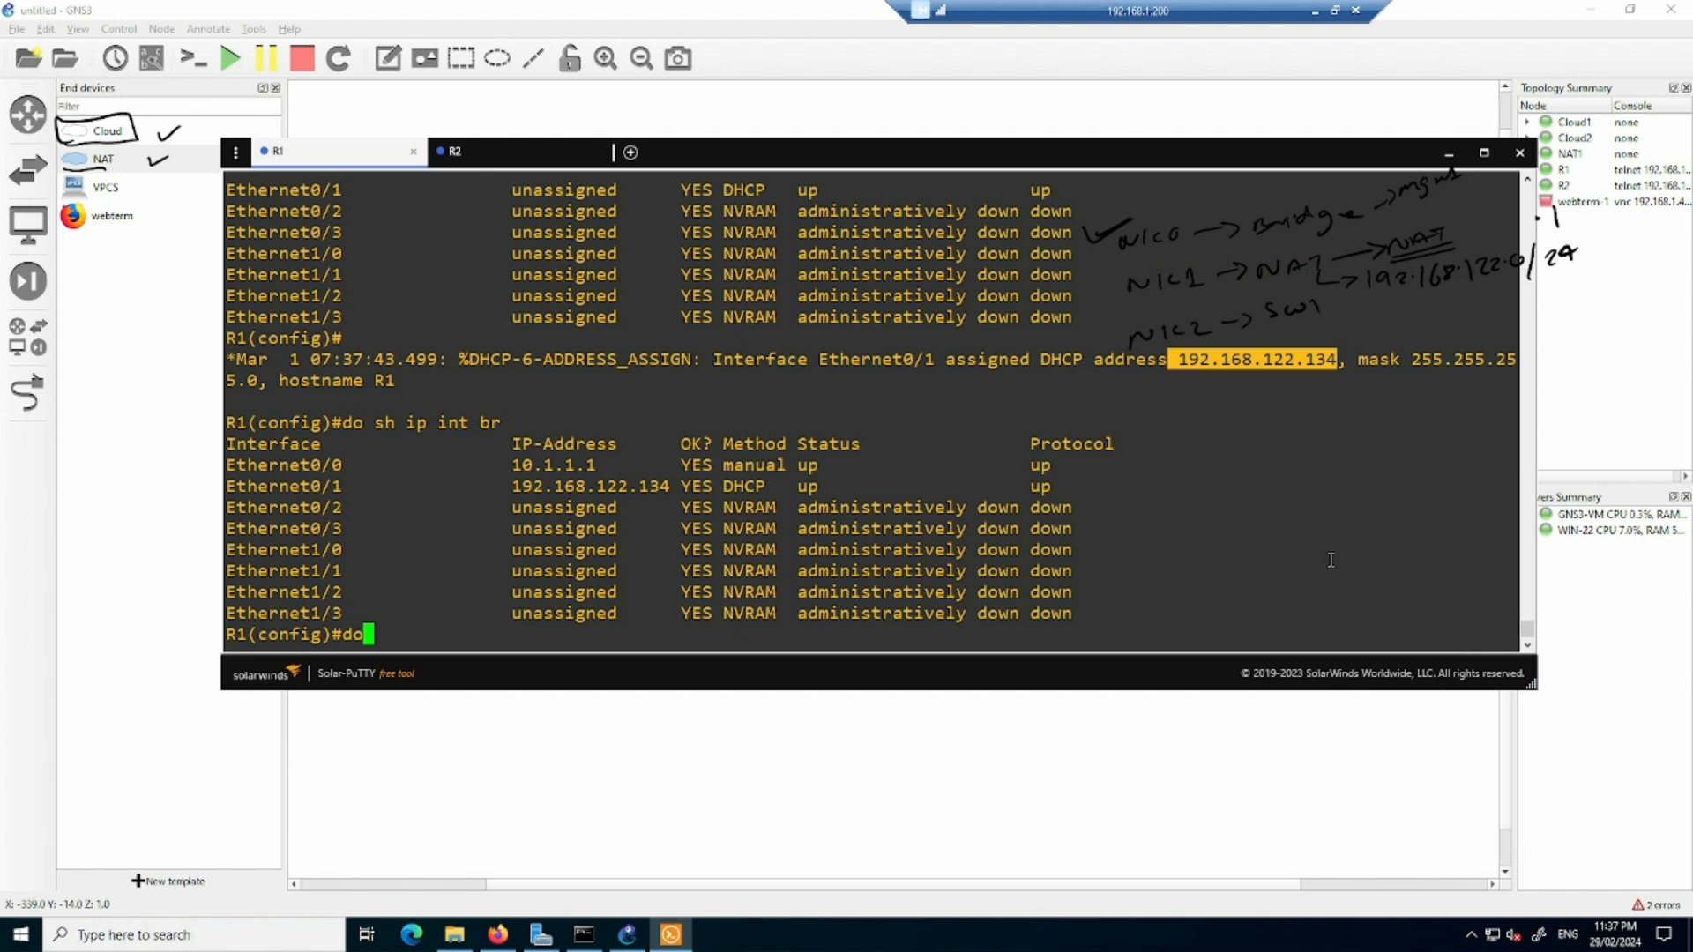
pyautogui.hotkey('ctrl', 'a')
pyautogui.press('Return')
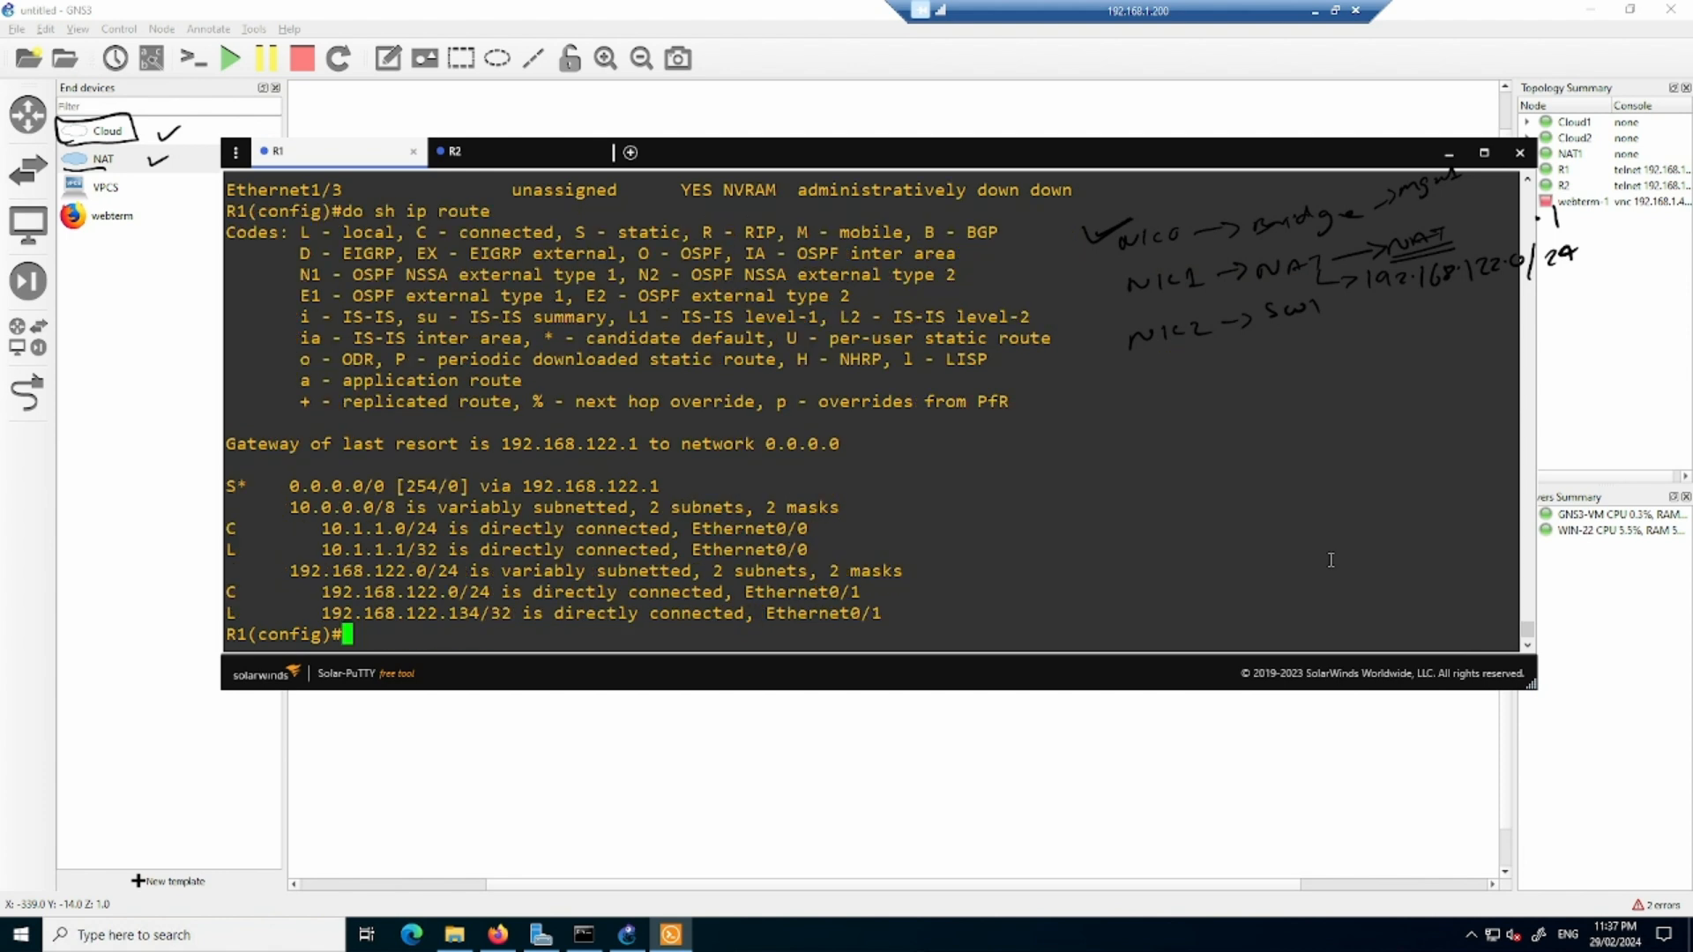
pyautogui.moveTo(660, 485); pyautogui.dragTo(526, 469)
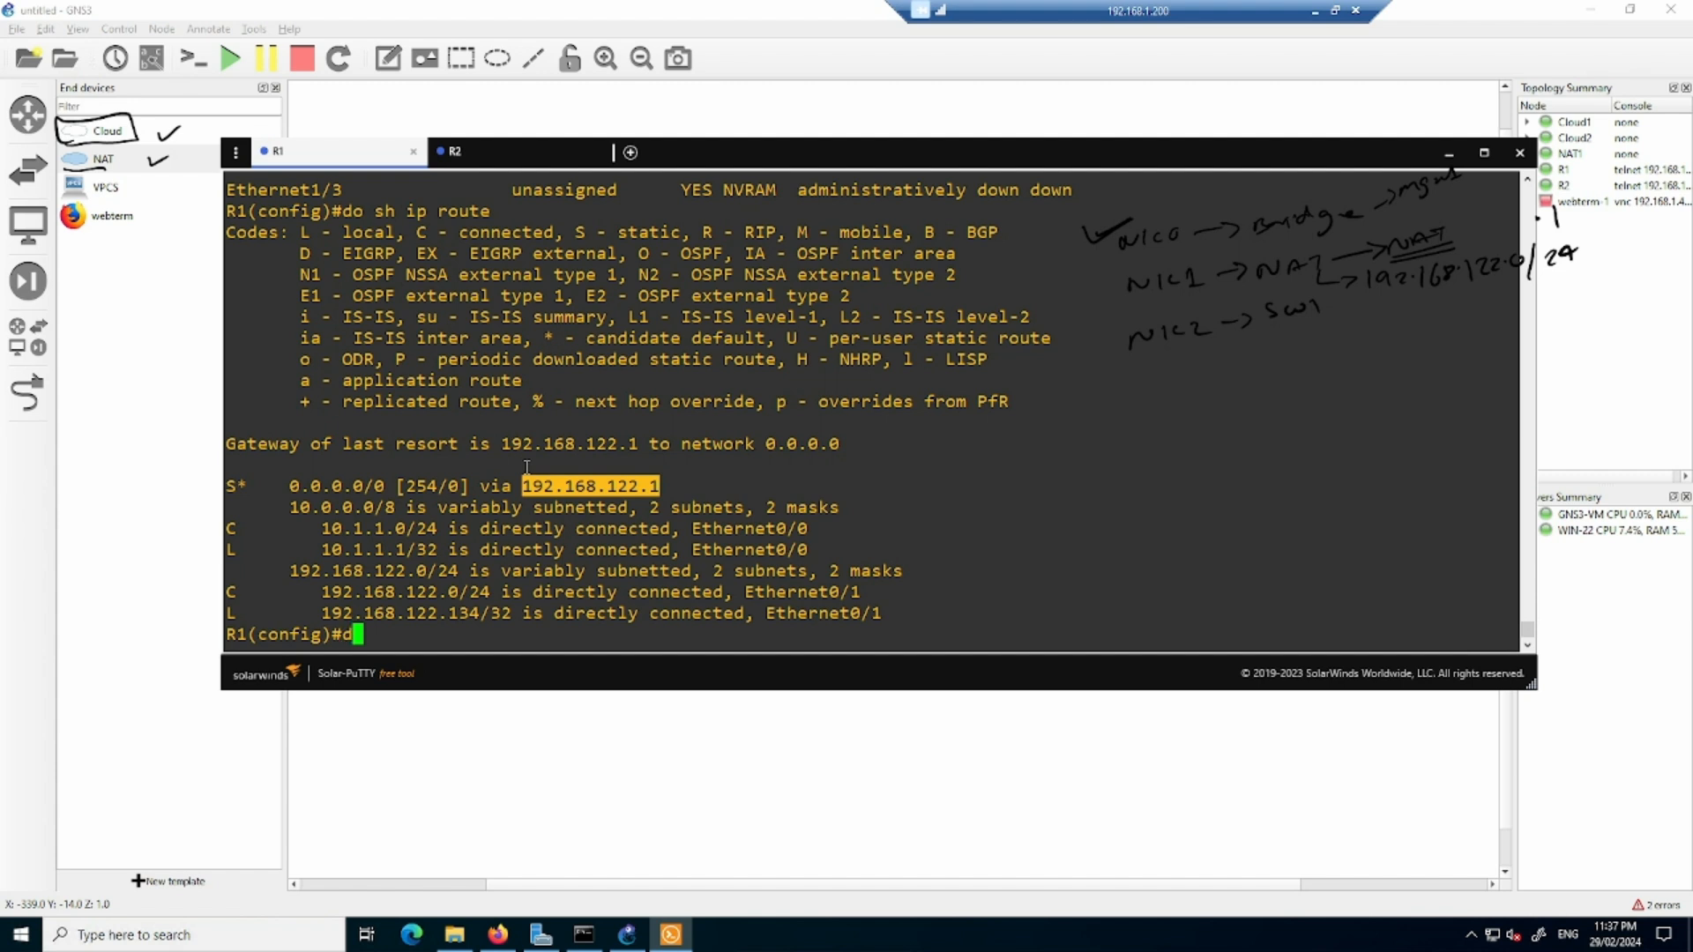
# - Ping 192.168.122.1 and 8.8.8.8 from R1's configuration mode, and return to the GNS3 workspace
pyautogui.write('do ping 192.168.122.1')
pyautogui.press('Return')
pyautogui.write('d')
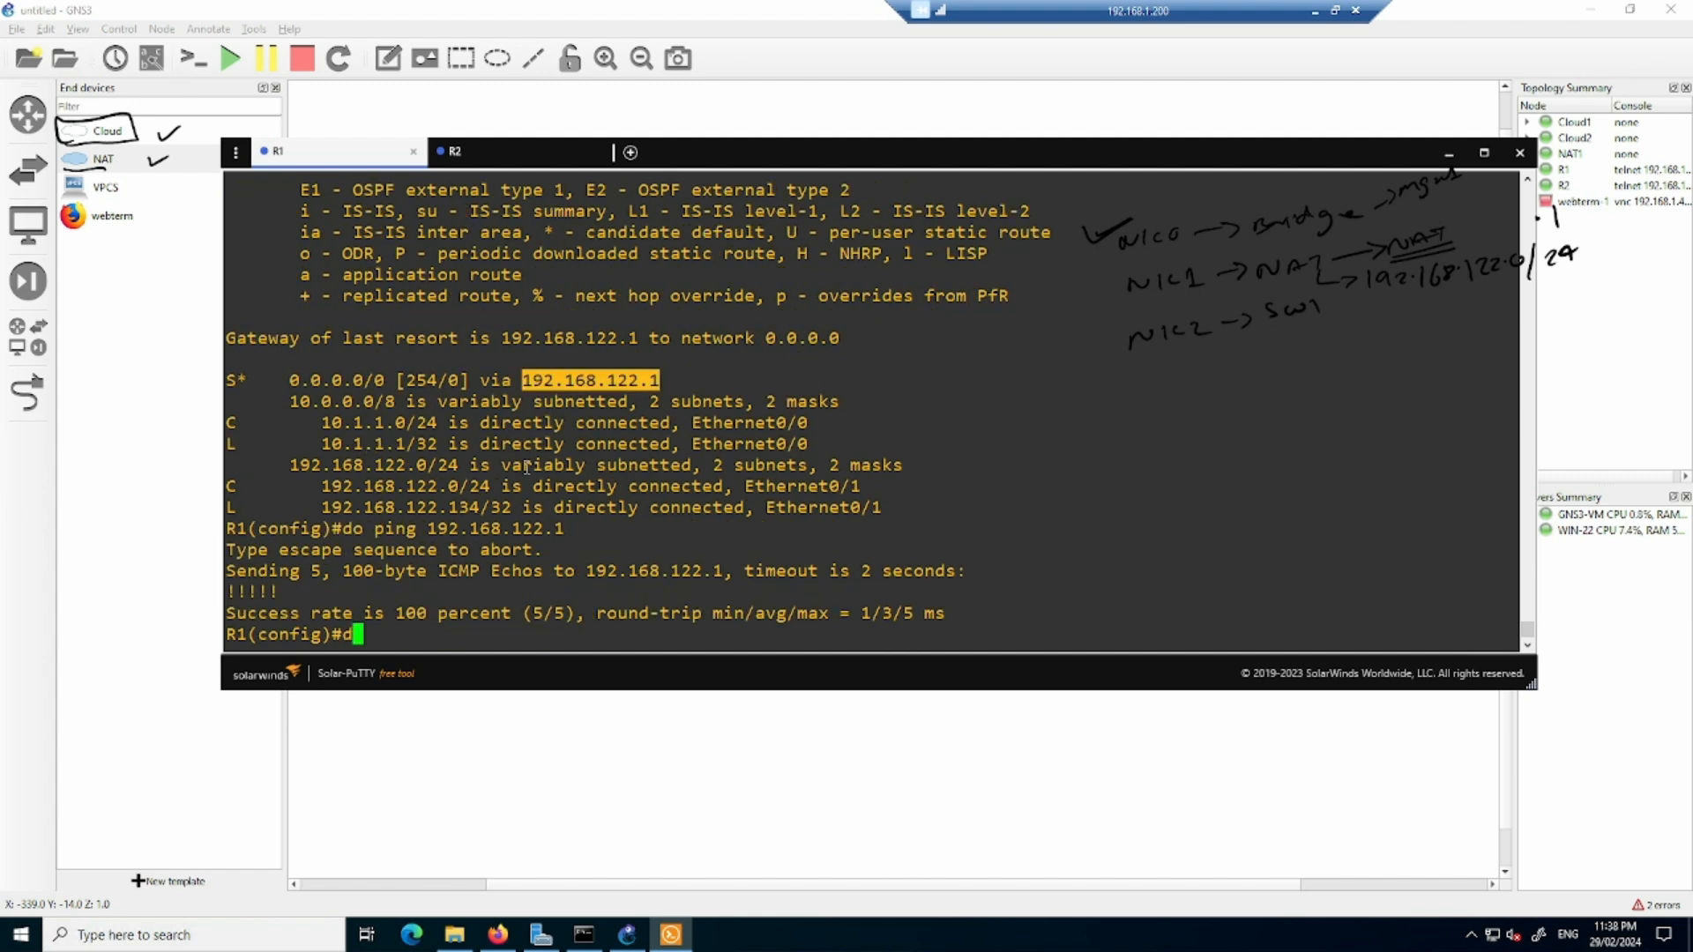
pyautogui.write('o ping 8.8.8.8')
pyautogui.press('Return')
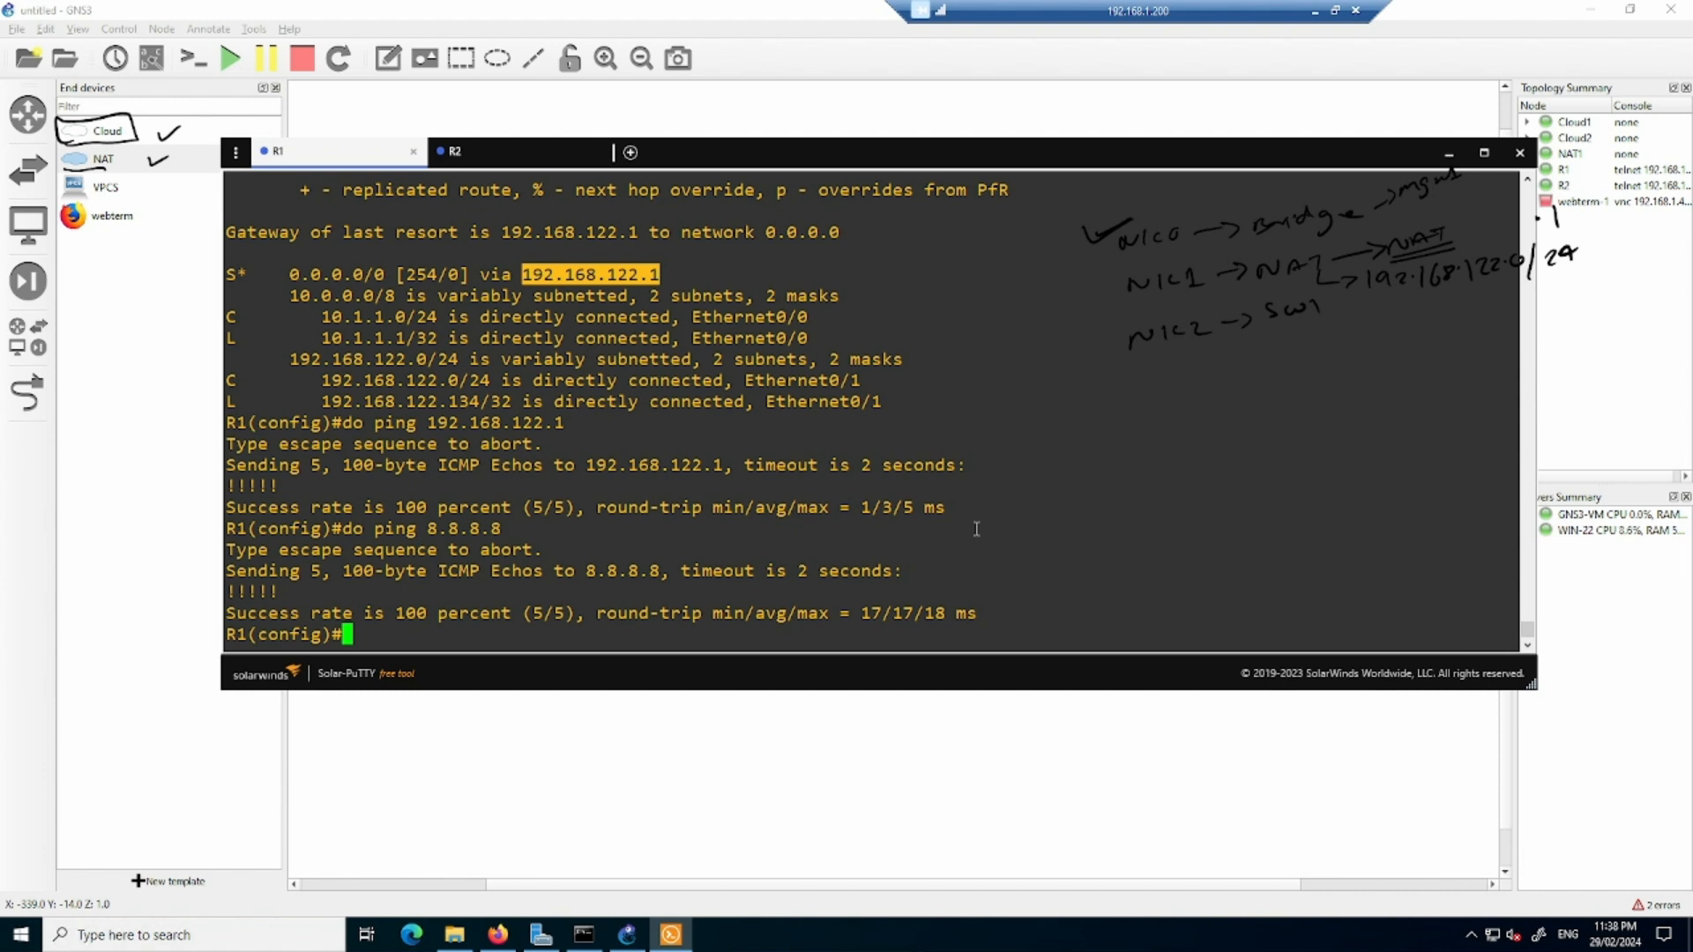
pyautogui.click(1027, 822)
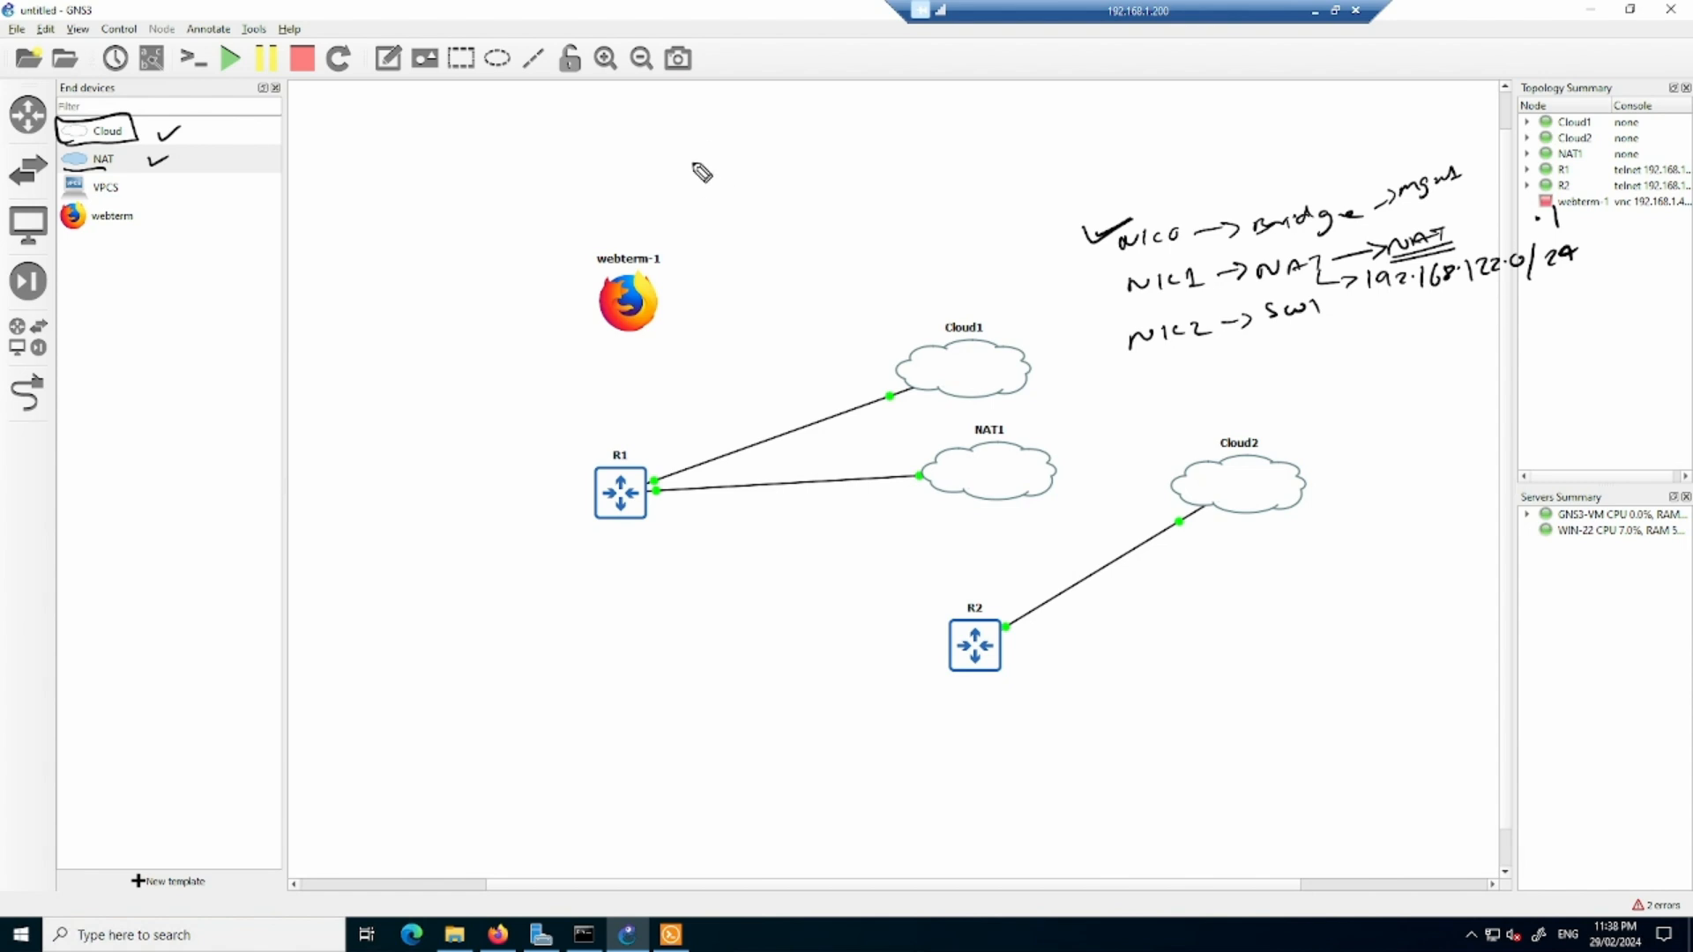
pyautogui.moveTo(703, 148)
pyautogui.mouseDown()
pyautogui.moveTo(711, 190)
pyautogui.moveTo(723, 159)
pyautogui.moveTo(990, 113)
pyautogui.moveTo(1031, 163)
pyautogui.moveTo(993, 113)
pyautogui.mouseUp()
pyautogui.moveTo(867, 114)
pyautogui.mouseDown()
pyautogui.moveTo(879, 171)
pyautogui.moveTo(895, 141)
pyautogui.moveTo(882, 203)
pyautogui.moveTo(968, 180)
pyautogui.moveTo(895, 210)
pyautogui.moveTo(926, 233)
pyautogui.moveTo(979, 212)
pyautogui.moveTo(992, 233)
pyautogui.mouseUp()
pyautogui.moveTo(872, 254)
pyautogui.mouseDown()
pyautogui.moveTo(1019, 225)
pyautogui.moveTo(1001, 232)
pyautogui.mouseUp()
pyautogui.moveTo(913, 535)
pyautogui.mouseDown()
pyautogui.moveTo(1069, 513)
pyautogui.moveTo(1065, 409)
pyautogui.moveTo(899, 459)
pyautogui.moveTo(913, 535)
pyautogui.mouseUp()
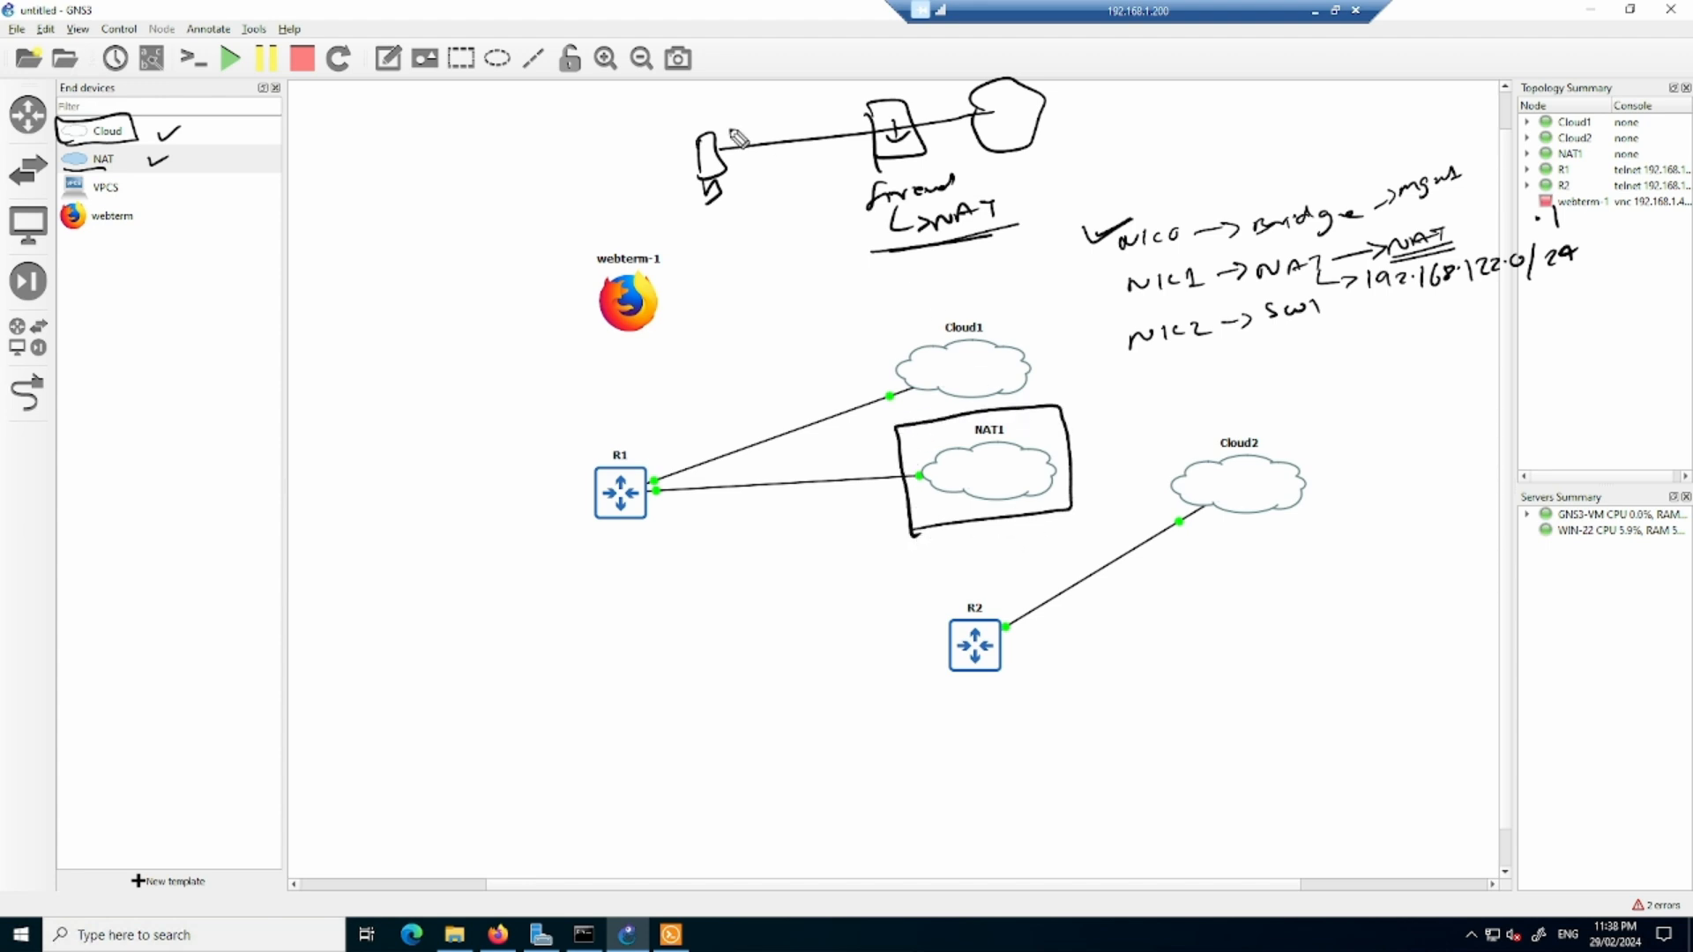
pyautogui.moveTo(739, 176)
pyautogui.mouseDown()
pyautogui.moveTo(822, 165)
pyautogui.moveTo(821, 180)
pyautogui.moveTo(886, 128)
pyautogui.moveTo(981, 106)
pyautogui.mouseUp()
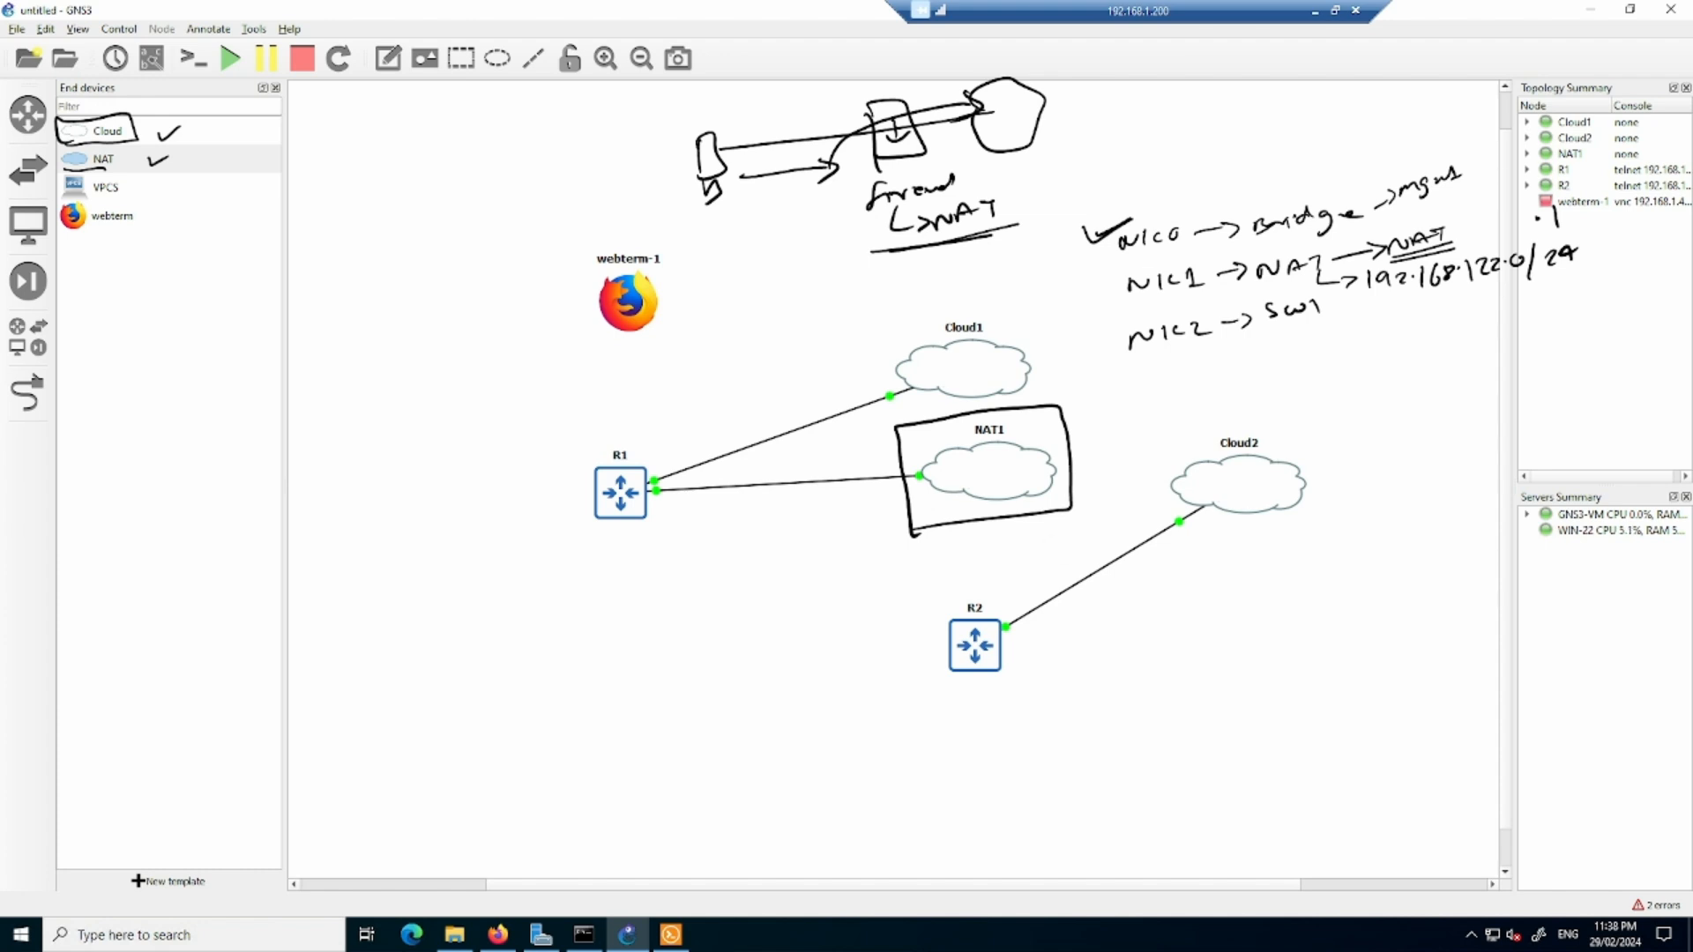
pyautogui.moveTo(1113, 257); pyautogui.dragTo(1405, 230)
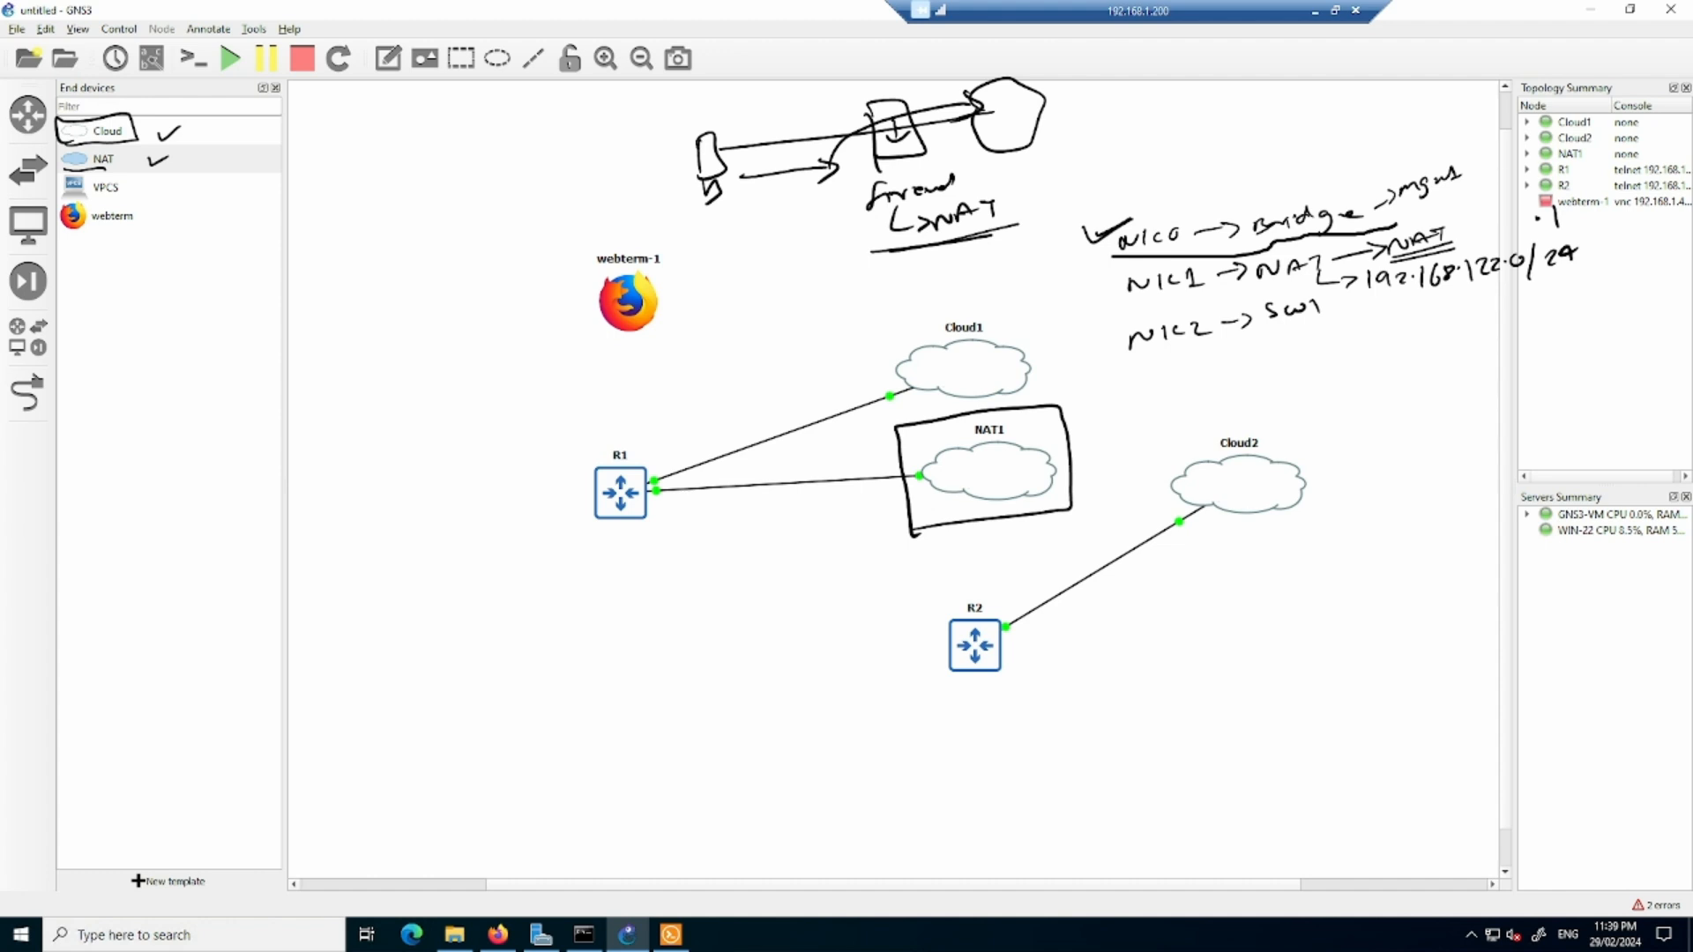
pyautogui.press('Escape')
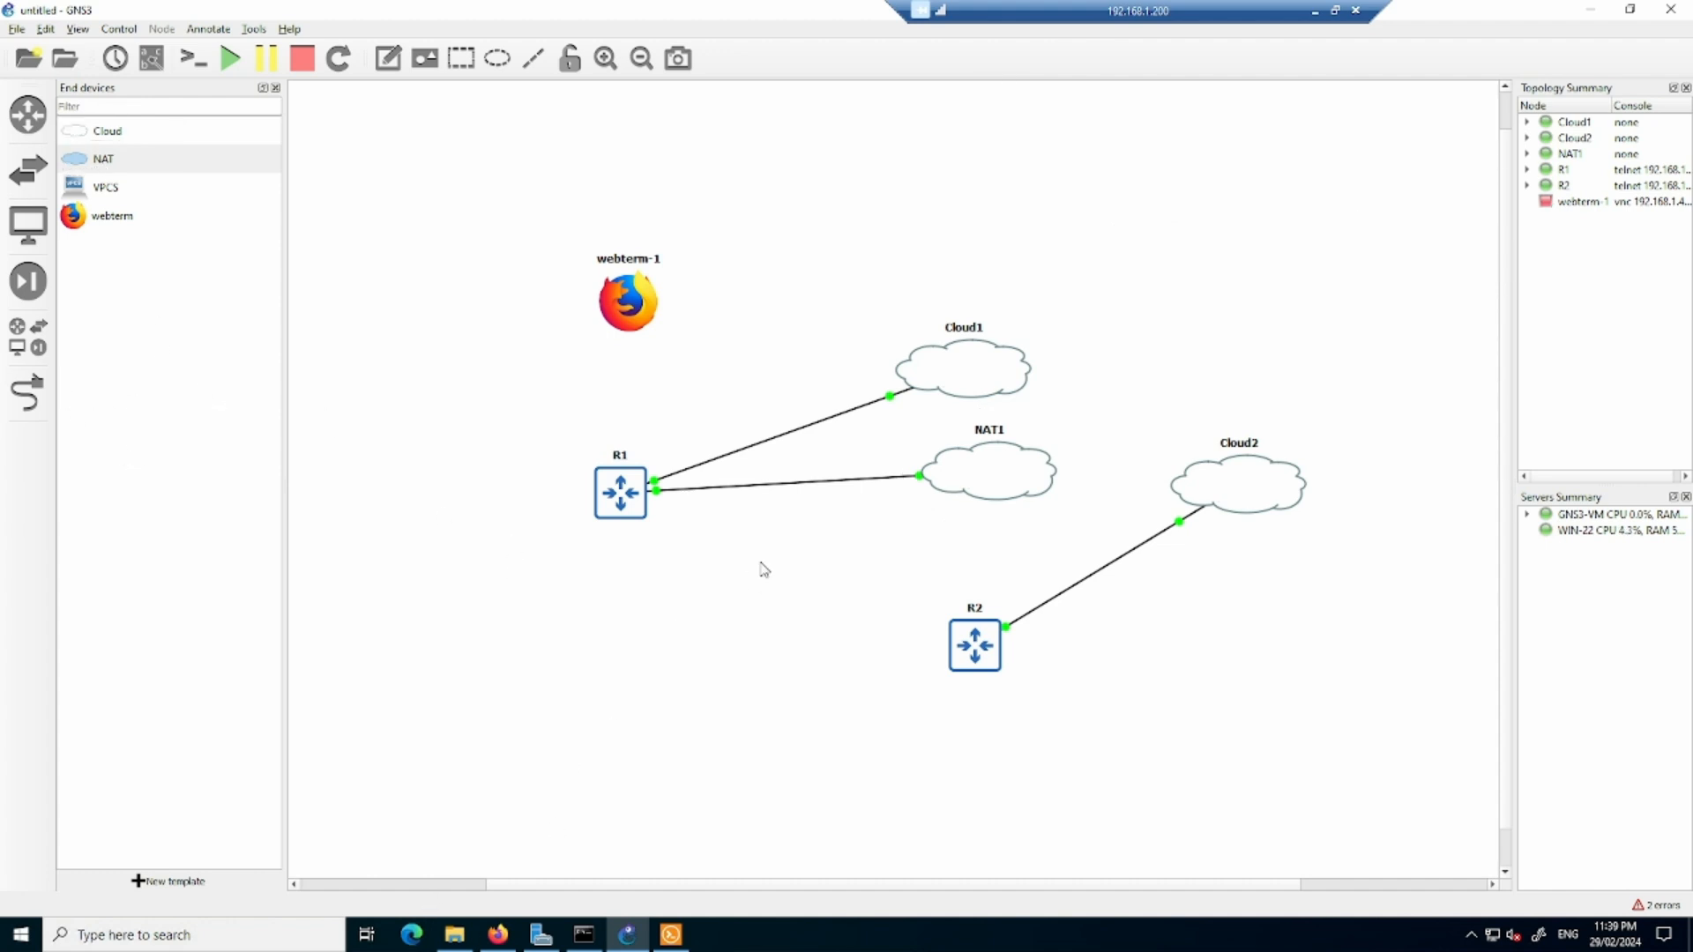
# - Place a third Cloud node above Cloud1, hosted on the GNS3-VM server
pyautogui.click(78, 135)
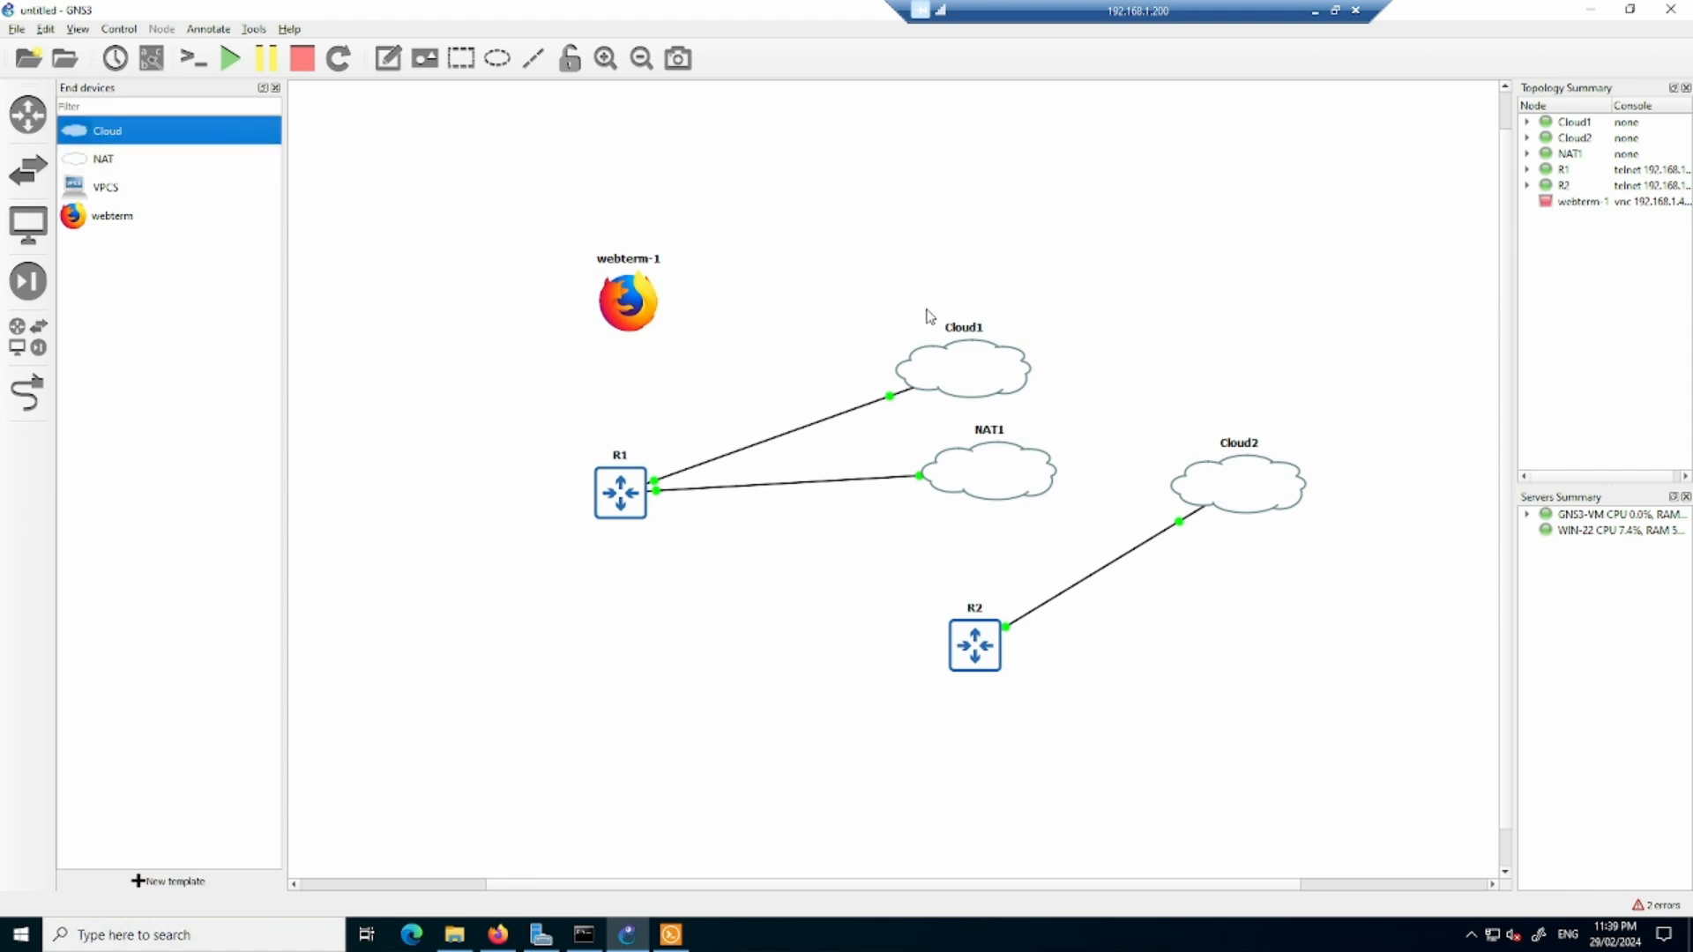
pyautogui.moveTo(186, 141); pyautogui.dragTo(938, 256)
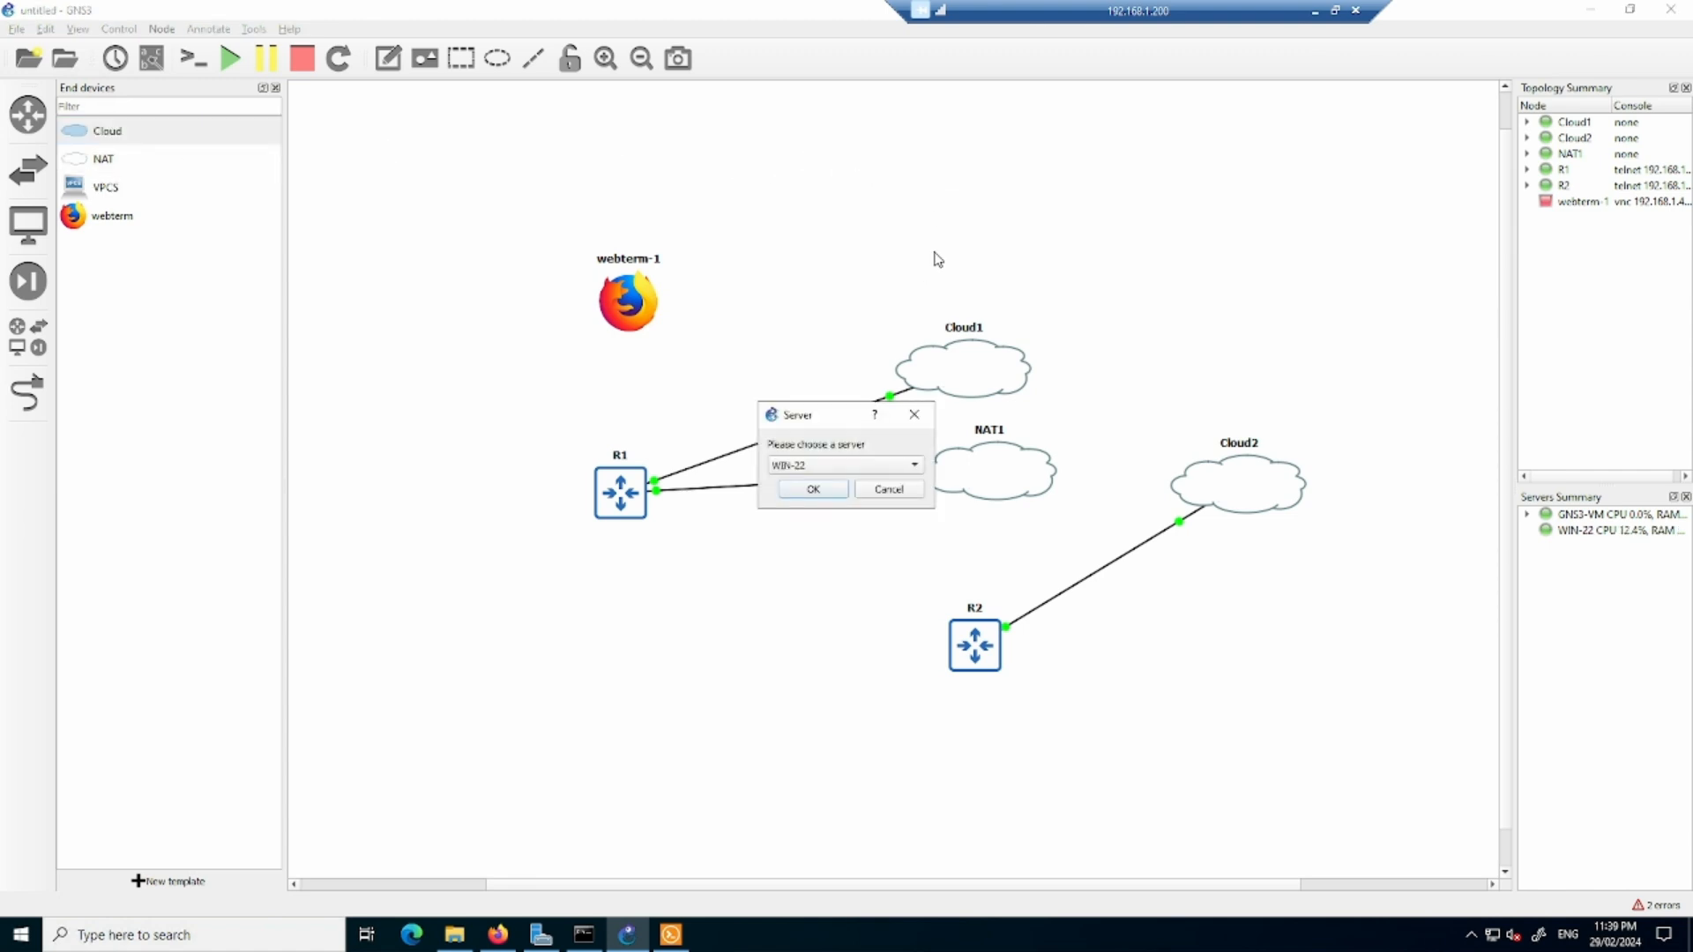
pyautogui.click(862, 465)
pyautogui.click(846, 484)
pyautogui.click(813, 489)
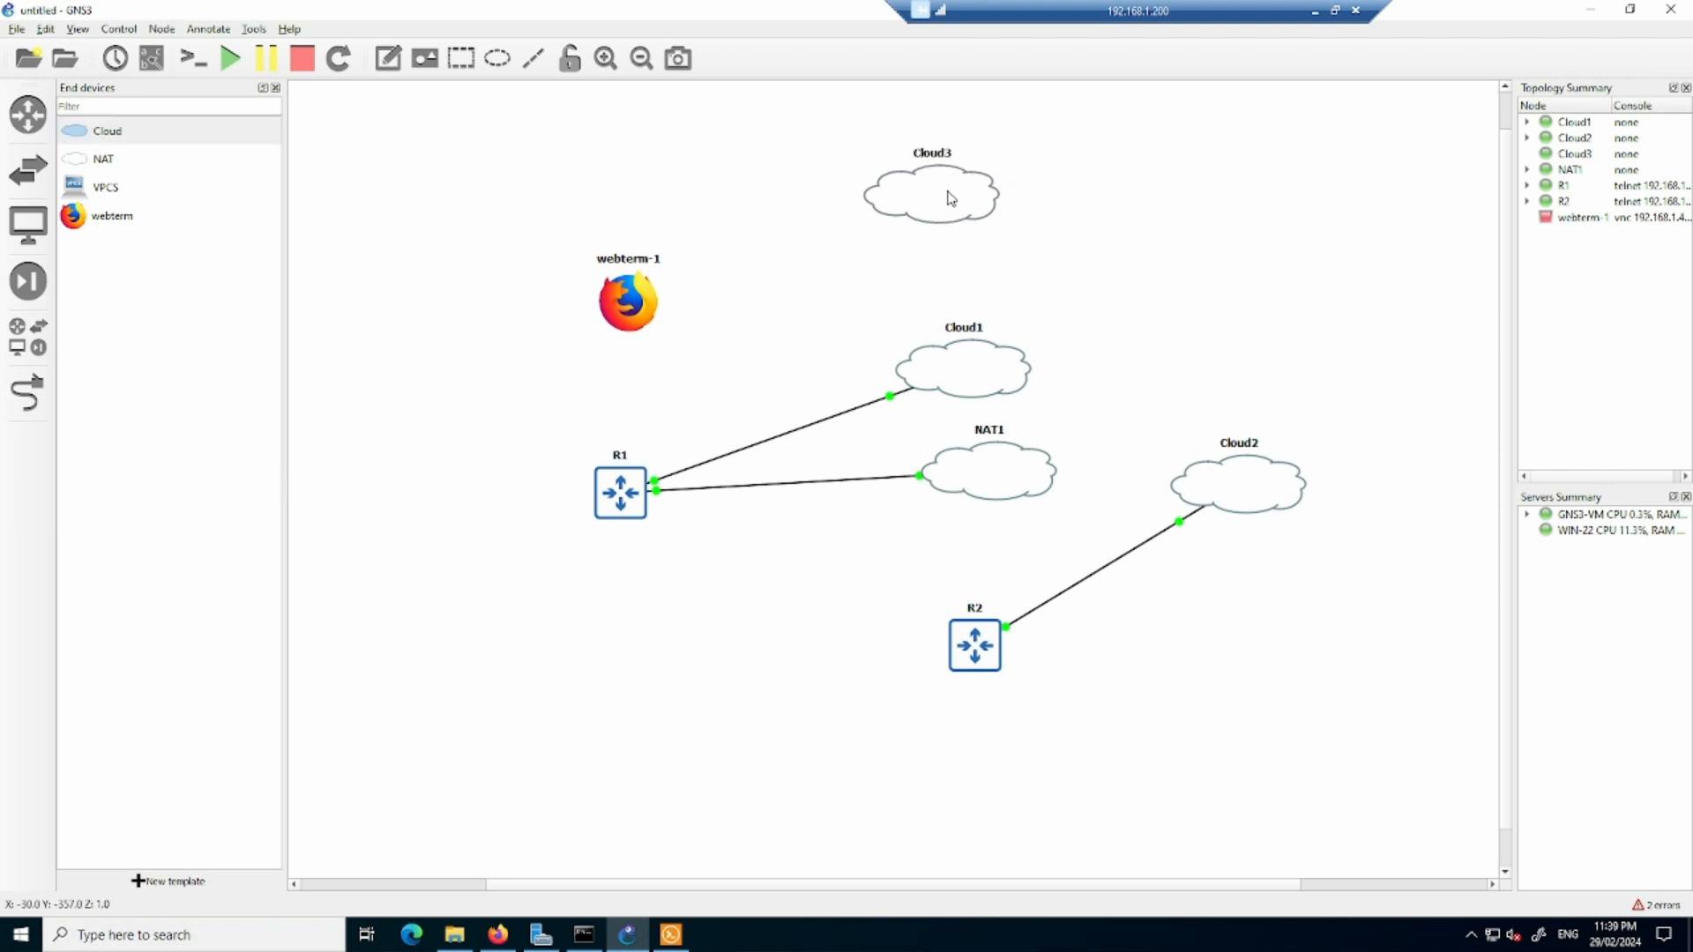
# - Link R1's Ethernet0/2 to Cloud3's eth0 and stop adding links
pyautogui.click(28, 393)
pyautogui.click(617, 496)
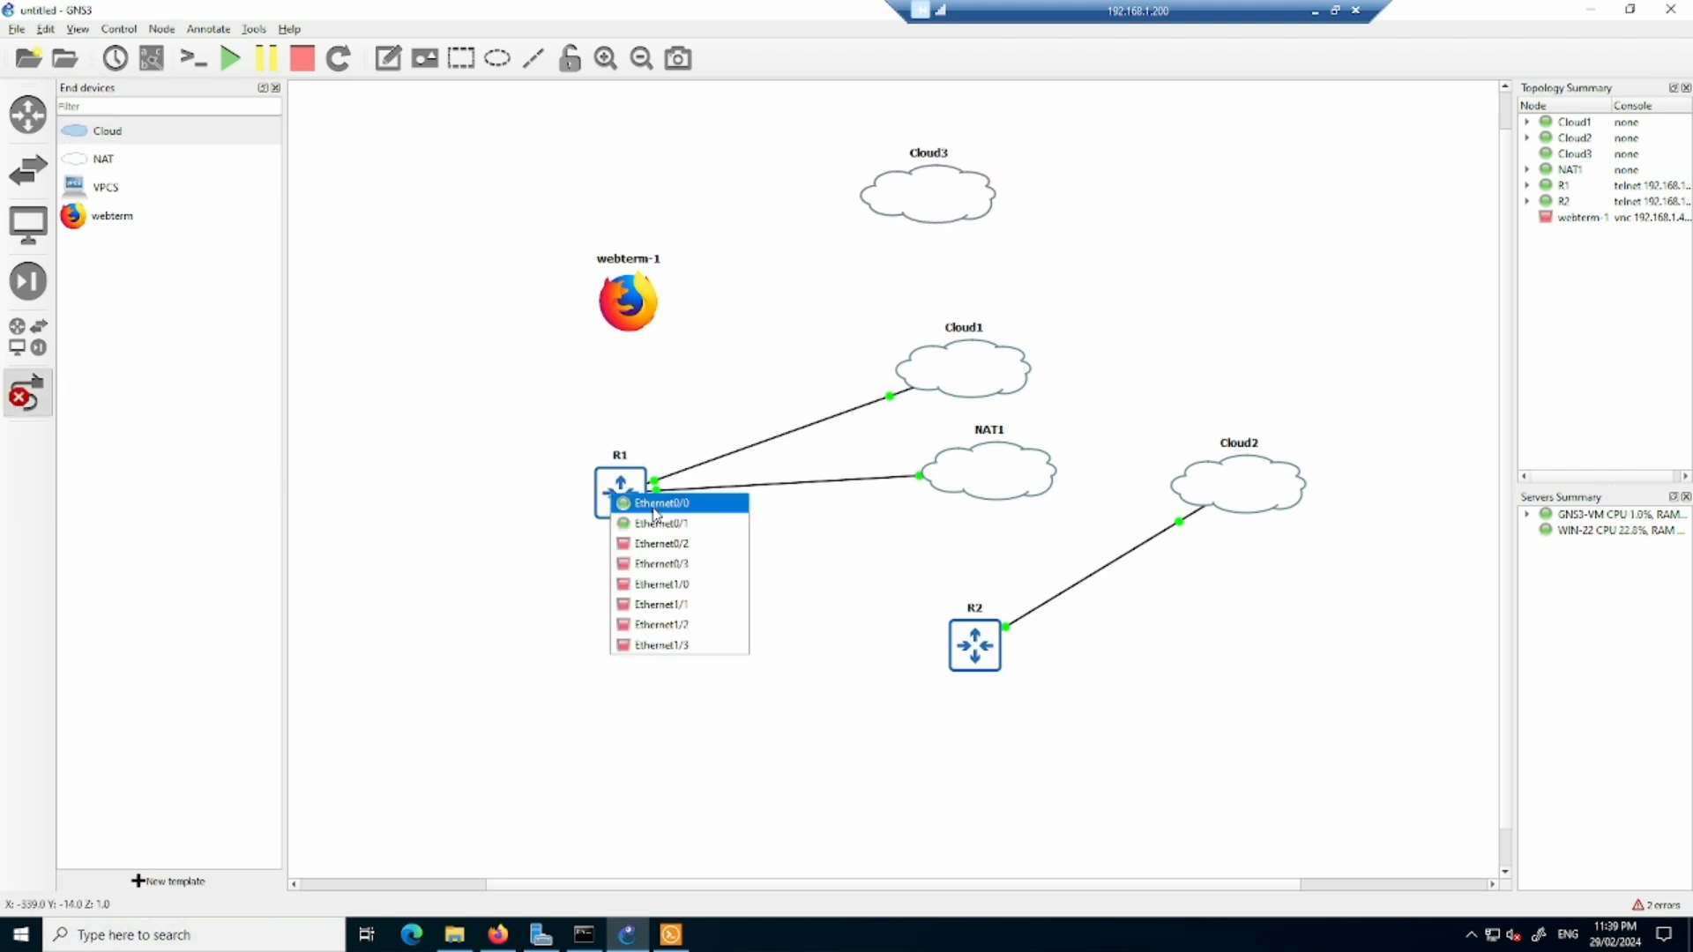
pyautogui.click(662, 543)
pyautogui.click(867, 200)
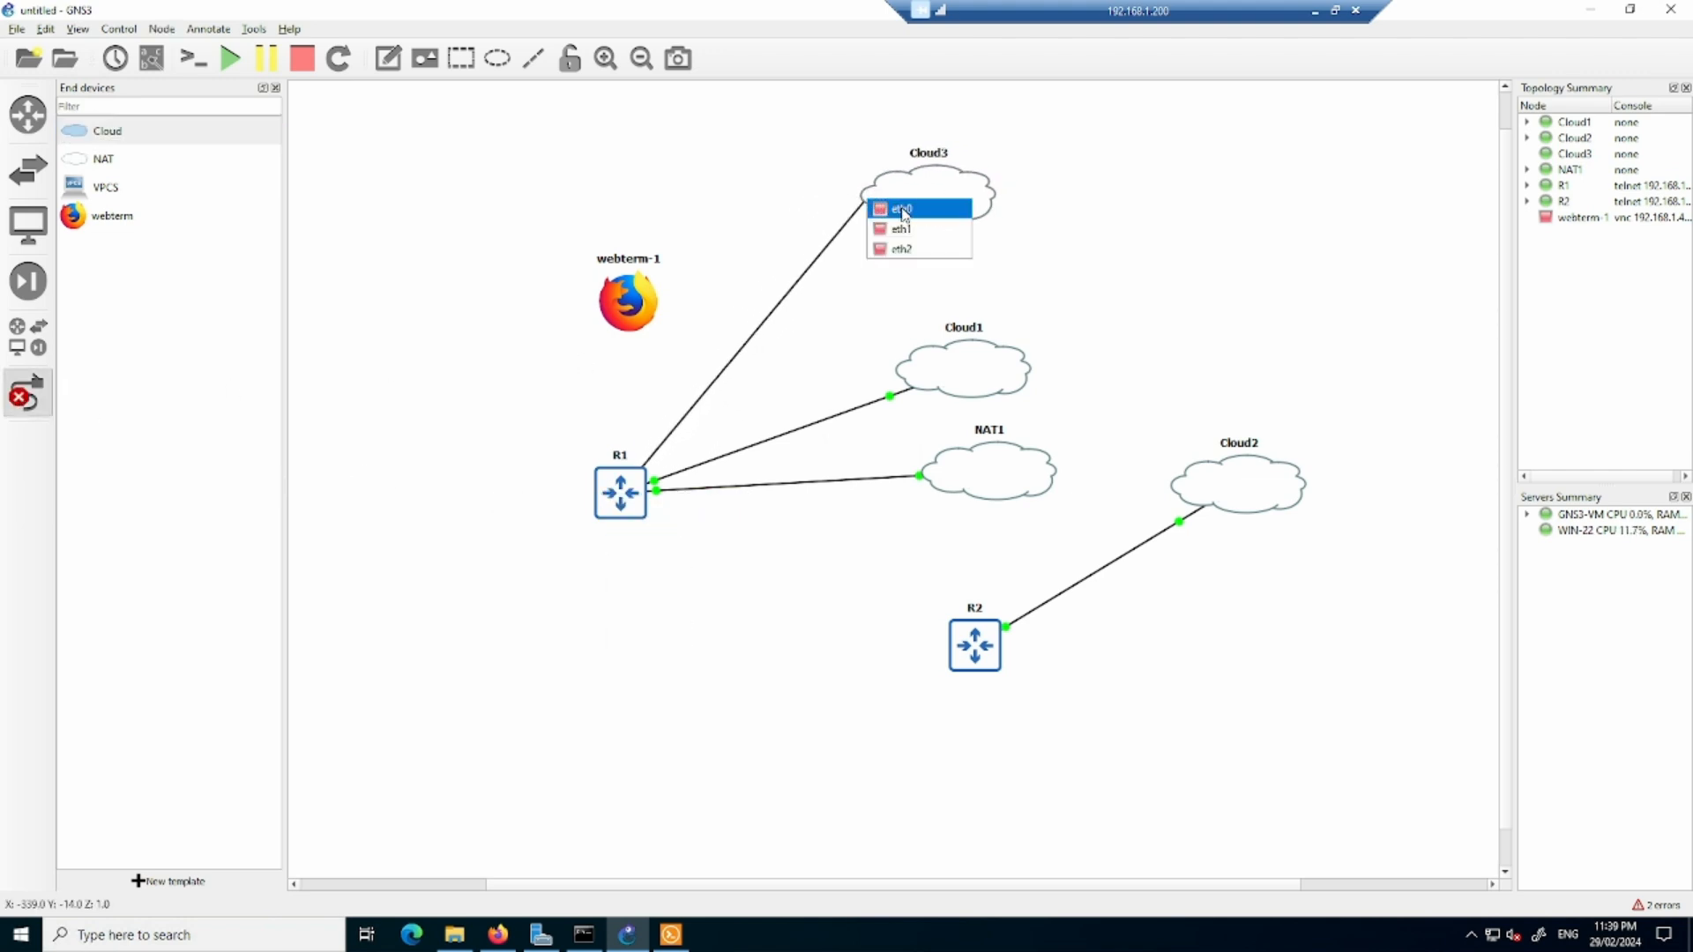
pyautogui.click(904, 212)
pyautogui.rightClick(756, 685)
# - In R1's console, assign interface e0/2 the address 192.168.1.20 with mask 255.255.255.0
pyautogui.click(671, 933)
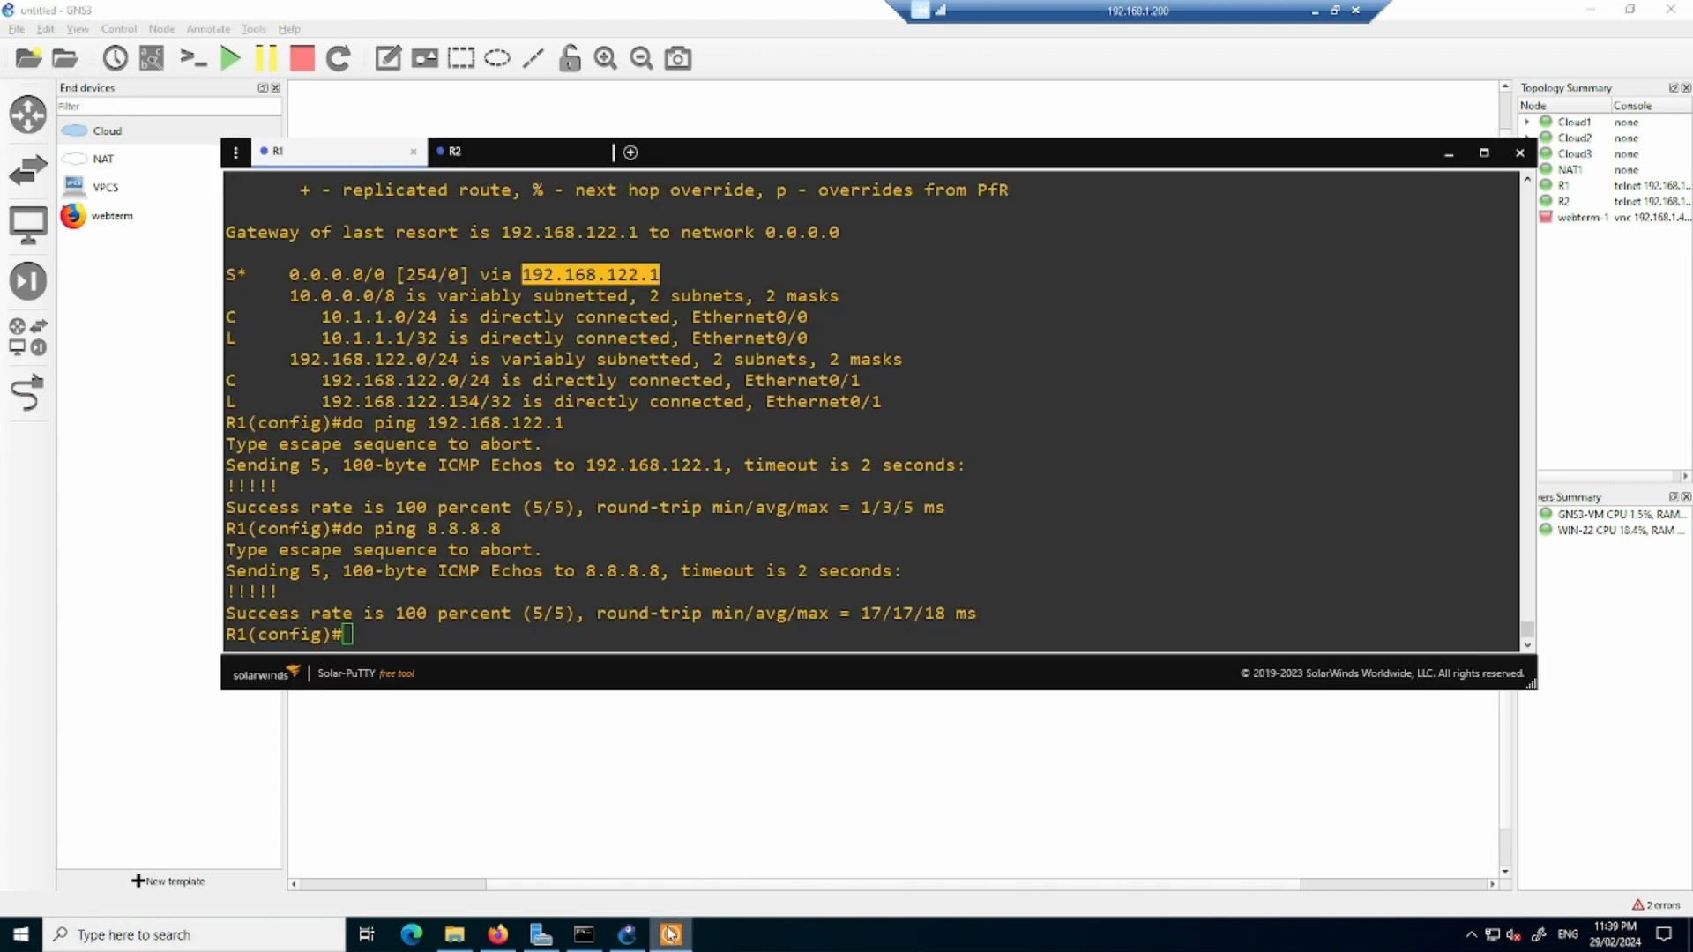
pyautogui.click(629, 553)
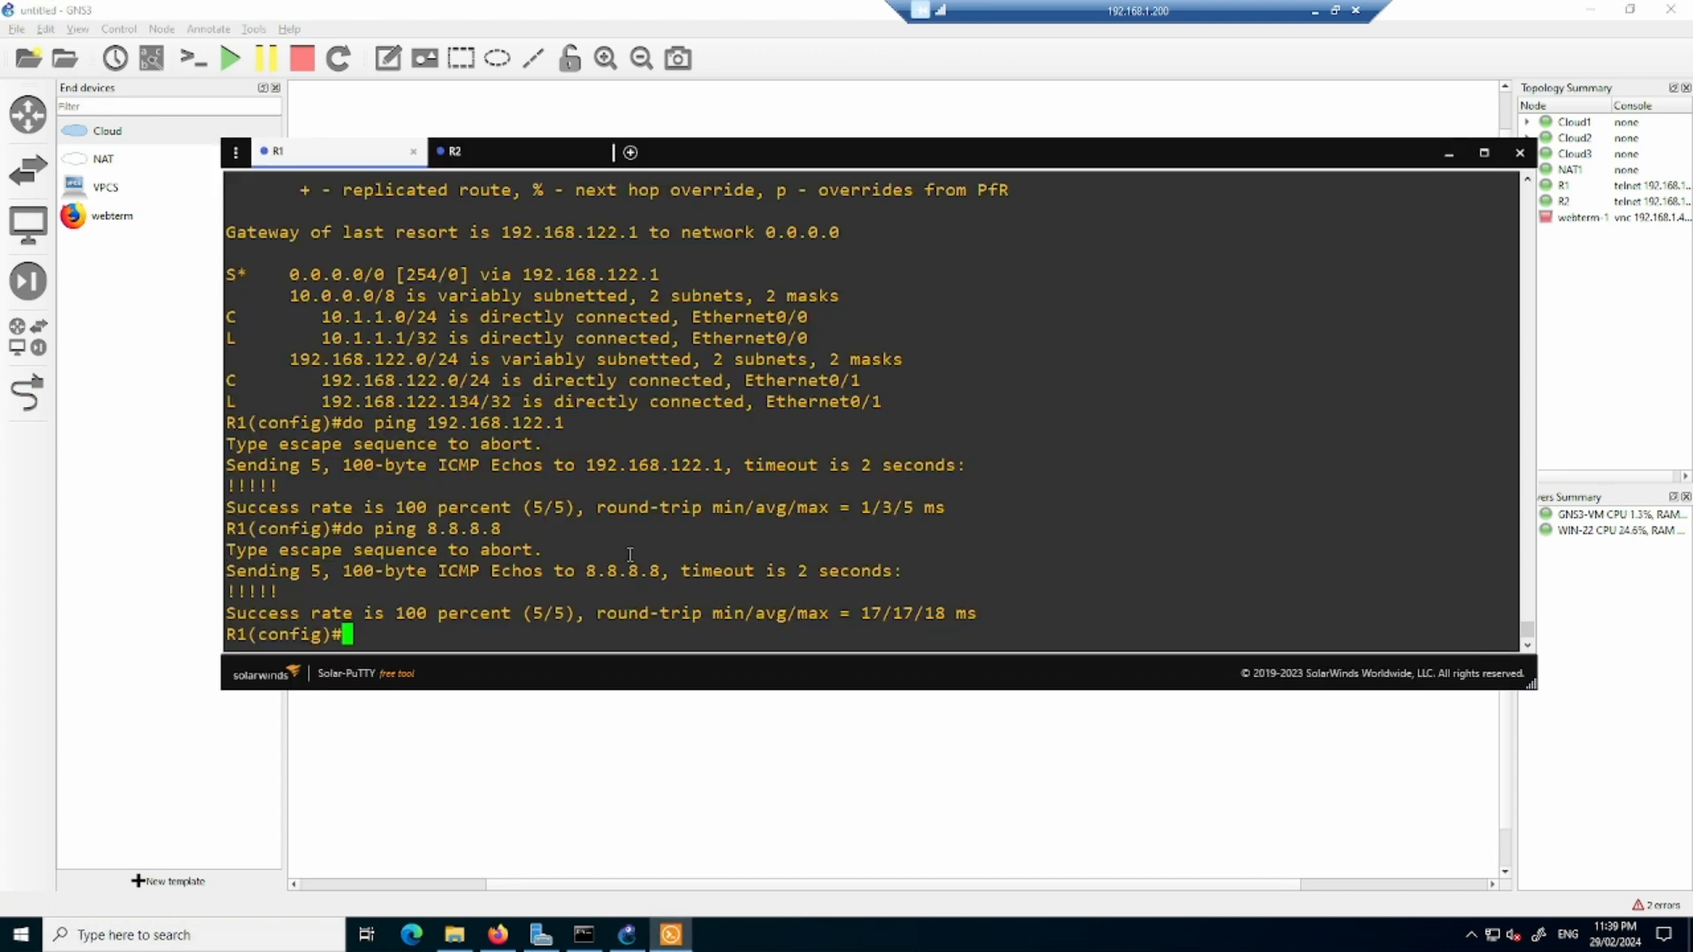
pyautogui.press('Return')
pyautogui.press('Return')
pyautogui.press('Return')
pyautogui.write('int e0/')
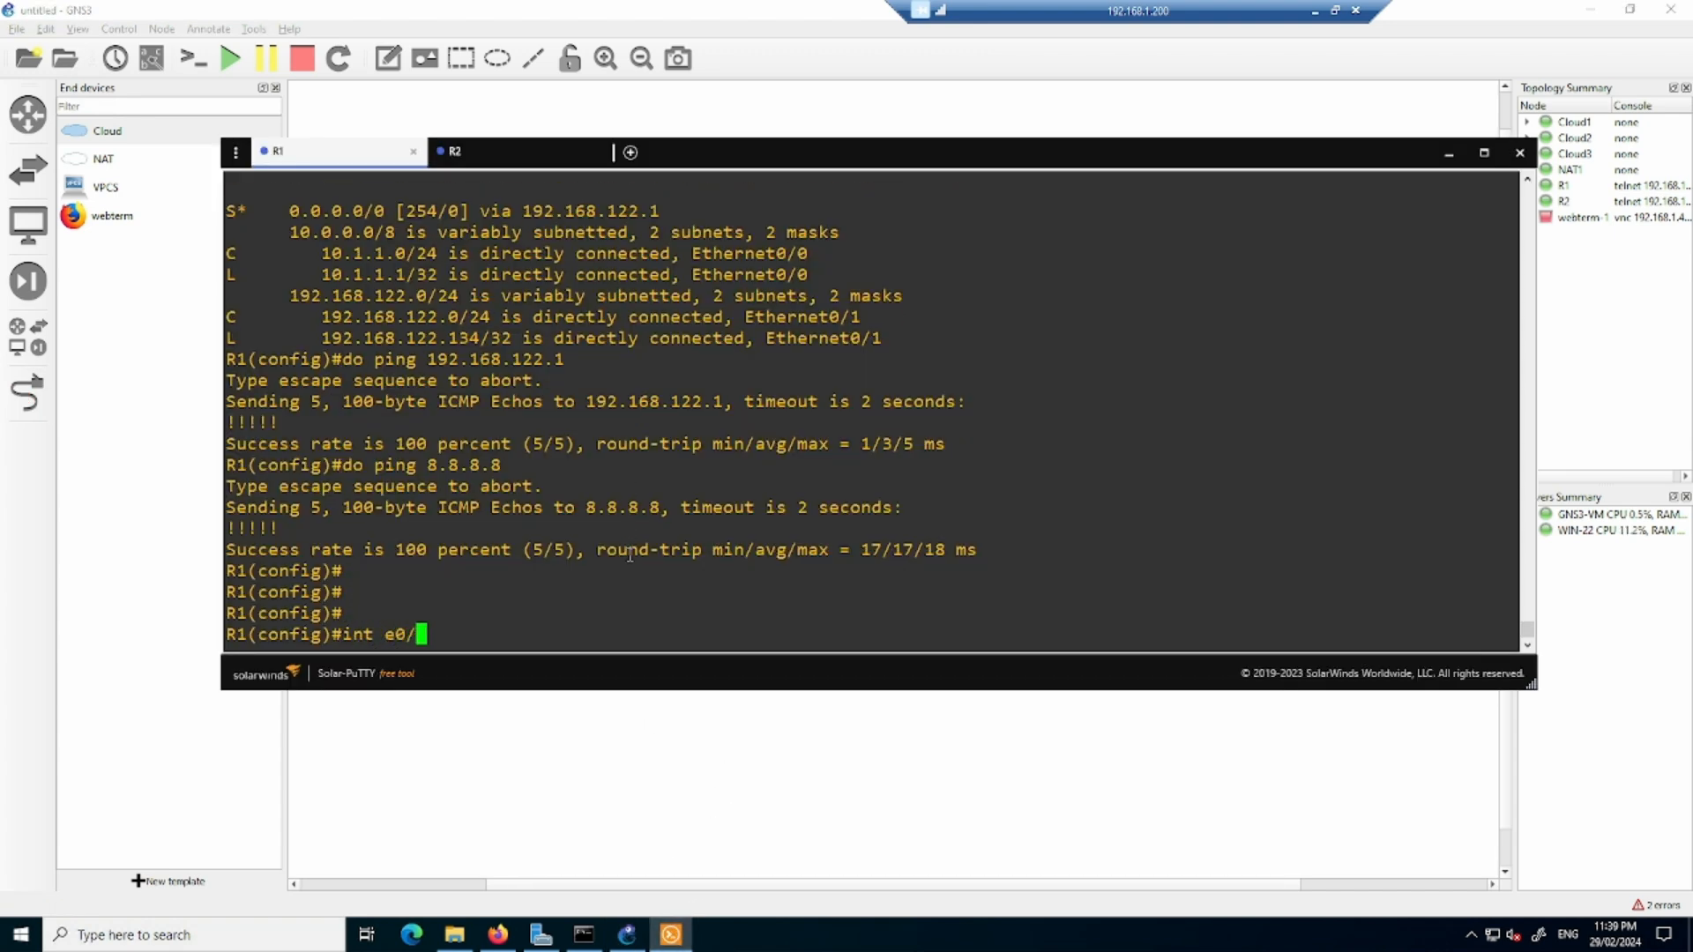
pyautogui.write('2')
pyautogui.press('Return')
pyautogui.write('ip ad')
pyautogui.write('92.168.1.1')
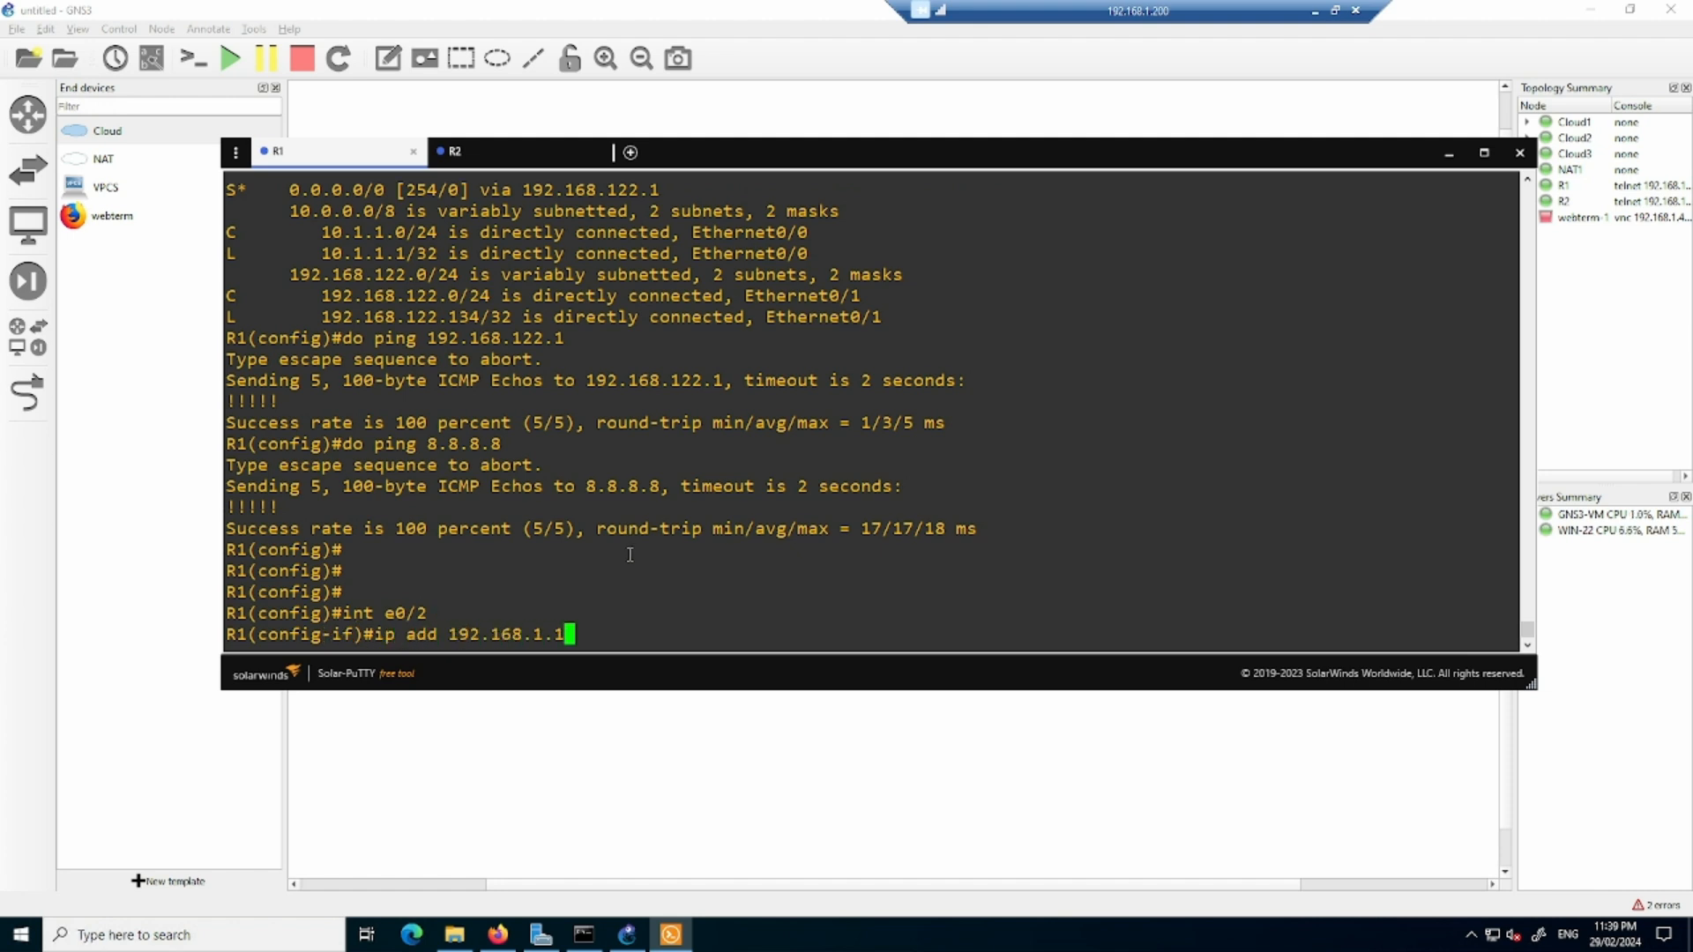
pyautogui.press('BackSpace')
pyautogui.write('20 255.255.255.0')
pyautogui.press('Return')
# - Enable R1's interface e0/2 and exit interface configuration
pyautogui.write('no sh')
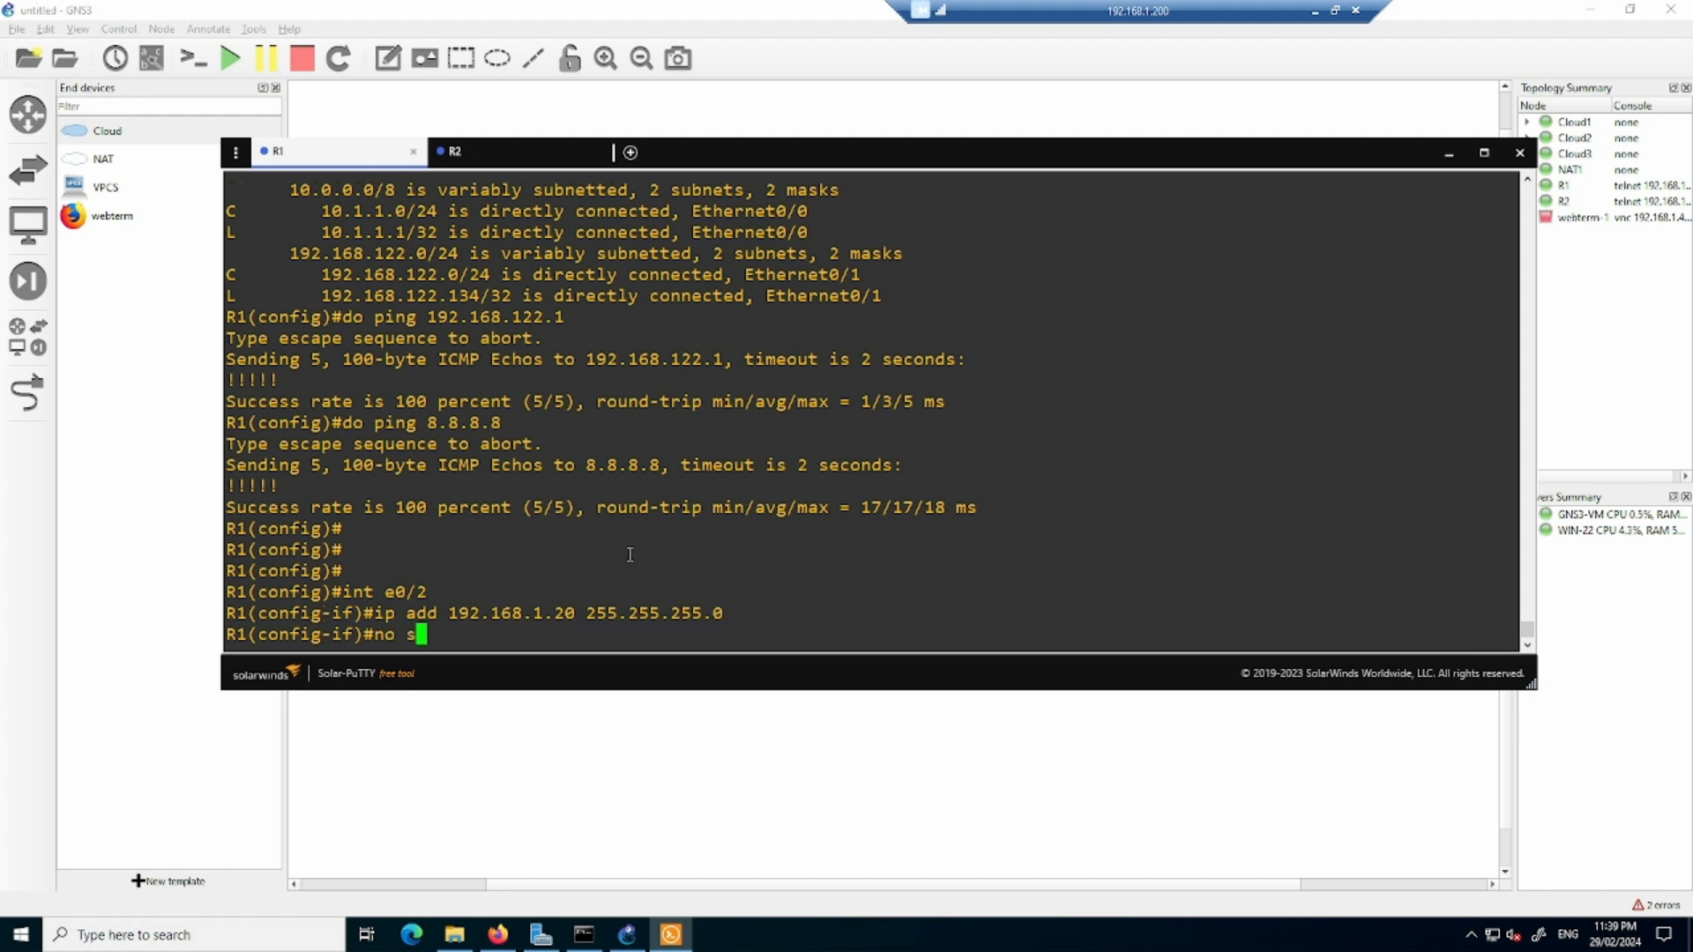
pyautogui.press('Return')
pyautogui.write('exit')
pyautogui.press('Return')
pyautogui.press('Return')
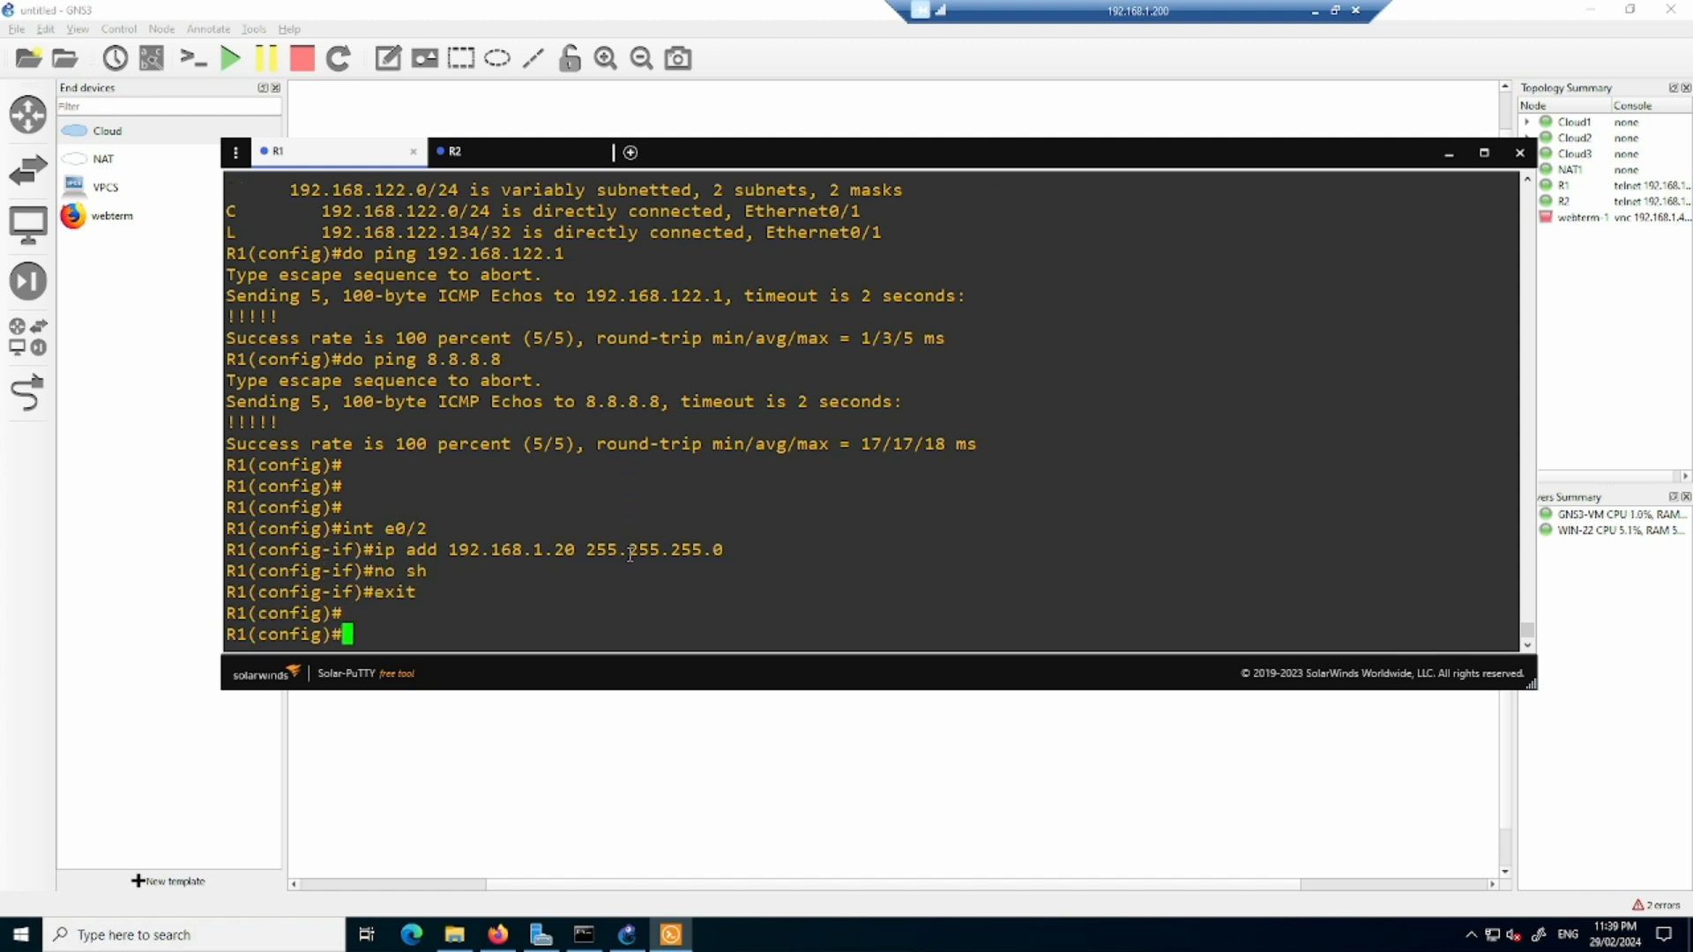
# - Ping 192.168.1.1 from R1's configuration mode, and return to the GNS3 workspace
pyautogui.write('do pi')
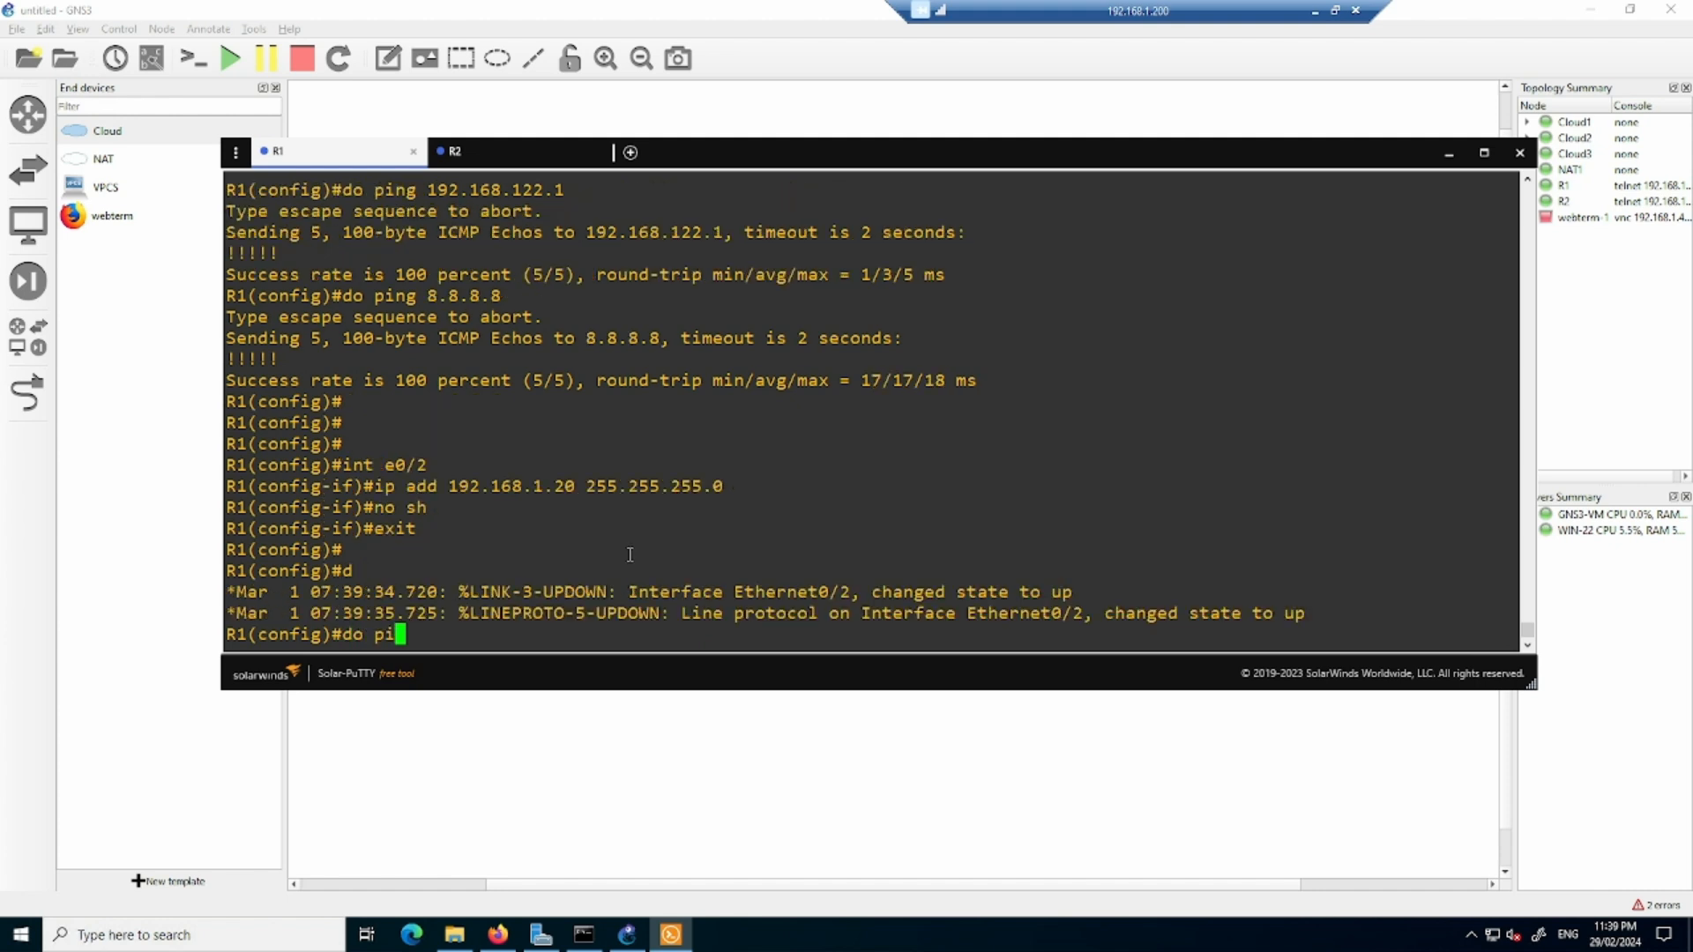
pyautogui.write('ng 192.168.1.1')
pyautogui.press('Return')
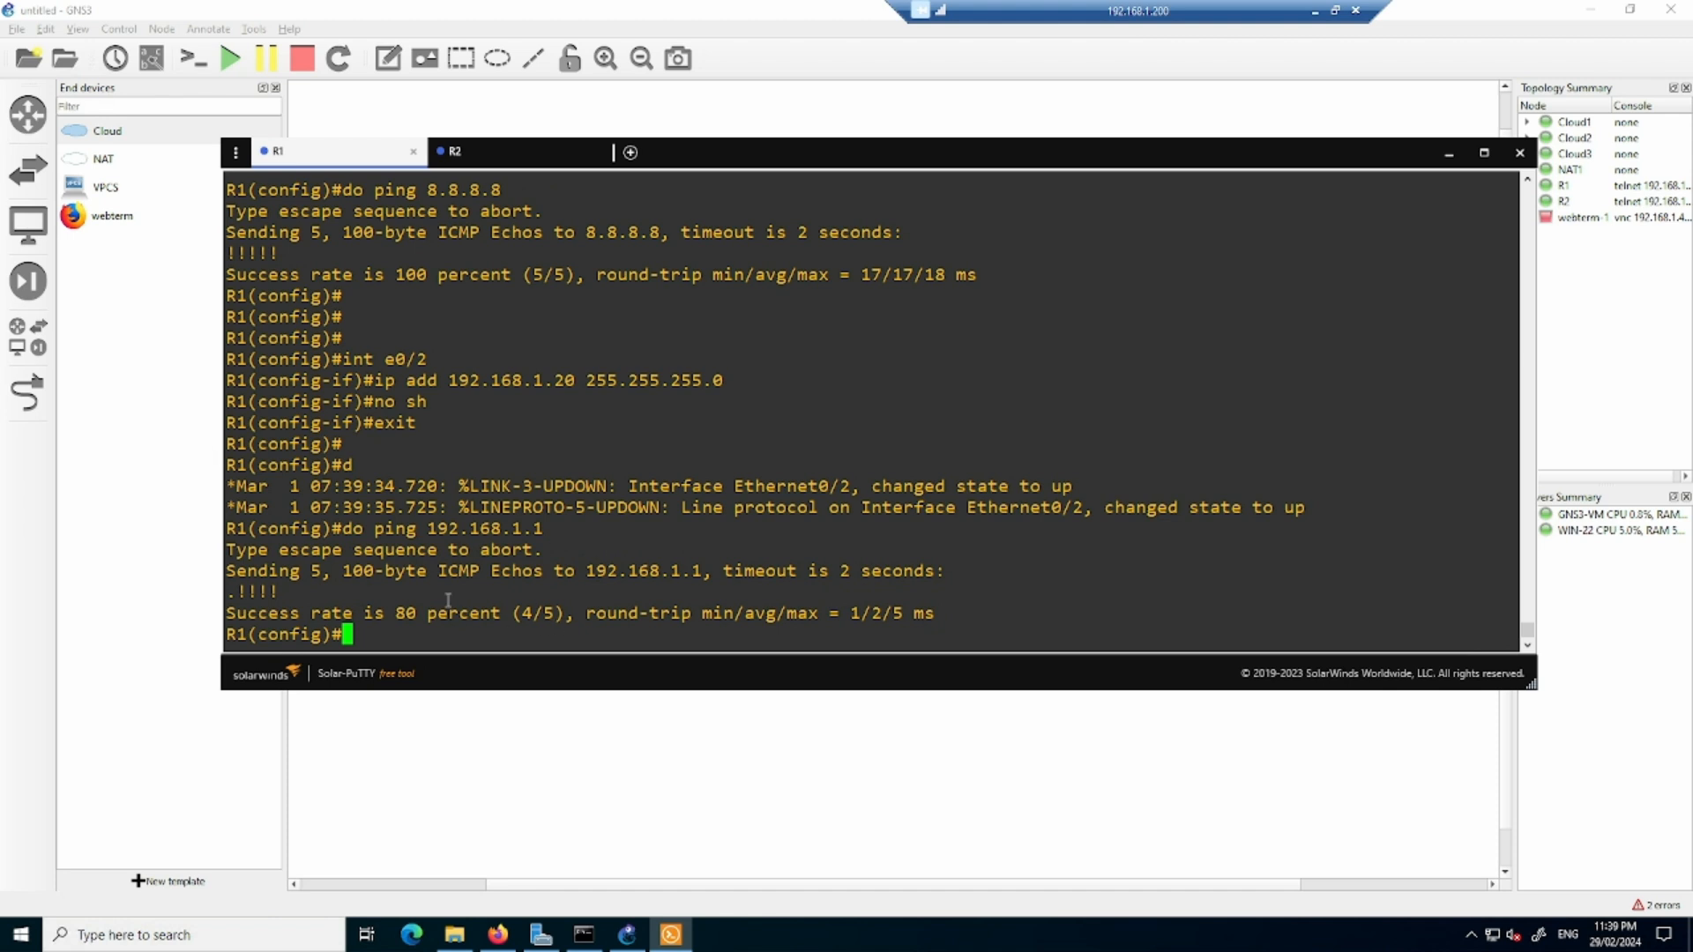
pyautogui.click(519, 732)
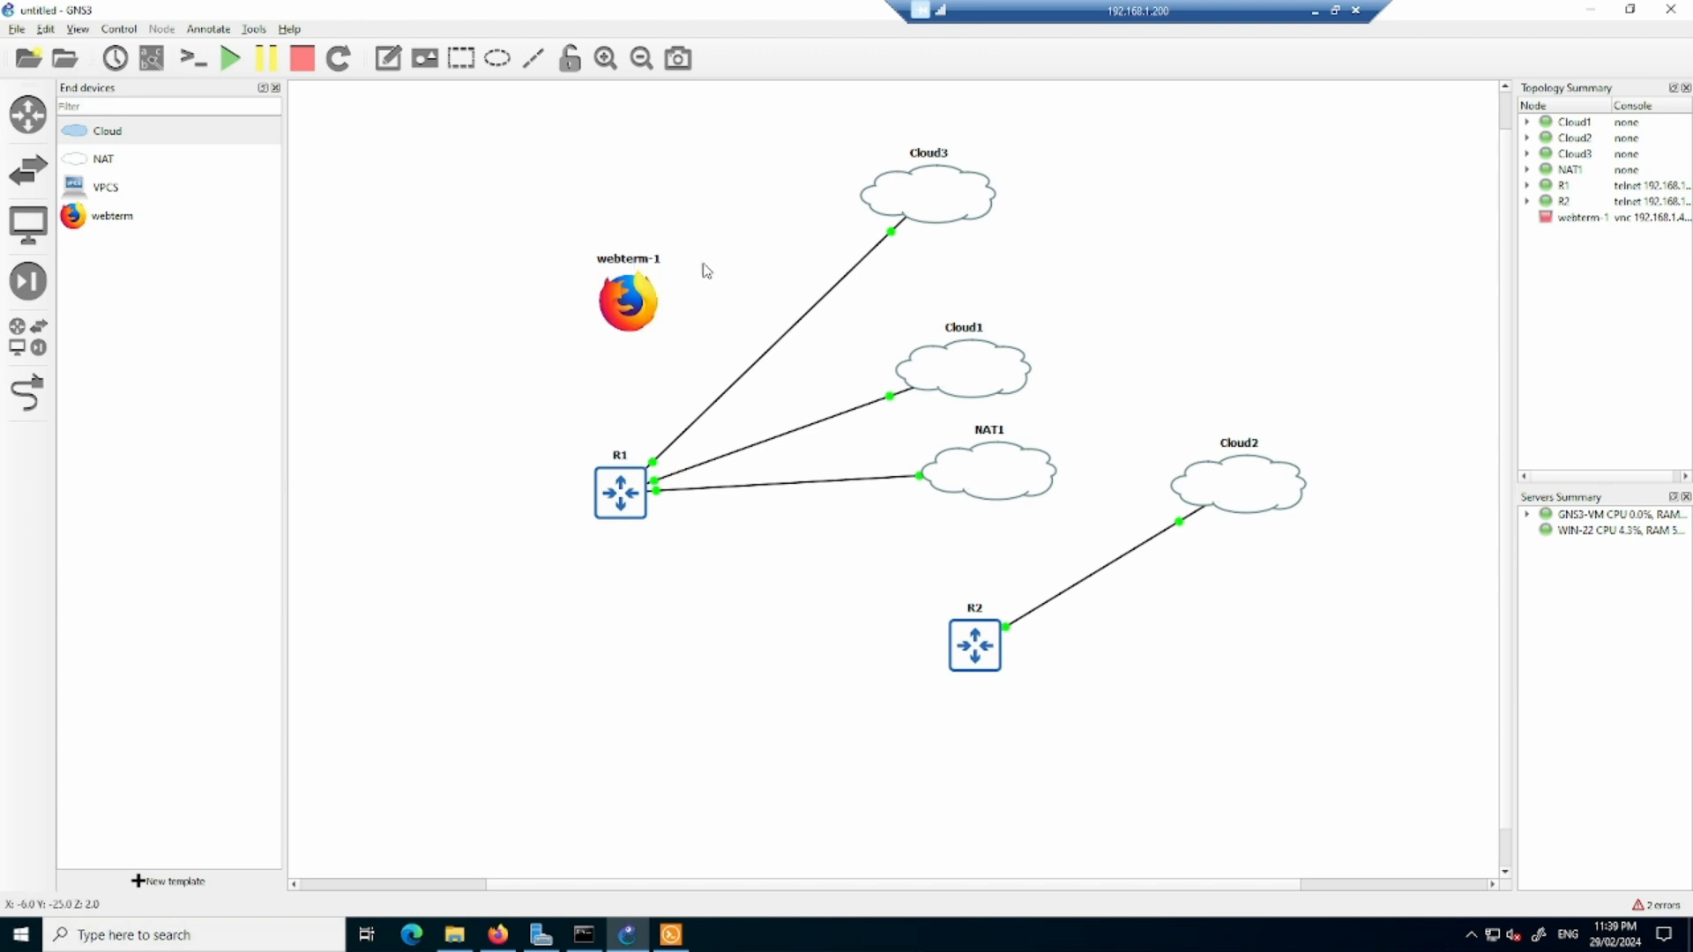
# - Start the webterm-1 node and open its console, closing Firefox's Server Not Found tab
pyautogui.click(622, 304)
pyautogui.rightClick(636, 300)
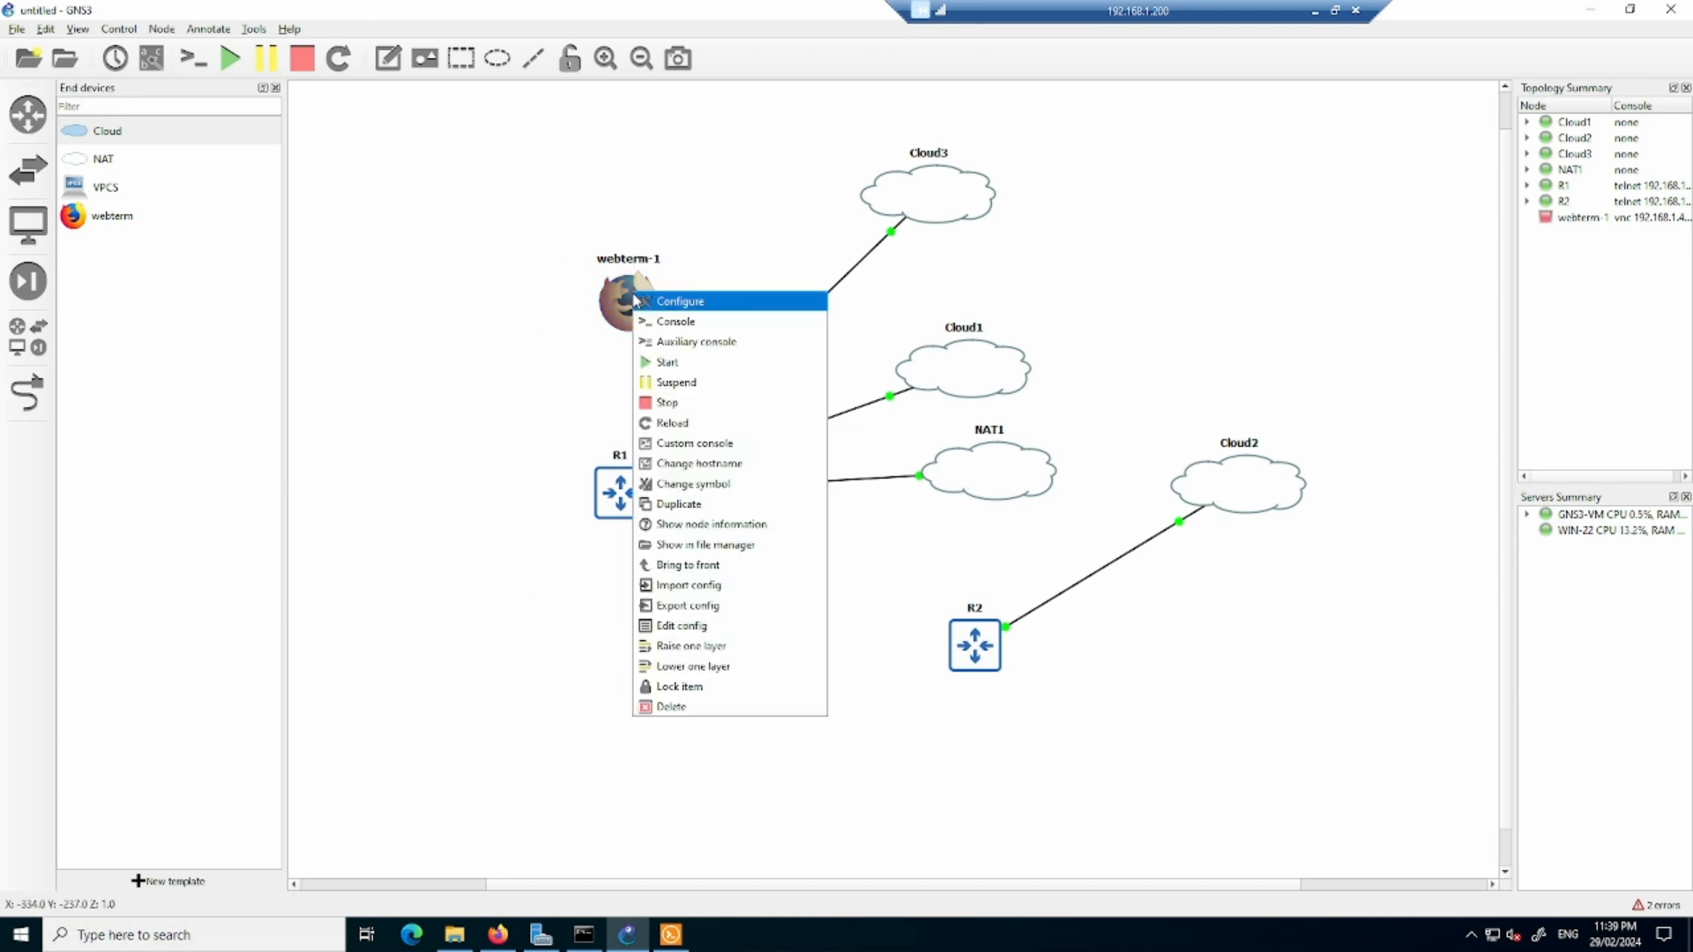
pyautogui.click(675, 366)
pyautogui.rightClick(632, 304)
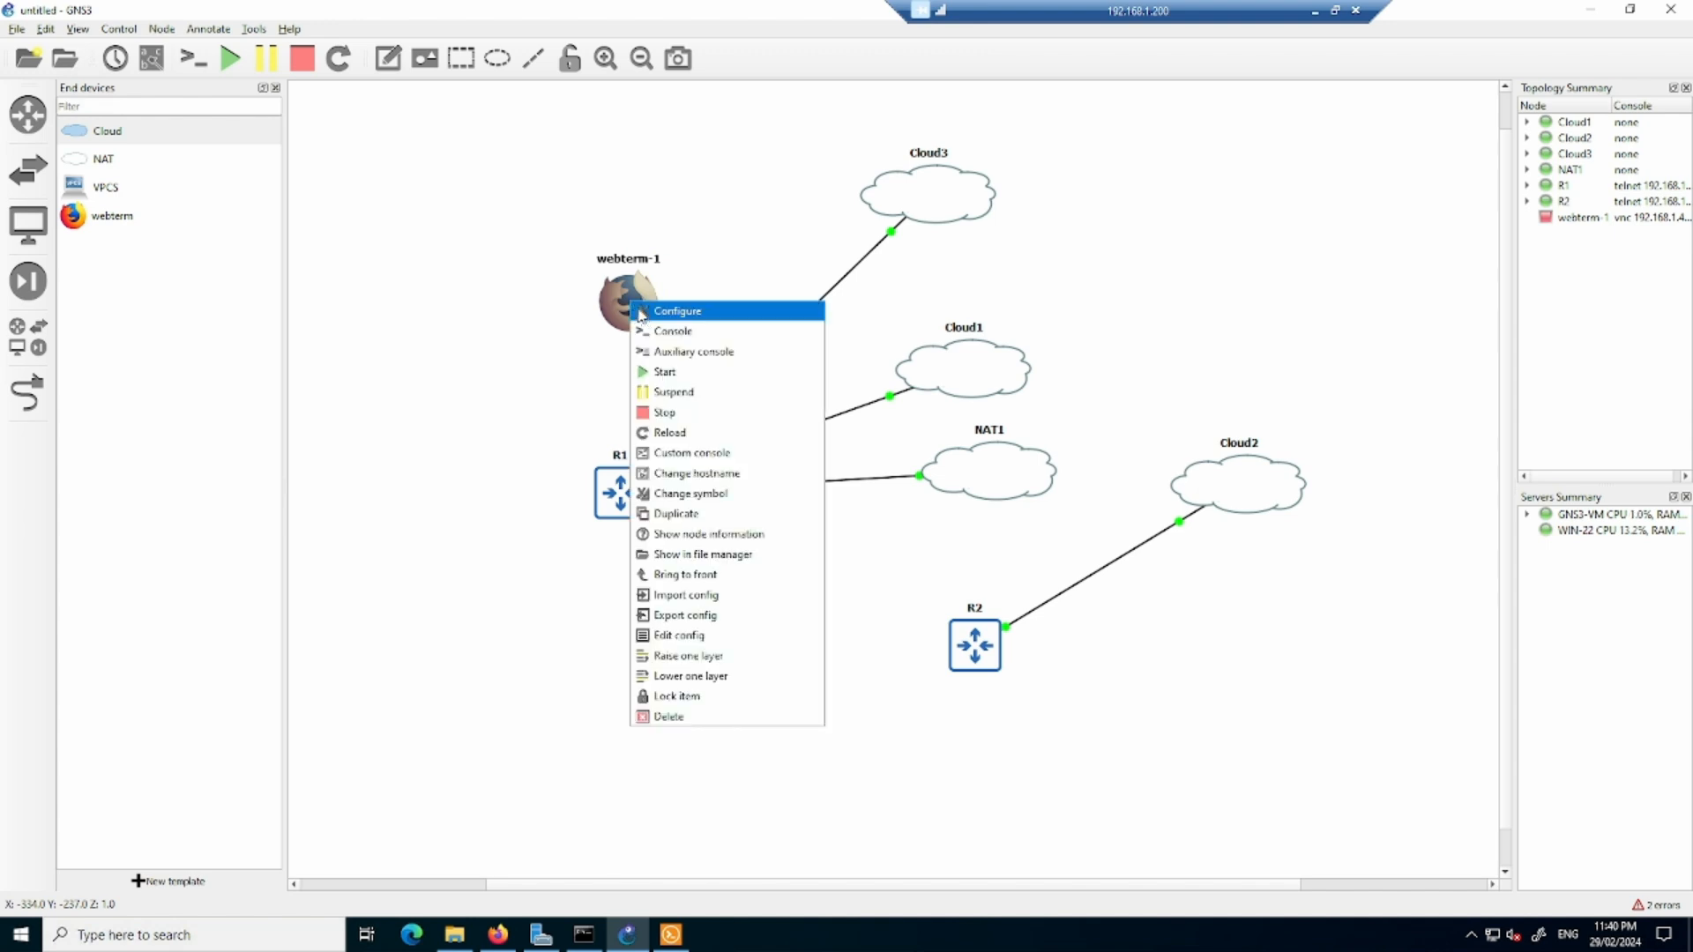
pyautogui.click(682, 333)
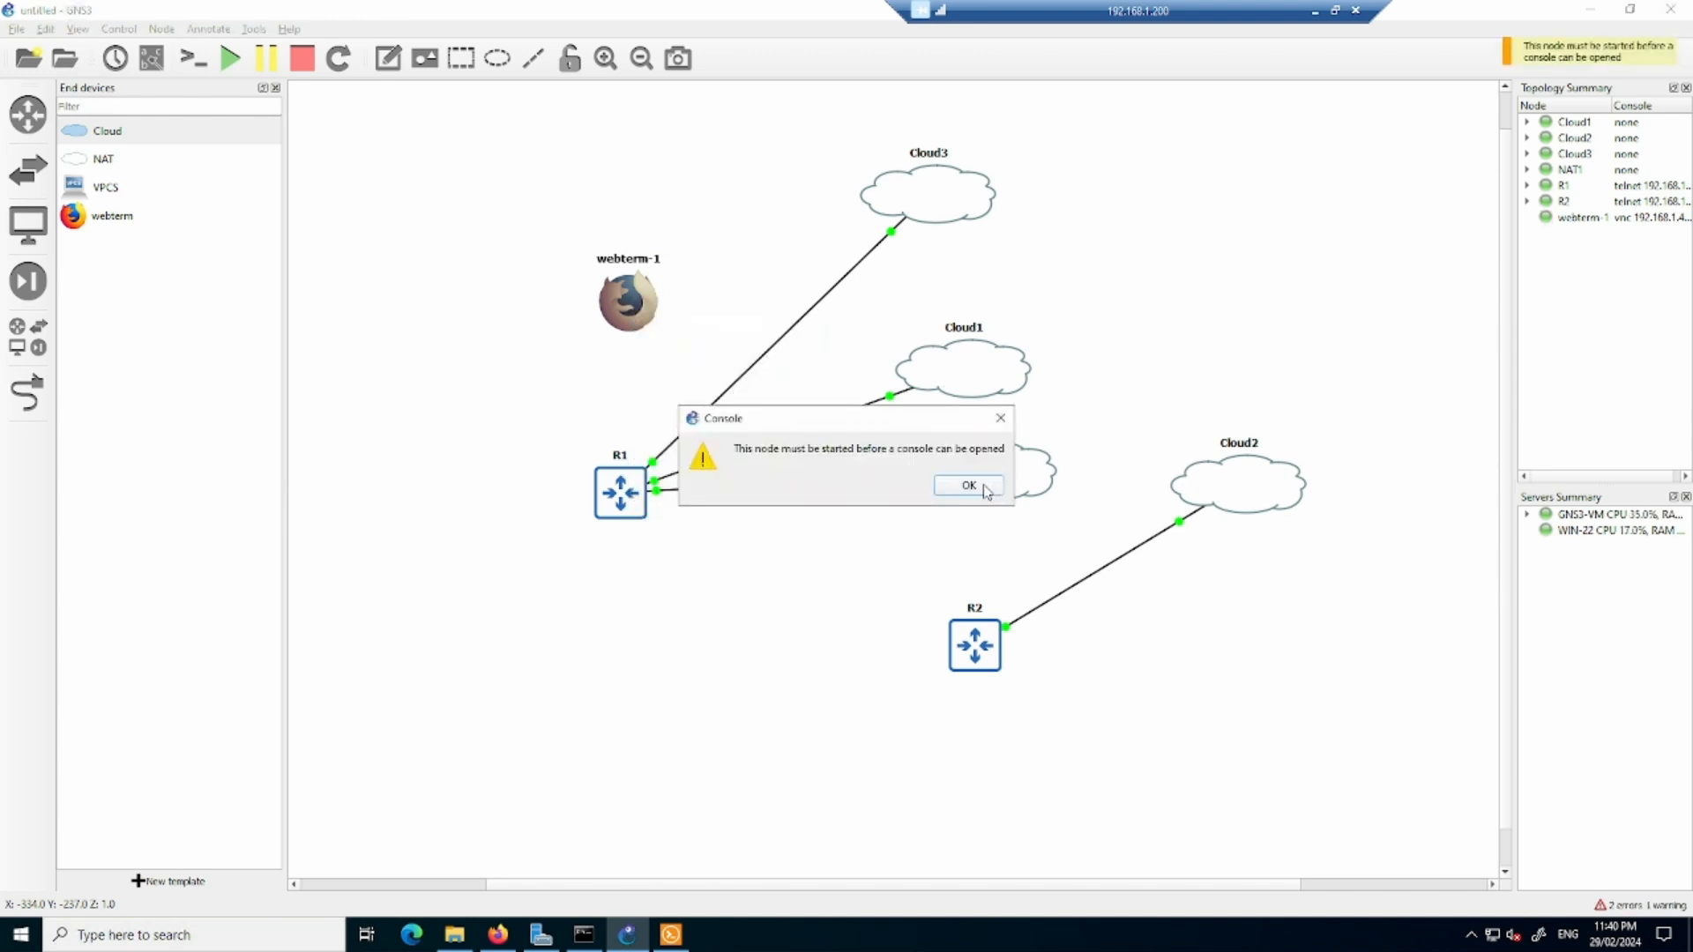
pyautogui.click(985, 490)
pyautogui.rightClick(635, 305)
pyautogui.click(685, 343)
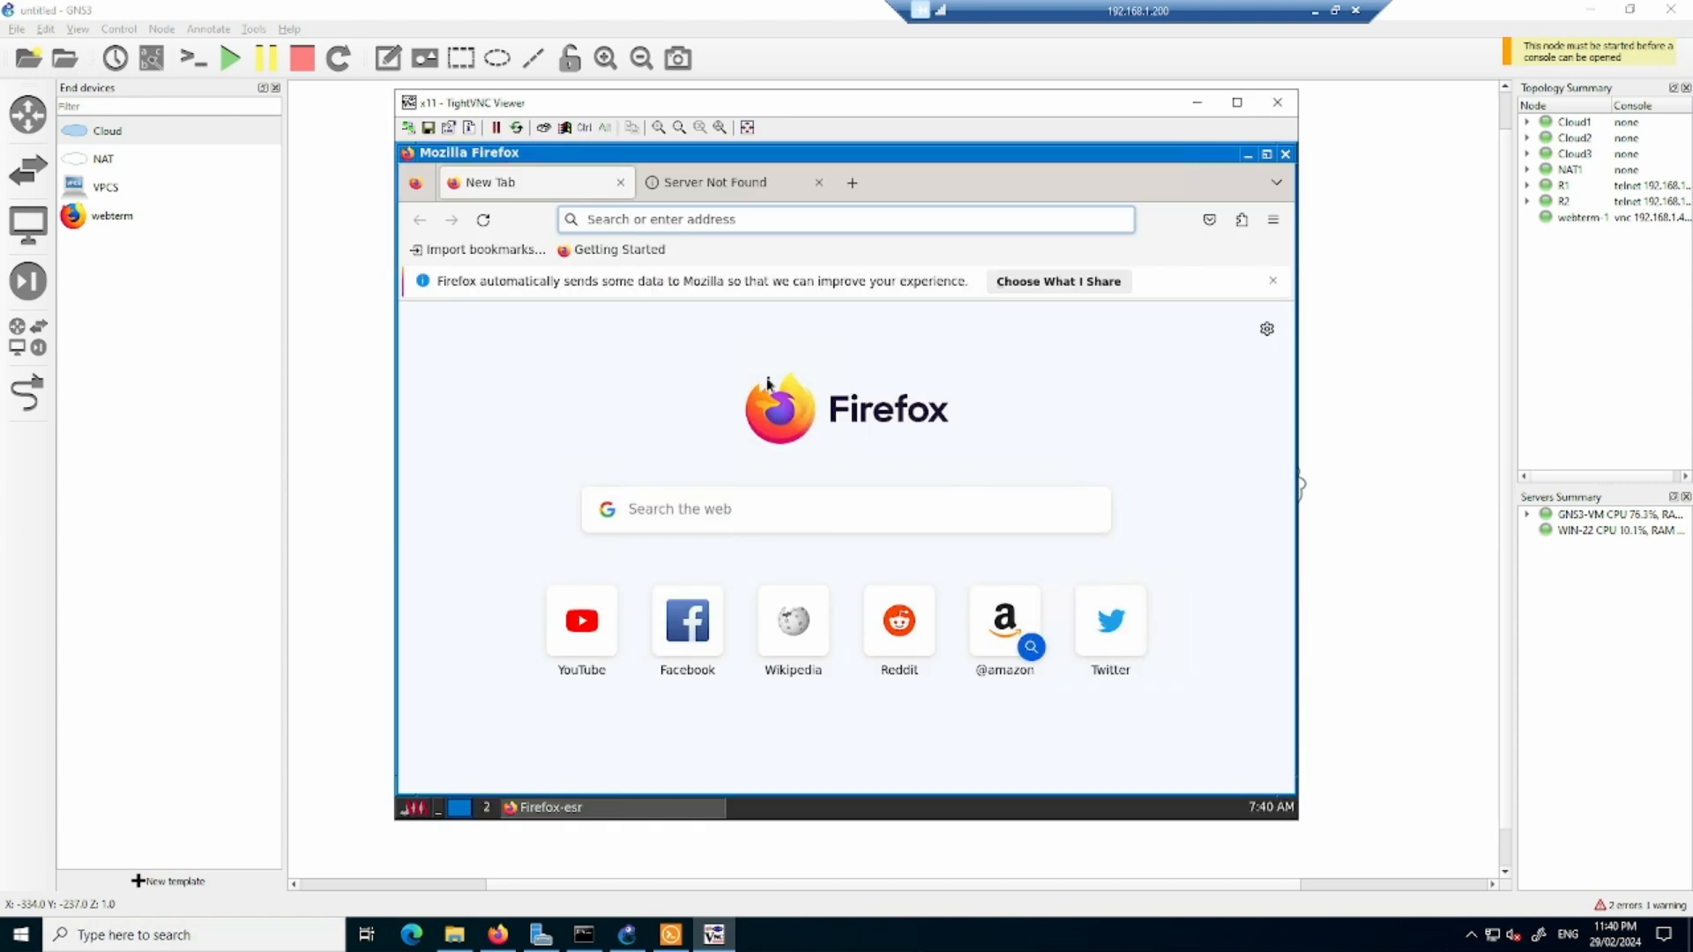
pyautogui.click(819, 183)
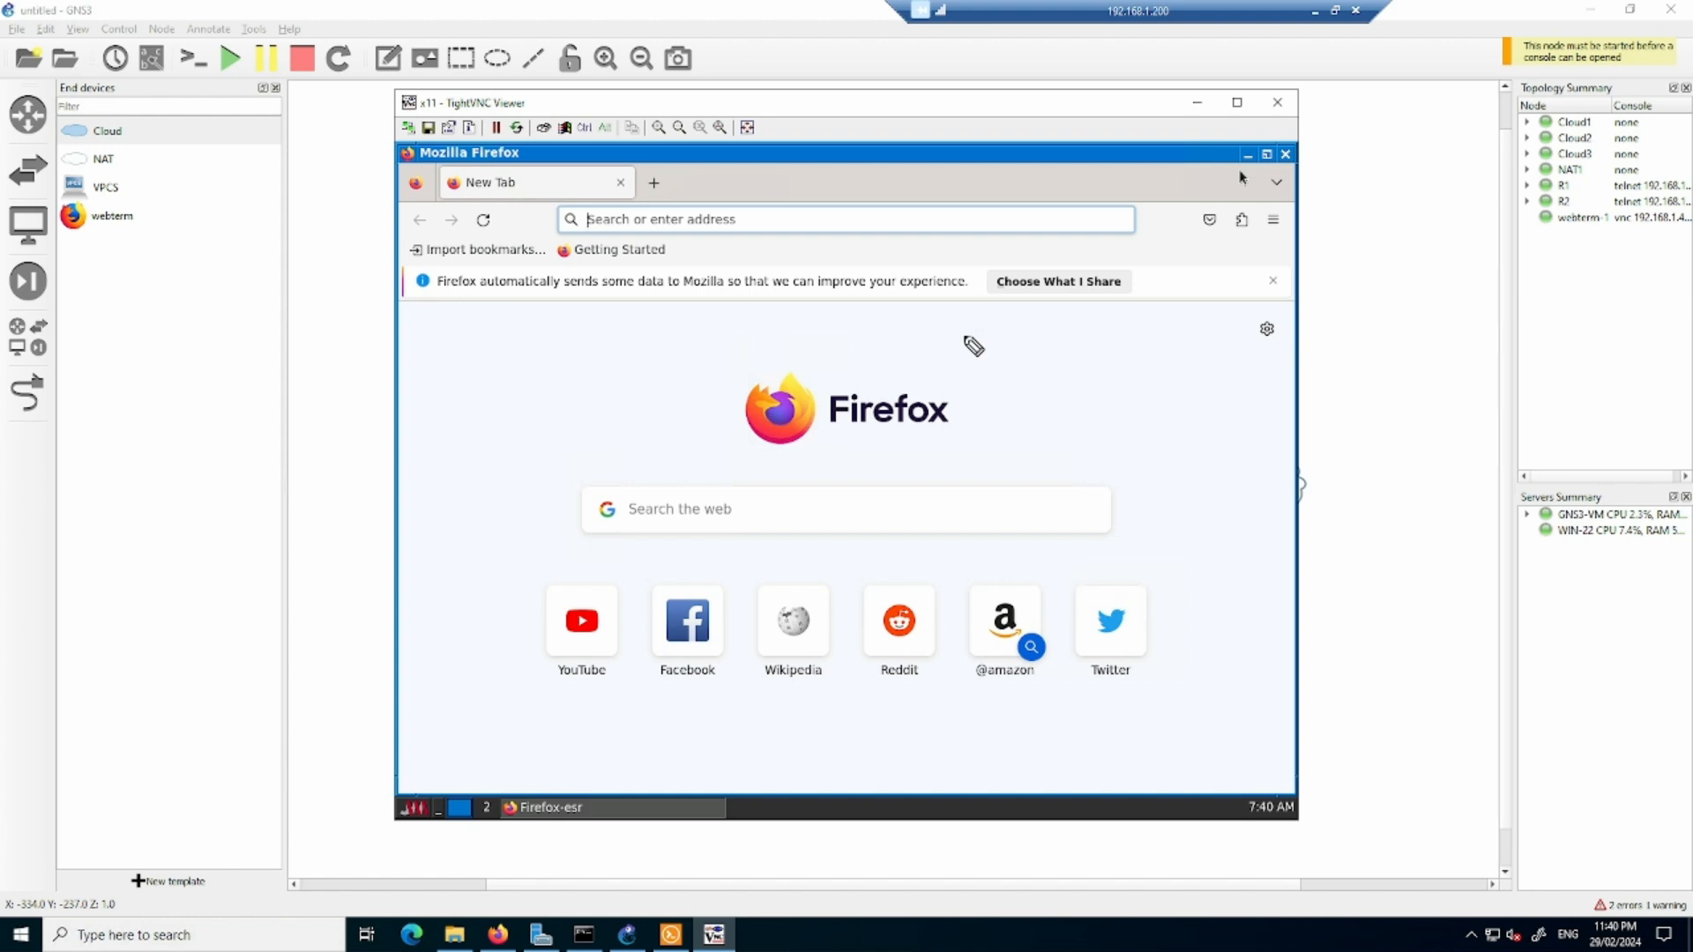
pyautogui.moveTo(1028, 351); pyautogui.dragTo(1124, 355)
pyautogui.moveTo(1059, 383); pyautogui.dragTo(1077, 395)
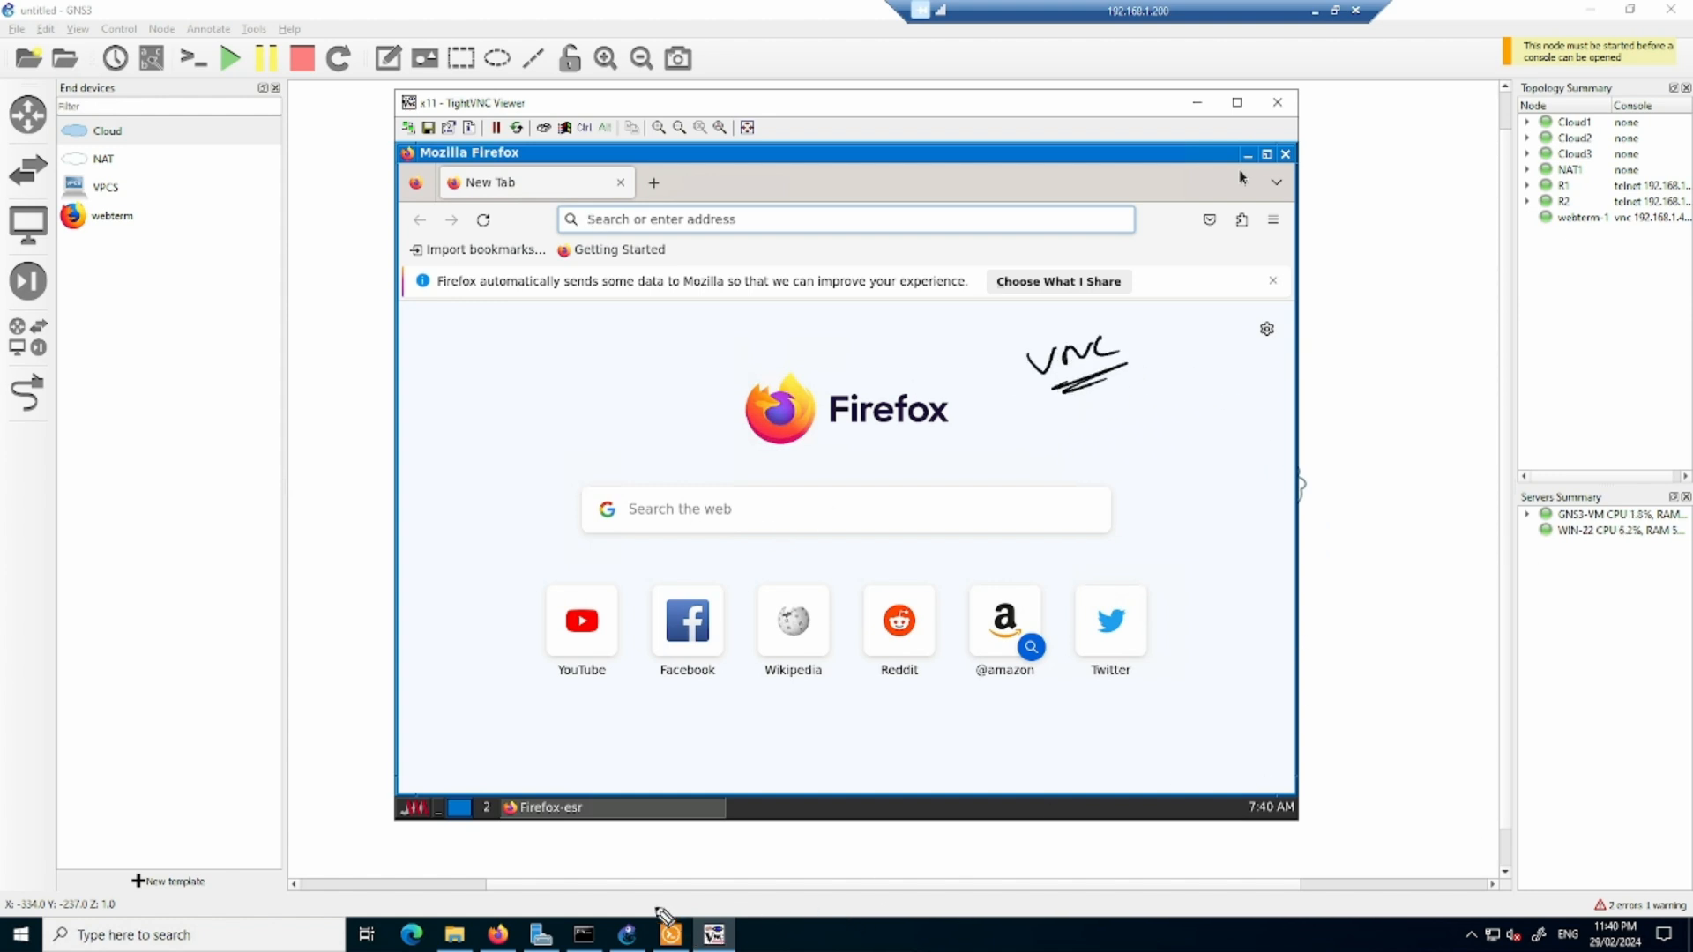
pyautogui.moveTo(676, 864)
pyautogui.mouseDown()
pyautogui.moveTo(671, 896)
pyautogui.moveTo(690, 894)
pyautogui.mouseUp()
pyautogui.moveTo(742, 752); pyautogui.dragTo(744, 776)
pyautogui.moveTo(748, 748); pyautogui.dragTo(763, 766)
pyautogui.moveTo(765, 752); pyautogui.dragTo(782, 764)
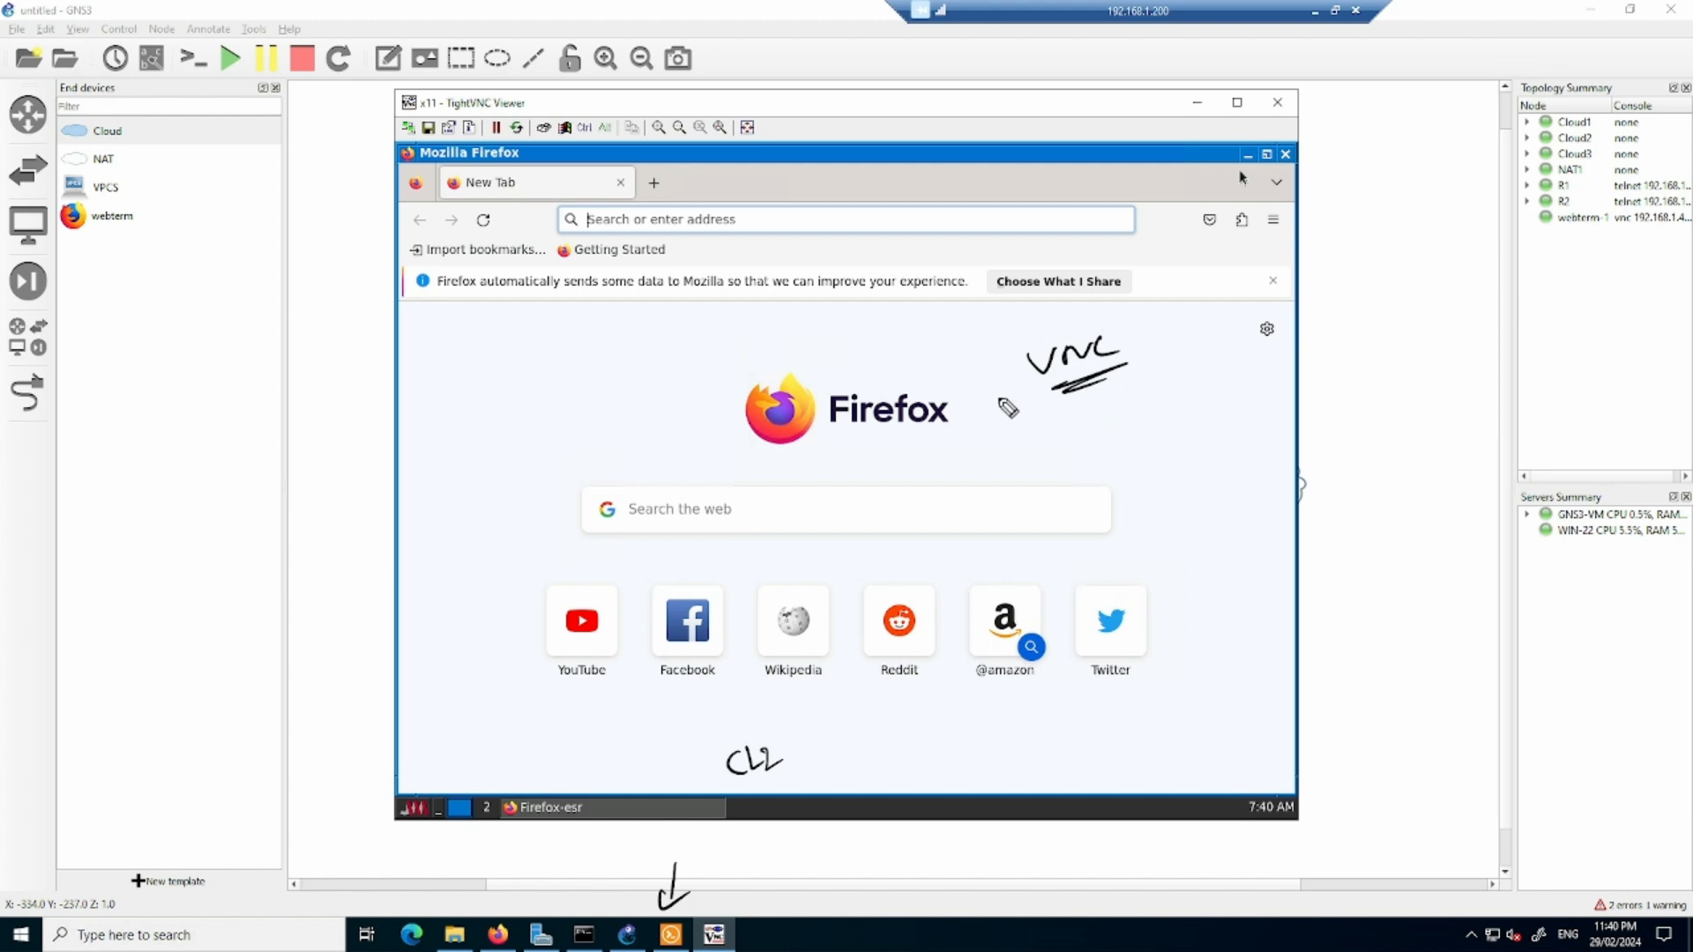
pyautogui.moveTo(1005, 394)
pyautogui.mouseDown()
pyautogui.moveTo(1136, 391)
pyautogui.moveTo(1069, 325)
pyautogui.moveTo(1010, 392)
pyautogui.mouseUp()
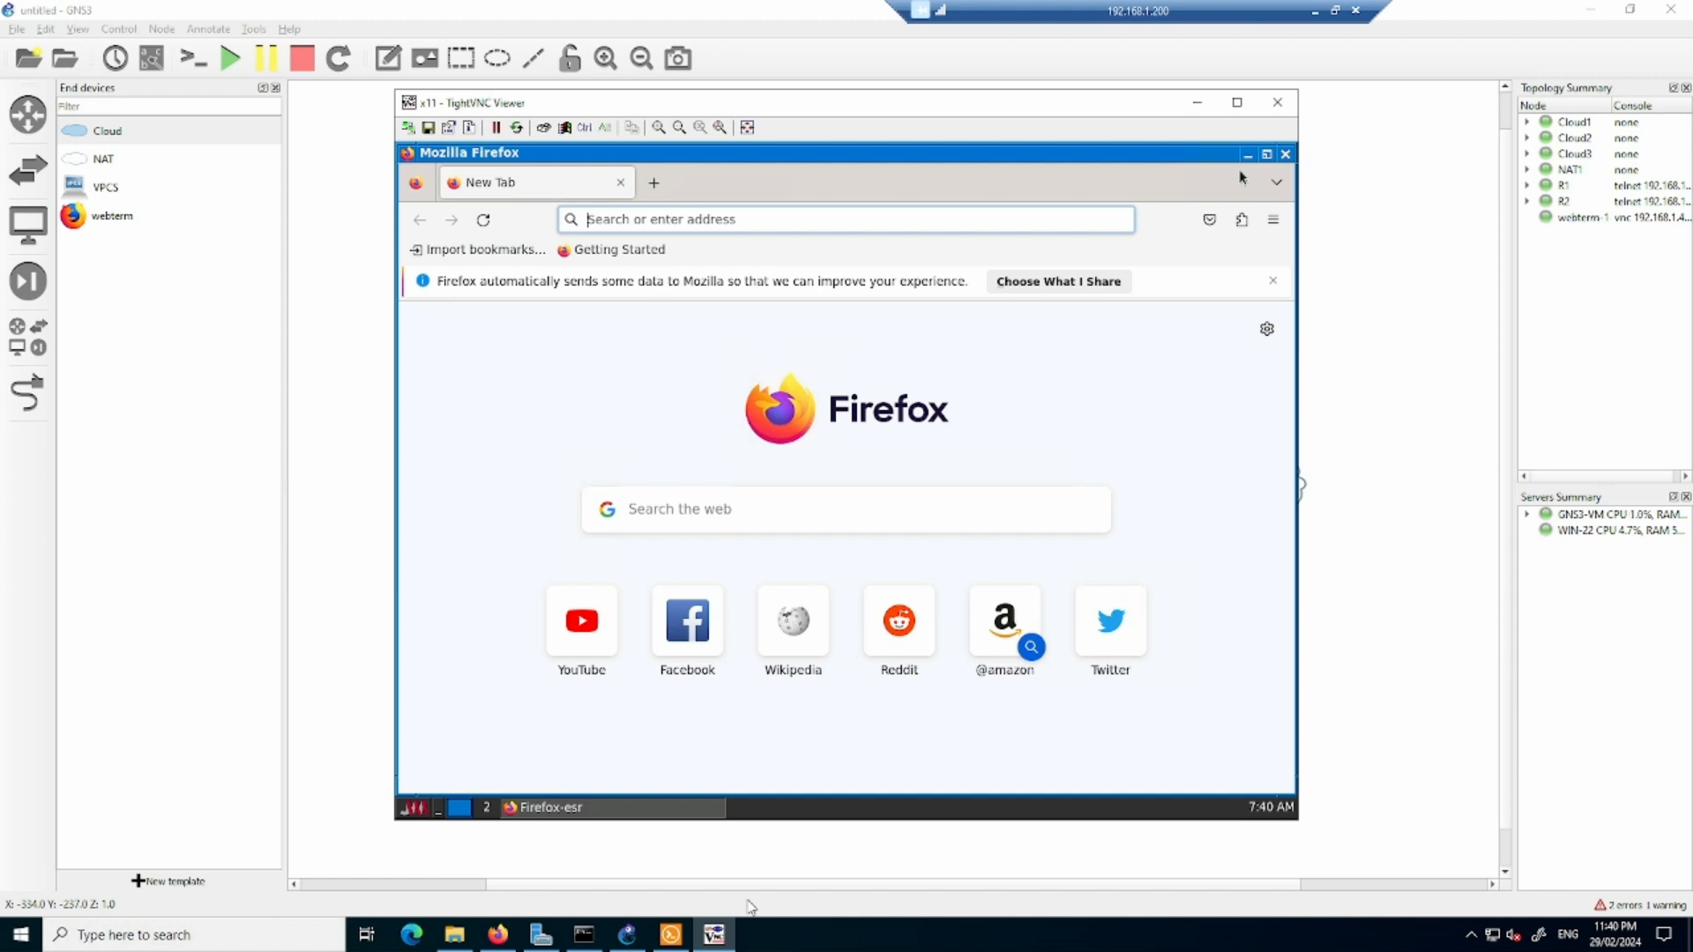
# - Review the list of available Telnet console applications in the general preferences, and leave the preferences without saving
pyautogui.click(673, 937)
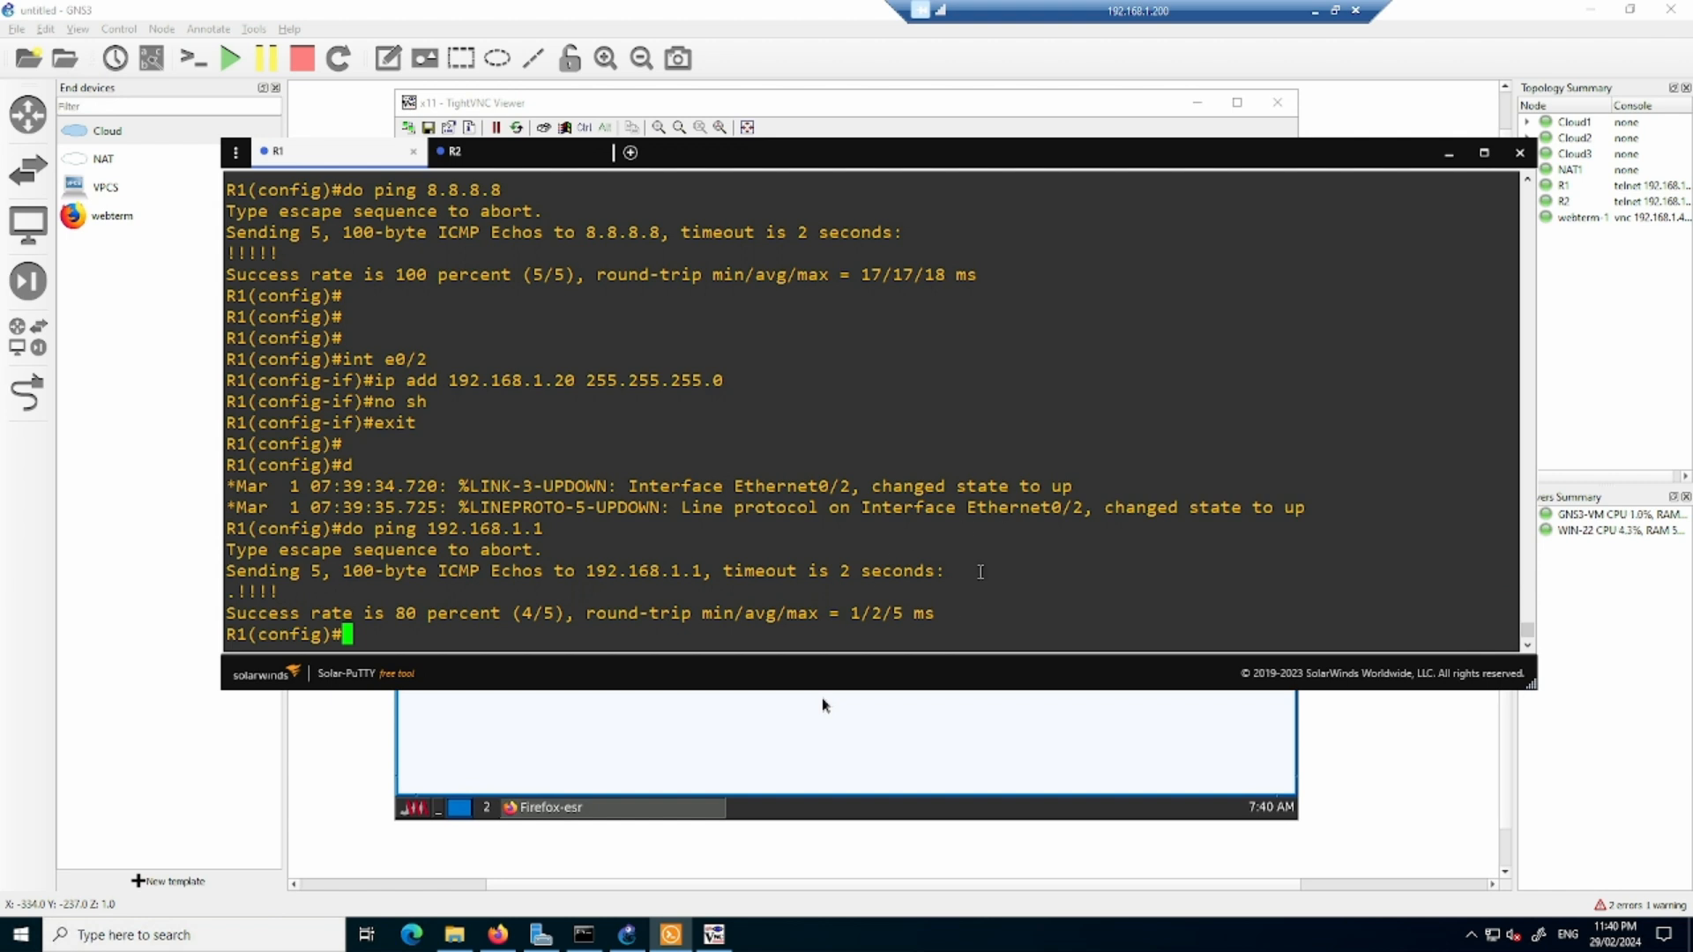
pyautogui.click(371, 712)
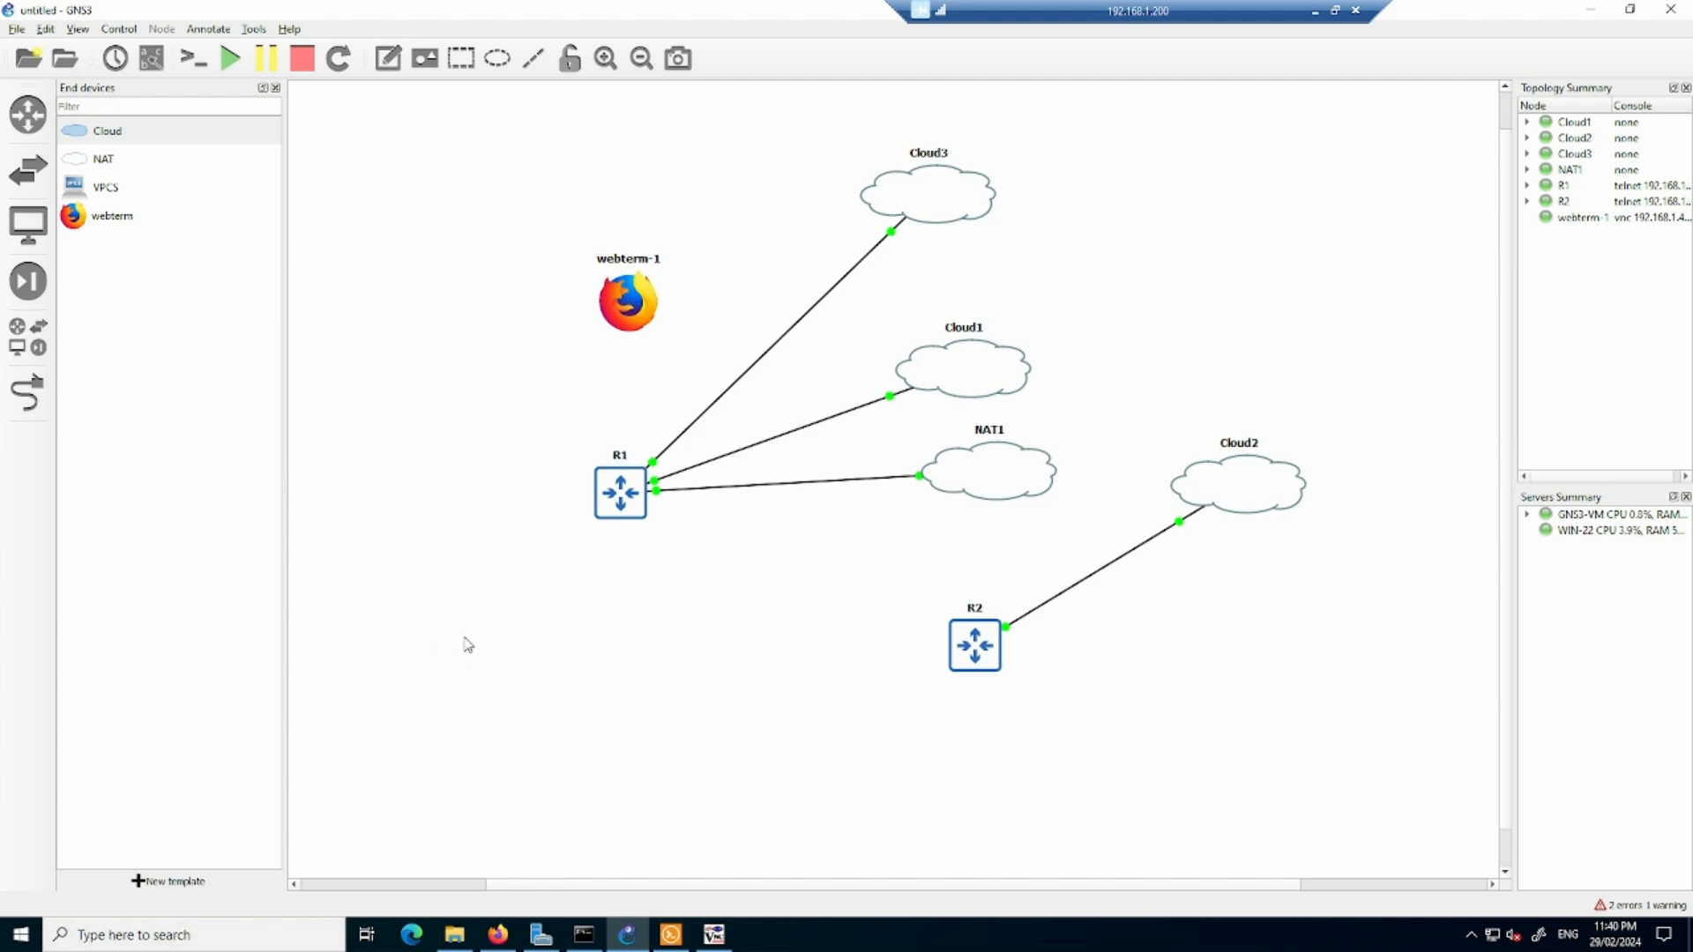
pyautogui.click(55, 31)
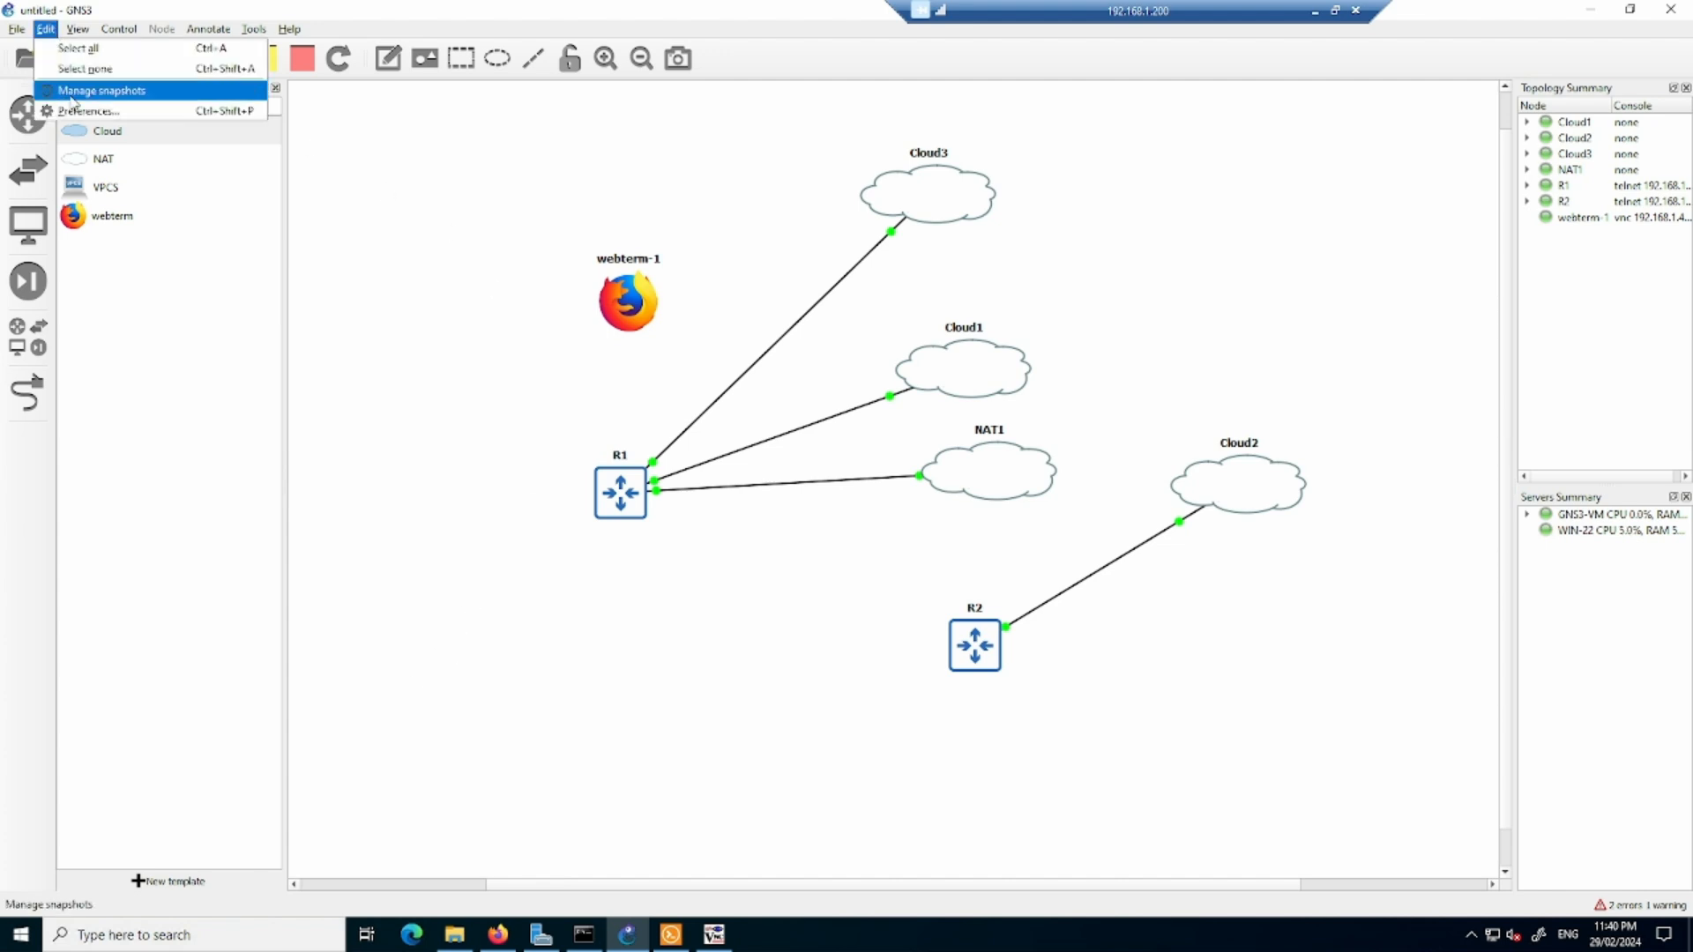
pyautogui.click(79, 102)
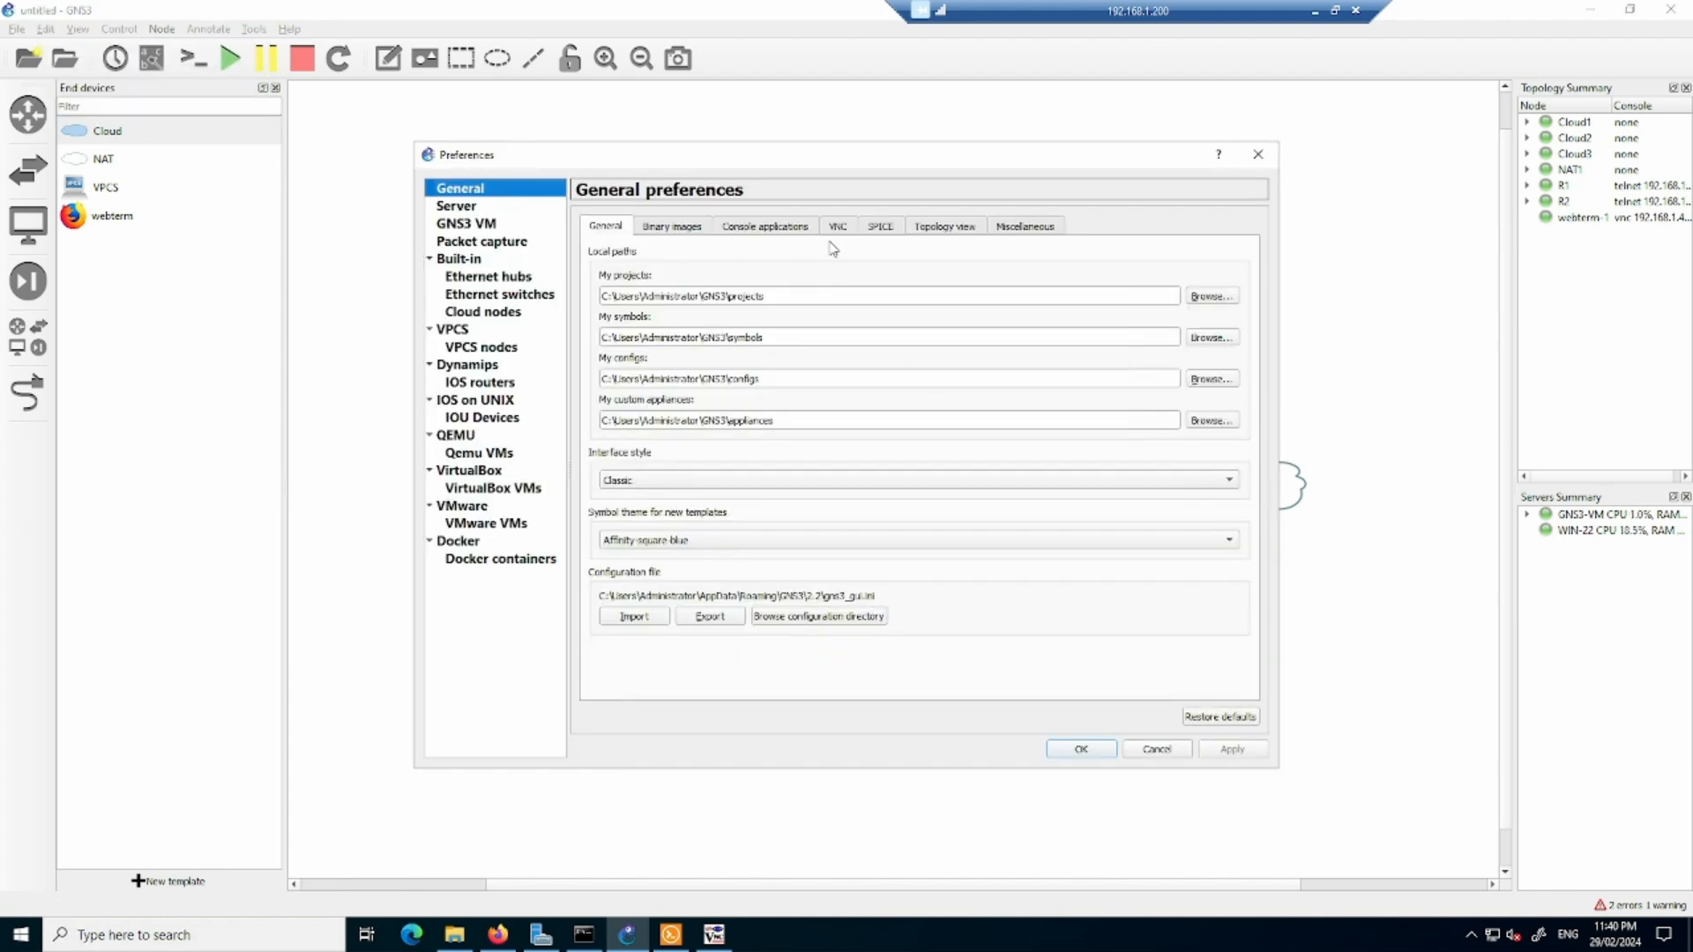
pyautogui.click(799, 227)
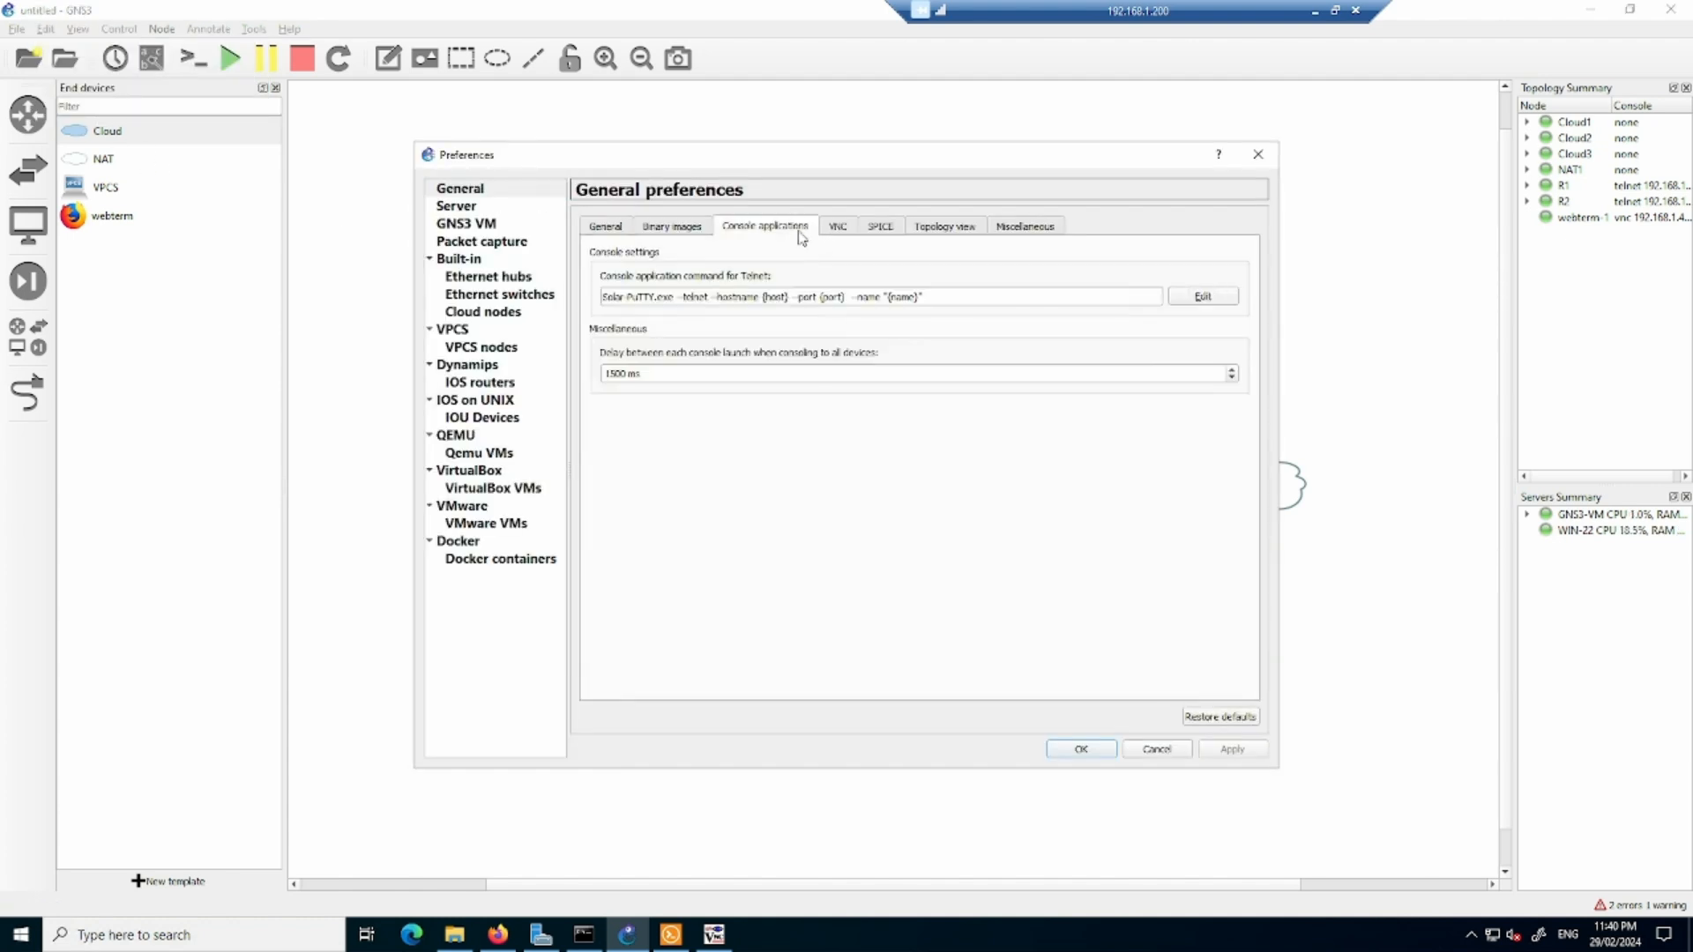
pyautogui.click(1203, 296)
pyautogui.click(1014, 325)
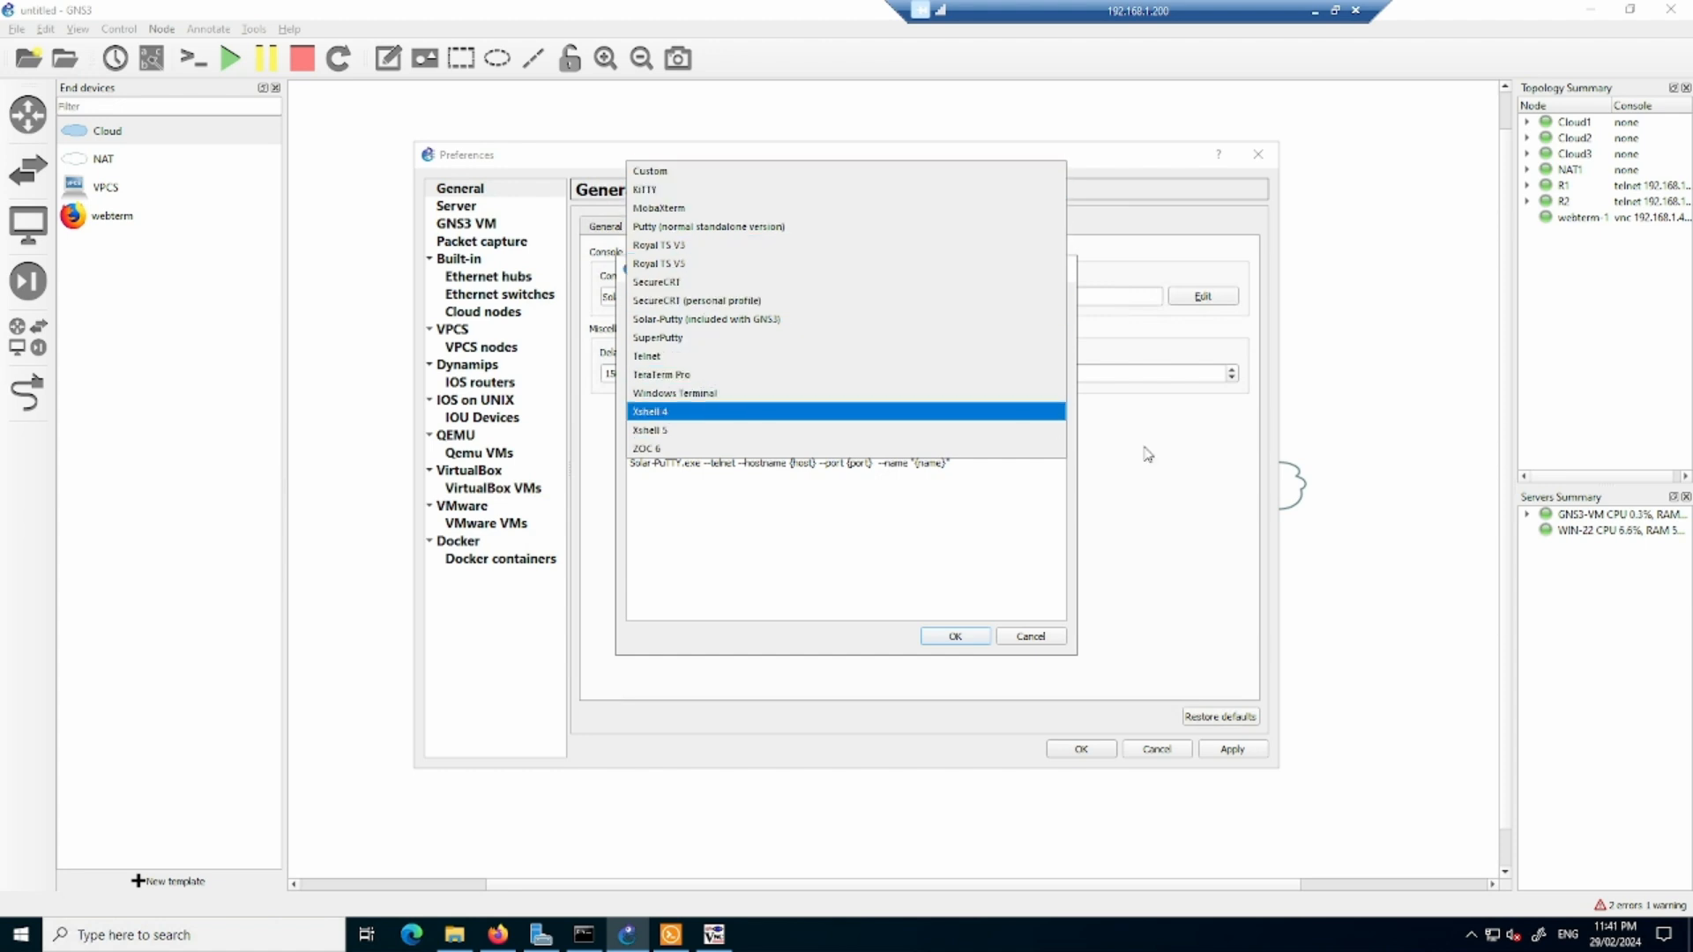
pyautogui.click(1034, 638)
pyautogui.click(1033, 639)
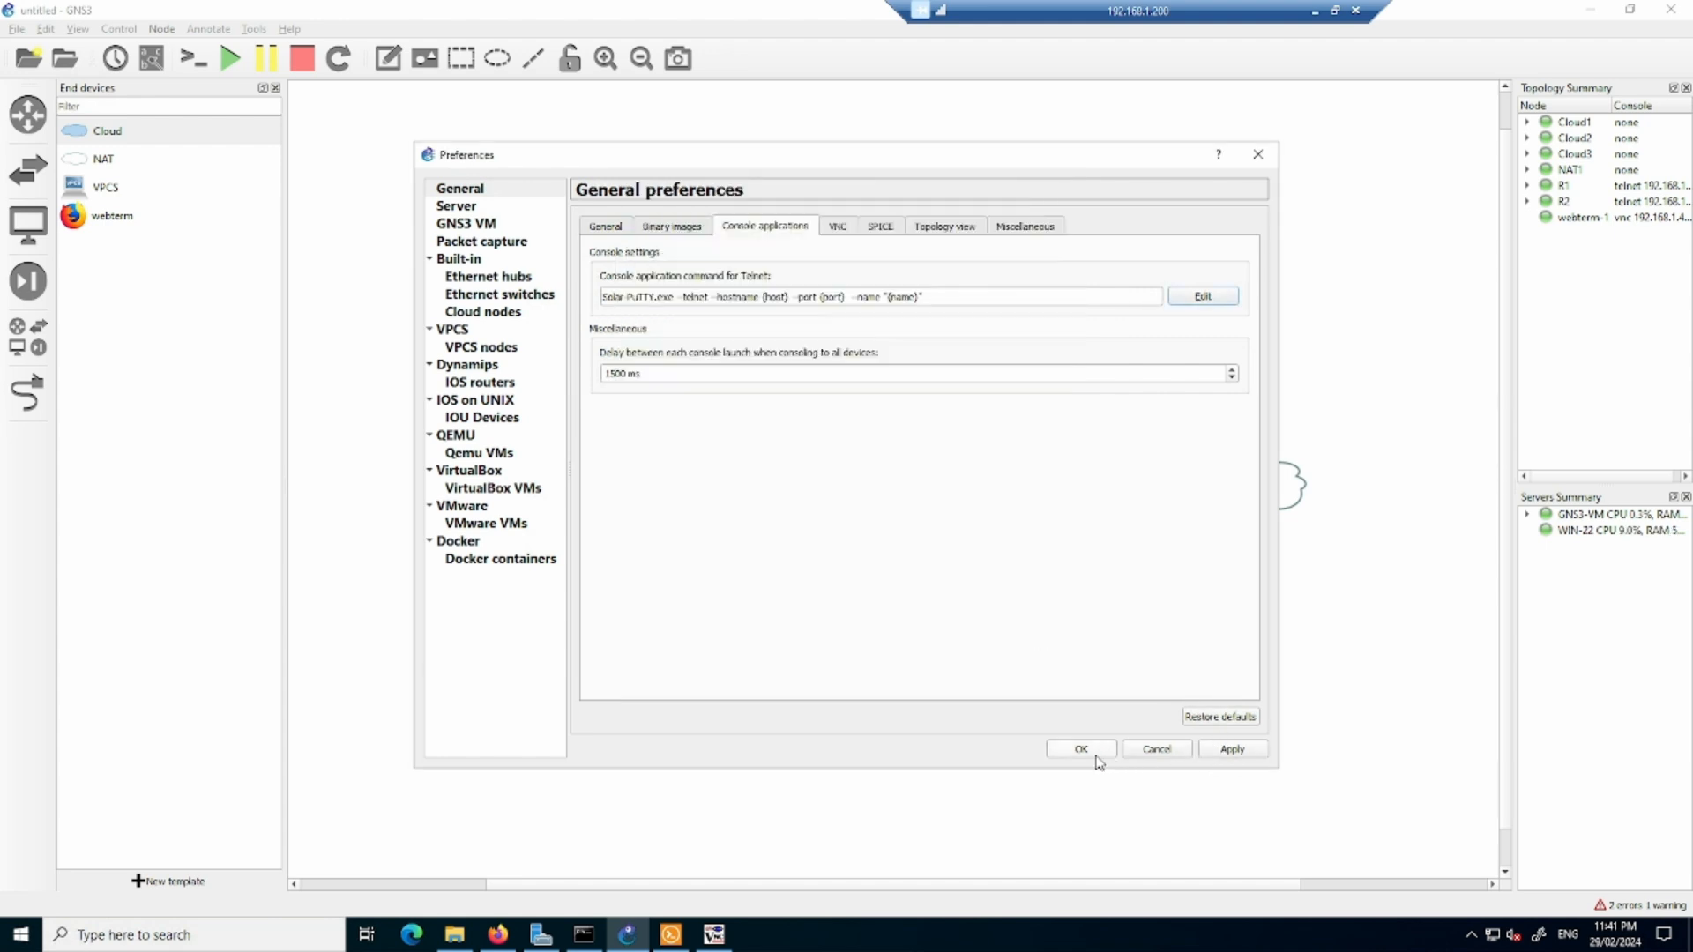
pyautogui.click(1158, 755)
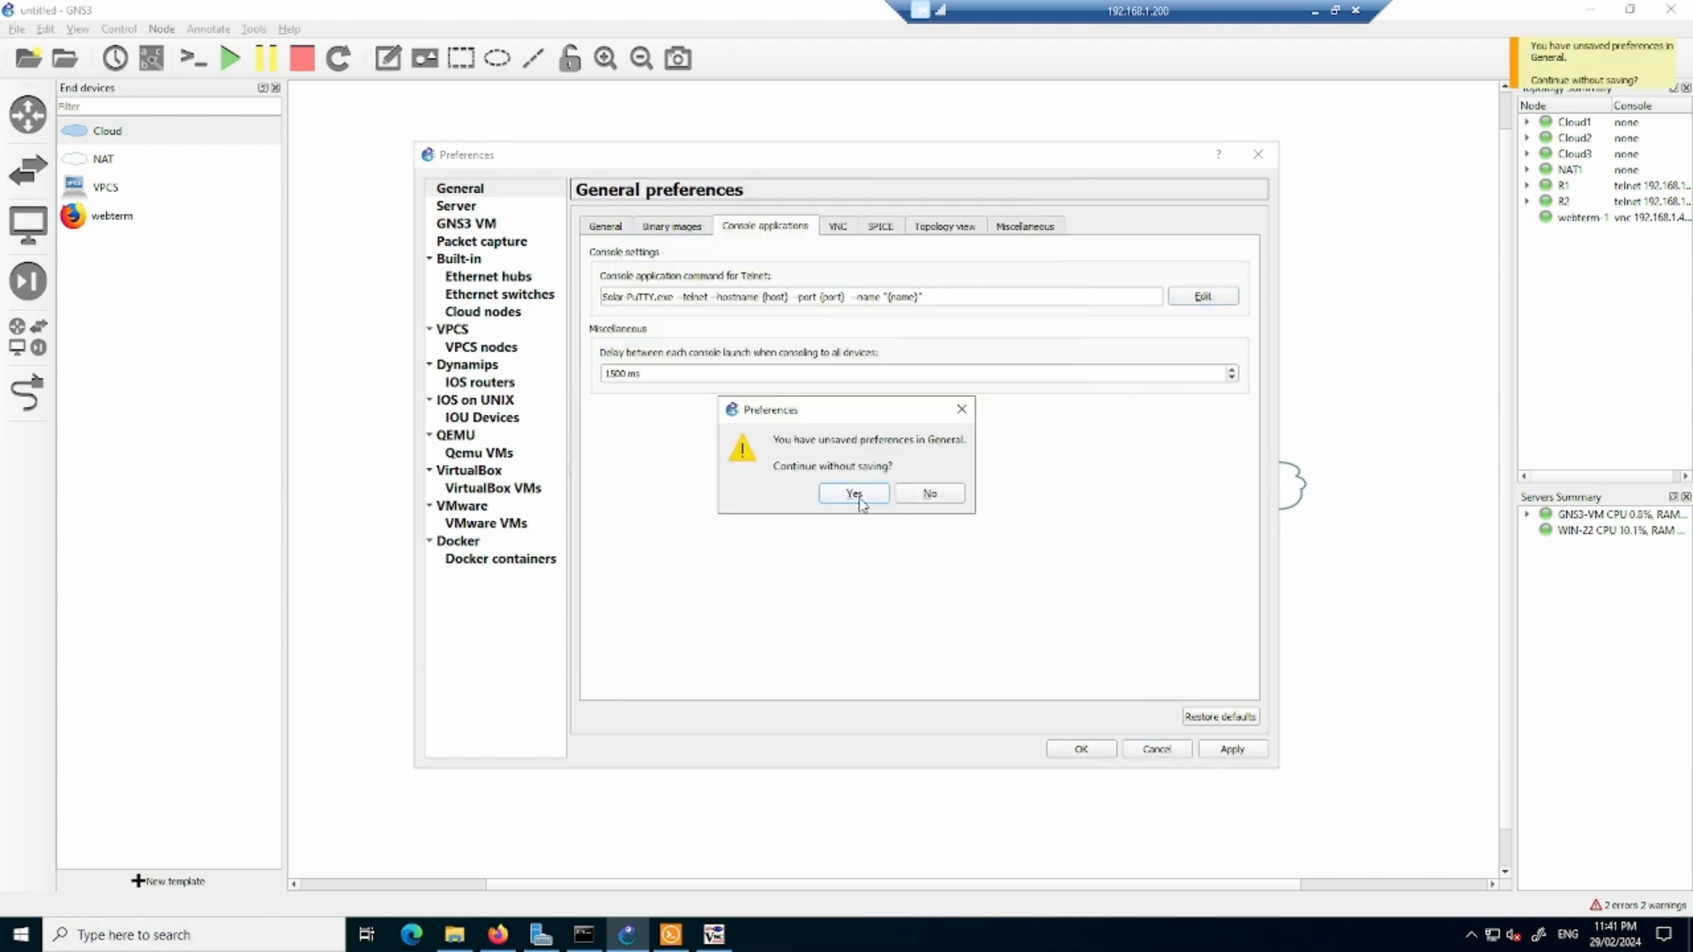
pyautogui.click(866, 499)
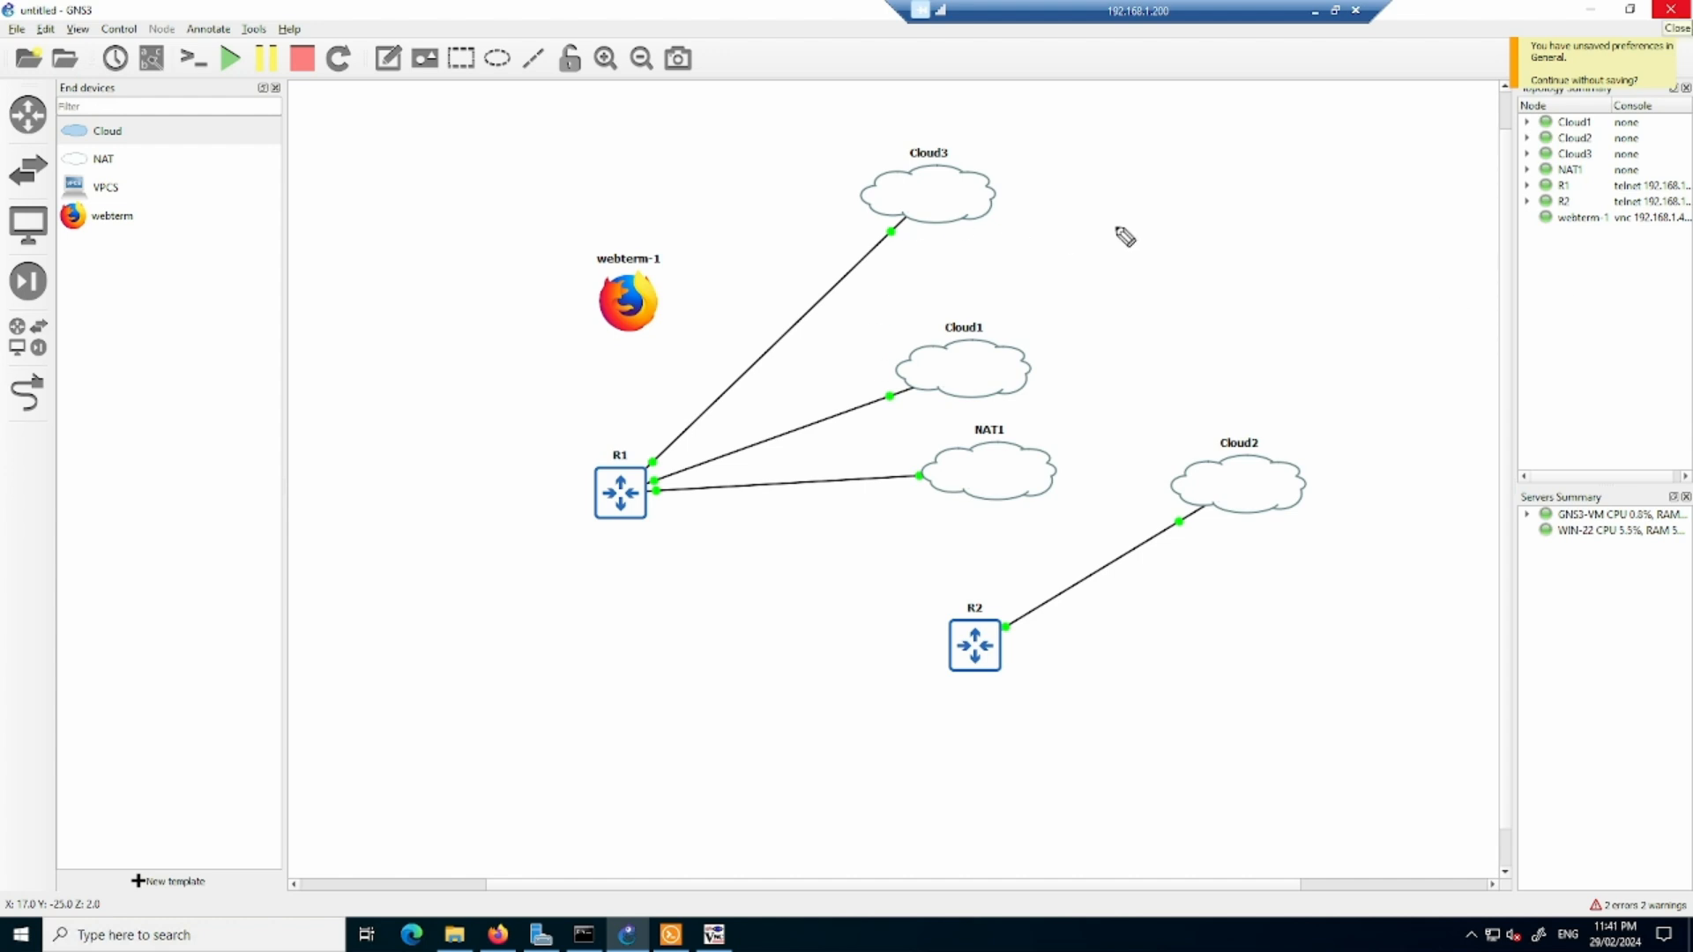
pyautogui.moveTo(1191, 162)
pyautogui.mouseDown()
pyautogui.moveTo(1166, 187)
pyautogui.moveTo(1332, 168)
pyautogui.mouseUp()
pyautogui.moveTo(1185, 206)
pyautogui.mouseDown()
pyautogui.moveTo(1325, 175)
pyautogui.moveTo(1241, 233)
pyautogui.moveTo(1380, 211)
pyautogui.mouseUp()
pyautogui.moveTo(1277, 249)
pyautogui.mouseDown()
pyautogui.moveTo(1418, 220)
pyautogui.moveTo(1270, 207)
pyautogui.moveTo(1277, 247)
pyautogui.mouseUp()
pyautogui.moveTo(1374, 176)
pyautogui.mouseDown()
pyautogui.moveTo(1398, 168)
pyautogui.moveTo(1352, 164)
pyautogui.moveTo(1362, 173)
pyautogui.mouseUp()
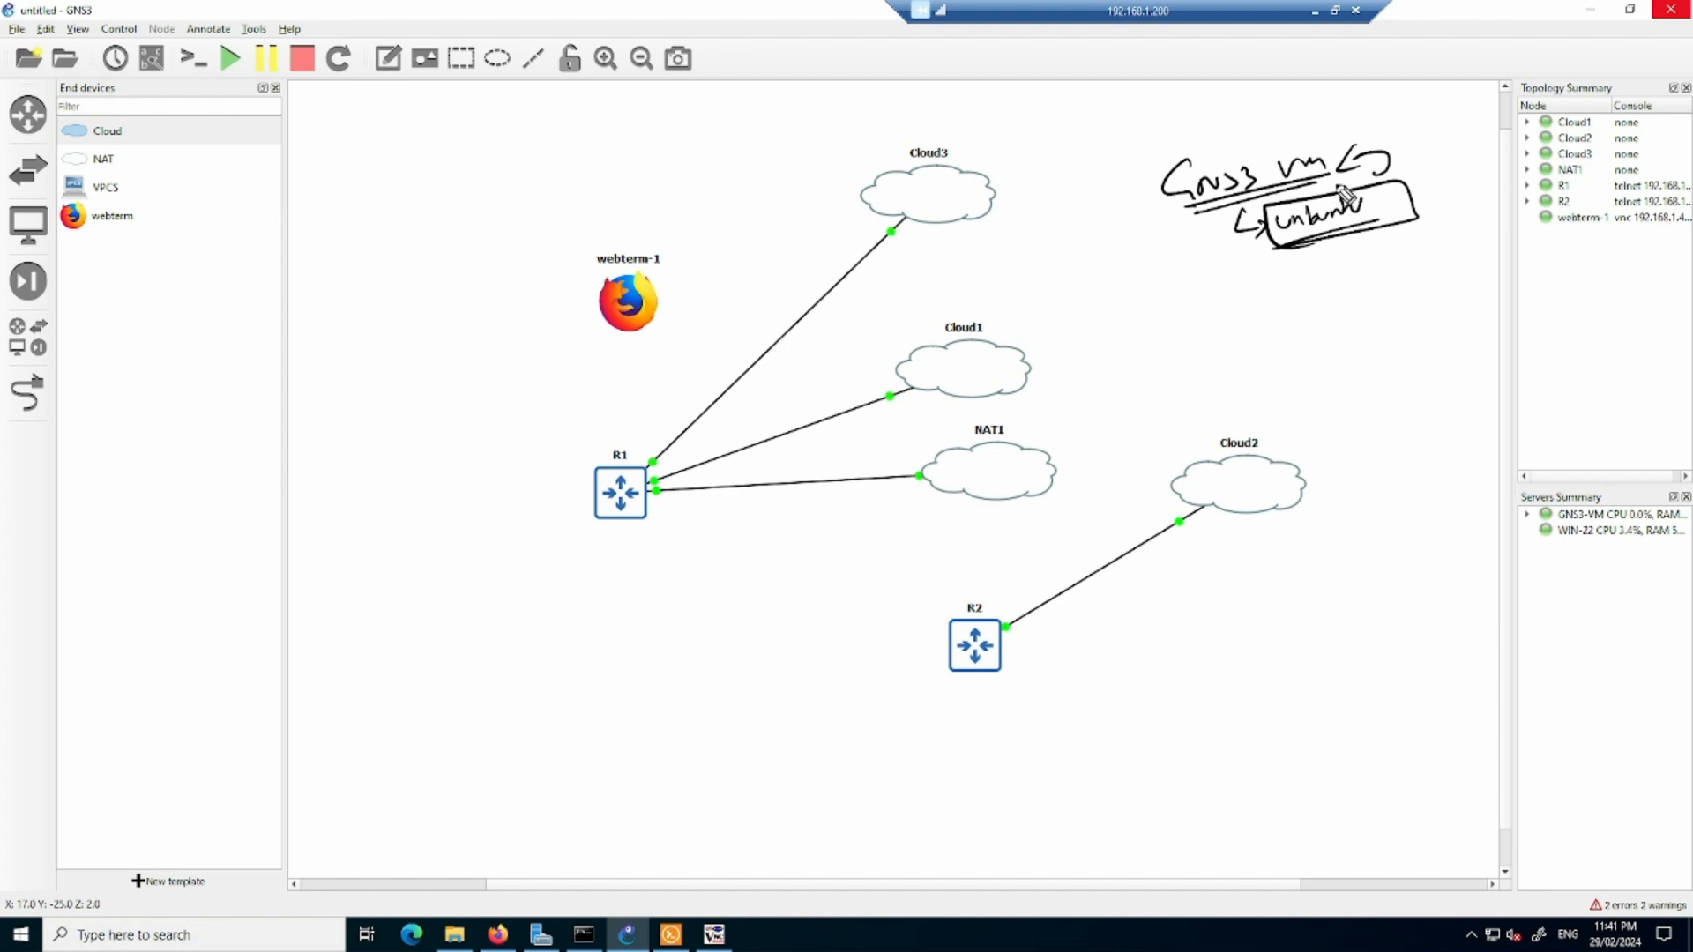
pyautogui.moveTo(1228, 164); pyautogui.dragTo(1259, 143)
pyautogui.moveTo(1281, 100)
pyautogui.mouseDown()
pyautogui.moveTo(1277, 121)
pyautogui.moveTo(1307, 102)
pyautogui.mouseUp()
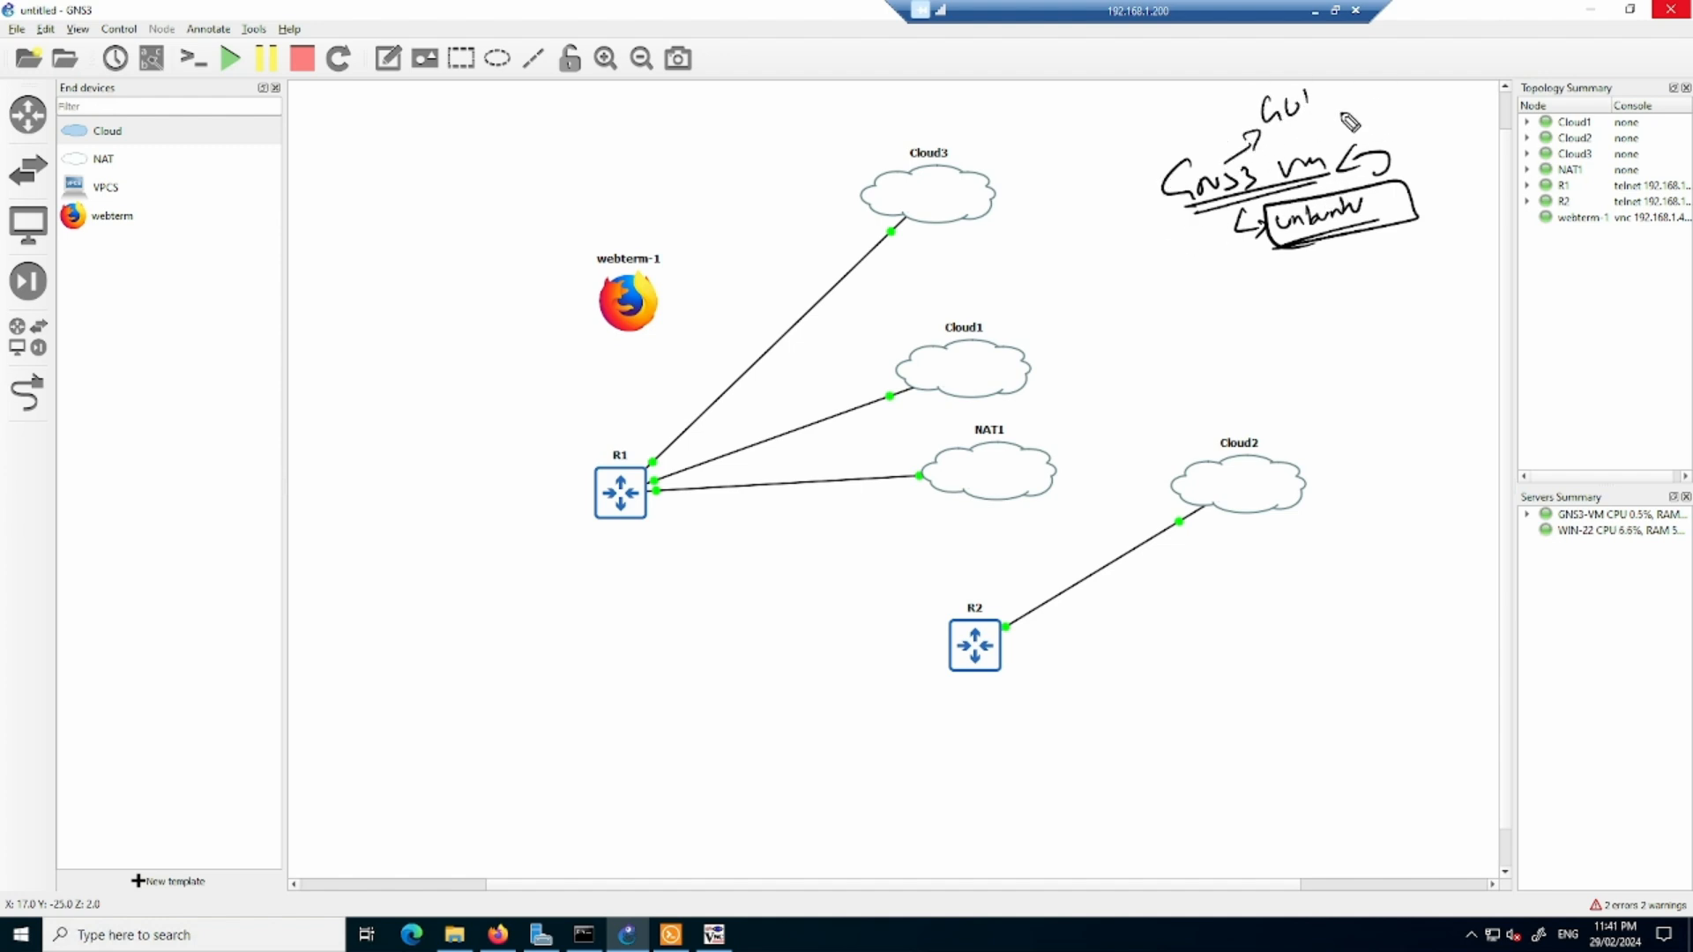
pyautogui.moveTo(585, 532); pyautogui.dragTo(675, 530)
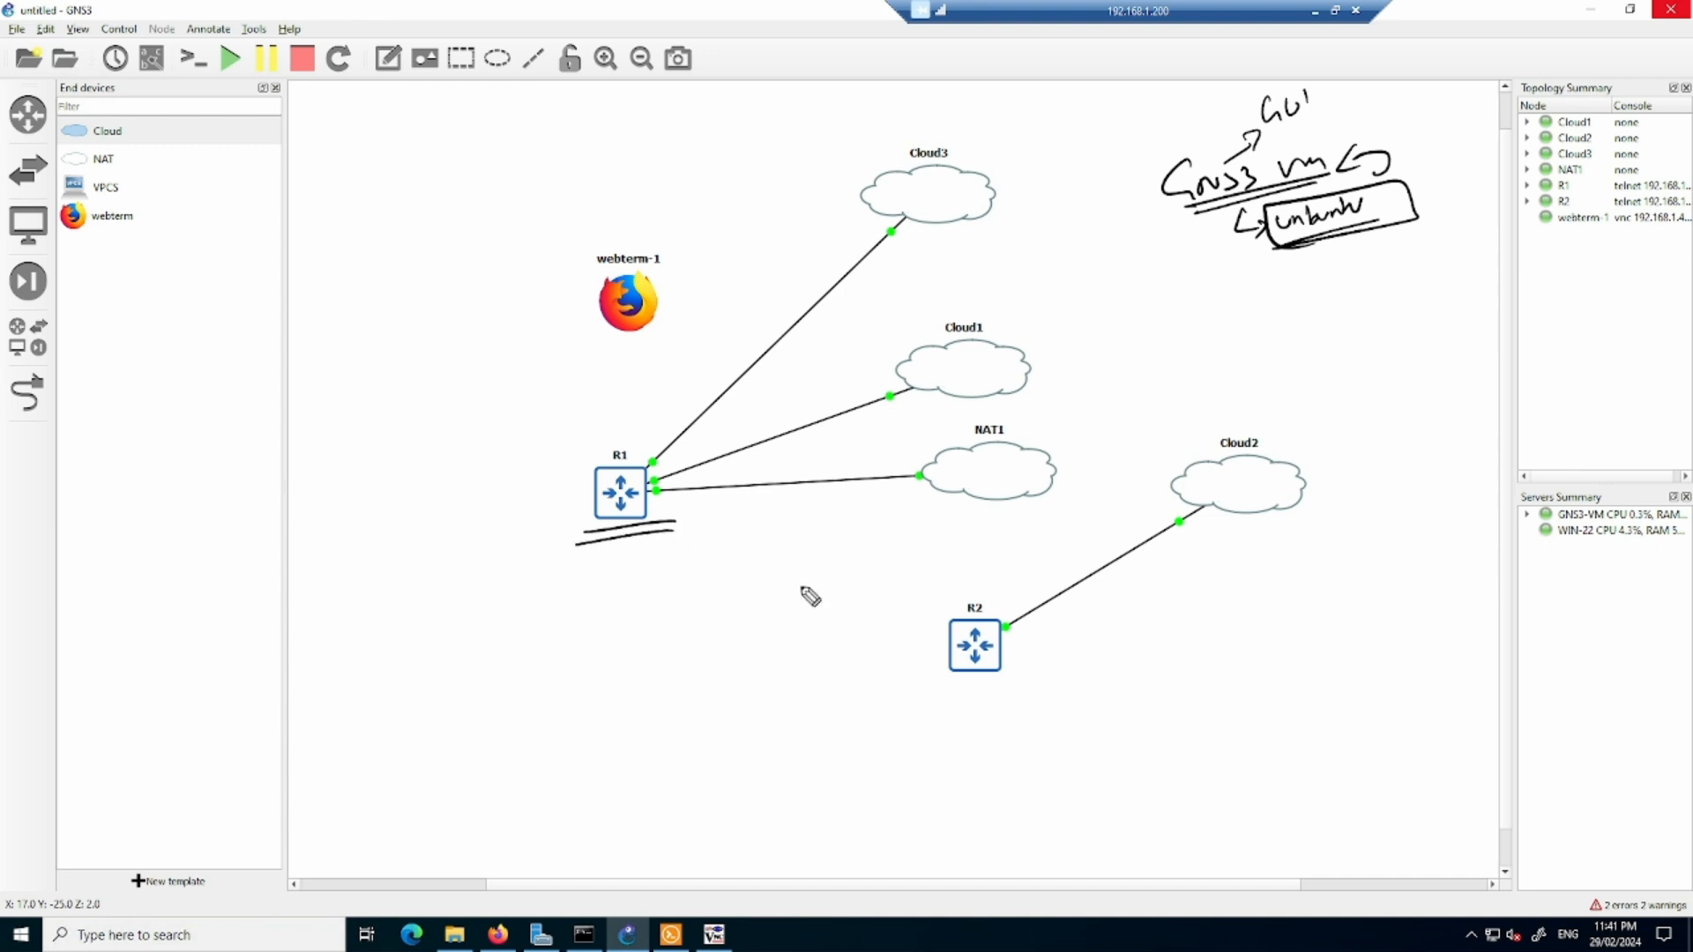
pyautogui.moveTo(967, 689); pyautogui.dragTo(1012, 677)
pyautogui.moveTo(626, 348); pyautogui.dragTo(673, 333)
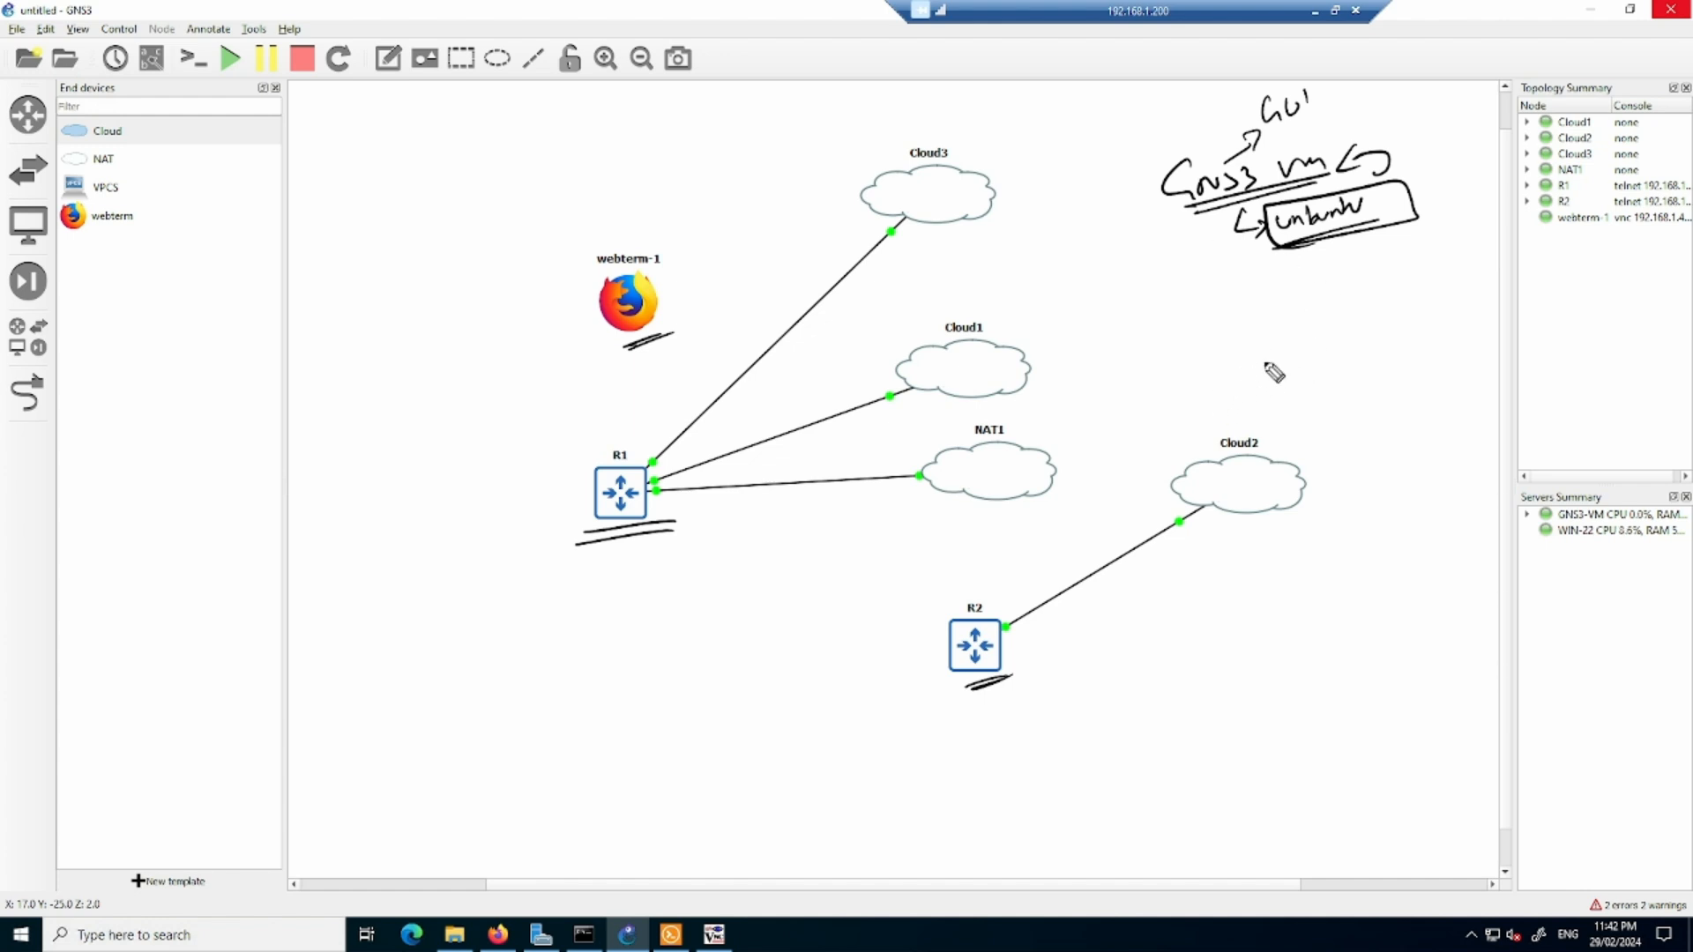
pyautogui.moveTo(1246, 379)
pyautogui.mouseDown()
pyautogui.moveTo(1341, 336)
pyautogui.moveTo(1271, 406)
pyautogui.moveTo(1289, 369)
pyautogui.moveTo(1383, 349)
pyautogui.mouseUp()
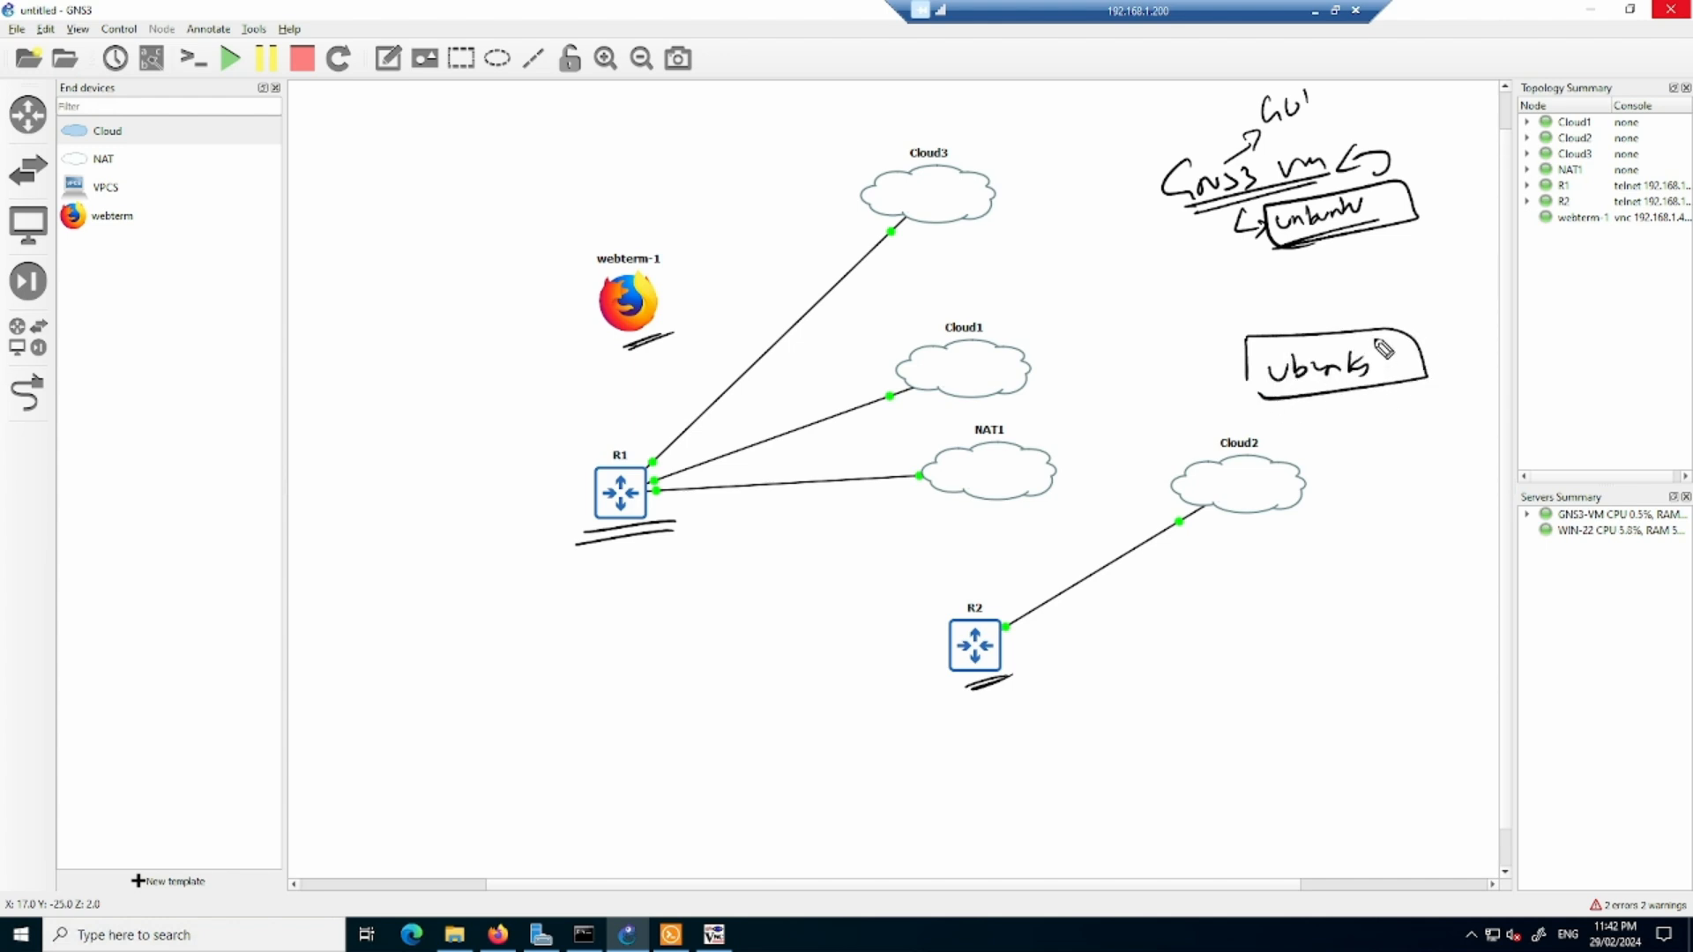
pyautogui.moveTo(1281, 340)
pyautogui.mouseDown()
pyautogui.moveTo(1341, 296)
pyautogui.moveTo(1380, 284)
pyautogui.moveTo(1391, 298)
pyautogui.mouseUp()
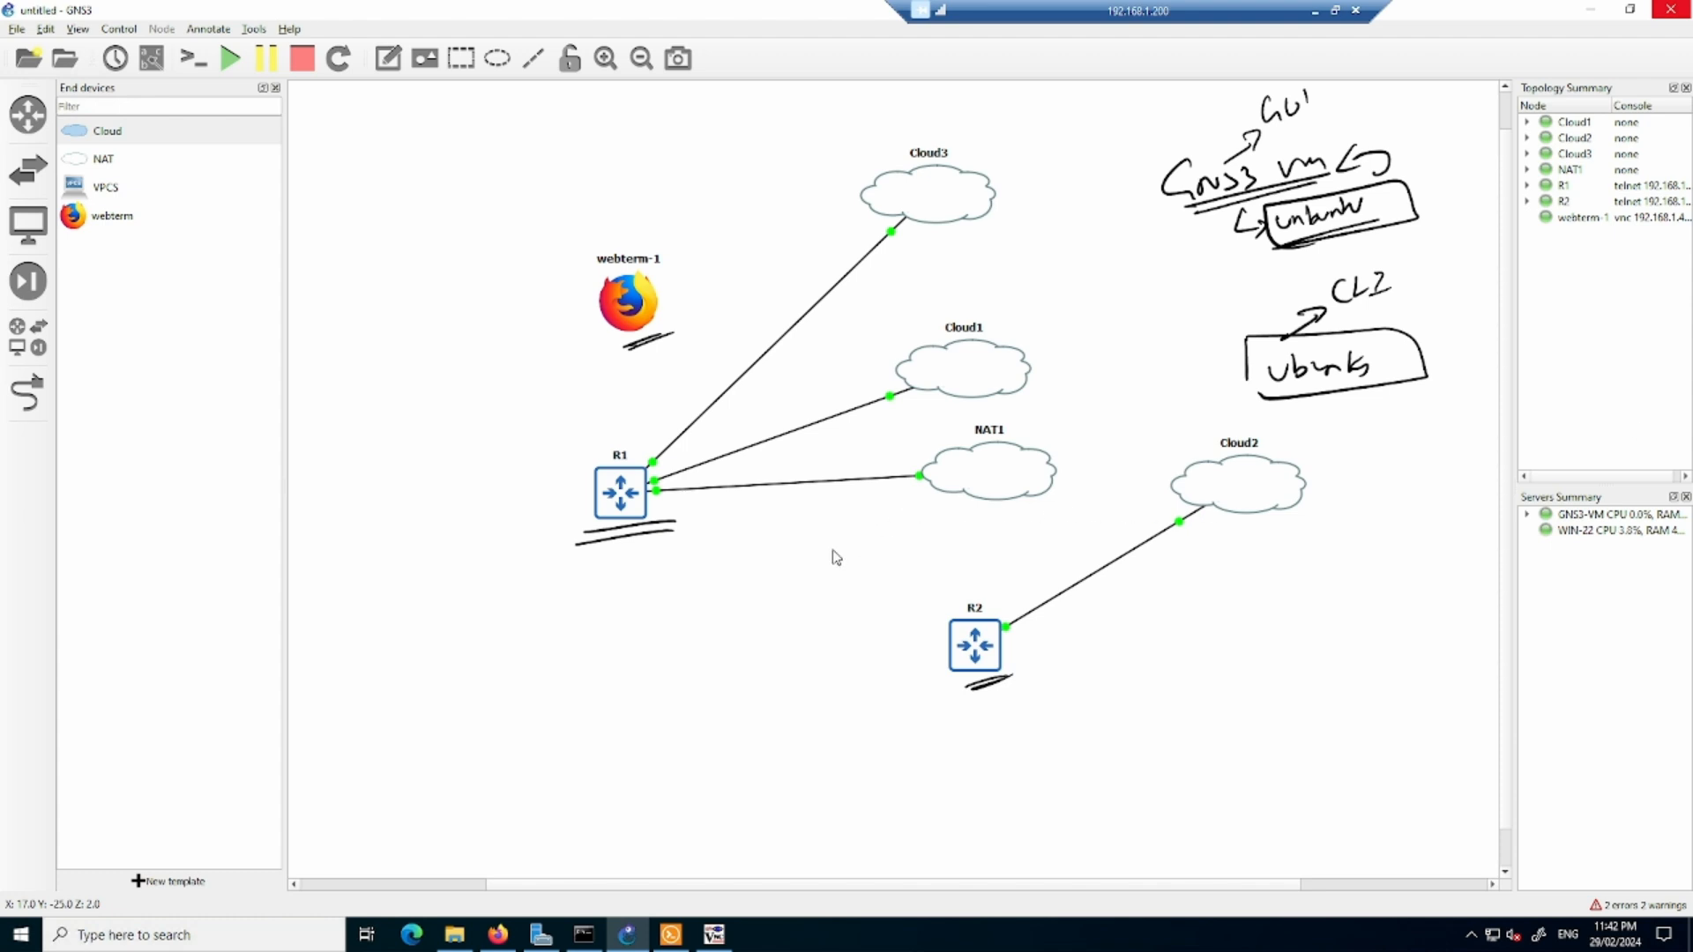
pyautogui.rightClick(818, 302)
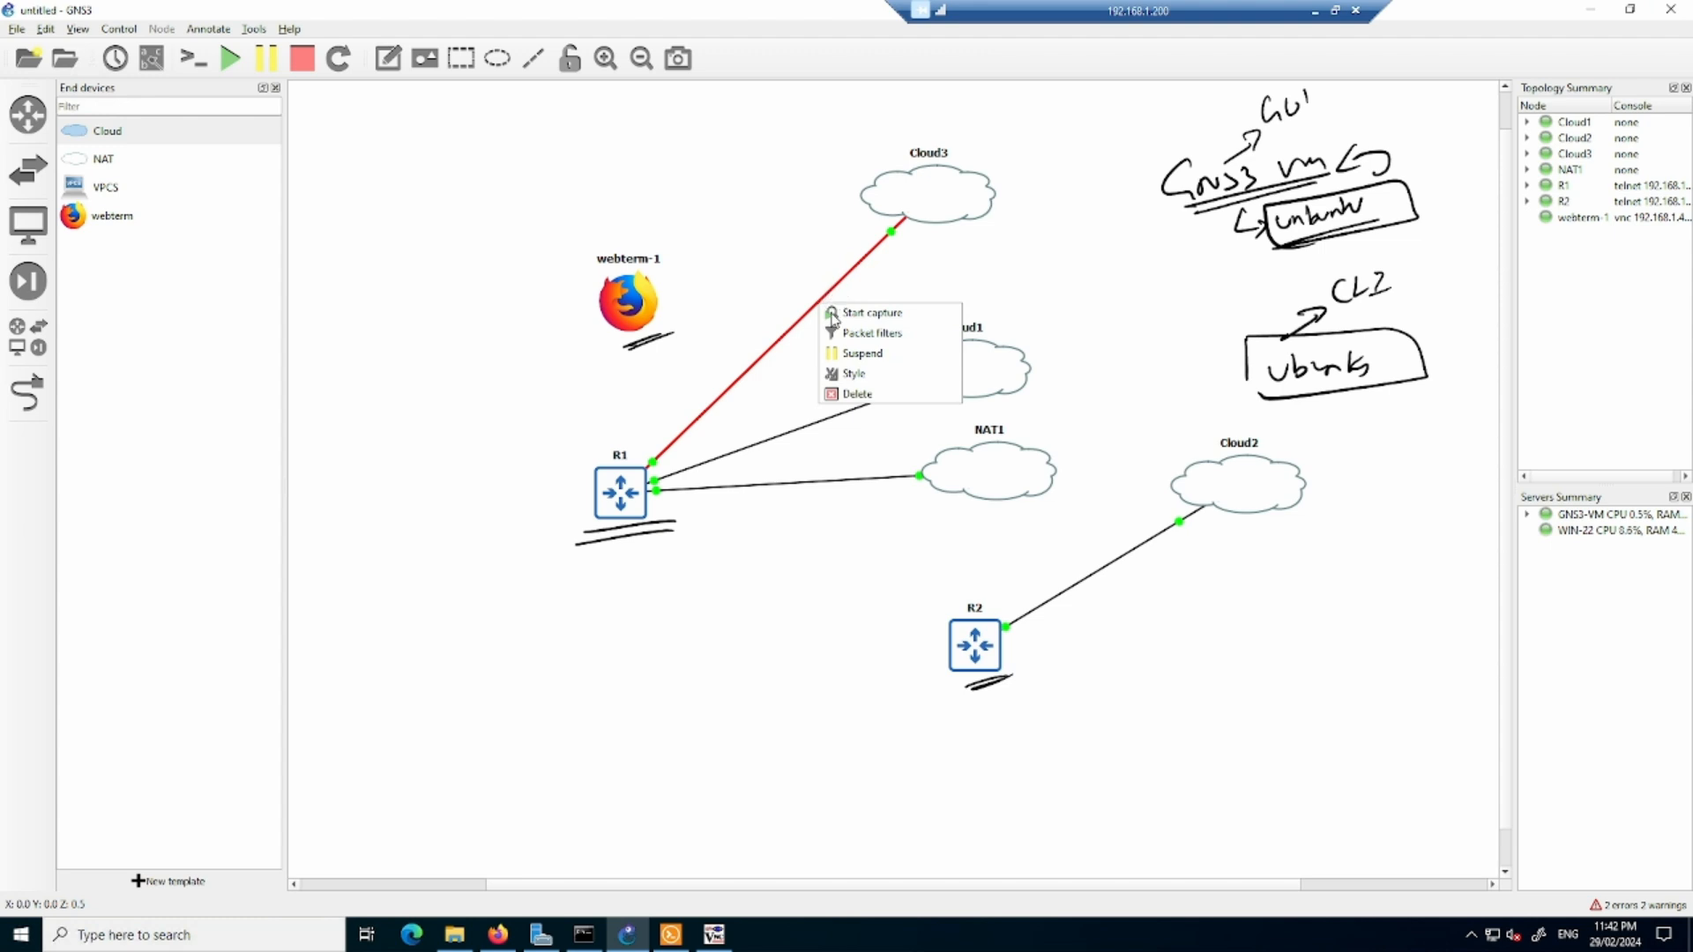
pyautogui.click(868, 312)
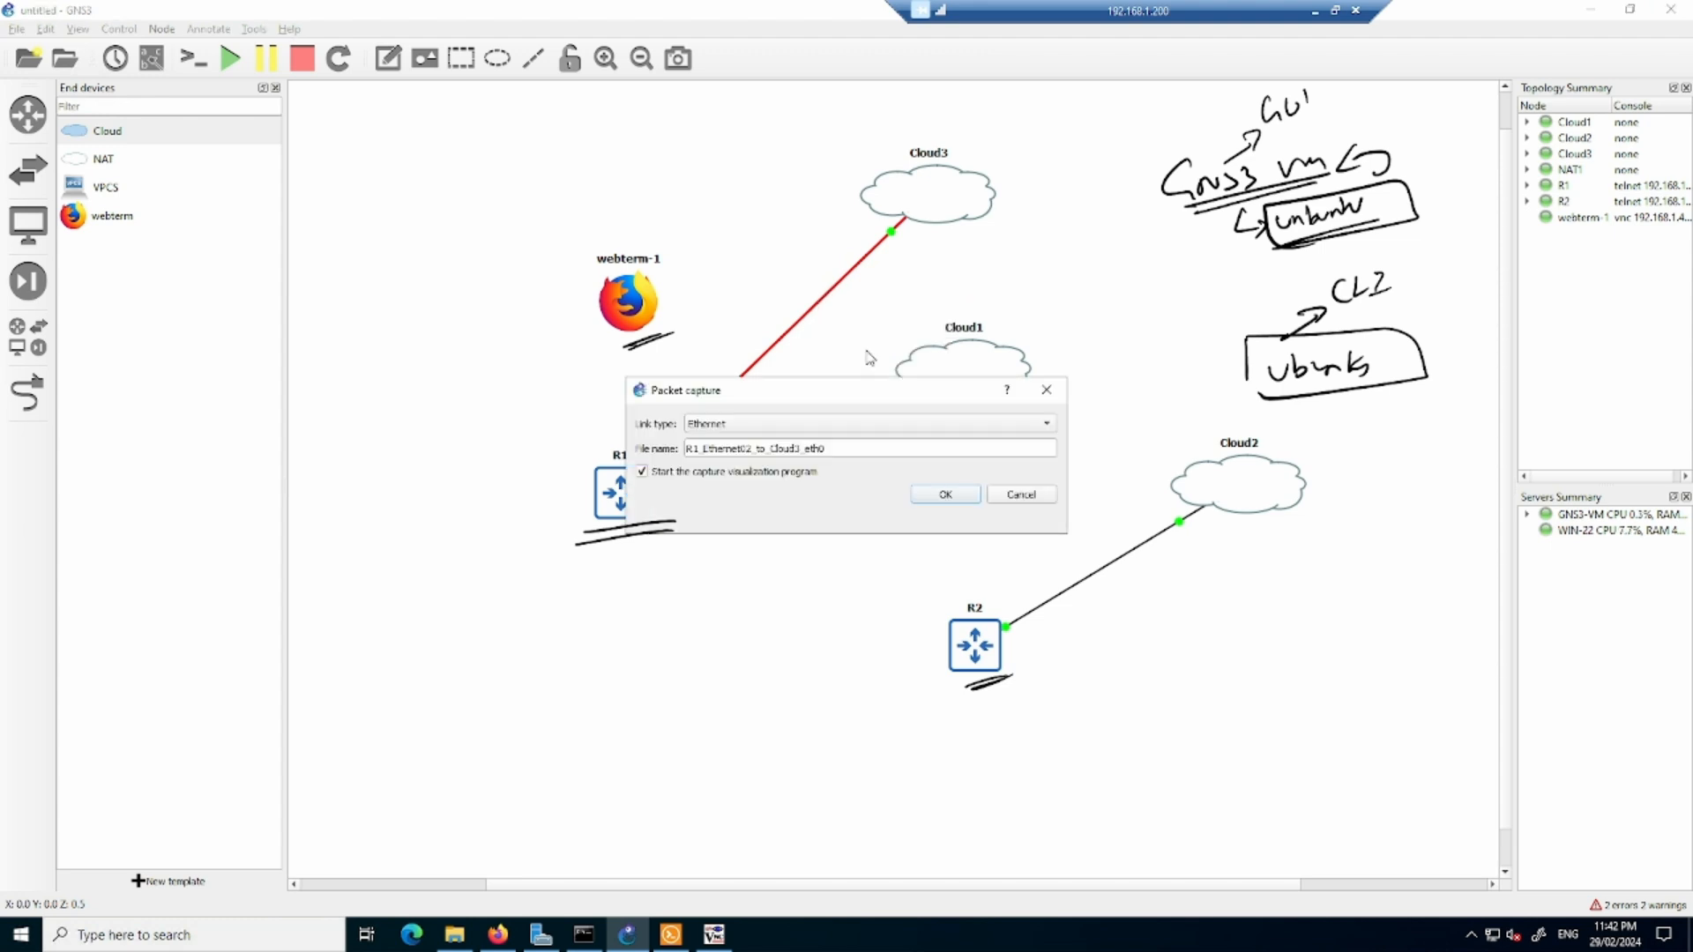
pyautogui.click(1017, 493)
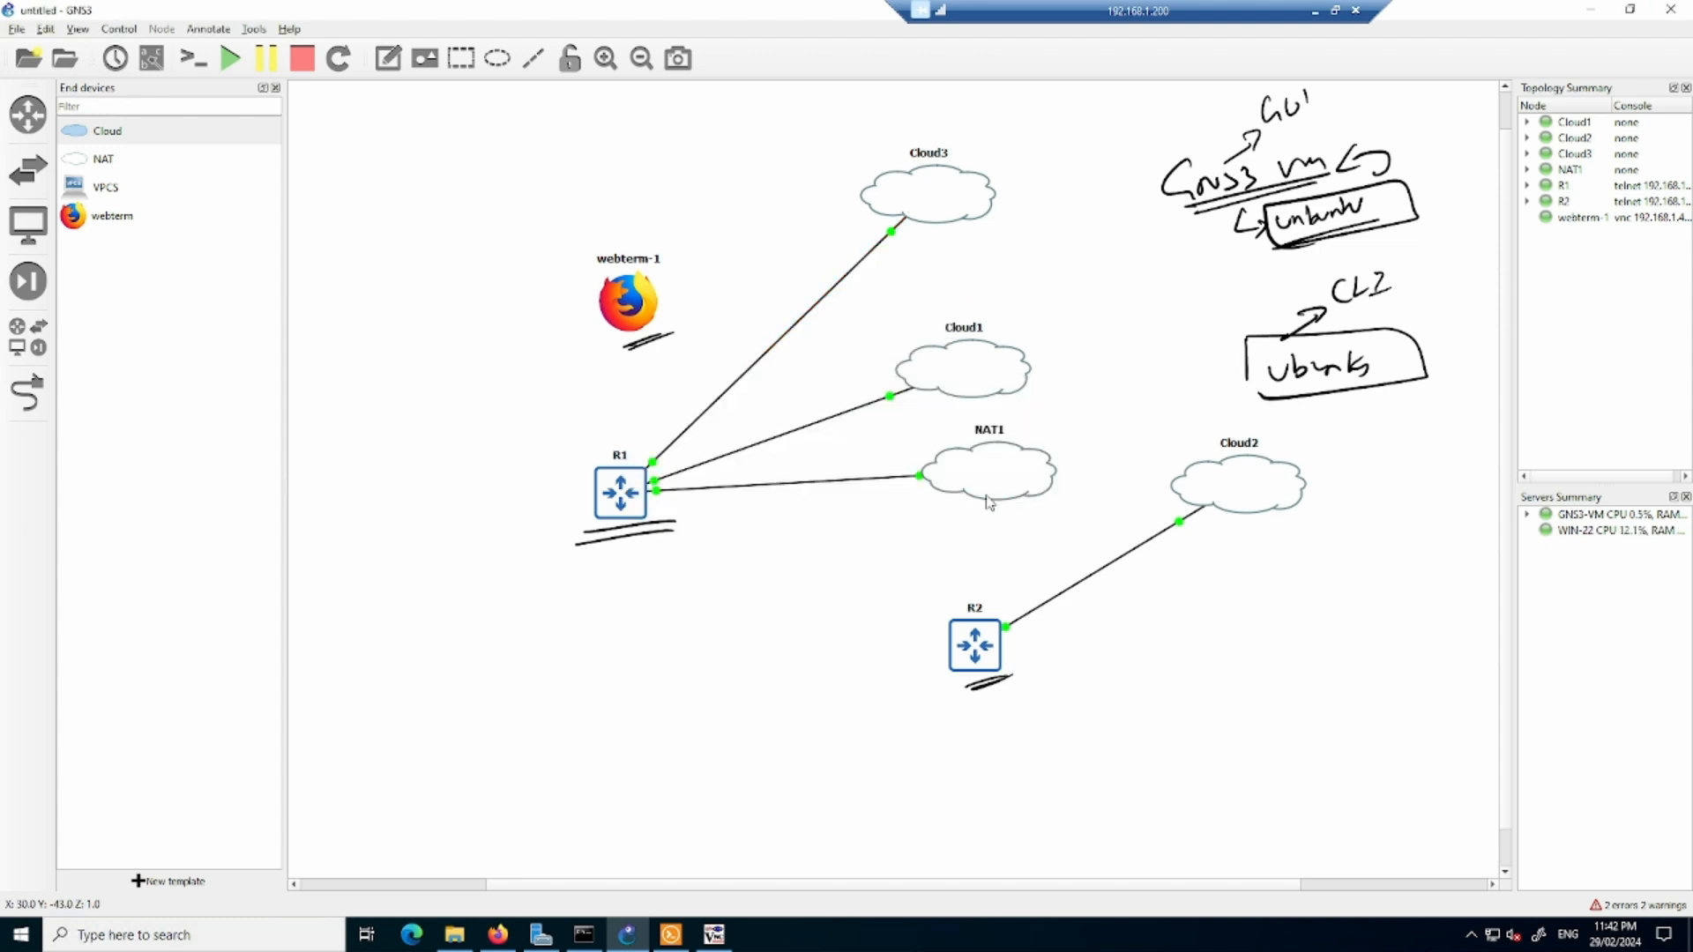
# - Start an Ethernet packet capture on the link between R1 and NAT1, opening it live in Wireshark
pyautogui.rightClick(864, 481)
pyautogui.click(891, 491)
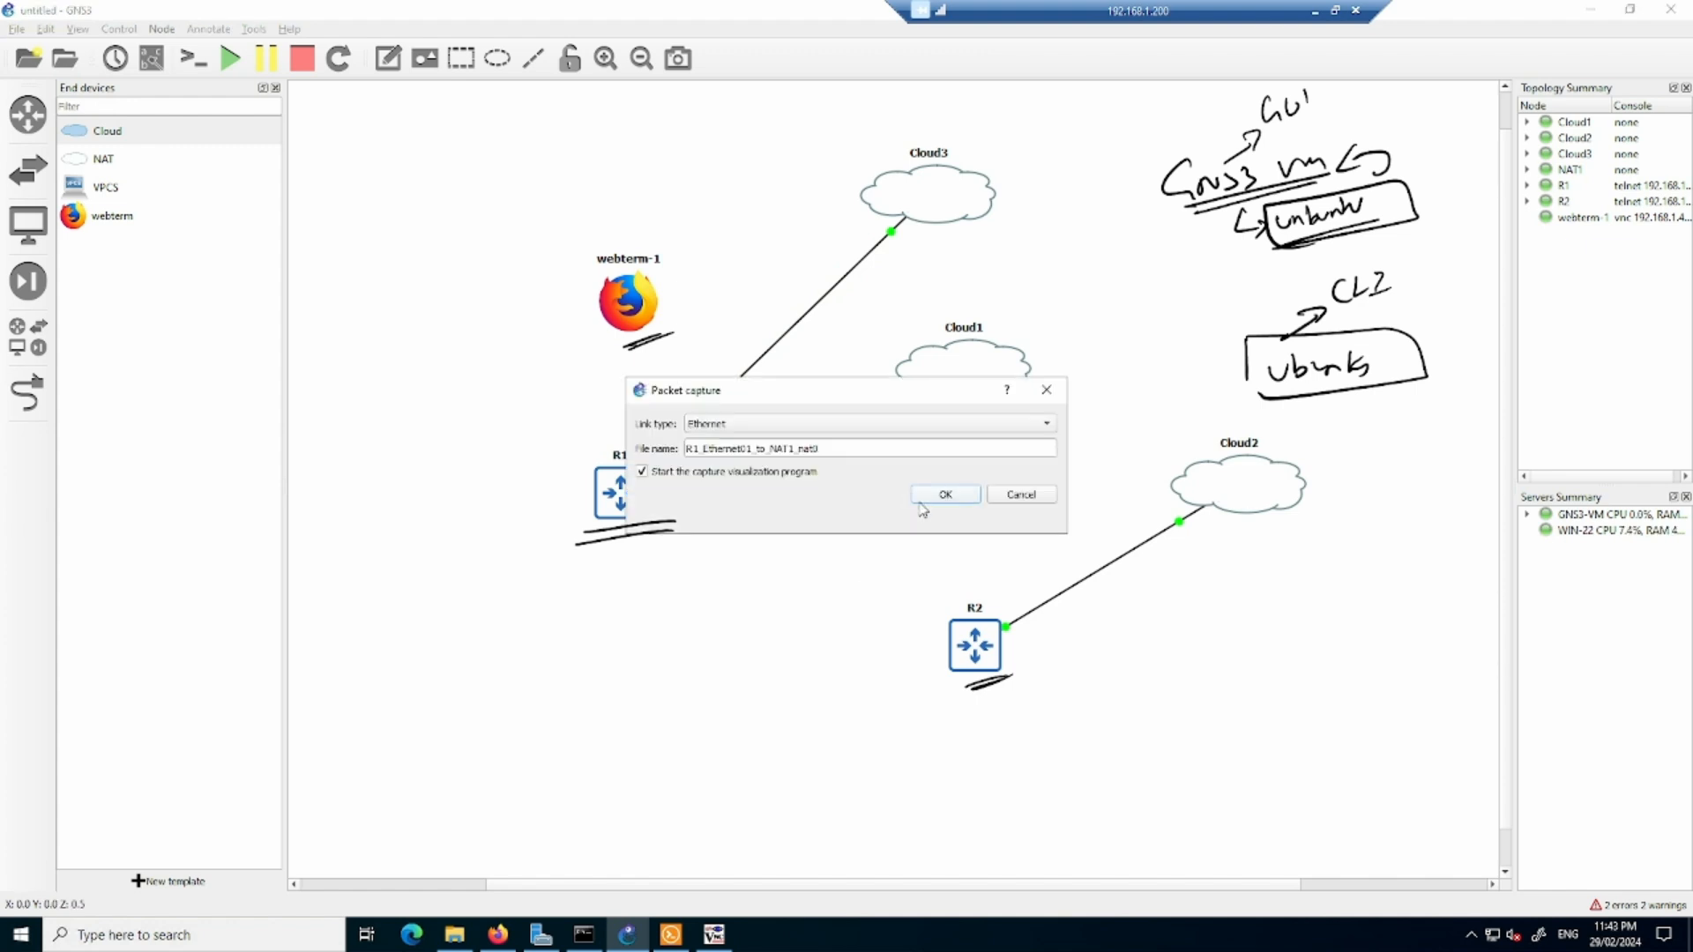
pyautogui.click(952, 500)
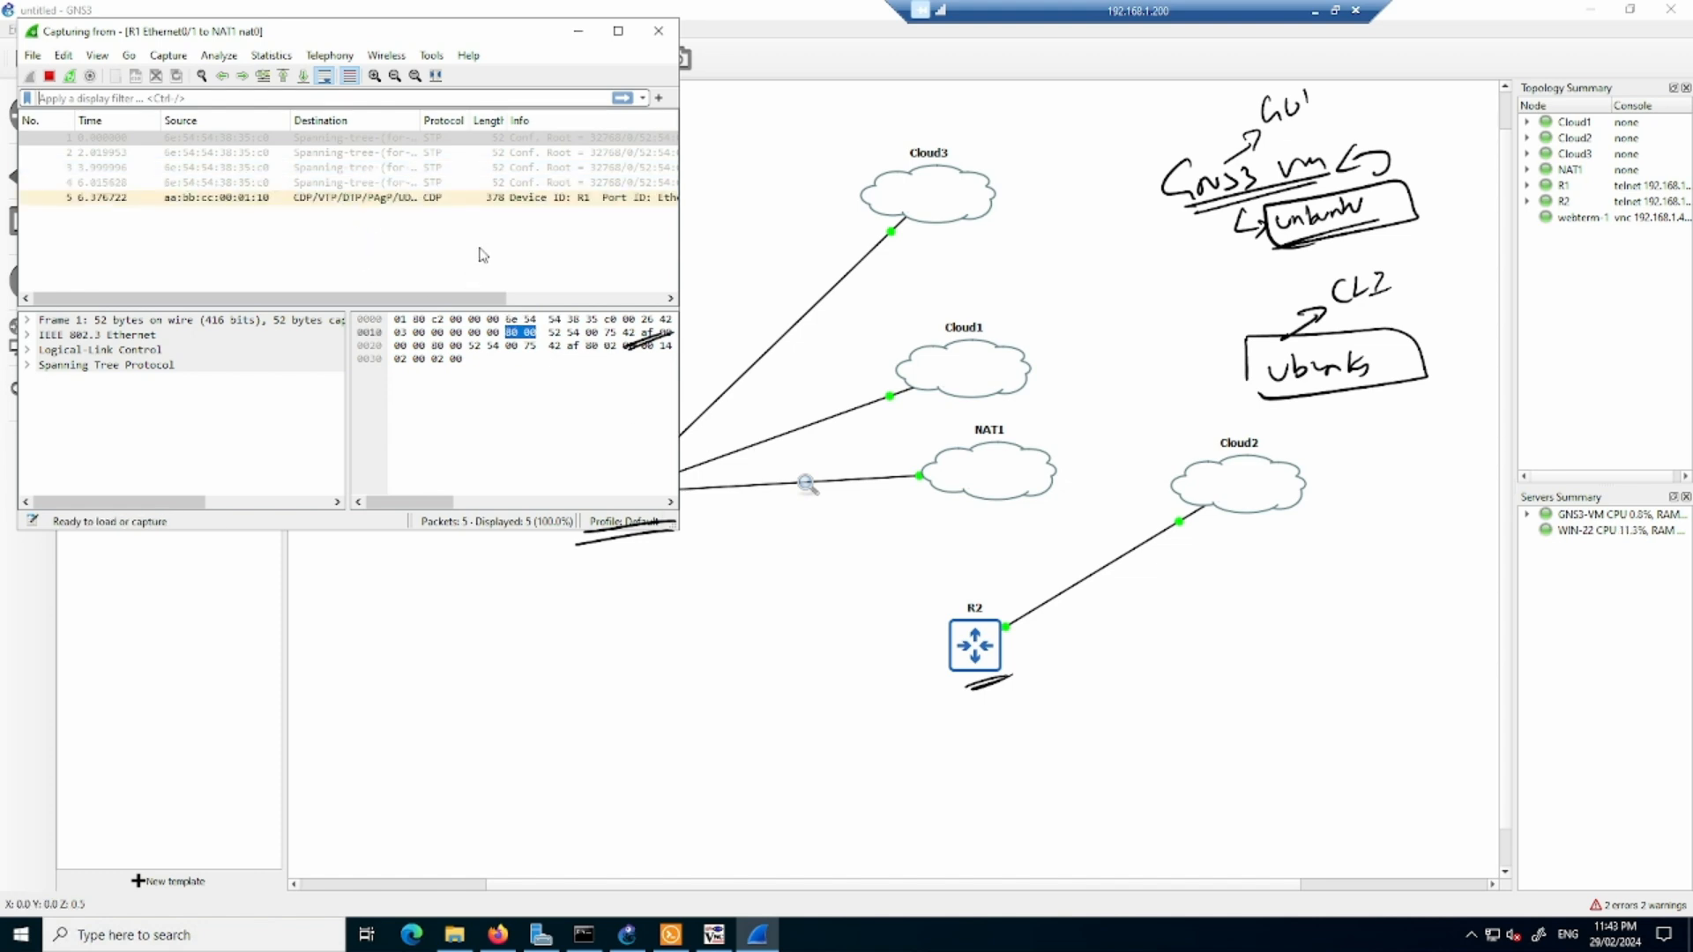
# - In R1's console, ping 8.8.8.8 from configuration mode to generate traffic over the captured link
pyautogui.click(671, 935)
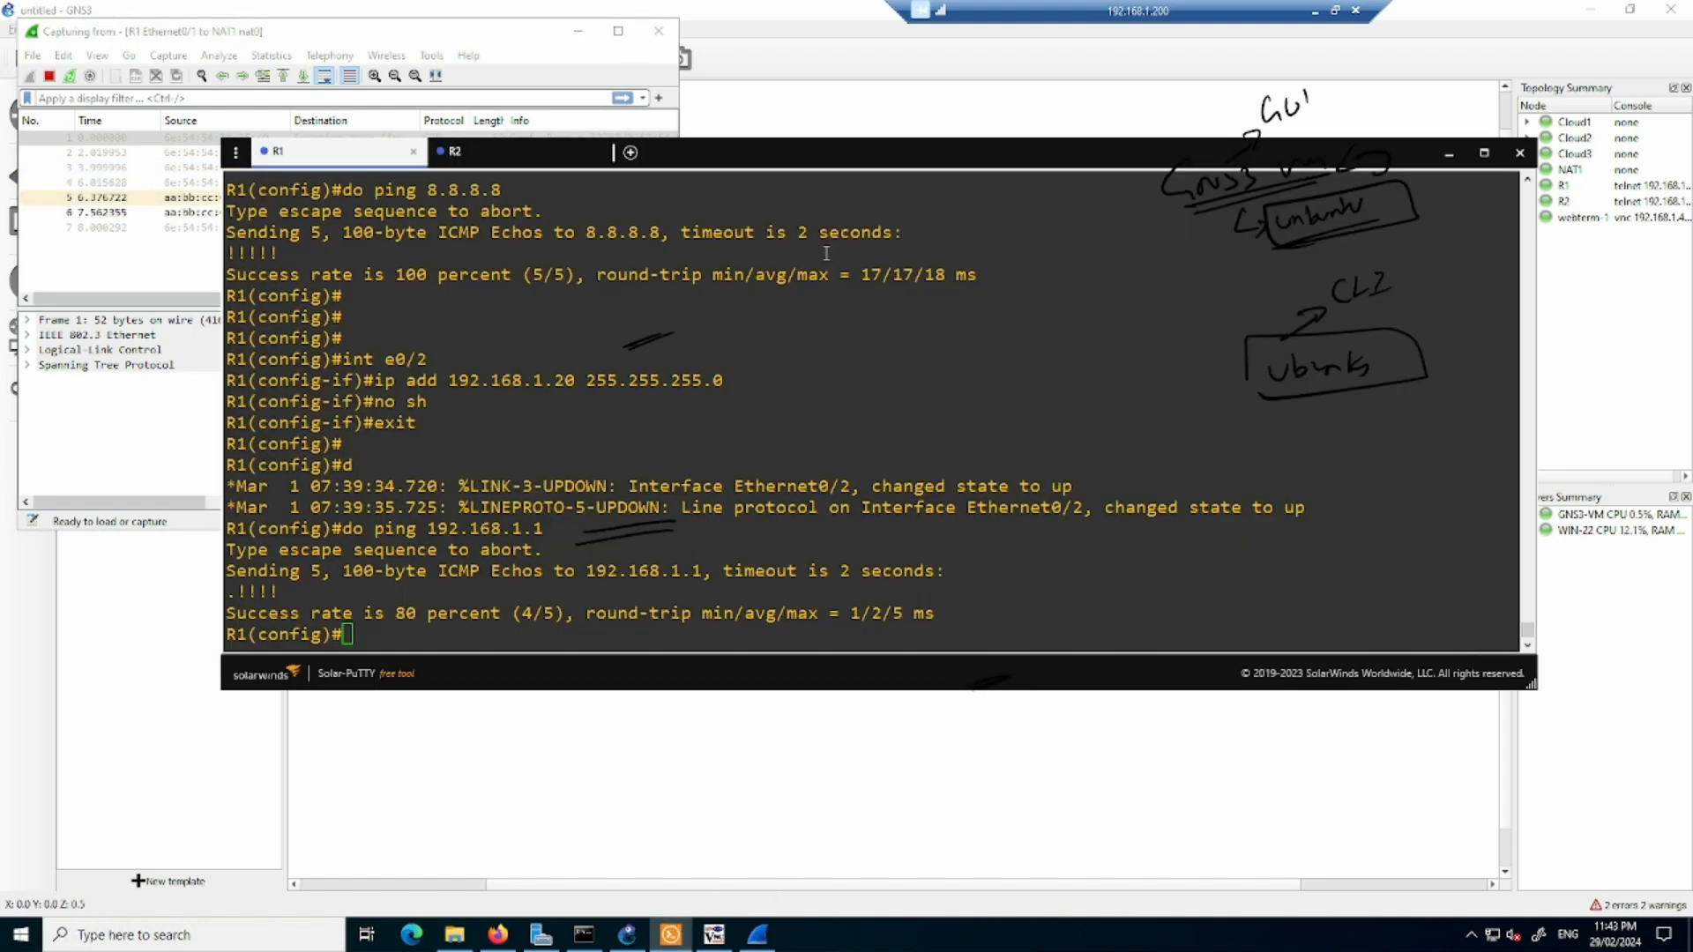
pyautogui.moveTo(873, 142); pyautogui.dragTo(870, 259)
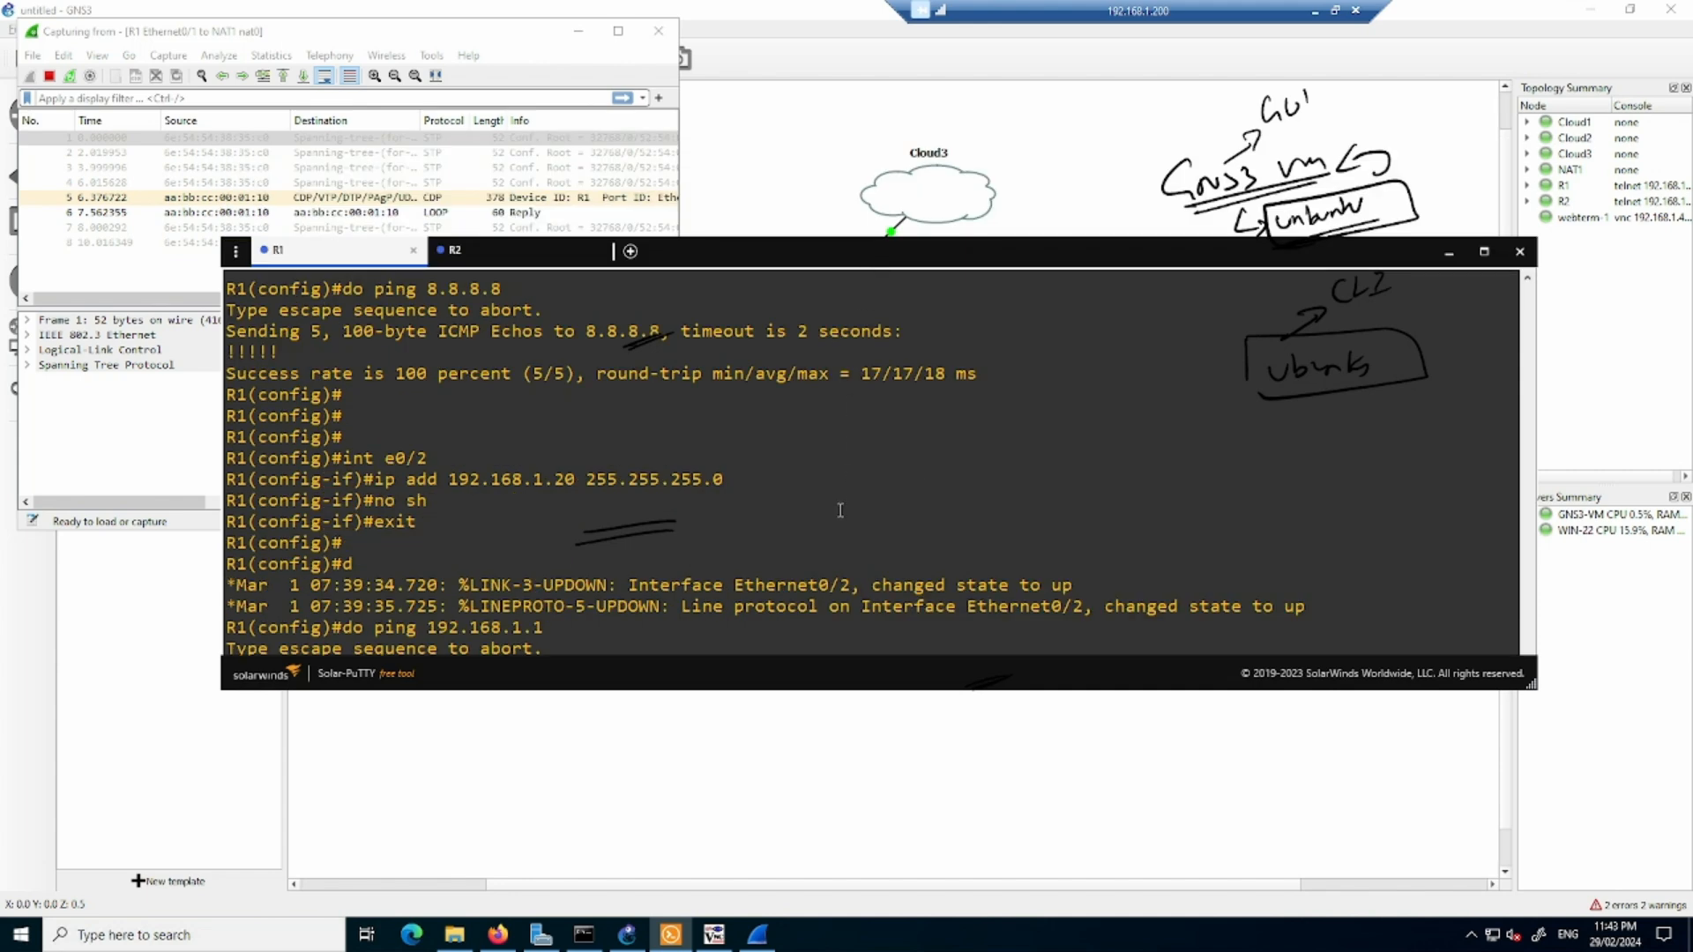
pyautogui.write('ping')
pyautogui.press('BackSpace')
pyautogui.press('BackSpace')
pyautogui.press('BackSpace')
pyautogui.press('BackSpace')
pyautogui.press('BackSpace')
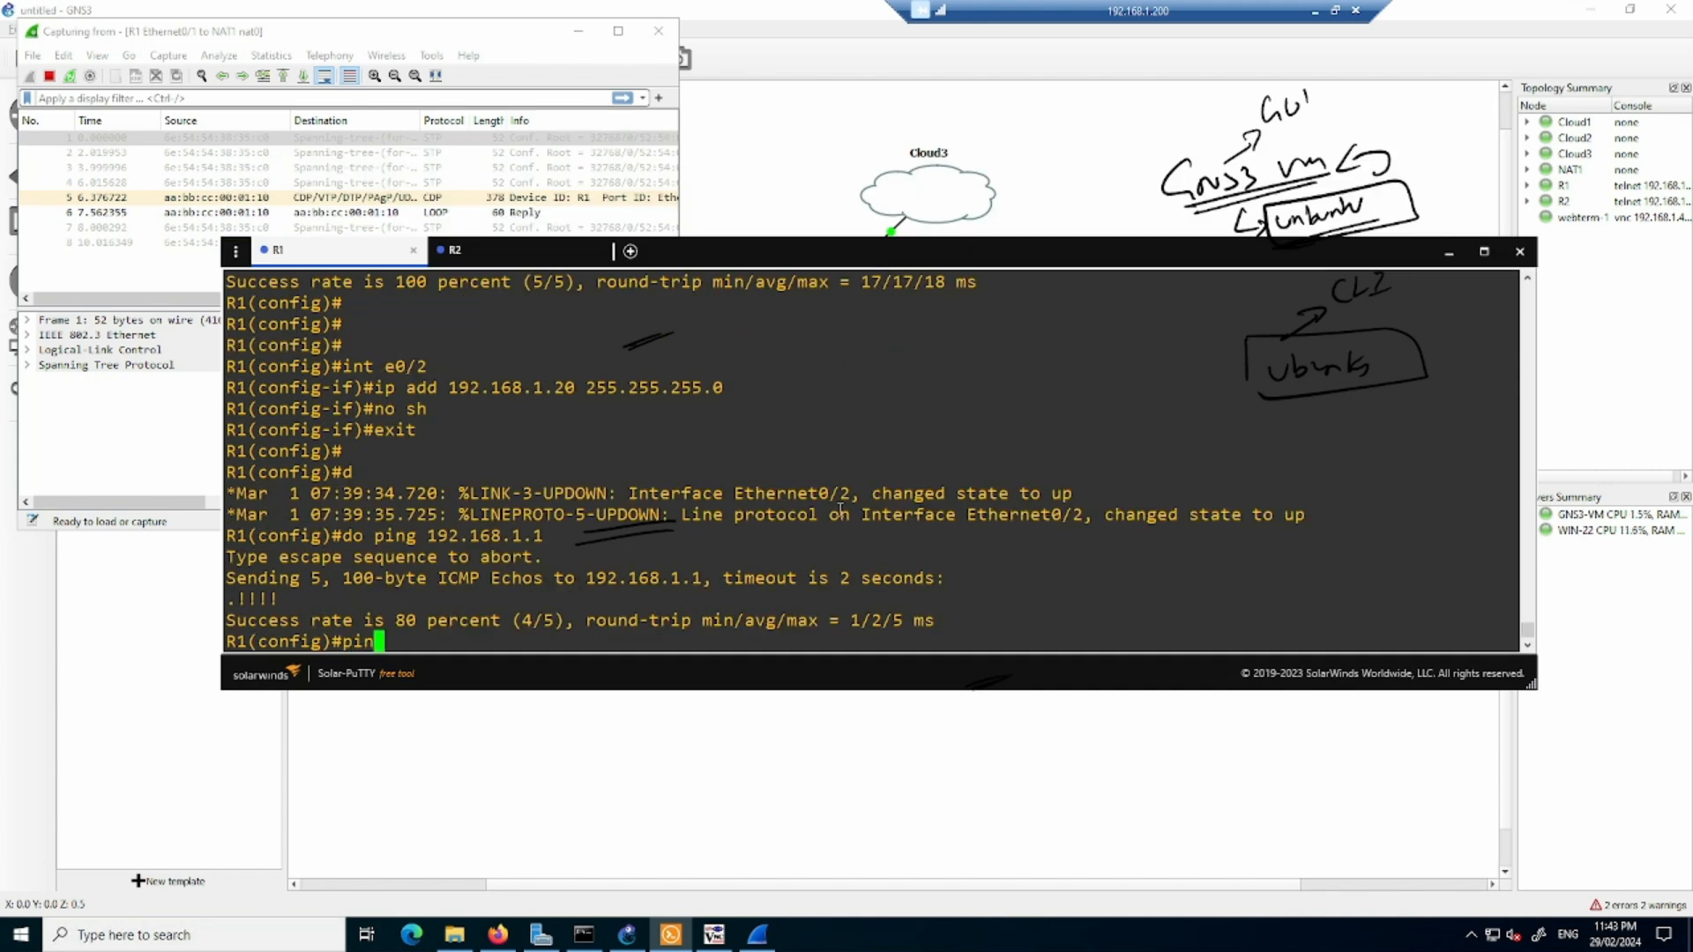
pyautogui.write('do ping ')
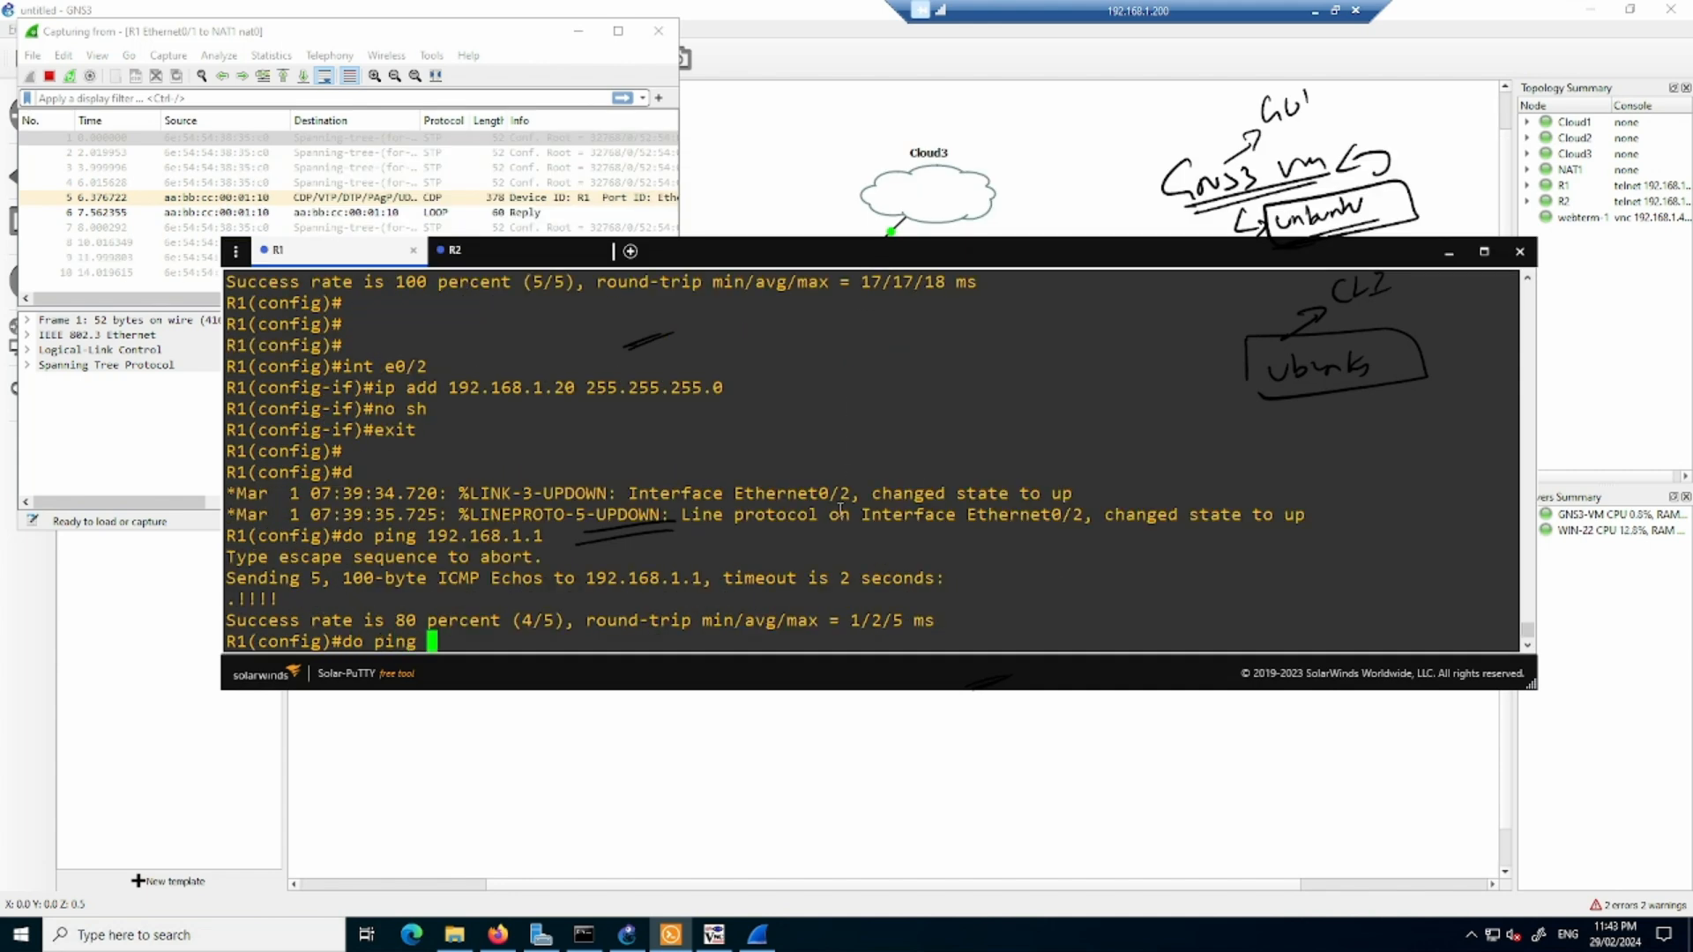
pyautogui.write('8.8.8.8')
pyautogui.press('Return')
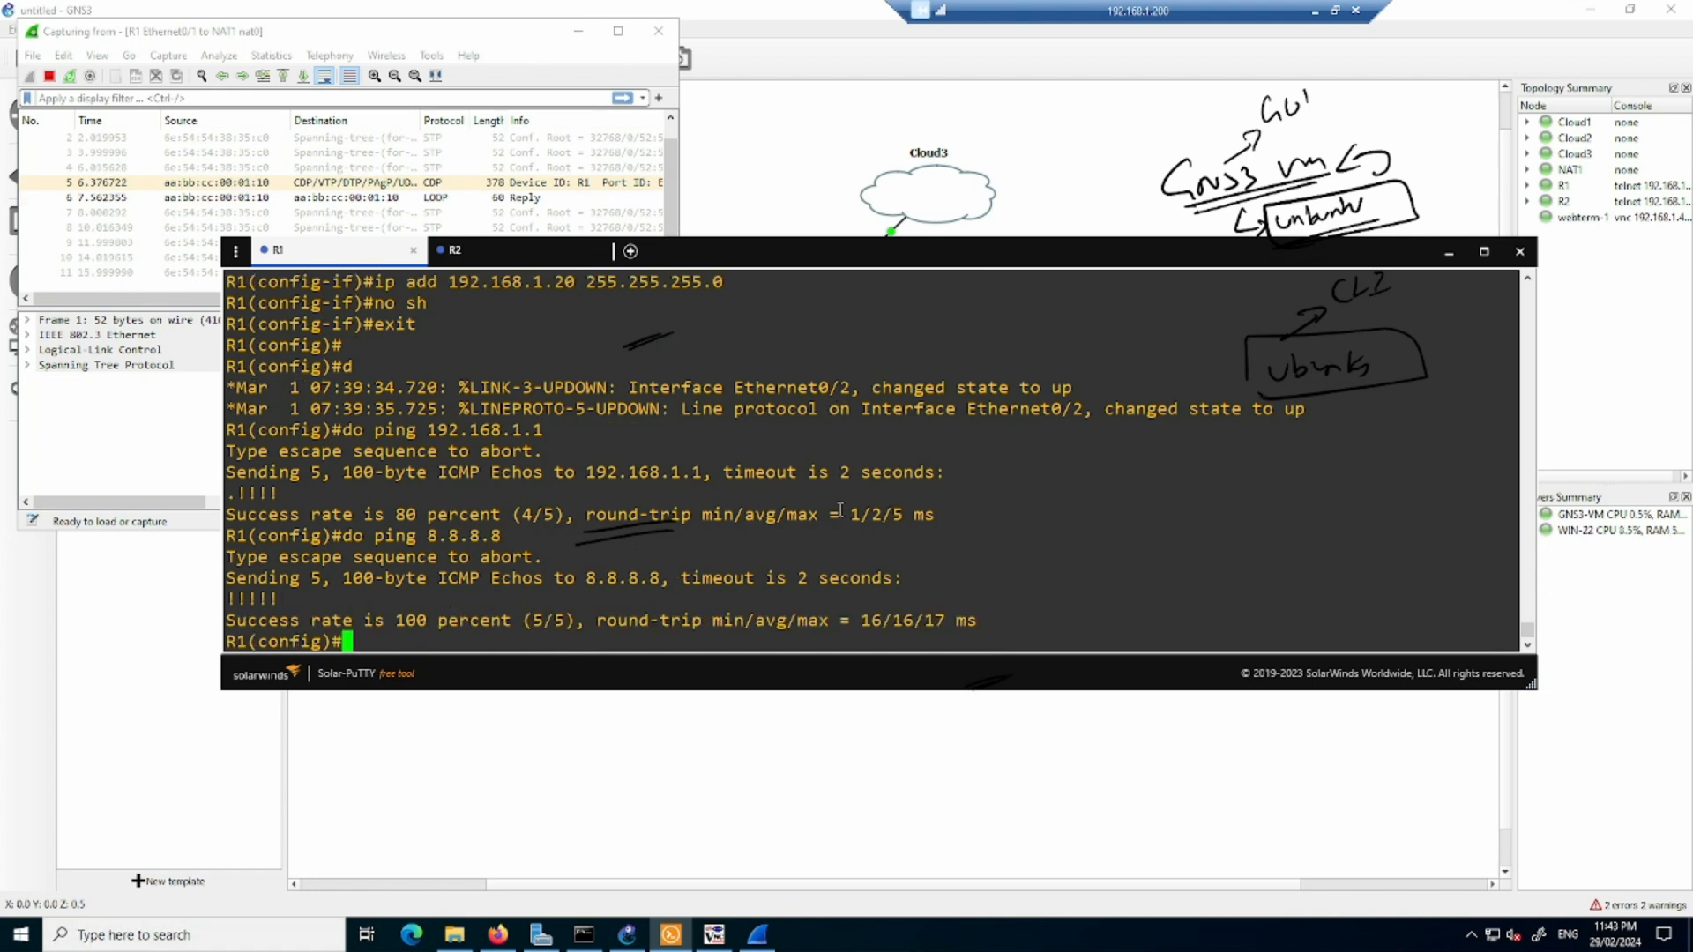
# - Bring the Wireshark capture window to the front and widen it to examine the captured ping packets
pyautogui.click(505, 34)
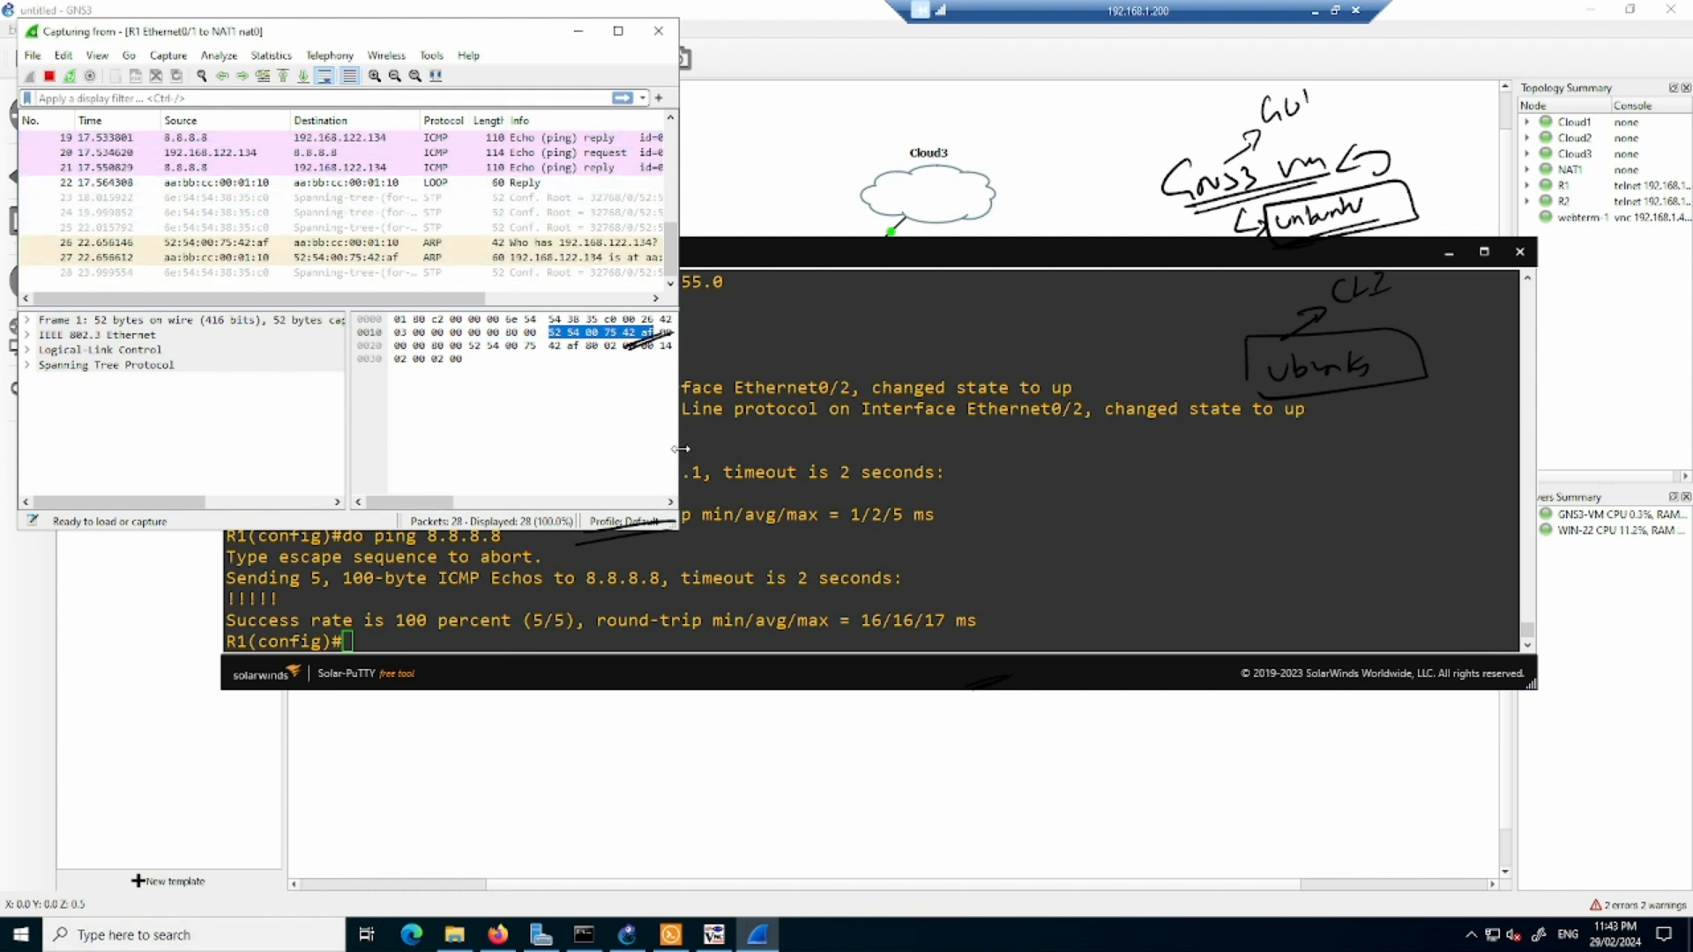
pyautogui.moveTo(682, 449); pyautogui.dragTo(1180, 491)
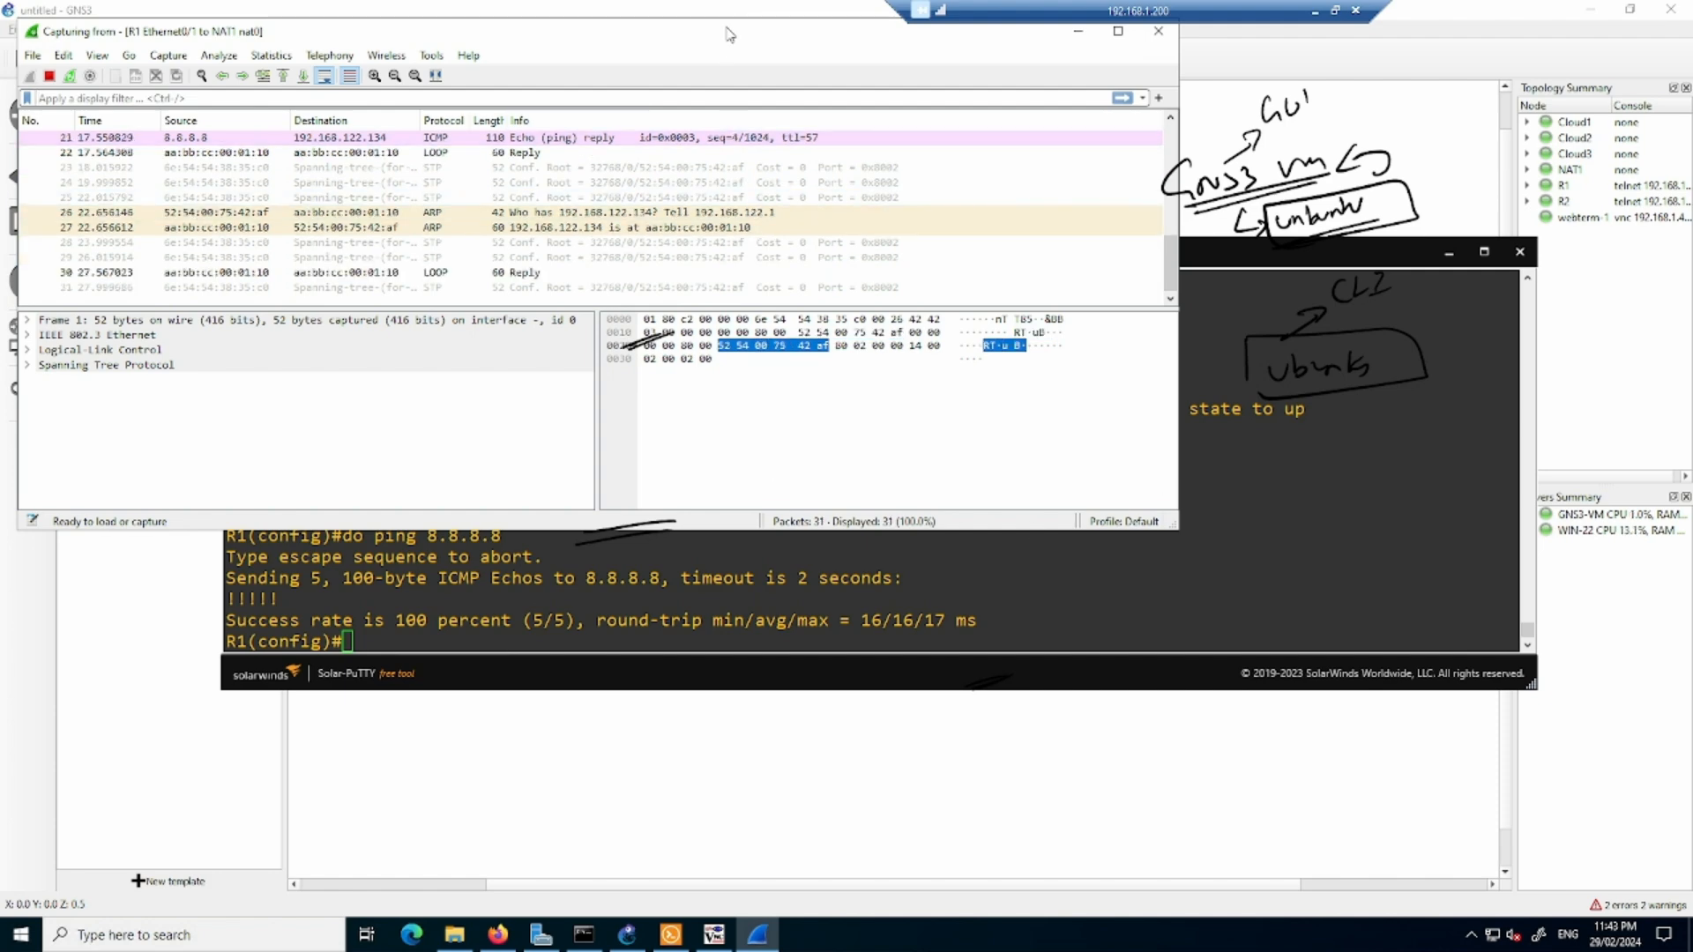
pyautogui.moveTo(729, 33); pyautogui.dragTo(807, 147)
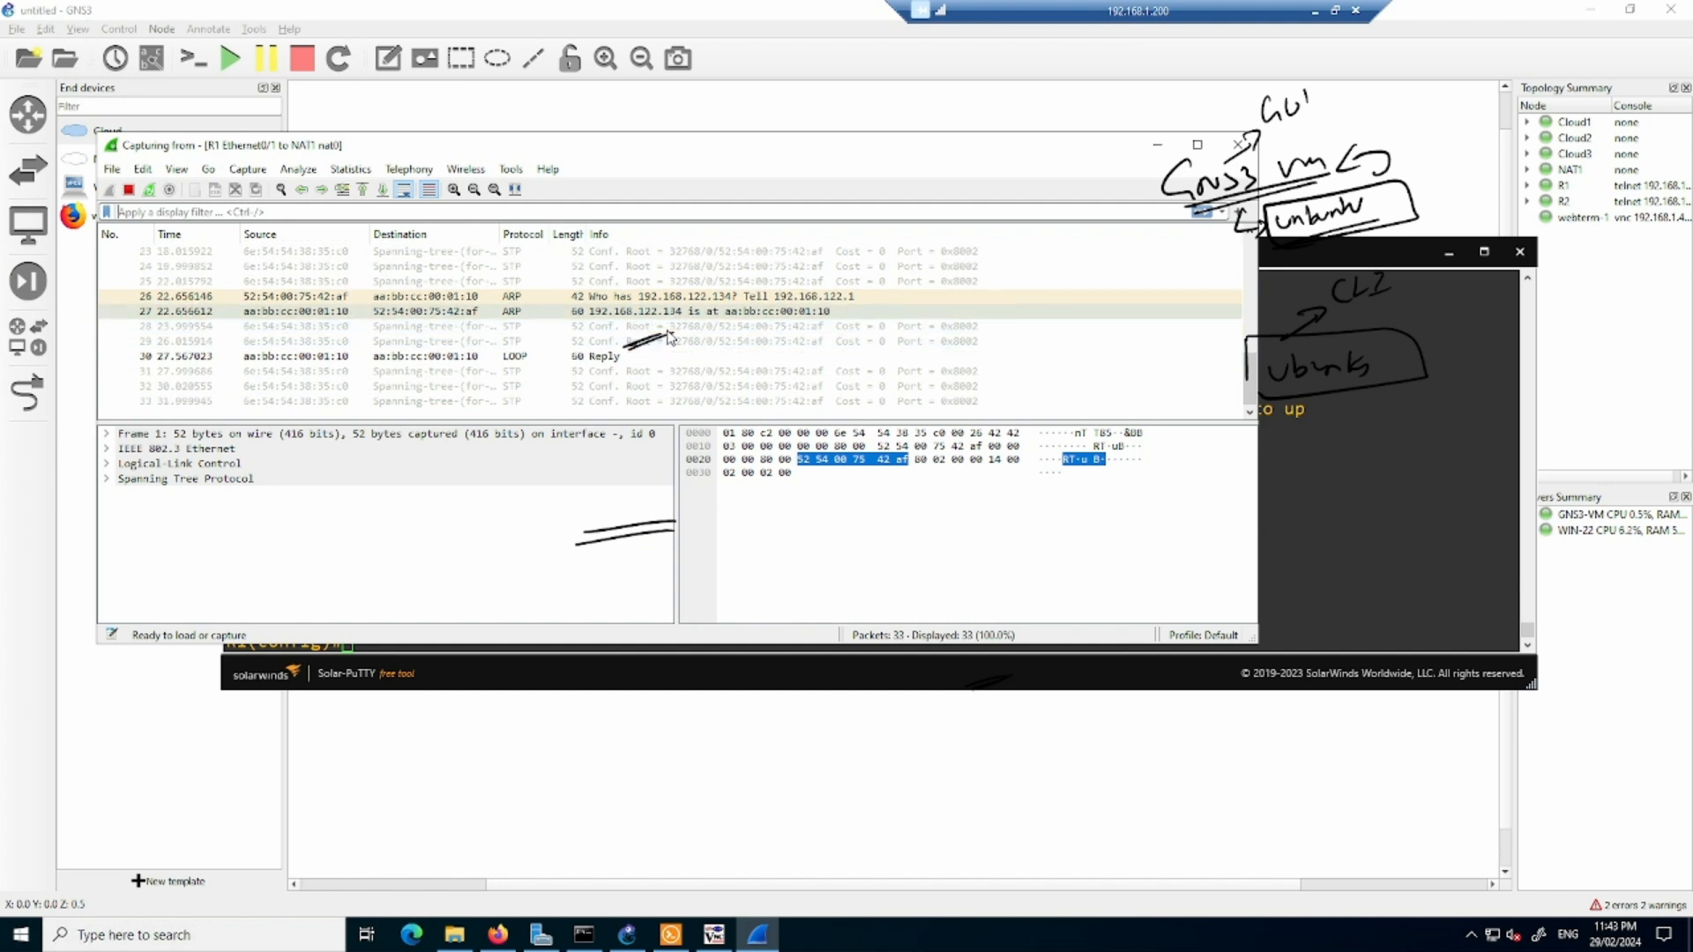
# - Stop the live capture in Wireshark and quit it without saving the captured packets
pyautogui.click(1238, 145)
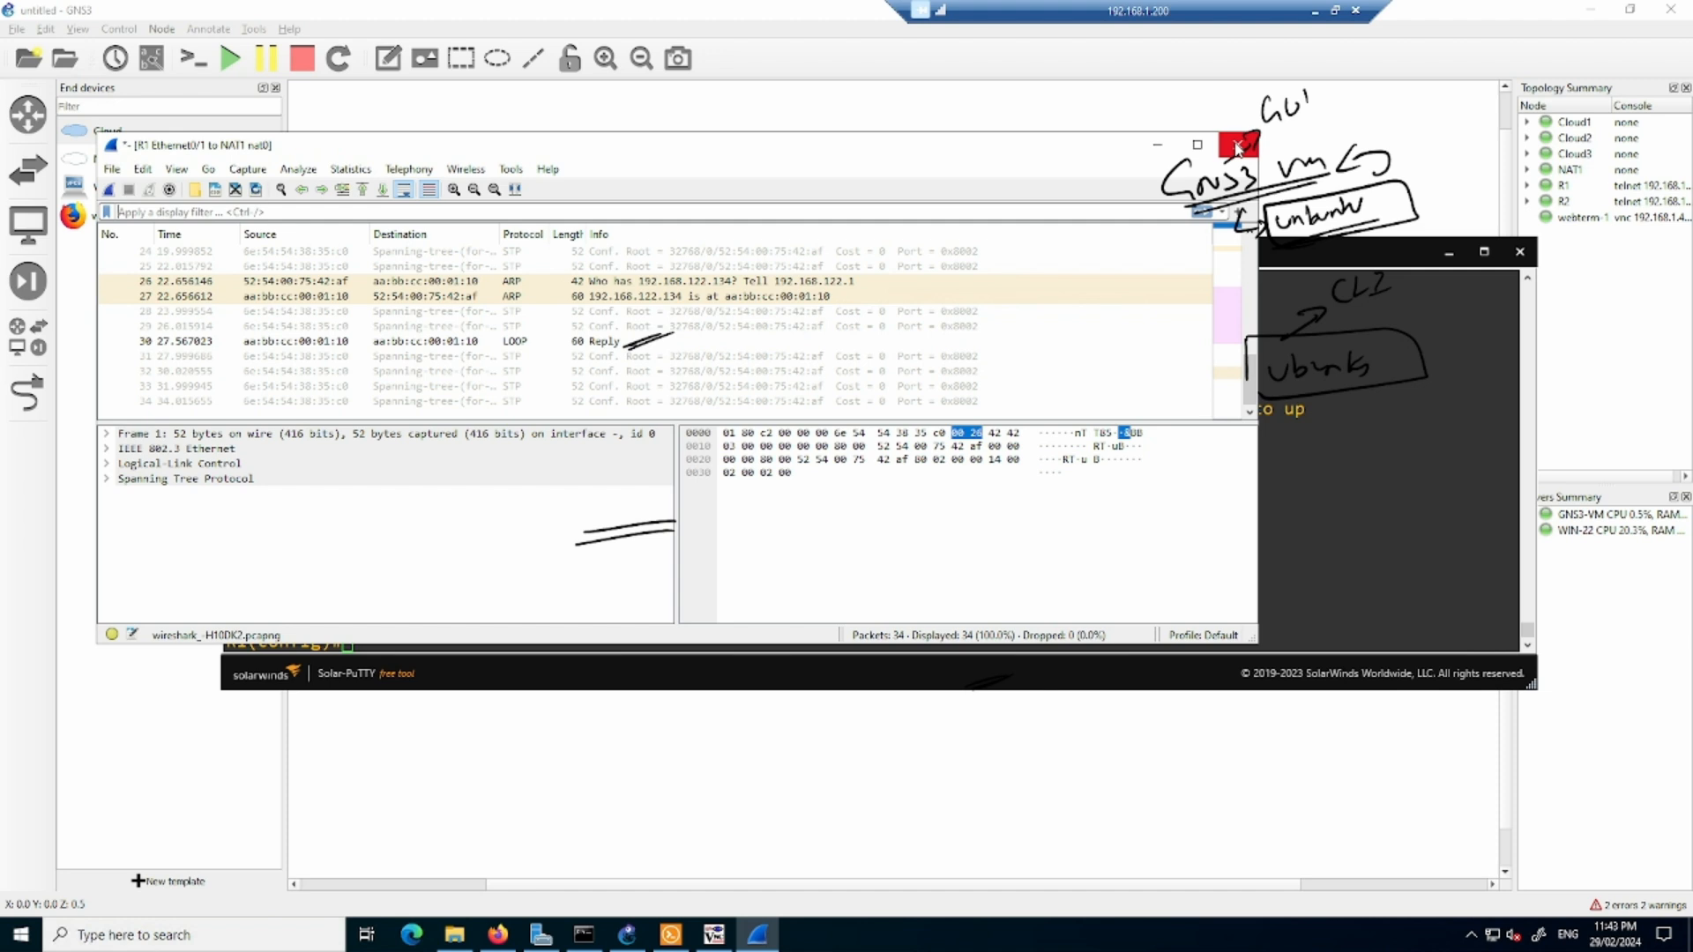
pyautogui.click(1238, 146)
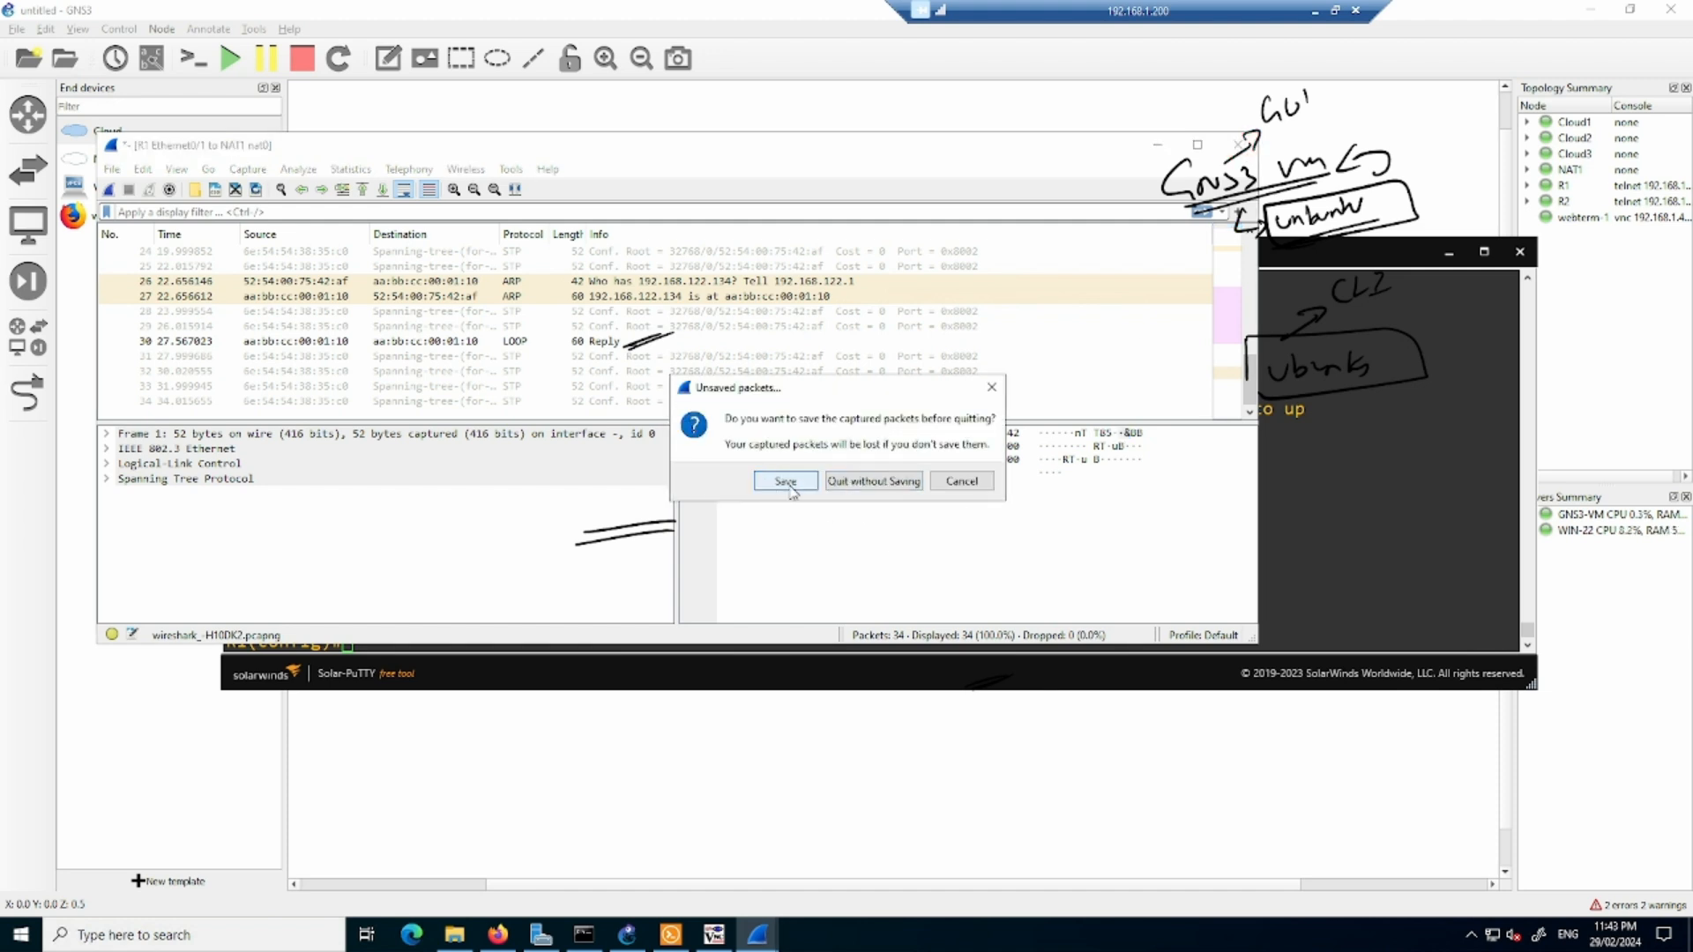
pyautogui.click(873, 481)
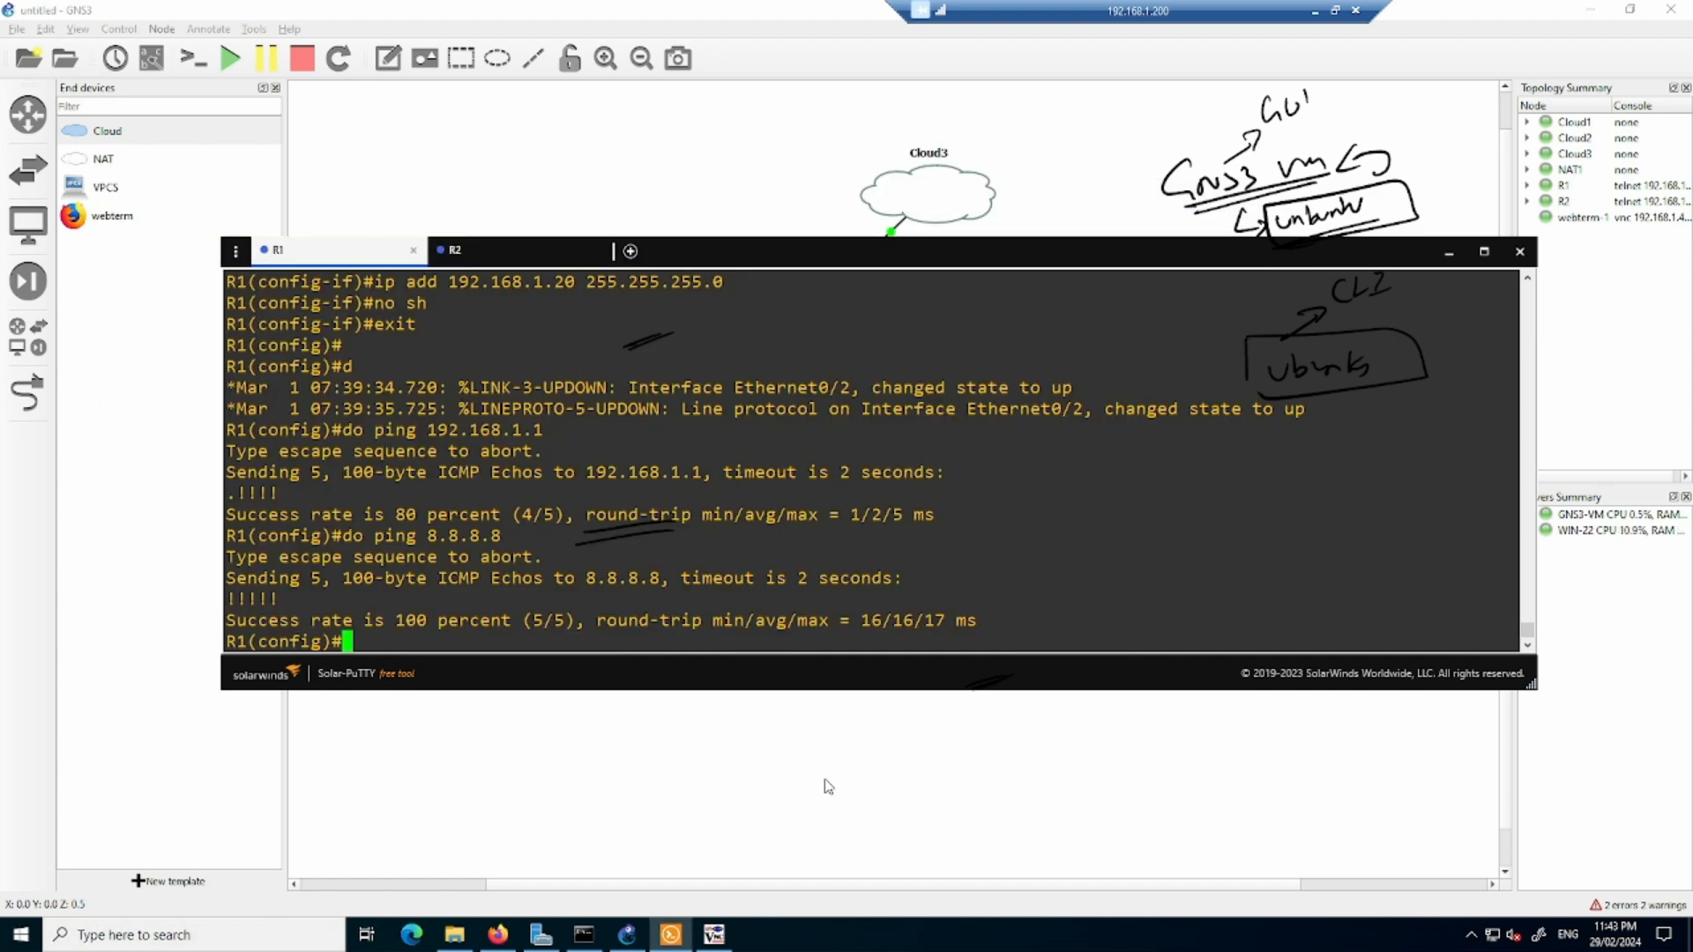
# - Return to the GNS3 workspace and stop the packet capture on the link between R1 and NAT1
pyautogui.click(785, 785)
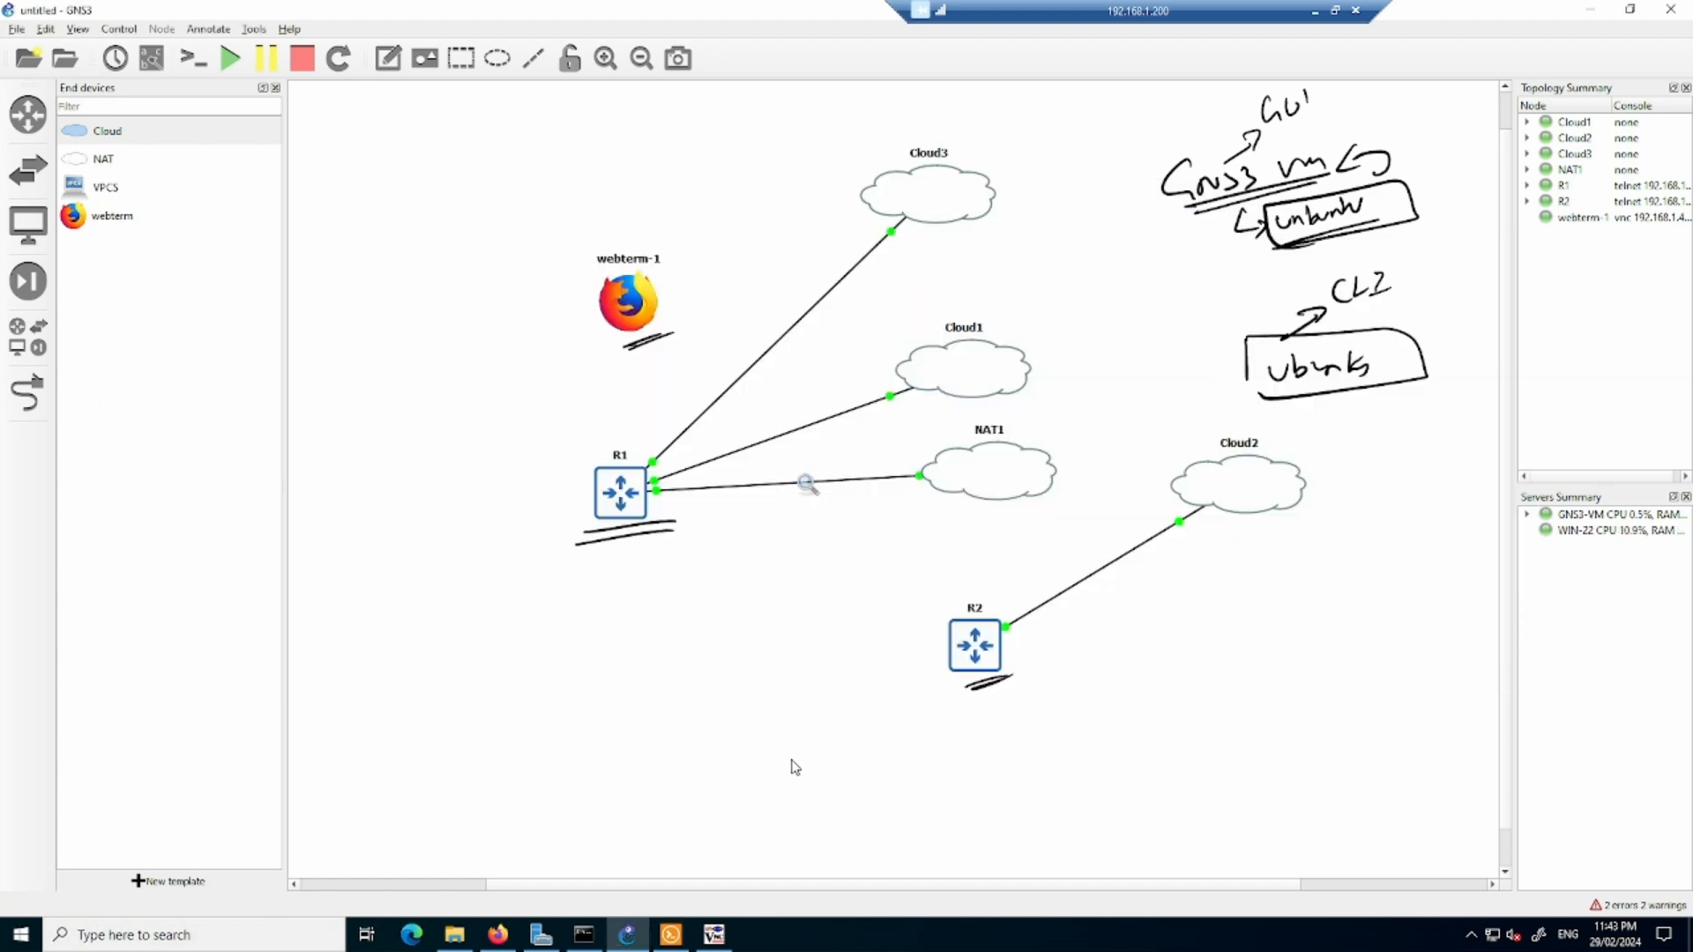
pyautogui.rightClick(835, 485)
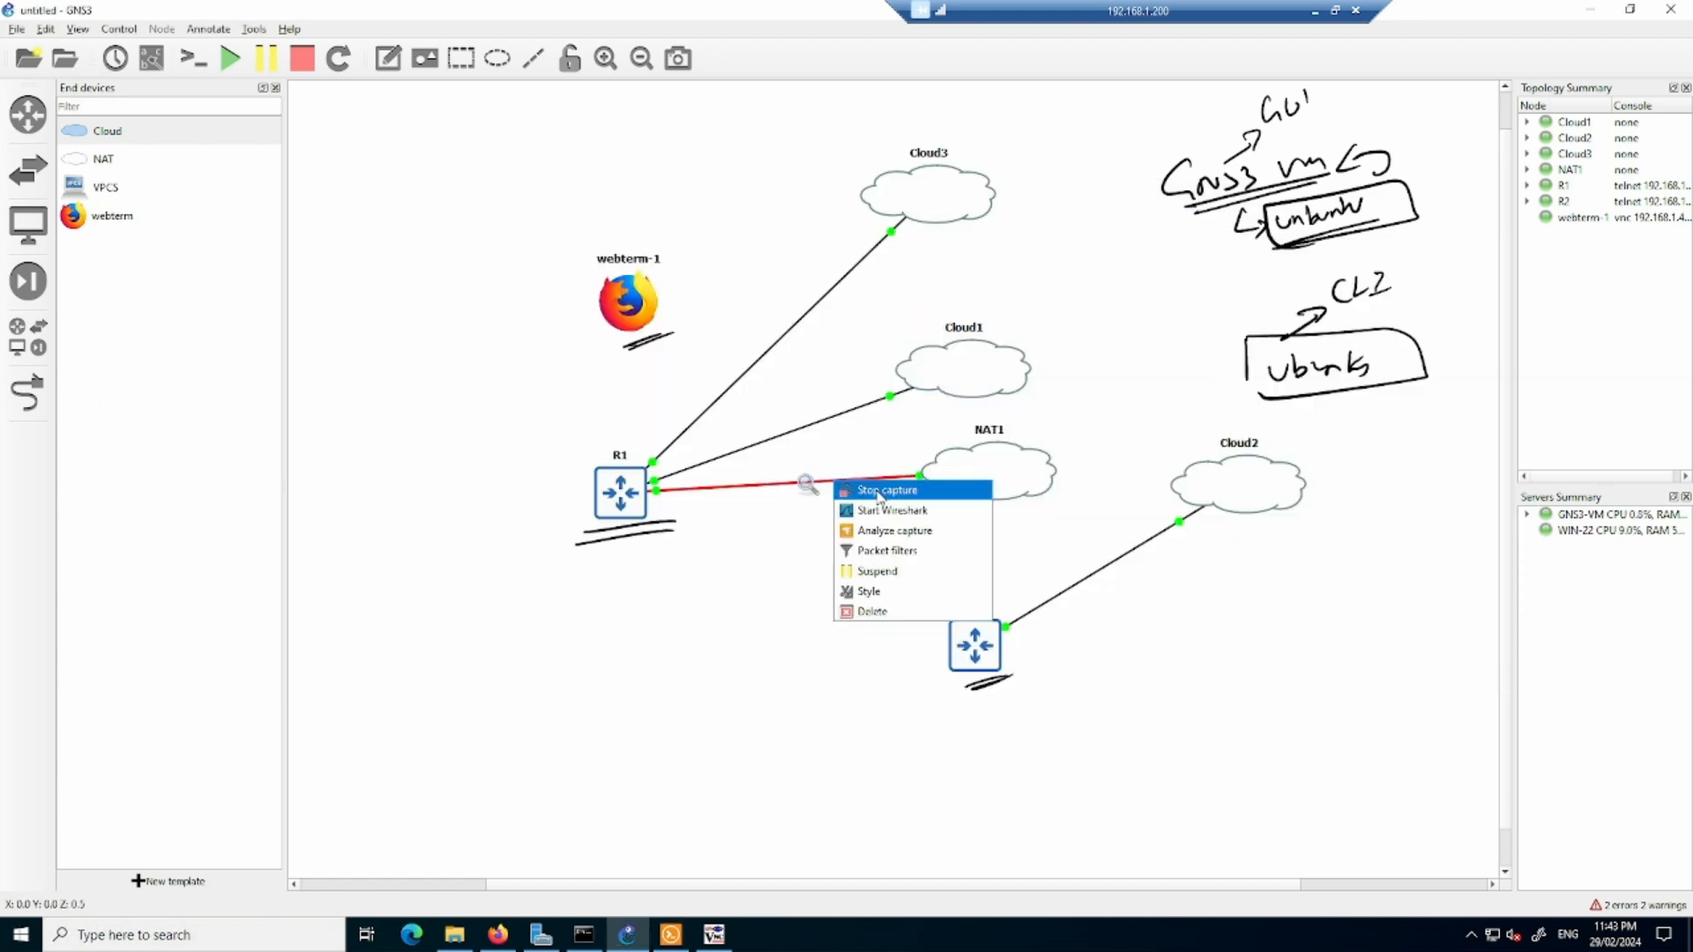
pyautogui.click(880, 493)
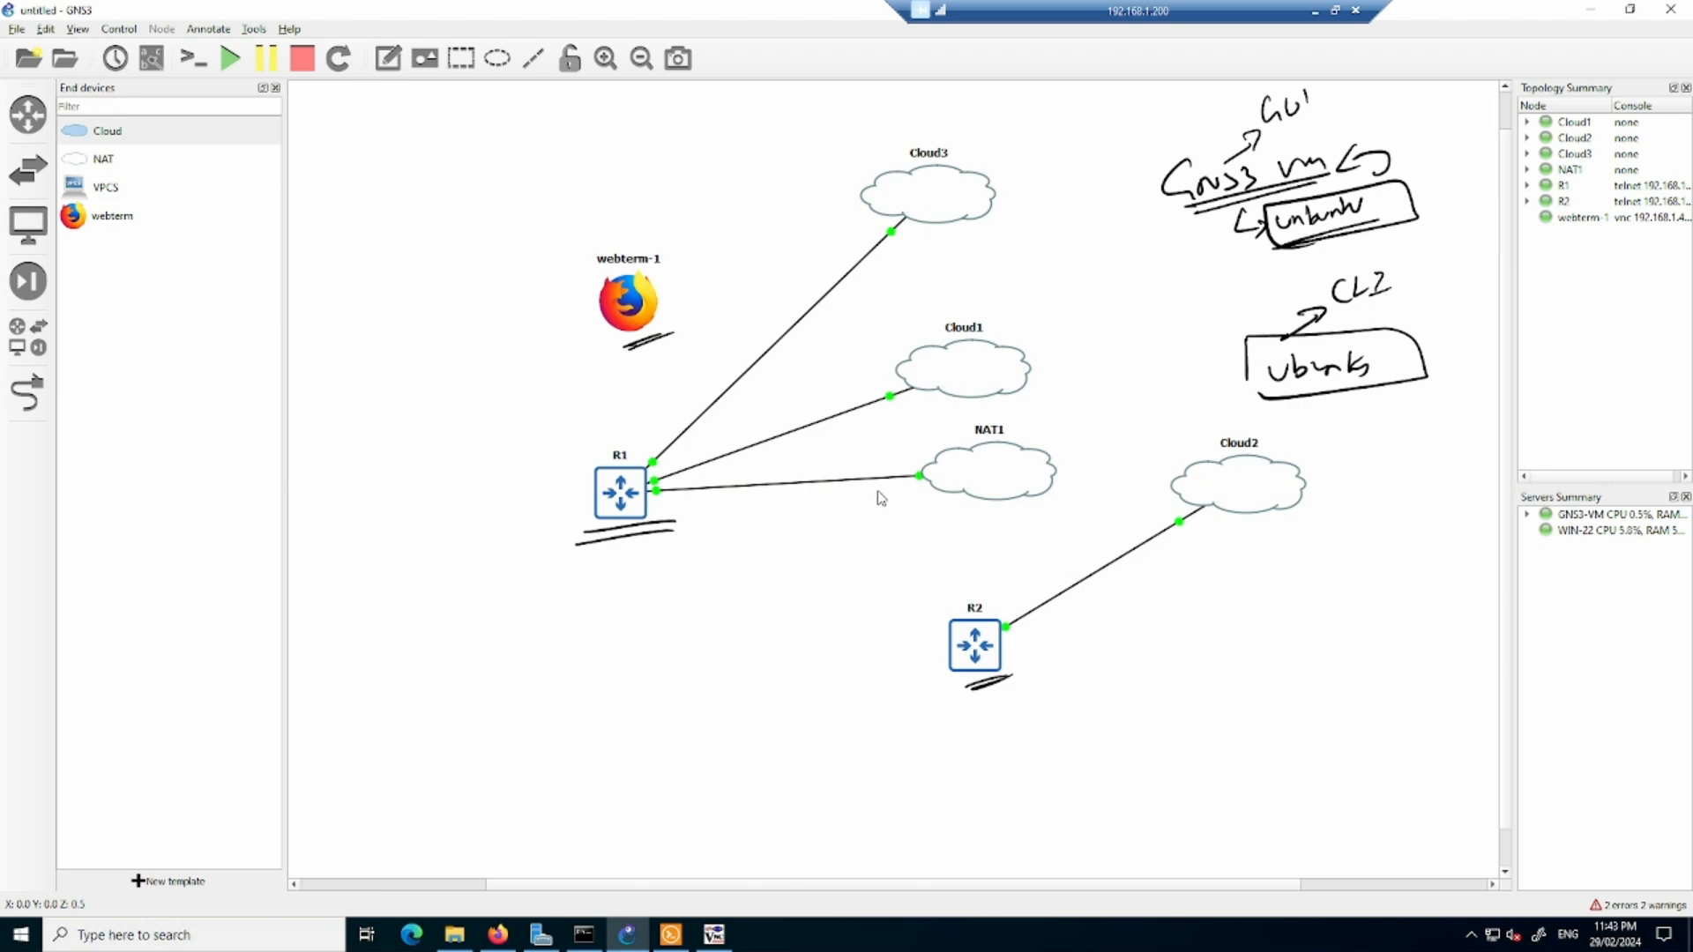
pyautogui.rightClick(837, 482)
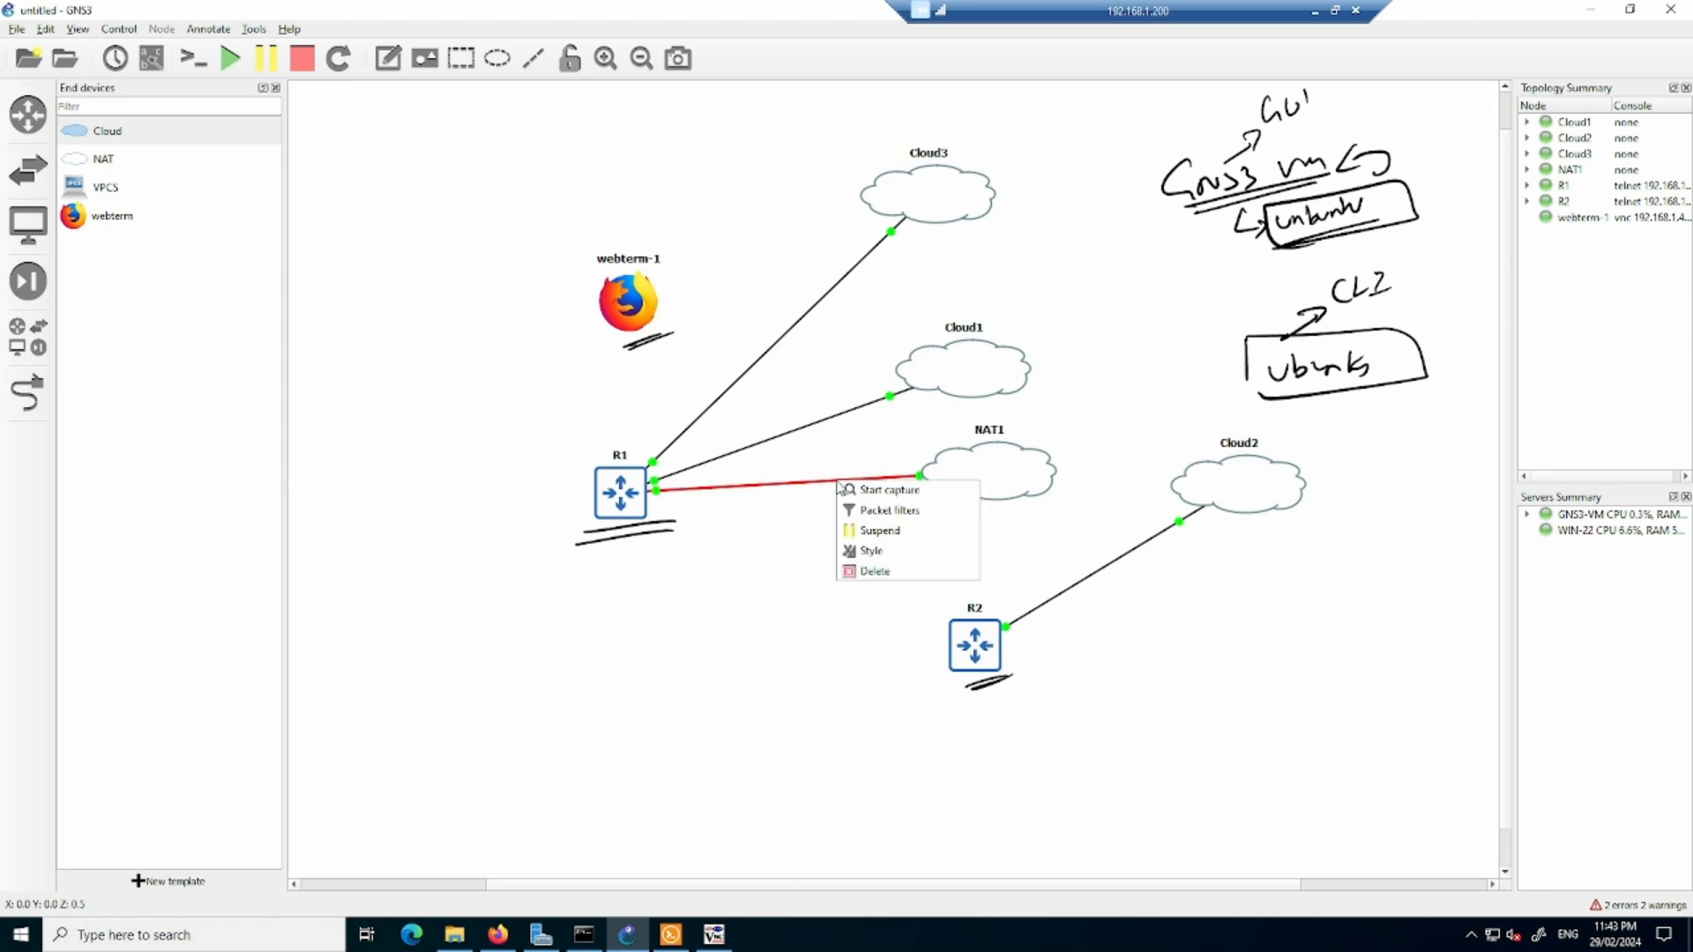
# - Start a new packet capture on the link between R1 and NAT1, and quit the opened Wireshark window without saving the packets
pyautogui.click(865, 491)
pyautogui.click(935, 496)
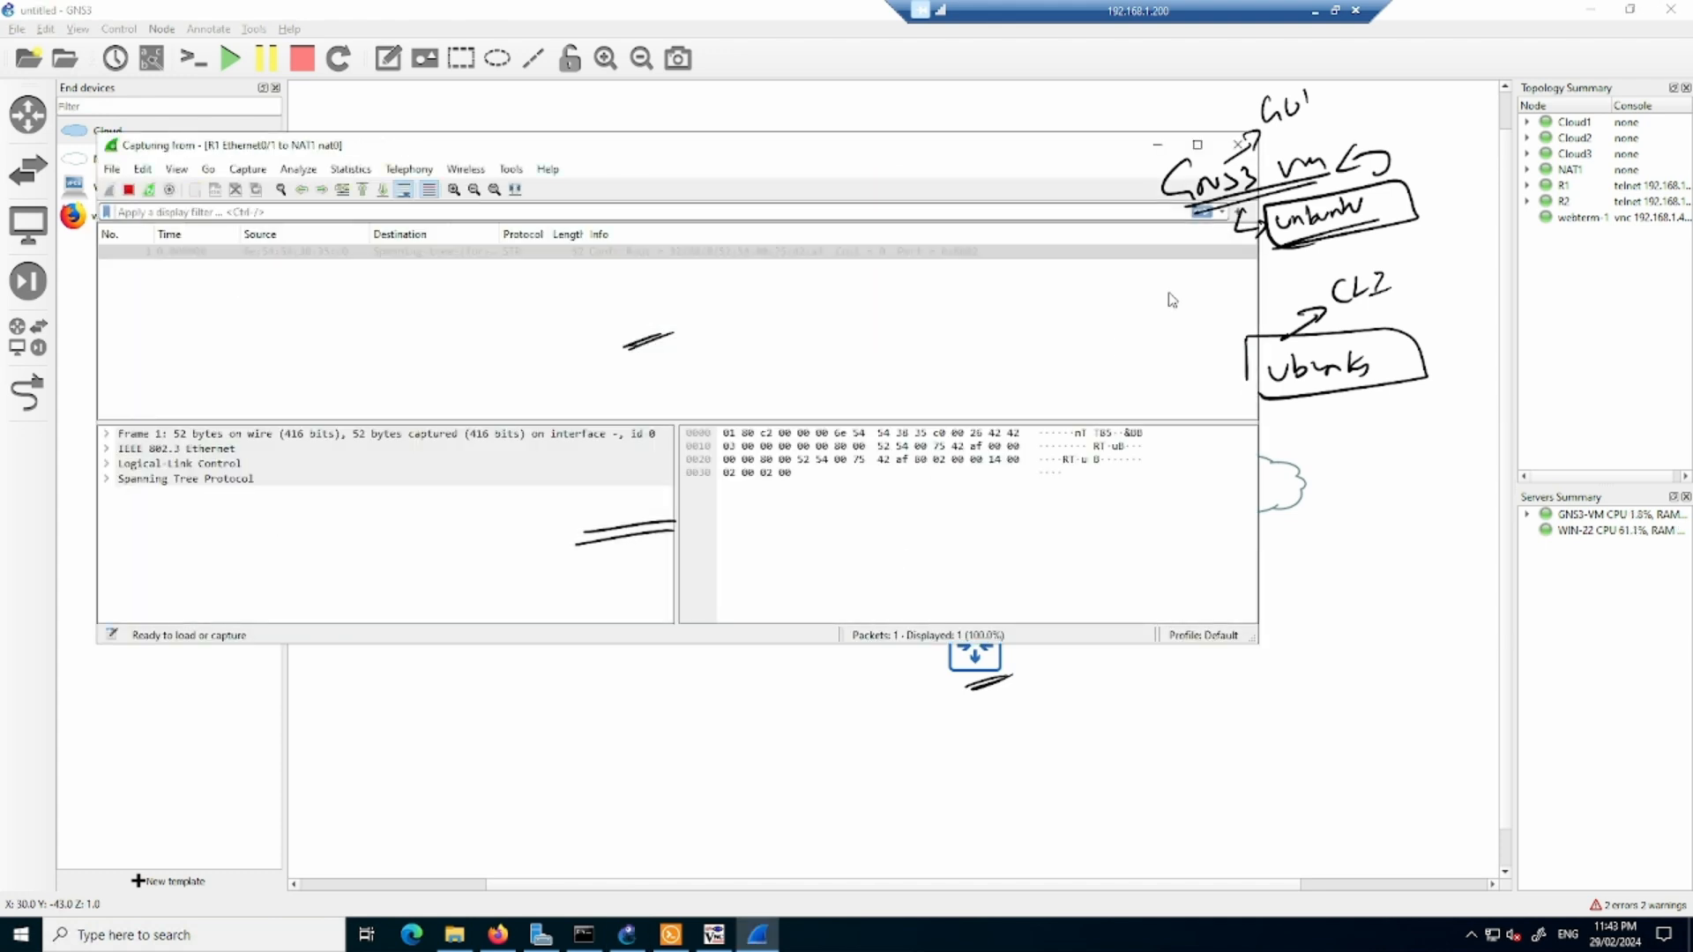
pyautogui.click(1240, 152)
pyautogui.click(873, 481)
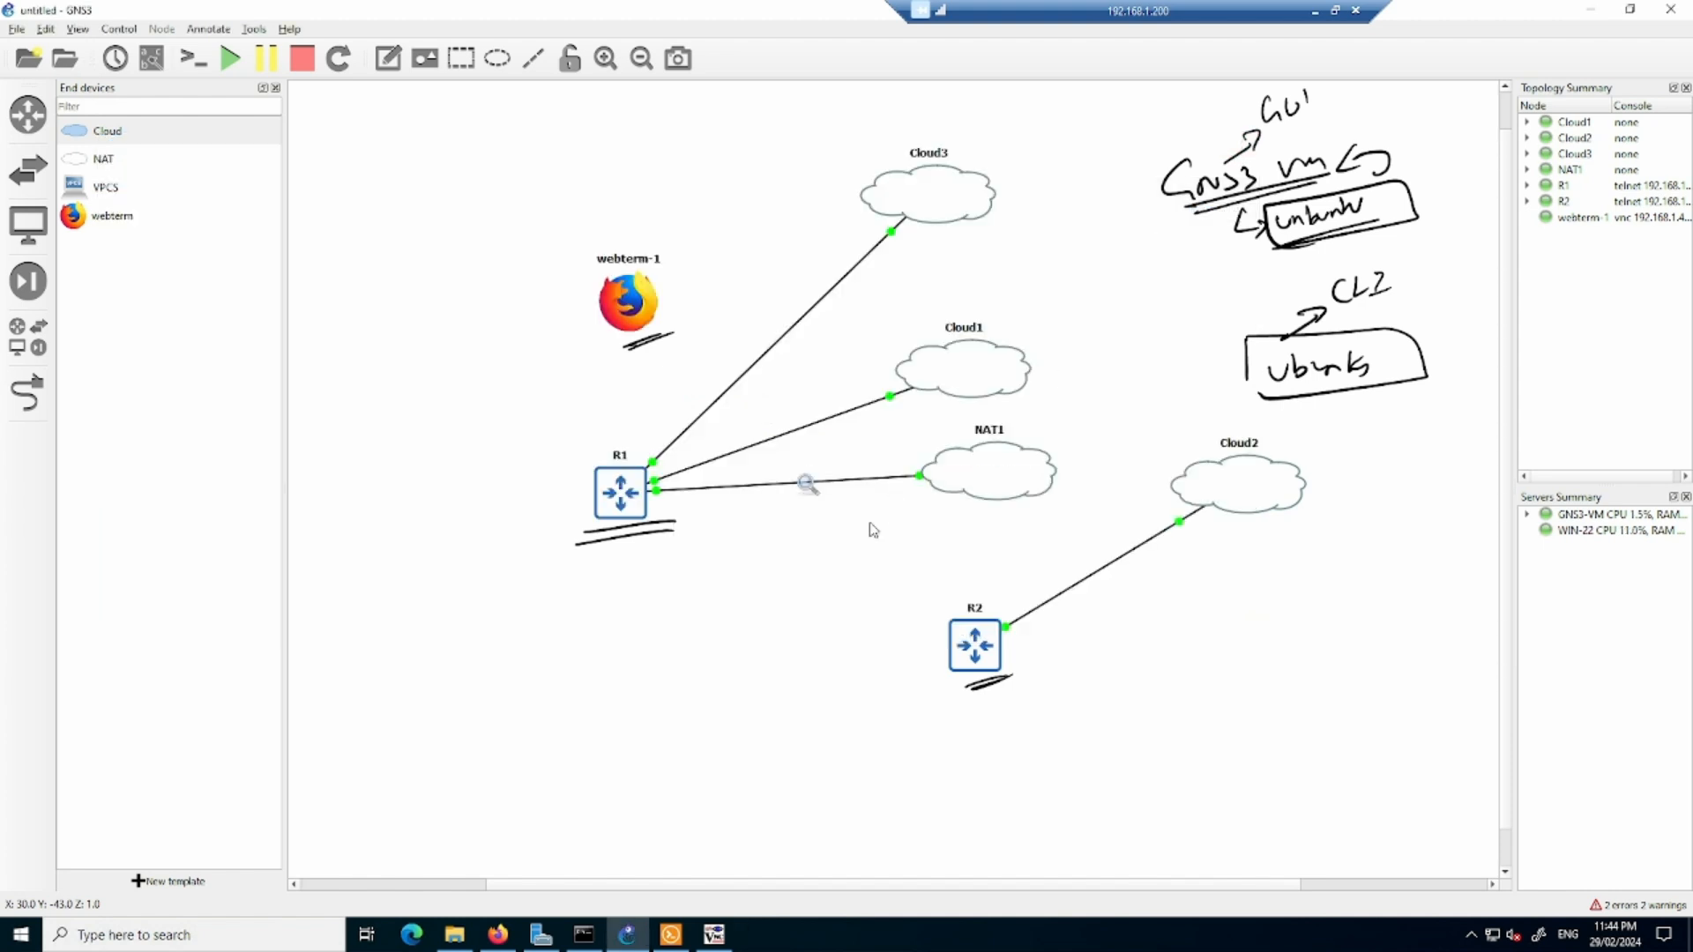
# - Reopen Wireshark for the running capture on the R1–NAT1 link, view the packets, and quit it without saving
pyautogui.rightClick(841, 480)
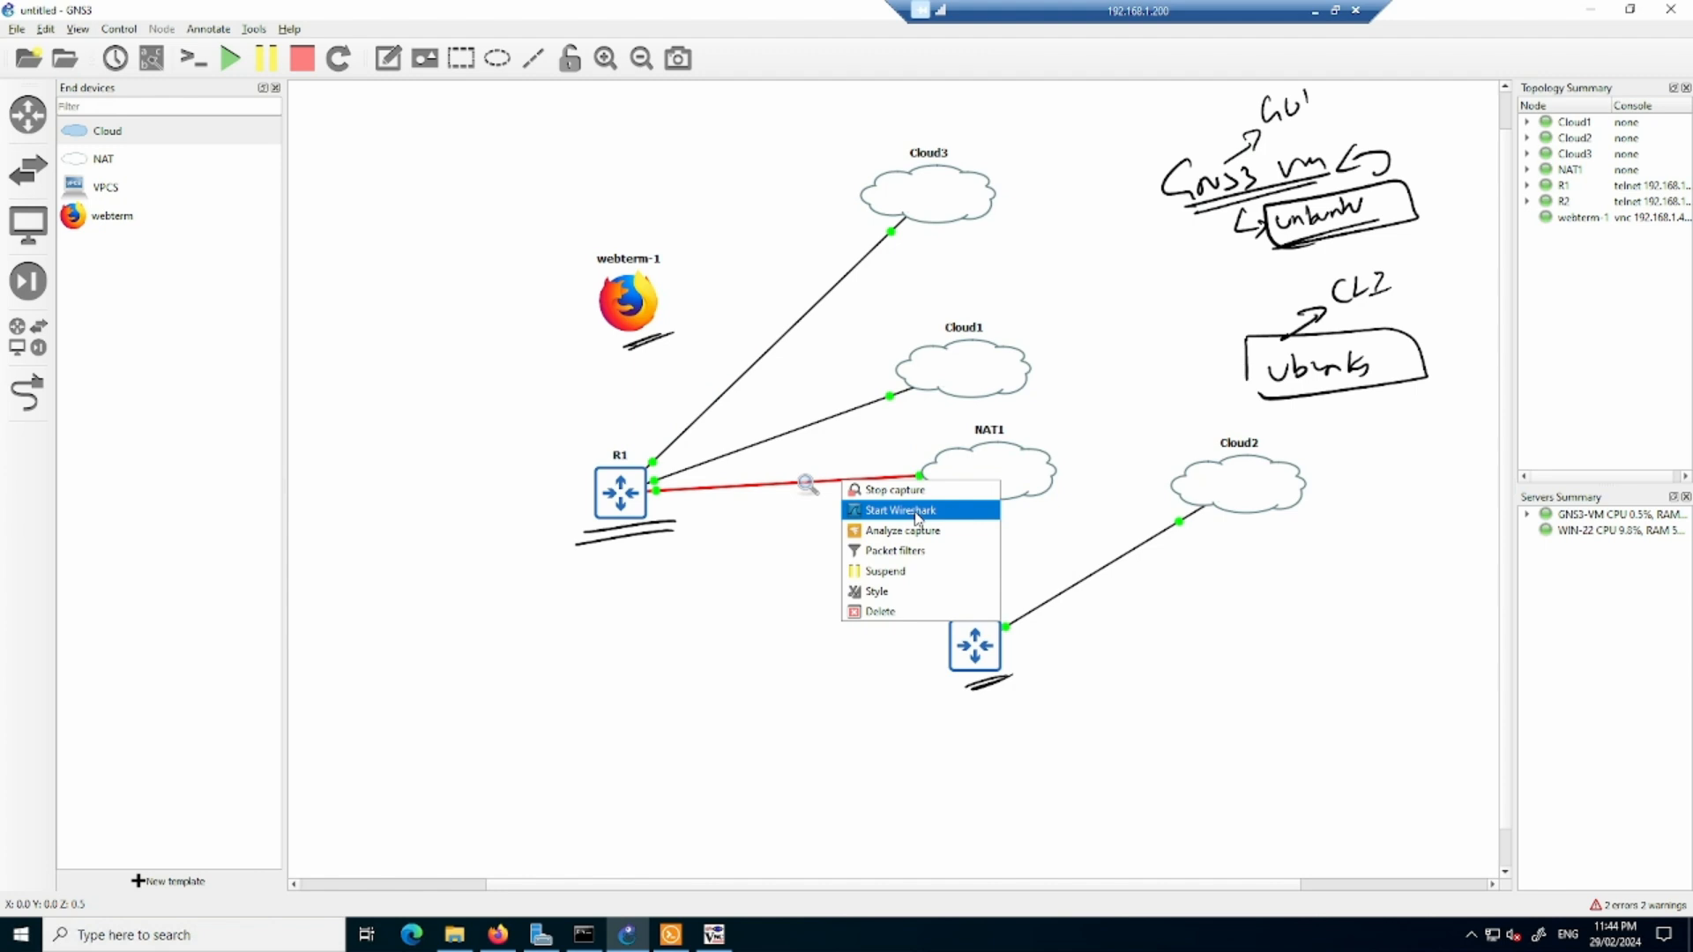
pyautogui.click(917, 519)
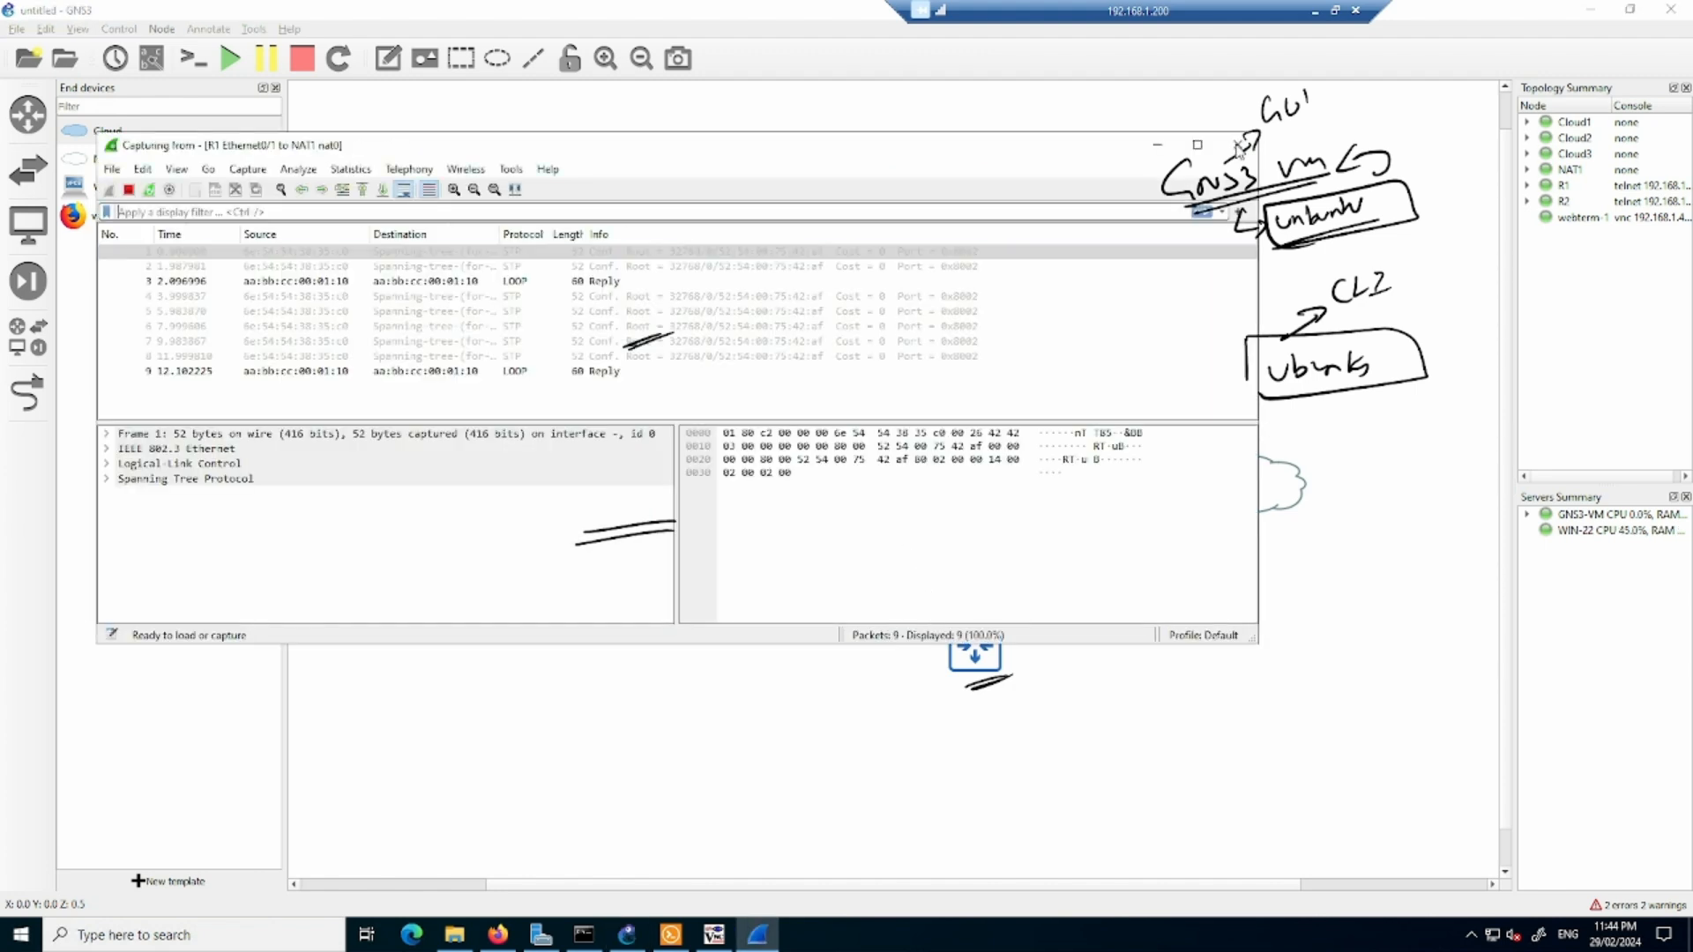
pyautogui.click(1240, 142)
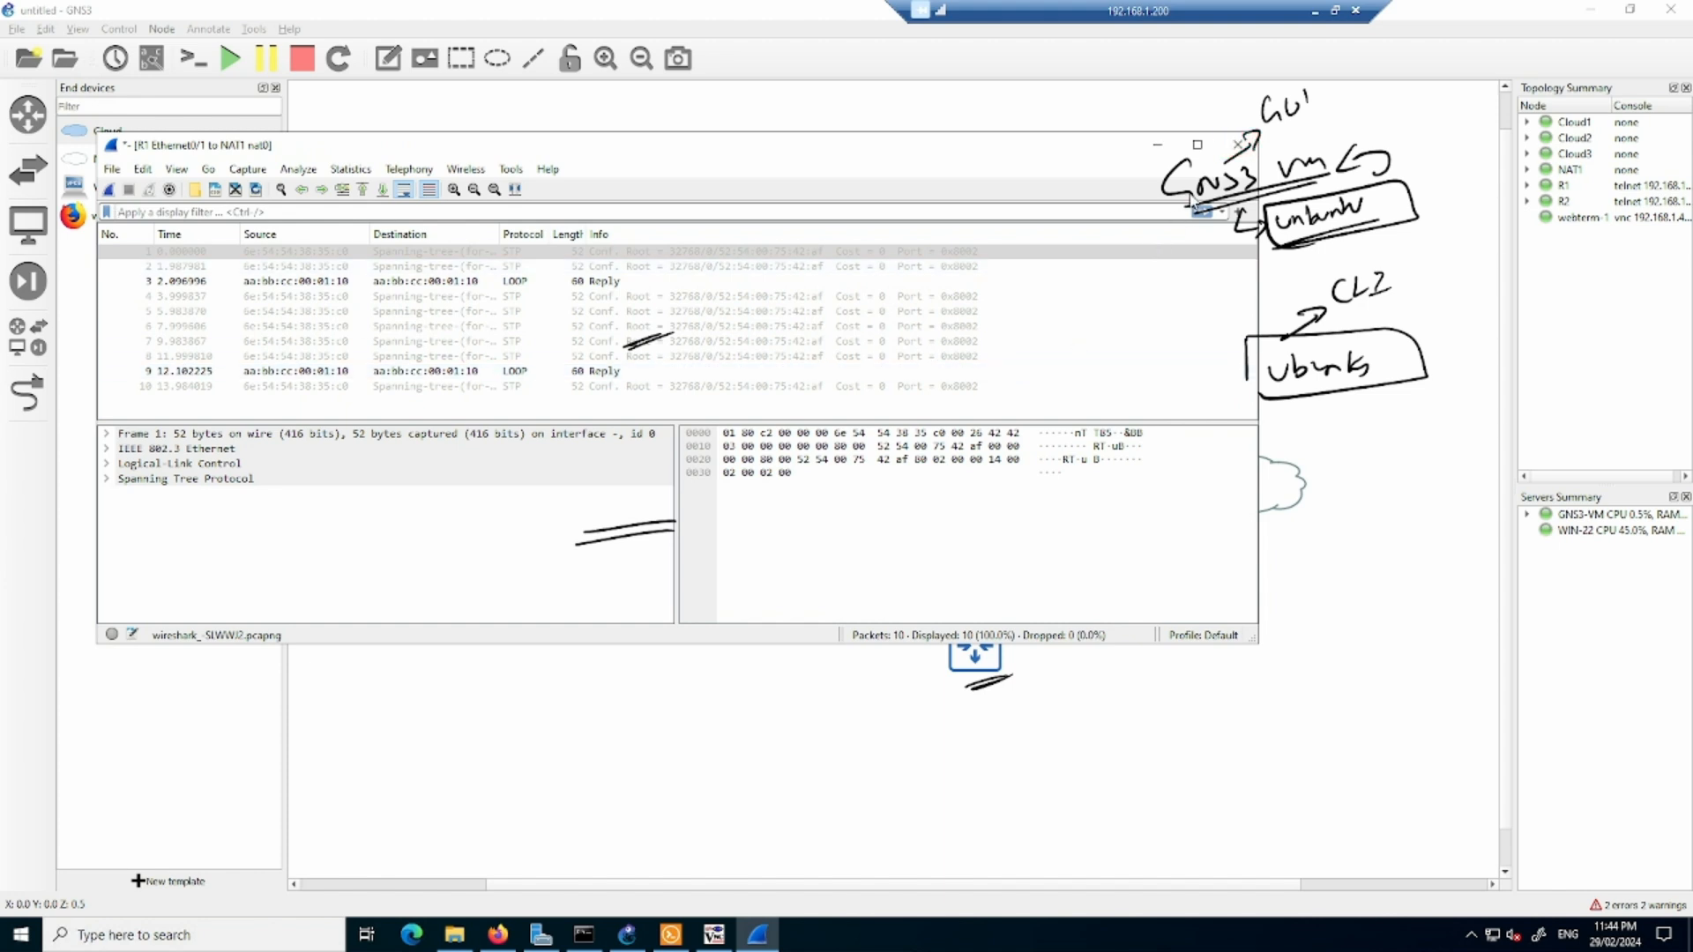
pyautogui.click(1238, 144)
pyautogui.click(872, 485)
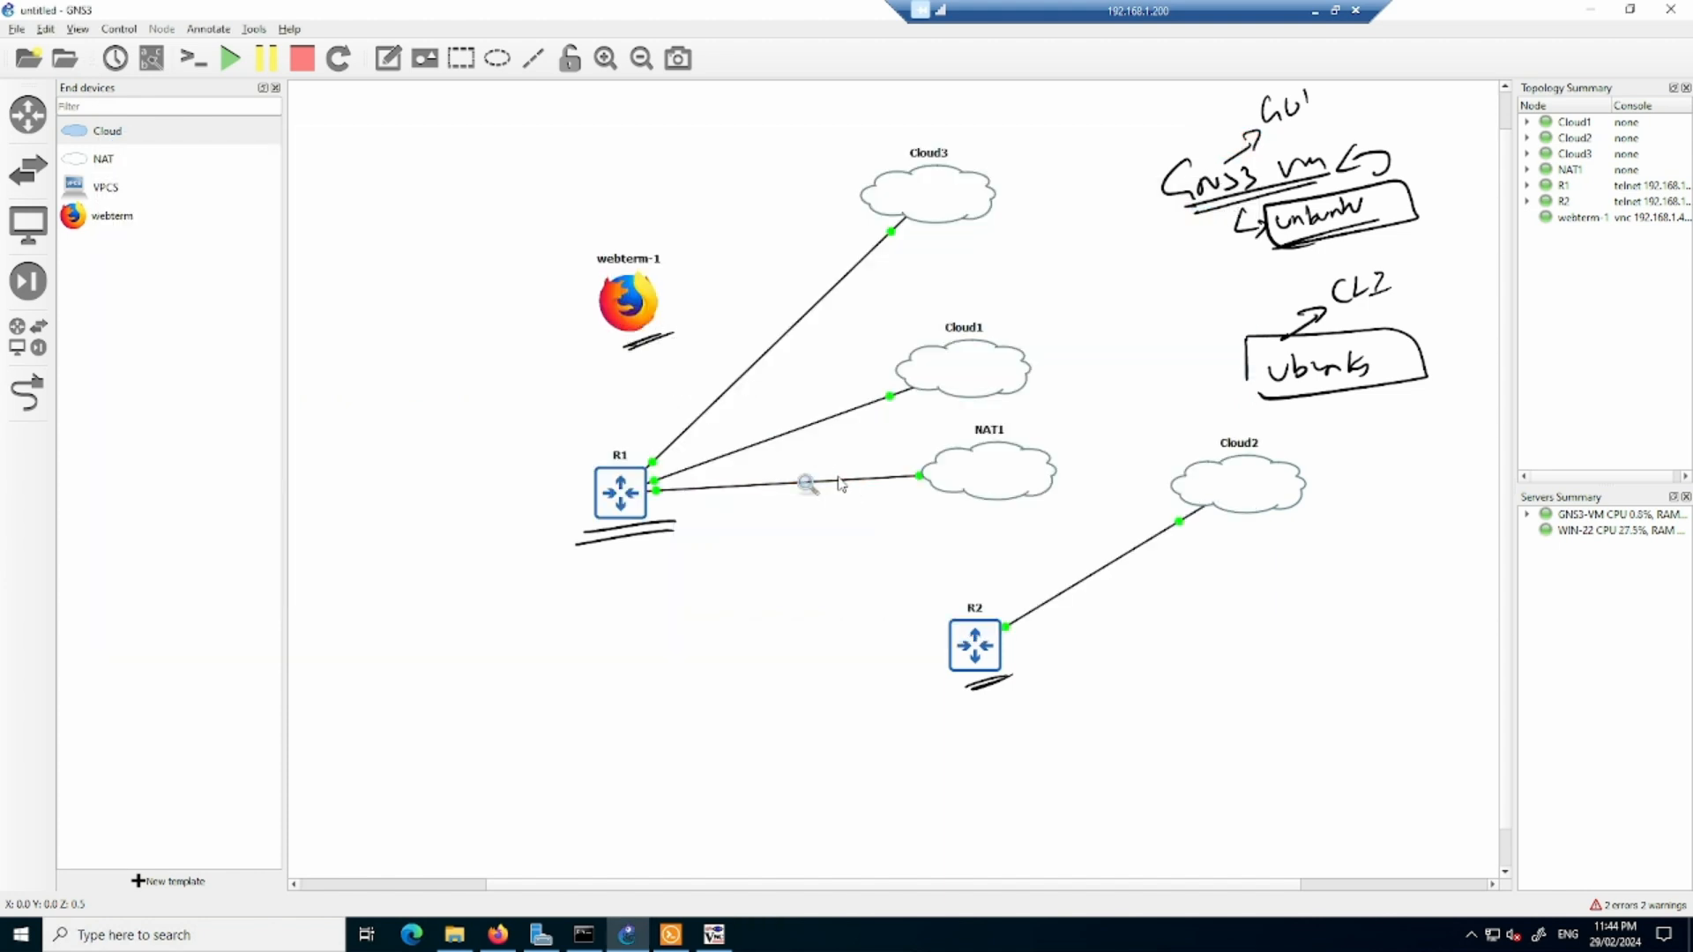
# - Try to analyze the capture on the R1–NAT1 link with the packet capture analyzer, and stop the capture on that link
pyautogui.rightClick(850, 482)
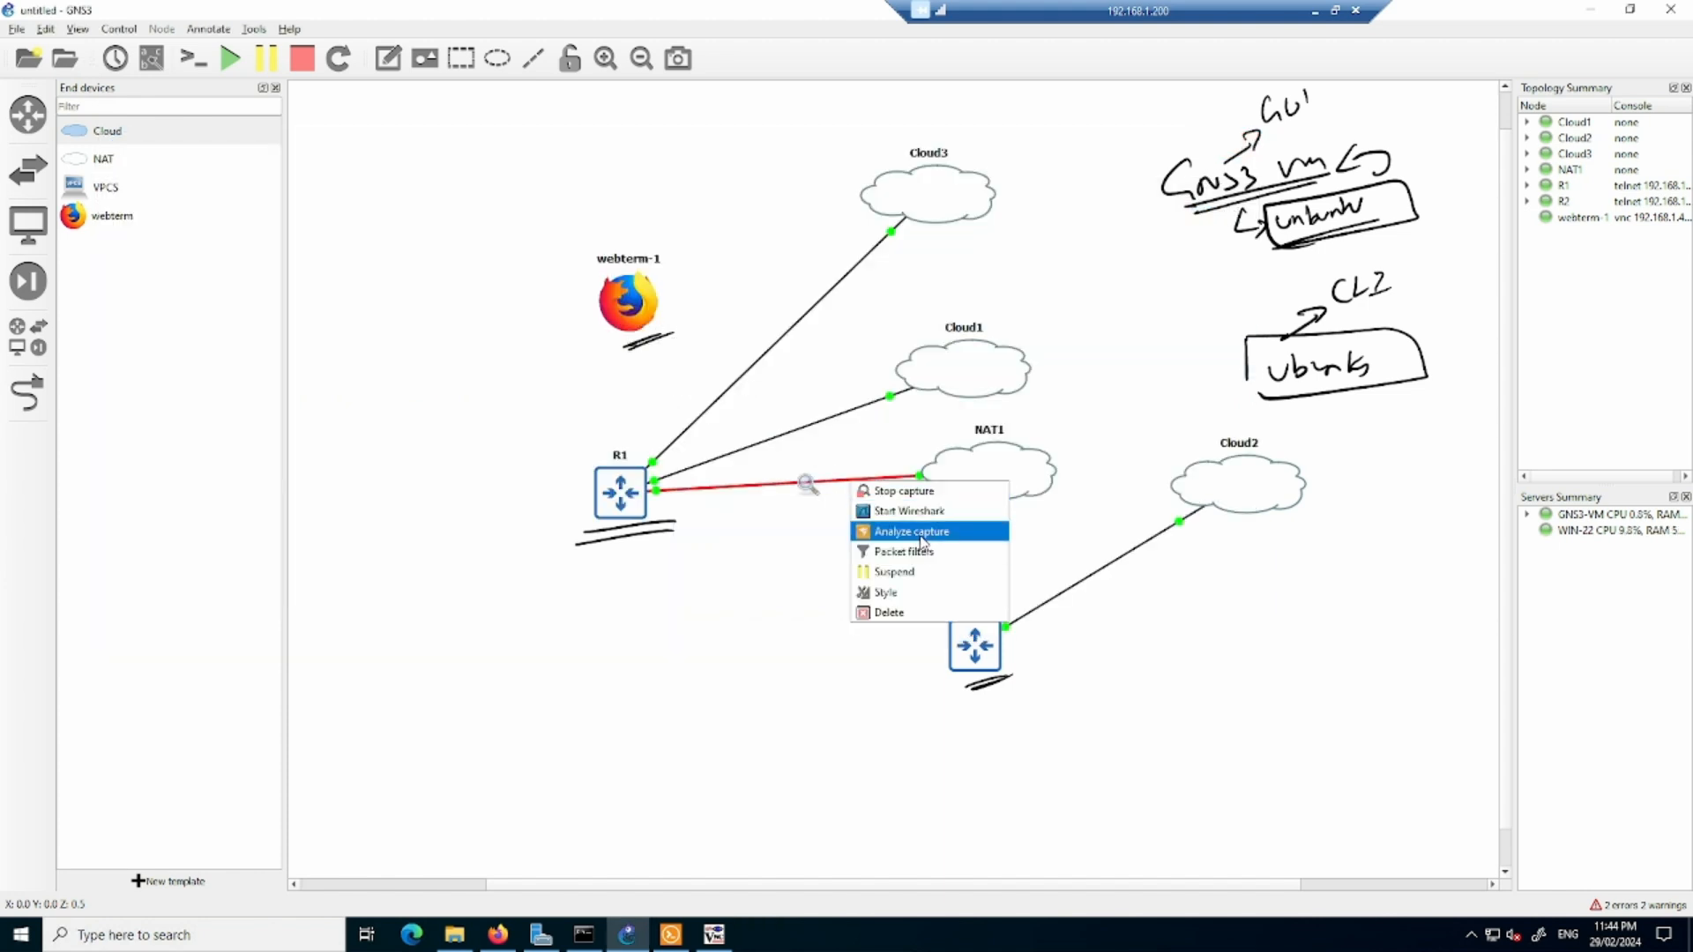
pyautogui.click(931, 534)
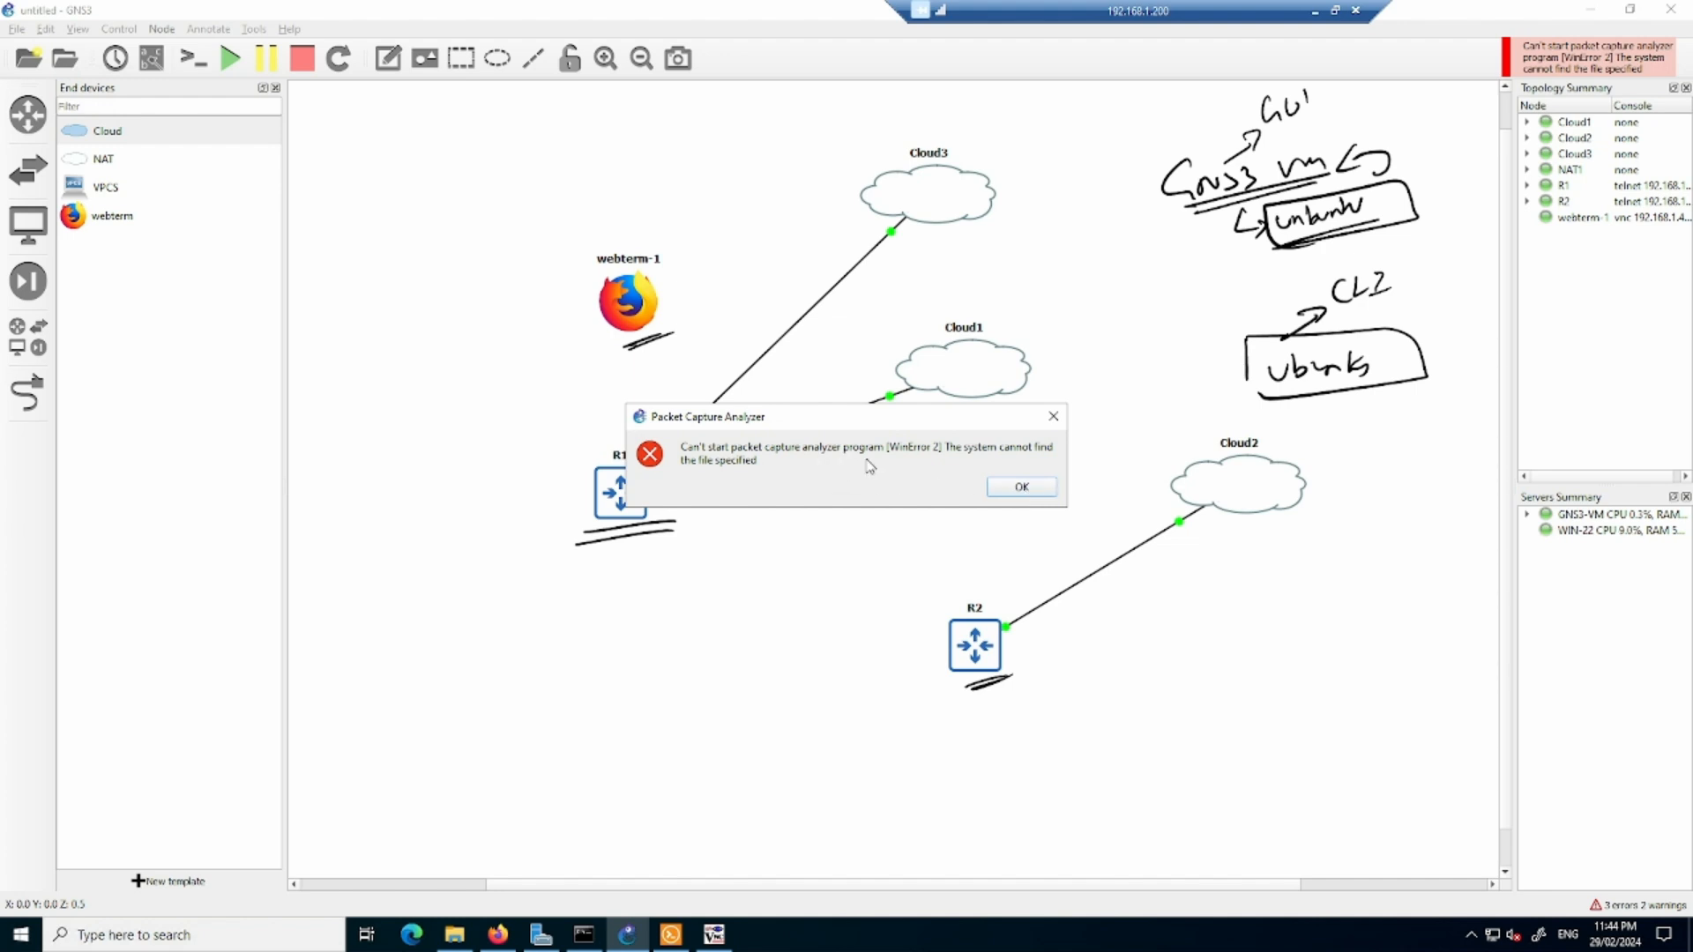
pyautogui.click(1021, 488)
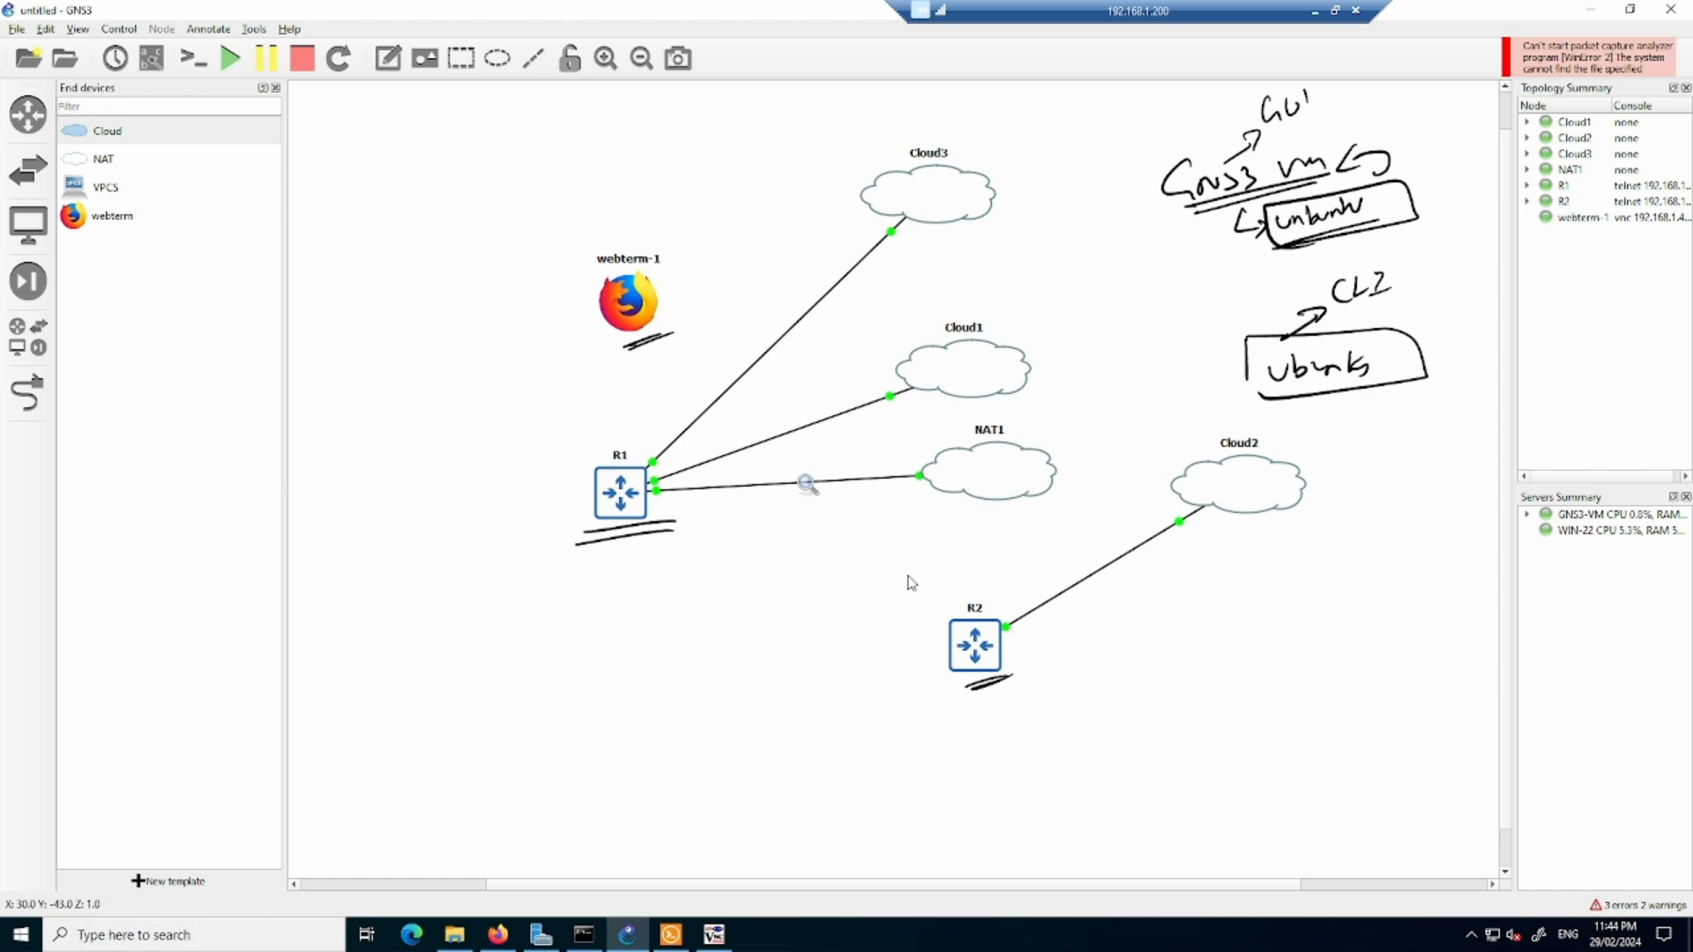
pyautogui.rightClick(843, 480)
pyautogui.click(883, 499)
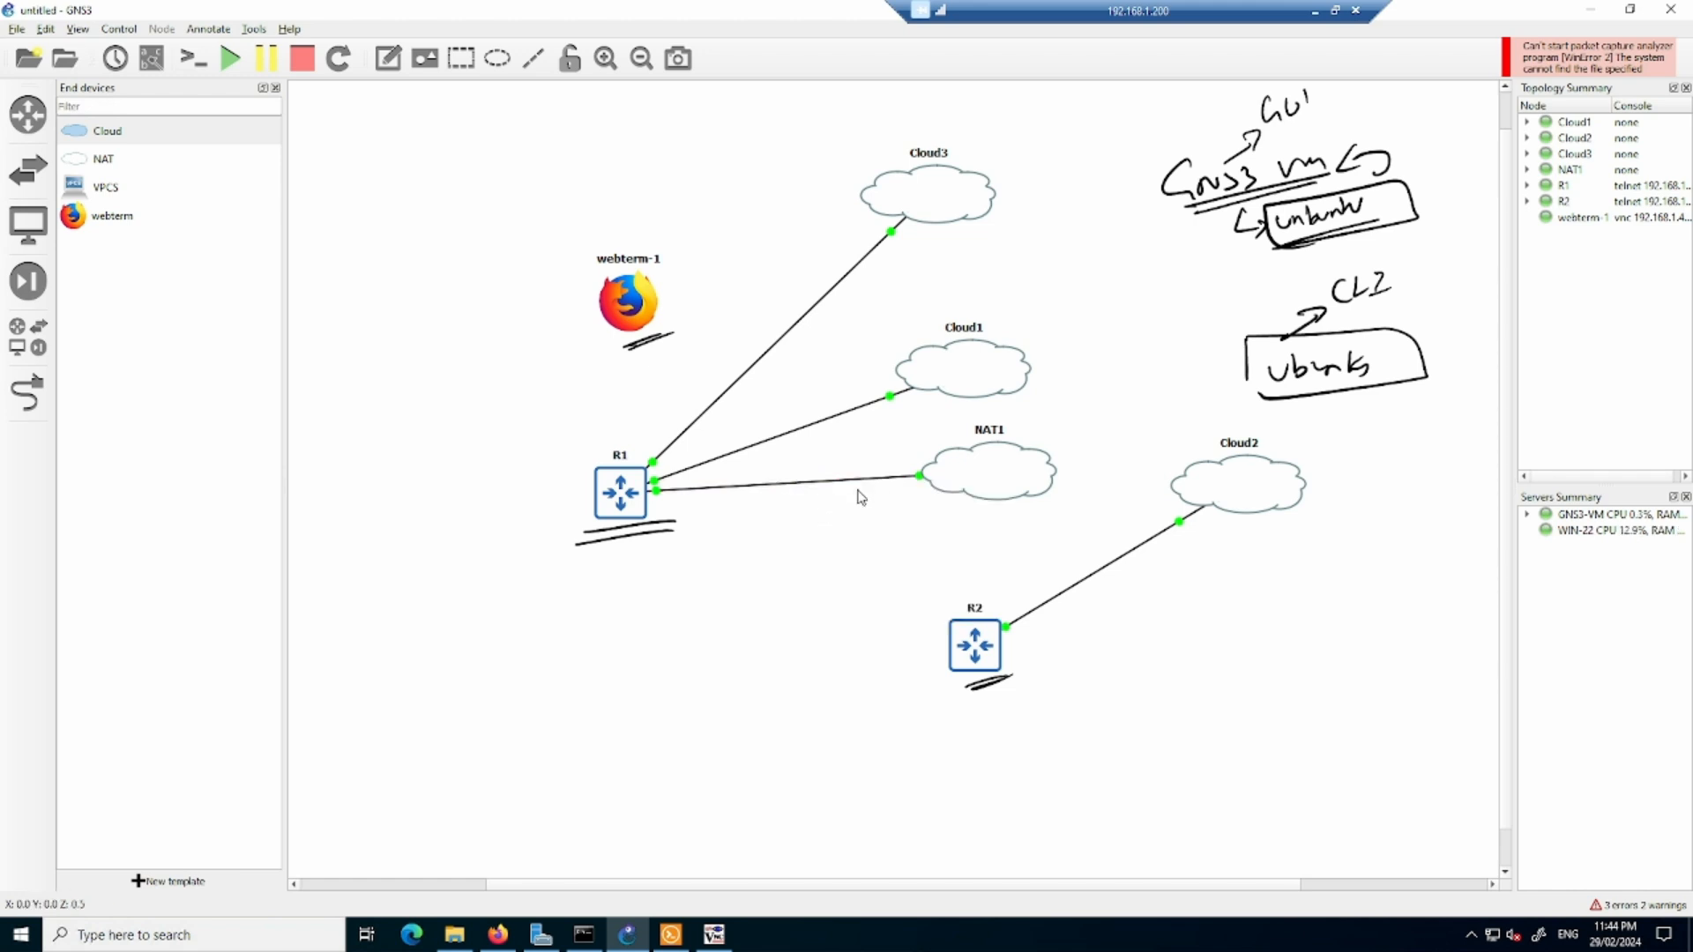